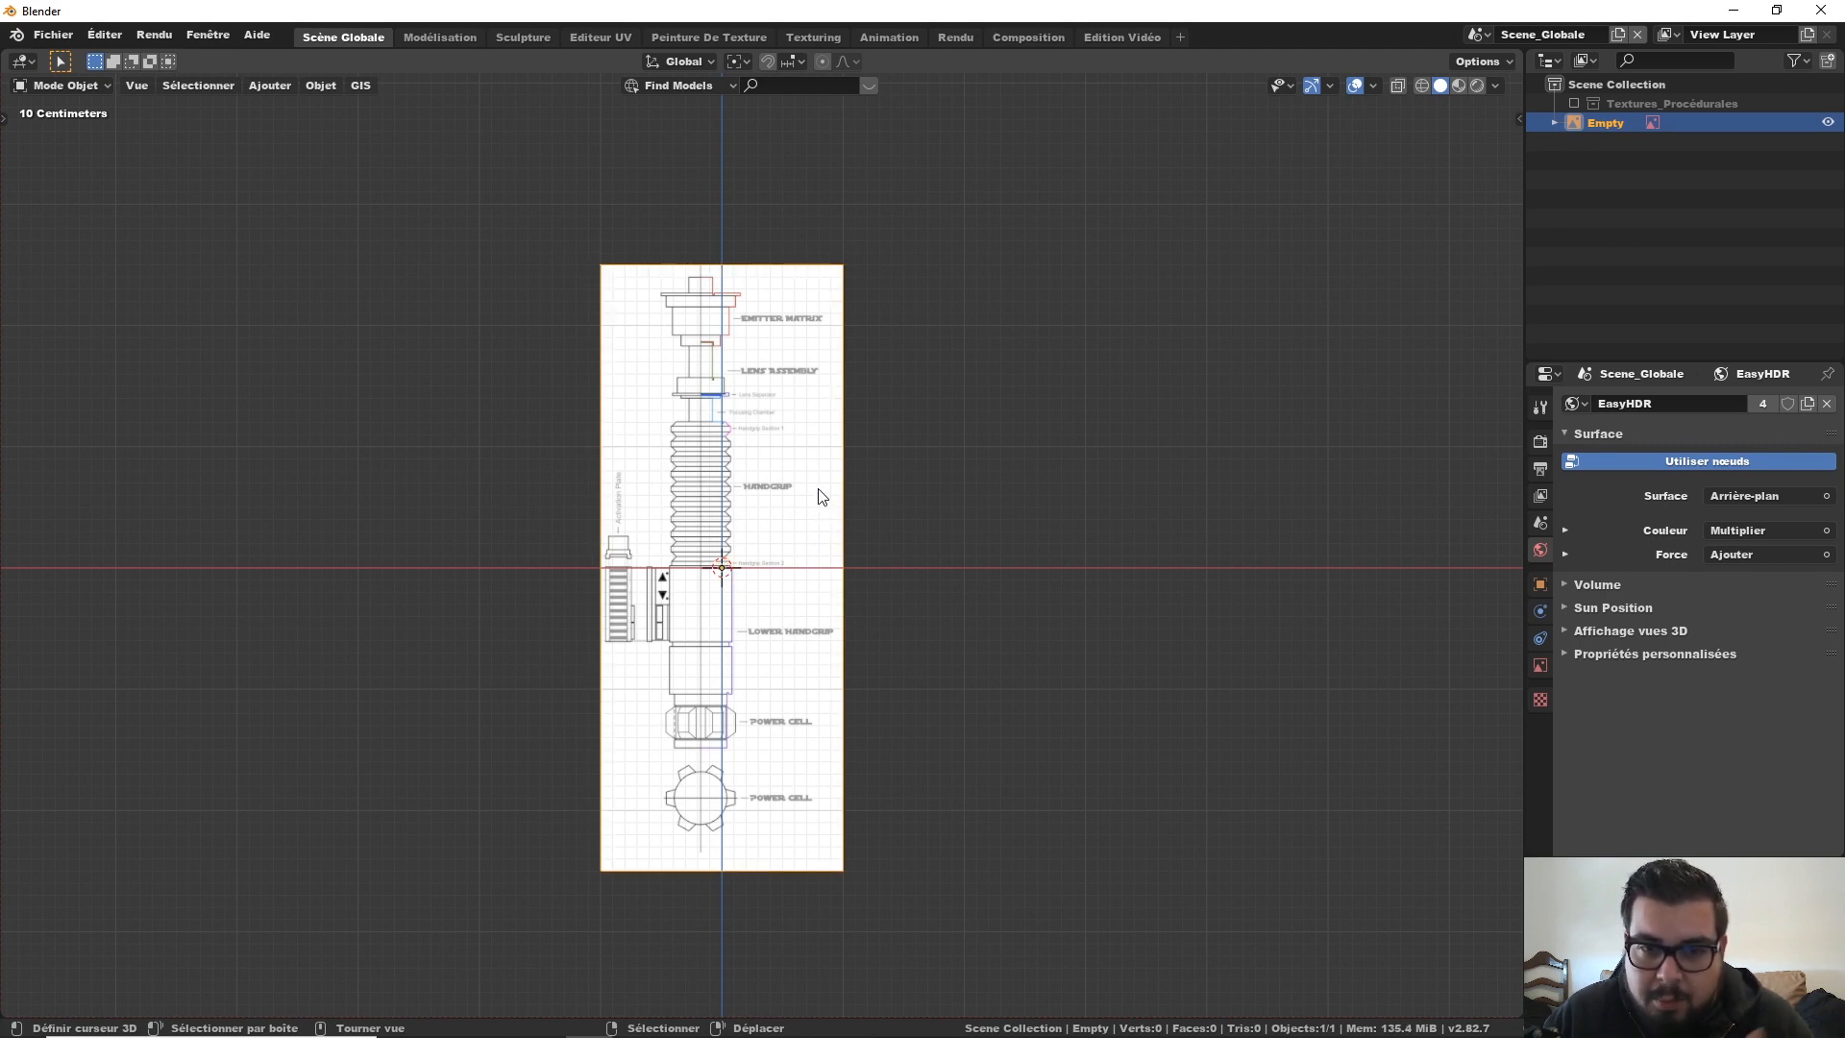
# Step: Move the reference image about 0.173 m along X so the hilt drawing is centred on the vertical axis
pyautogui.press('g')
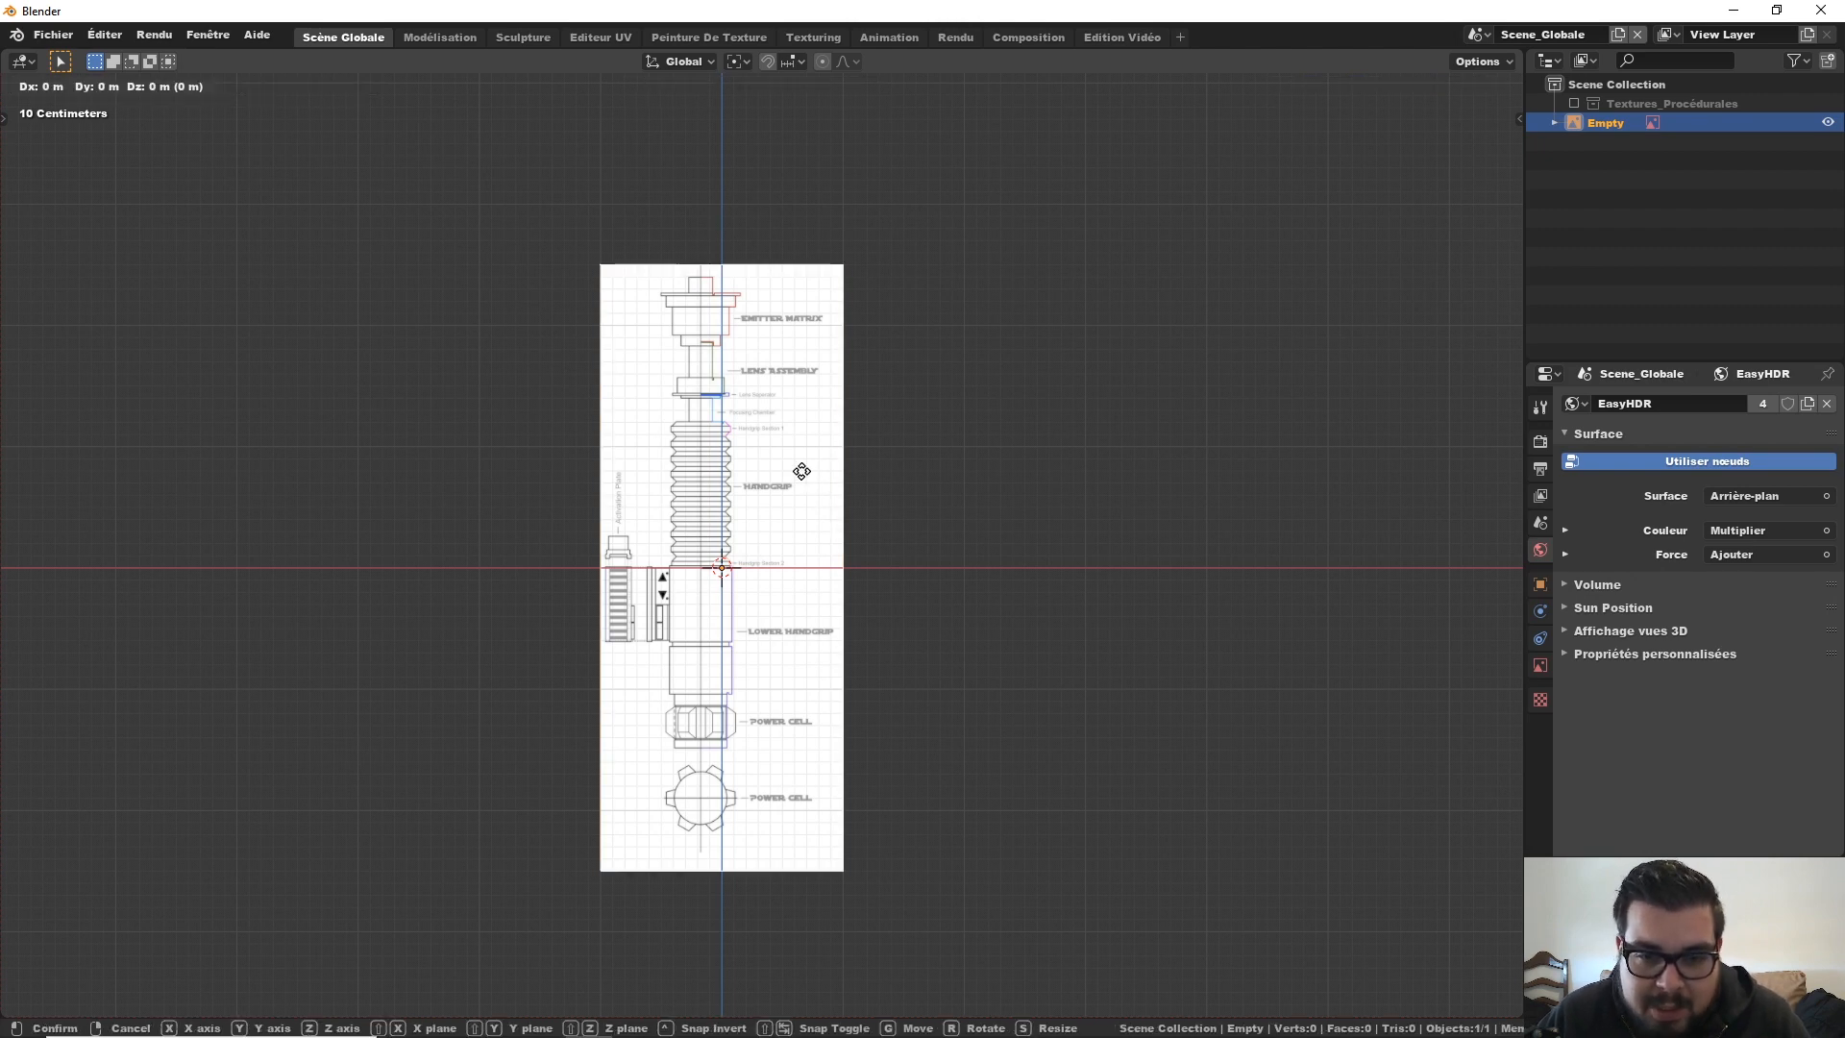
pyautogui.press('y')
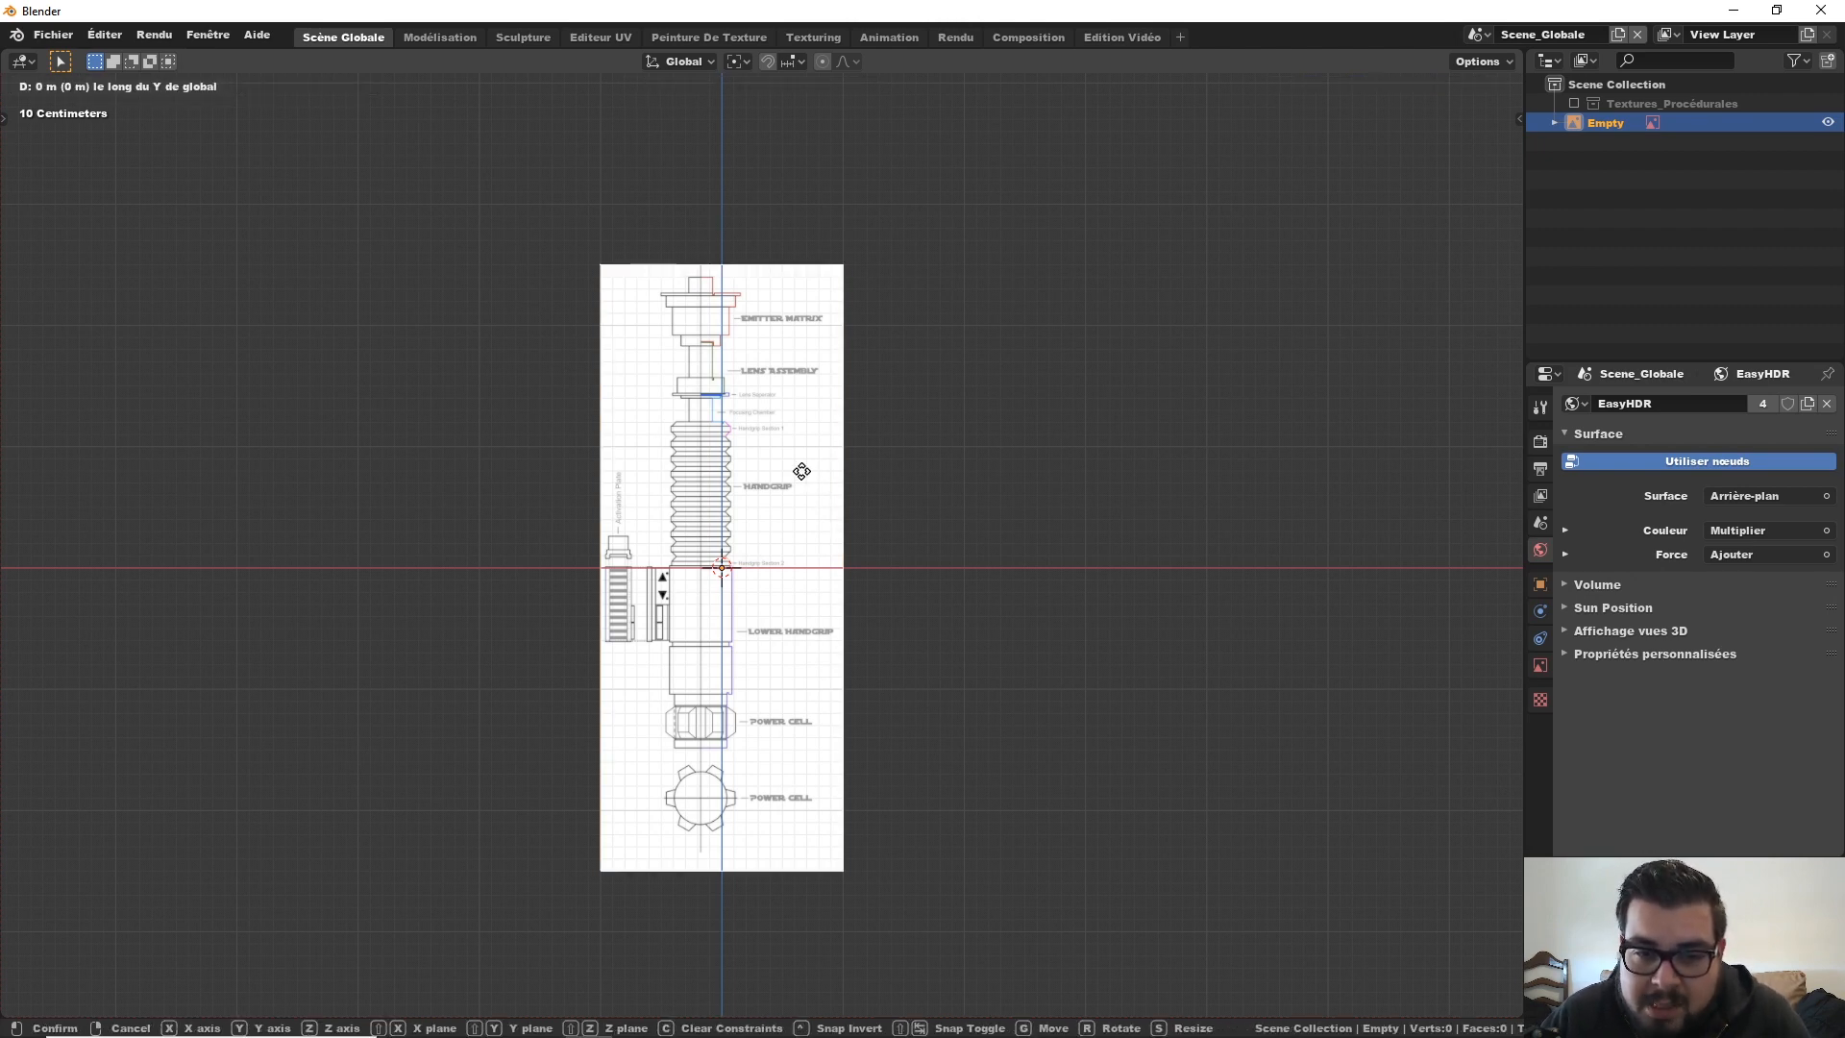
pyautogui.press('y')
pyautogui.press('y')
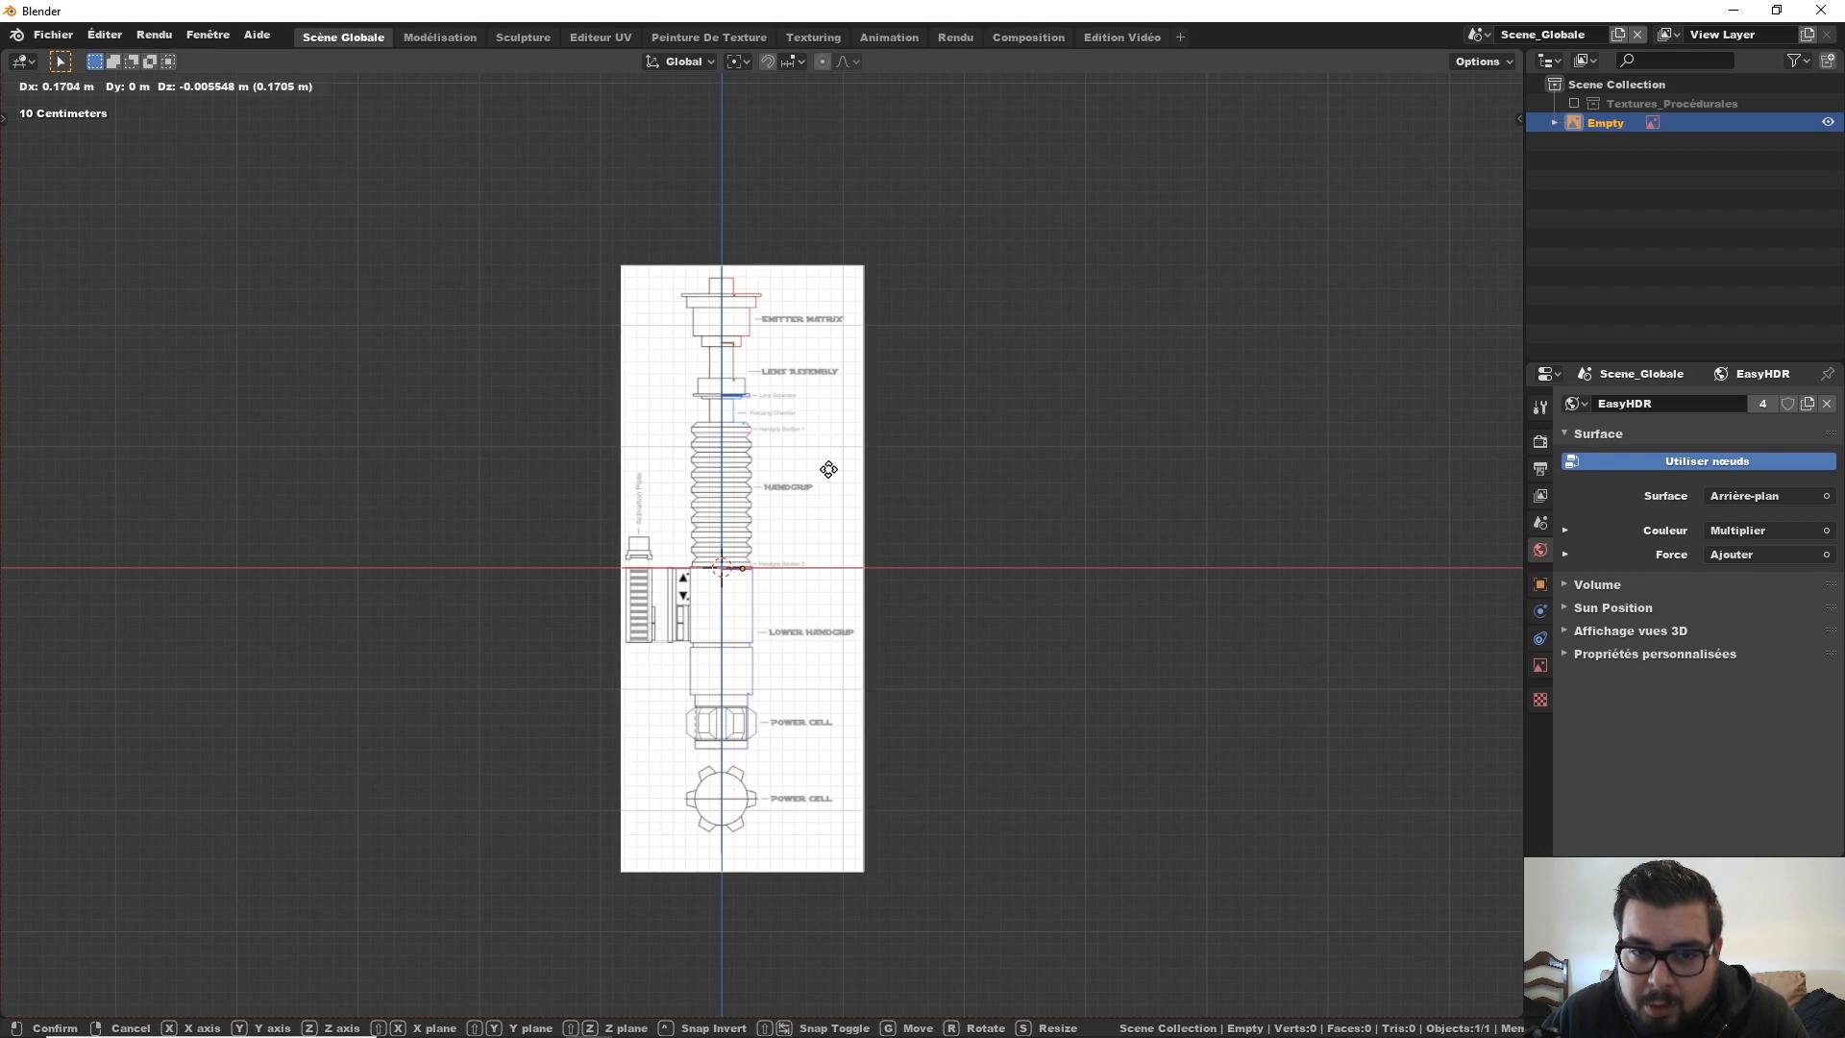
pyautogui.click(824, 470)
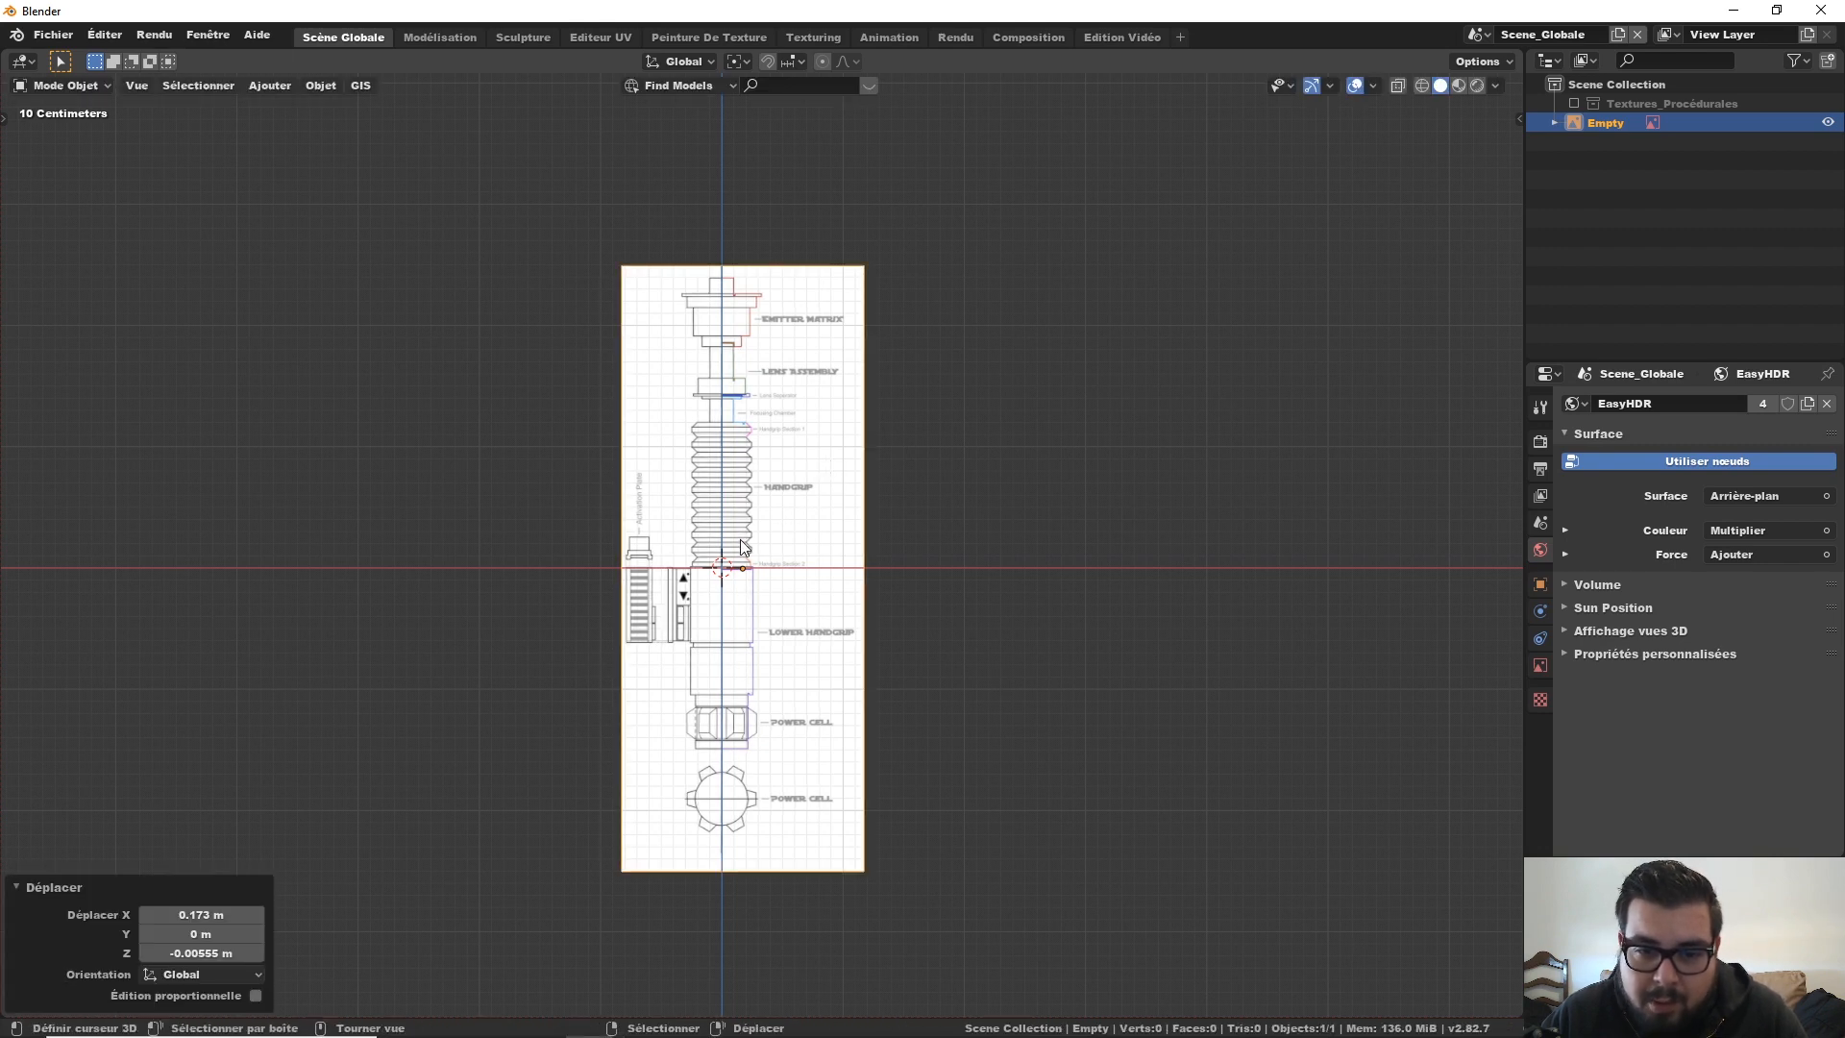
# Step: Add a 32-vertex mesh cylinder with 1 m radius and 2 m depth at the world origin
pyautogui.scroll(3, 740, 548)
pyautogui.keyDown('shift'); pyautogui.moveTo(743, 562); pyautogui.dragTo(868, 406, button='middle'); pyautogui.keyUp('shift')
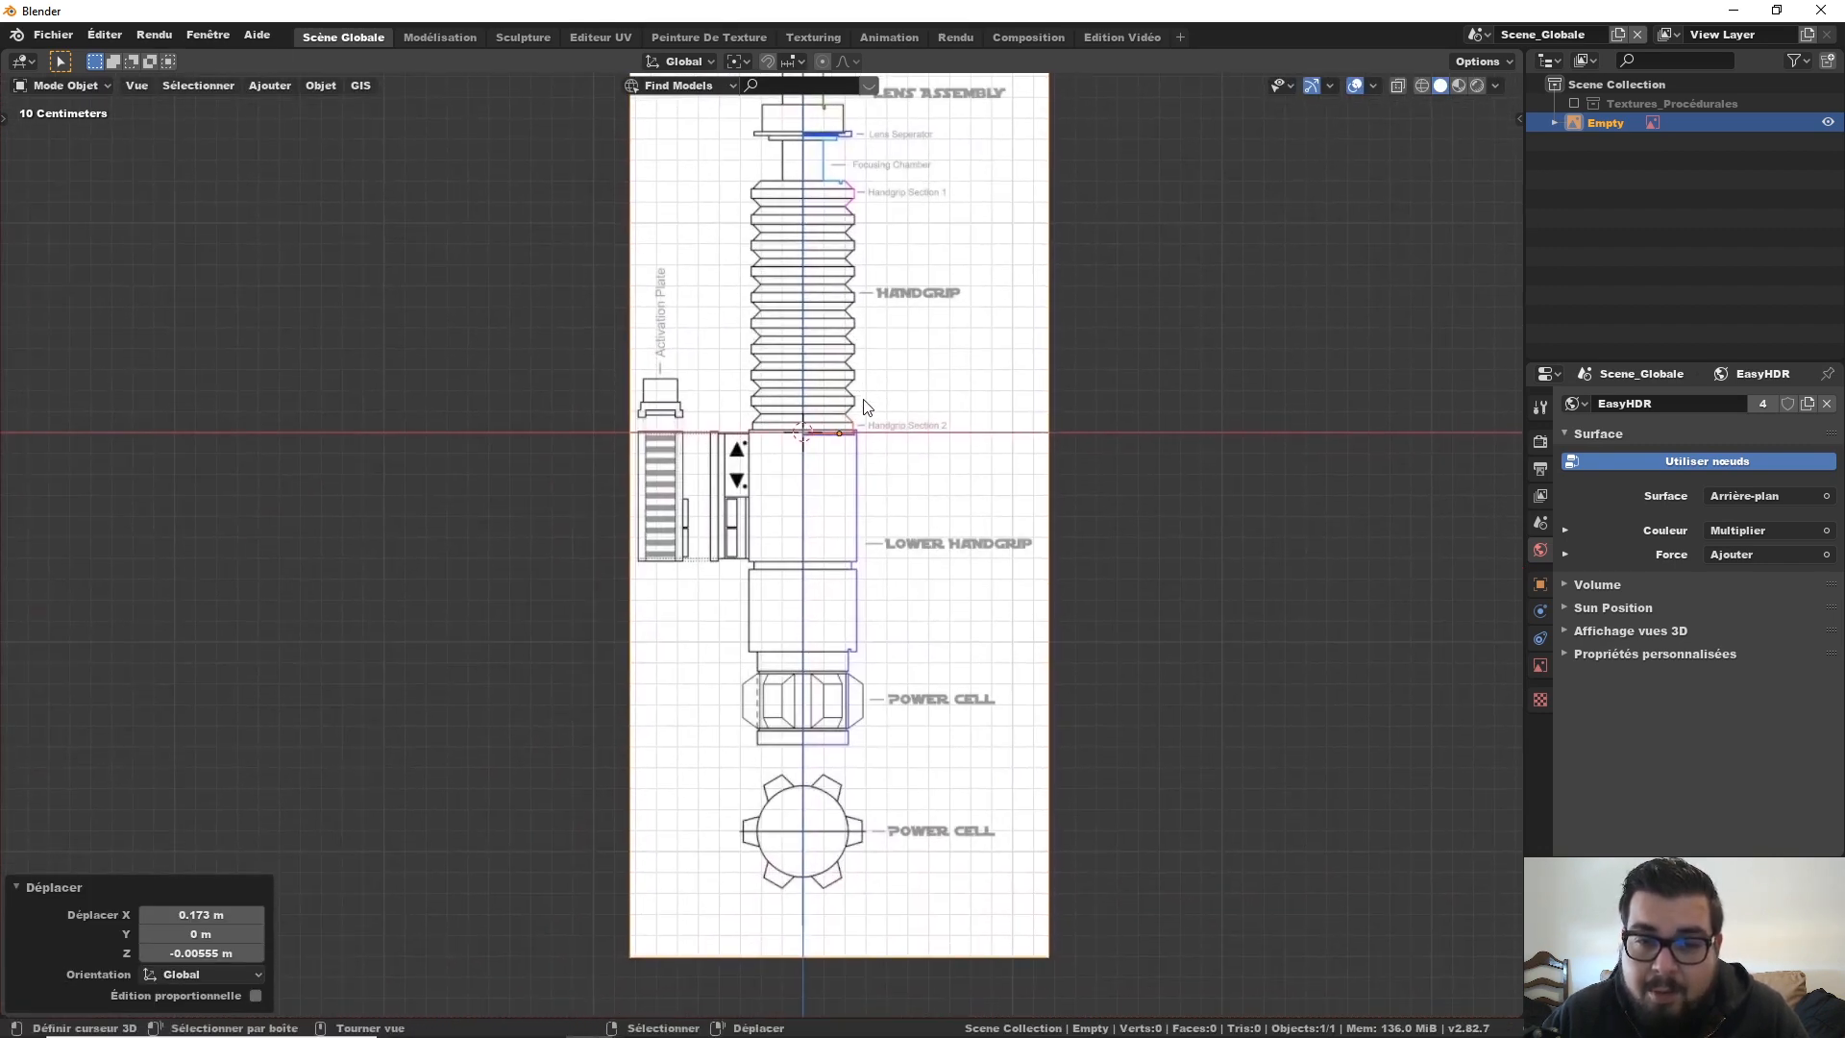
pyautogui.scroll(3, 863, 415)
pyautogui.scroll(-4, 868, 433)
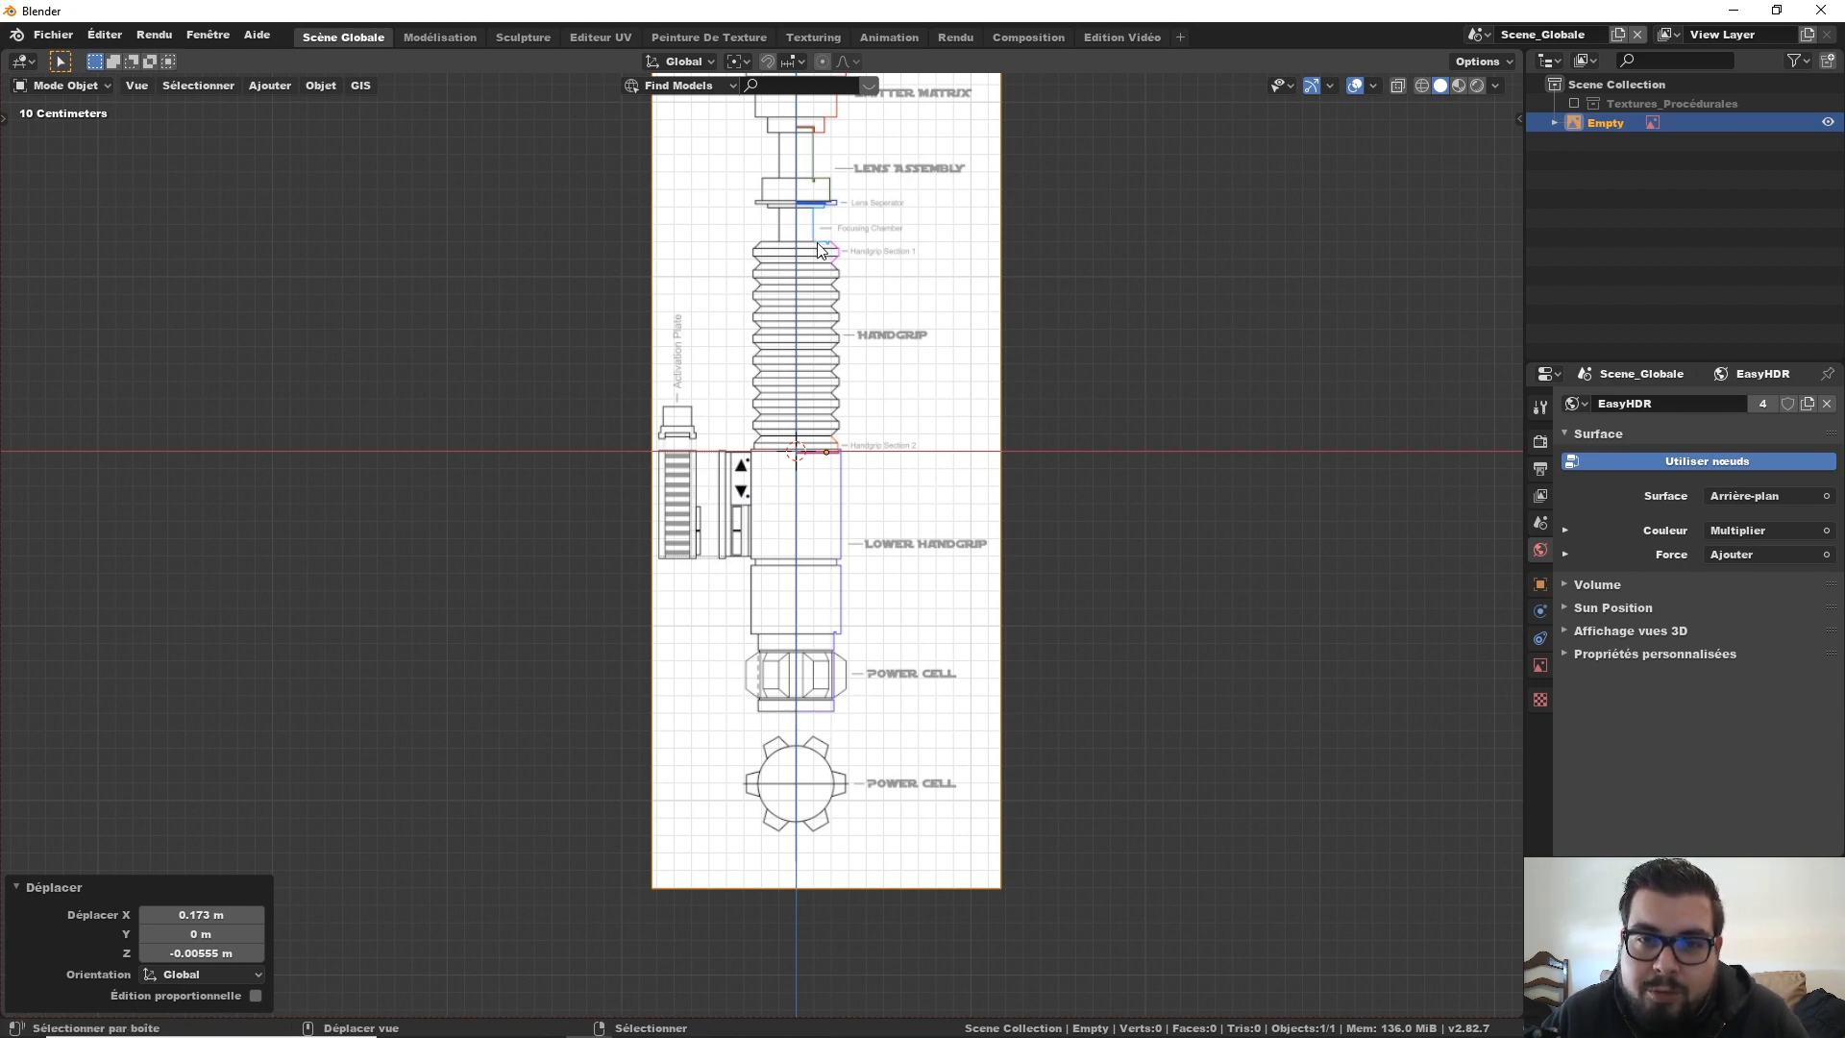
pyautogui.keyDown('shift'); pyautogui.scroll(4, 794, 538); pyautogui.keyUp('shift')
pyautogui.keyDown('shift'); pyautogui.scroll(-3, 874, 524); pyautogui.keyUp('shift')
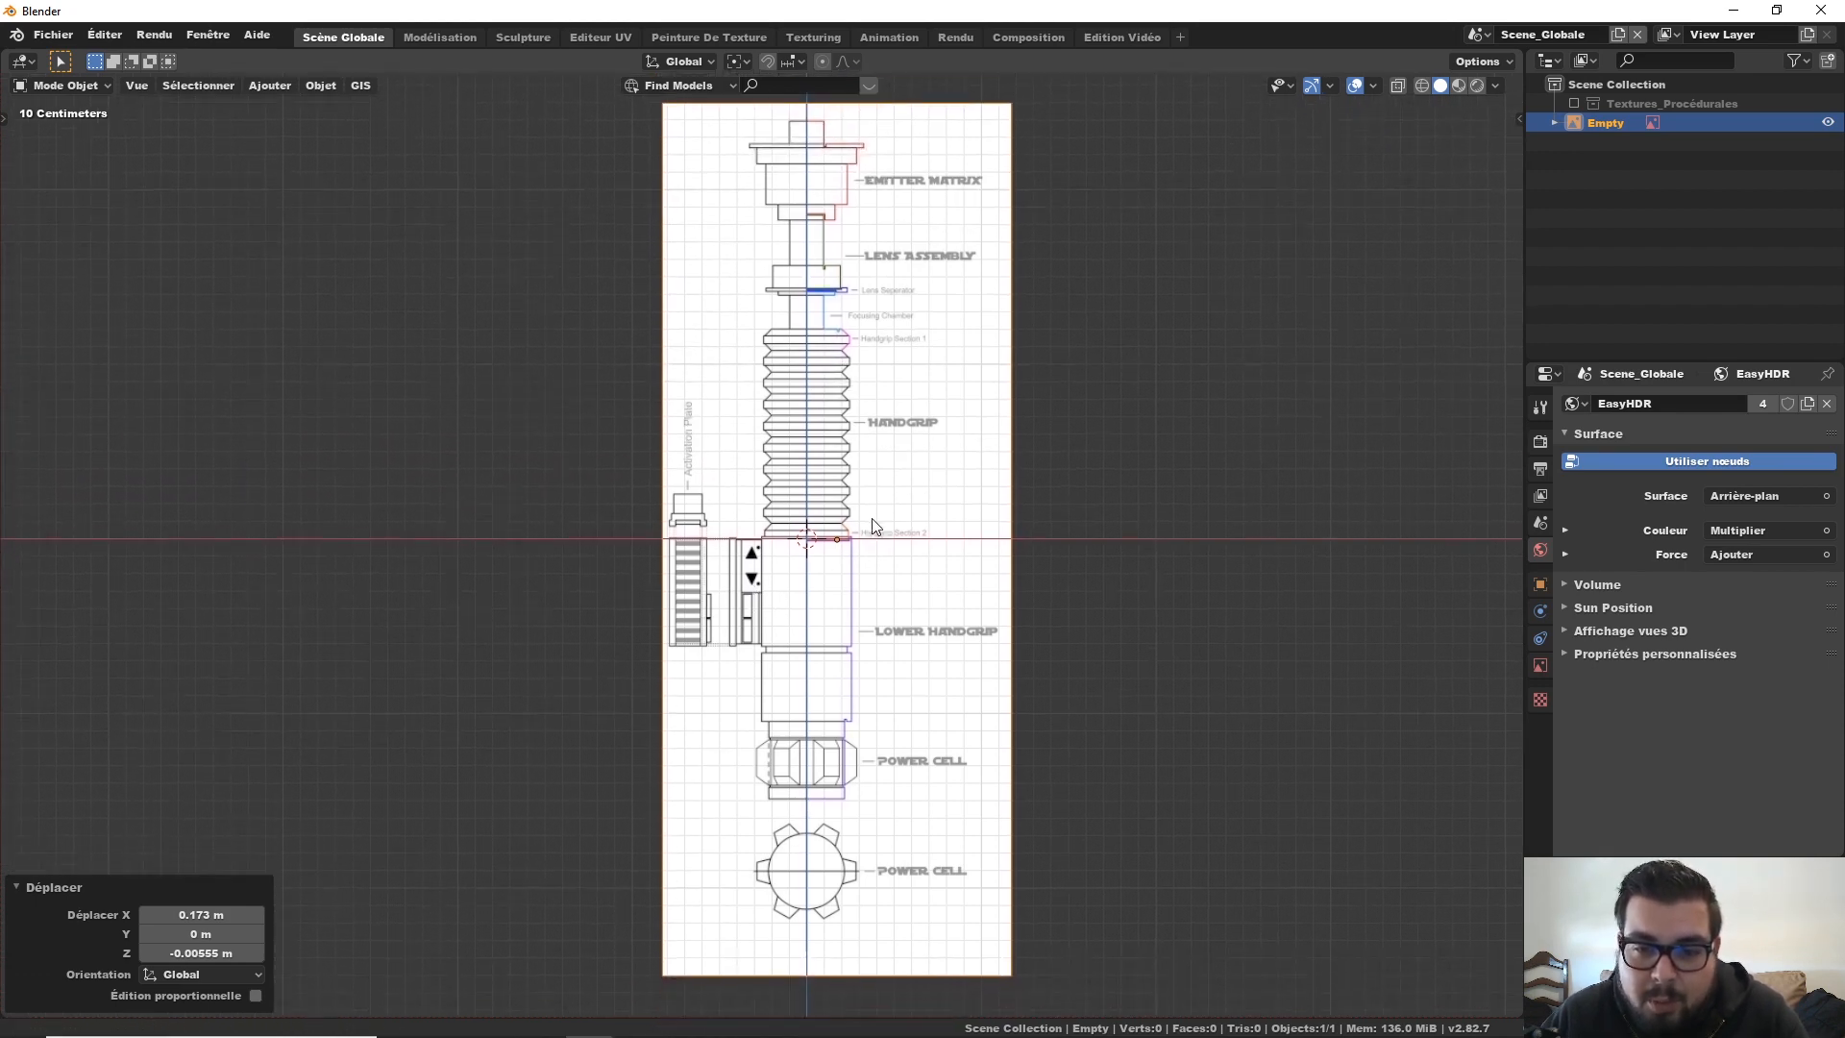
pyautogui.hotkey('shift', 'a')
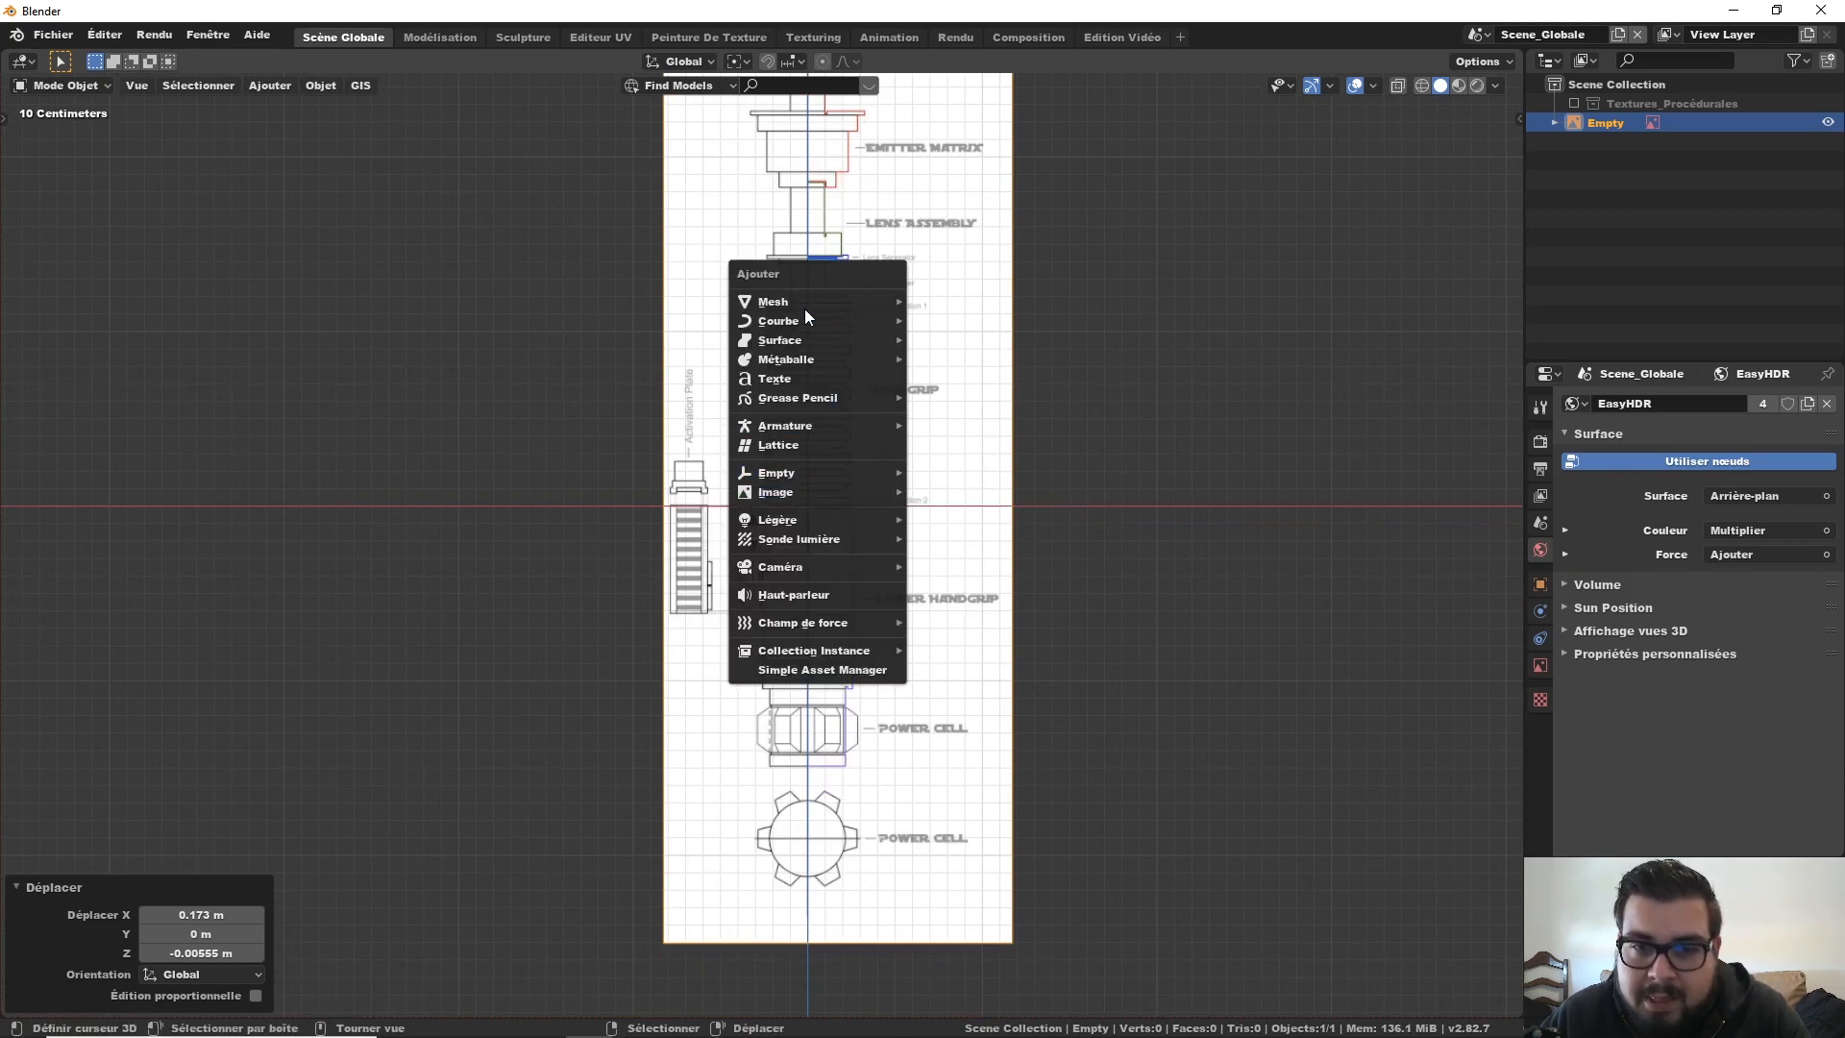
pyautogui.moveTo(840, 303)
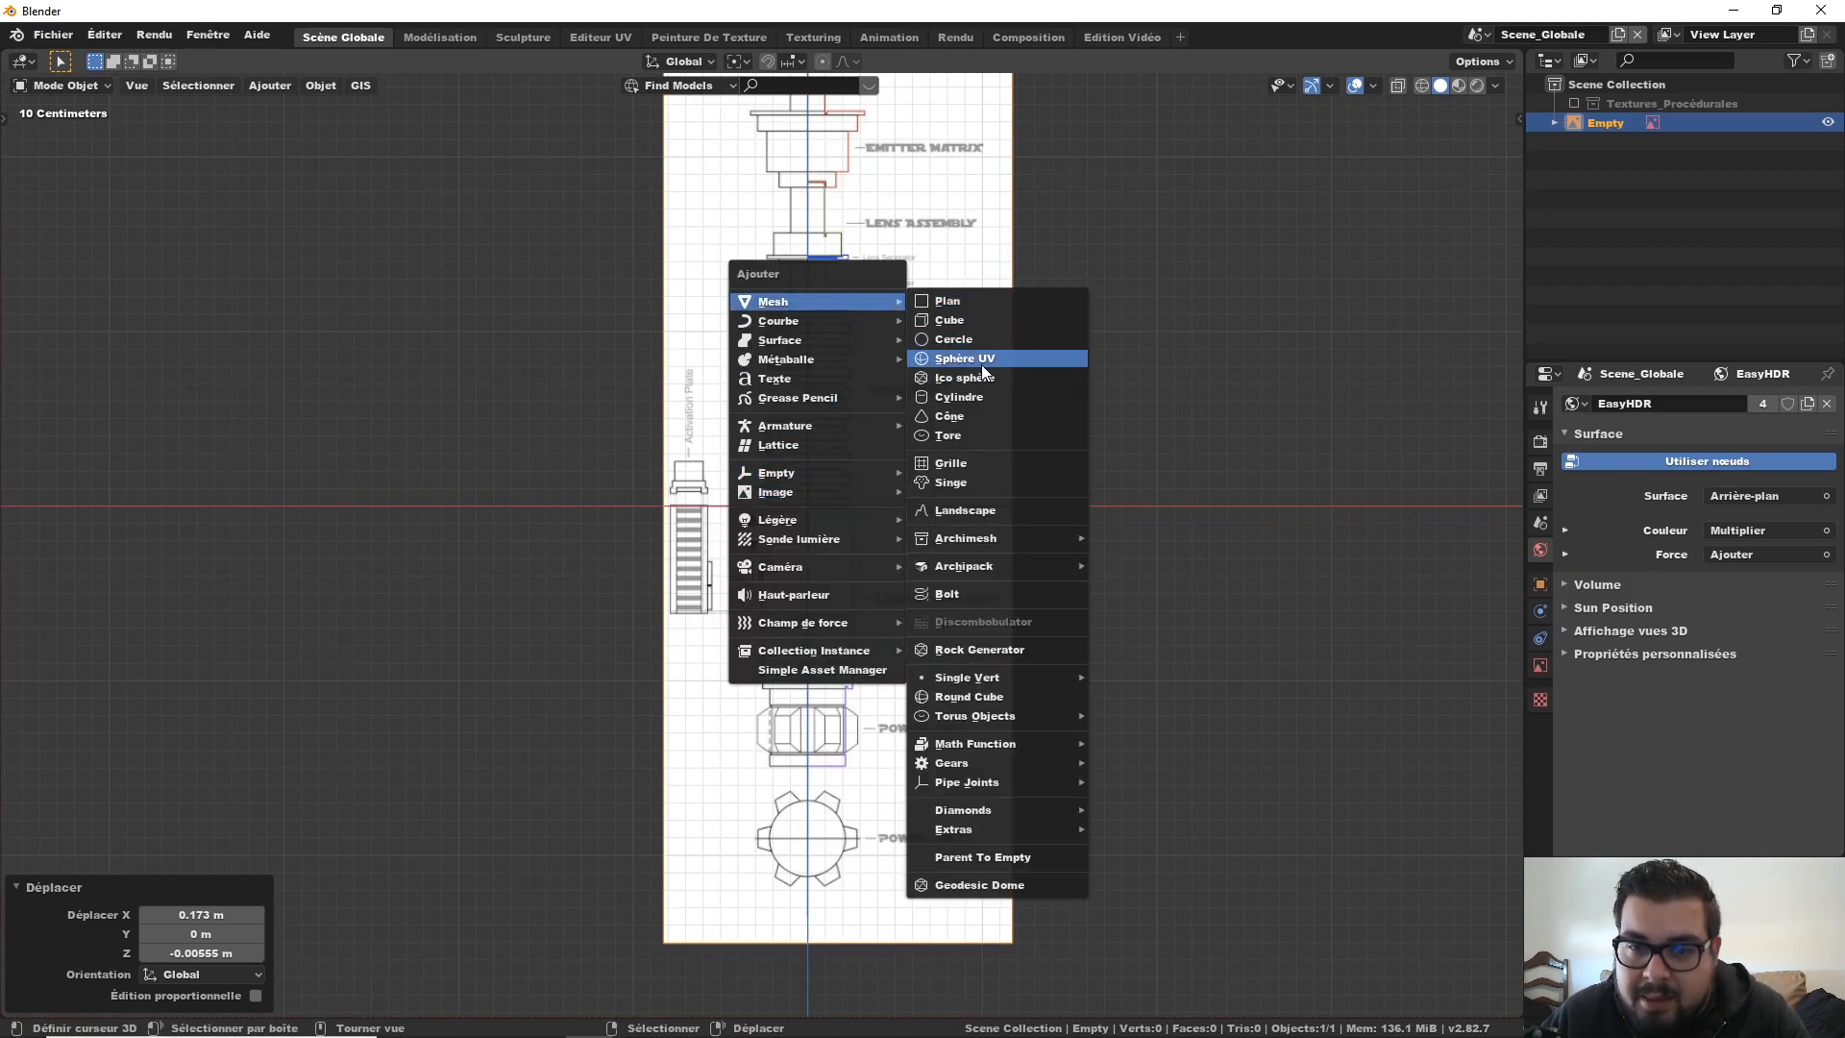
pyautogui.click(970, 398)
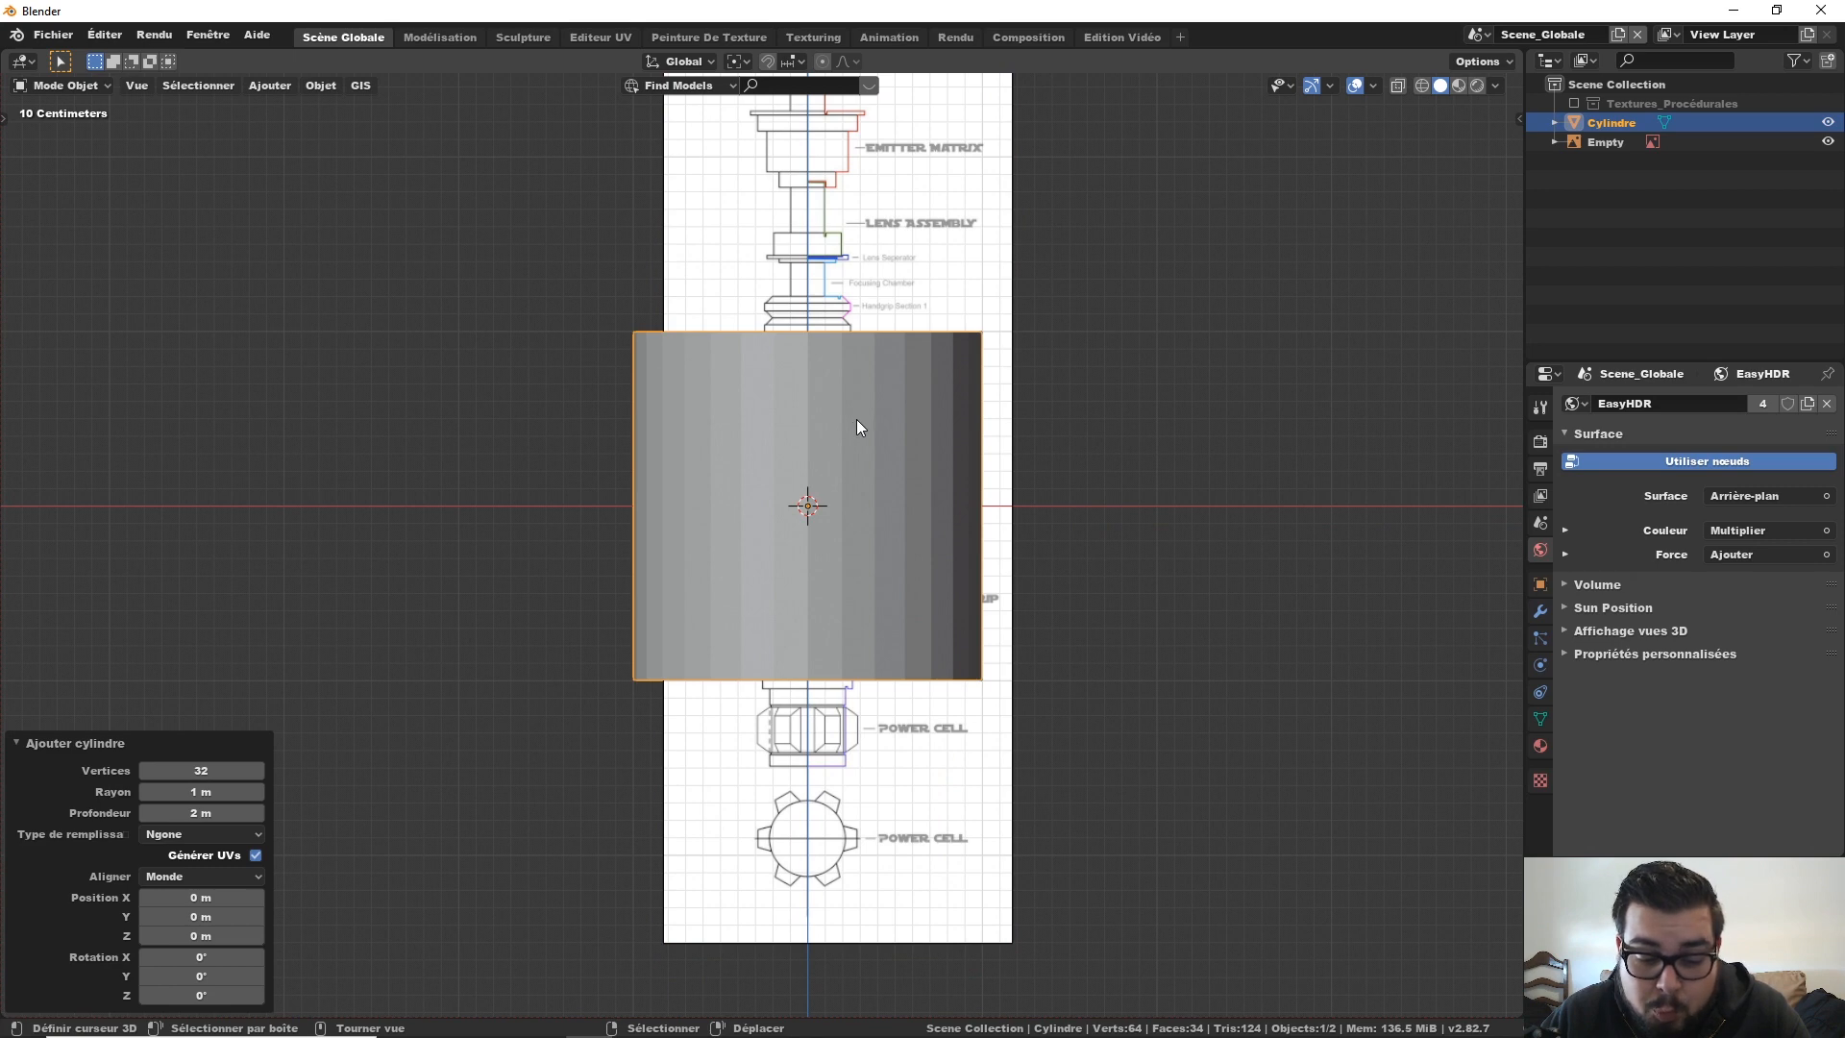
# Step: Lower the cylinder about 1.31 m along Z towards the power cell and switch the viewport shading to wireframe
pyautogui.press('g')
pyautogui.press('z')
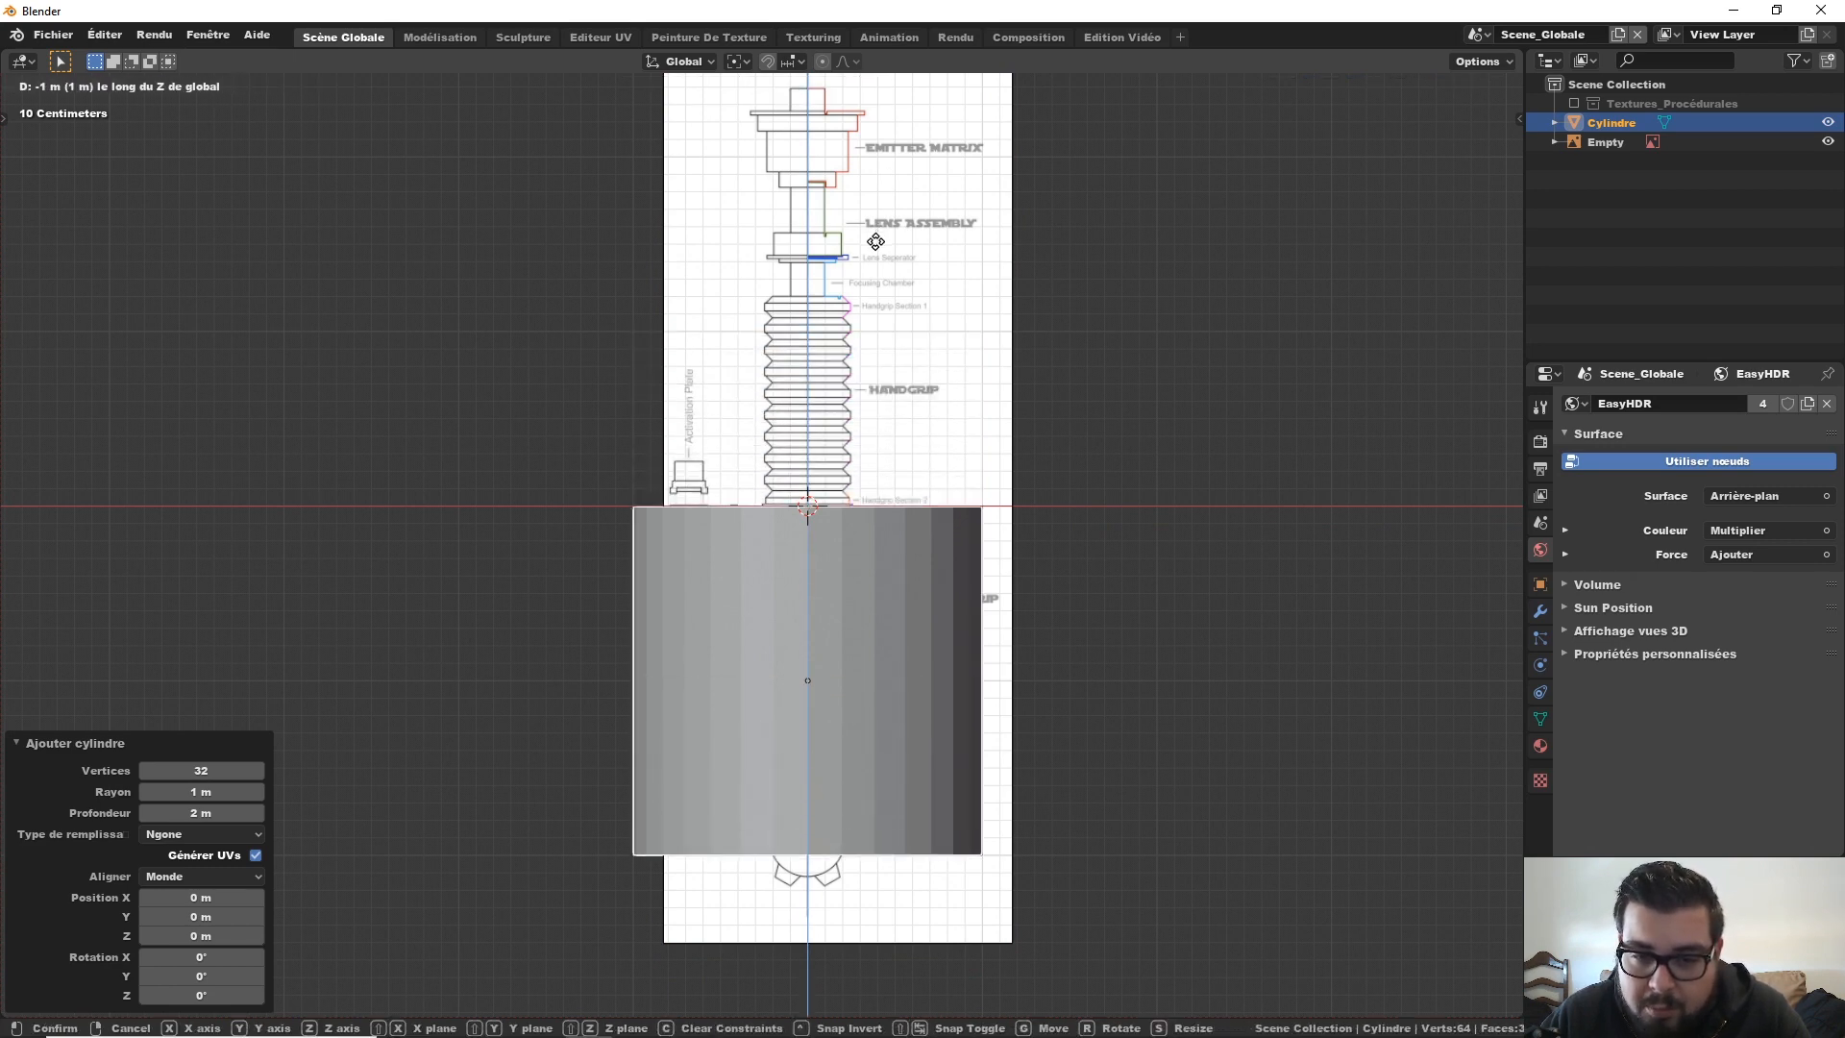
pyautogui.click(882, 300)
pyautogui.press('z')
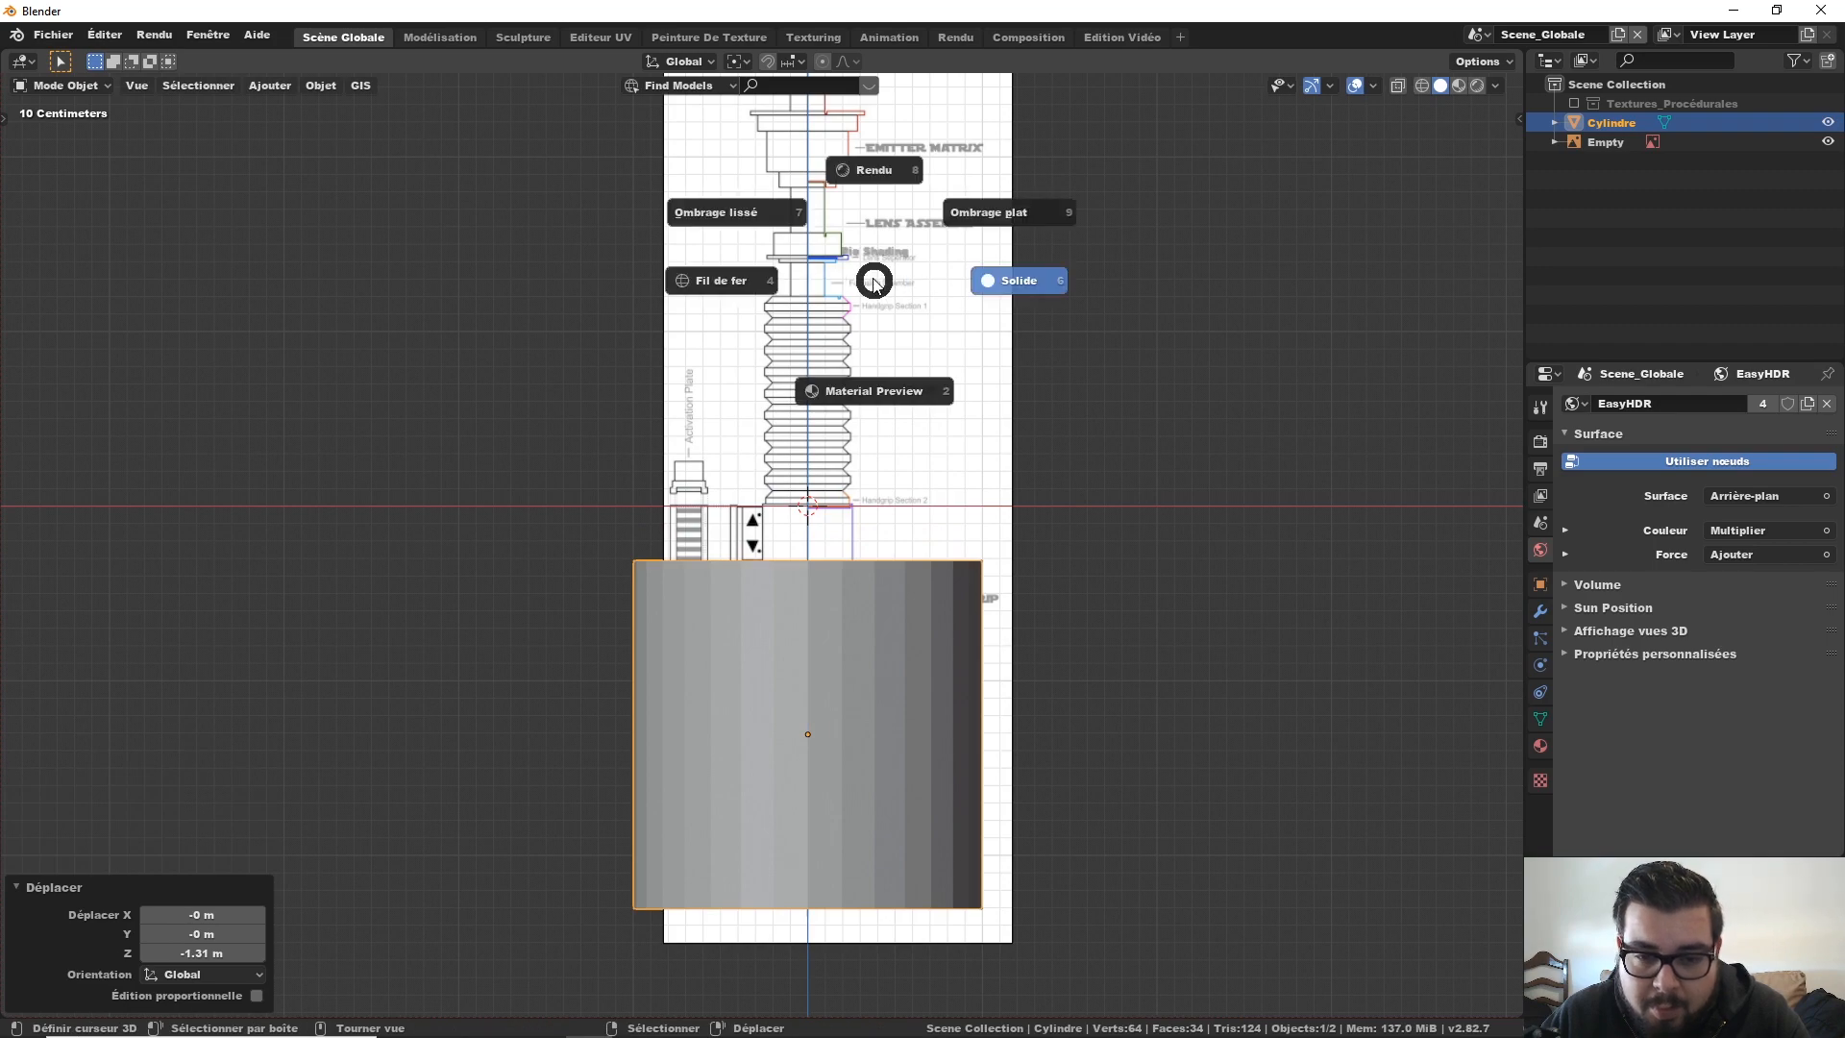
pyautogui.click(711, 293)
# Step: Scale the cylinder uniformly to about 0.218 so it matches the power cell's body width in the drawing
pyautogui.scroll(2, 886, 632)
pyautogui.scroll(2, 886, 631)
pyautogui.keyDown('shift'); pyautogui.moveTo(886, 631); pyautogui.dragTo(816, 193, button='middle'); pyautogui.keyUp('shift')
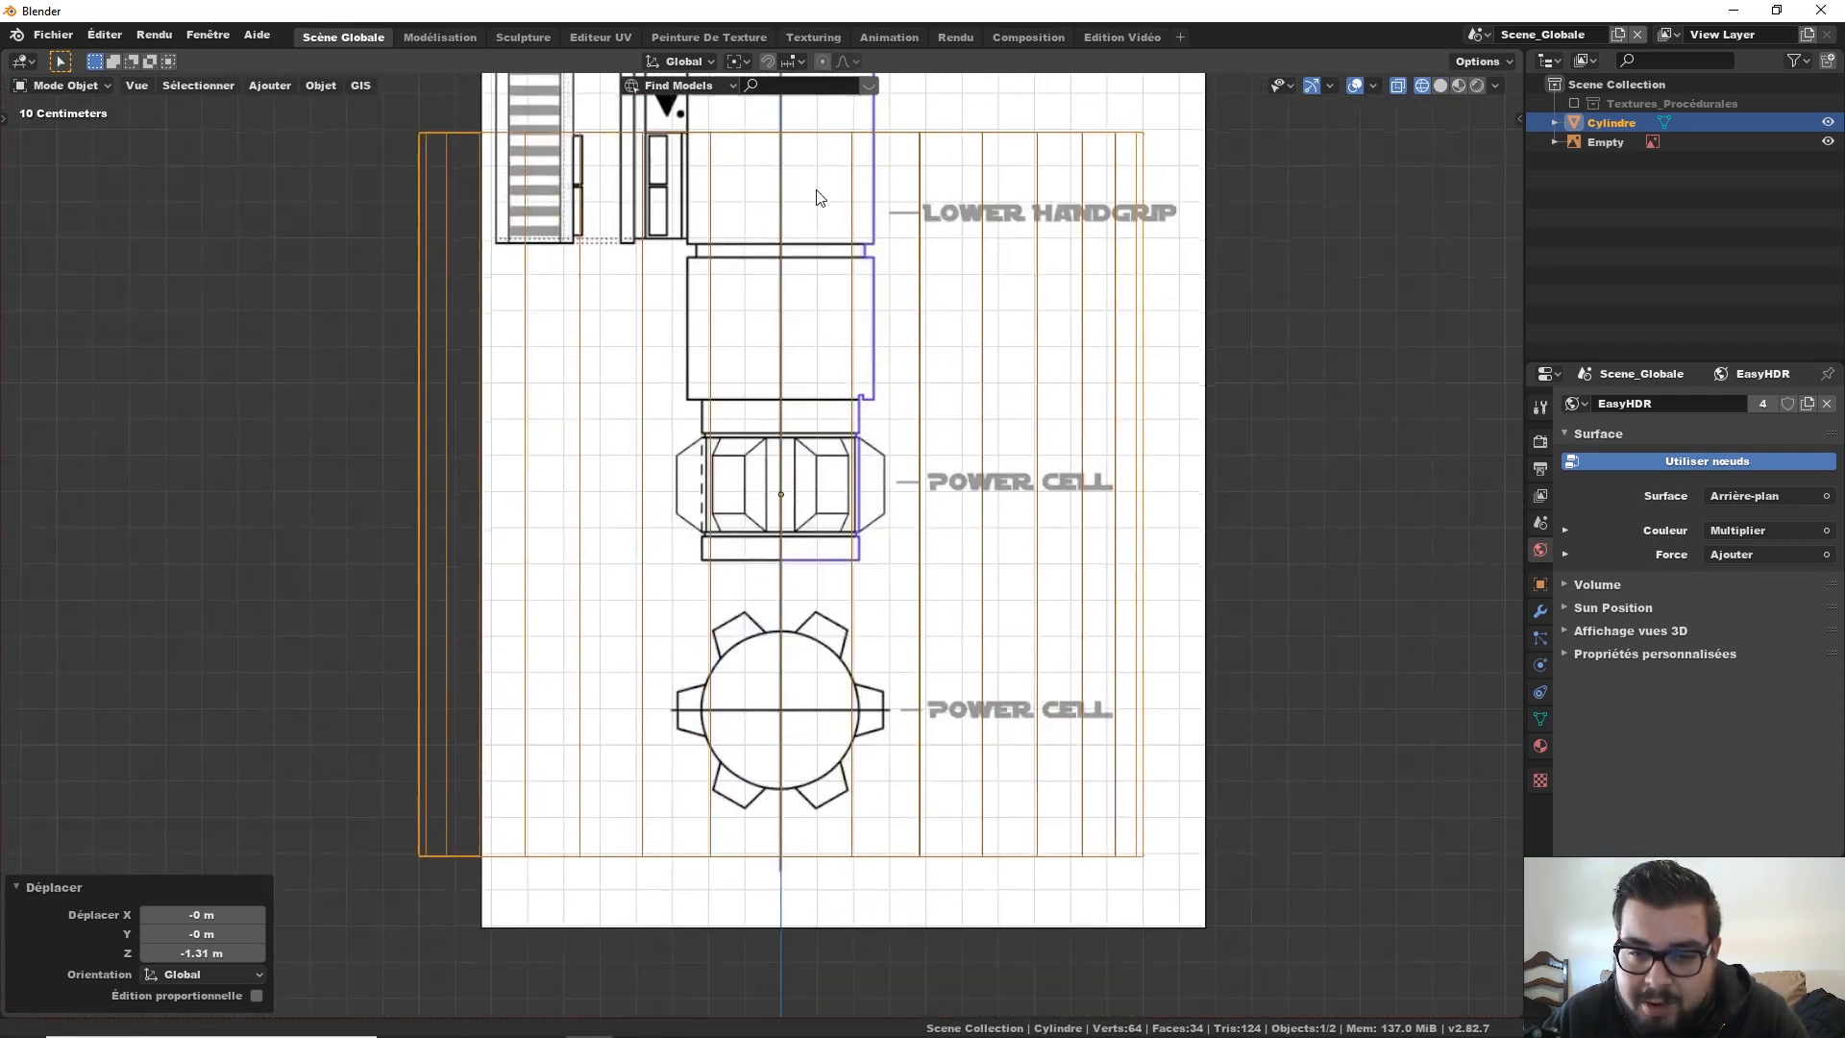
pyautogui.press('s')
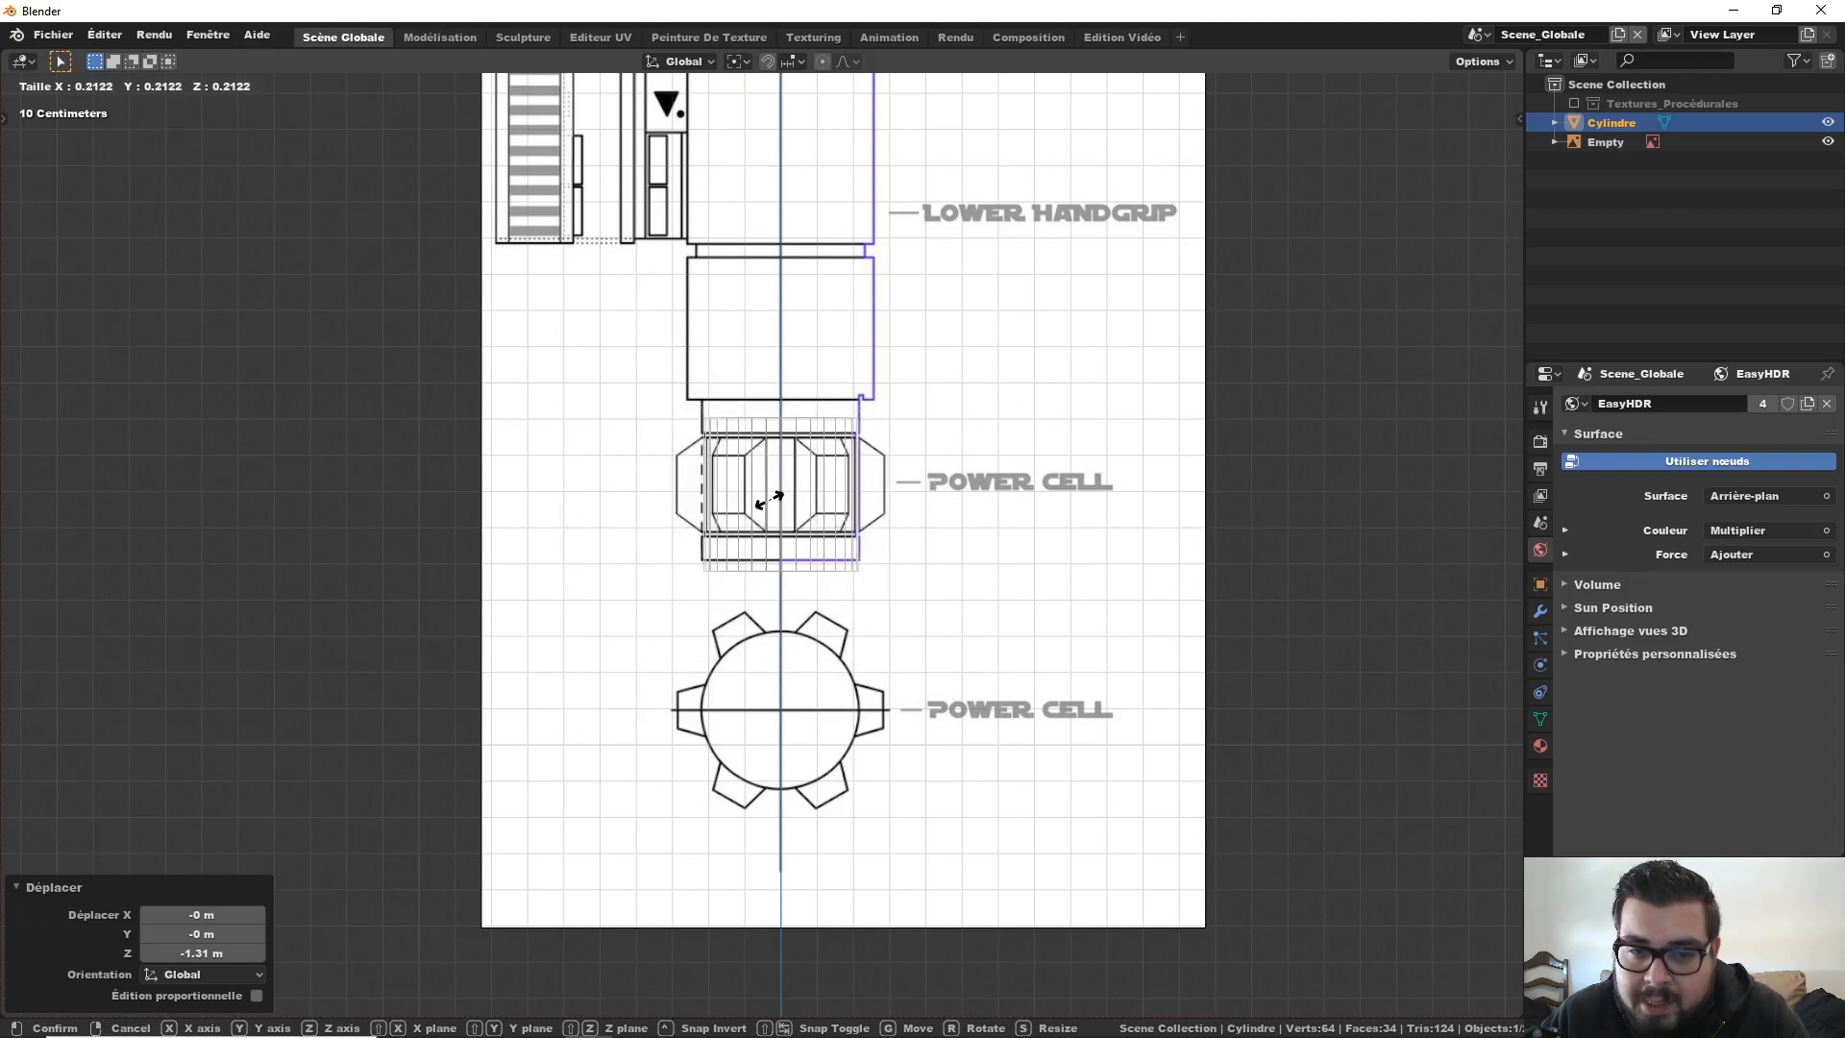
pyautogui.click(781, 496)
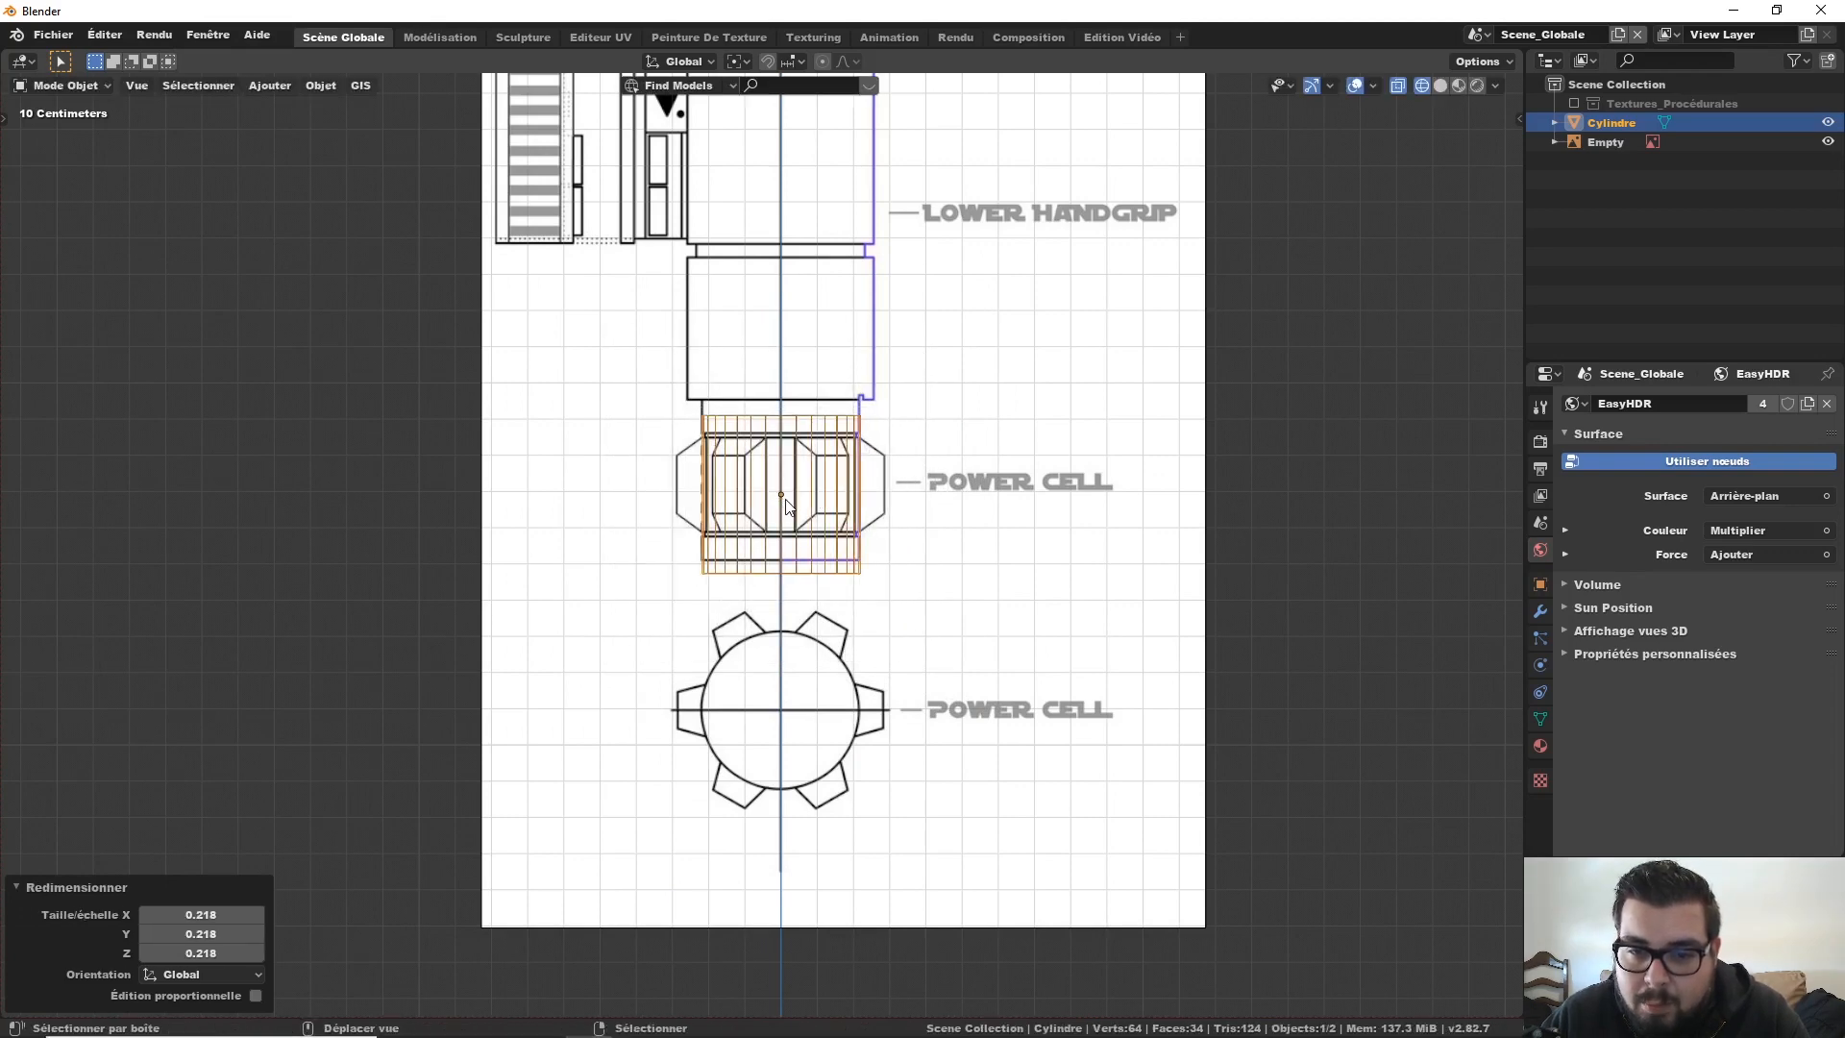
# Step: Flatten the cylinder along Z to about 0.186 and move it down about 0.141 m onto the power cell's bottom ring
pyautogui.scroll(2, 812, 529)
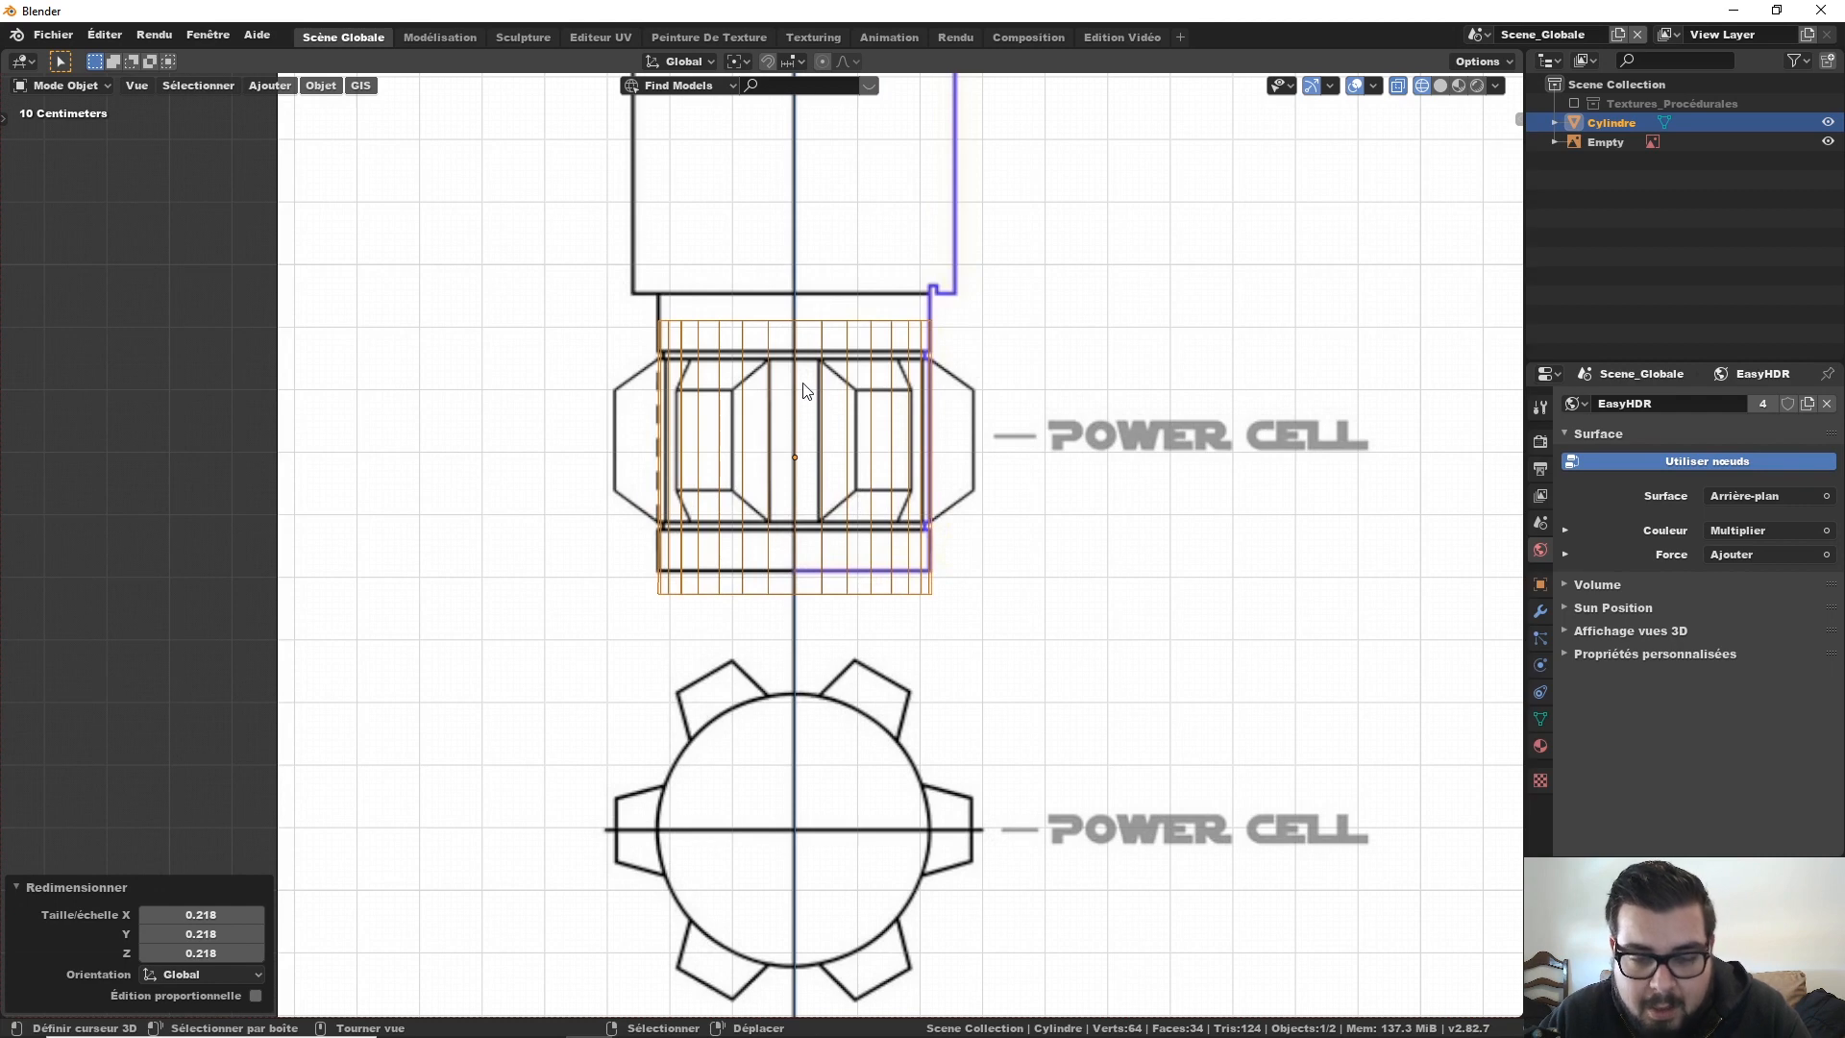
pyautogui.press('s')
pyautogui.press('z')
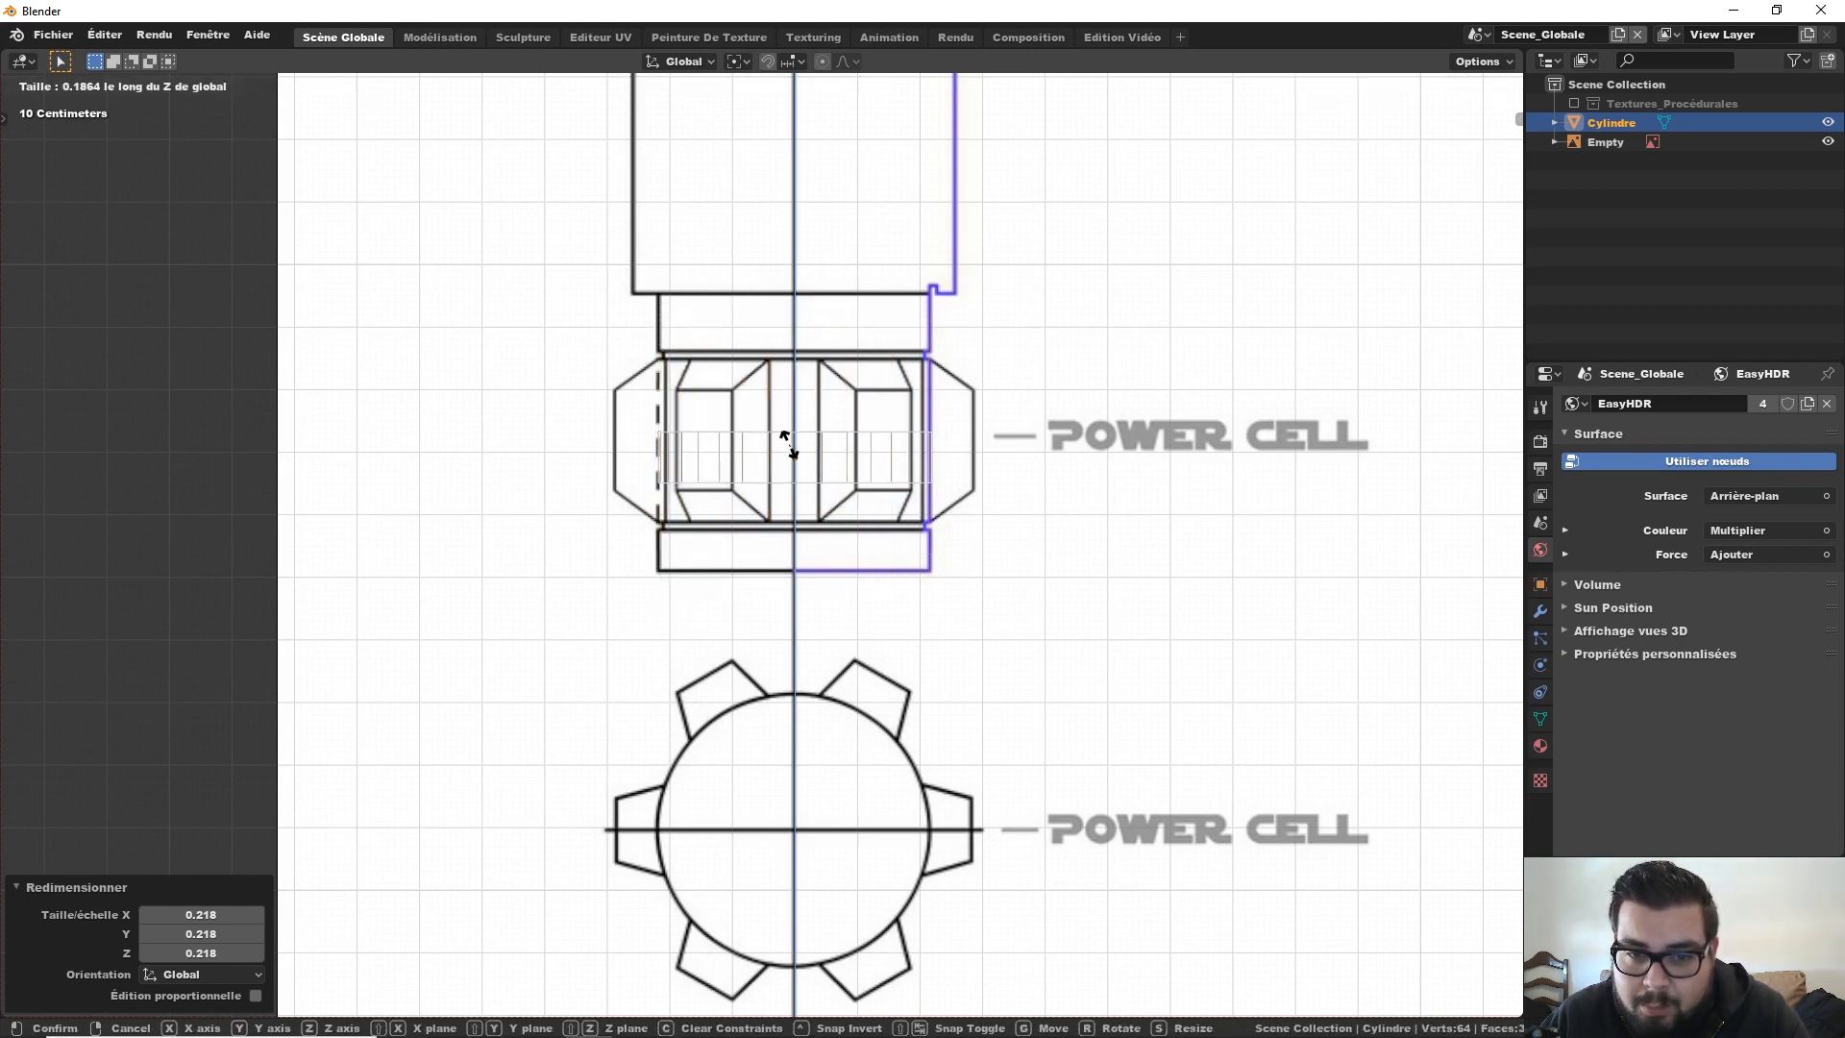
pyautogui.click(788, 444)
pyautogui.press('g')
pyautogui.press('z')
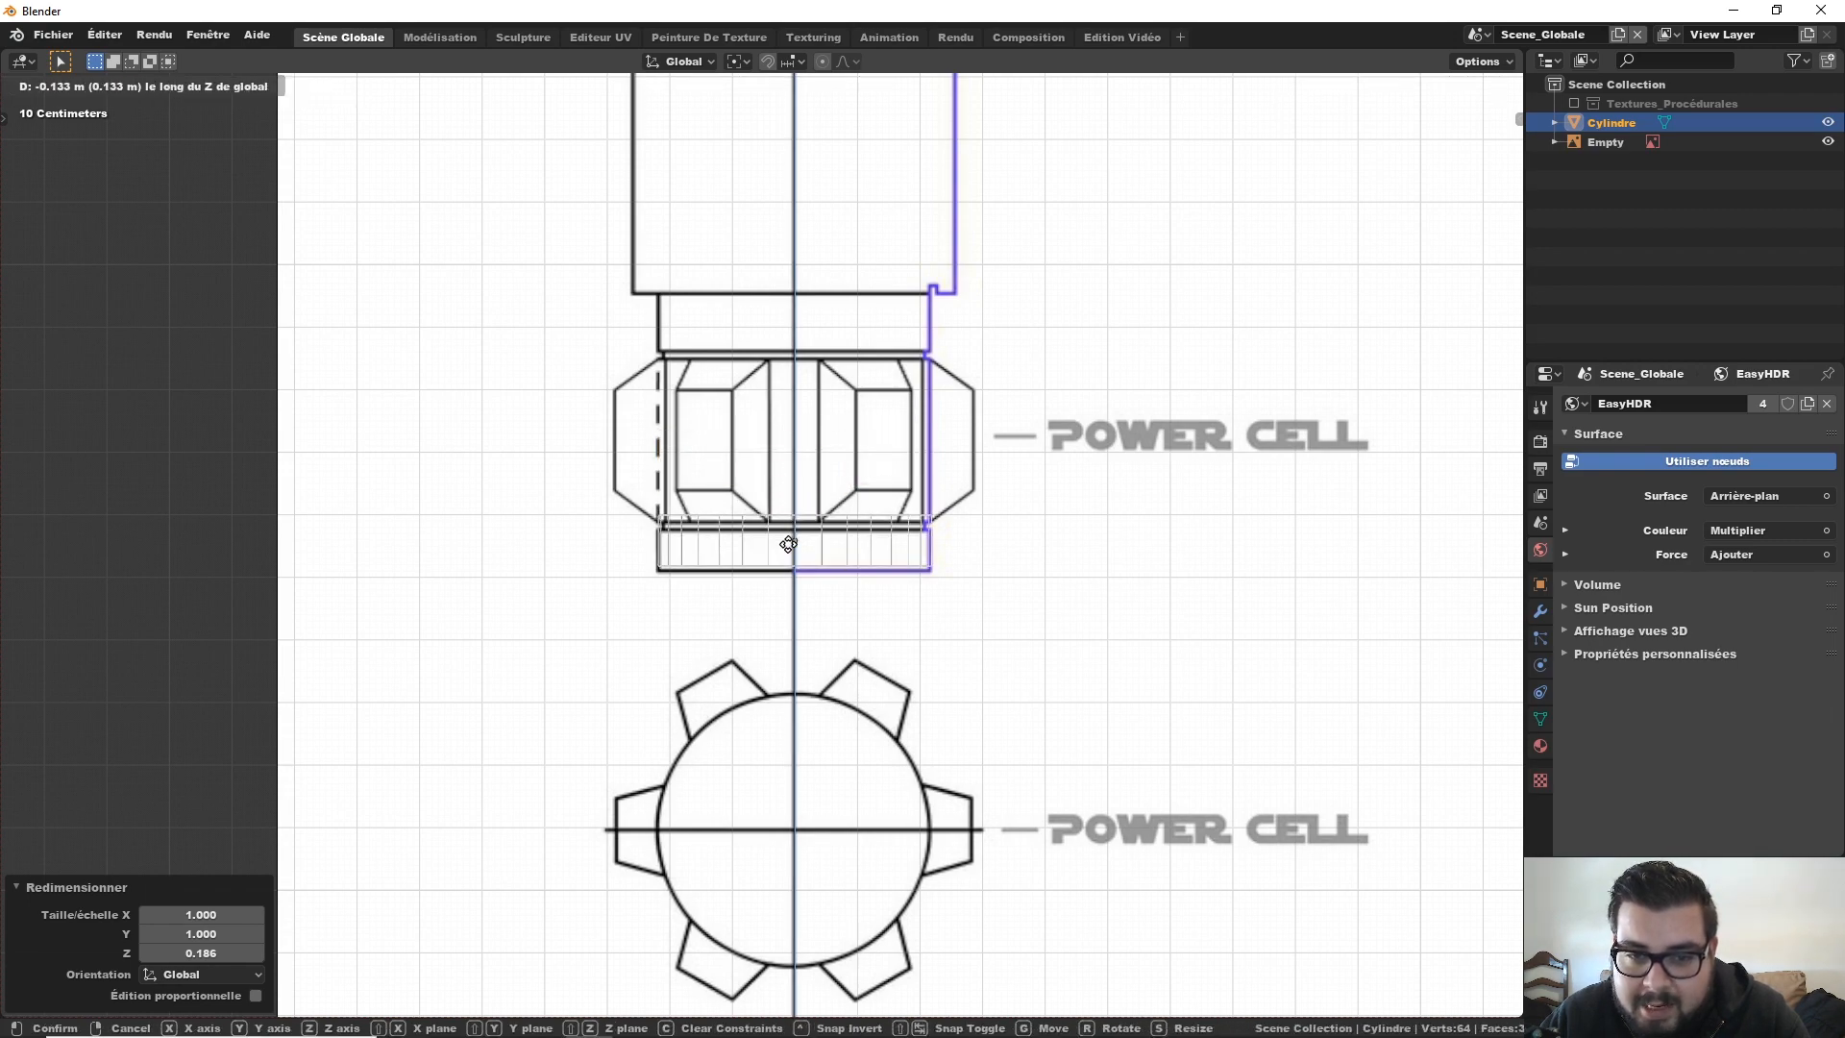
pyautogui.click(794, 550)
# Step: Refine the cylinder's fit to the bottom ring by scaling it about 0.748 along Z and lowering it about 0.008 m
pyautogui.scroll(3, 794, 549)
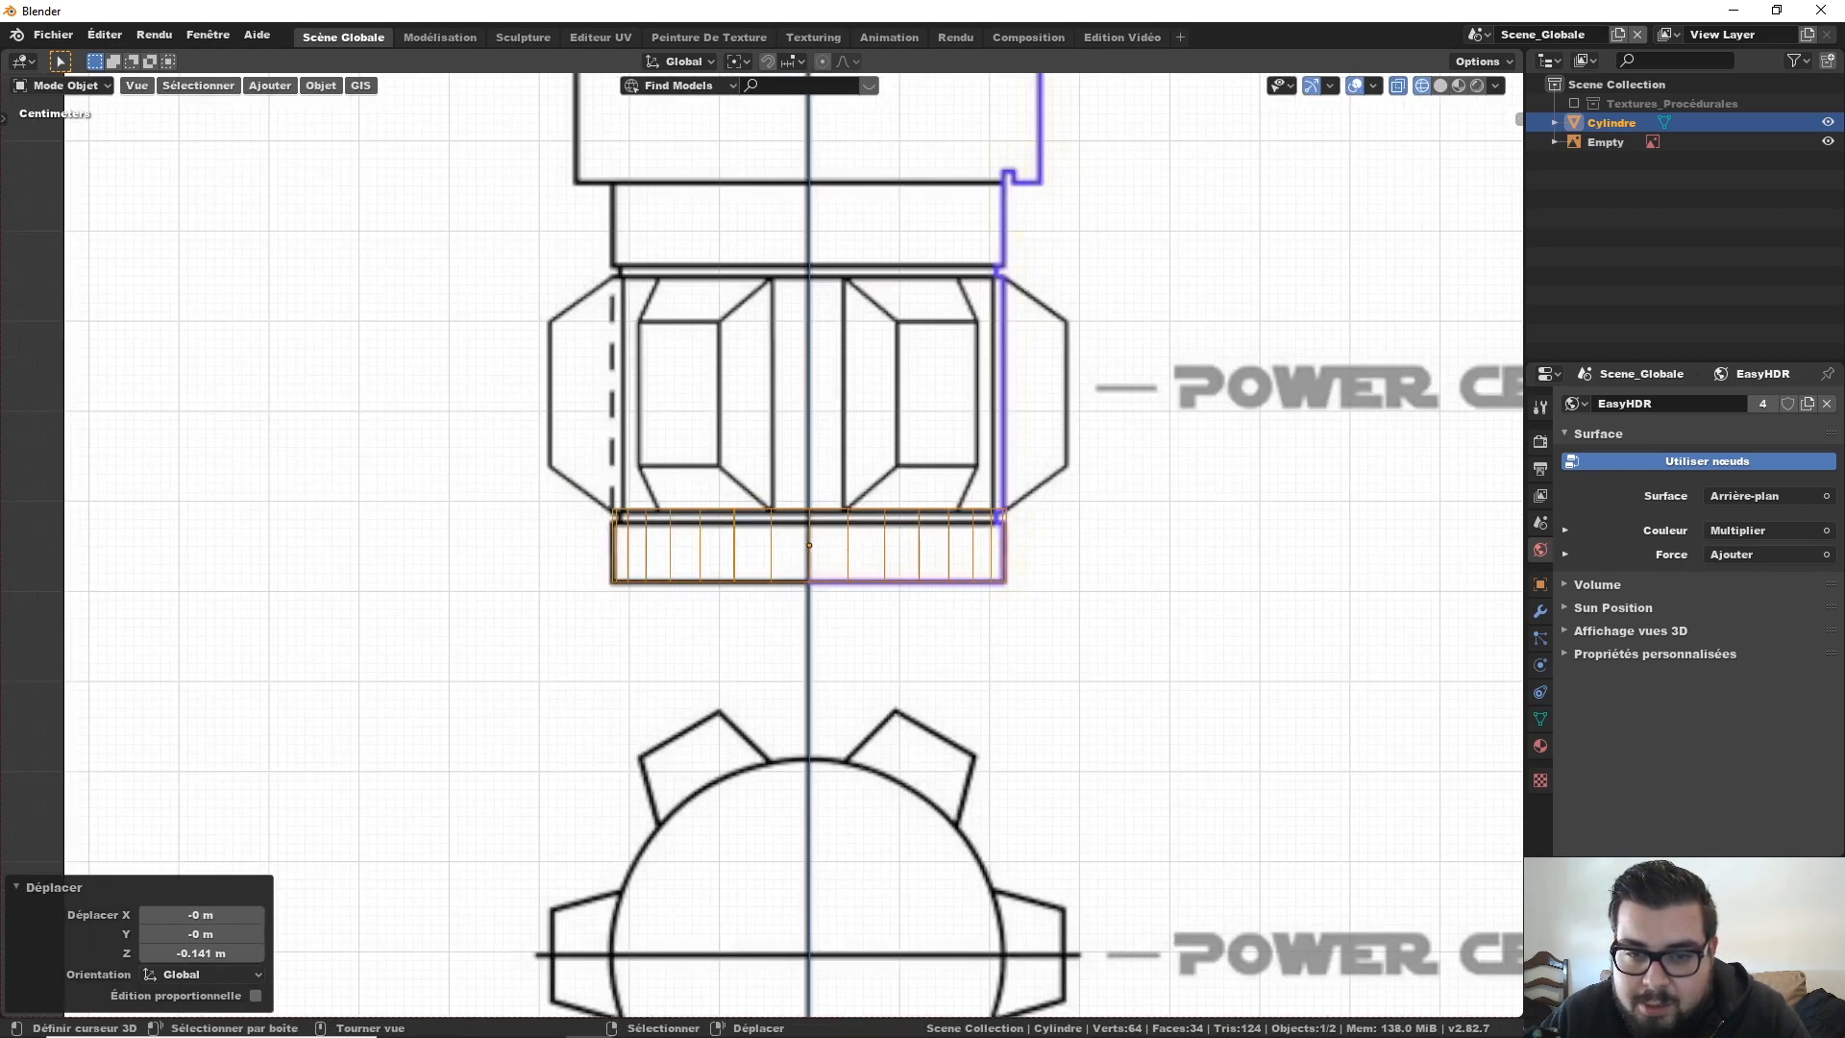
pyautogui.press('s')
pyautogui.press('z')
pyautogui.click(838, 541)
pyautogui.press('g')
pyautogui.press('z')
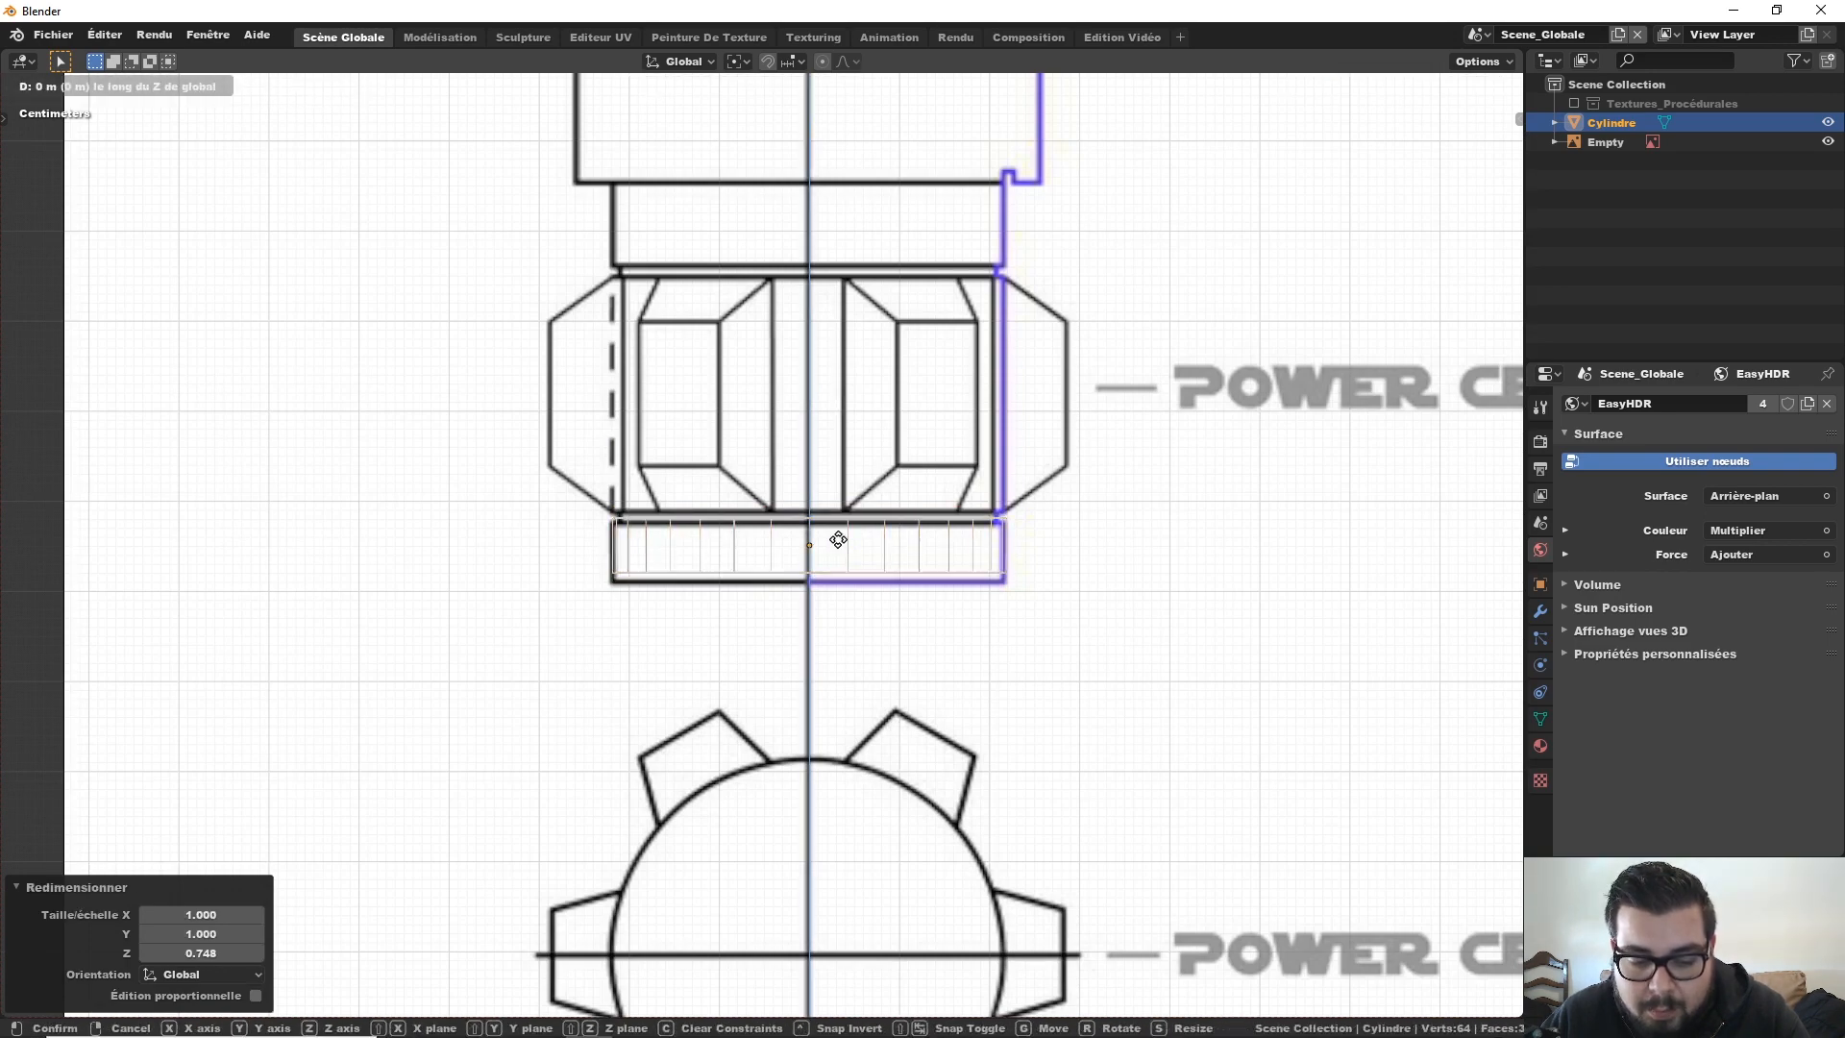
pyautogui.click(810, 612)
# Step: Examine the reference drawing's coloured profile from the power cell's bottom ring up to the lens assembly
pyautogui.scroll(3, 846, 528)
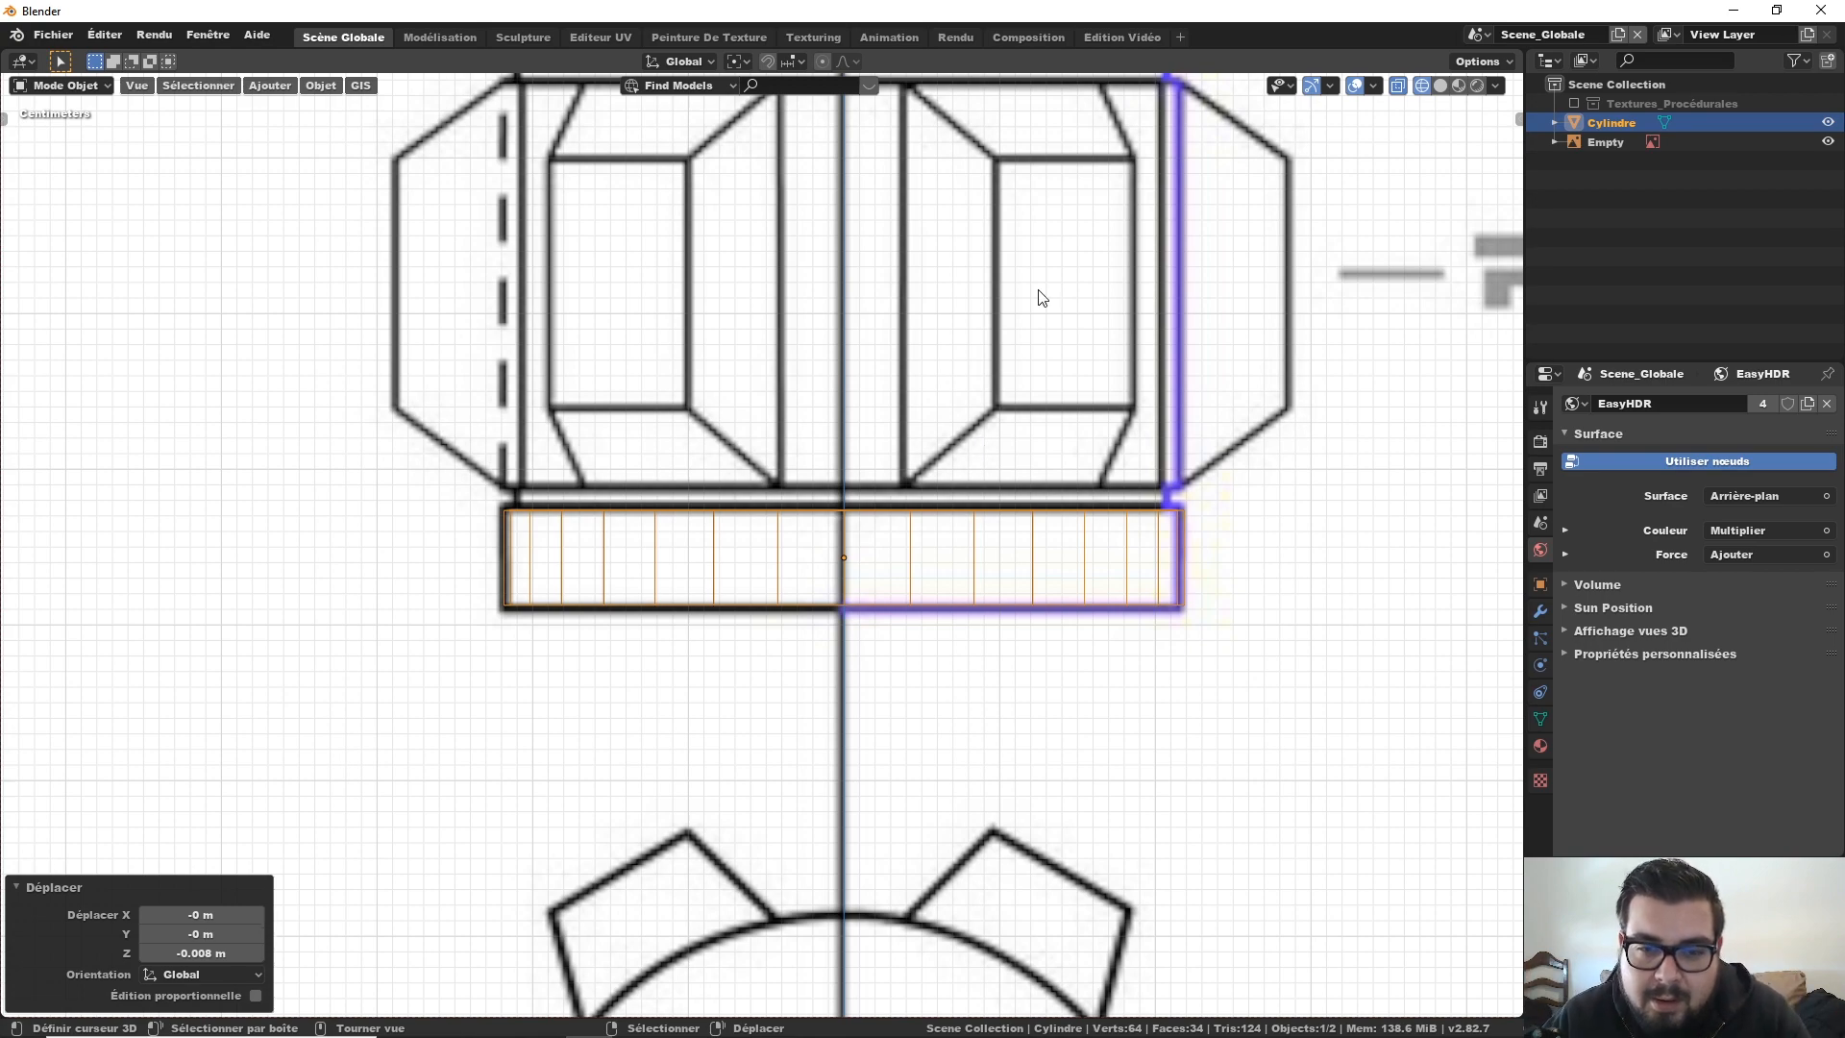
pyautogui.keyDown('shift'); pyautogui.moveTo(1095, 424); pyautogui.dragTo(1060, 680, button='middle'); pyautogui.keyUp('shift')
pyautogui.scroll(-4, 1061, 682)
pyautogui.keyDown('shift'); pyautogui.moveTo(988, 399); pyautogui.dragTo(988, 510, button='middle'); pyautogui.keyUp('shift')
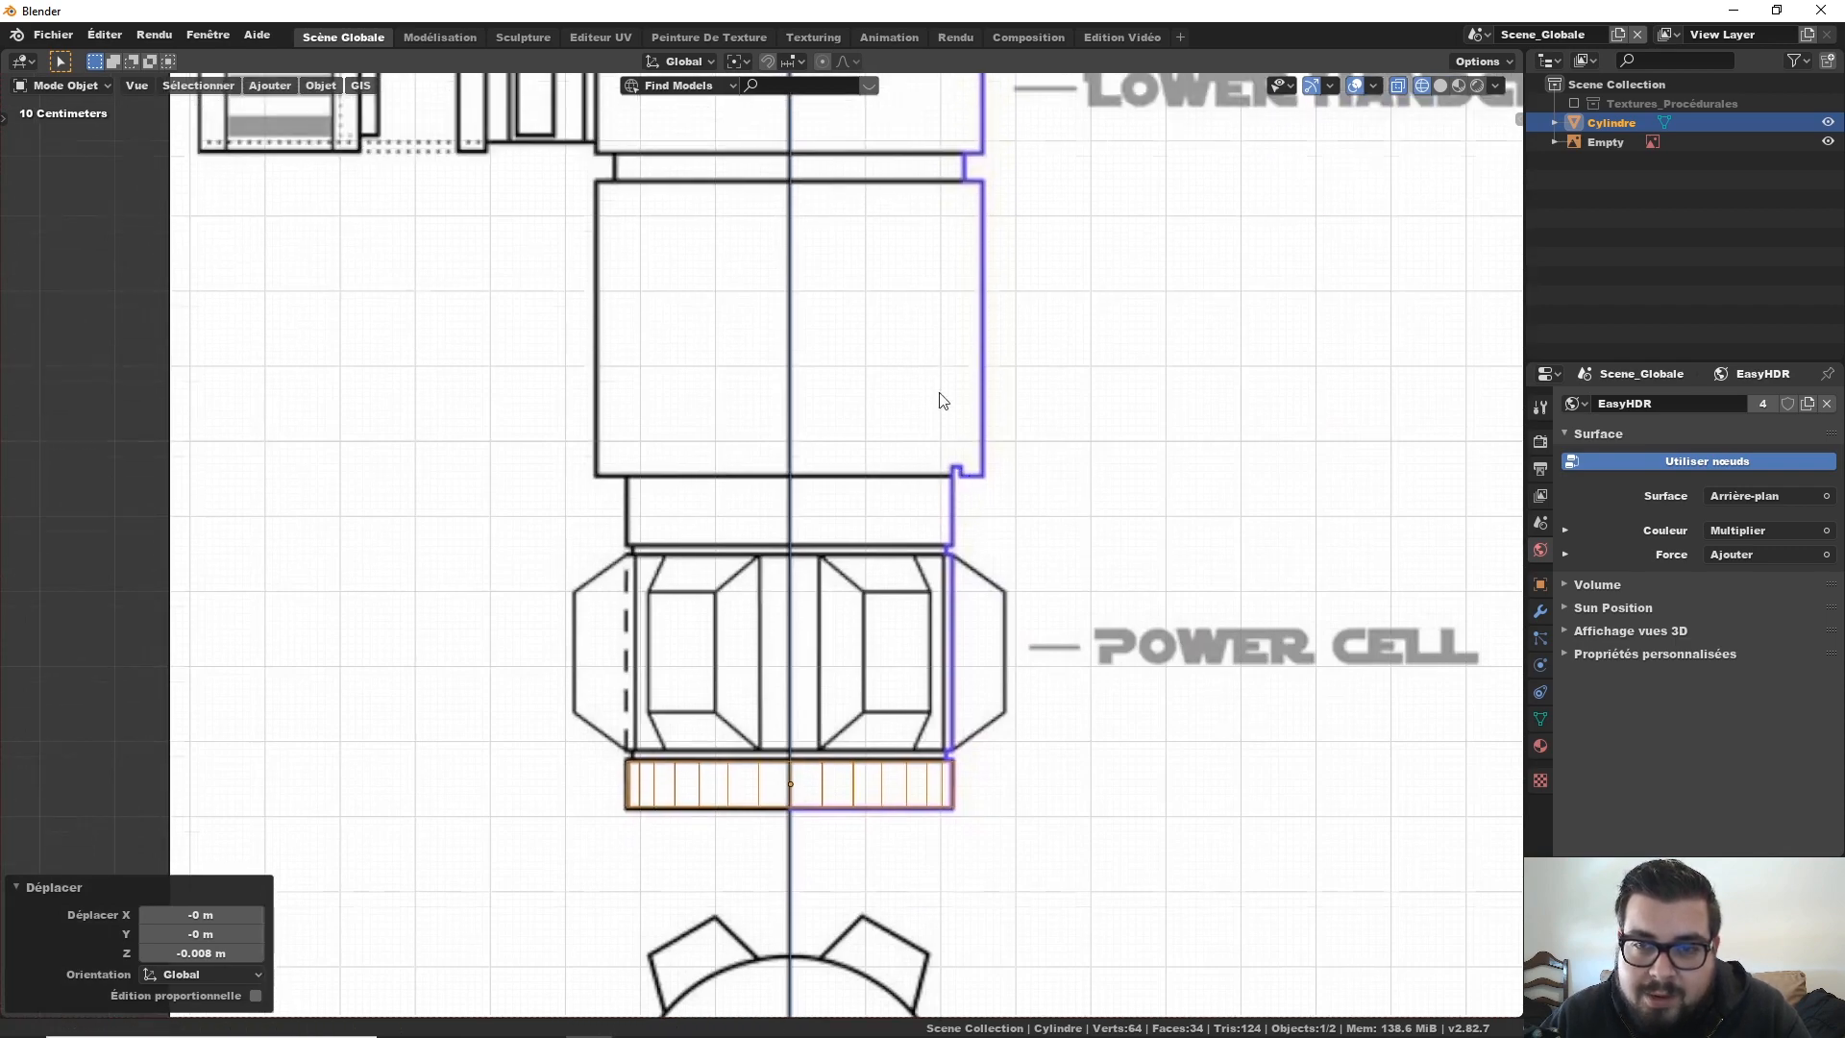
pyautogui.keyDown('shift'); pyautogui.scroll(10, 1009, 341); pyautogui.keyUp('shift')
pyautogui.scroll(-2, 910, 433)
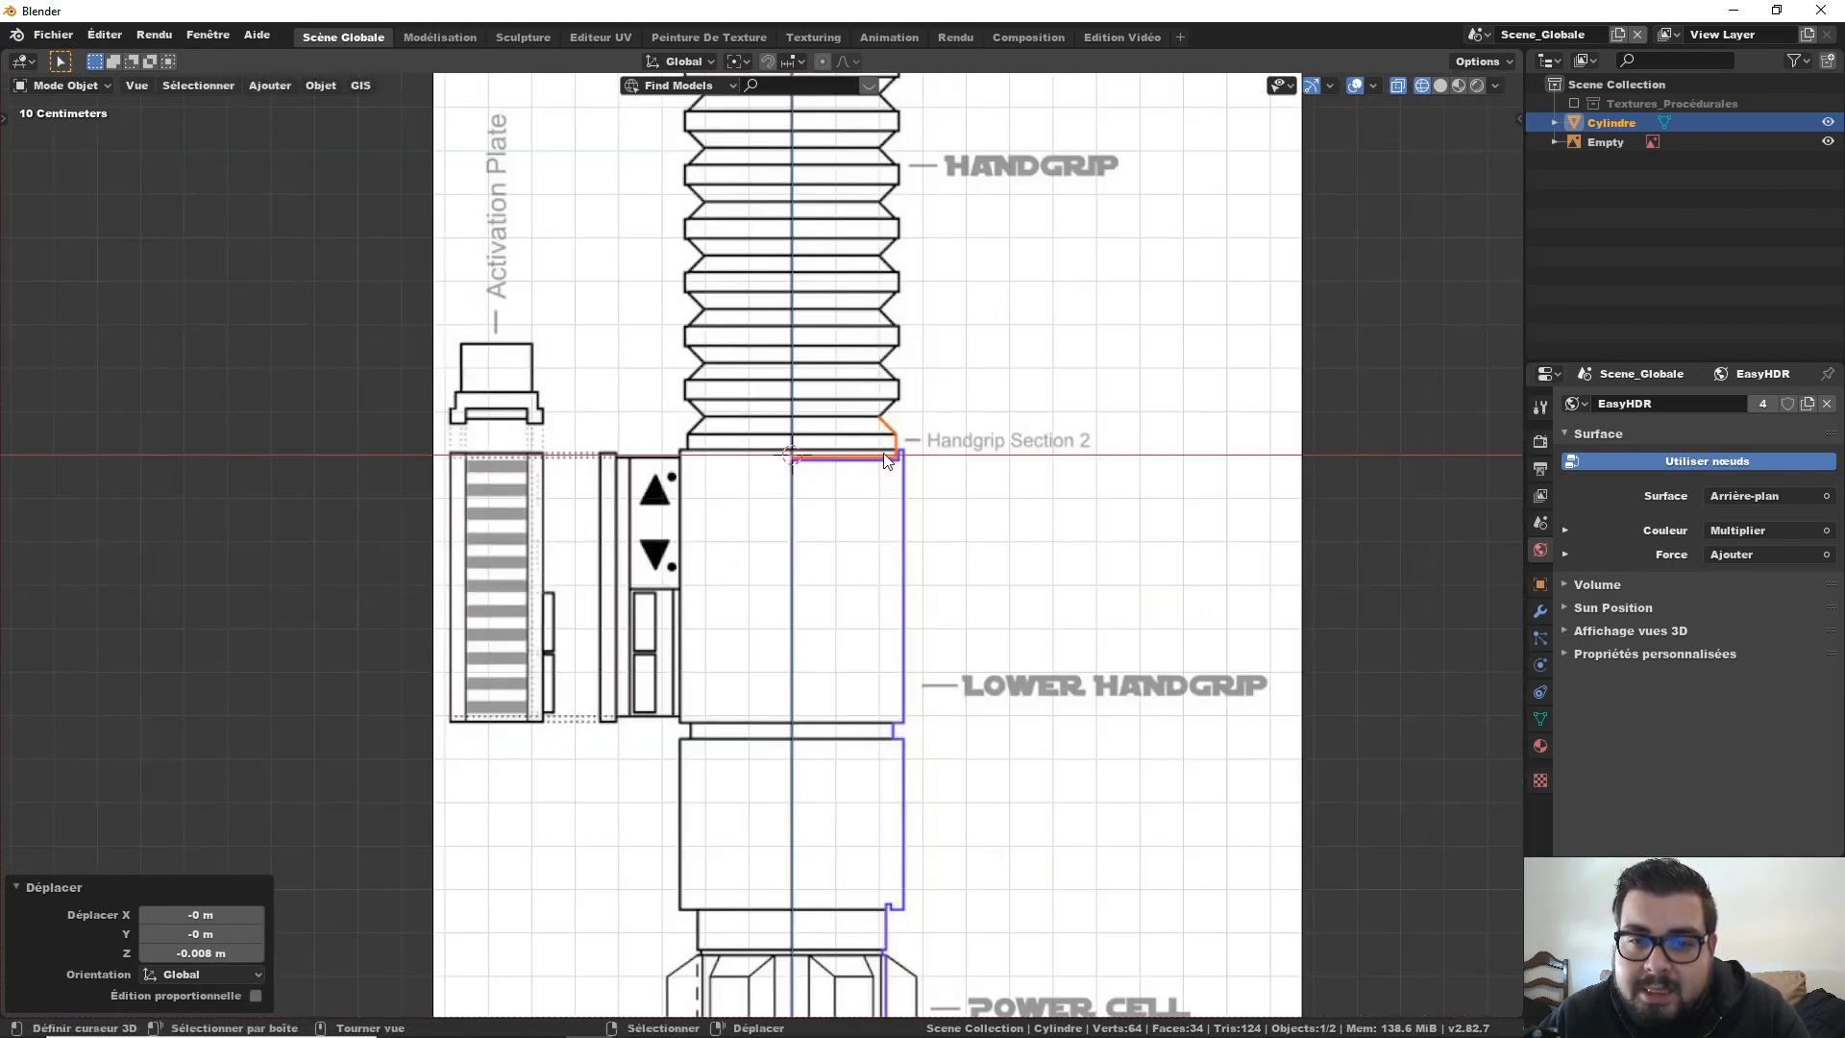
pyautogui.keyDown('shift'); pyautogui.scroll(6, 903, 387); pyautogui.keyUp('shift')
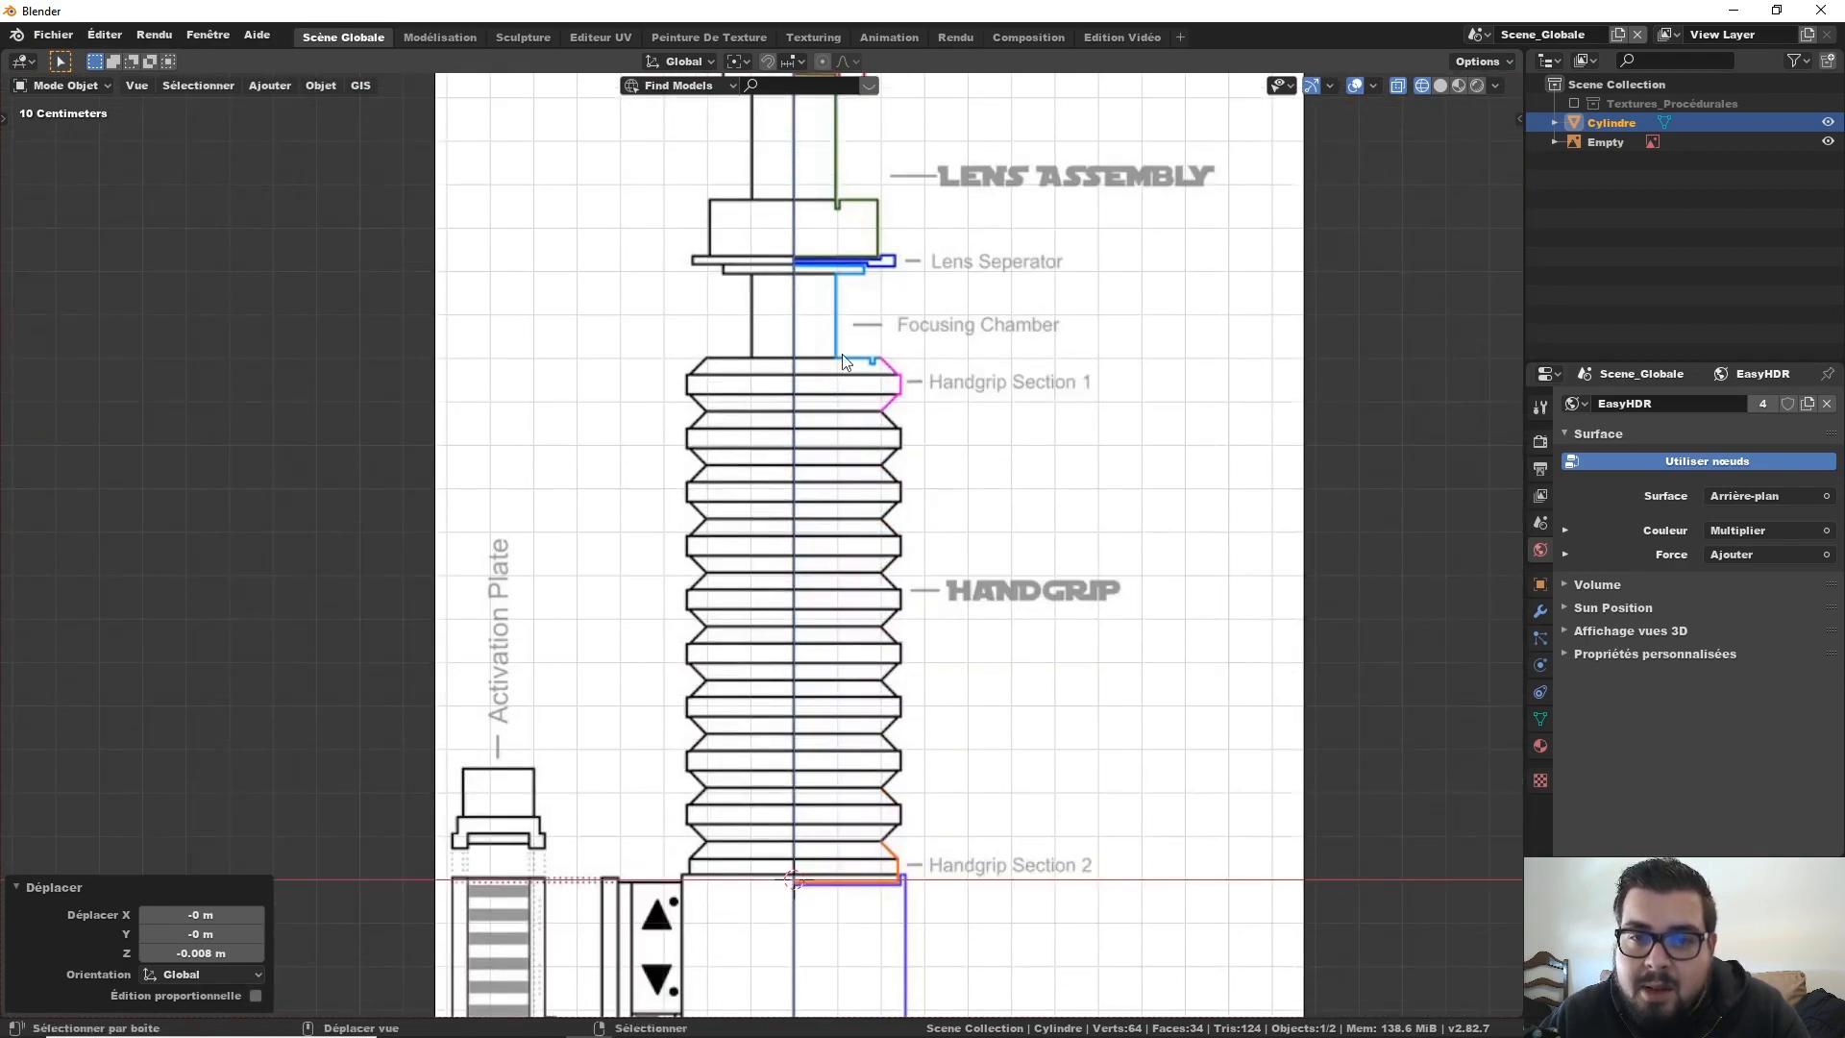
pyautogui.keyDown('shift'); pyautogui.scroll(-6, 940, 661); pyautogui.keyUp('shift')
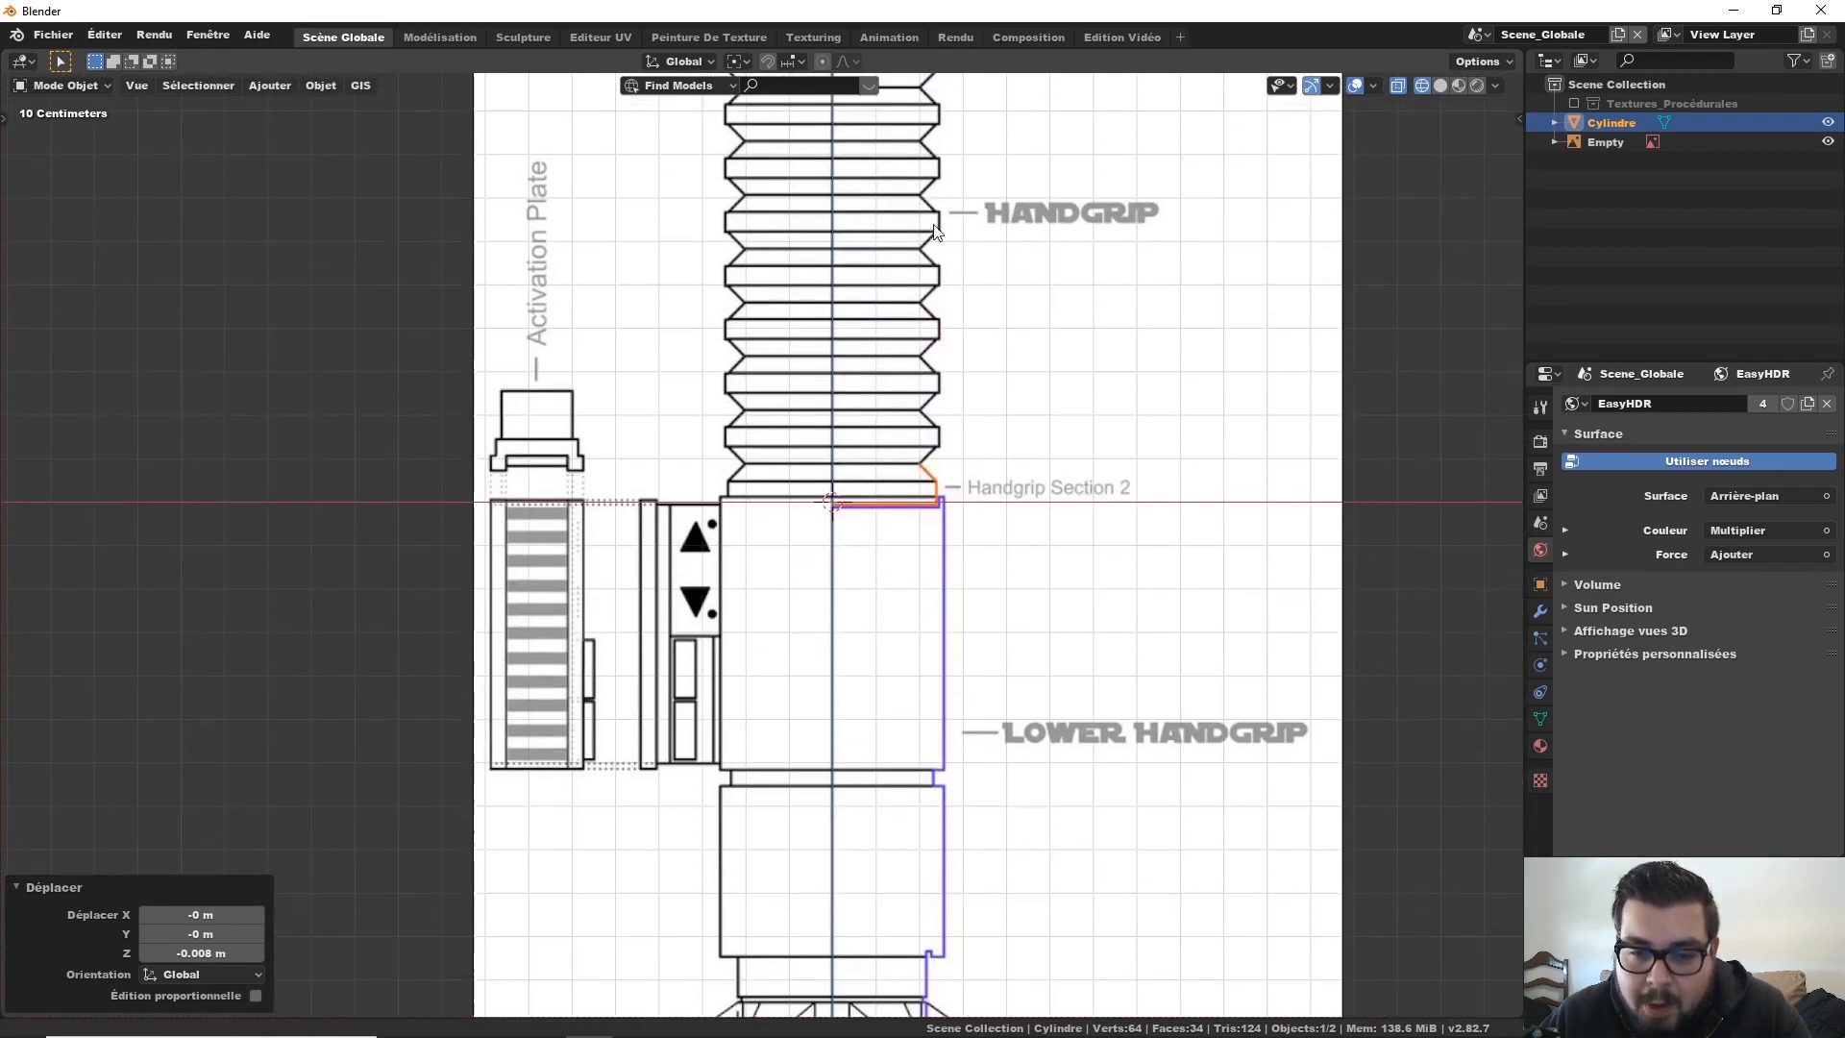
pyautogui.keyDown('shift'); pyautogui.scroll(-4, 940, 661); pyautogui.keyUp('shift')
pyautogui.scroll(5, 971, 621)
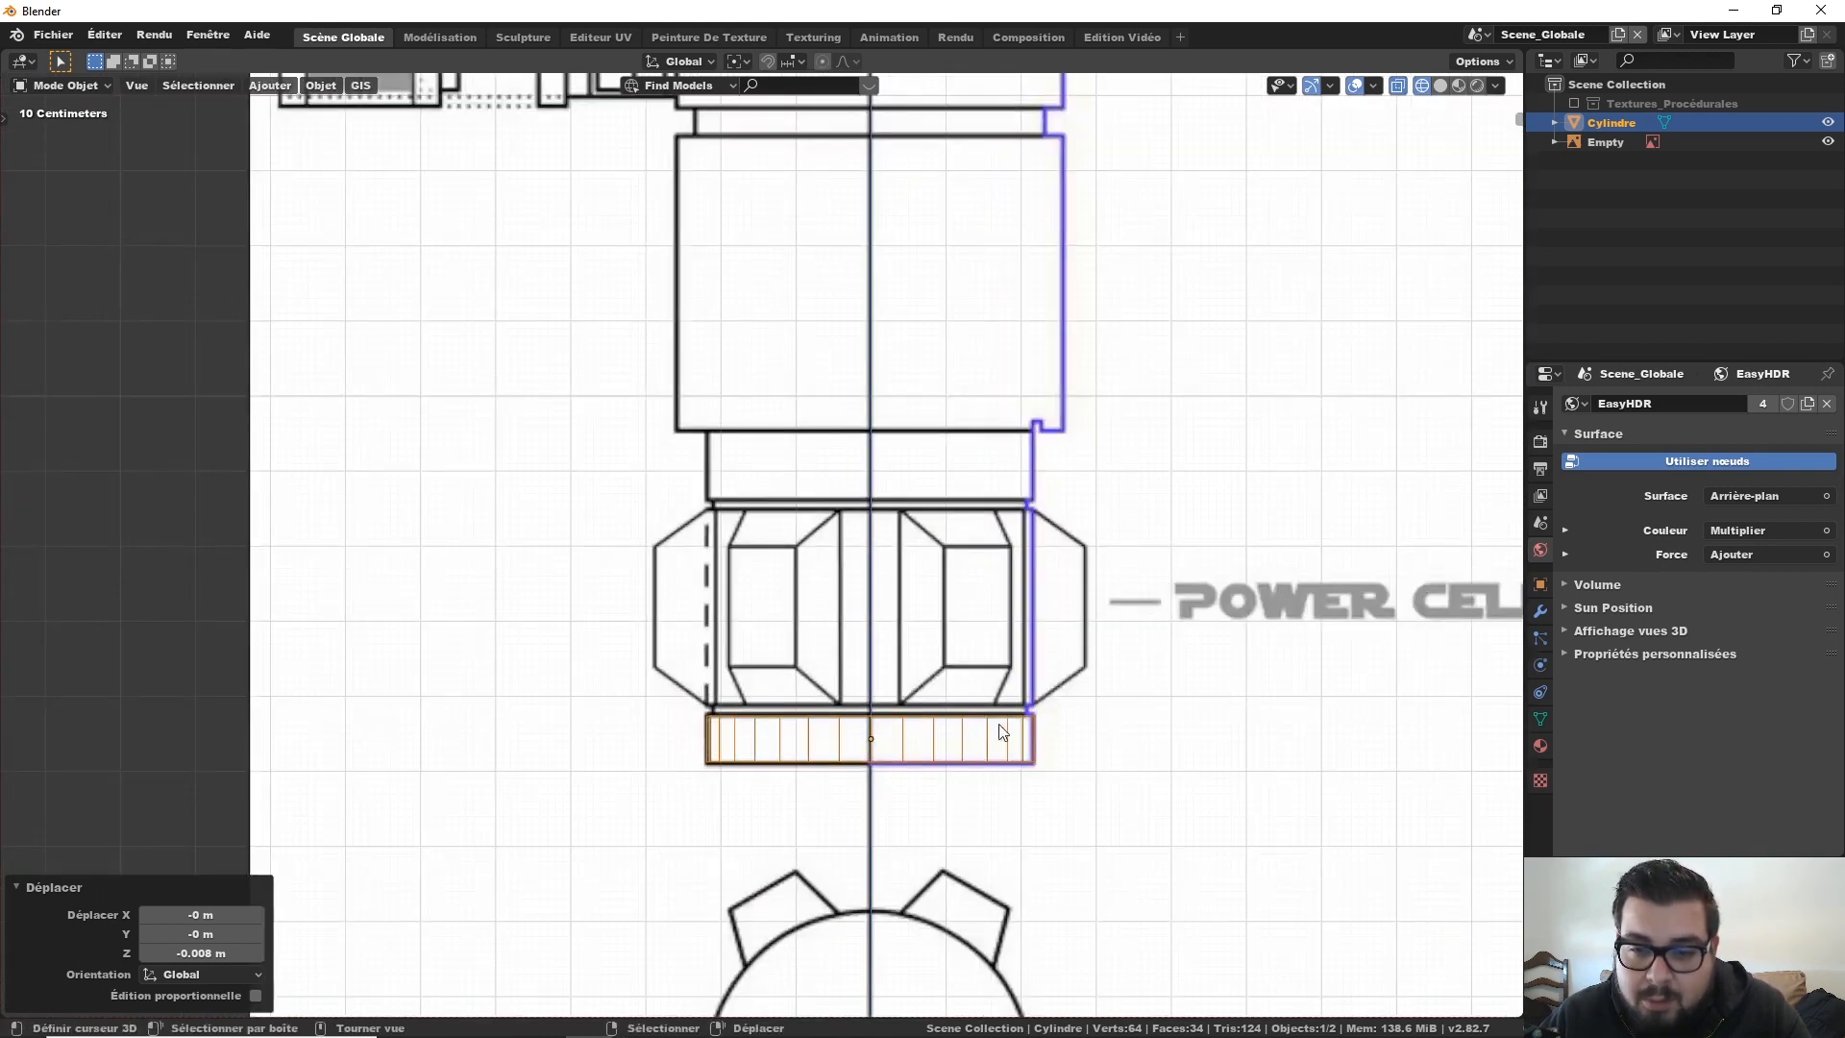
pyautogui.scroll(1, 971, 621)
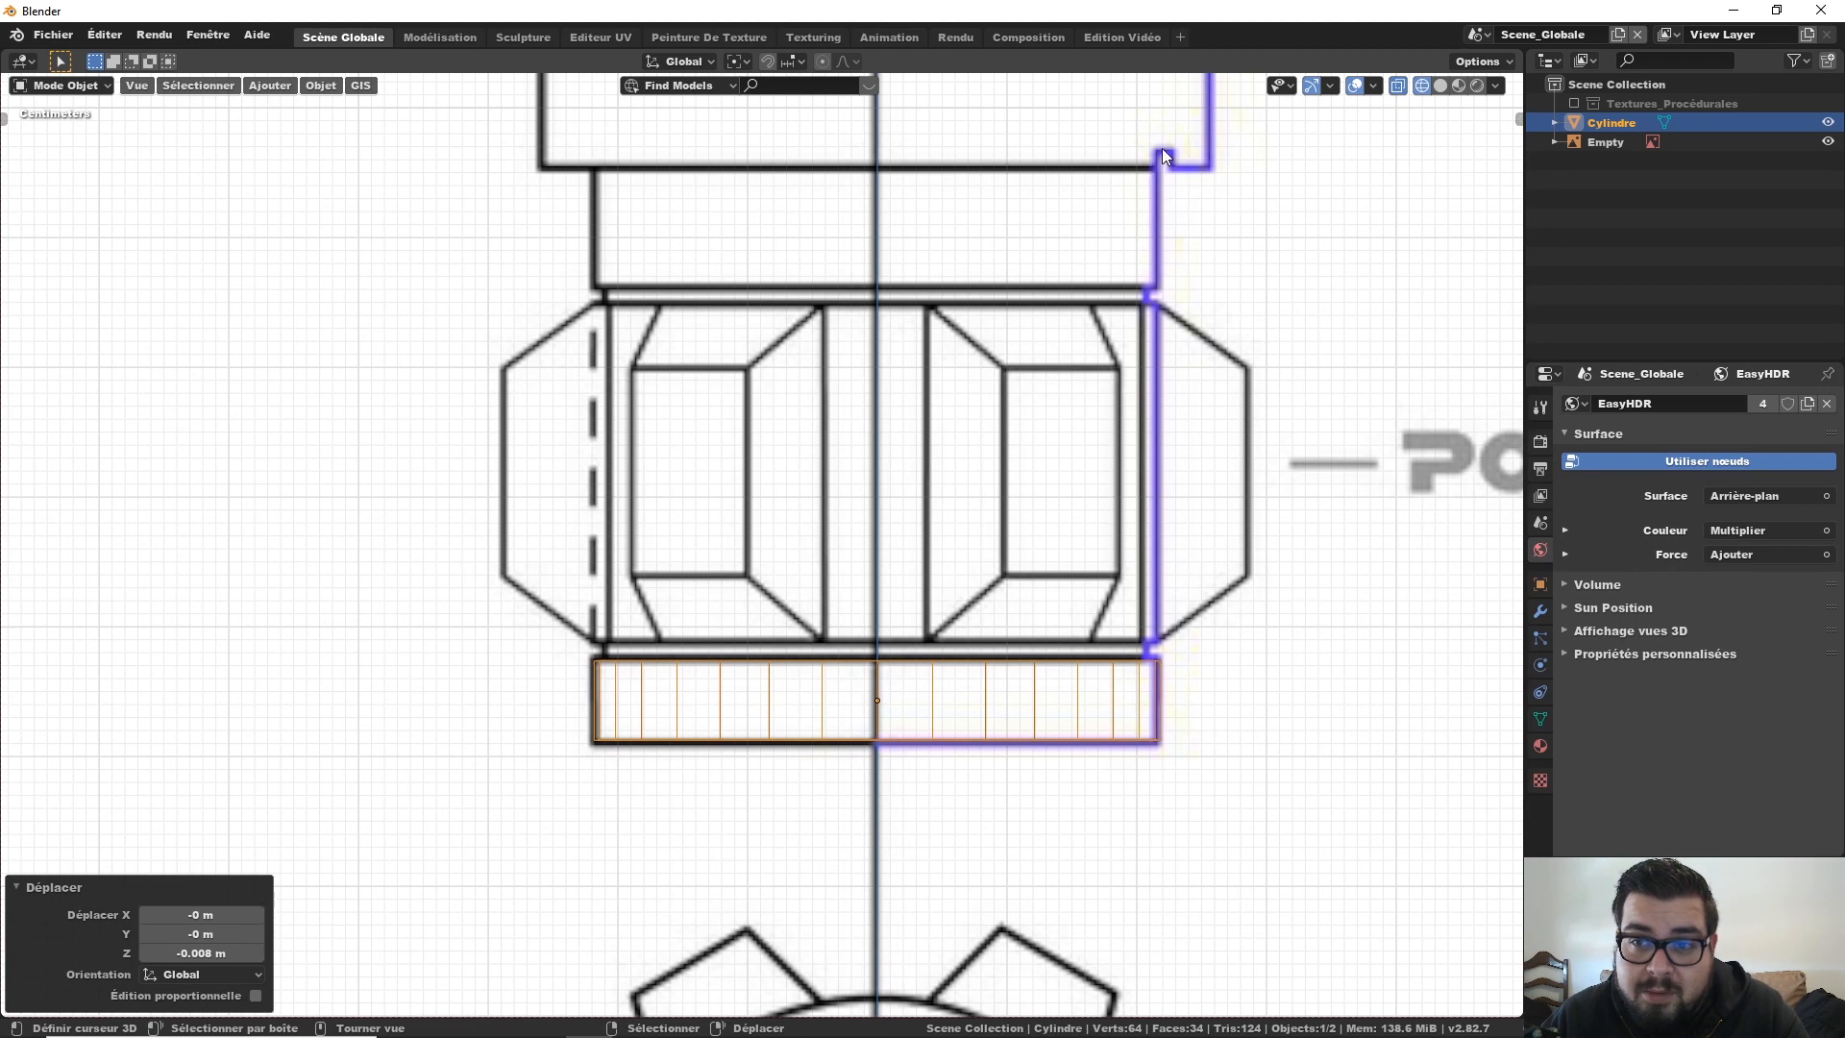
pyautogui.keyDown('shift'); pyautogui.moveTo(1127, 281); pyautogui.dragTo(1042, 288, button='middle'); pyautogui.keyUp('shift')
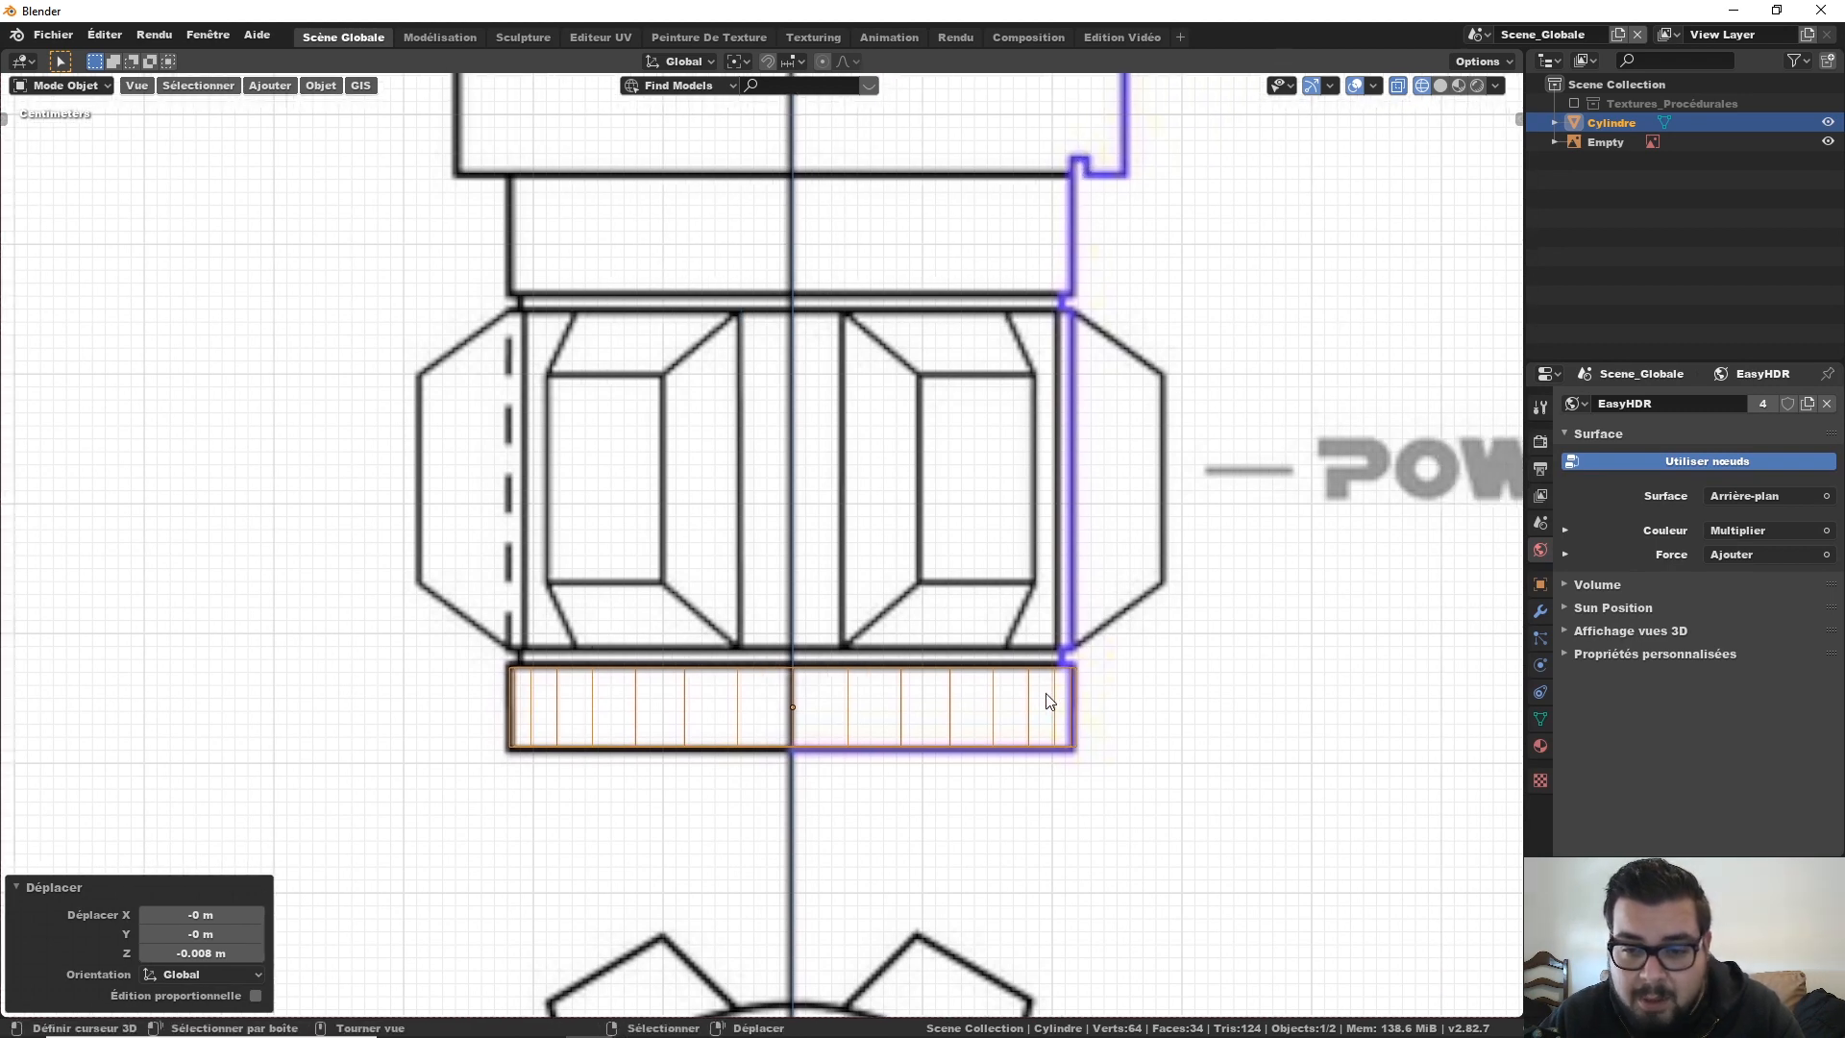
# Step: Extrude the cylinder's top edge loop in place in edit mode, without any offset or size change
pyautogui.press('Tab')
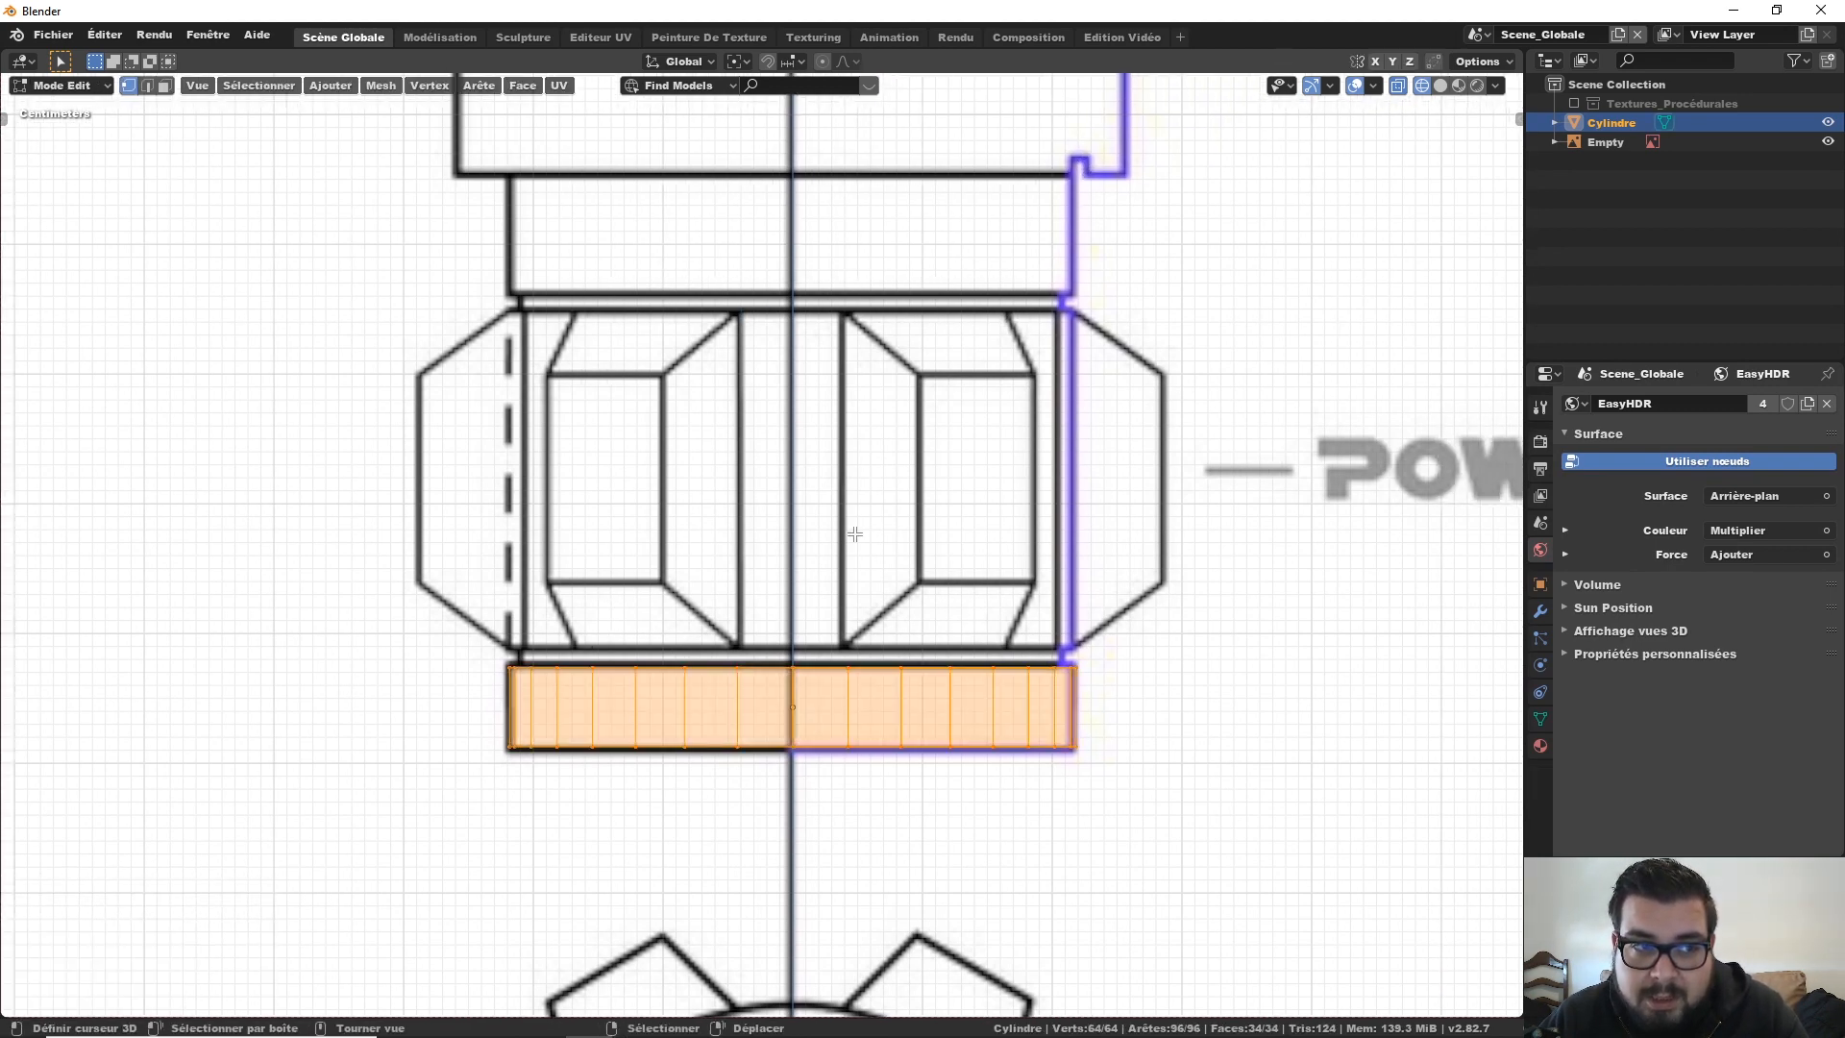
pyautogui.click(146, 85)
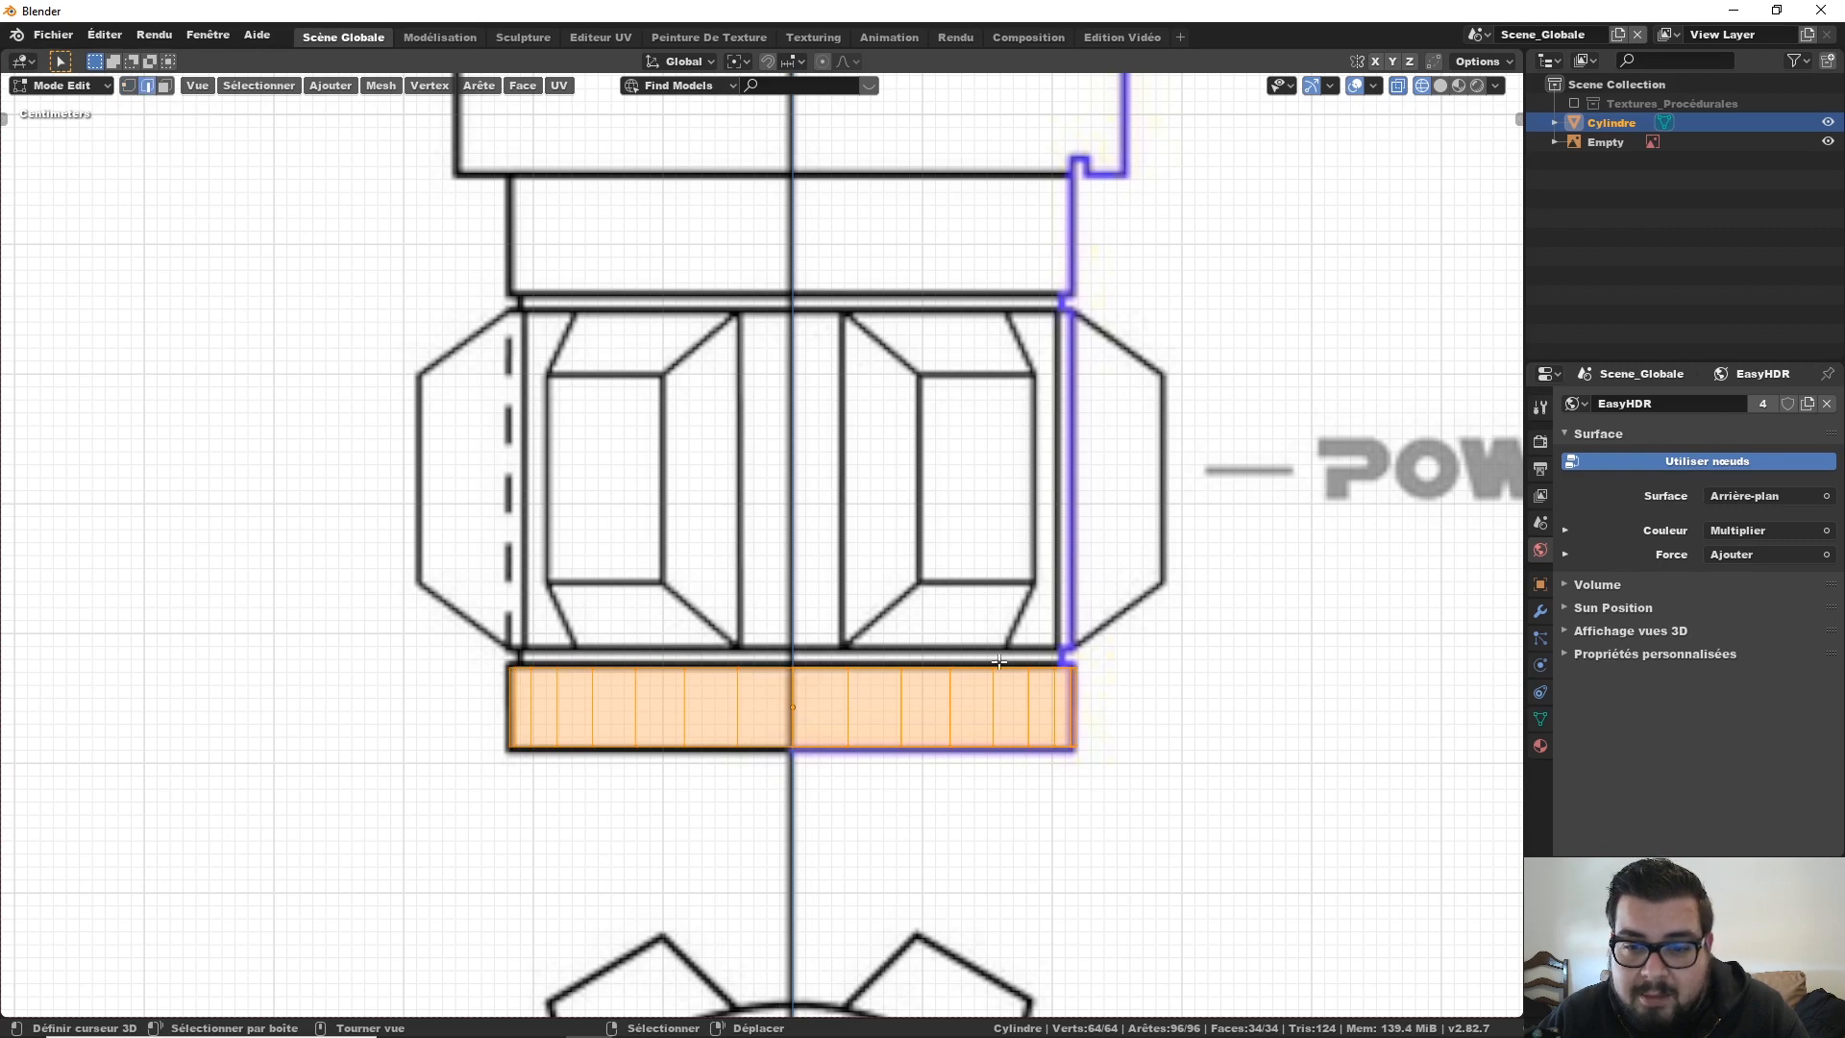
pyautogui.click(958, 665)
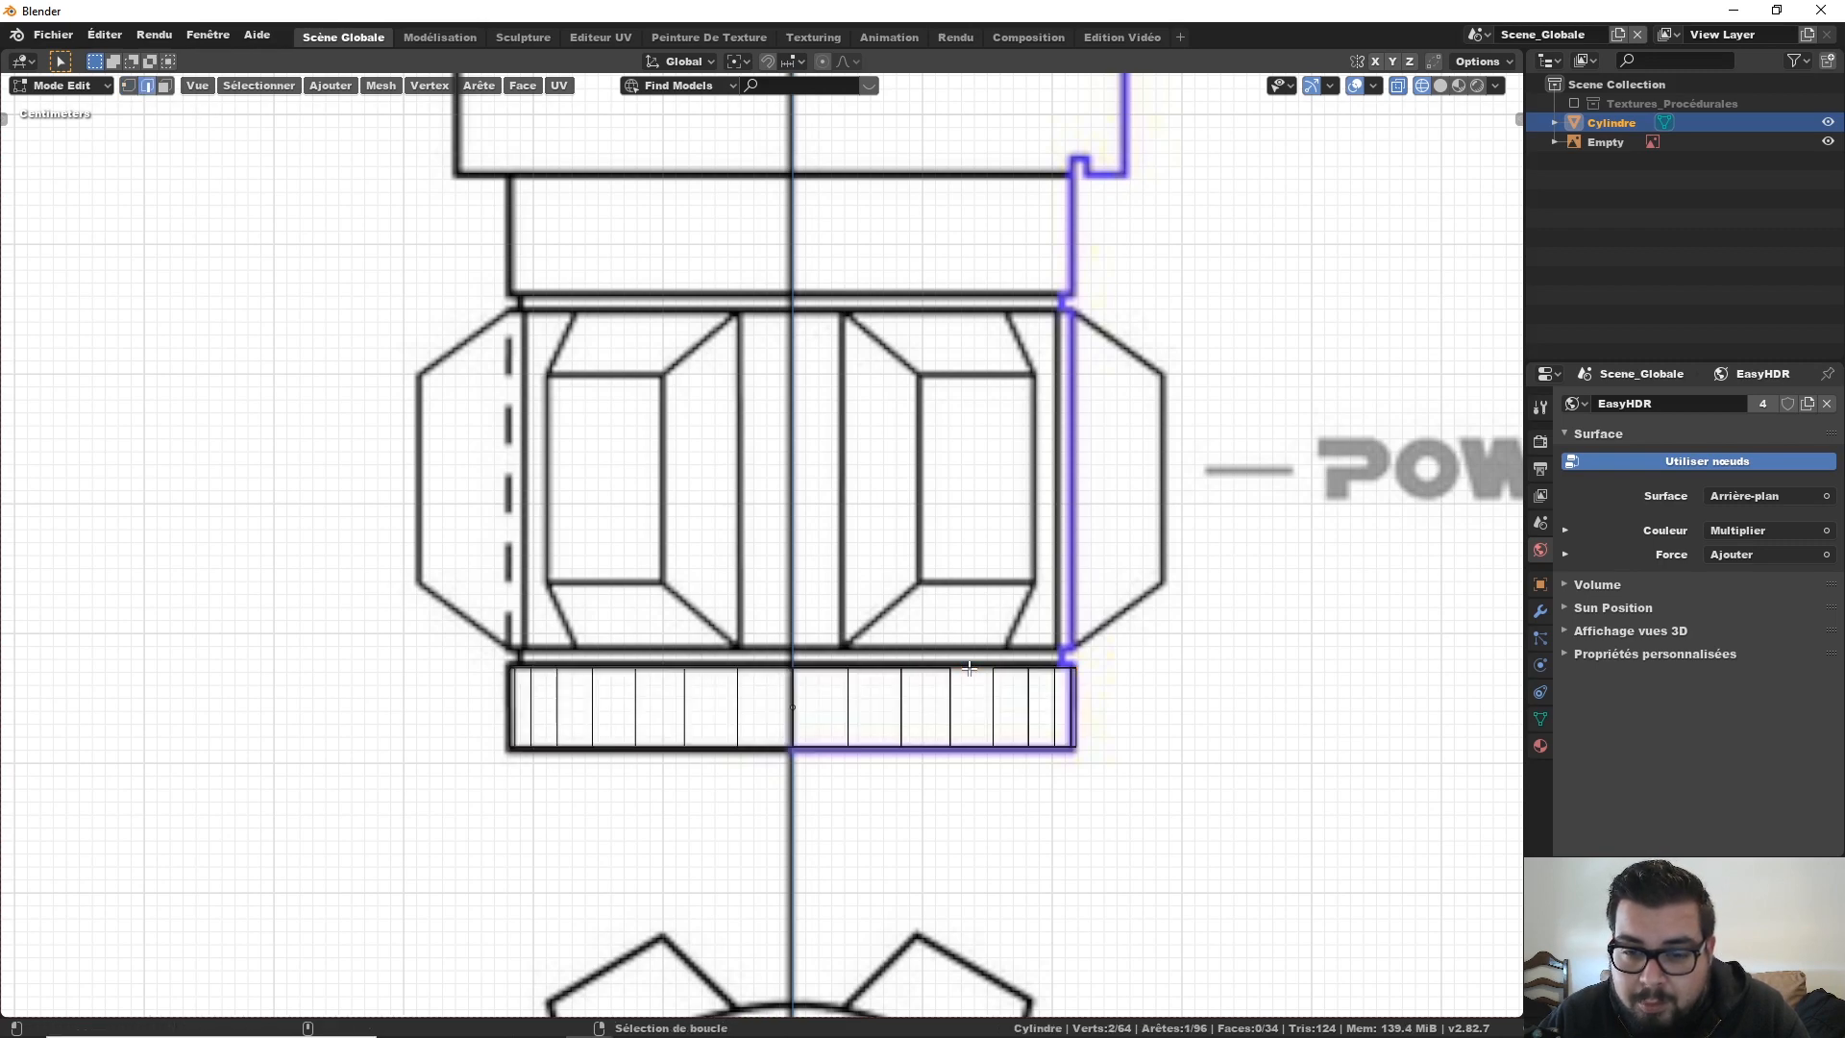
pyautogui.keyDown('alt'); pyautogui.click(970, 667); pyautogui.keyUp('alt')
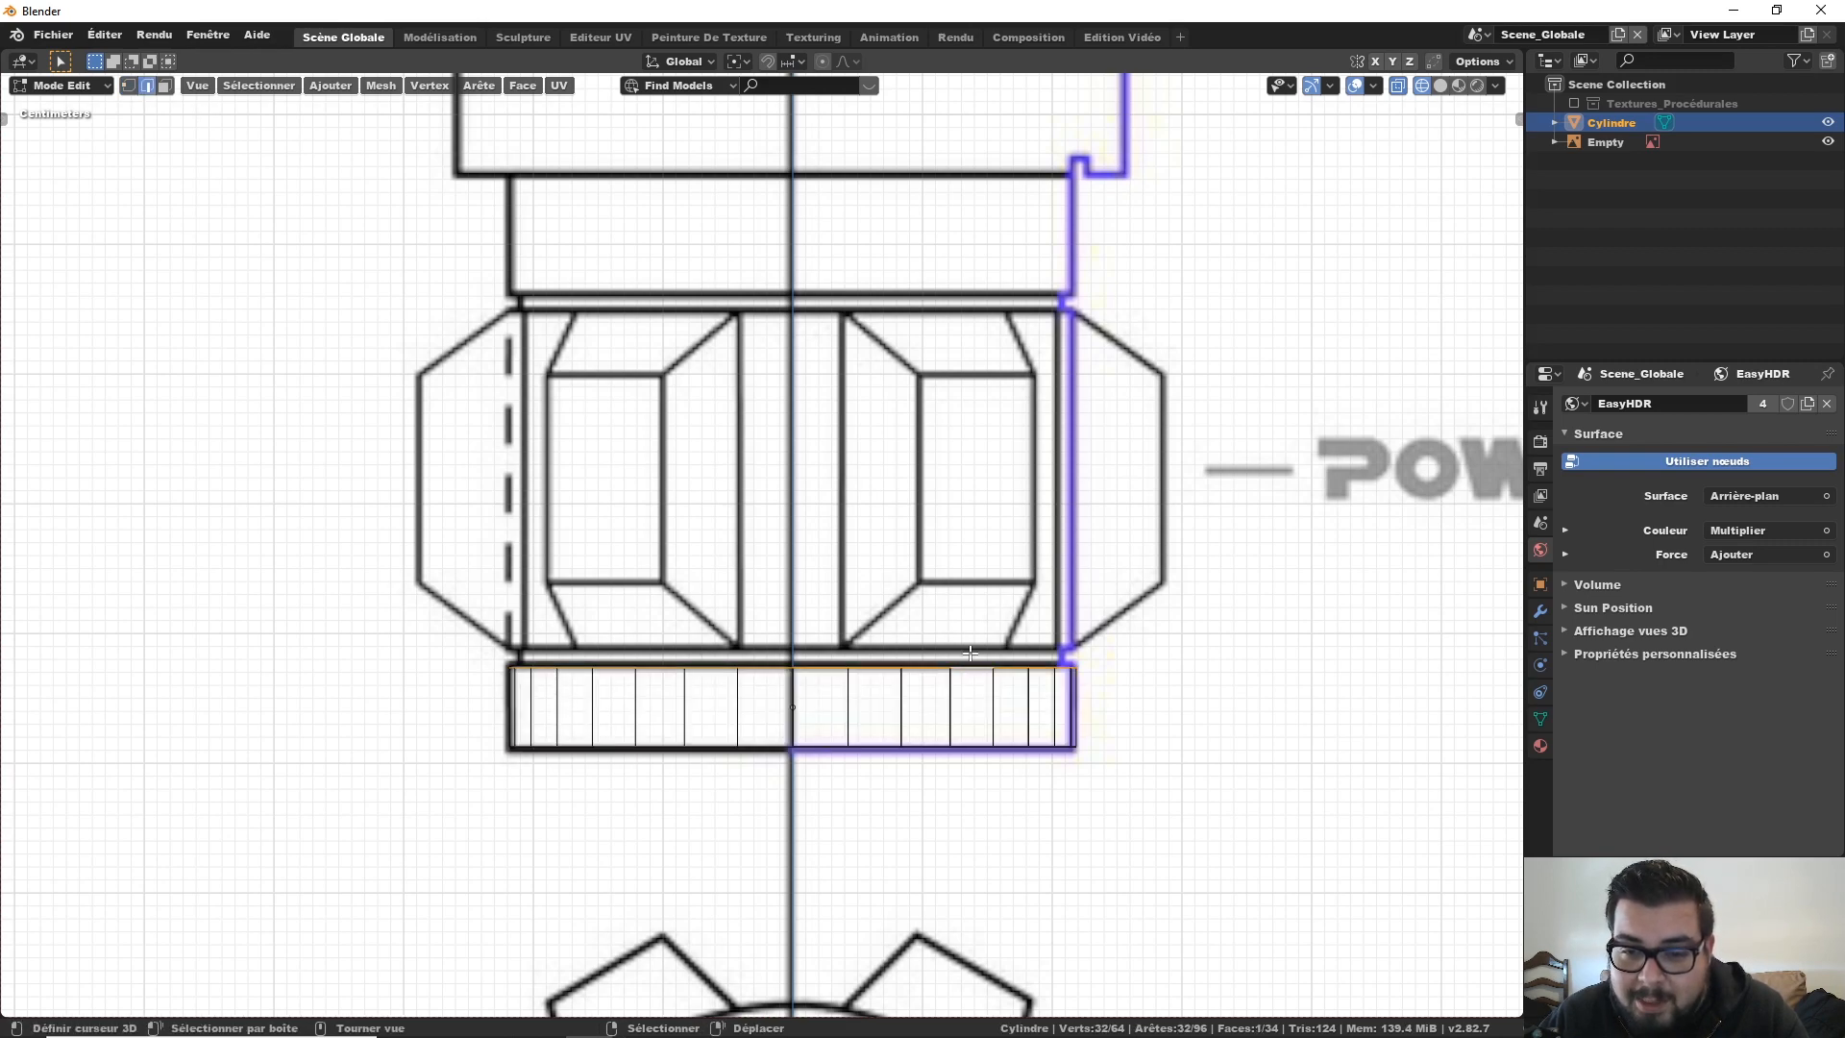
pyautogui.moveTo(970, 667); pyautogui.dragTo(836, 540, button='middle')
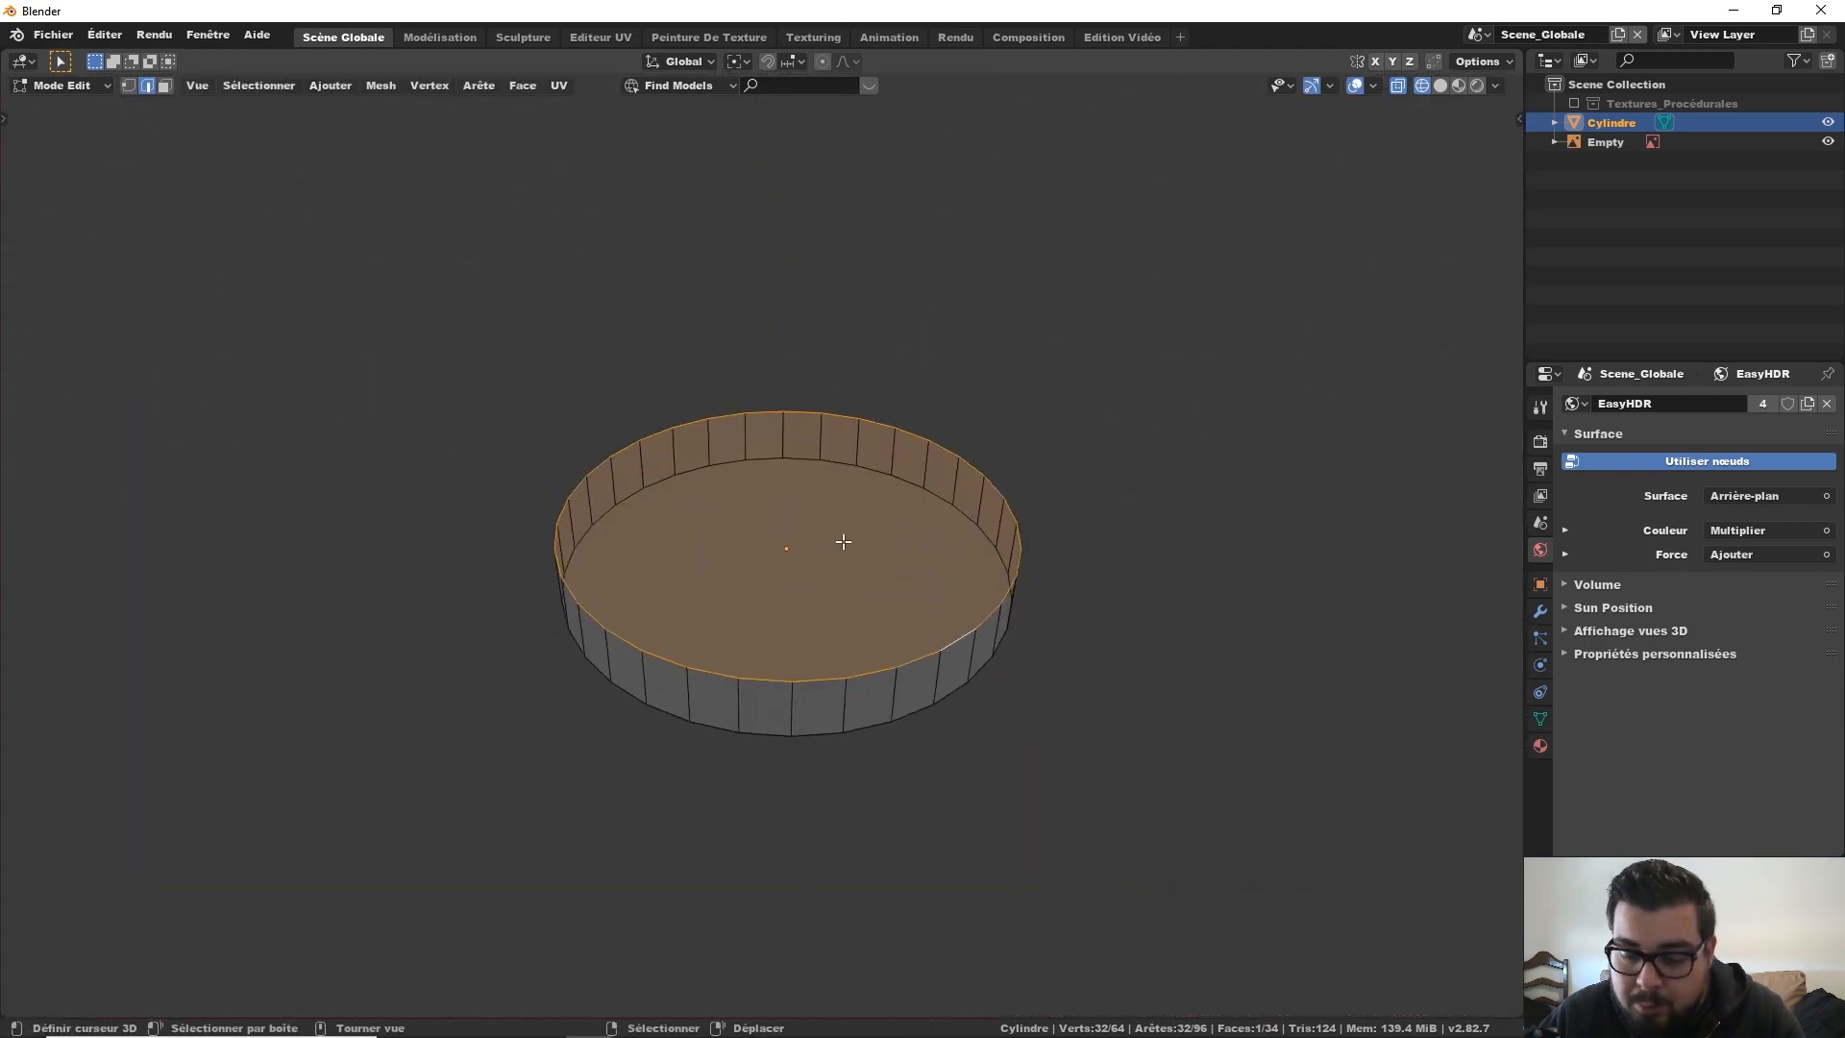
pyautogui.press('KP_1')
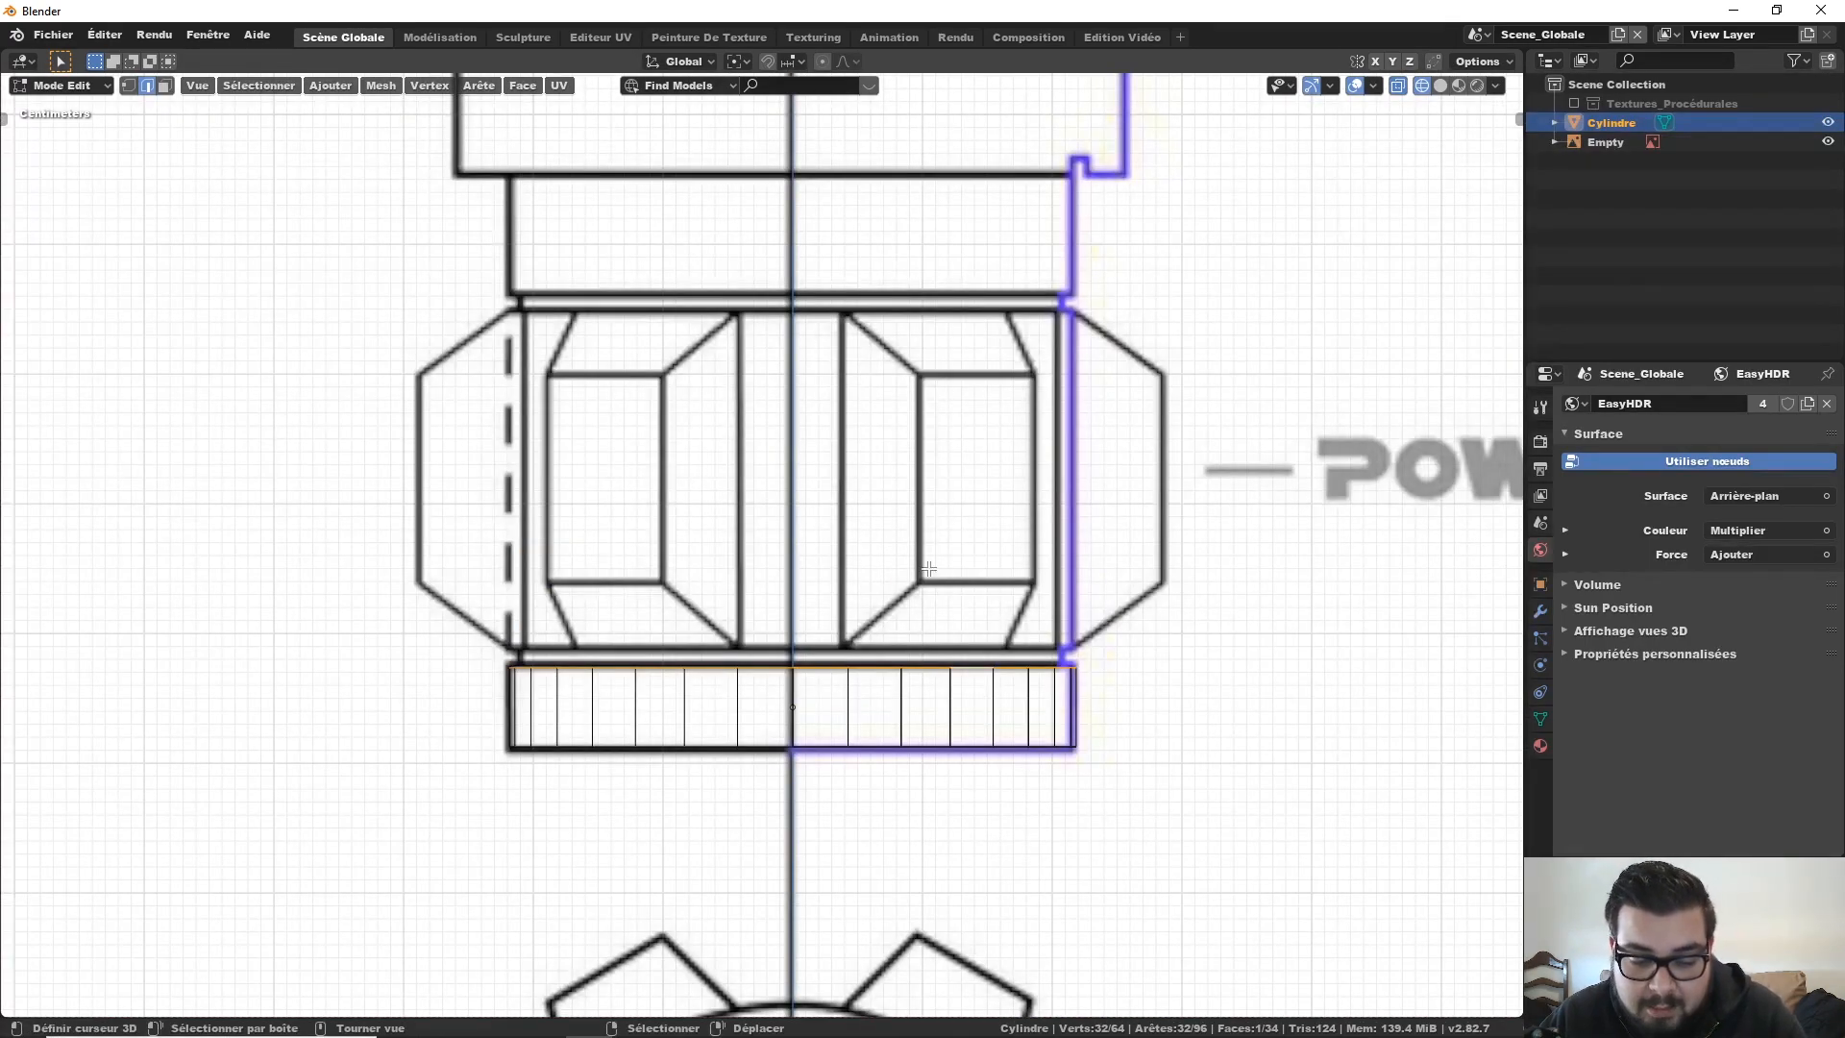
pyautogui.press('e')
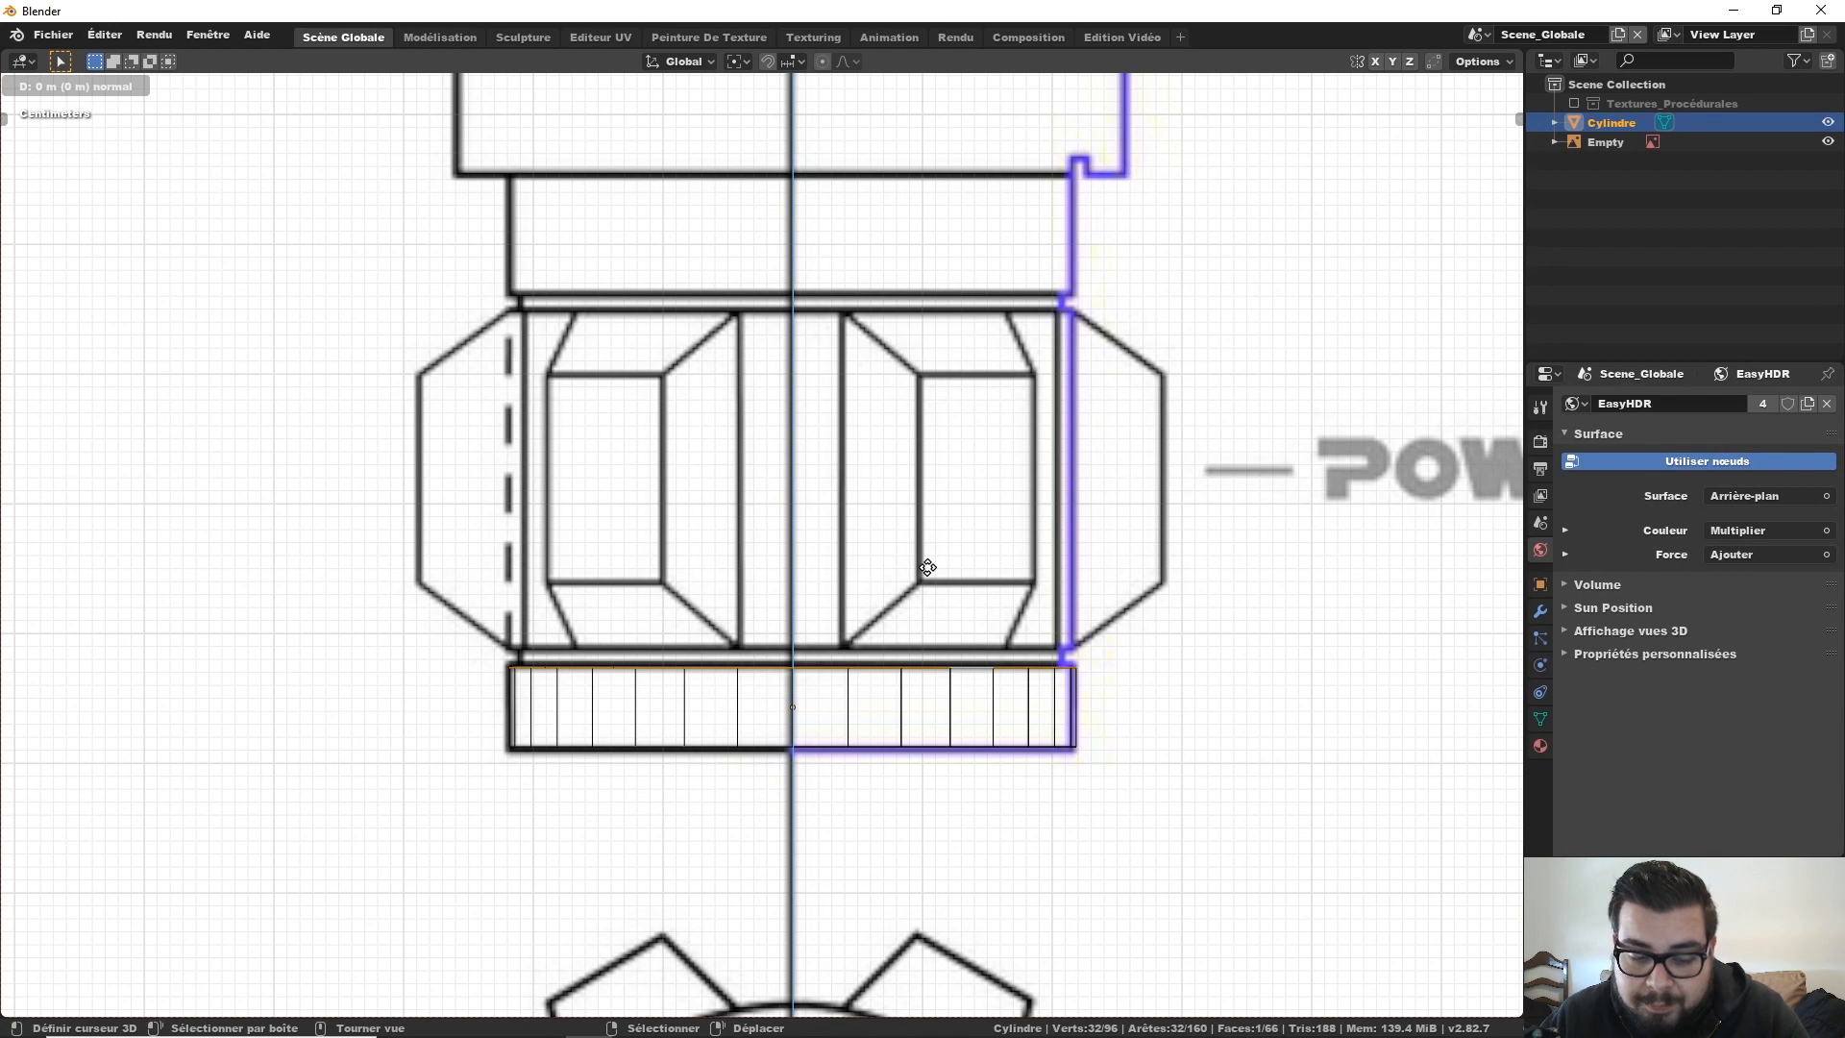
pyautogui.press('s')
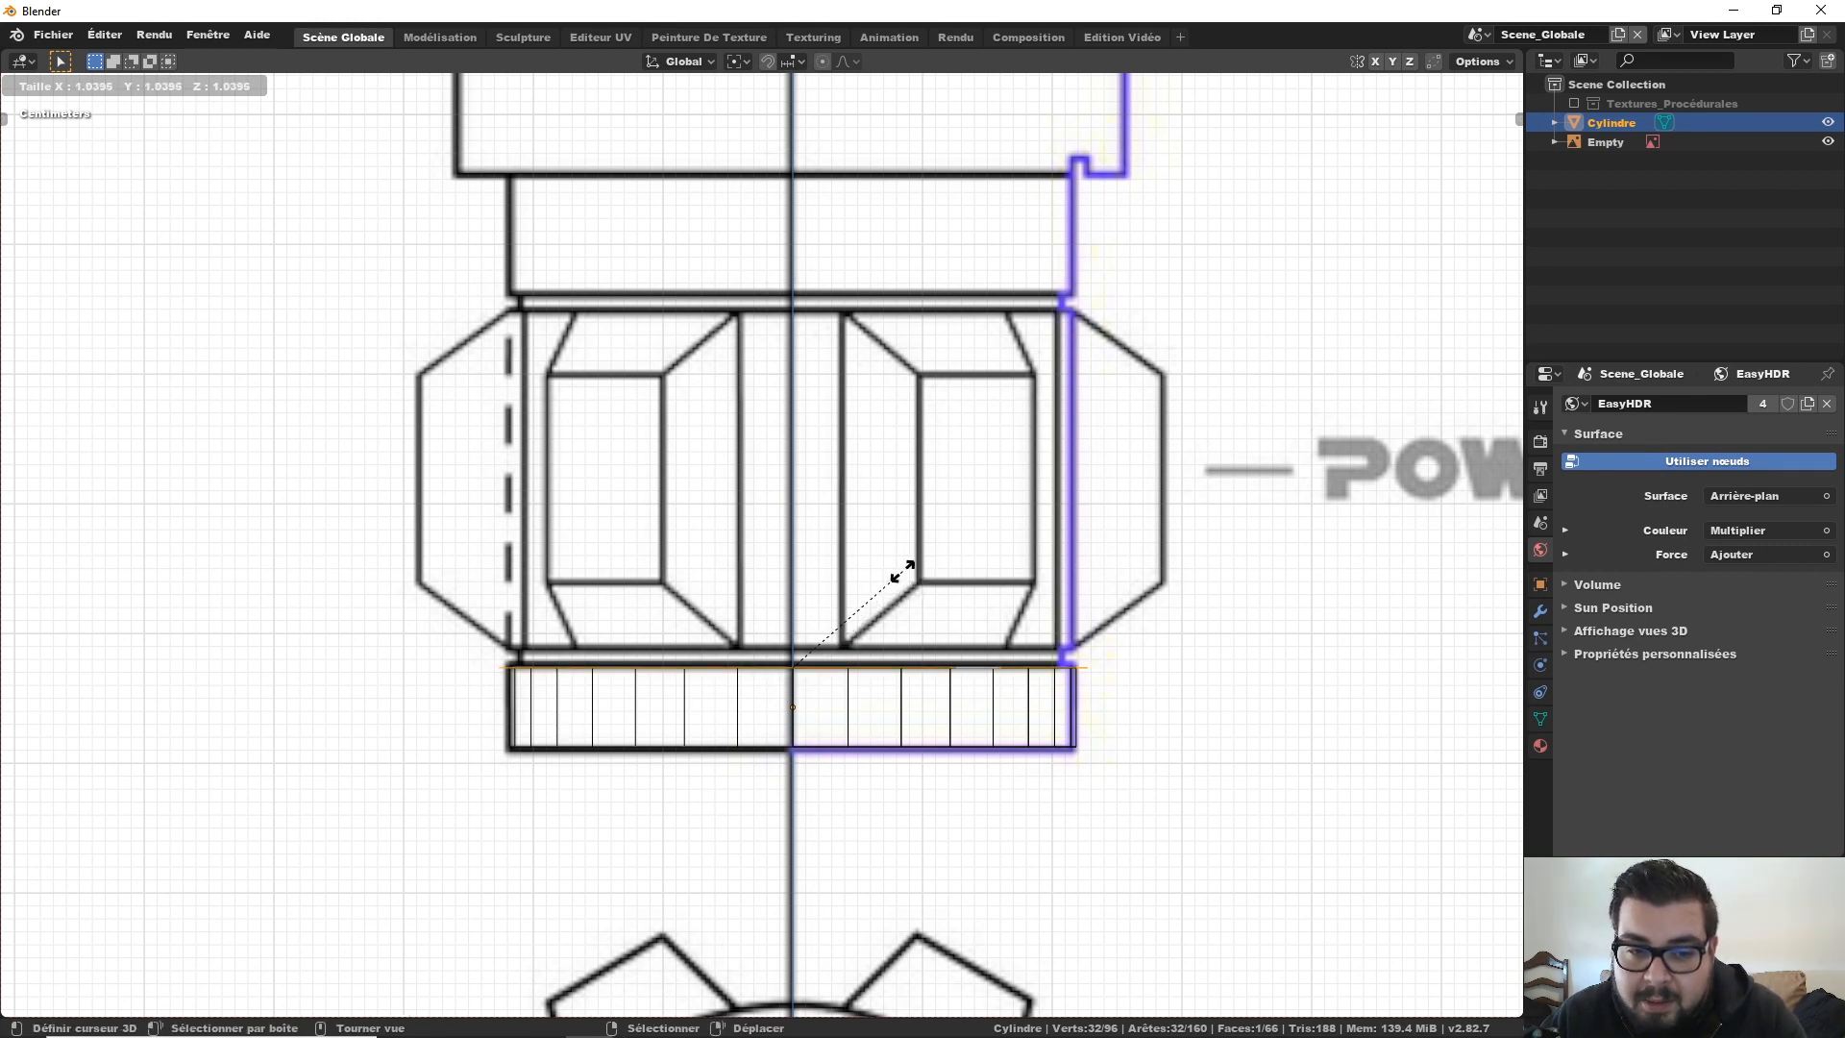
pyautogui.press('Escape')
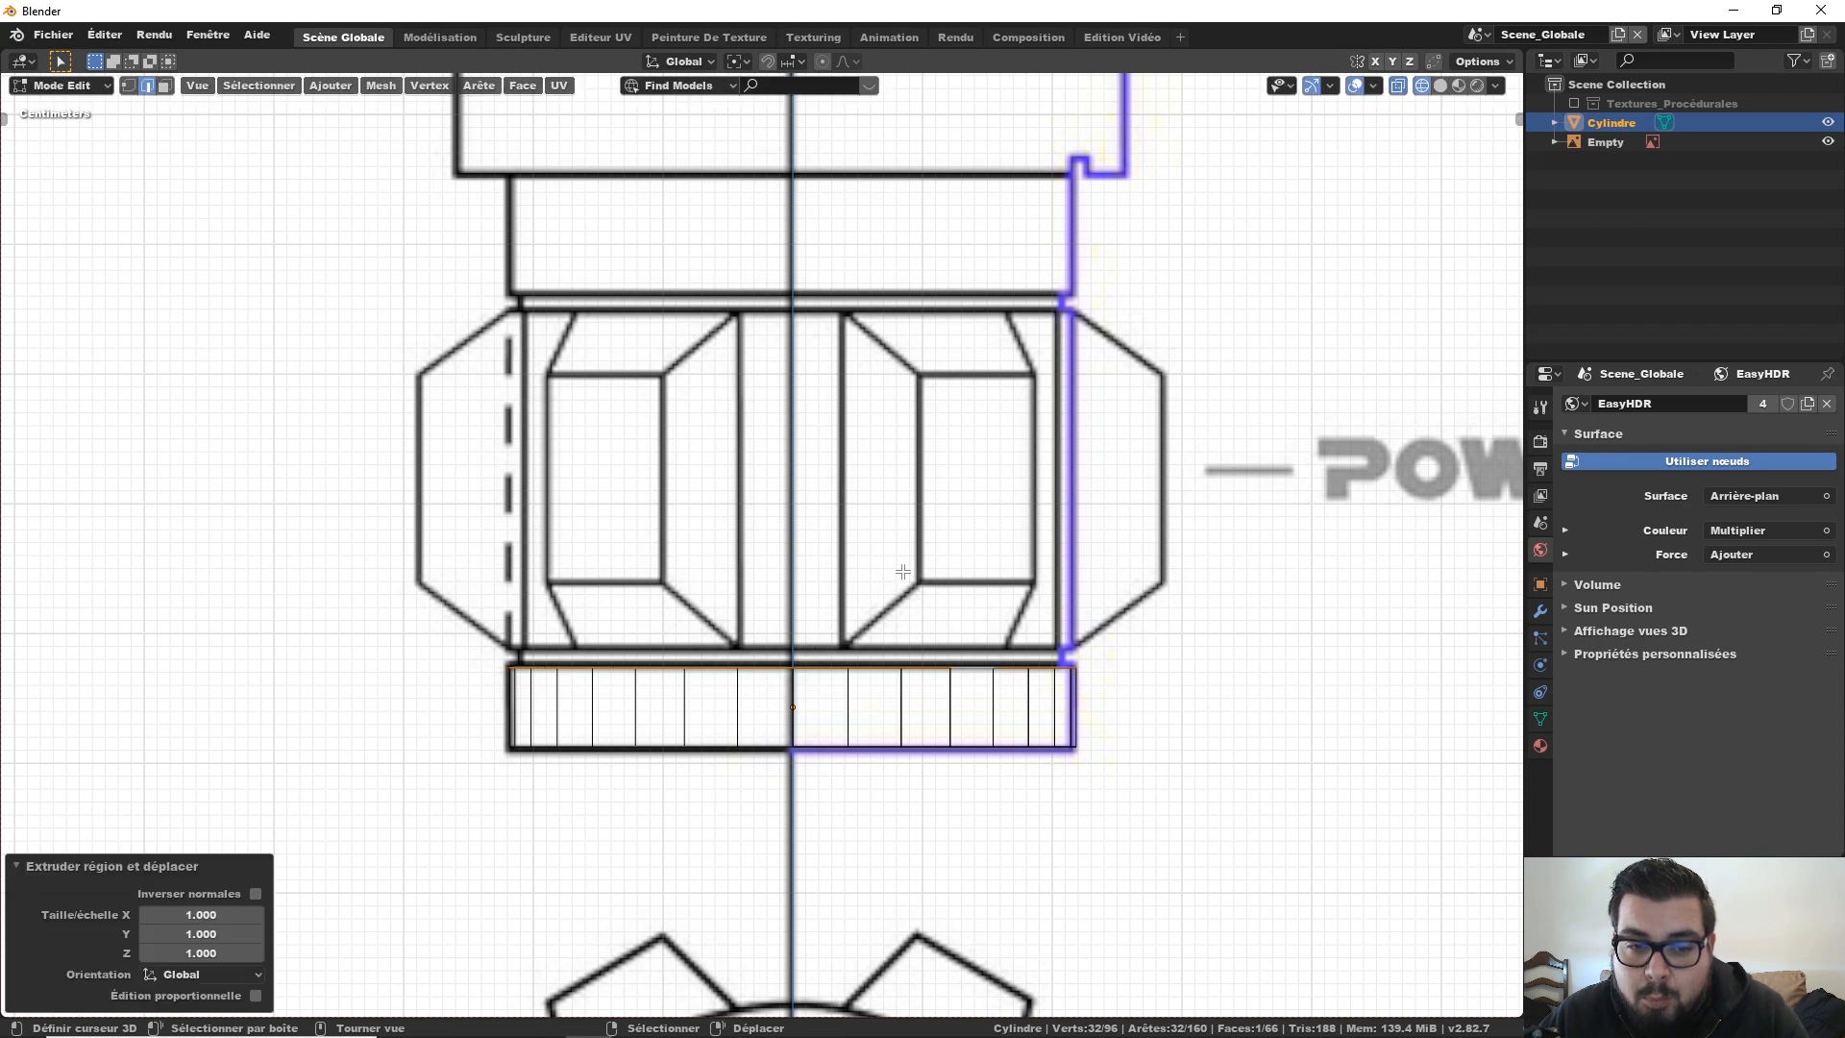
# Step: Scale the extruded top loop inward to about 0.956 to match the narrow groove above the bottom ring
pyautogui.click(130, 85)
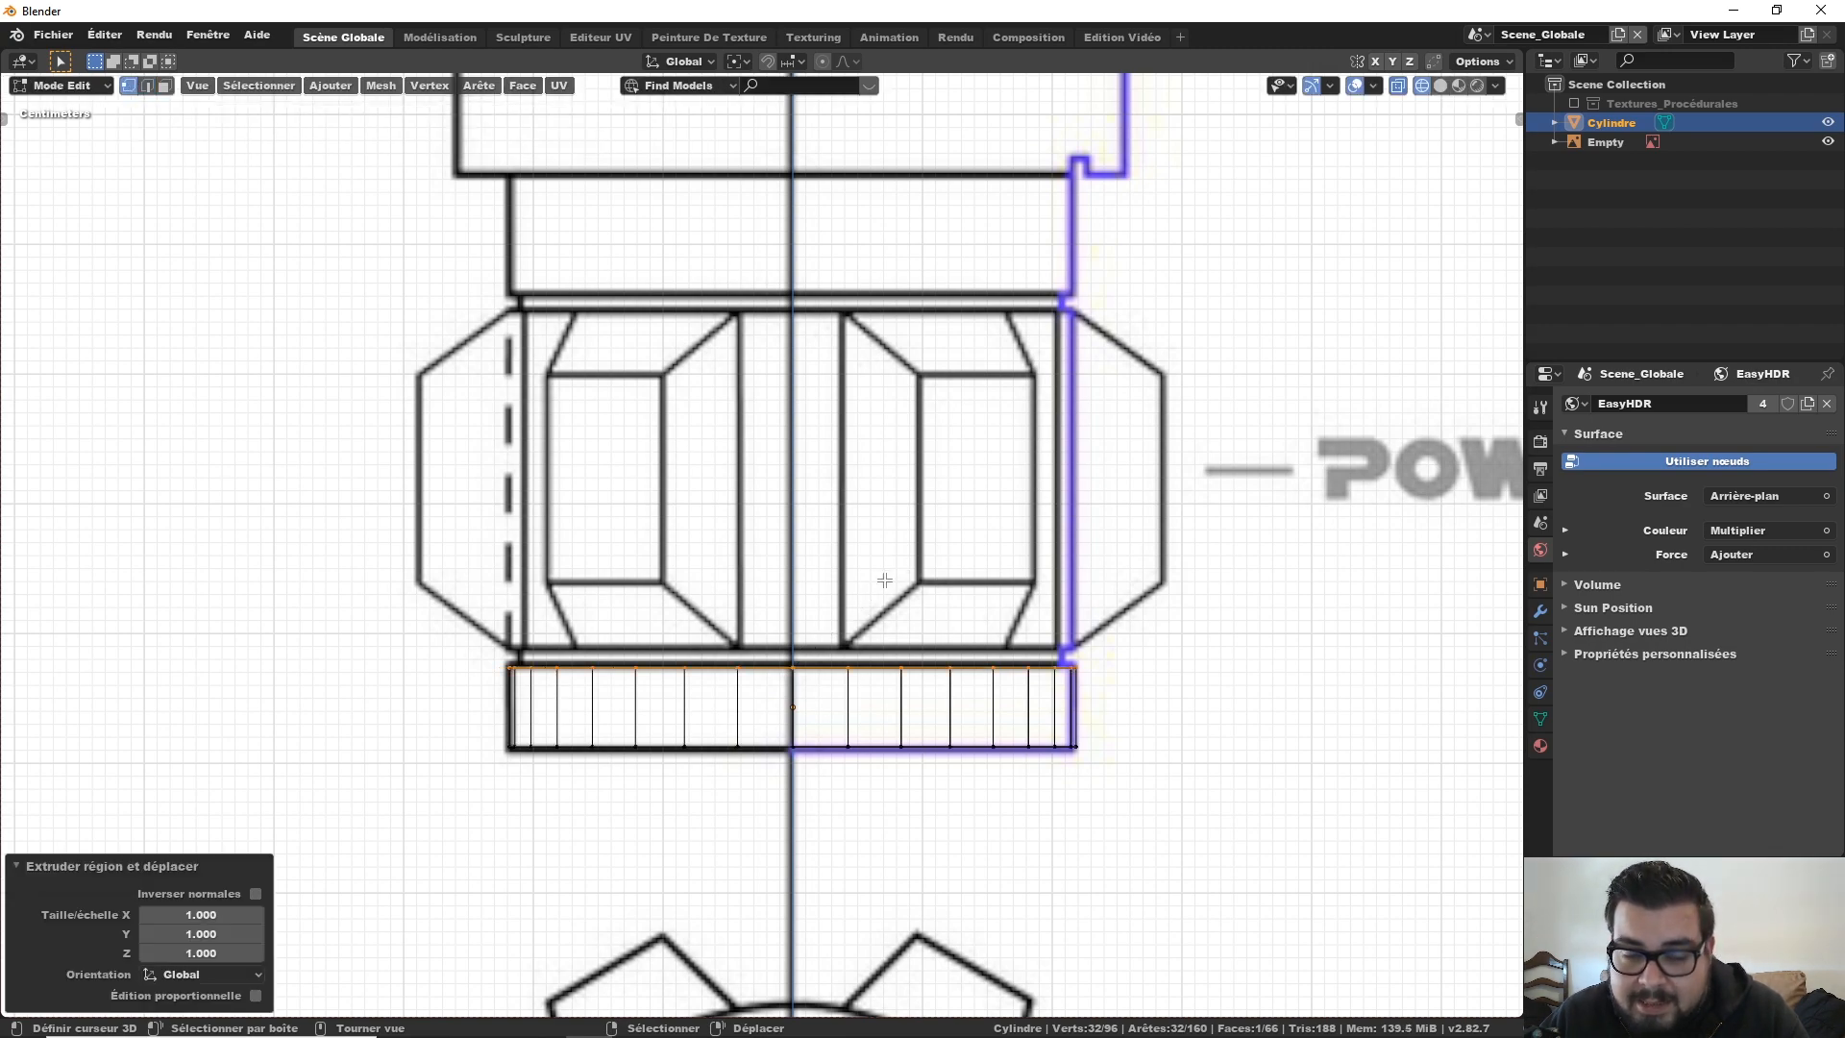
pyautogui.scroll(3, 491, 670)
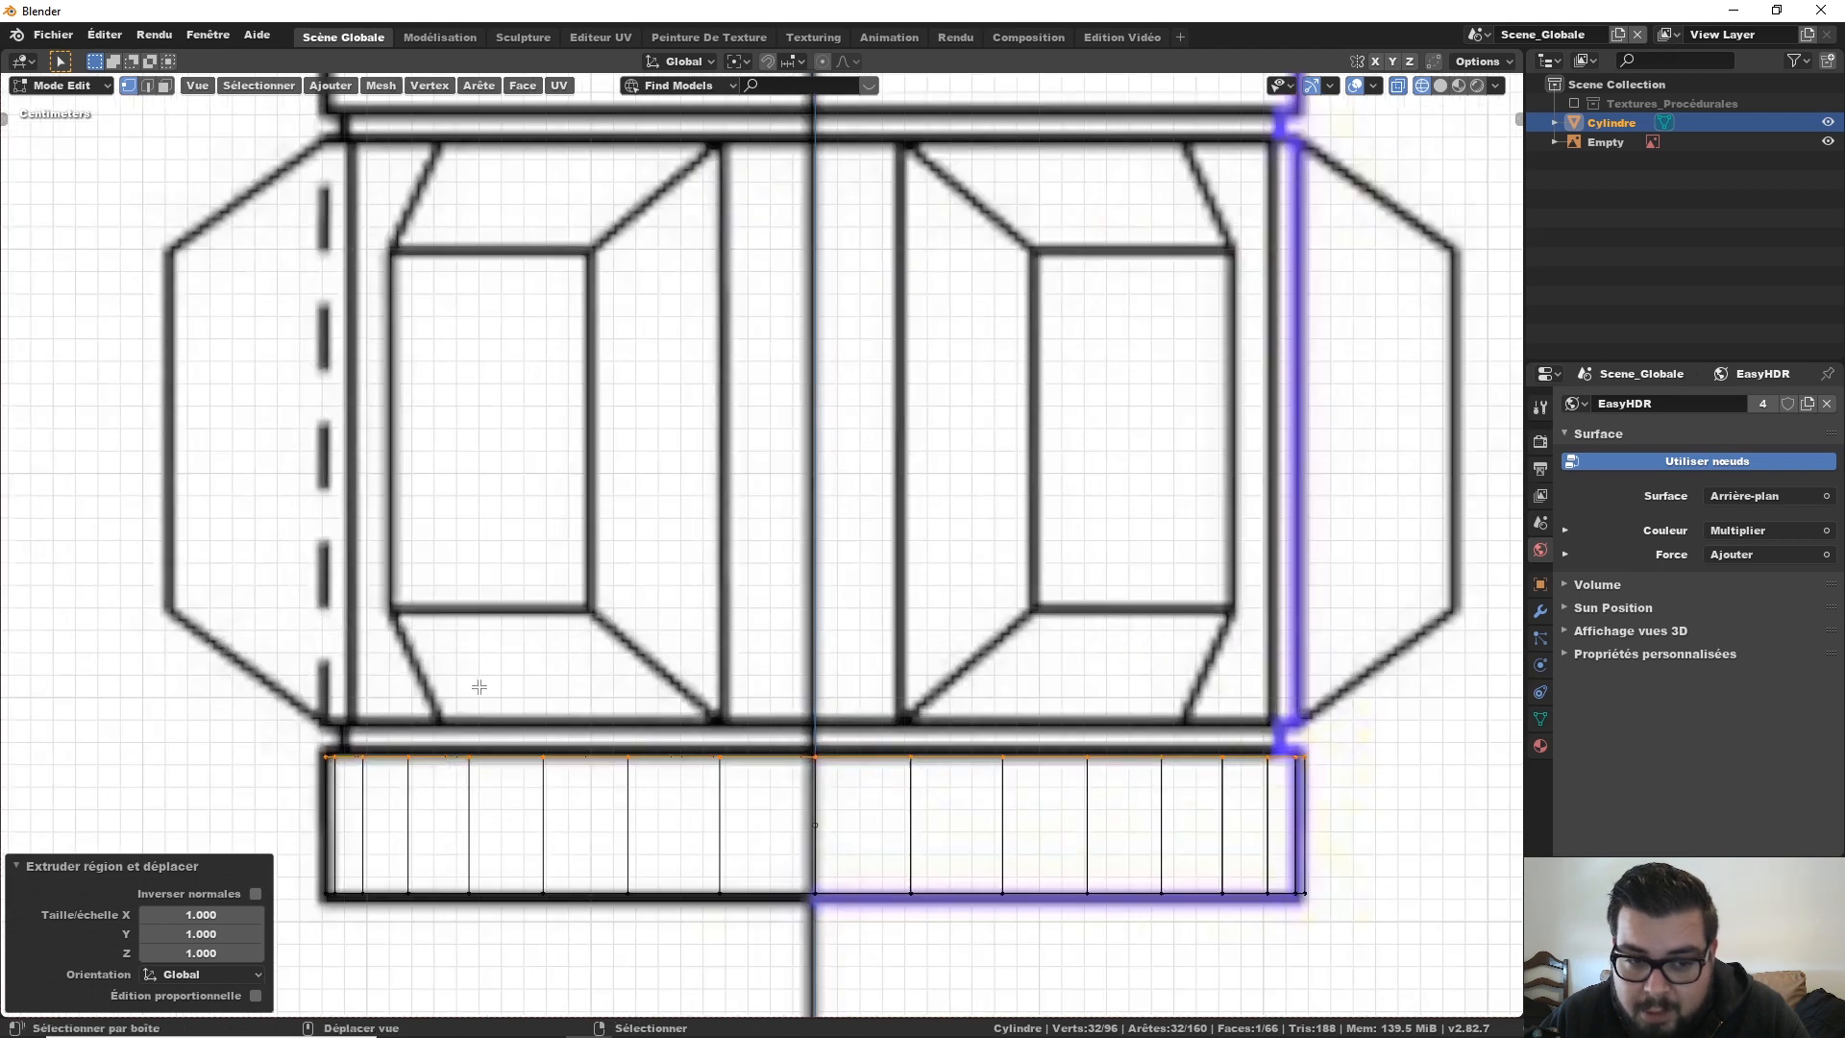
pyautogui.keyDown('shift'); pyautogui.moveTo(481, 688); pyautogui.dragTo(517, 621, button='middle'); pyautogui.keyUp('shift')
pyautogui.press('s')
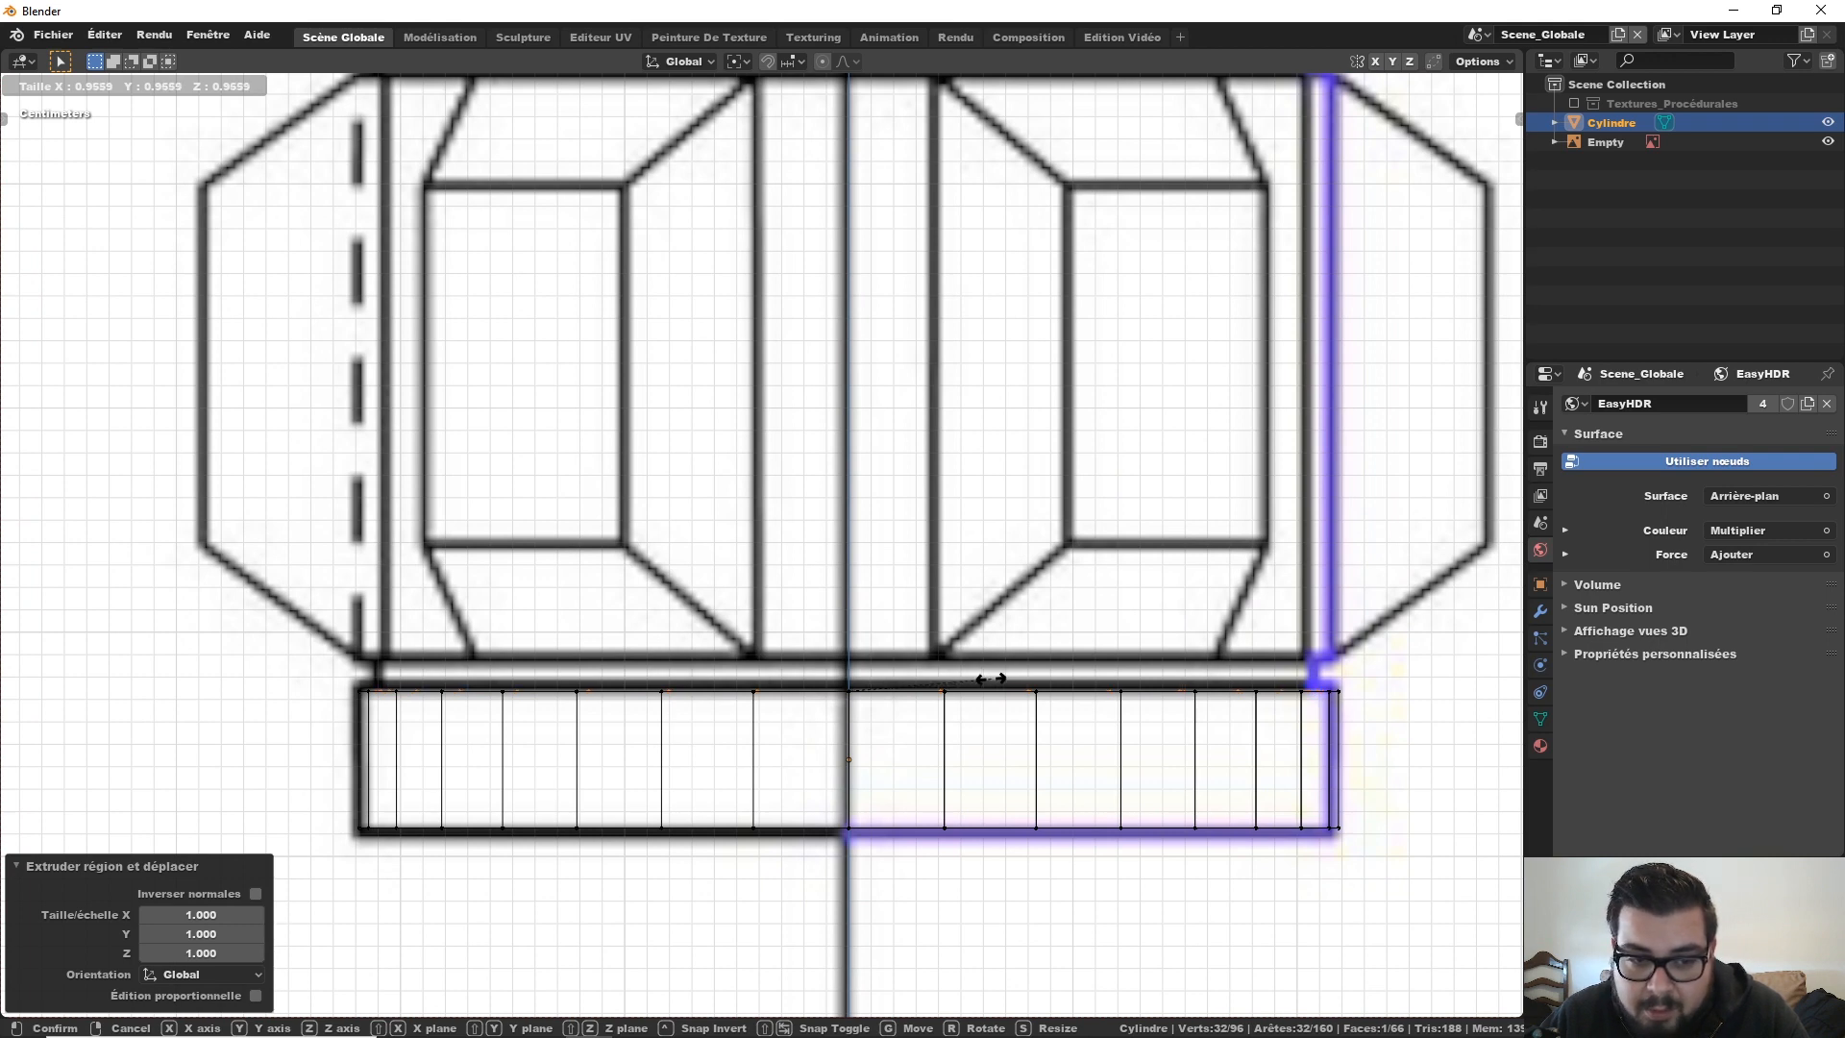
pyautogui.click(990, 678)
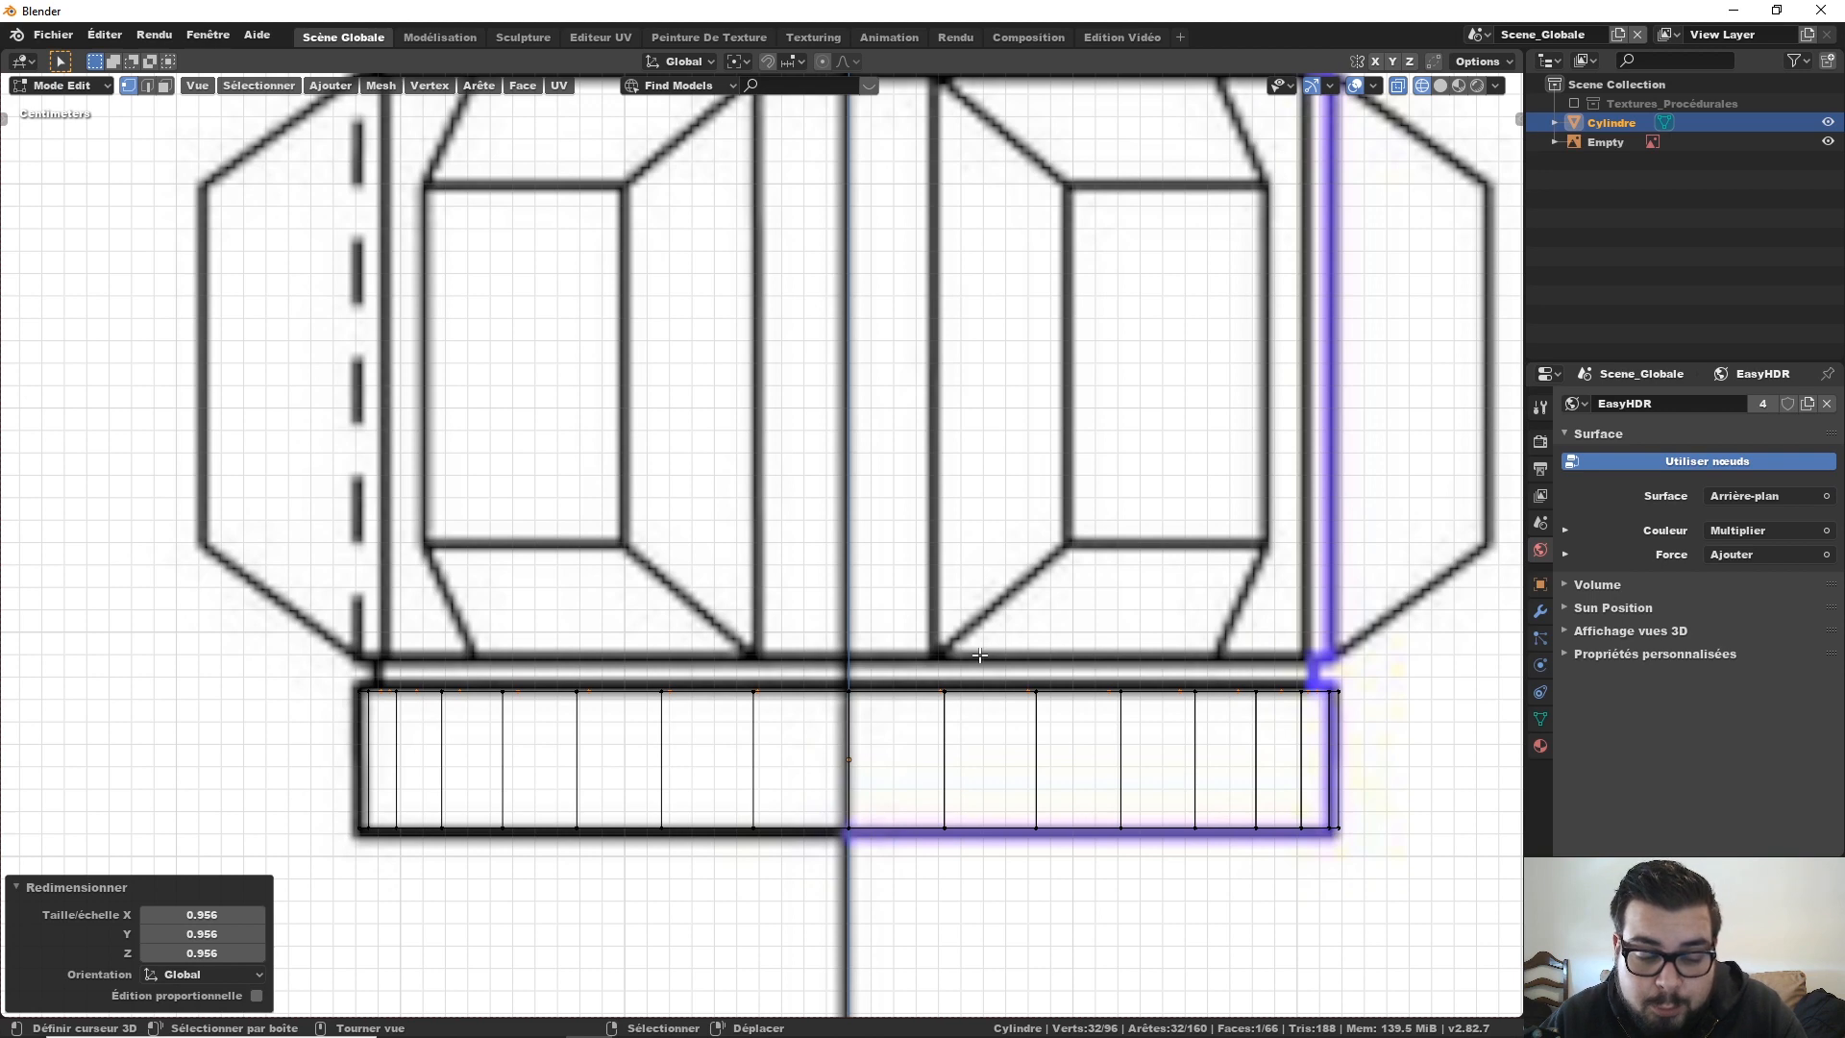
# Step: Extrude the narrowed loop about 0.226 m up along Z and raise it another 0.06 m to the upper ring's lower line
pyautogui.press('e')
pyautogui.press('z')
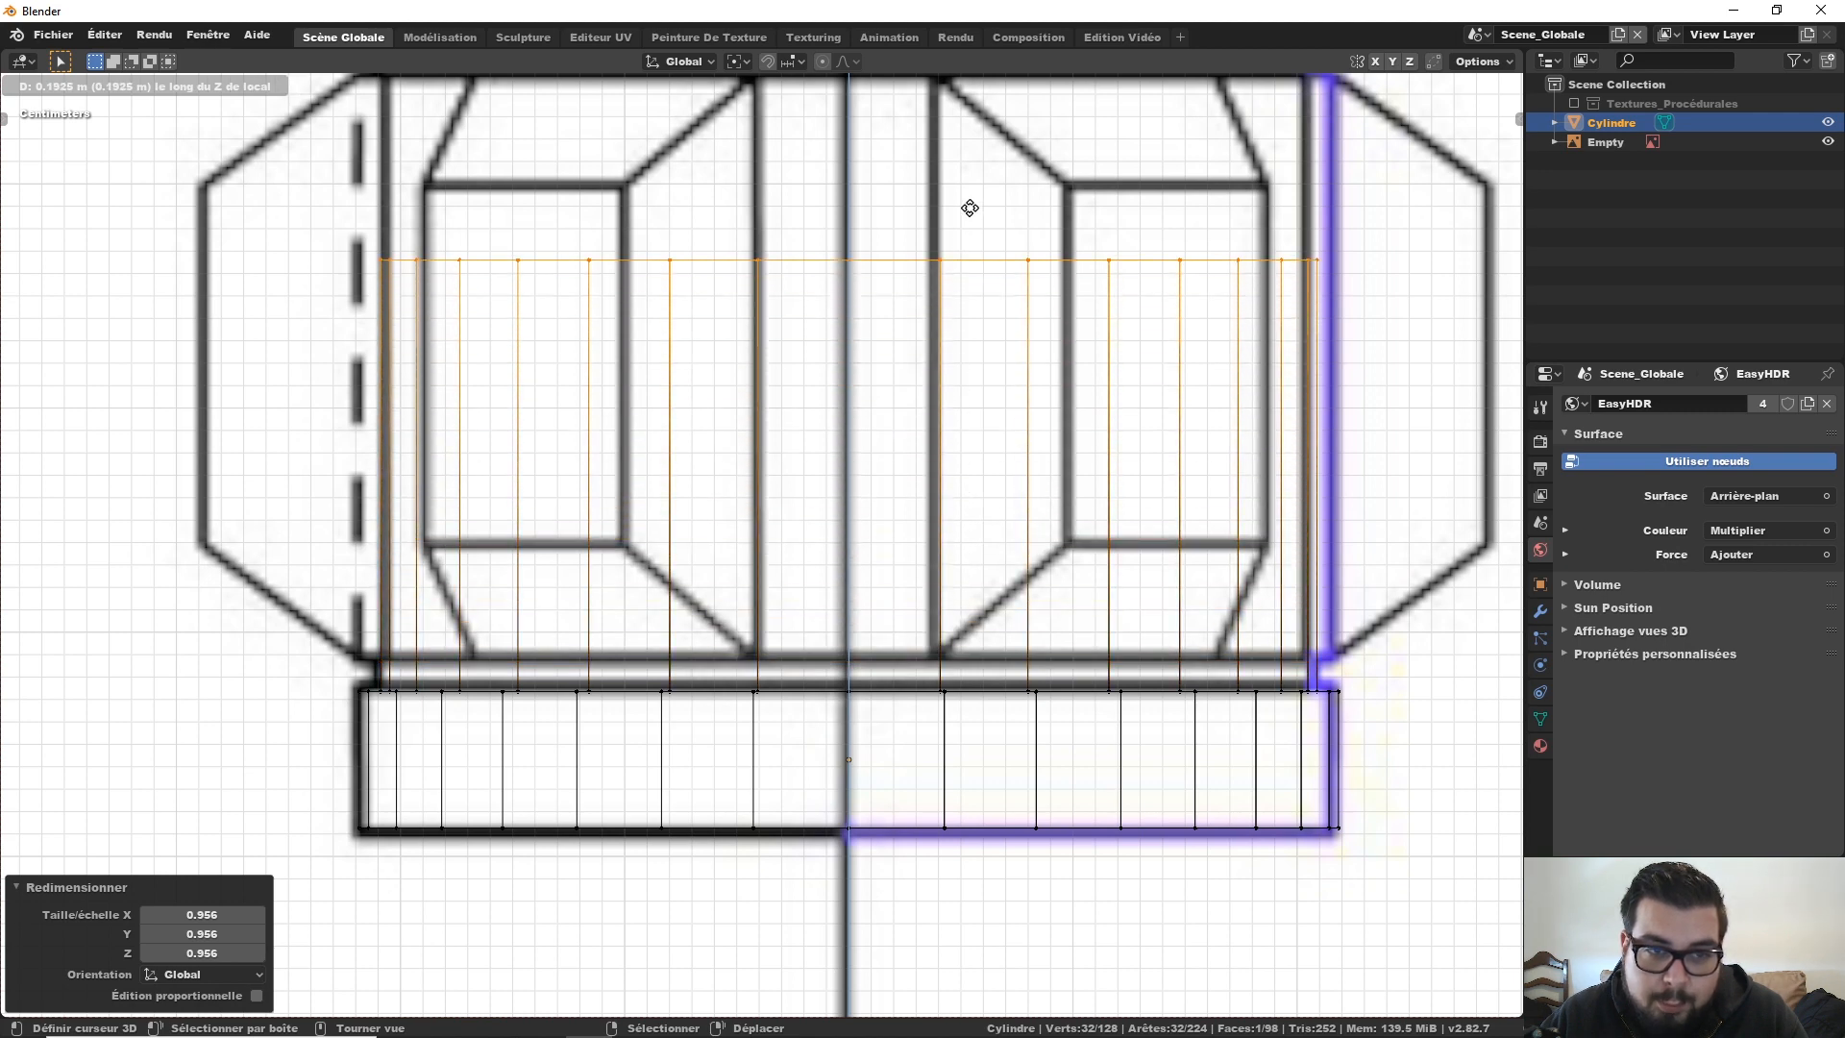
pyautogui.click(972, 148)
pyautogui.keyDown('shift'); pyautogui.moveTo(999, 350); pyautogui.dragTo(1018, 746, button='middle'); pyautogui.keyUp('shift')
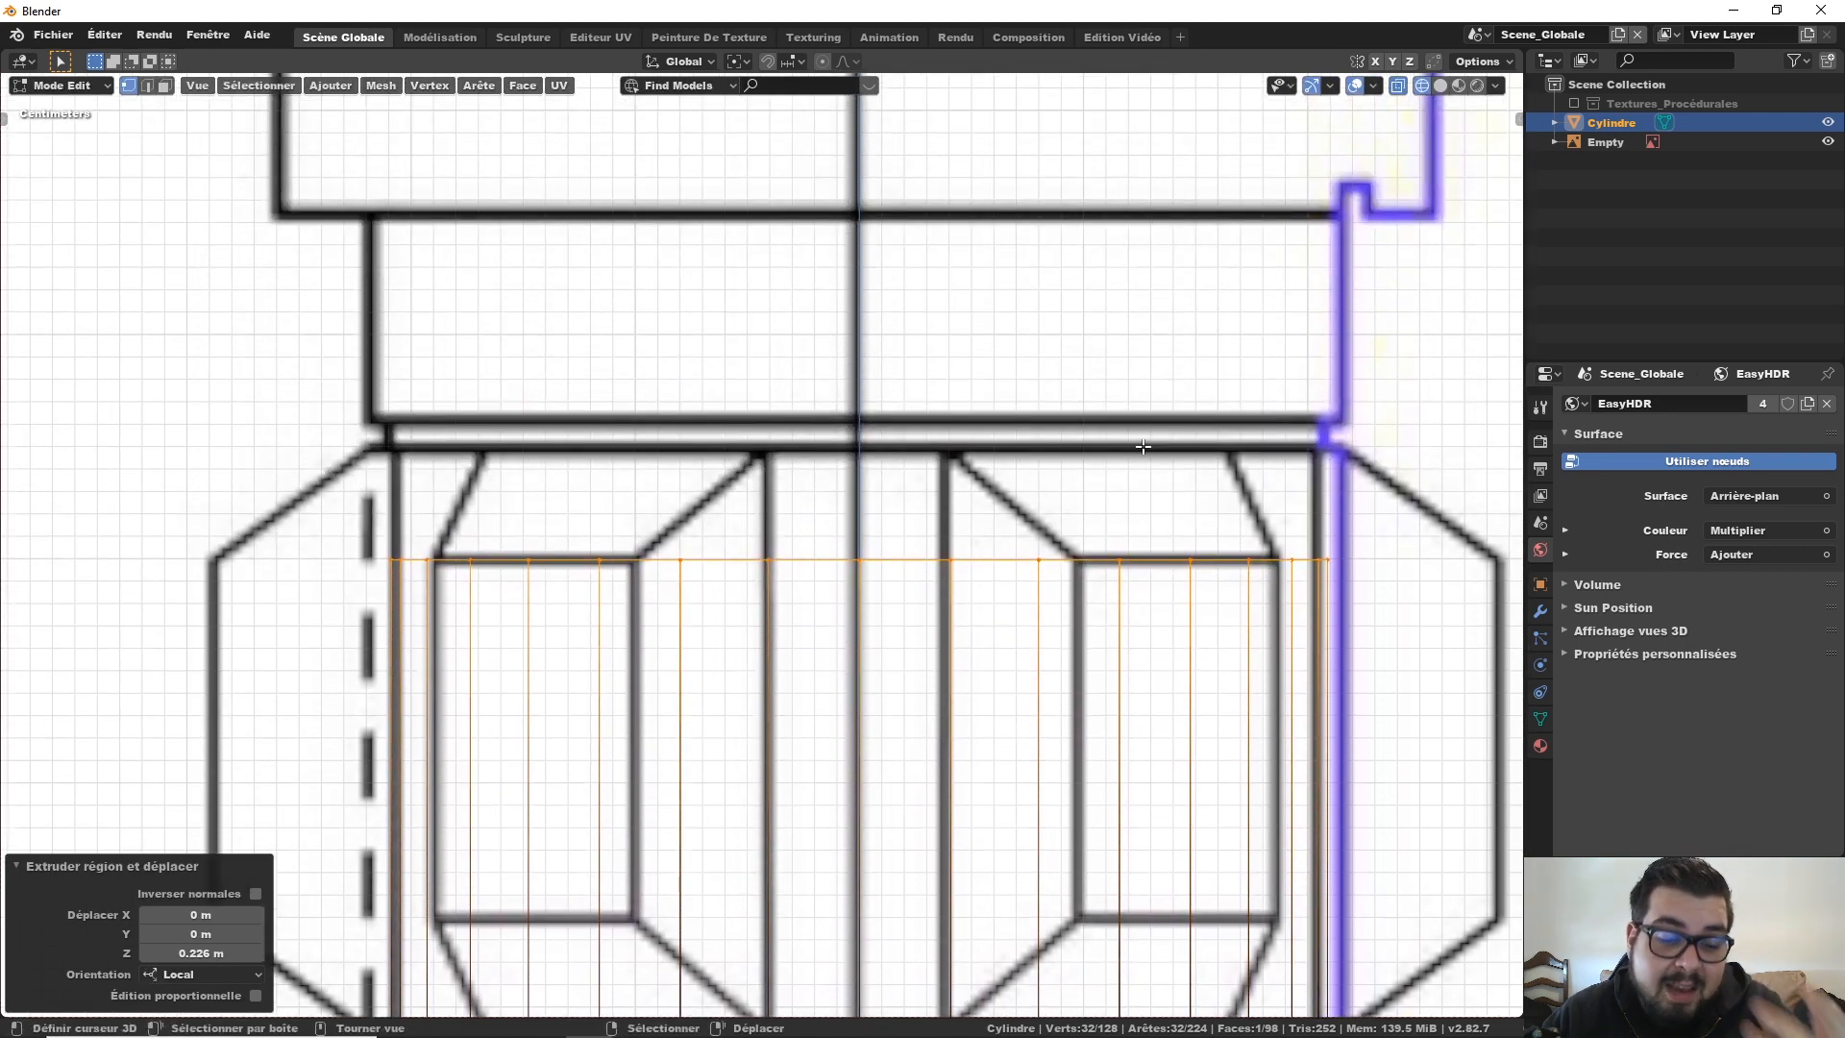
pyautogui.press('g')
pyautogui.press('z')
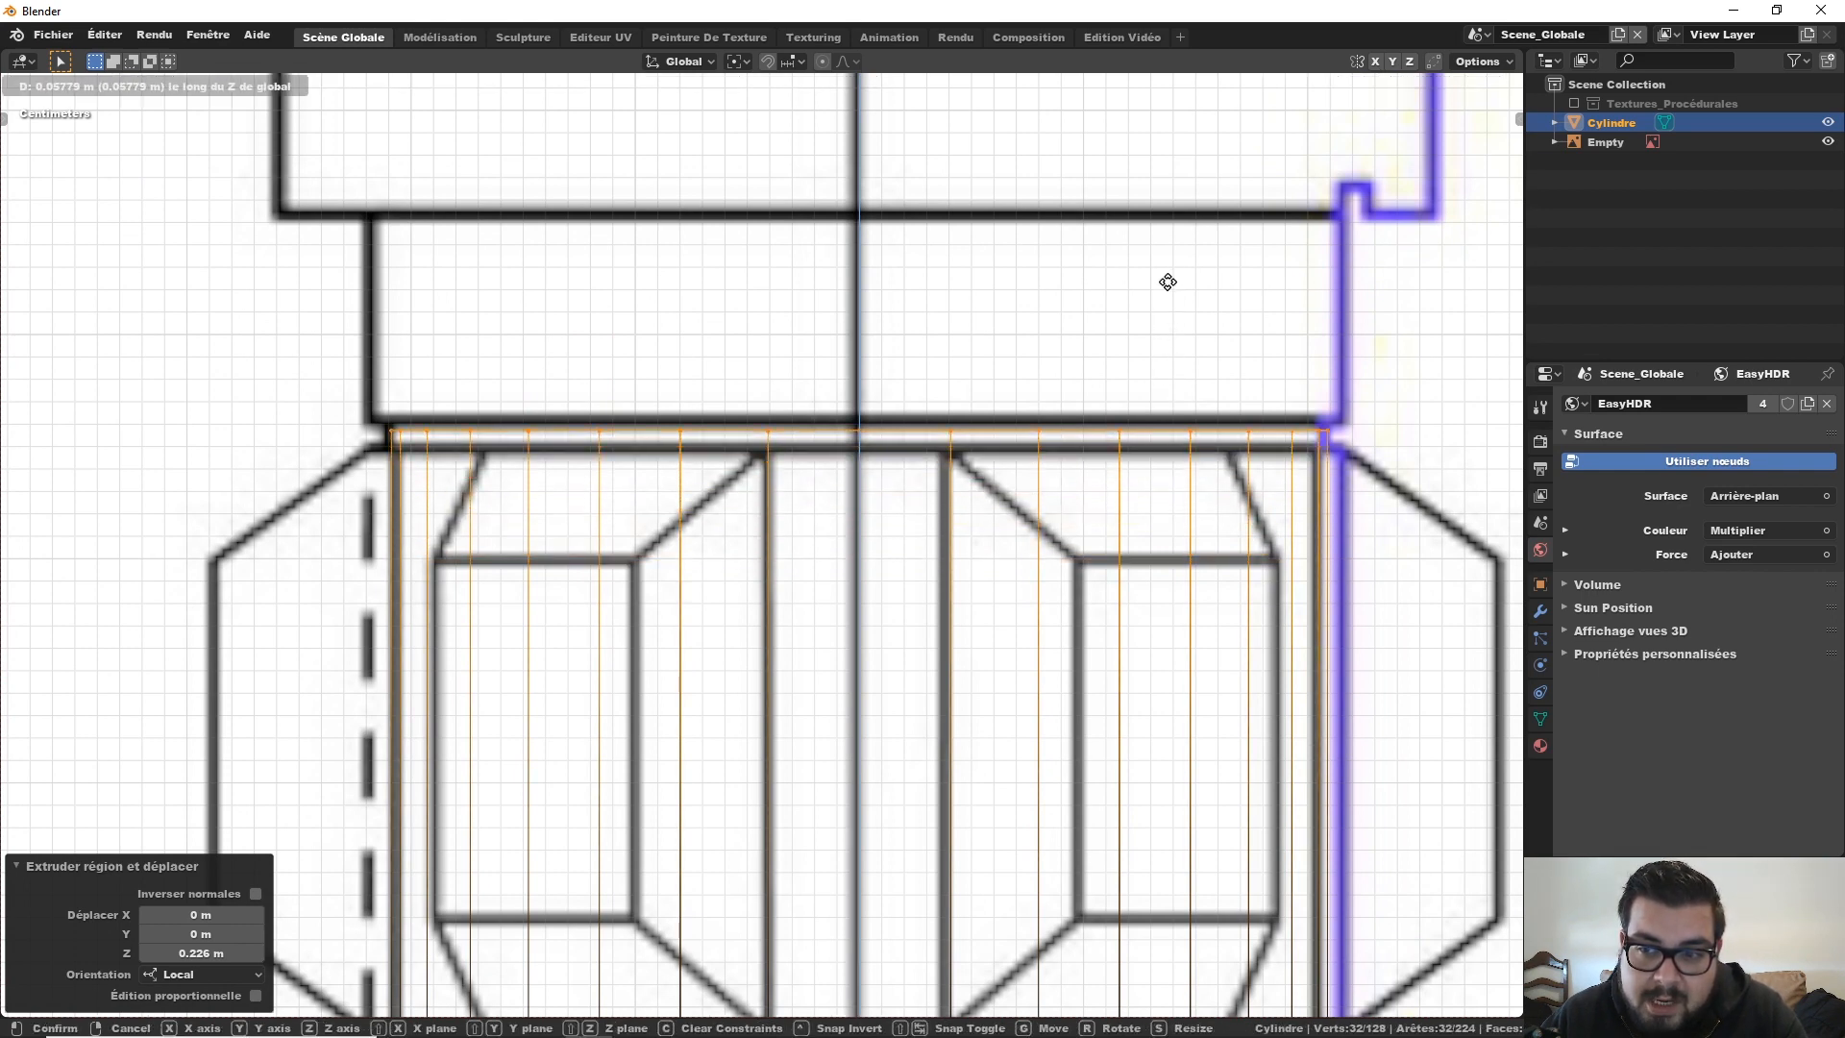
pyautogui.click(1176, 232)
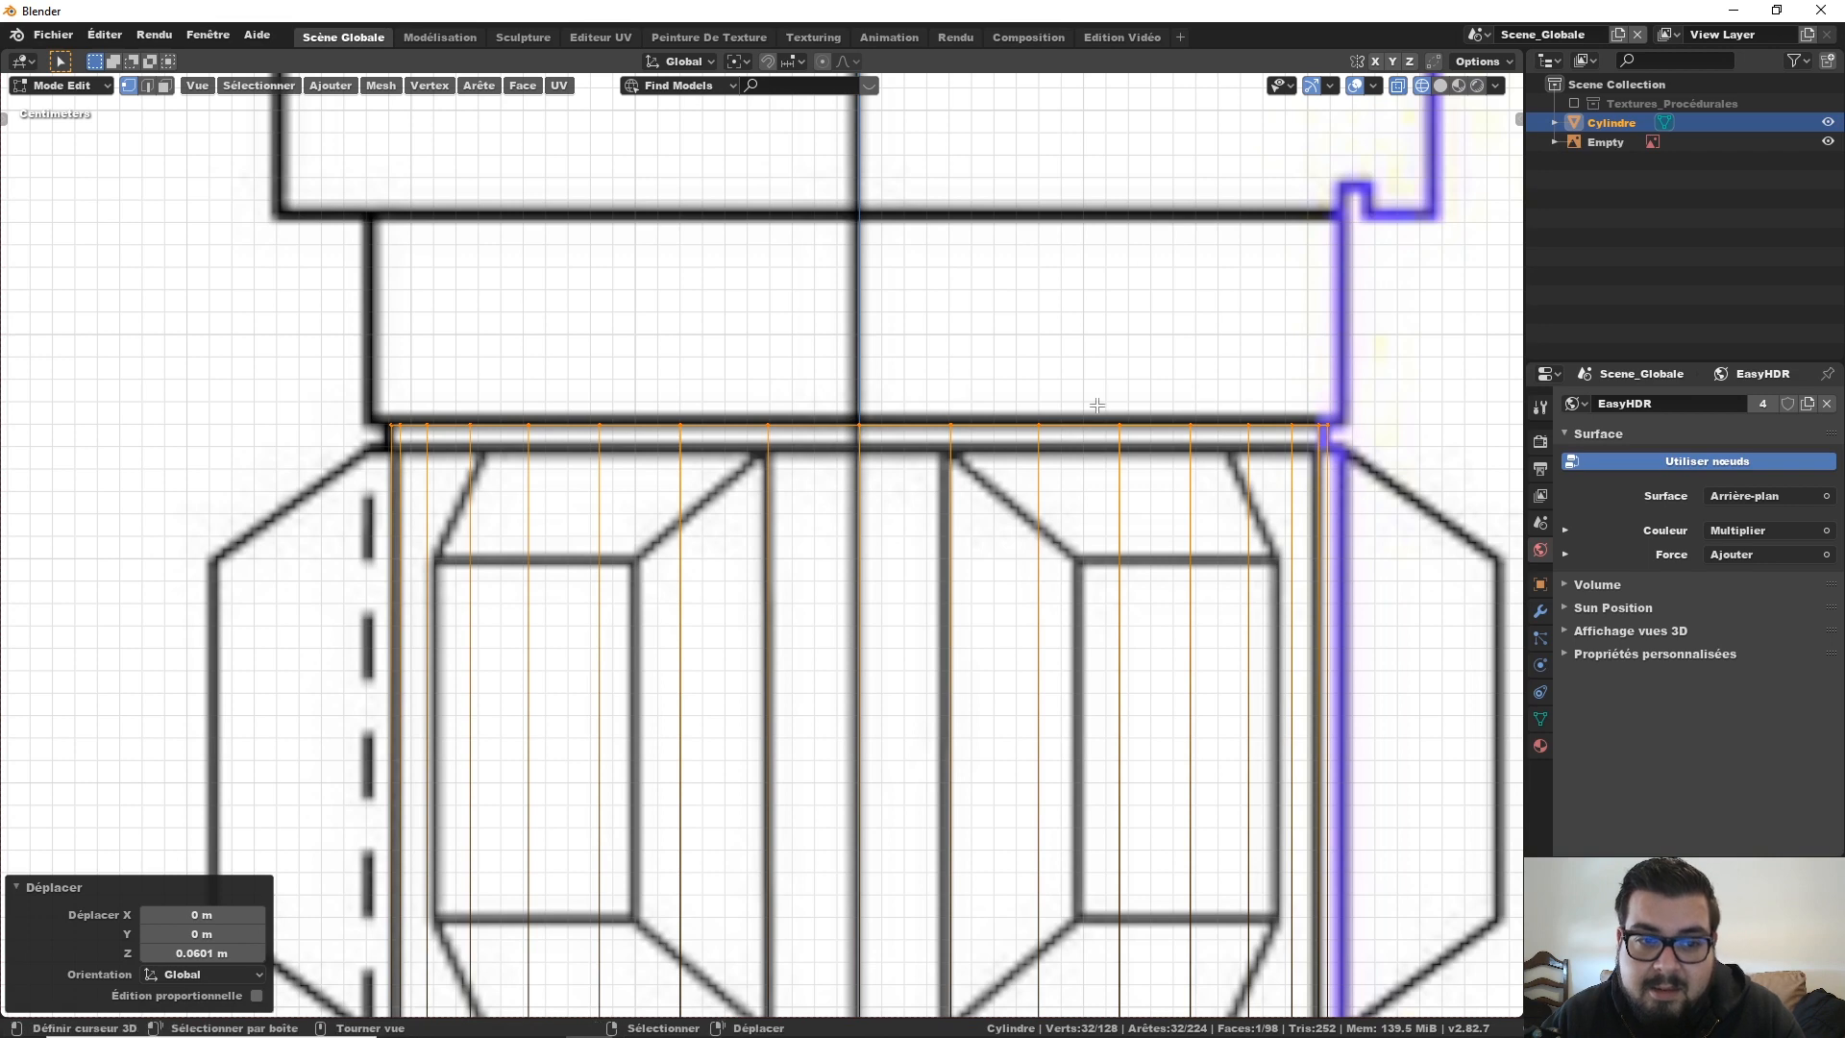
# Step: Extrude the top loop in place and scale it outward to about 1.033 to match the upper ring's width
pyautogui.keyDown('shift'); pyautogui.moveTo(1092, 406); pyautogui.dragTo(1092, 477, button='middle'); pyautogui.keyUp('shift')
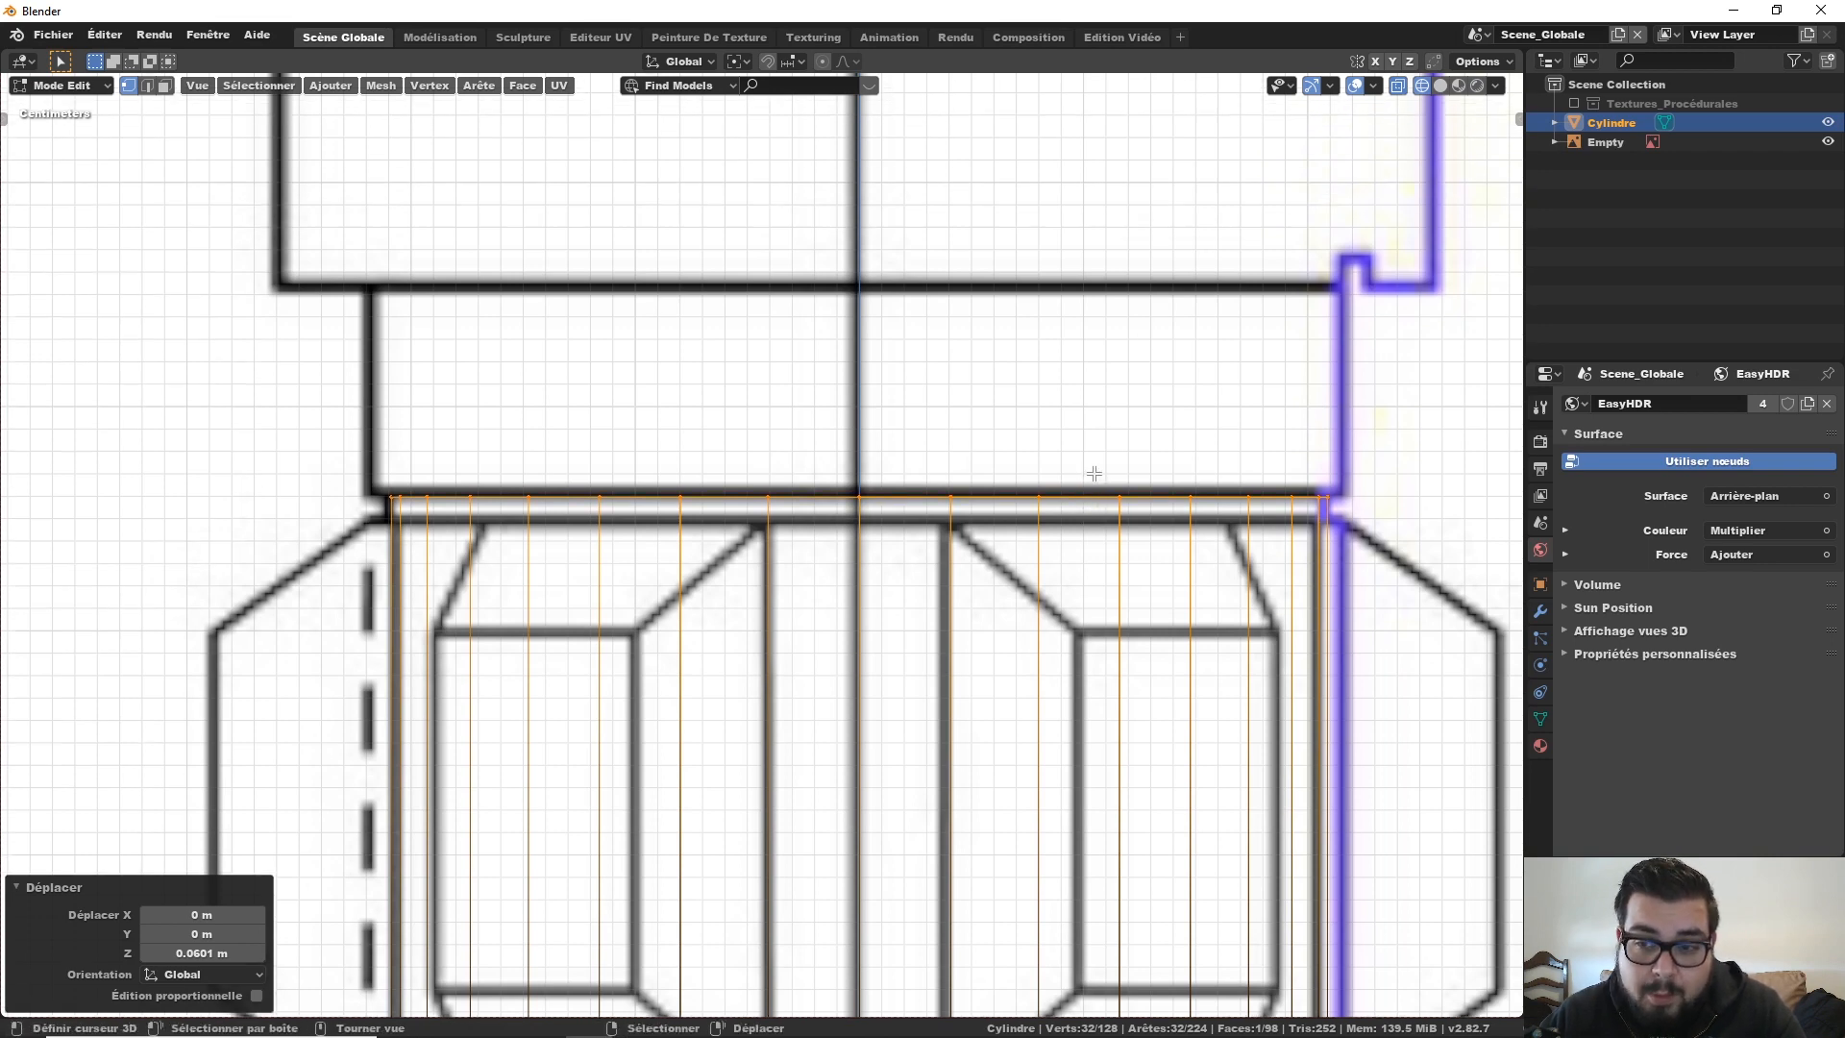
pyautogui.press('e')
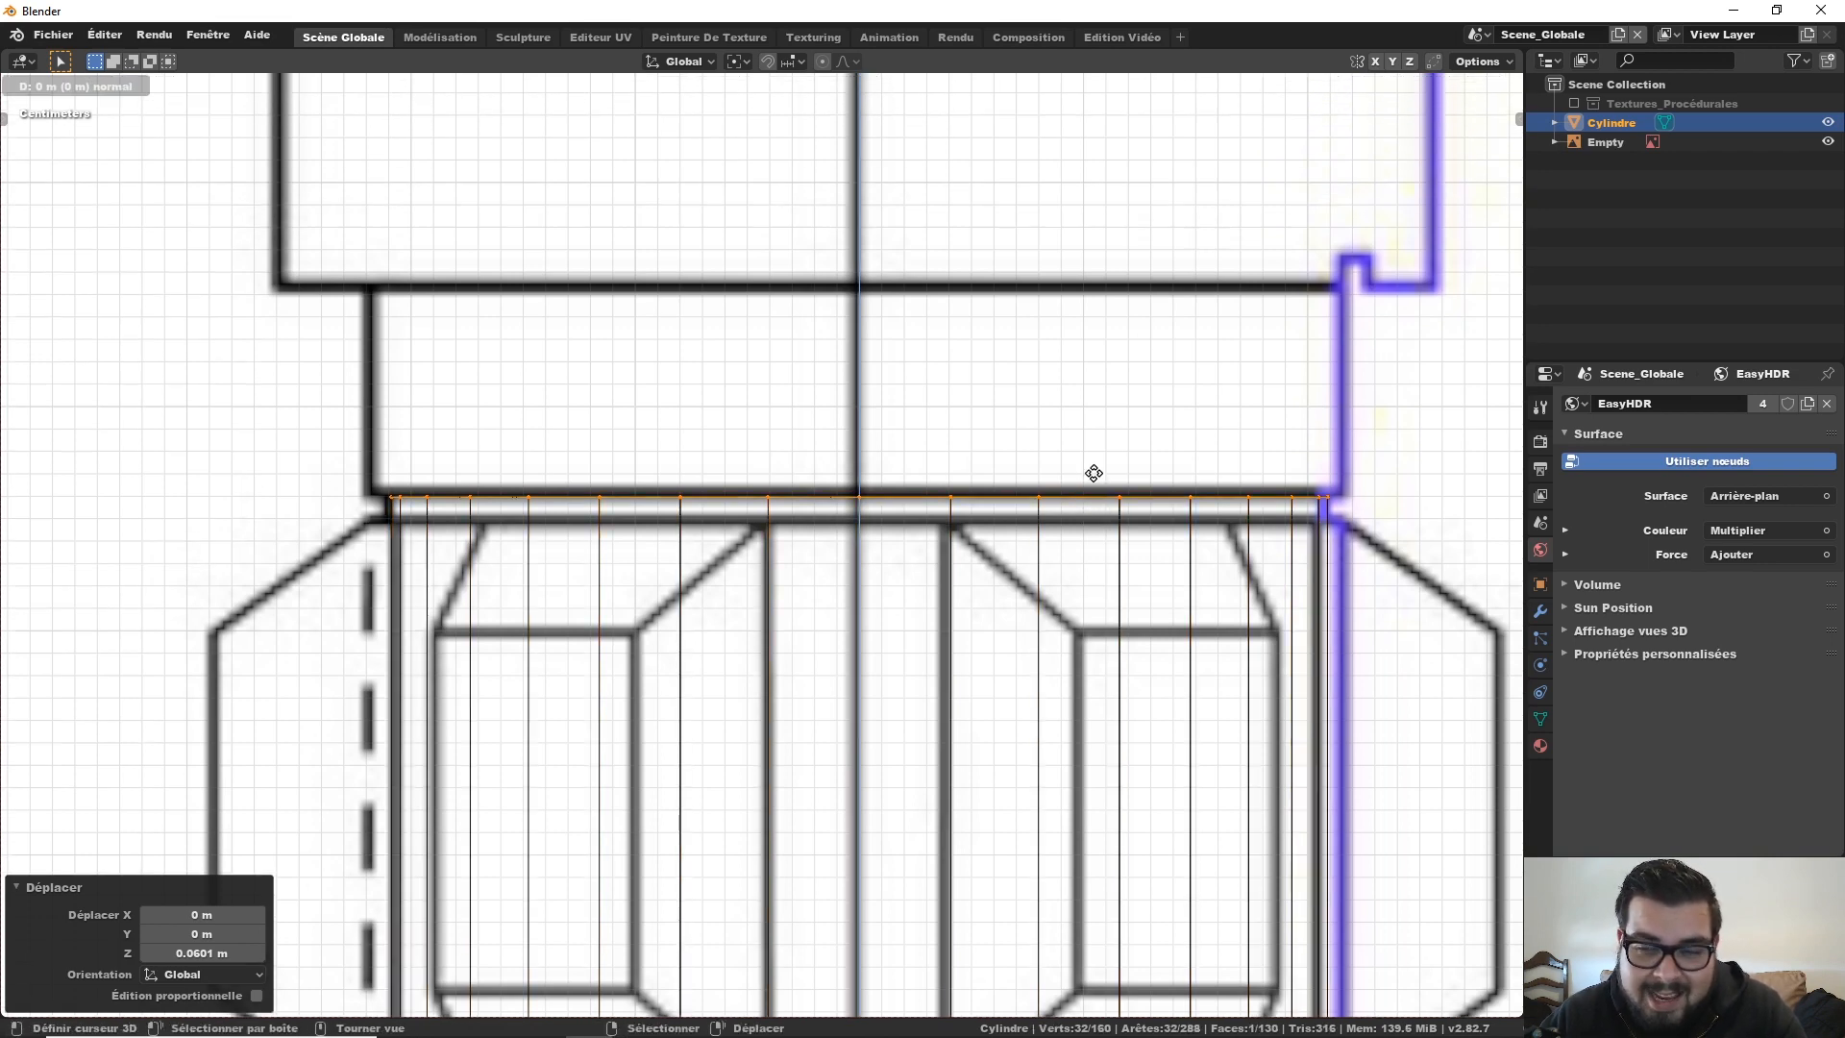
pyautogui.press('s')
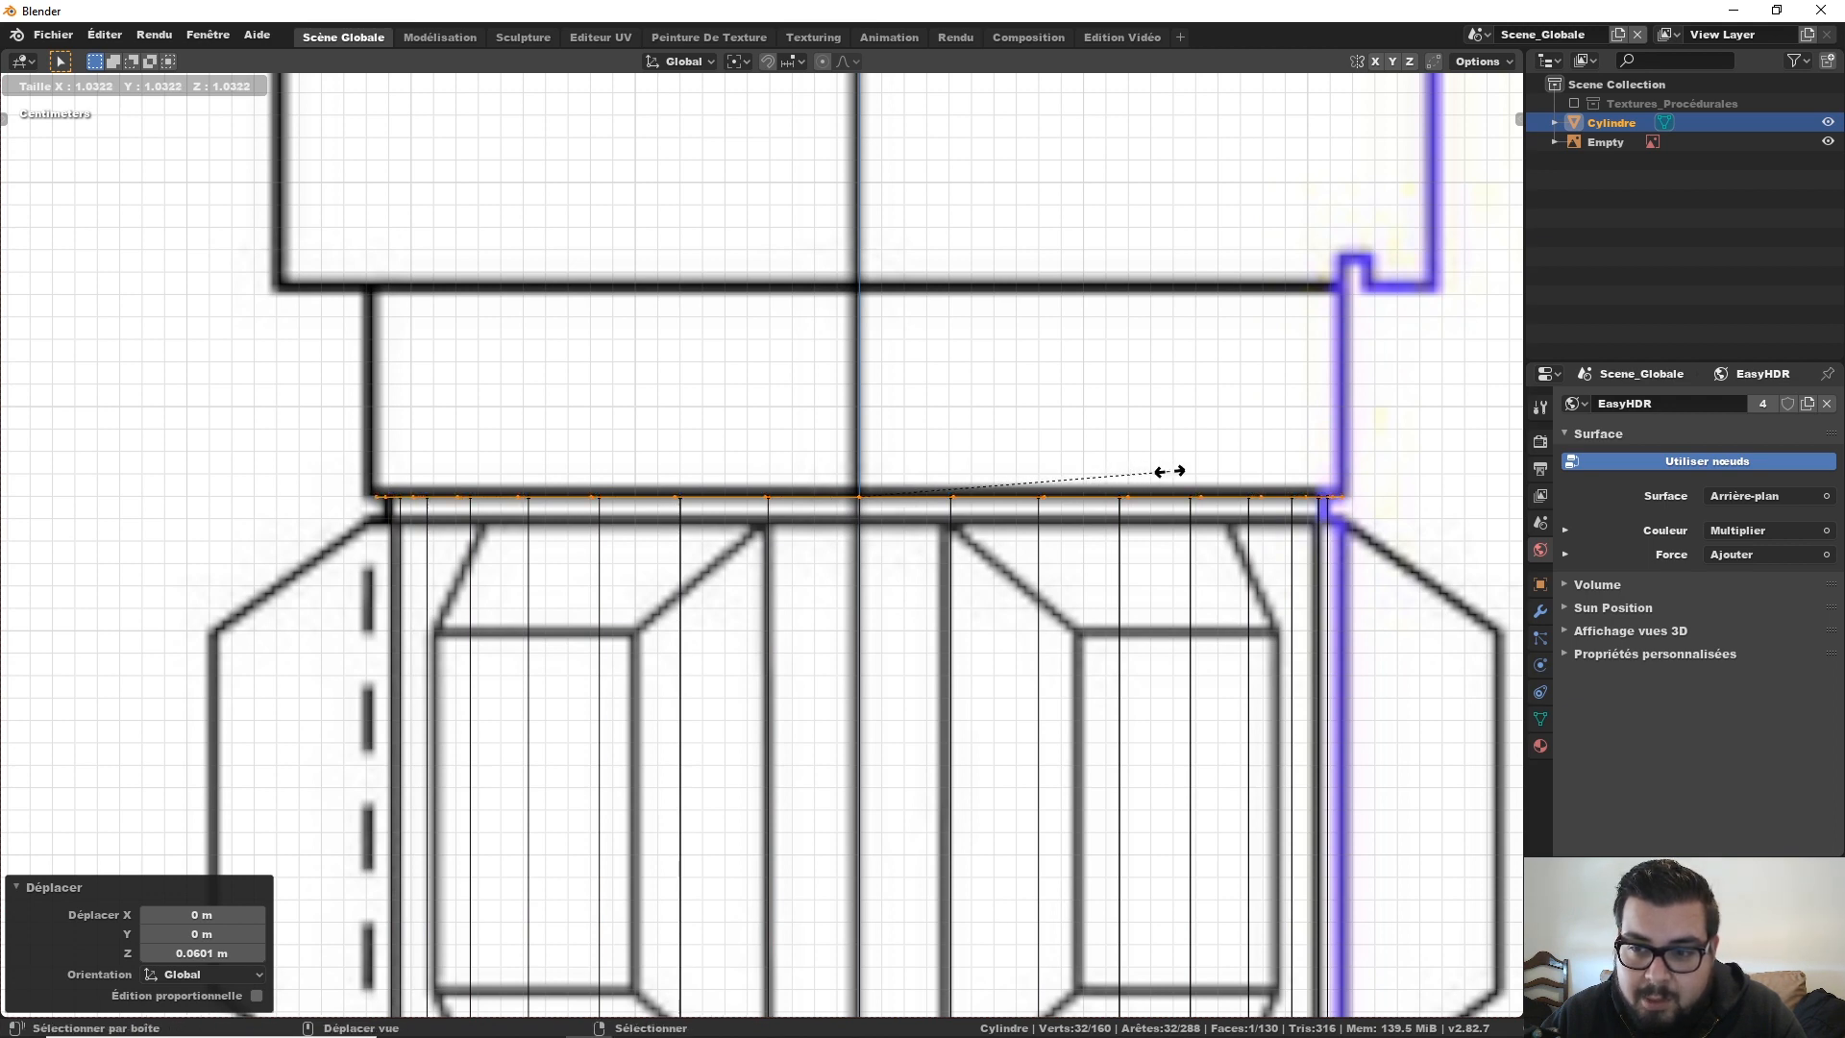
pyautogui.click(1174, 468)
# Step: Extrude the widened loop about 0.107 m up along Z to the top of the profile notch, and leave edit mode
pyautogui.keyDown('shift'); pyautogui.moveTo(1175, 469); pyautogui.dragTo(1178, 539, button='middle'); pyautogui.keyUp('shift')
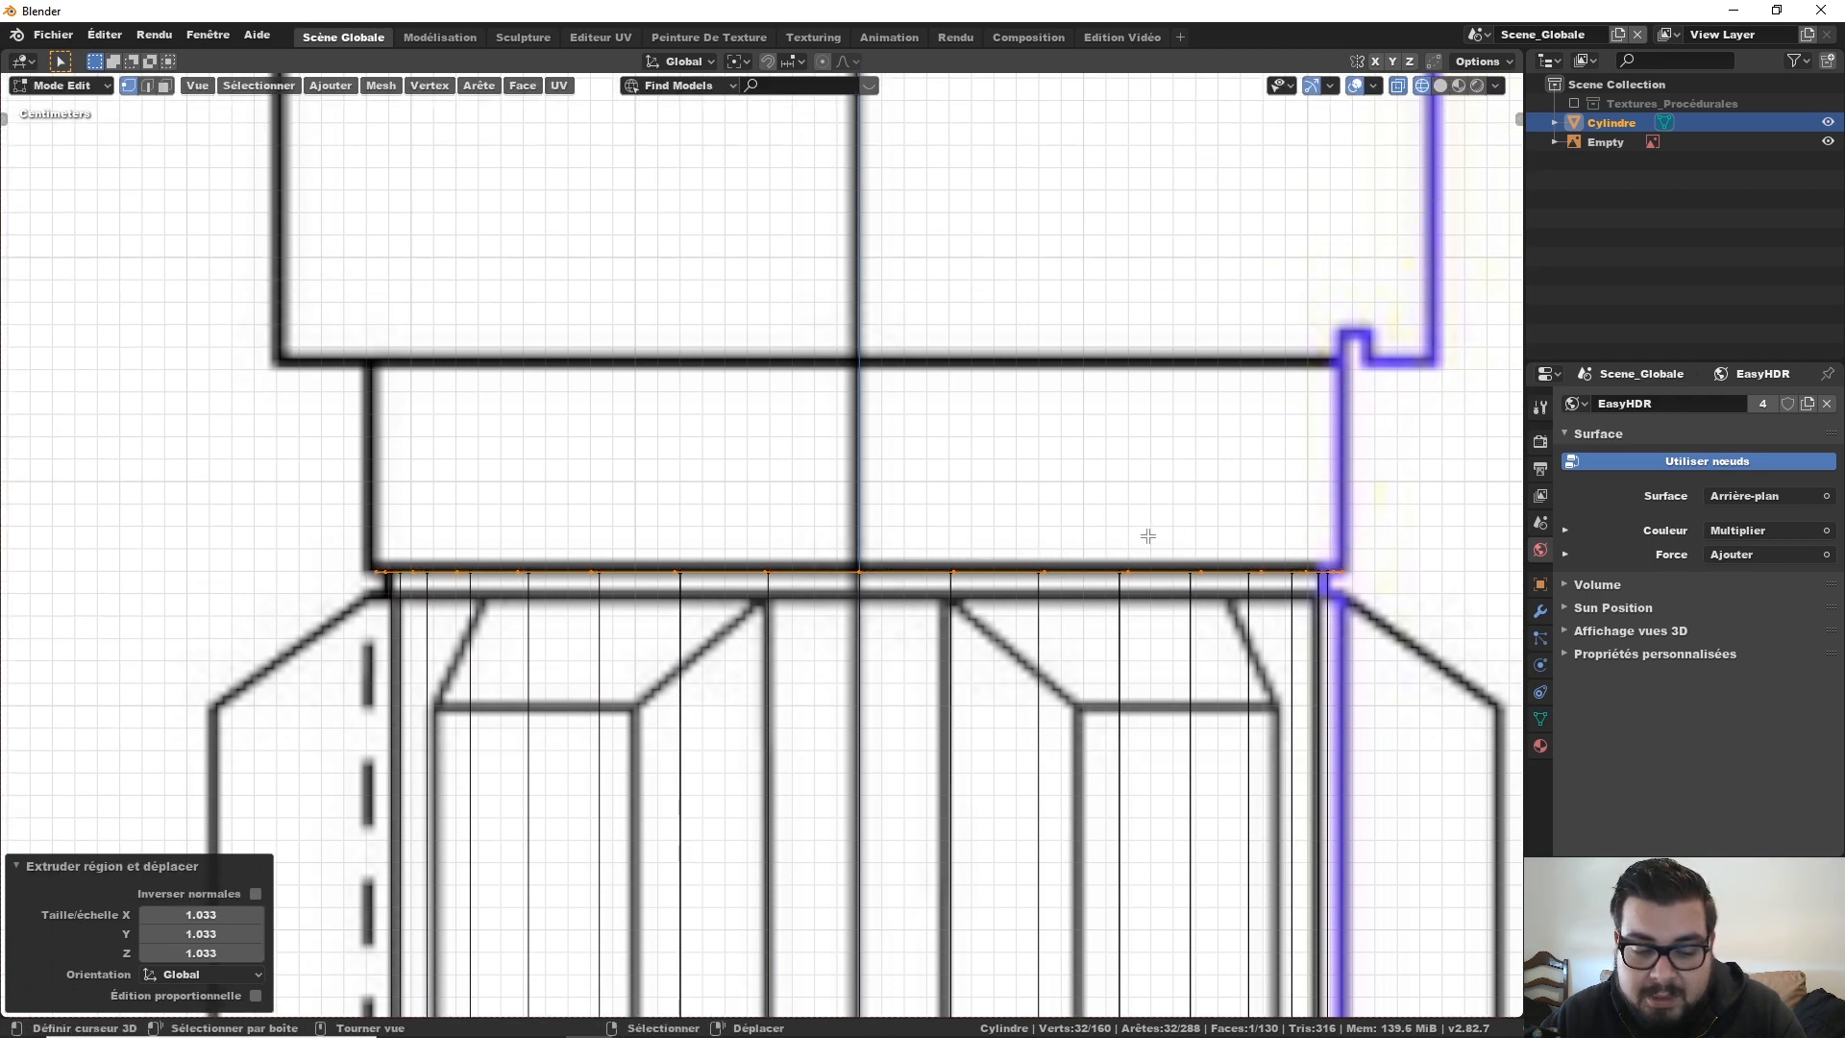
pyautogui.press('e')
pyautogui.press('z')
pyautogui.press('z')
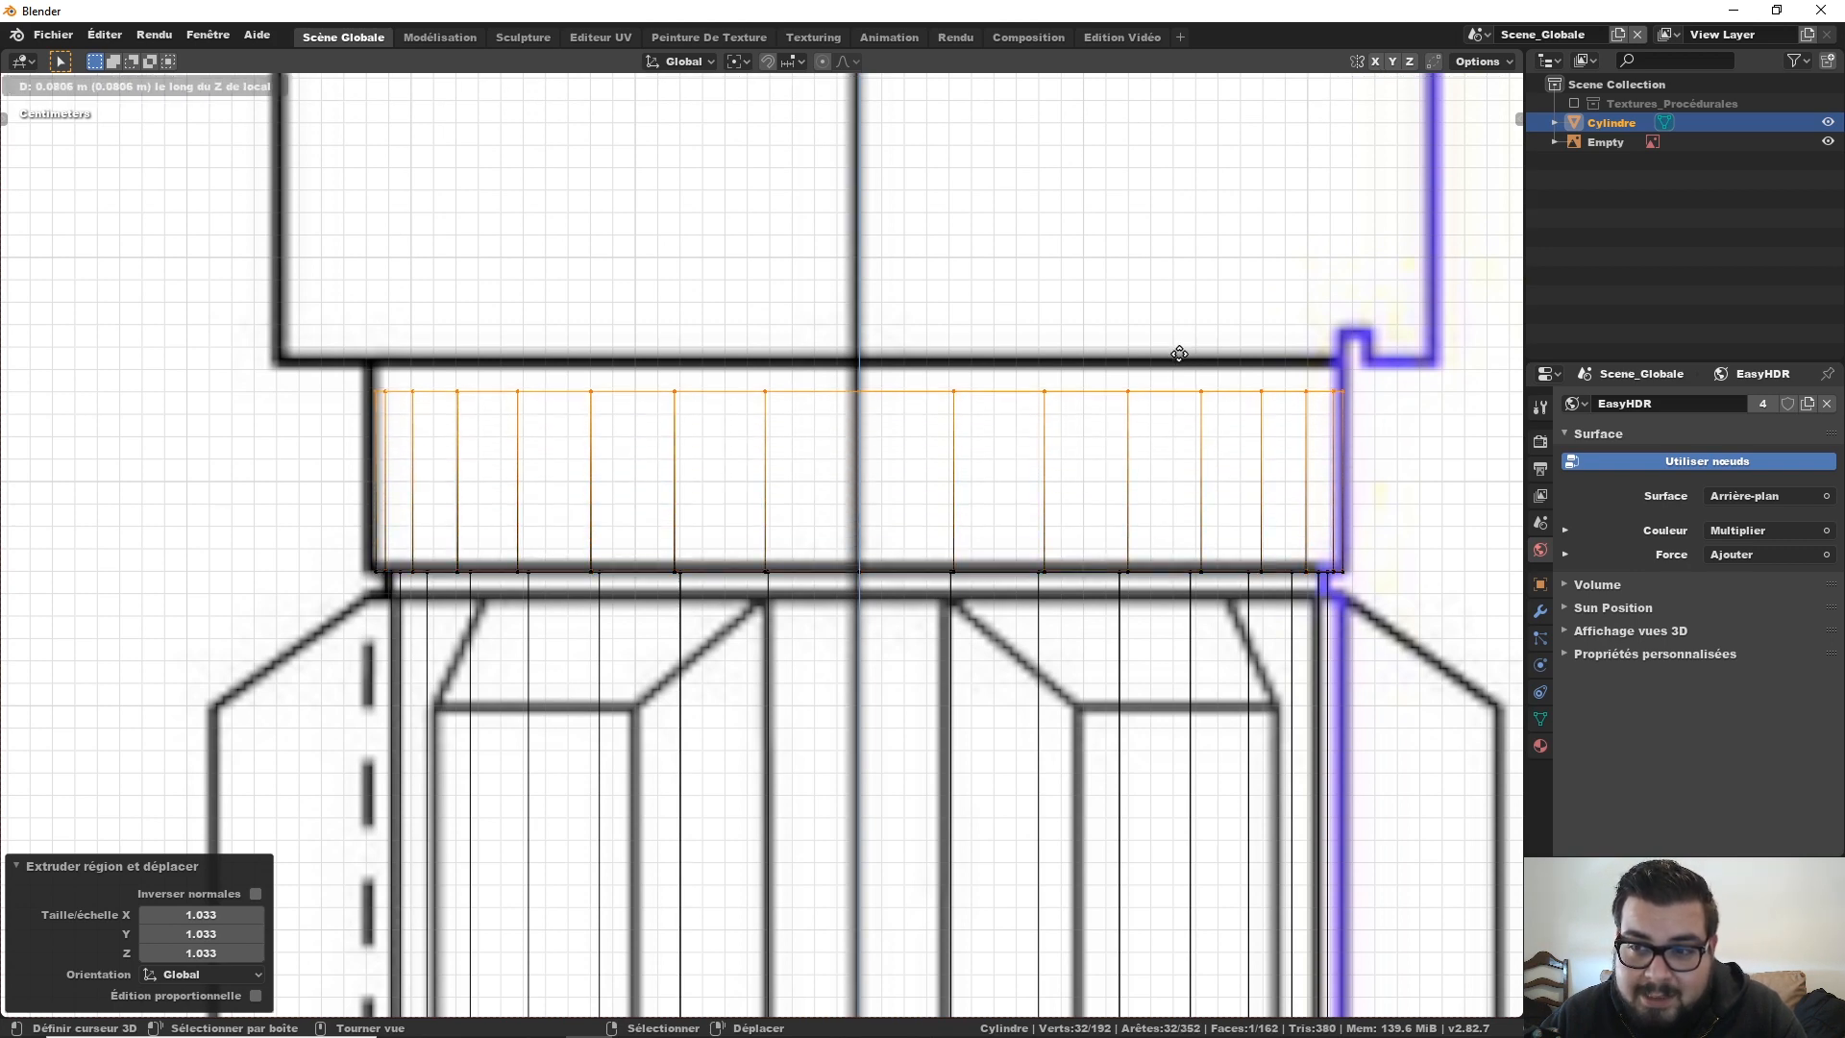
pyautogui.click(1204, 295)
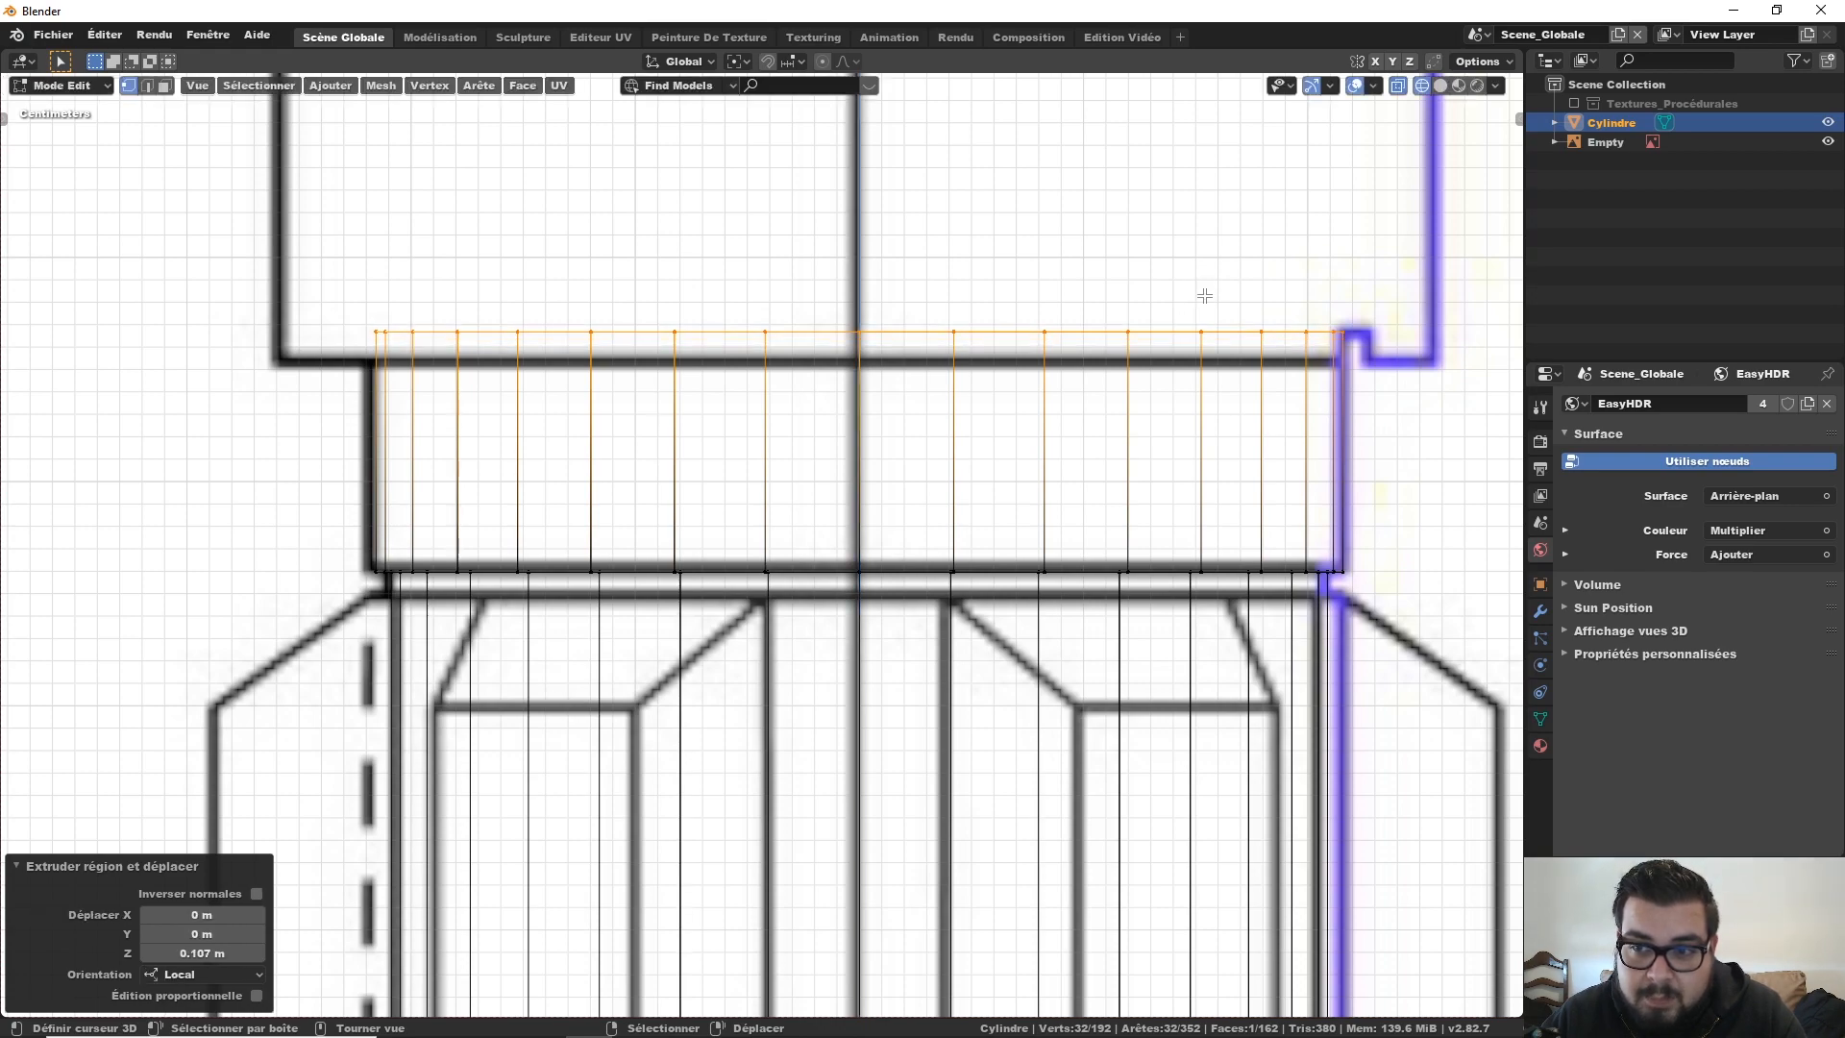
pyautogui.scroll(-3, 1206, 418)
pyautogui.scroll(-2, 1121, 429)
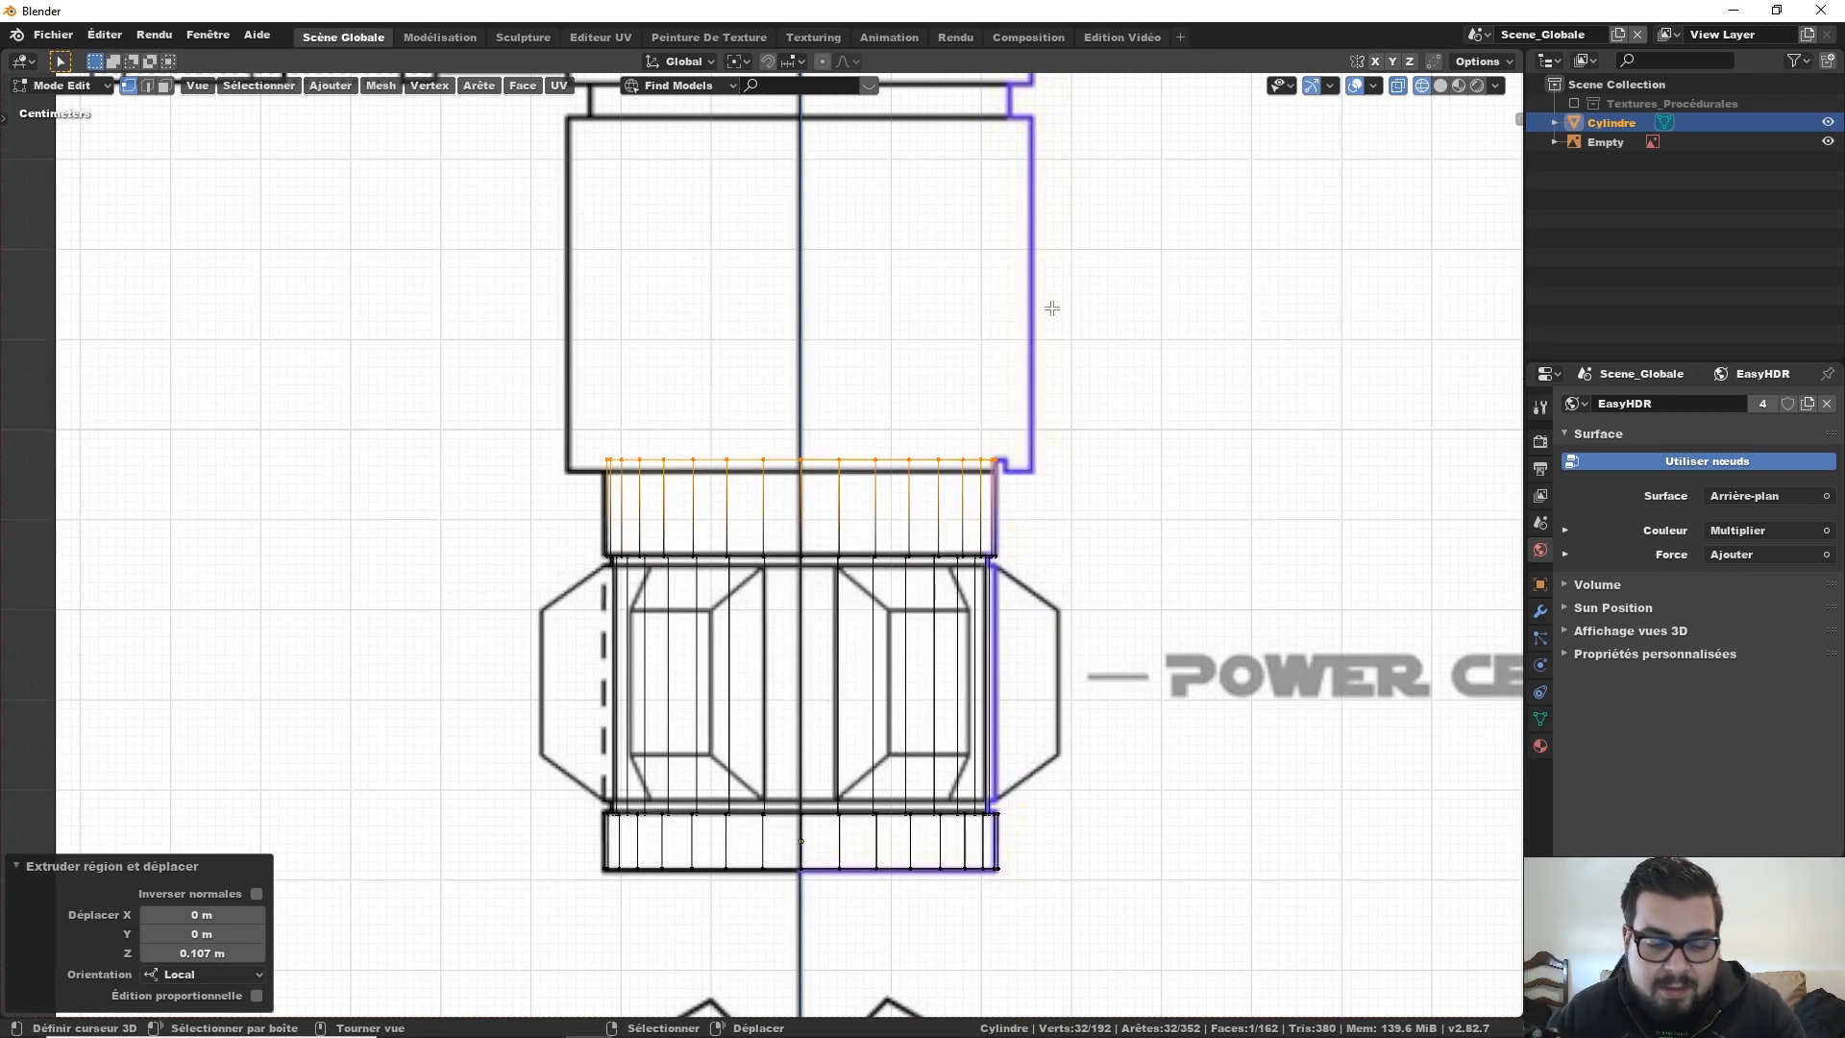
pyautogui.press('Tab')
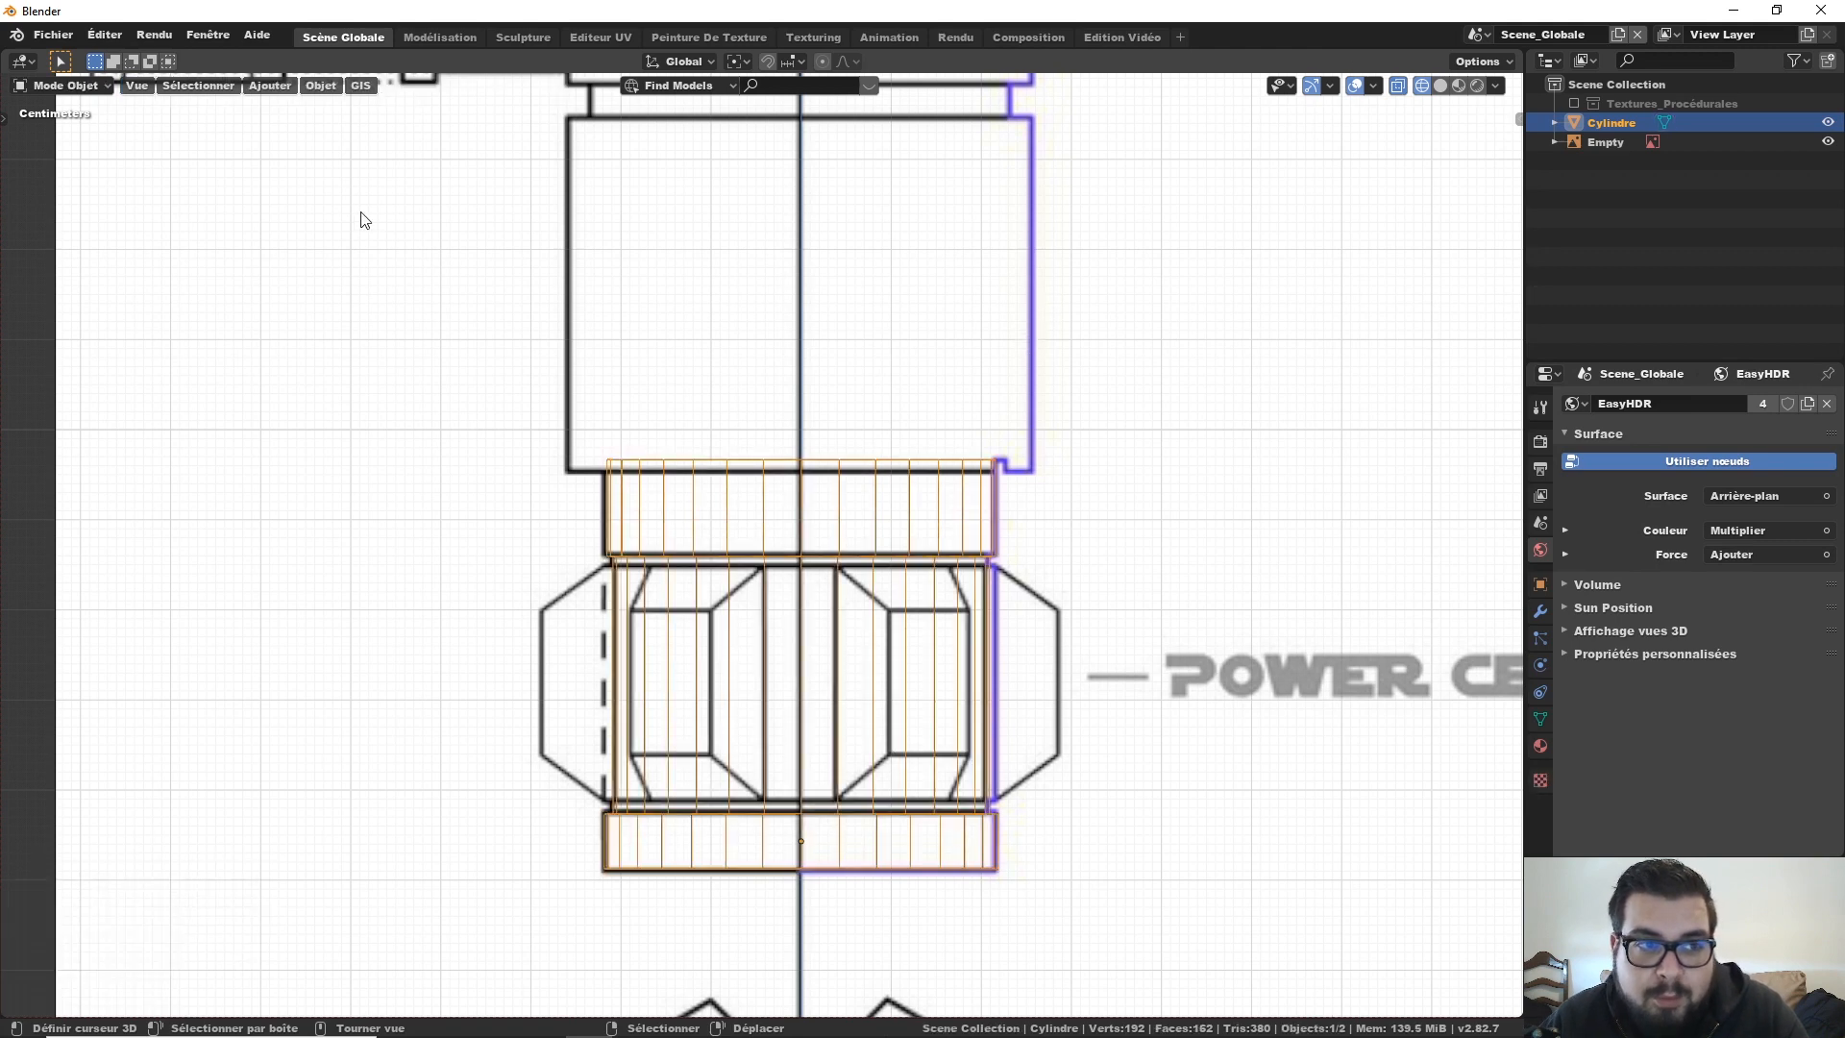
# Step: Add a second cylinder mesh and move it down about 0.842 m along Z over the section above the power cell
pyautogui.press('a')
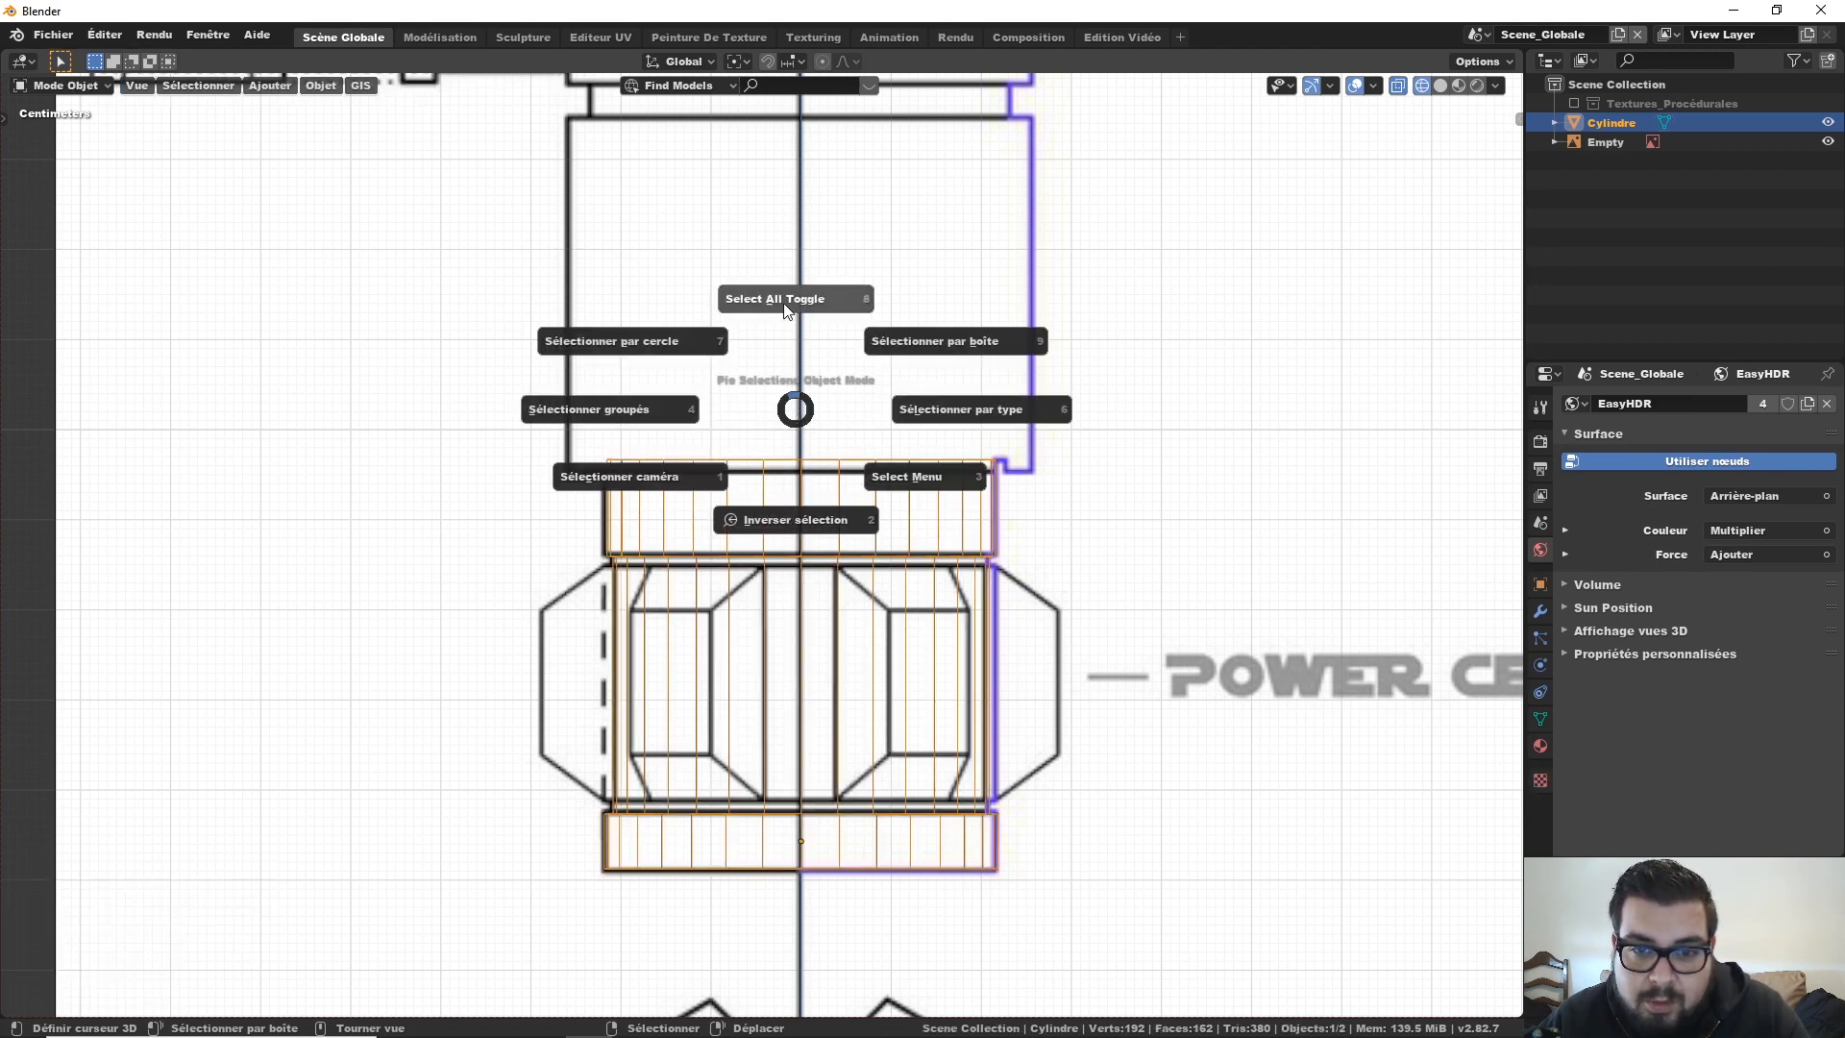
pyautogui.click(786, 308)
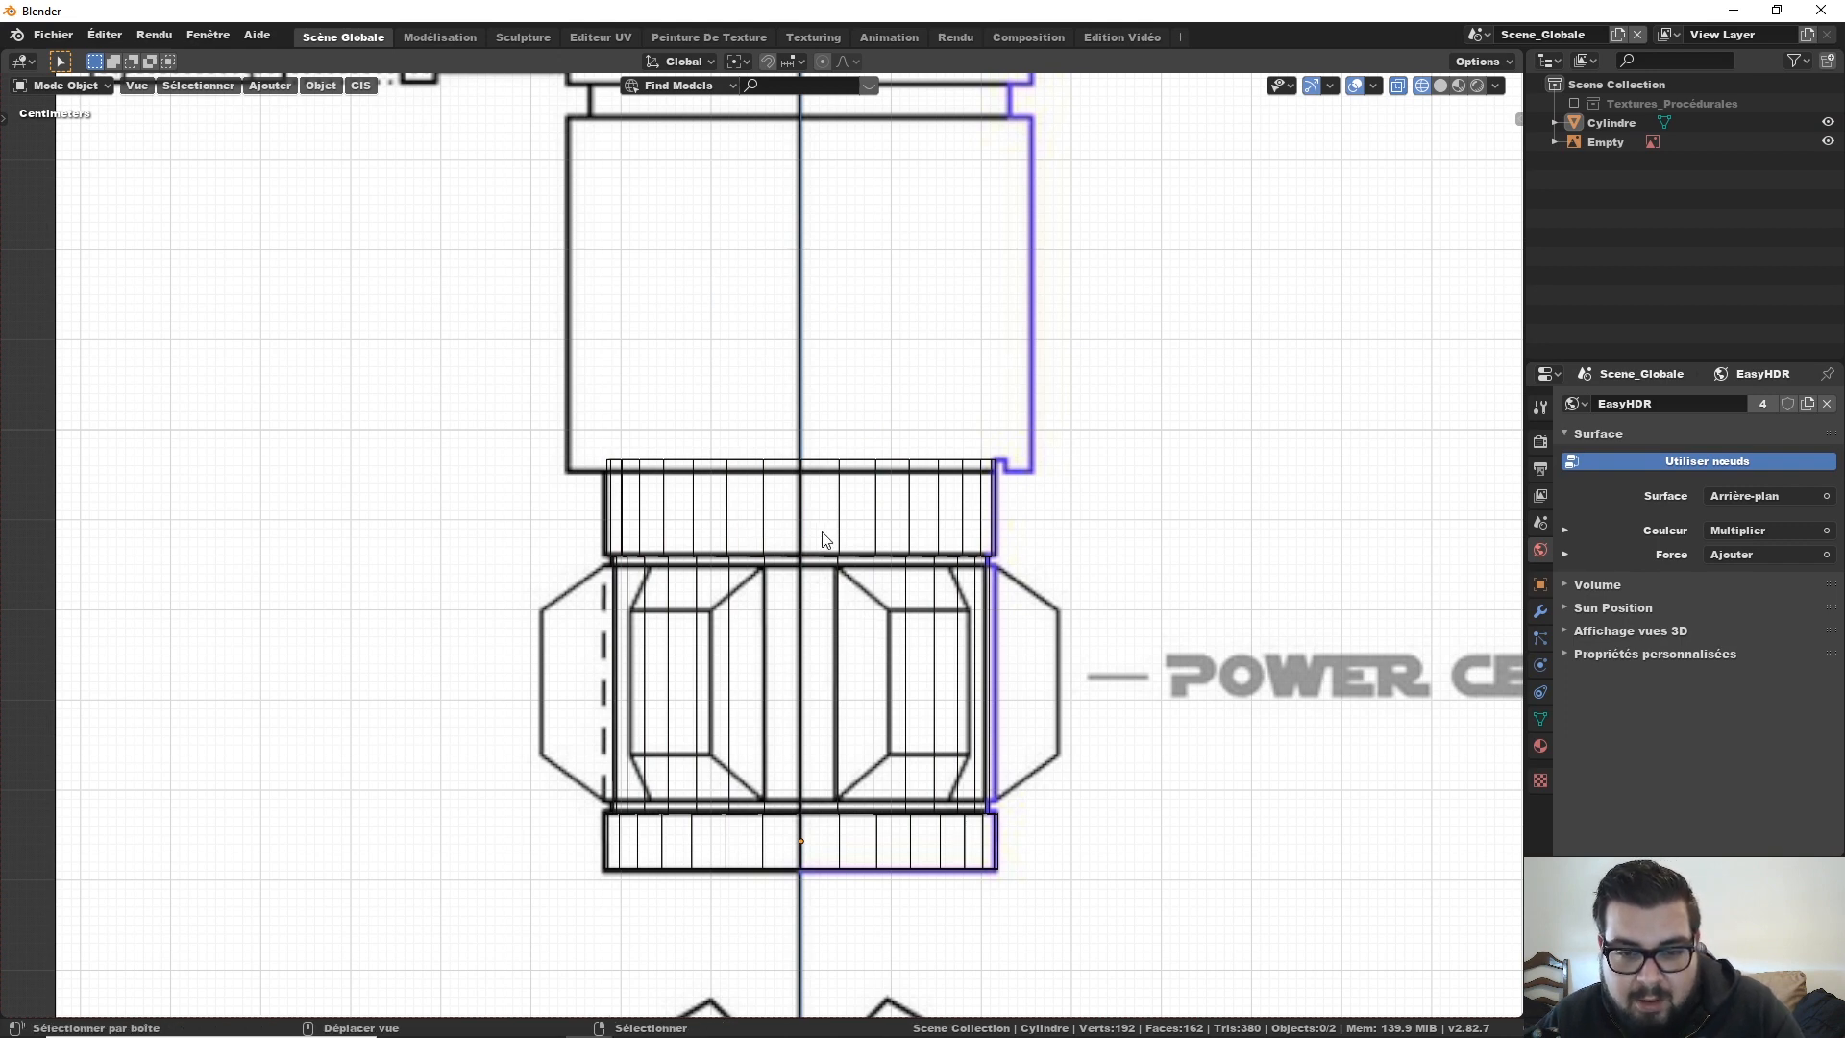
pyautogui.hotkey('shift', 'a')
pyautogui.moveTo(844, 559)
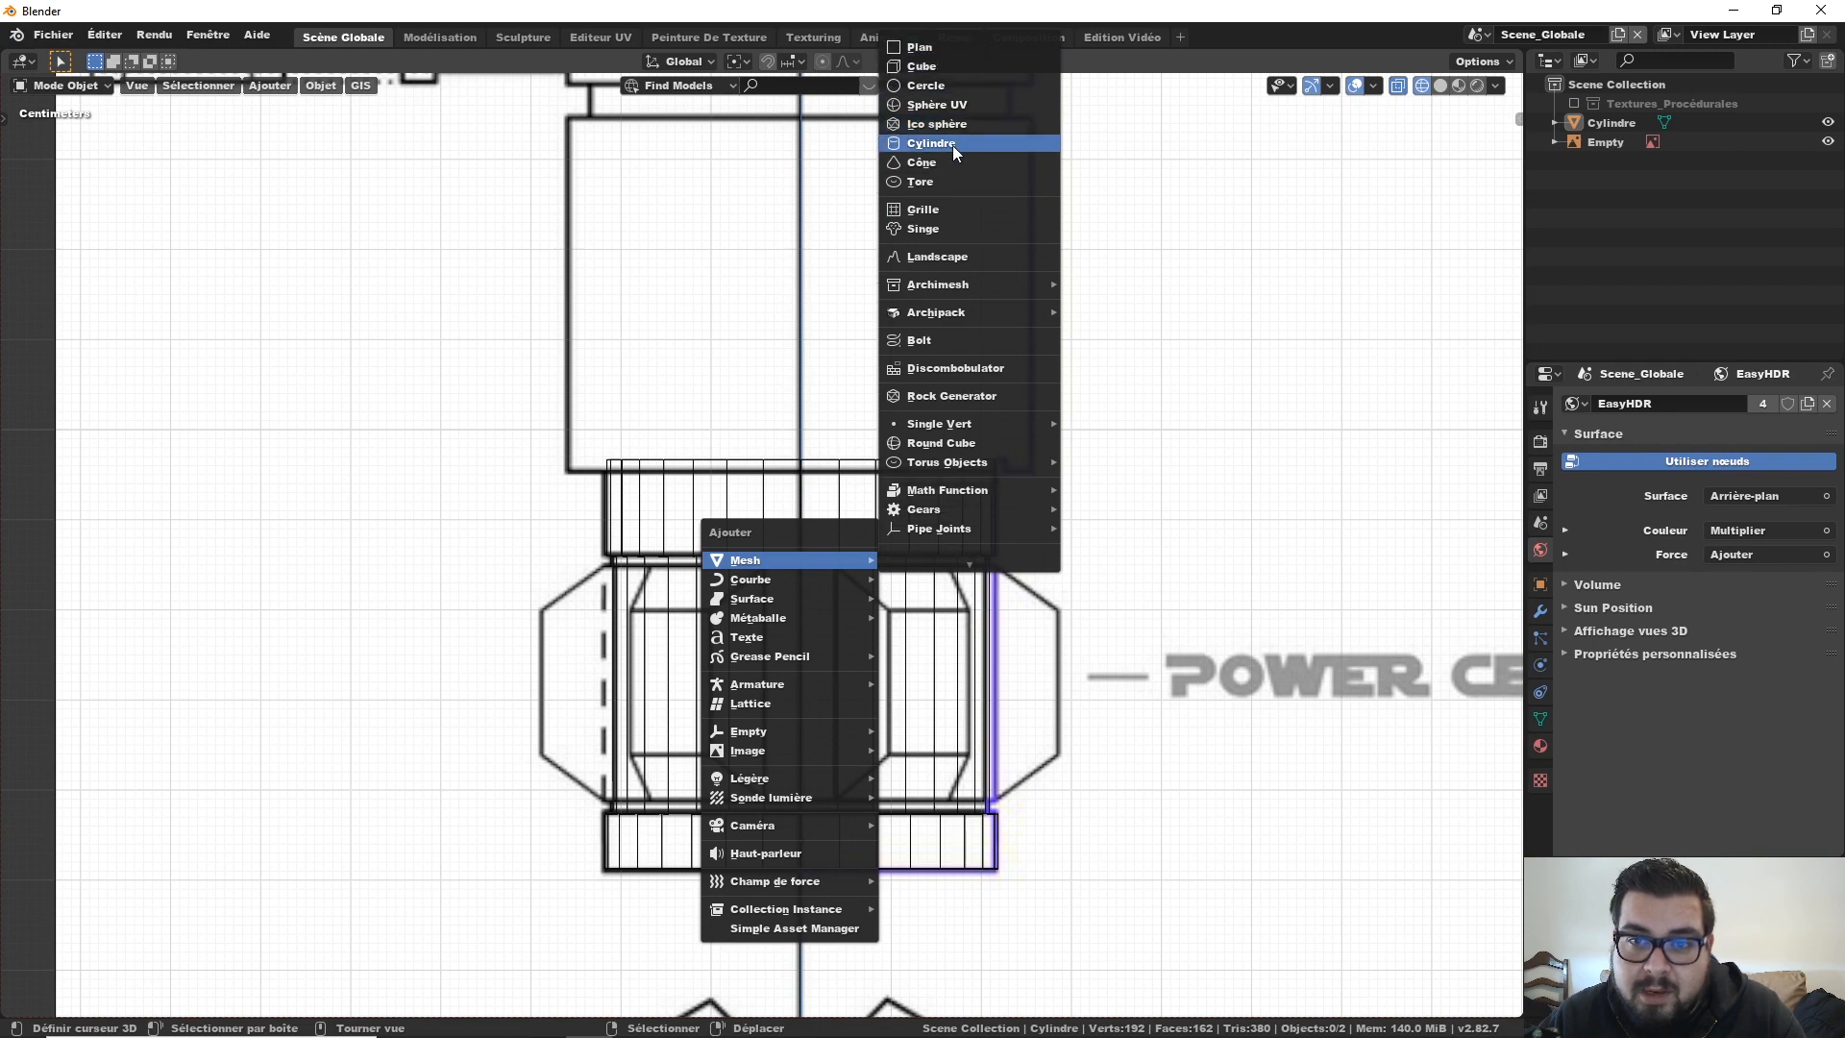
pyautogui.click(953, 144)
pyautogui.scroll(-3, 958, 532)
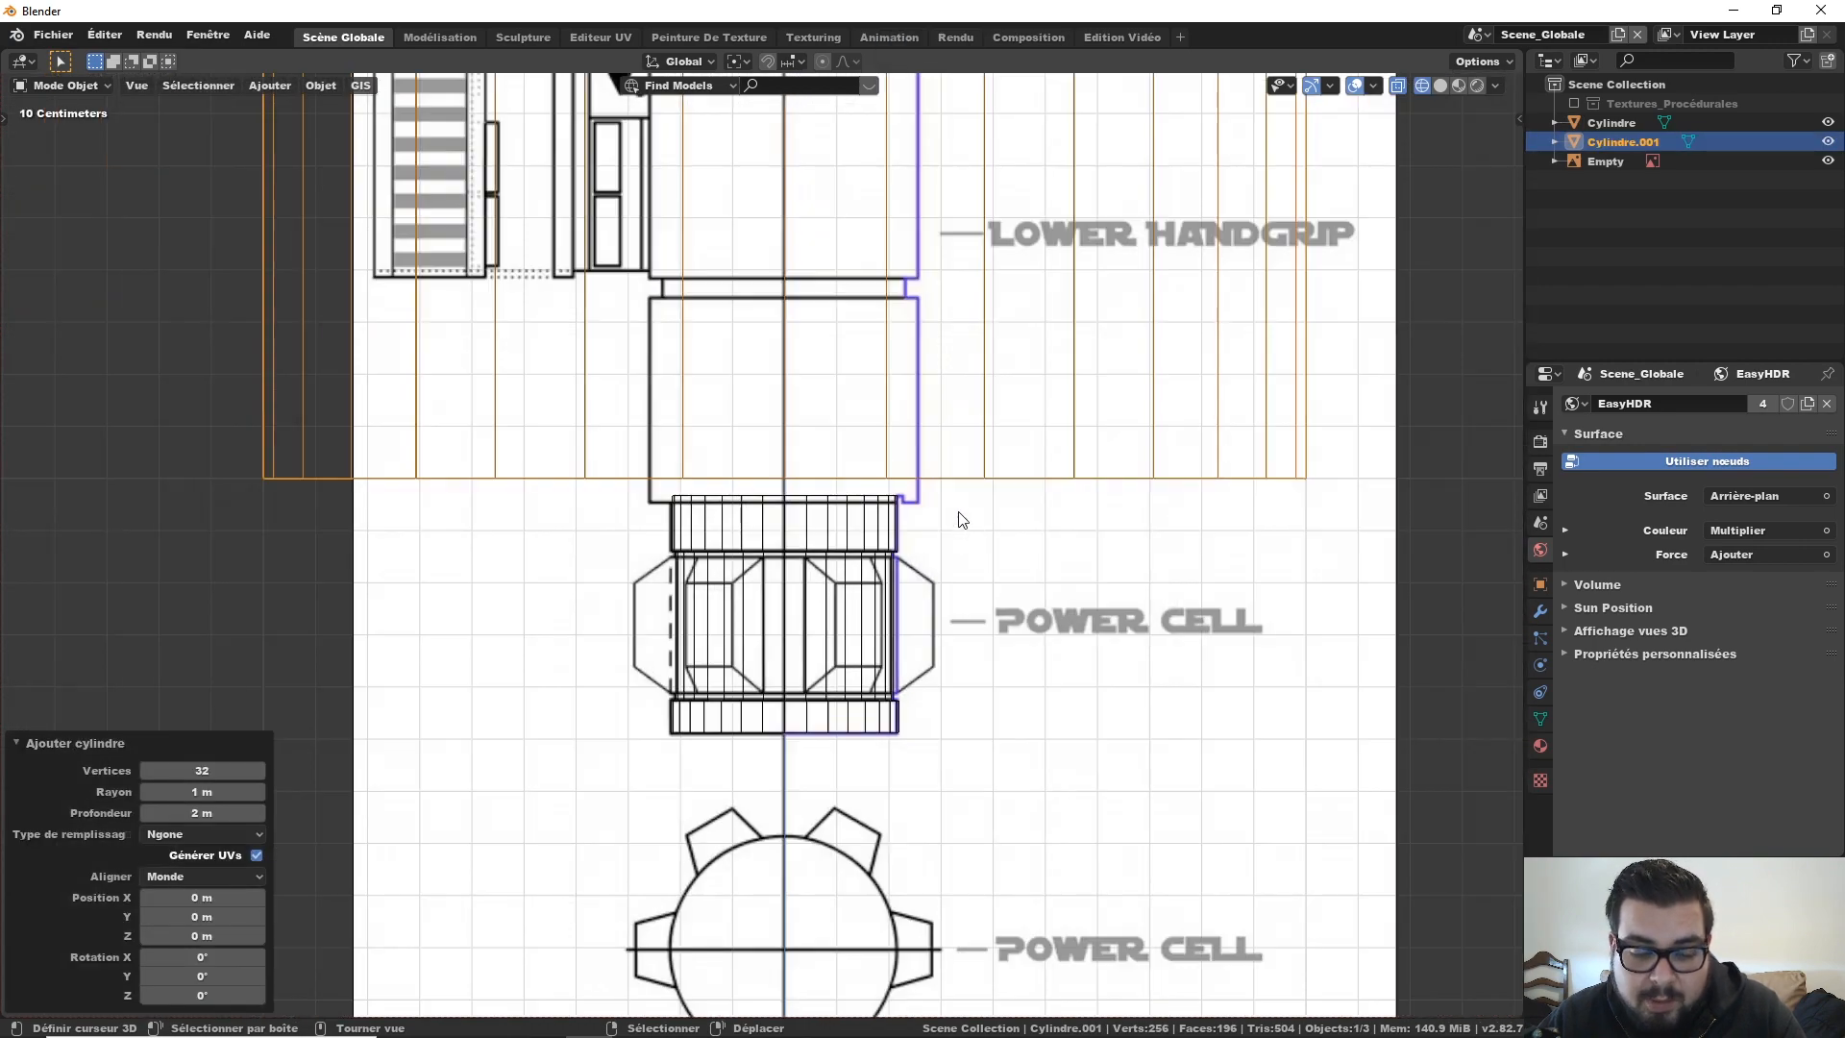
pyautogui.press('g')
pyautogui.press('z')
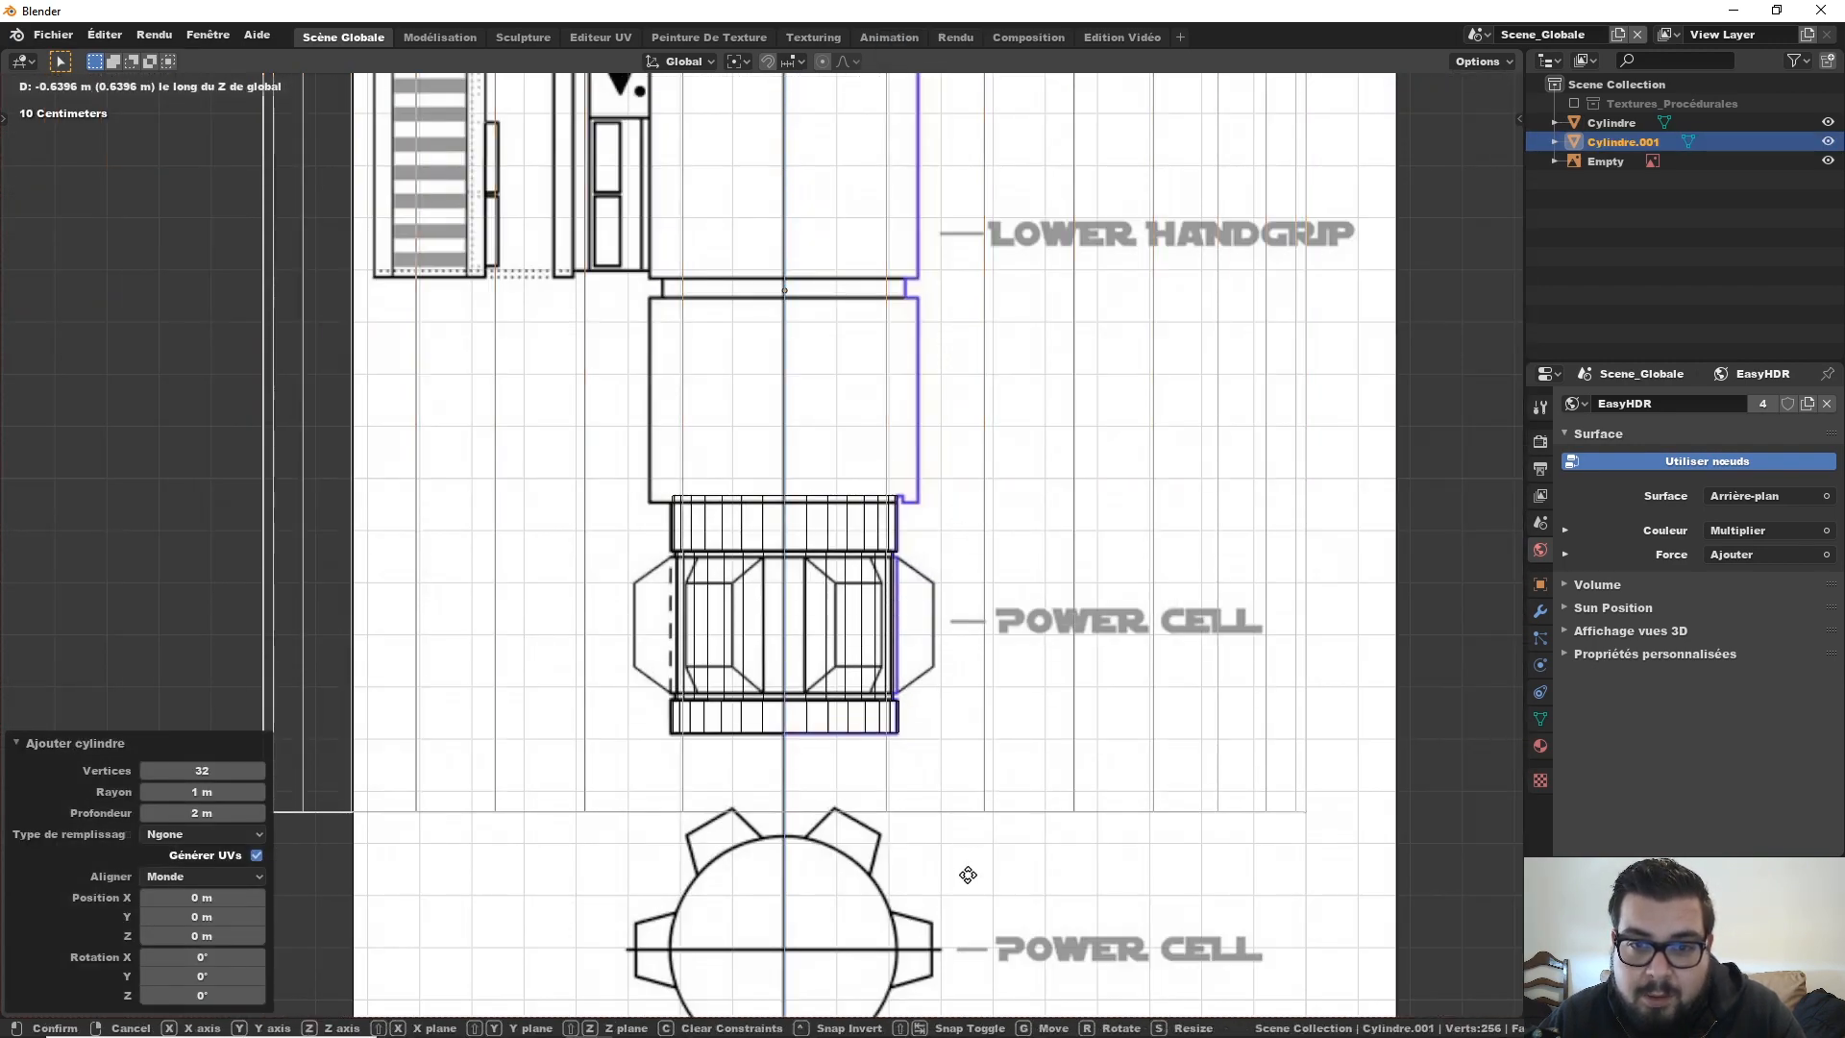
pyautogui.click(971, 926)
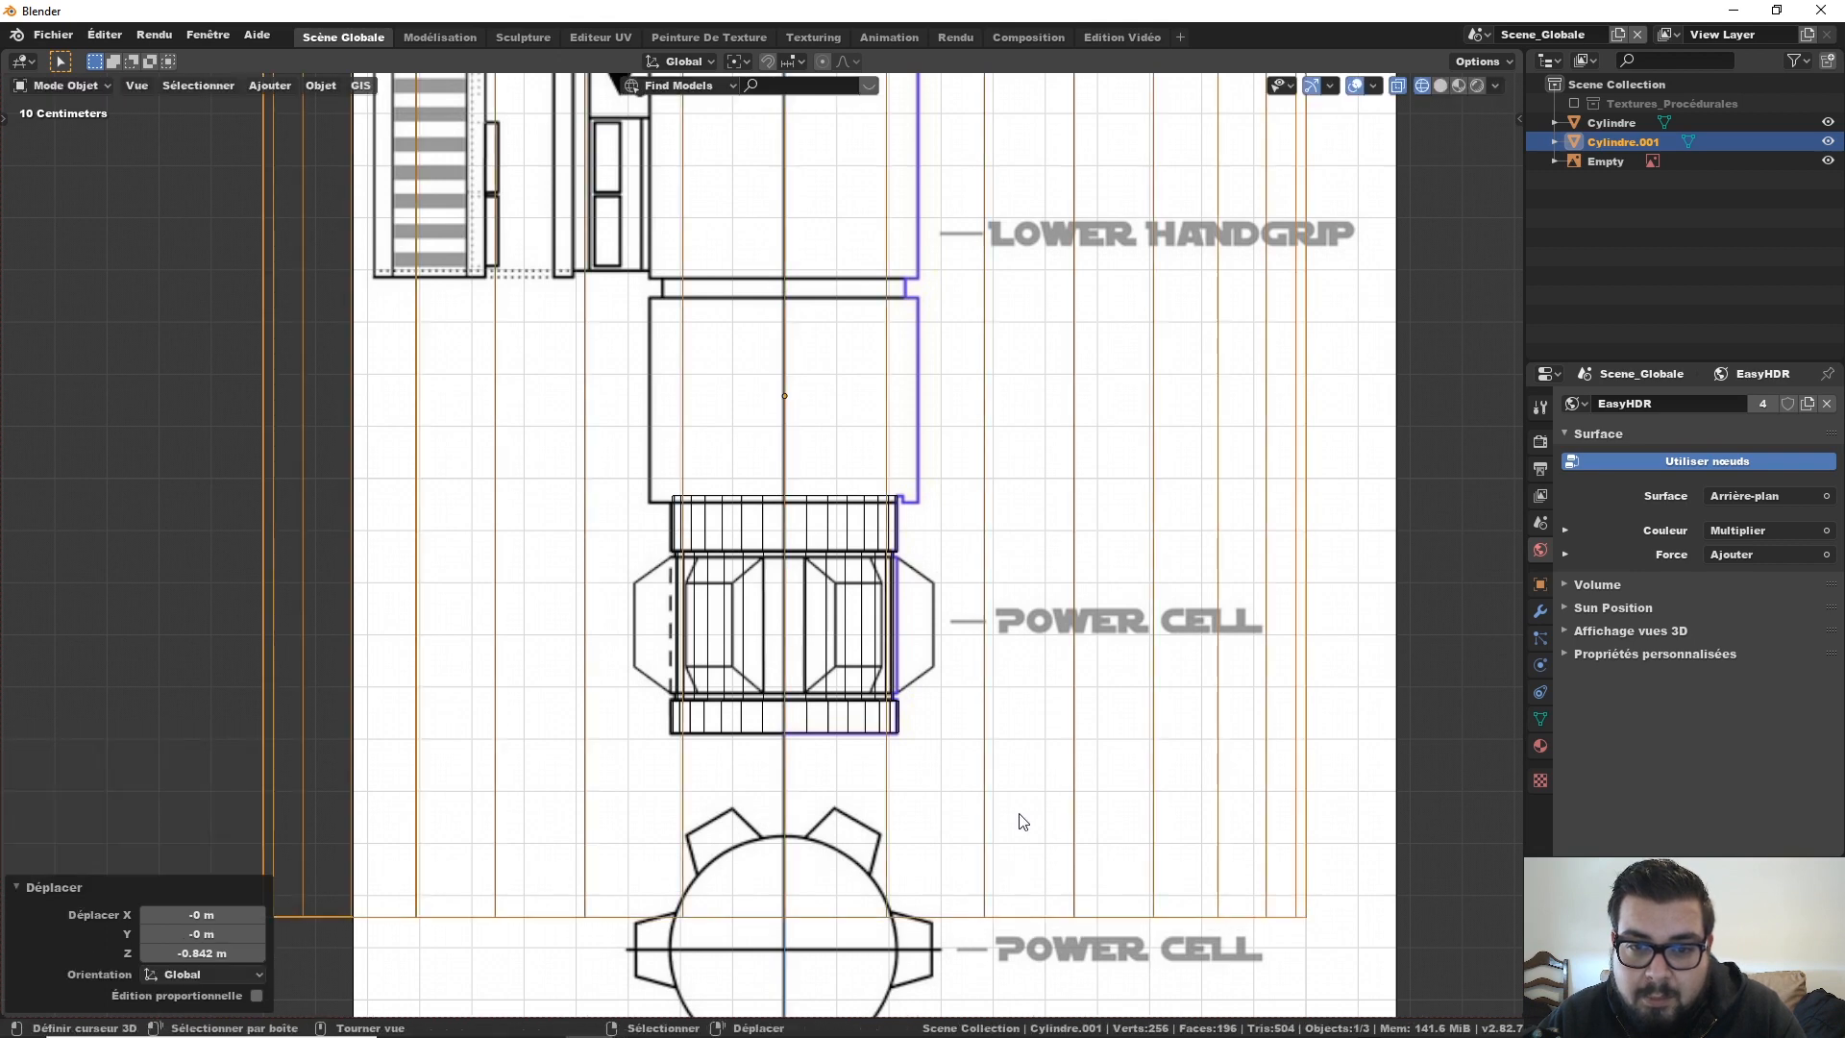
# Step: Scale the second cylinder uniformly to about 0.262, and scale it to about 0.738 along Z to fit the section above the power cell
pyautogui.press('s')
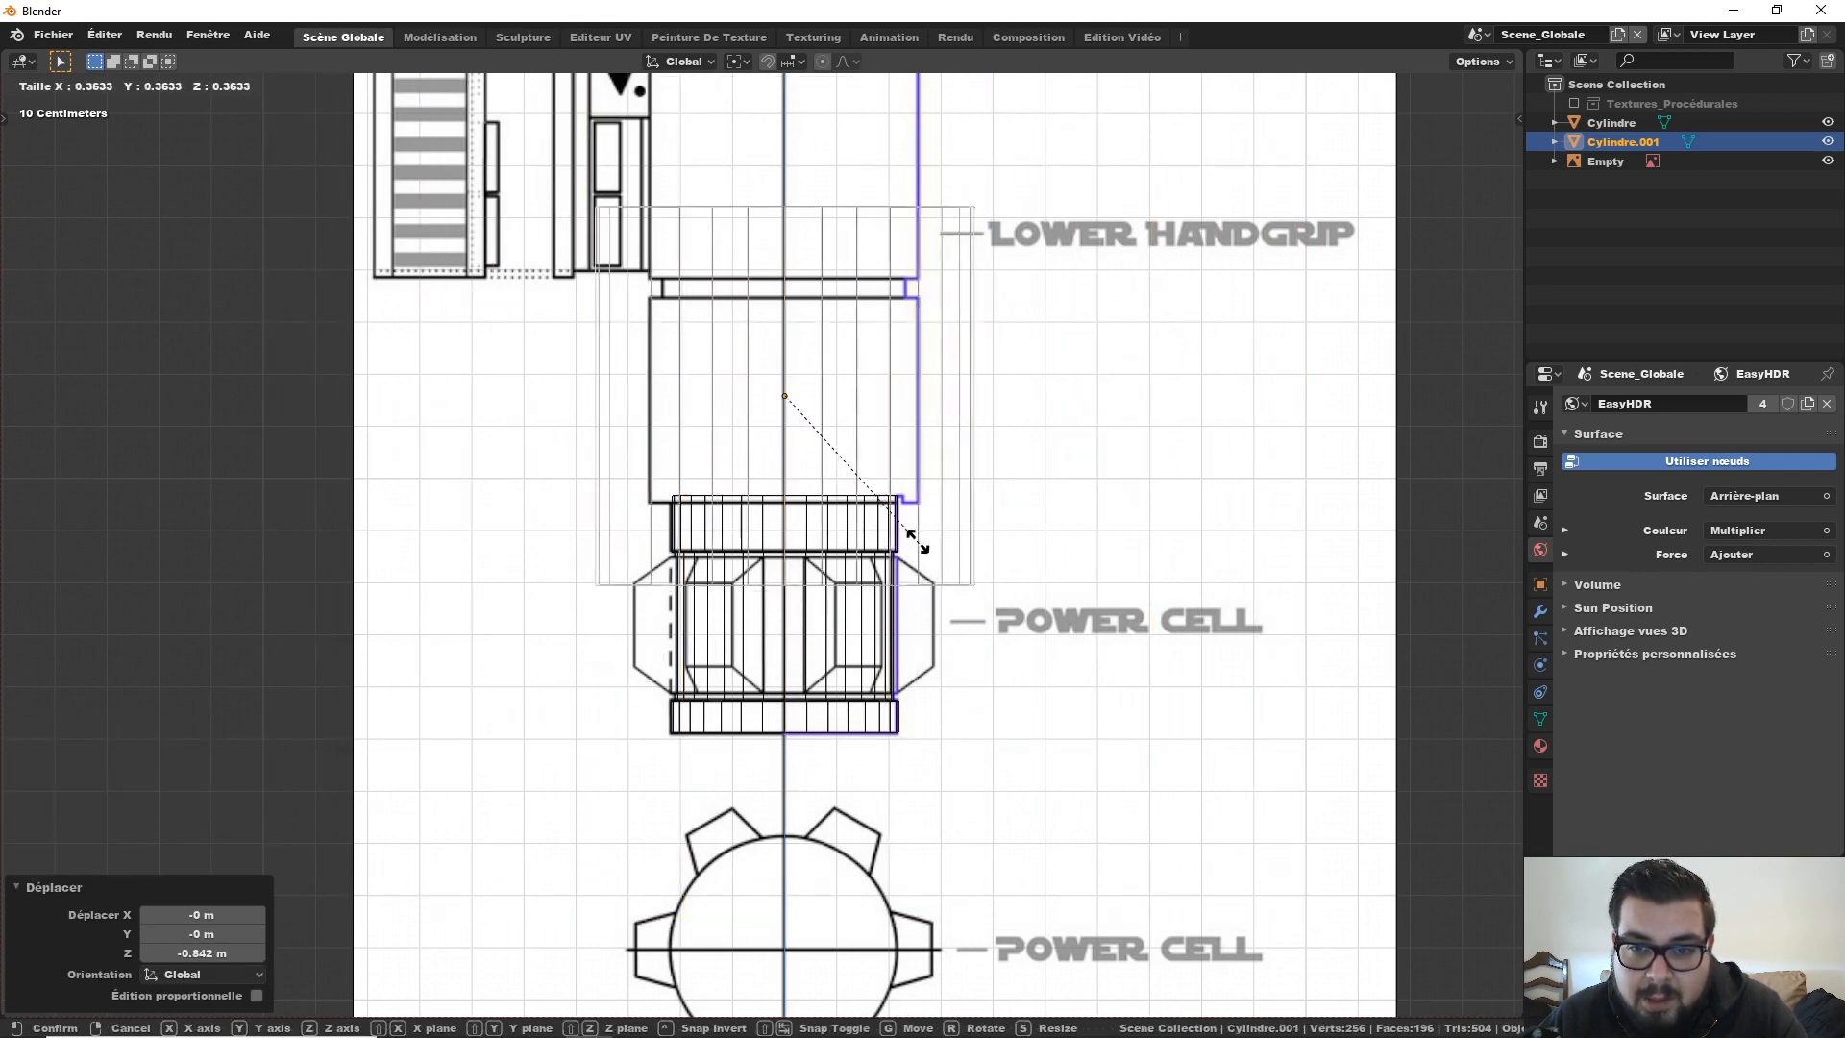
pyautogui.click(903, 476)
pyautogui.scroll(4, 903, 475)
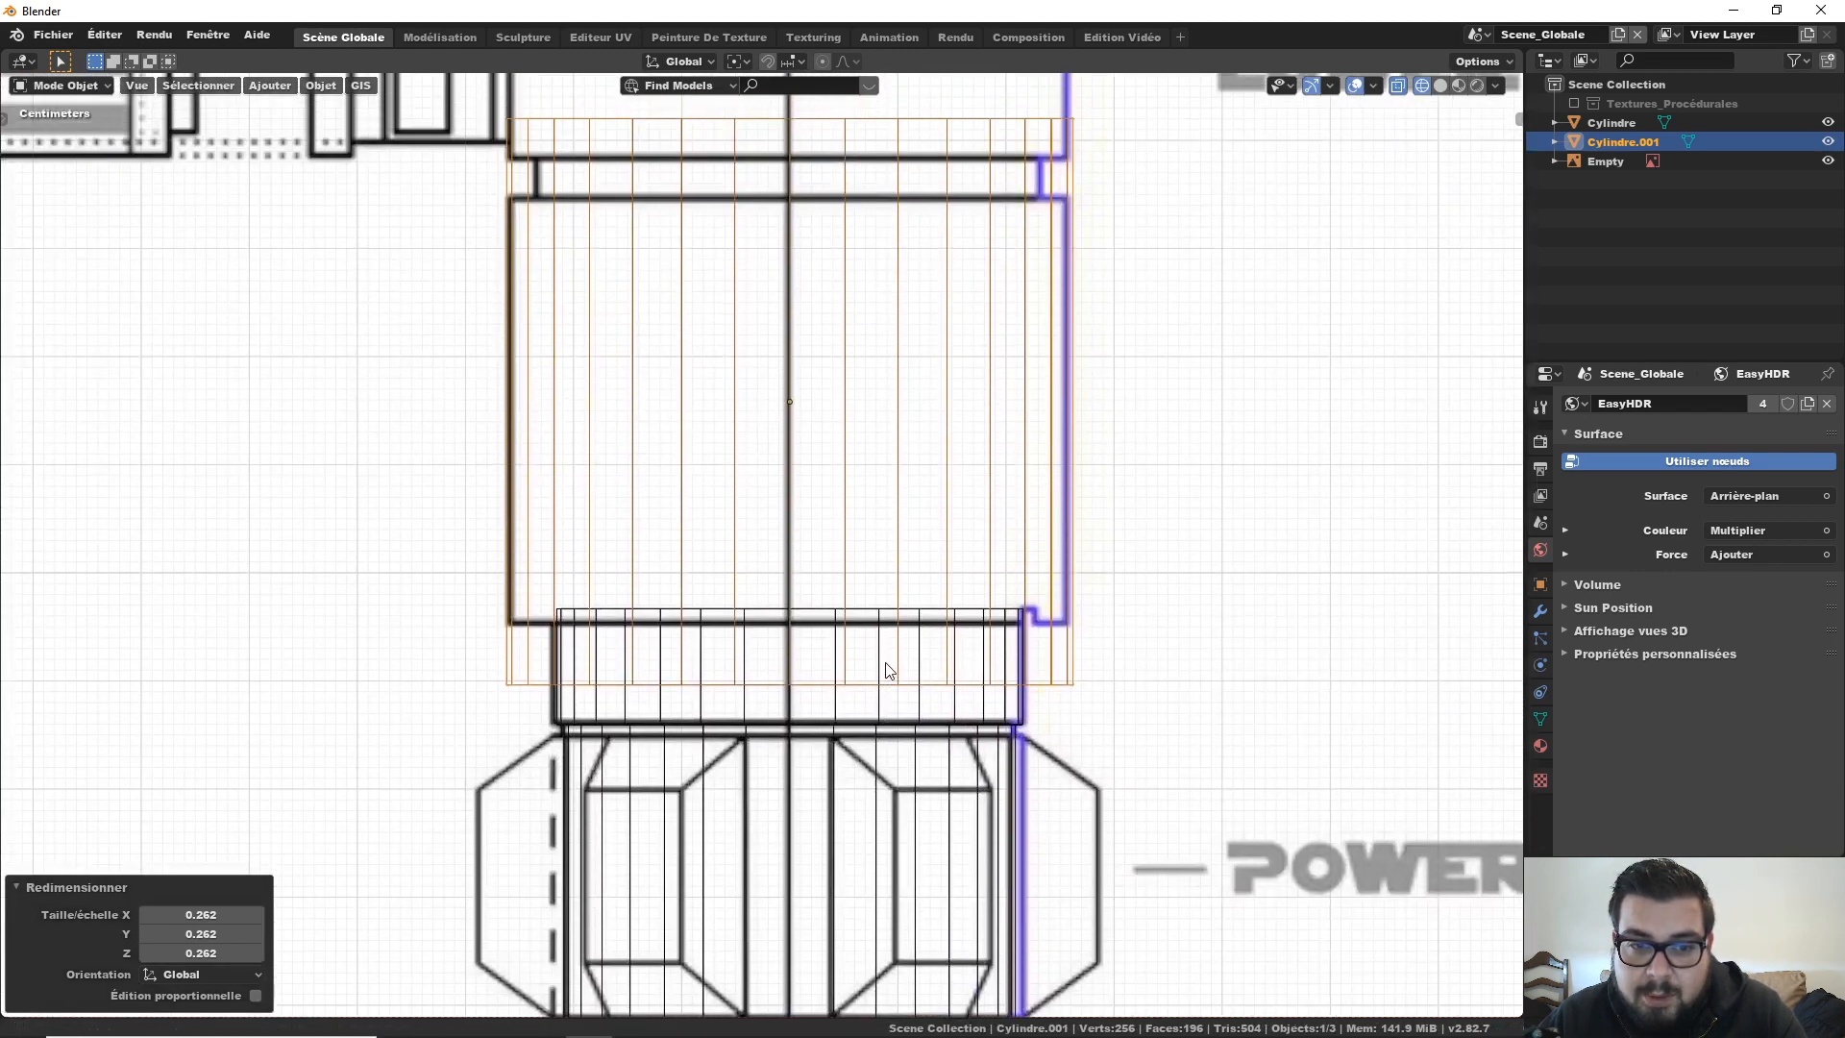
pyautogui.keyDown('shift'); pyautogui.moveTo(946, 526); pyautogui.dragTo(945, 562, button='middle'); pyautogui.keyUp('shift')
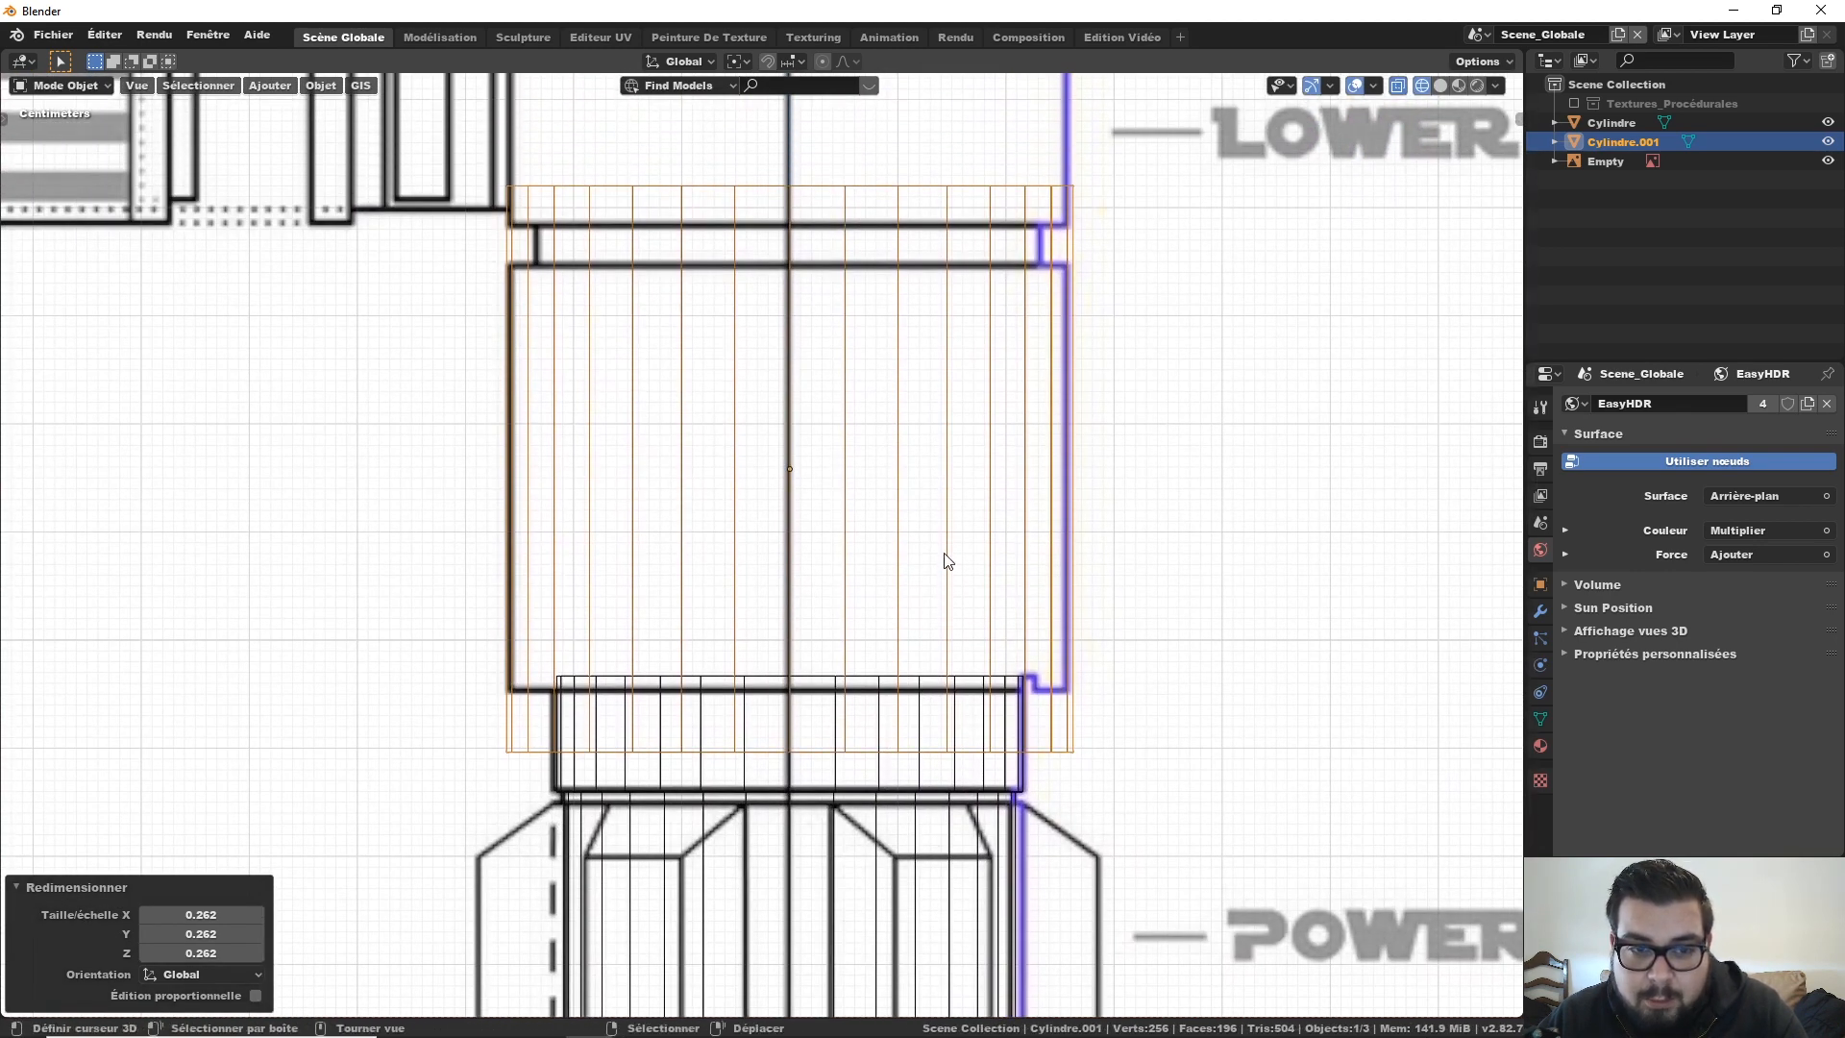
pyautogui.press('s')
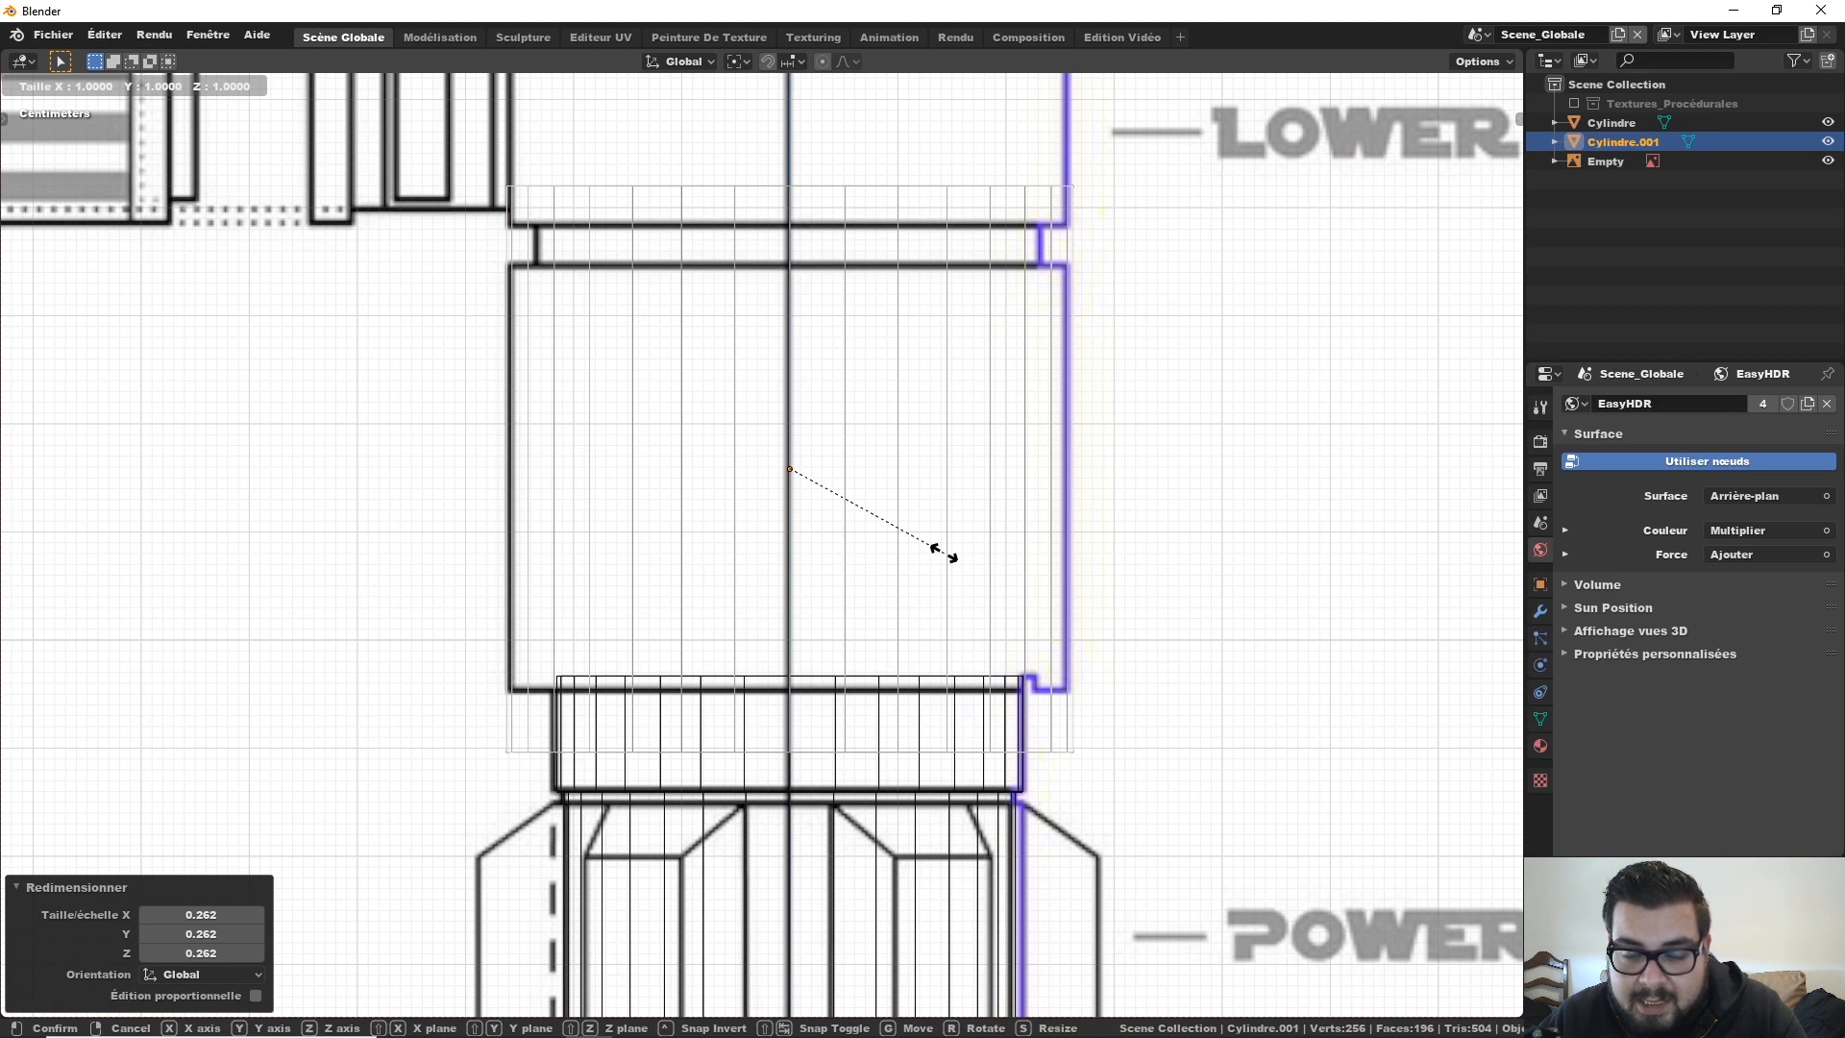
pyautogui.press('z')
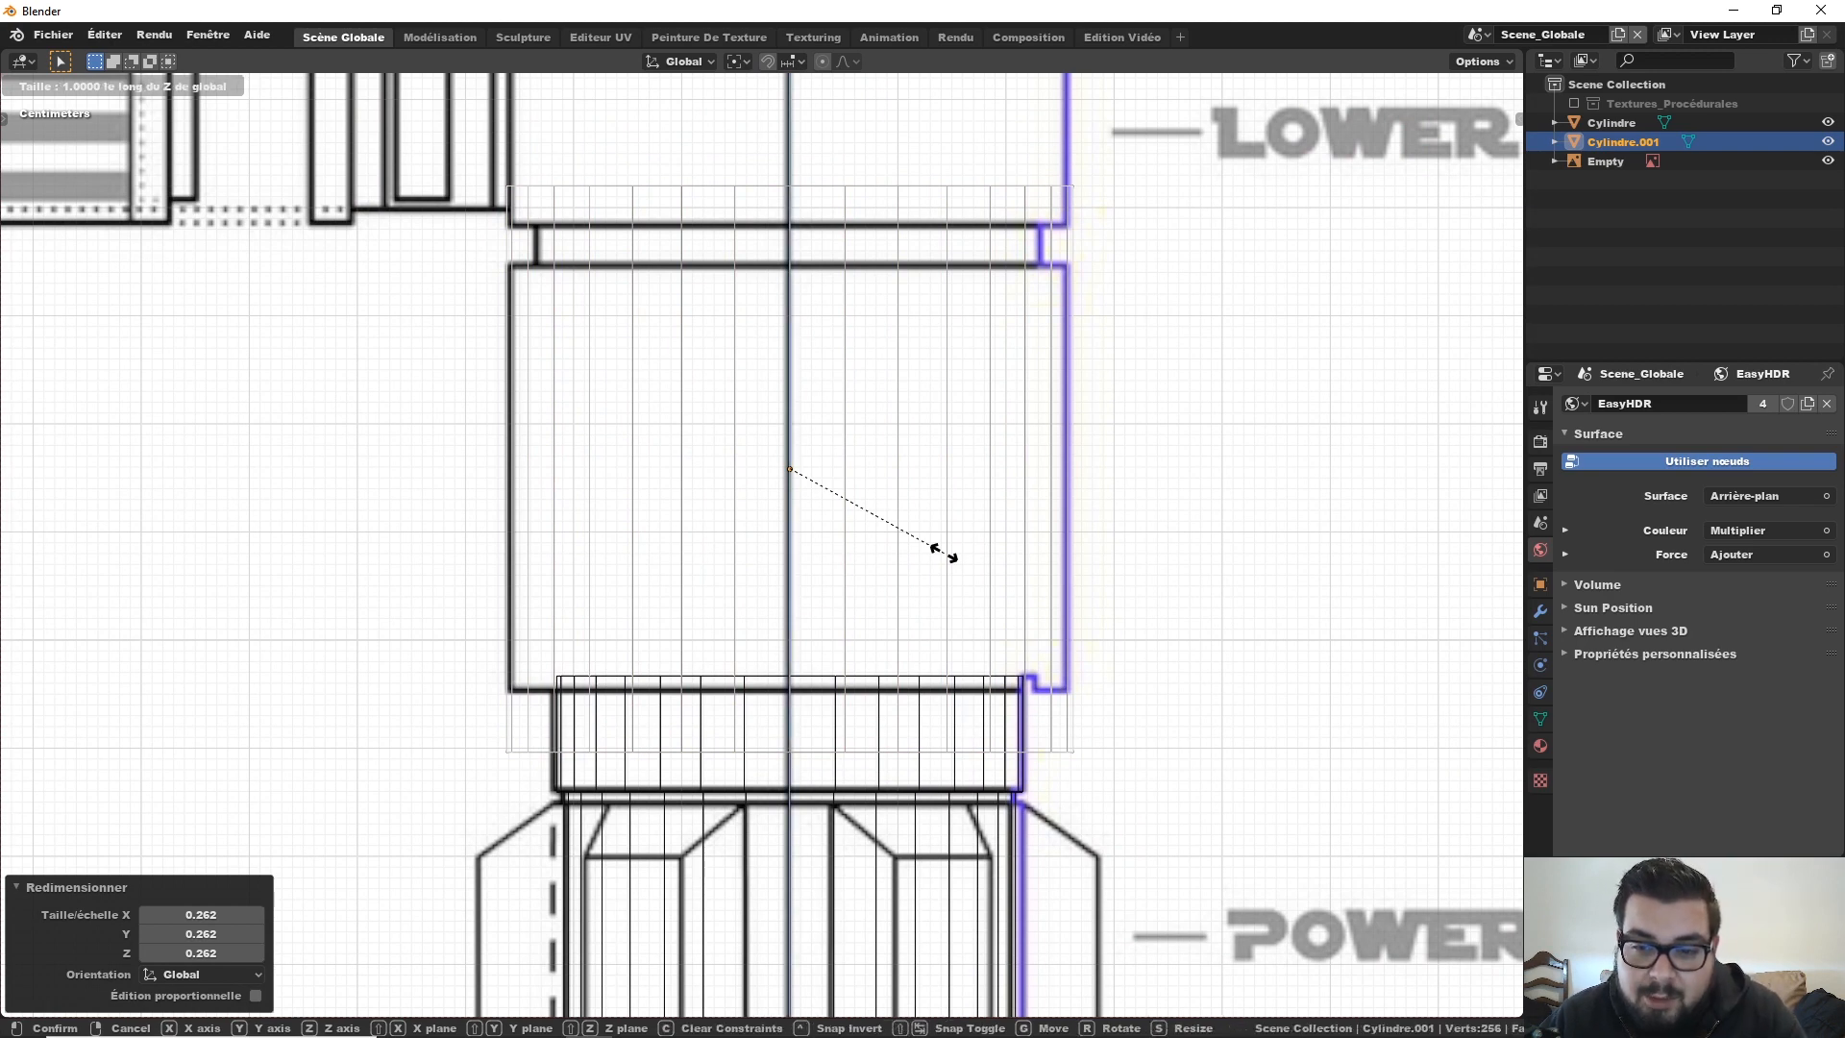
pyautogui.click(883, 526)
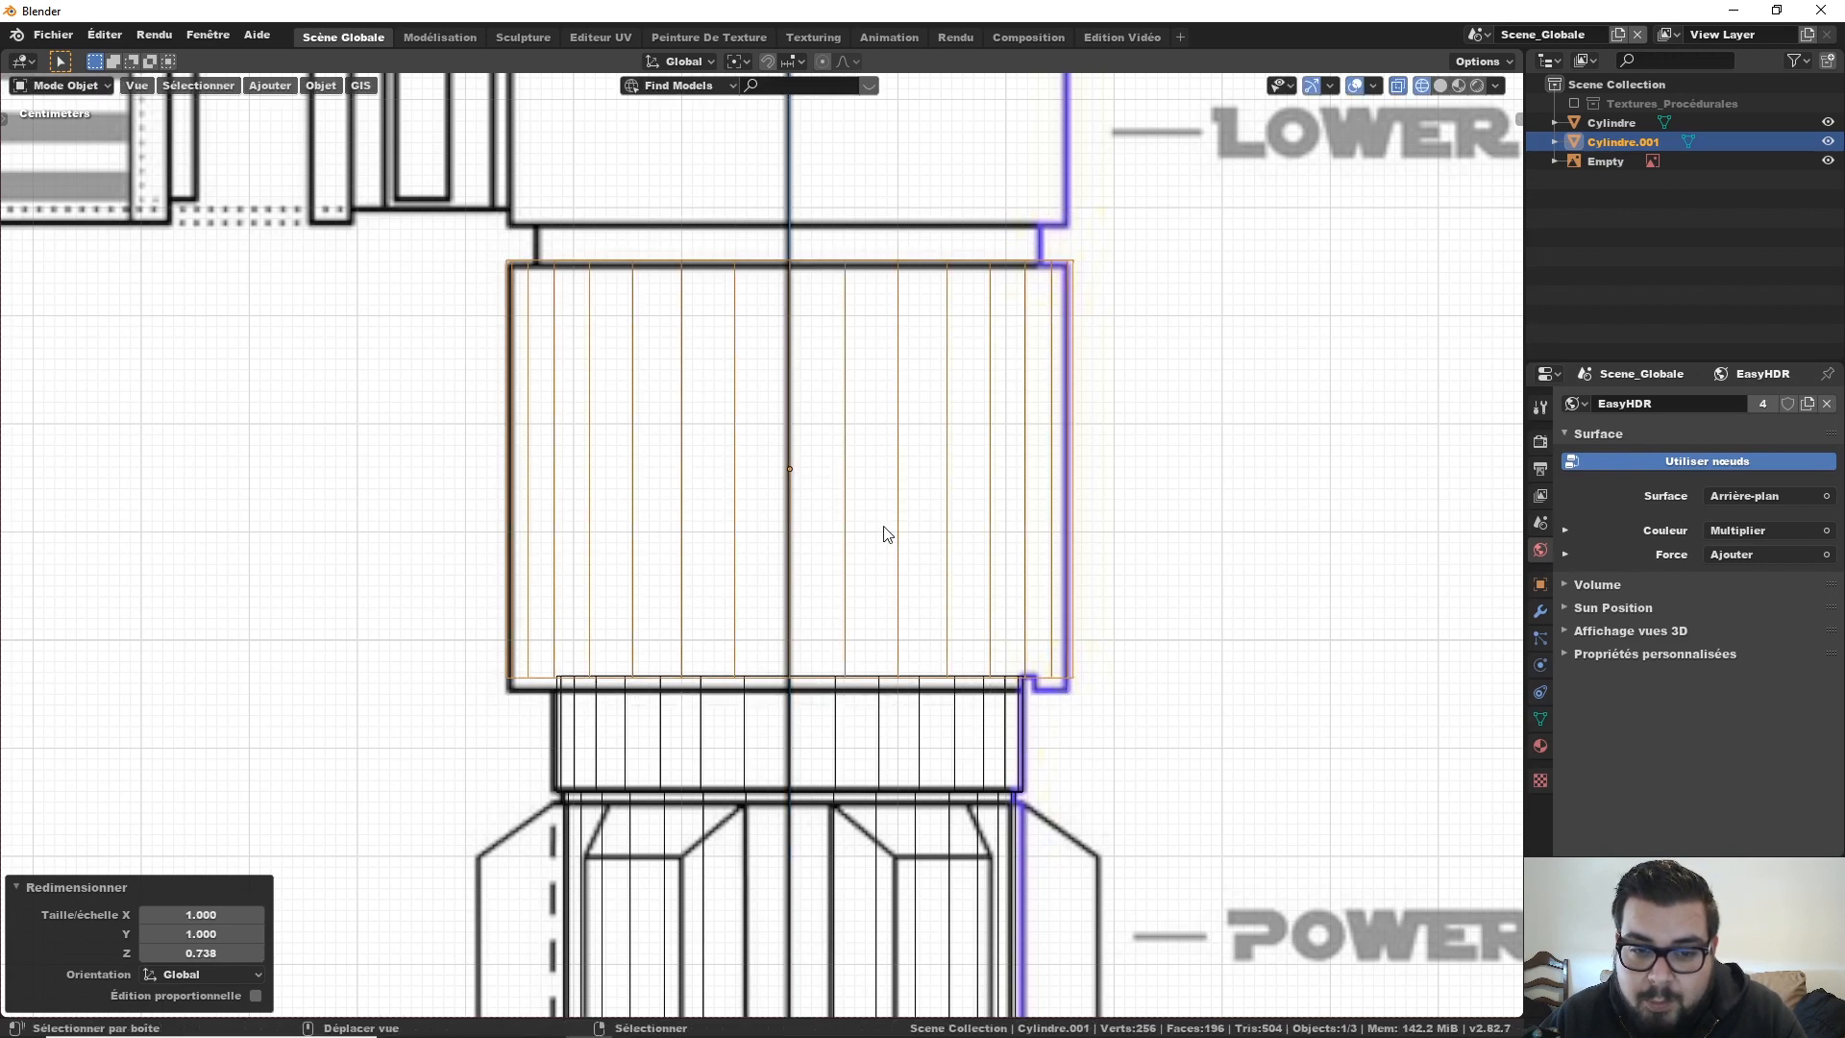
# Step: Move the second cylinder down about 0.007 m along Z and stretch it to about 1.023 along Z to meet the blueprint lines
pyautogui.press('g')
pyautogui.press('z')
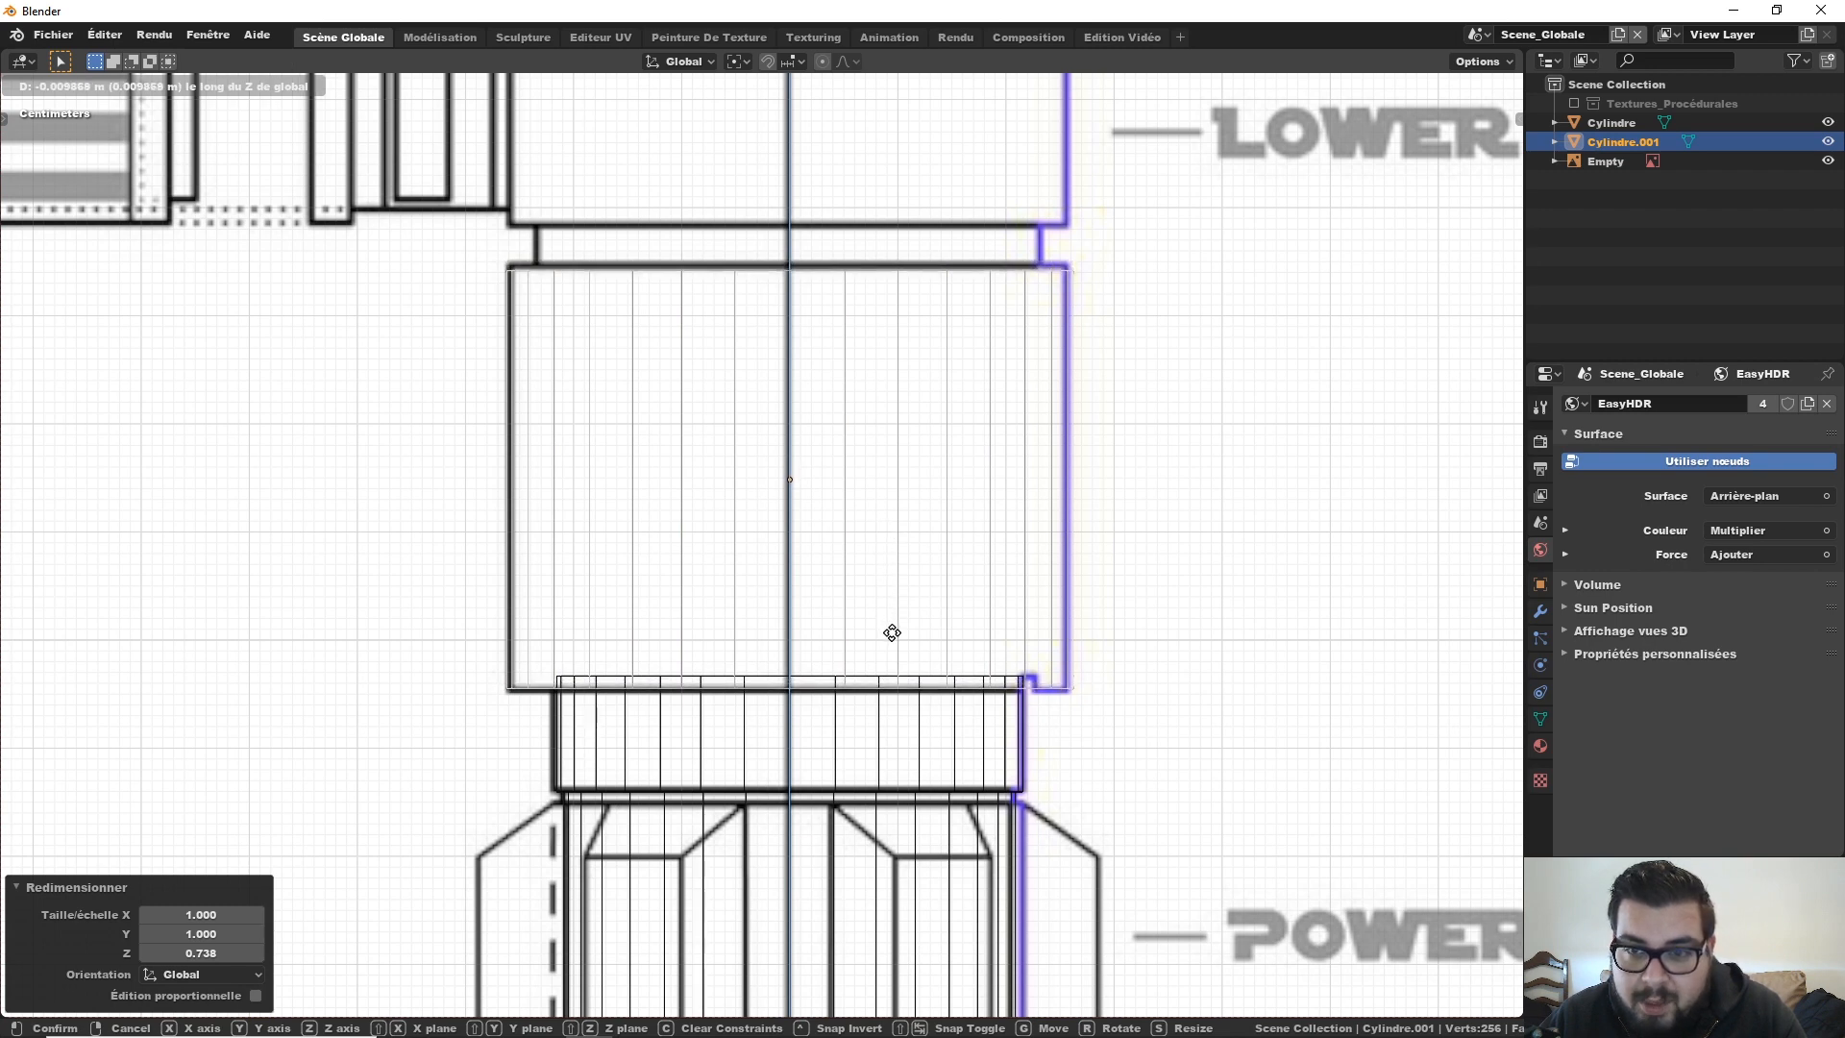
pyautogui.click(899, 605)
pyautogui.press('s')
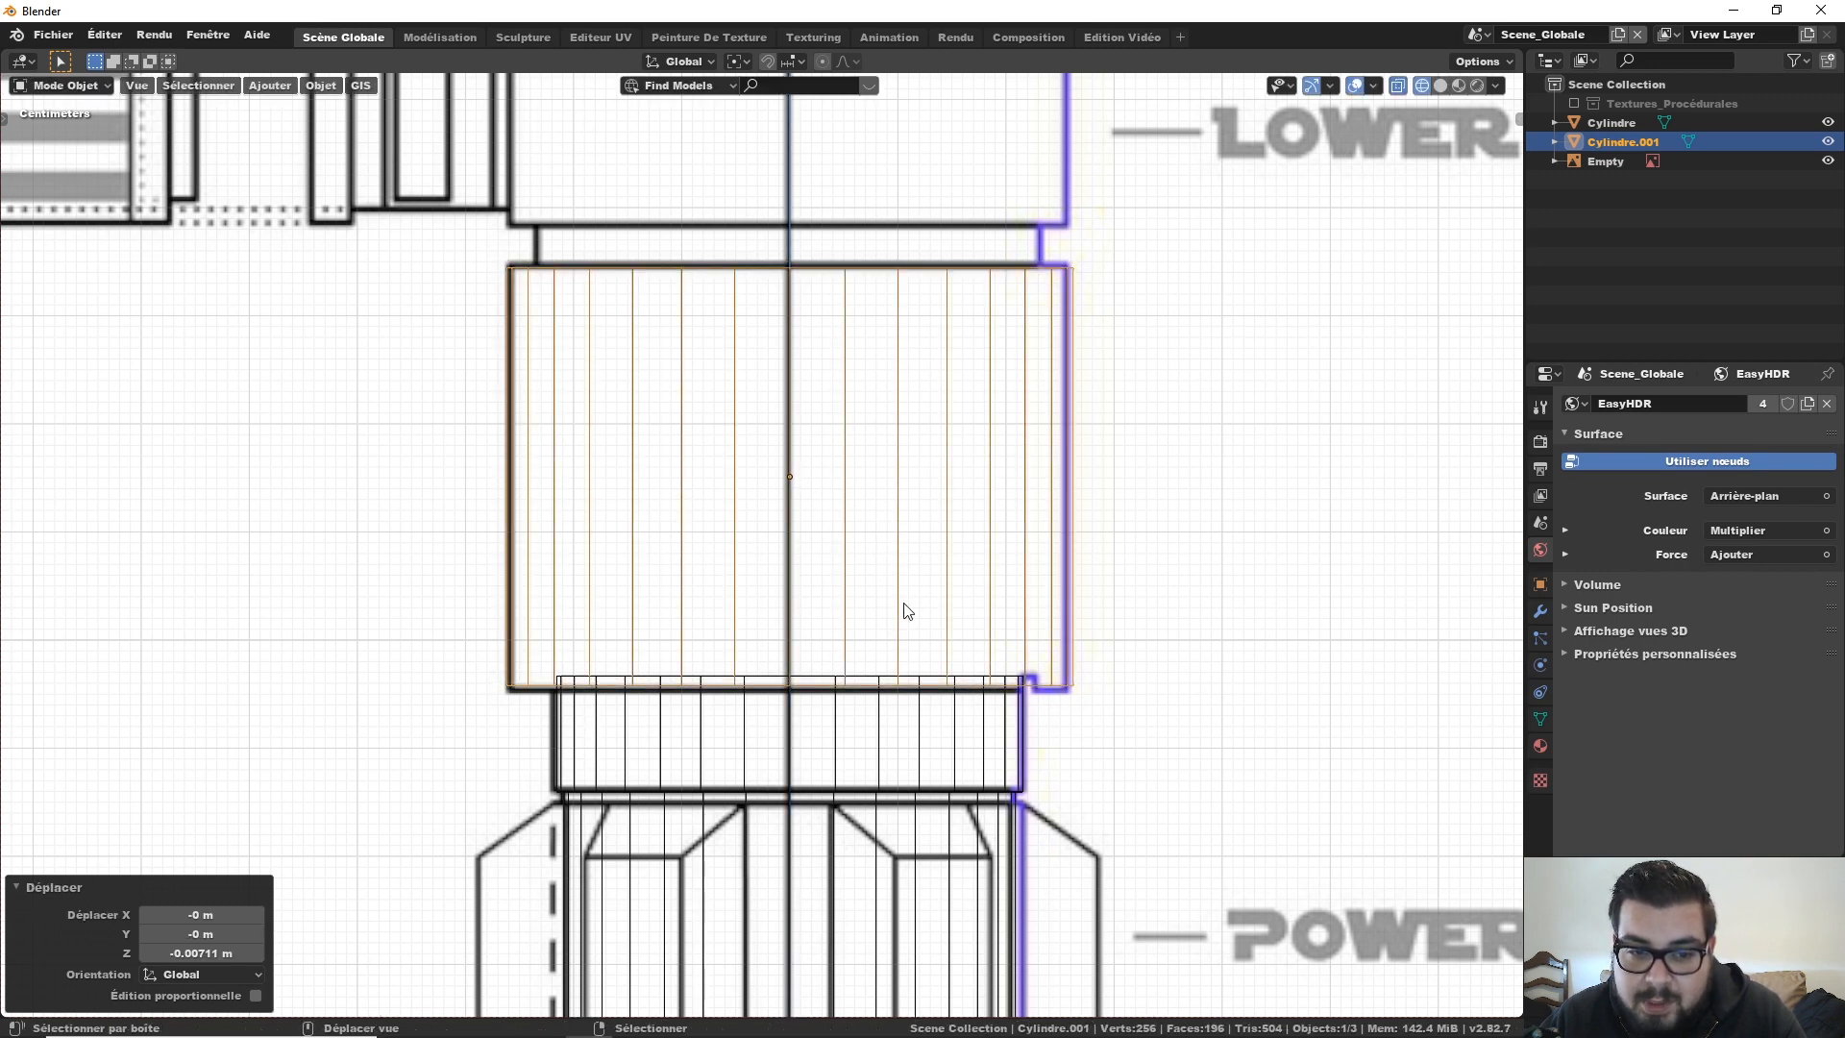
pyautogui.press('z')
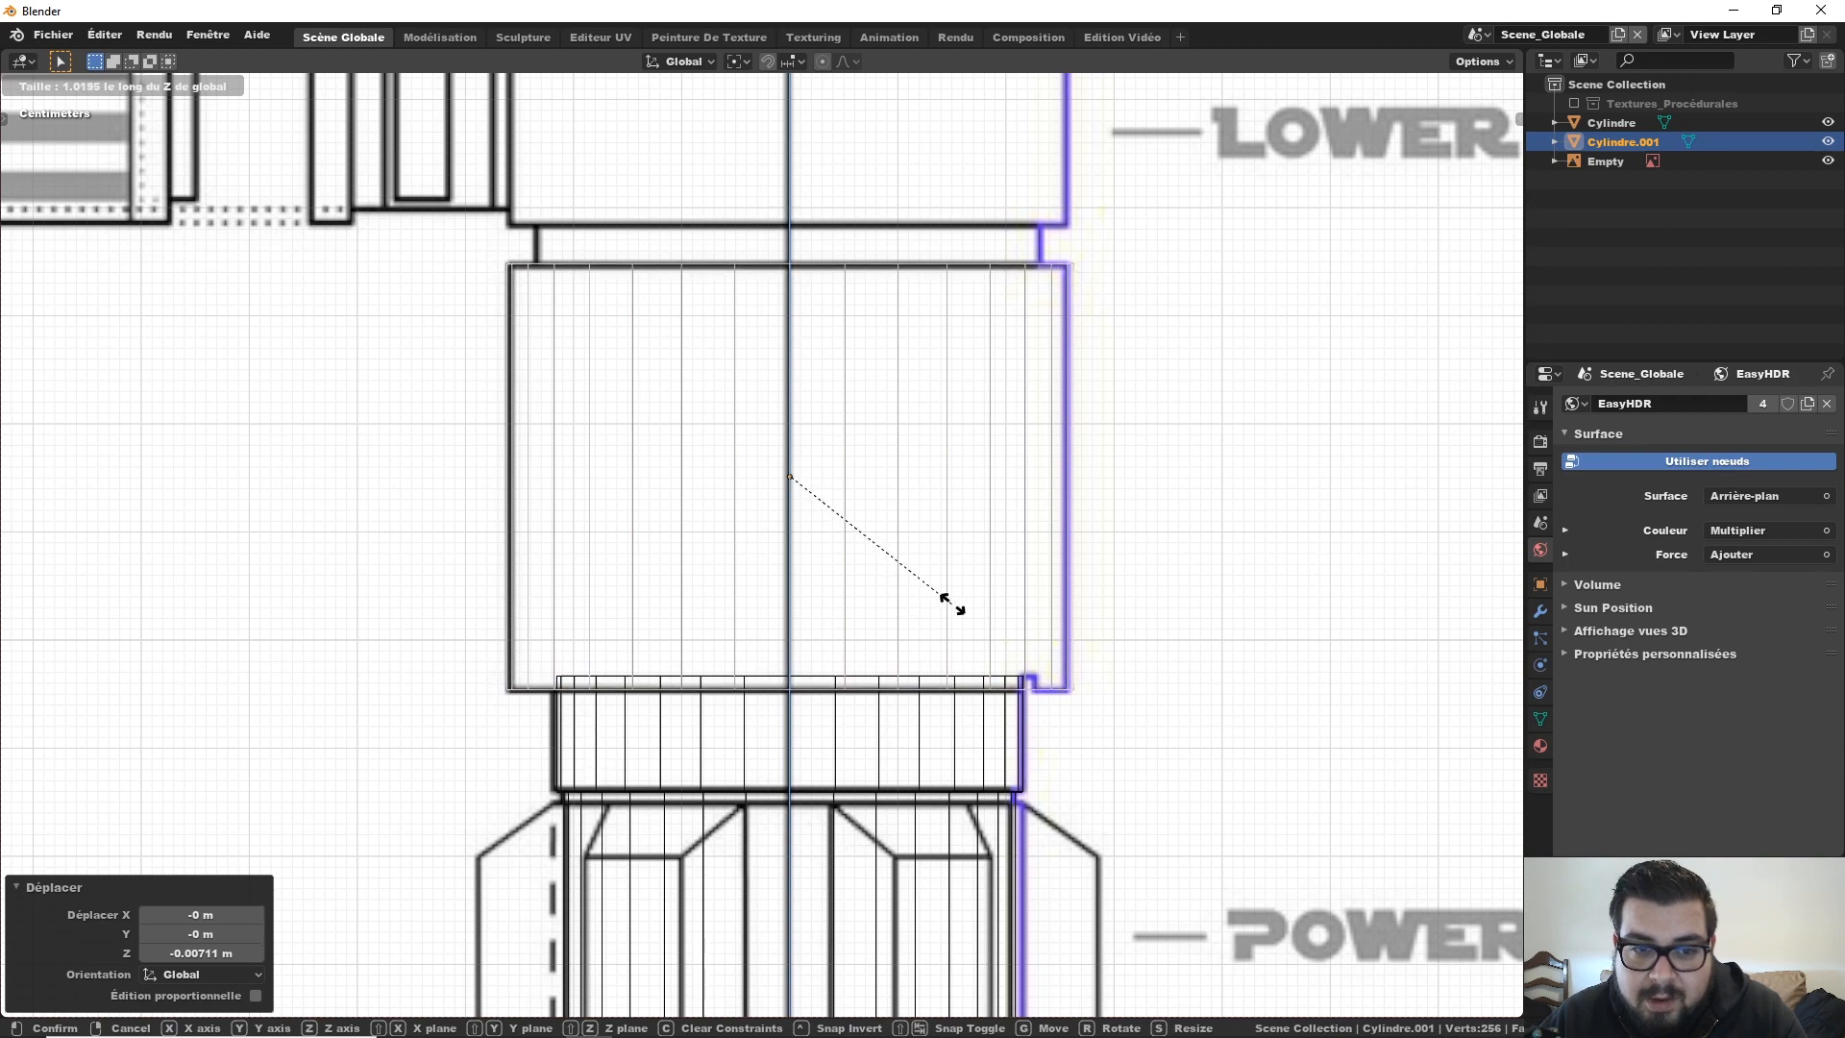
pyautogui.click(961, 605)
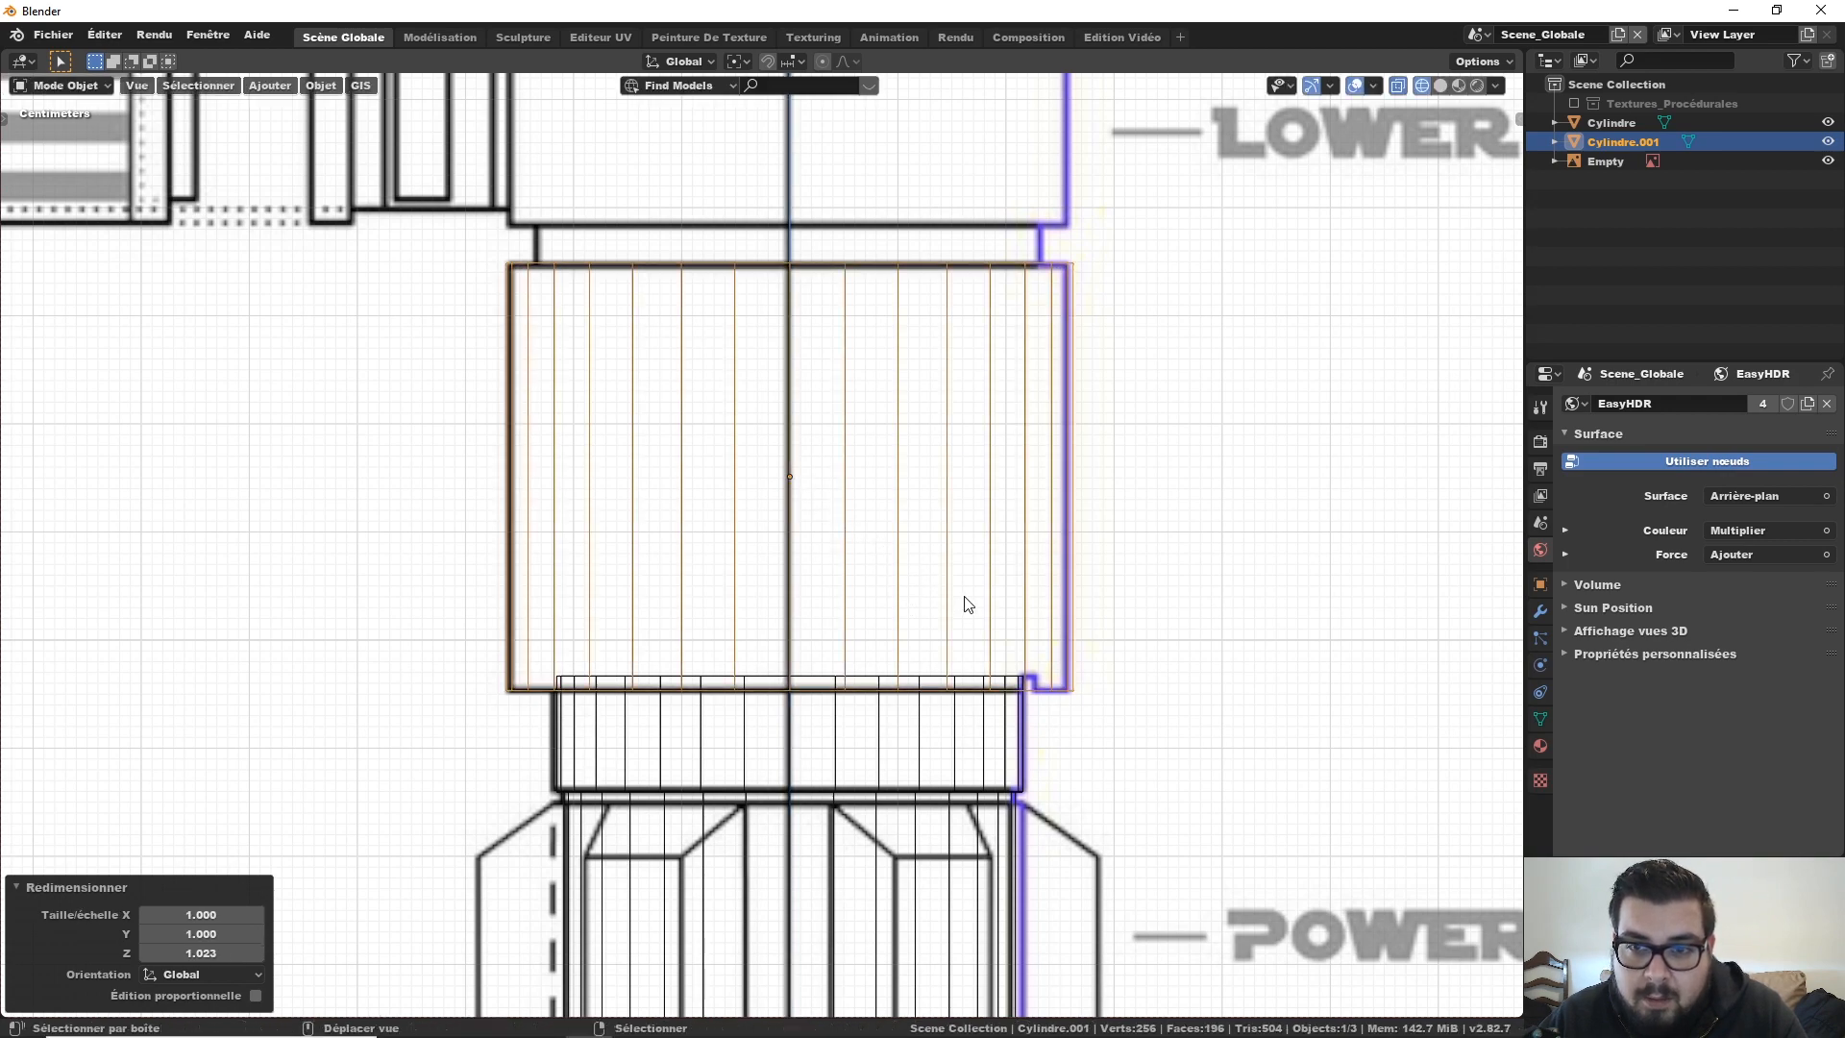
# Step: In edit mode, extrude the second cylinder's top edge loop in place and scale it inward to about 0.900 to match the narrow neck
pyautogui.scroll(-2, 976, 519)
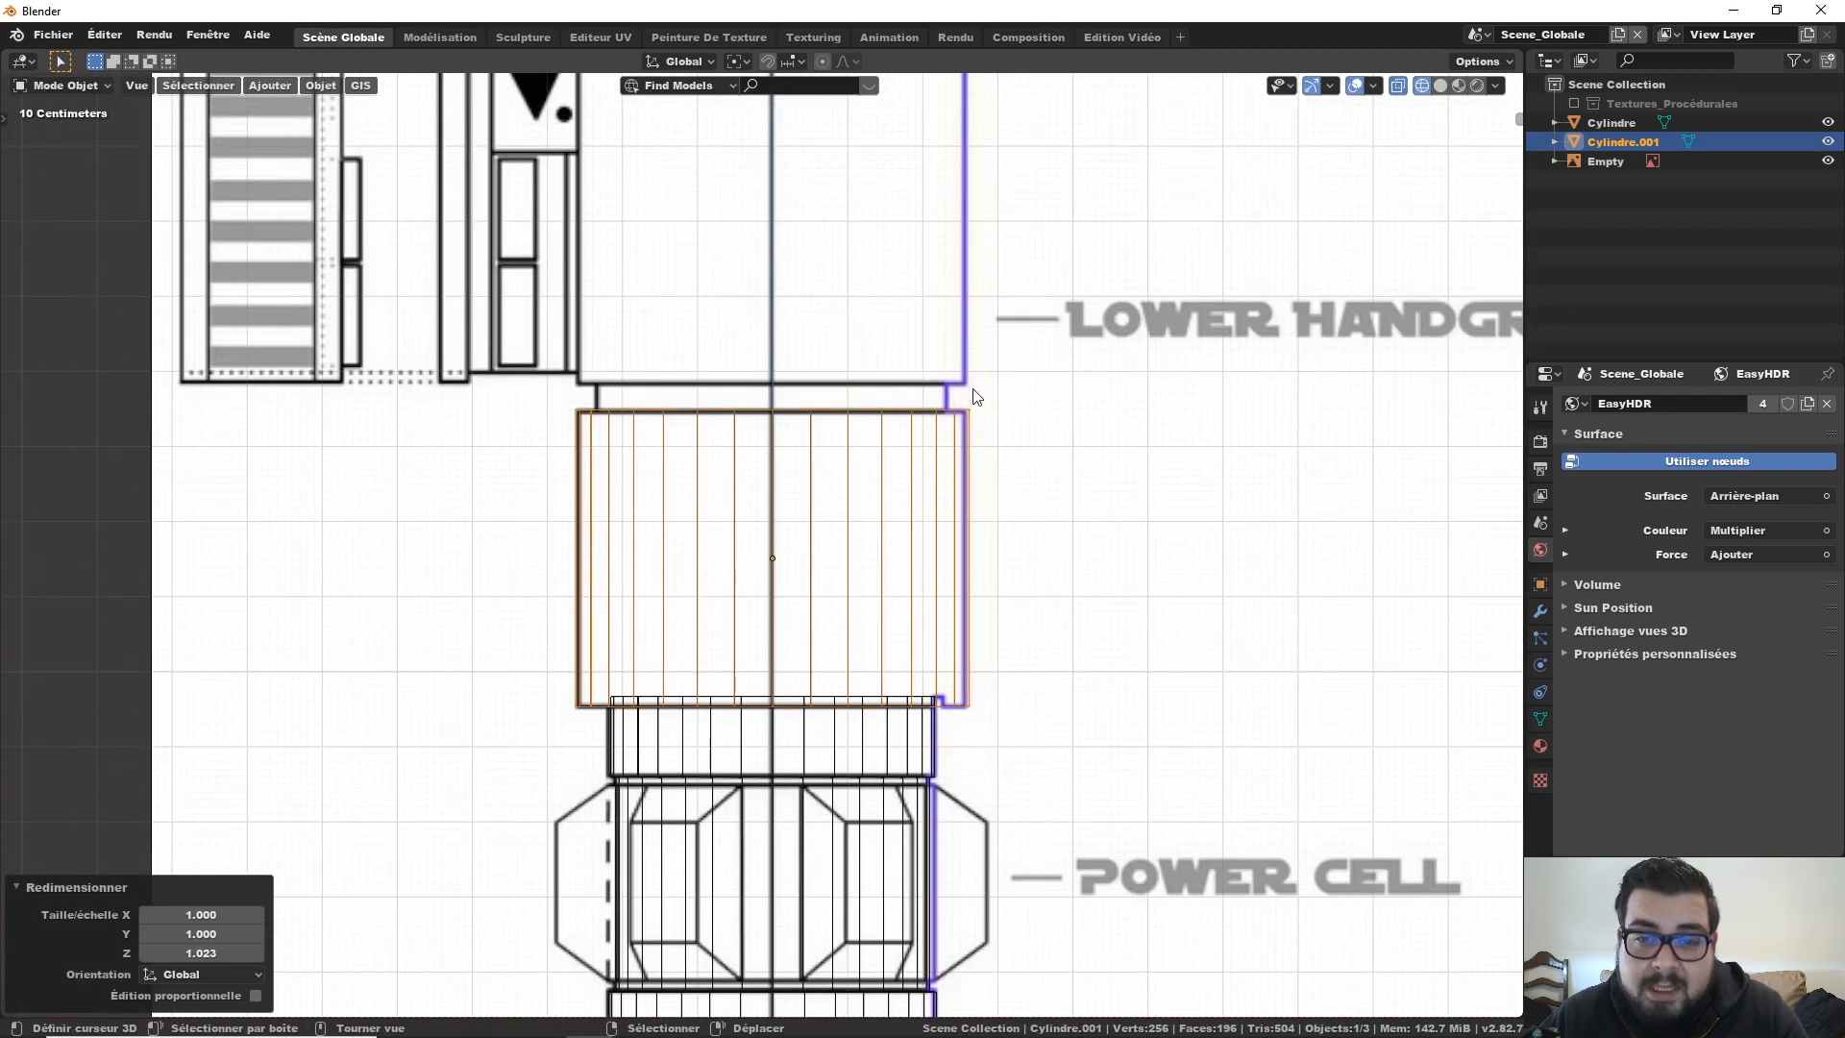
pyautogui.keyDown('shift'); pyautogui.scroll(8, 988, 444); pyautogui.keyUp('shift')
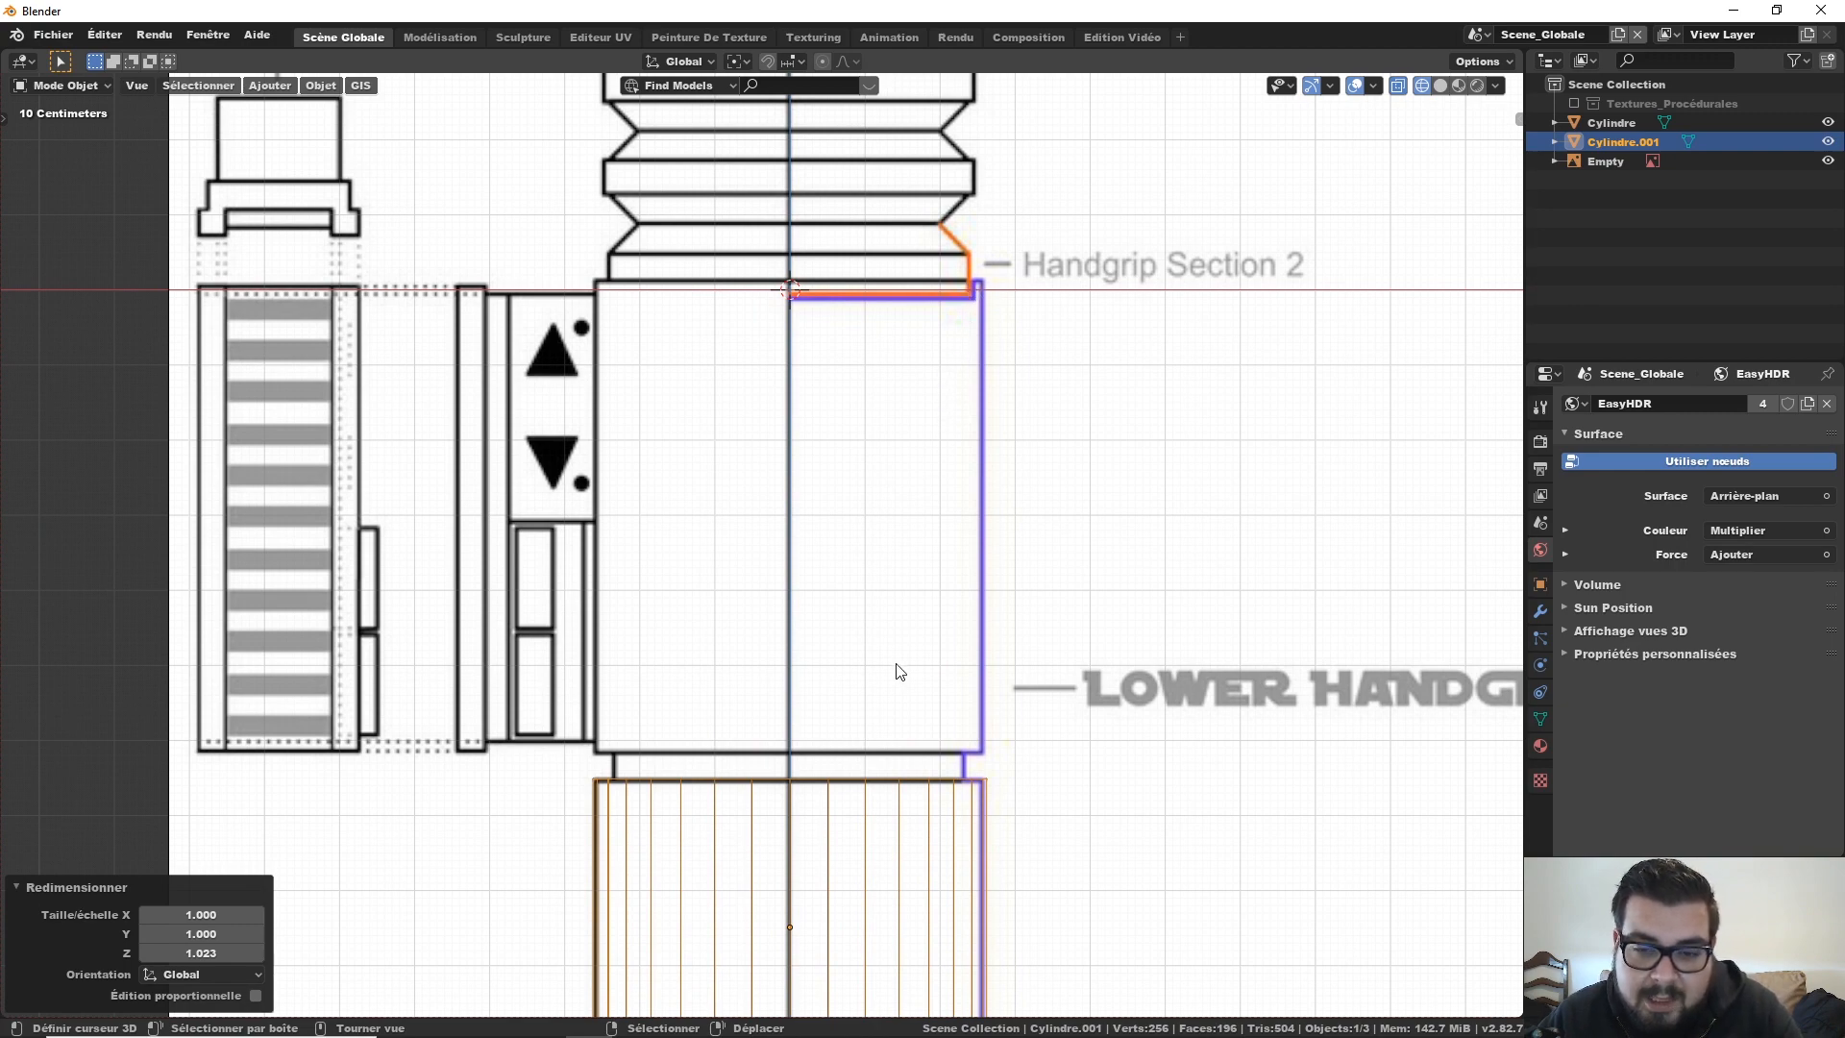
pyautogui.keyDown('shift'); pyautogui.scroll(-4, 923, 478); pyautogui.keyUp('shift')
pyautogui.scroll(3, 919, 478)
pyautogui.press('Tab')
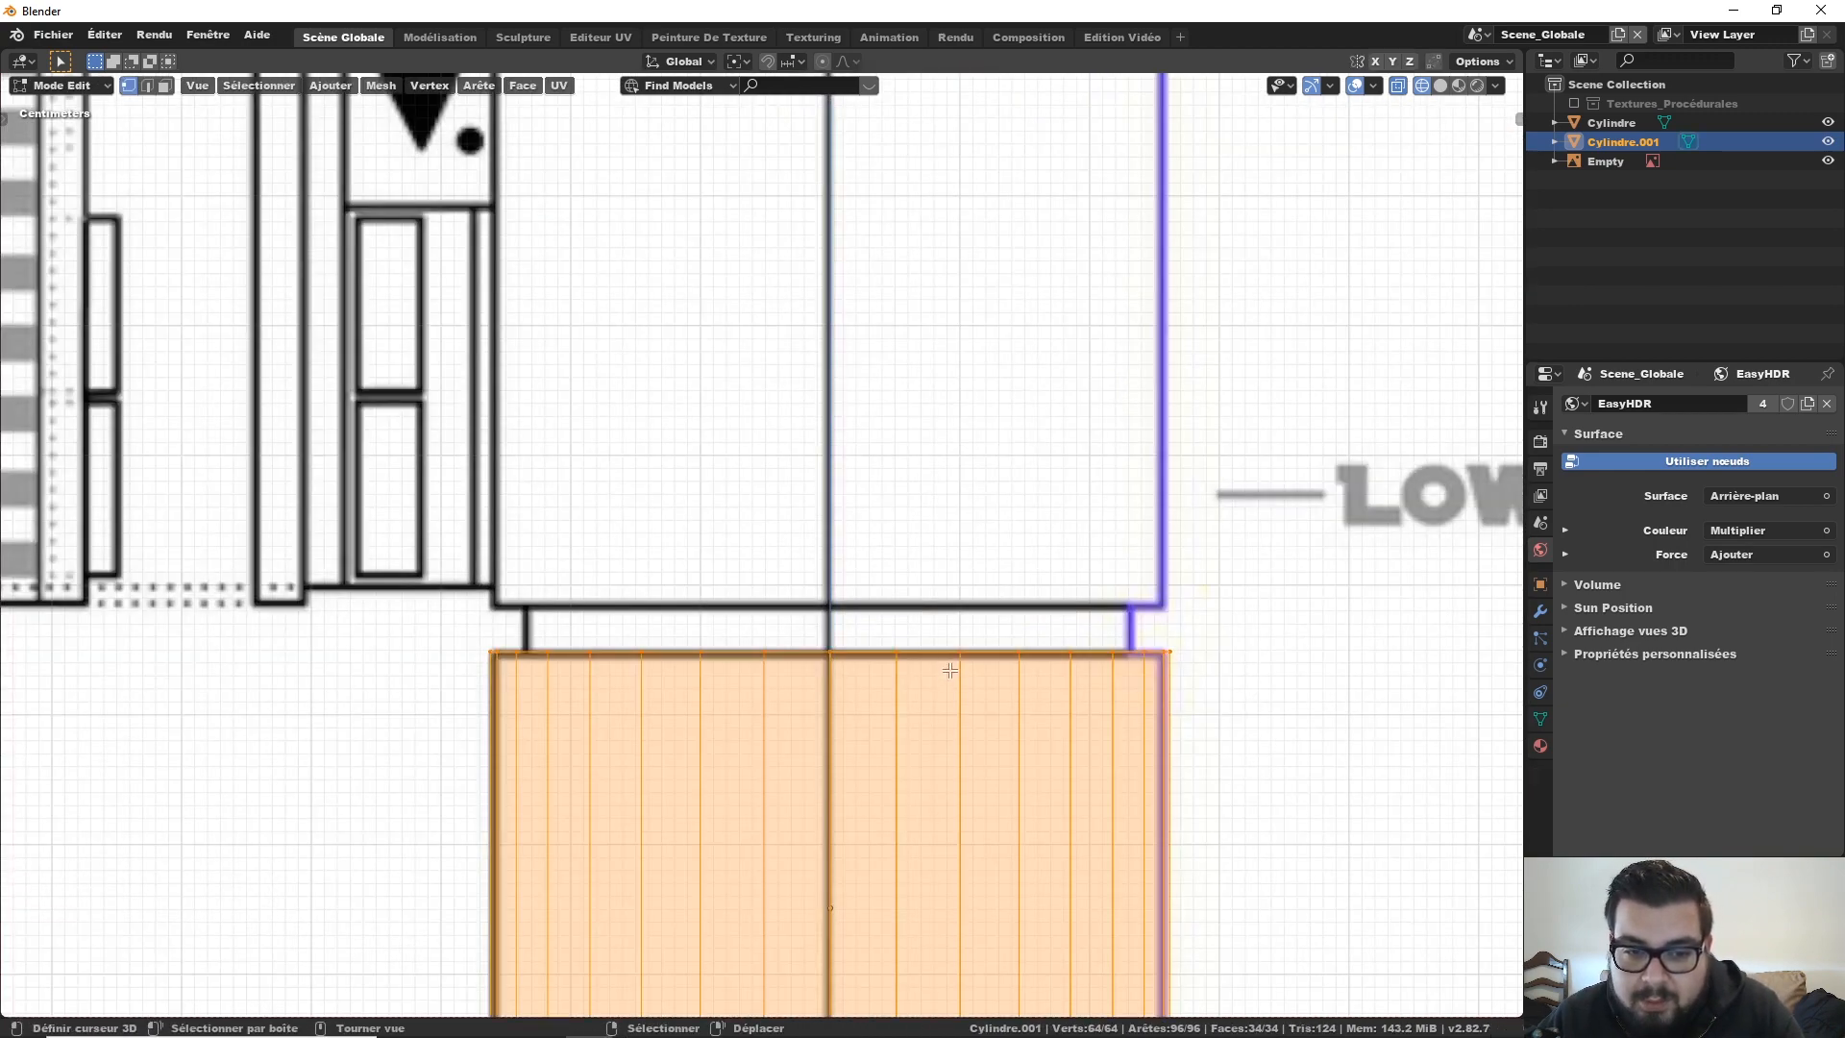
pyautogui.keyDown('shift'); pyautogui.scroll(-1, 951, 672); pyautogui.keyUp('shift')
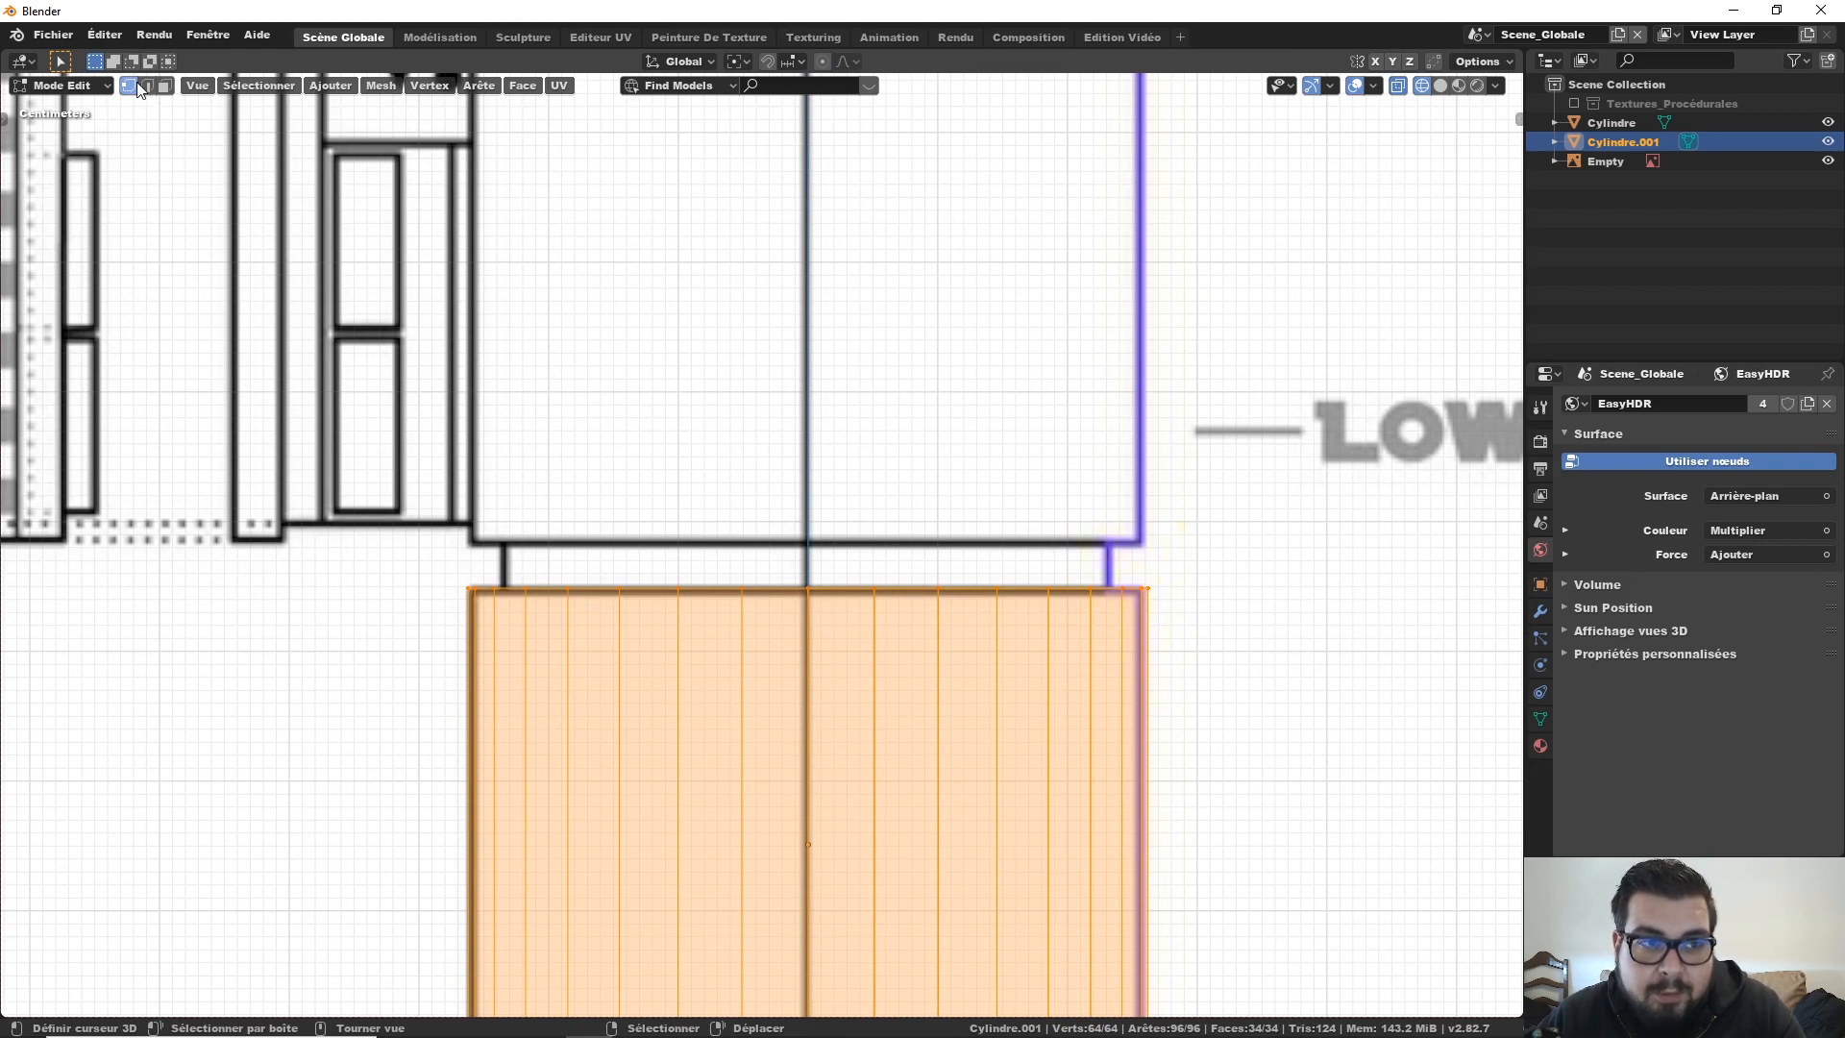
pyautogui.click(853, 580)
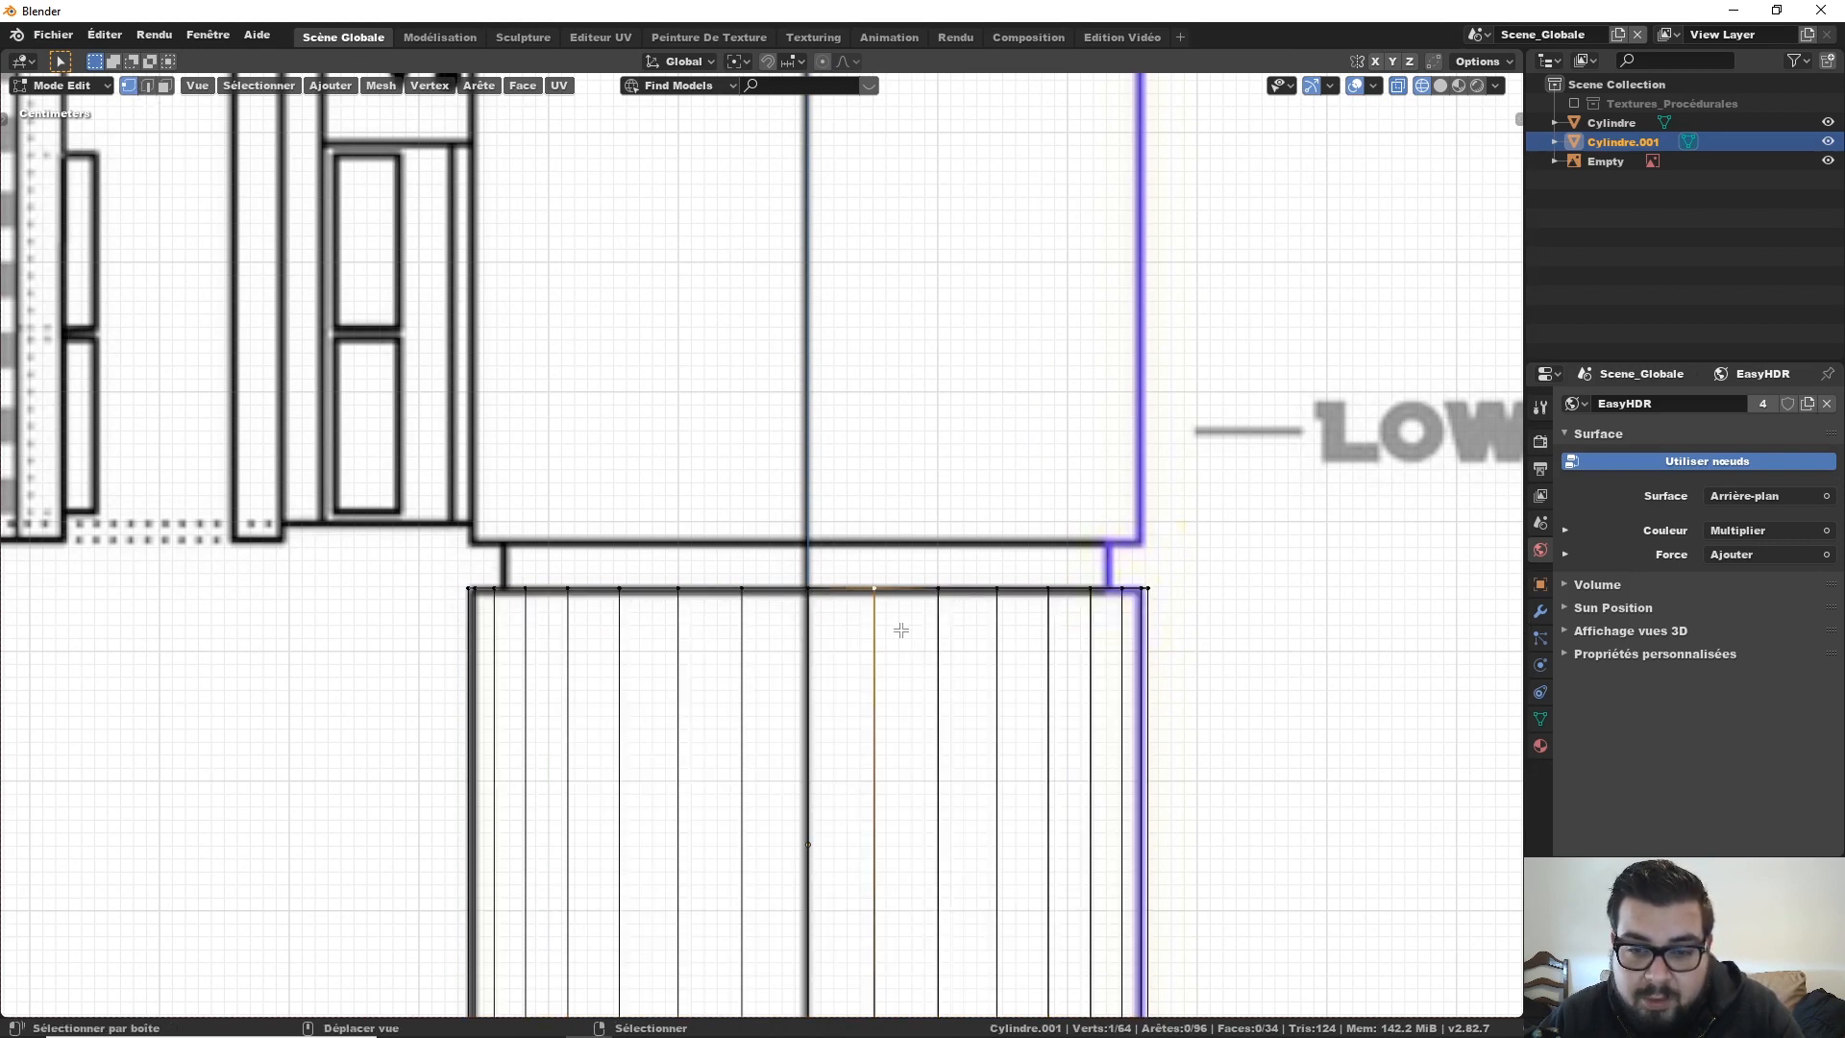
pyautogui.keyDown('alt'); pyautogui.click(905, 585); pyautogui.keyUp('alt')
pyautogui.moveTo(905, 586); pyautogui.dragTo(671, 379, button='middle')
pyautogui.press('KP_1')
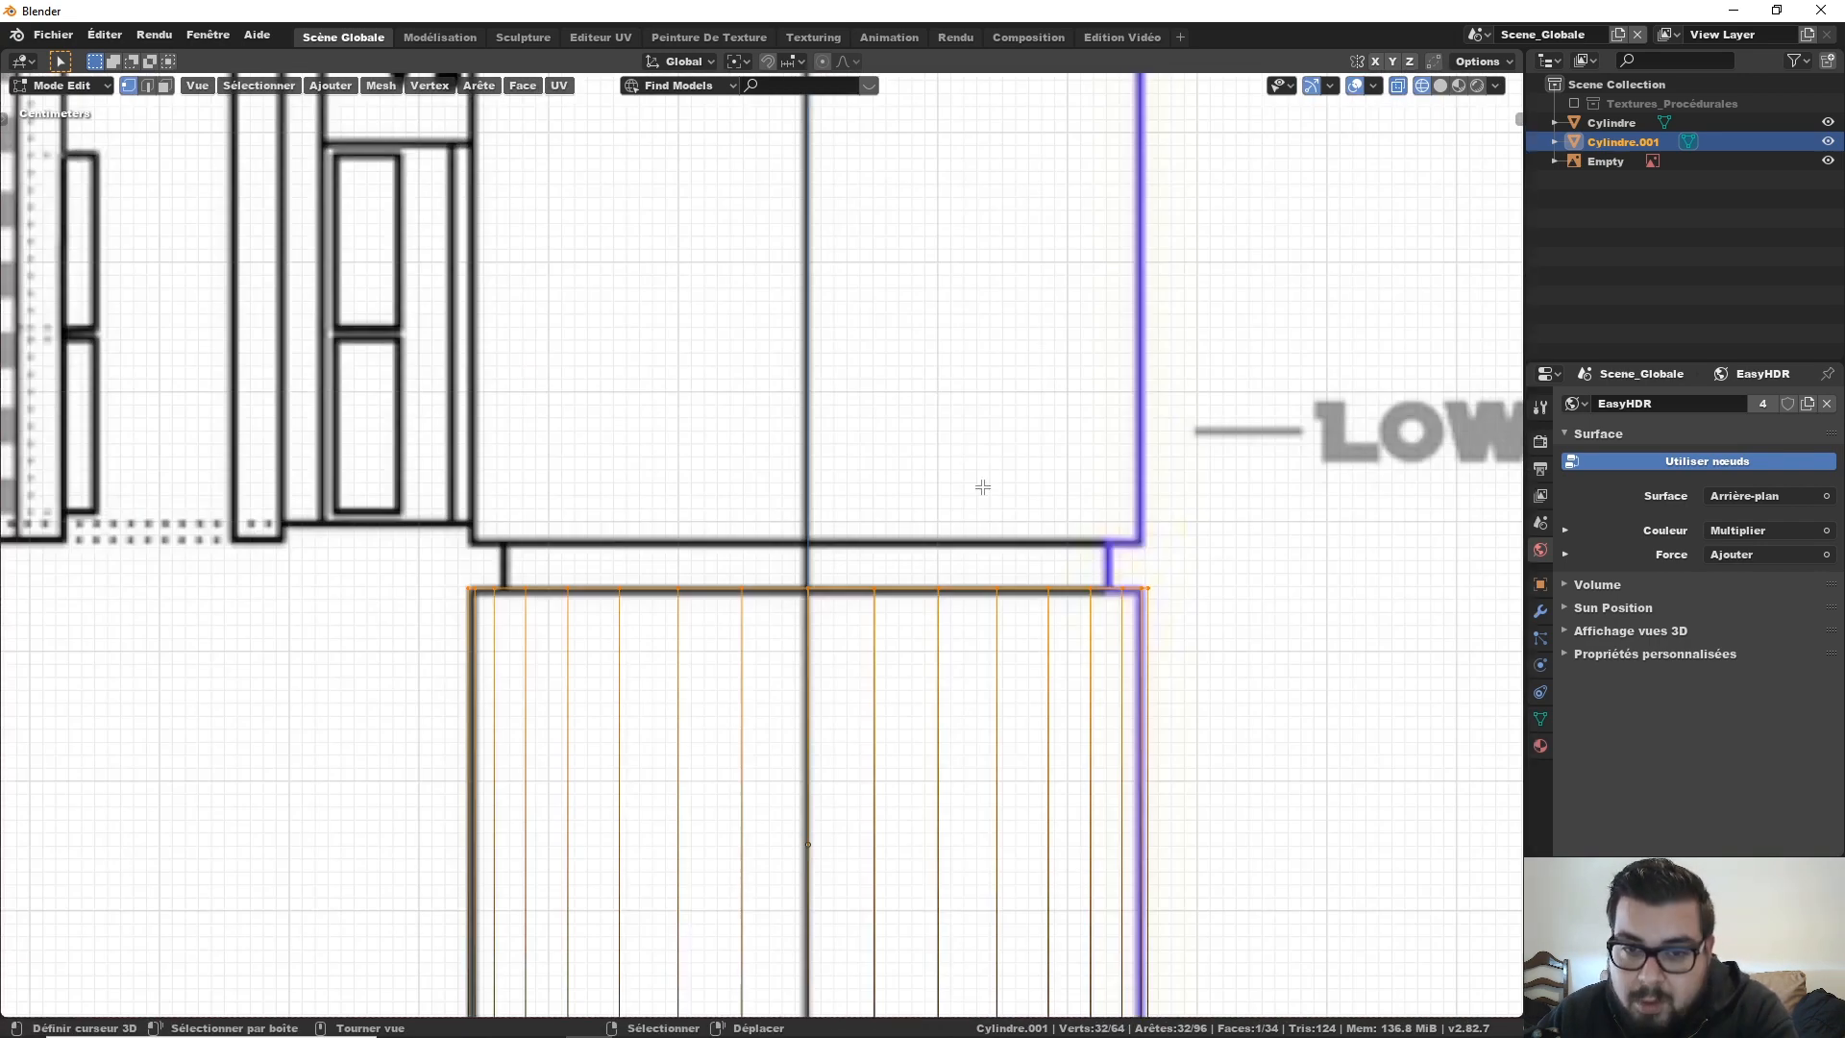
pyautogui.keyDown('shift'); pyautogui.moveTo(968, 574); pyautogui.dragTo(917, 469, button='middle'); pyautogui.keyUp('shift')
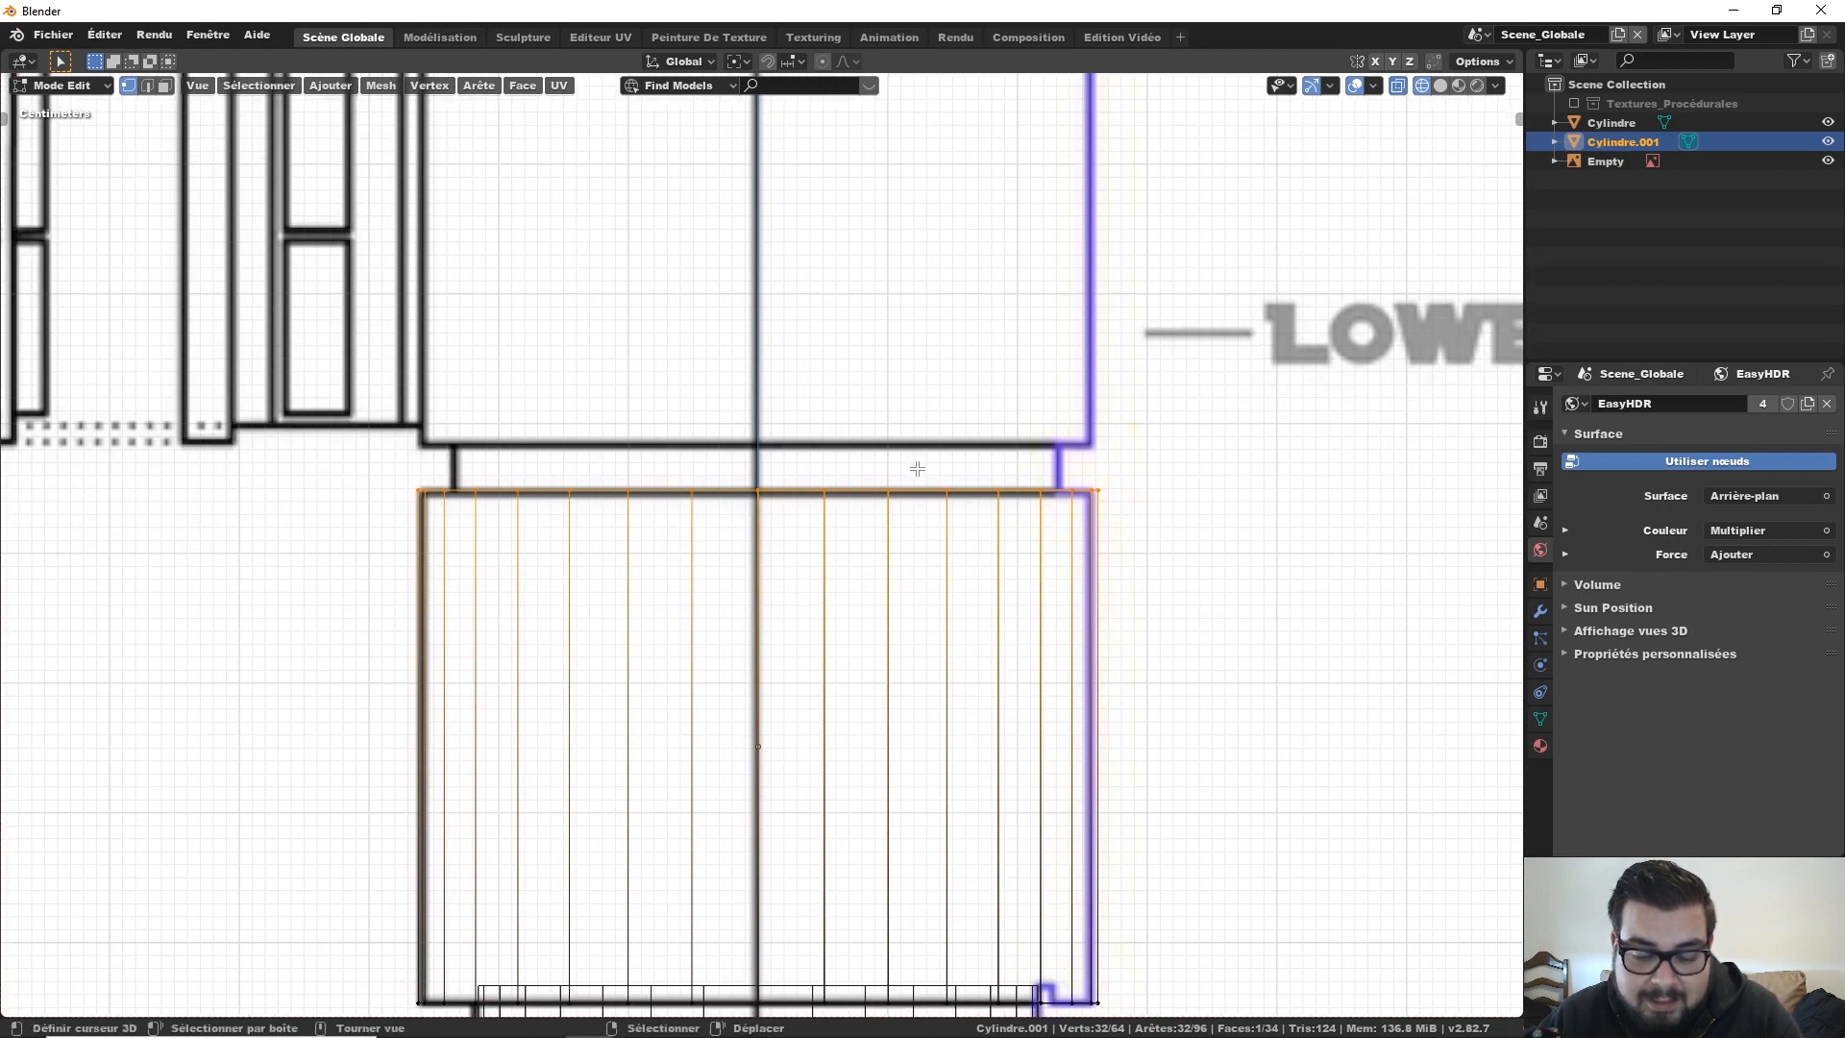
pyautogui.press('e')
pyautogui.press('s')
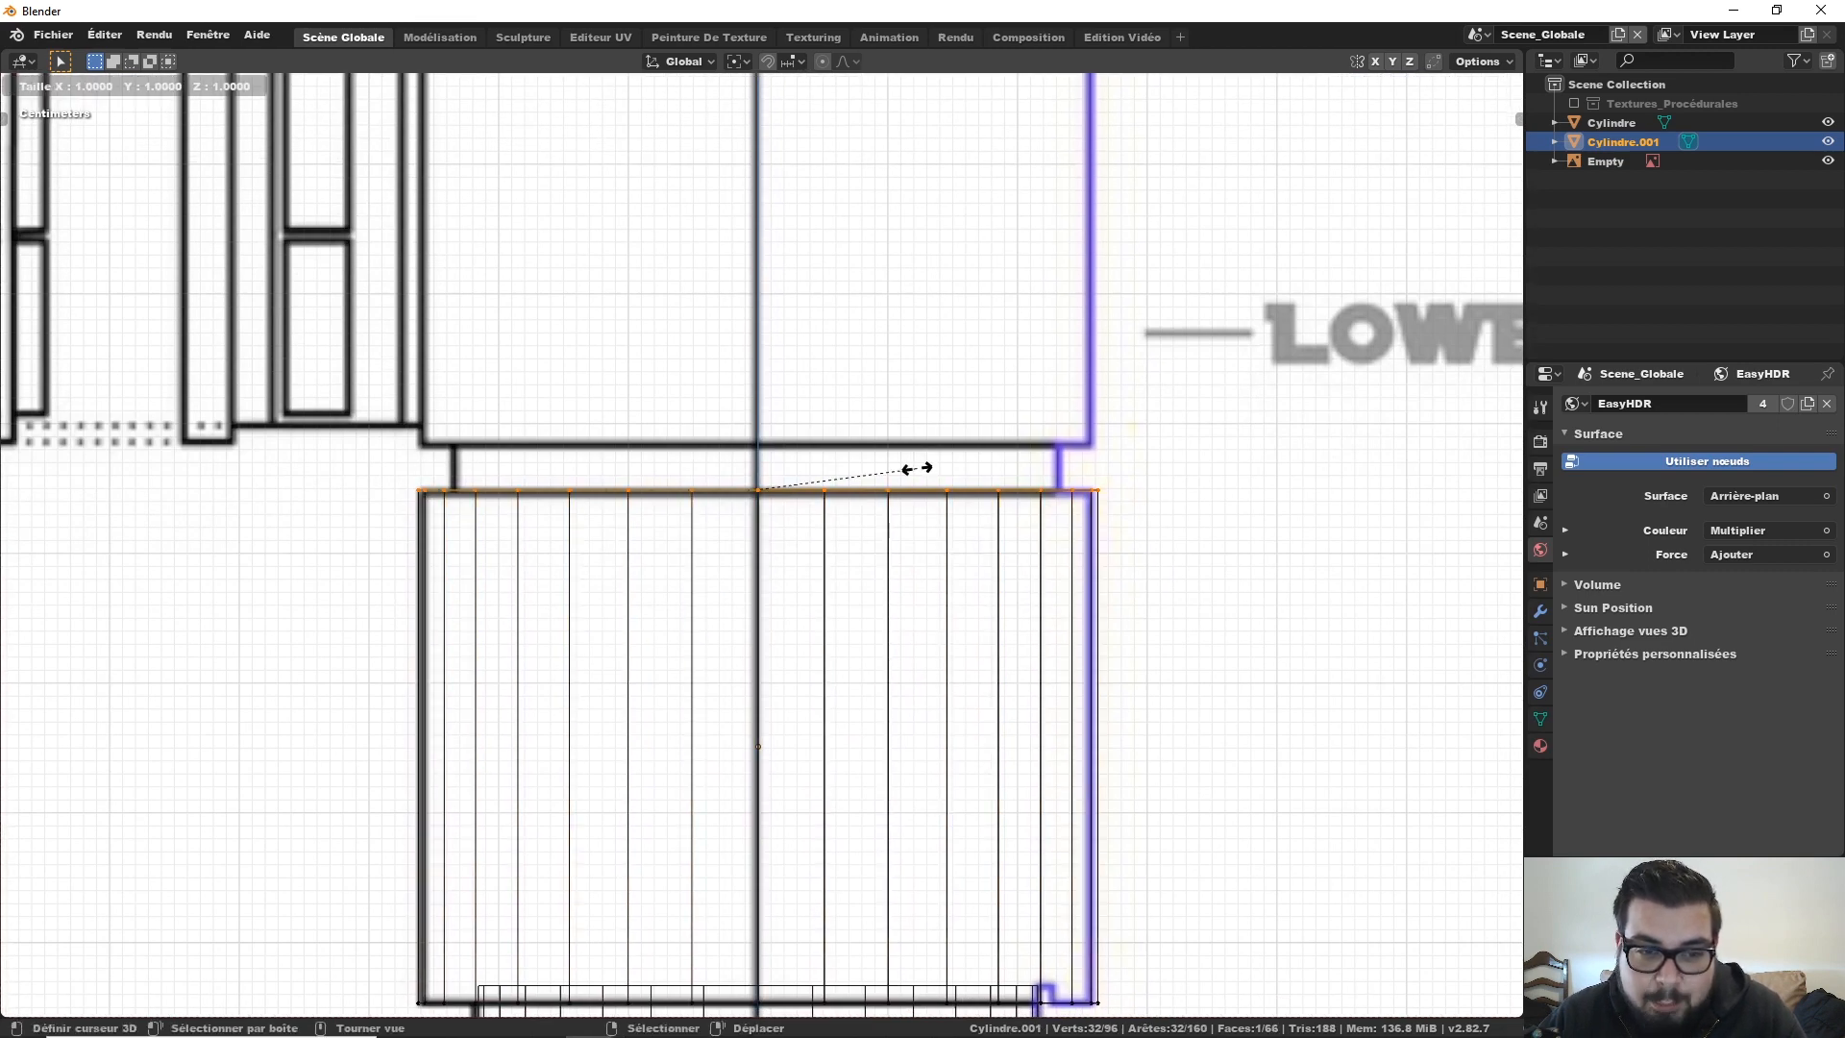
pyautogui.press('shift')
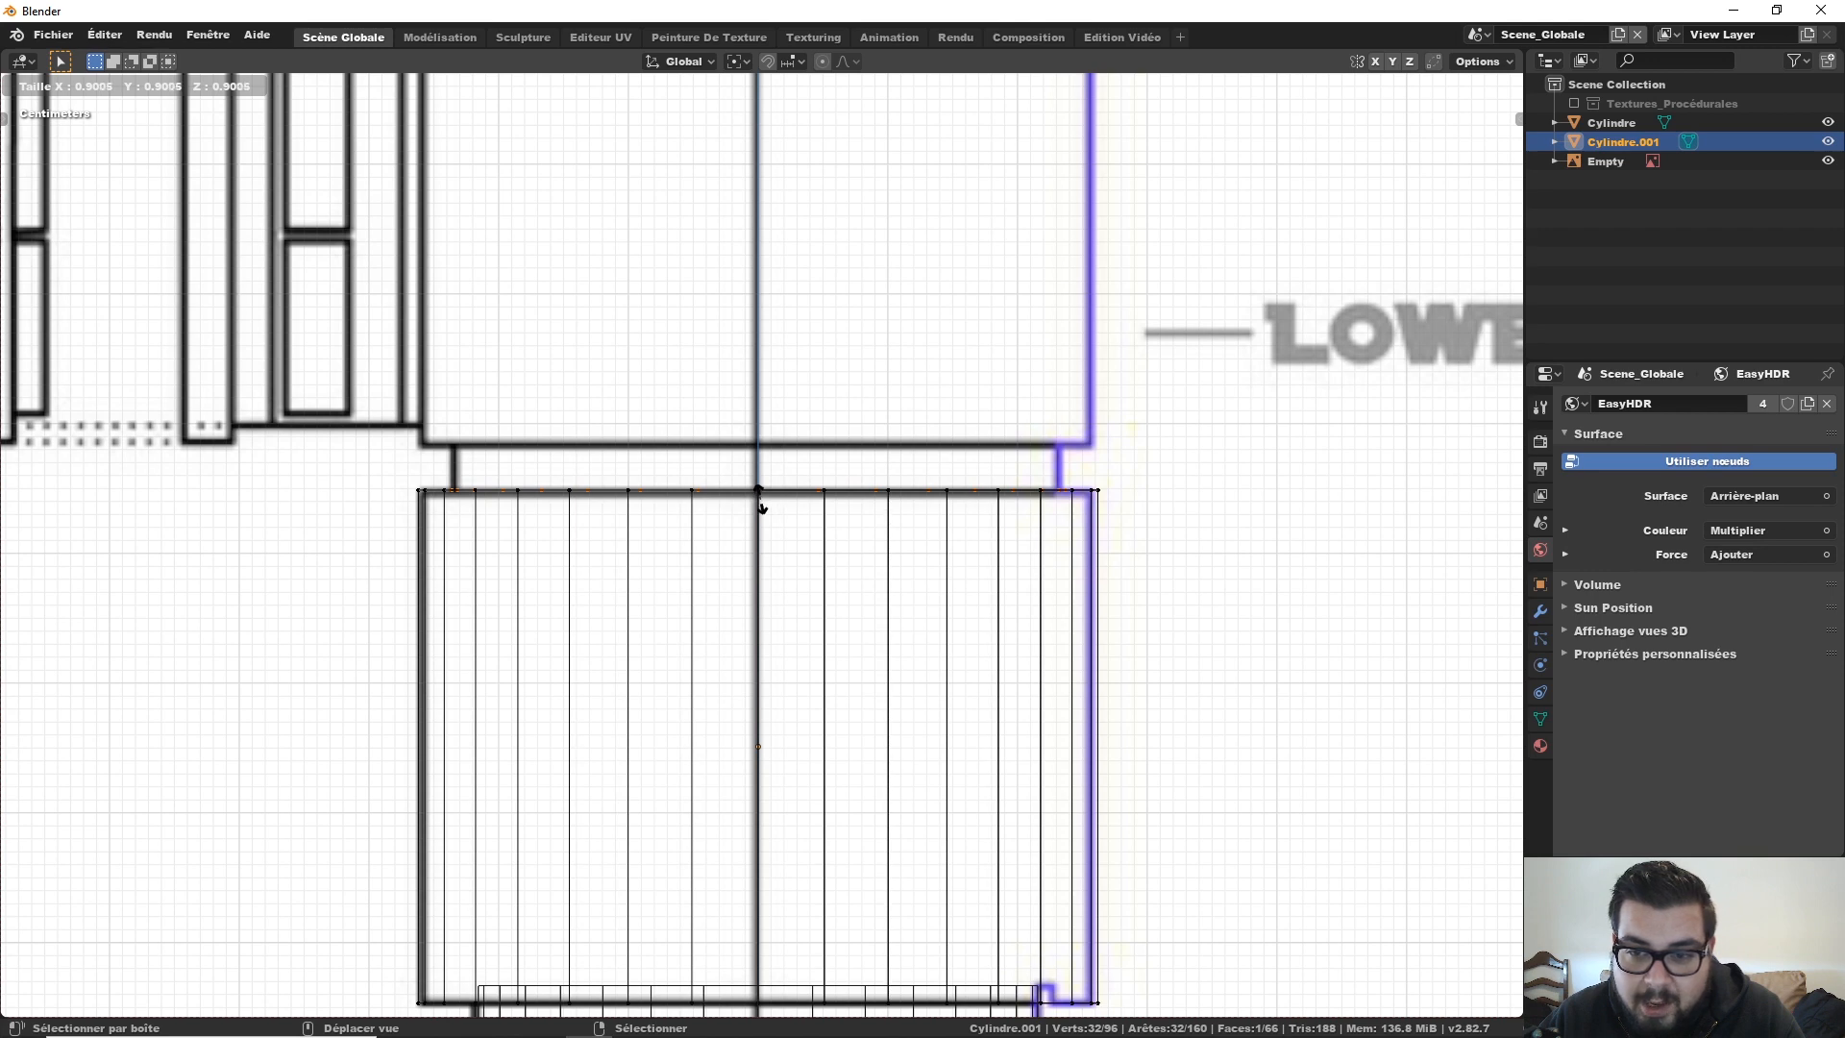
pyautogui.click(762, 508)
# Step: Extrude the narrowed loop about 0.034 m up along Z, and extrude it again in place scaled outward to about 1.095
pyautogui.press('e')
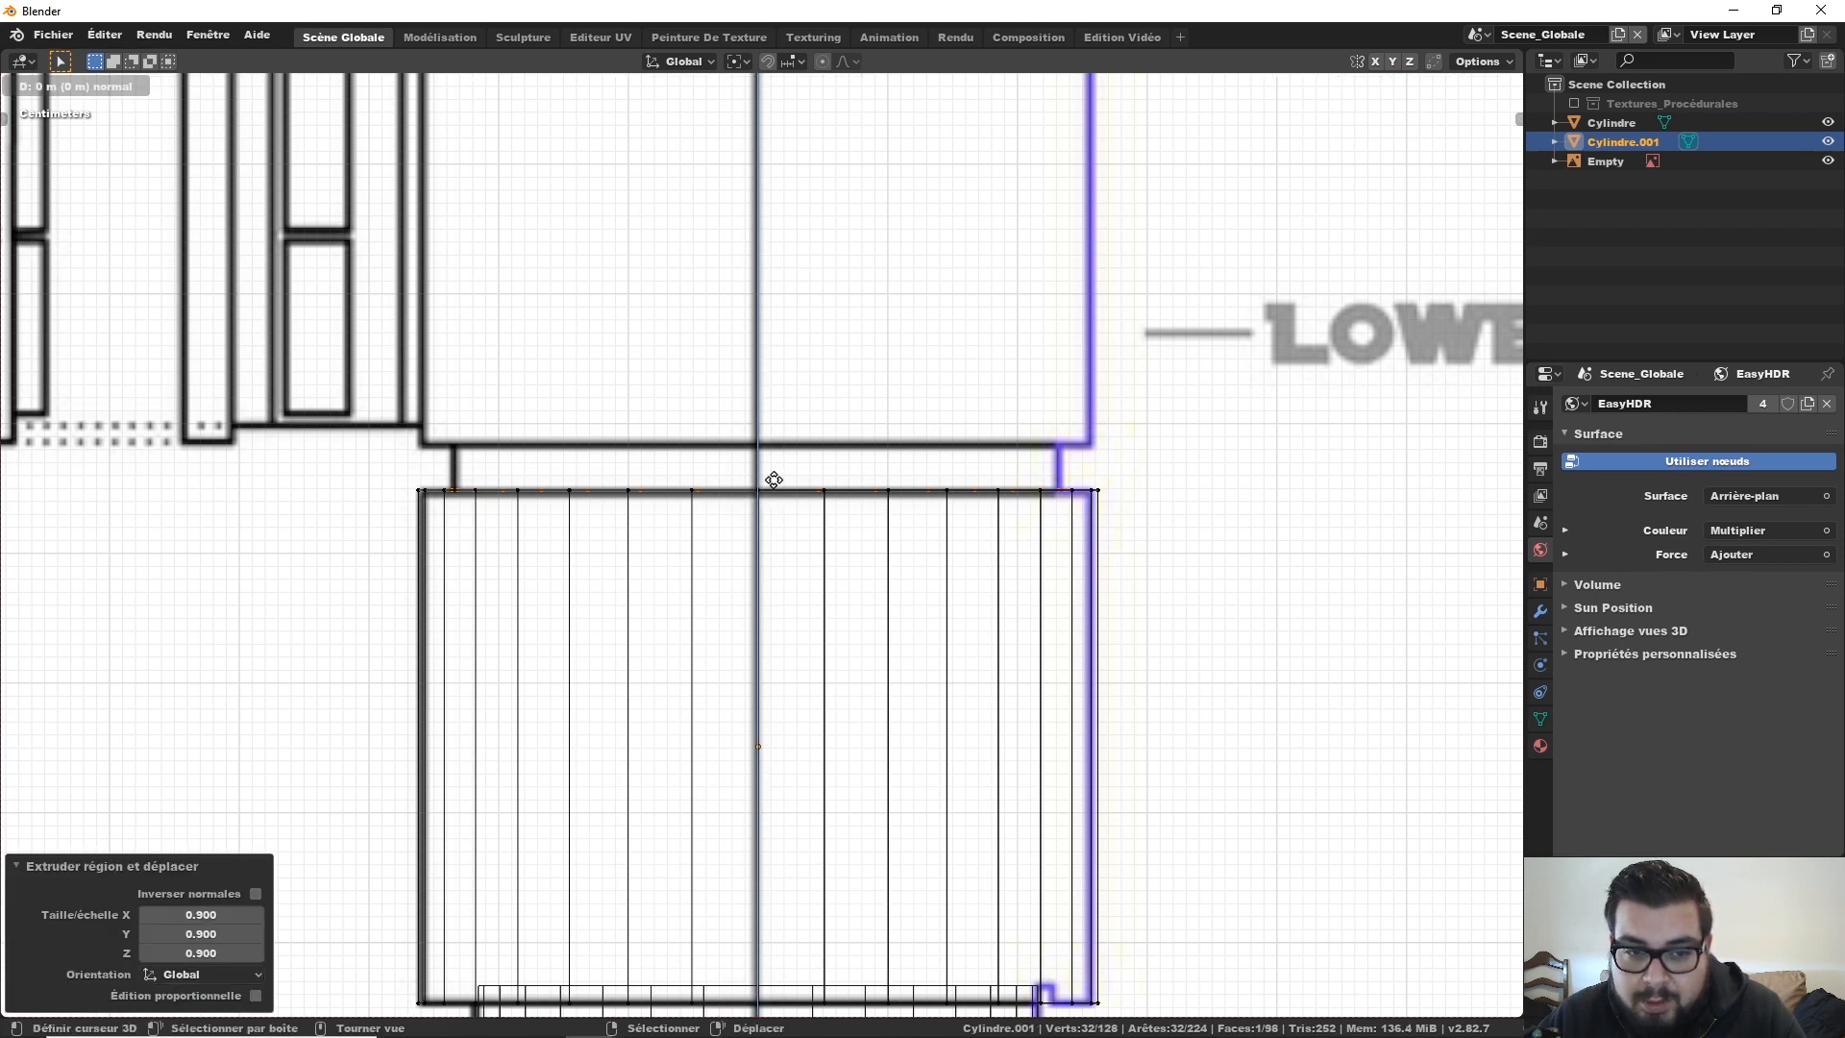
pyautogui.press('z')
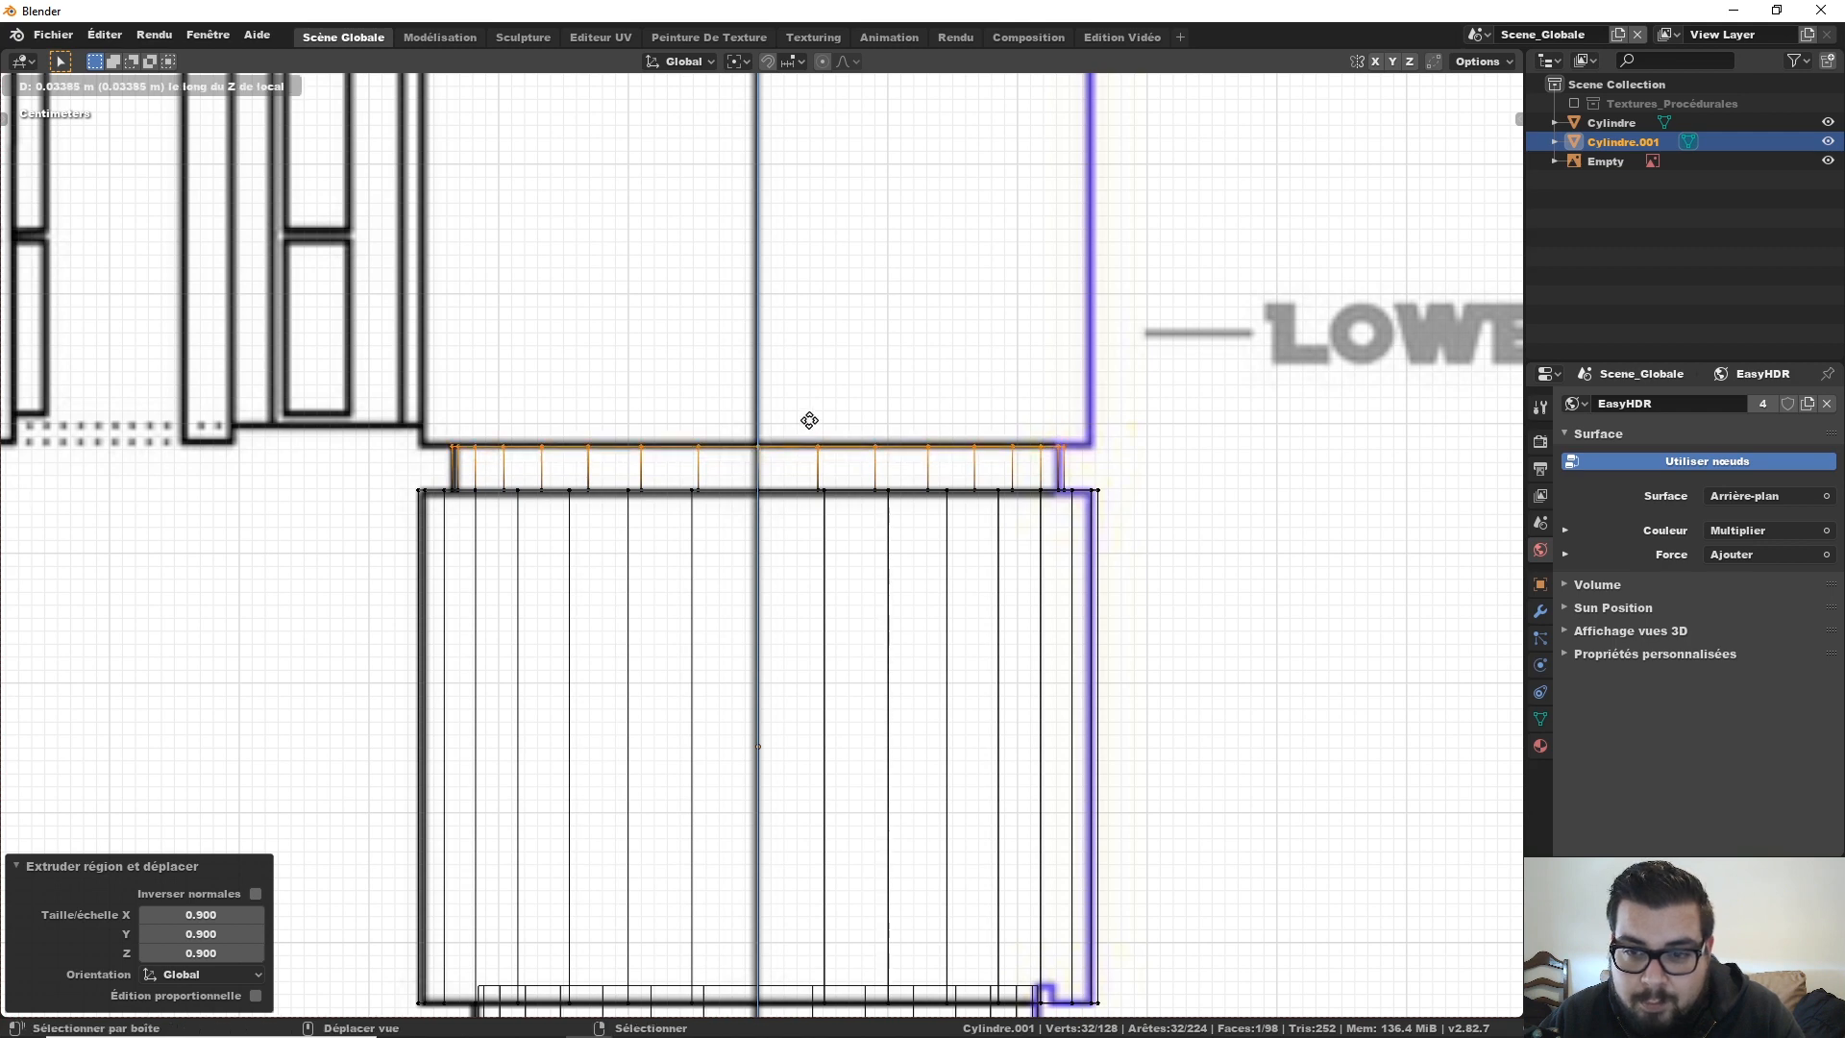
pyautogui.click(813, 419)
pyautogui.press('e')
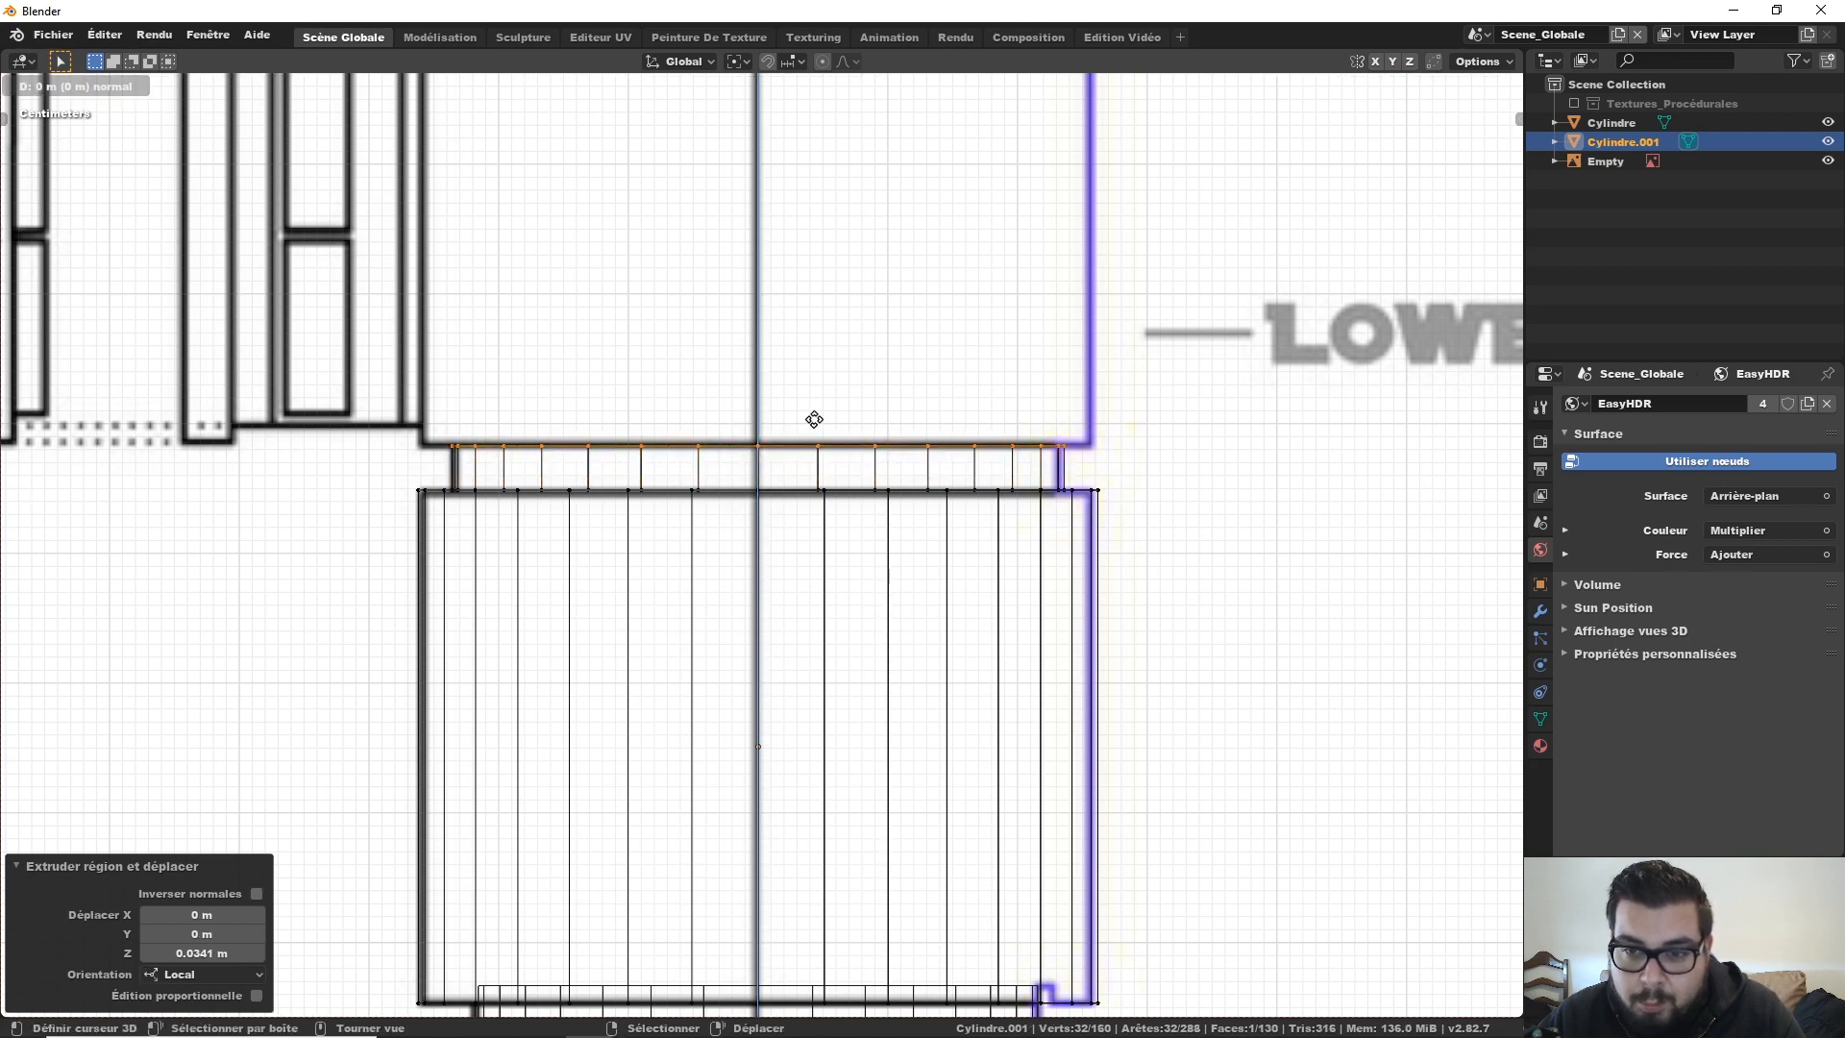
pyautogui.press('s')
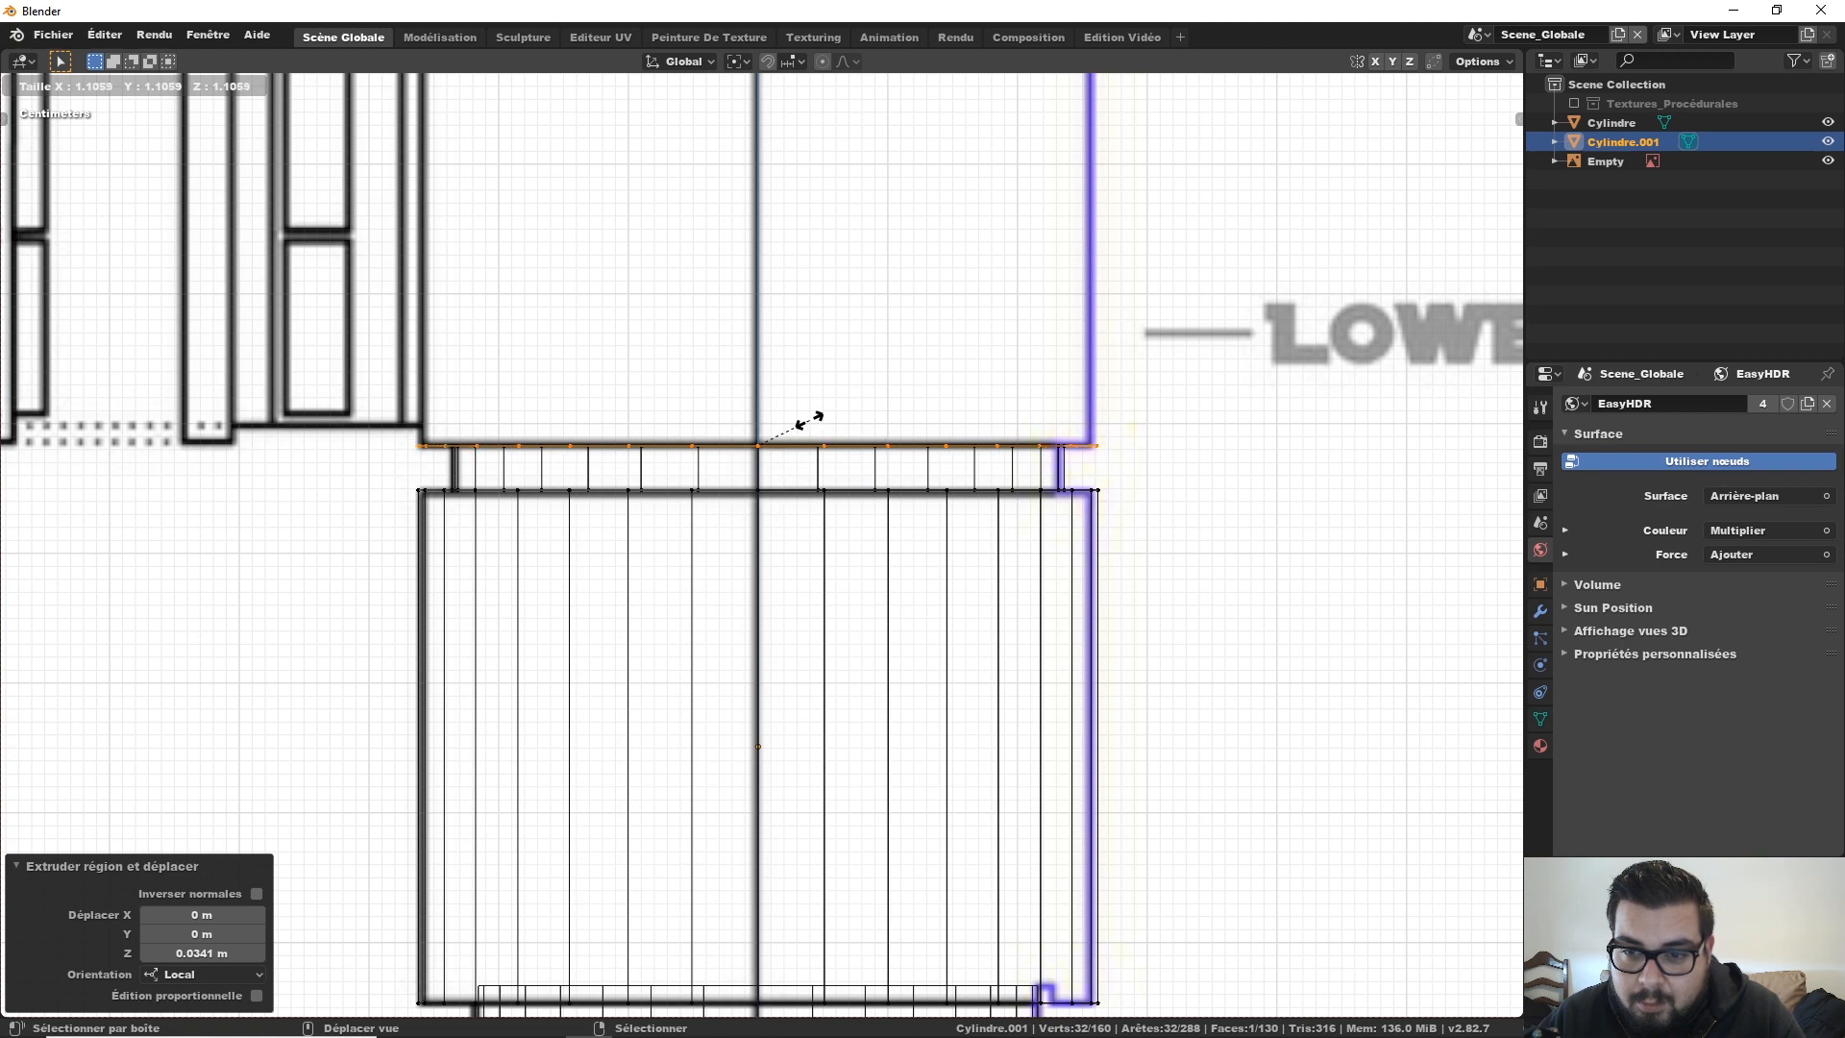
pyautogui.click(802, 415)
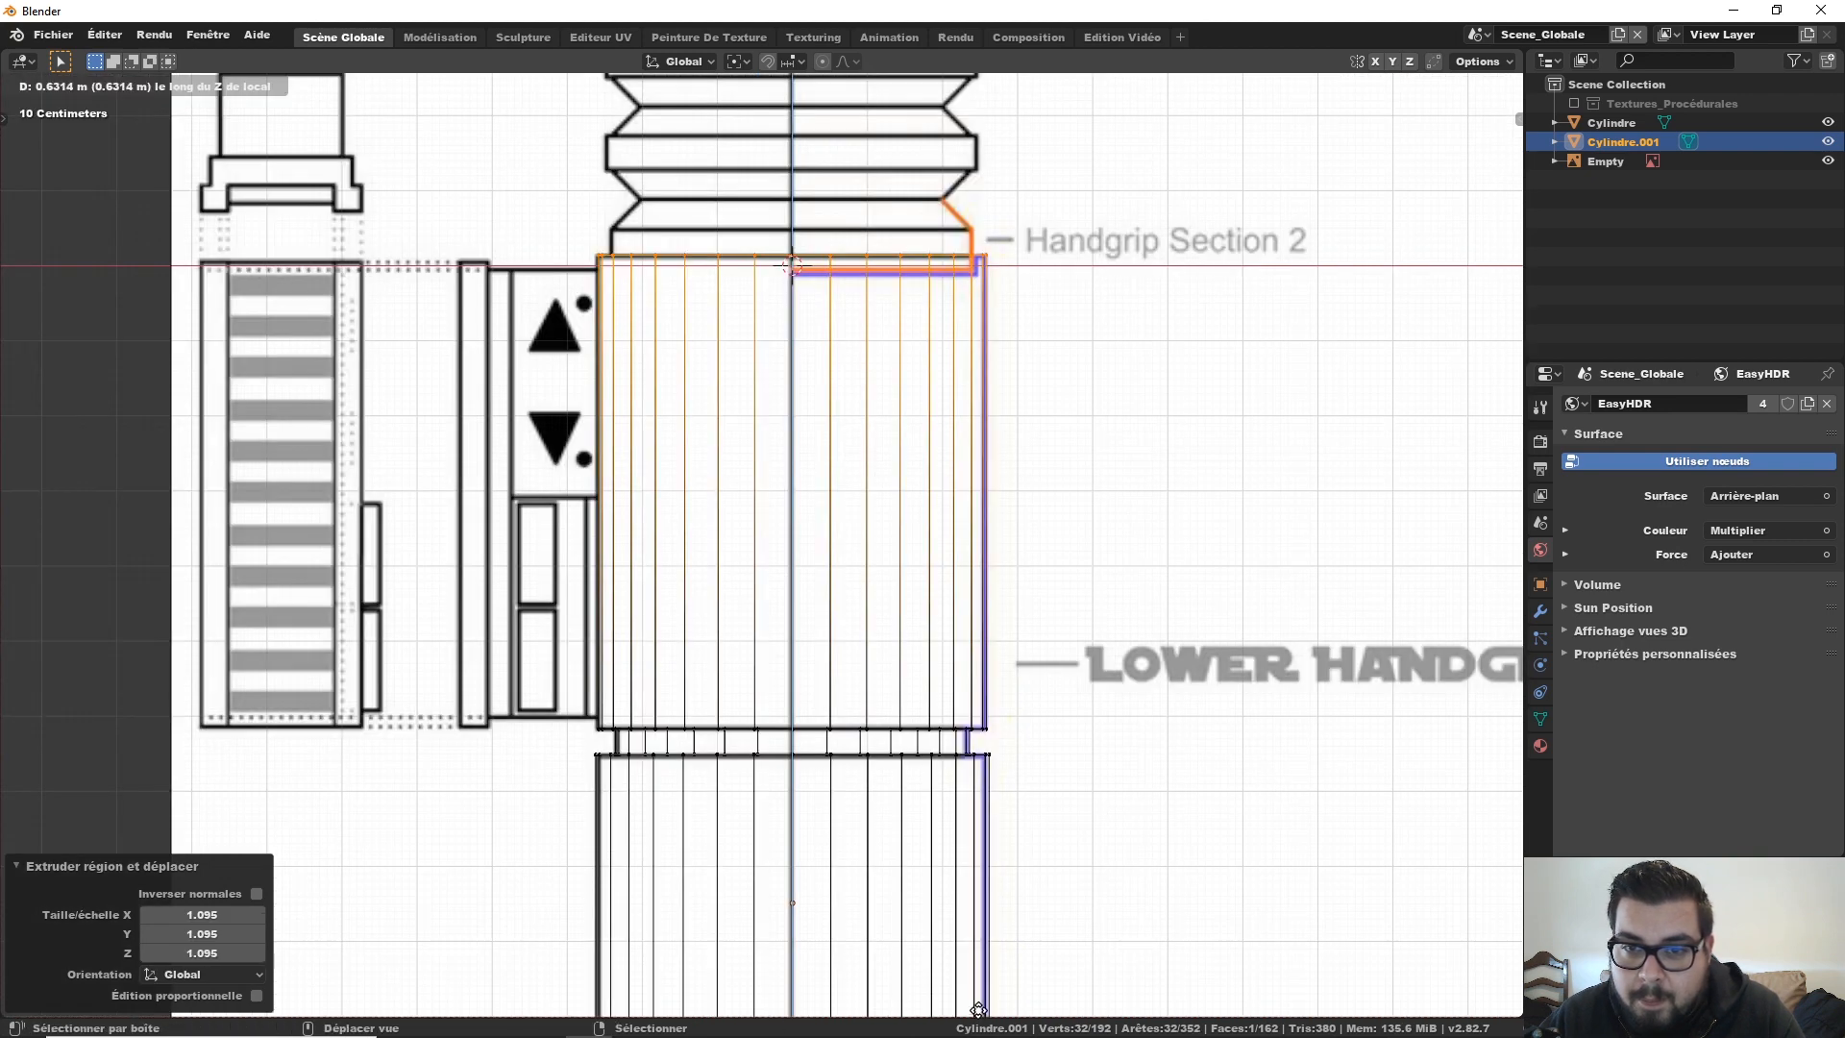
# Step: Extrude the widened loop about 0.631 m up along Z to the top of the lower handgrip, and leave edit mode
pyautogui.click(978, 1009)
pyautogui.keyDown('shift'); pyautogui.moveTo(934, 397); pyautogui.dragTo(962, 609, button='middle'); pyautogui.keyUp('shift')
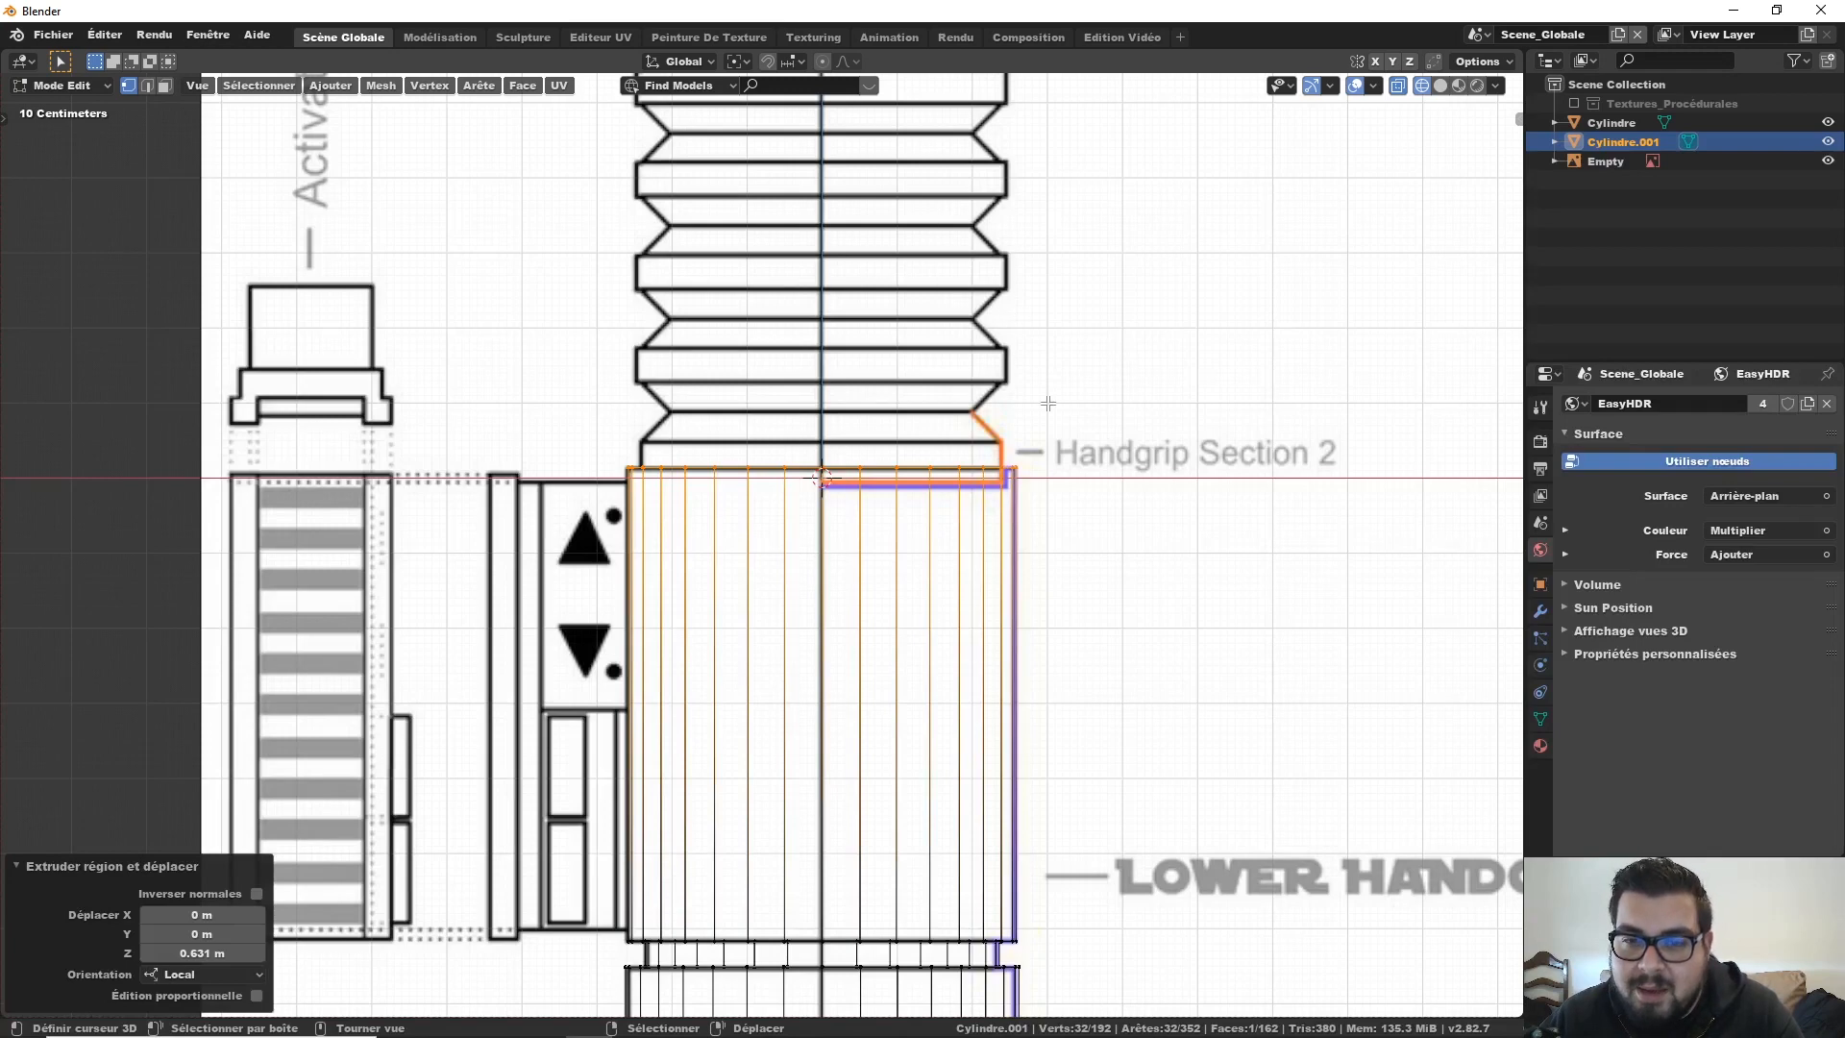
pyautogui.press('Tab')
# Step: Deselect everything, add a third cylinder mesh, and scale it uniformly to about 0.240 to match the base width of Handgrip Section 2
pyautogui.press('a')
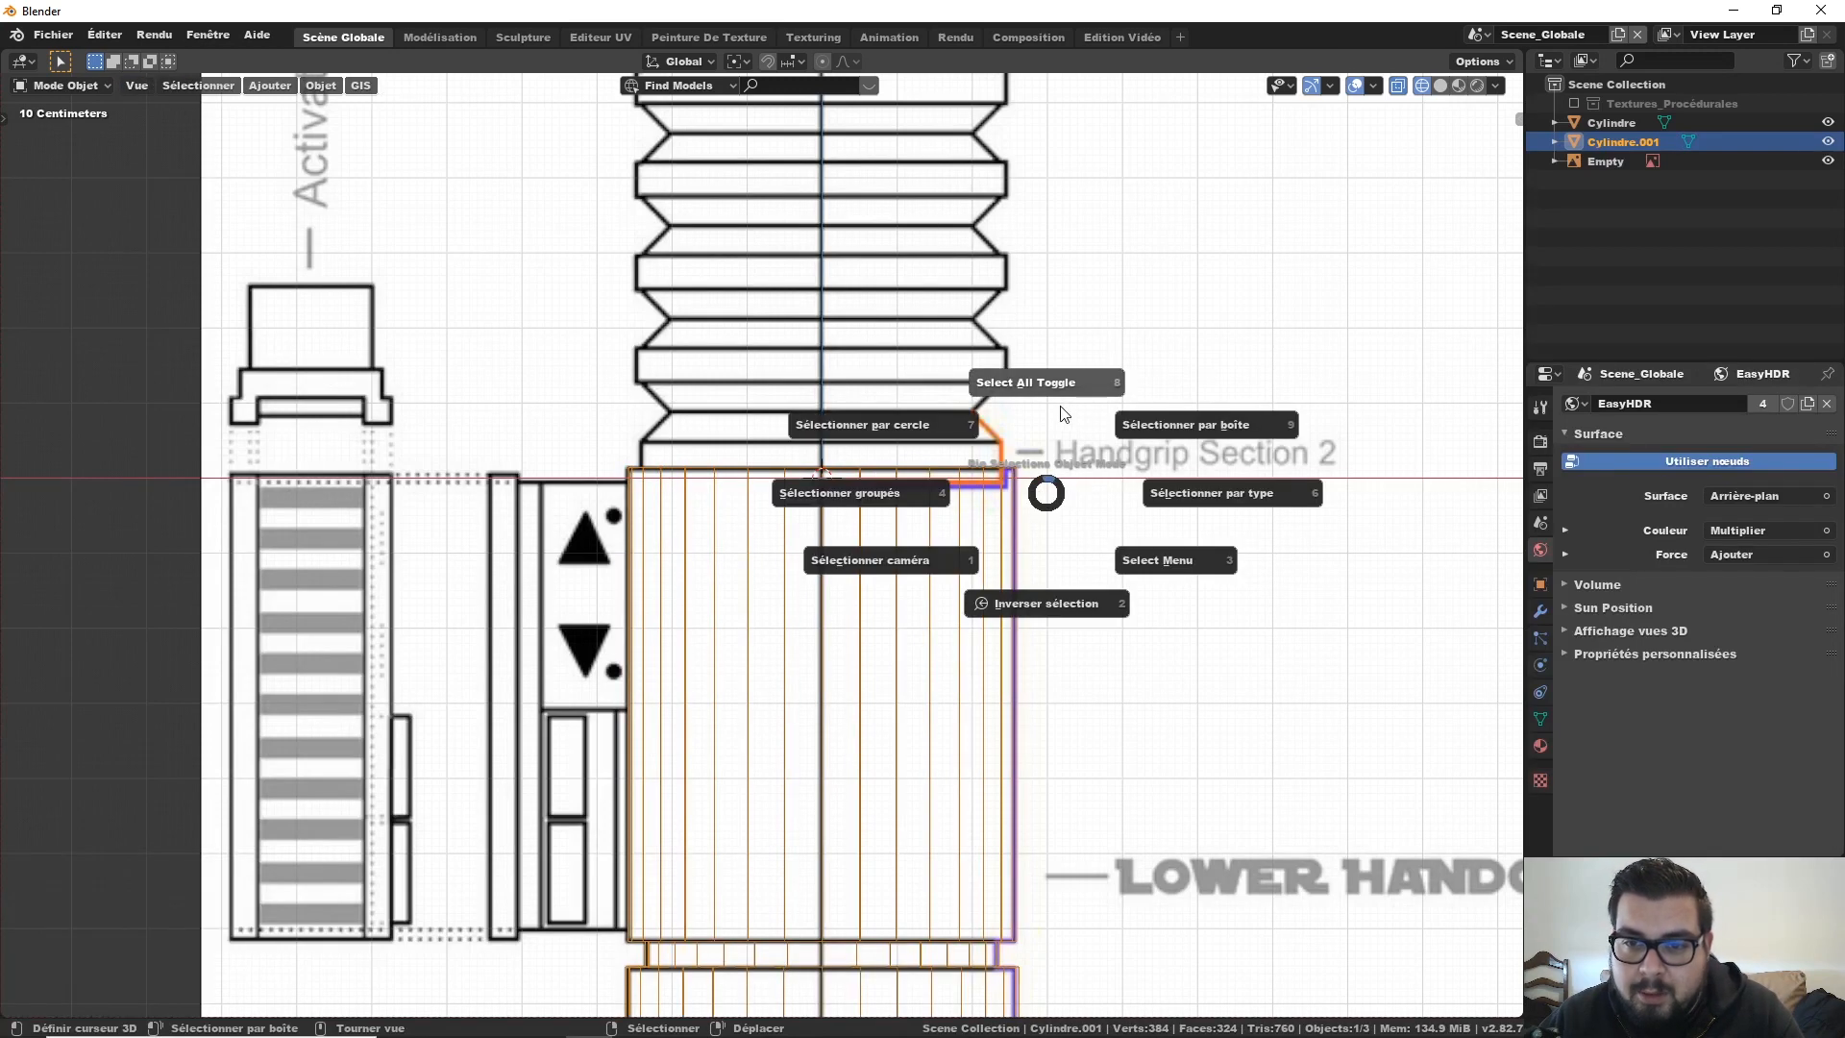
pyautogui.click(1055, 388)
pyautogui.keyDown('shift'); pyautogui.moveTo(916, 429); pyautogui.dragTo(917, 481, button='middle'); pyautogui.keyUp('shift')
pyautogui.hotkey('shift', 'a')
pyautogui.moveTo(914, 477)
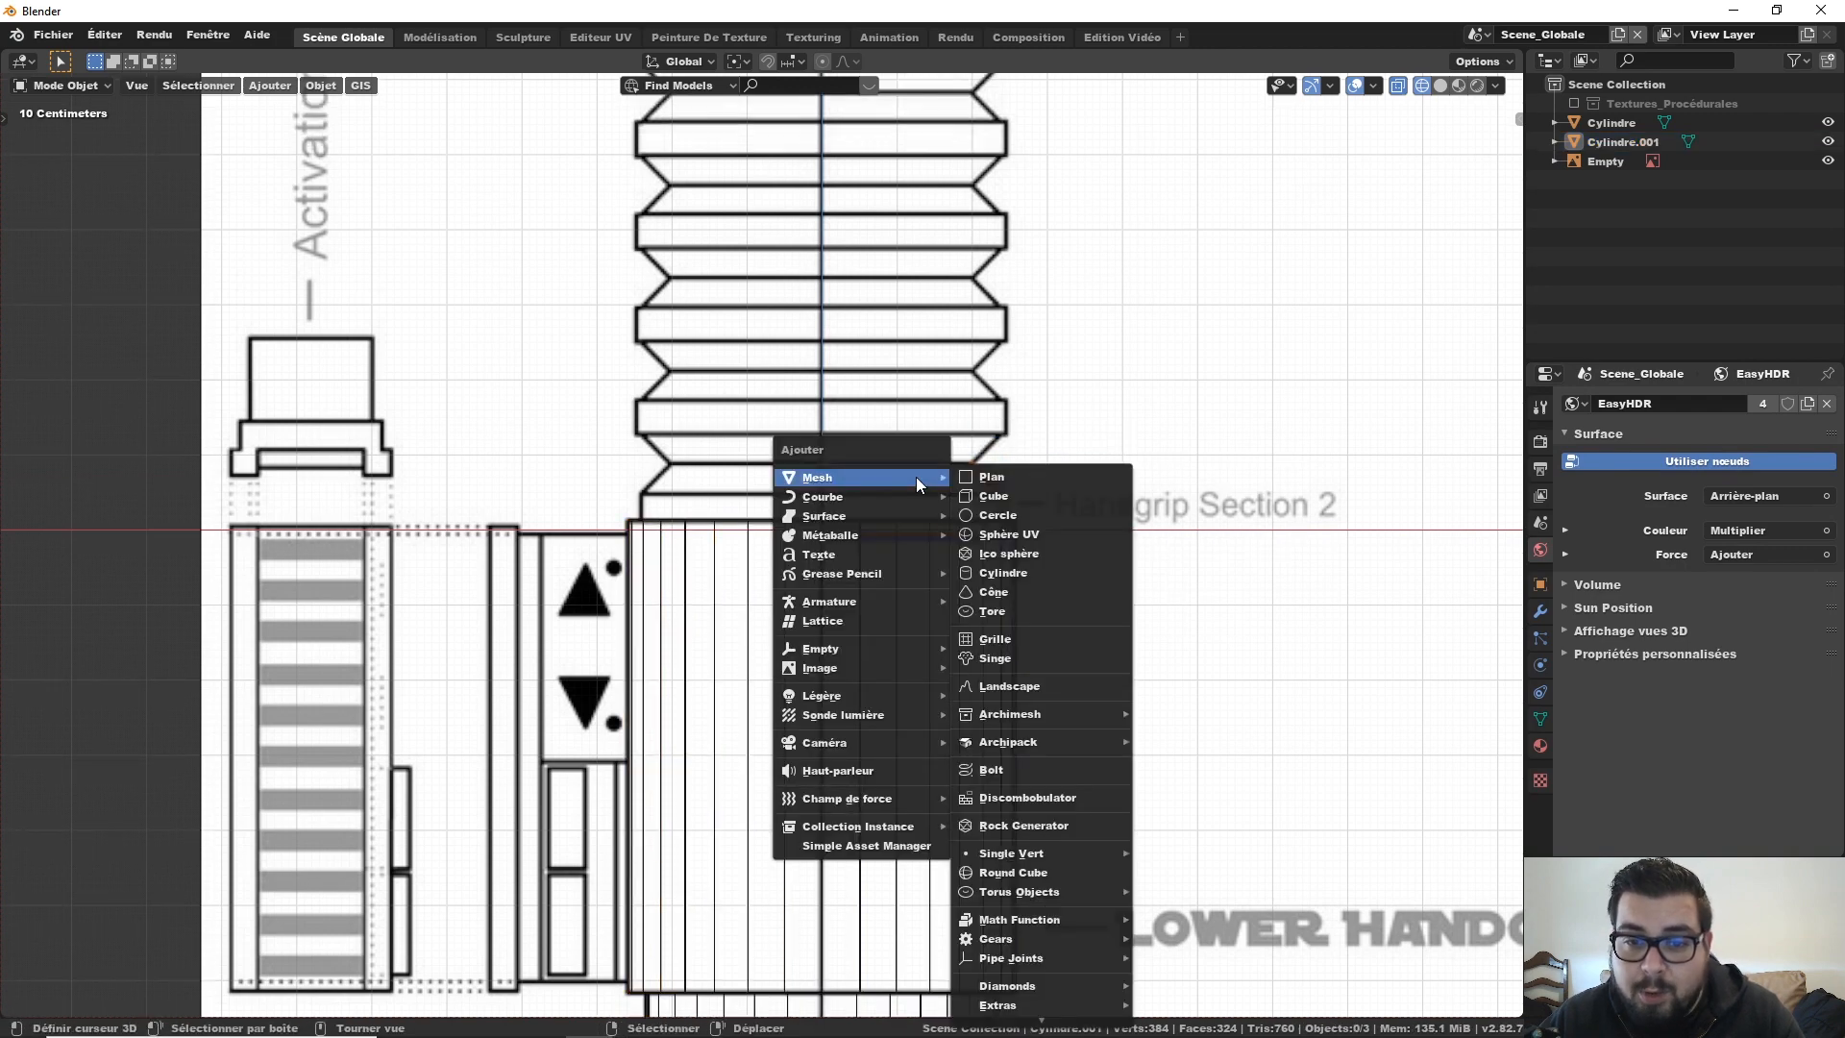
pyautogui.click(1034, 573)
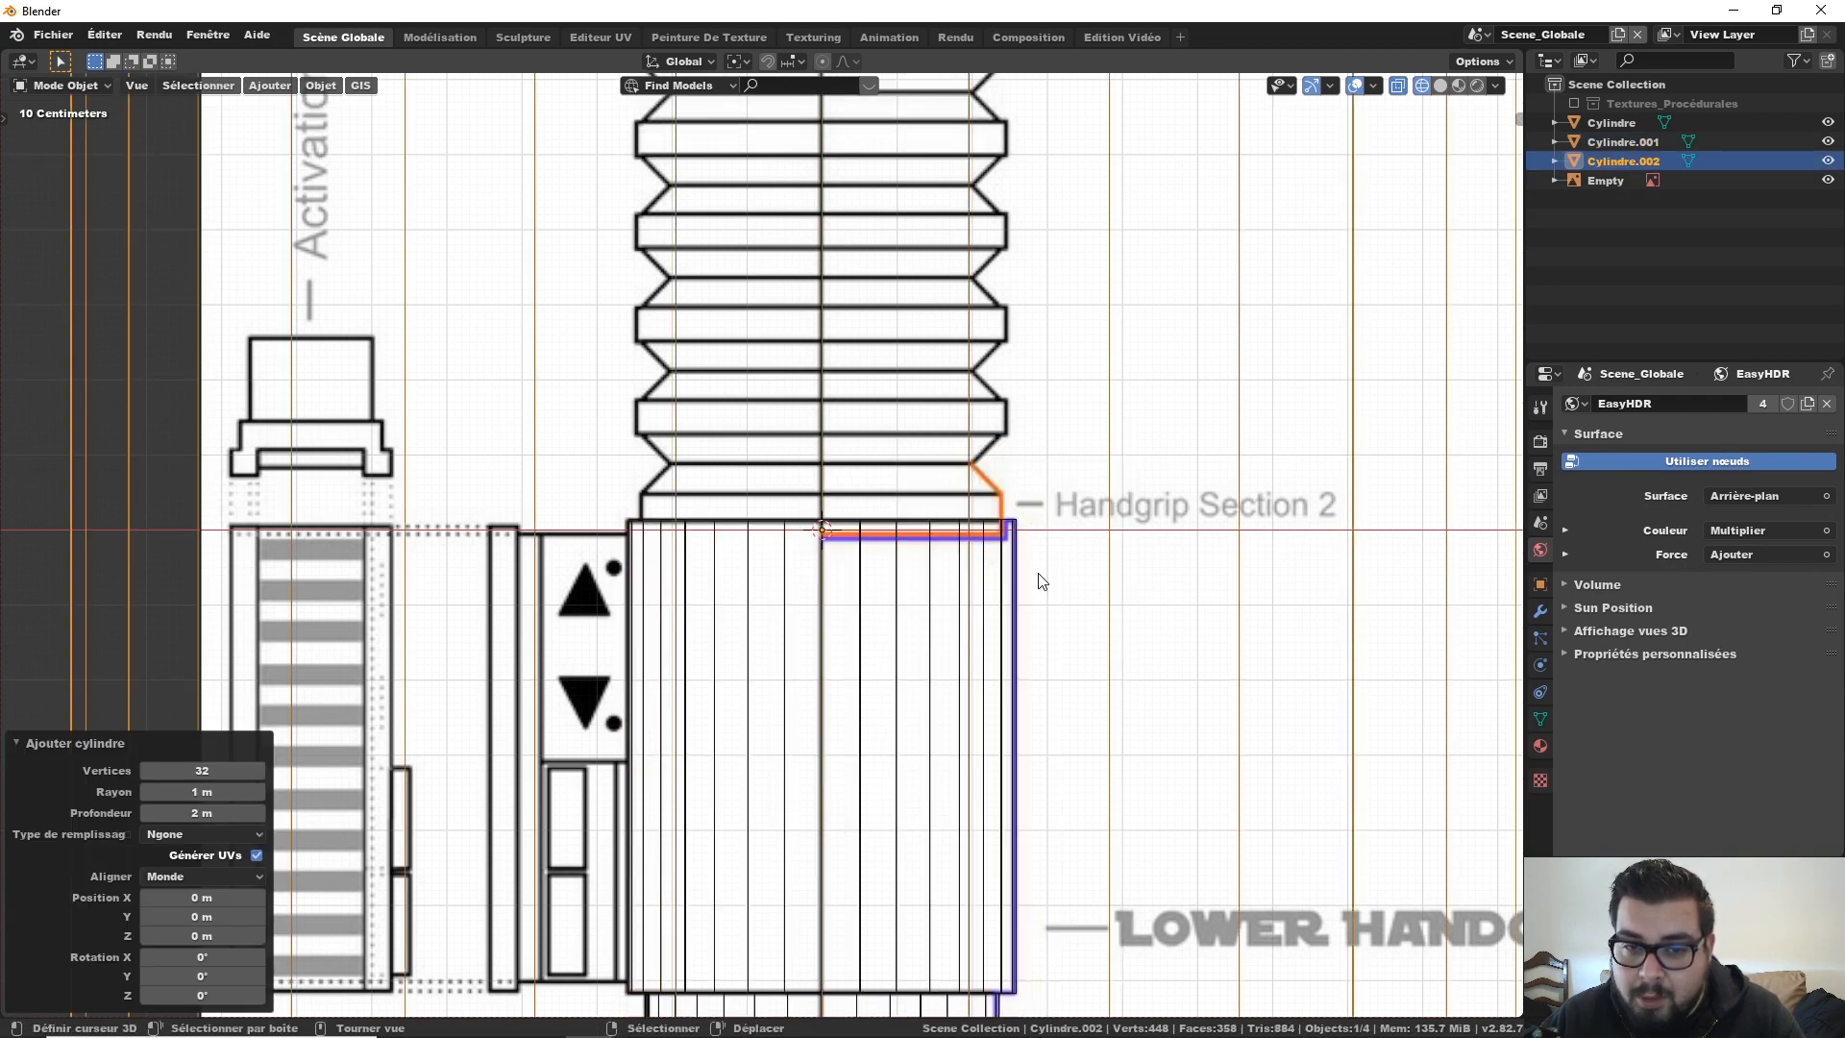
pyautogui.press('s')
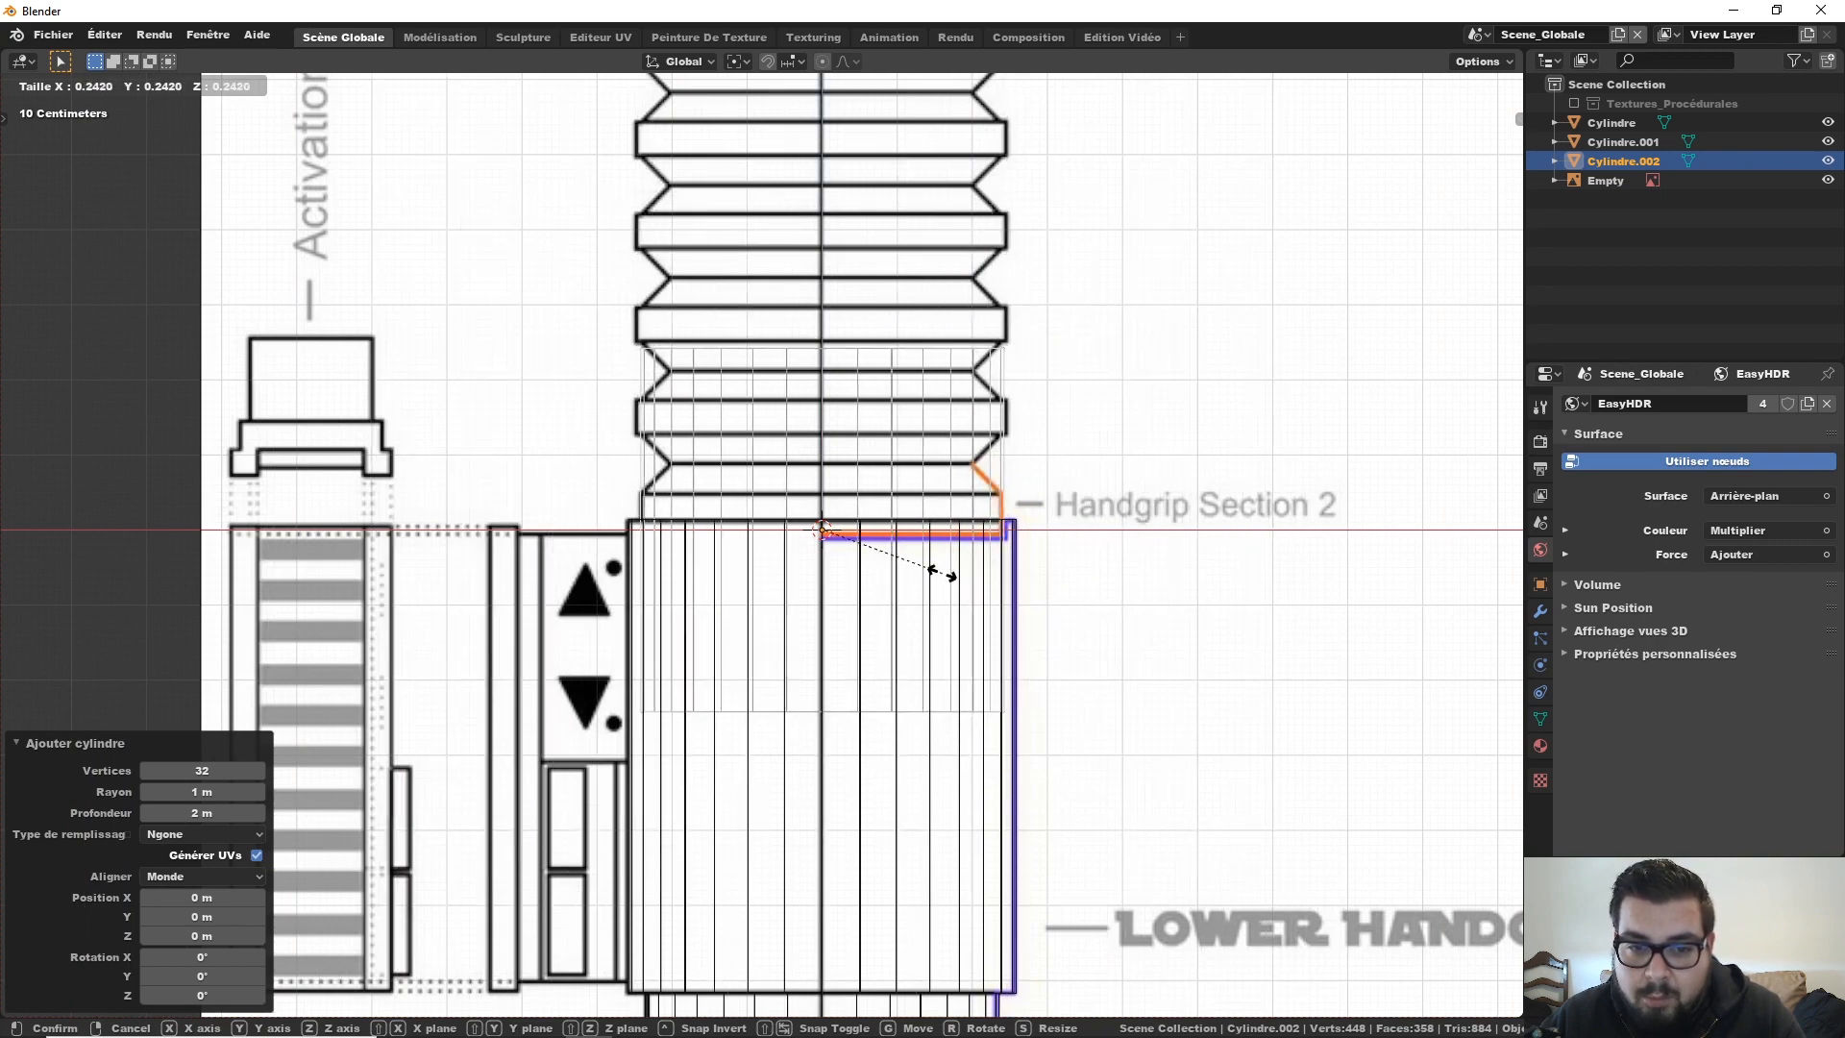
pyautogui.click(937, 580)
# Step: Flatten the third cylinder to about 0.140 along Z and move it up about 0.025 m along Z onto the lowest handgrip band
pyautogui.scroll(3, 936, 581)
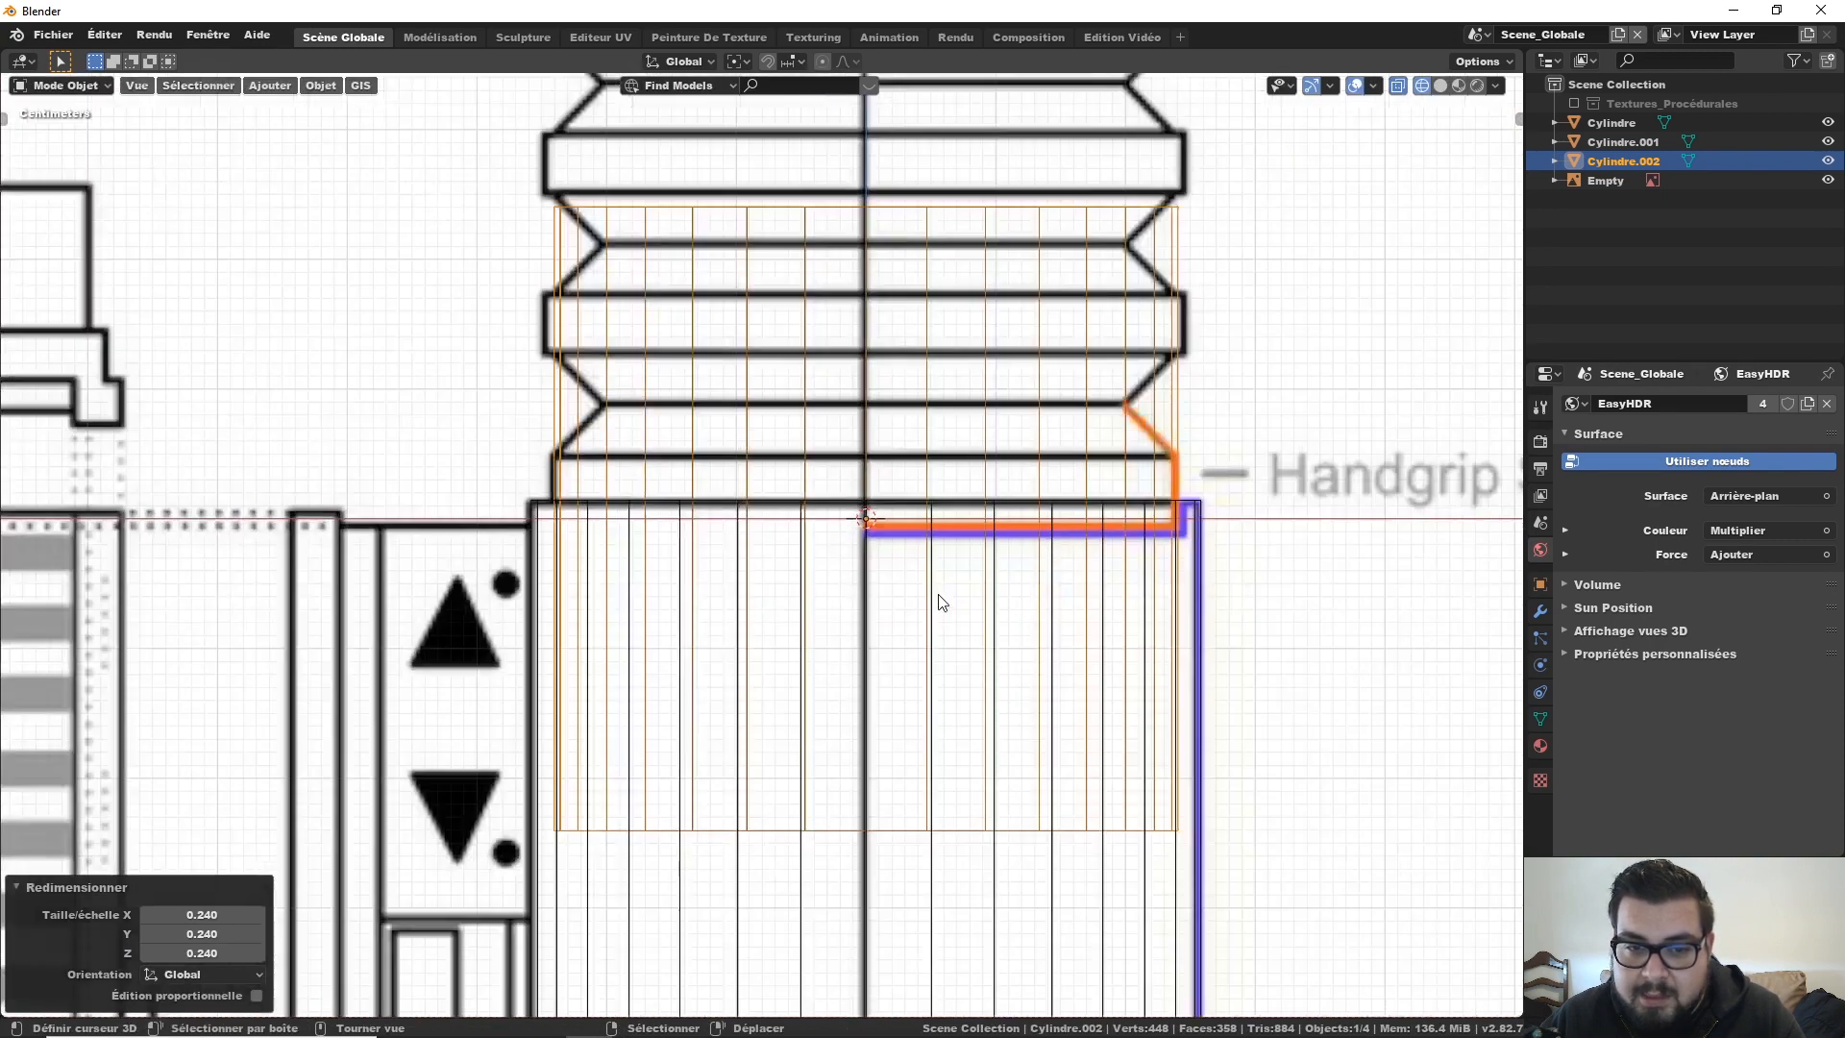
pyautogui.press('s')
pyautogui.press('z')
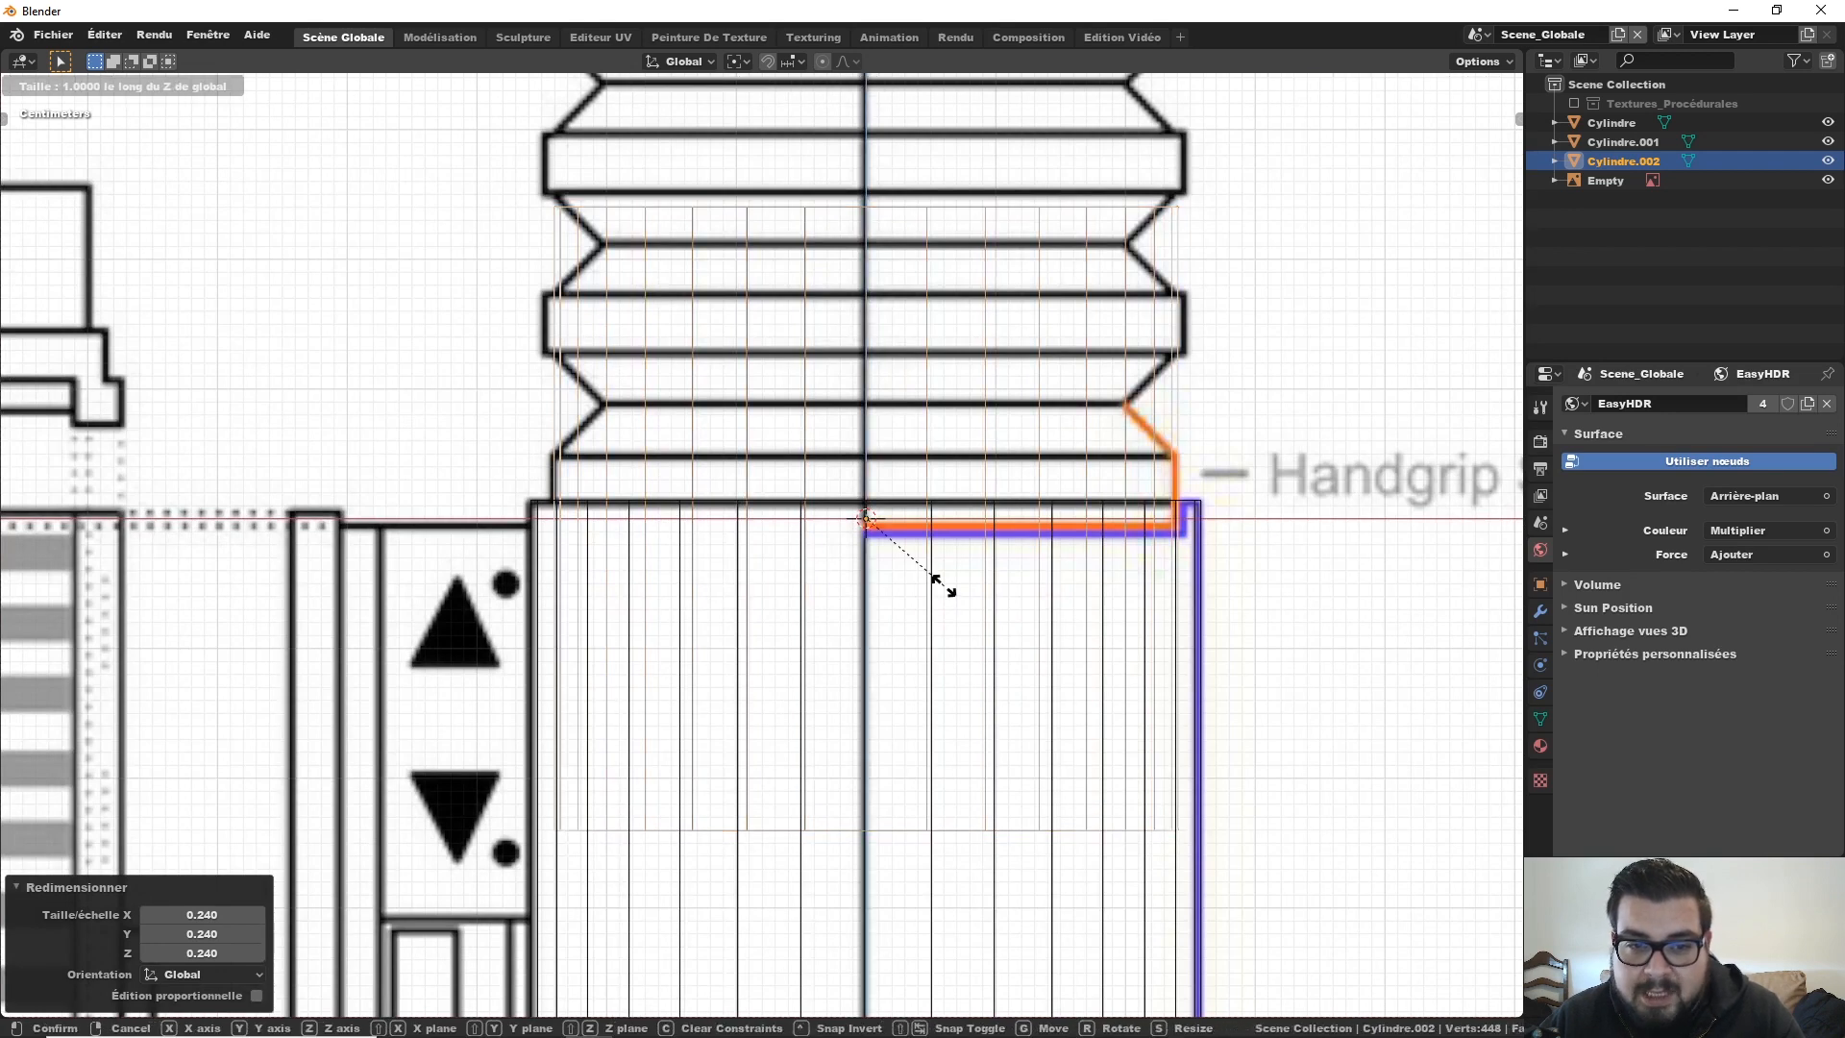
pyautogui.click(858, 508)
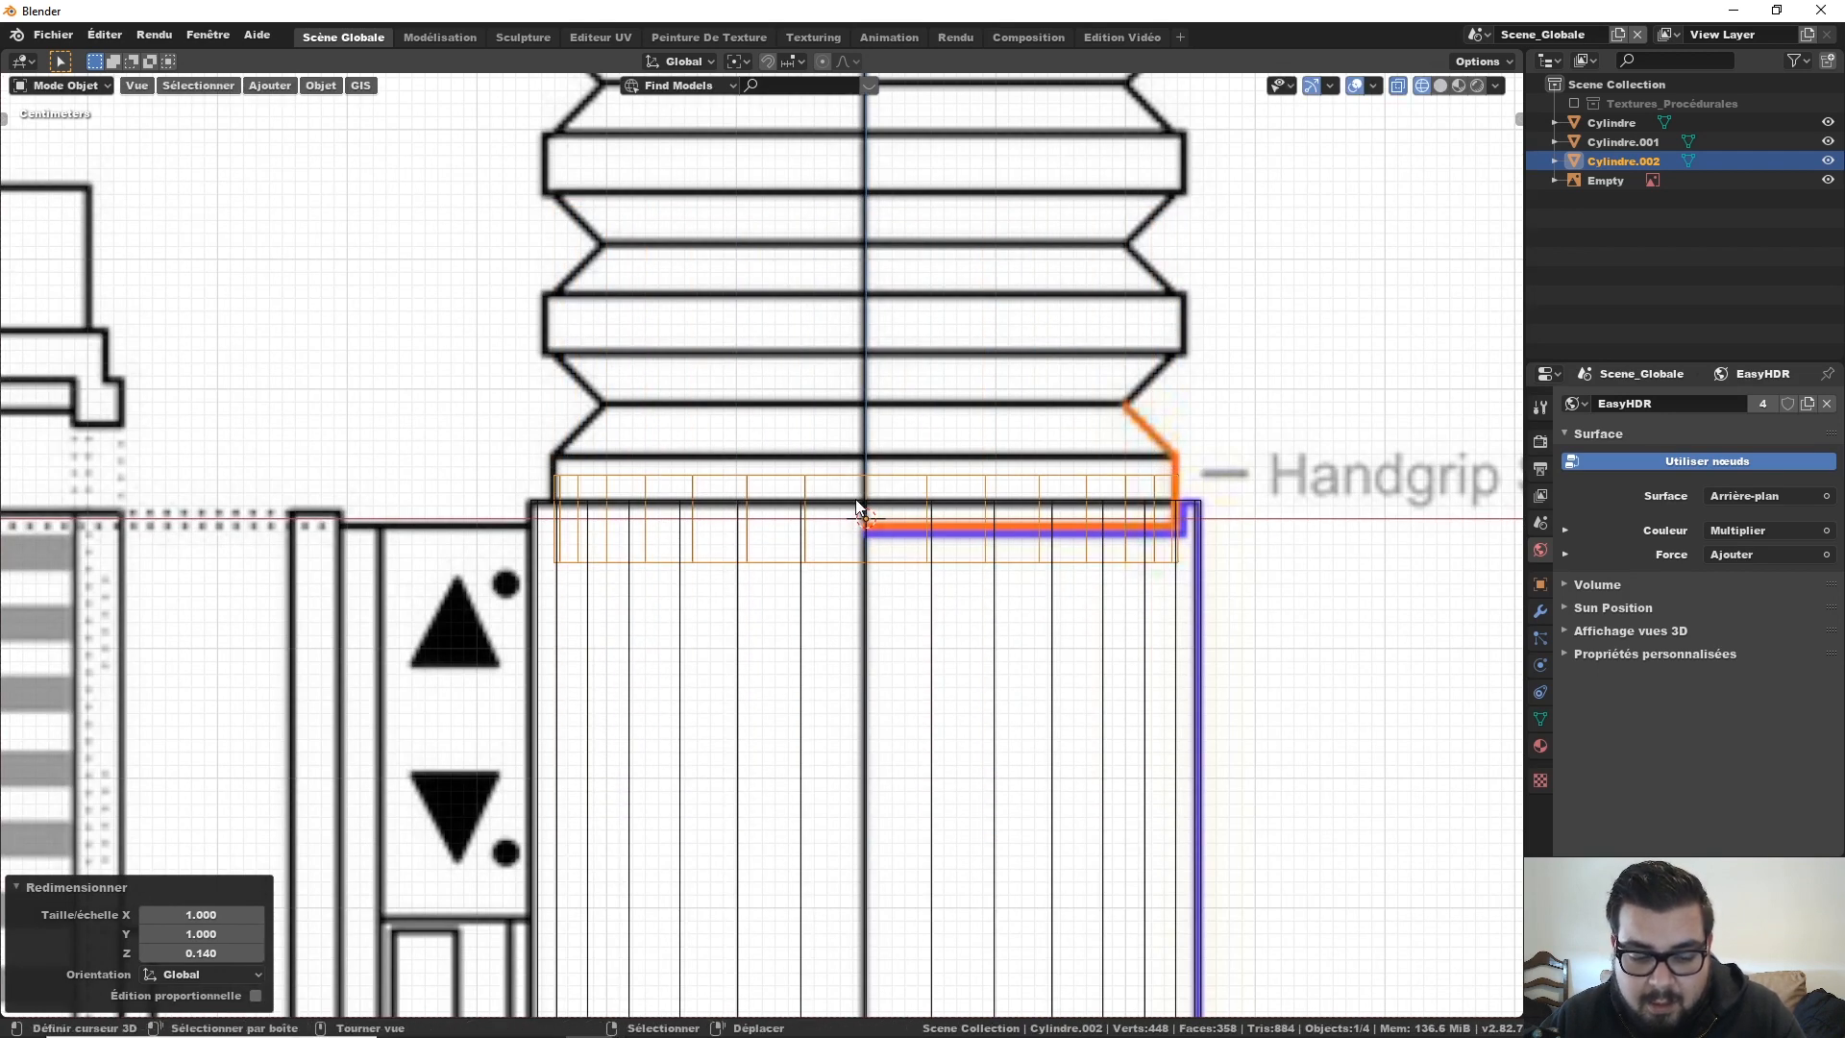
pyautogui.press('g')
pyautogui.press('z')
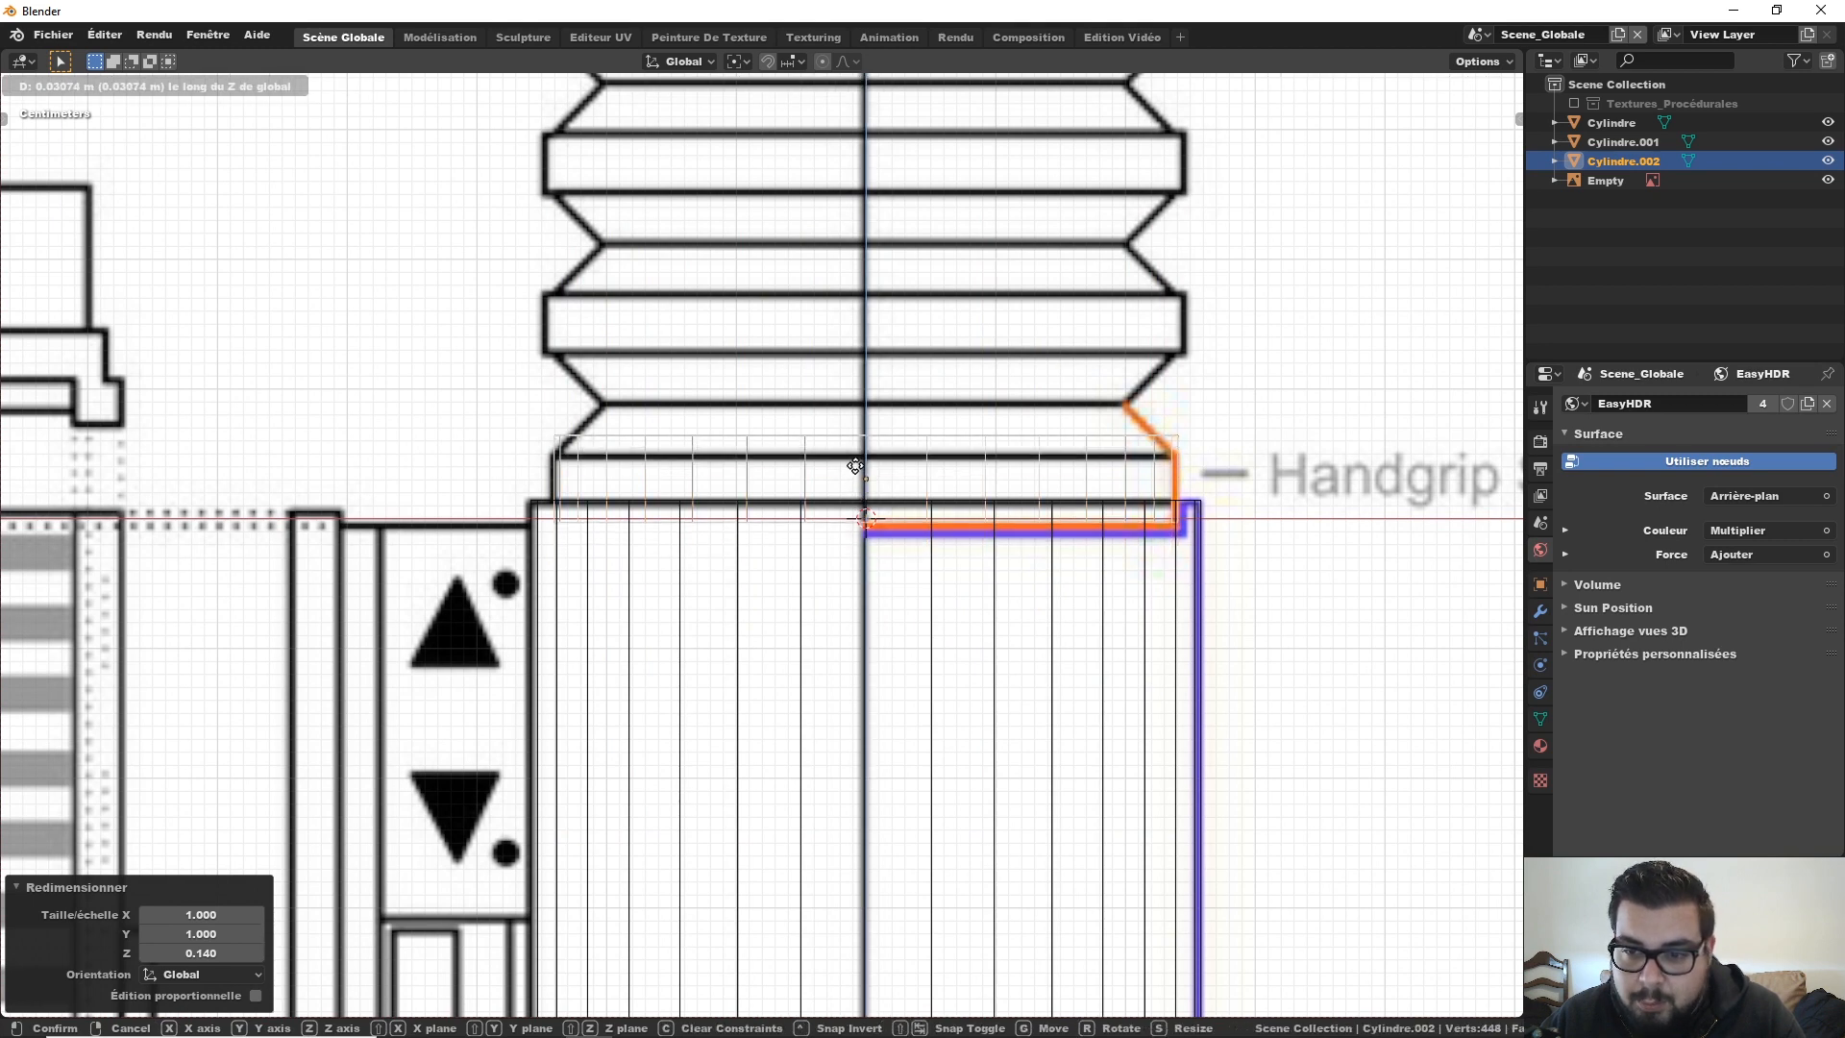
pyautogui.click(862, 534)
# Step: Flatten the third cylinder further to about 0.873 along Z and move it down about 0.0043 m along Z onto the lowest band
pyautogui.press('s')
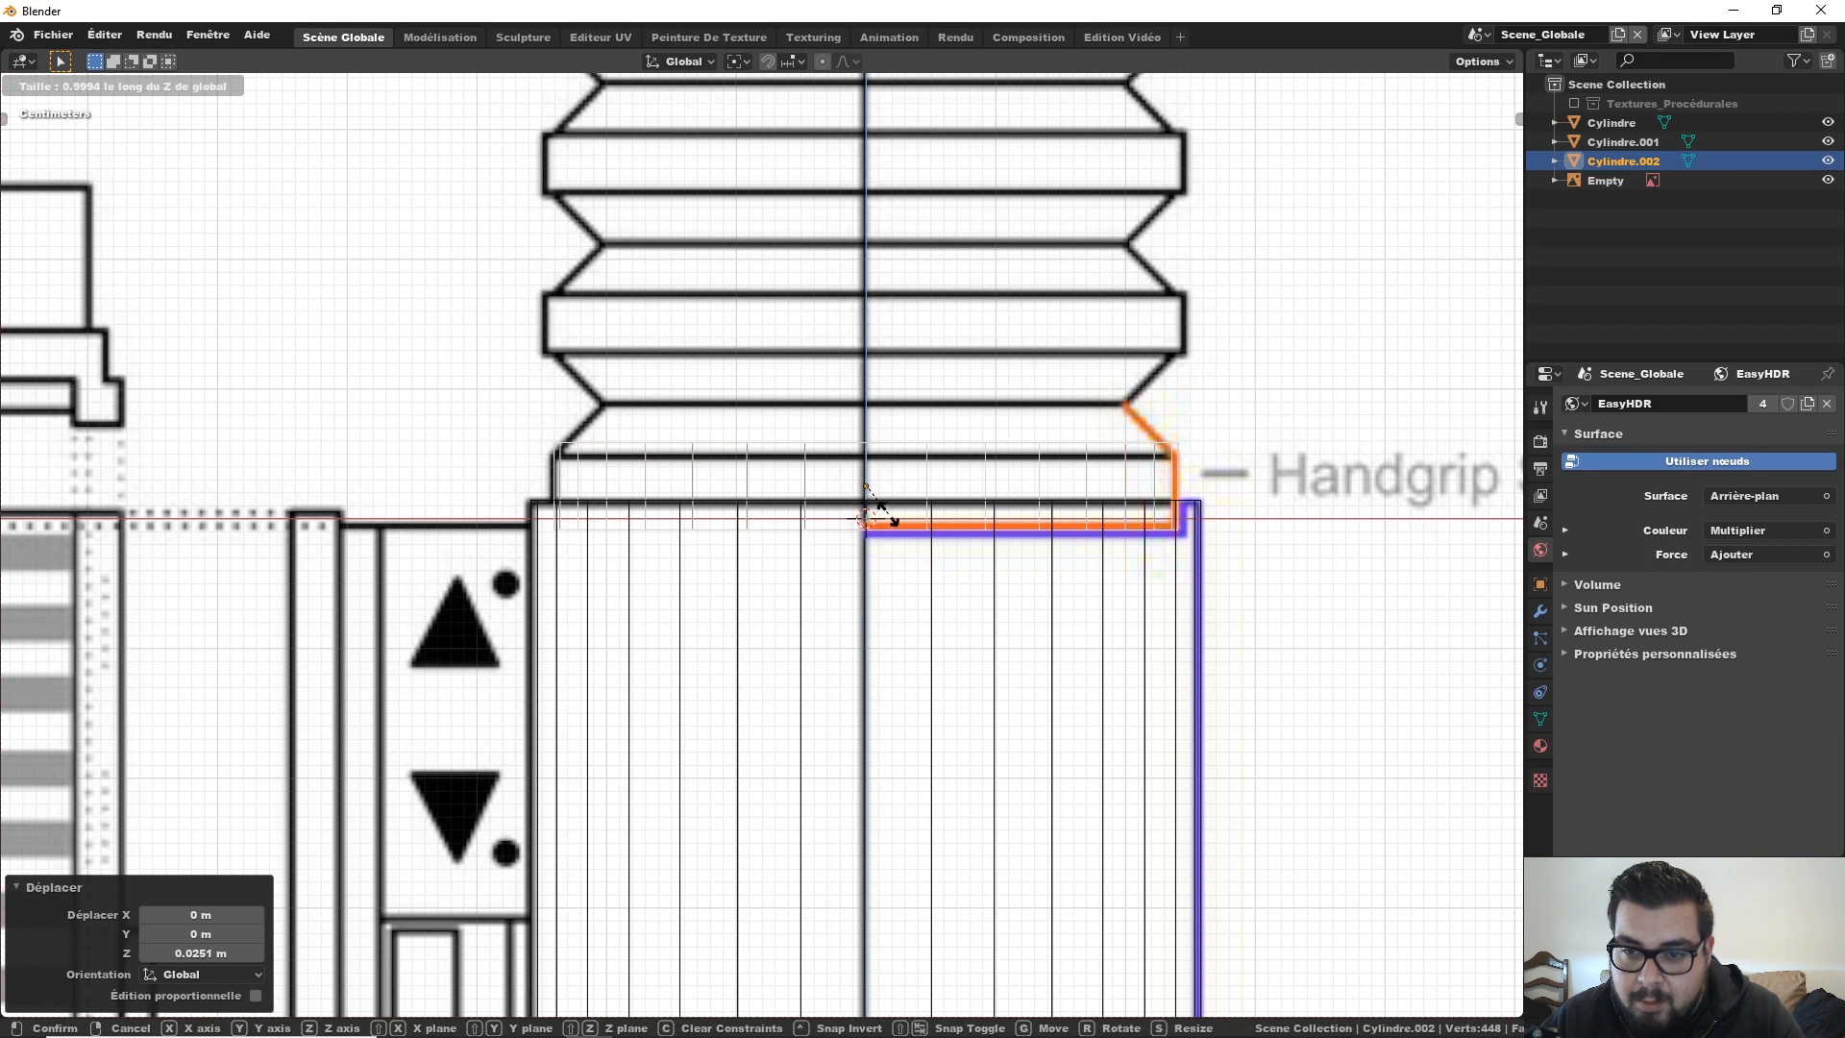
pyautogui.press('z')
pyautogui.click(853, 481)
pyautogui.press('g')
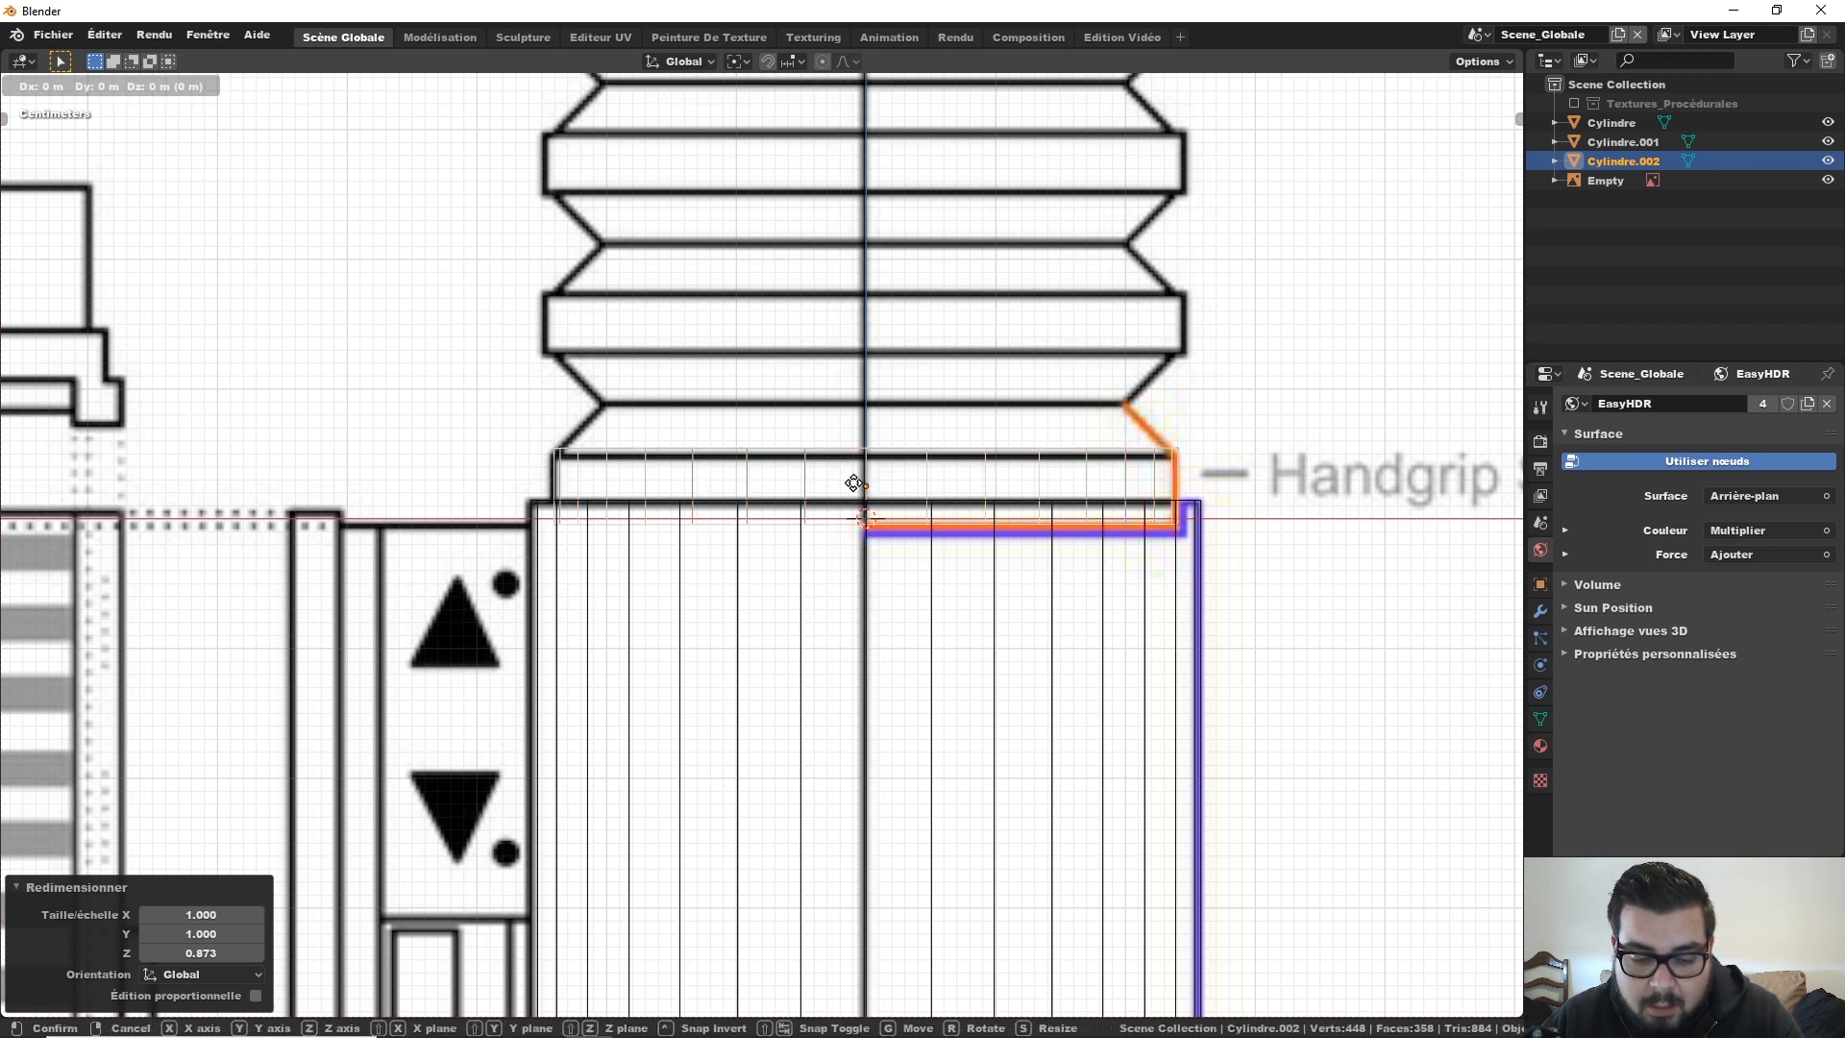
pyautogui.press('z')
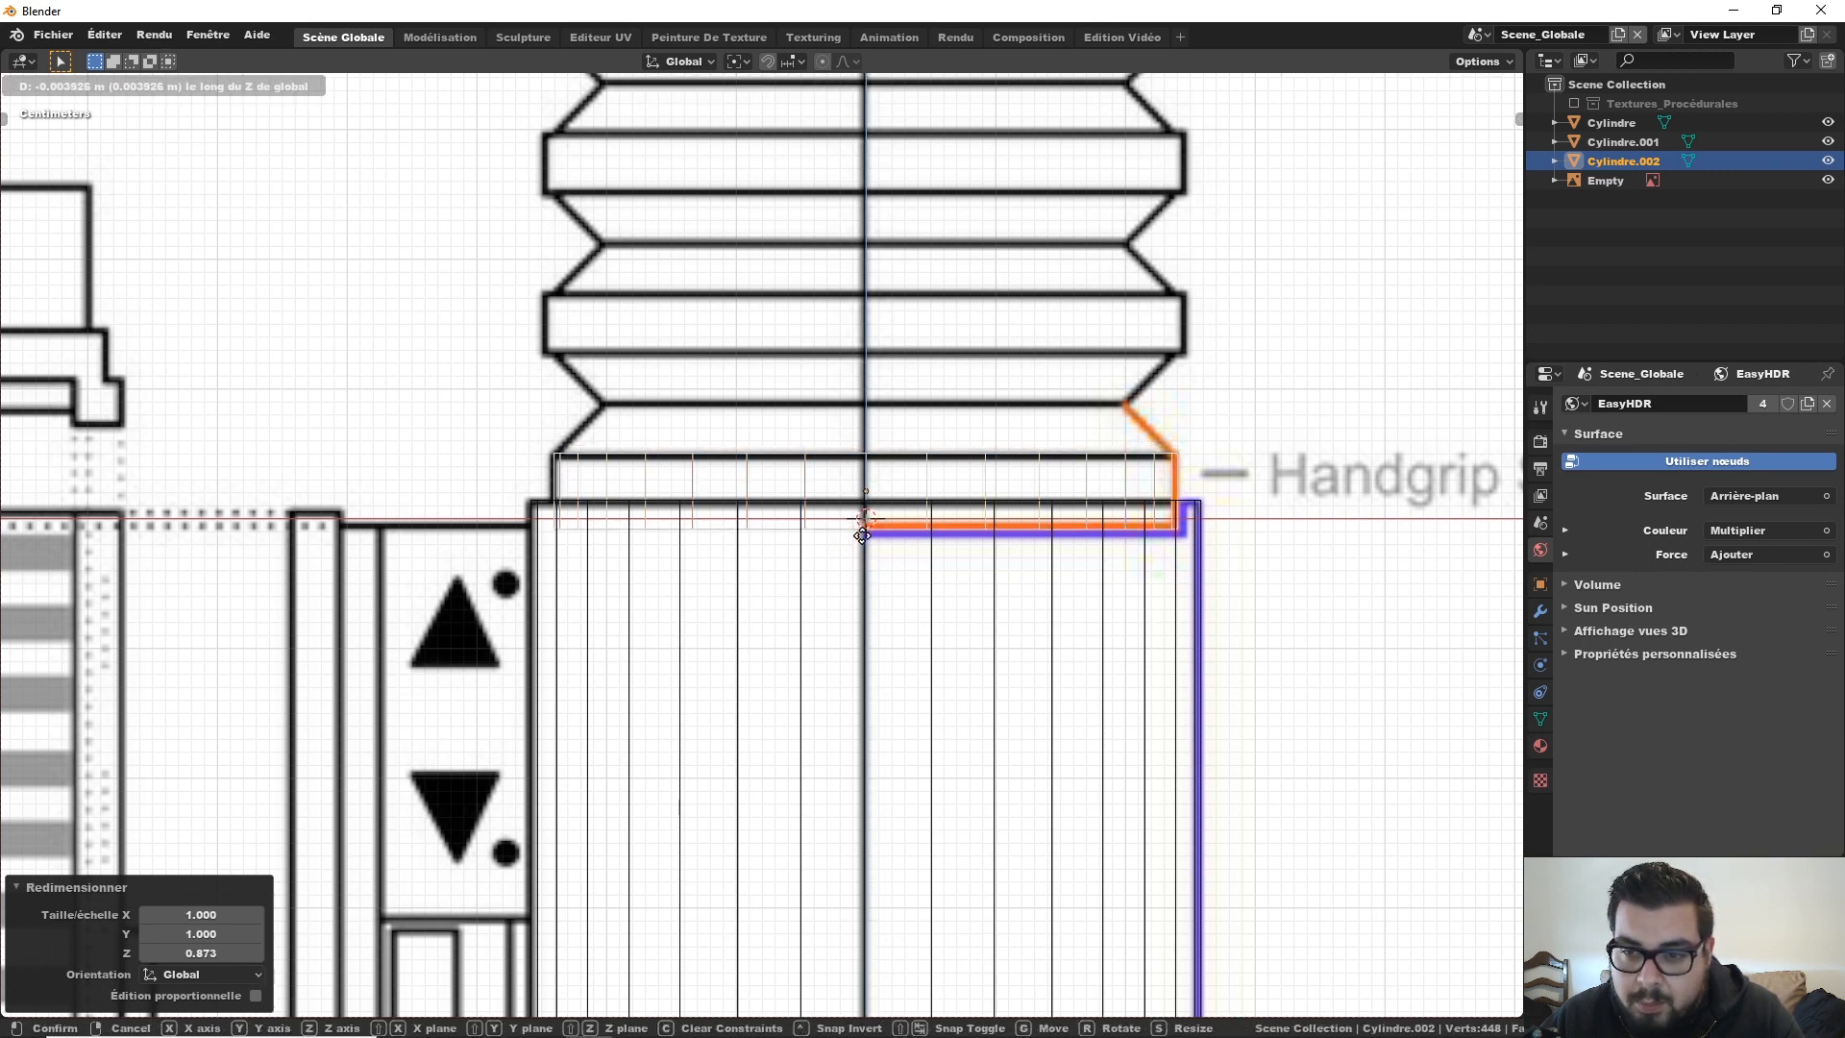
pyautogui.click(862, 538)
# Step: In edit mode, extrude the third cylinder's top loop about 0.038 m up and scale it inward to about 0.836
pyautogui.keyDown('shift'); pyautogui.moveTo(883, 496); pyautogui.dragTo(894, 608, button='middle'); pyautogui.keyUp('shift')
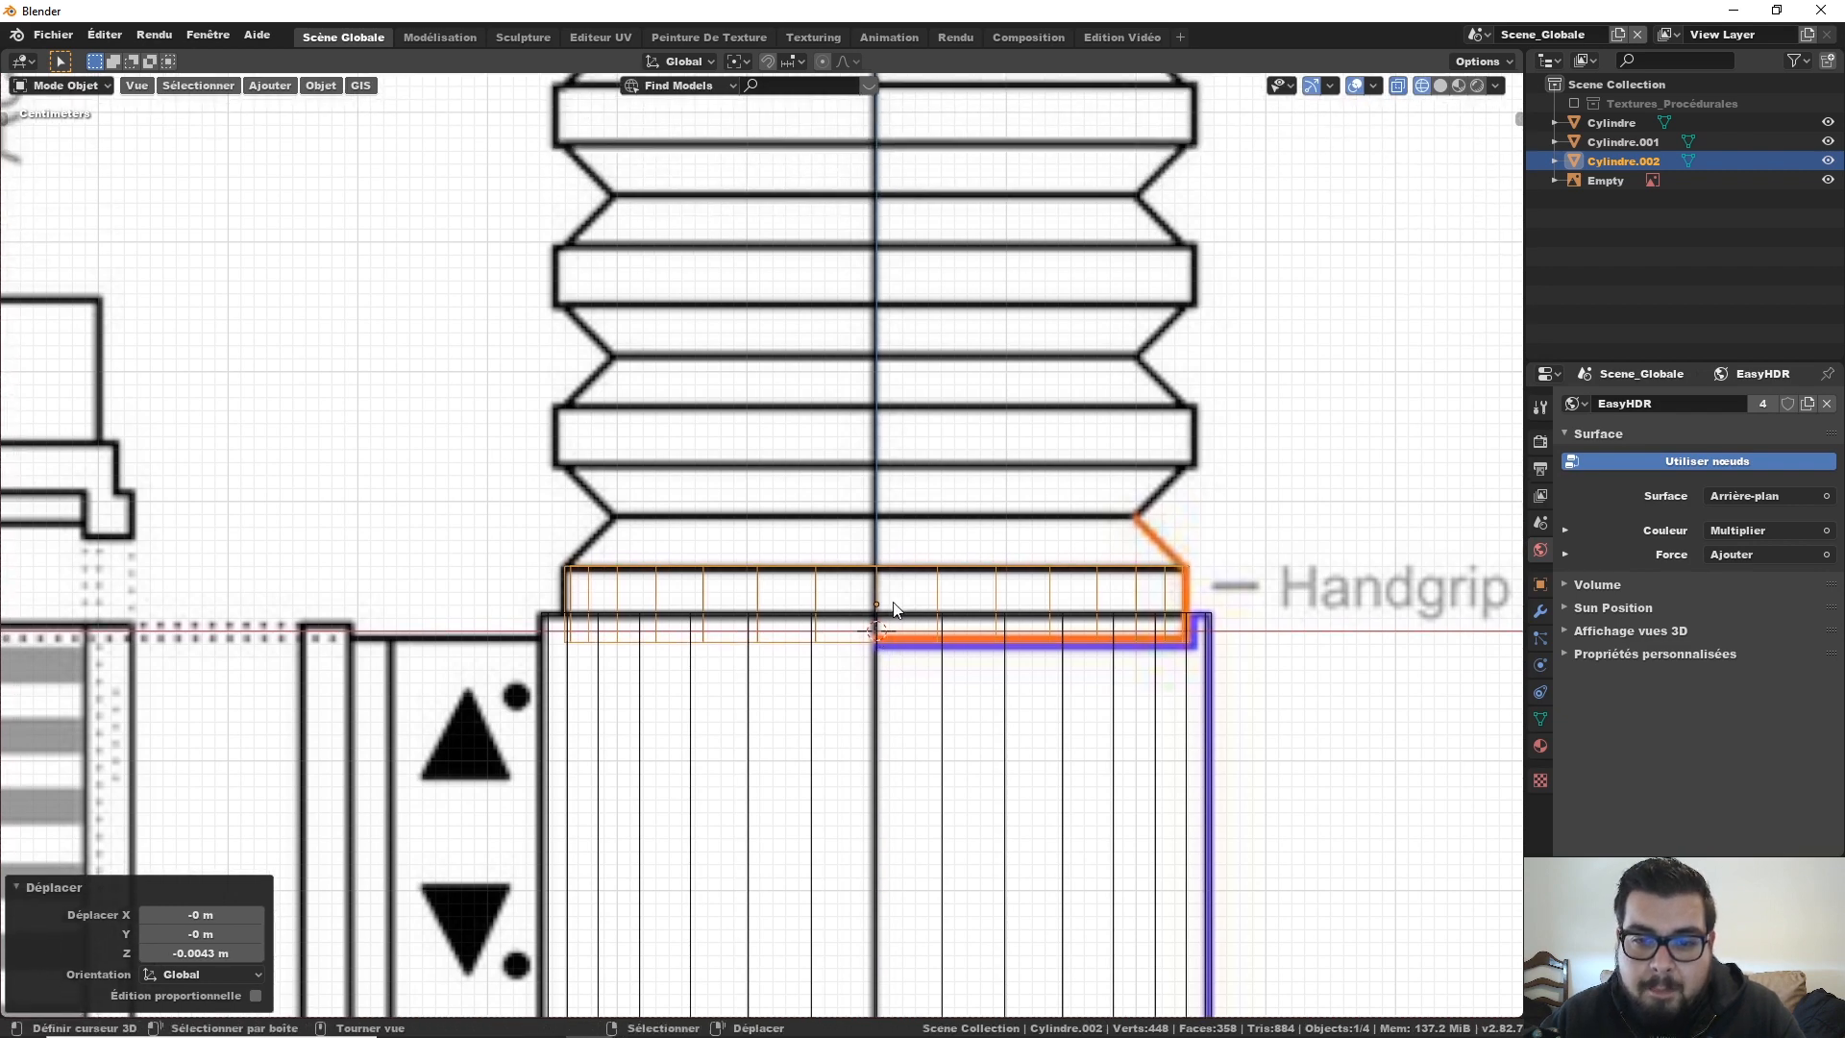
pyautogui.press('Tab')
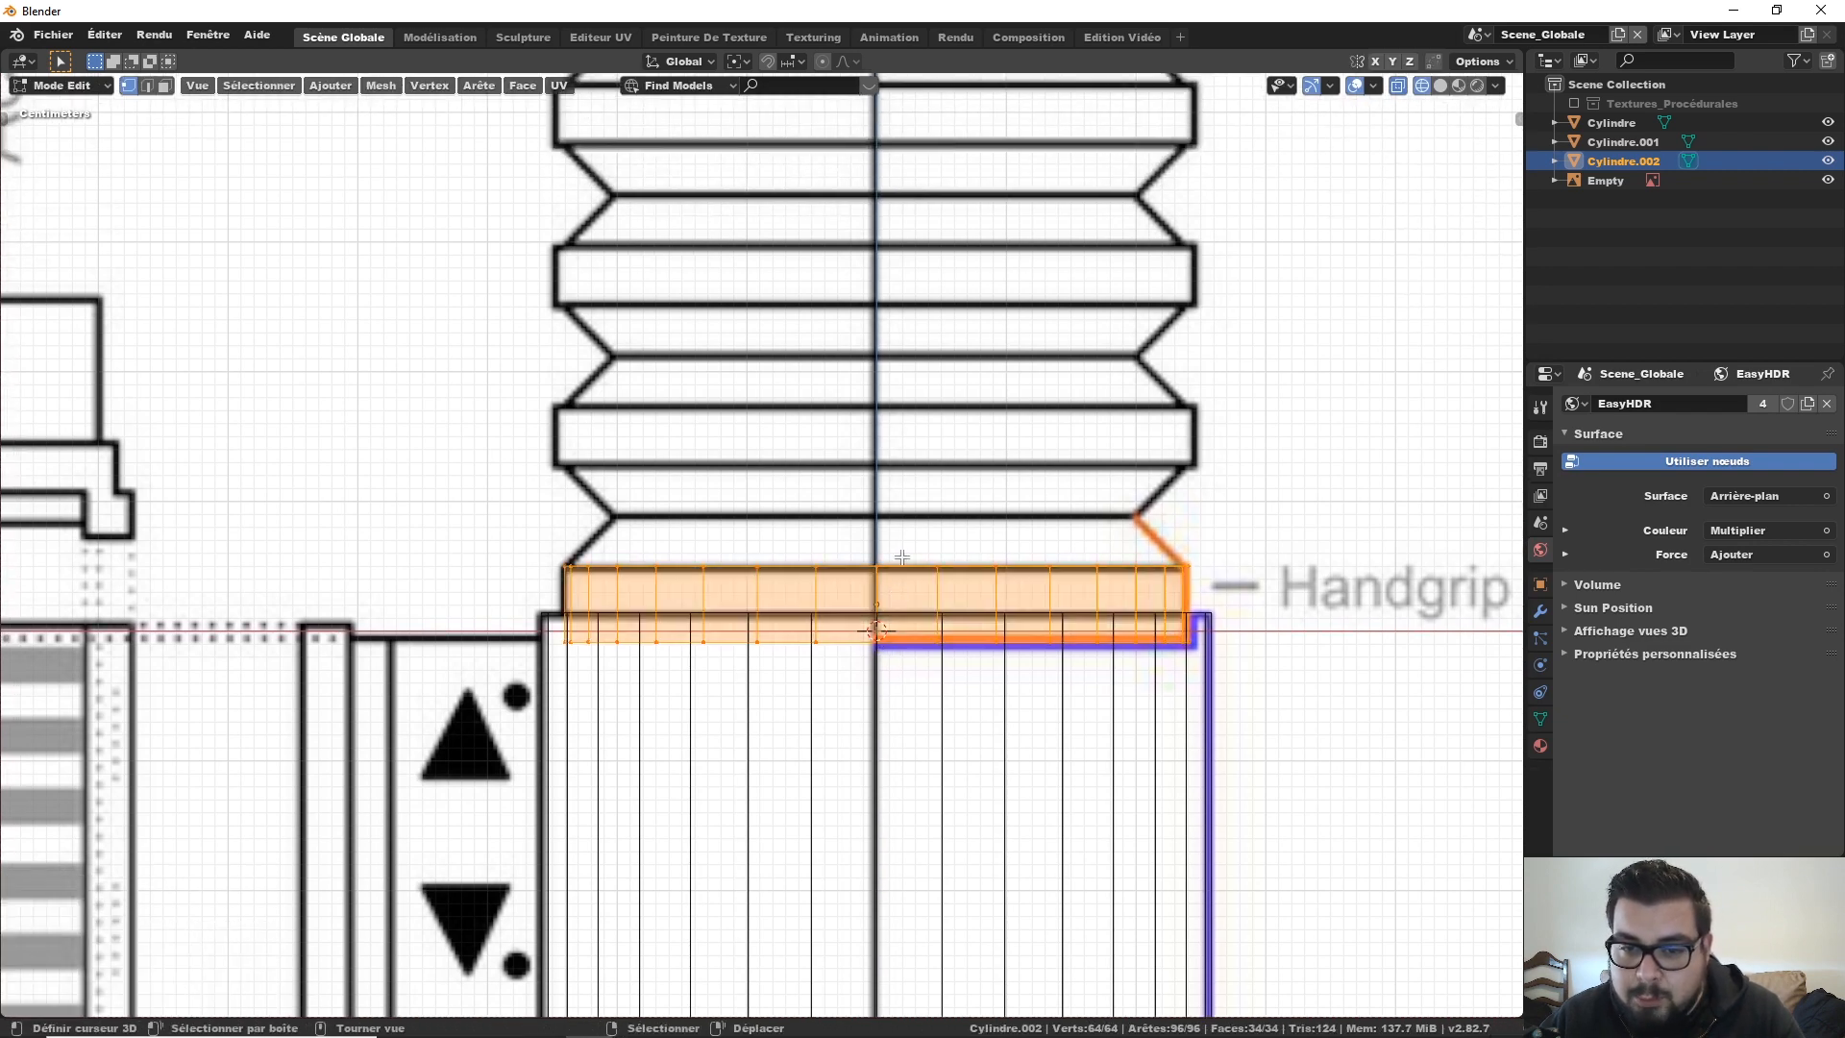
pyautogui.click(902, 572)
pyautogui.keyDown('alt'); pyautogui.click(903, 569); pyautogui.keyUp('alt')
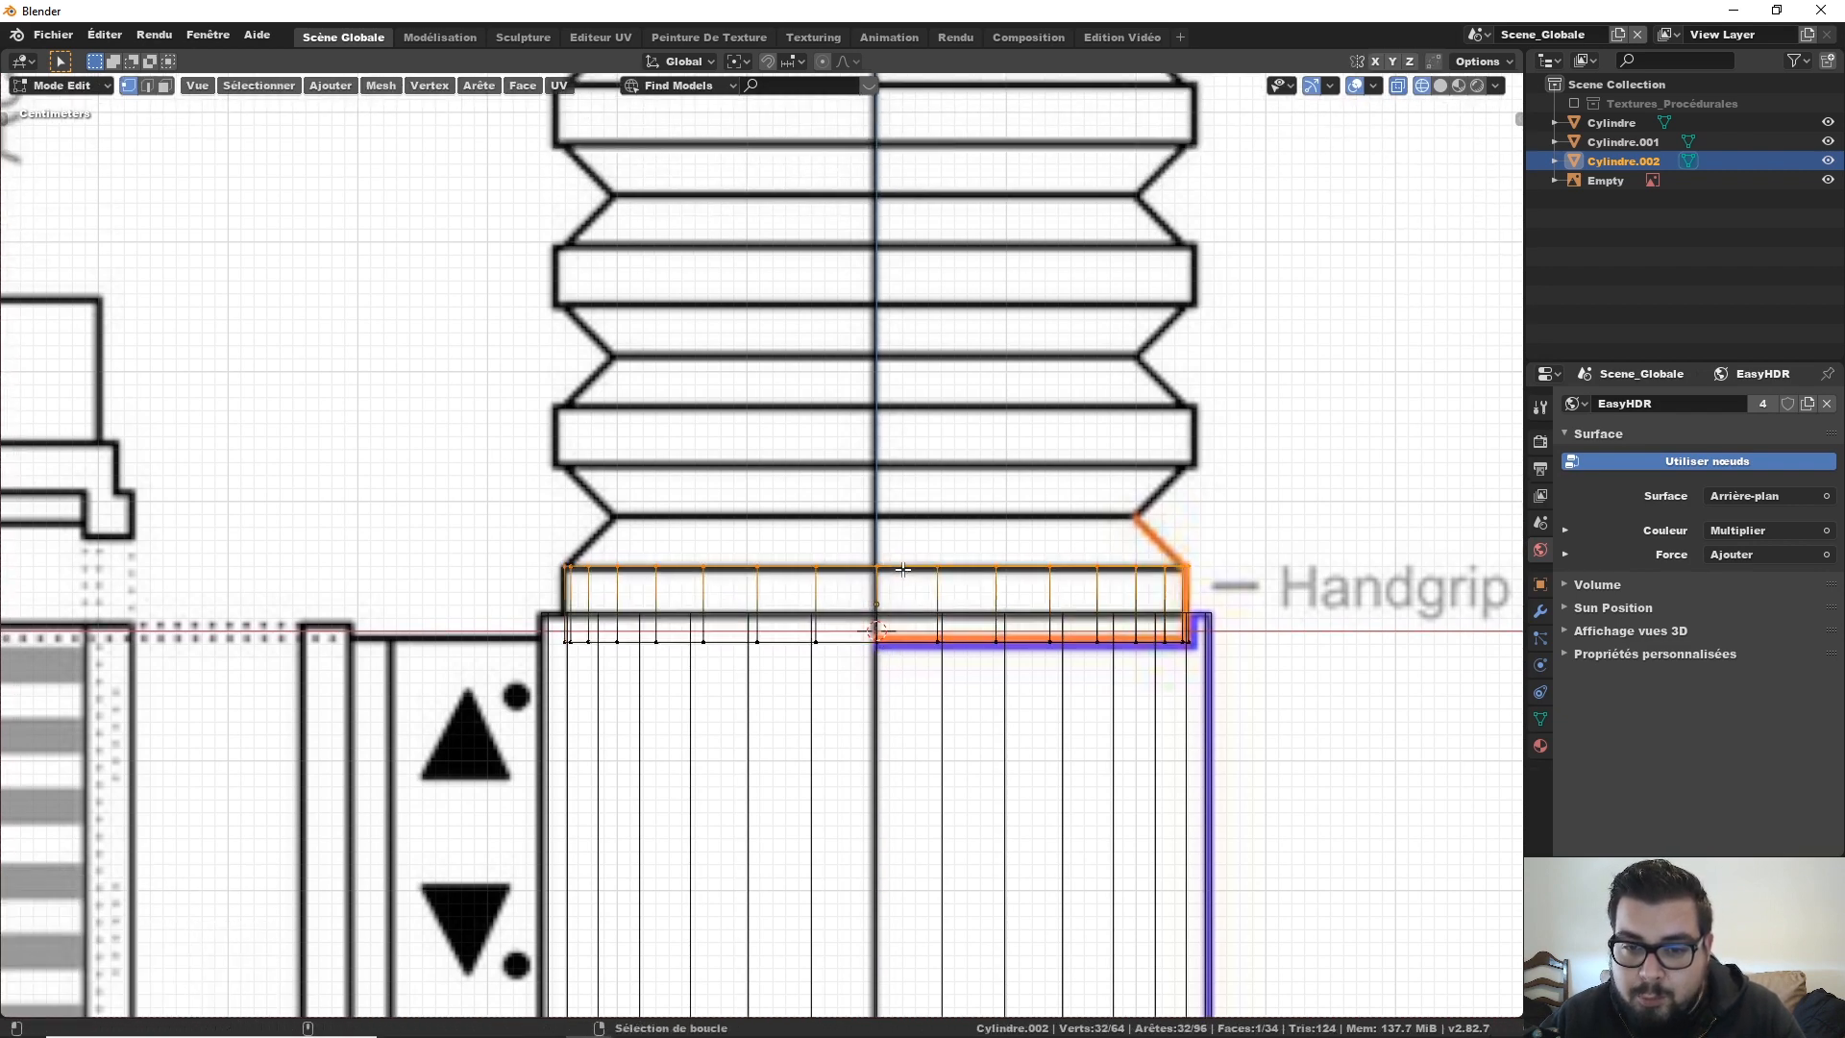
pyautogui.moveTo(903, 569); pyautogui.dragTo(914, 642, button='middle')
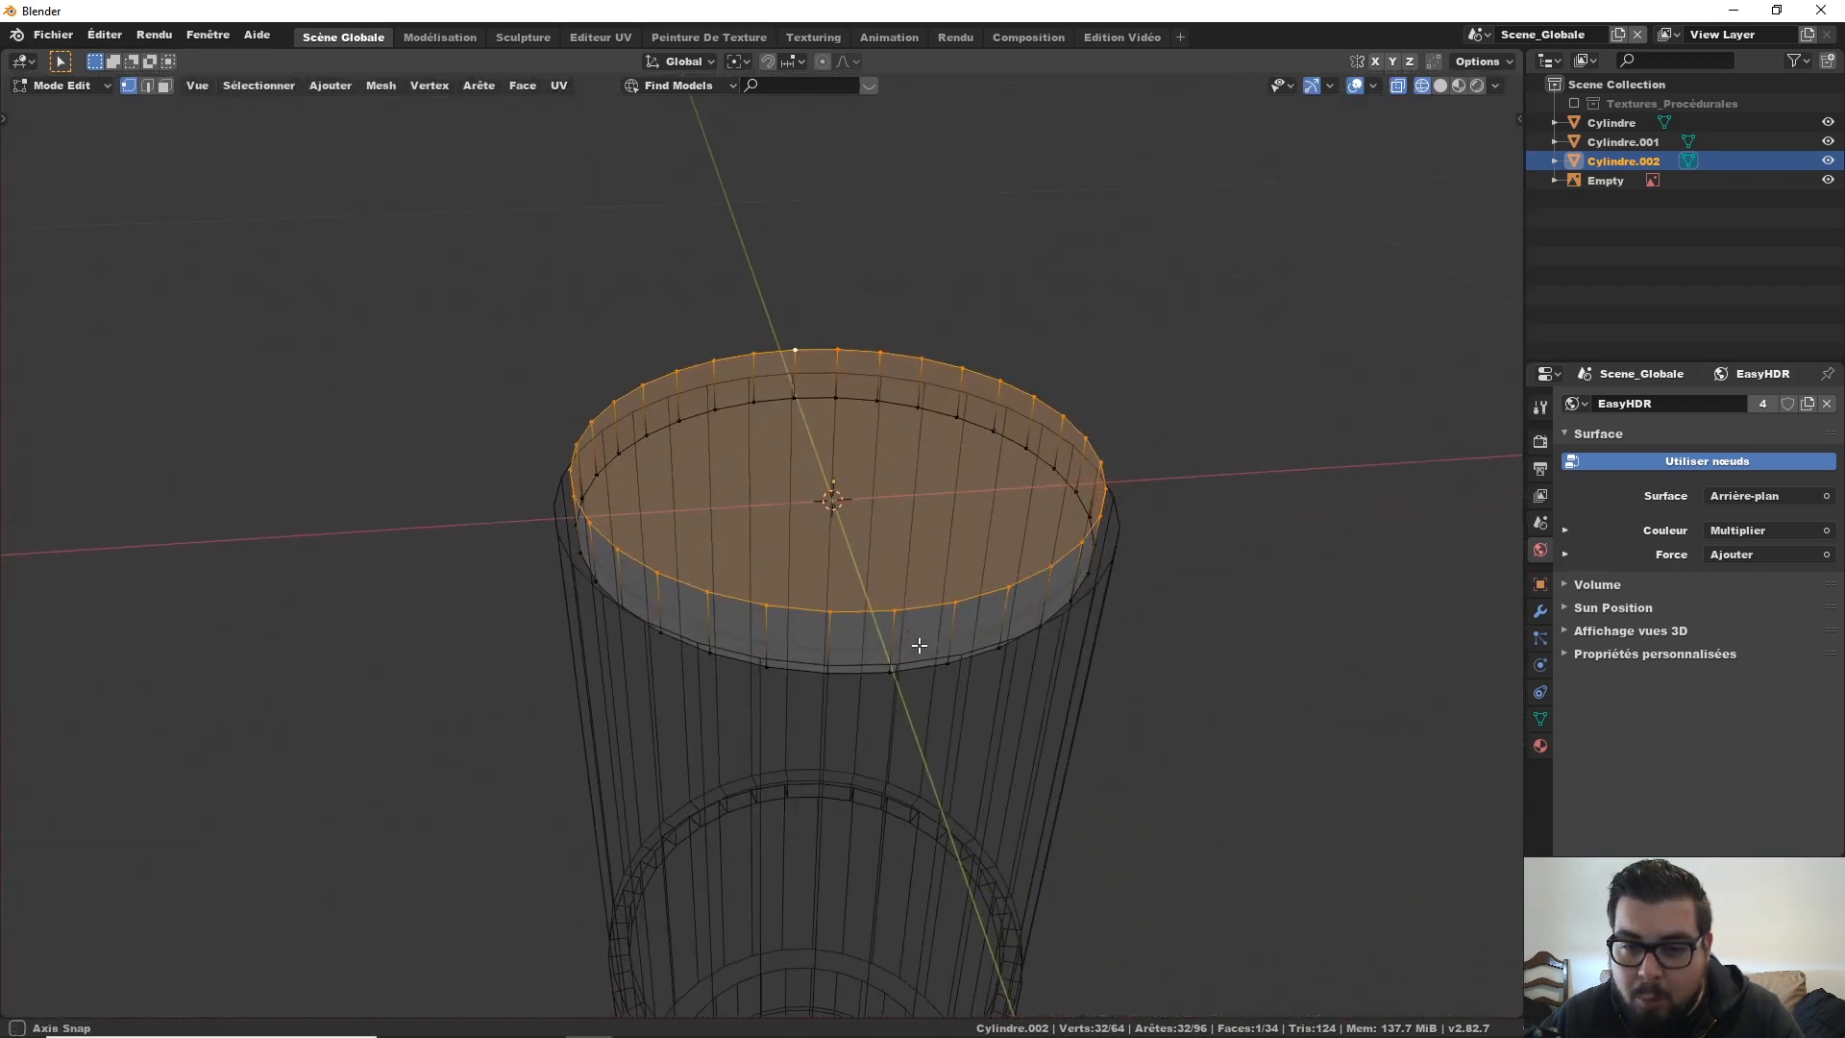
pyautogui.press('KP_1')
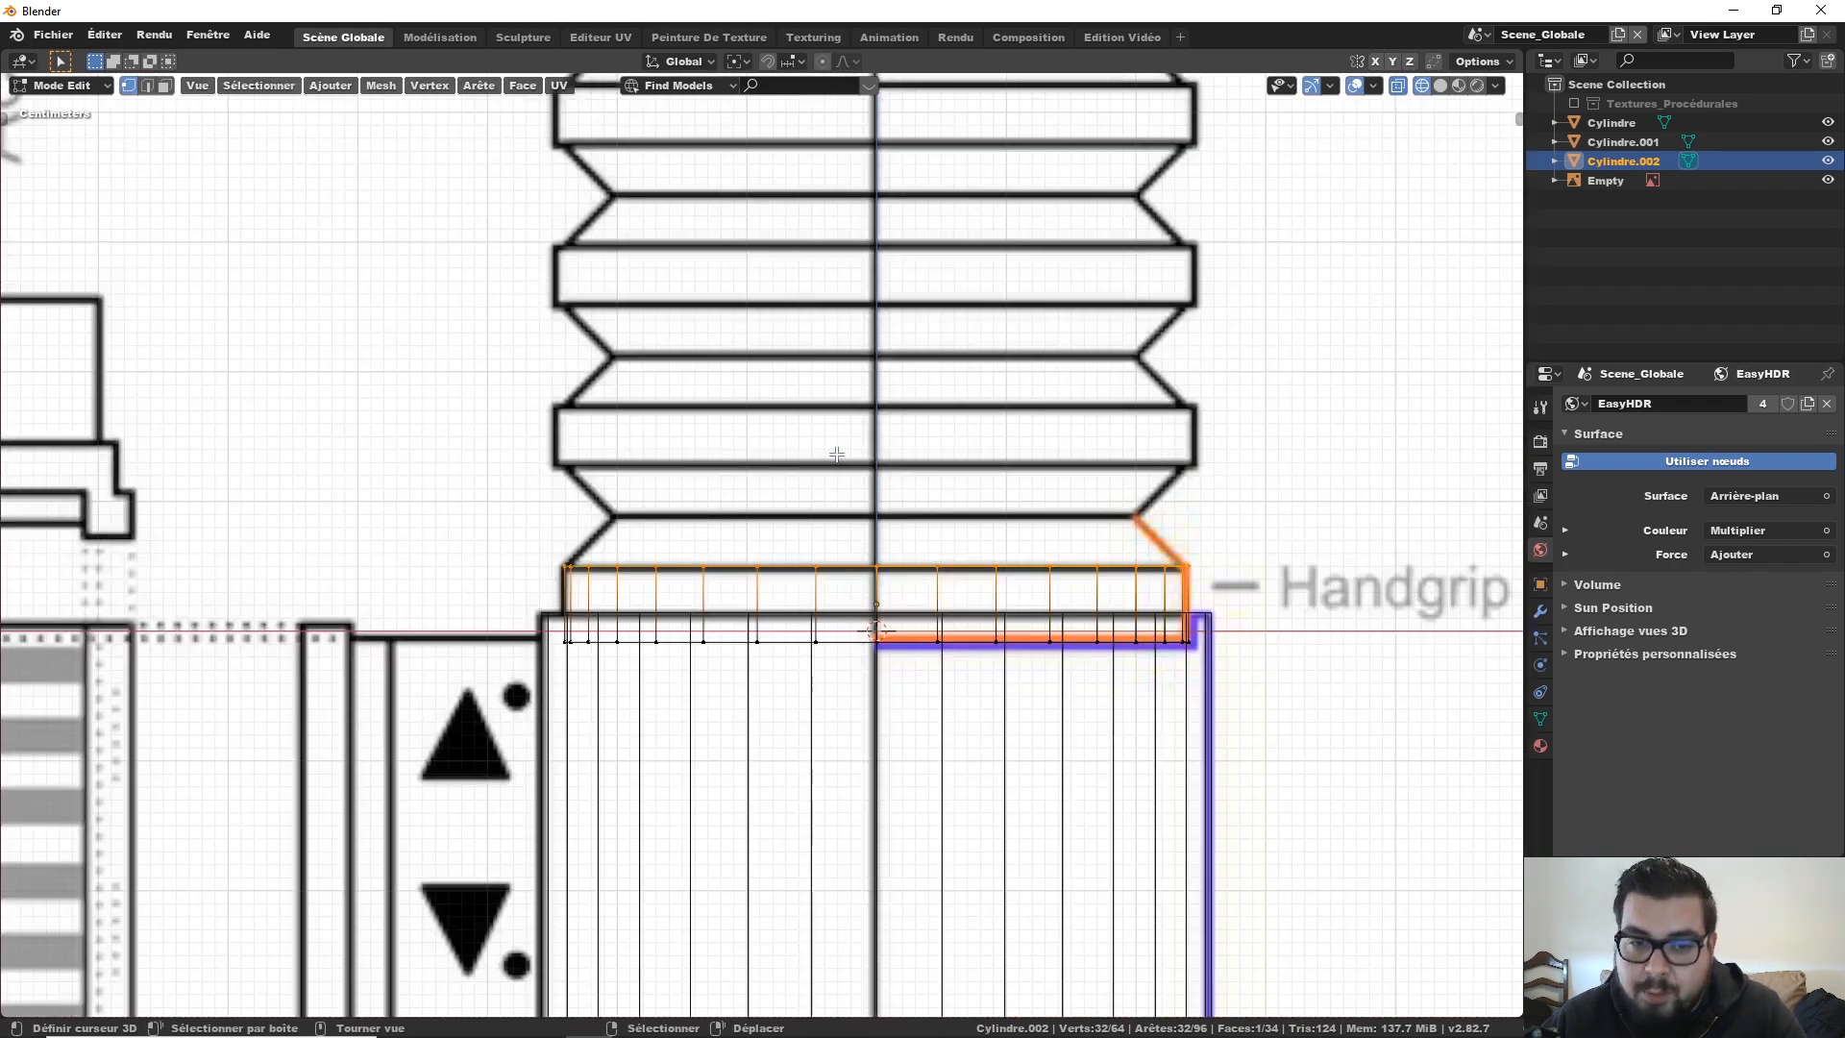
pyautogui.scroll(2, 837, 454)
pyautogui.press('e')
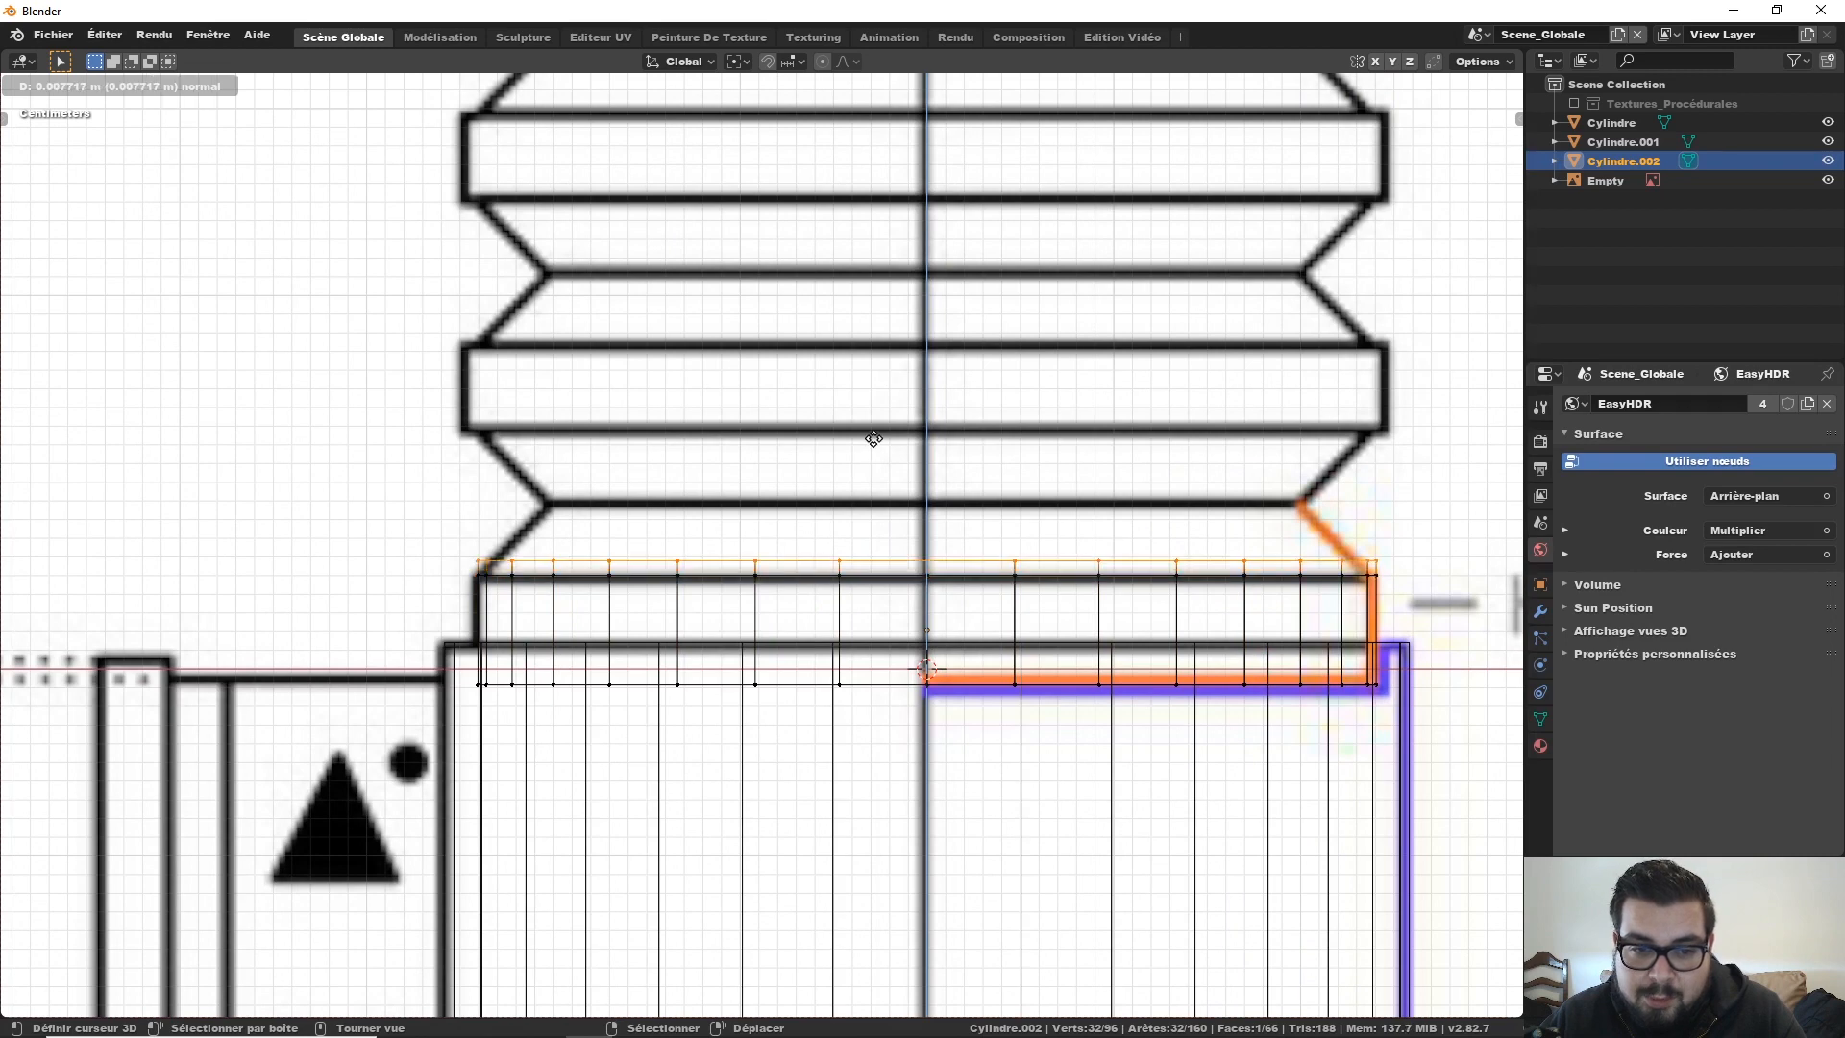
pyautogui.click(892, 381)
pyautogui.press('s')
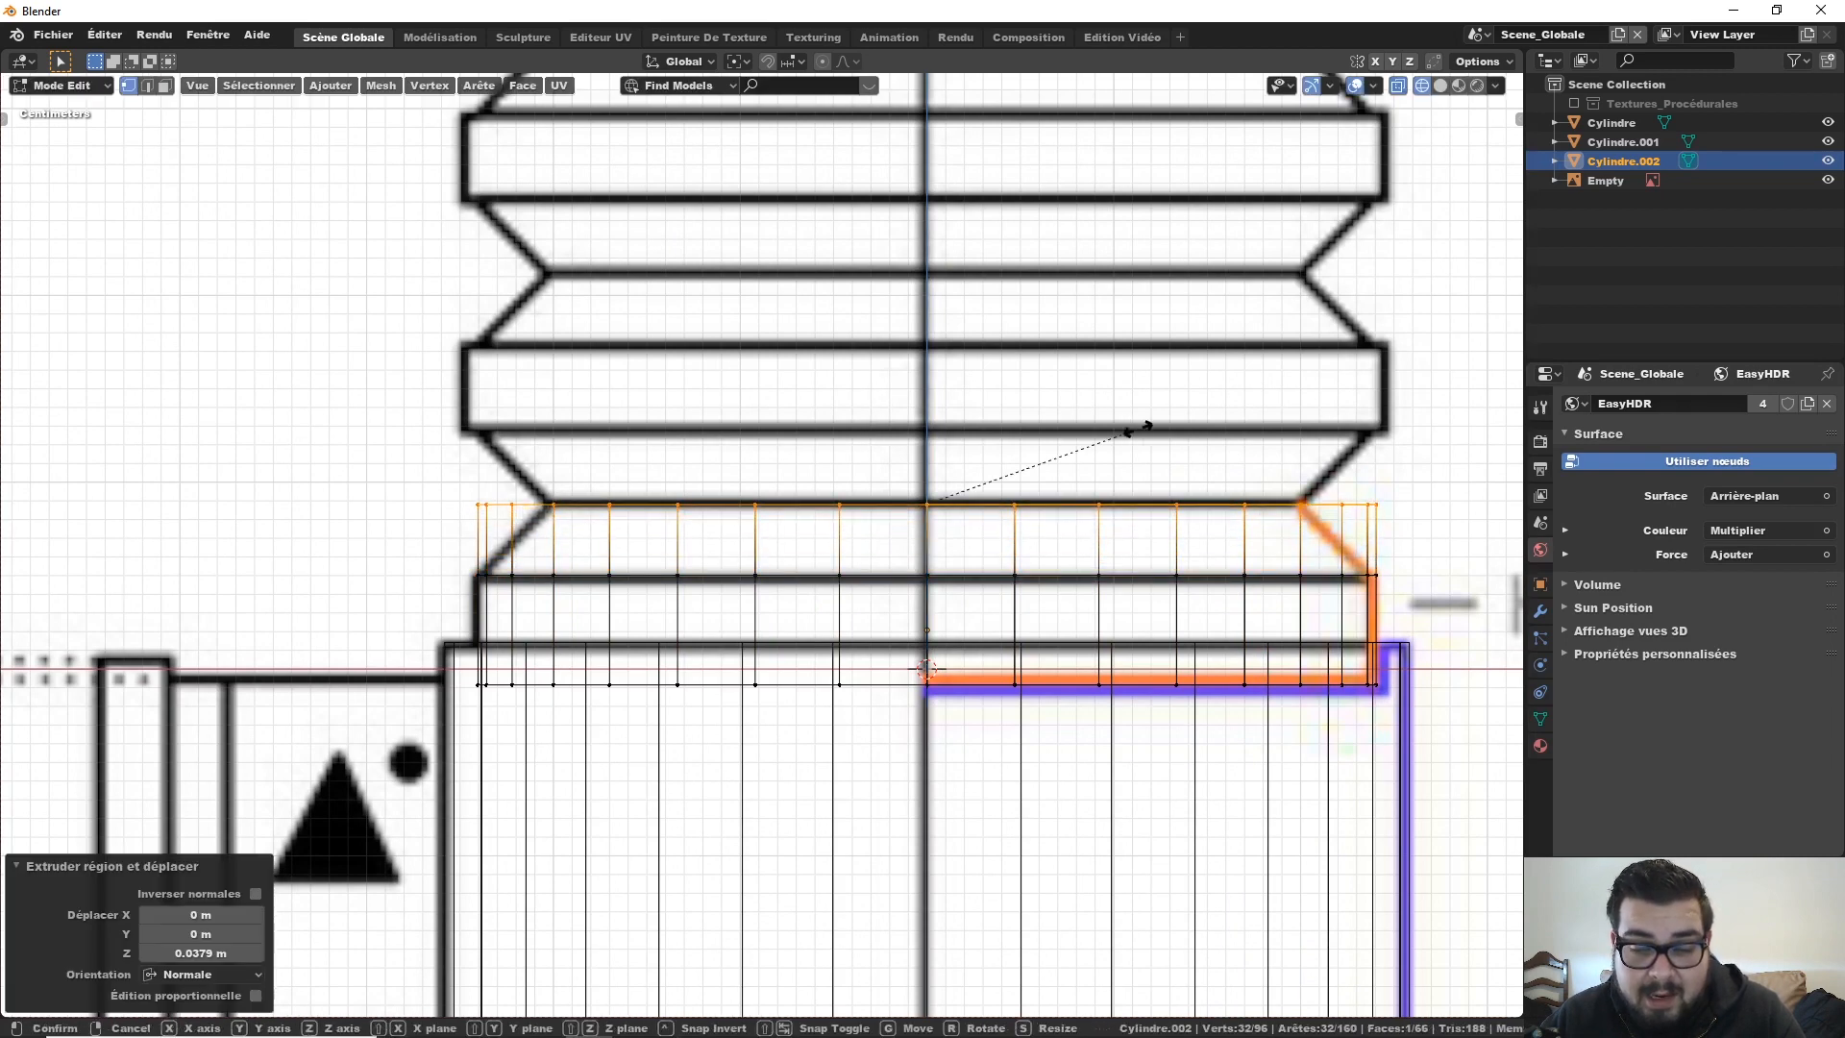
pyautogui.click(1023, 450)
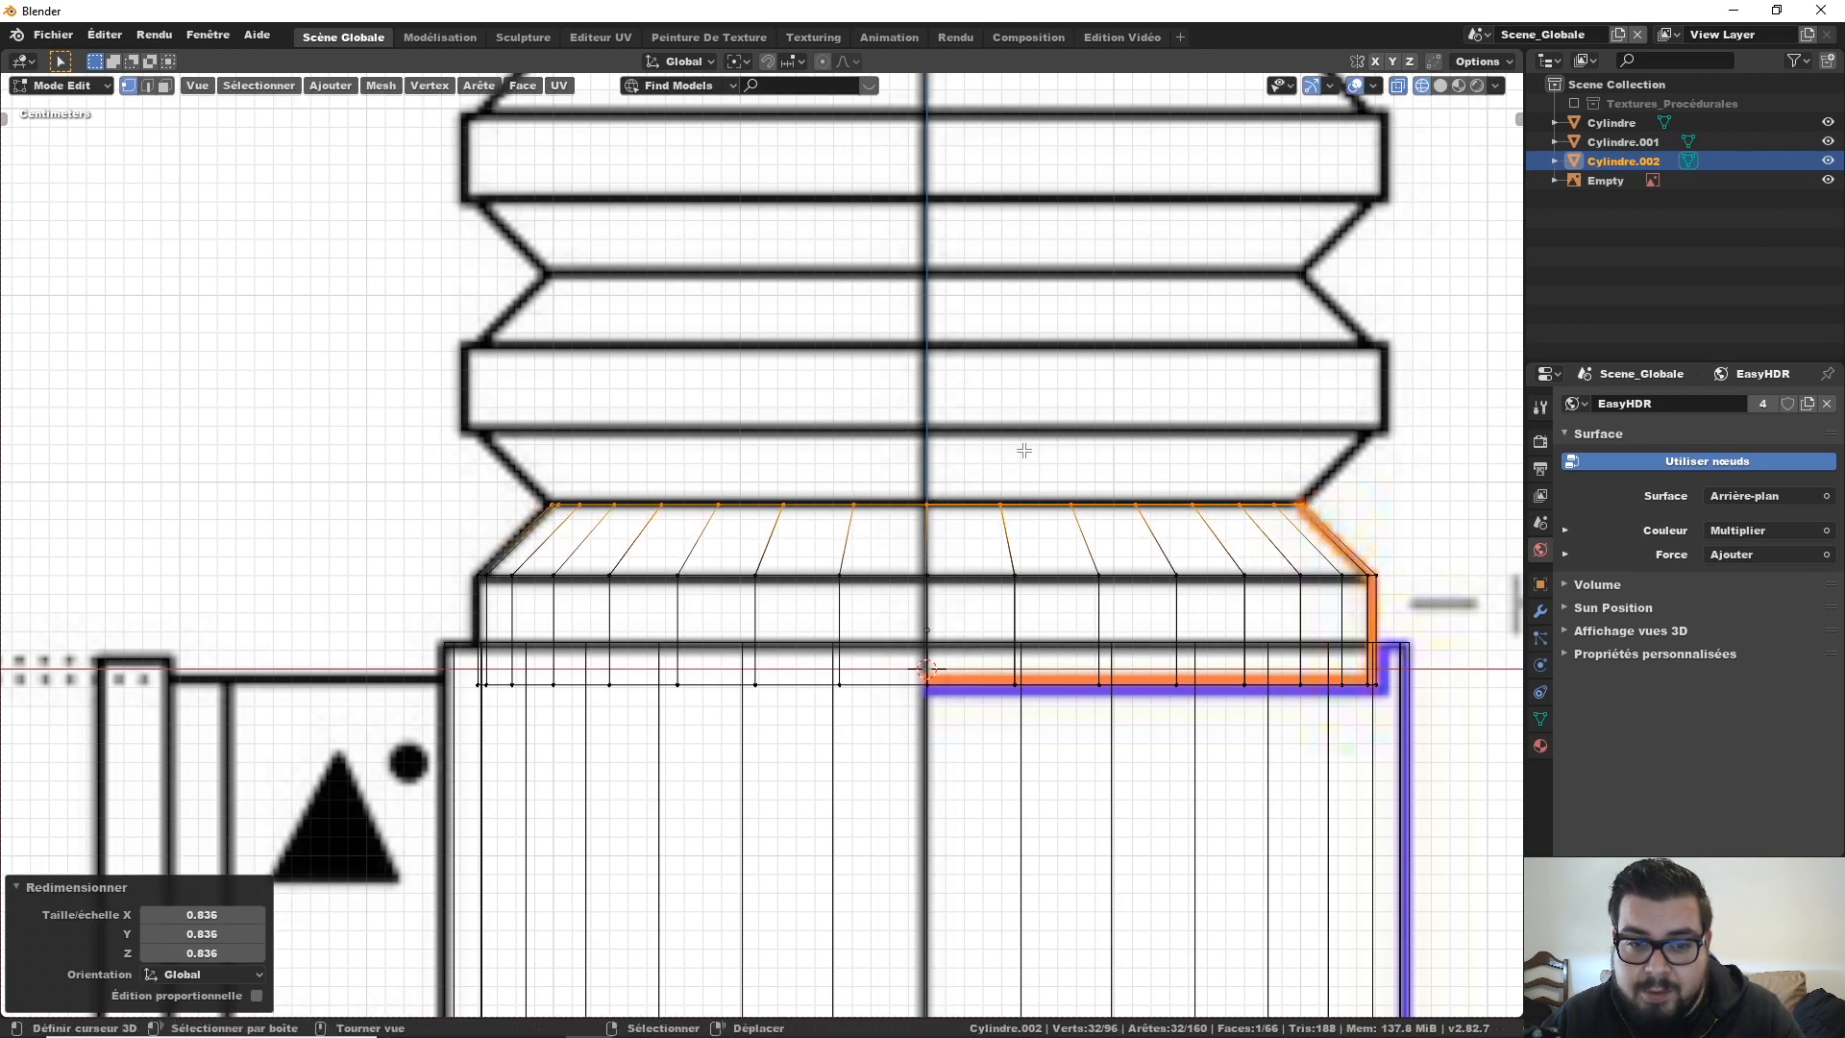
# Step: Extrude the narrowed top loop about 0.042 m up and scale it outward to about 1.223 to reach the first rib's width
pyautogui.scroll(-1, 1041, 465)
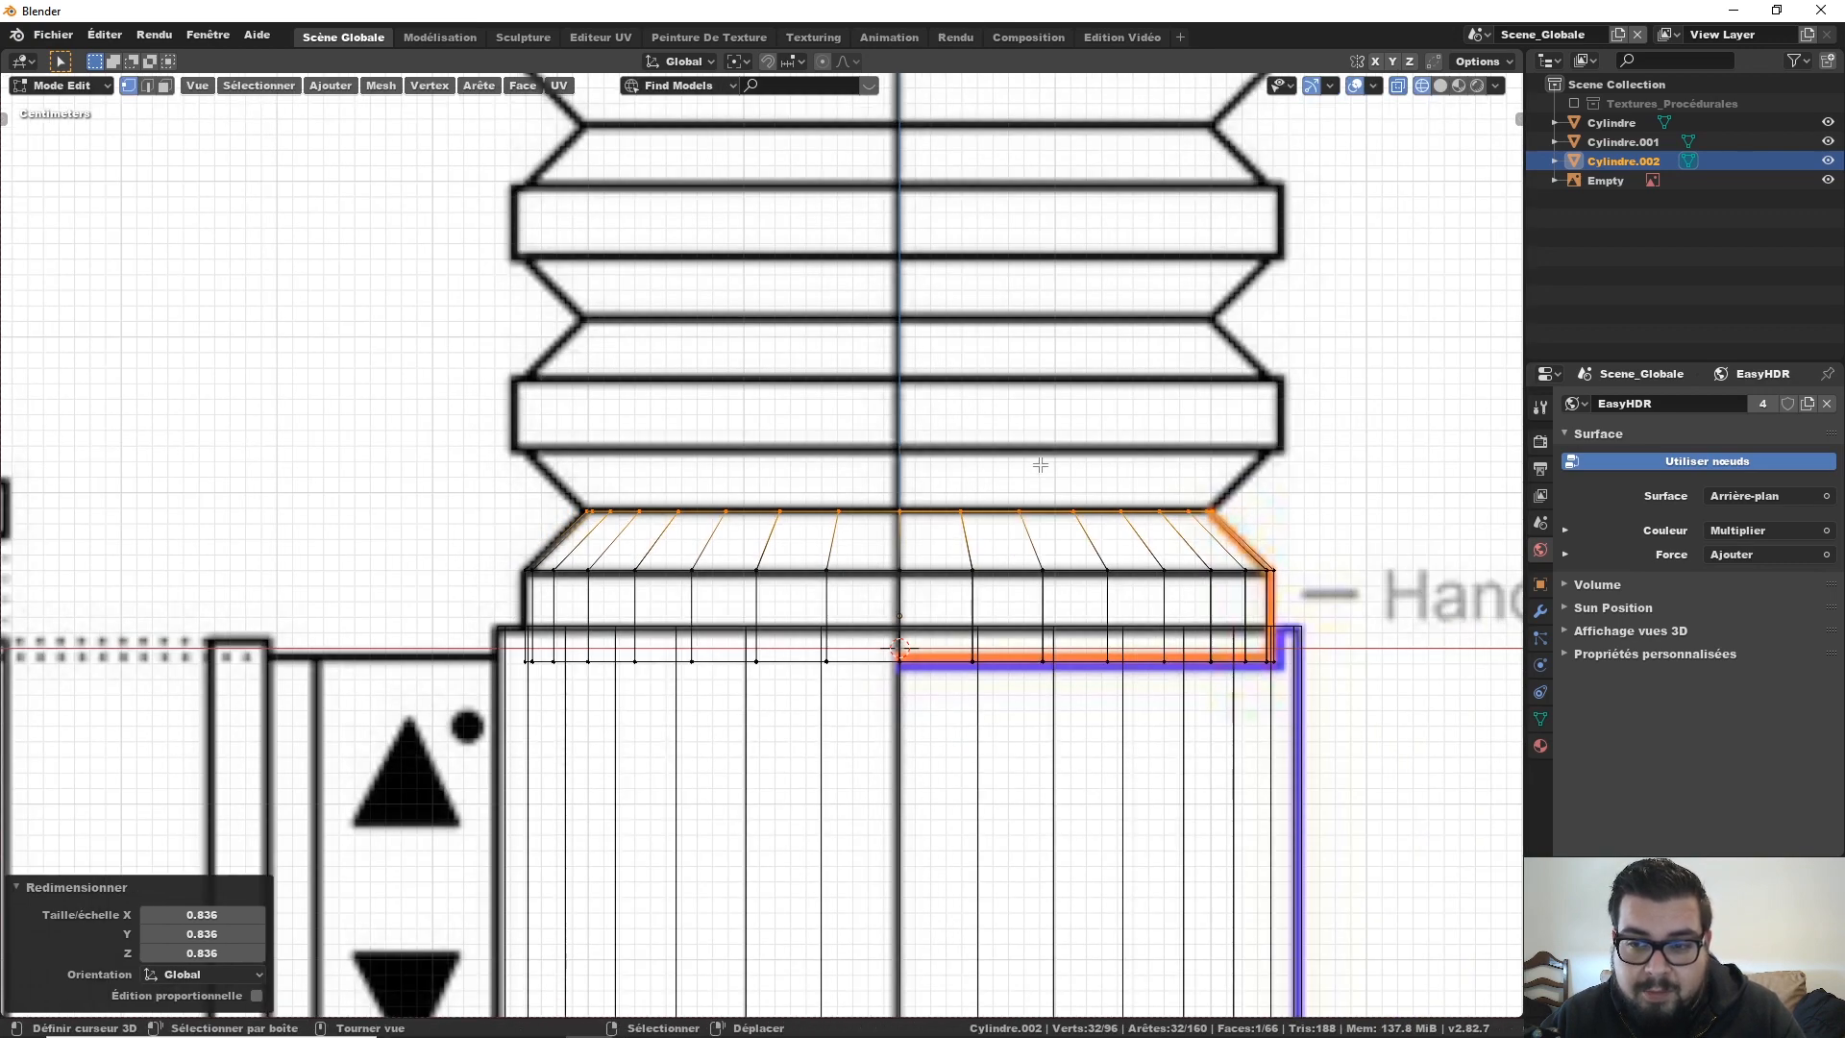
pyautogui.scroll(-5, 1229, 486)
pyautogui.moveTo(1038, 397); pyautogui.dragTo(1045, 440, button='middle')
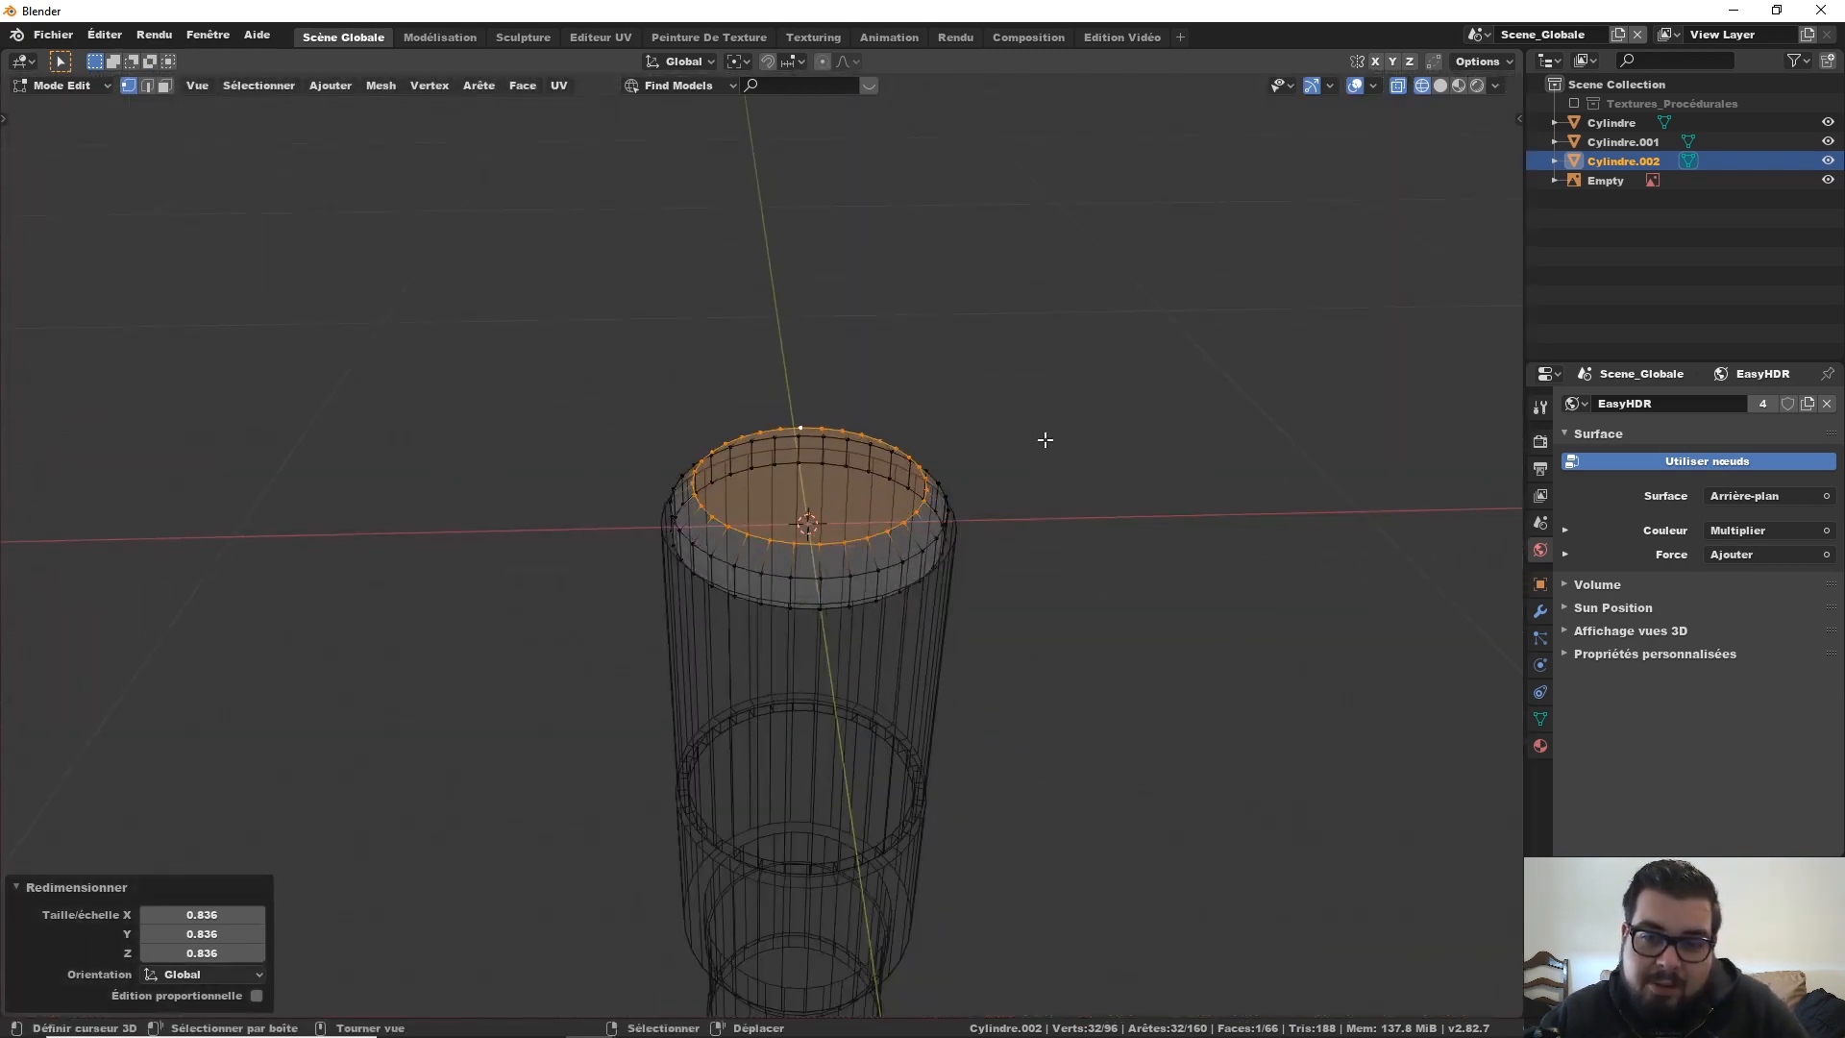
pyautogui.press('KP_1')
pyautogui.scroll(2, 1047, 769)
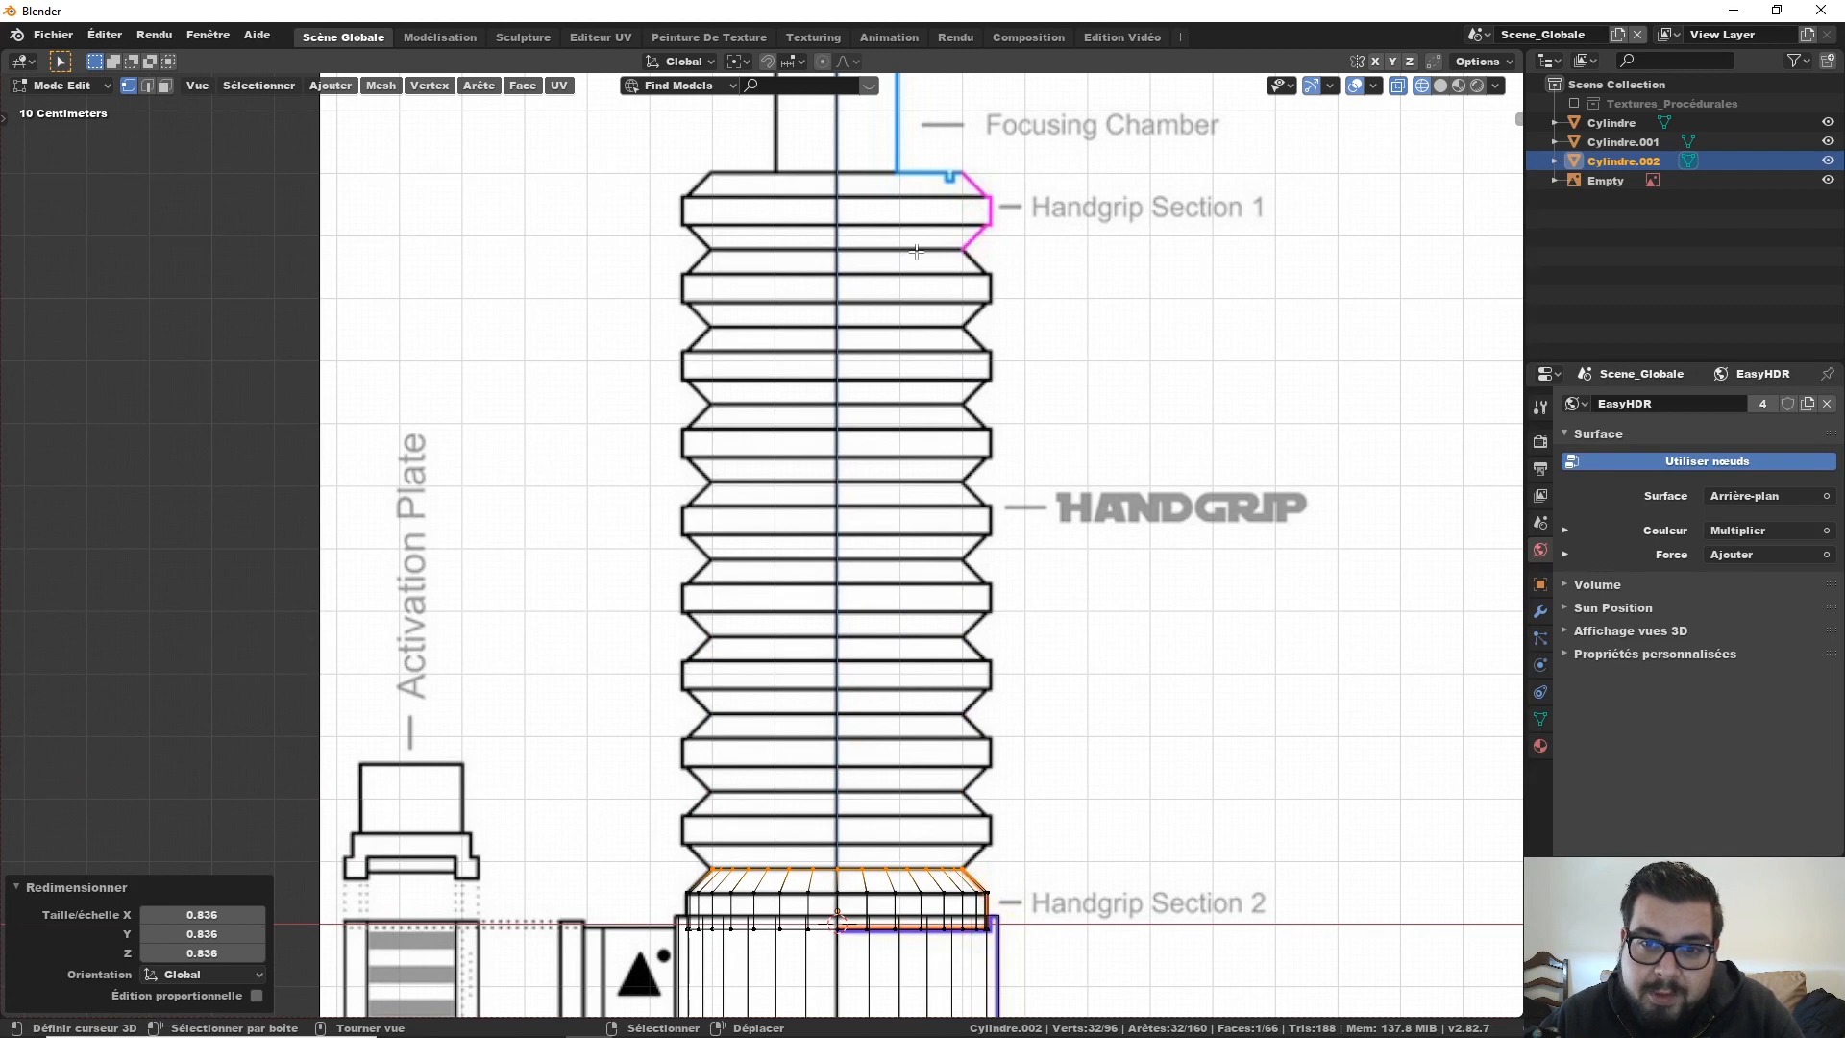
pyautogui.keyDown('shift'); pyautogui.moveTo(995, 879); pyautogui.dragTo(1001, 714, button='middle'); pyautogui.keyUp('shift')
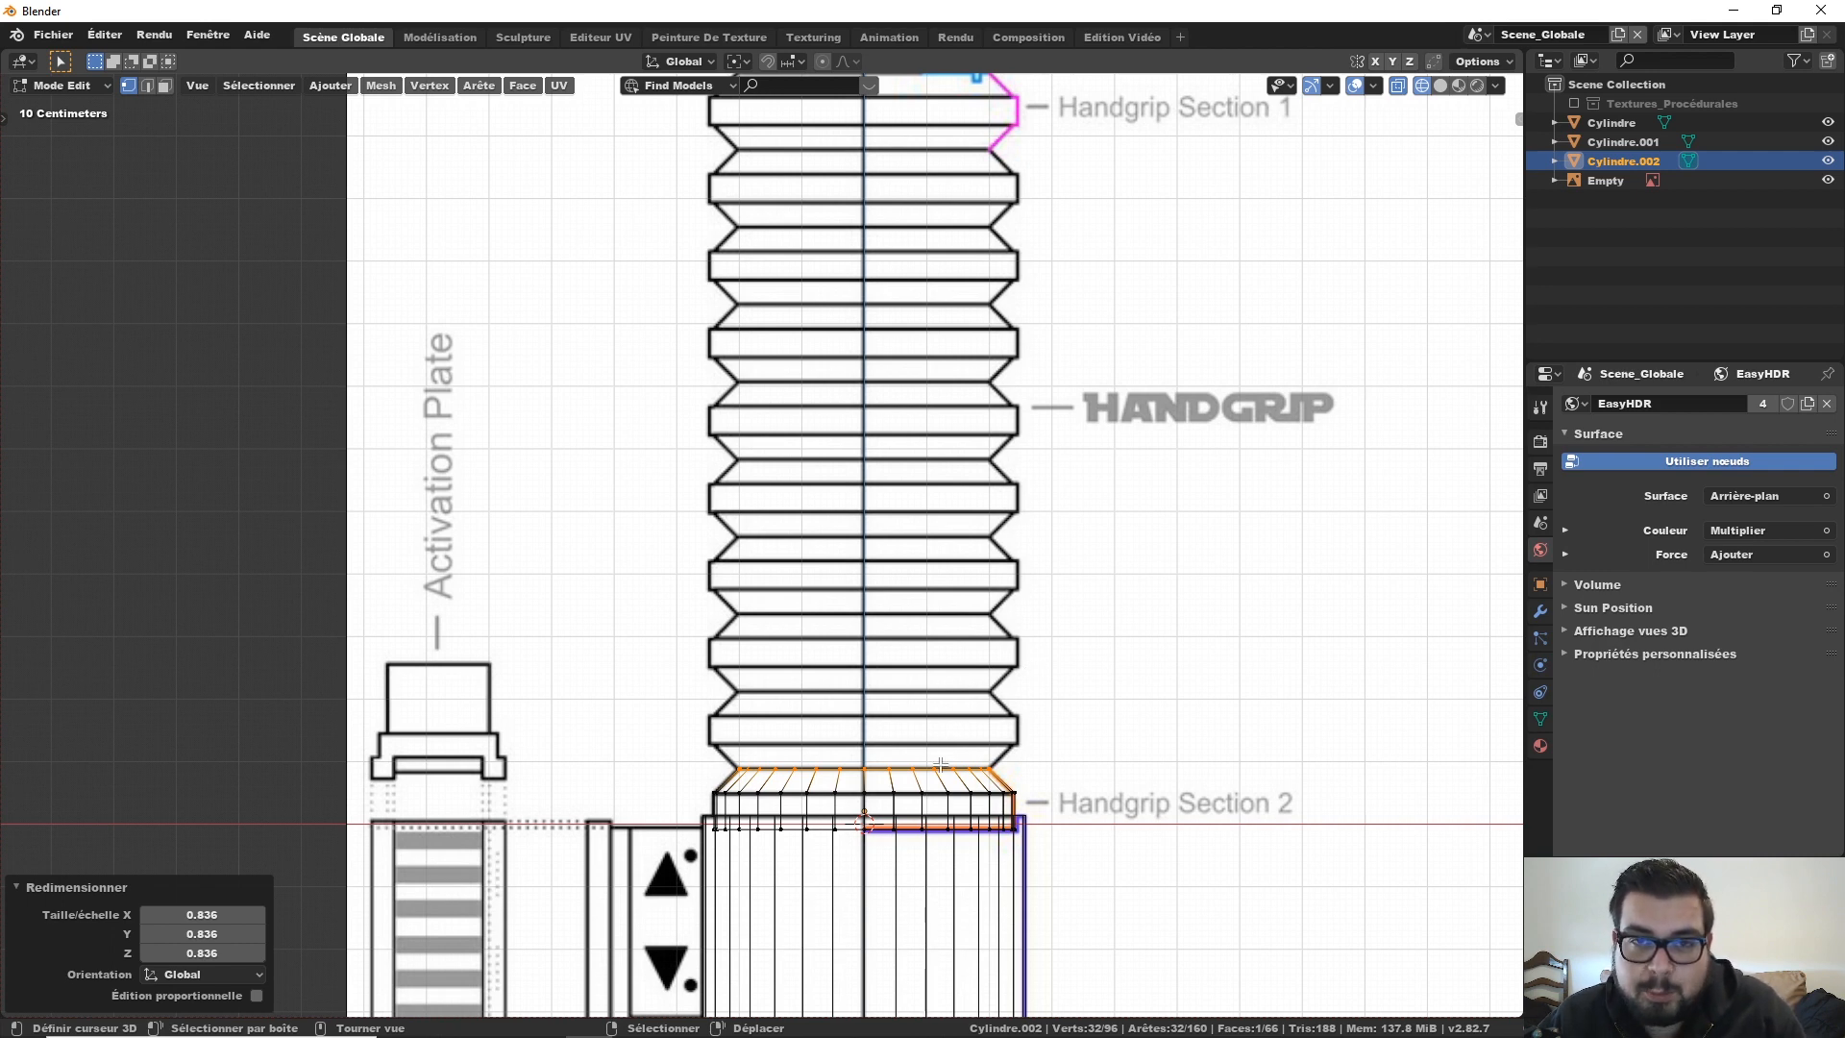
pyautogui.keyDown('shift'); pyautogui.moveTo(957, 765); pyautogui.dragTo(964, 698, button='middle'); pyautogui.keyUp('shift')
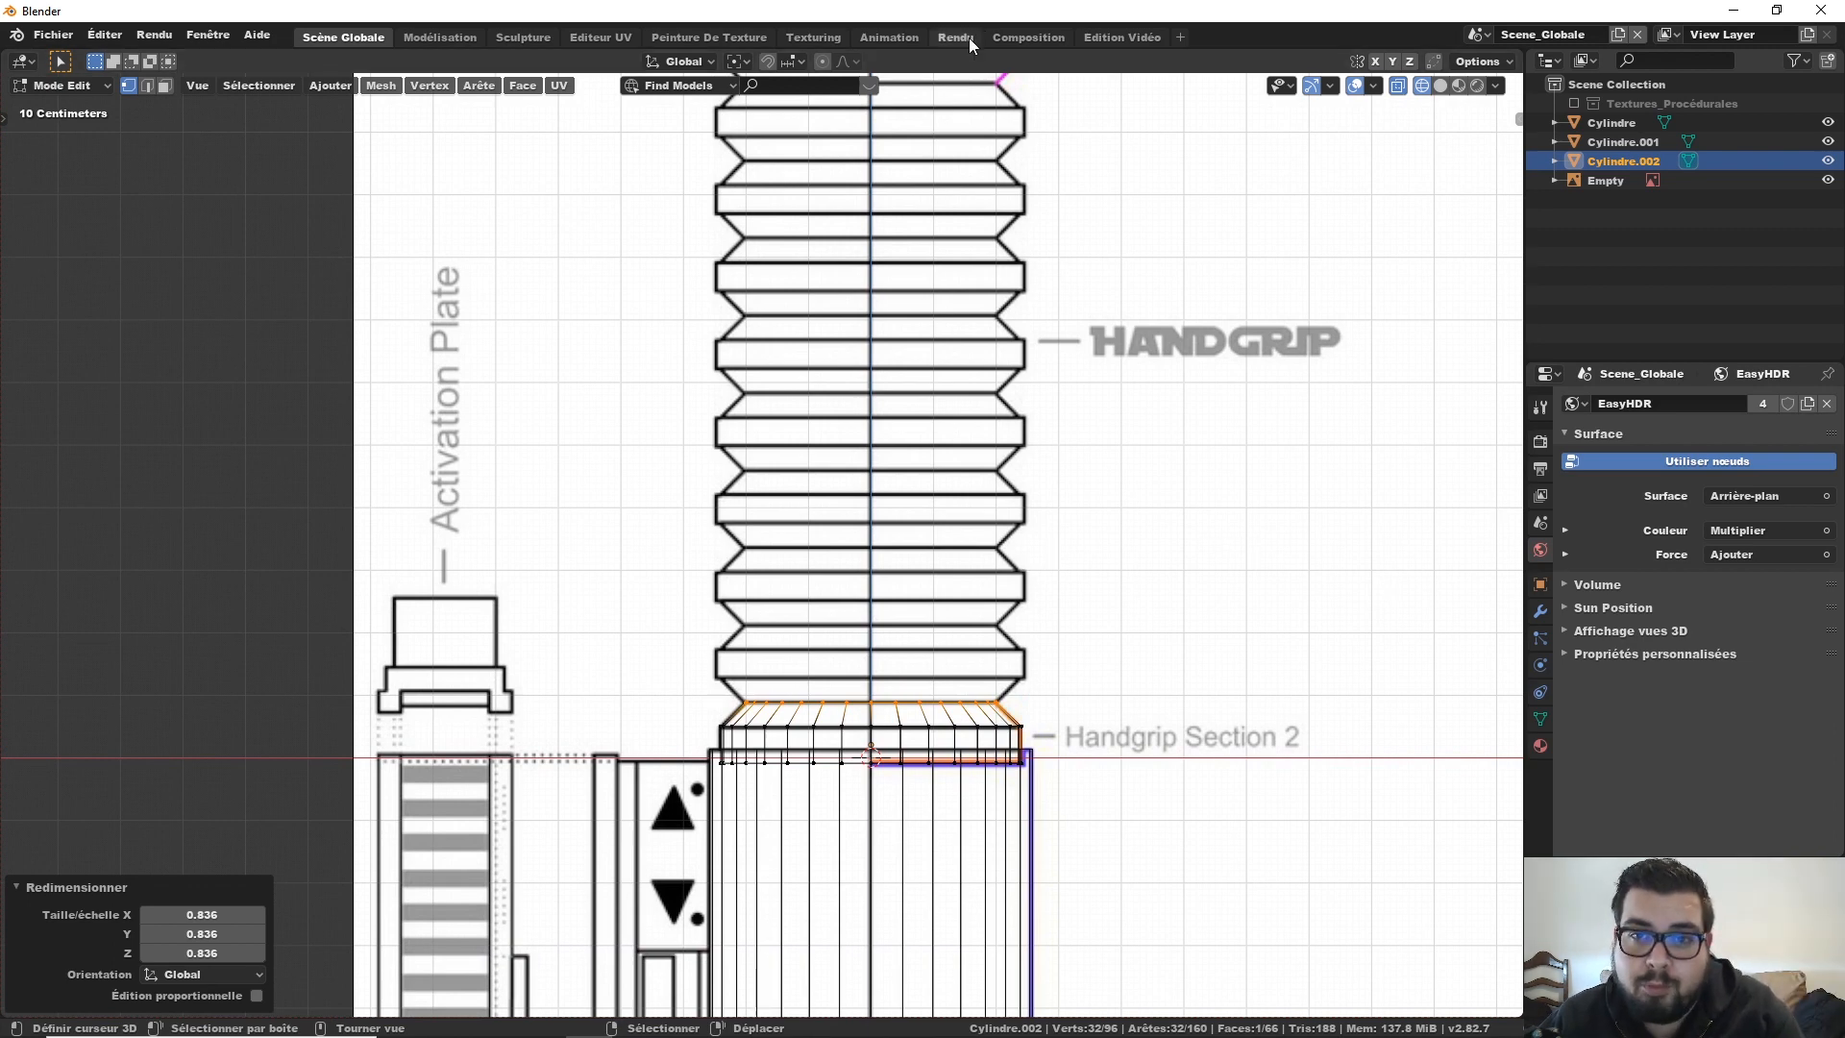
pyautogui.scroll(4, 1033, 549)
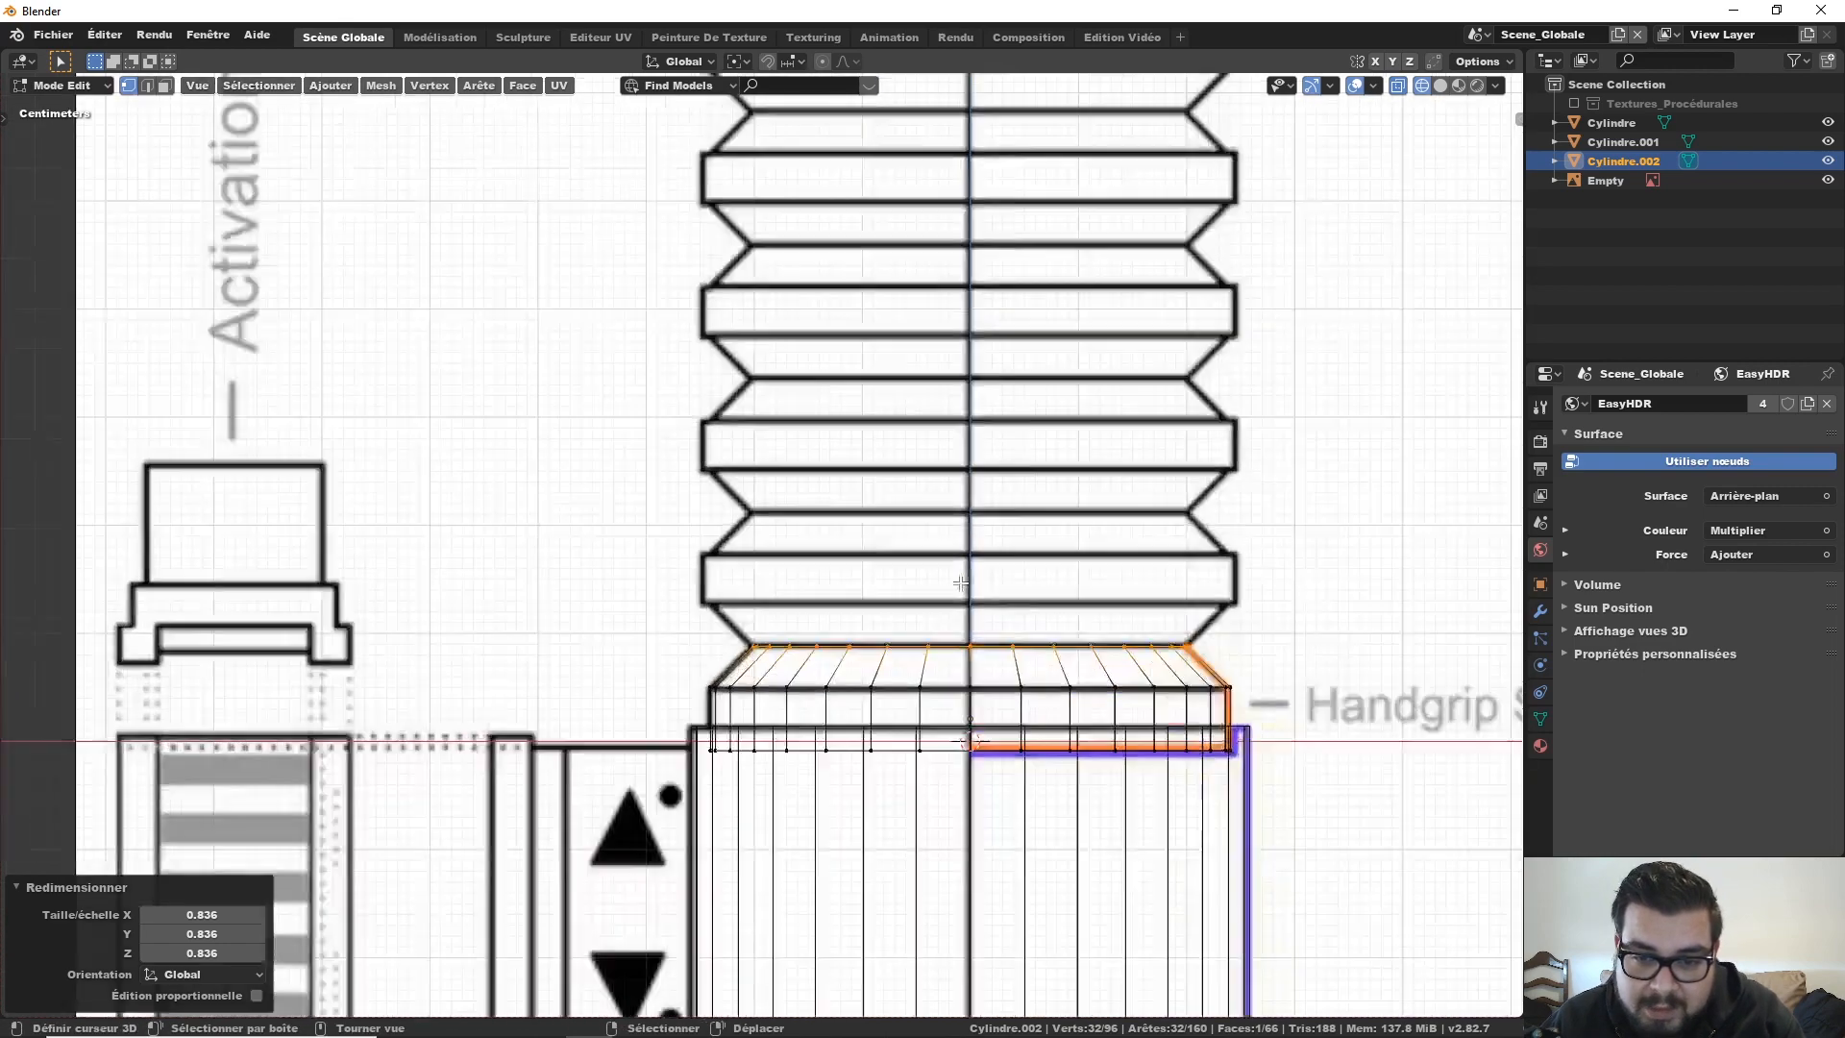
pyautogui.keyDown('shift'); pyautogui.moveTo(906, 562); pyautogui.dragTo(811, 531, button='middle'); pyautogui.keyUp('shift')
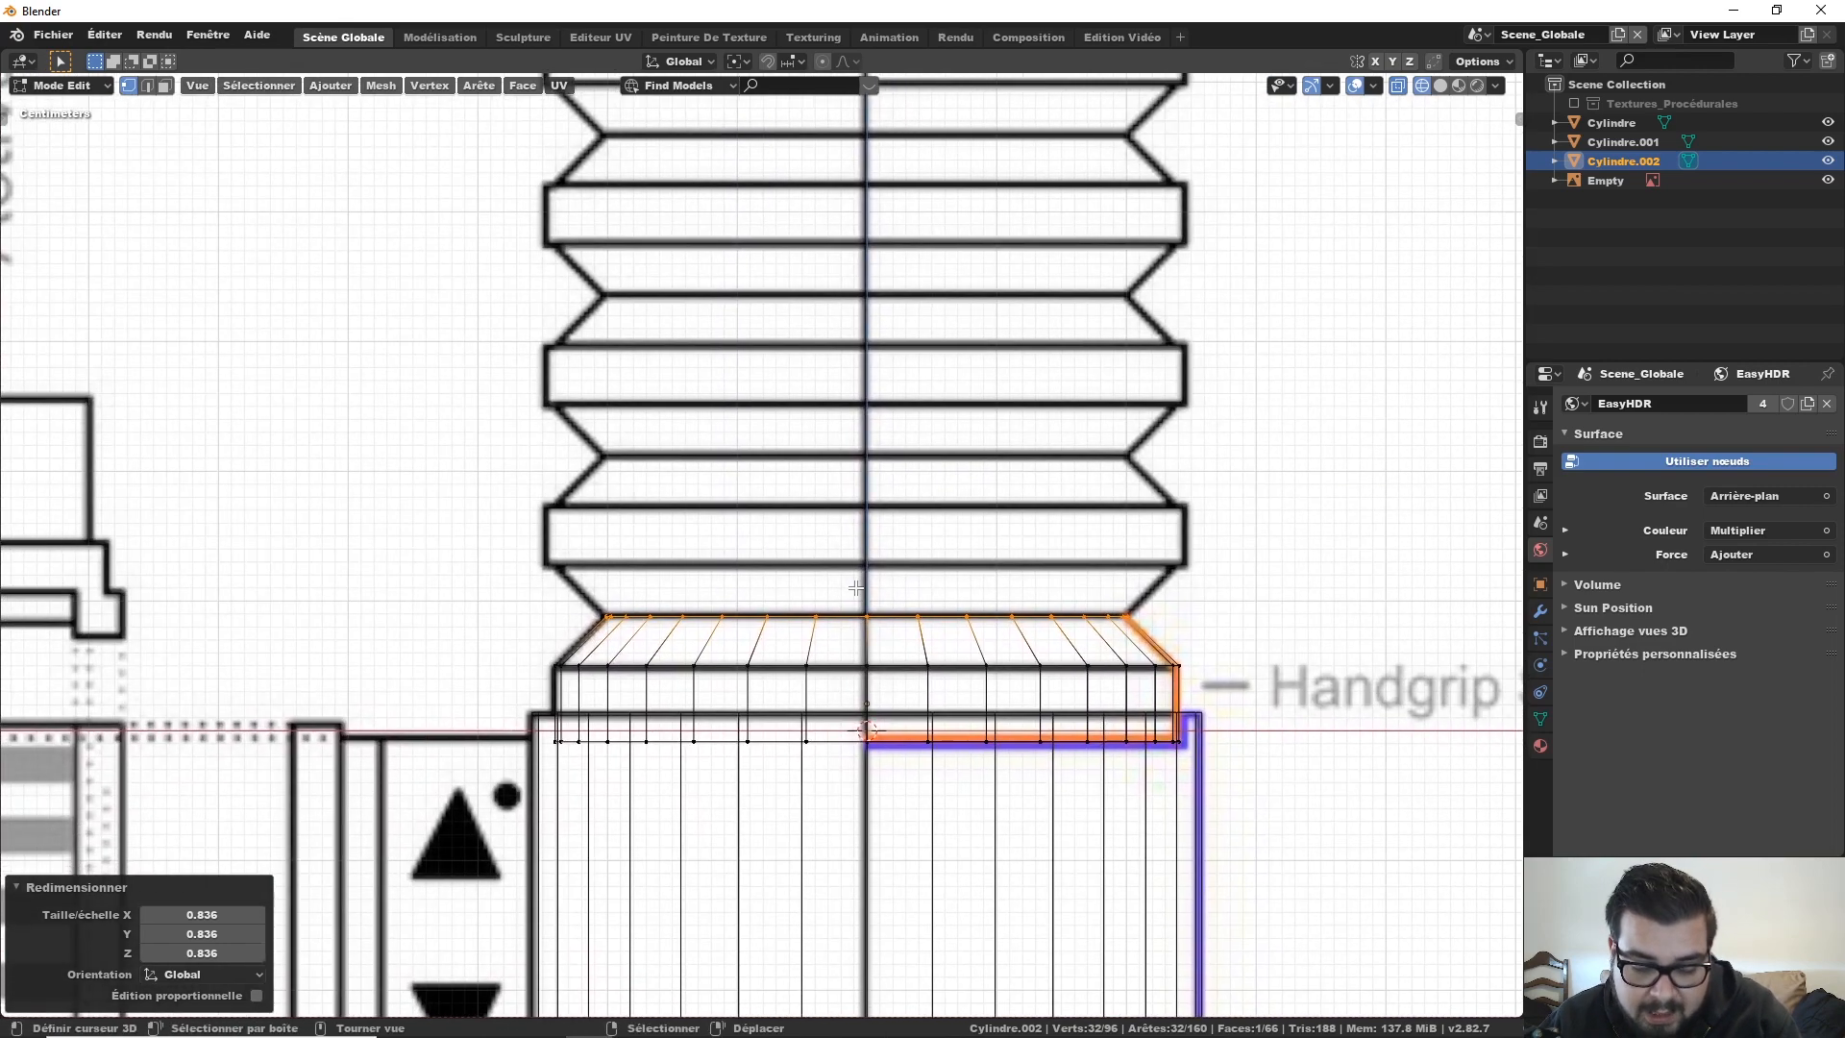
pyautogui.press('e')
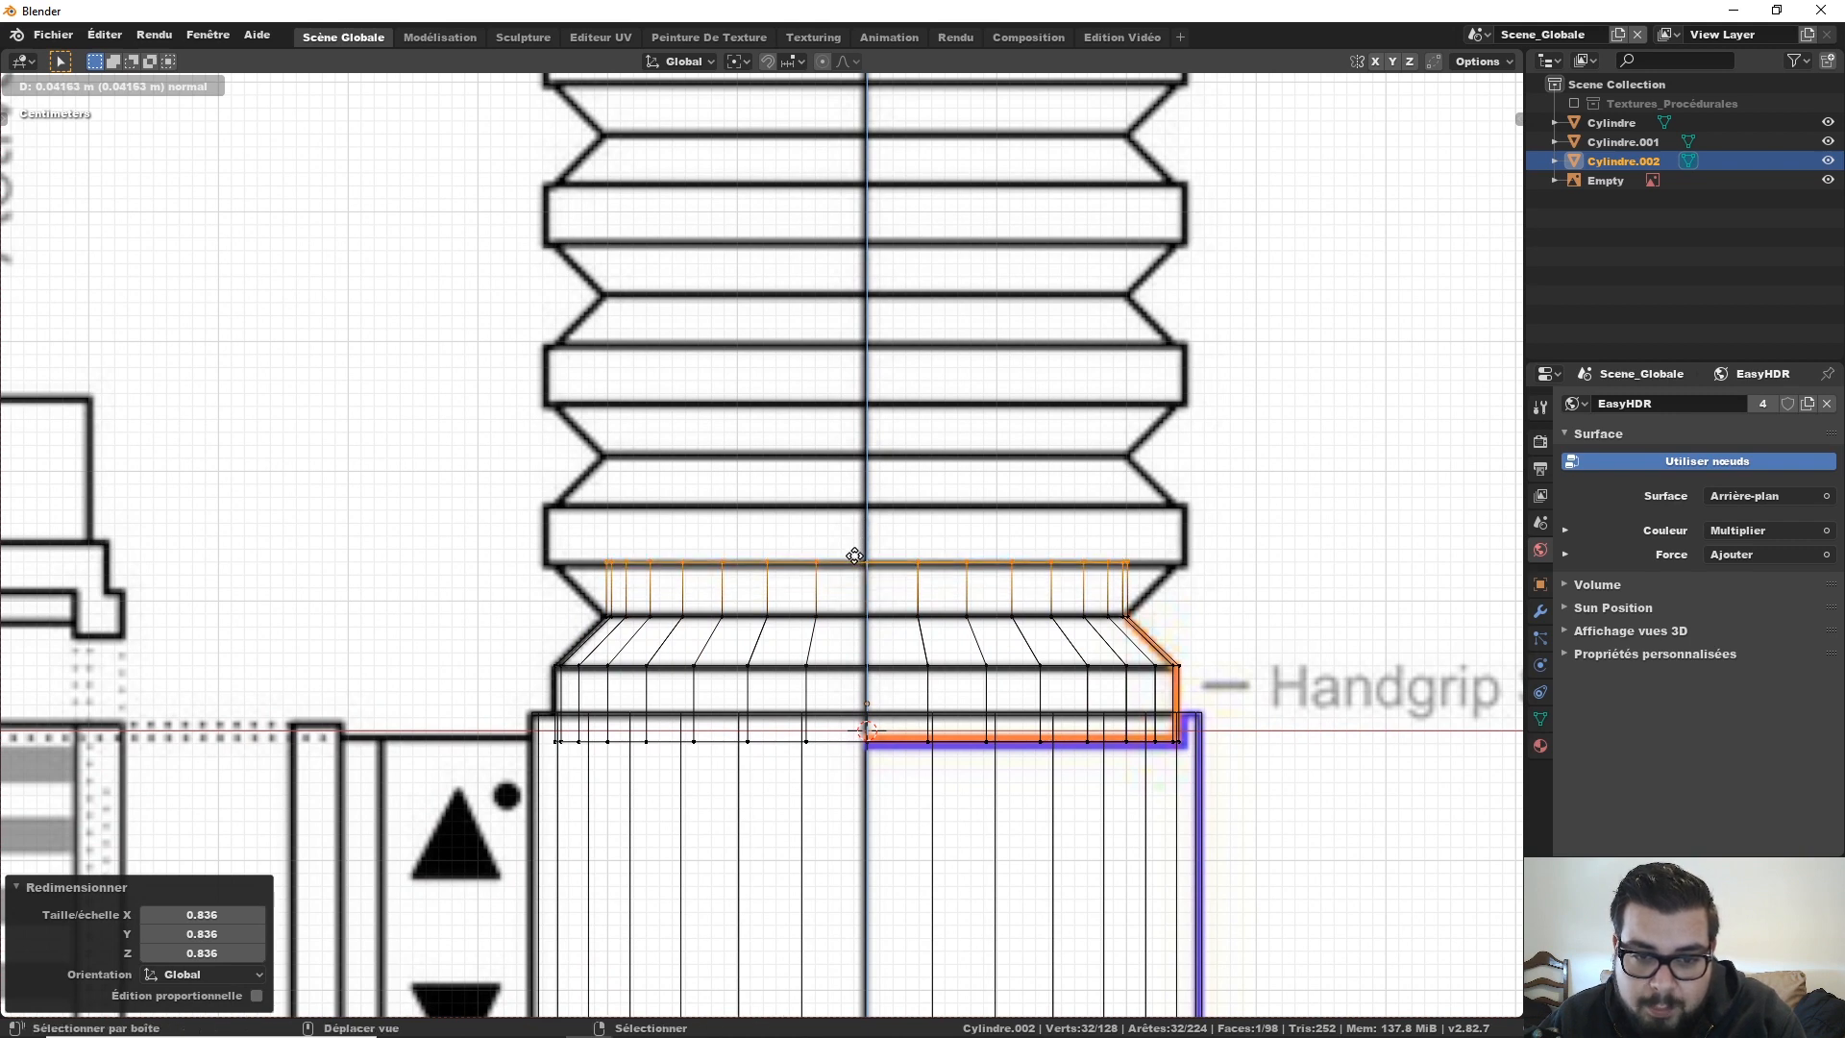
pyautogui.click(848, 555)
pyautogui.press('s')
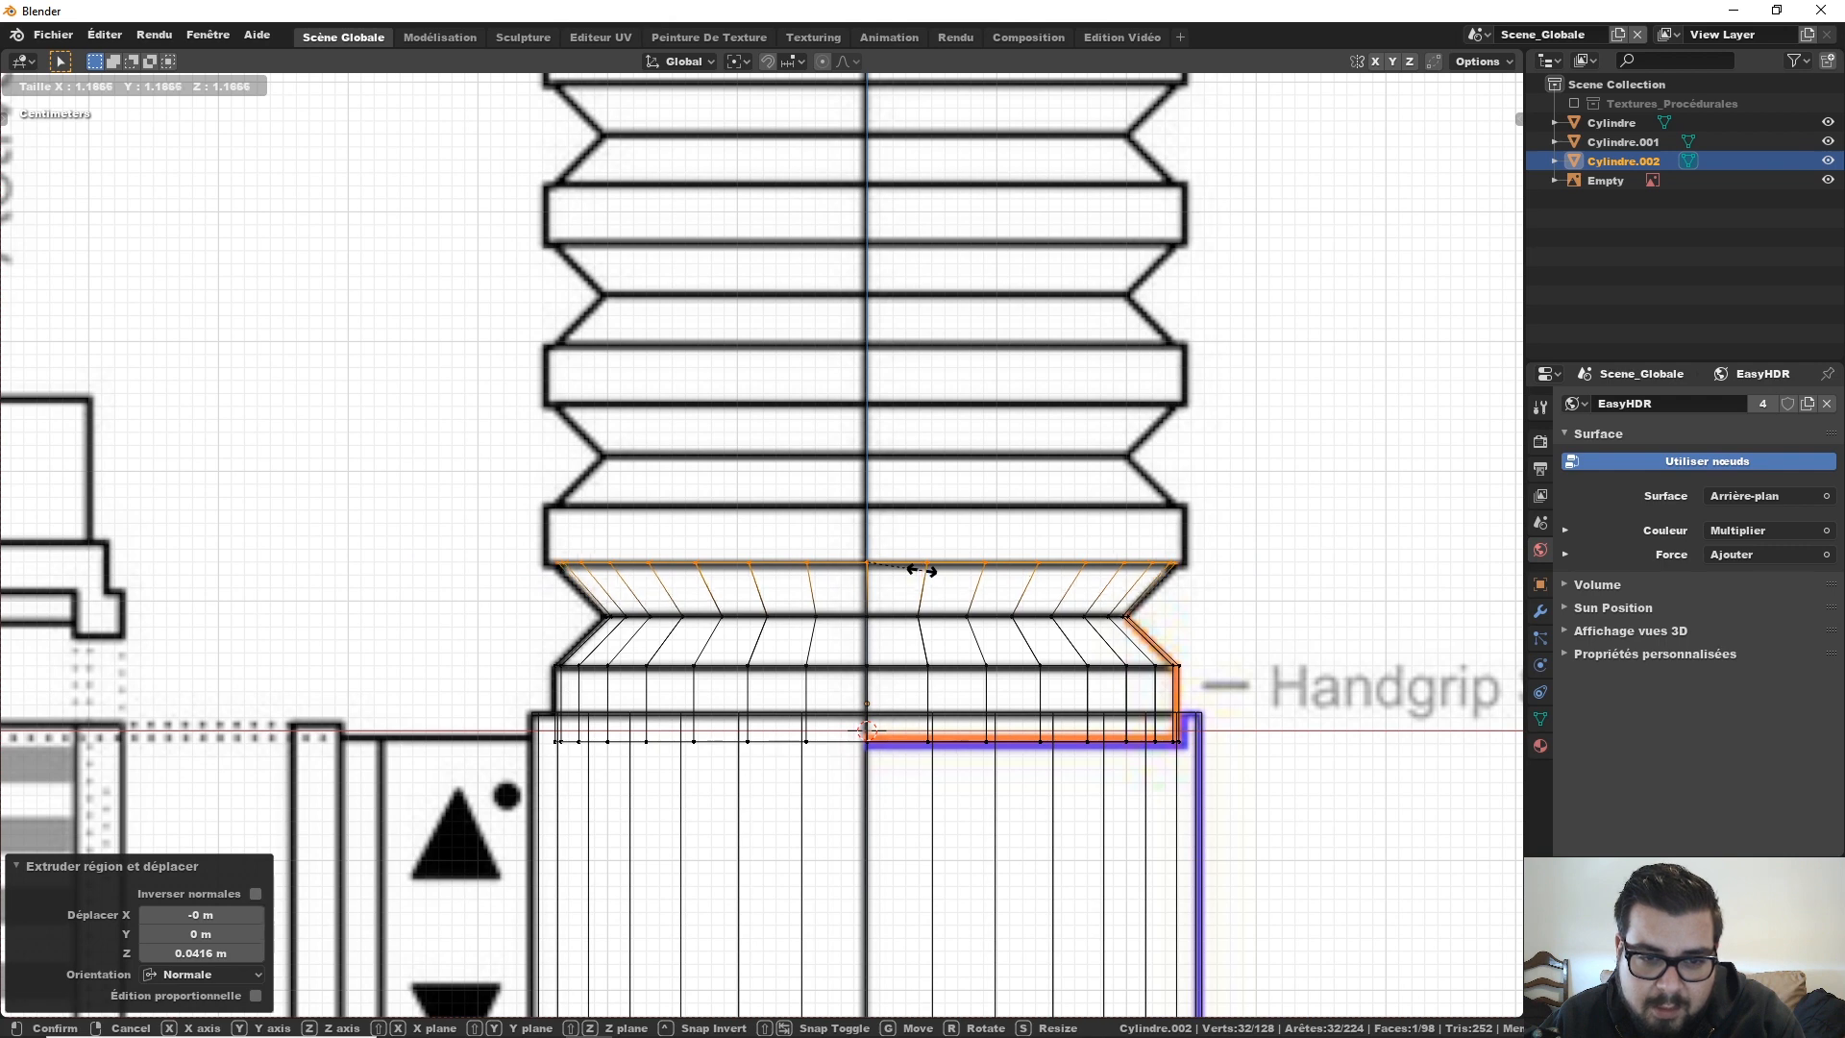
pyautogui.click(918, 570)
# Step: Extrude the loop about 0.045 m up for the rib band, and extrude again about 0.037 m up, scaled inward to about 0.831
pyautogui.press('e')
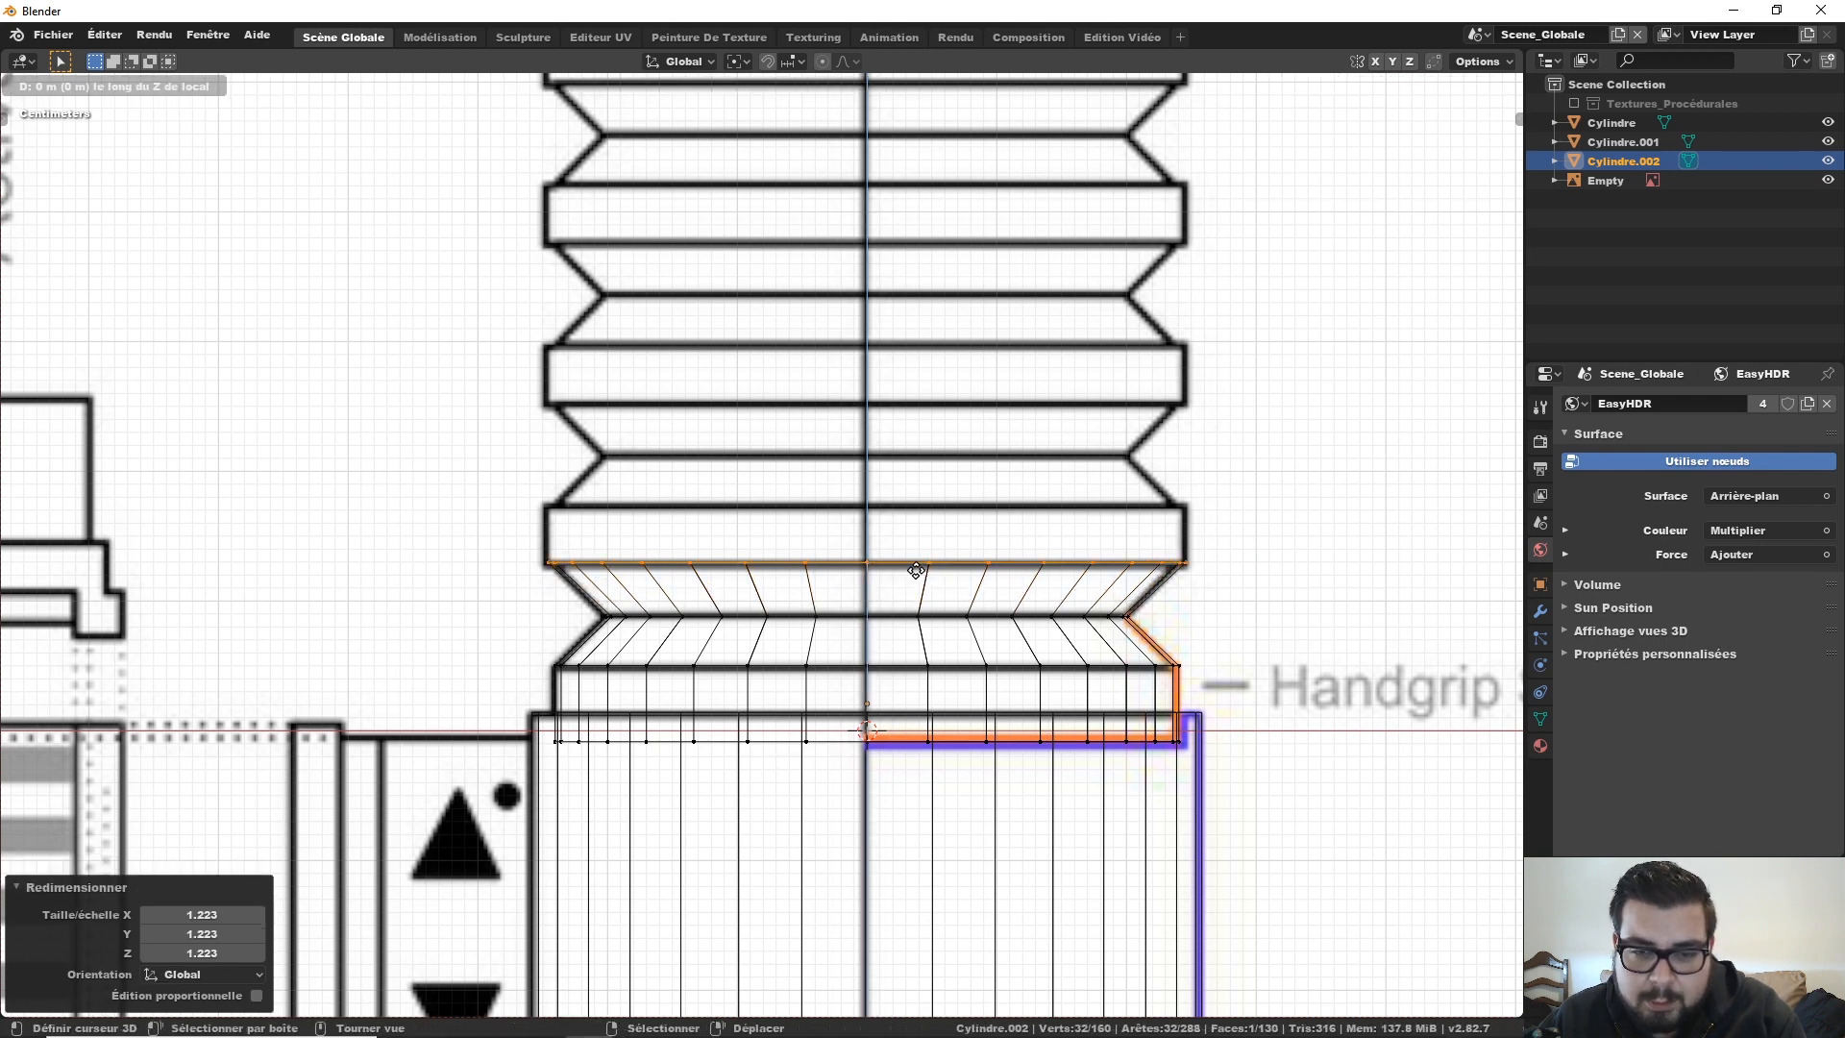
pyautogui.click(908, 512)
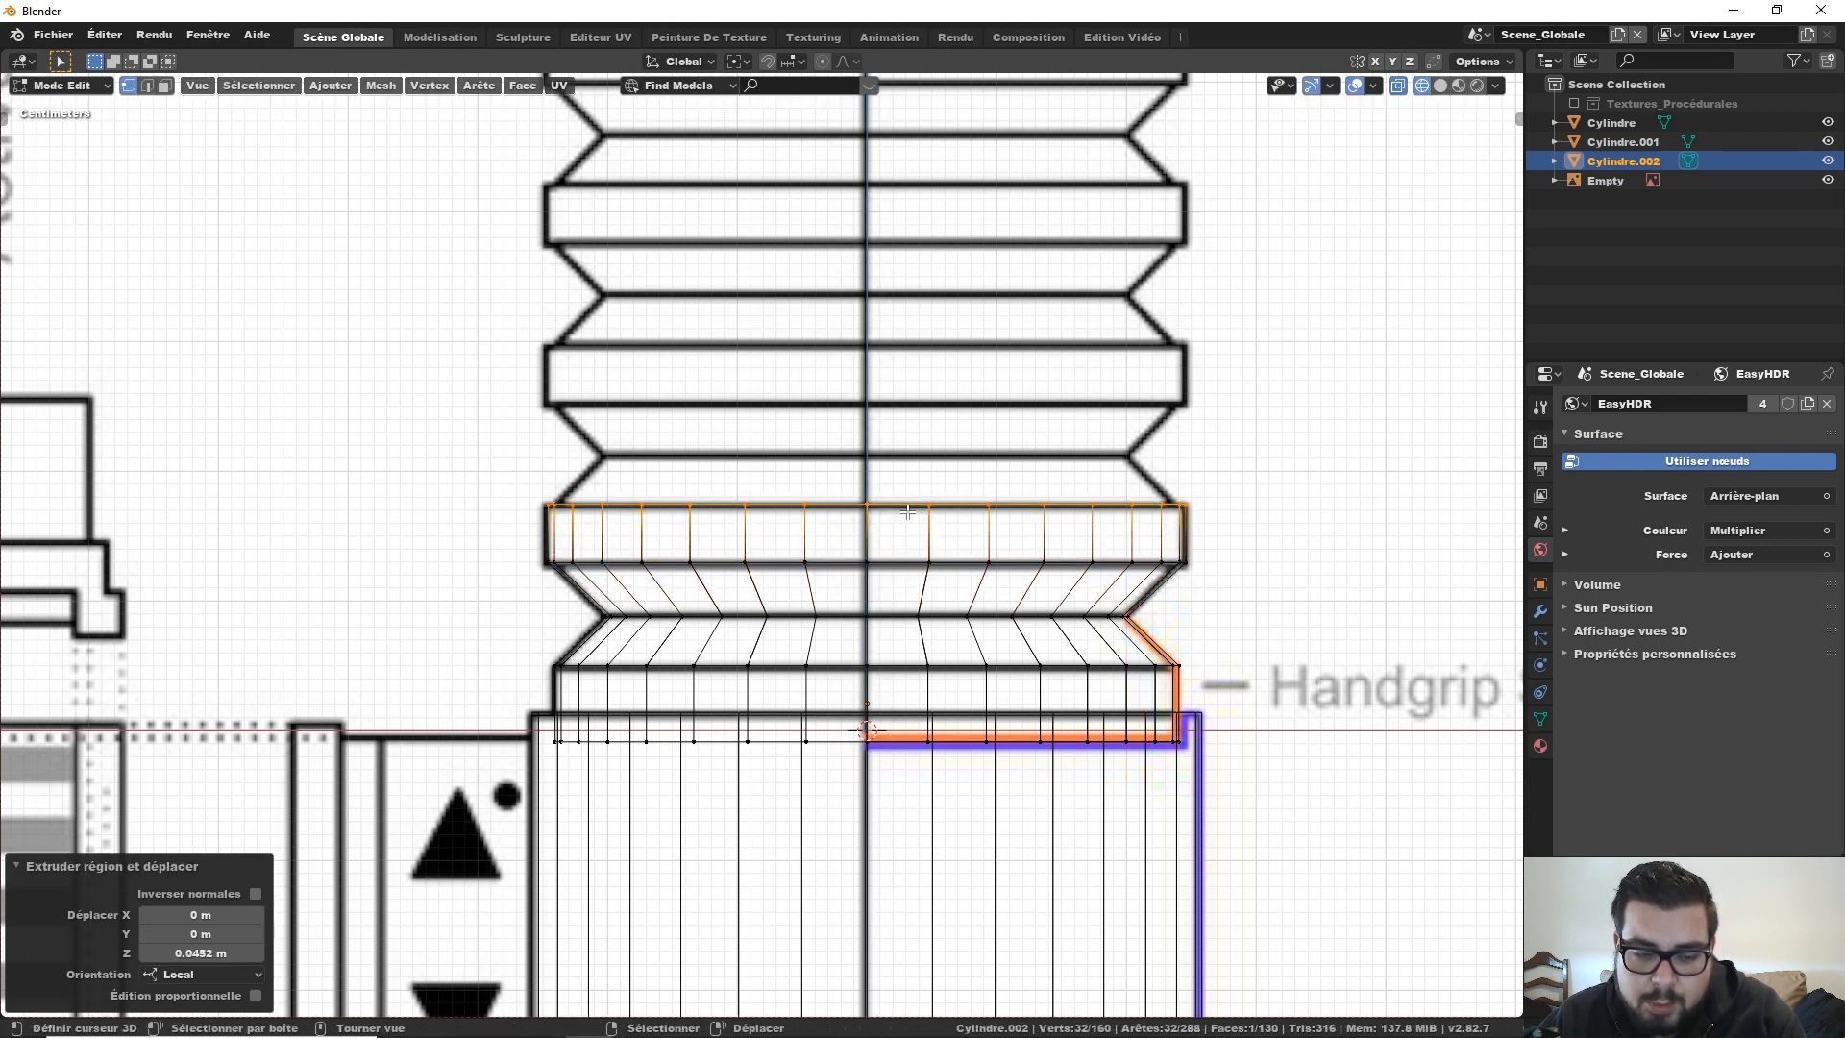
pyautogui.press('e')
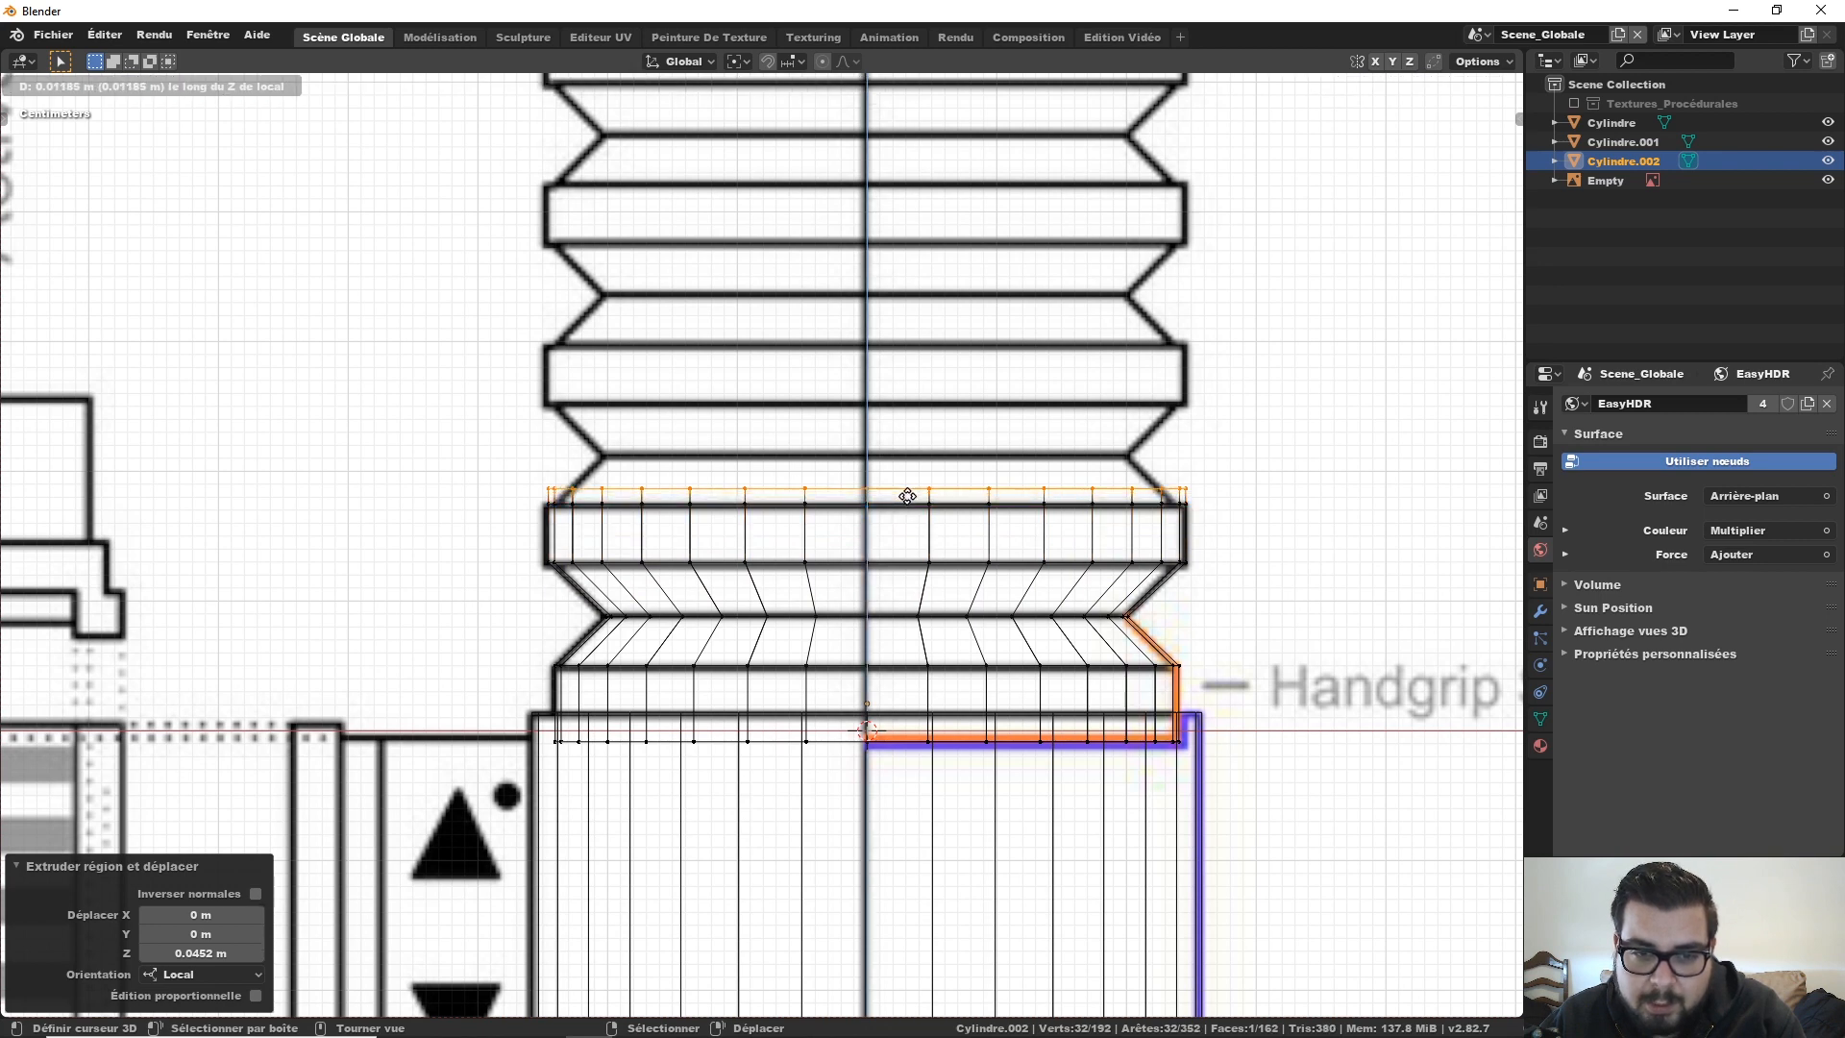
pyautogui.click(907, 460)
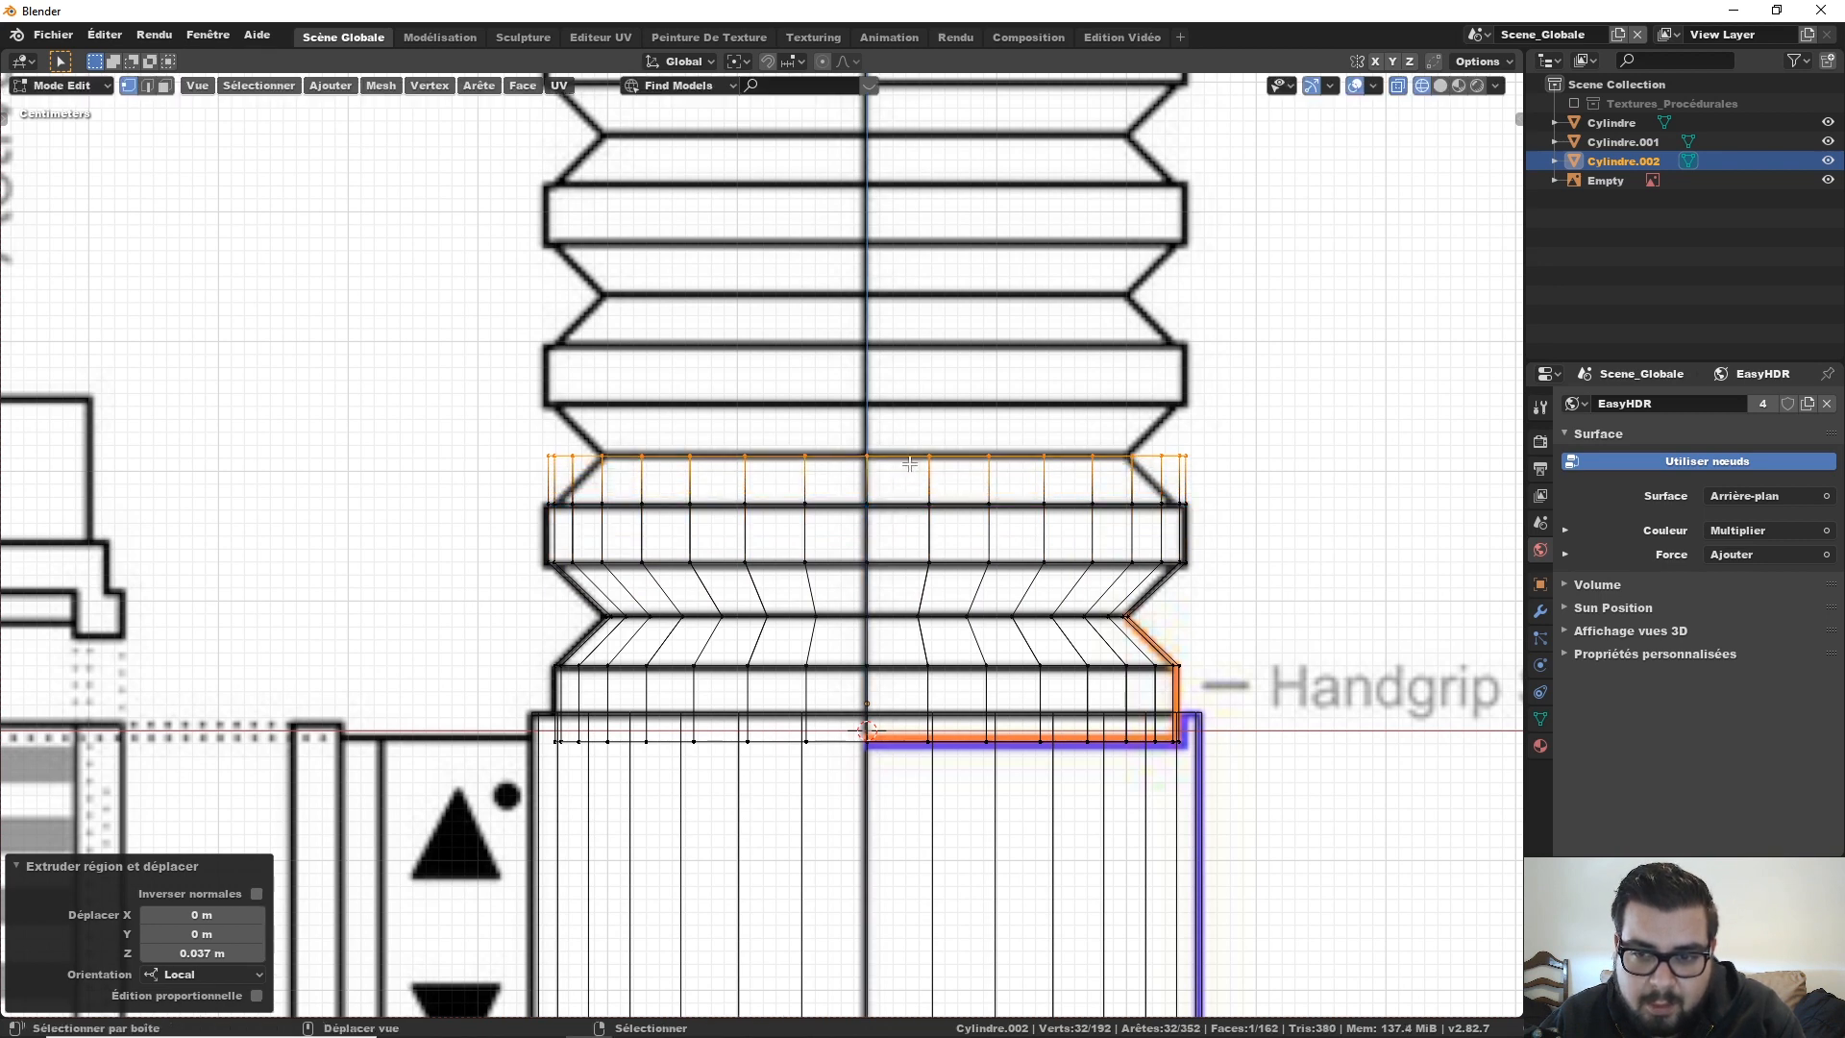
pyautogui.press('s')
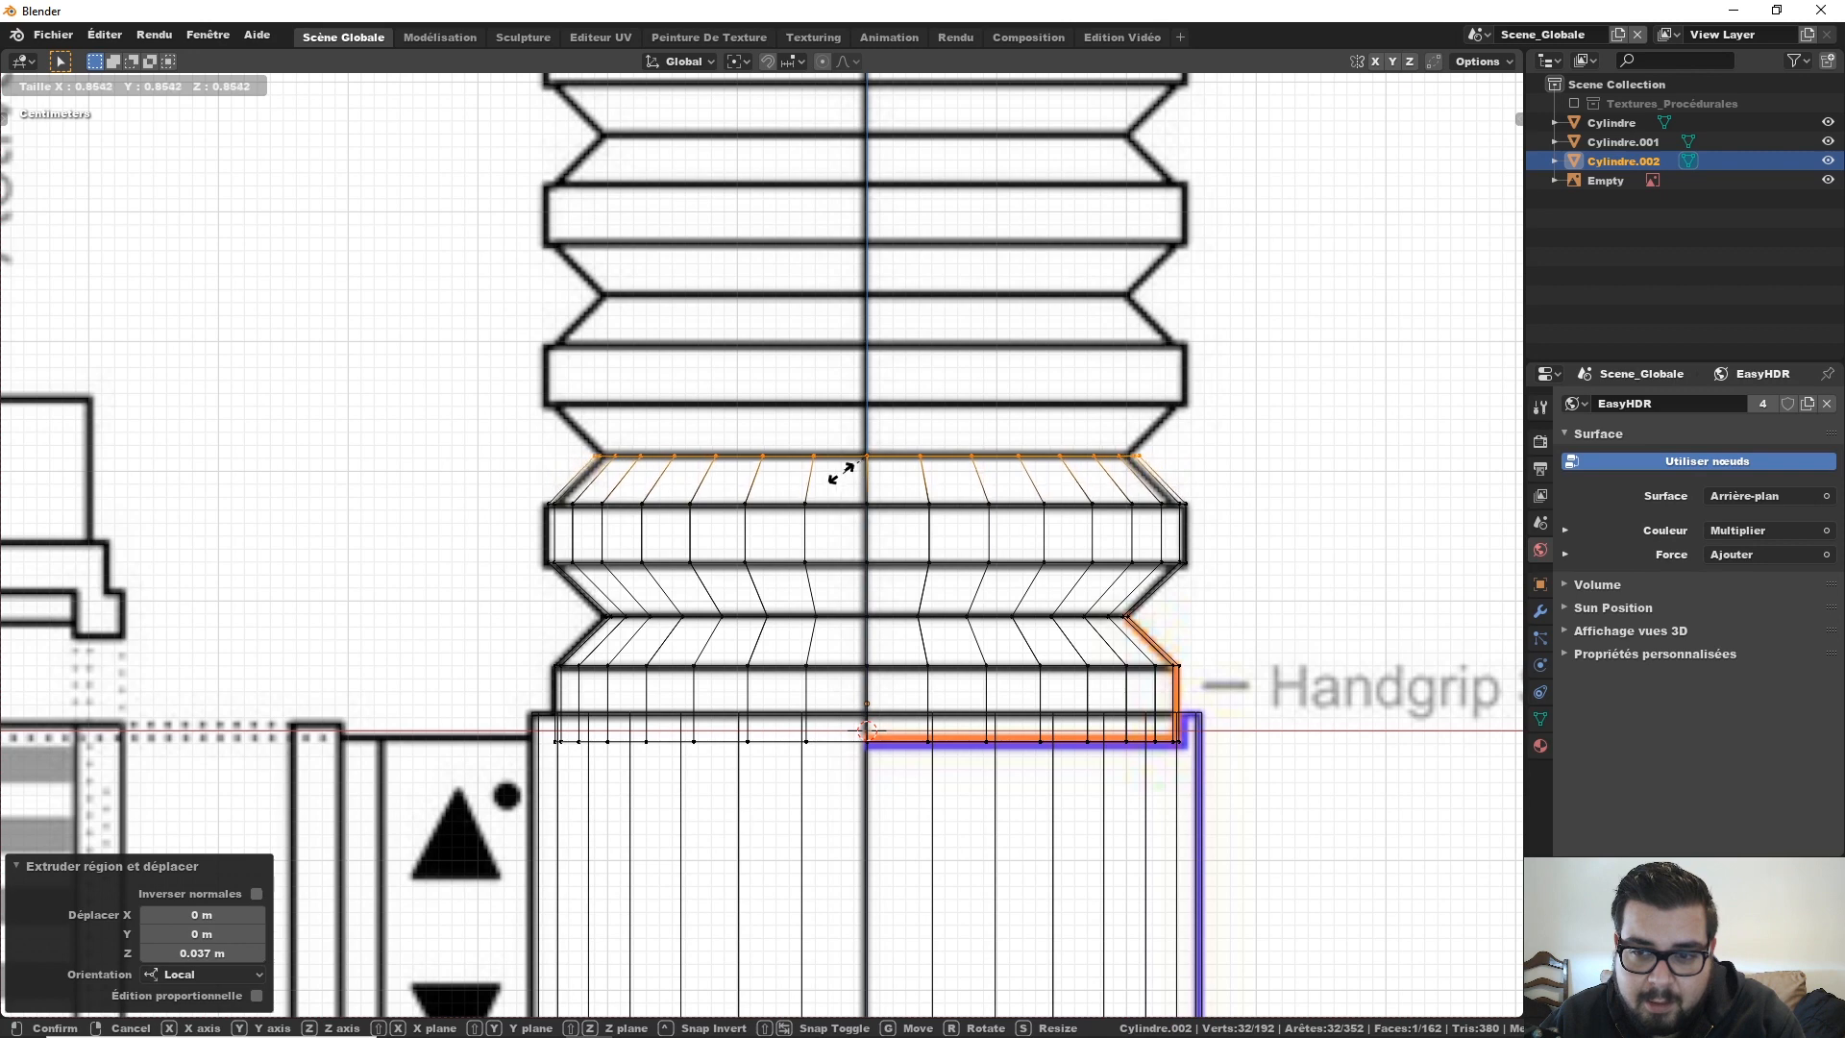
pyautogui.click(832, 477)
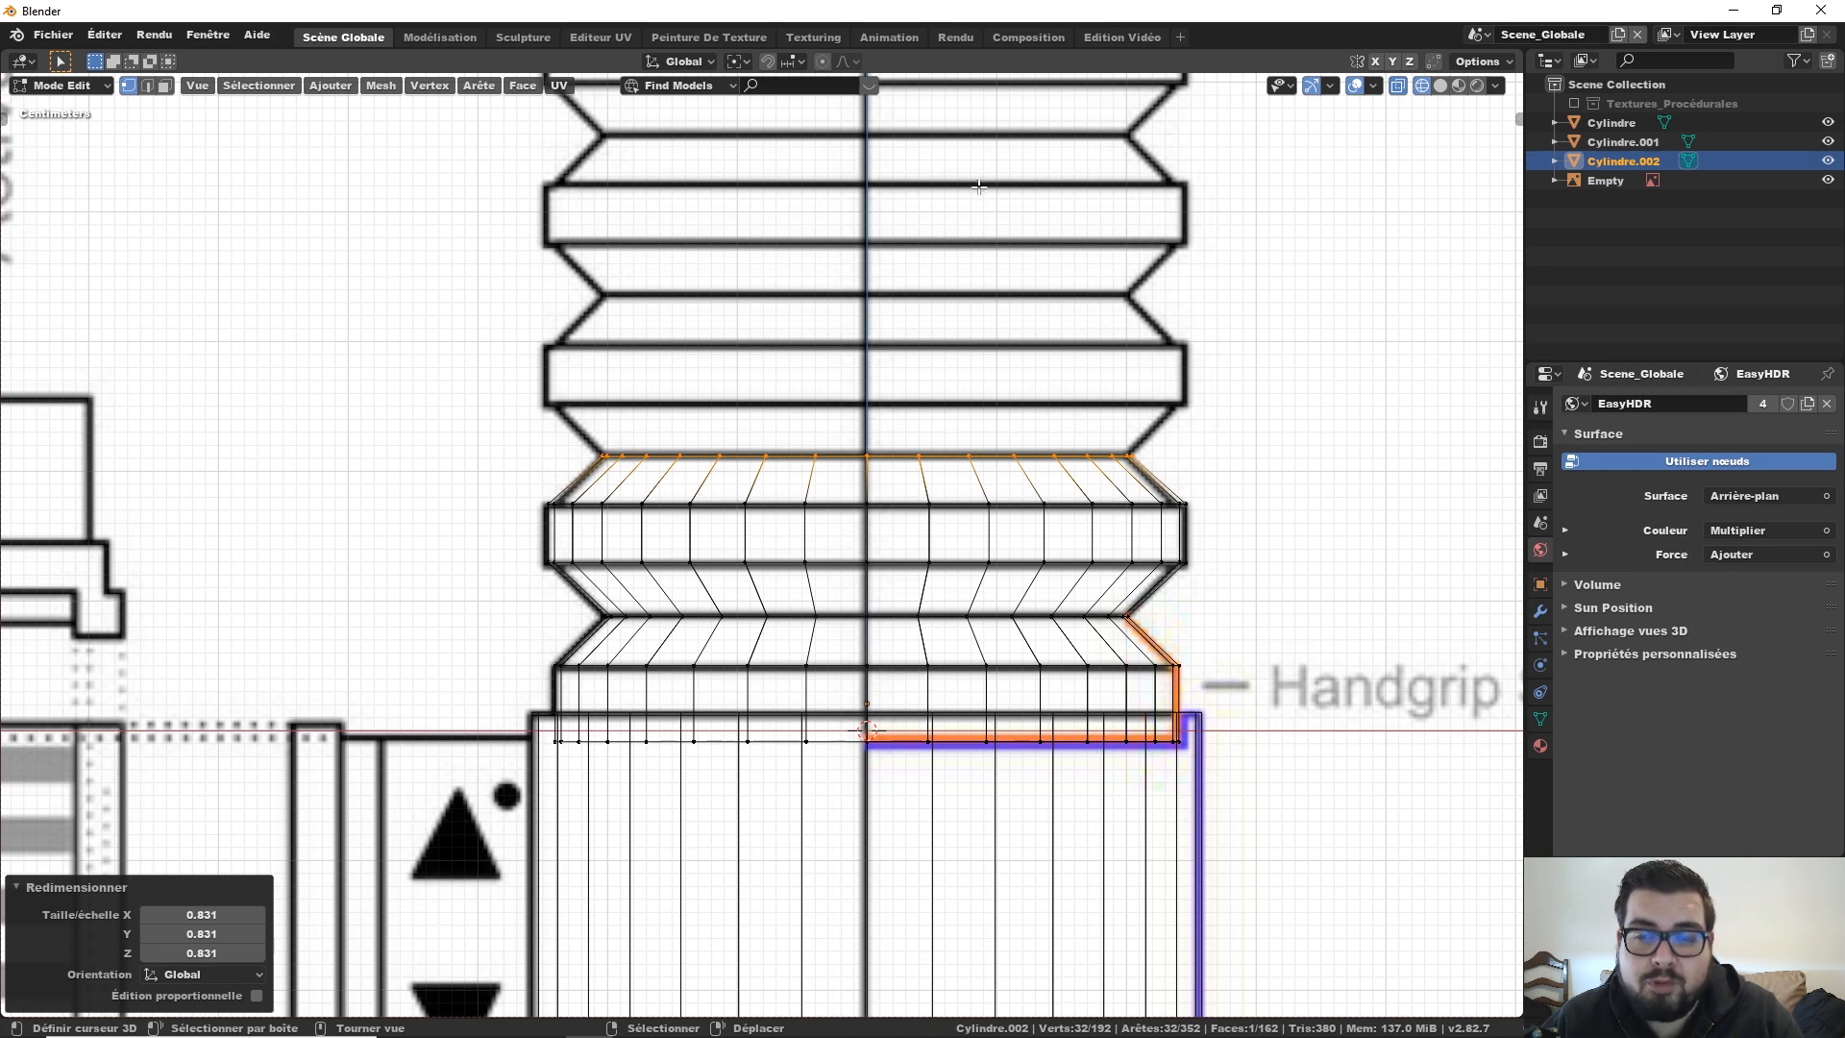
# Step: Select the four upper loops that form the full rib, separate the selection into its own object, and leave edit mode
pyautogui.press('b')
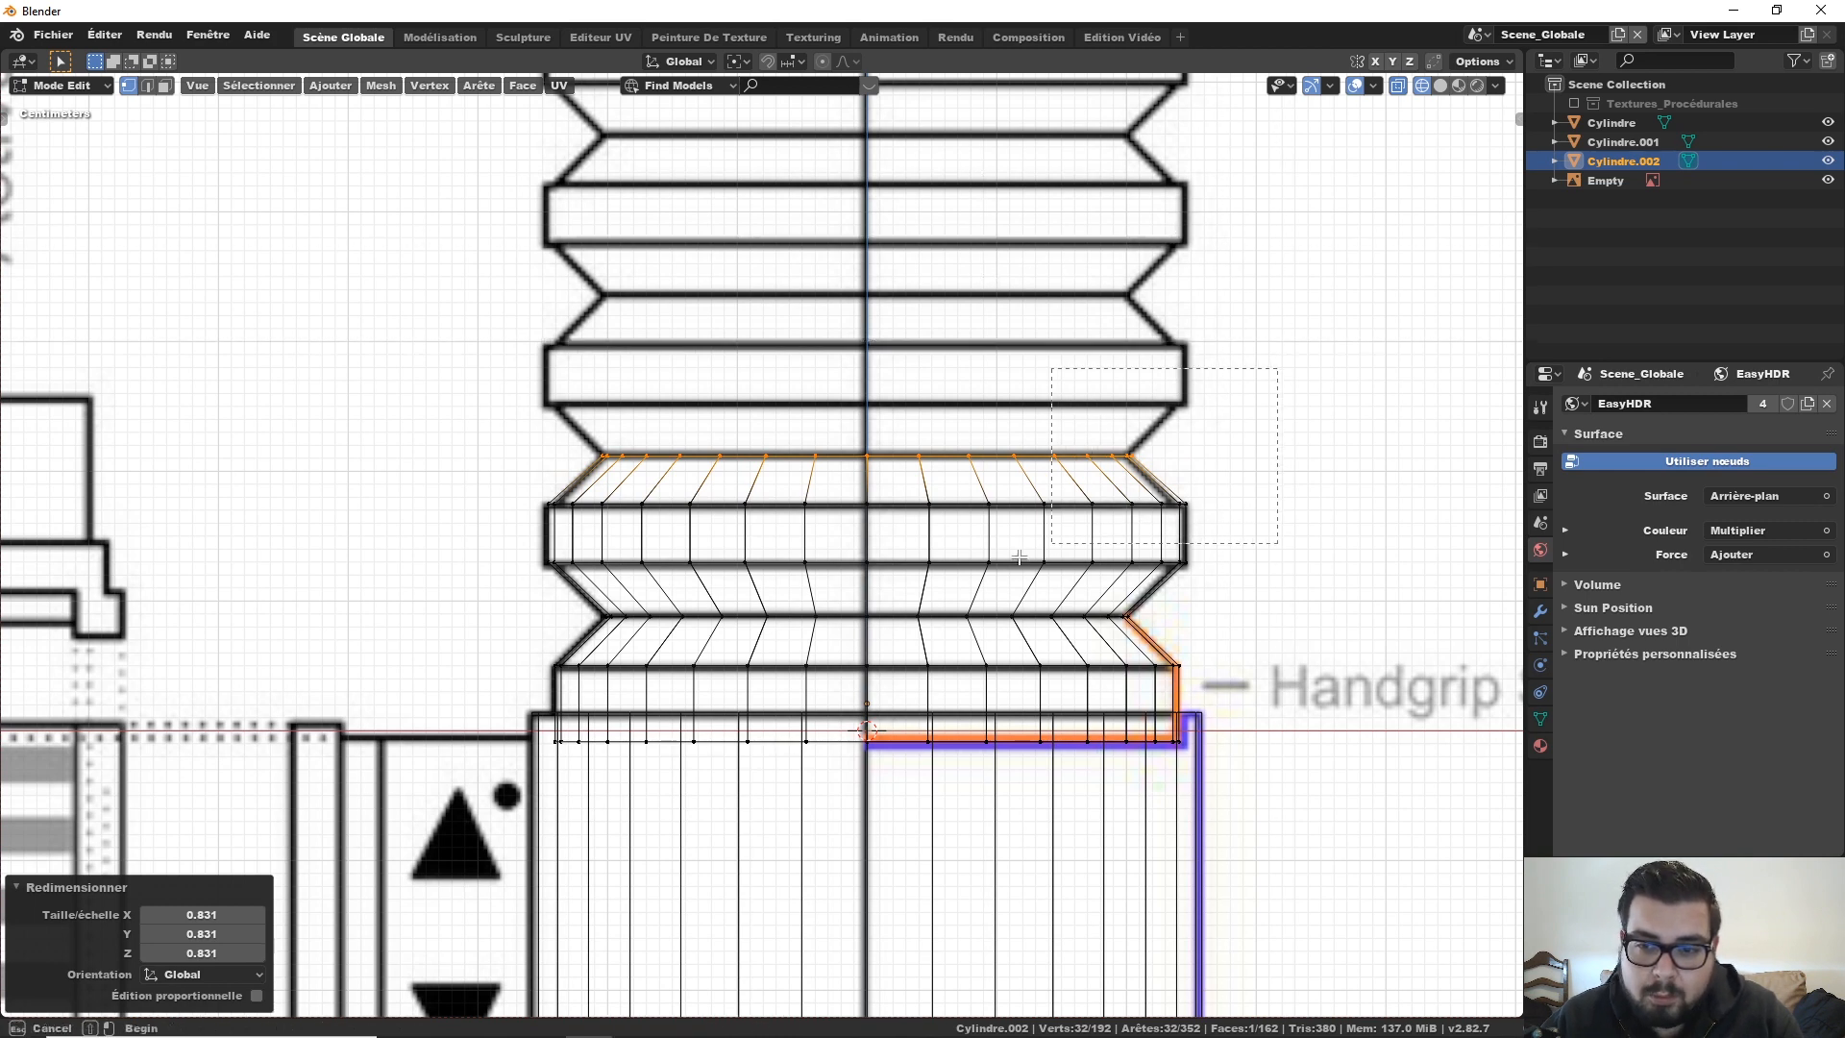
pyautogui.moveTo(1020, 557); pyautogui.dragTo(505, 621)
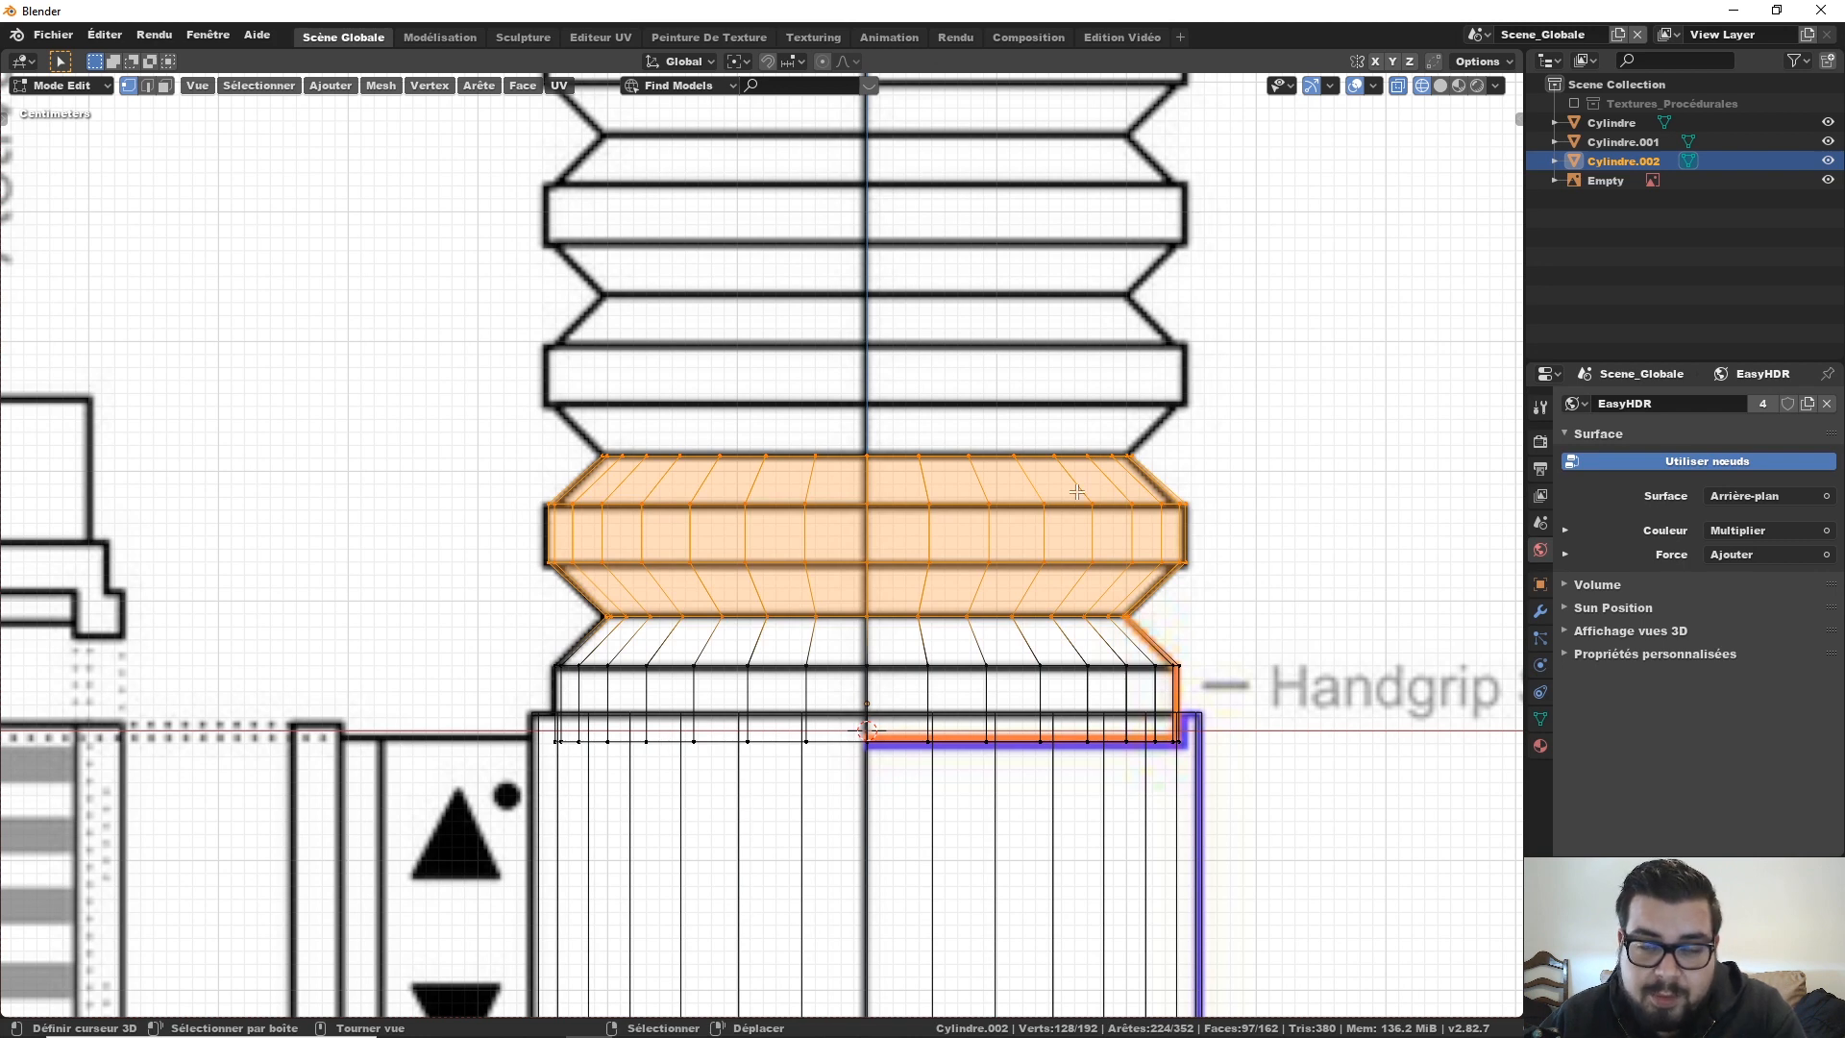
pyautogui.press('p')
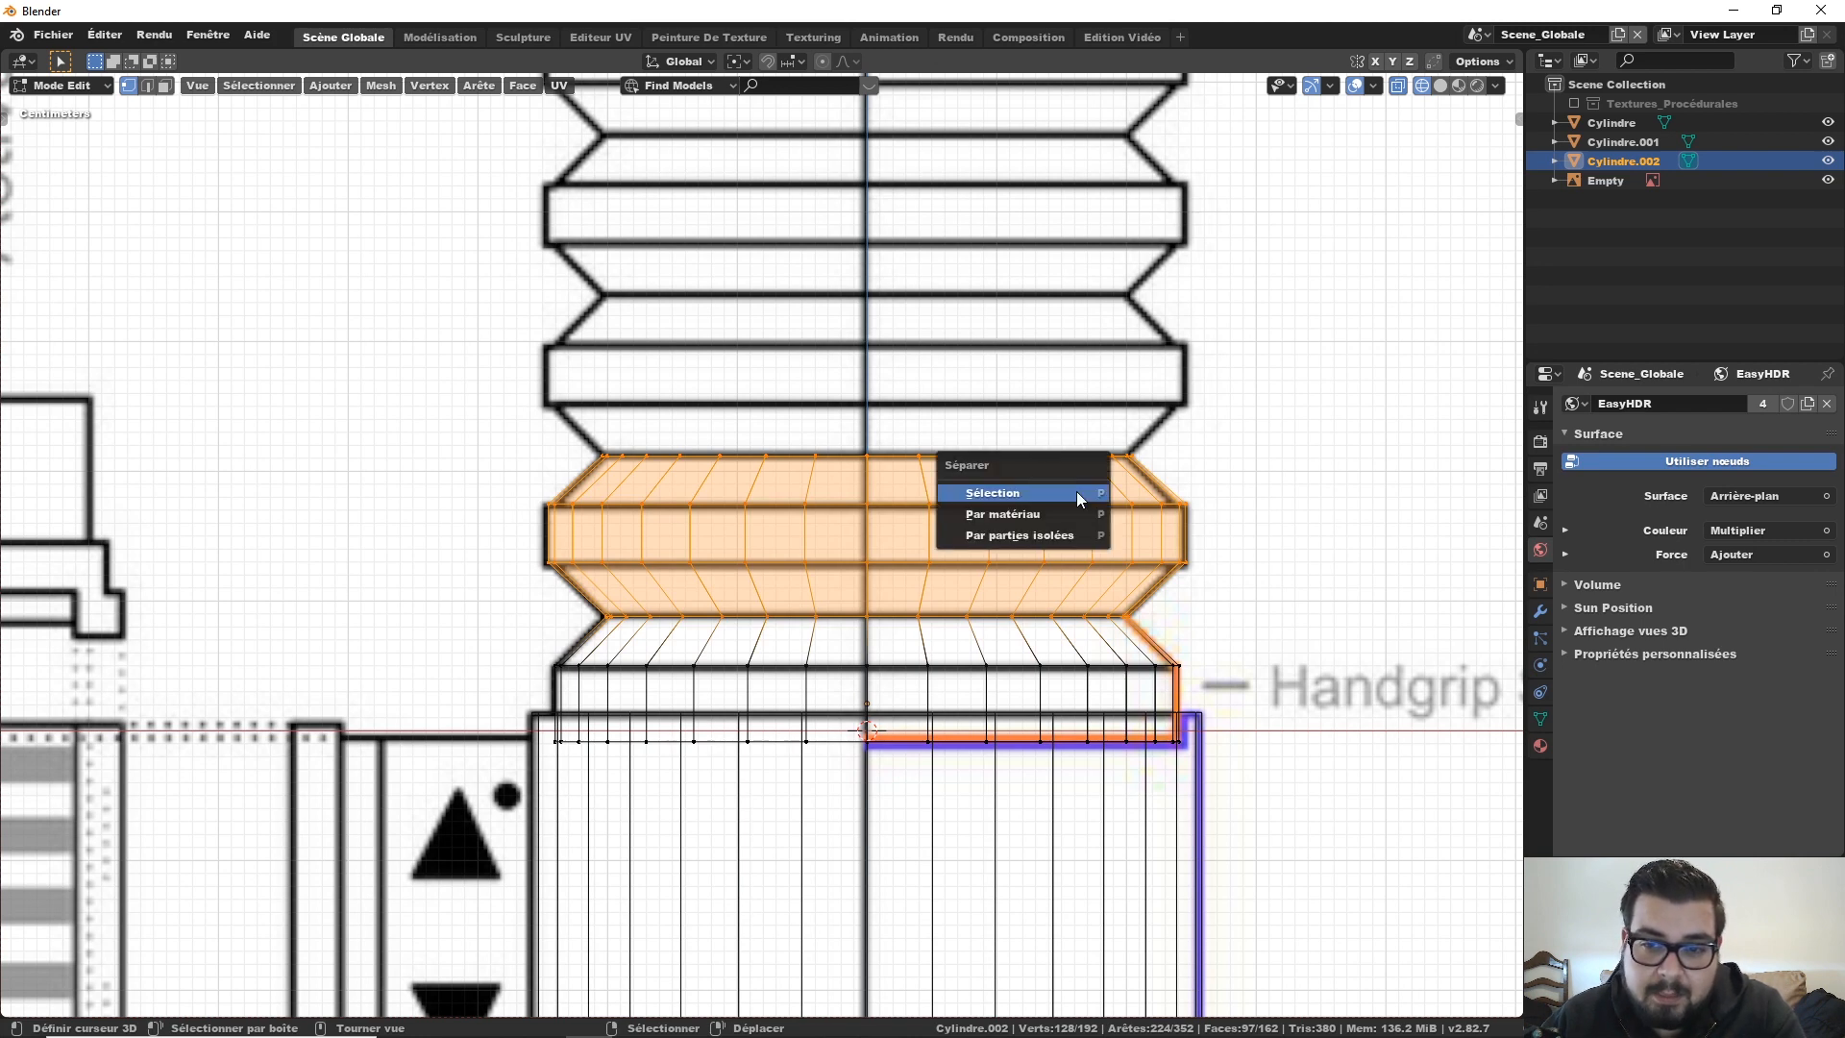
pyautogui.click(1077, 492)
pyautogui.press('Tab')
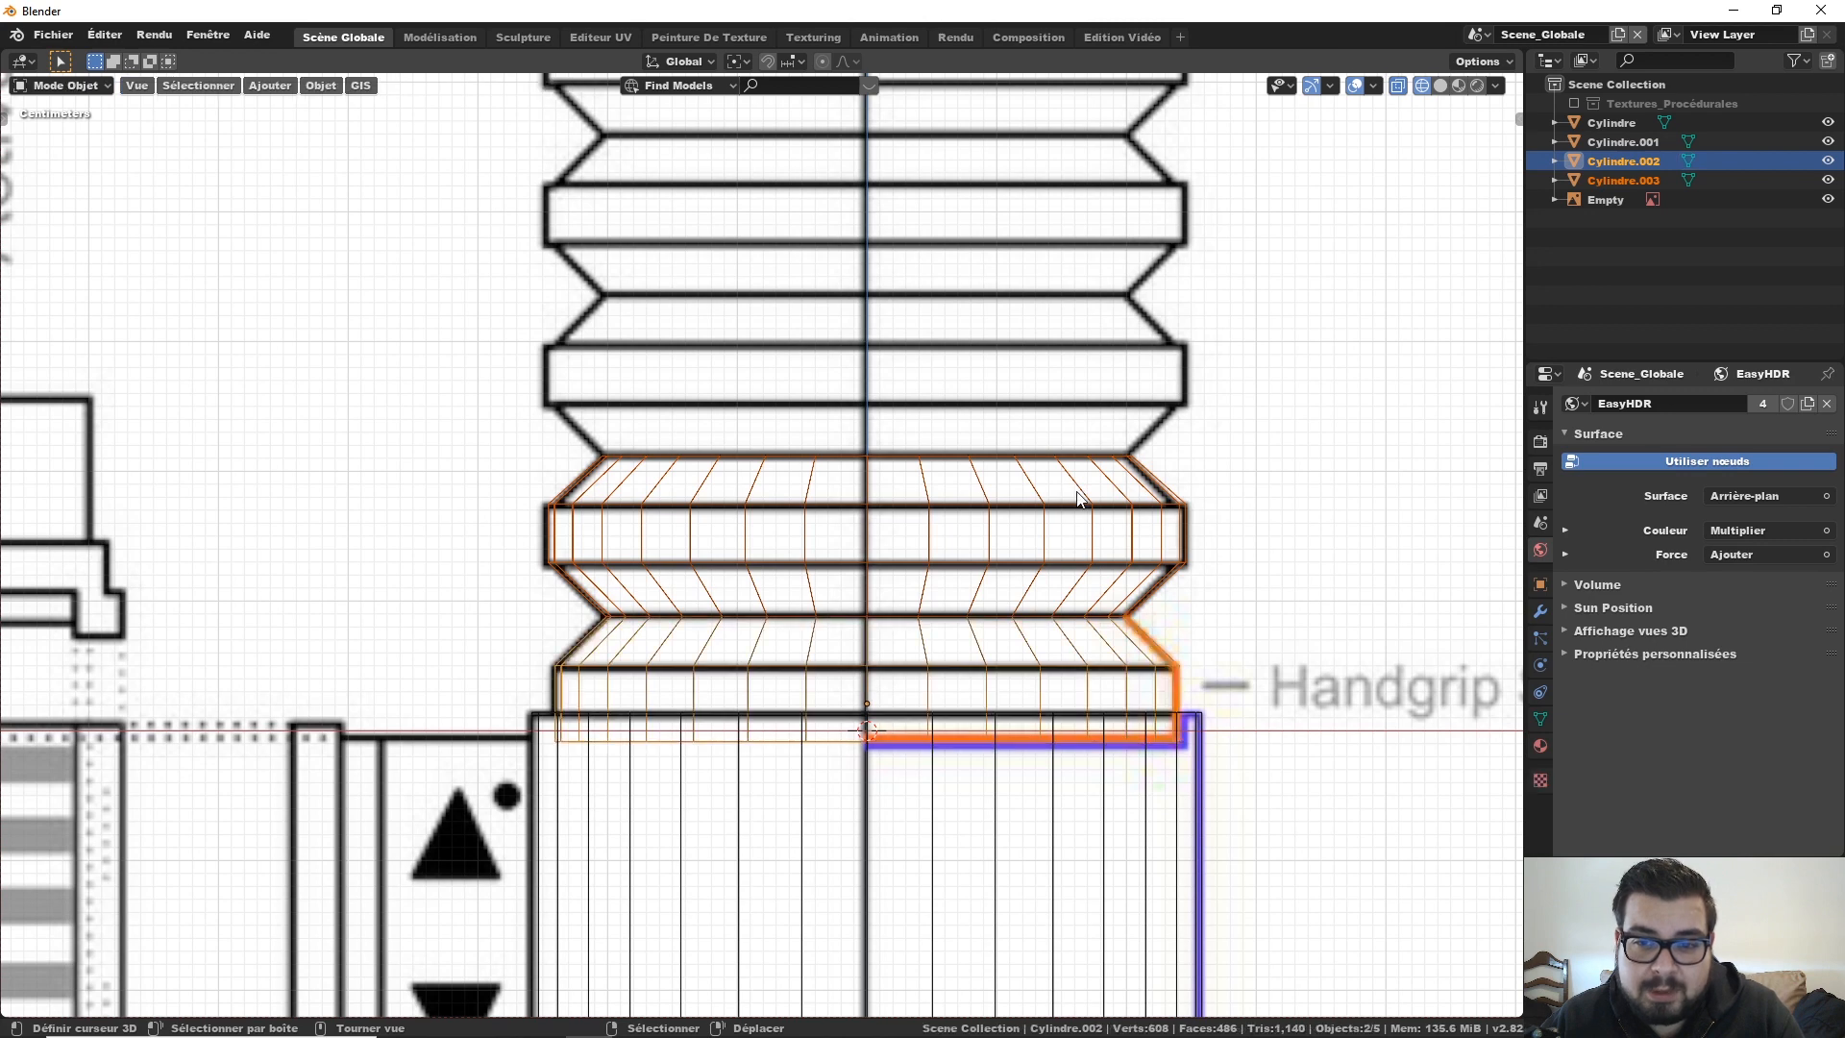
pyautogui.click(1084, 651)
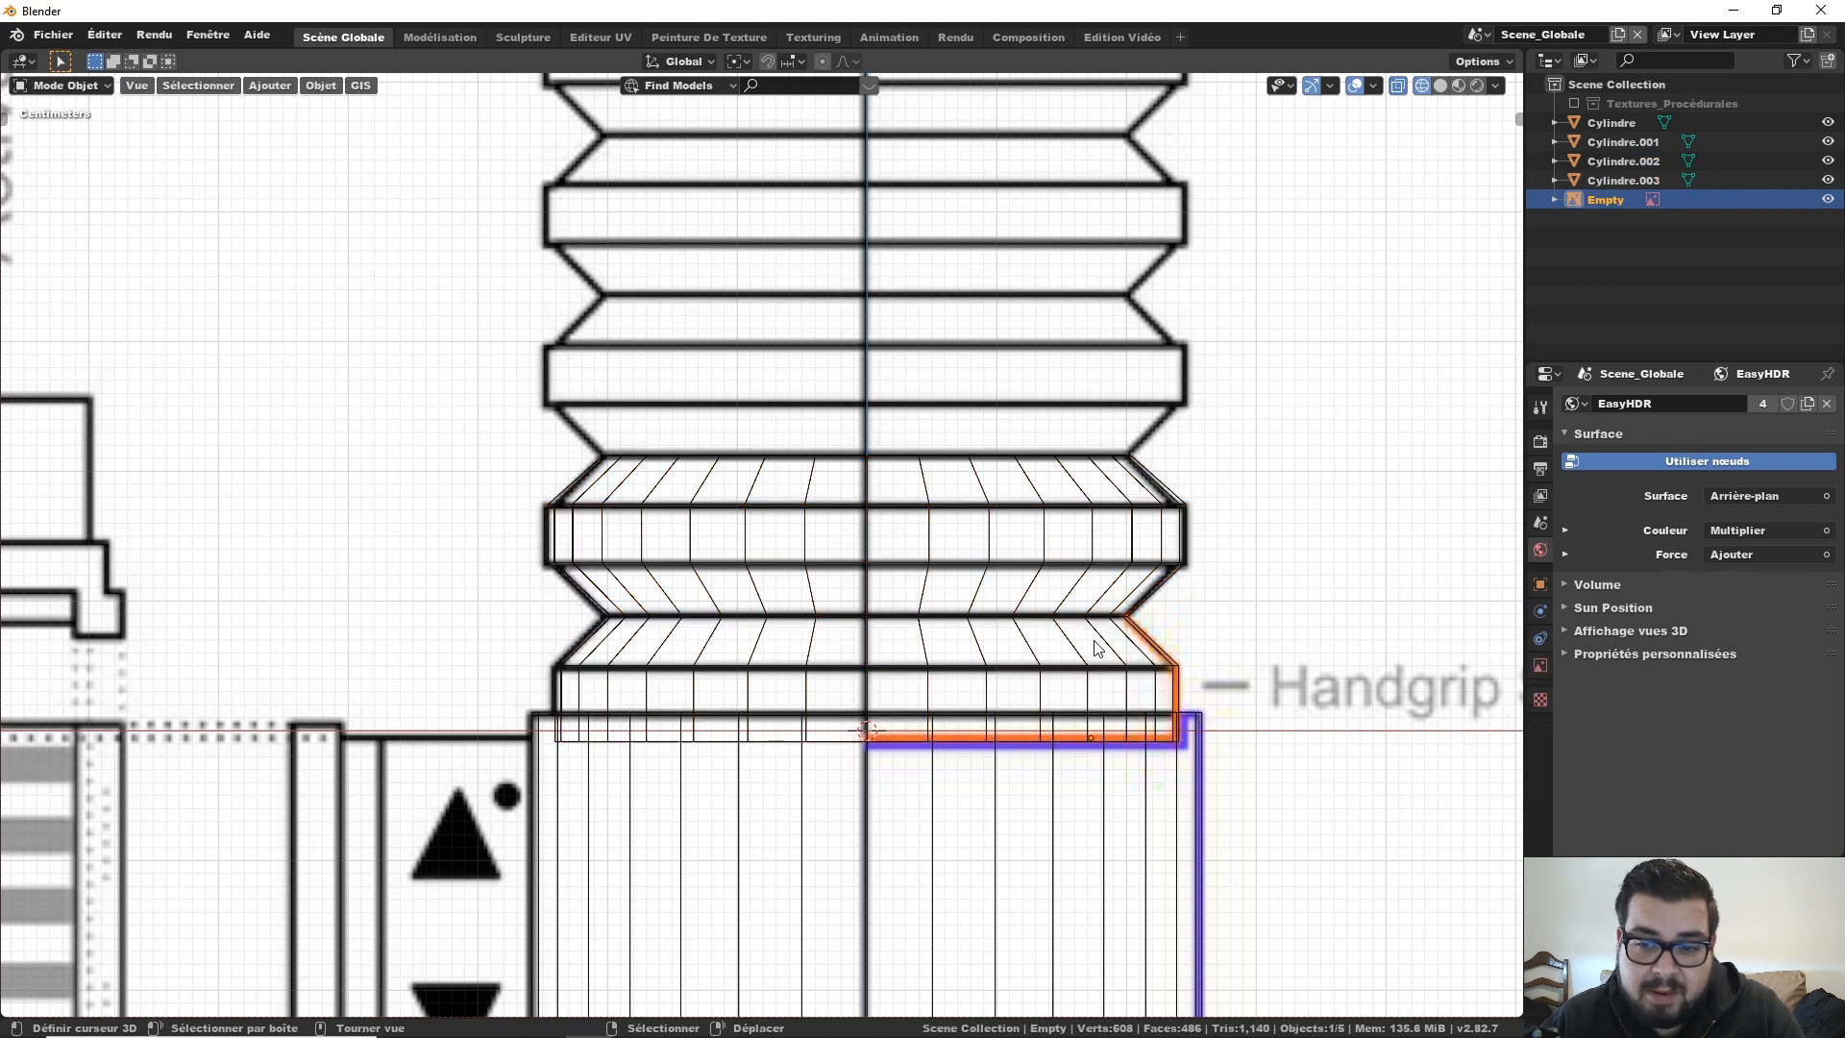
pyautogui.click(1110, 647)
pyautogui.press('g')
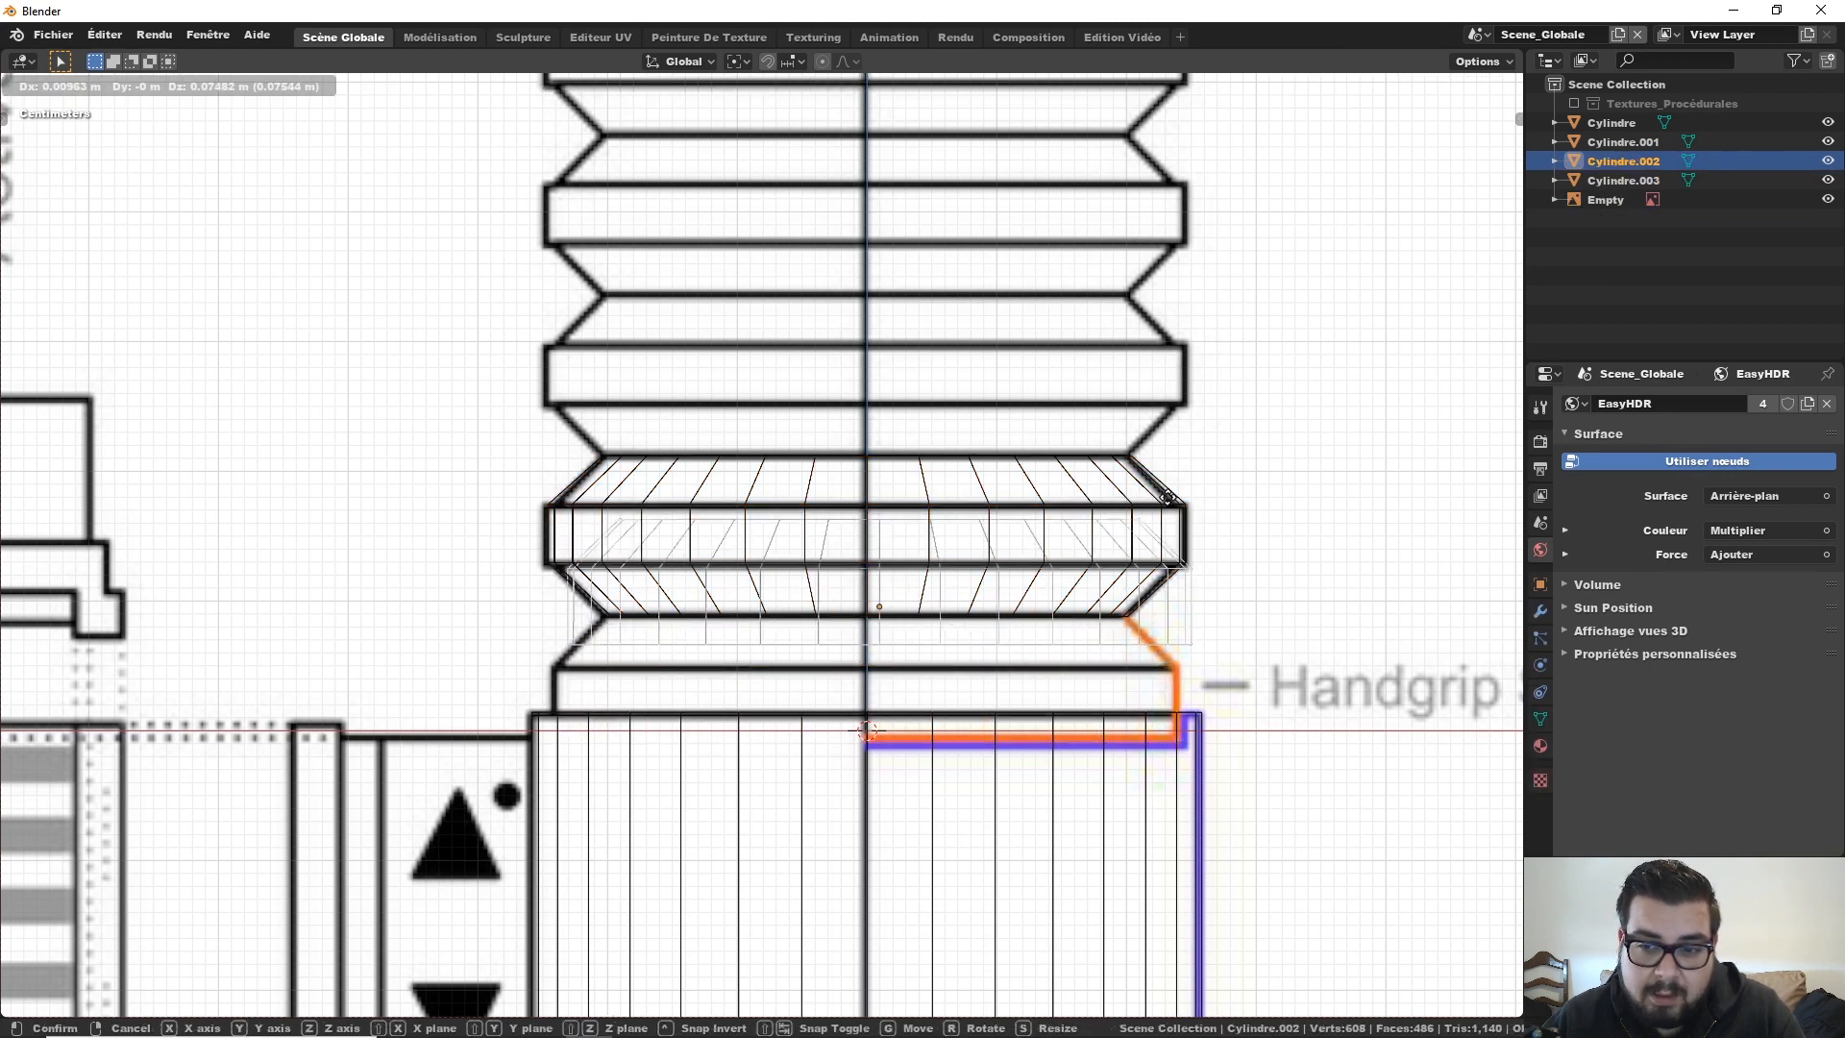
pyautogui.rightClick(1191, 380)
# Step: Select the separated rib, apply its rotation and scale, and set its origin to its geometry
pyautogui.click(1100, 511)
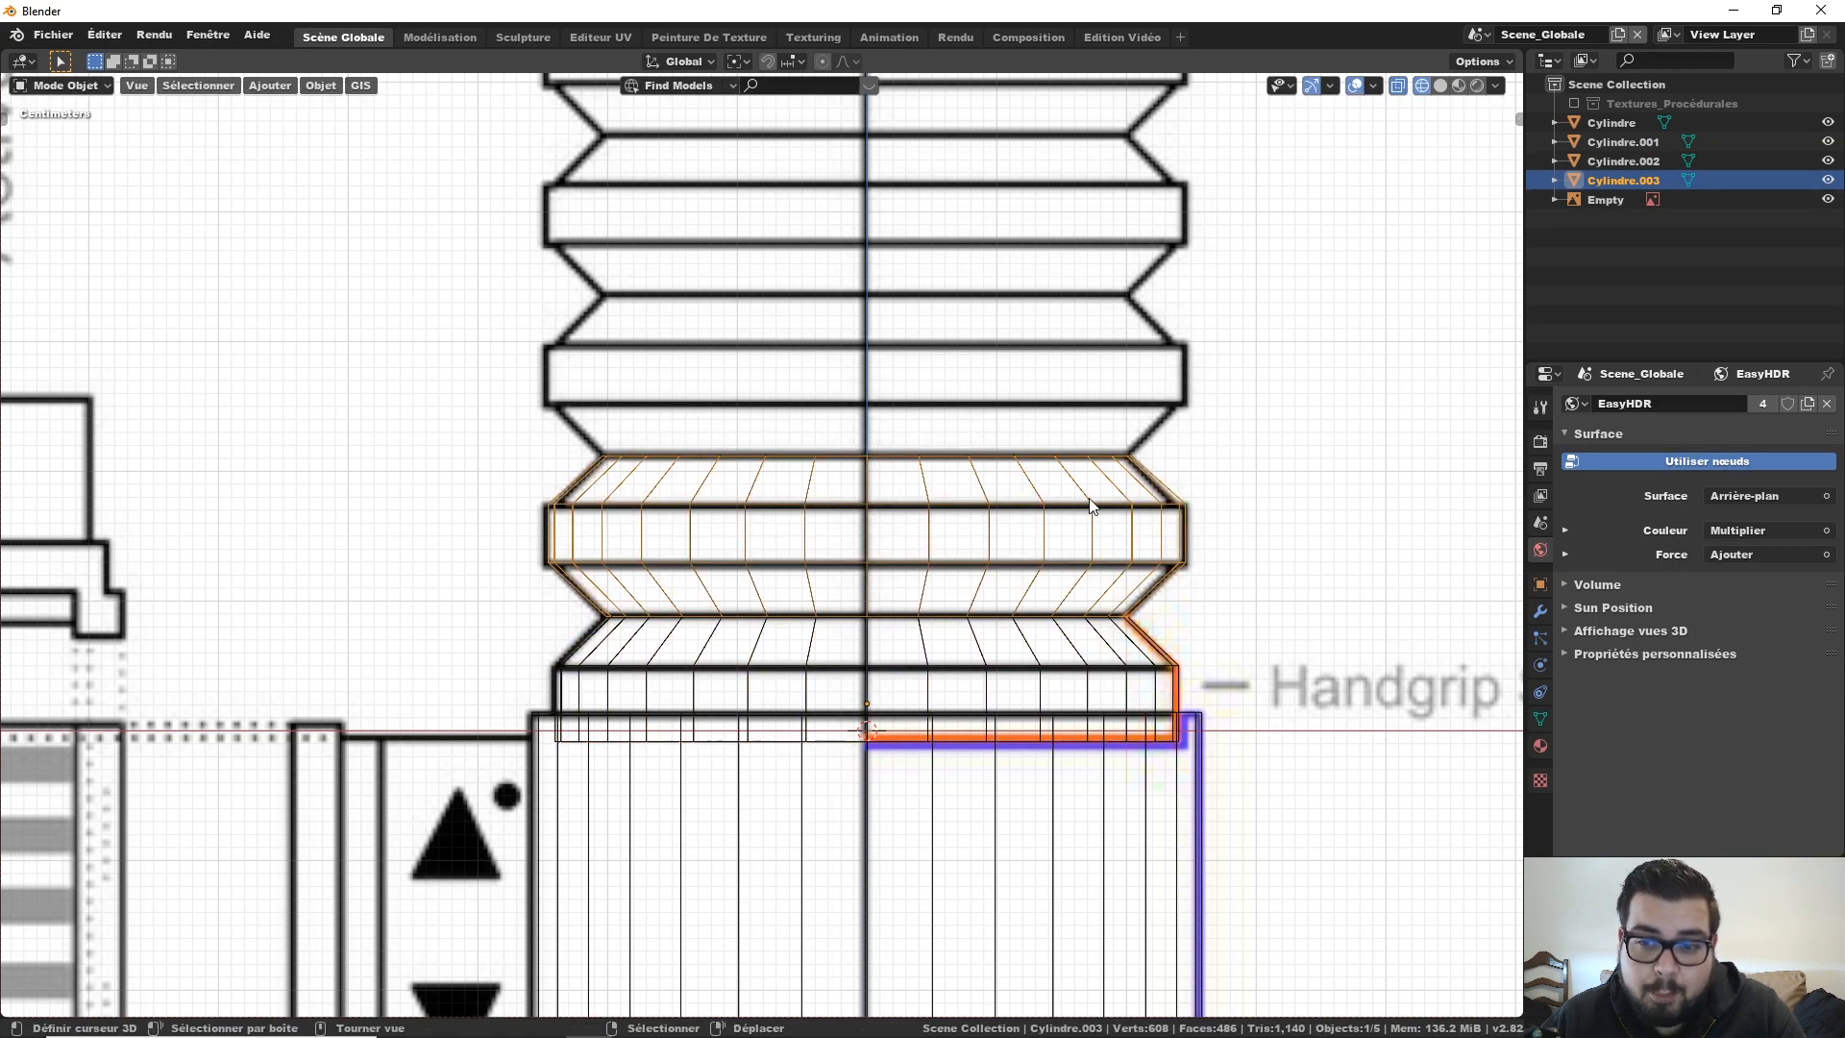
pyautogui.press('g')
pyautogui.rightClick(1150, 351)
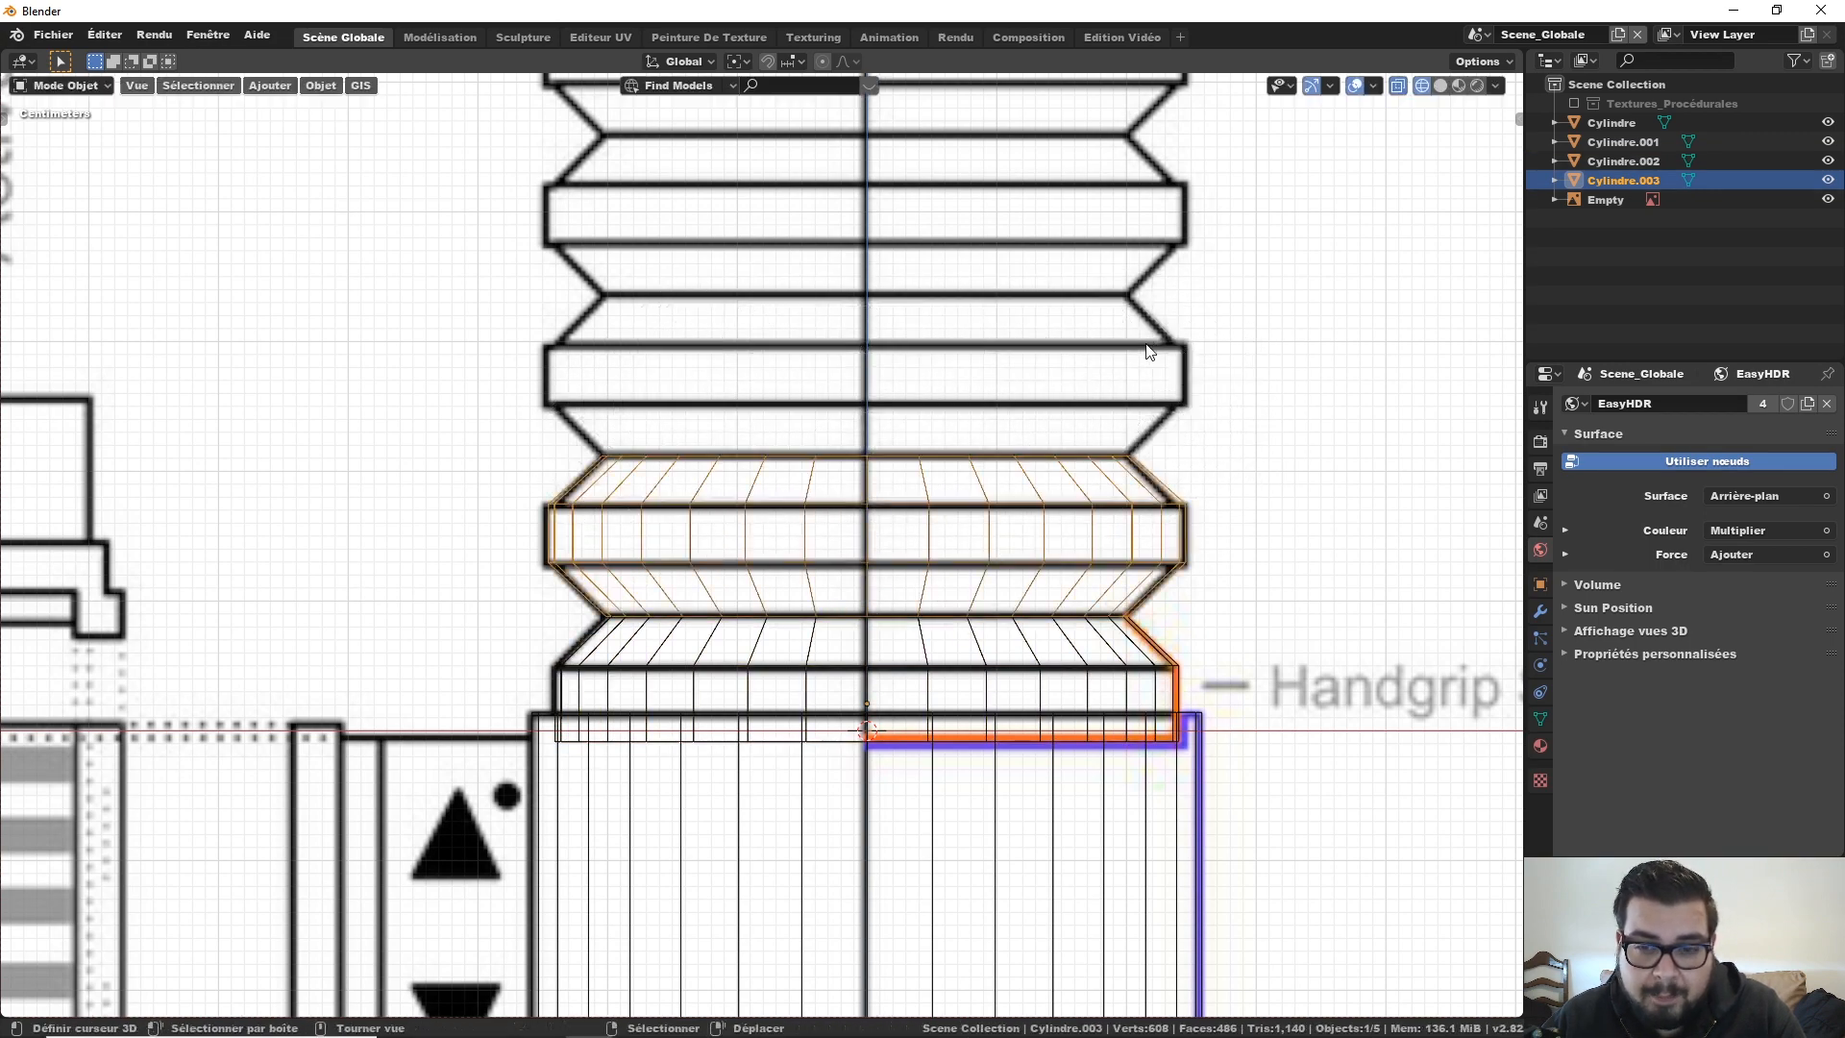
pyautogui.hotkey('ctrl', 'a')
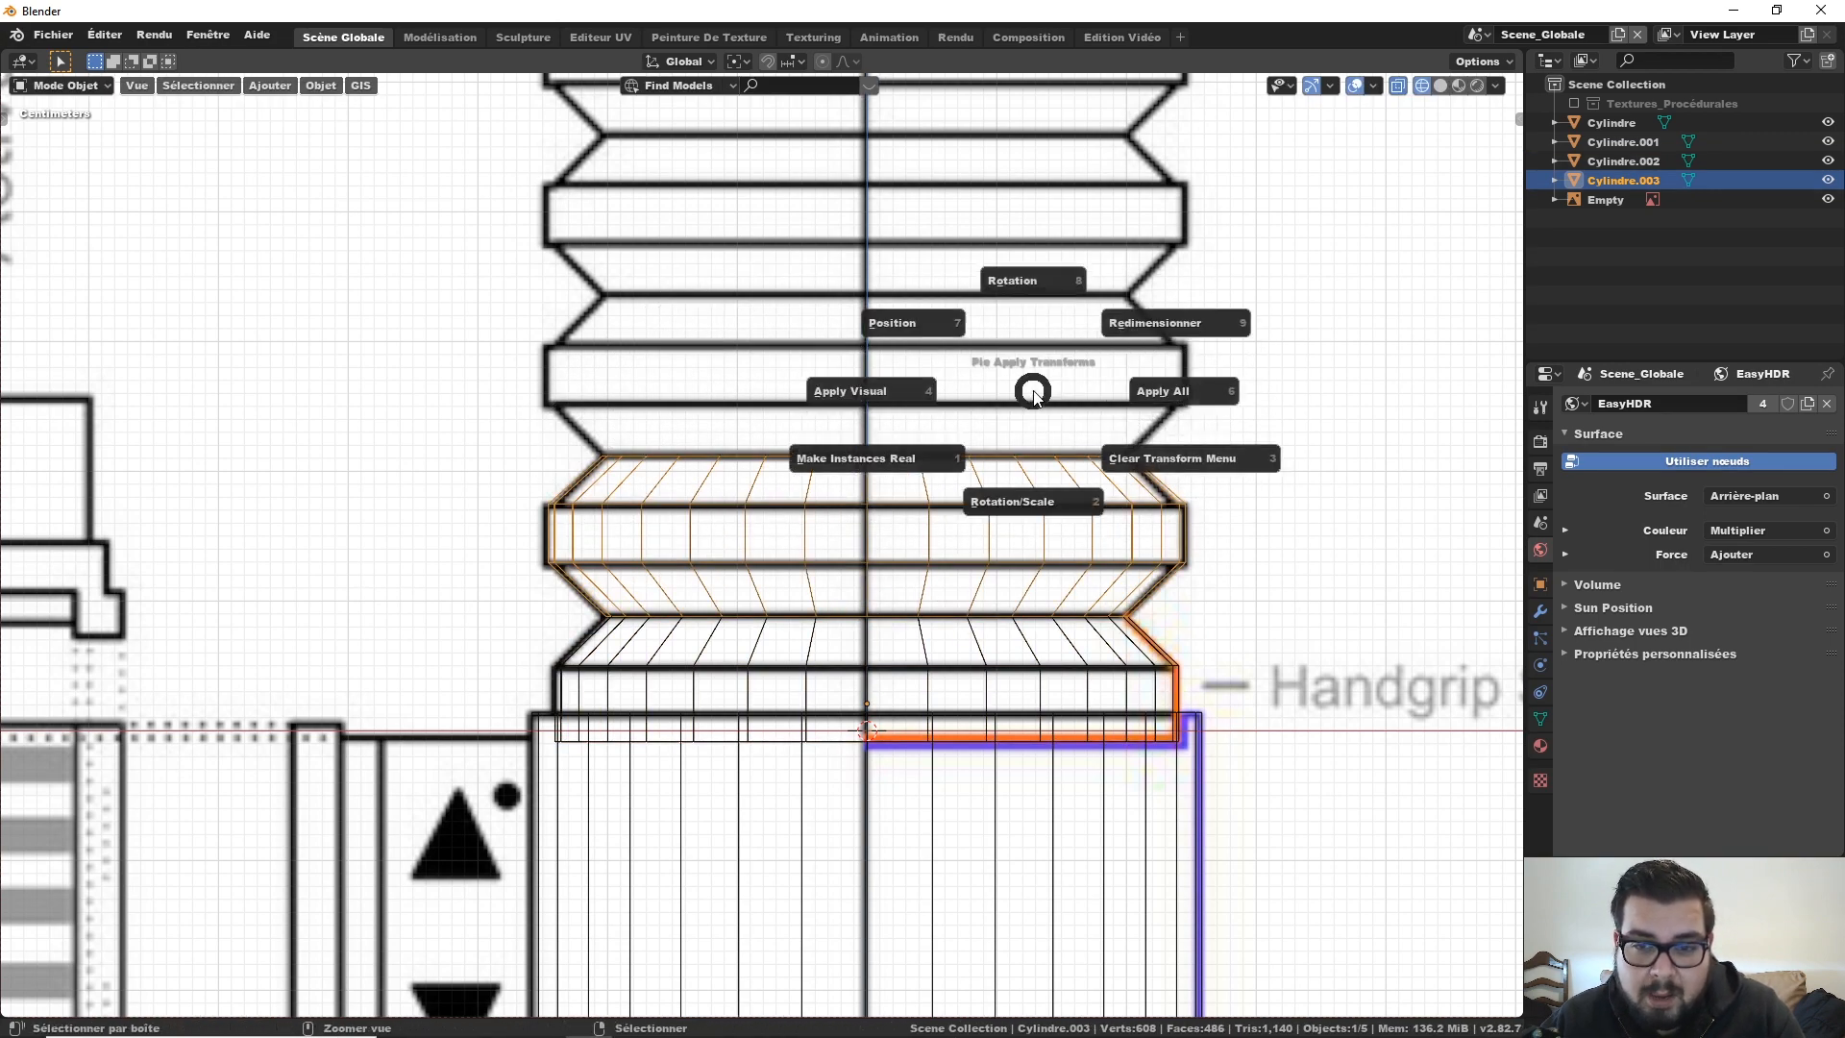
pyautogui.click(1023, 509)
pyautogui.click(309, 85)
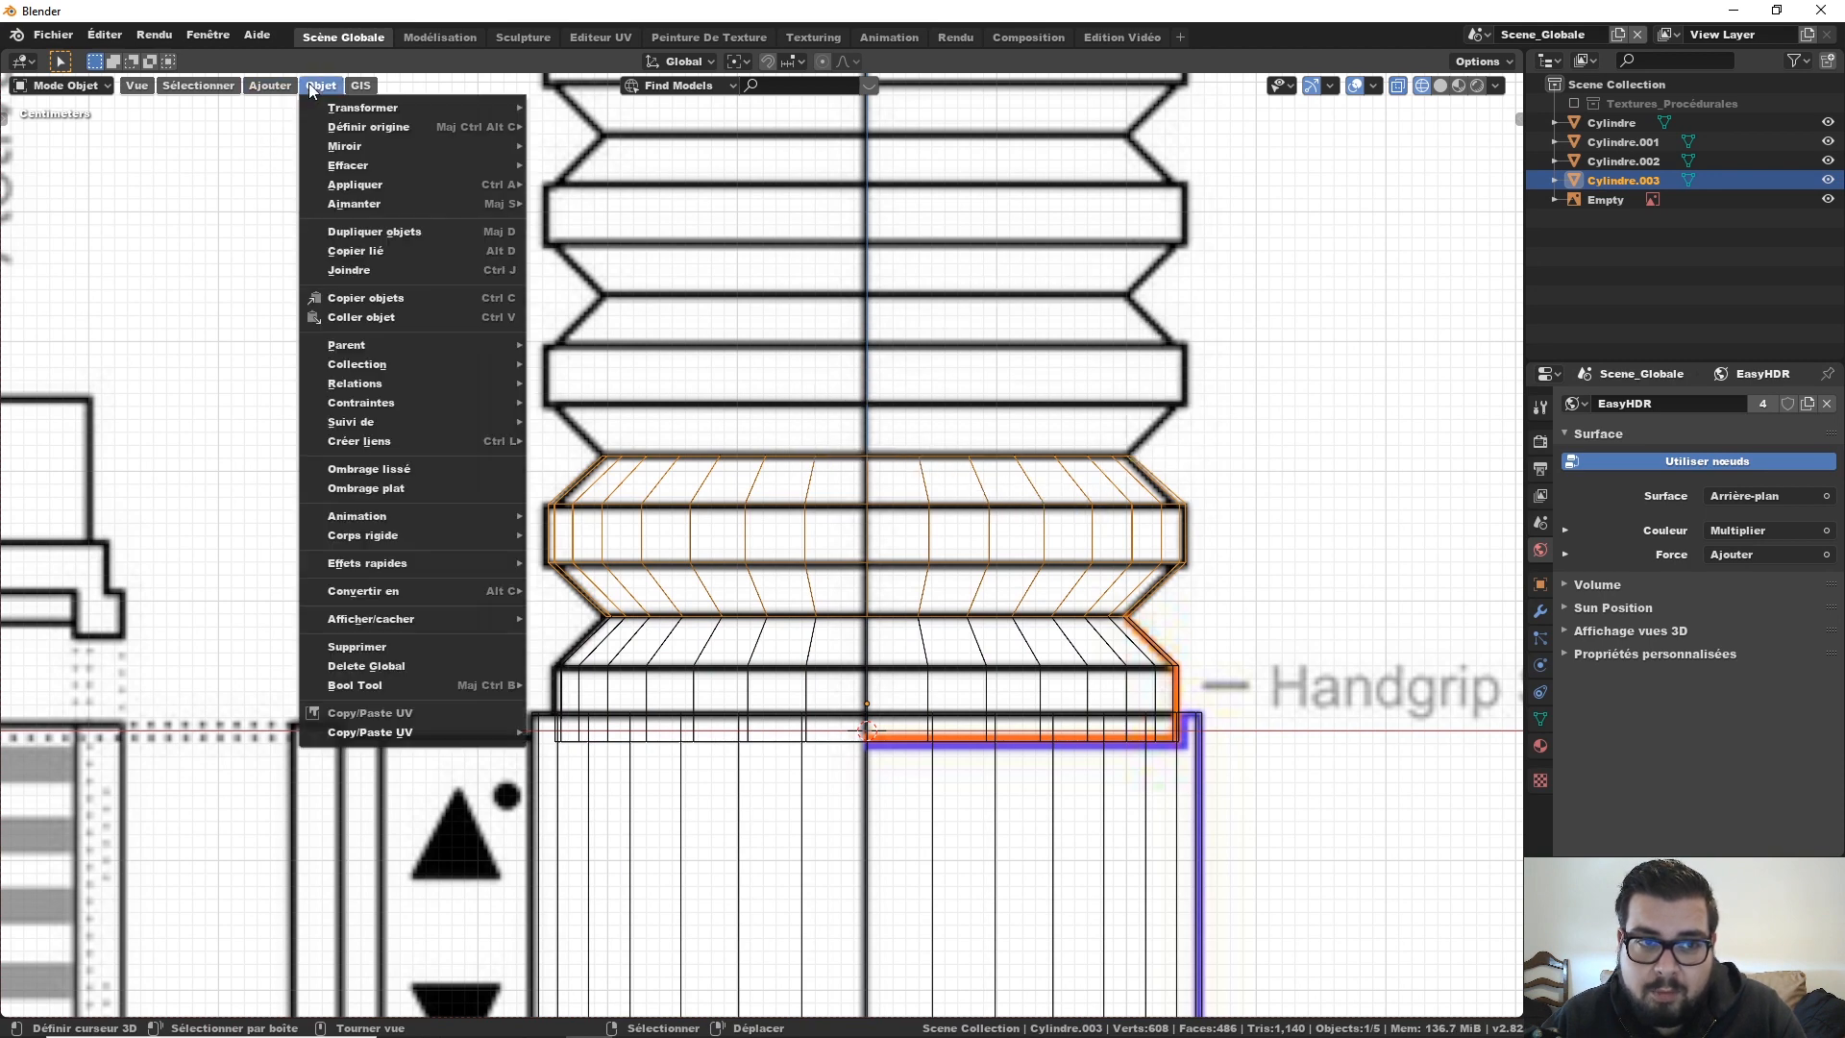
pyautogui.moveTo(392, 130)
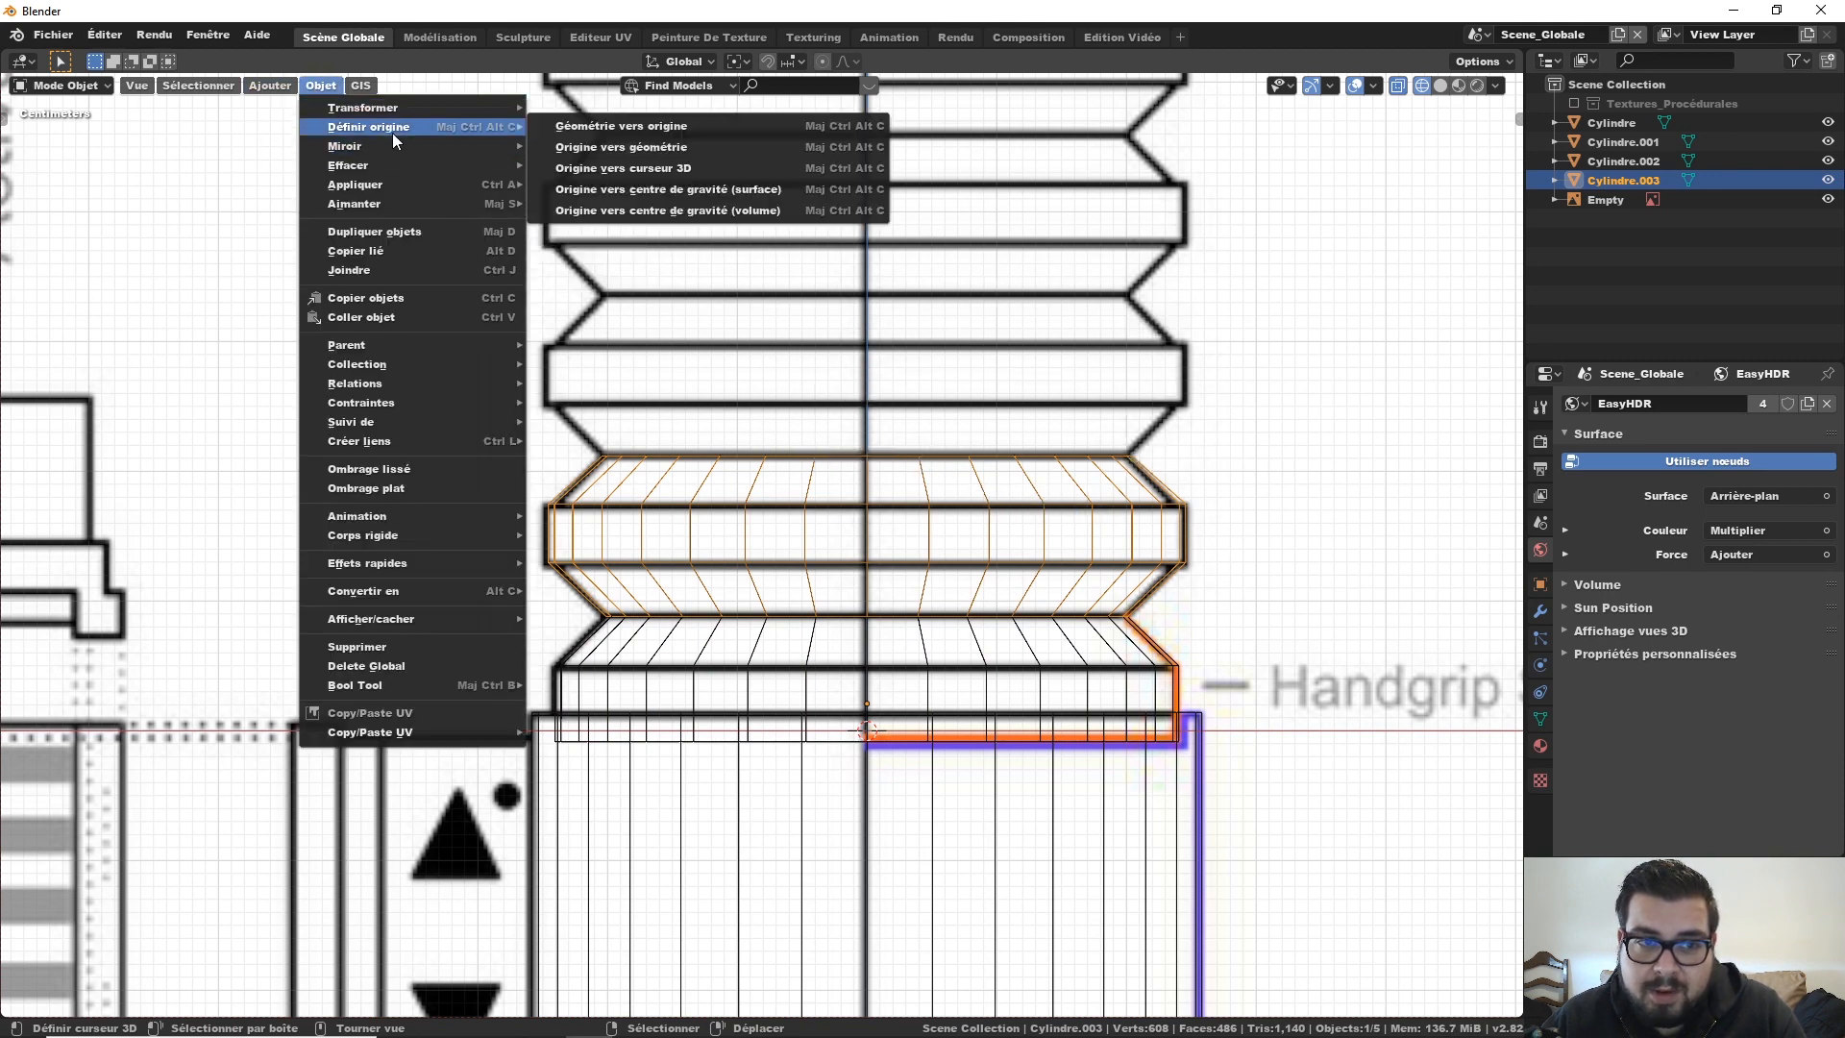
pyautogui.click(675, 148)
# Step: Add an Array modifier to the rib object
pyautogui.scroll(-1, 1054, 514)
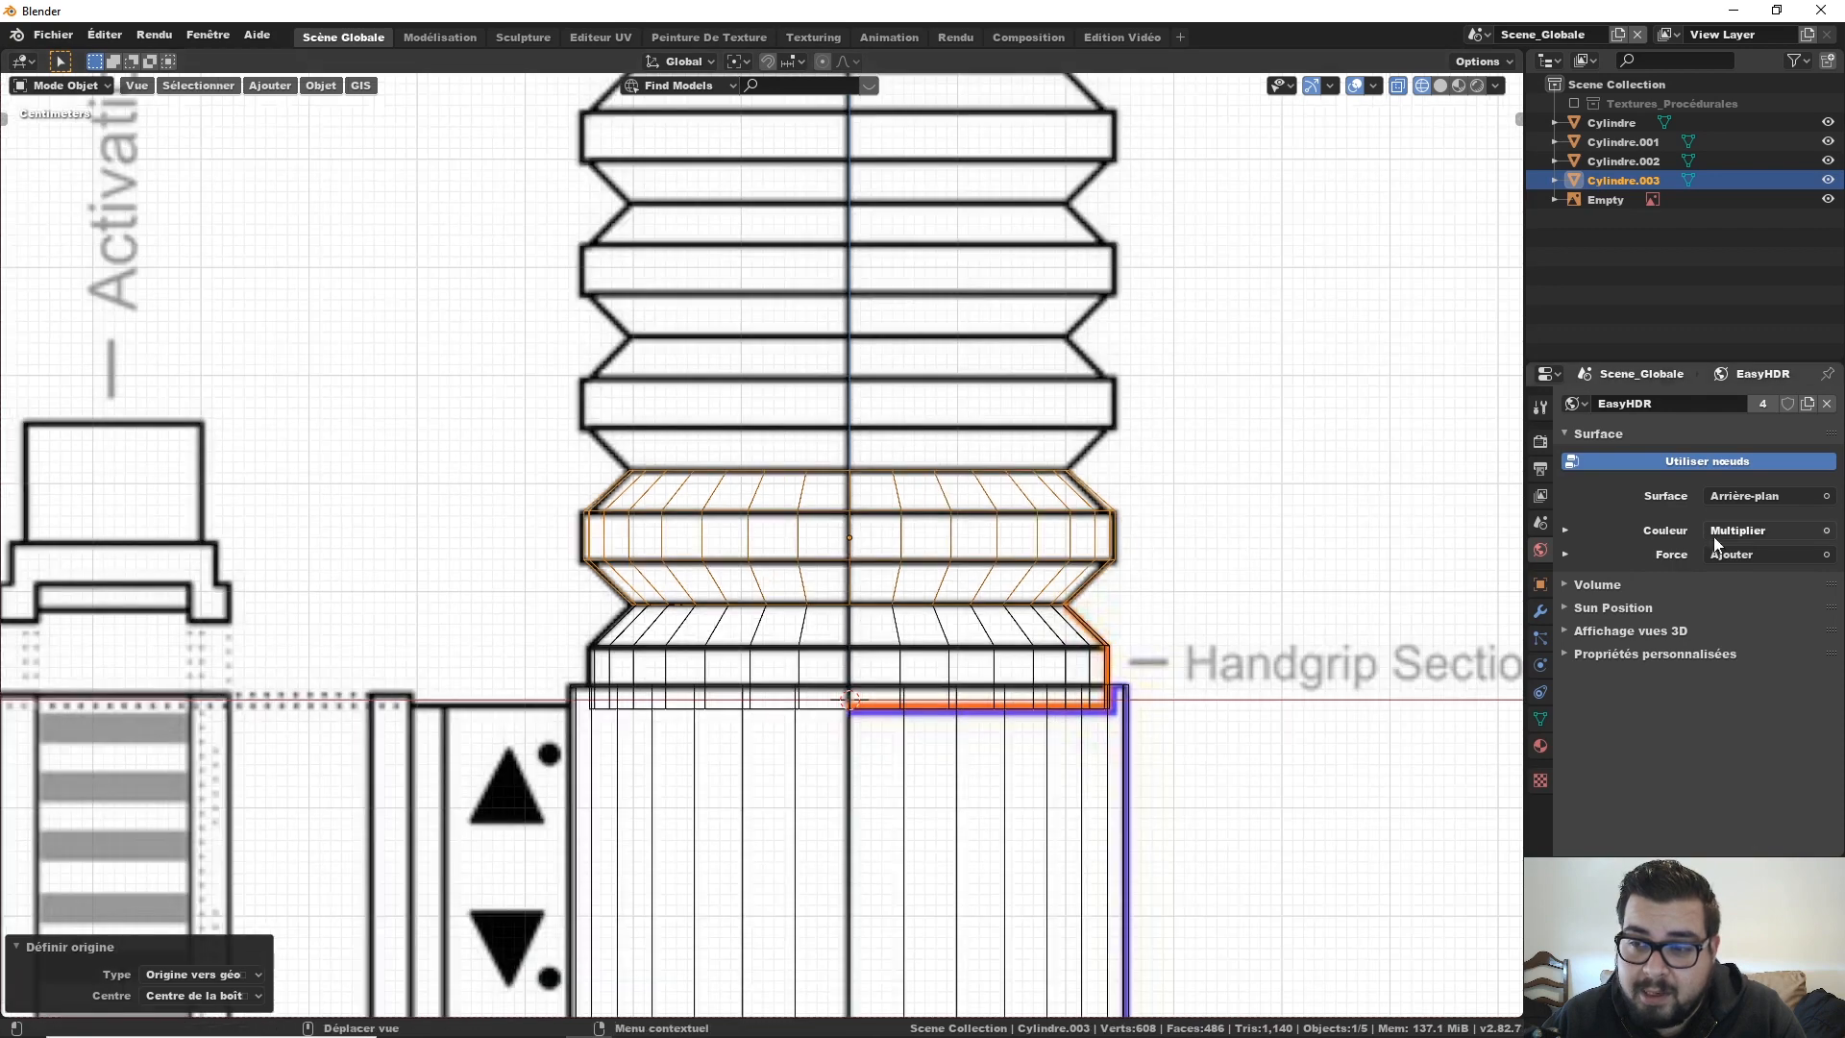
pyautogui.click(1541, 611)
pyautogui.click(1647, 405)
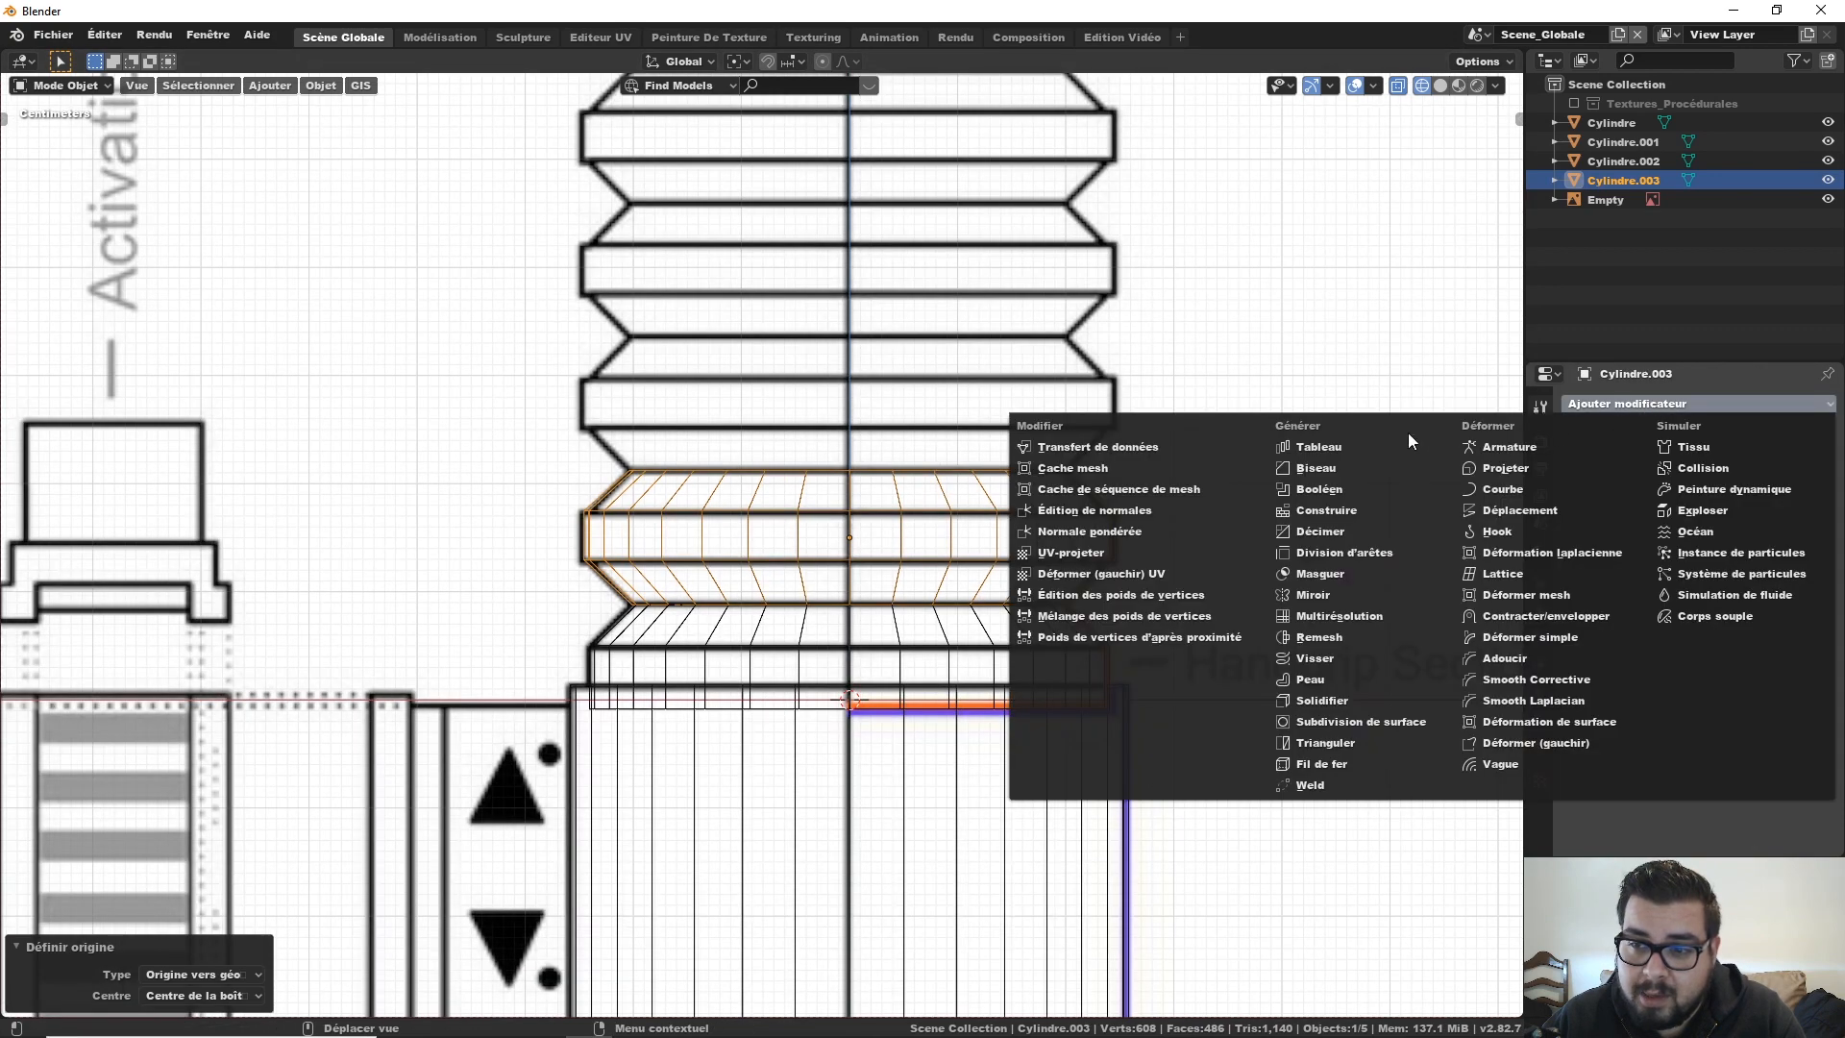
pyautogui.click(1330, 448)
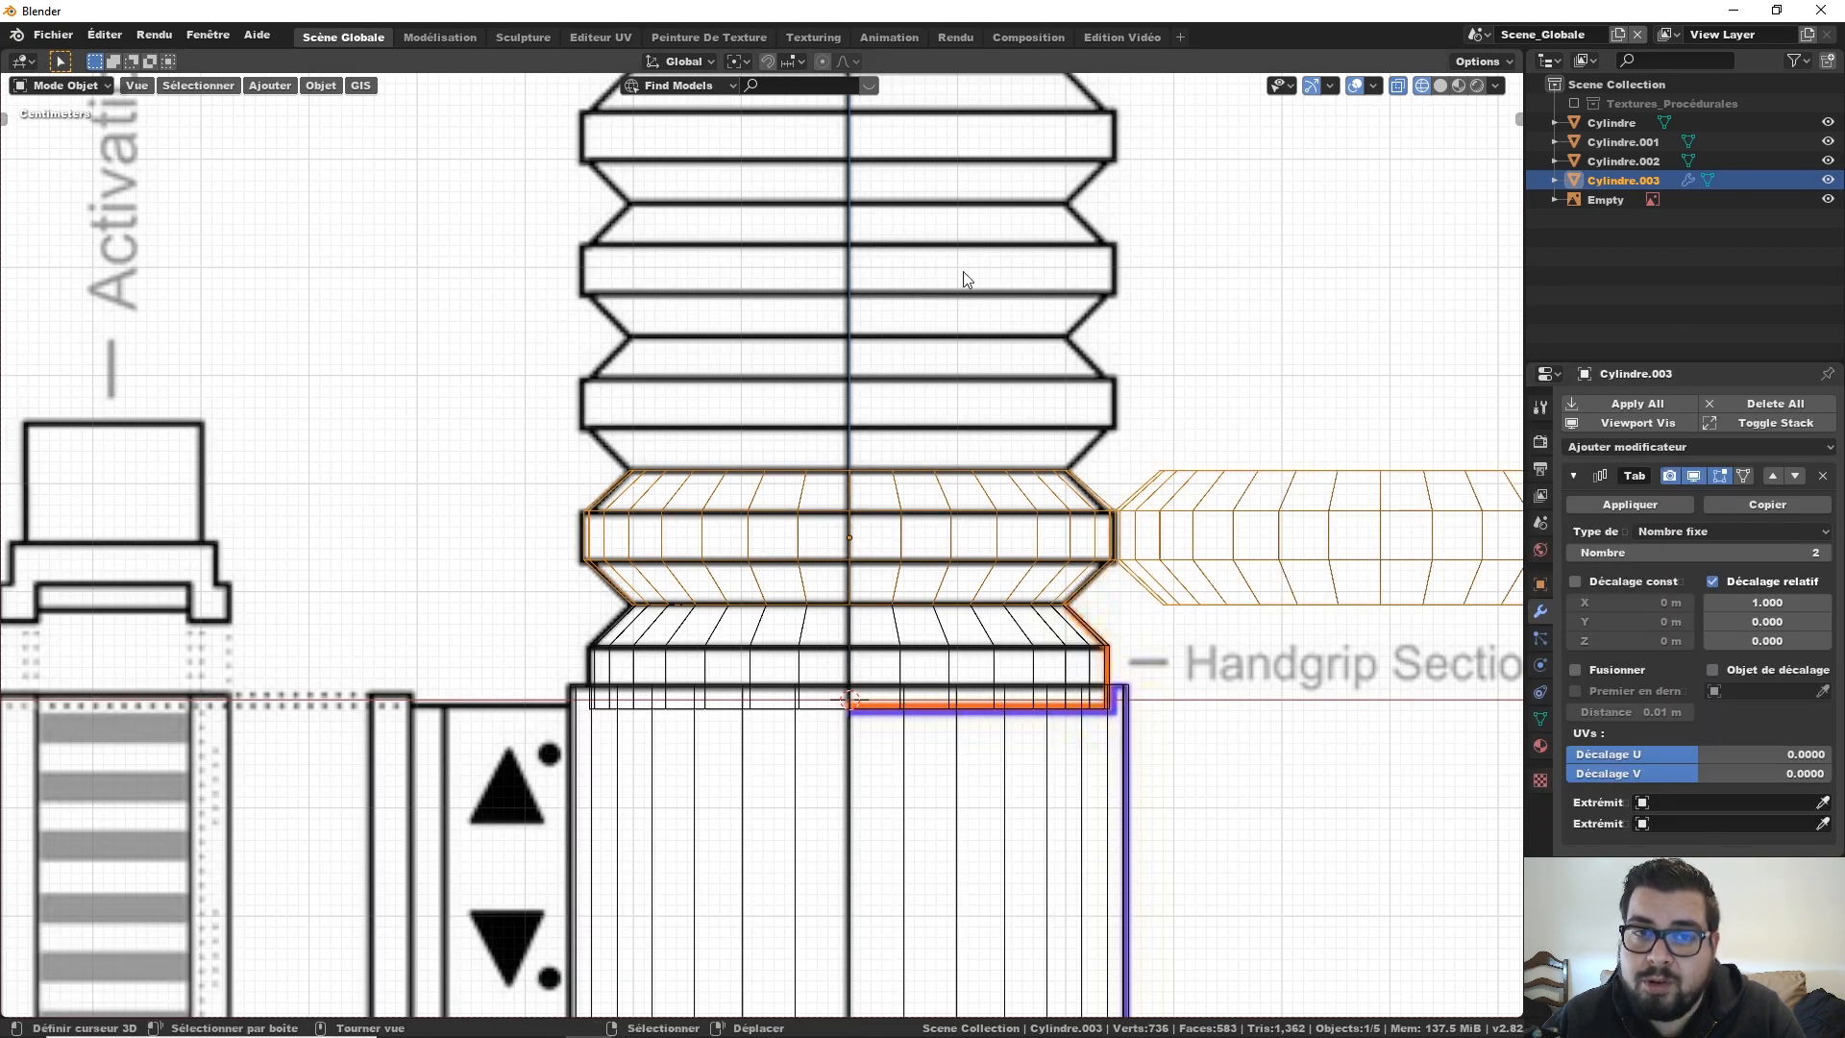
# Step: Set the array's relative offset to 0 in X and 1 in Z so the copies stack upward
pyautogui.scroll(-2, 967, 280)
pyautogui.click(1768, 603)
pyautogui.write('1.0')
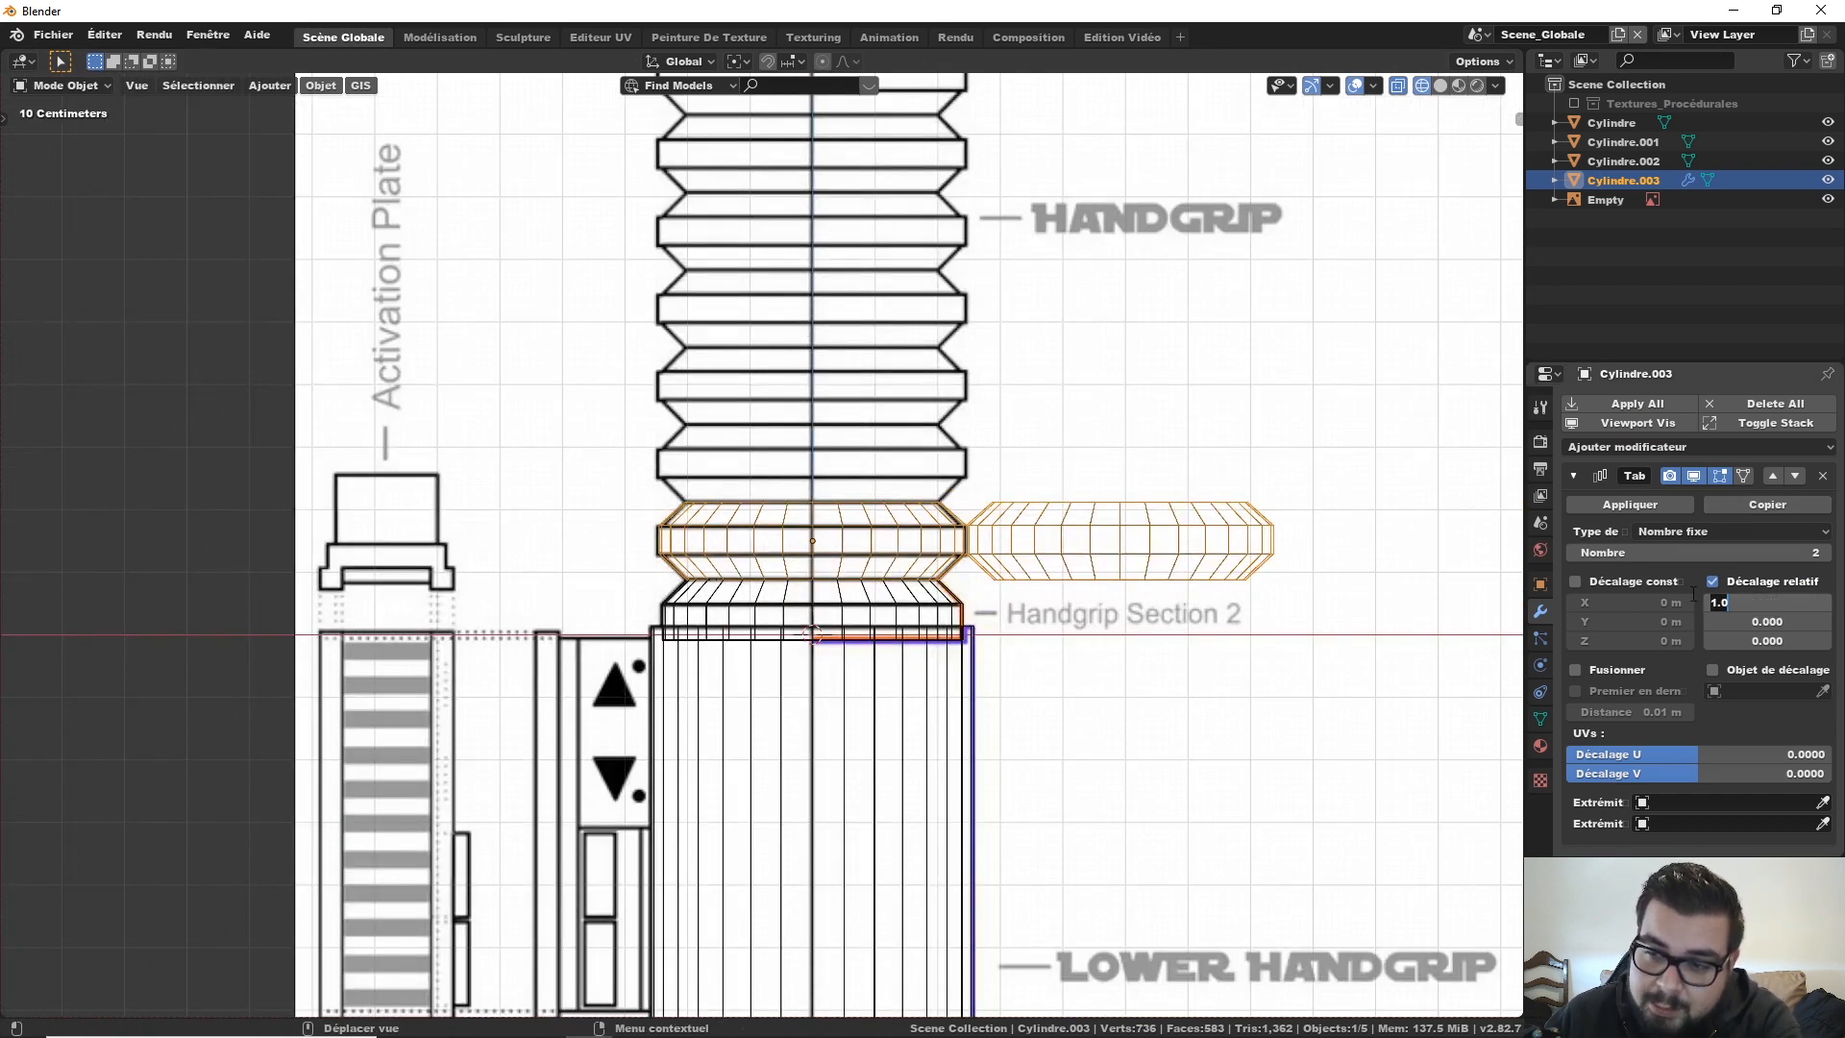
pyautogui.press('Return')
pyautogui.click(1742, 640)
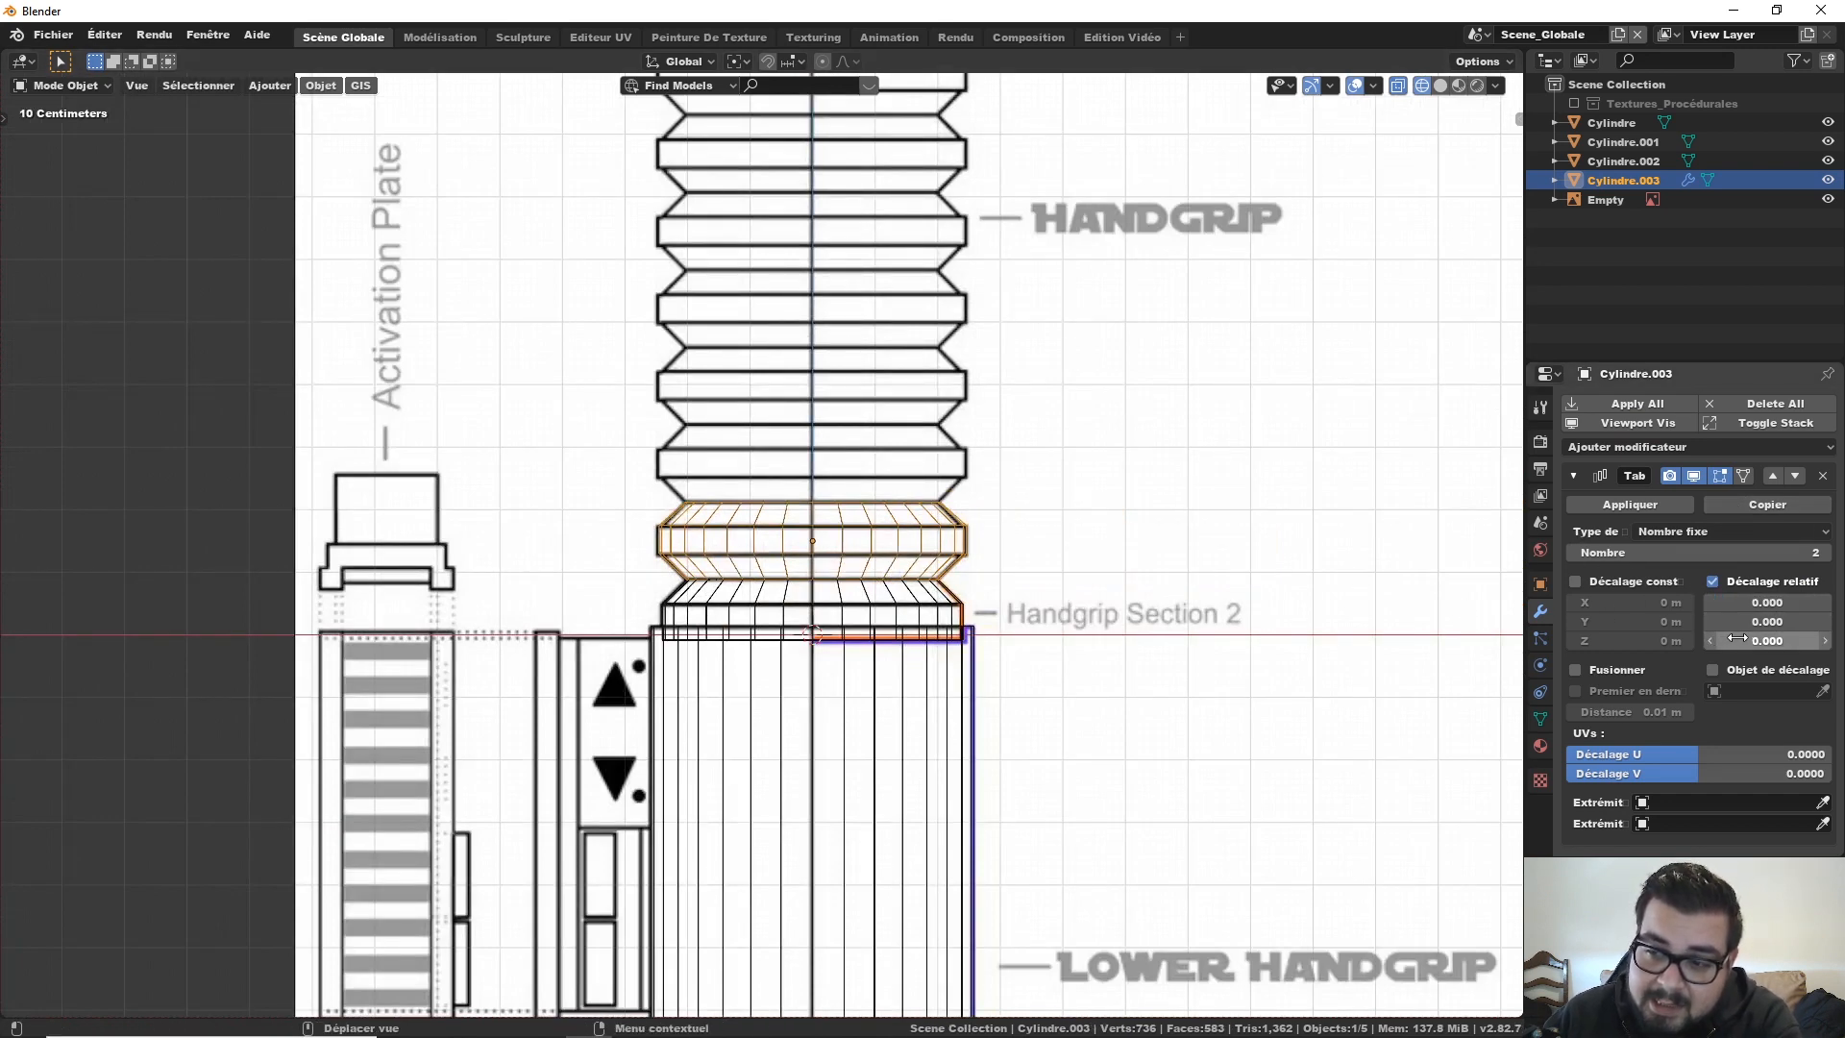
pyautogui.write('0.0')
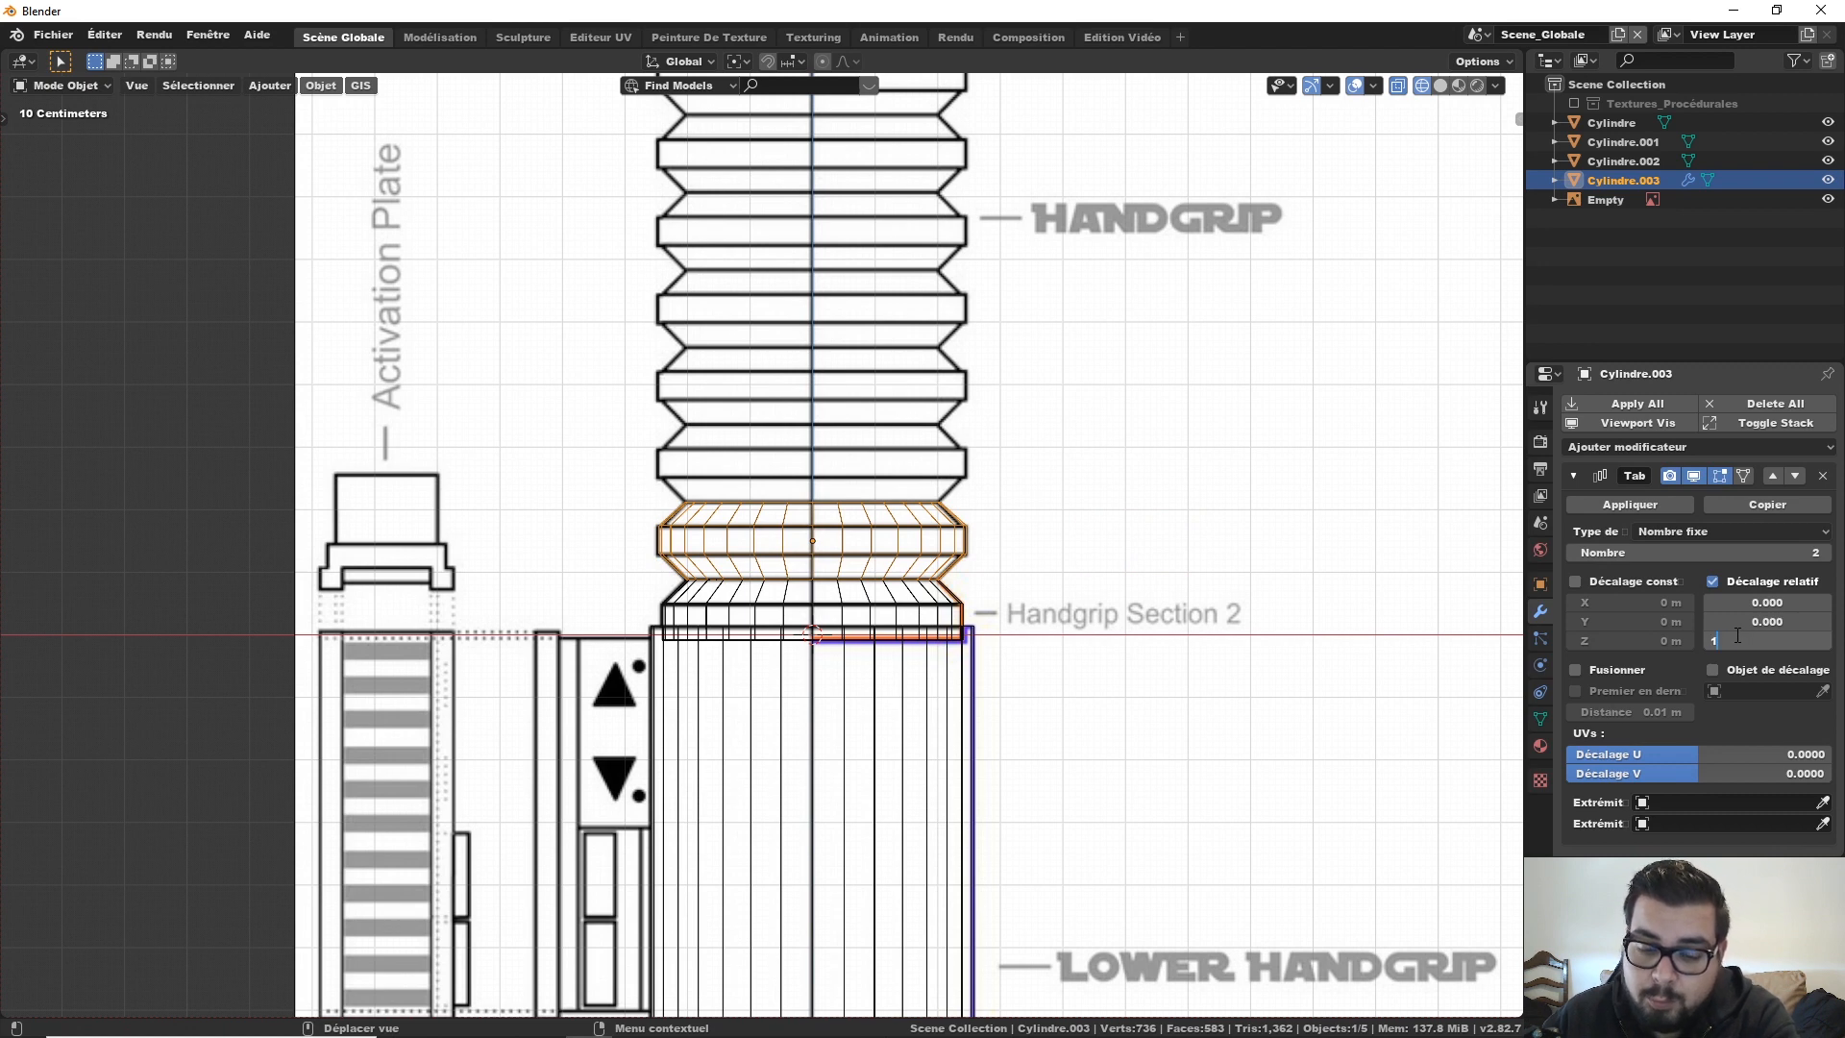
pyautogui.press('Return')
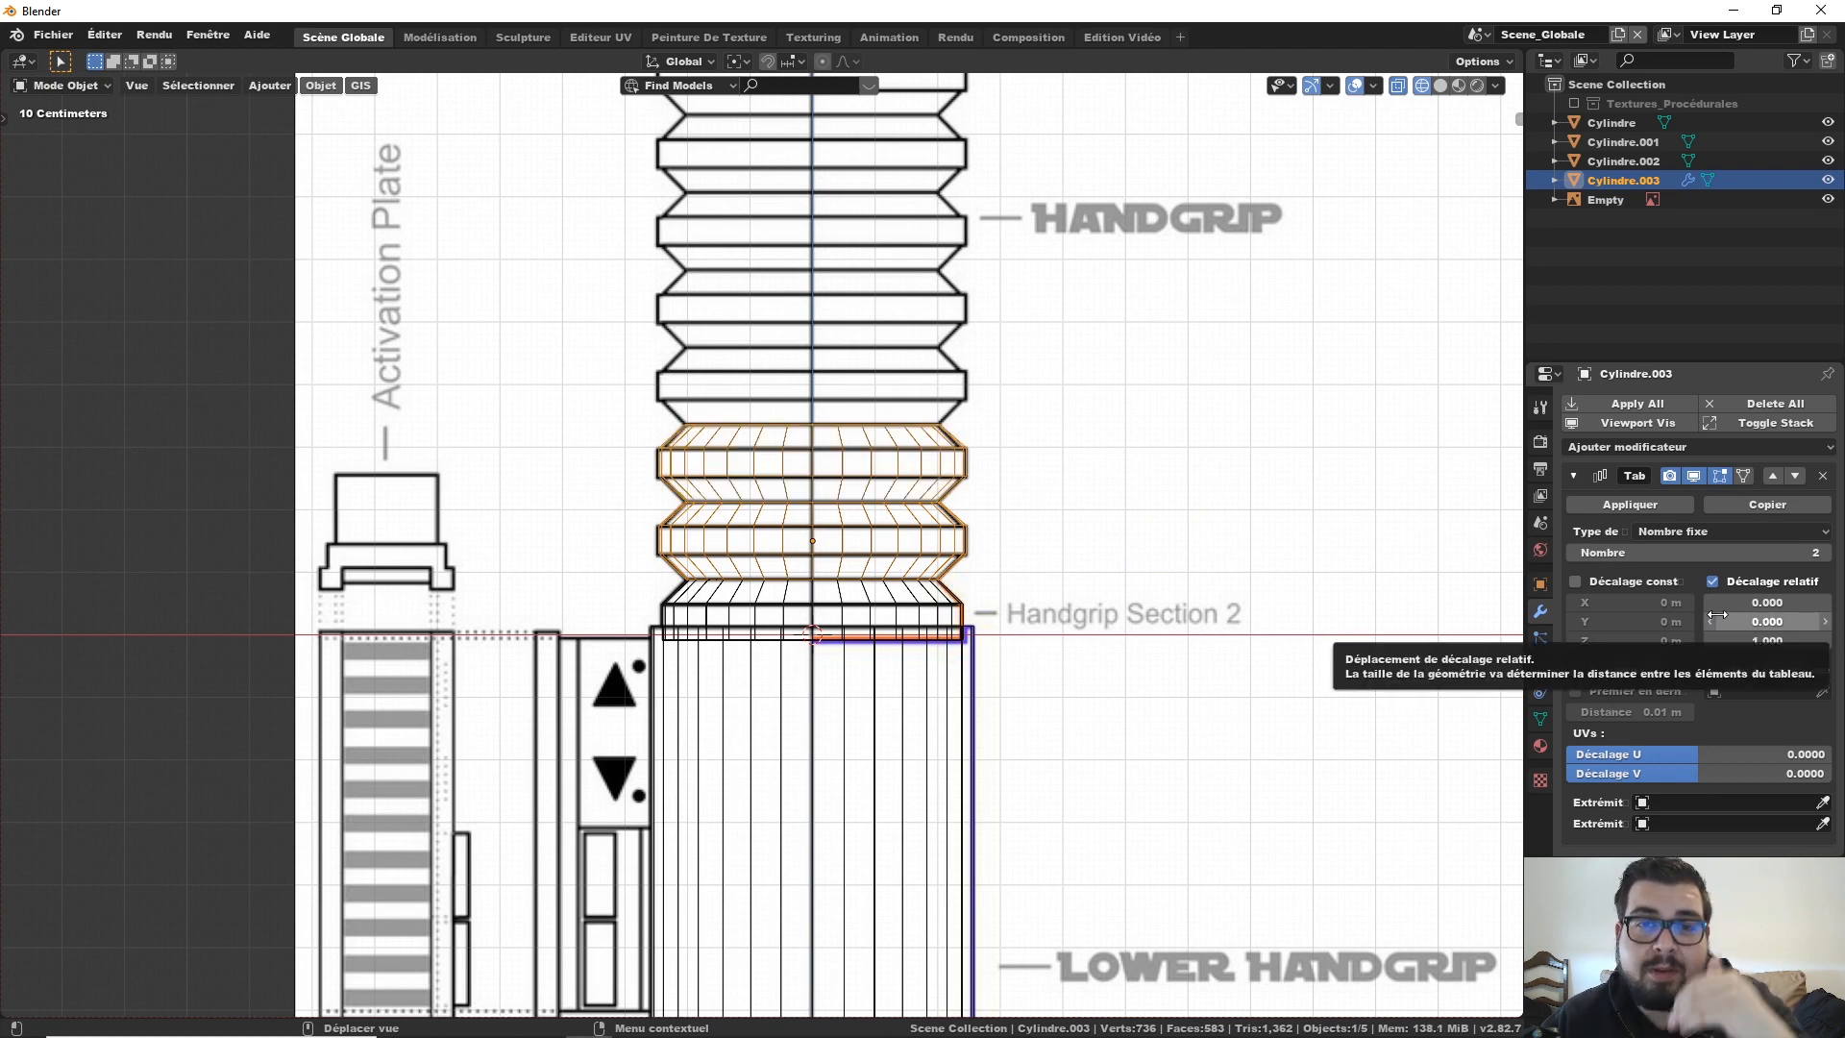
# Step: Raise the array count to 9 so the ribs reach the top of Handgrip Section 1, and apply the modifier
pyautogui.keyDown('shift'); pyautogui.moveTo(1161, 352); pyautogui.dragTo(1168, 581, button='middle'); pyautogui.keyUp('shift')
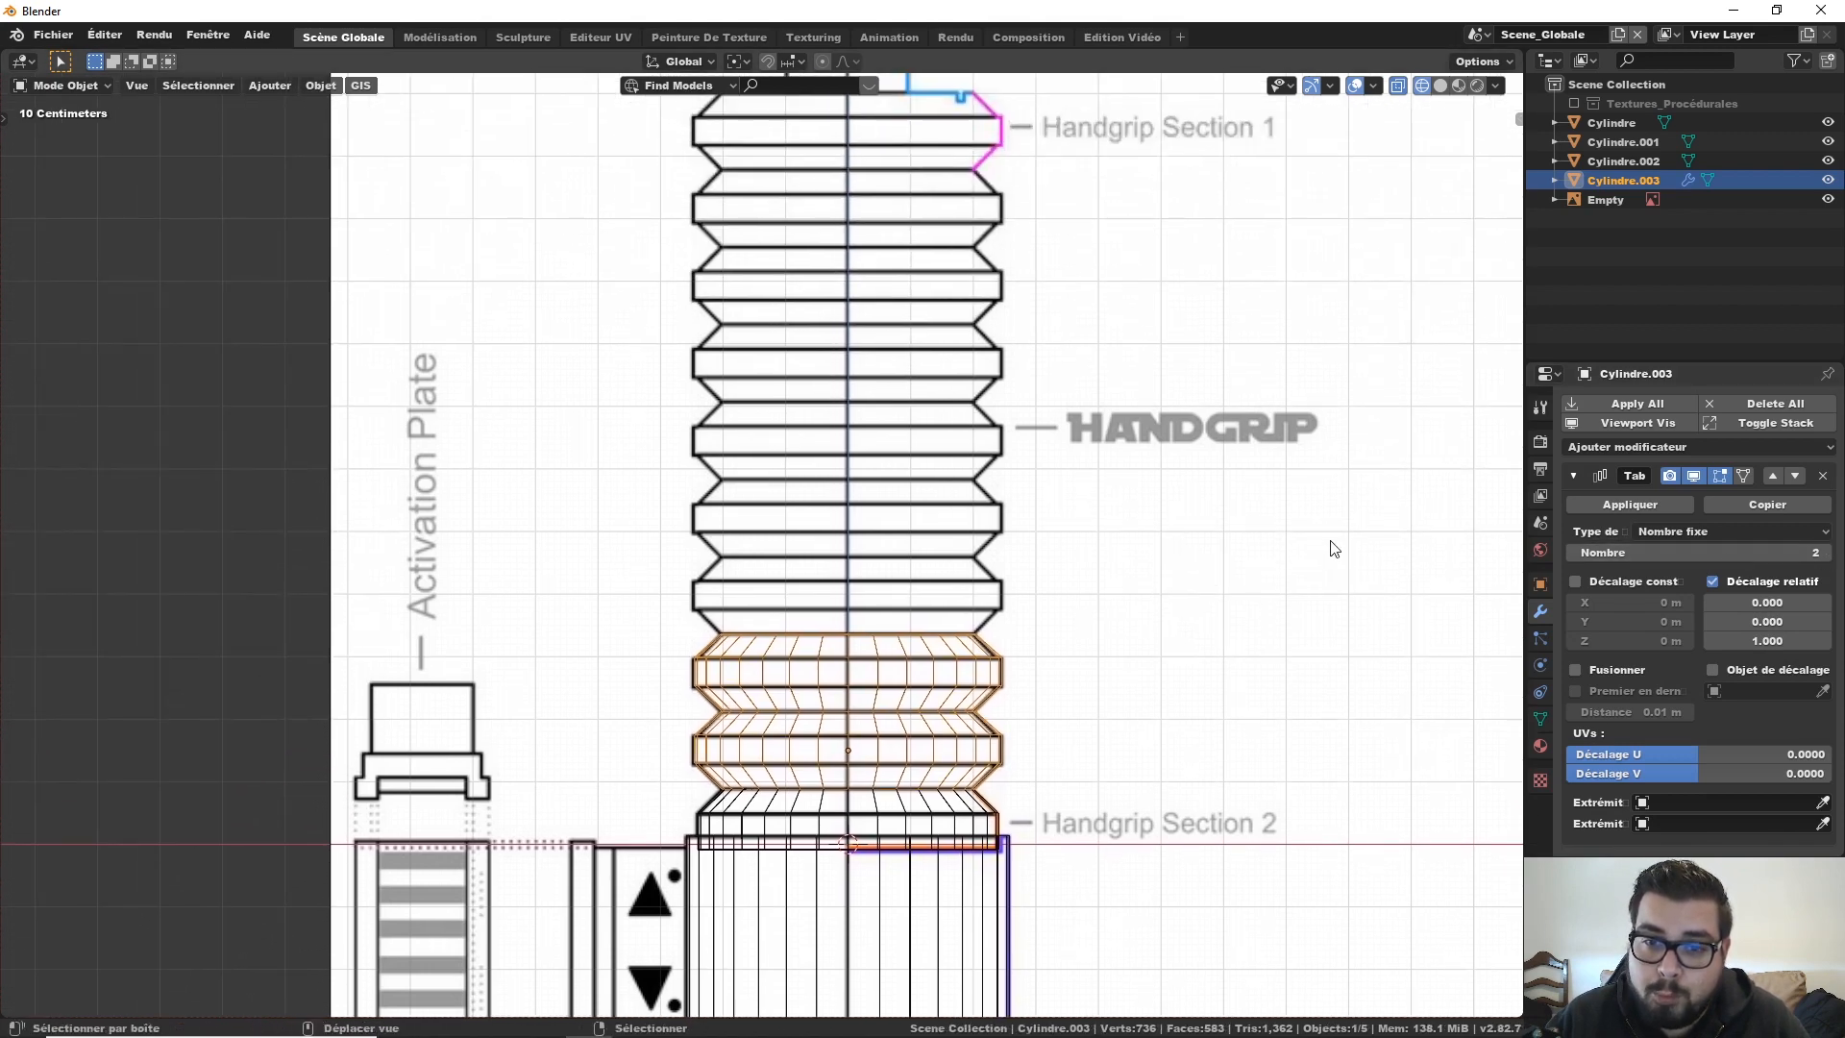
pyautogui.keyDown('shift'); pyautogui.moveTo(1326, 544); pyautogui.dragTo(1308, 567, button='middle'); pyautogui.keyUp('shift')
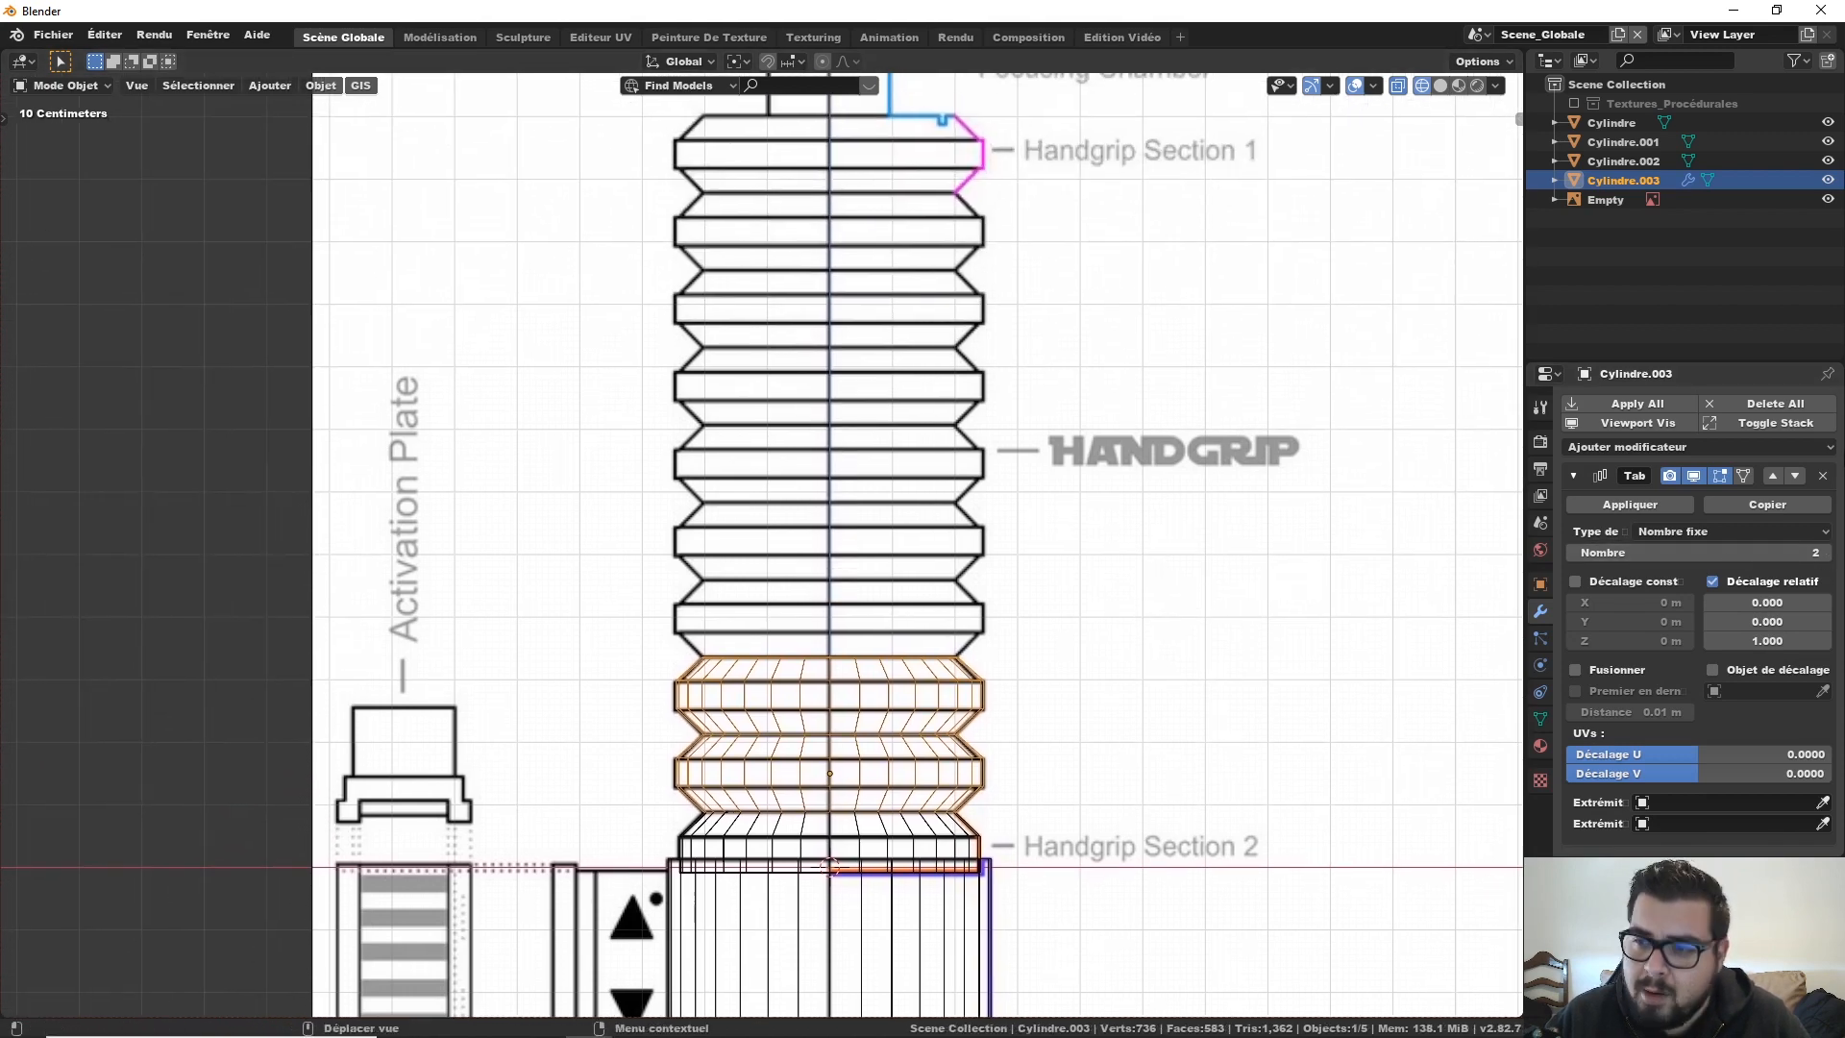
pyautogui.click(1827, 553)
pyautogui.click(1827, 554)
pyautogui.click(1827, 553)
pyautogui.click(1827, 553)
pyautogui.click(1827, 554)
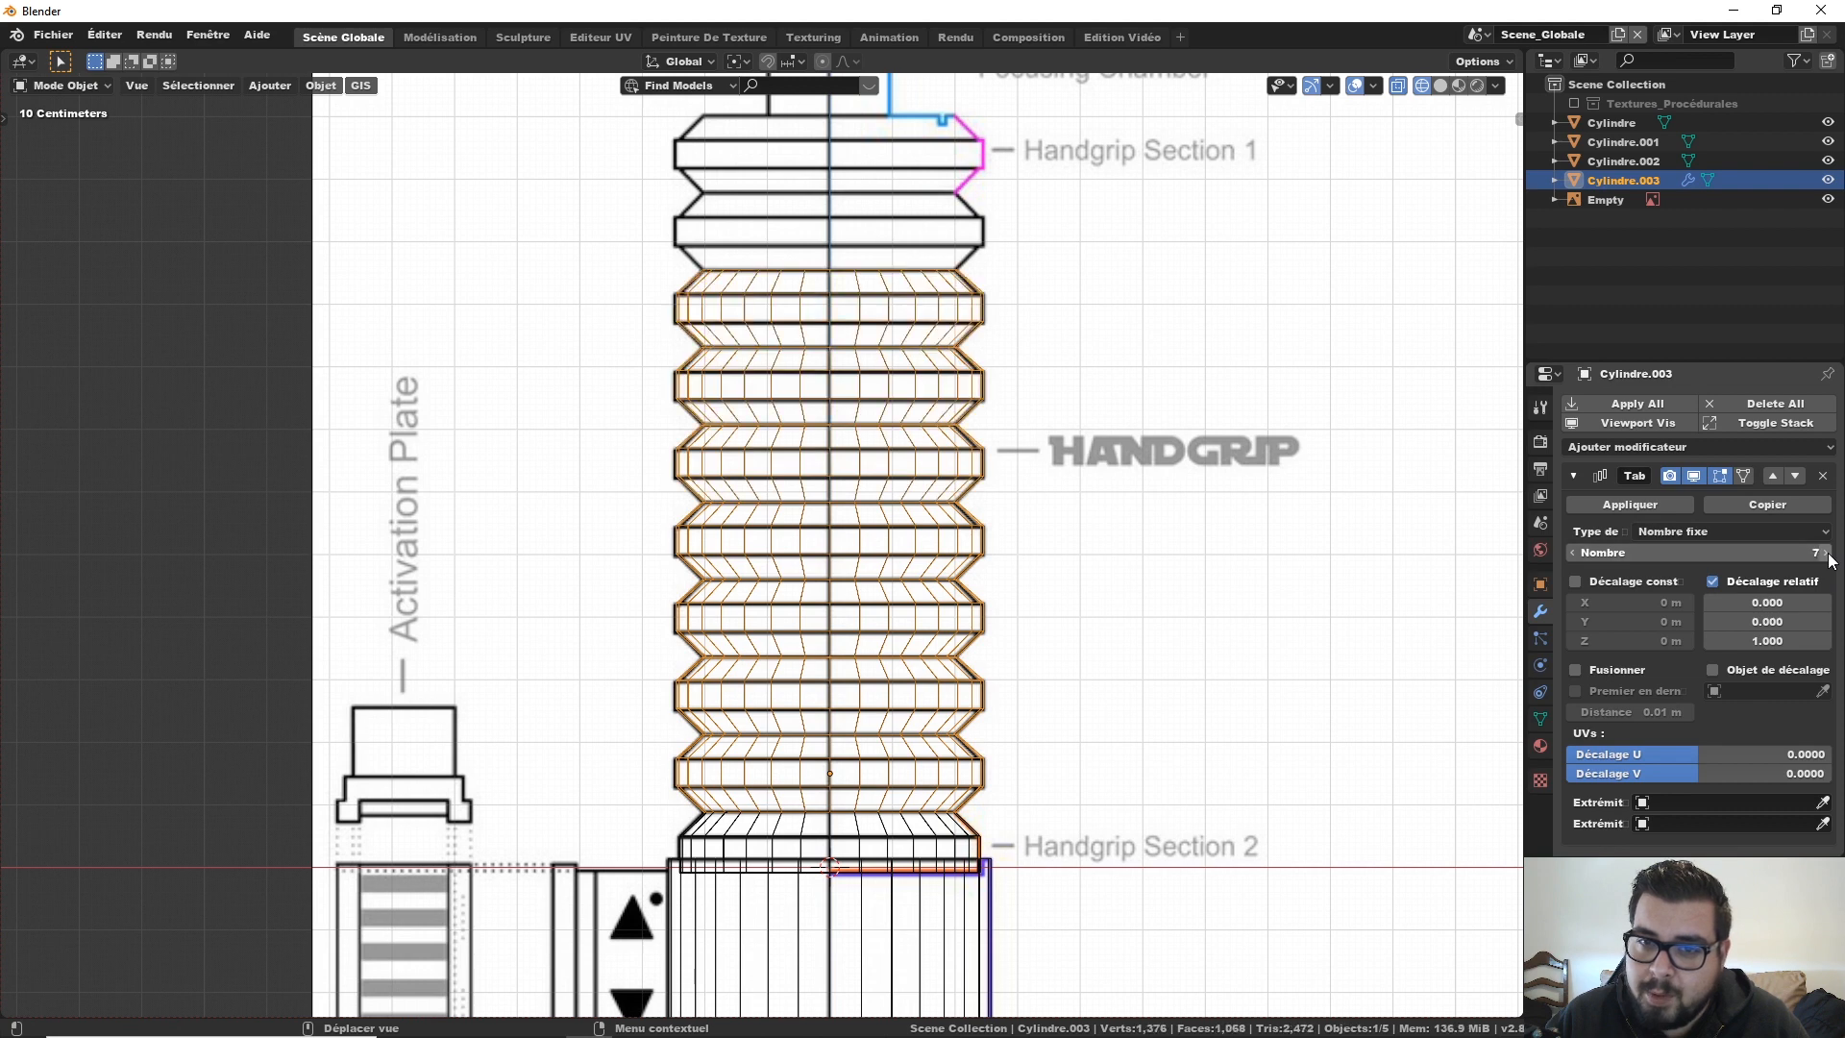
pyautogui.click(1827, 554)
pyautogui.click(1827, 554)
pyautogui.keyDown('shift'); pyautogui.moveTo(1069, 489); pyautogui.dragTo(1112, 647, button='middle'); pyautogui.keyUp('shift')
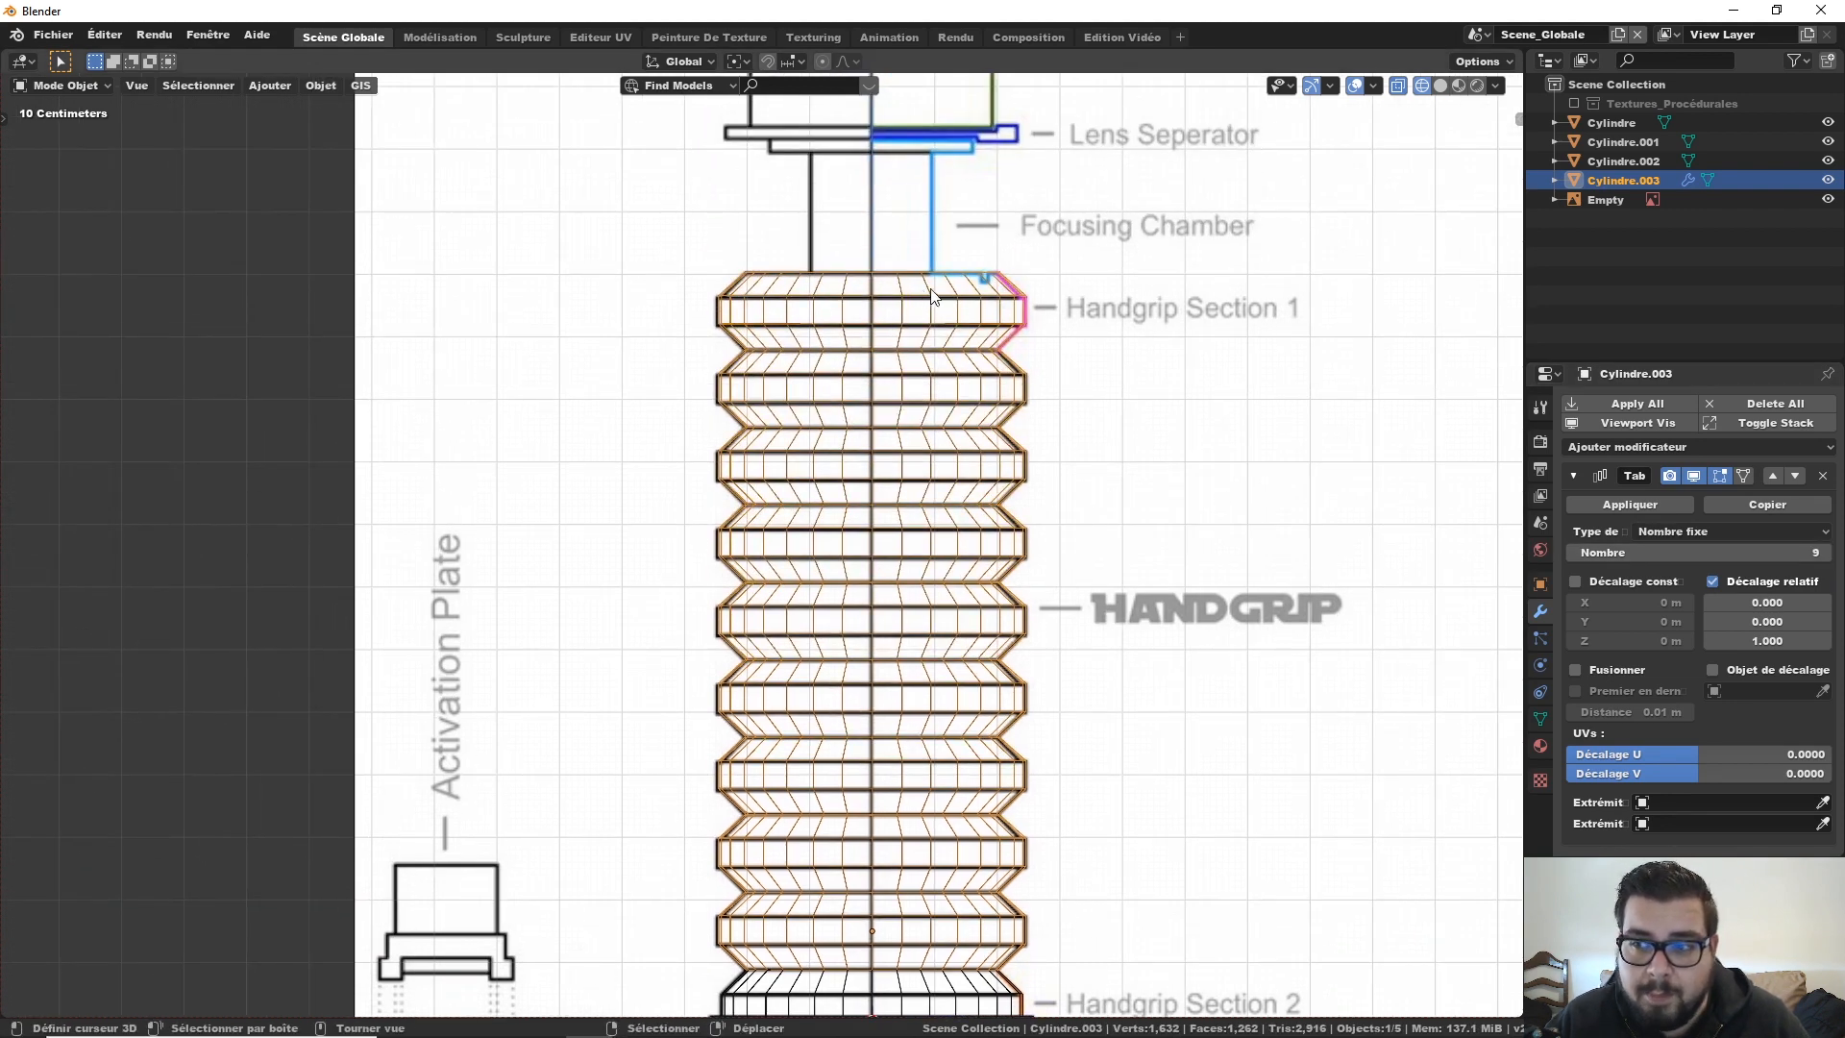
pyautogui.click(1657, 499)
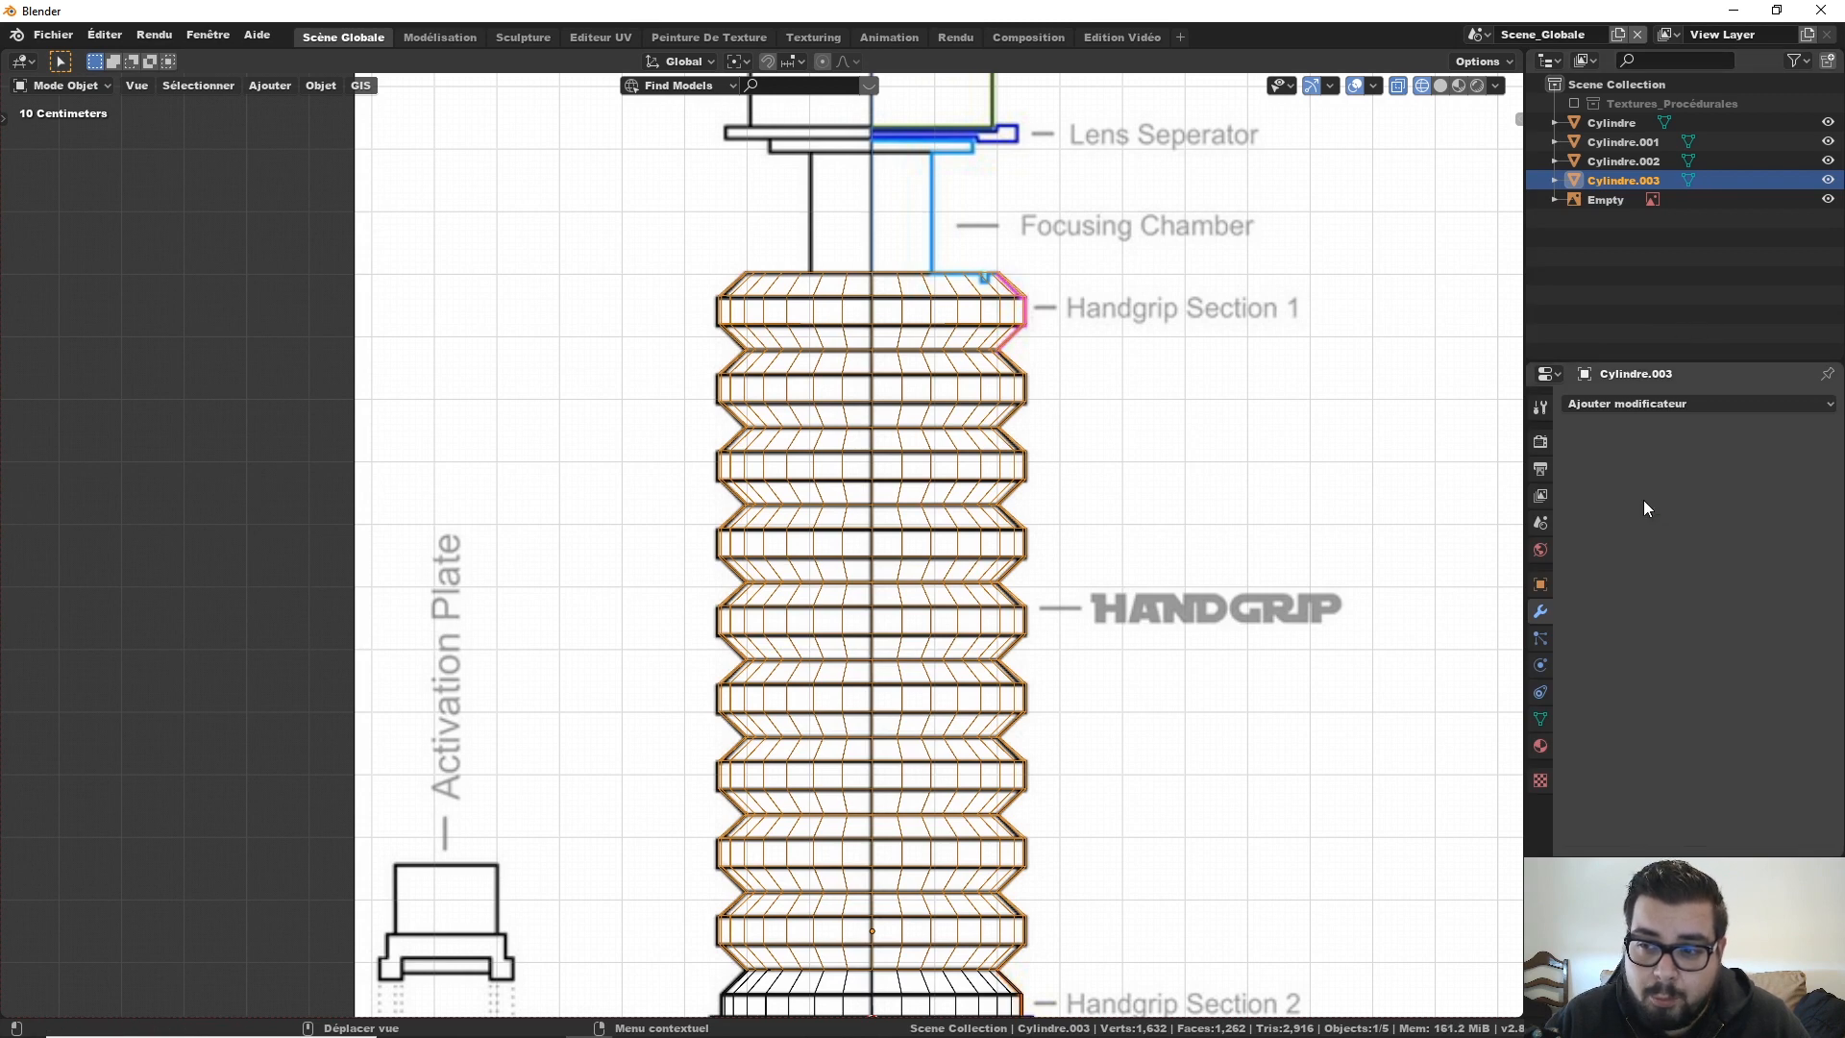
# Step: Apply the rotation and scale of the full ribbed grip and reset its origin to its geometry
pyautogui.hotkey('ctrl', 'a')
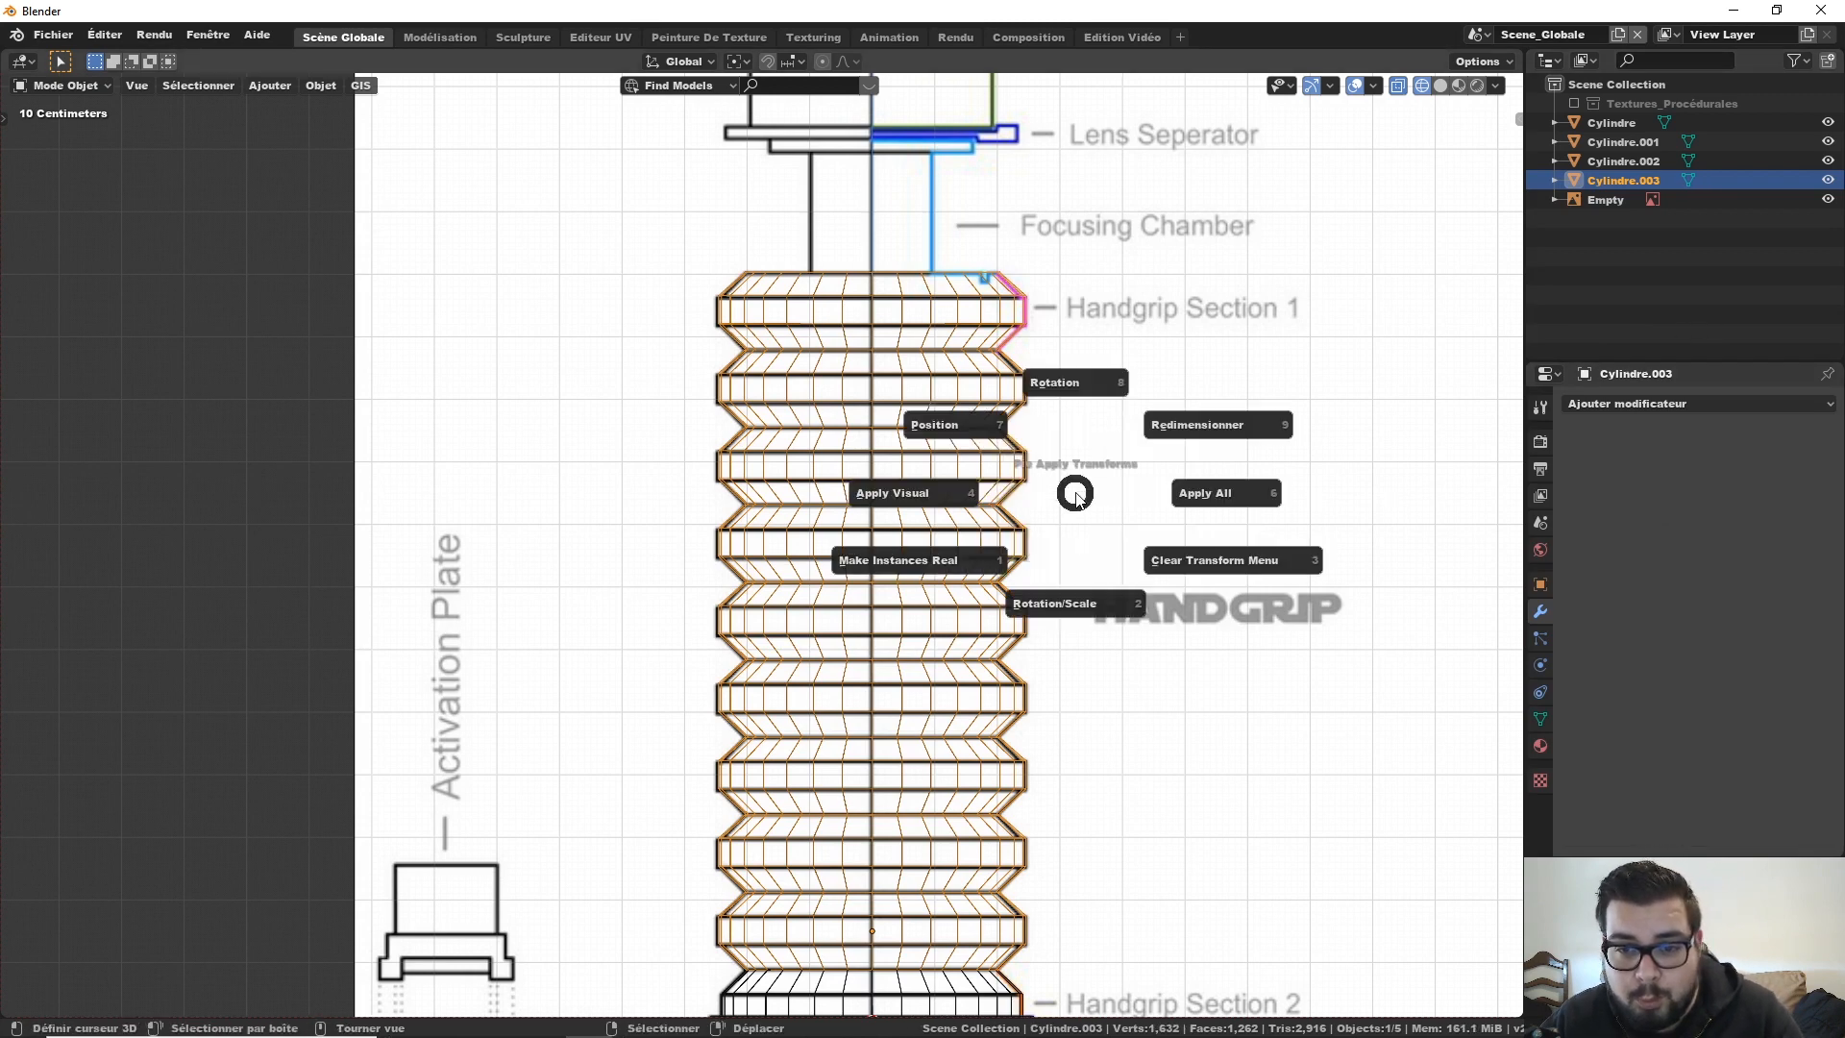
pyautogui.click(1084, 600)
pyautogui.click(336, 84)
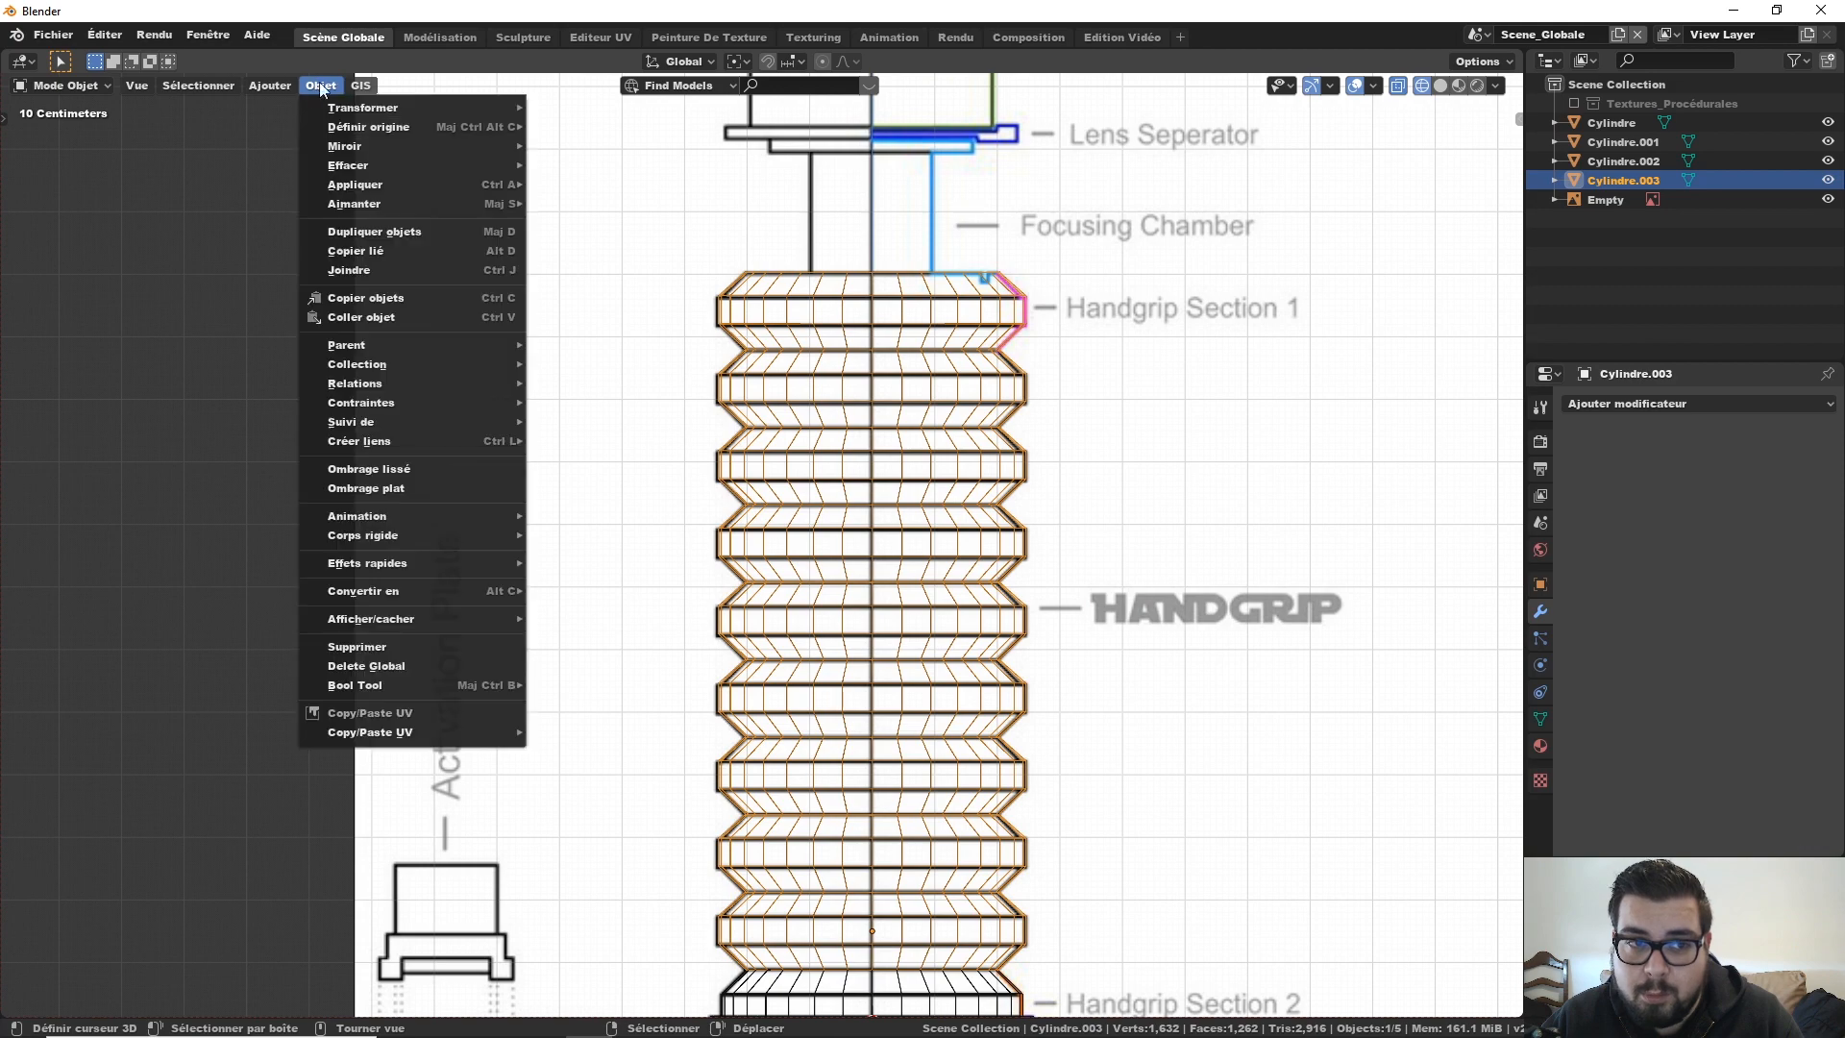
pyautogui.moveTo(357, 127)
pyautogui.click(727, 148)
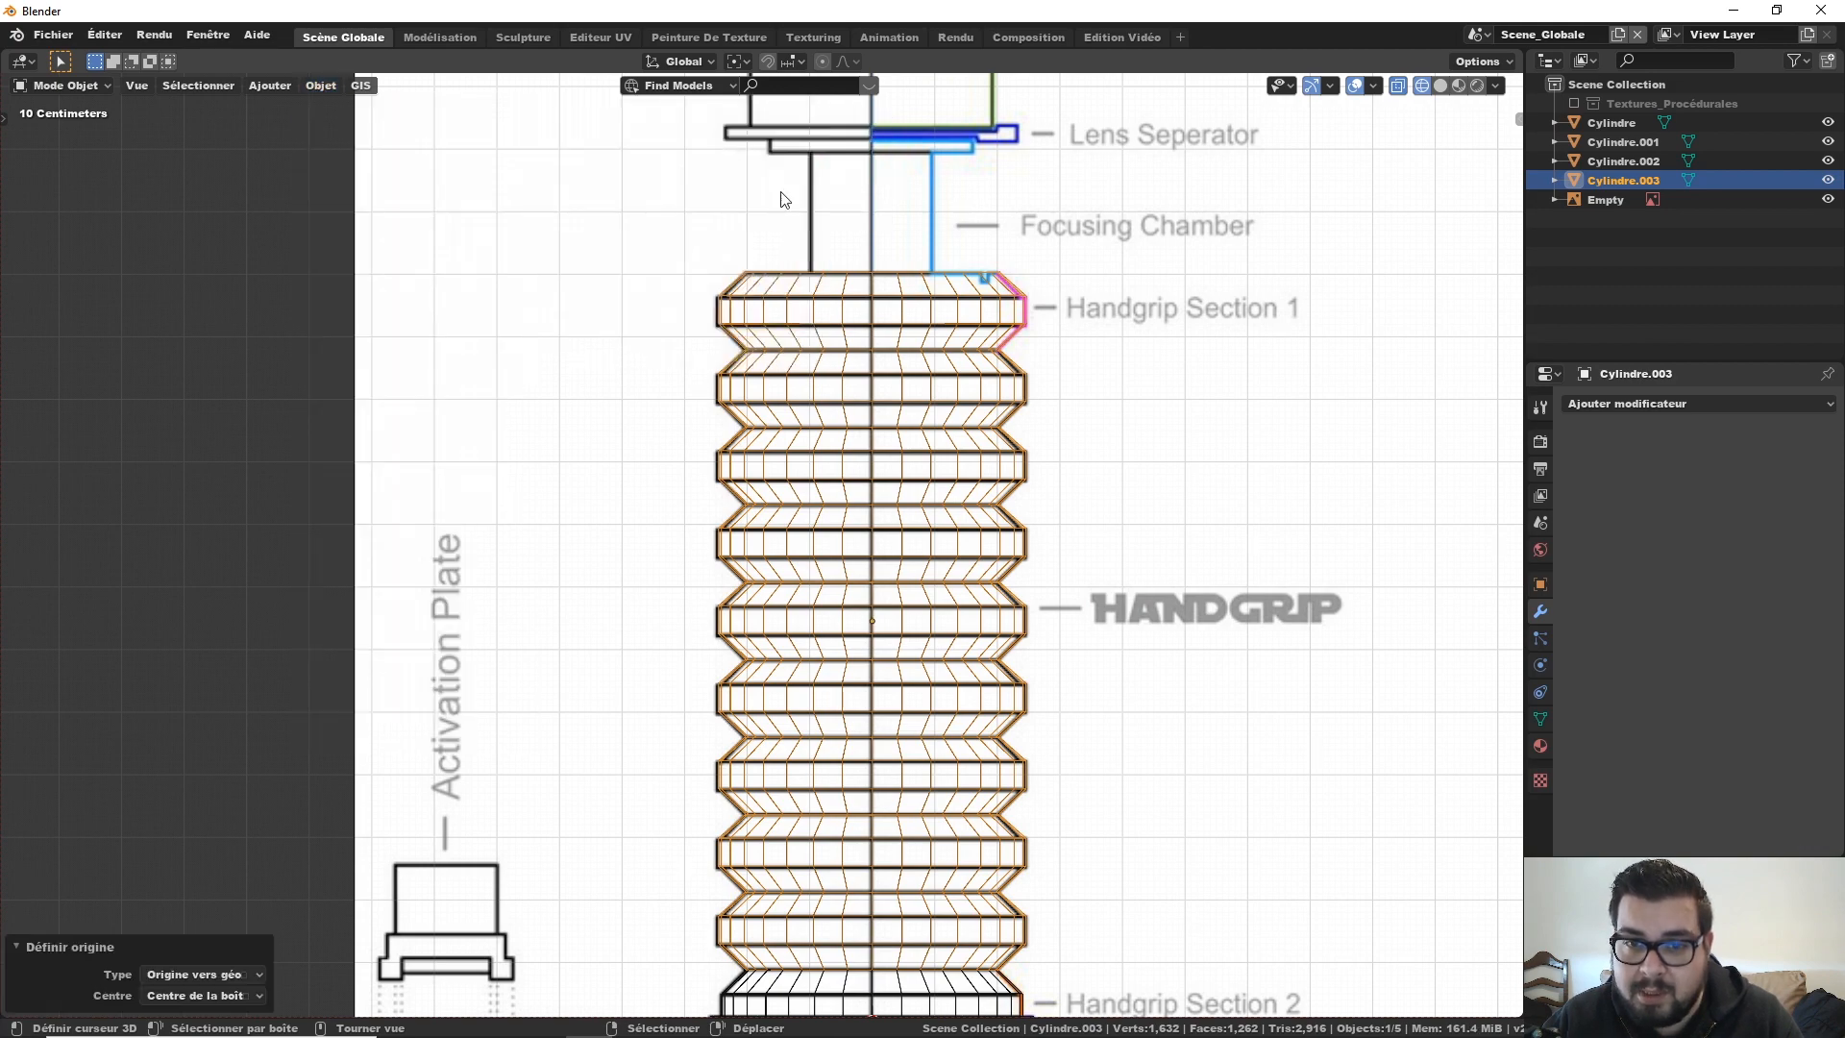
# Step: Inspect the ribbed grip's upper end against the blueprint in solid shading, and return the viewport to wireframe
pyautogui.keyDown('shift'); pyautogui.moveTo(945, 614); pyautogui.dragTo(939, 409, button='middle'); pyautogui.keyUp('shift')
pyautogui.keyDown('shift'); pyautogui.moveTo(924, 251); pyautogui.dragTo(1019, 413, button='middle'); pyautogui.keyUp('shift')
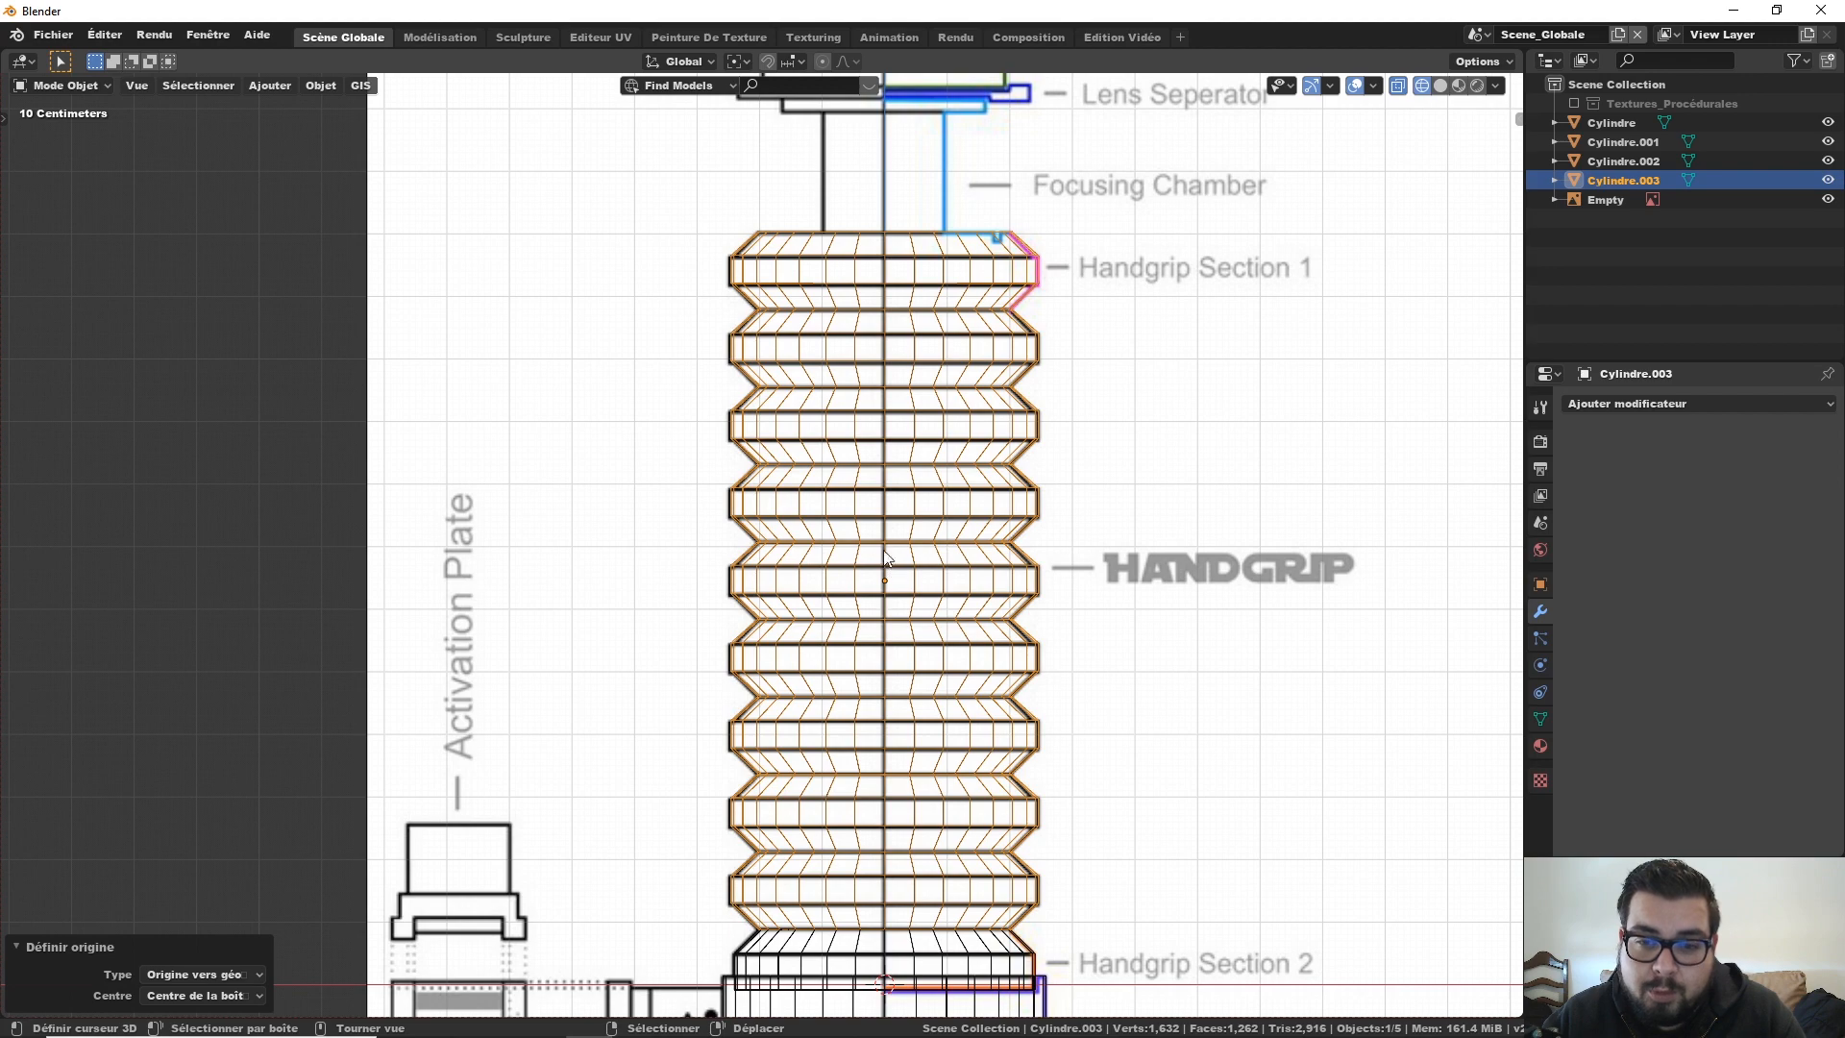
pyautogui.keyDown('shift'); pyautogui.scroll(4, 930, 509); pyautogui.keyUp('shift')
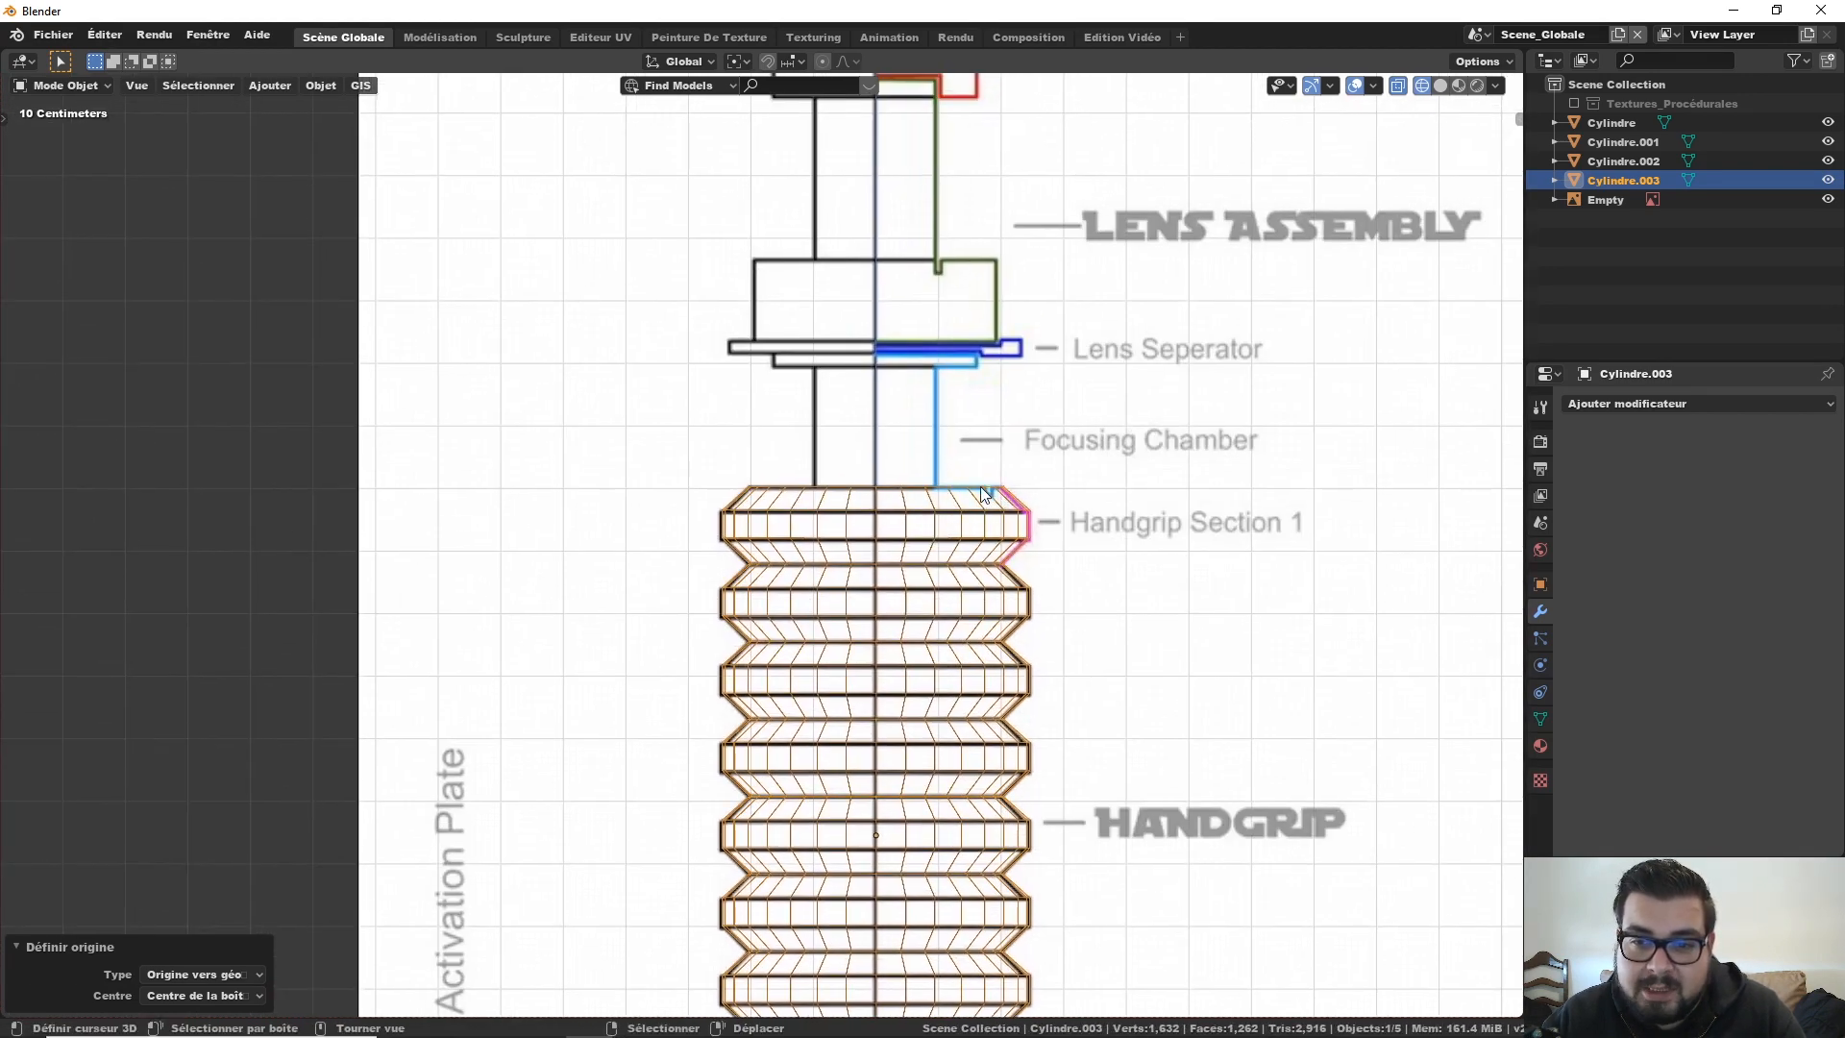
pyautogui.moveTo(930, 459); pyautogui.dragTo(927, 498, button='middle')
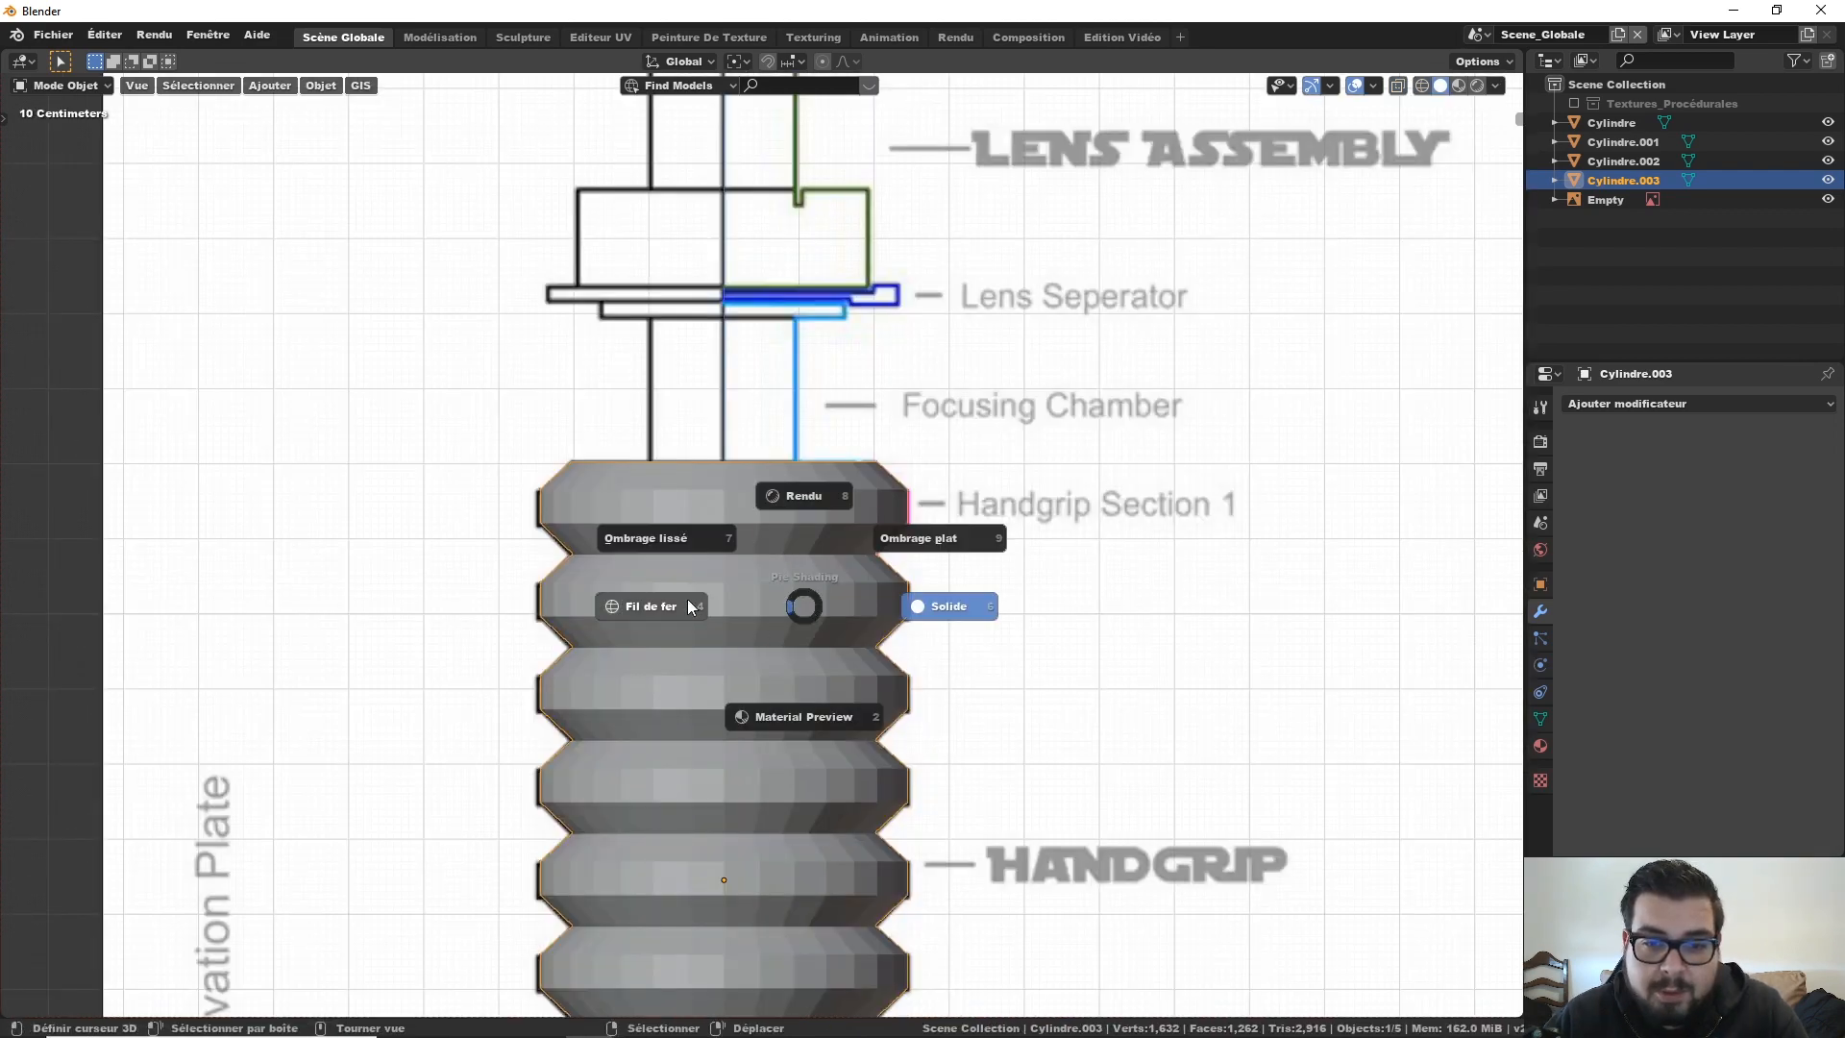
pyautogui.click(688, 605)
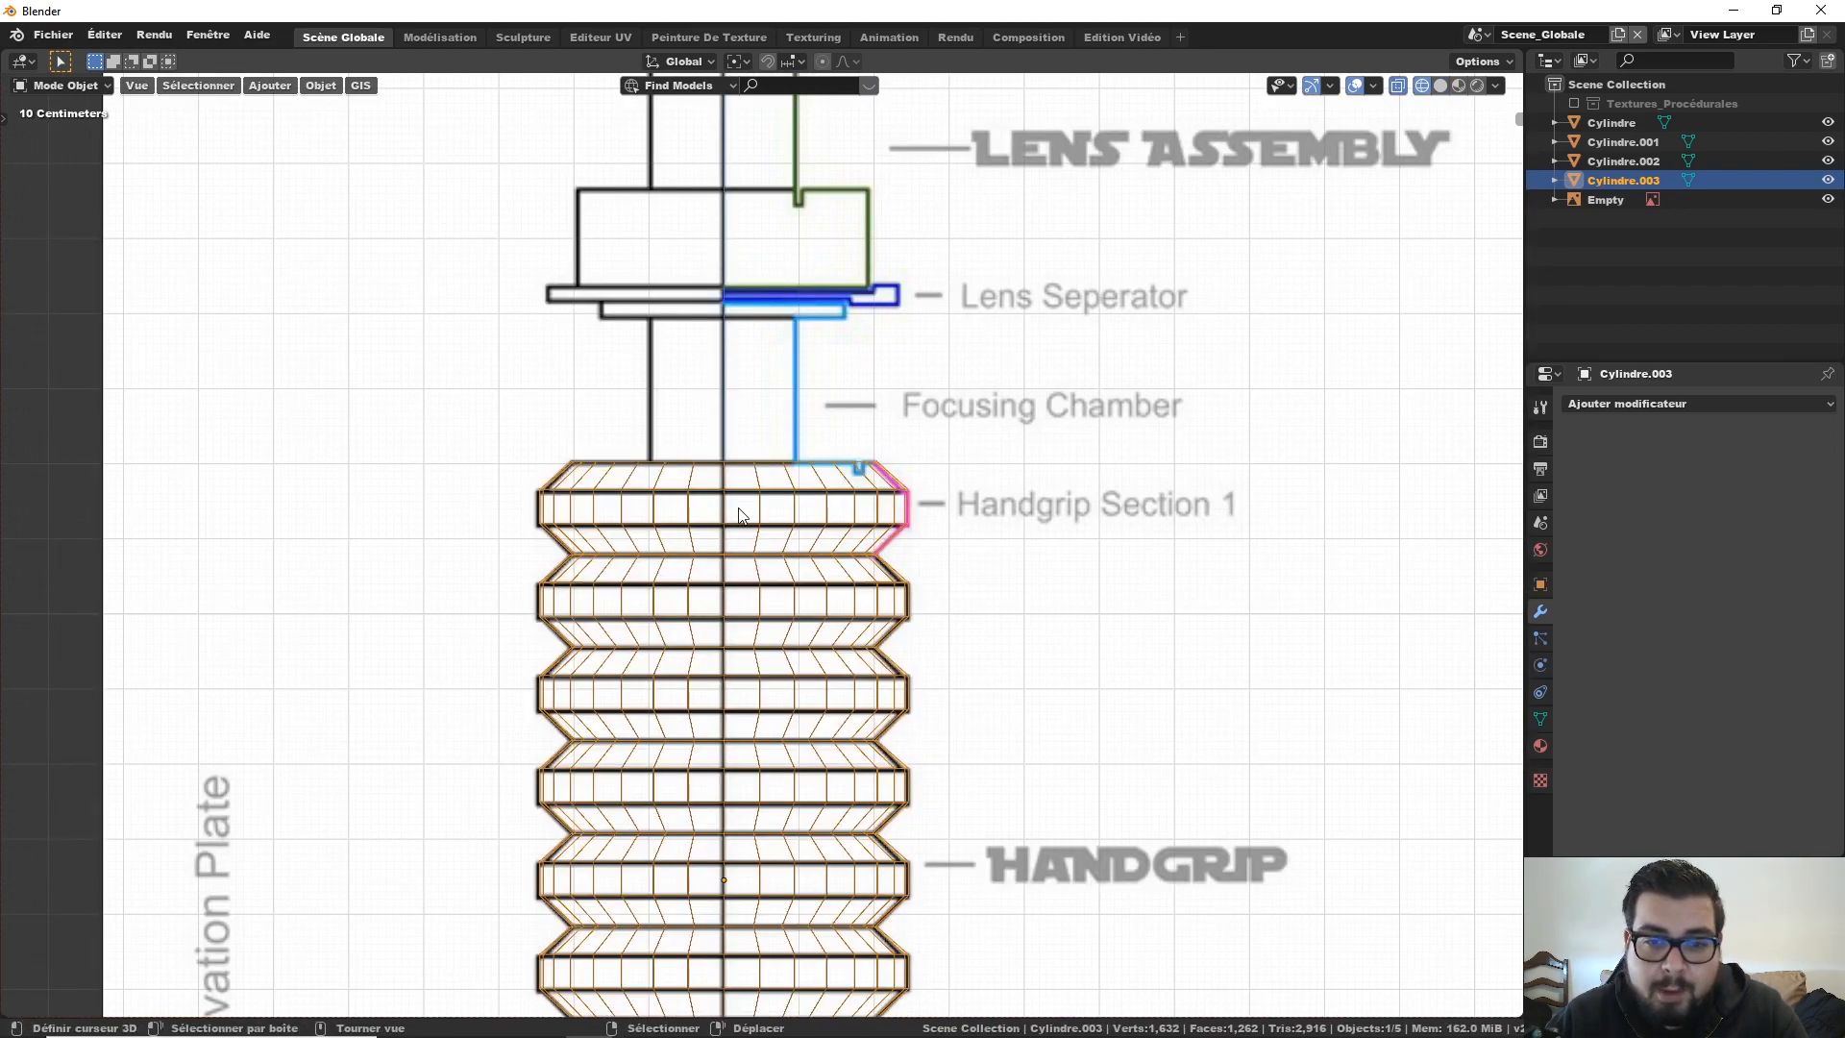
# Step: Add a mesh cylinder and move it about 1.3 m up along Z to the focusing chamber
pyautogui.hotkey('shift', 'a')
pyautogui.moveTo(751, 509)
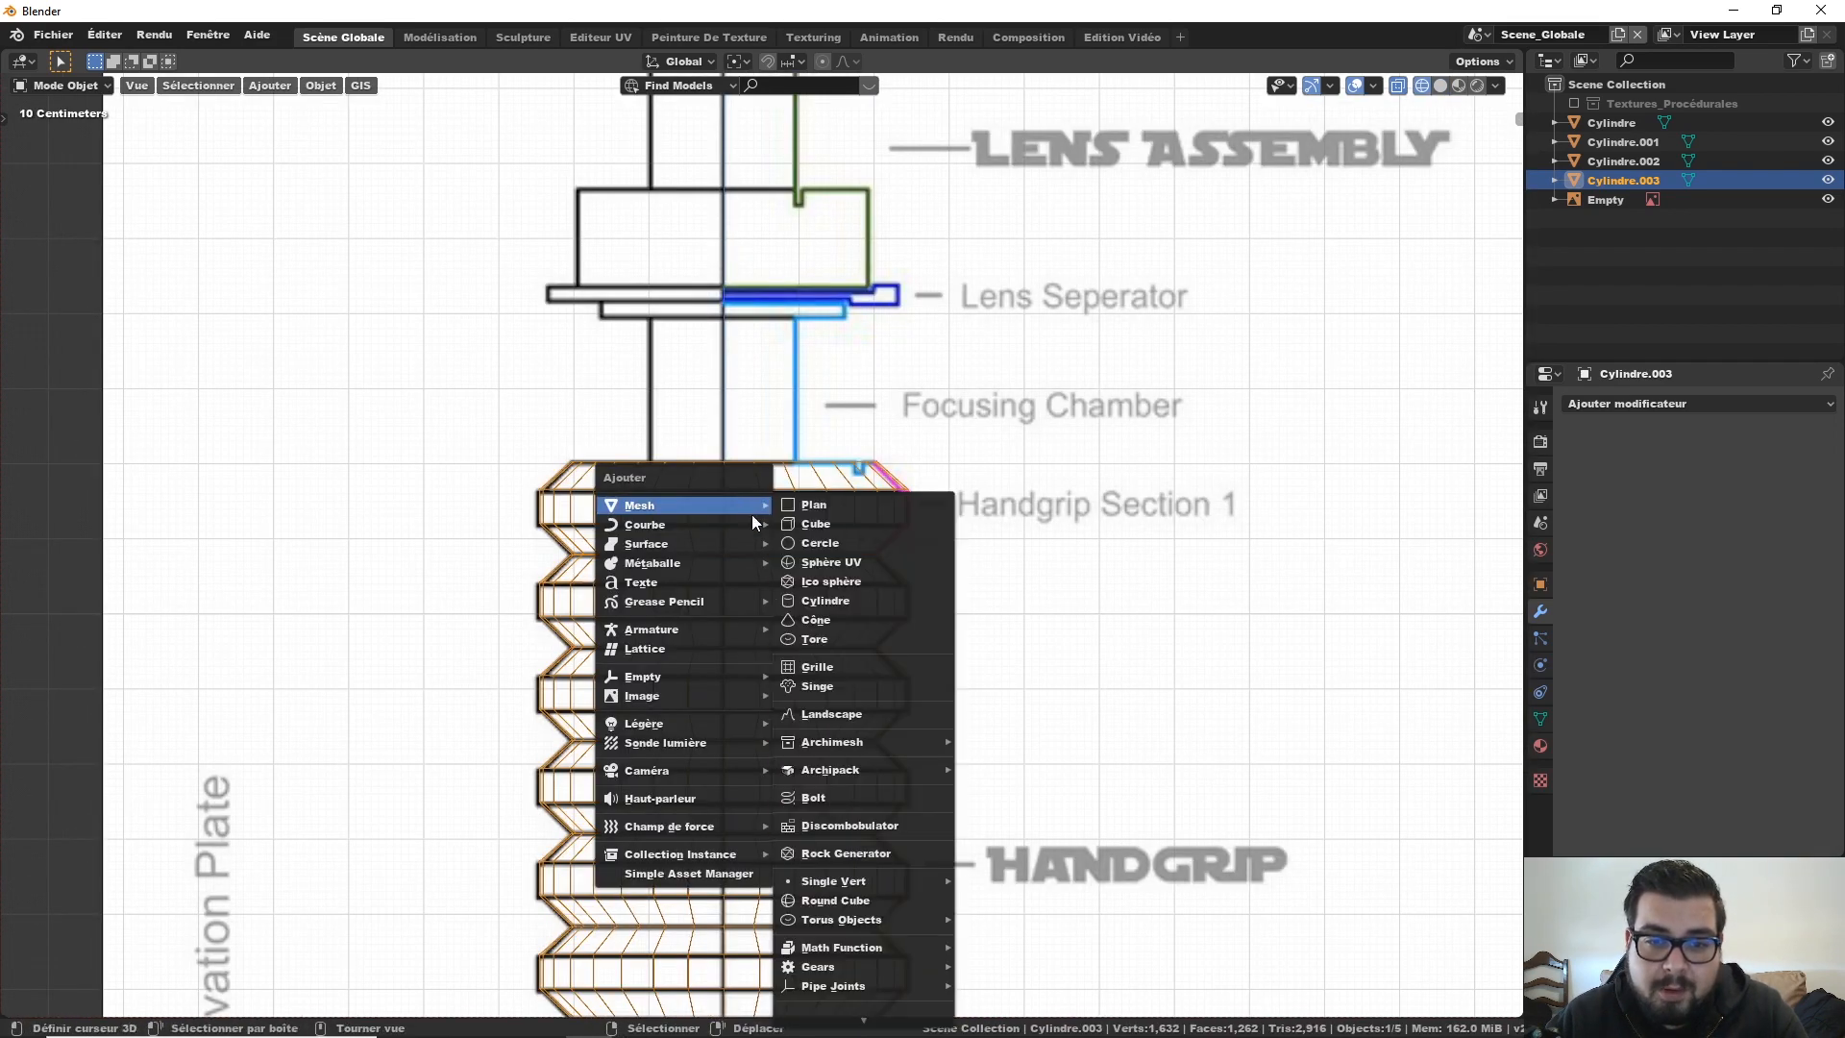
pyautogui.click(855, 596)
pyautogui.scroll(-2, 855, 596)
pyautogui.press('g')
pyautogui.press('z')
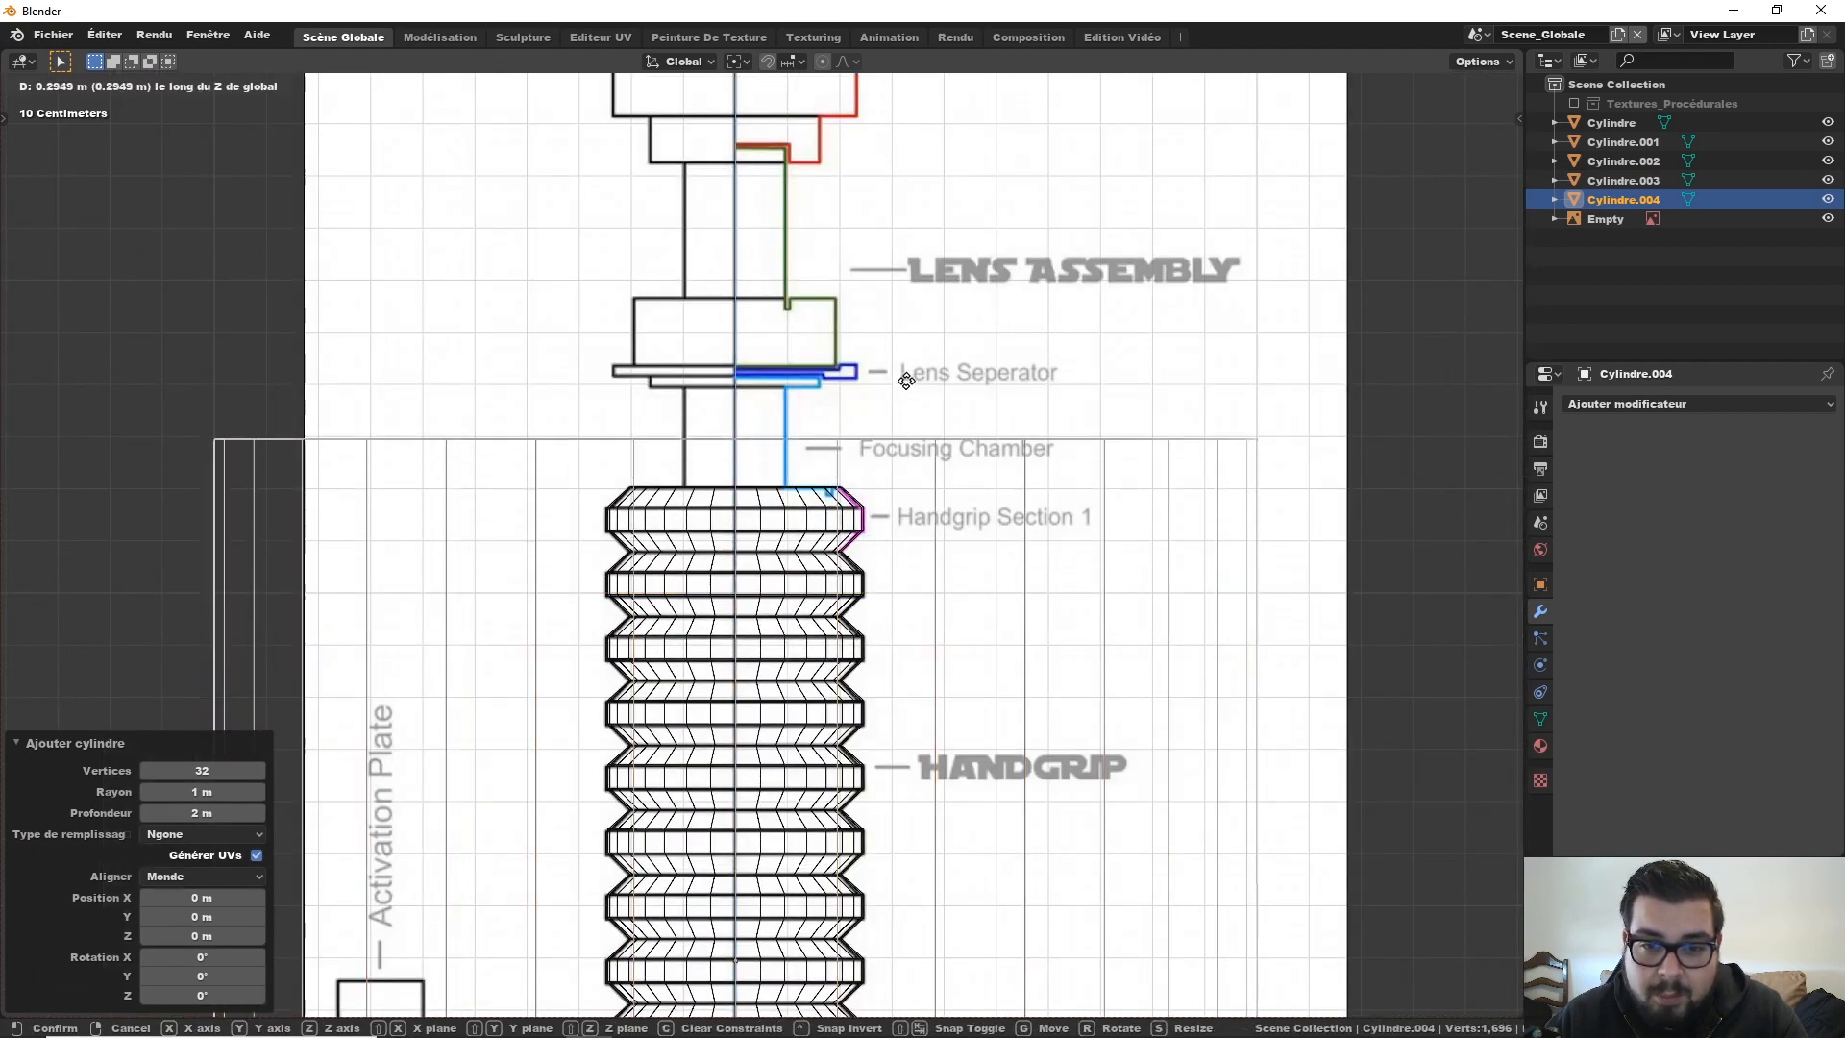
pyautogui.click(903, 817)
# Step: Scale the new cylinder uniformly by about -0.099 to match the focusing chamber's width
pyautogui.scroll(3, 856, 433)
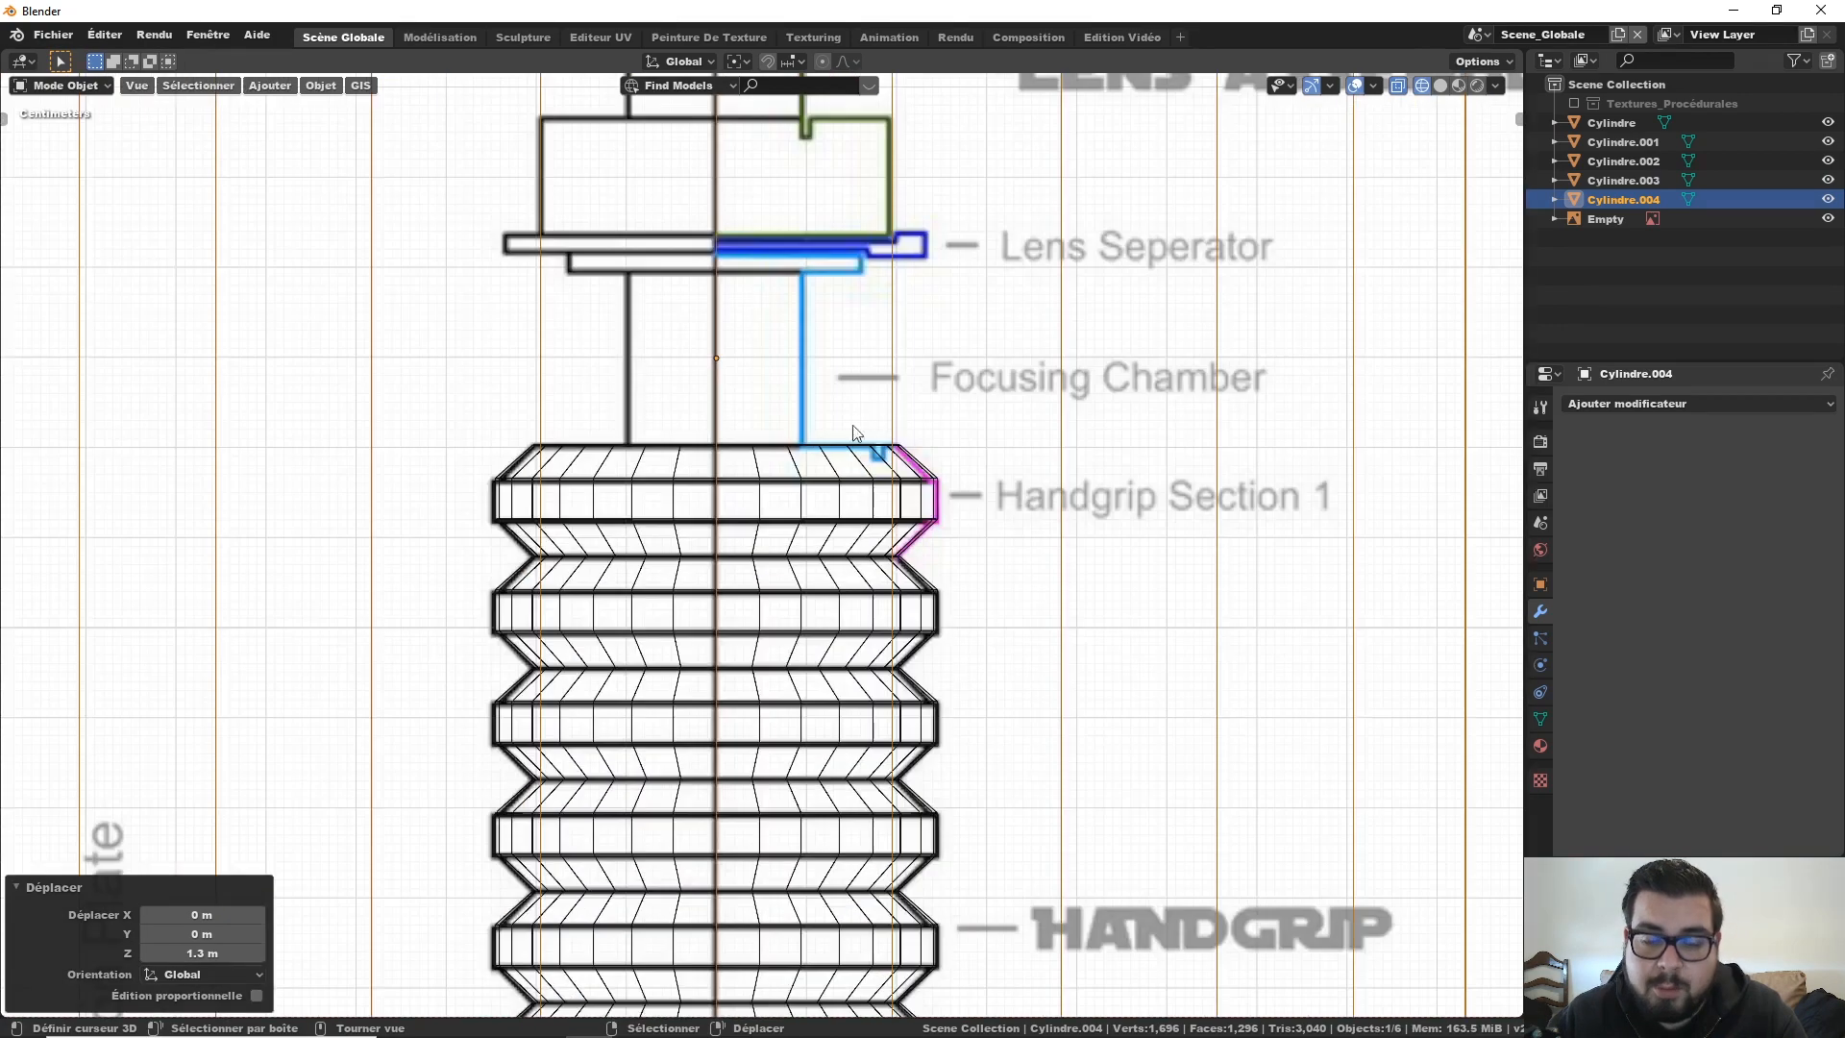
pyautogui.keyDown('shift'); pyautogui.moveTo(830, 397); pyautogui.dragTo(826, 502, button='middle'); pyautogui.keyUp('shift')
pyautogui.press('s')
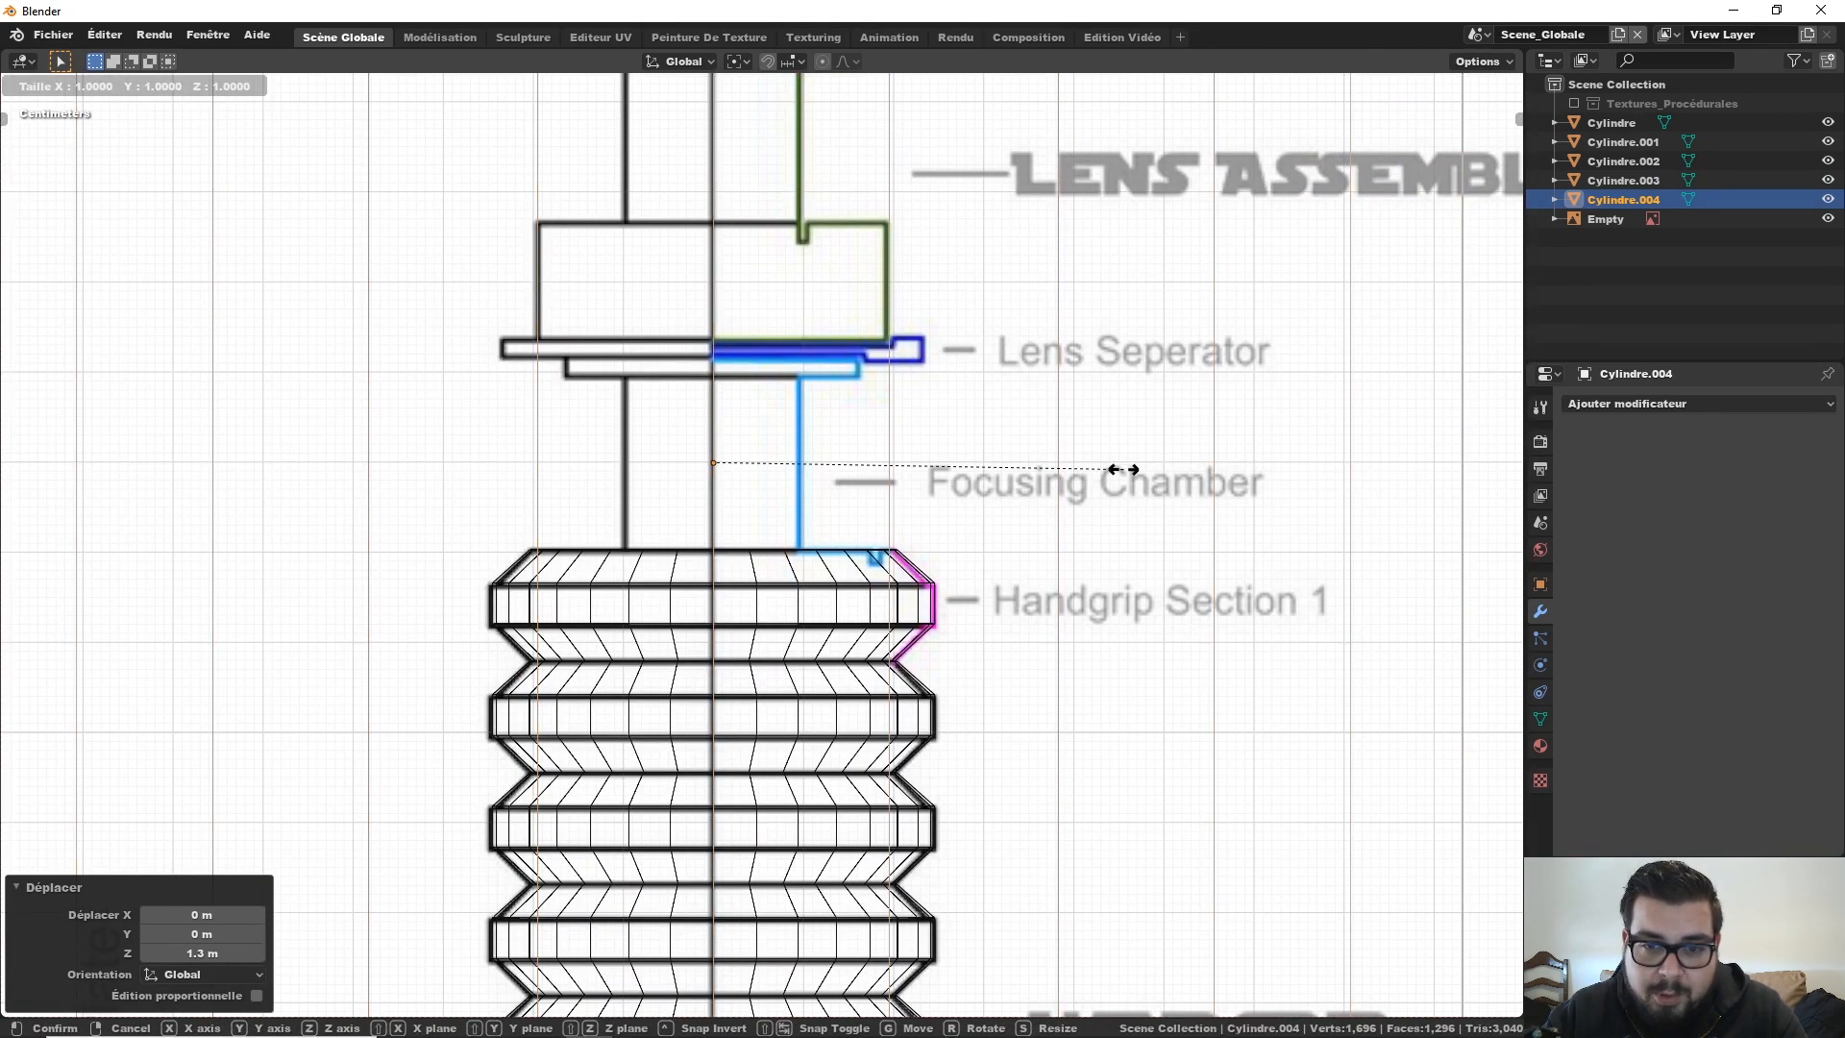
pyautogui.click(685, 516)
# Step: Lower the focusing chamber cylinder about 0.0074 m along Z and scale its height by about 1.040
pyautogui.scroll(2, 721, 534)
pyautogui.keyDown('shift'); pyautogui.moveTo(717, 531); pyautogui.dragTo(755, 550, button='middle'); pyautogui.keyUp('shift')
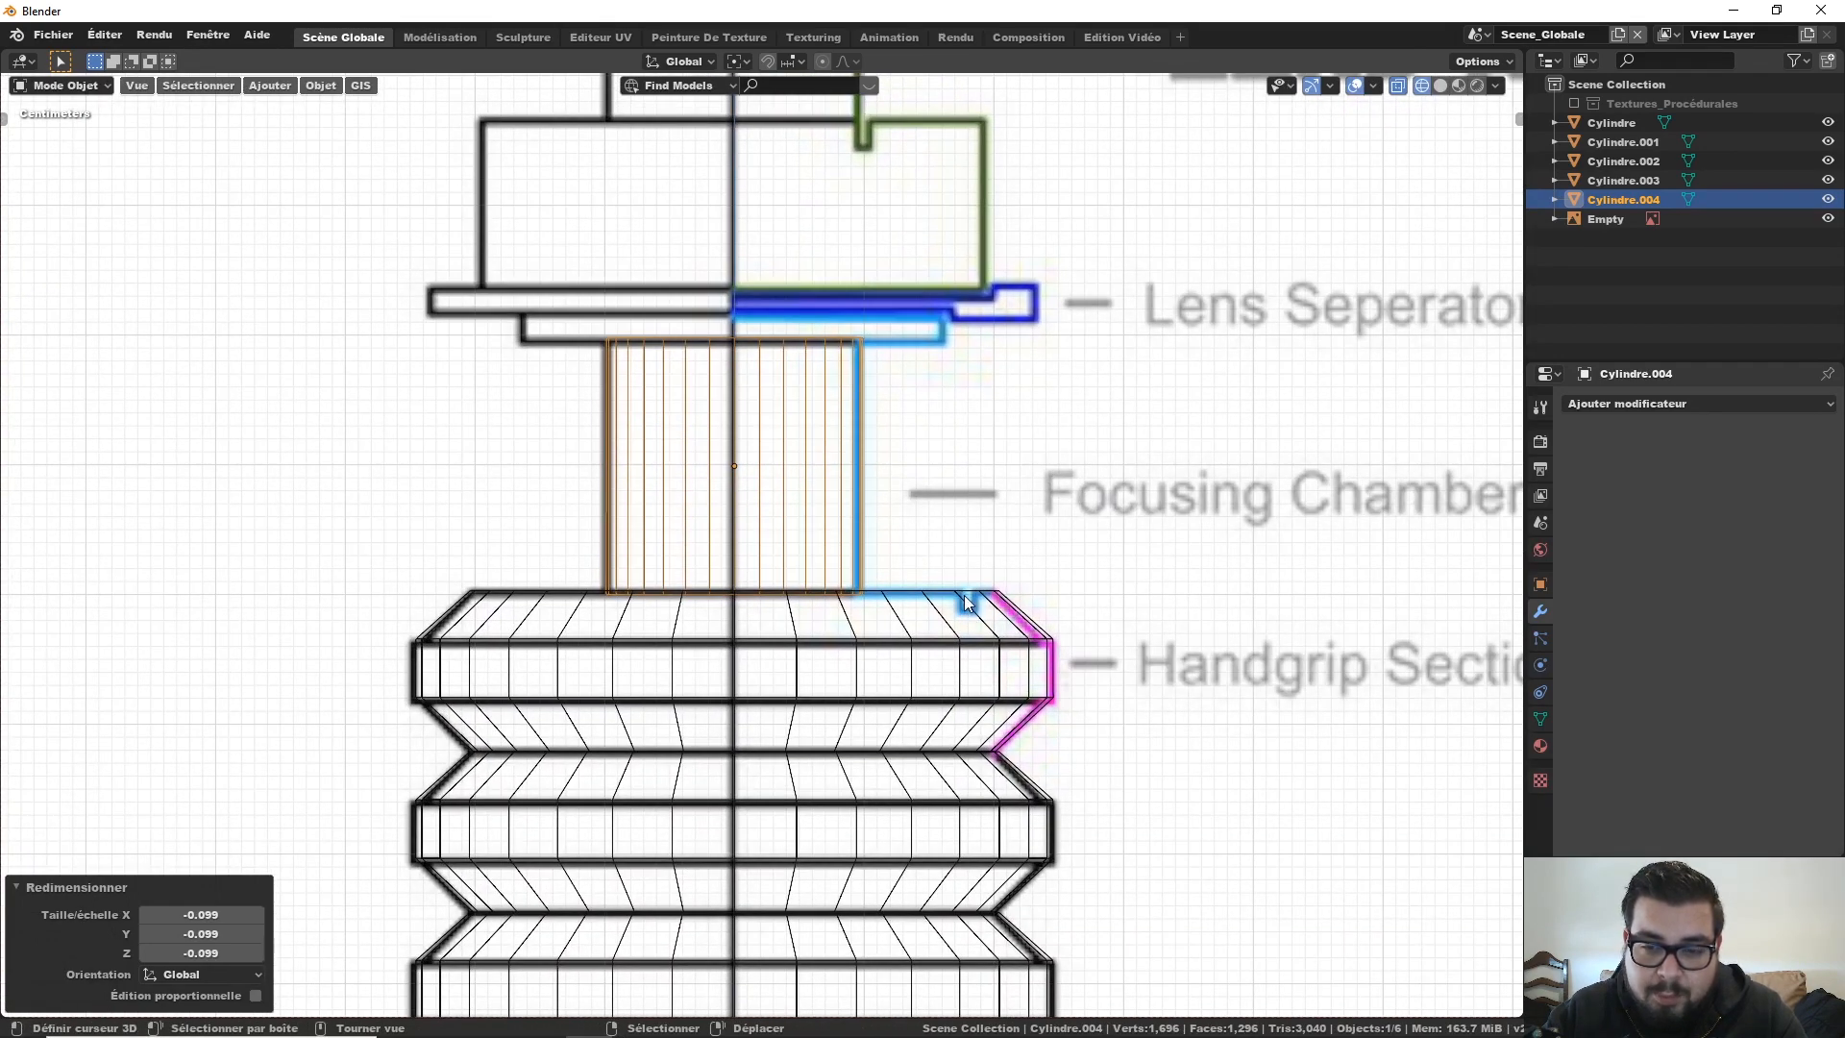
pyautogui.press('g')
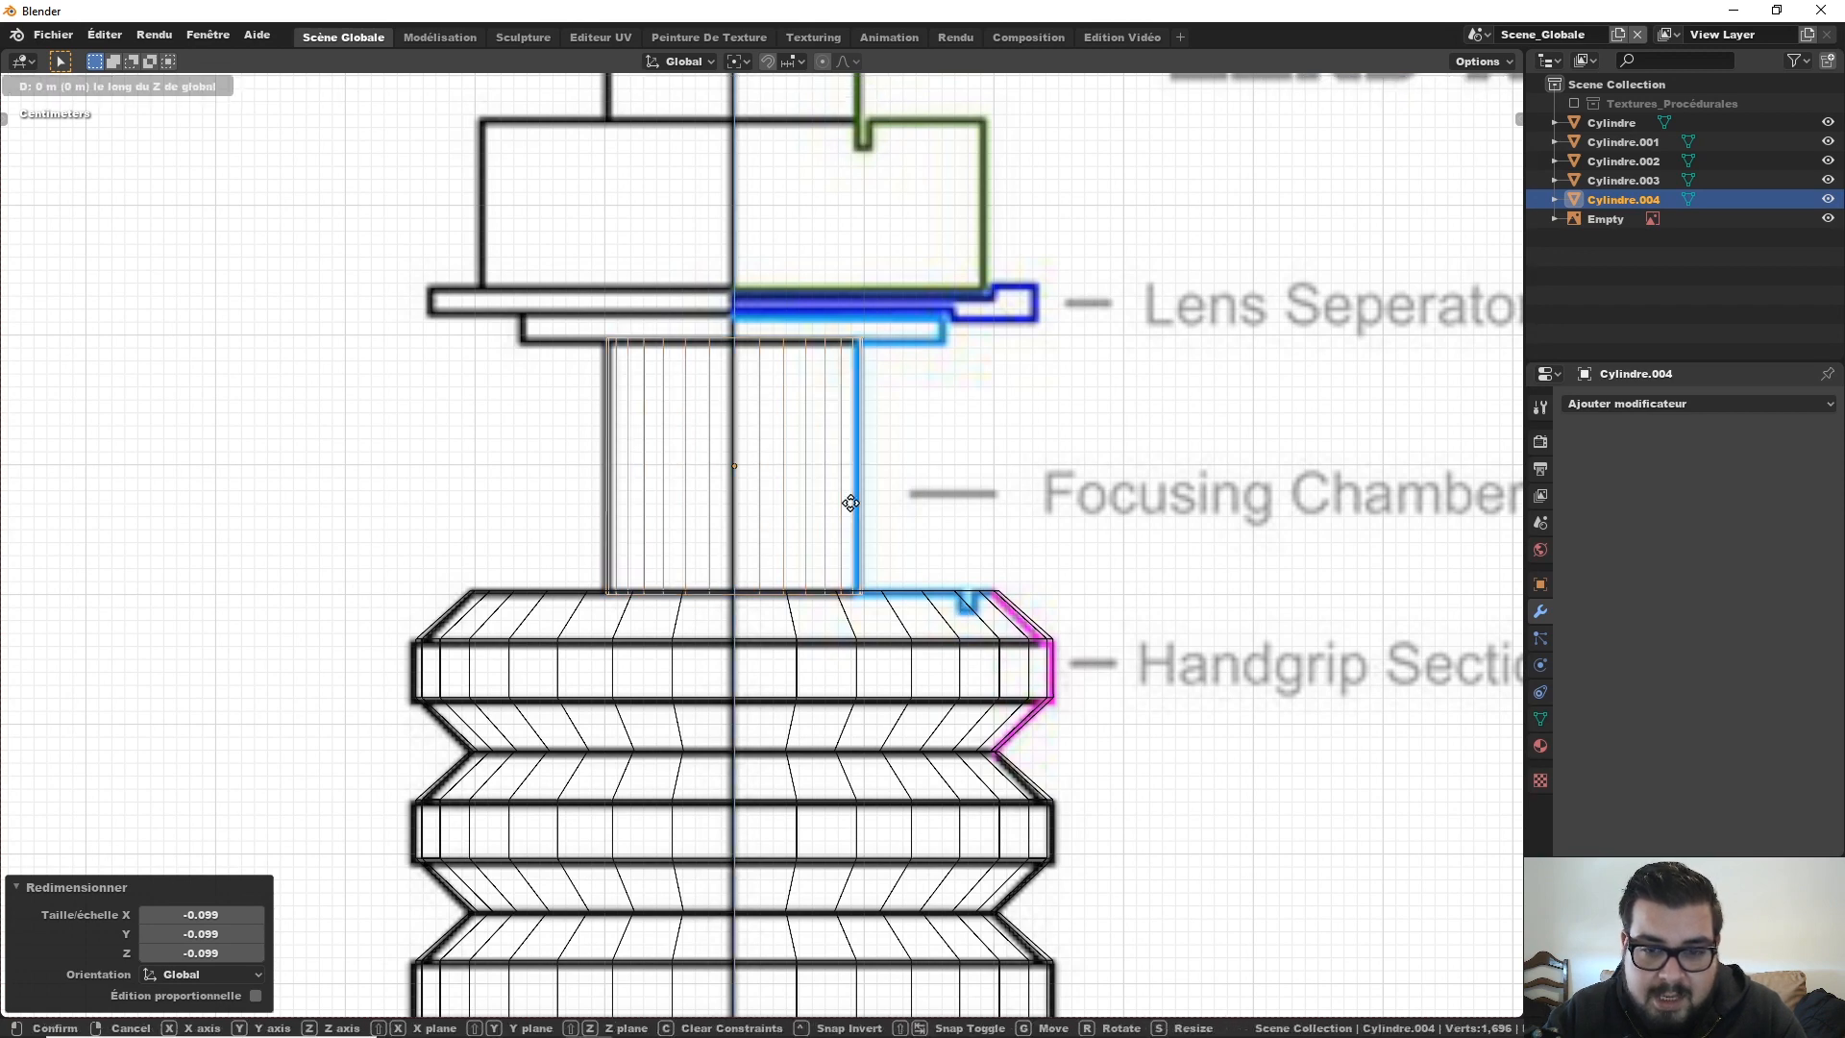
pyautogui.press('z')
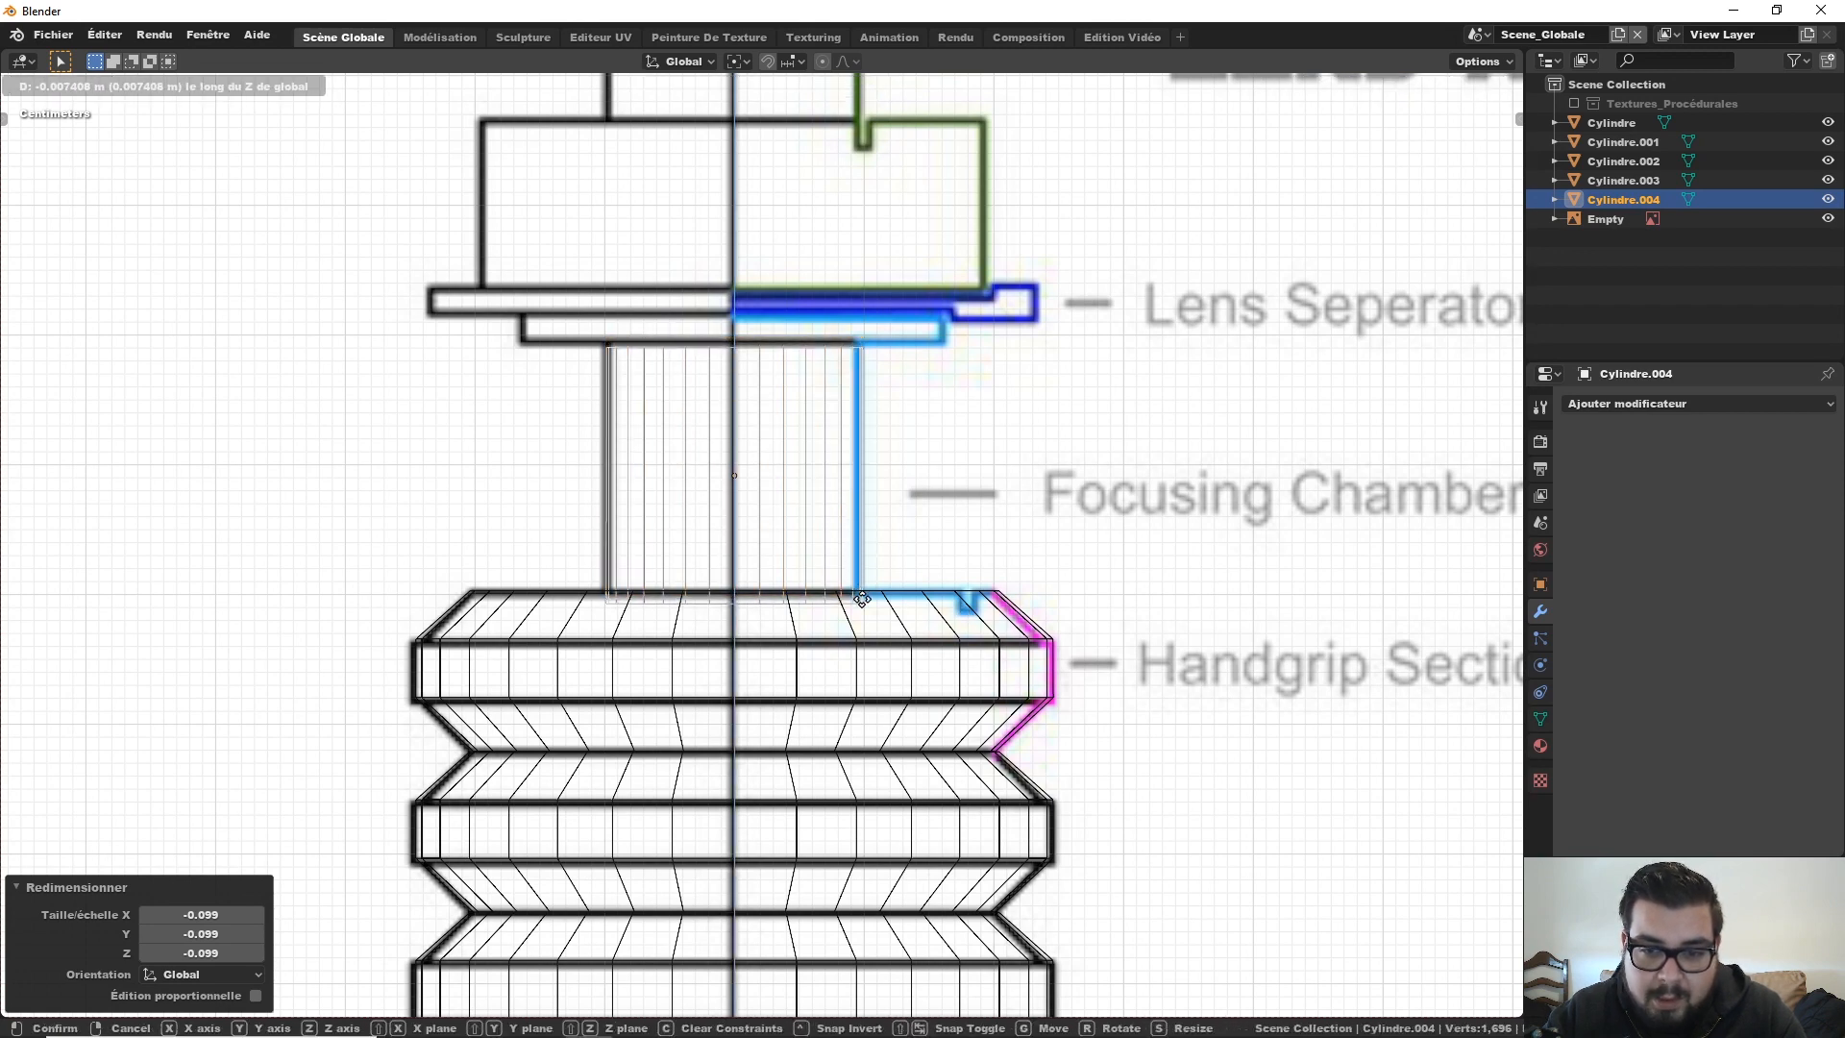
pyautogui.click(862, 599)
pyautogui.press('s')
pyautogui.press('z')
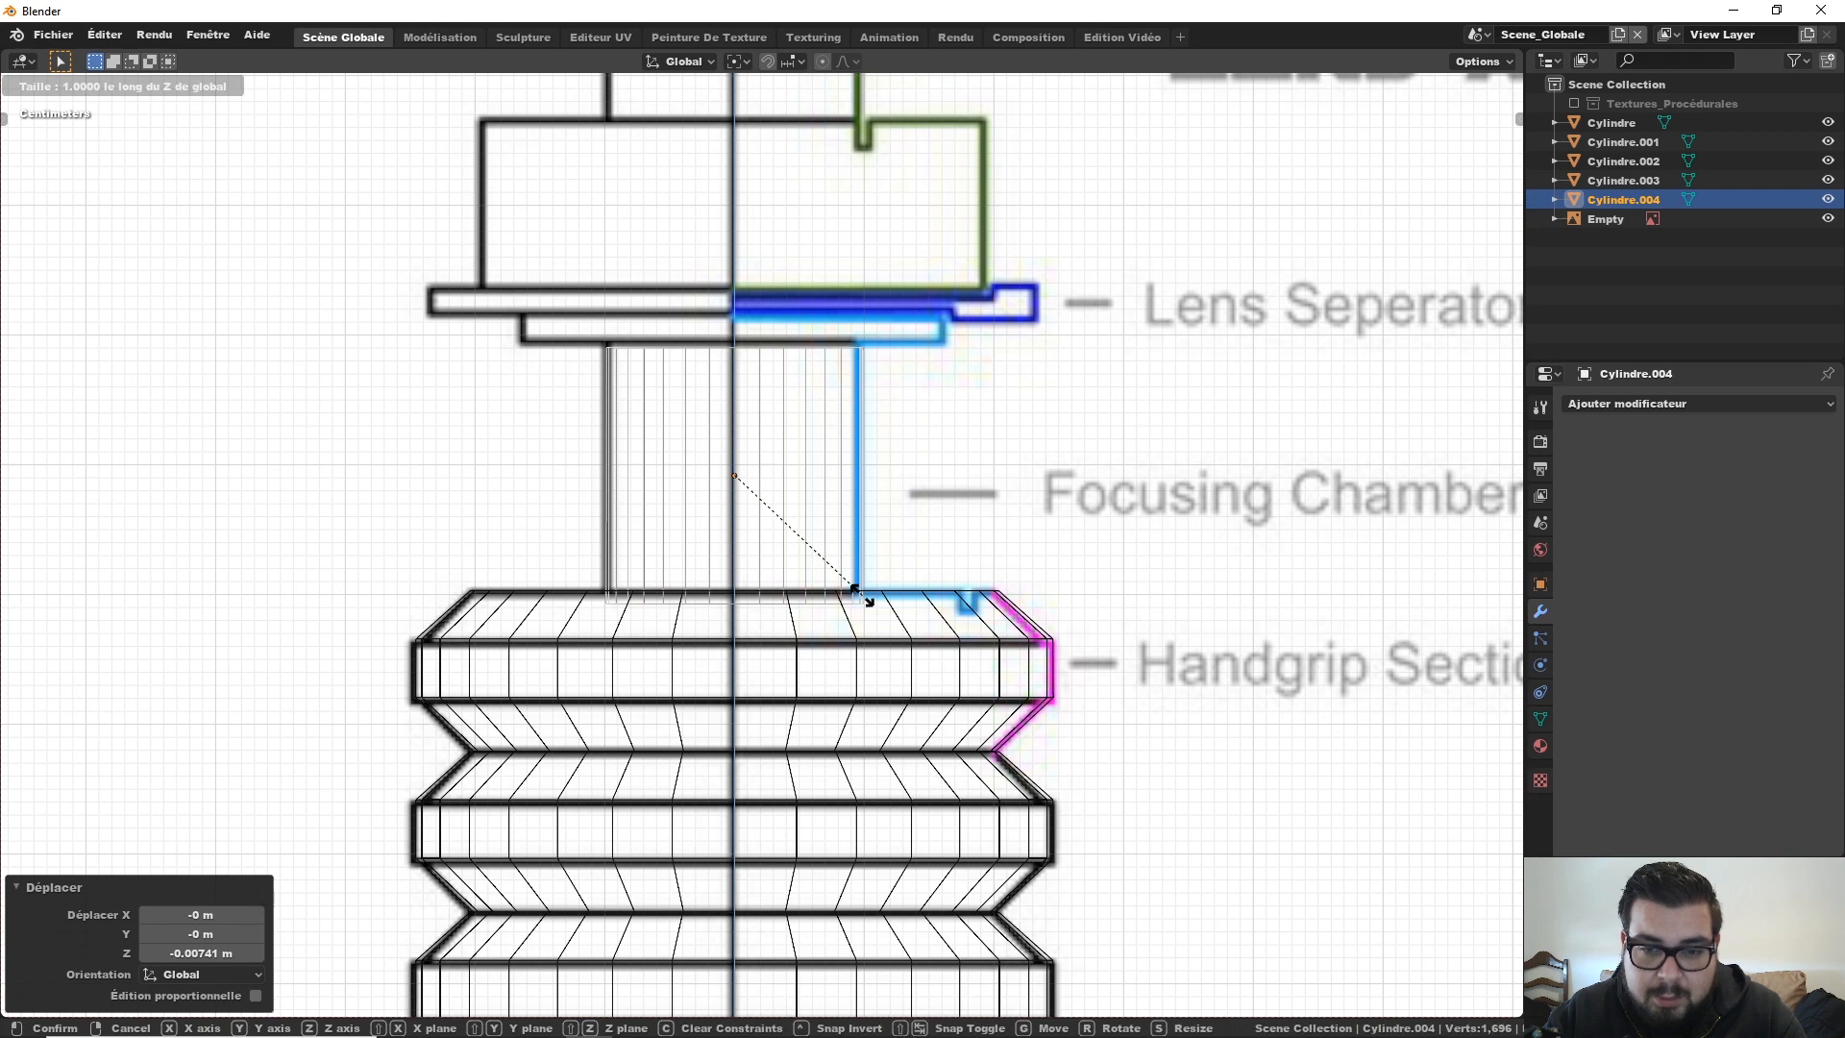
pyautogui.click(961, 594)
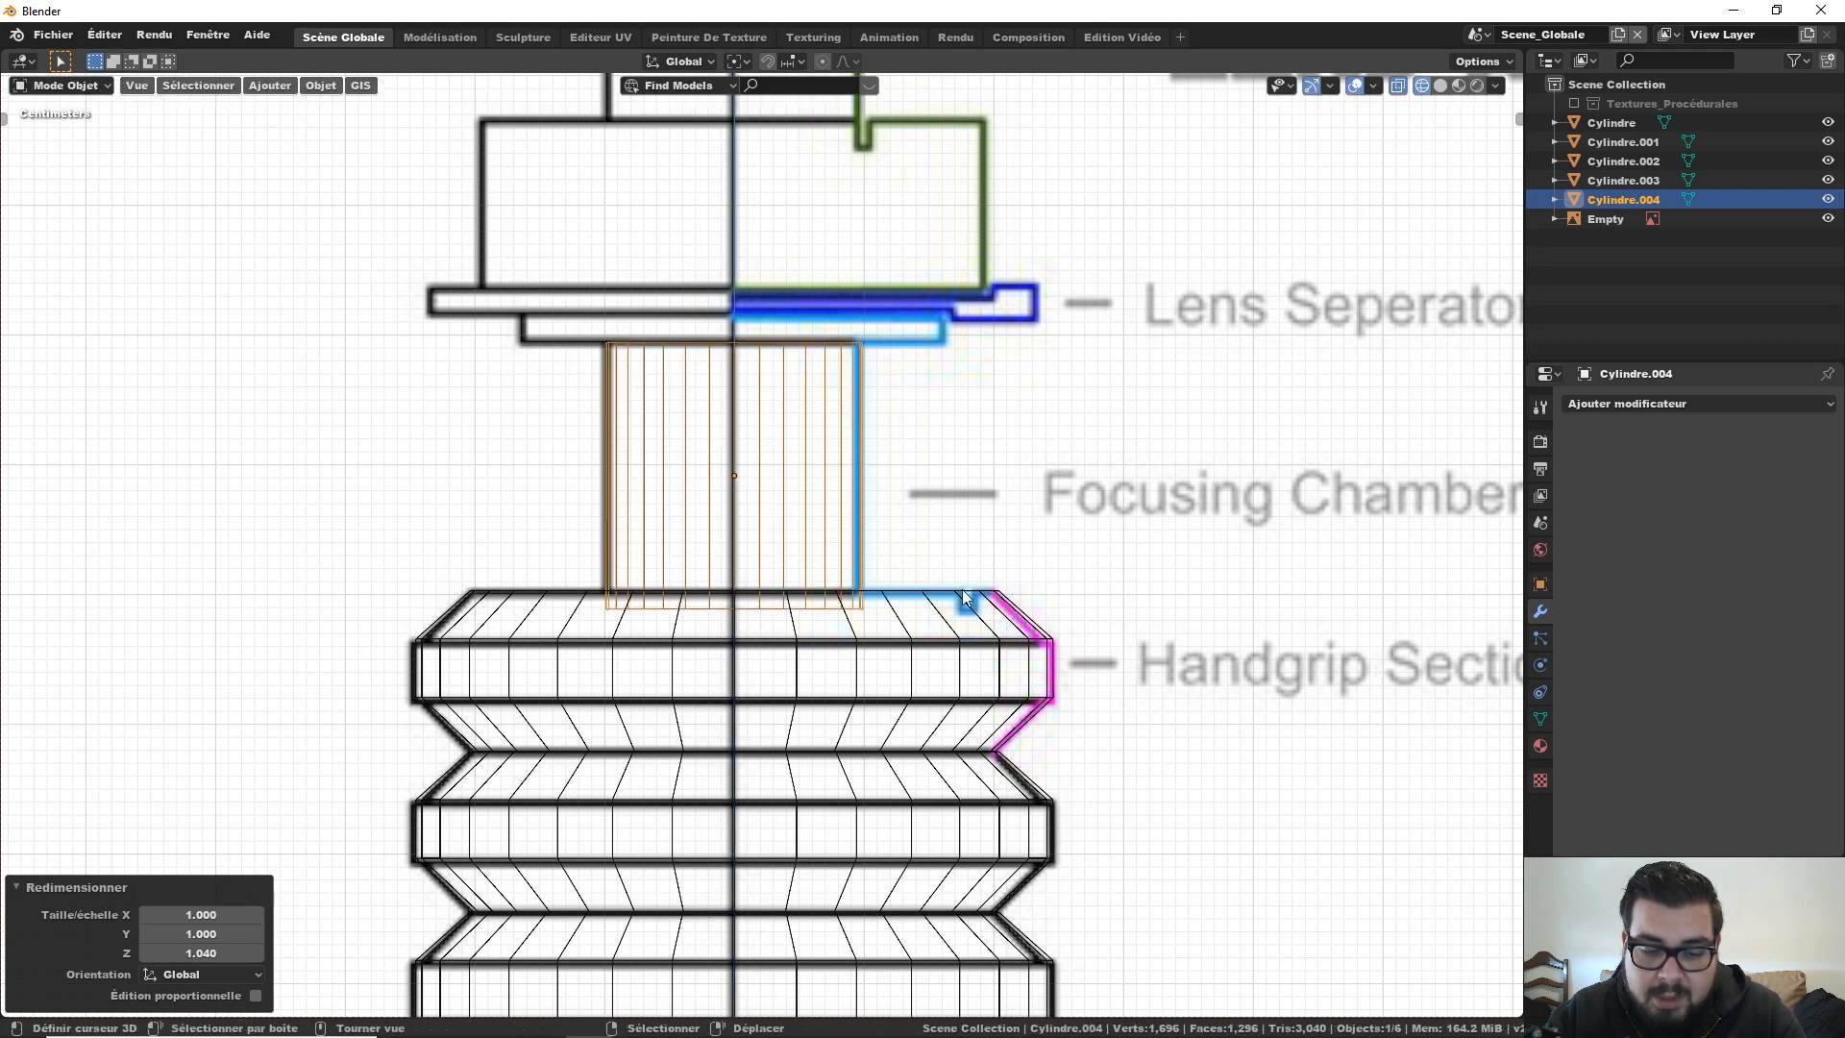
# Step: Move the focusing chamber cylinder about 0.0035 m up along Z to align its top with the blueprint
pyautogui.press('g')
pyautogui.press('z')
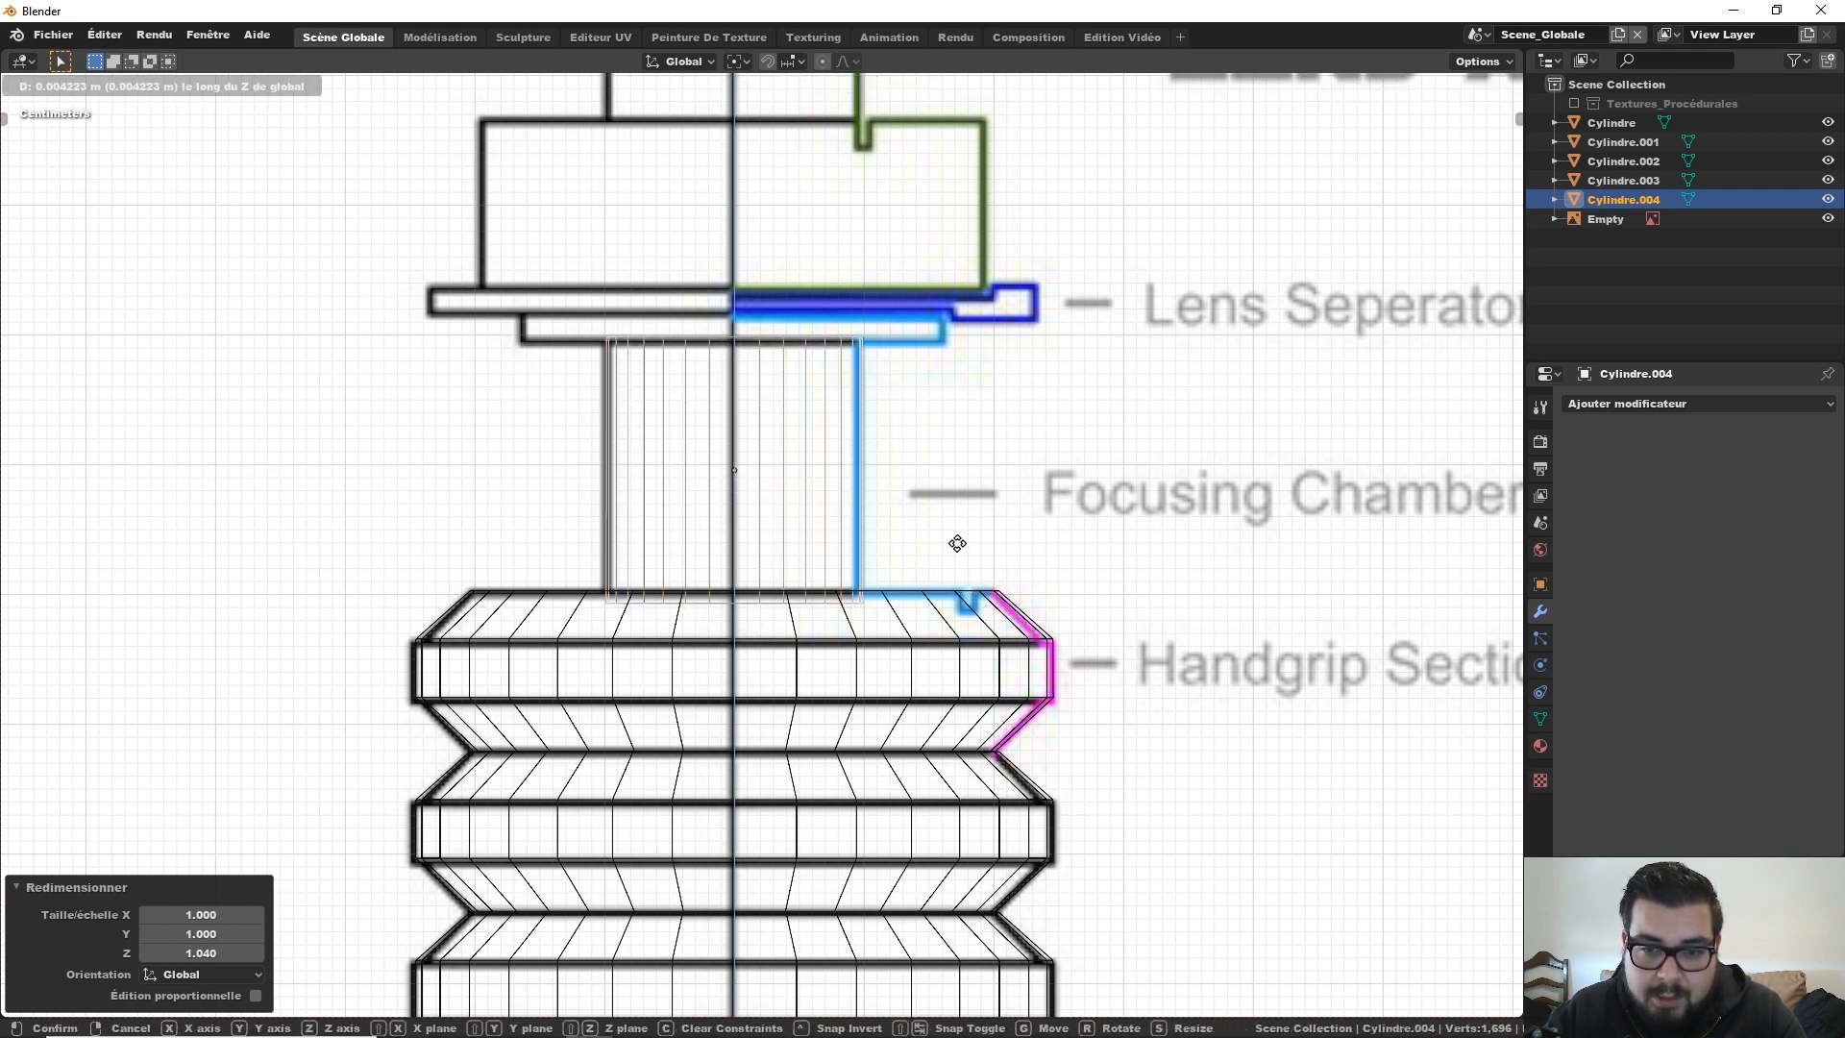
pyautogui.click(955, 552)
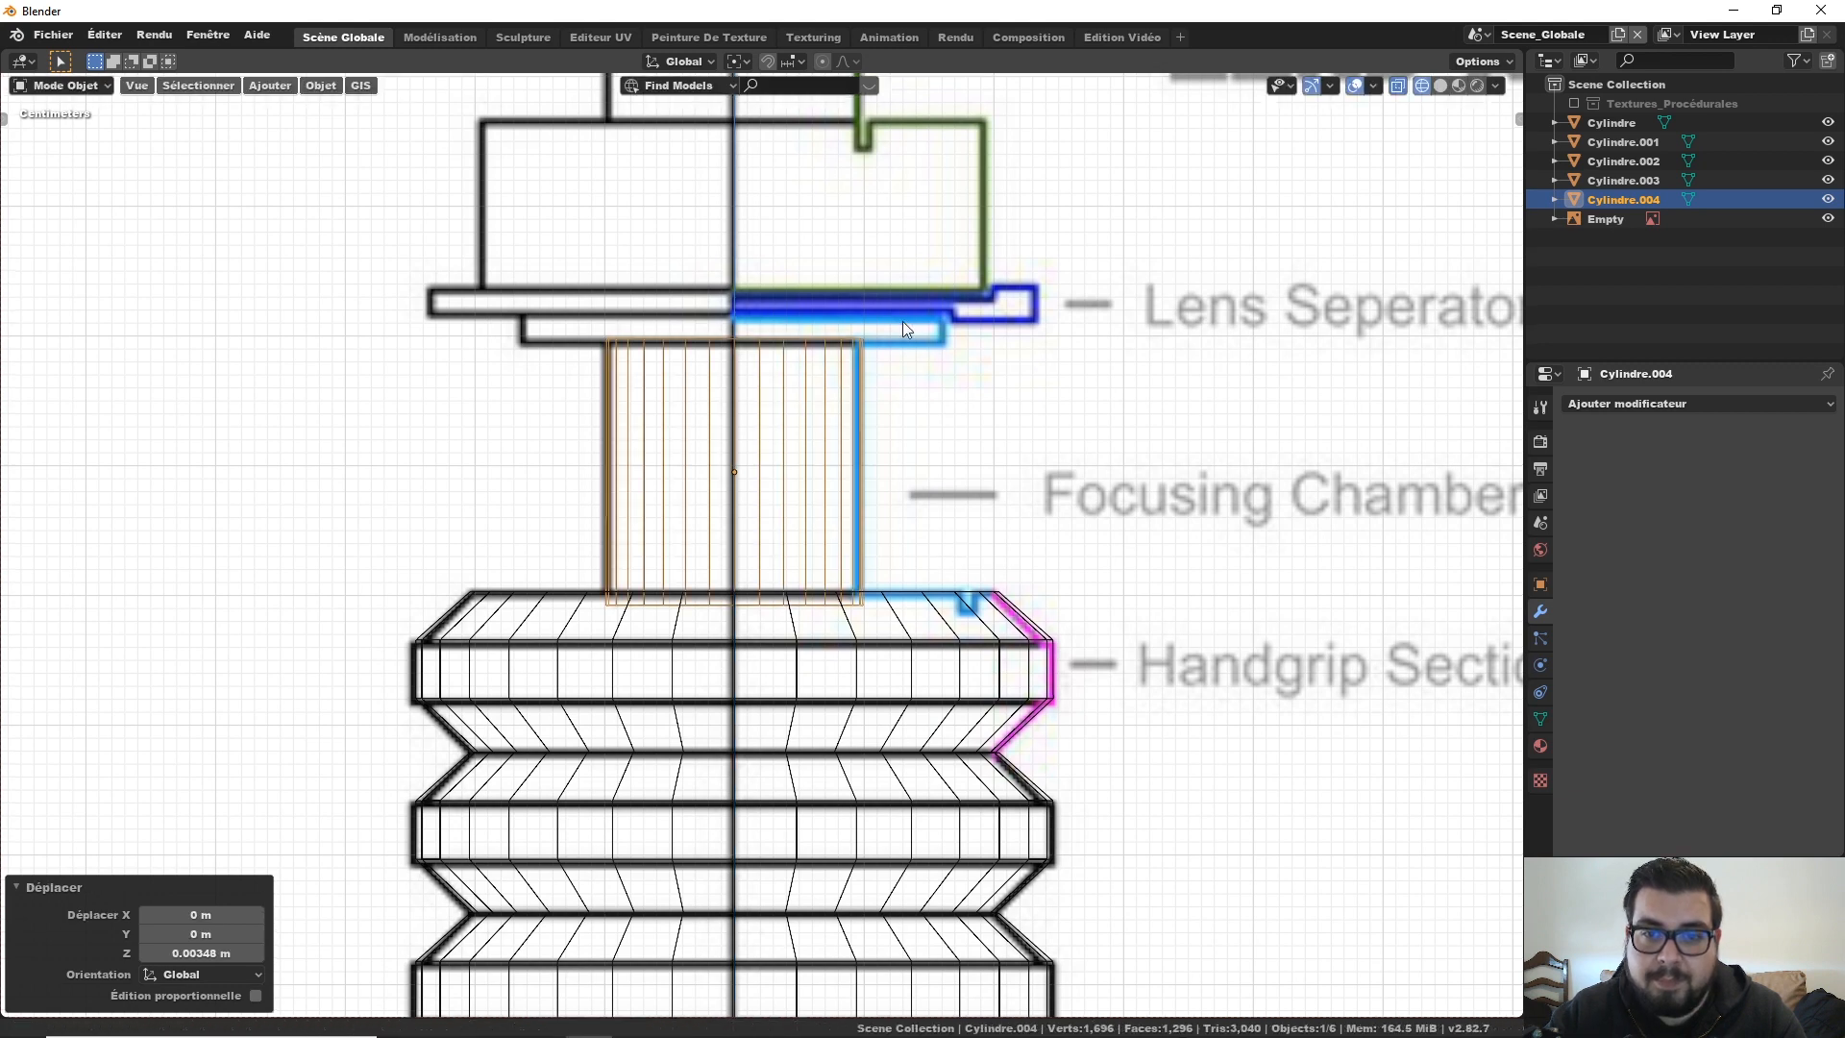
# Step: Extrude the top edge loop of the focusing chamber cylinder in Edit Mode and scale it by about 1.622 to the blueprint flange's width
pyautogui.keyDown('shift'); pyautogui.moveTo(981, 237); pyautogui.dragTo(1008, 361, button='middle'); pyautogui.keyUp('shift')
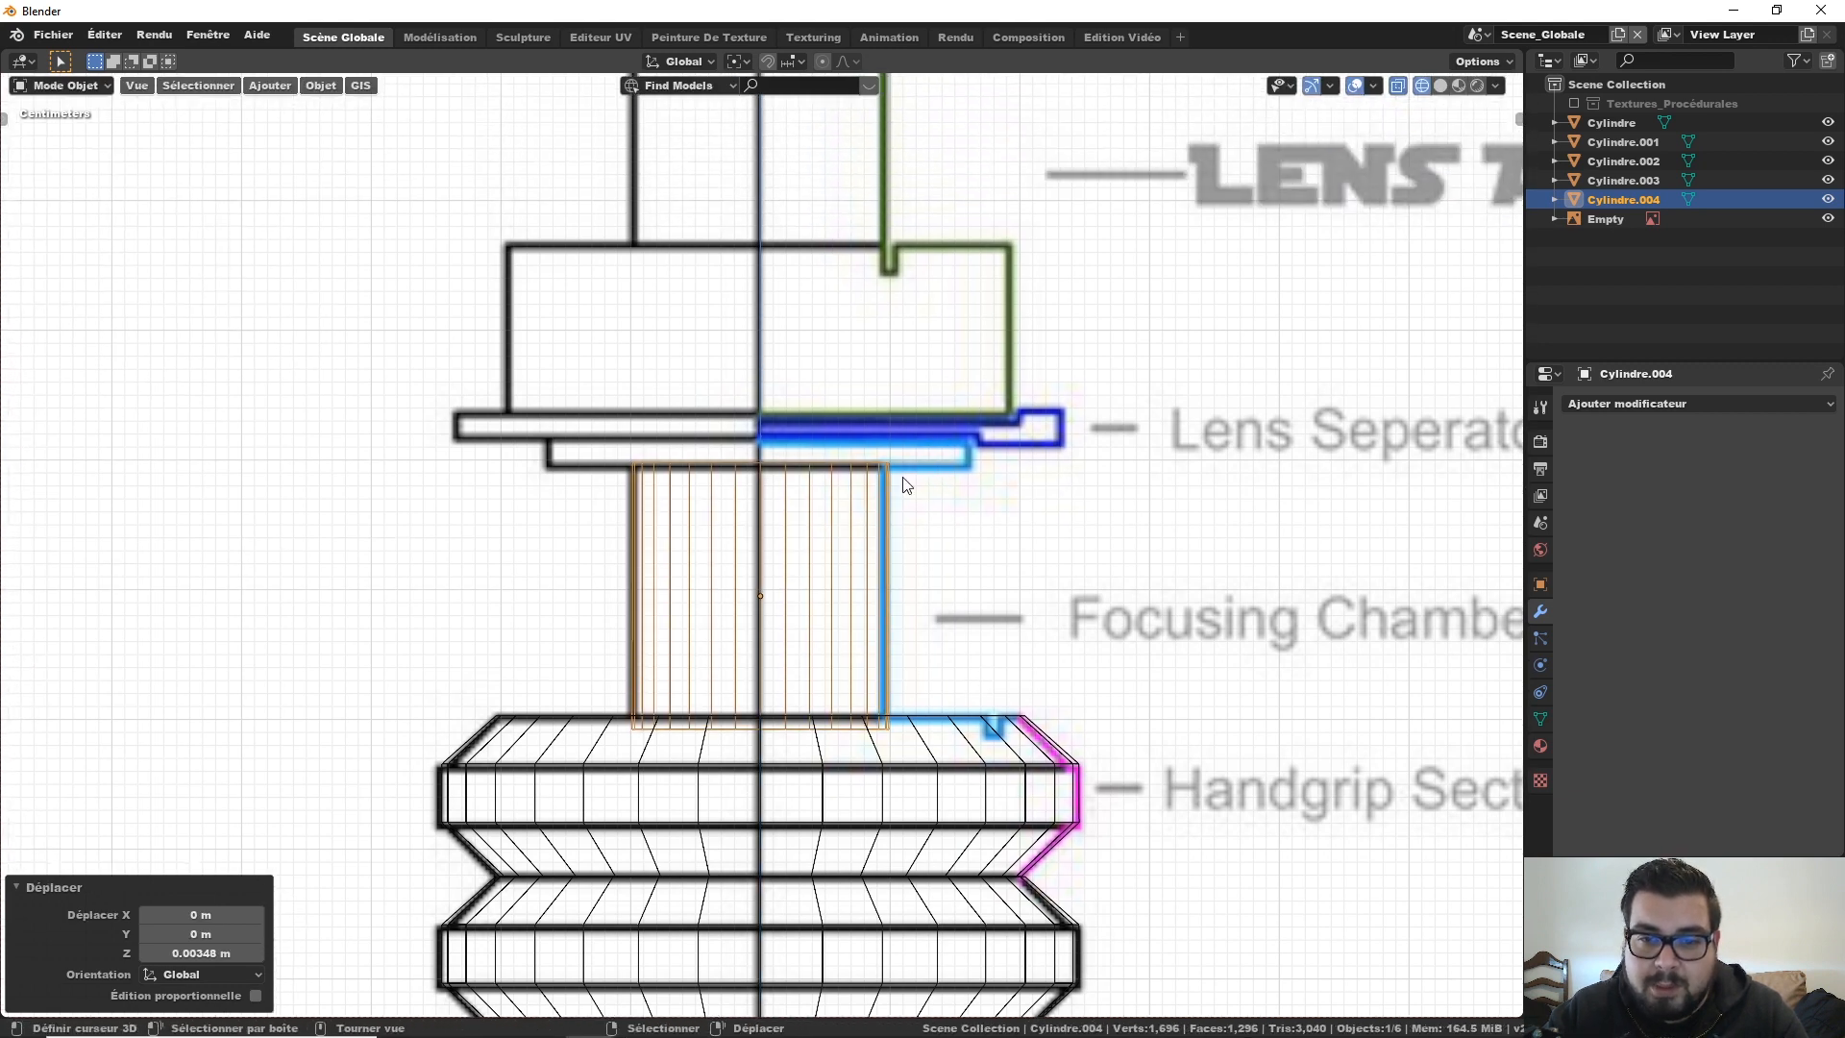
pyautogui.press('Tab')
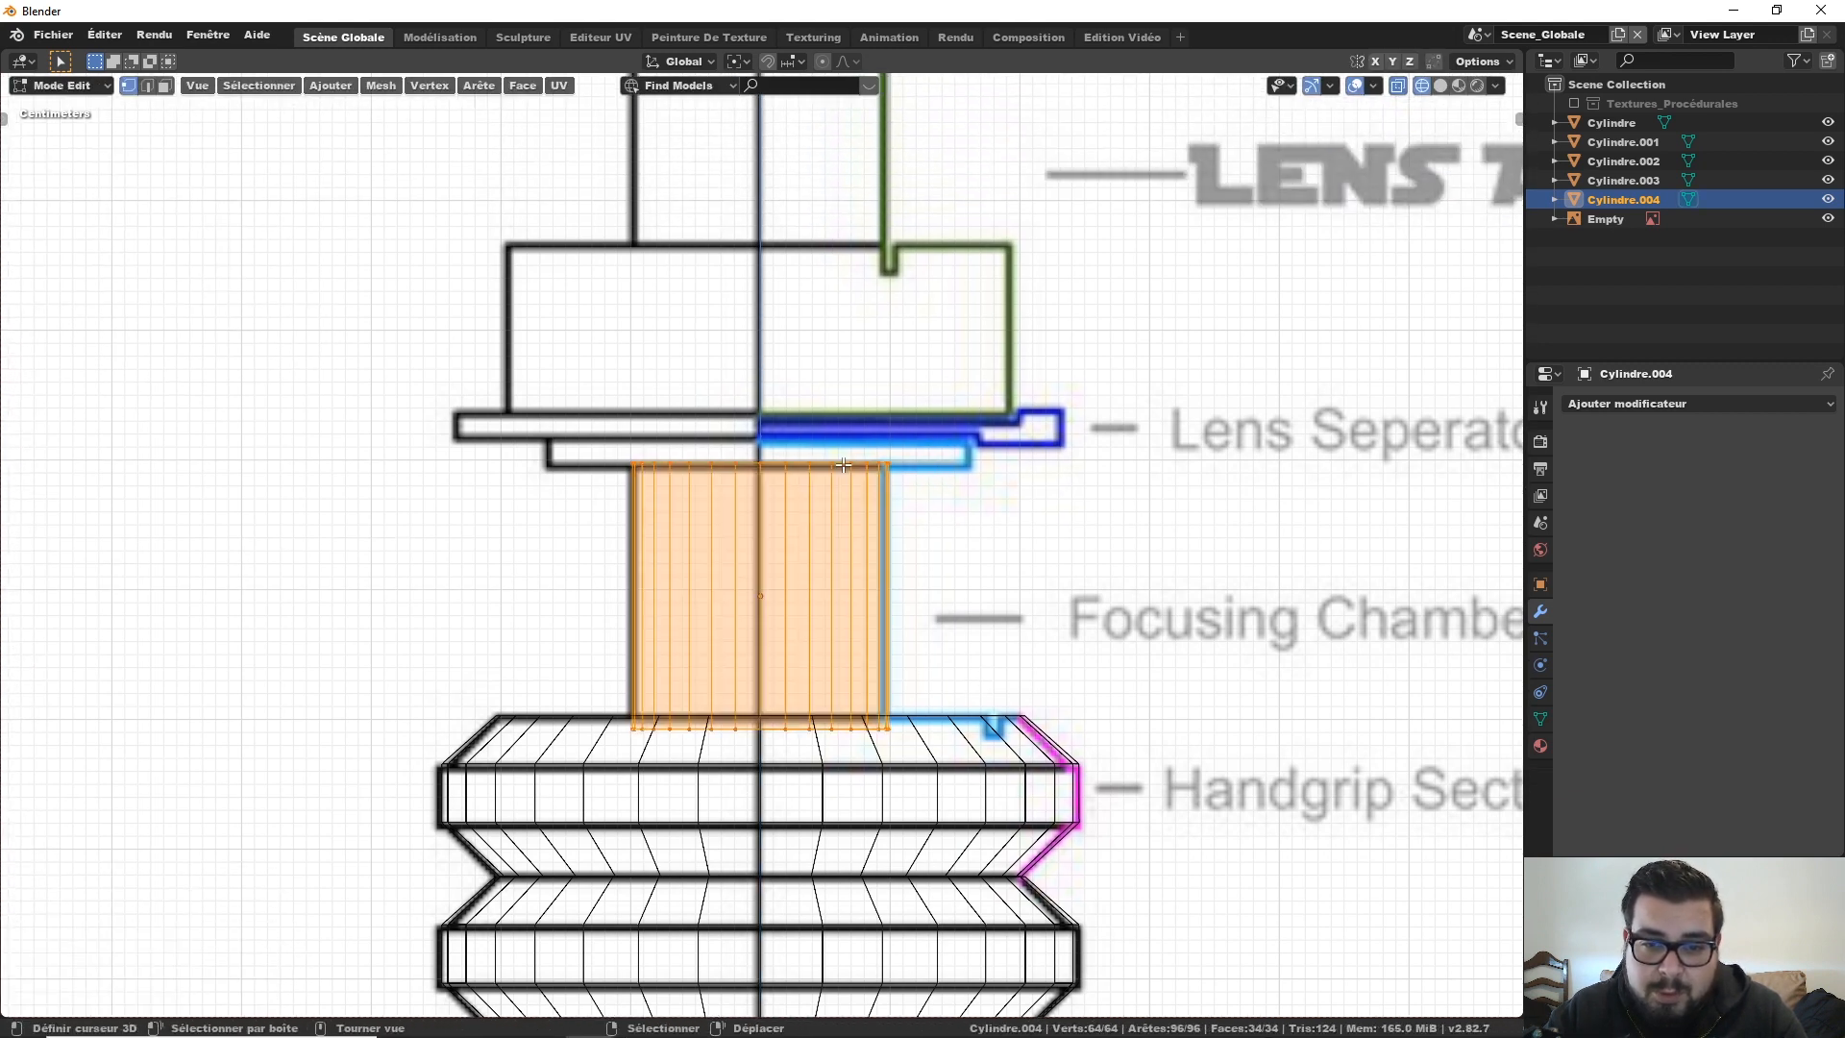
pyautogui.rightClick(825, 462)
pyautogui.keyDown('alt'); pyautogui.rightClick(825, 462); pyautogui.keyUp('alt')
pyautogui.keyDown('alt'); pyautogui.rightClick(825, 462); pyautogui.keyUp('alt')
pyautogui.keyDown('alt'); pyautogui.rightClick(824, 463); pyautogui.keyUp('alt')
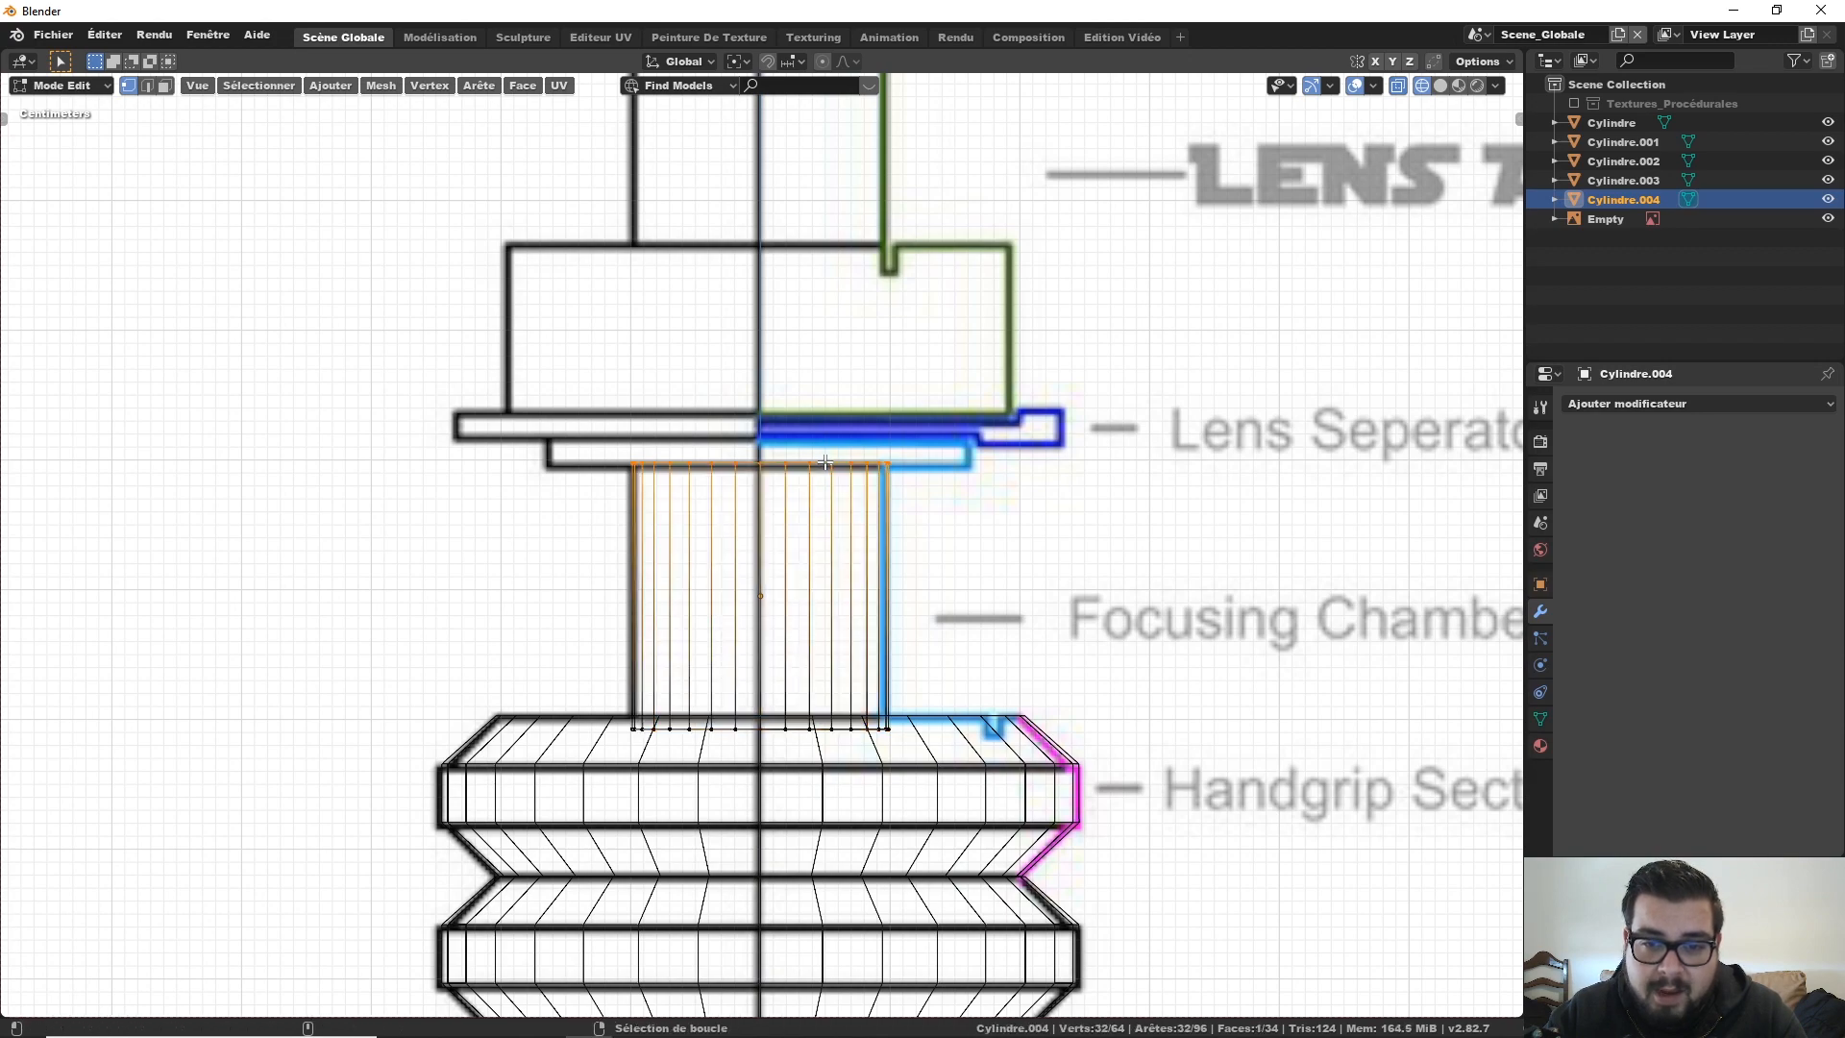
pyautogui.moveTo(827, 460); pyautogui.dragTo(847, 458, button='middle')
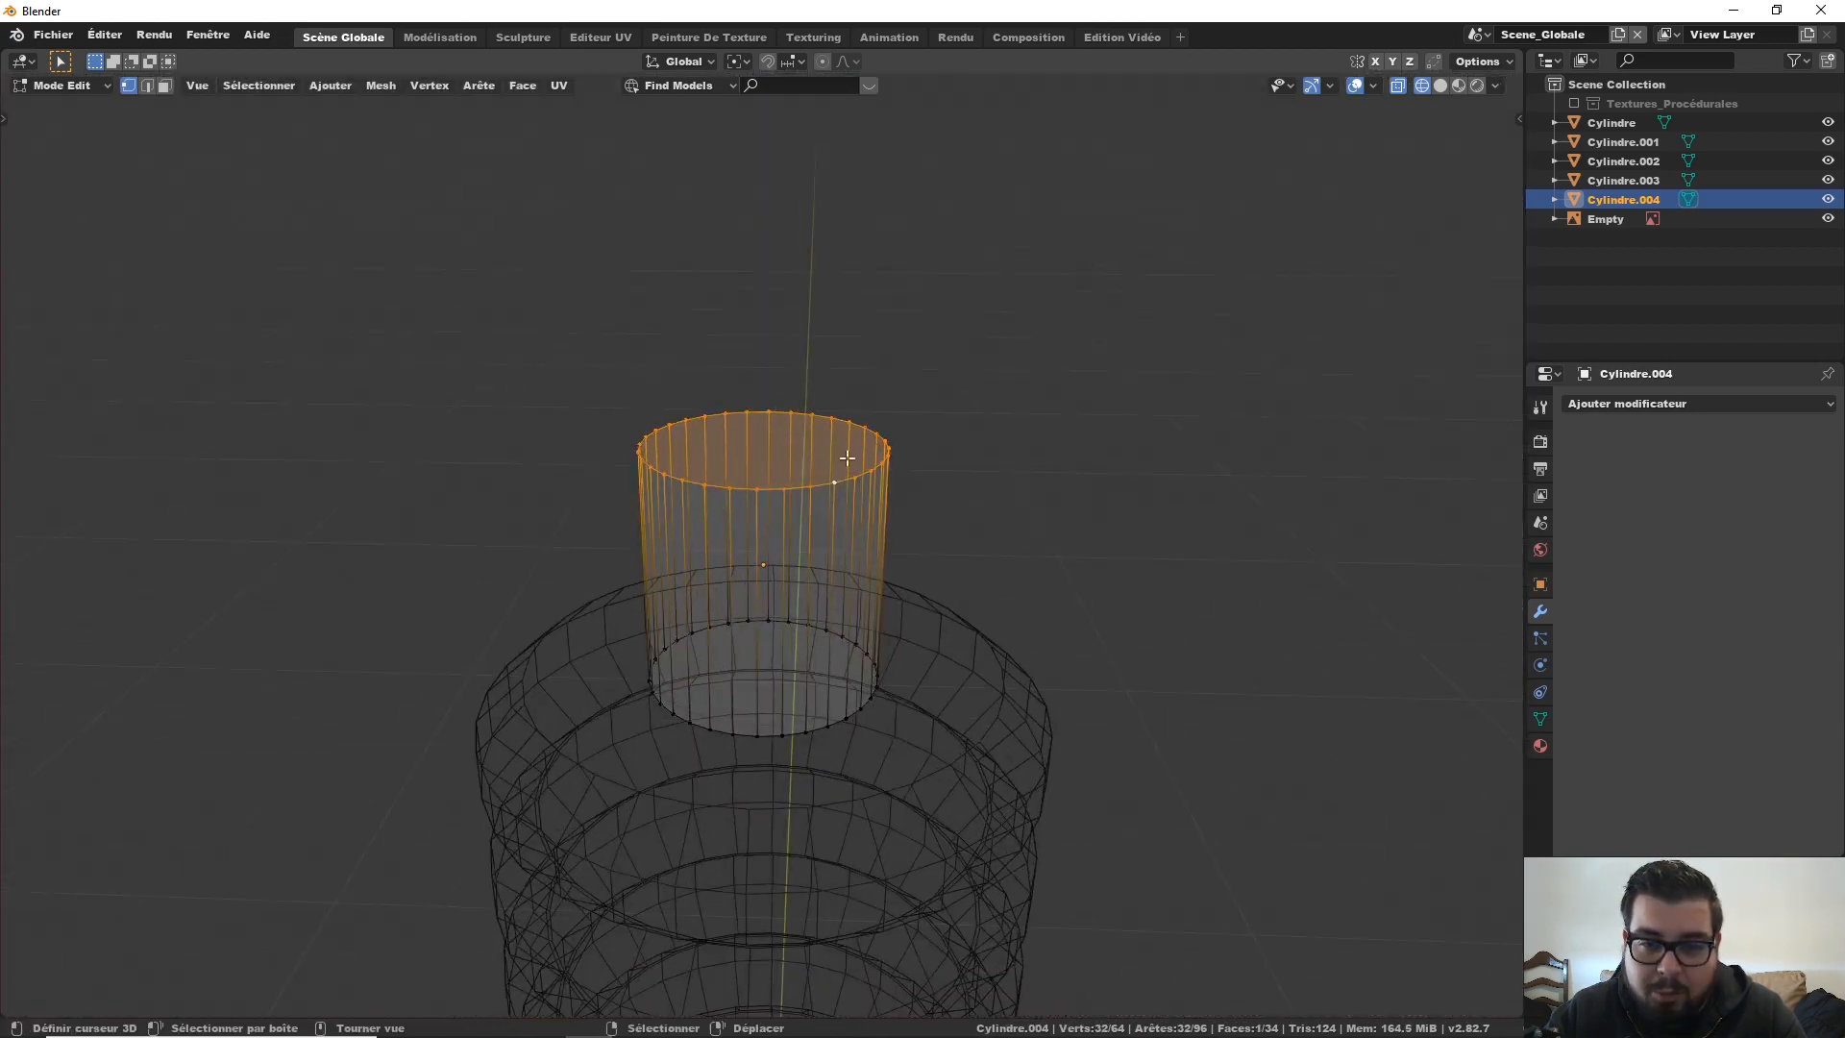
pyautogui.press('KP_1')
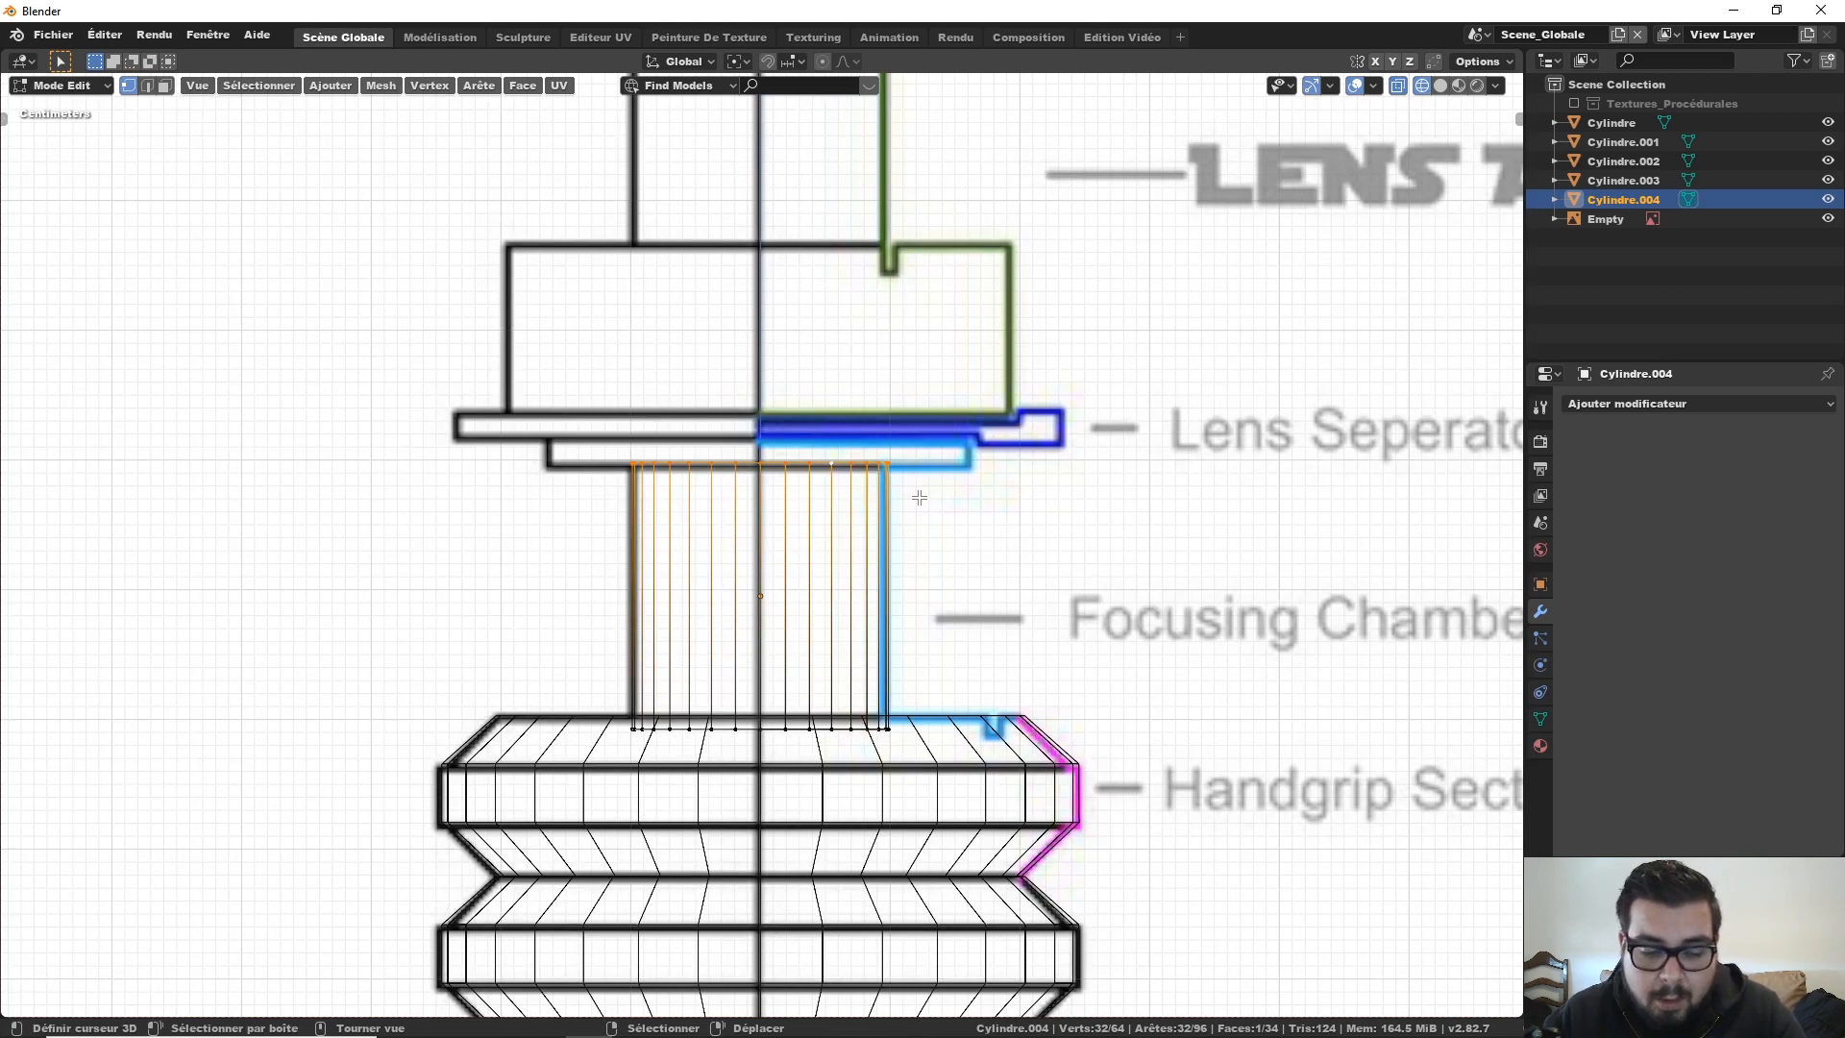
pyautogui.press('e')
pyautogui.rightClick(865, 442)
pyautogui.press('s')
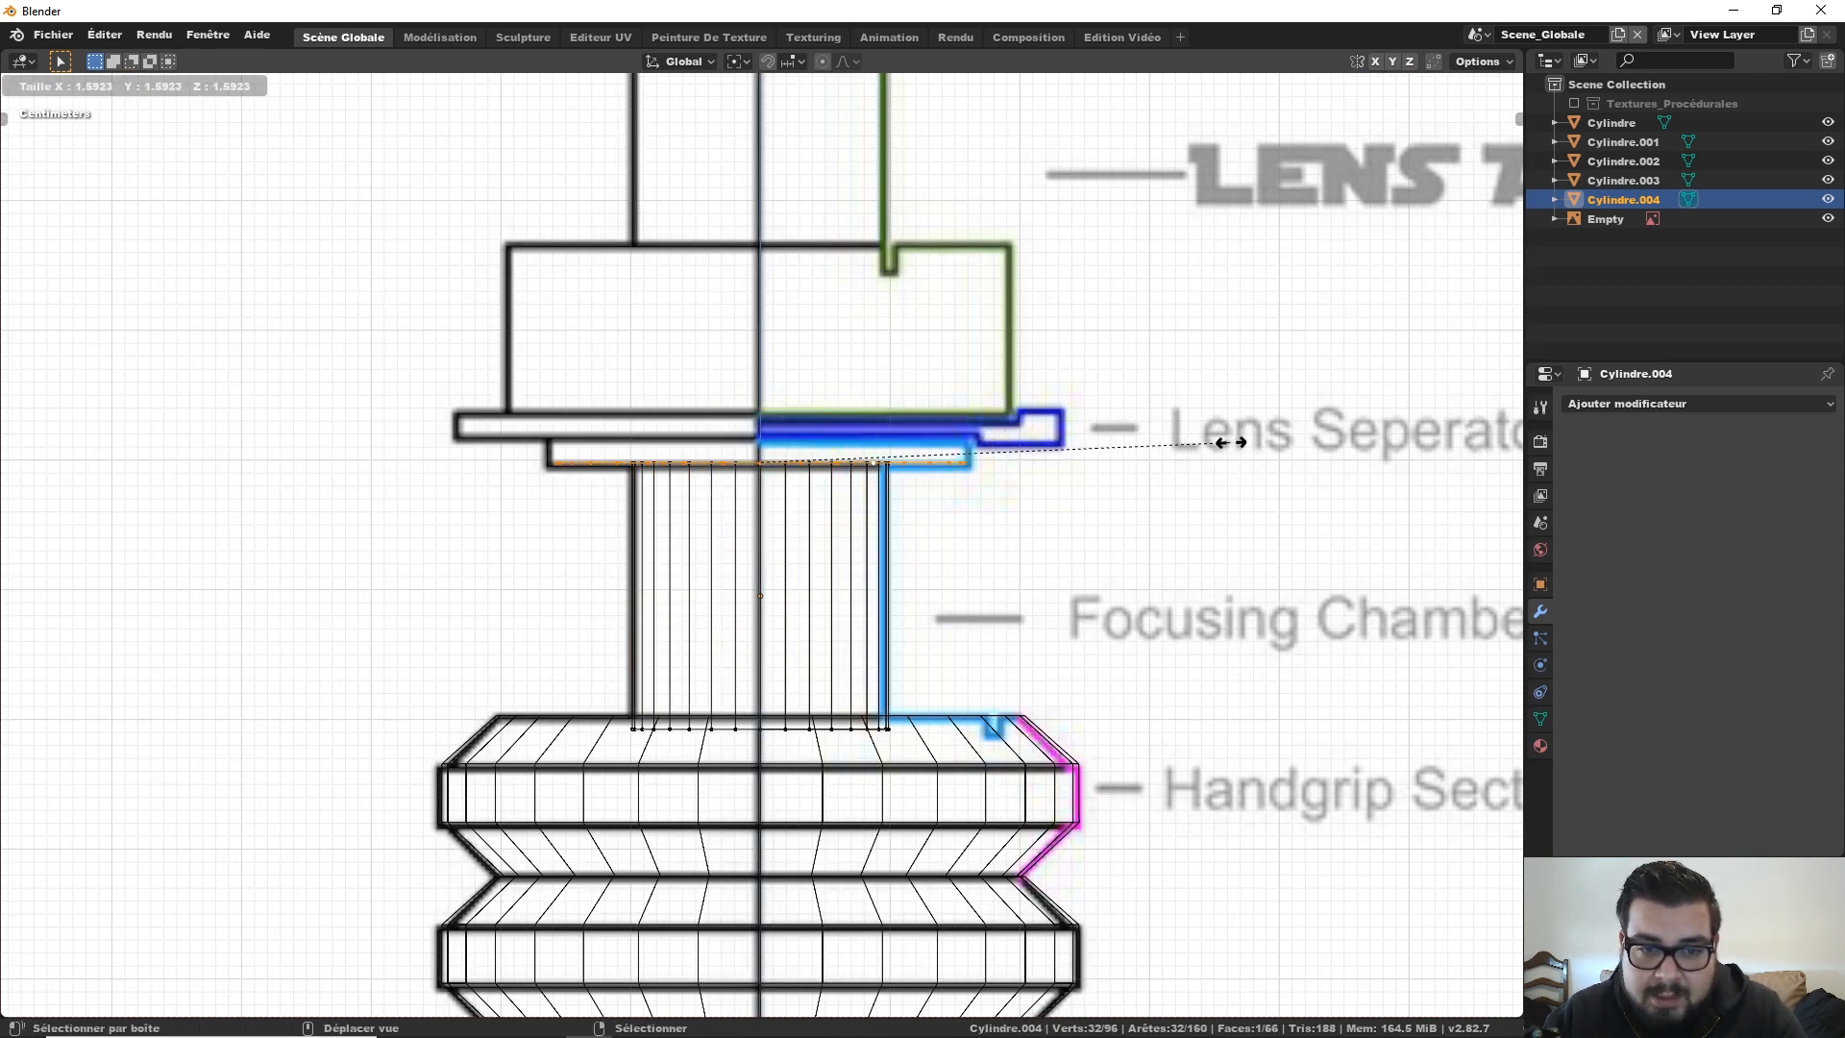
pyautogui.click(1279, 438)
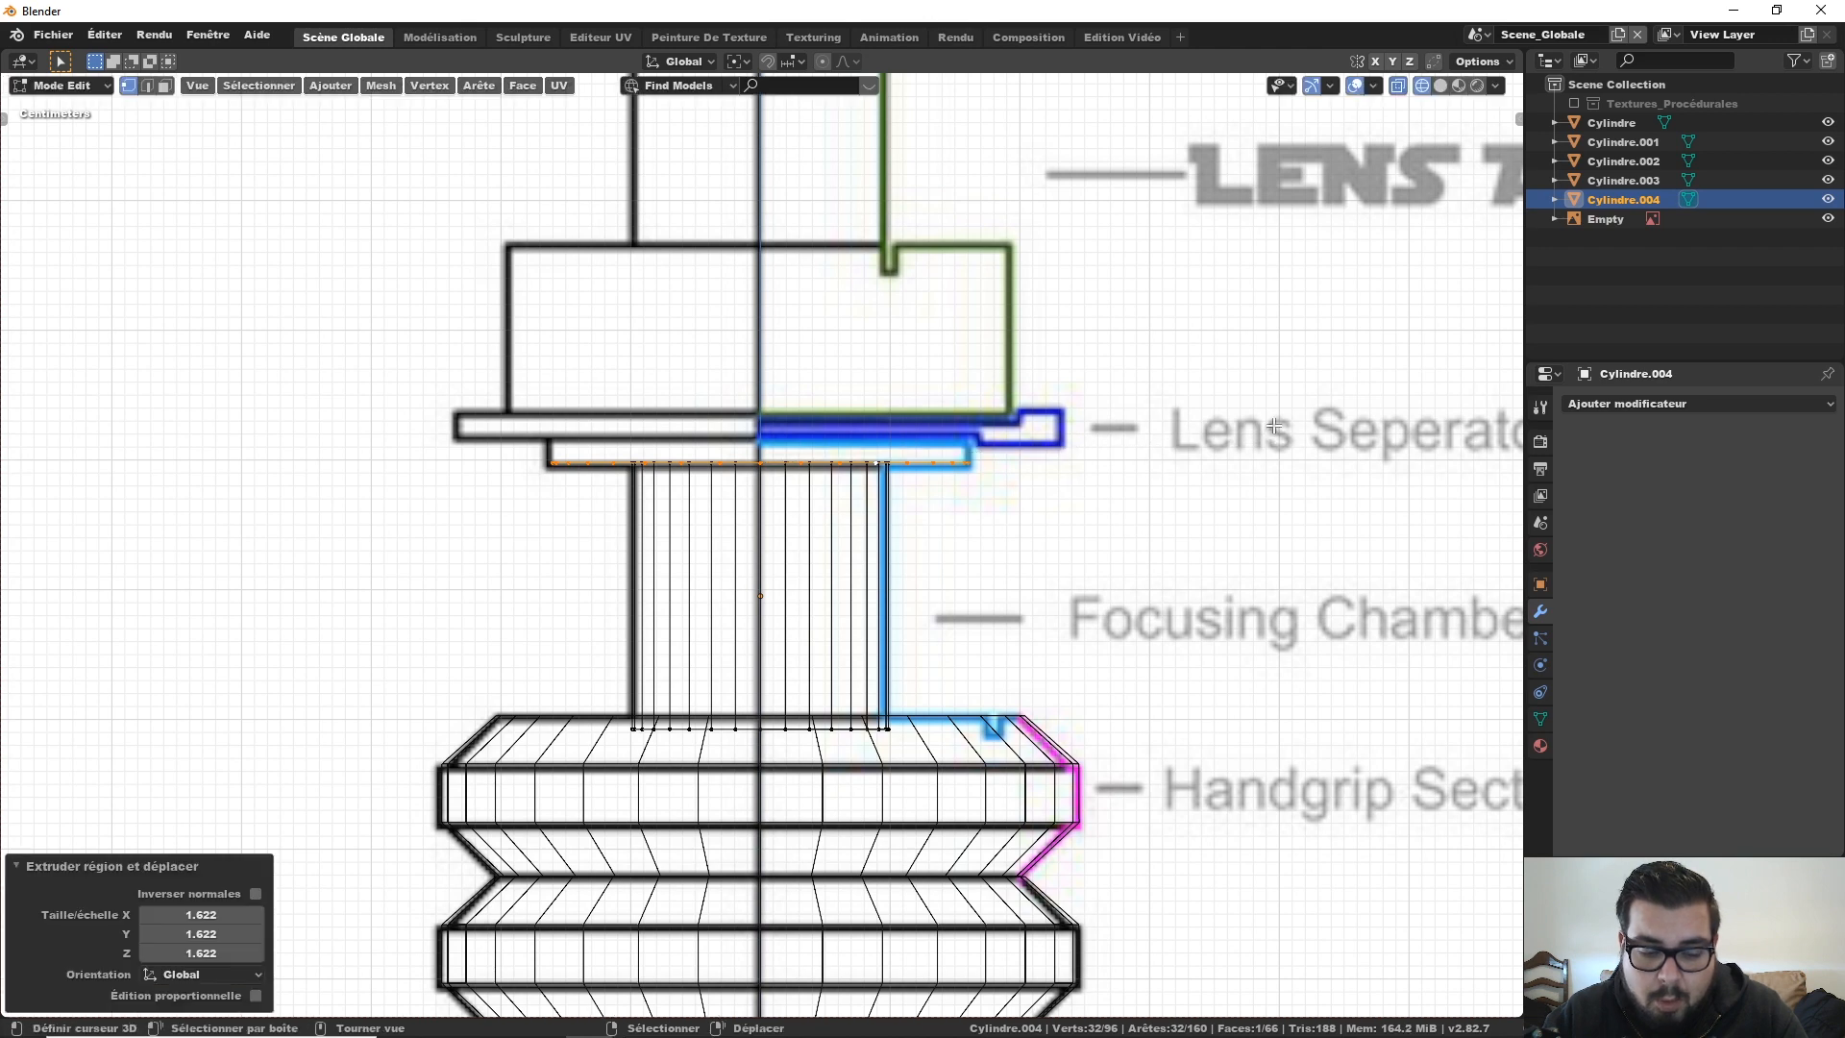
# Step: Extrude the widened top about -0.0195 m along local Z to give the flange its thickness, and return to Object Mode
pyautogui.press('e')
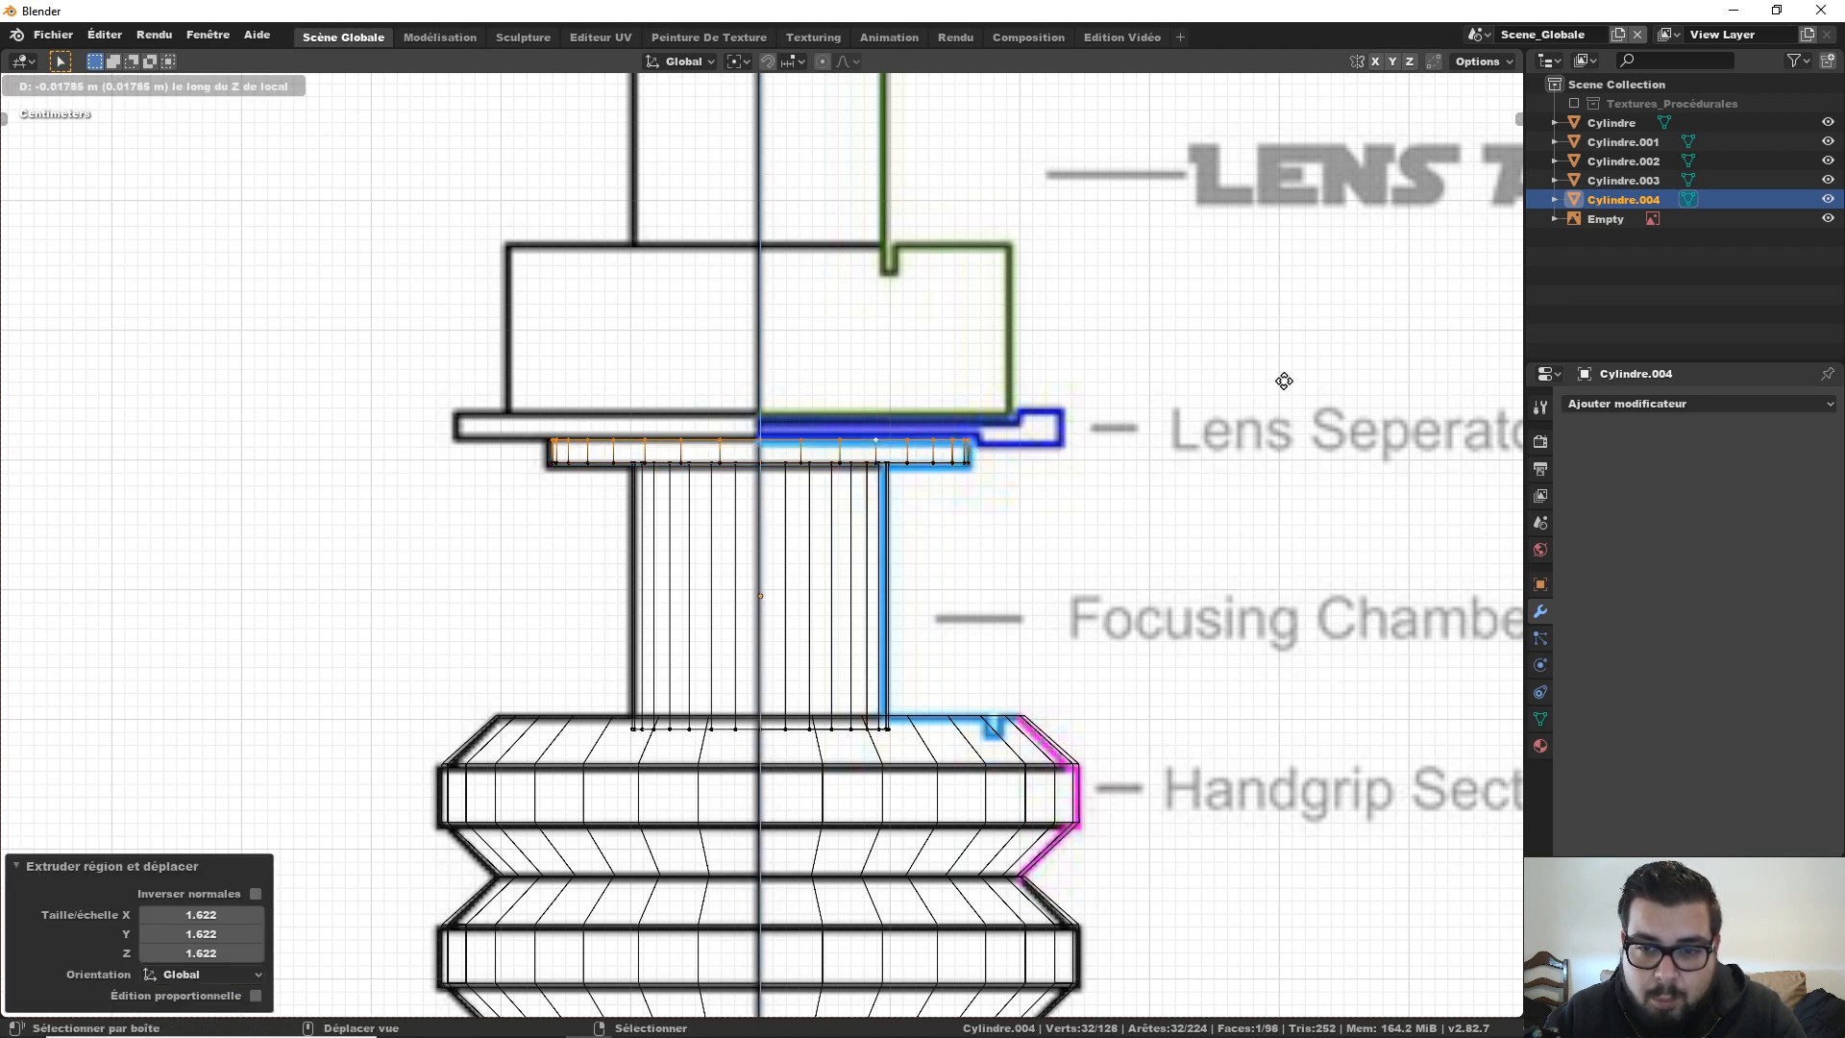
pyautogui.click(1290, 360)
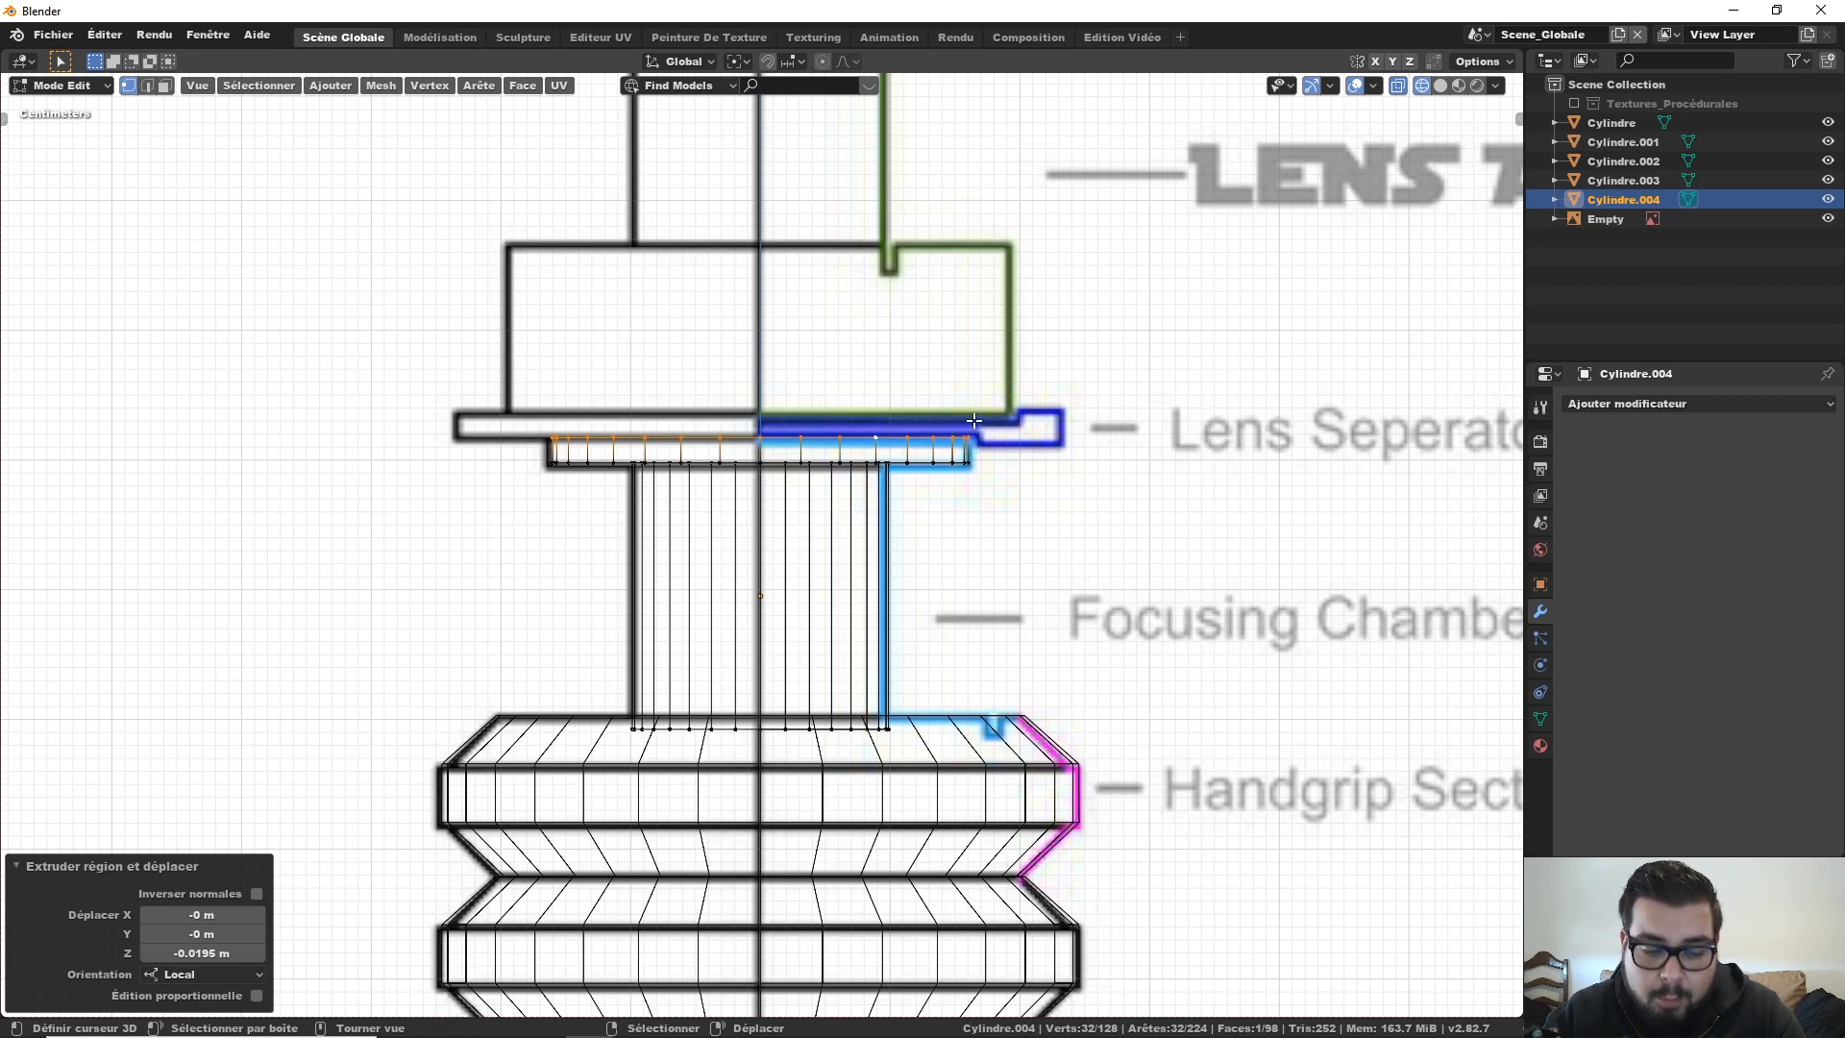
pyautogui.press('Tab')
# Step: Deselect everything, add a mesh cylinder and move it about 1.43 m up along Z to the lens separator
pyautogui.press('a')
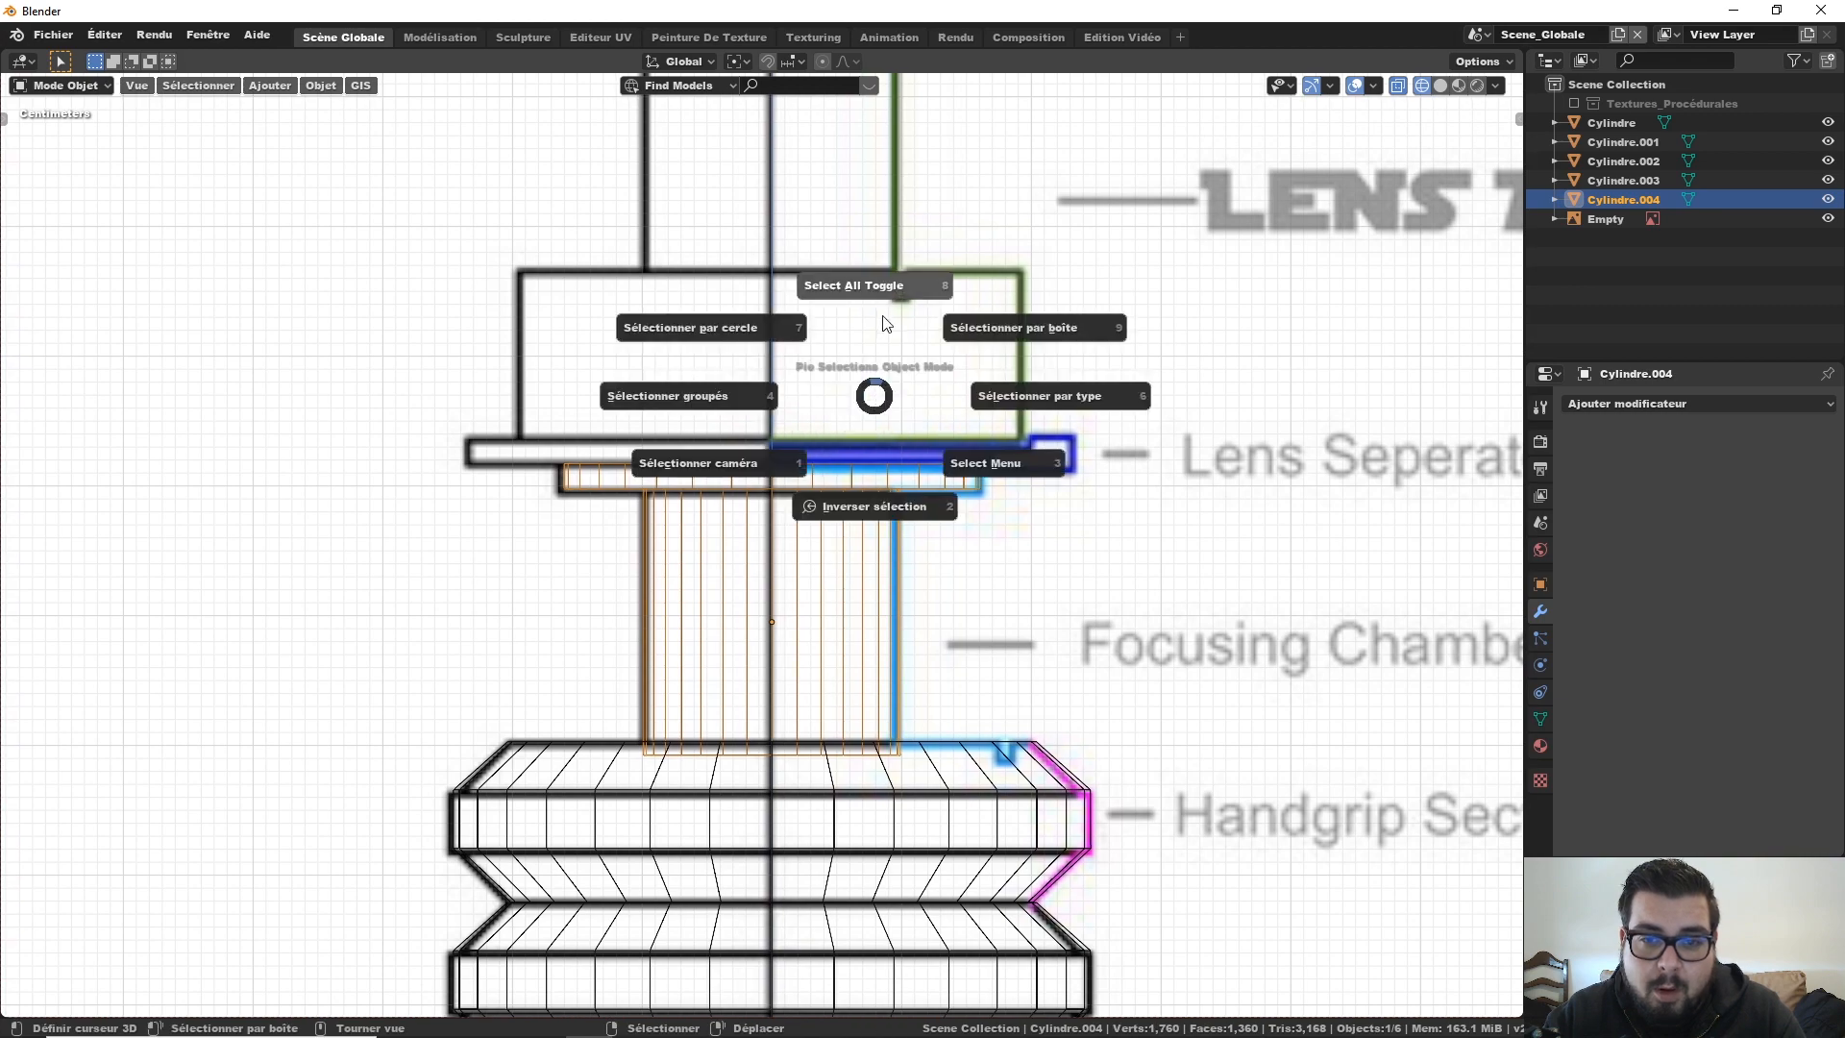
pyautogui.click(886, 324)
pyautogui.hotkey('shift', 'a')
pyautogui.moveTo(902, 365)
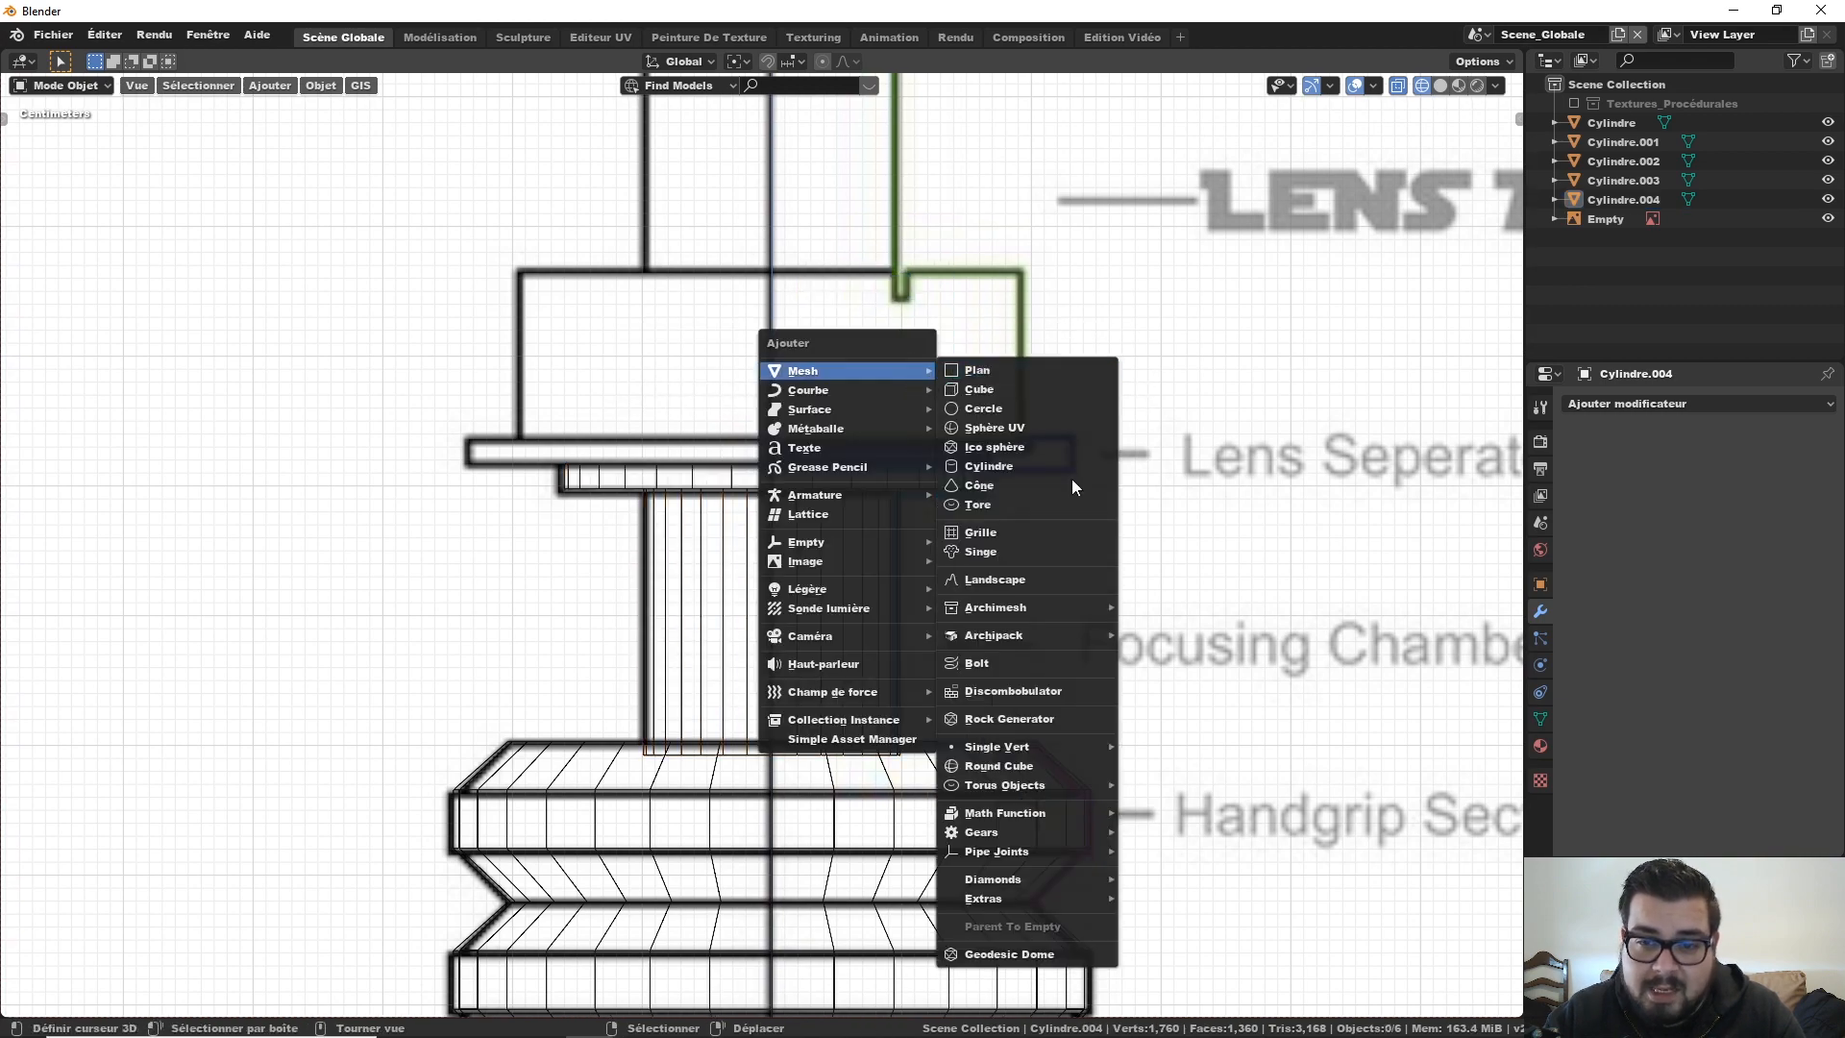
pyautogui.click(1026, 466)
pyautogui.scroll(-2, 1026, 466)
pyautogui.press('g')
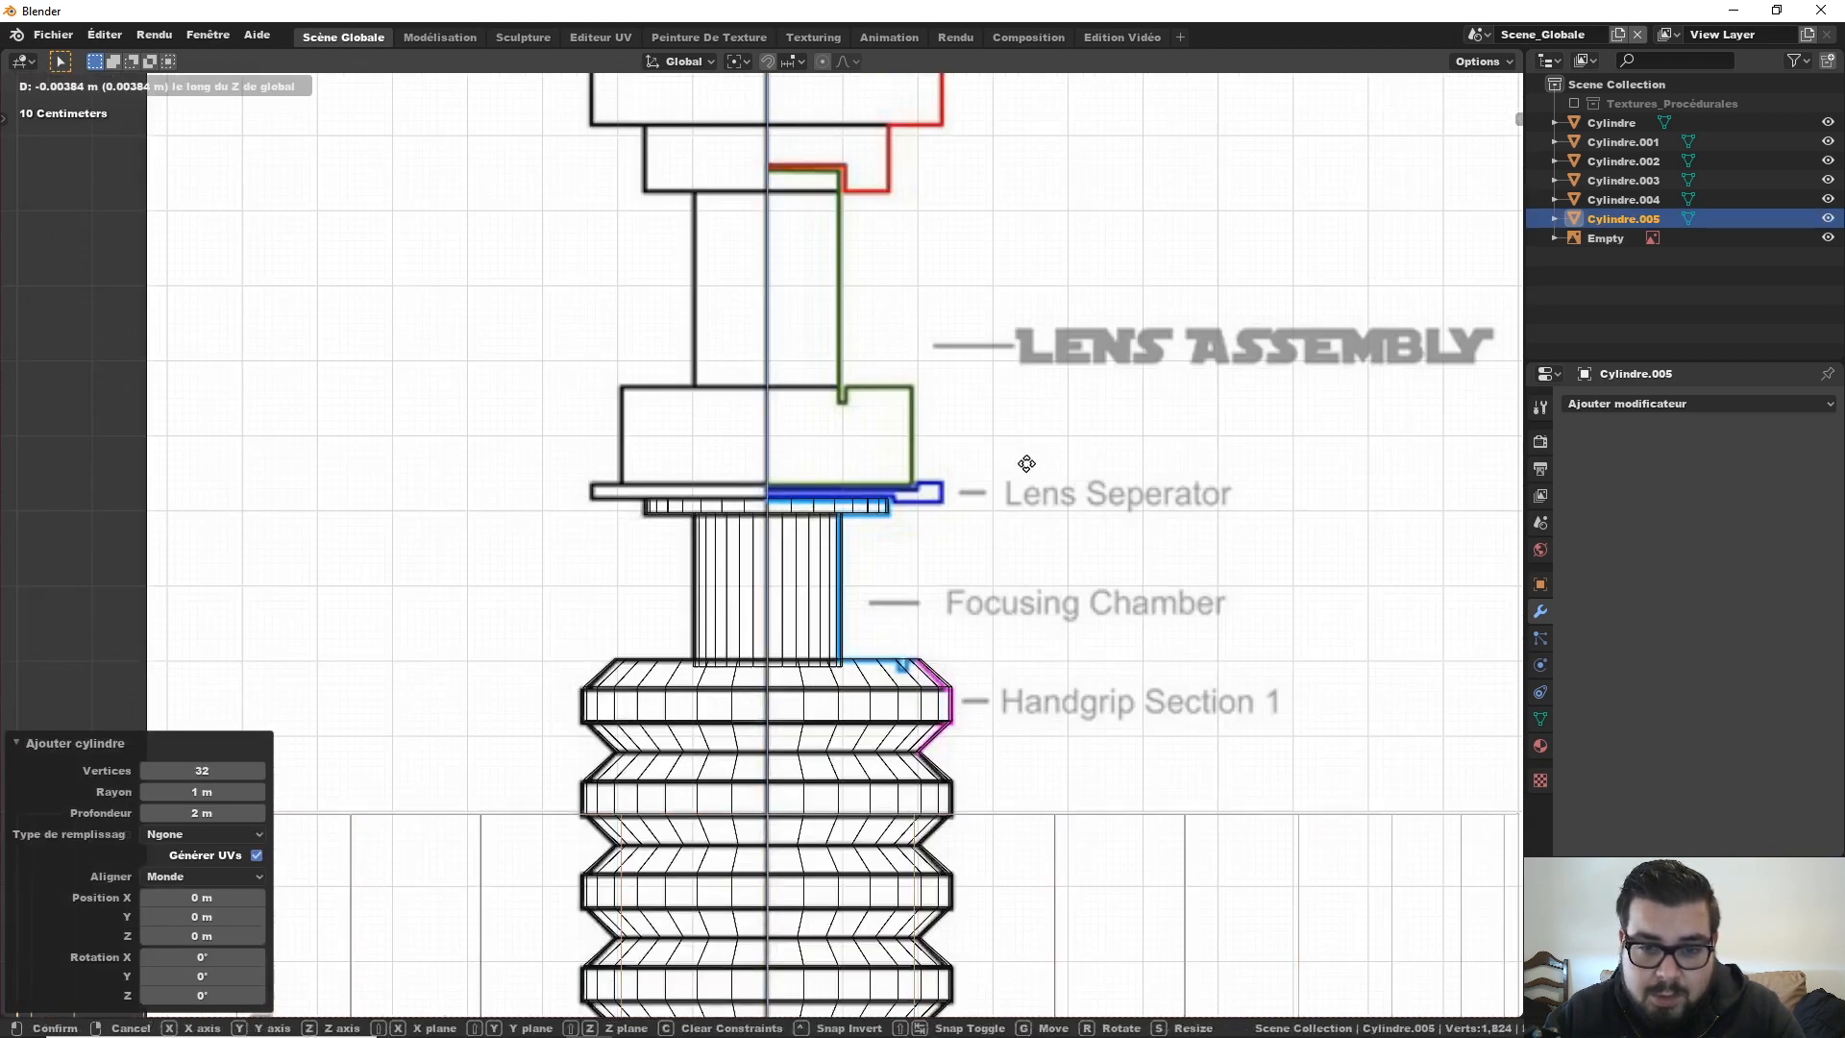
pyautogui.press('z')
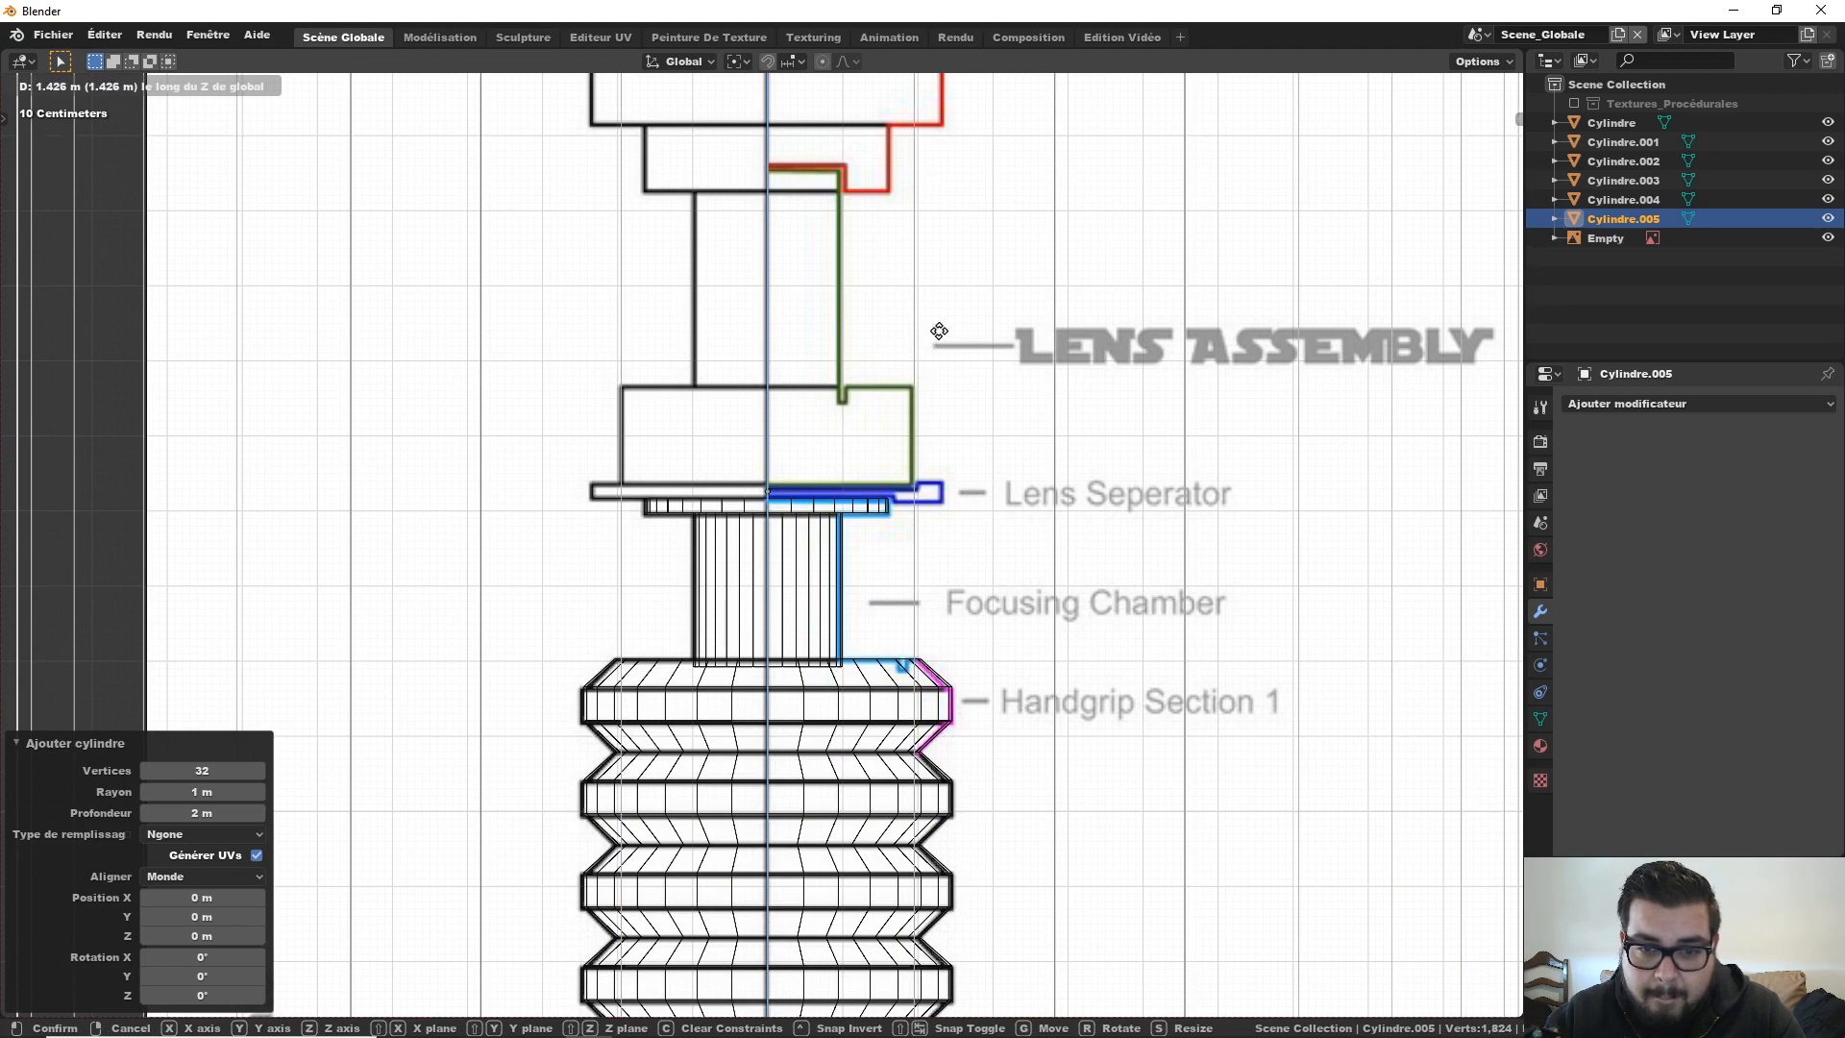
pyautogui.click(939, 337)
# Step: Scale the new cylinder uniformly by about 0.235 to match the lens separator's width
pyautogui.scroll(1, 1011, 452)
pyautogui.scroll(3, 1011, 452)
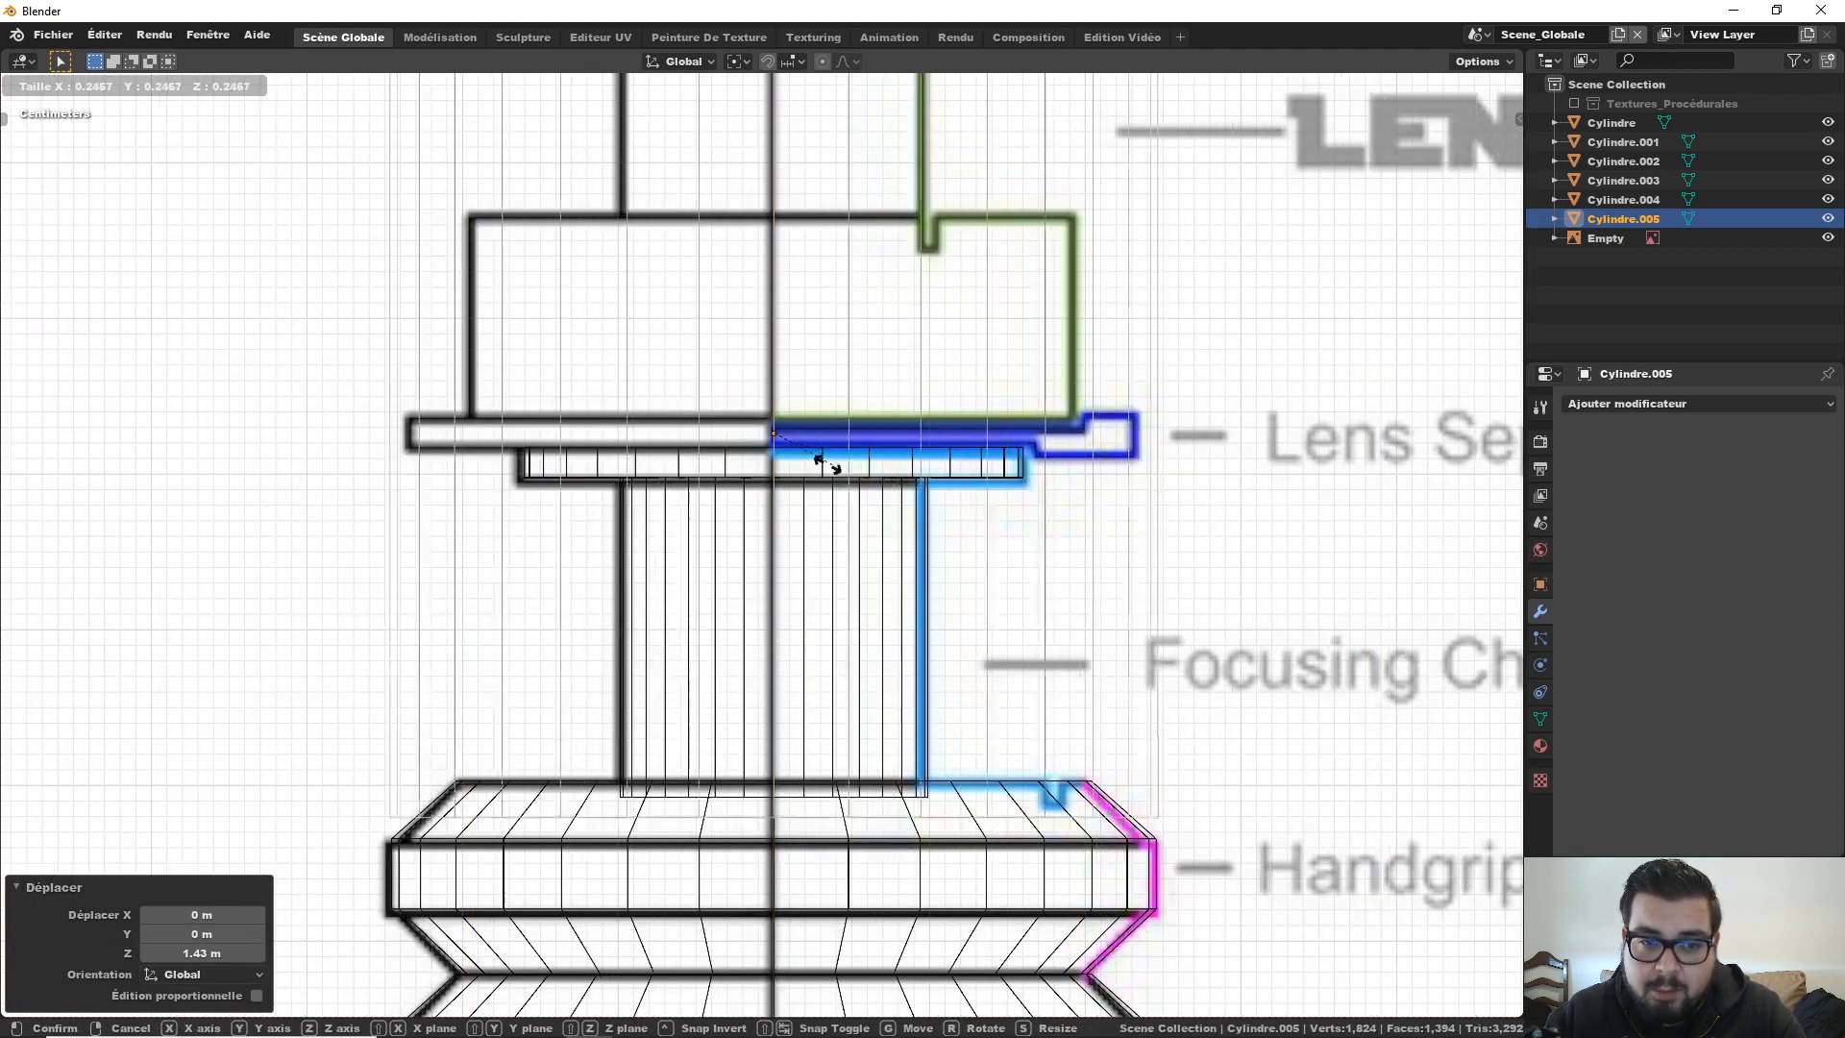
pyautogui.press('s')
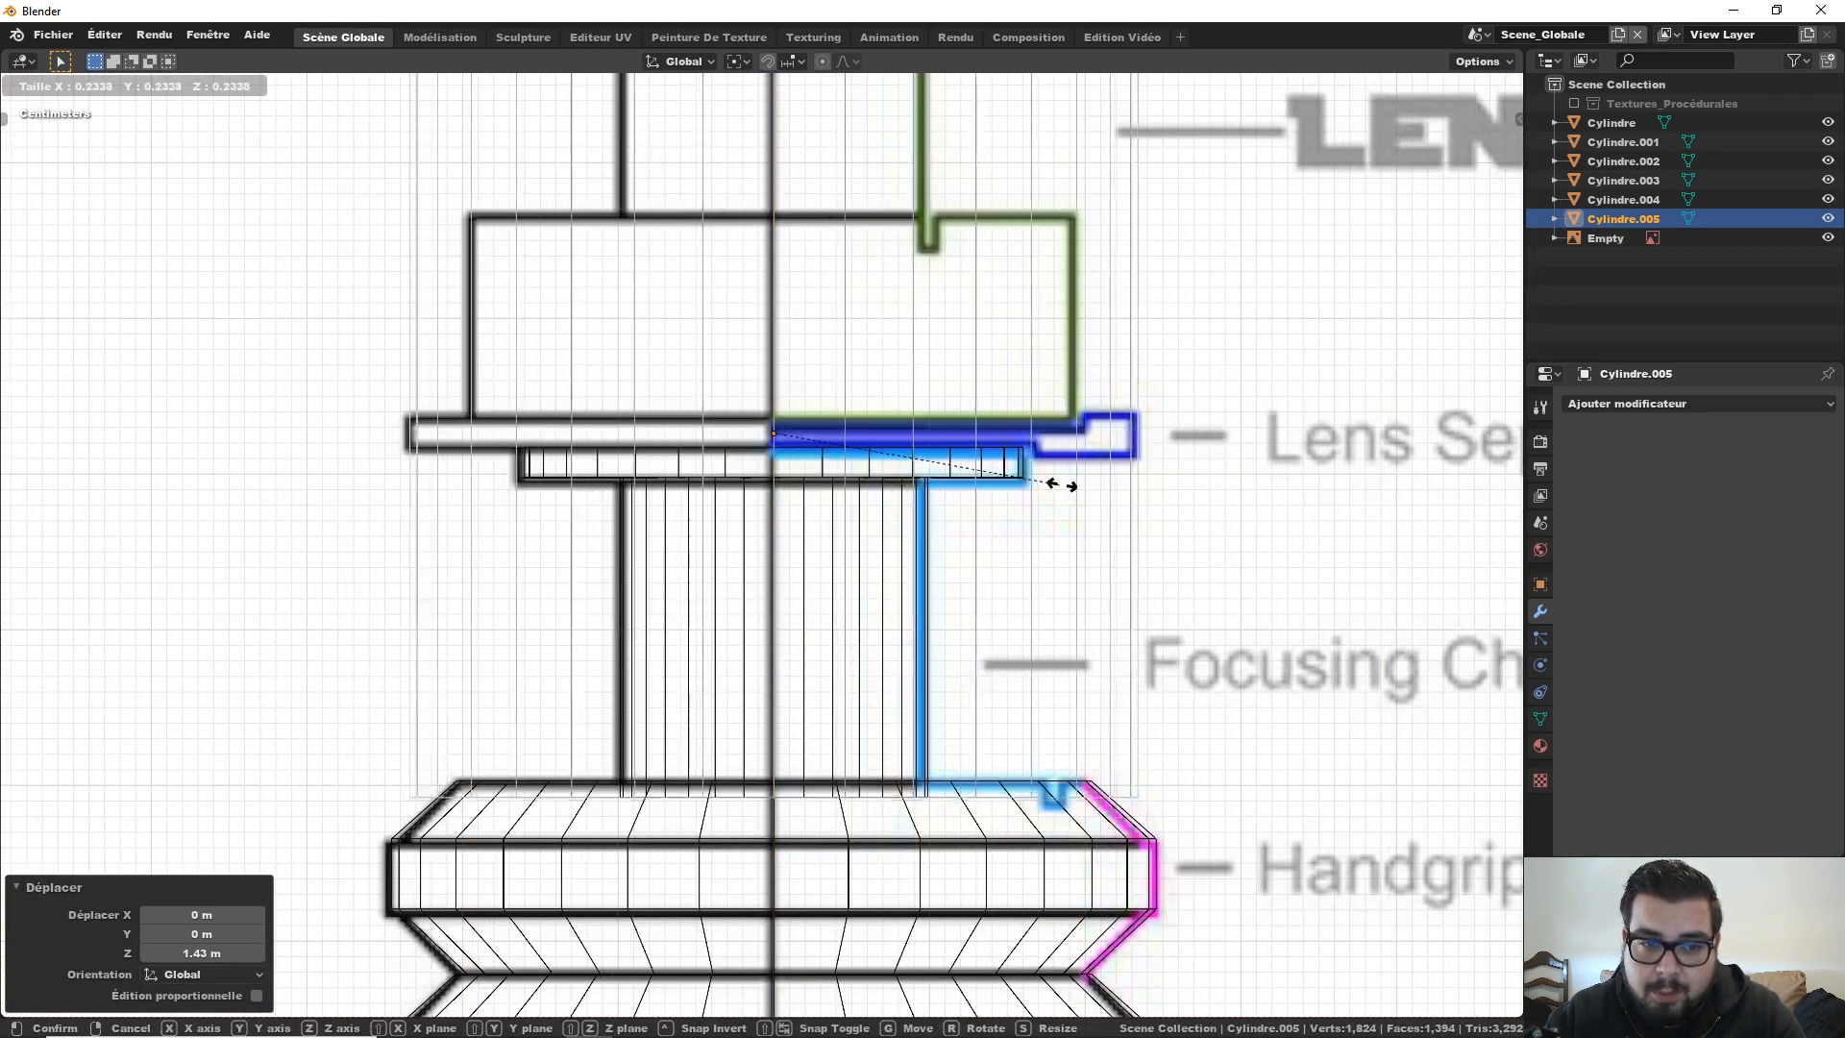
pyautogui.click(1061, 486)
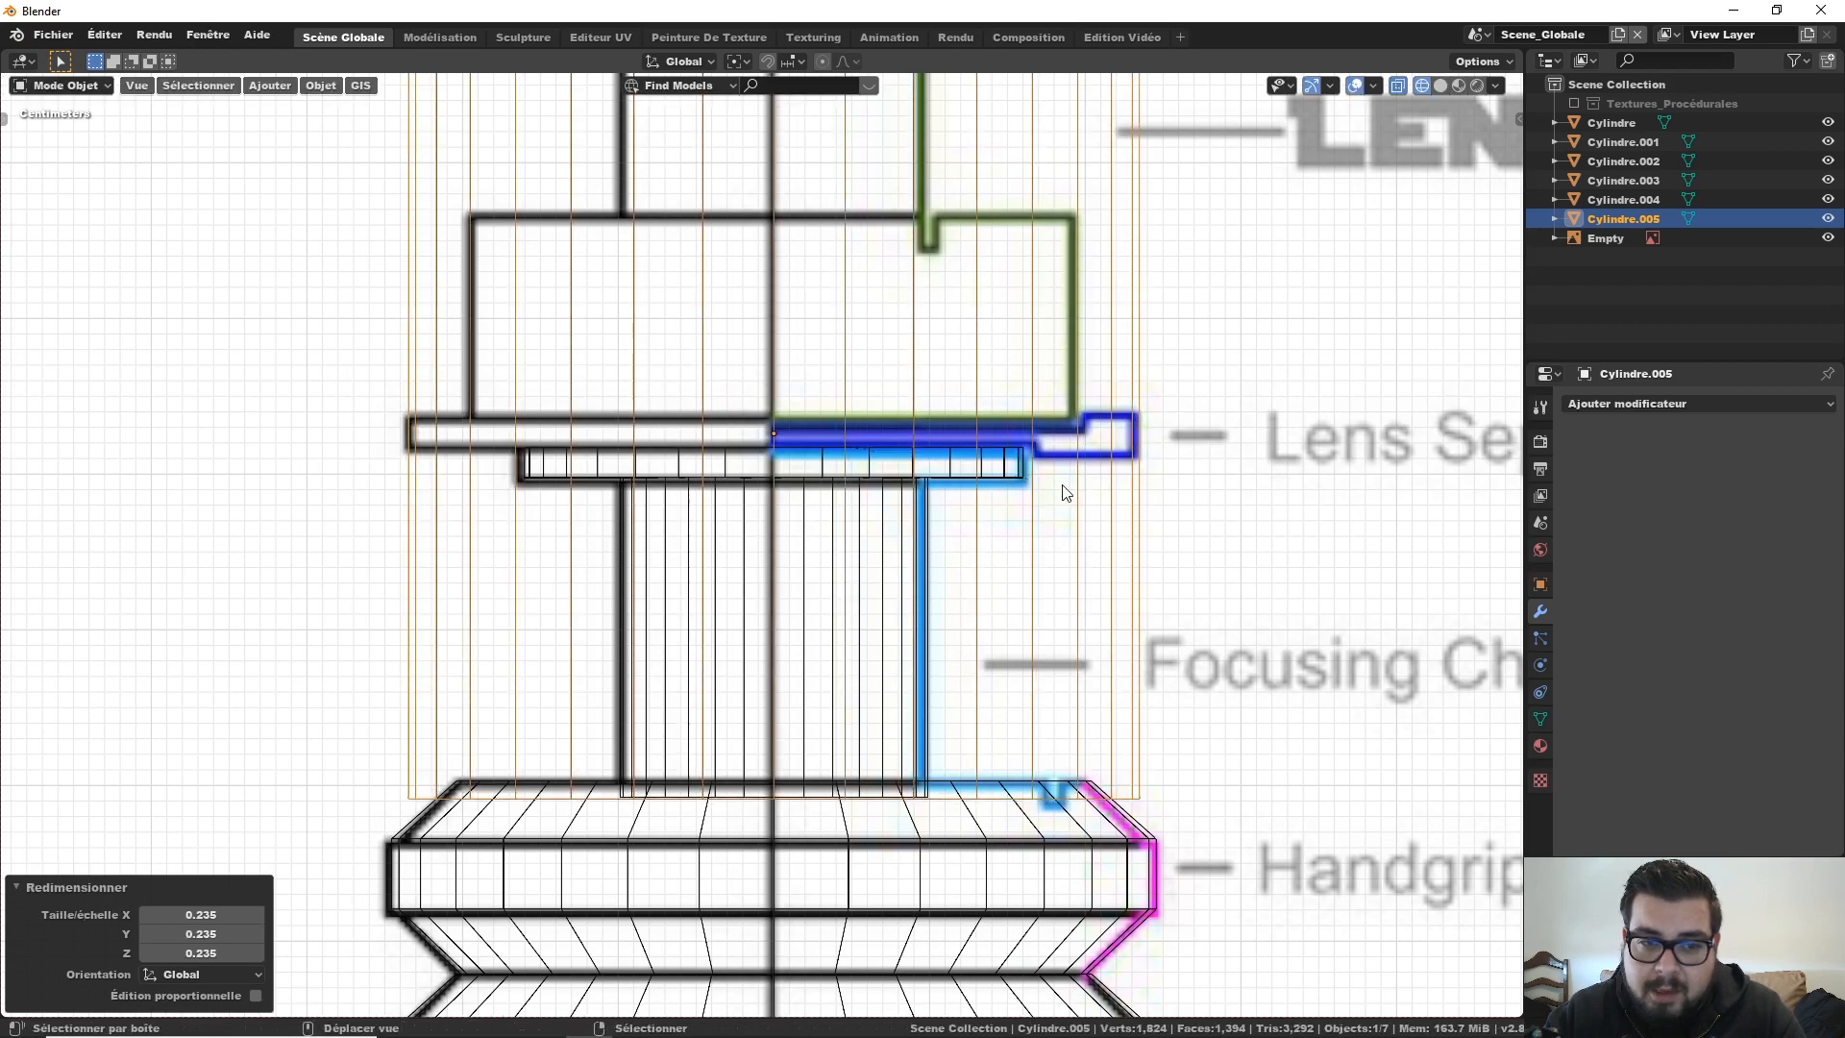
# Step: Flatten the lens separator cylinder along Z by about 0.070, and refine its height with a further Z scale of about 0.921
pyautogui.press('s')
pyautogui.press('z')
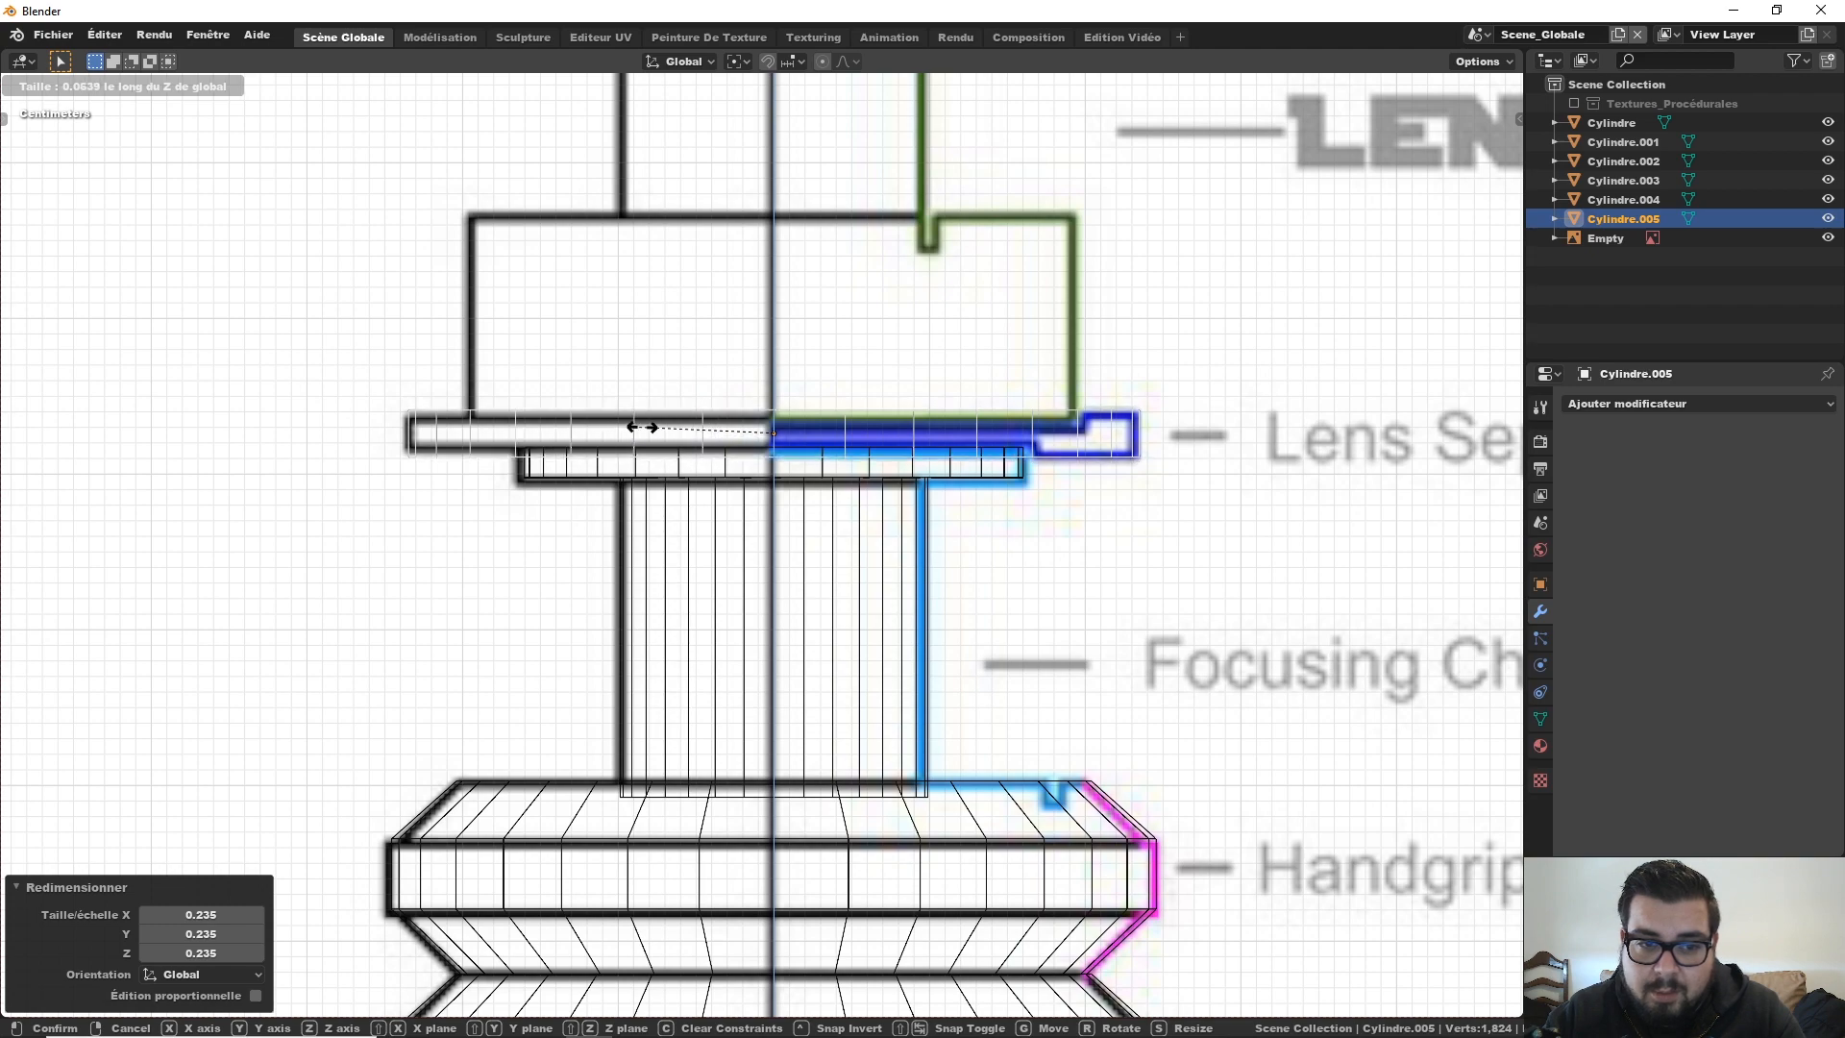
pyautogui.click(671, 439)
pyautogui.scroll(1, 791, 475)
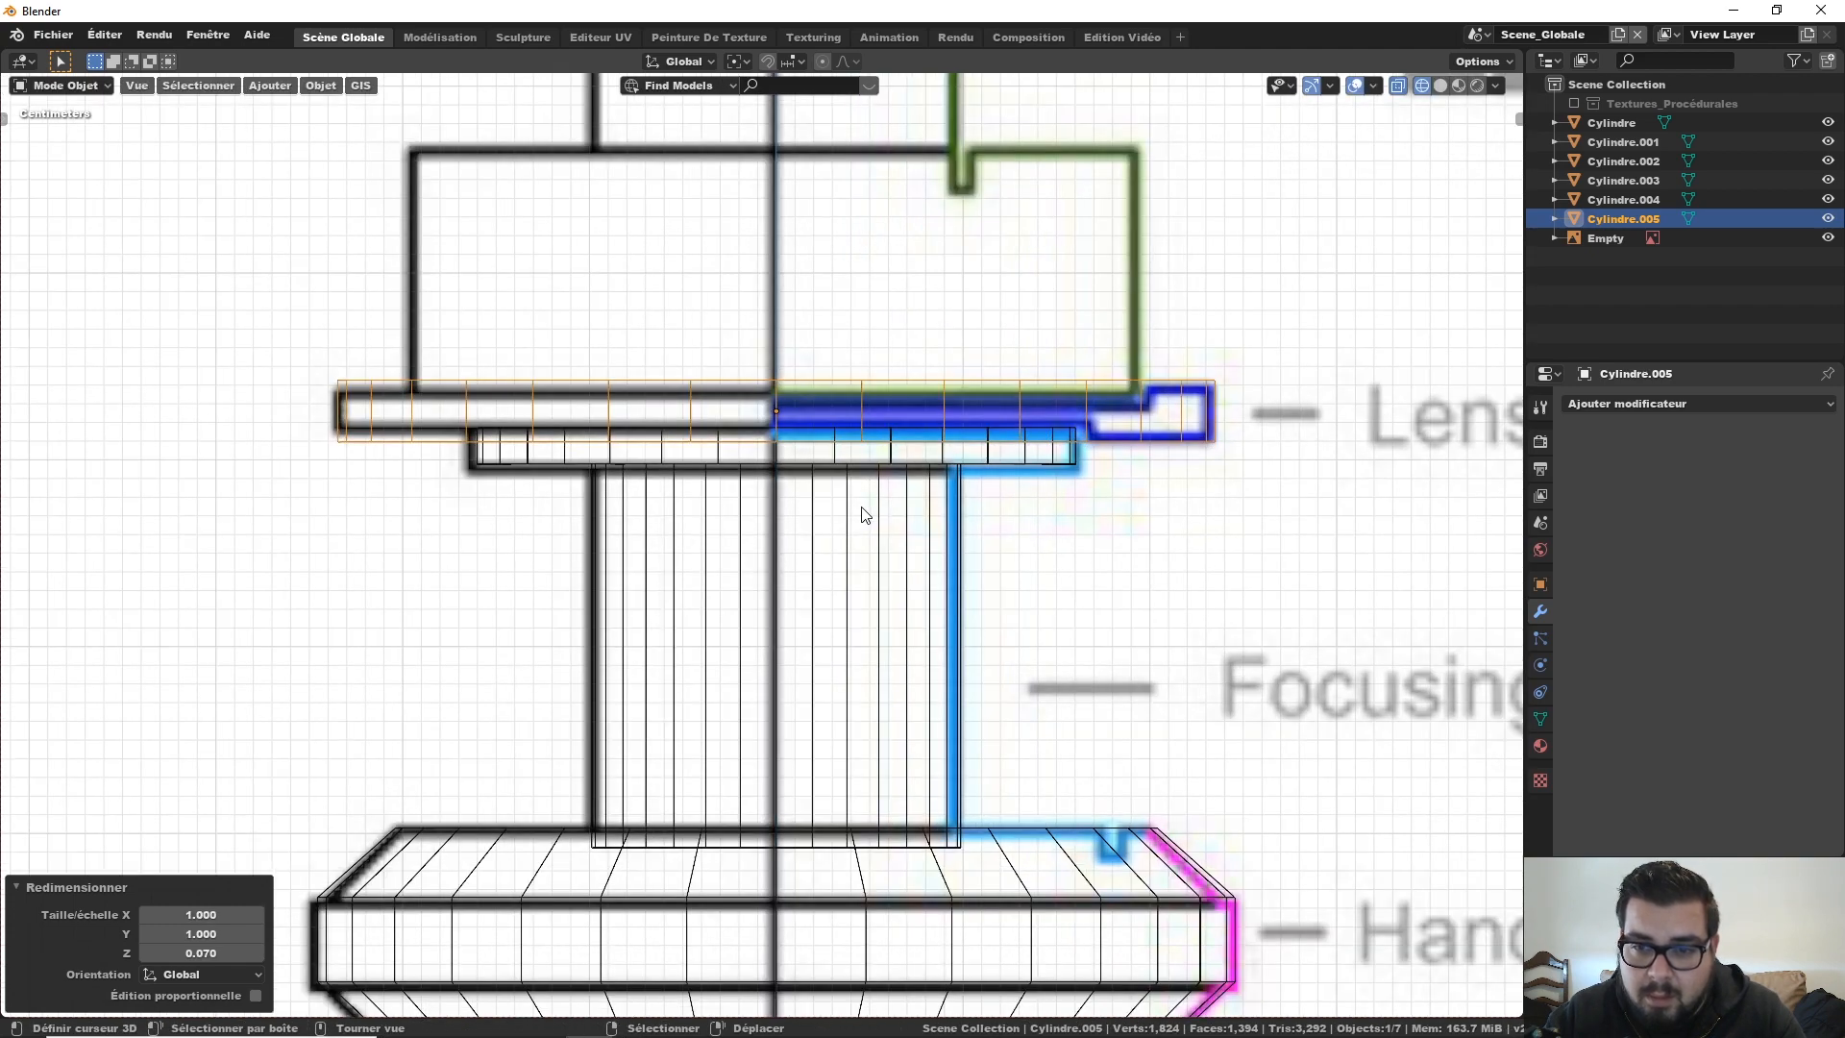
pyautogui.press('s')
pyautogui.press('z')
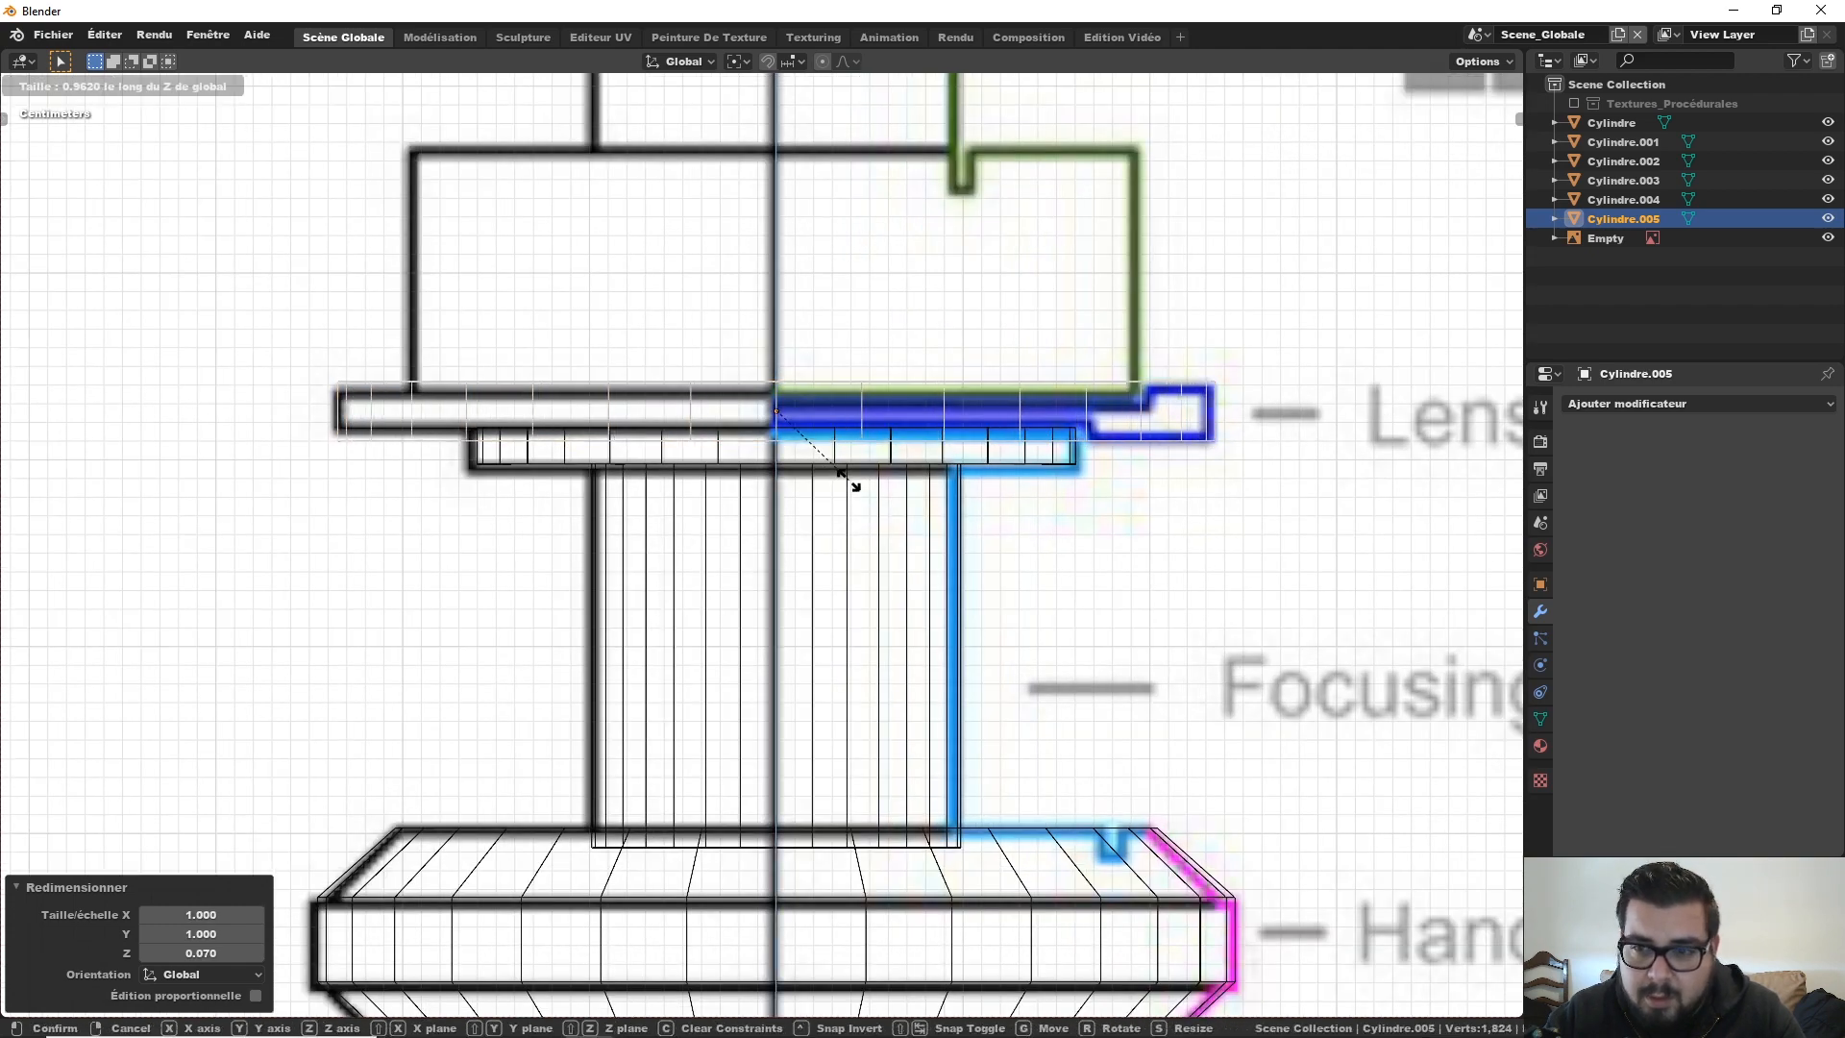
pyautogui.click(809, 446)
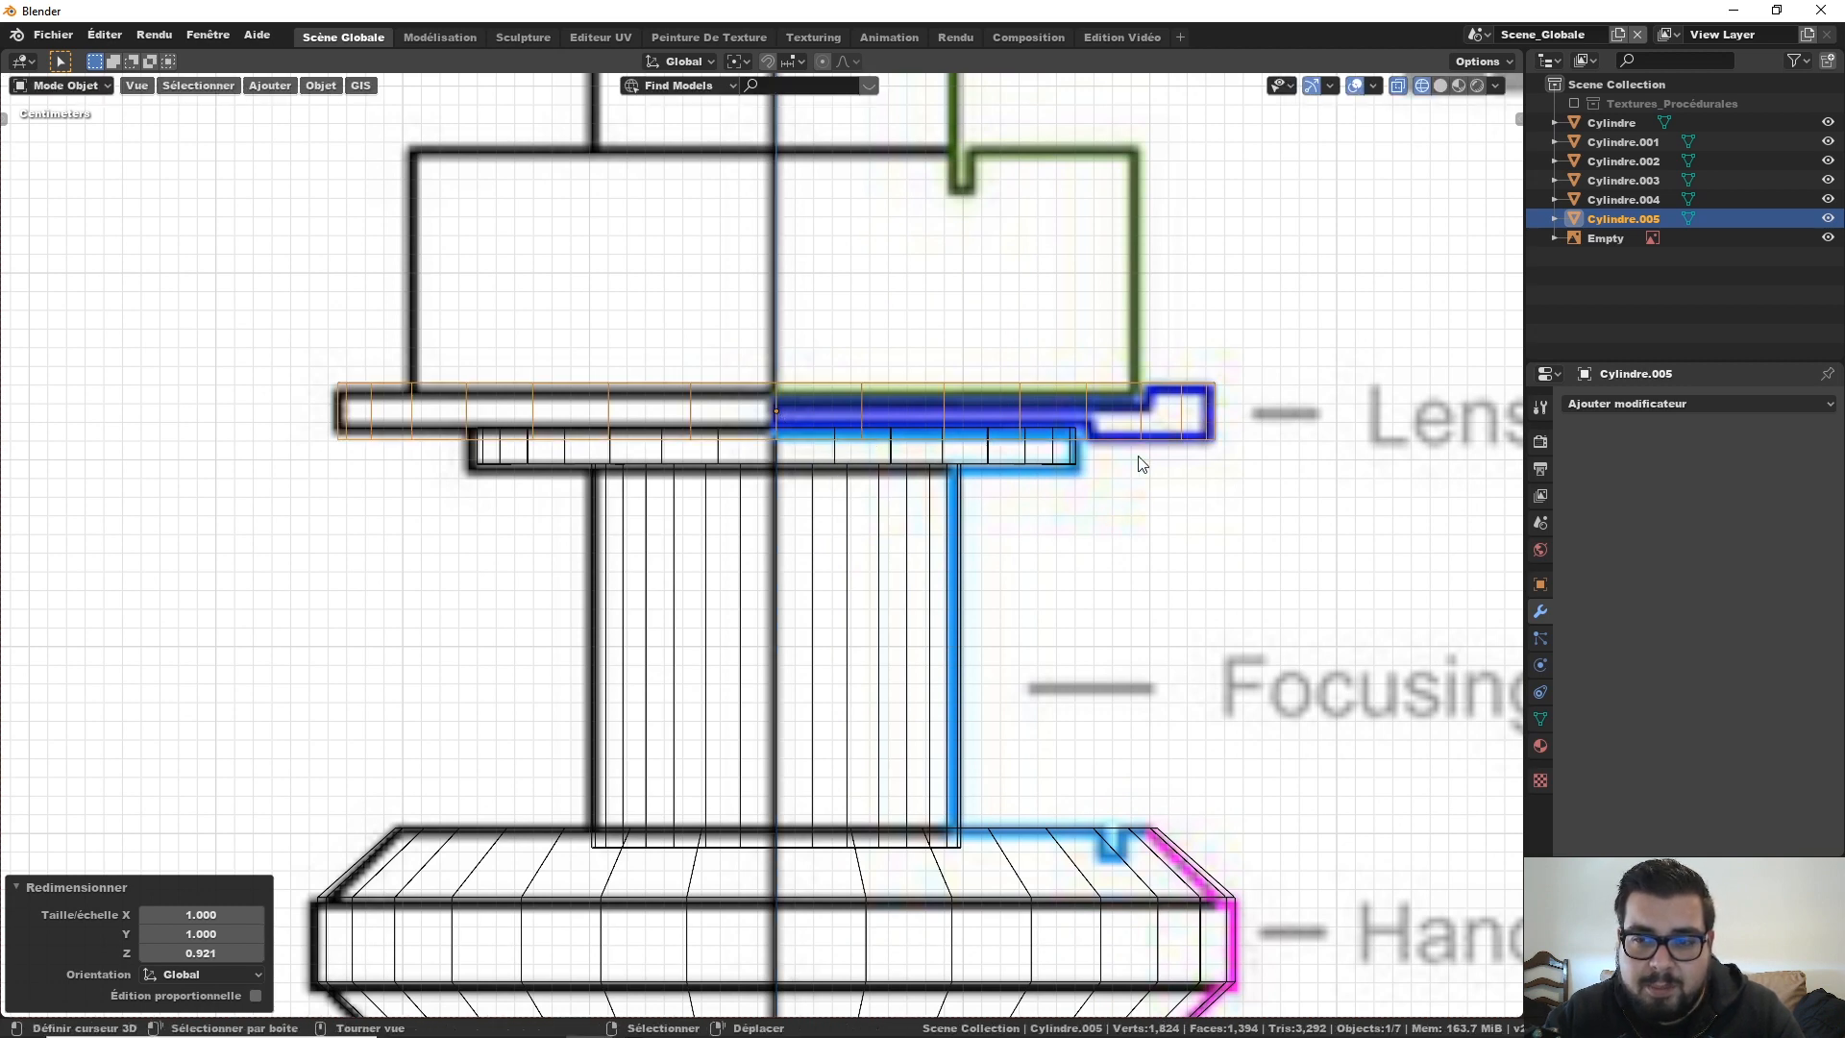
# Step: Deselect everything, add another mesh cylinder and move it 1.5 m up along Z to the lens assembly's wide base
pyautogui.press('a')
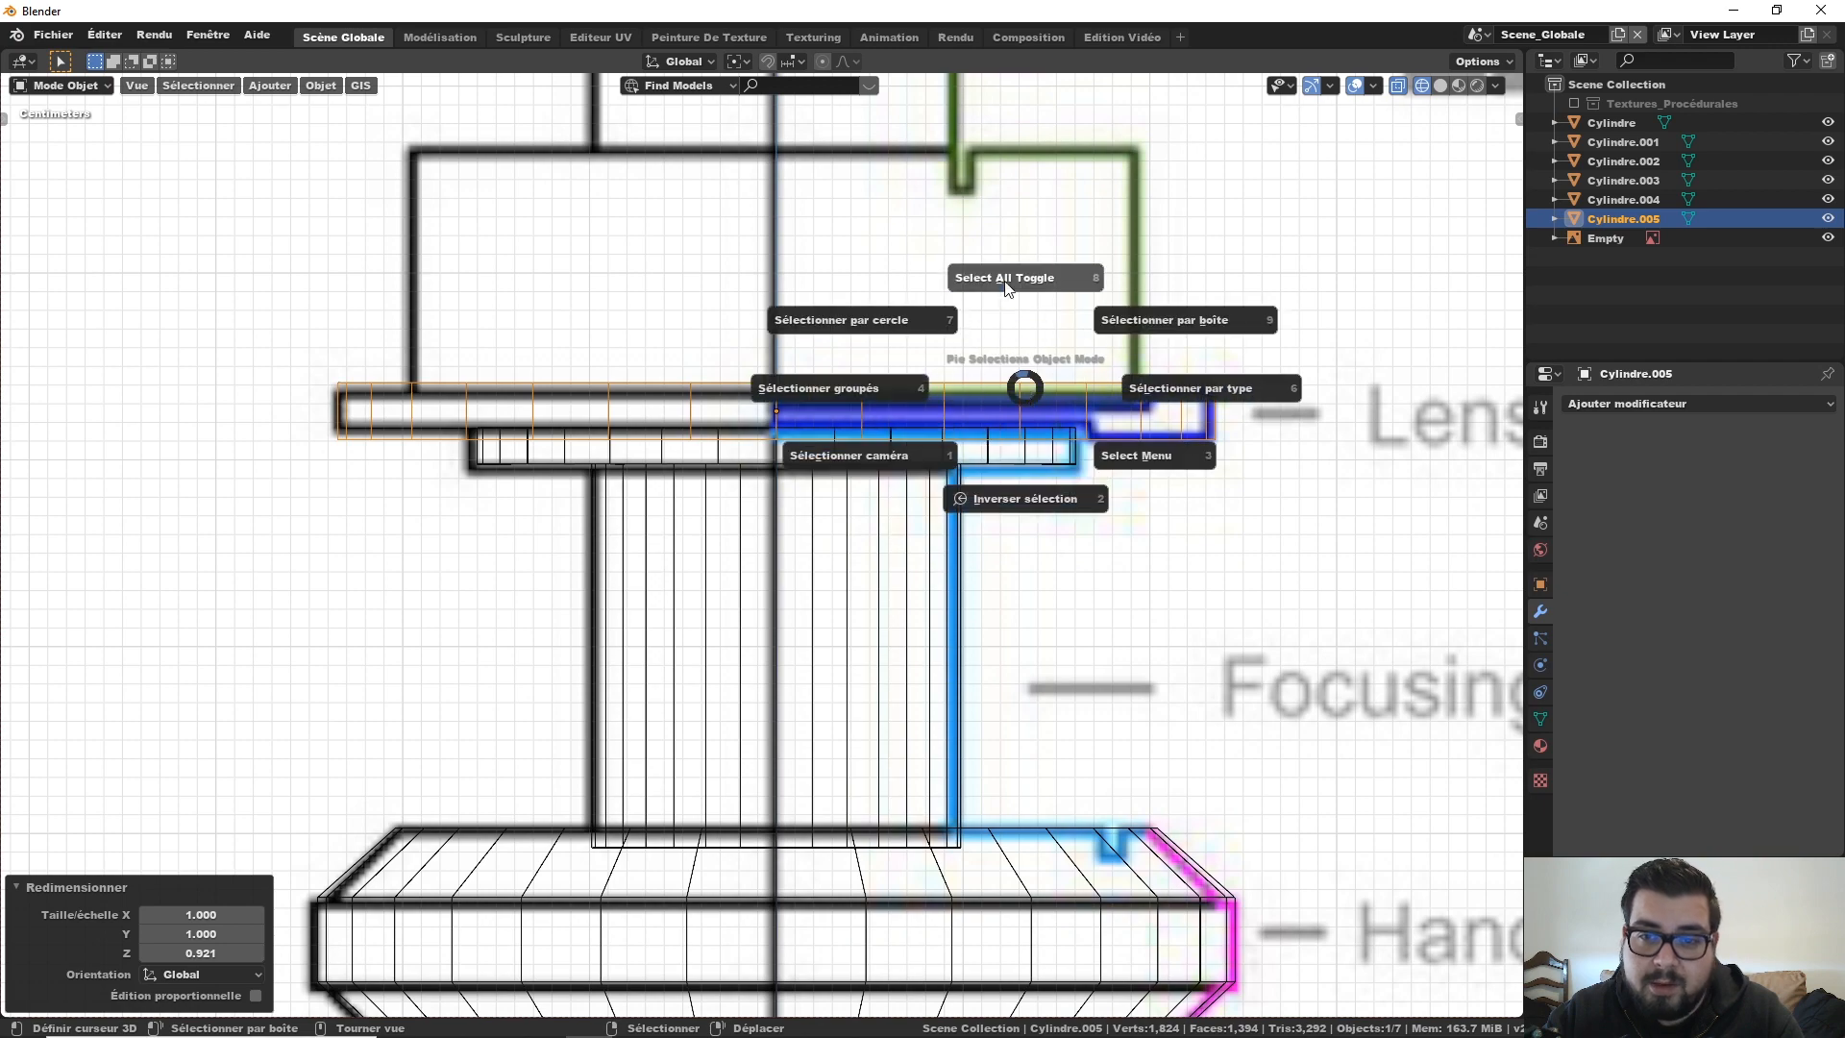
pyautogui.click(1008, 279)
pyautogui.scroll(-5, 1005, 403)
pyautogui.hotkey('shift', 'a')
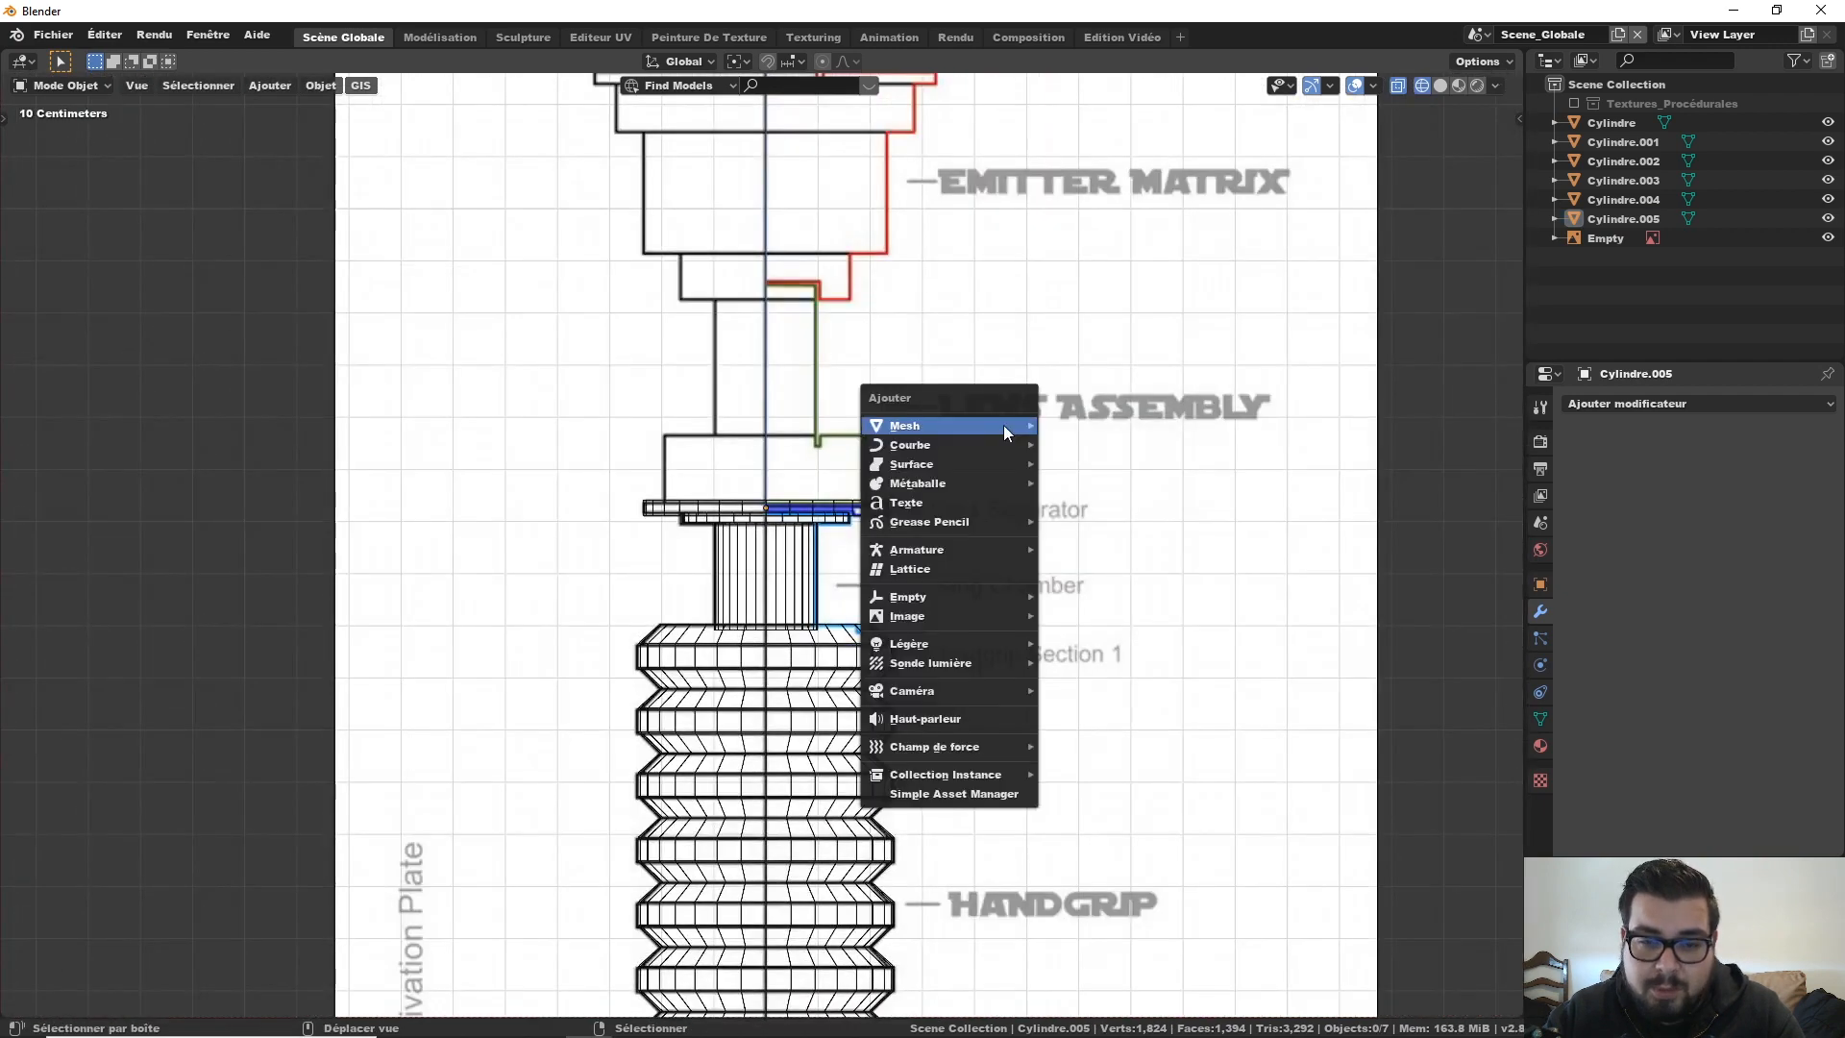
pyautogui.moveTo(966, 423)
pyautogui.click(1091, 520)
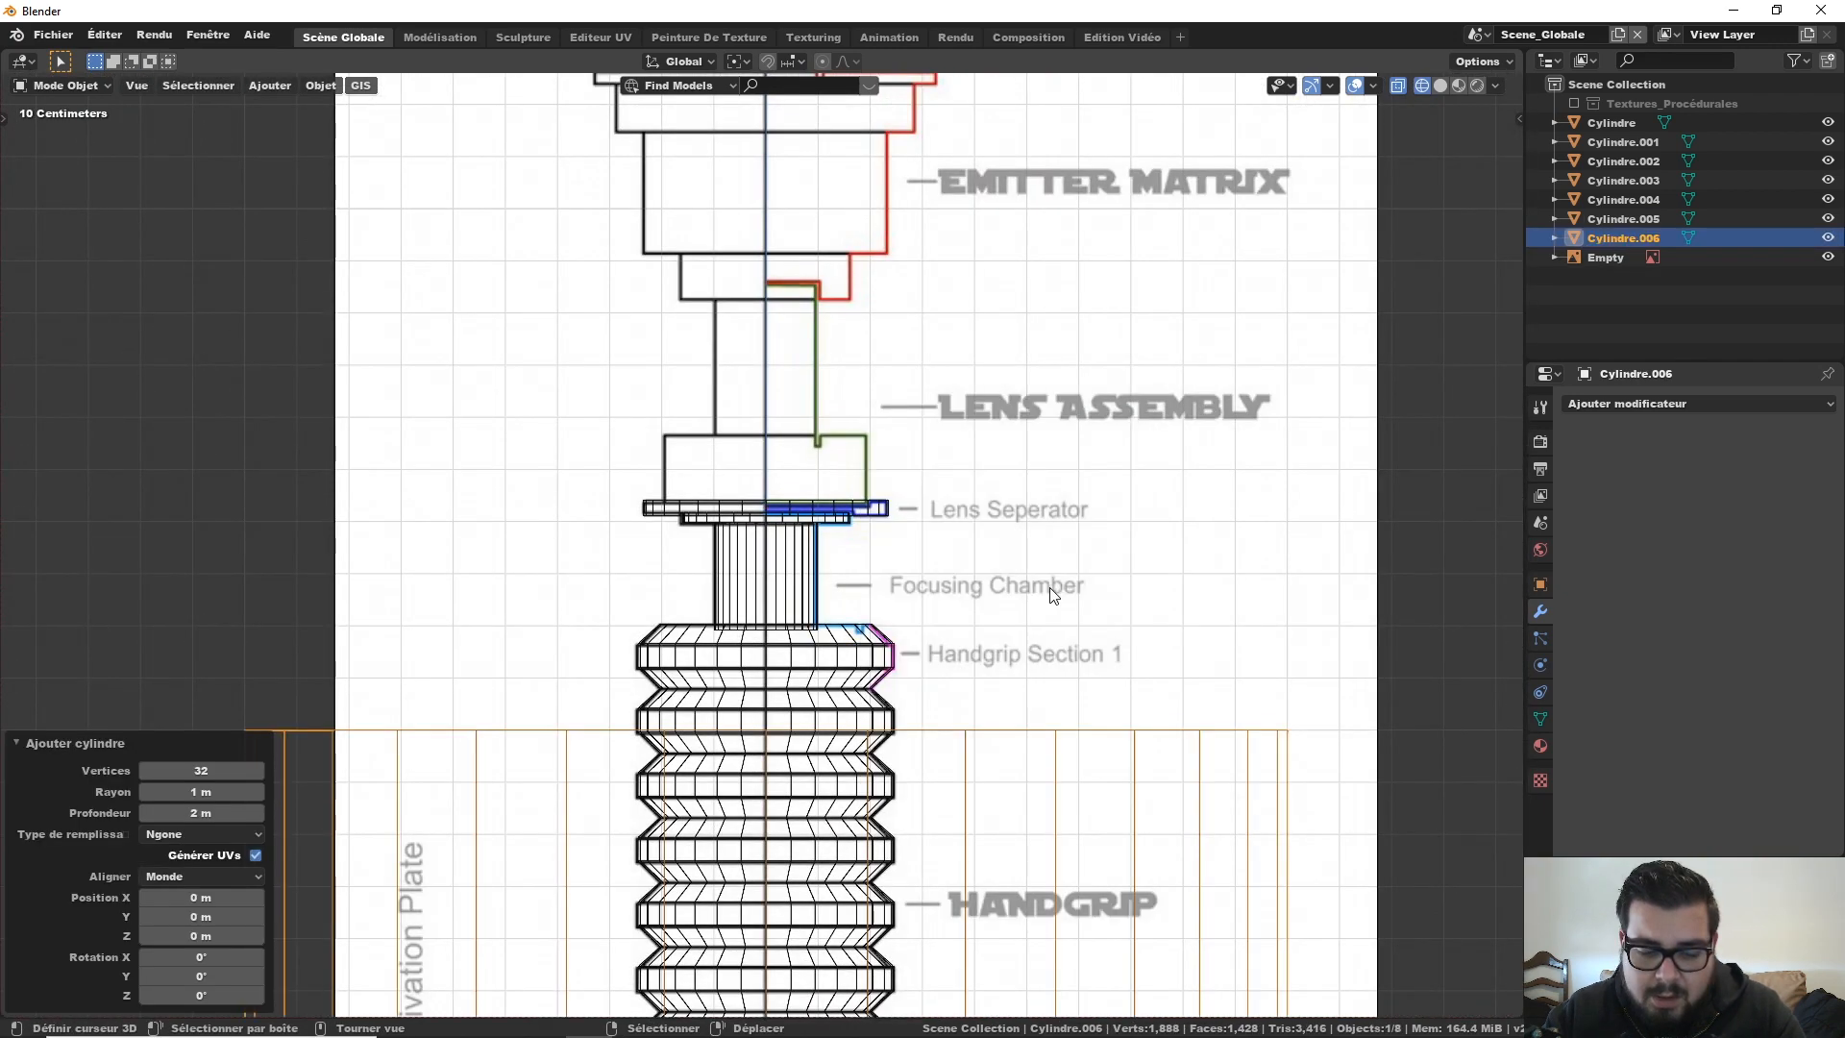
pyautogui.press('g')
pyautogui.press('z')
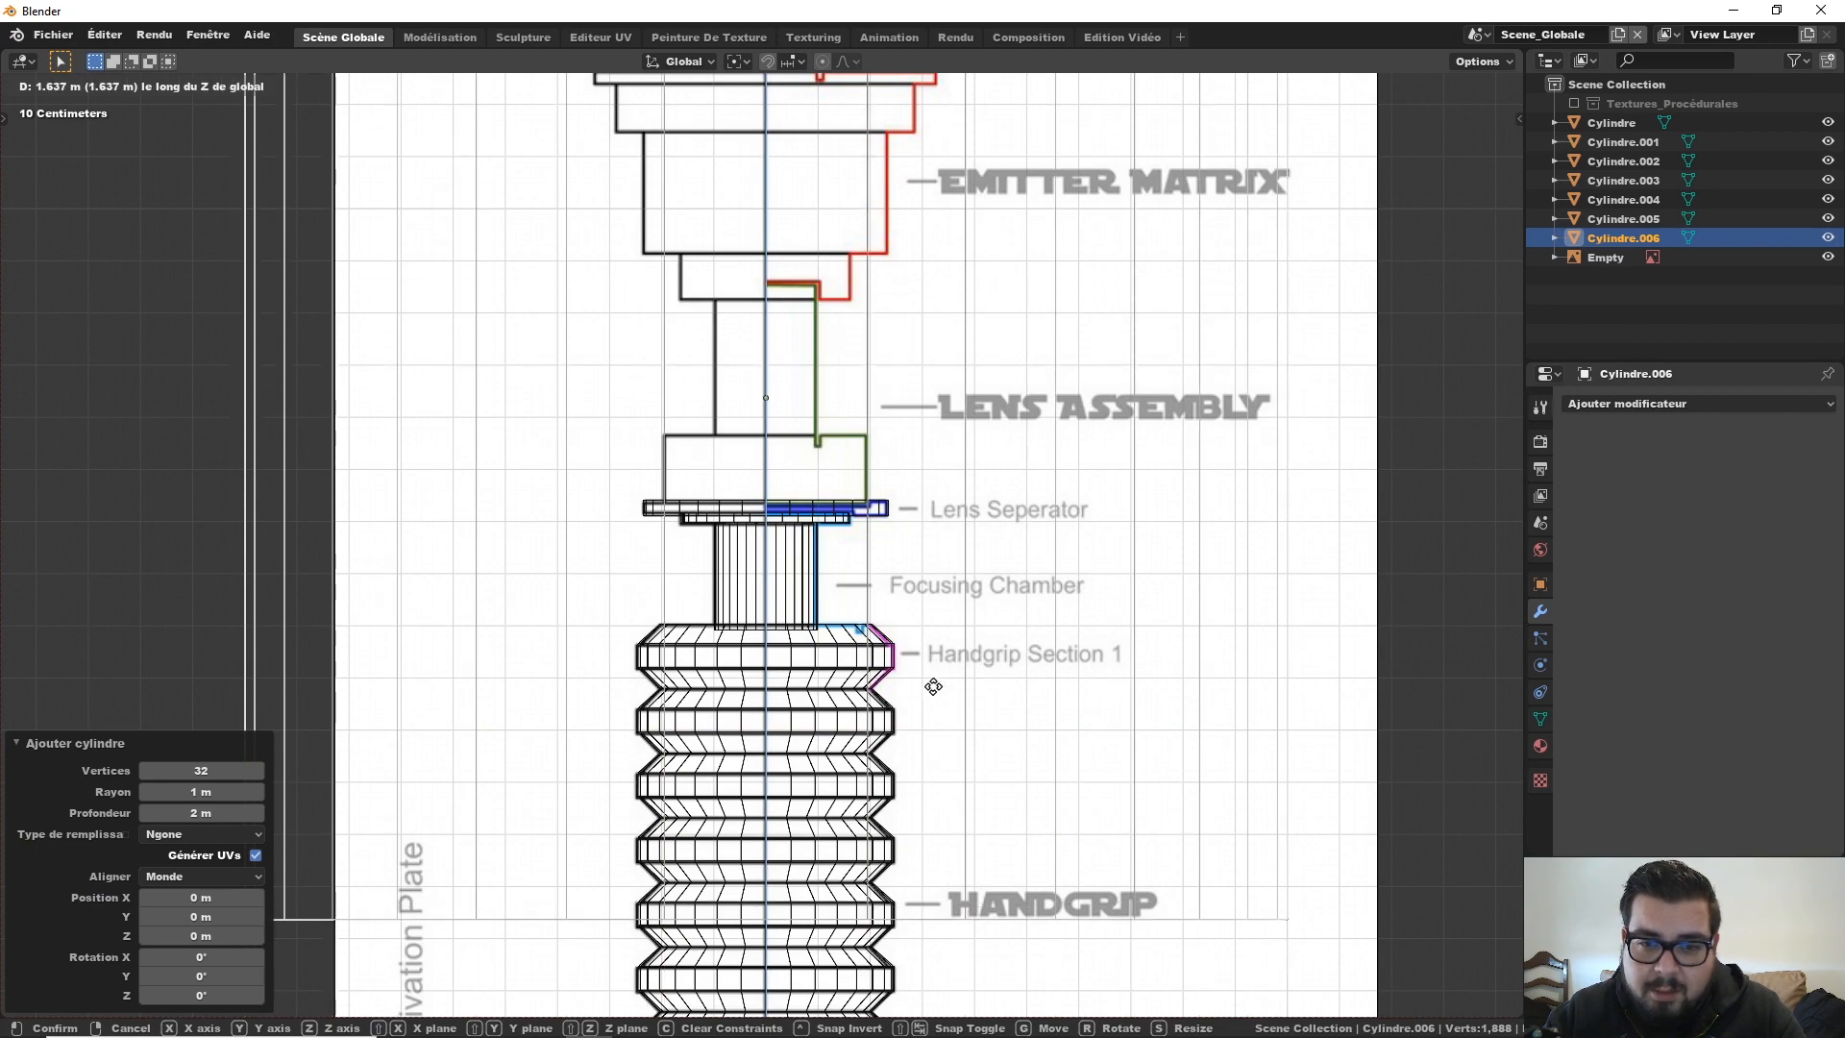
pyautogui.write('1.5')
pyautogui.press('Return')
# Step: Scale the lens assembly base cylinder uniformly by about -0.201 and again by about 0.980 to match the blueprint's width
pyautogui.scroll(4, 923, 754)
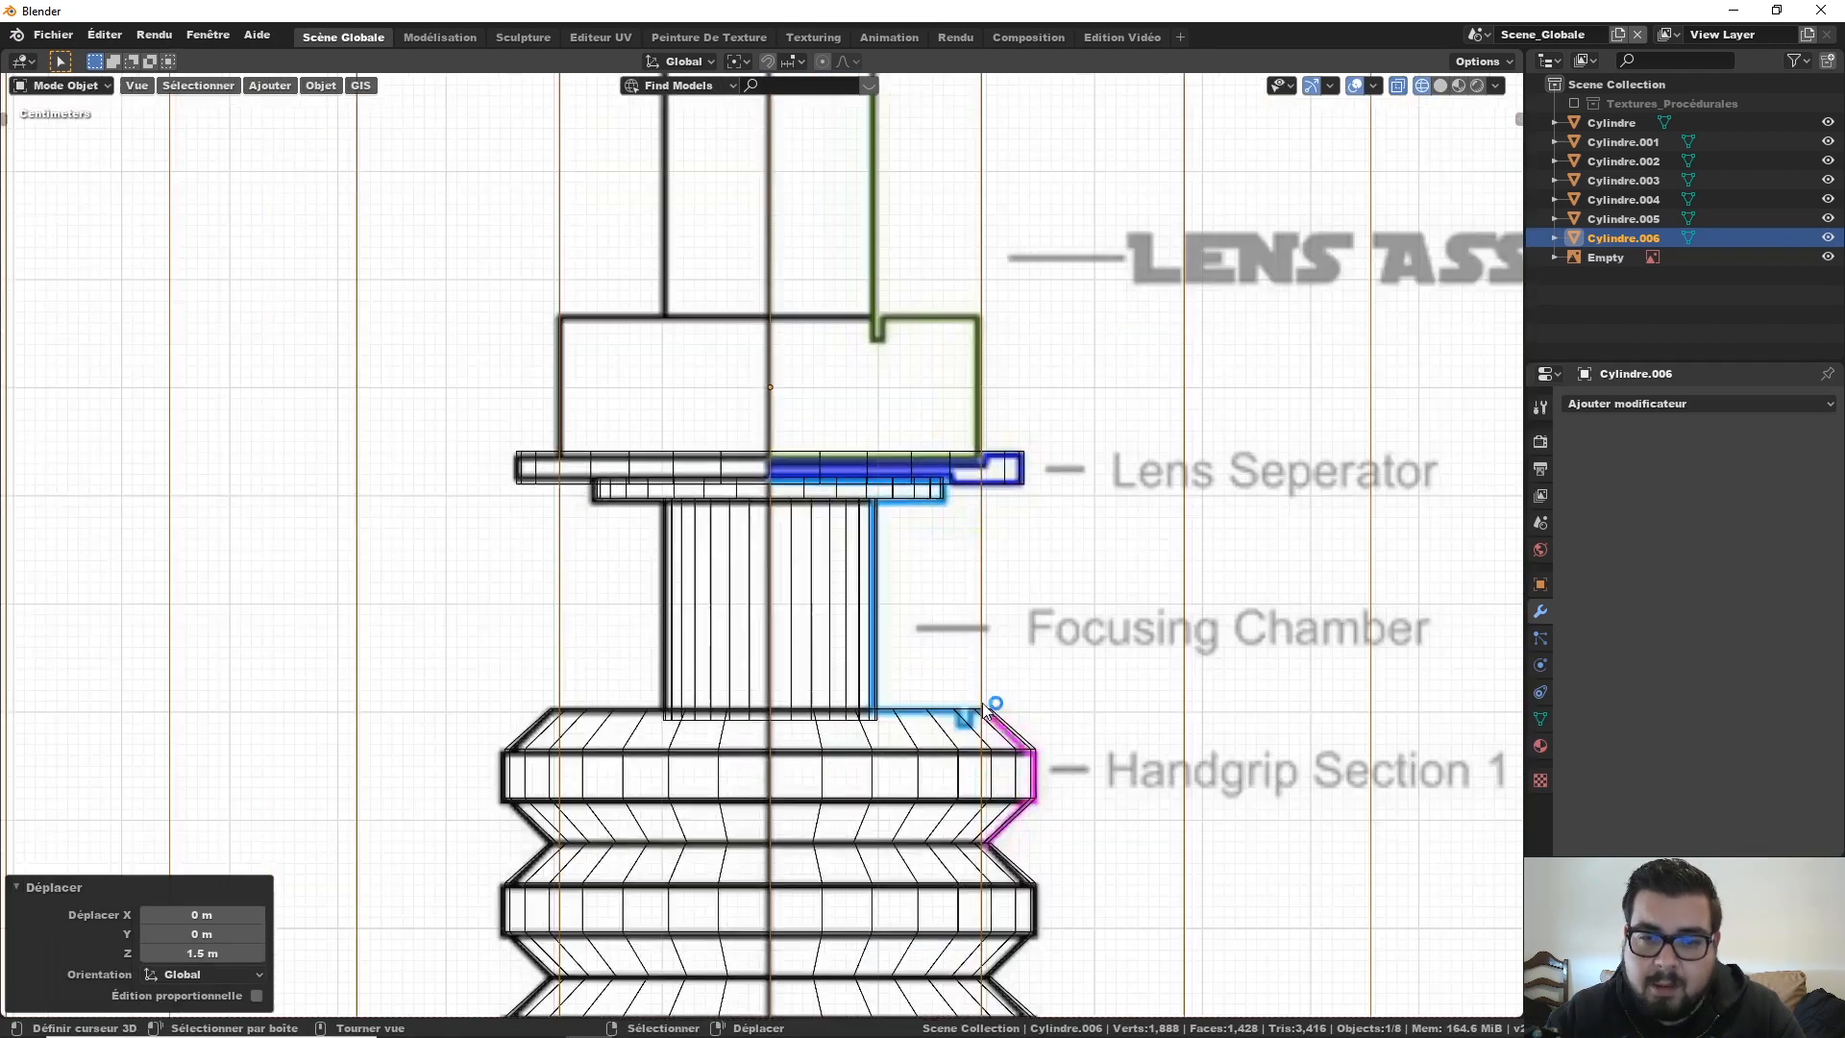
pyautogui.press('s')
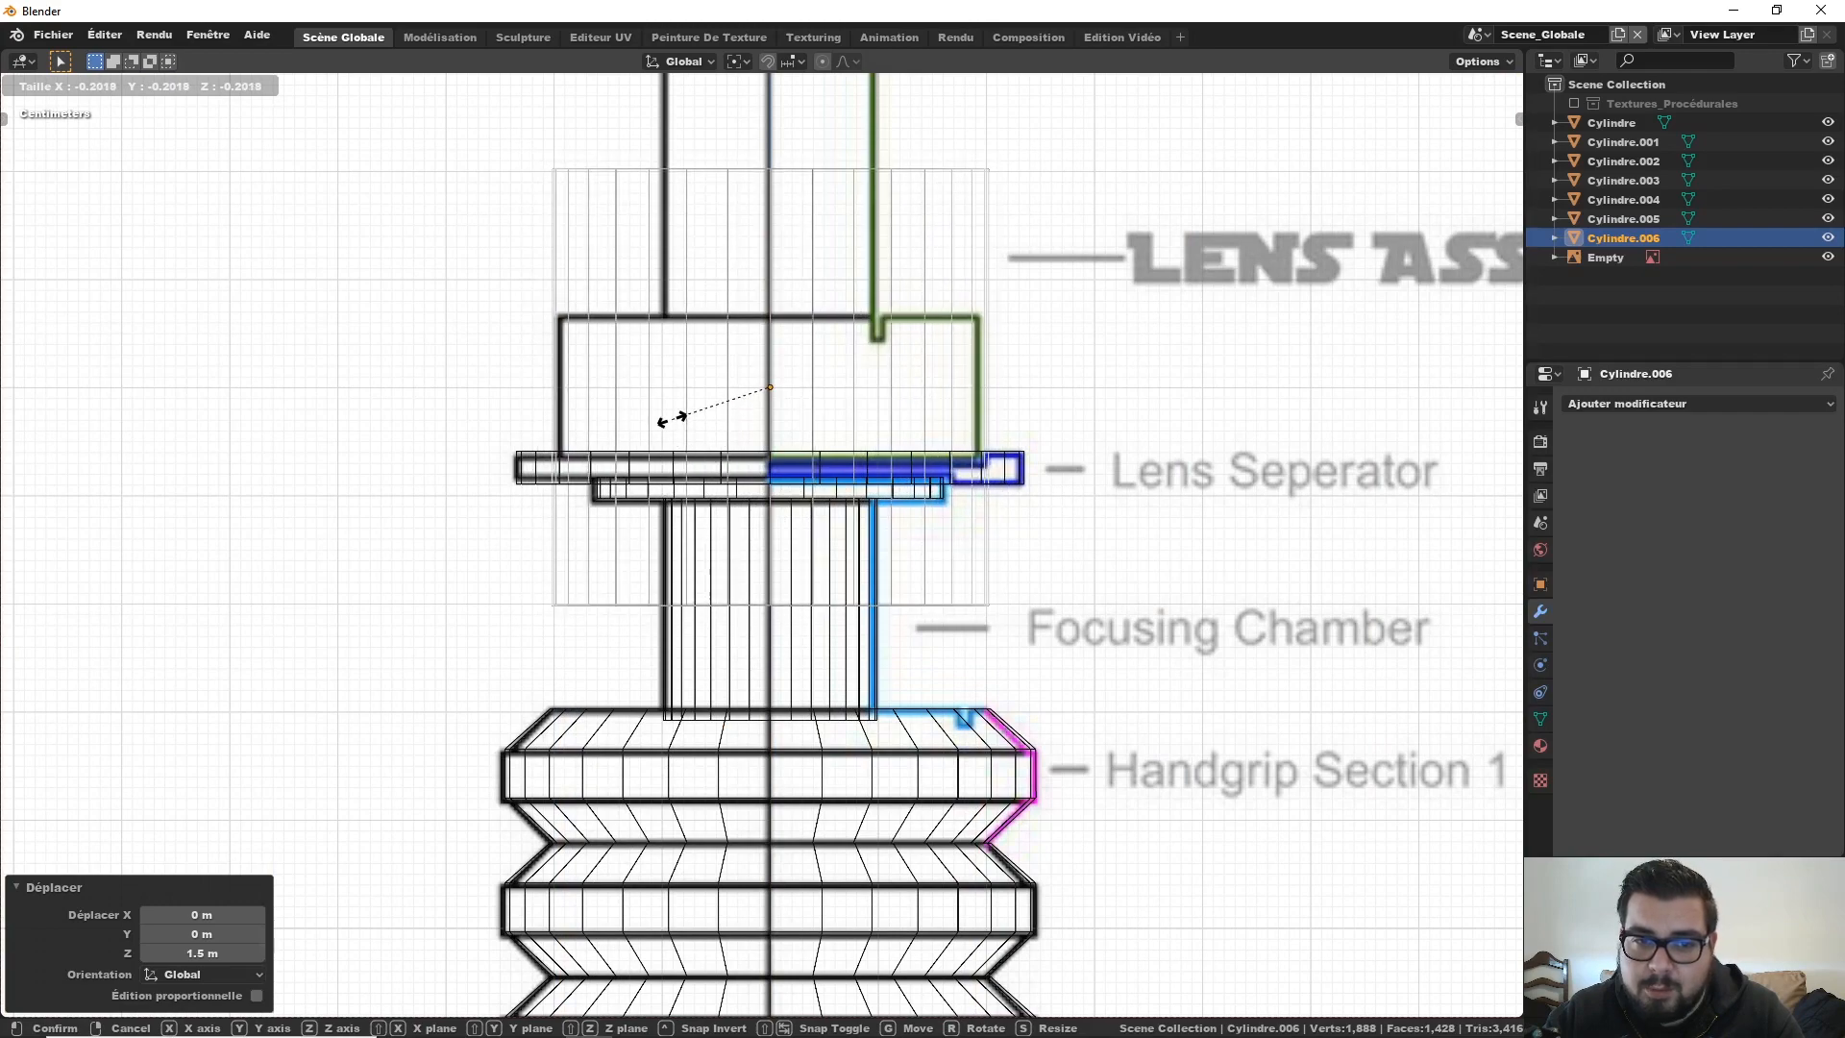
pyautogui.click(634, 380)
pyautogui.scroll(3, 638, 384)
pyautogui.keyDown('shift'); pyautogui.moveTo(705, 405); pyautogui.dragTo(707, 580, button='middle'); pyautogui.keyUp('shift')
pyautogui.press('s')
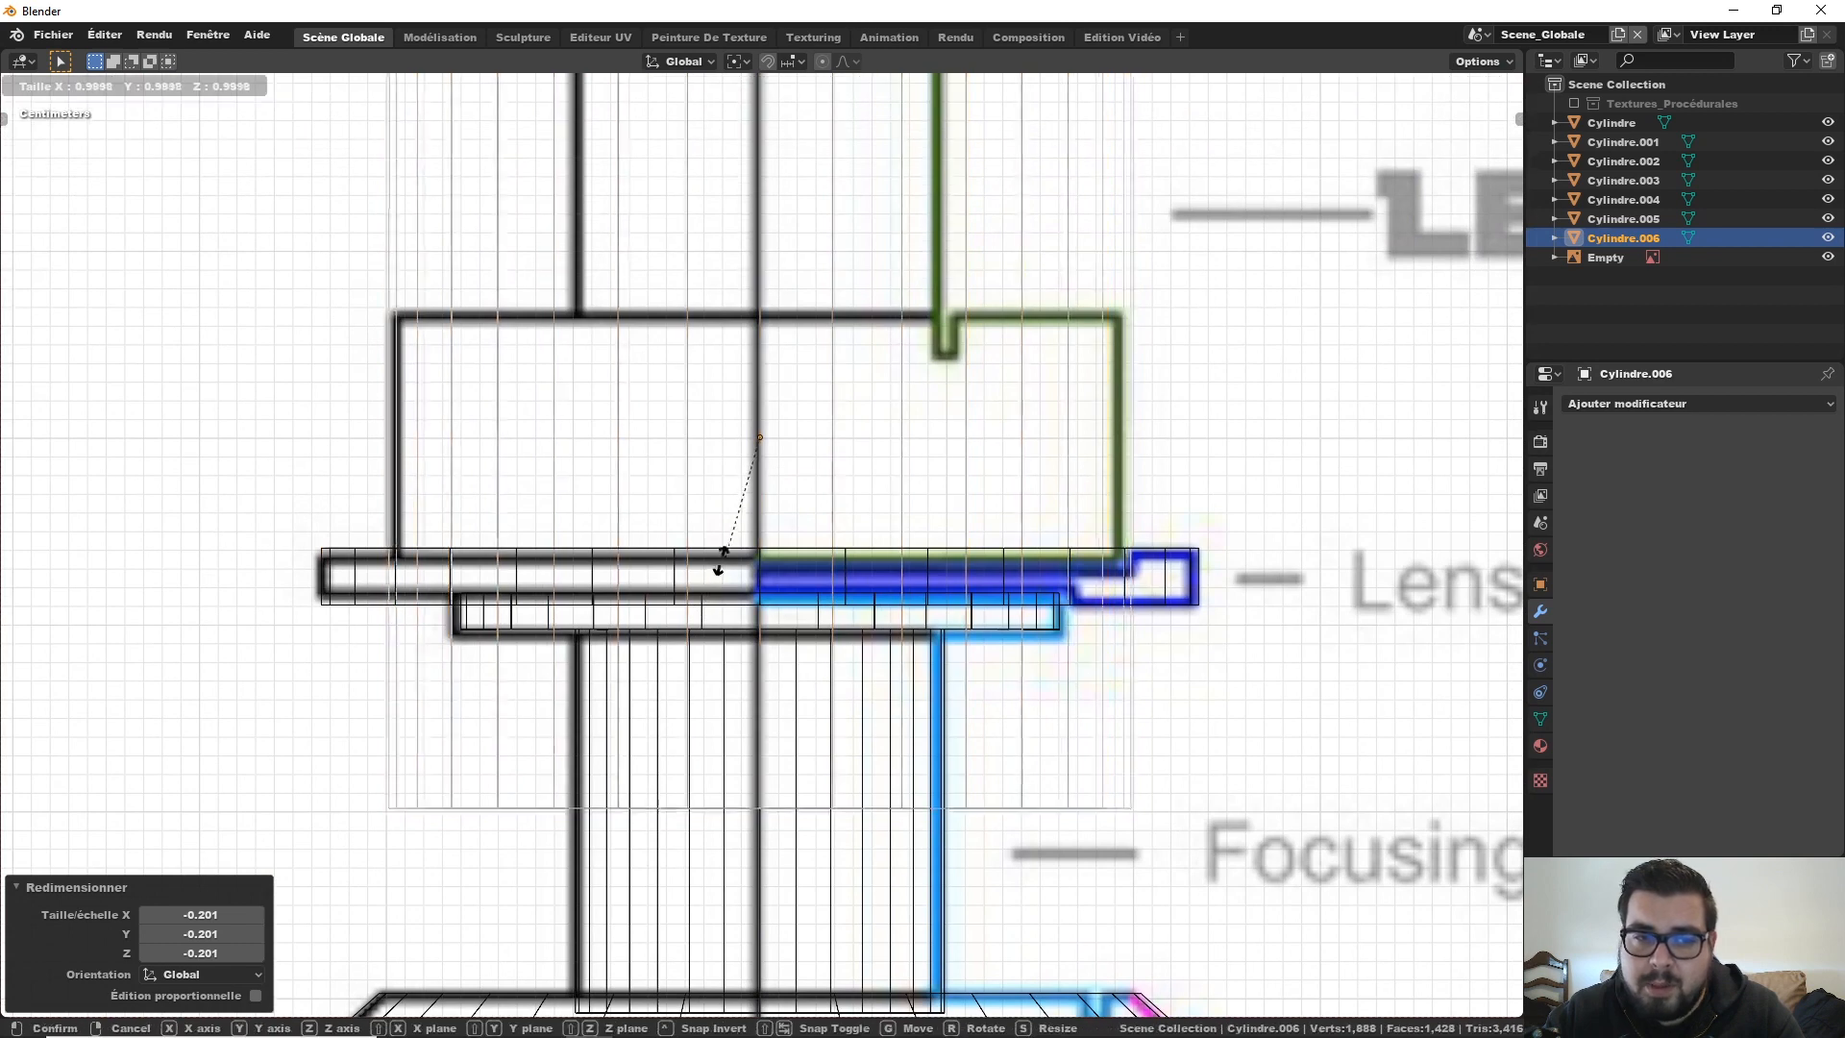
pyautogui.click(897, 517)
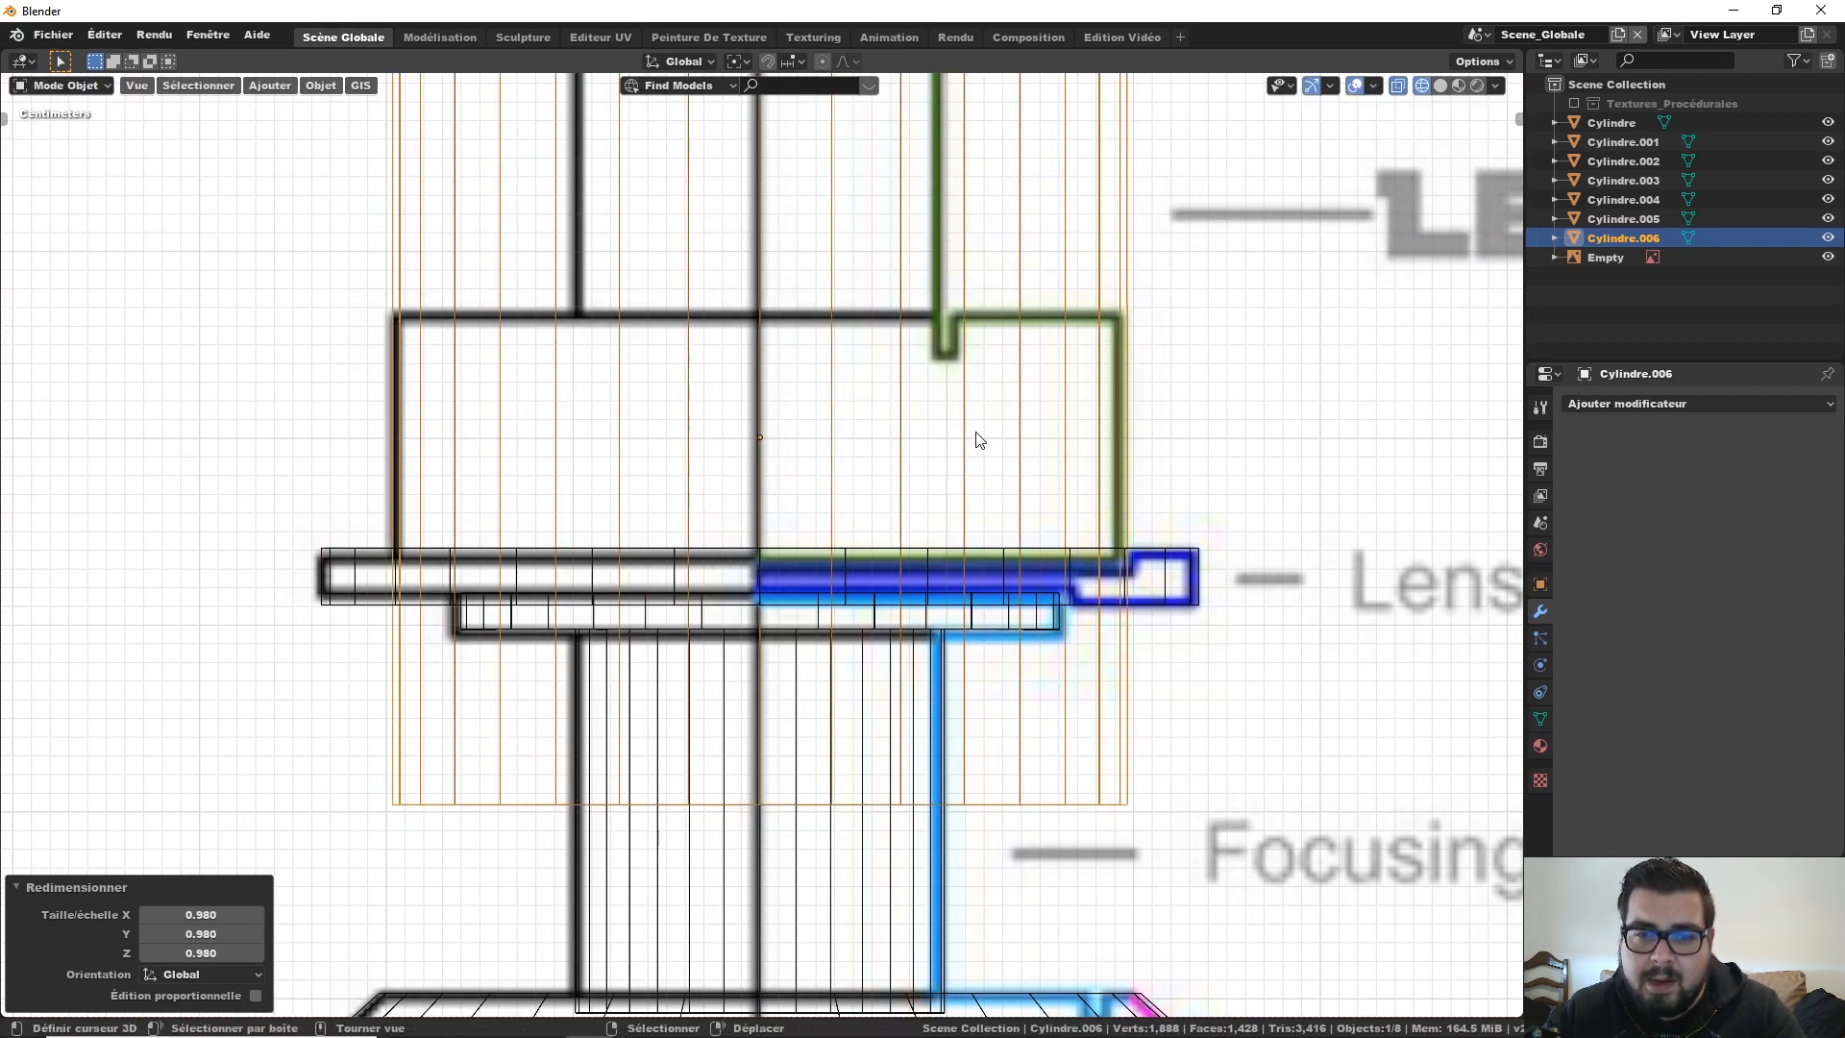
# Step: Scale the lens assembly base cylinder along Z by about 0.361 to match its blueprint height
pyautogui.press('s')
pyautogui.press('z')
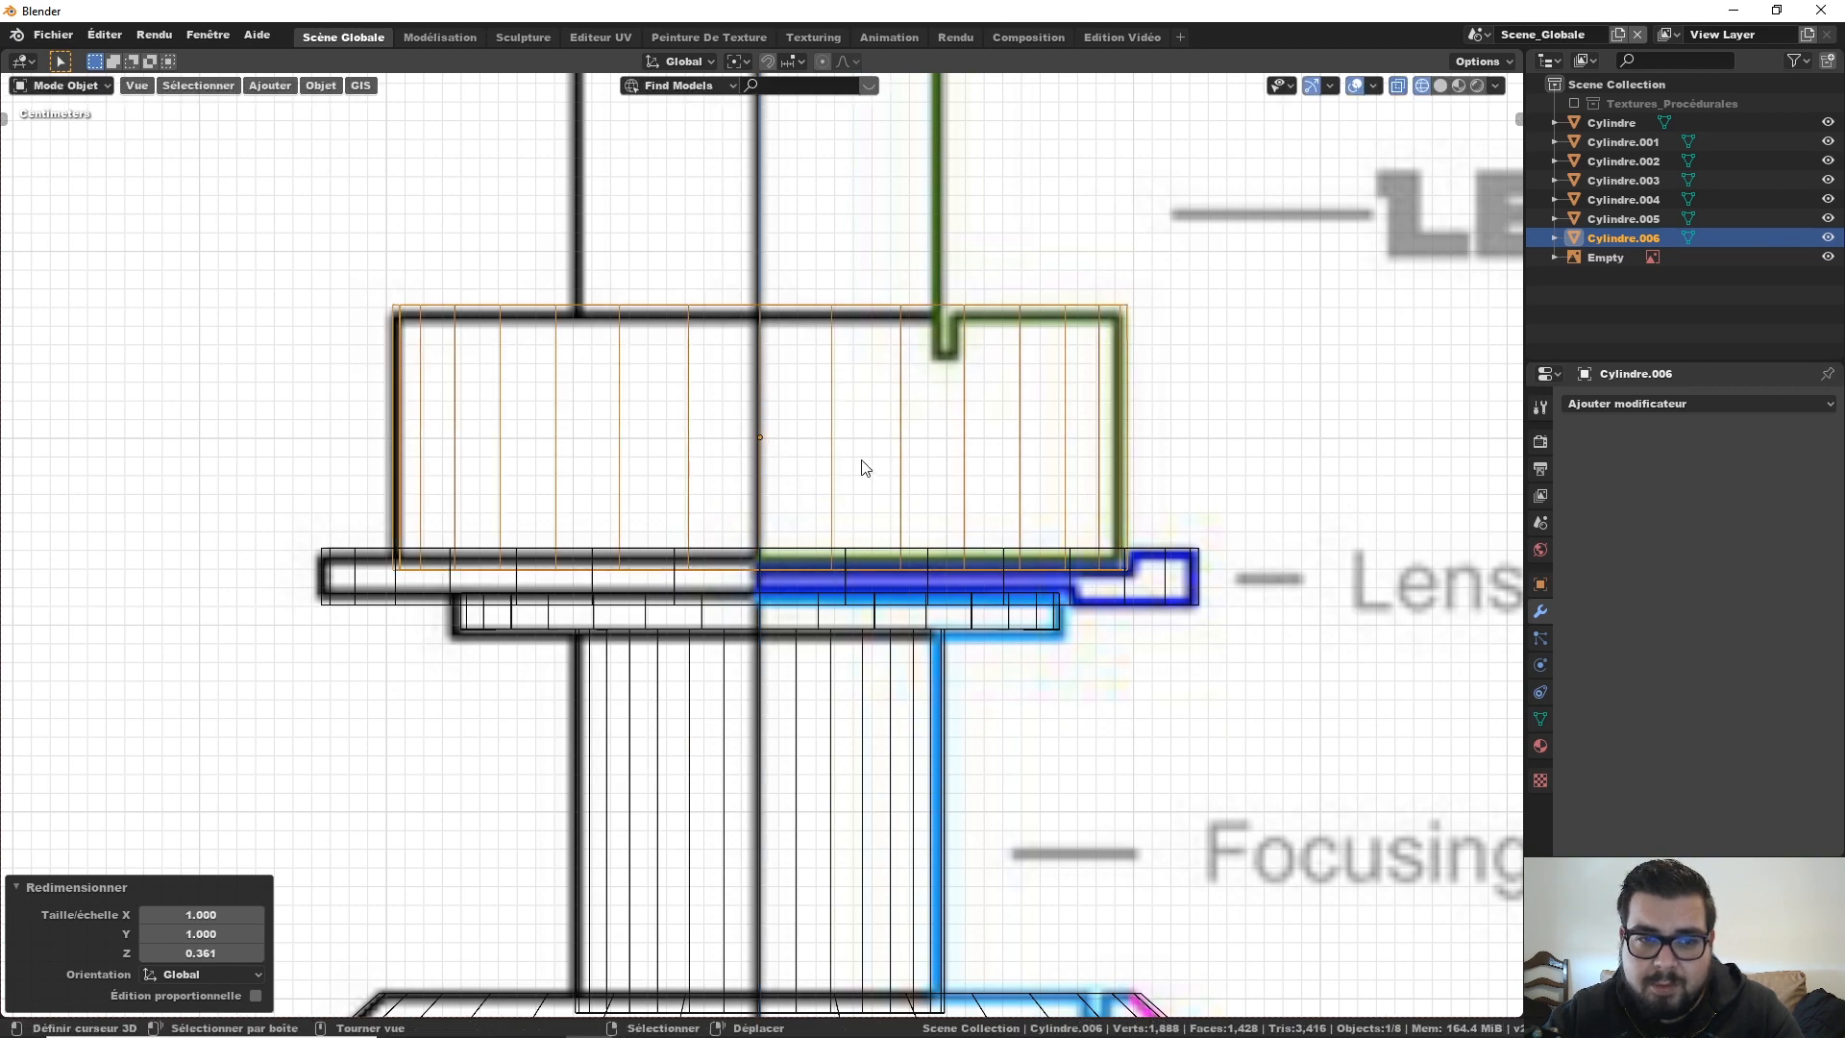
pyautogui.scroll(-3, 861, 466)
pyautogui.scroll(2, 865, 173)
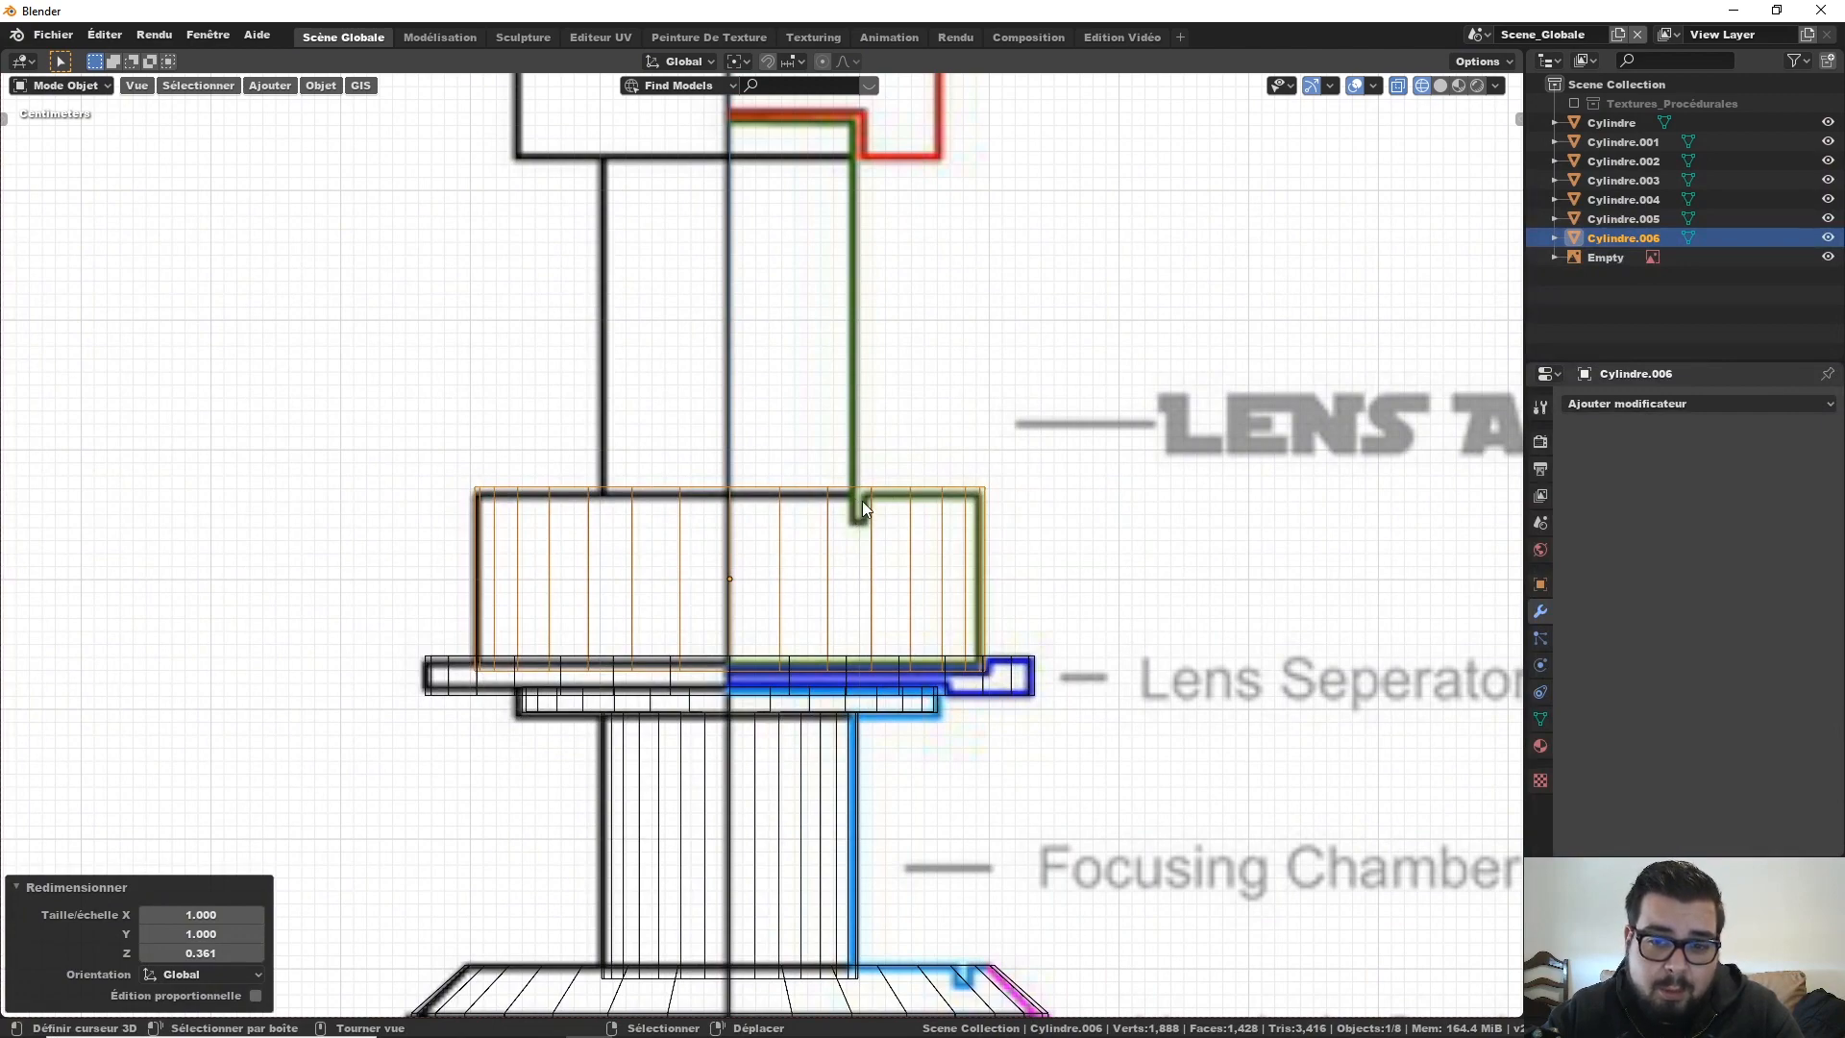
# Step: Deselect everything, add a mesh cylinder and move it about 1.7 m up along Z to the lens assembly's narrow neck
pyautogui.press('a')
pyautogui.click(902, 352)
pyautogui.scroll(-3, 911, 420)
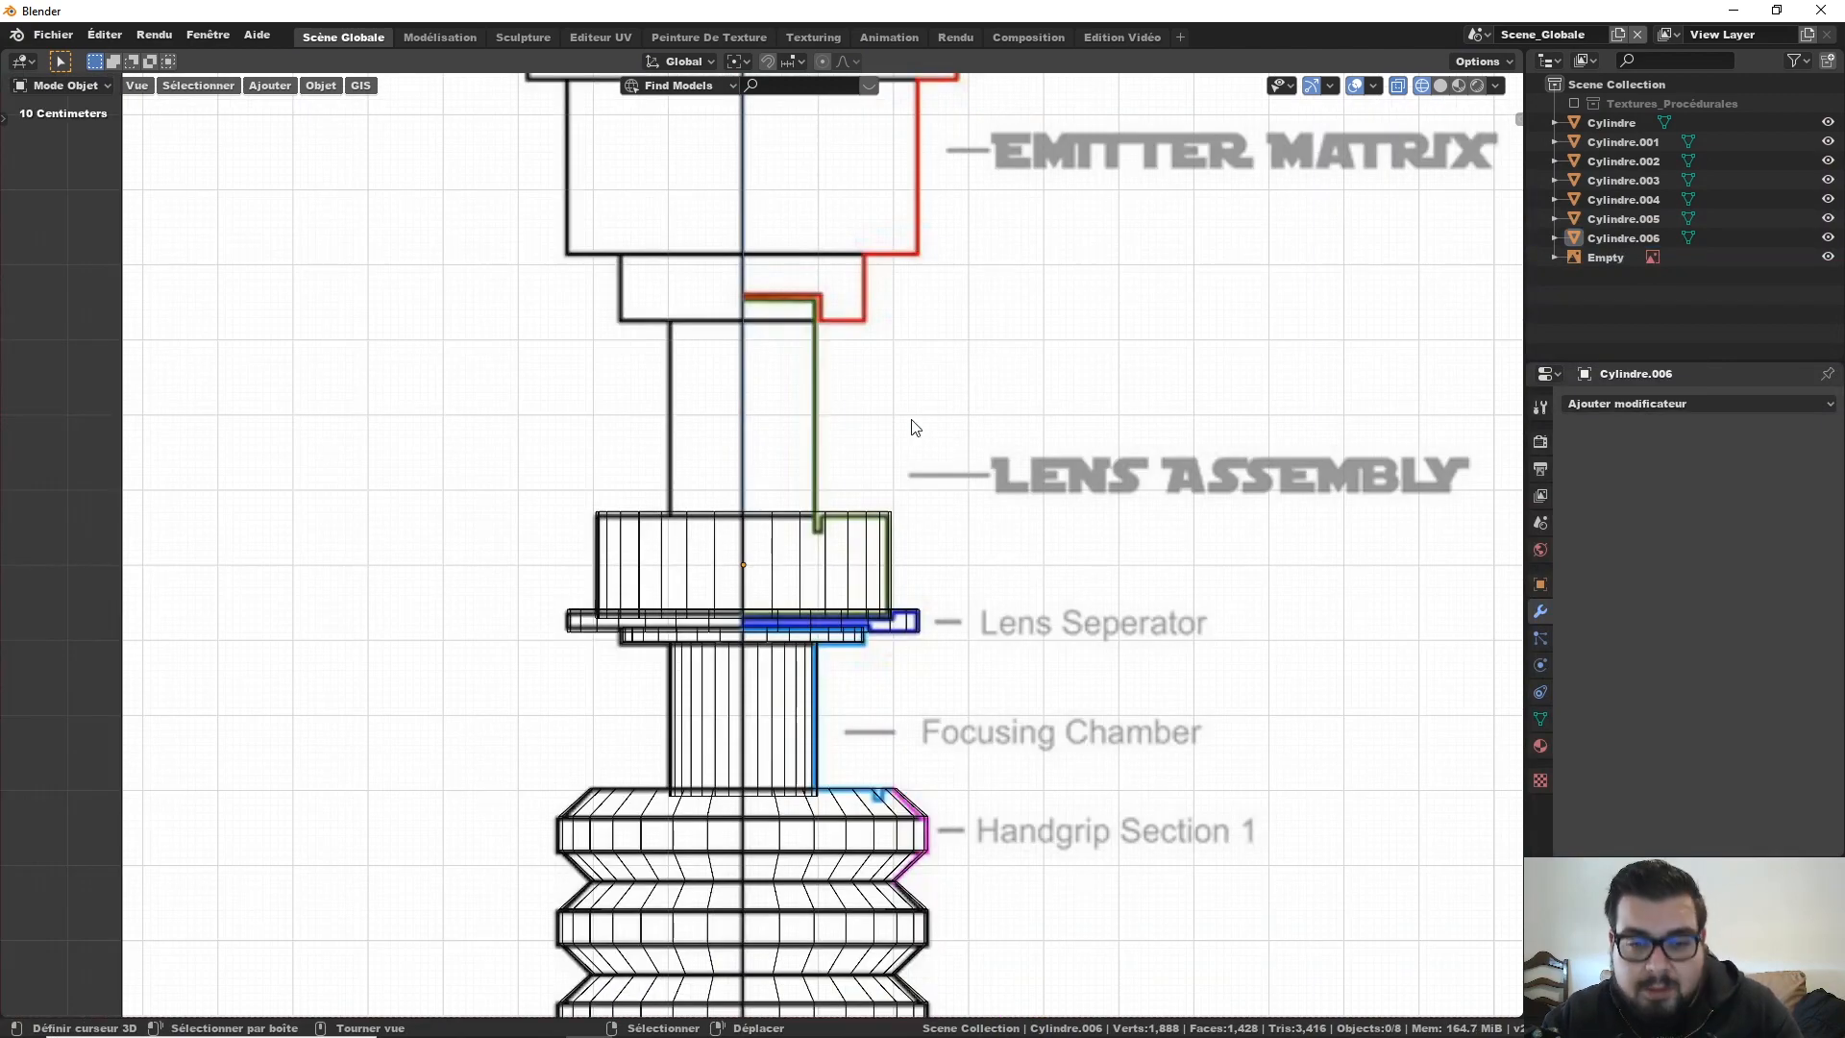
pyautogui.hotkey('shift', 'a')
pyautogui.moveTo(908, 438)
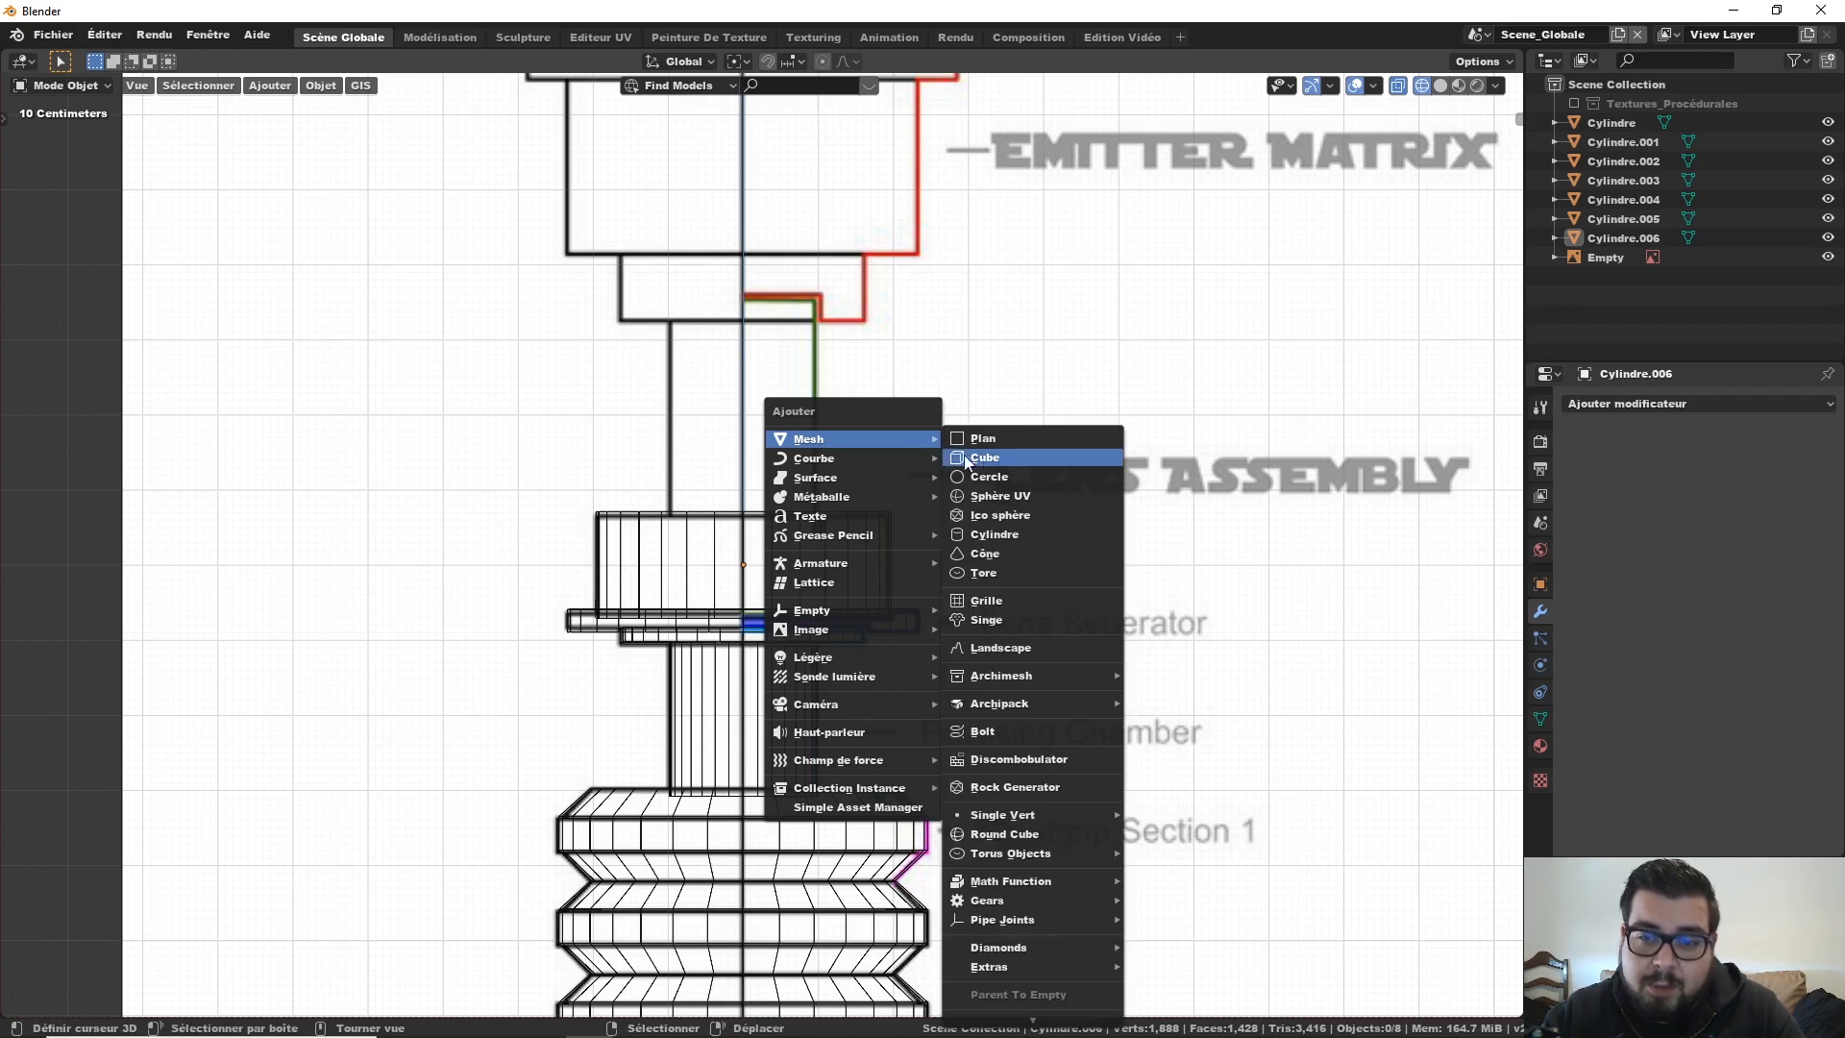
pyautogui.click(1024, 534)
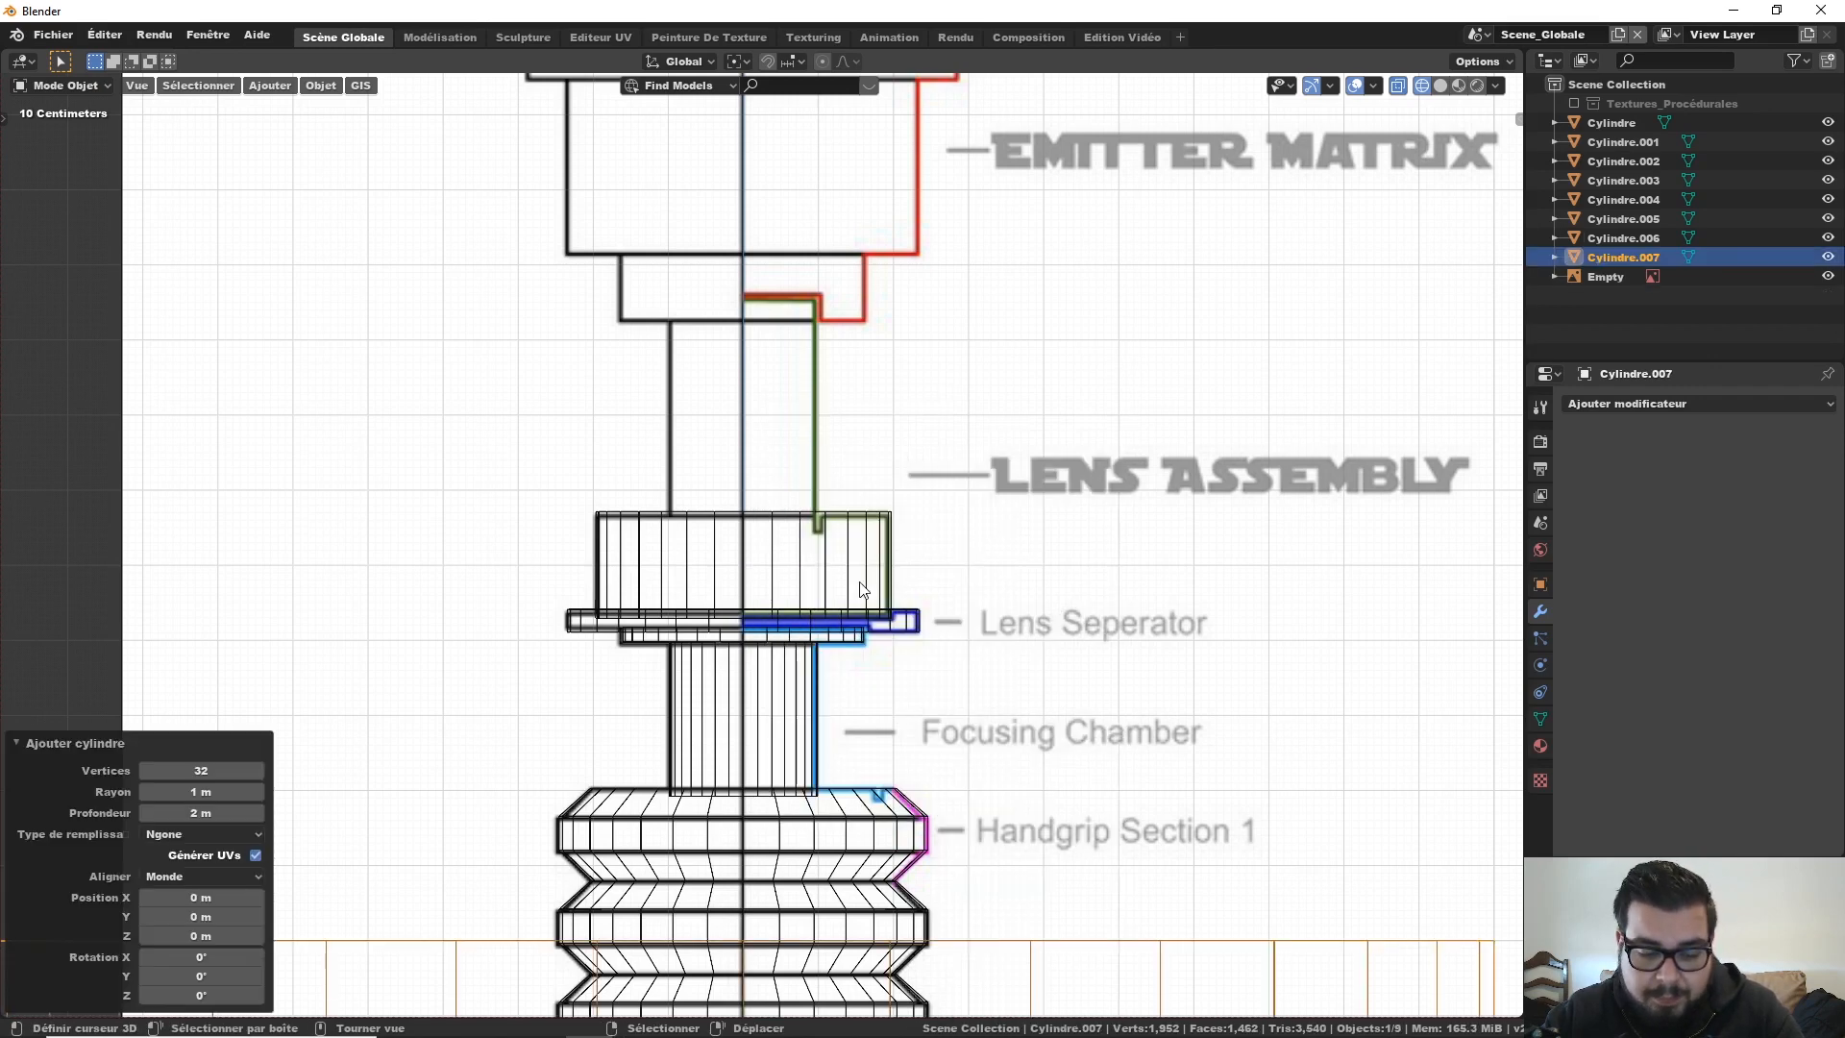
pyautogui.press('g')
pyautogui.press('z')
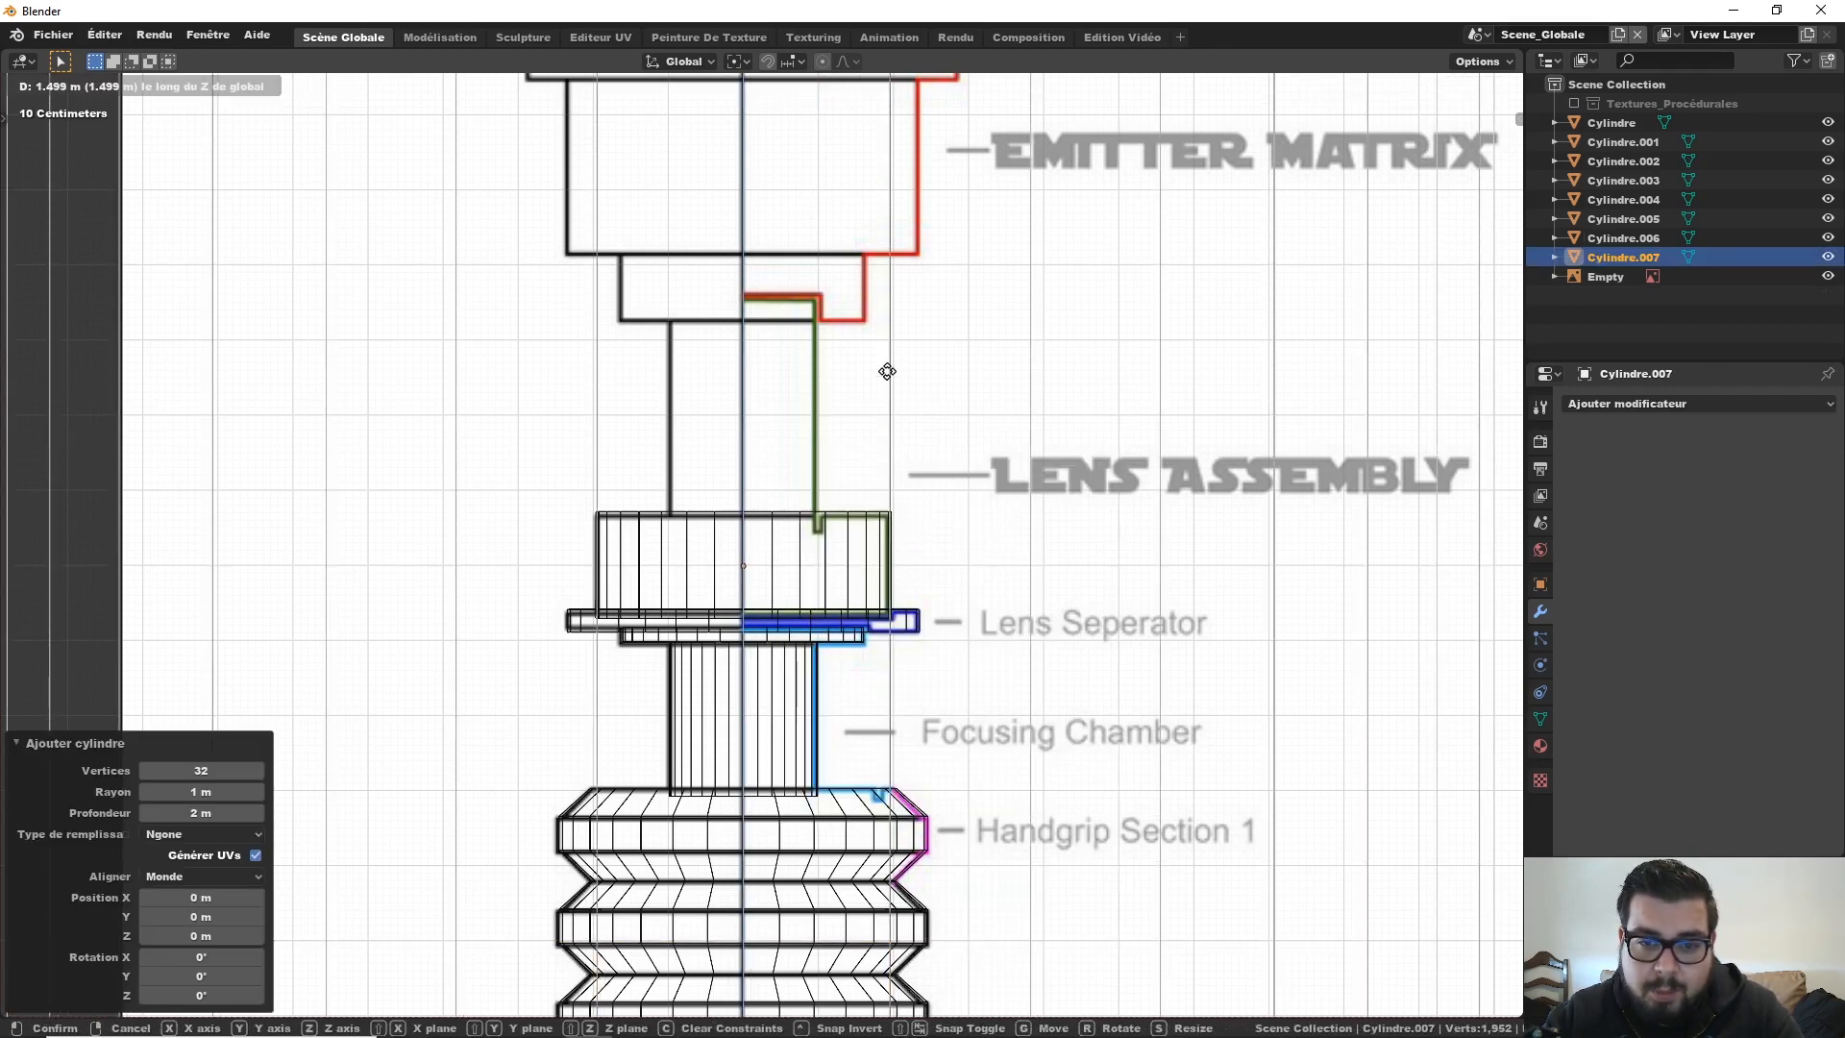
pyautogui.click(893, 266)
# Step: Scale the lens assembly neck cylinder uniformly by about 0.095, and stretch it along Z by about 1.589
pyautogui.press('s')
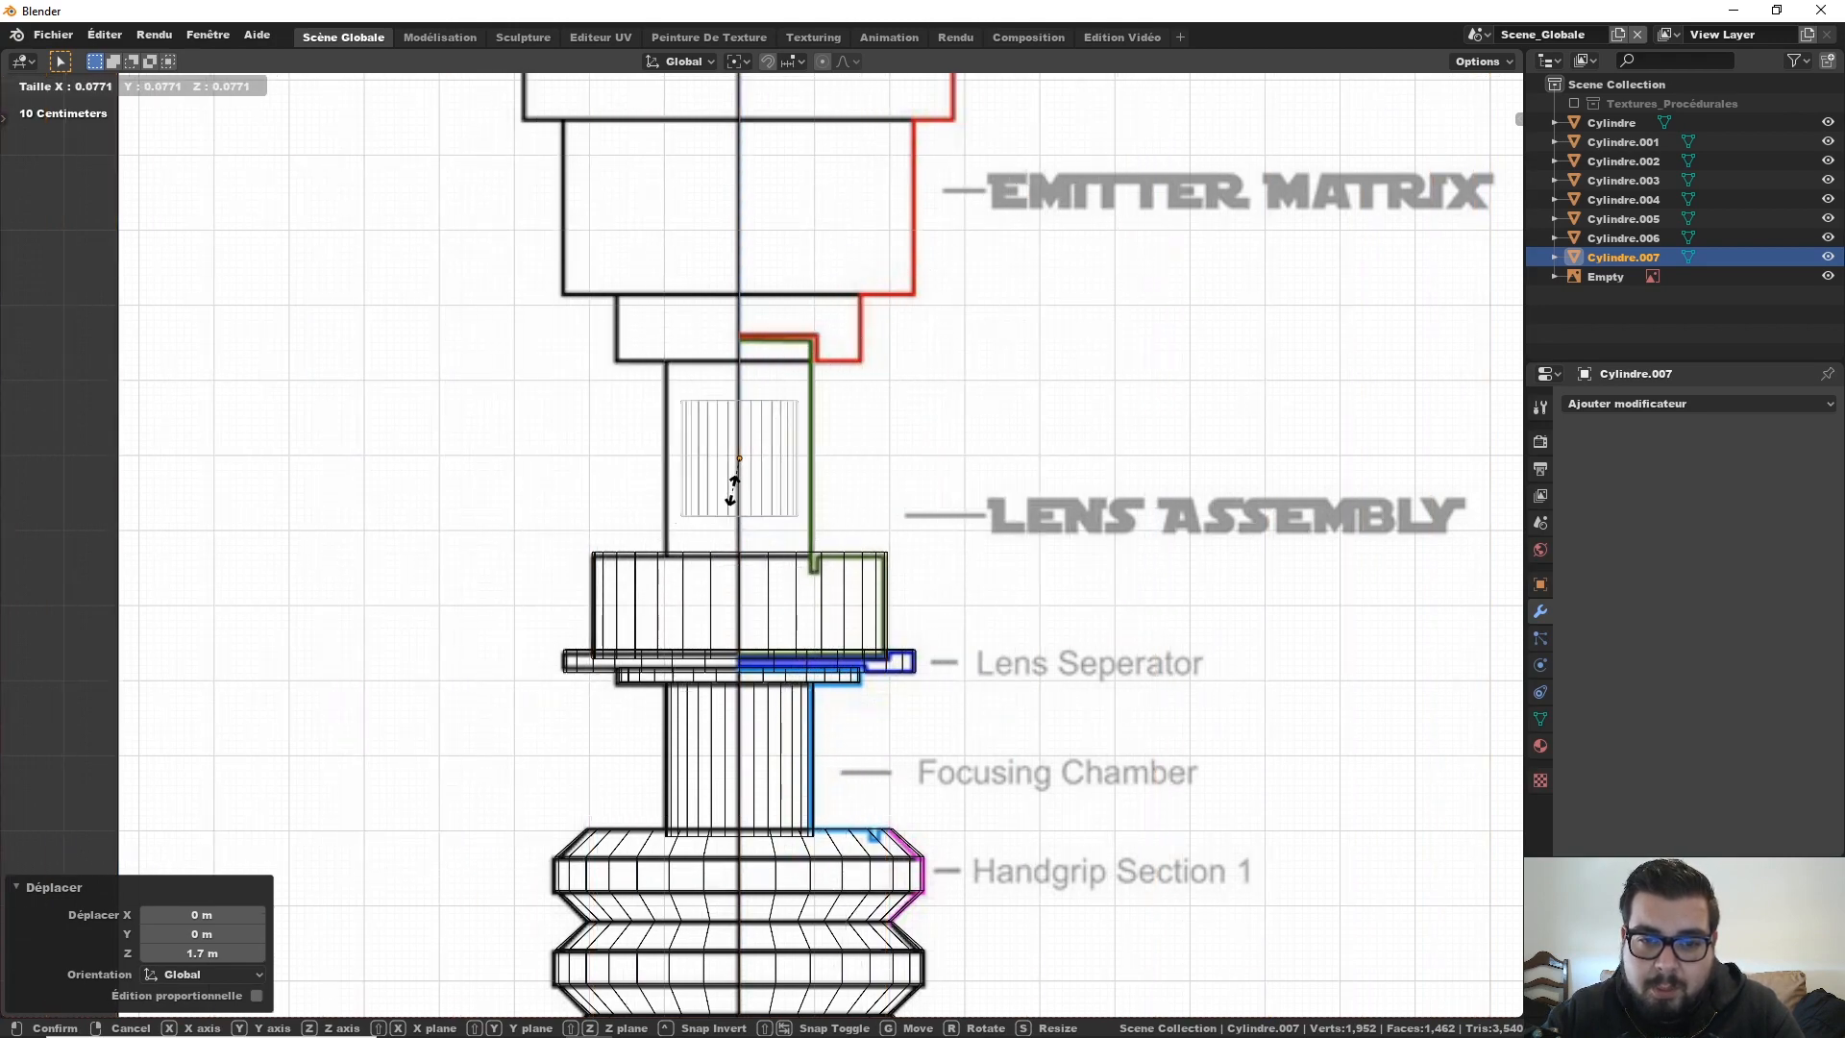
pyautogui.click(726, 550)
pyautogui.scroll(3, 760, 462)
pyautogui.keyDown('shift'); pyautogui.scroll(2, 762, 447); pyautogui.keyUp('shift')
pyautogui.press('s')
pyautogui.press('z')
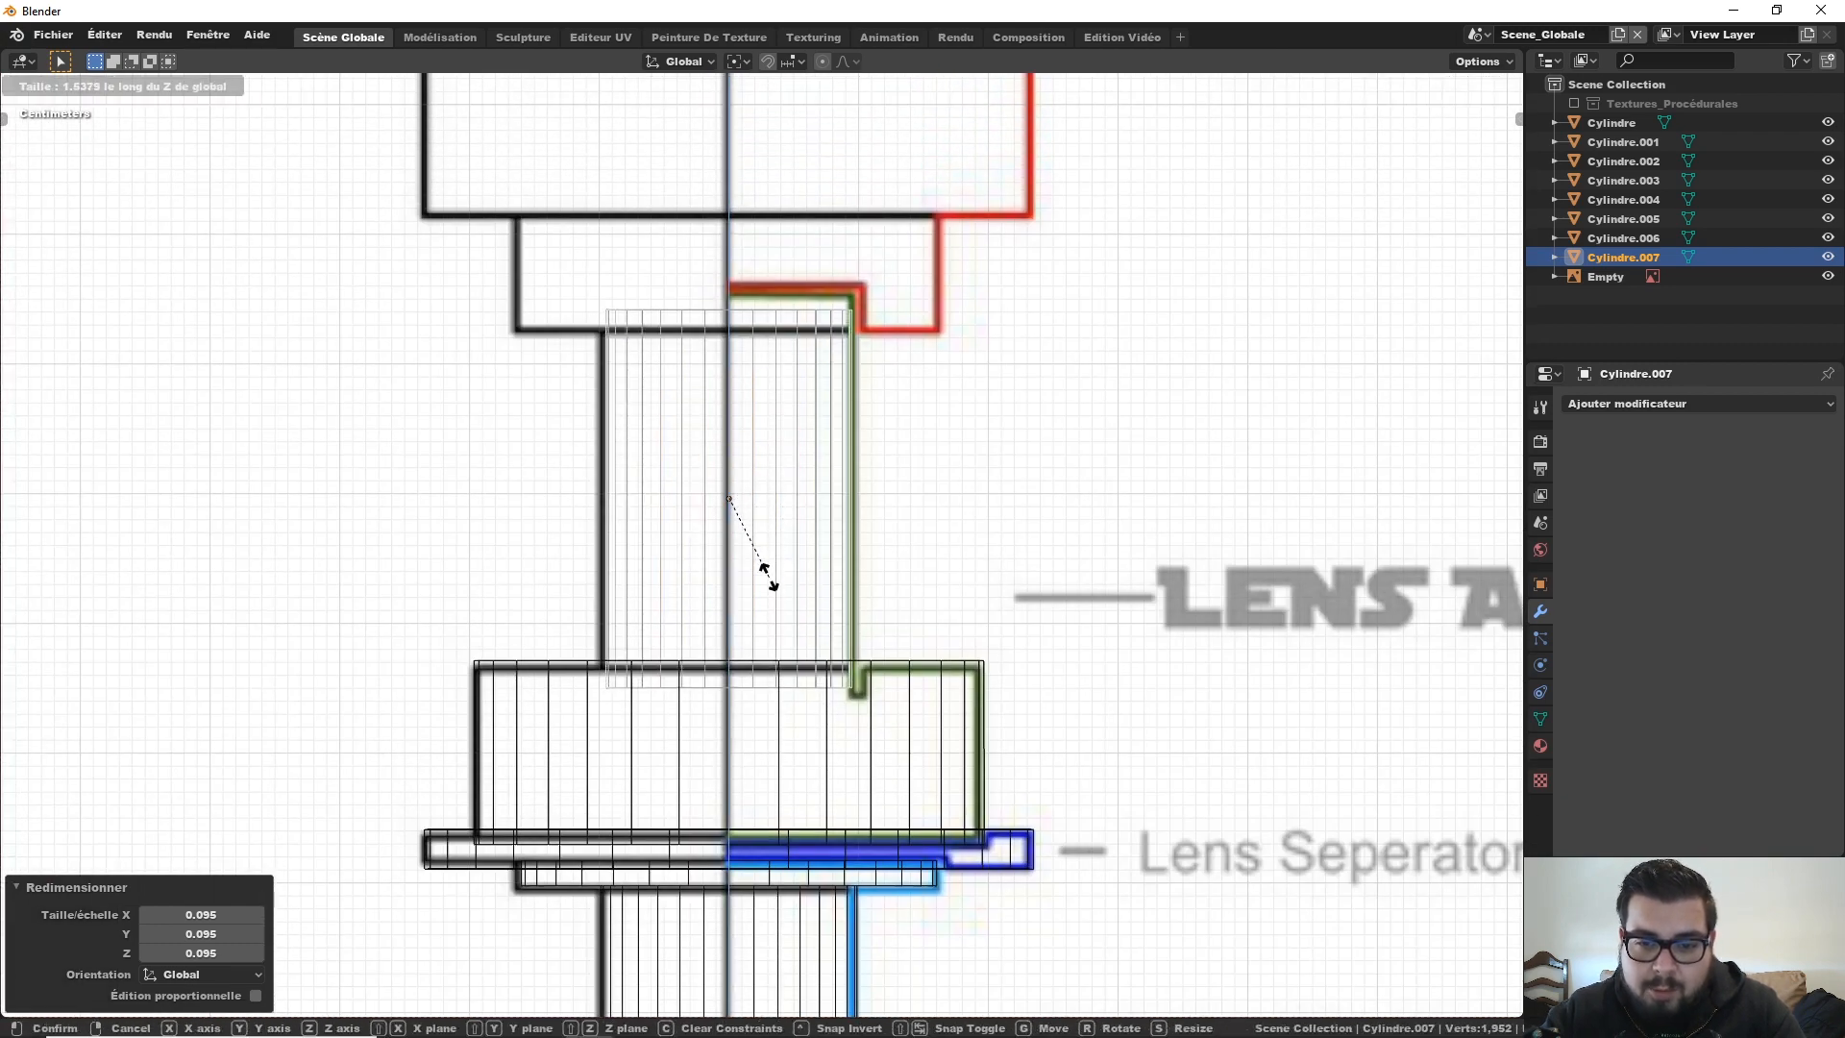
pyautogui.click(751, 633)
# Step: Nudge the neck cylinder up about 0.002 m along Z and scale it along Z by about 1.014
pyautogui.press('g')
pyautogui.press('z')
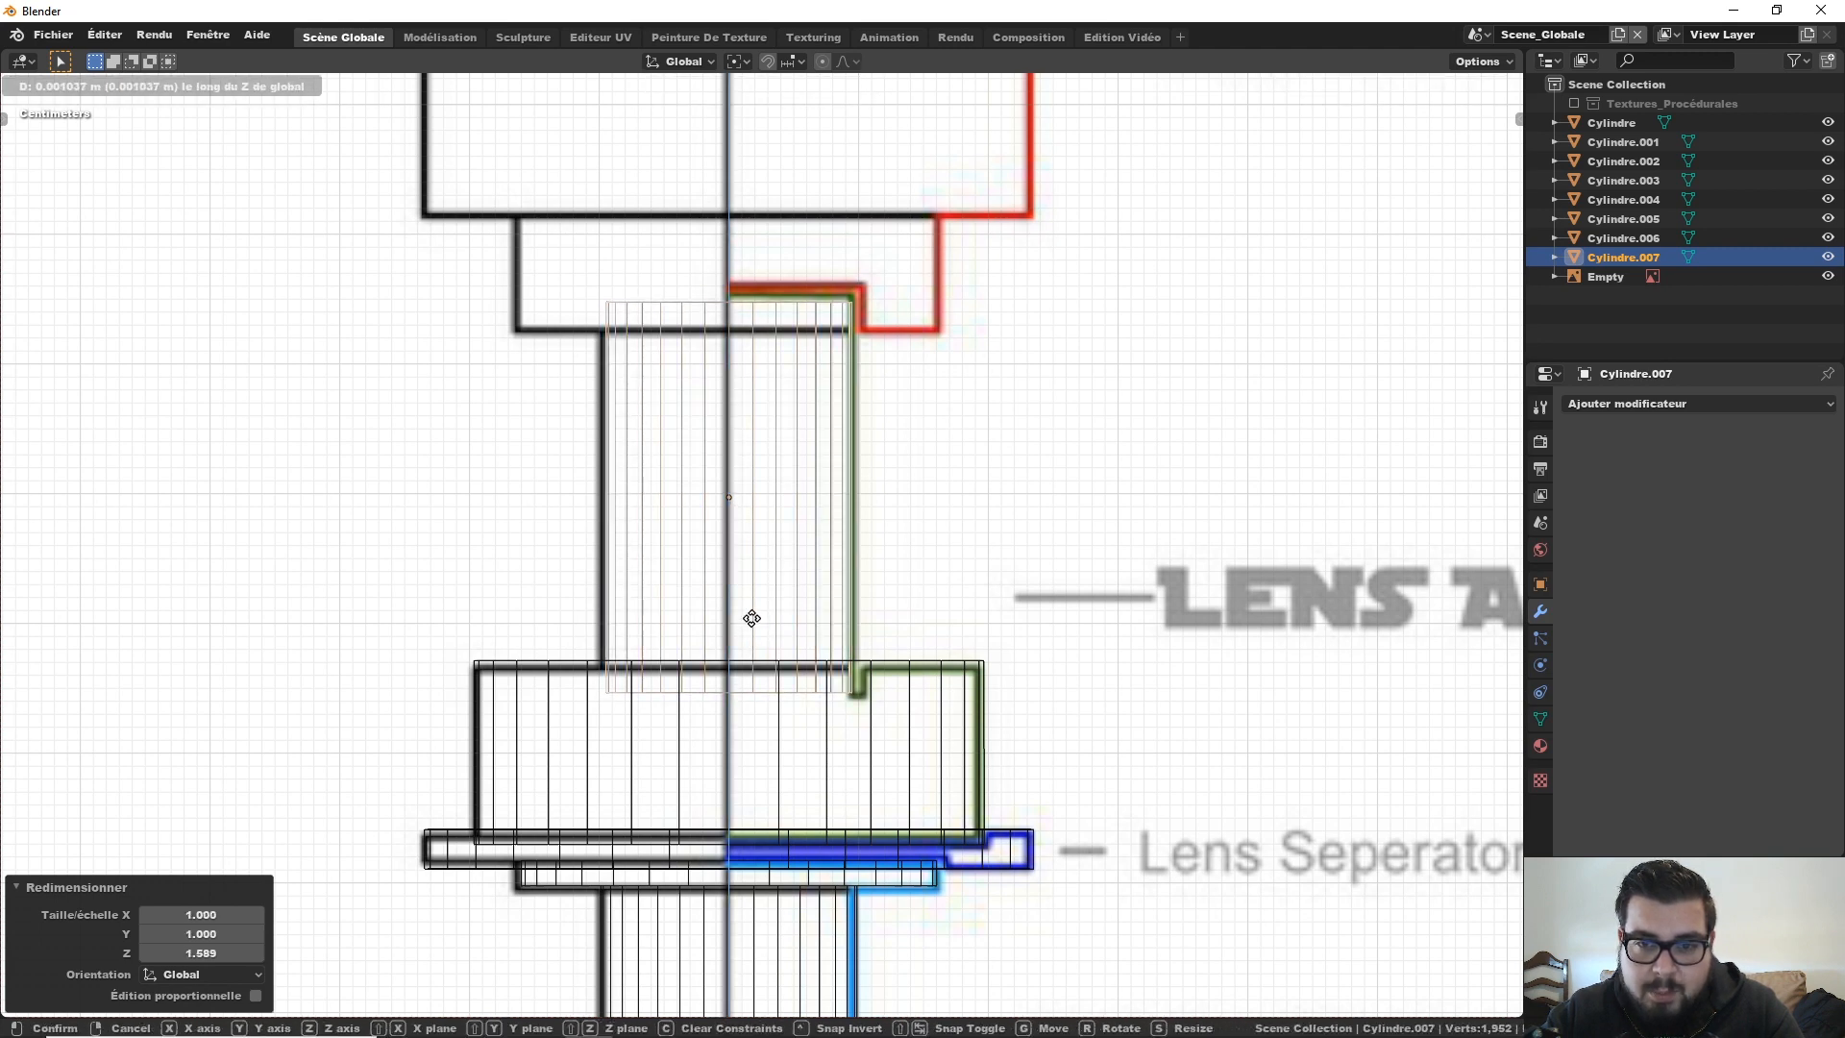
pyautogui.click(755, 619)
pyautogui.press('s')
pyautogui.press('z')
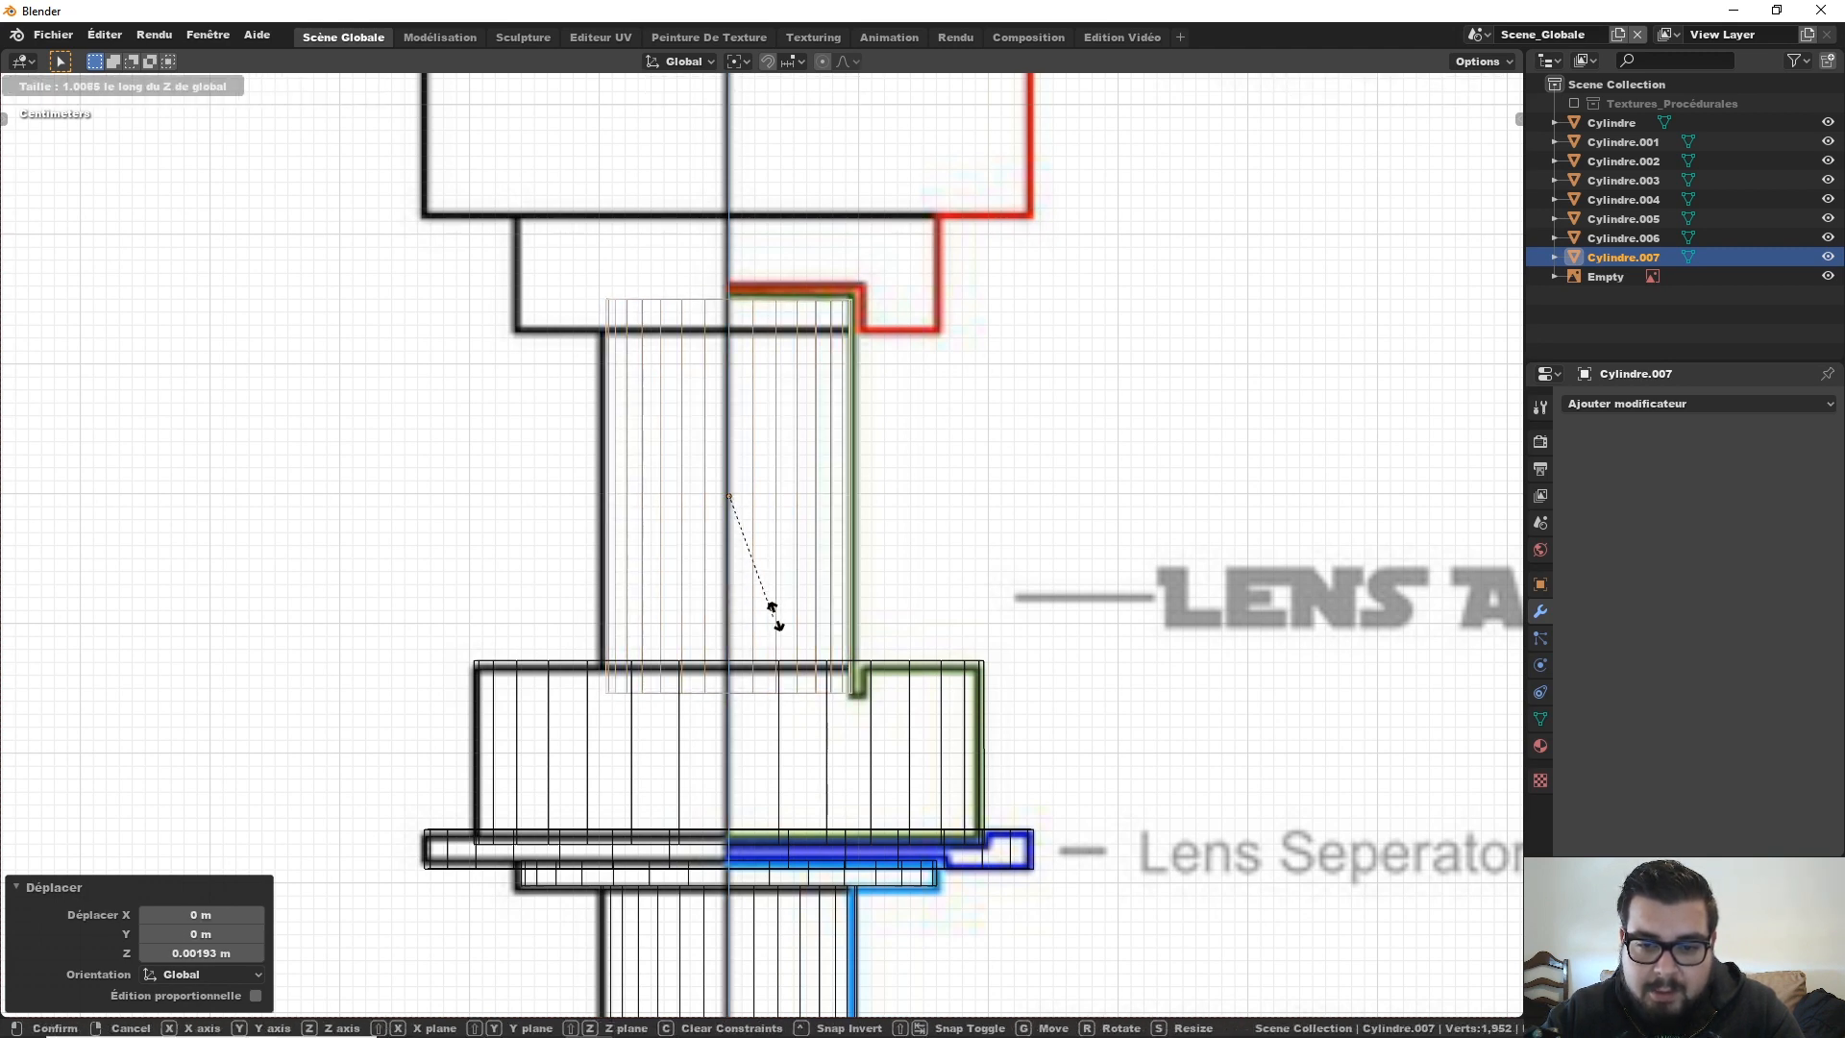
pyautogui.click(804, 615)
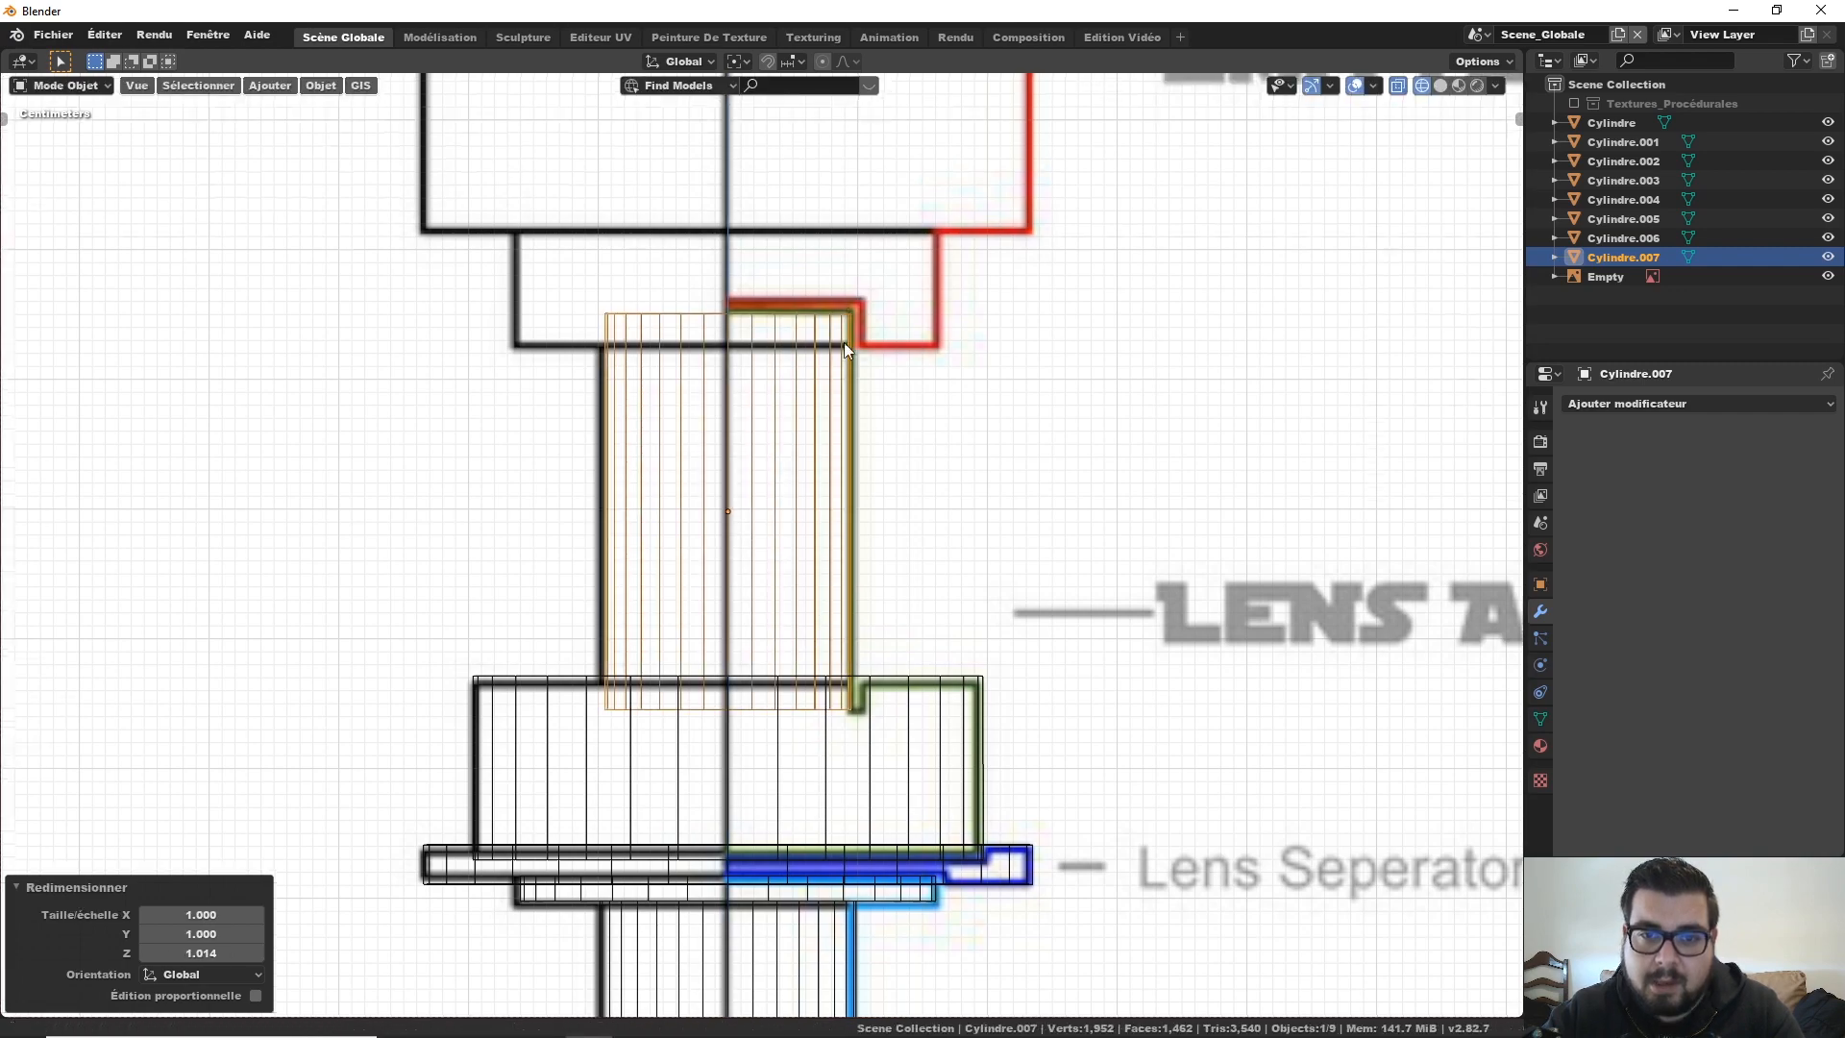
# Step: Deselect everything, add a mesh cylinder and move it about 1.87 m up along Z to the emitter matrix's lowest tier
pyautogui.keyDown('shift'); pyautogui.moveTo(843, 342); pyautogui.dragTo(866, 482, button='middle'); pyautogui.keyUp('shift')
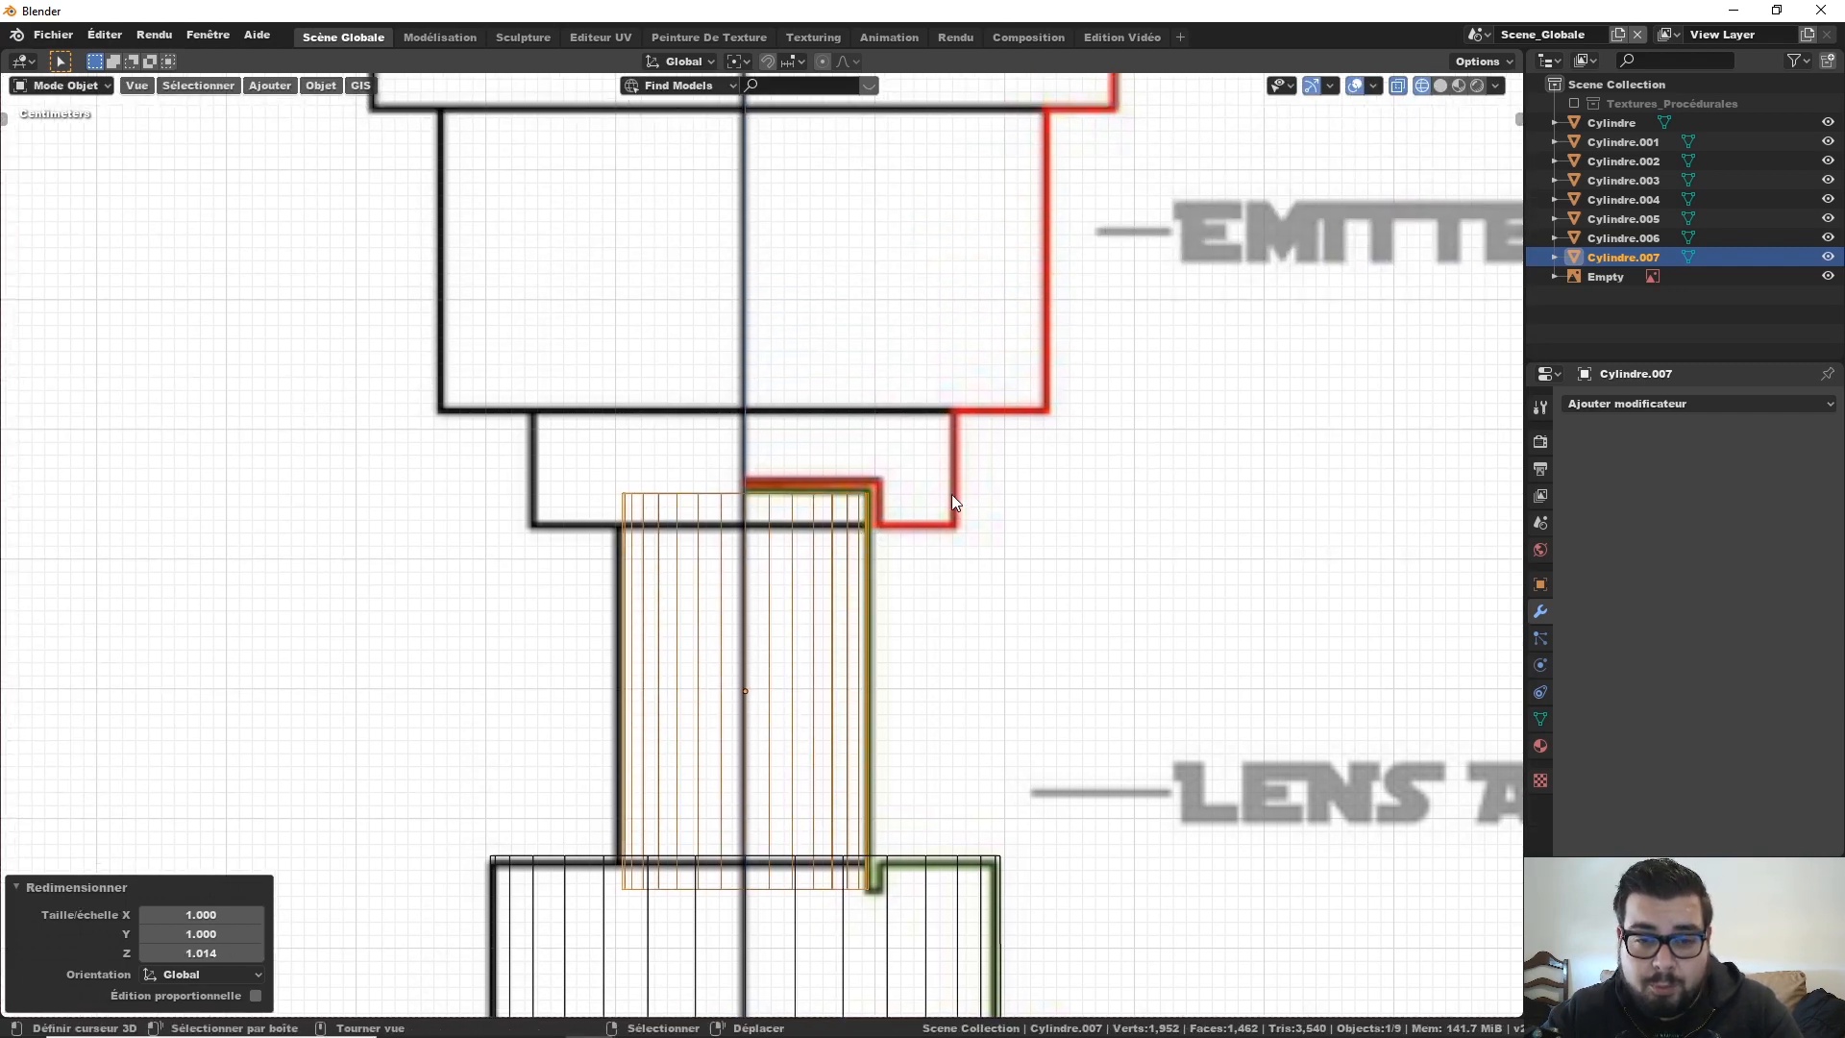
pyautogui.press('a')
pyautogui.click(953, 423)
pyautogui.scroll(-6, 956, 456)
pyautogui.hotkey('shift', 'a')
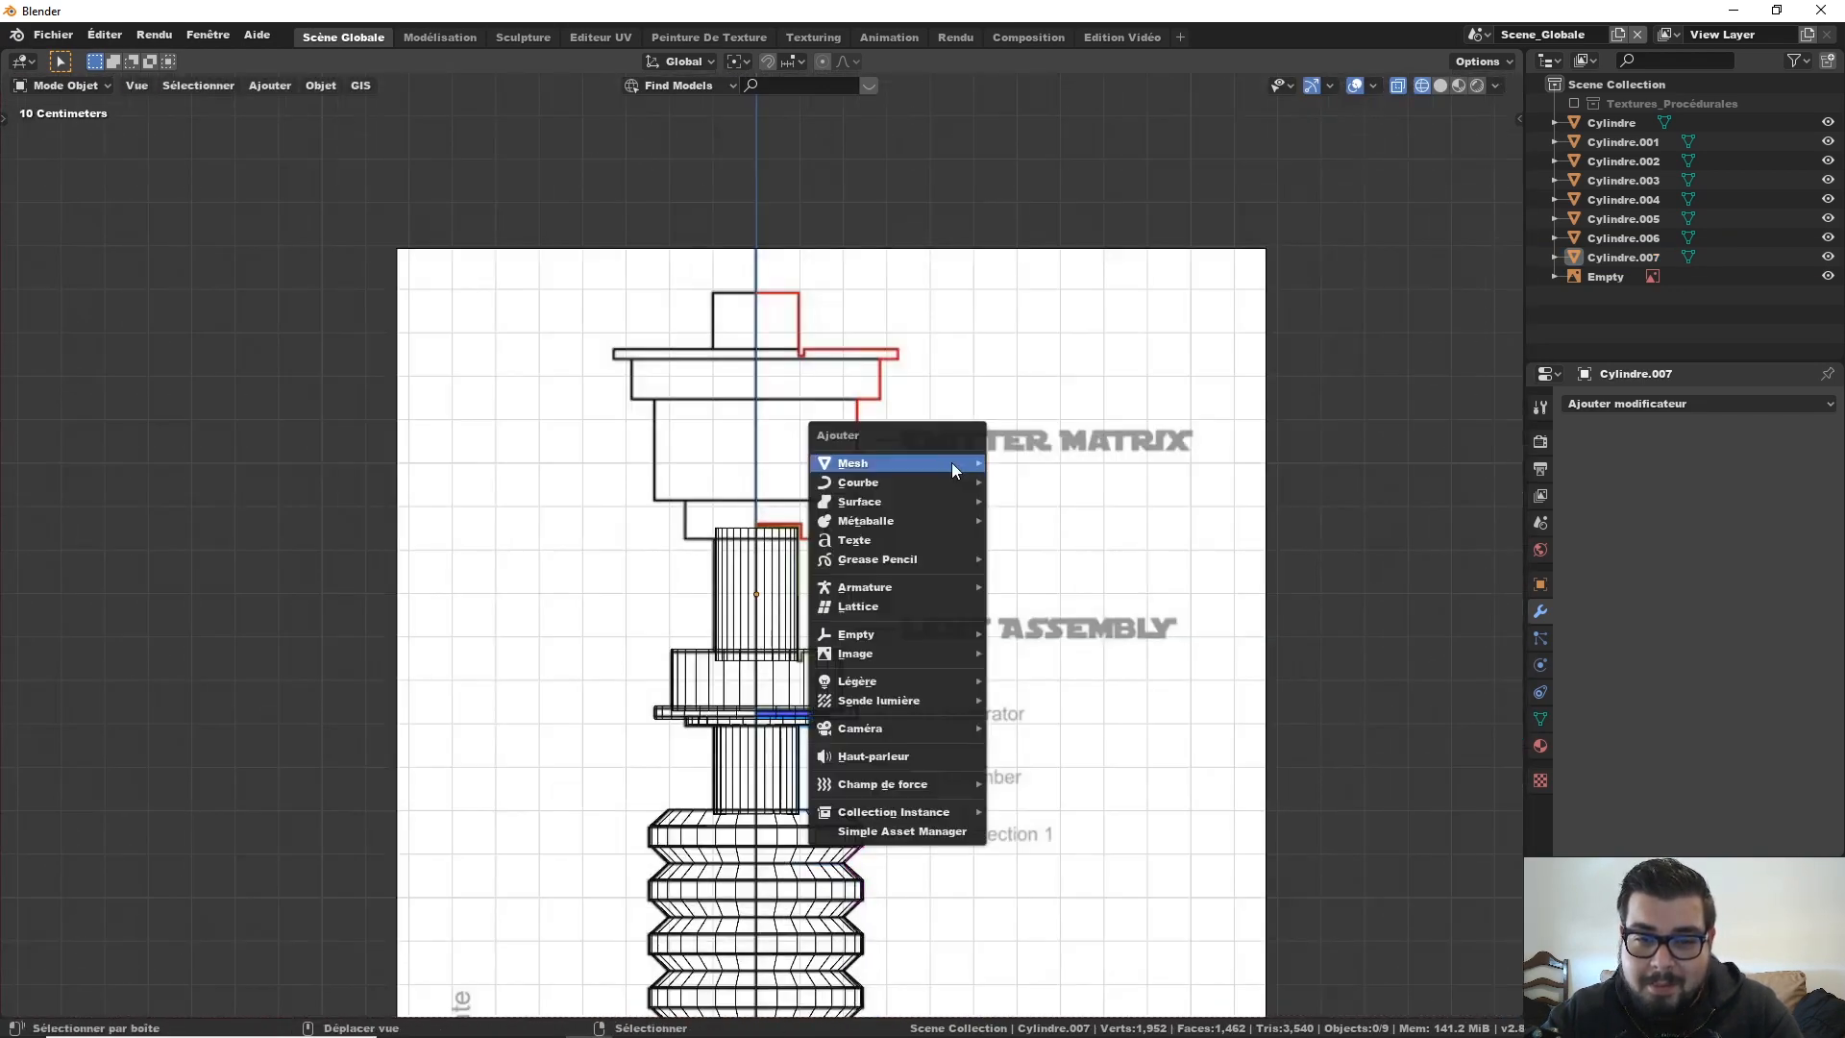
pyautogui.moveTo(951, 463)
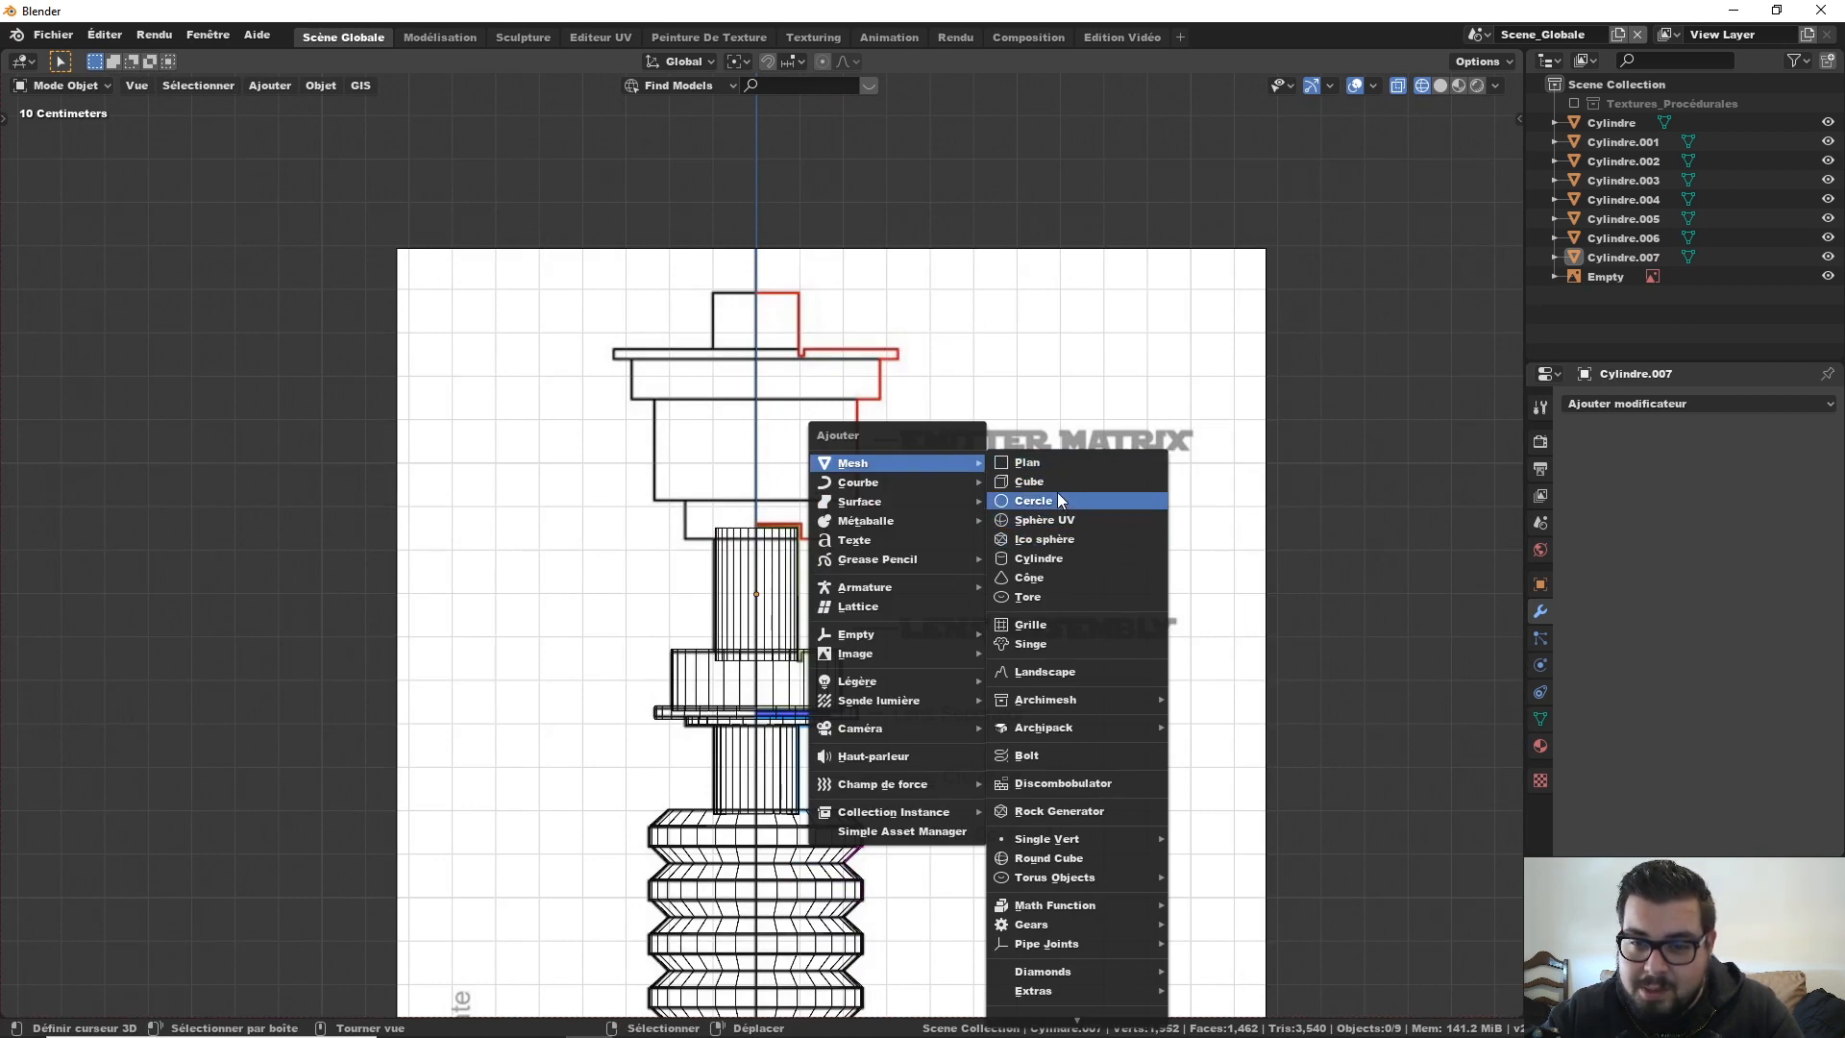
pyautogui.click(1057, 558)
pyautogui.press('g')
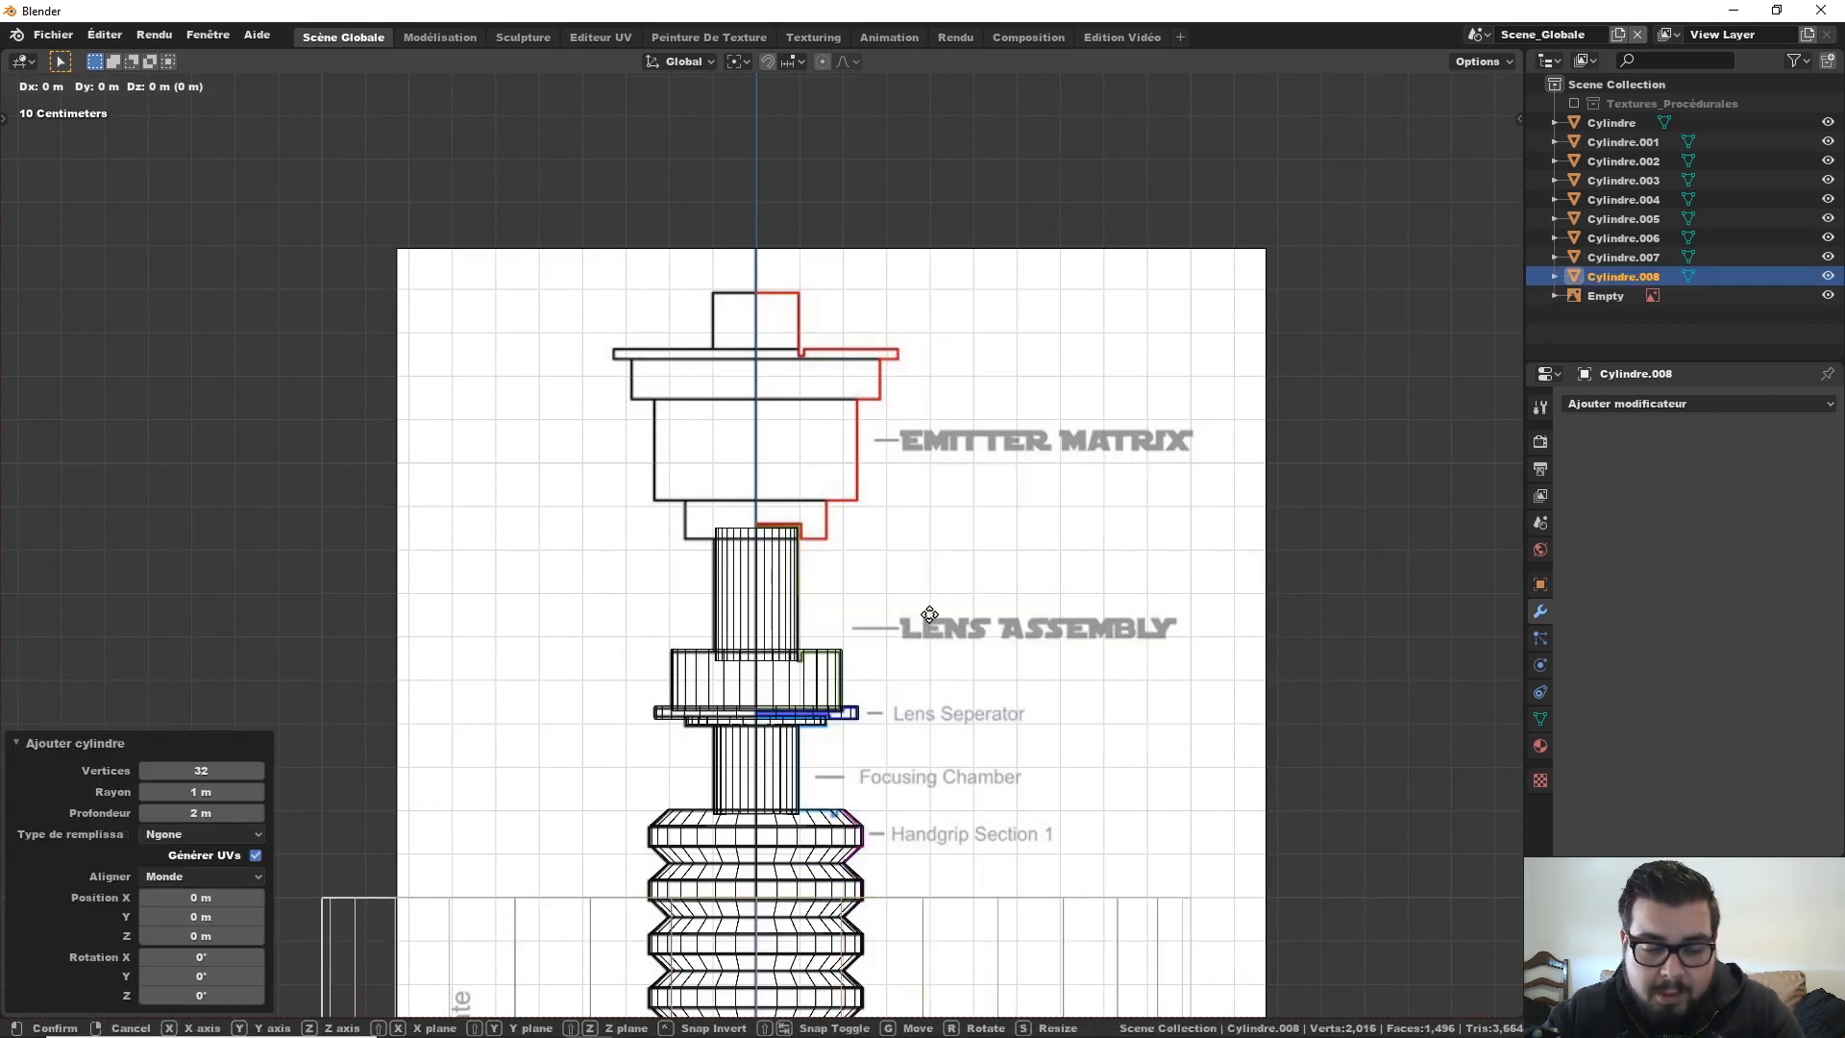
pyautogui.press('z')
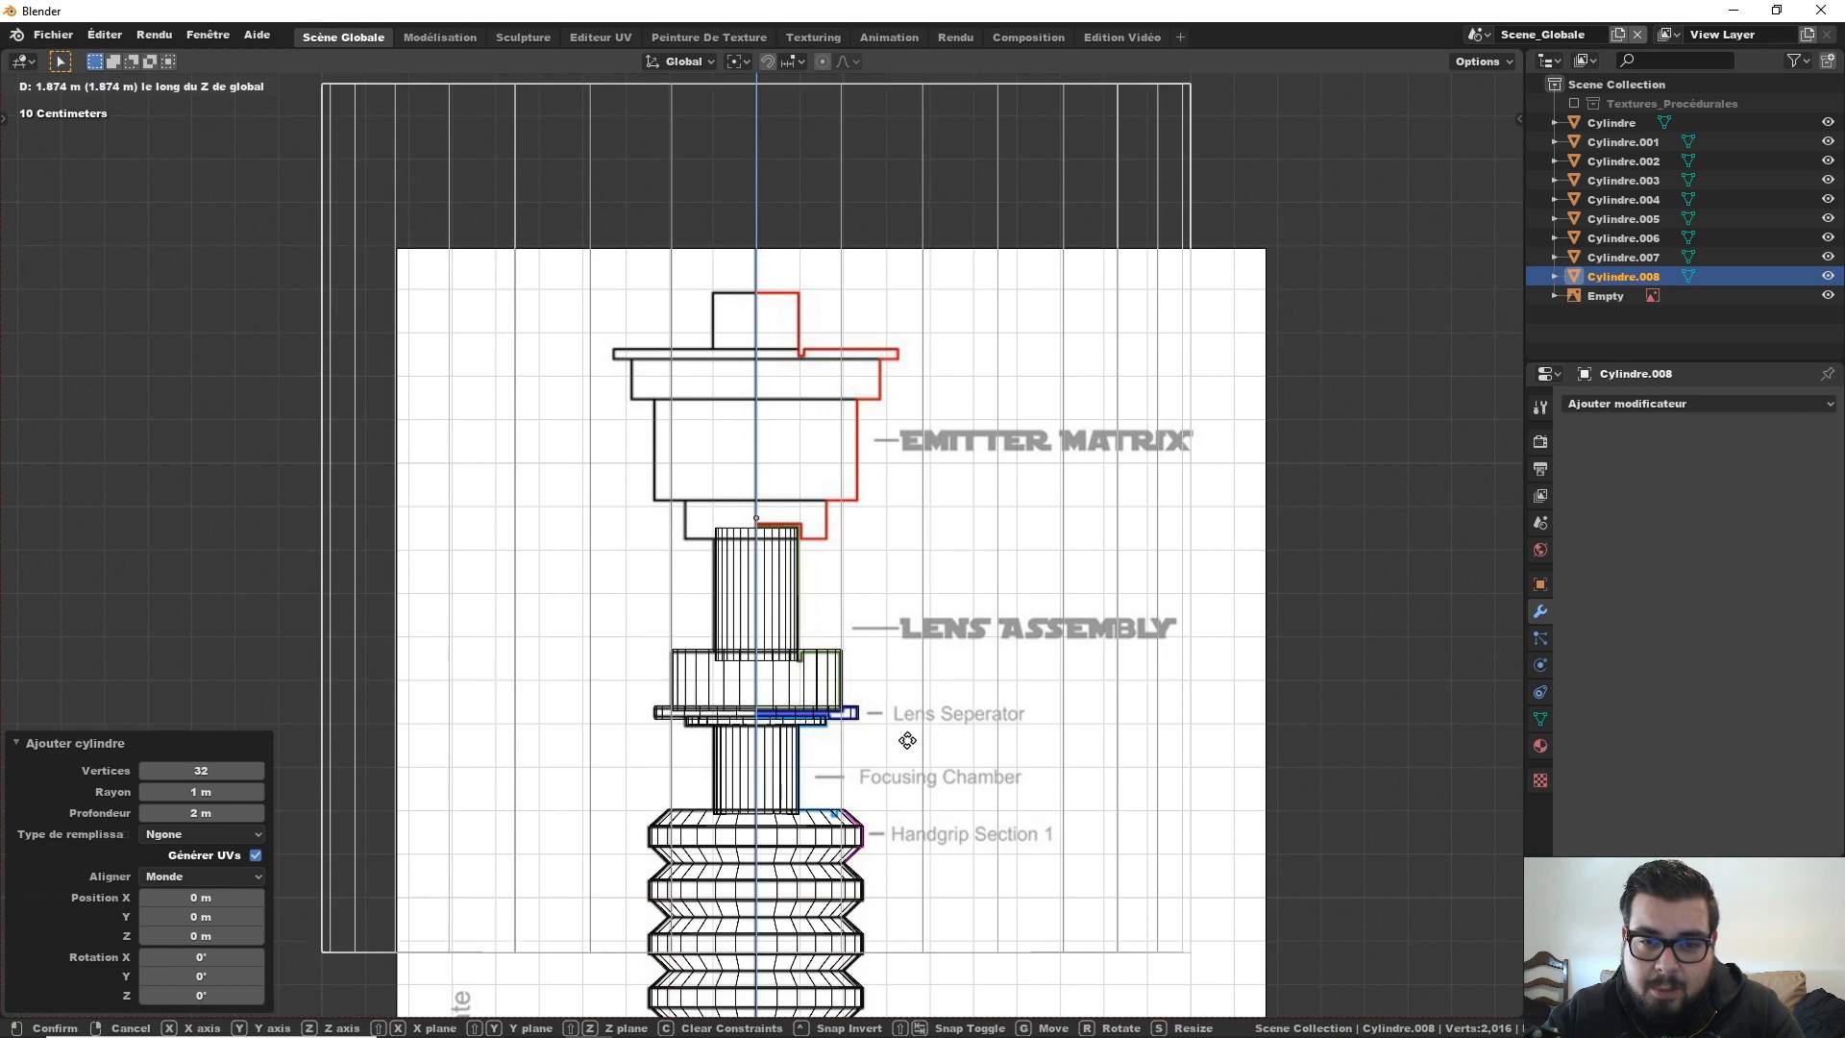
pyautogui.click(907, 740)
# Step: Scale the emitter matrix cylinder uniformly by about 0.163 to match the width of the blueprint's lowest tier
pyautogui.scroll(8, 923, 701)
pyautogui.press('s')
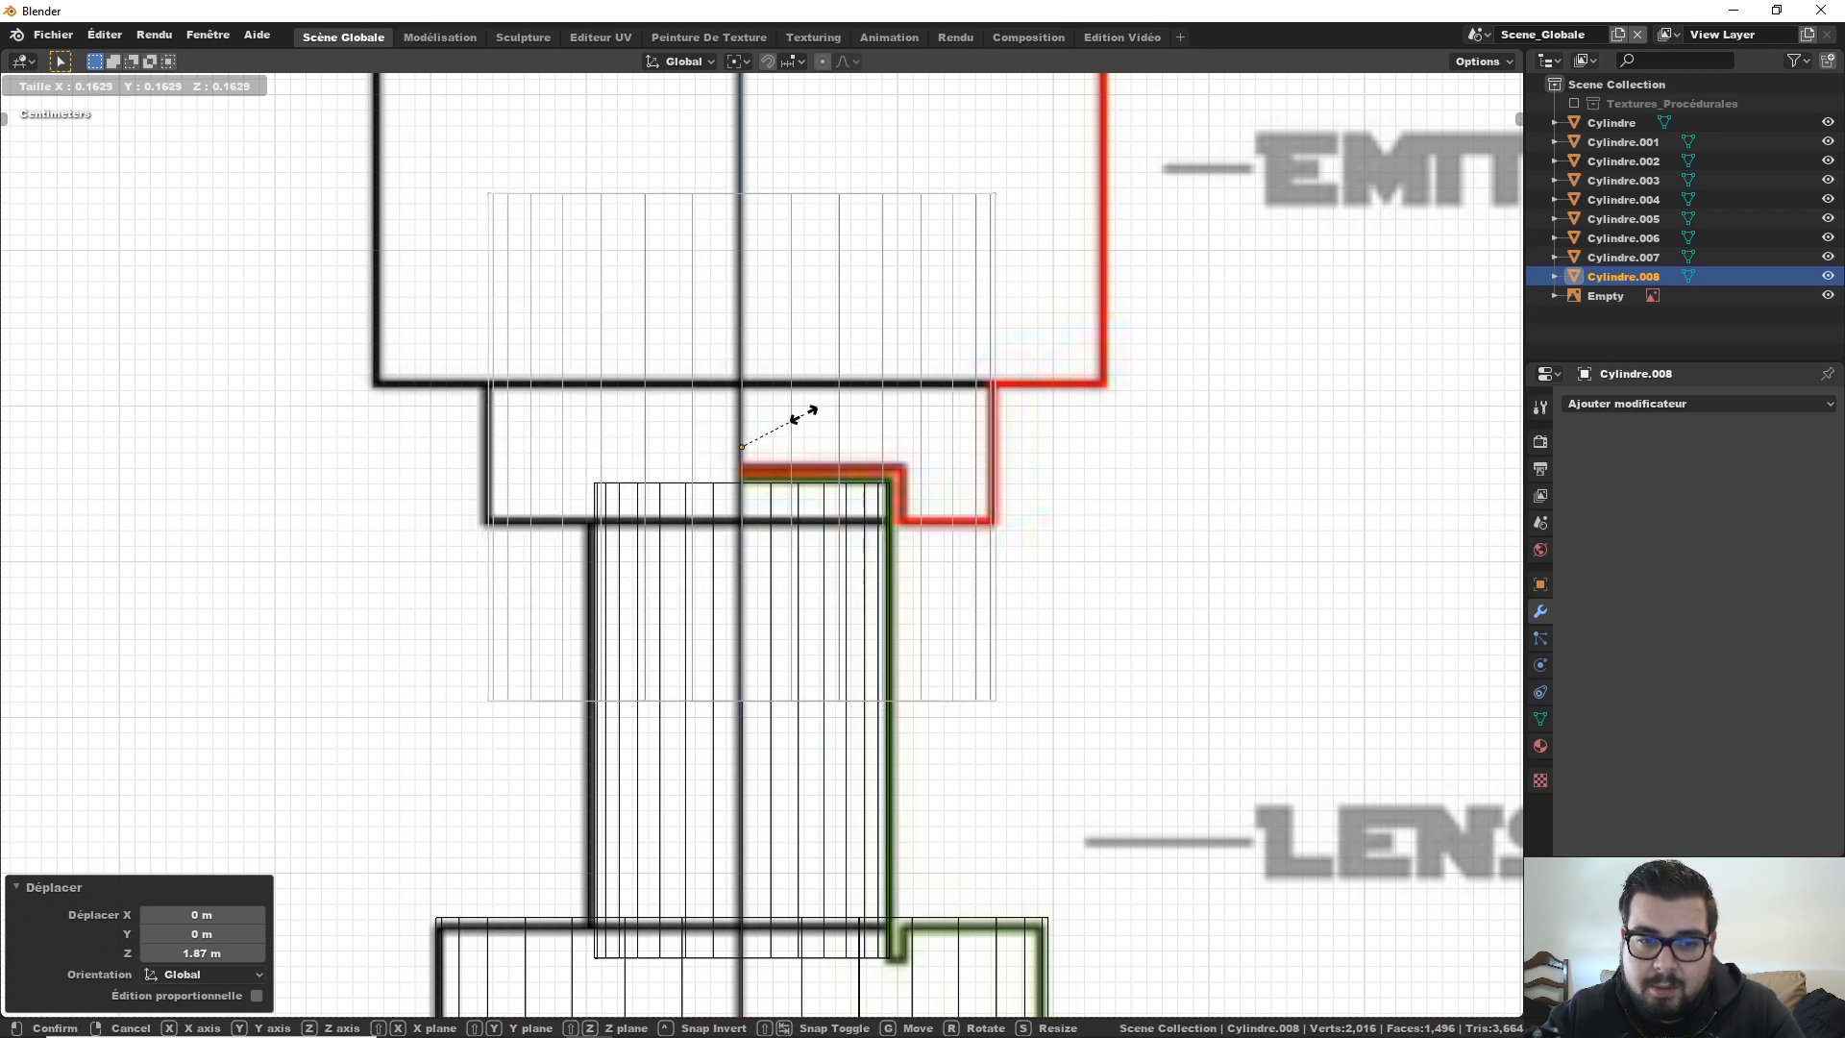
pyautogui.click(823, 454)
# Step: Scale the emitter matrix cylinder along Z by about 0.284 and nudge it slightly down along Z onto the lowest tier's outline
pyautogui.keyDown('shift'); pyautogui.moveTo(822, 453); pyautogui.dragTo(831, 542, button='middle'); pyautogui.keyUp('shift')
pyautogui.press('s')
pyautogui.press('z')
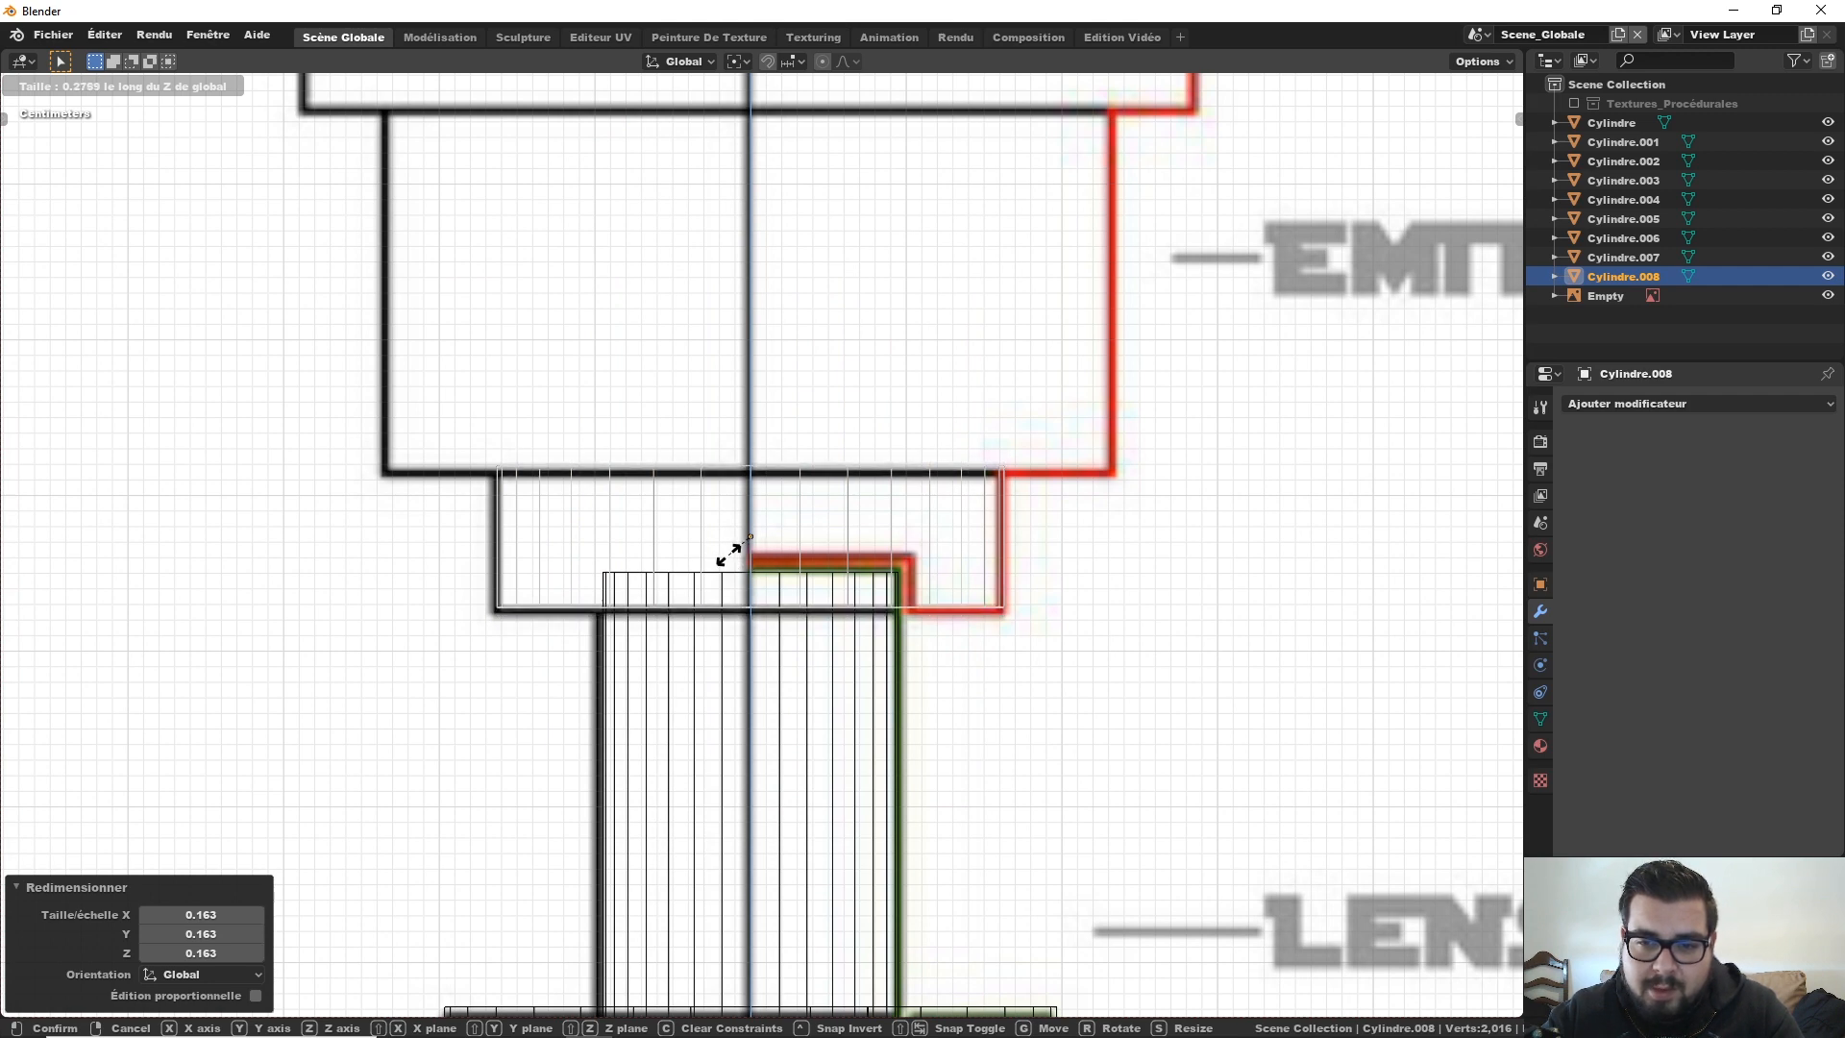
pyautogui.click(732, 555)
pyautogui.press('g')
pyautogui.press('z')
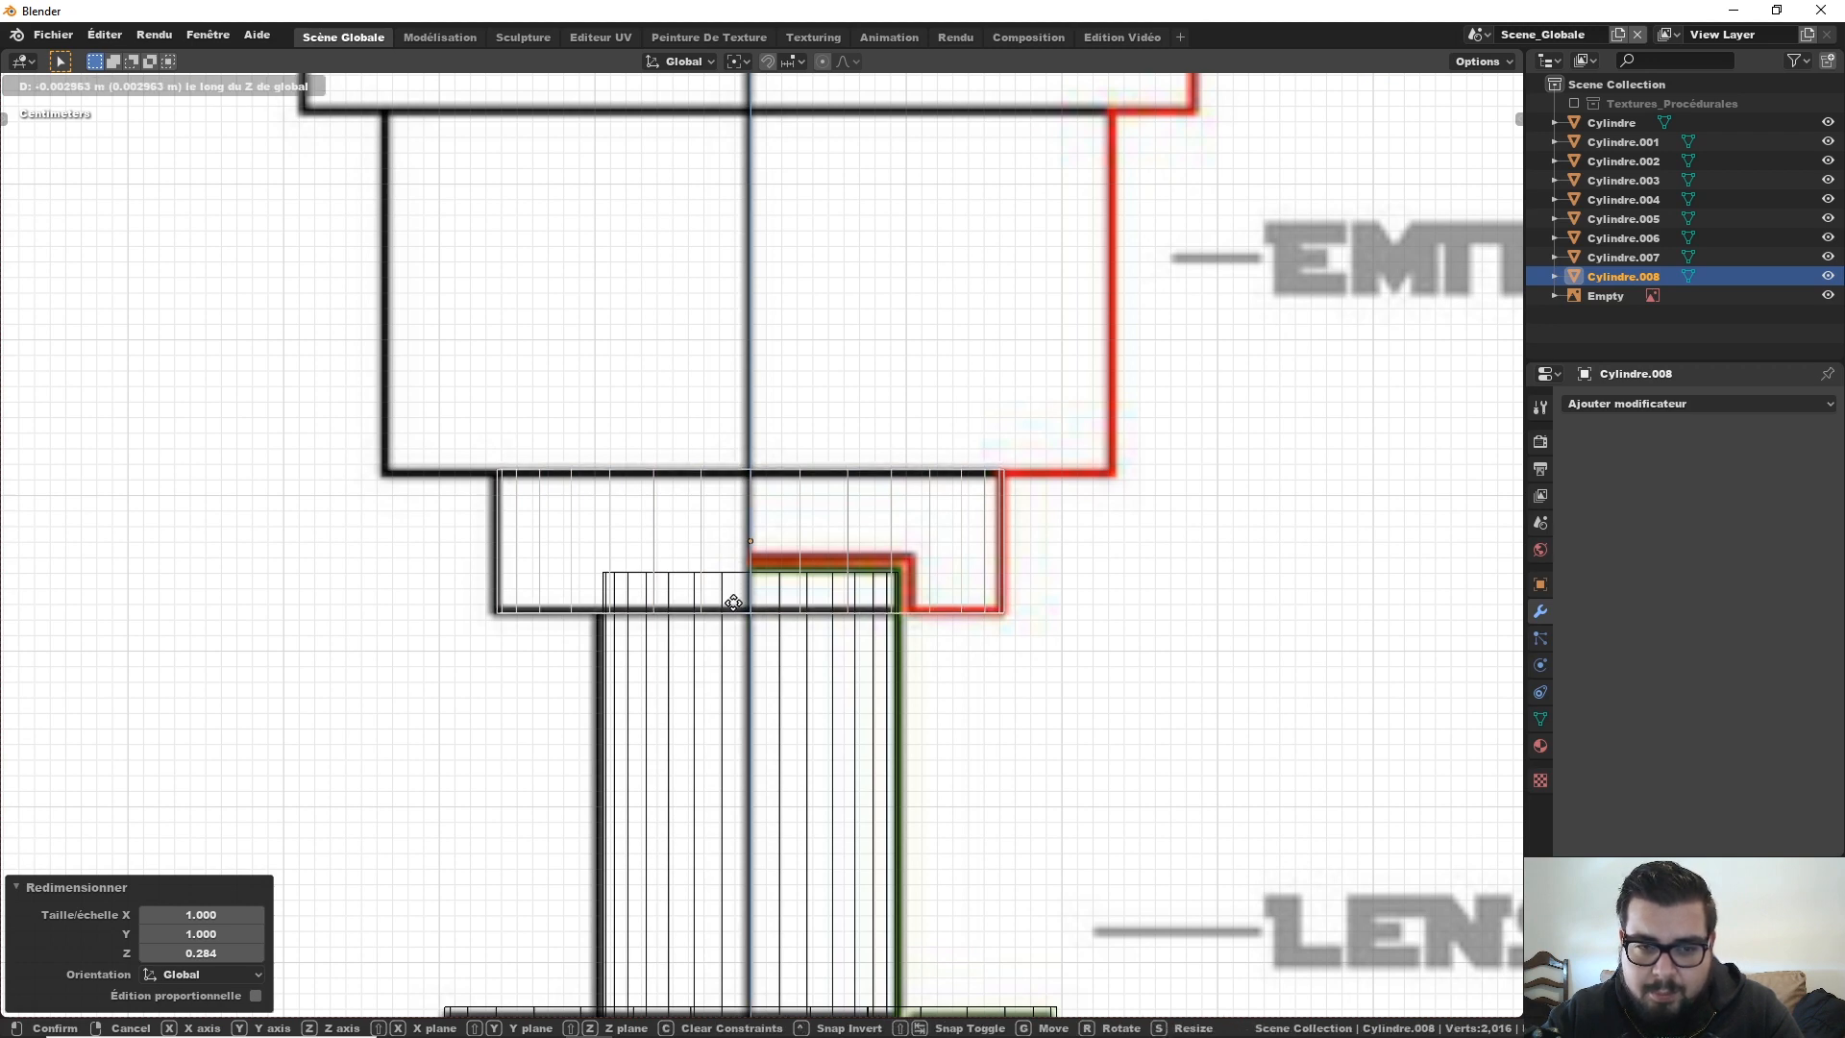
pyautogui.click(738, 592)
# Step: In edit mode, extrude the cylinder's top loop in place, scale it outward by about 1.427, and extrude it 0.23 m upward
pyautogui.keyDown('shift'); pyautogui.moveTo(863, 463); pyautogui.dragTo(832, 612, button='middle'); pyautogui.keyUp('shift')
pyautogui.press('Tab')
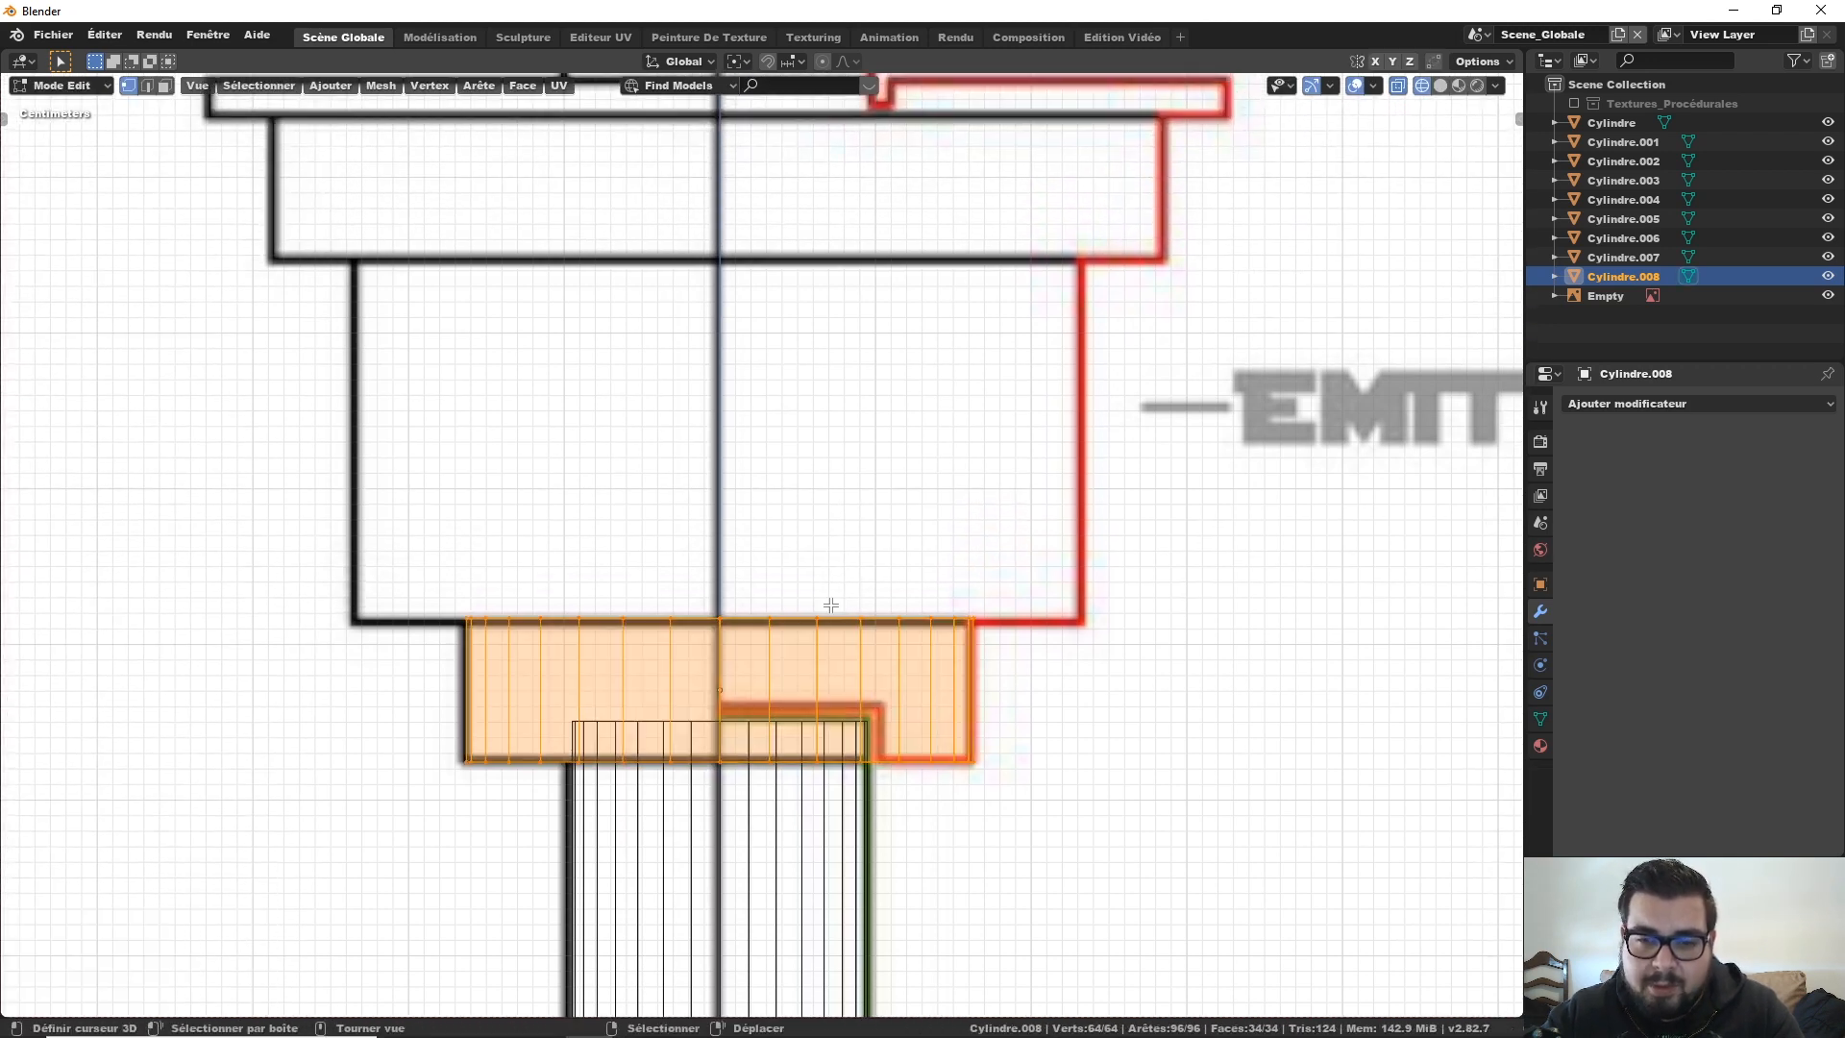
pyautogui.hotkey('alt', 'a')
pyautogui.keyDown('alt'); pyautogui.click(807, 618); pyautogui.keyUp('alt')
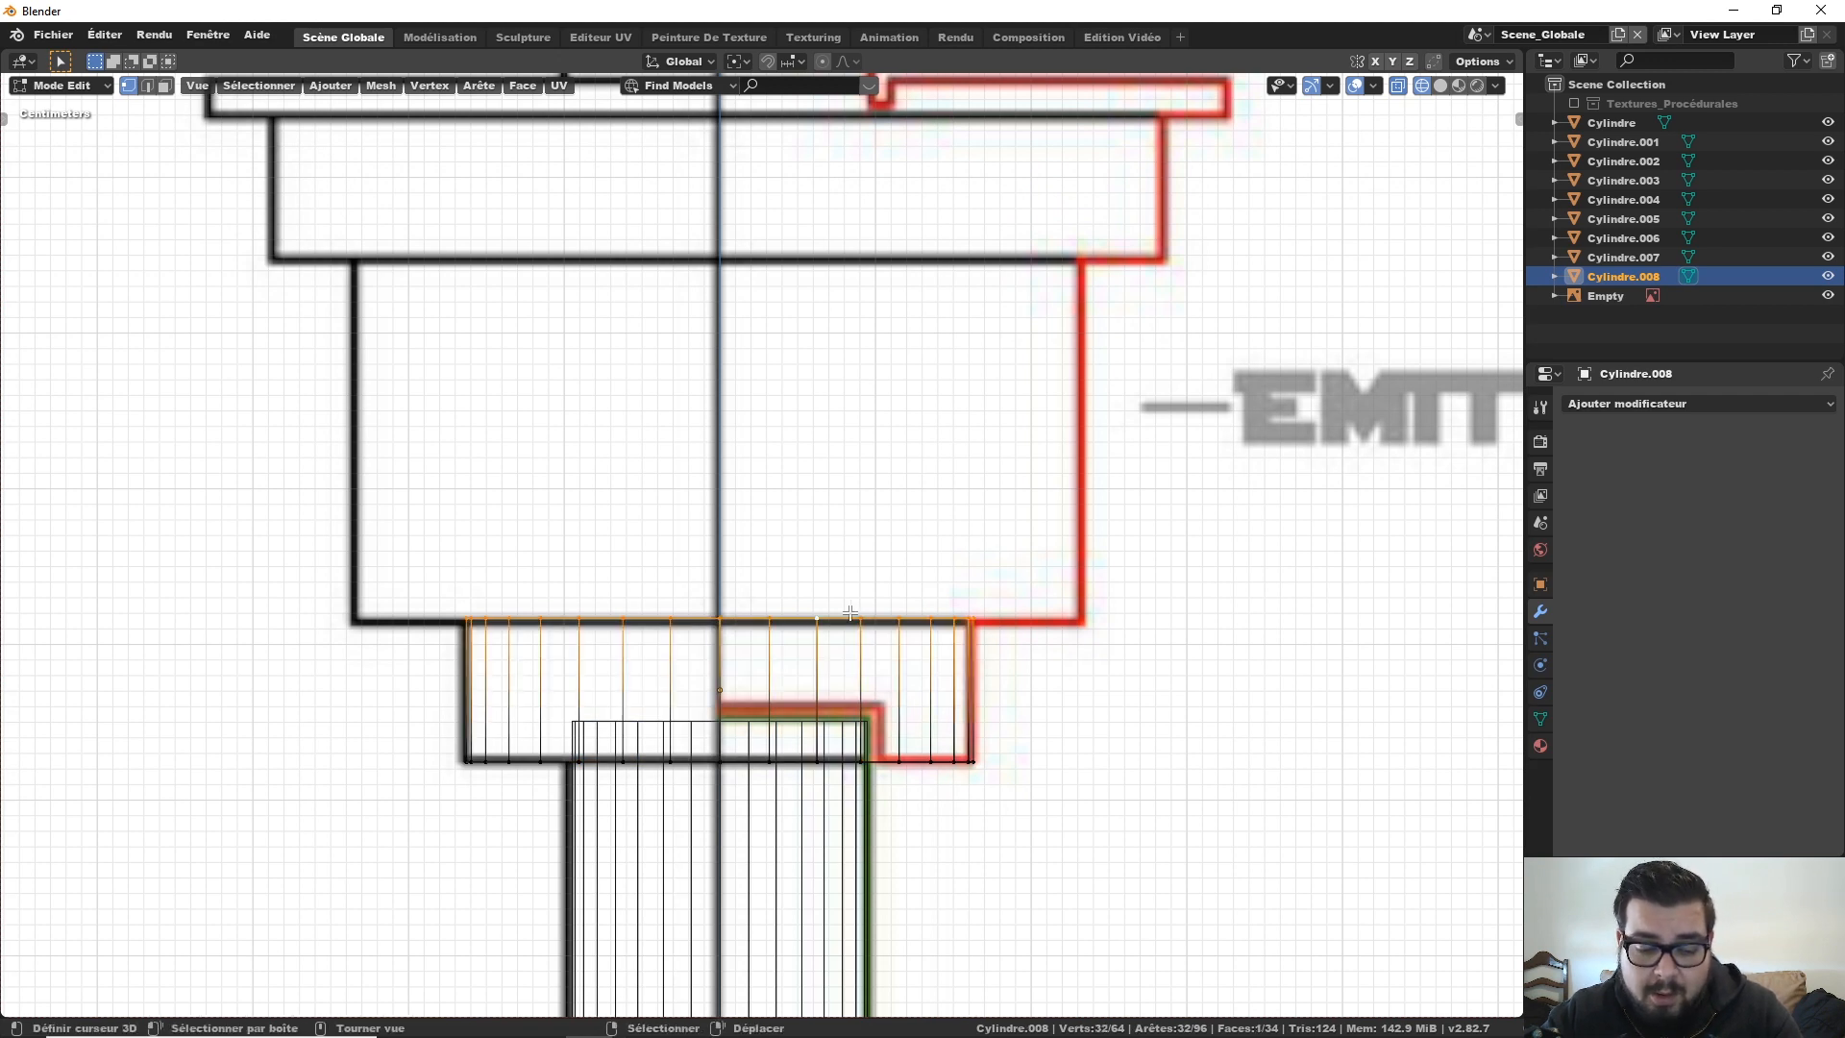
pyautogui.press('s')
pyautogui.rightClick(850, 612)
pyautogui.press('e')
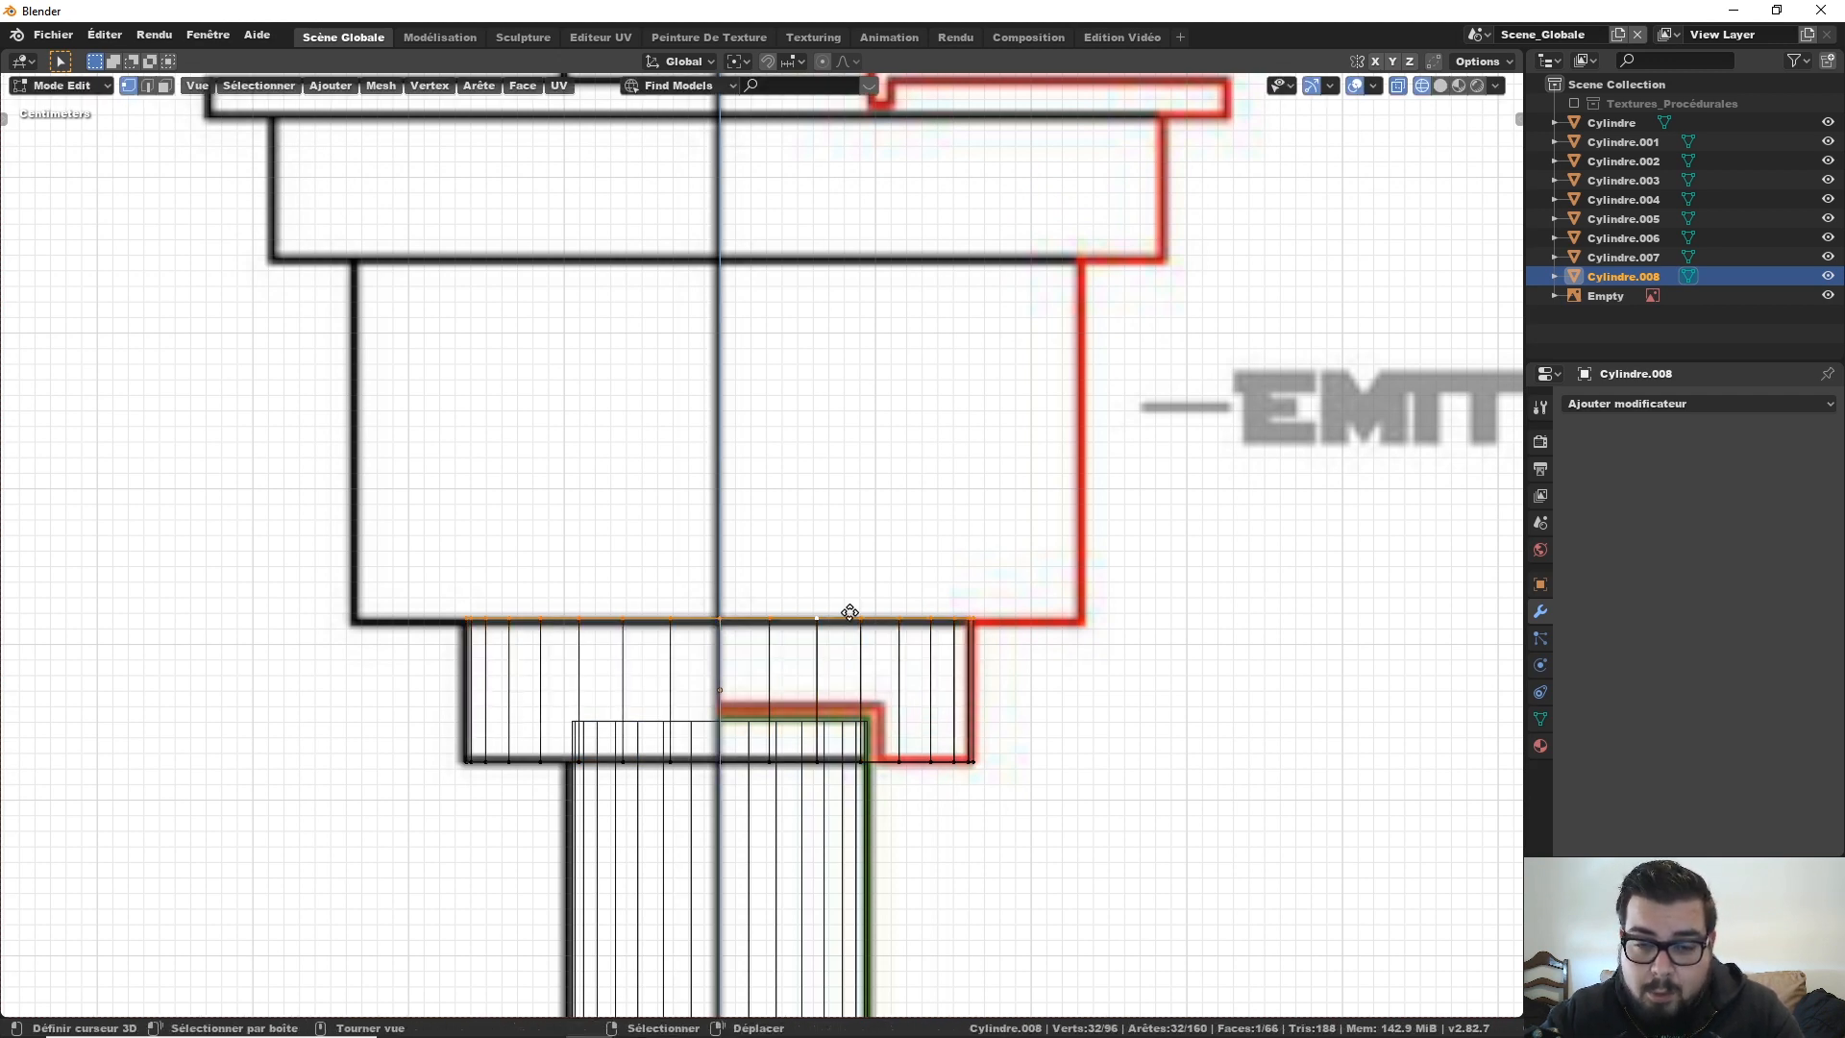
pyautogui.press('s')
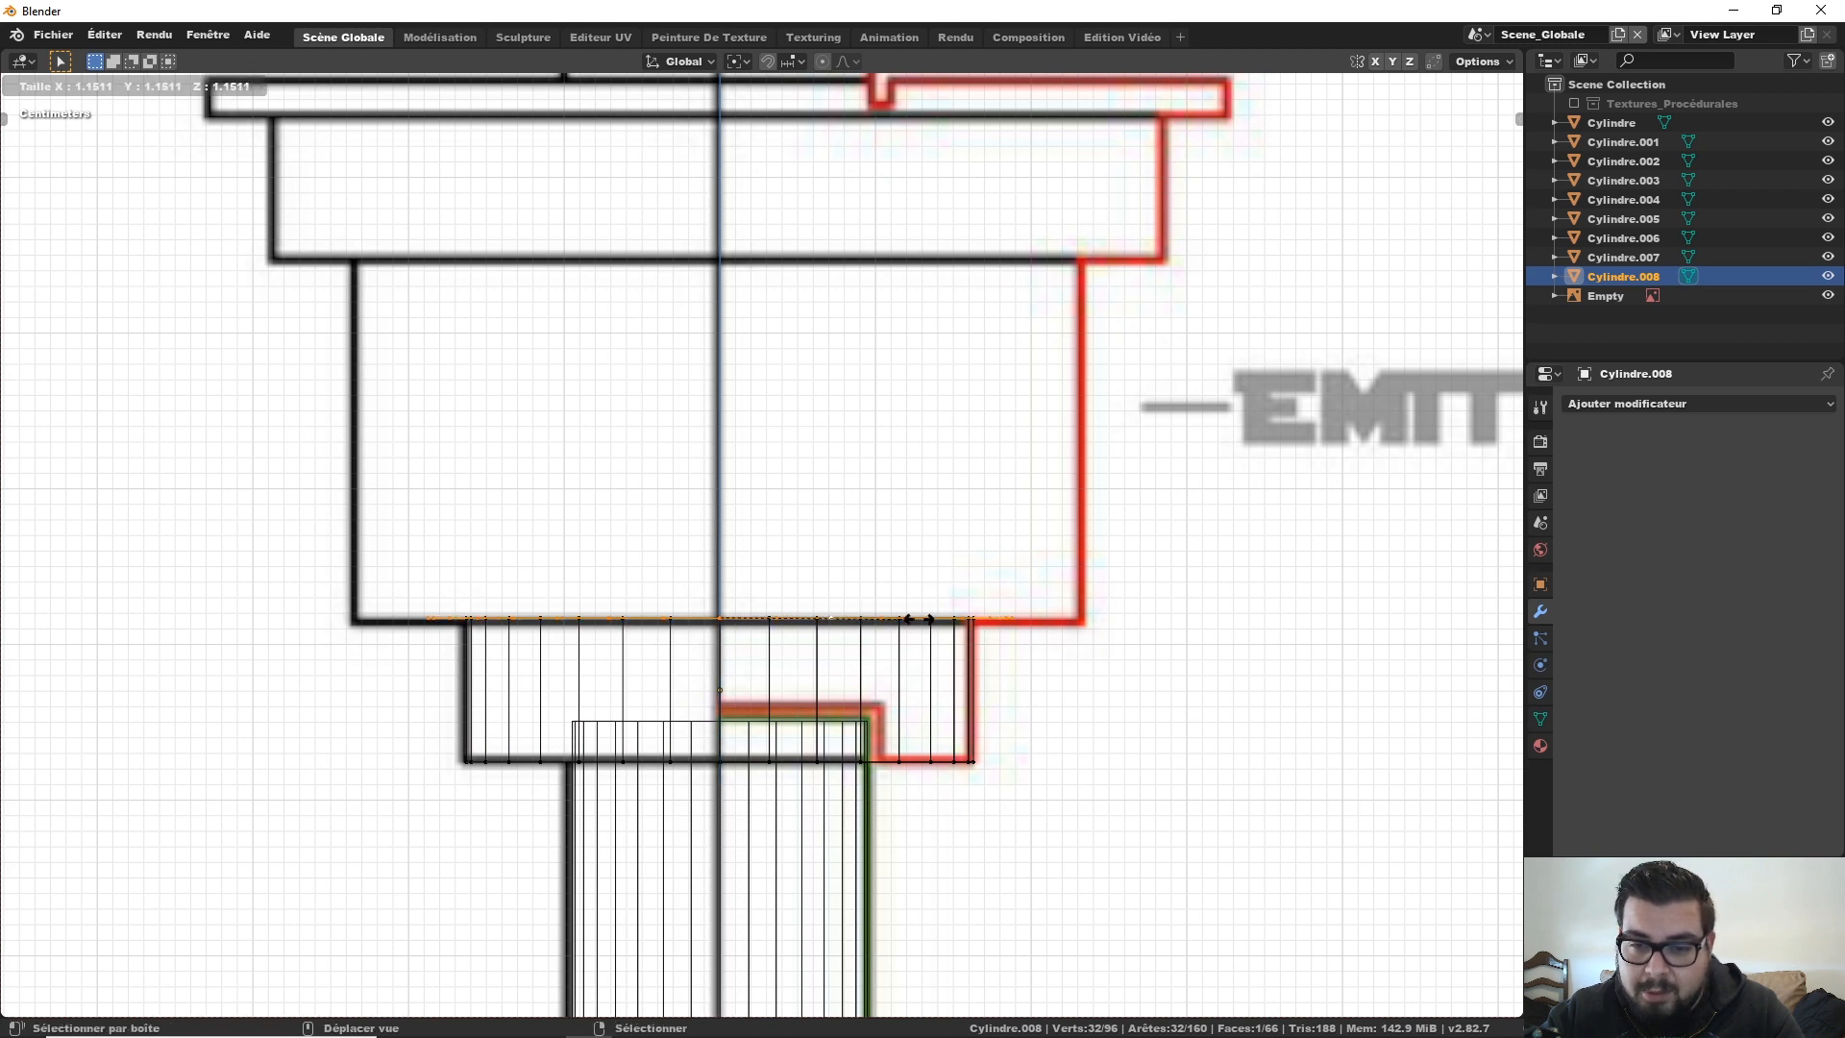
pyautogui.click(1254, 680)
pyautogui.press('e')
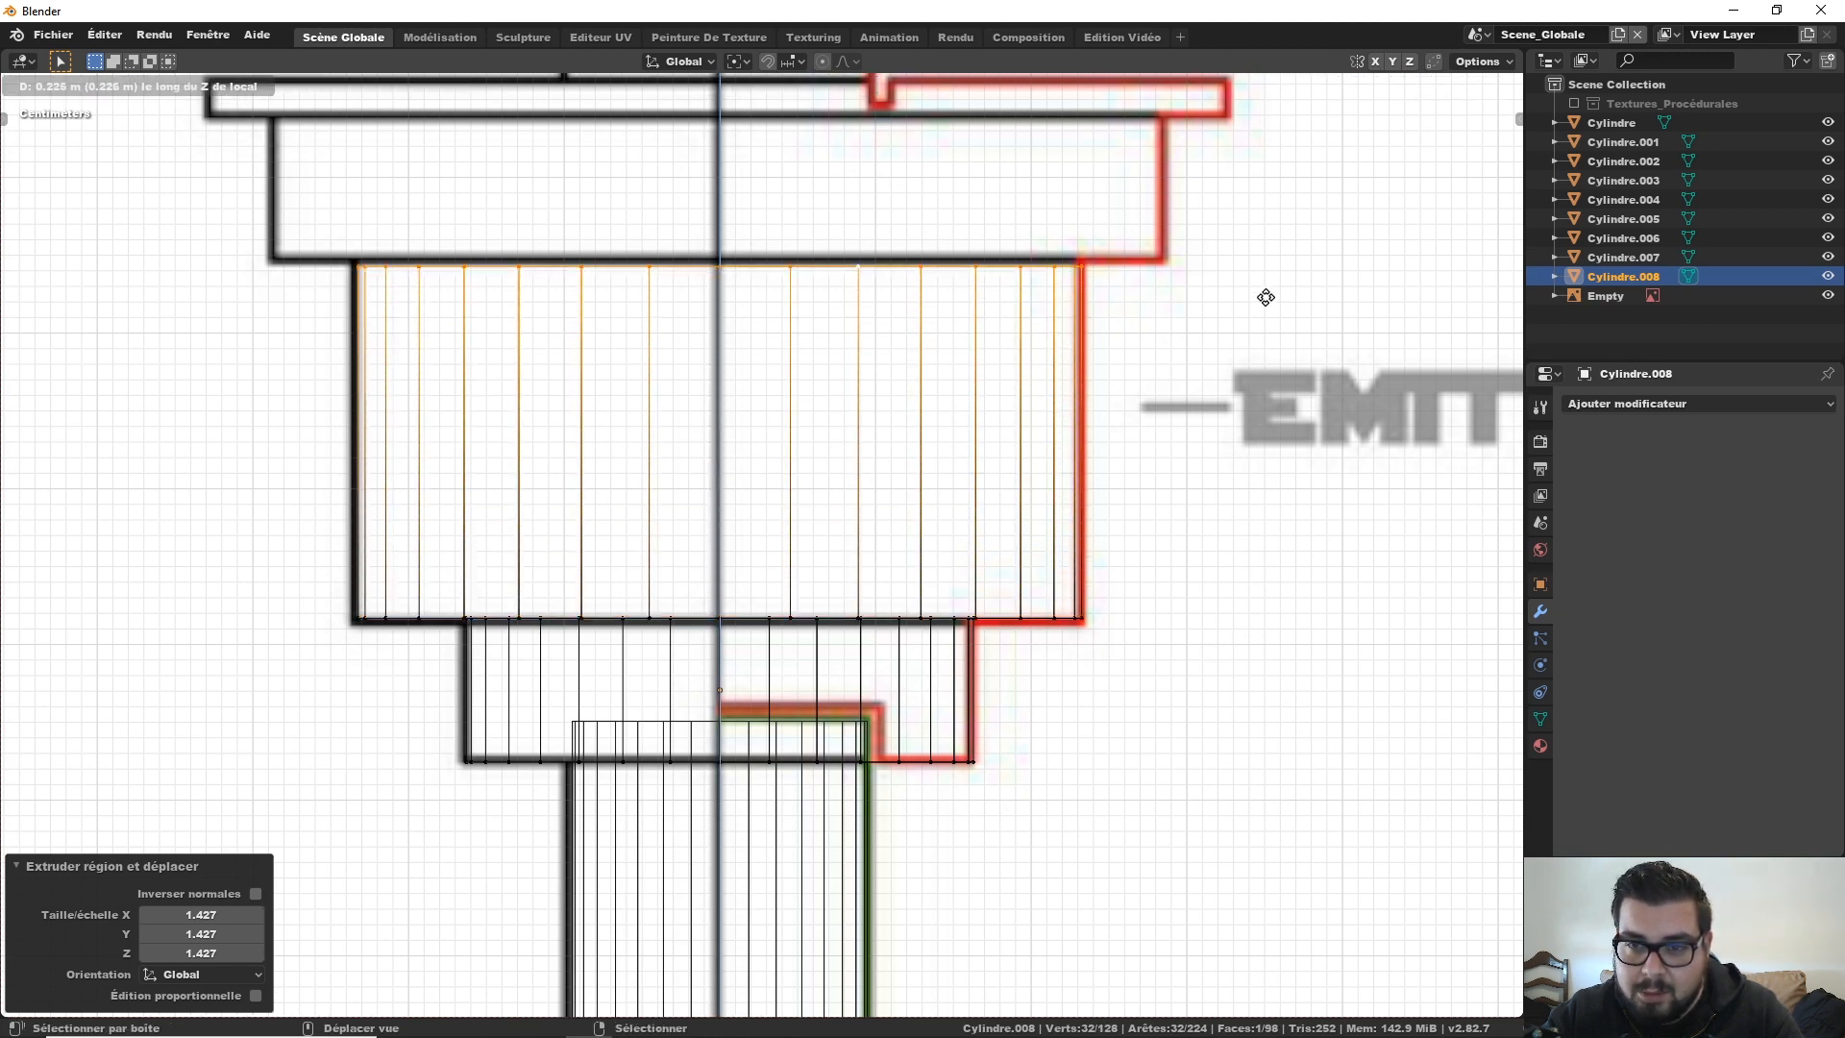
pyautogui.click(1268, 235)
# Step: Extrude the top loop in place, widen it to the blueprint's next tier, and extrude it about 0.0925 m upward
pyautogui.keyDown('shift'); pyautogui.moveTo(1018, 239); pyautogui.dragTo(1030, 453, button='middle'); pyautogui.keyUp('shift')
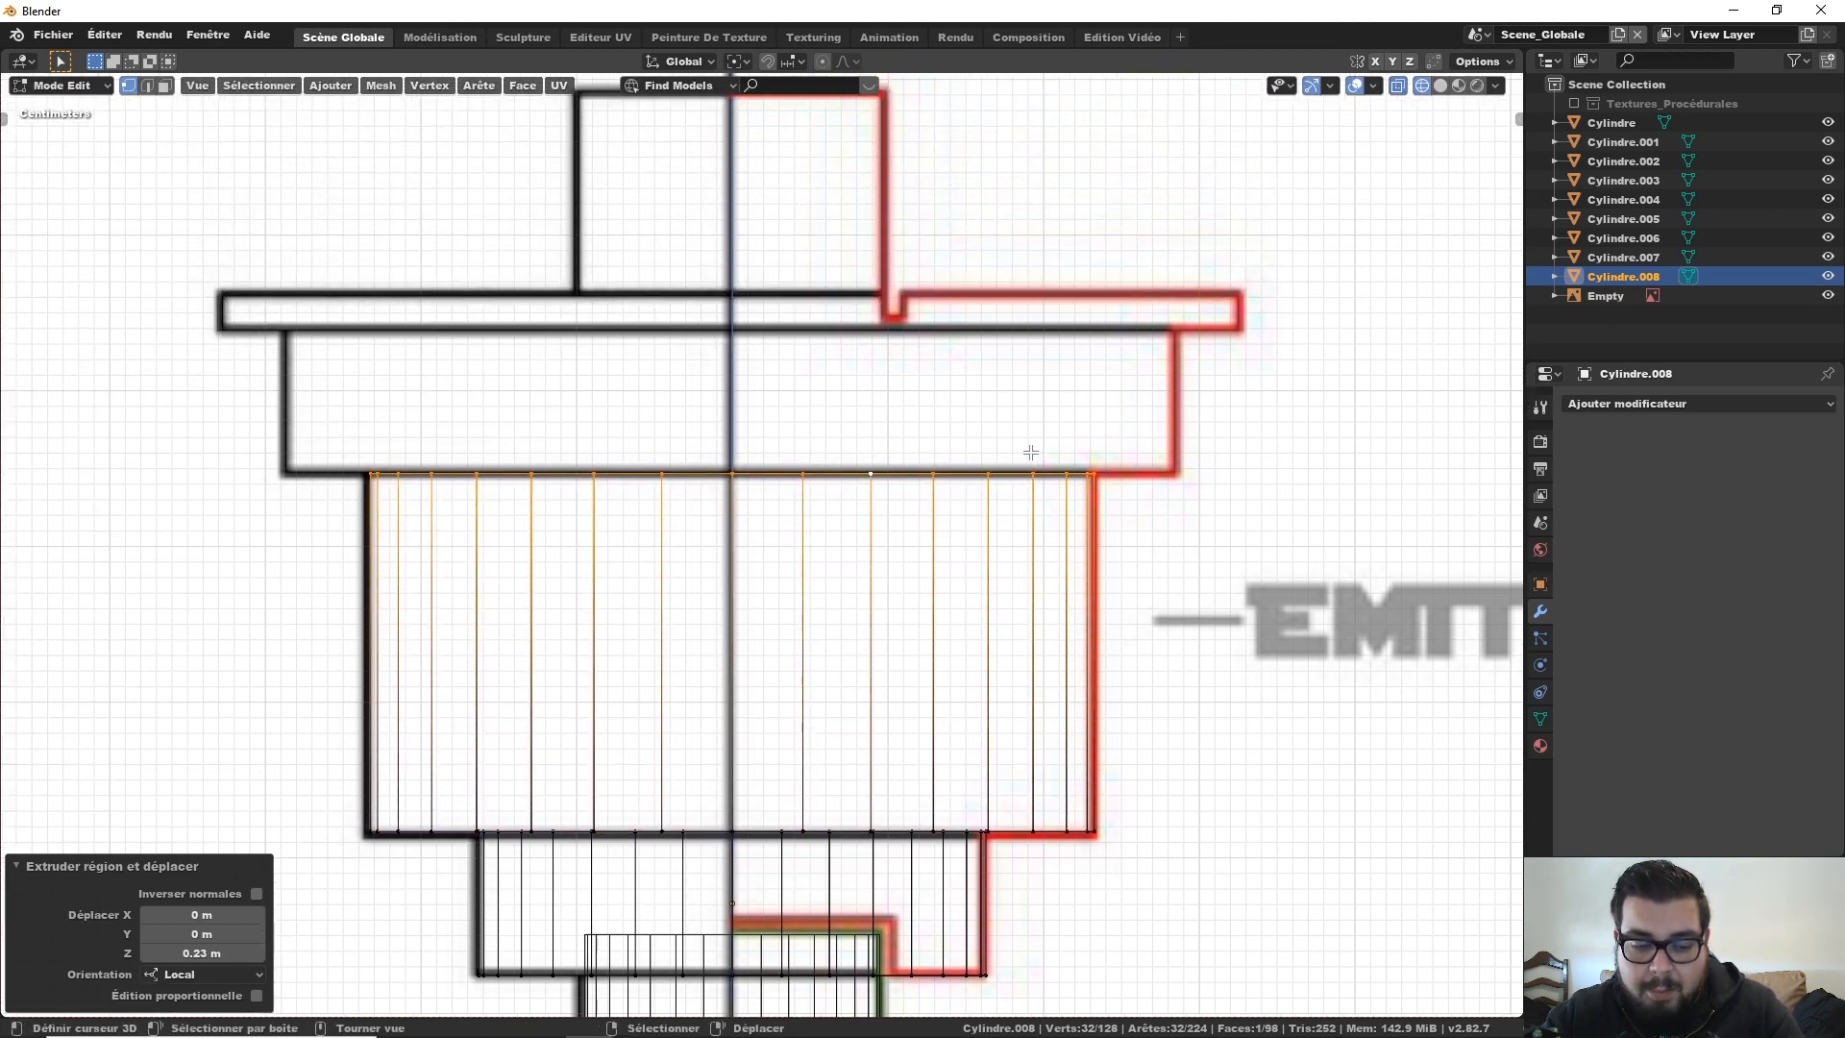
pyautogui.press('e')
pyautogui.rightClick(1030, 452)
pyautogui.press('s')
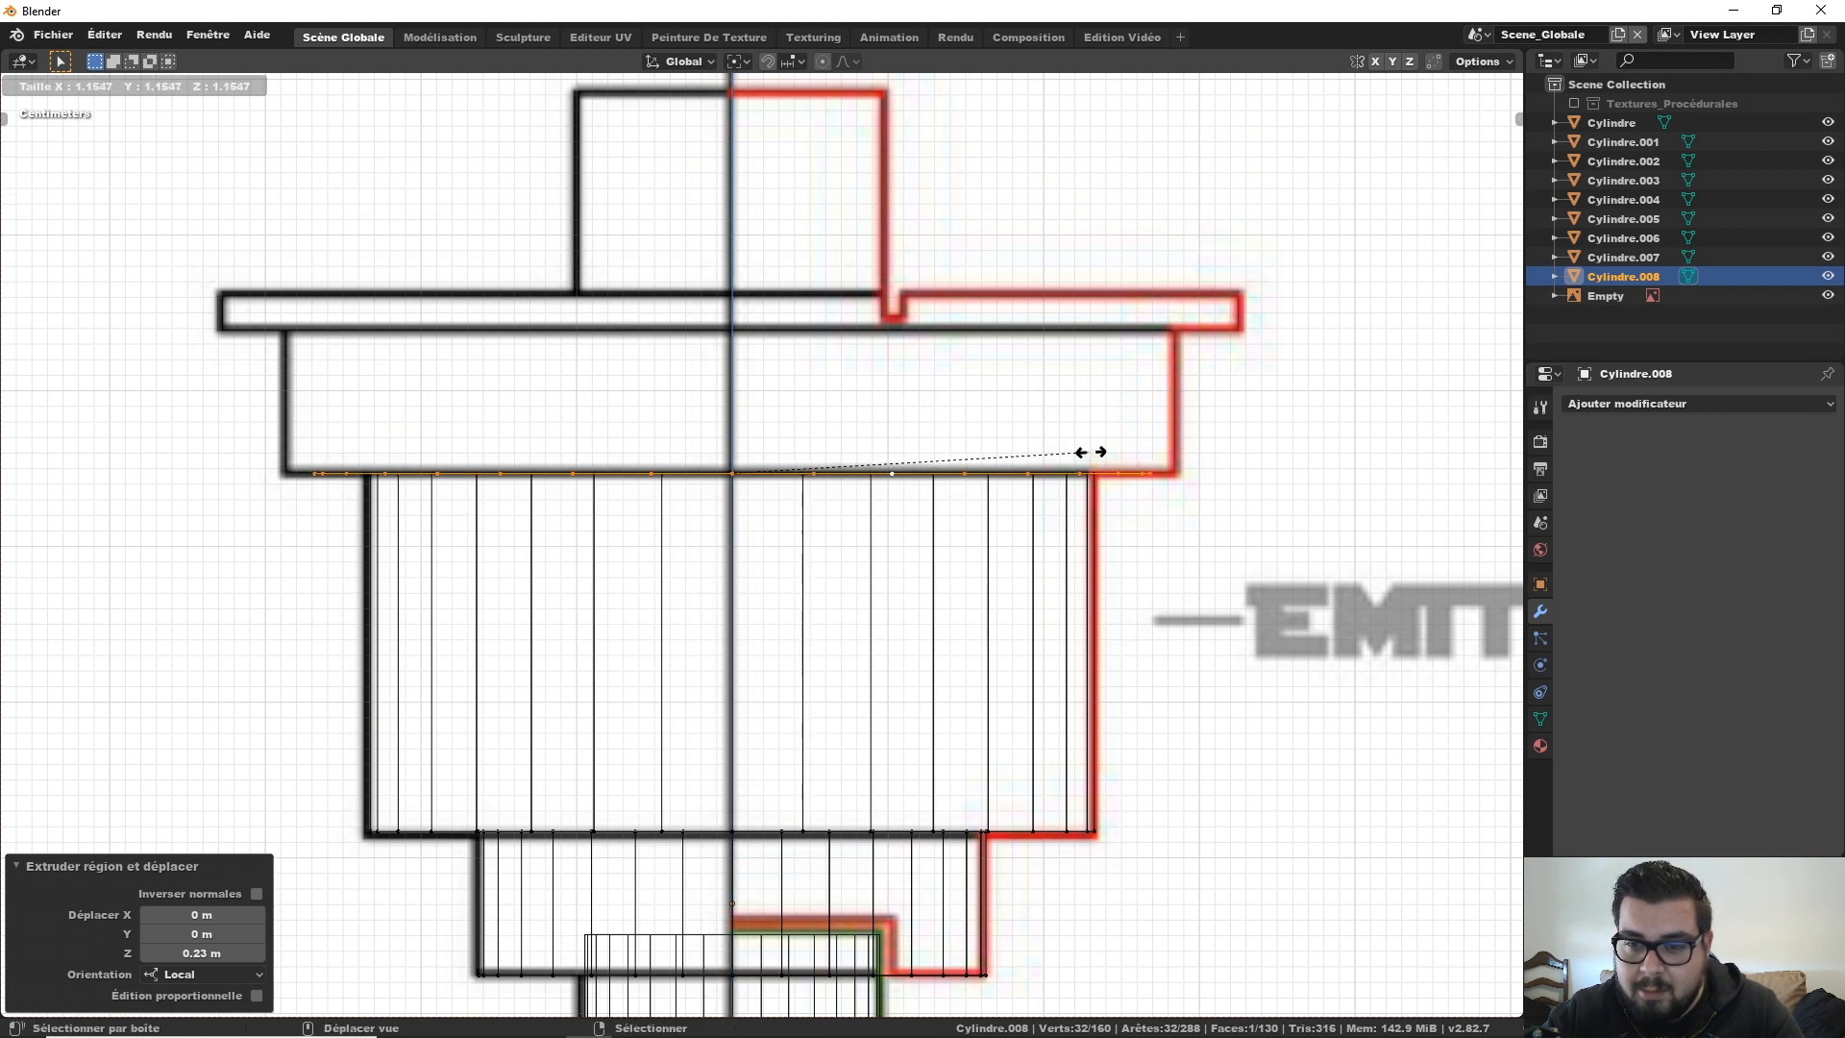
pyautogui.click(1286, 452)
pyautogui.keyDown('shift'); pyautogui.moveTo(1063, 391); pyautogui.dragTo(1095, 530, button='middle'); pyautogui.keyUp('shift')
pyautogui.press('e')
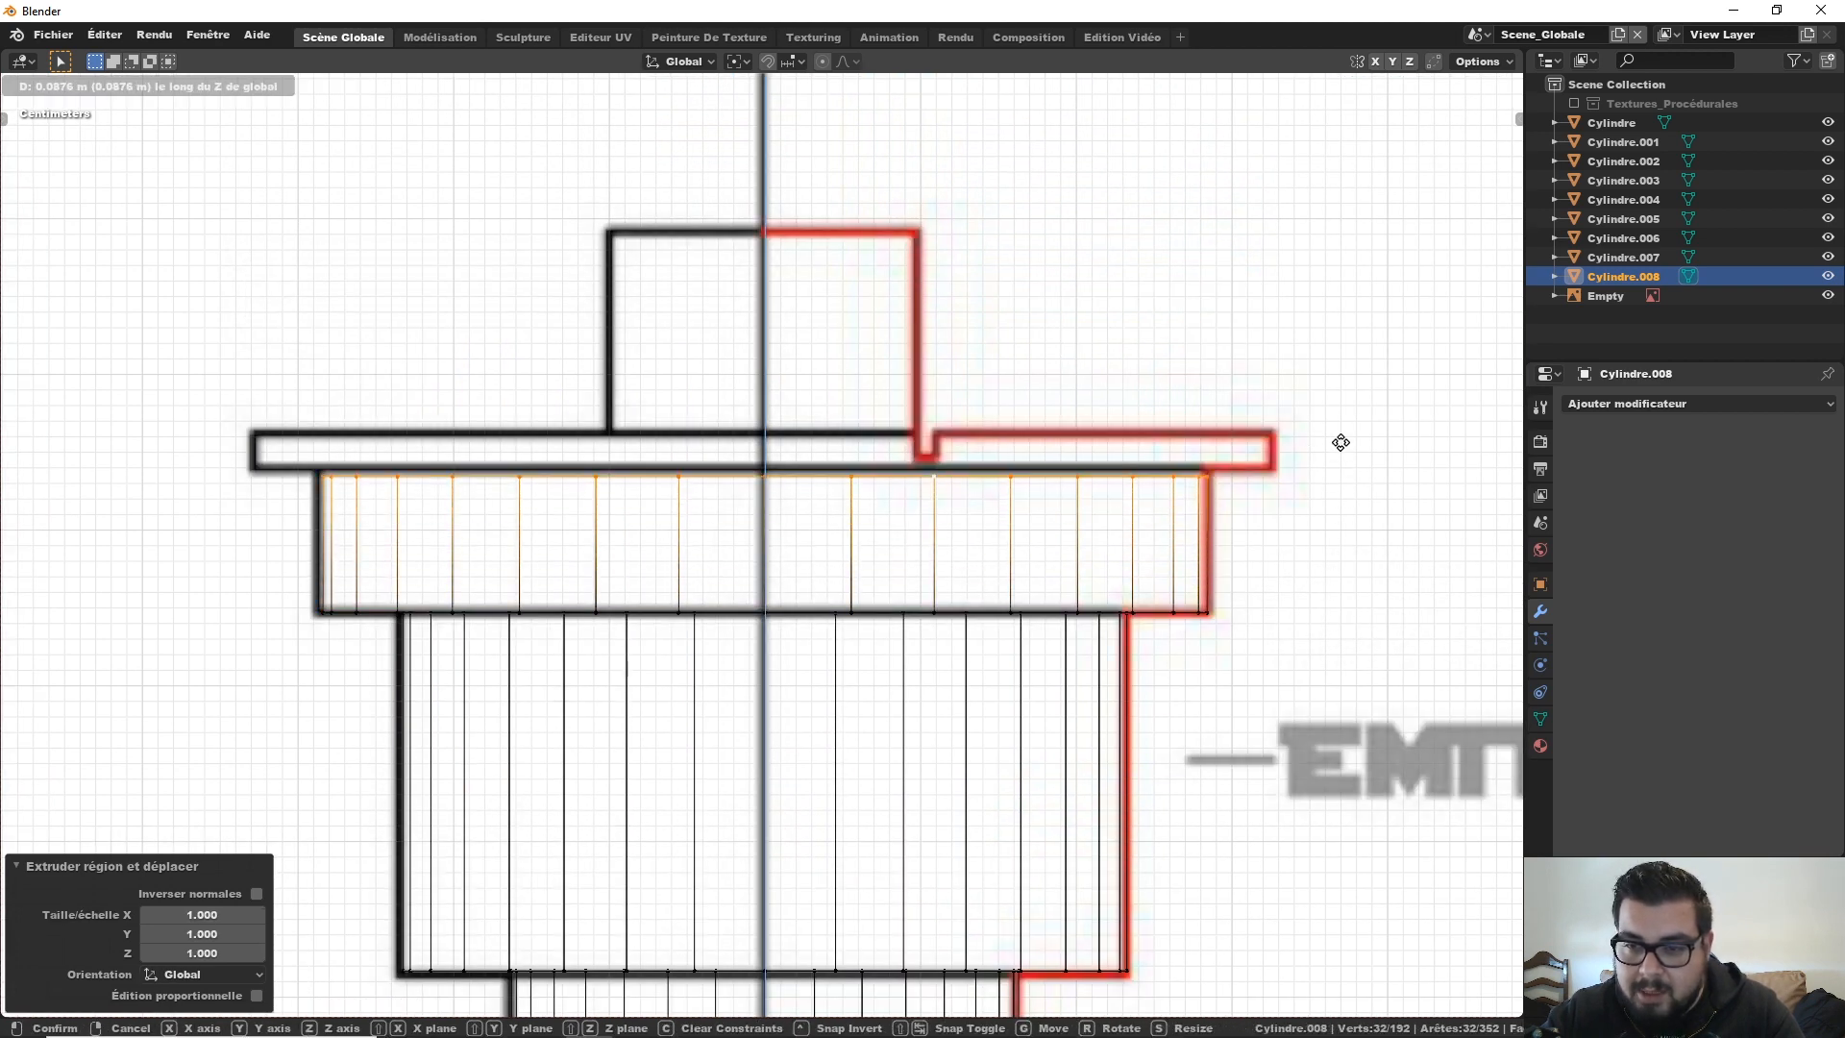
pyautogui.click(1343, 370)
# Step: Form the emitter's thin top flange by extruding and scaling the top loop by about 1.145, extruding it about 0.024 m upward, and exit edit mode
pyautogui.keyDown('shift'); pyautogui.moveTo(1150, 454); pyautogui.dragTo(1153, 505, button='middle'); pyautogui.keyUp('shift')
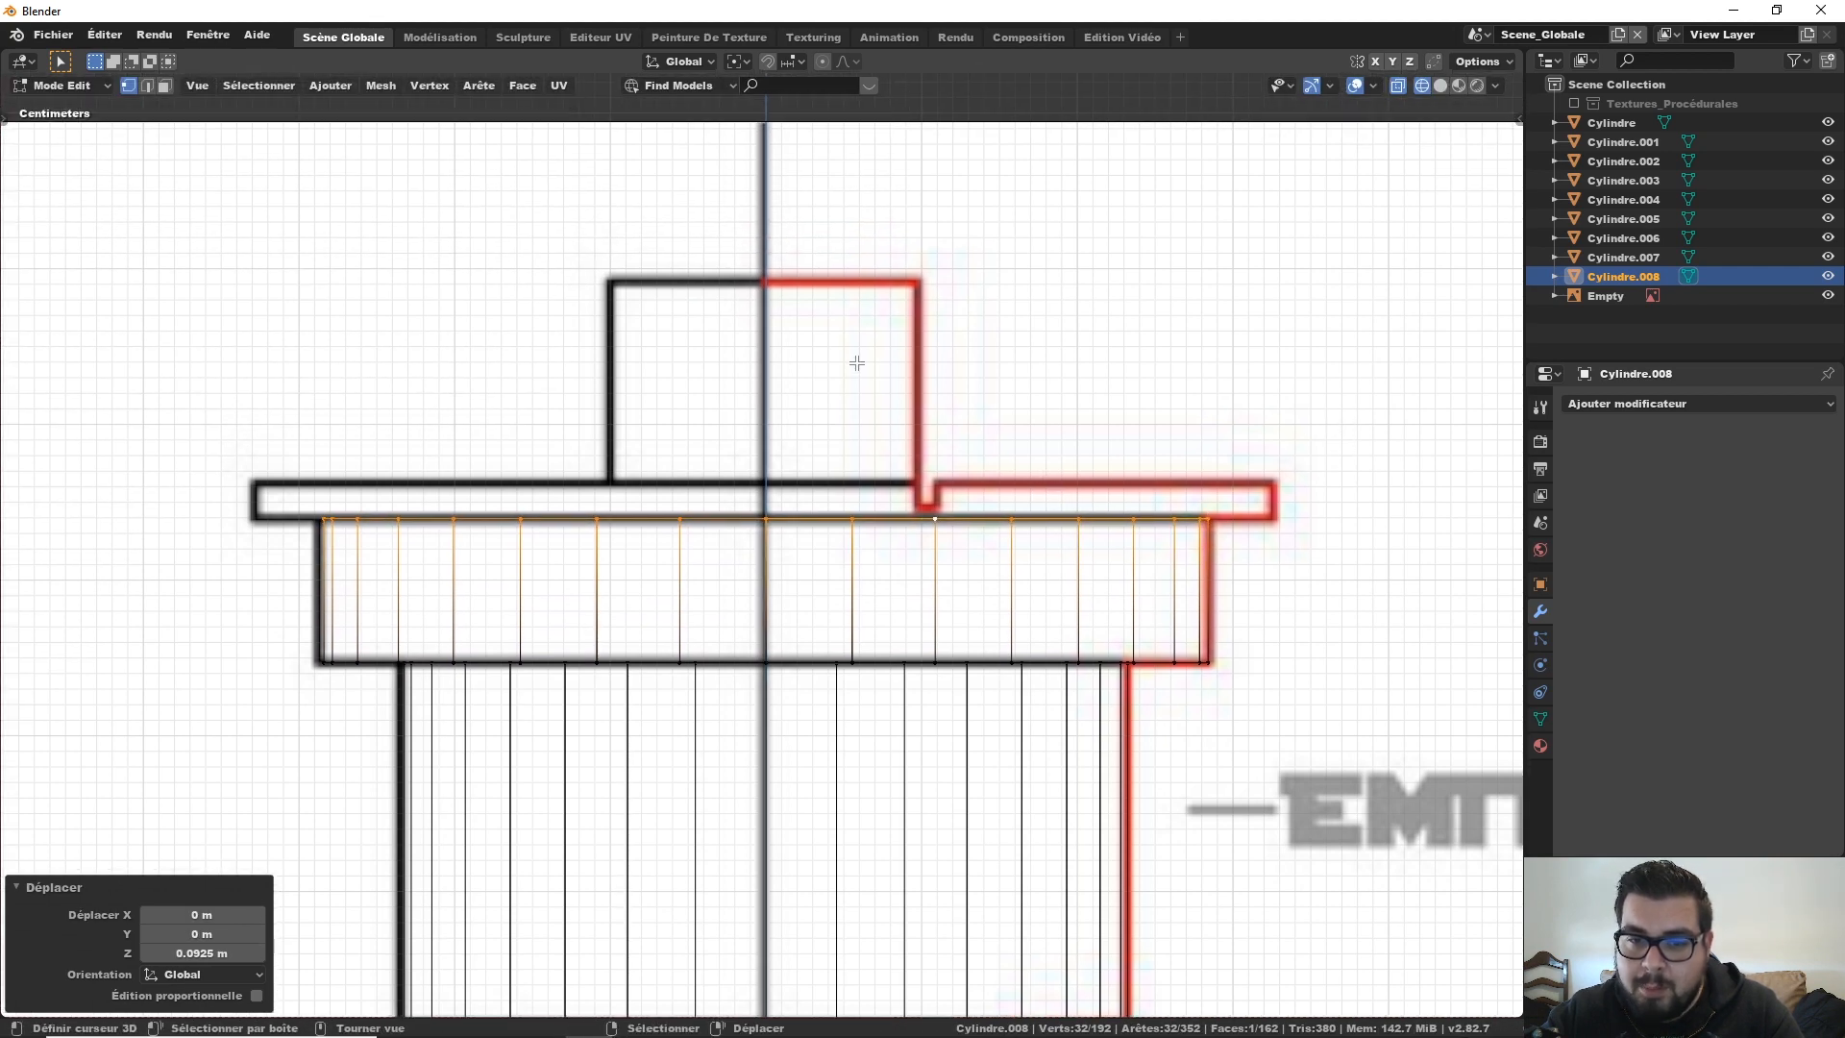
pyautogui.keyDown('shift'); pyautogui.moveTo(615, 342); pyautogui.dragTo(632, 398, button='middle'); pyautogui.keyUp('shift')
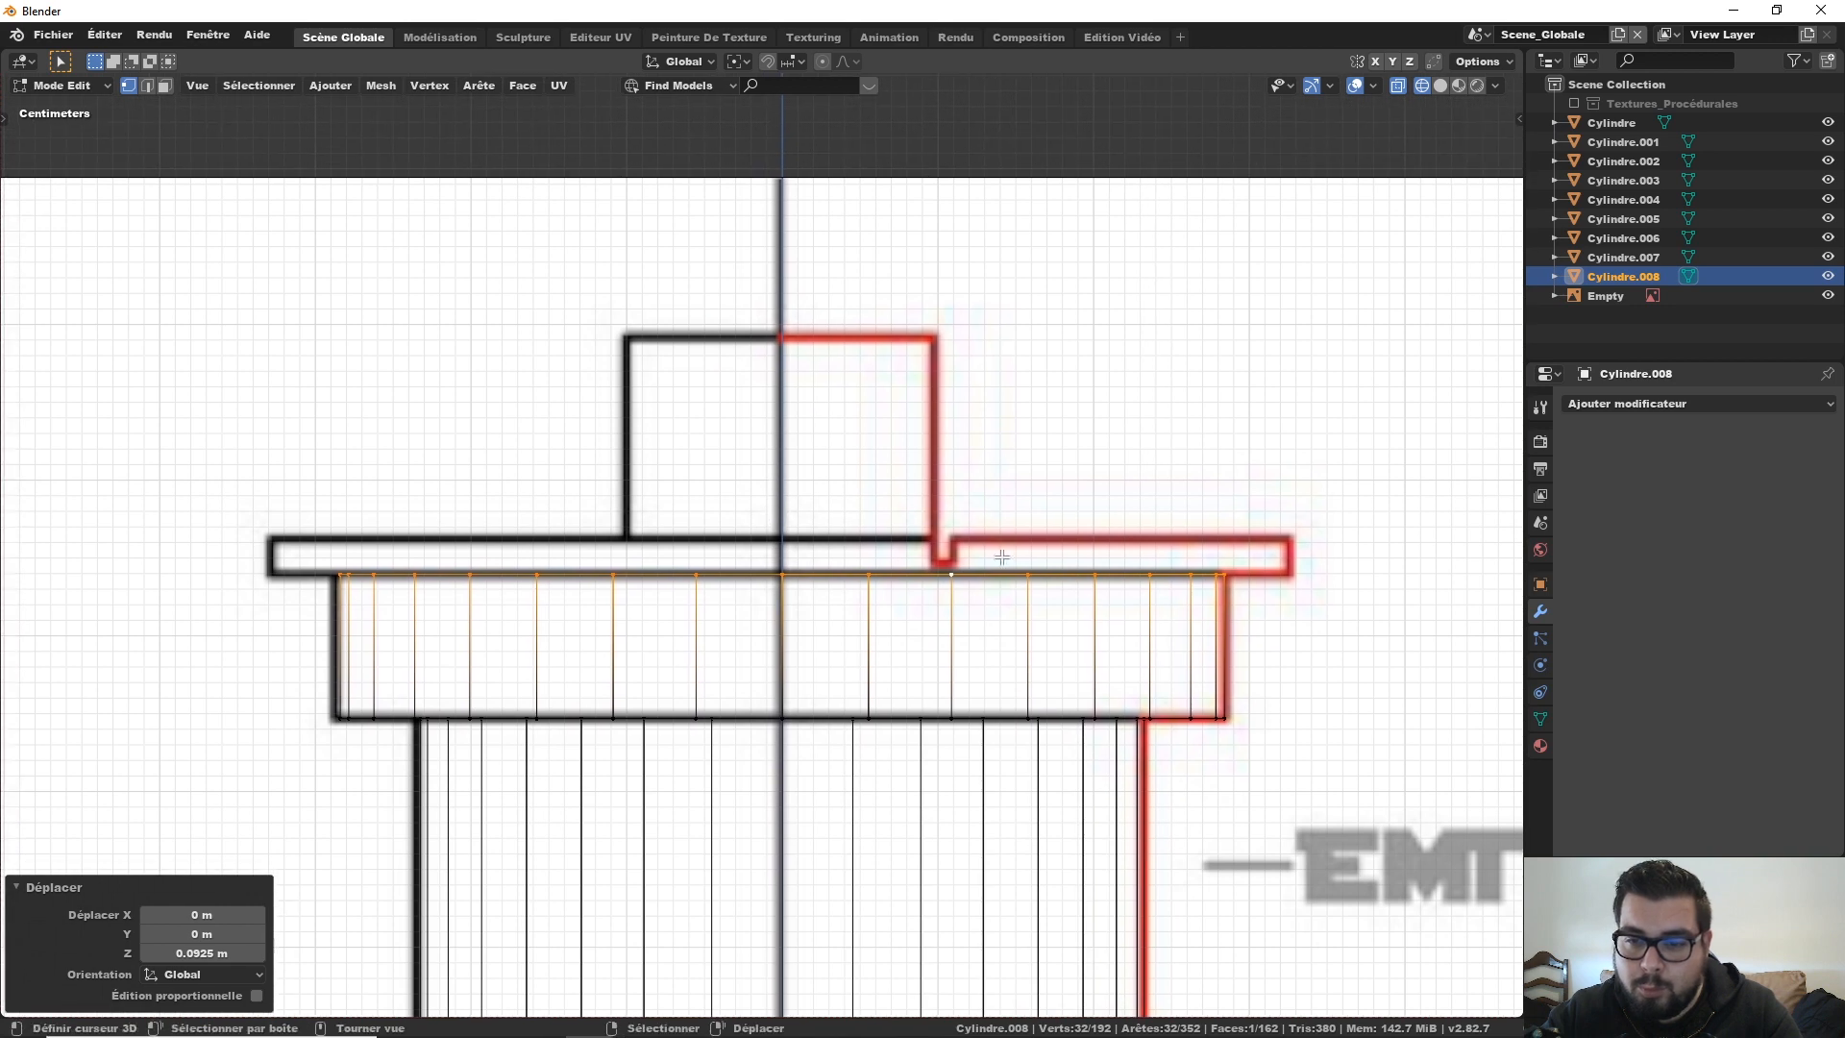
pyautogui.keyDown('shift'); pyautogui.moveTo(1115, 618); pyautogui.dragTo(1071, 596, button='middle'); pyautogui.keyUp('shift')
pyautogui.press('e')
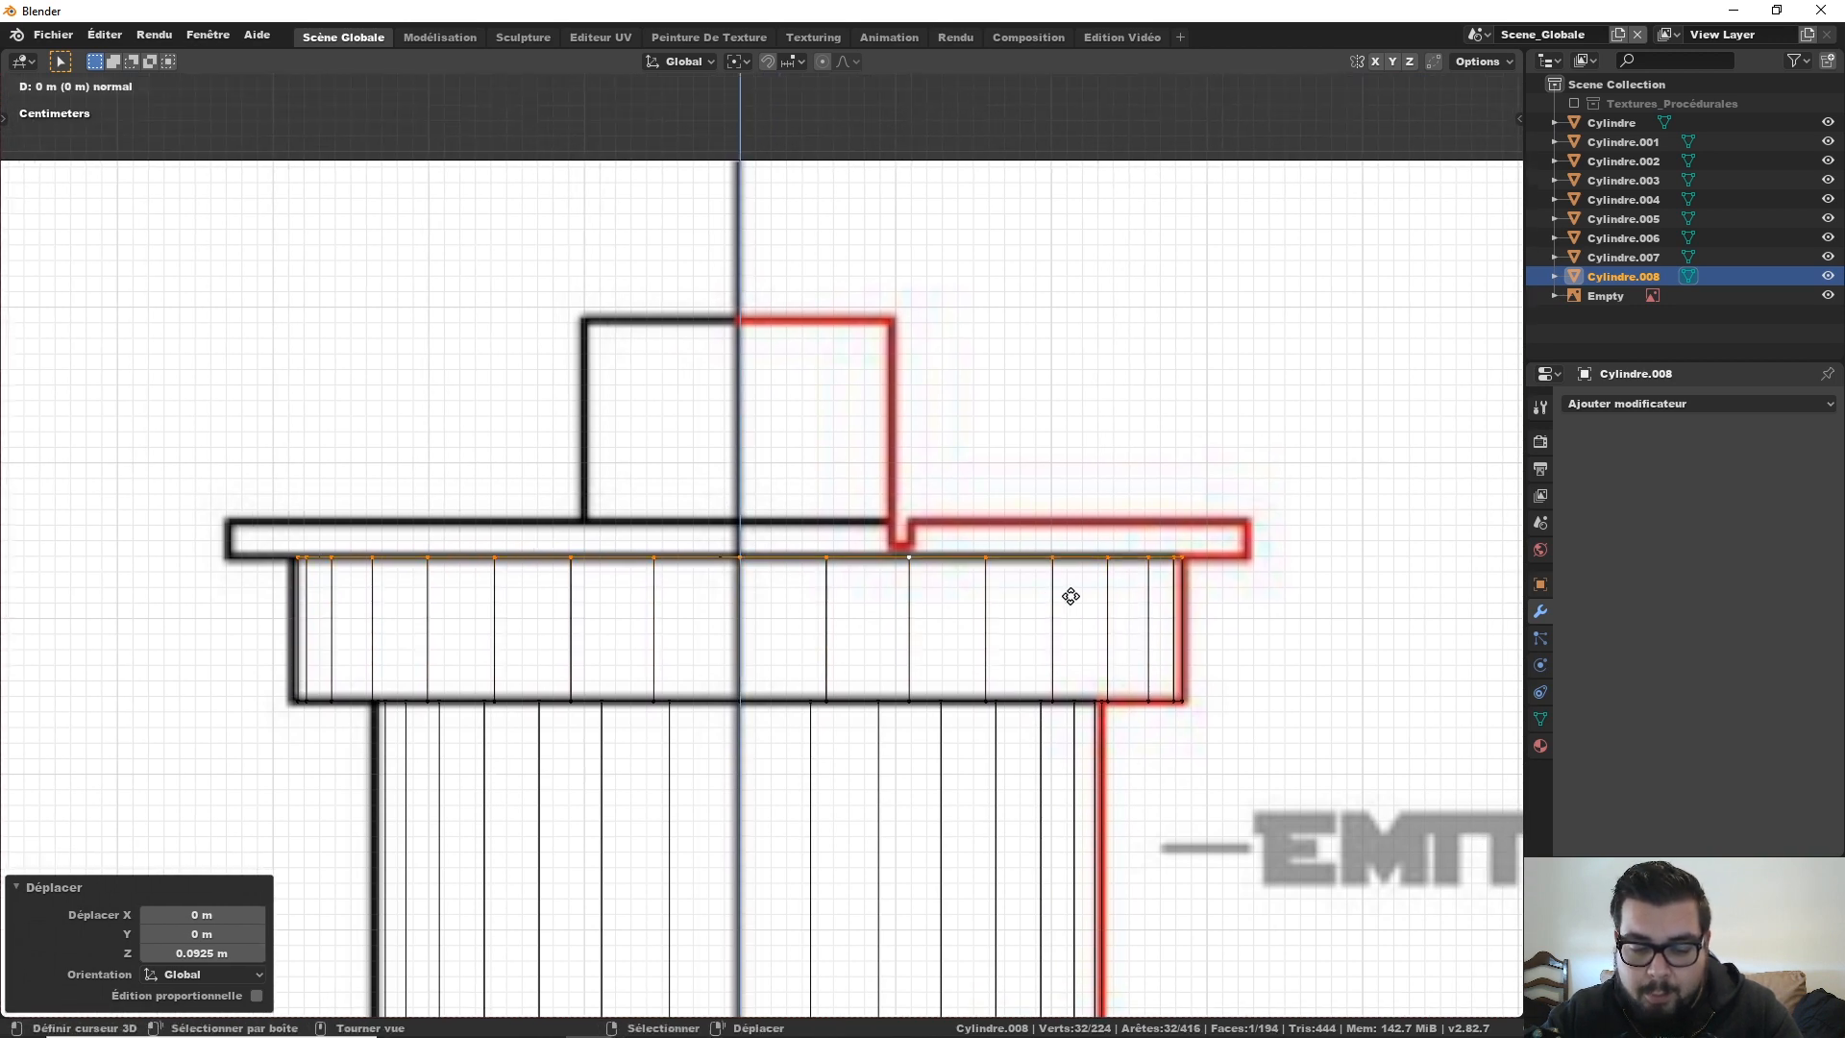
pyautogui.press('s')
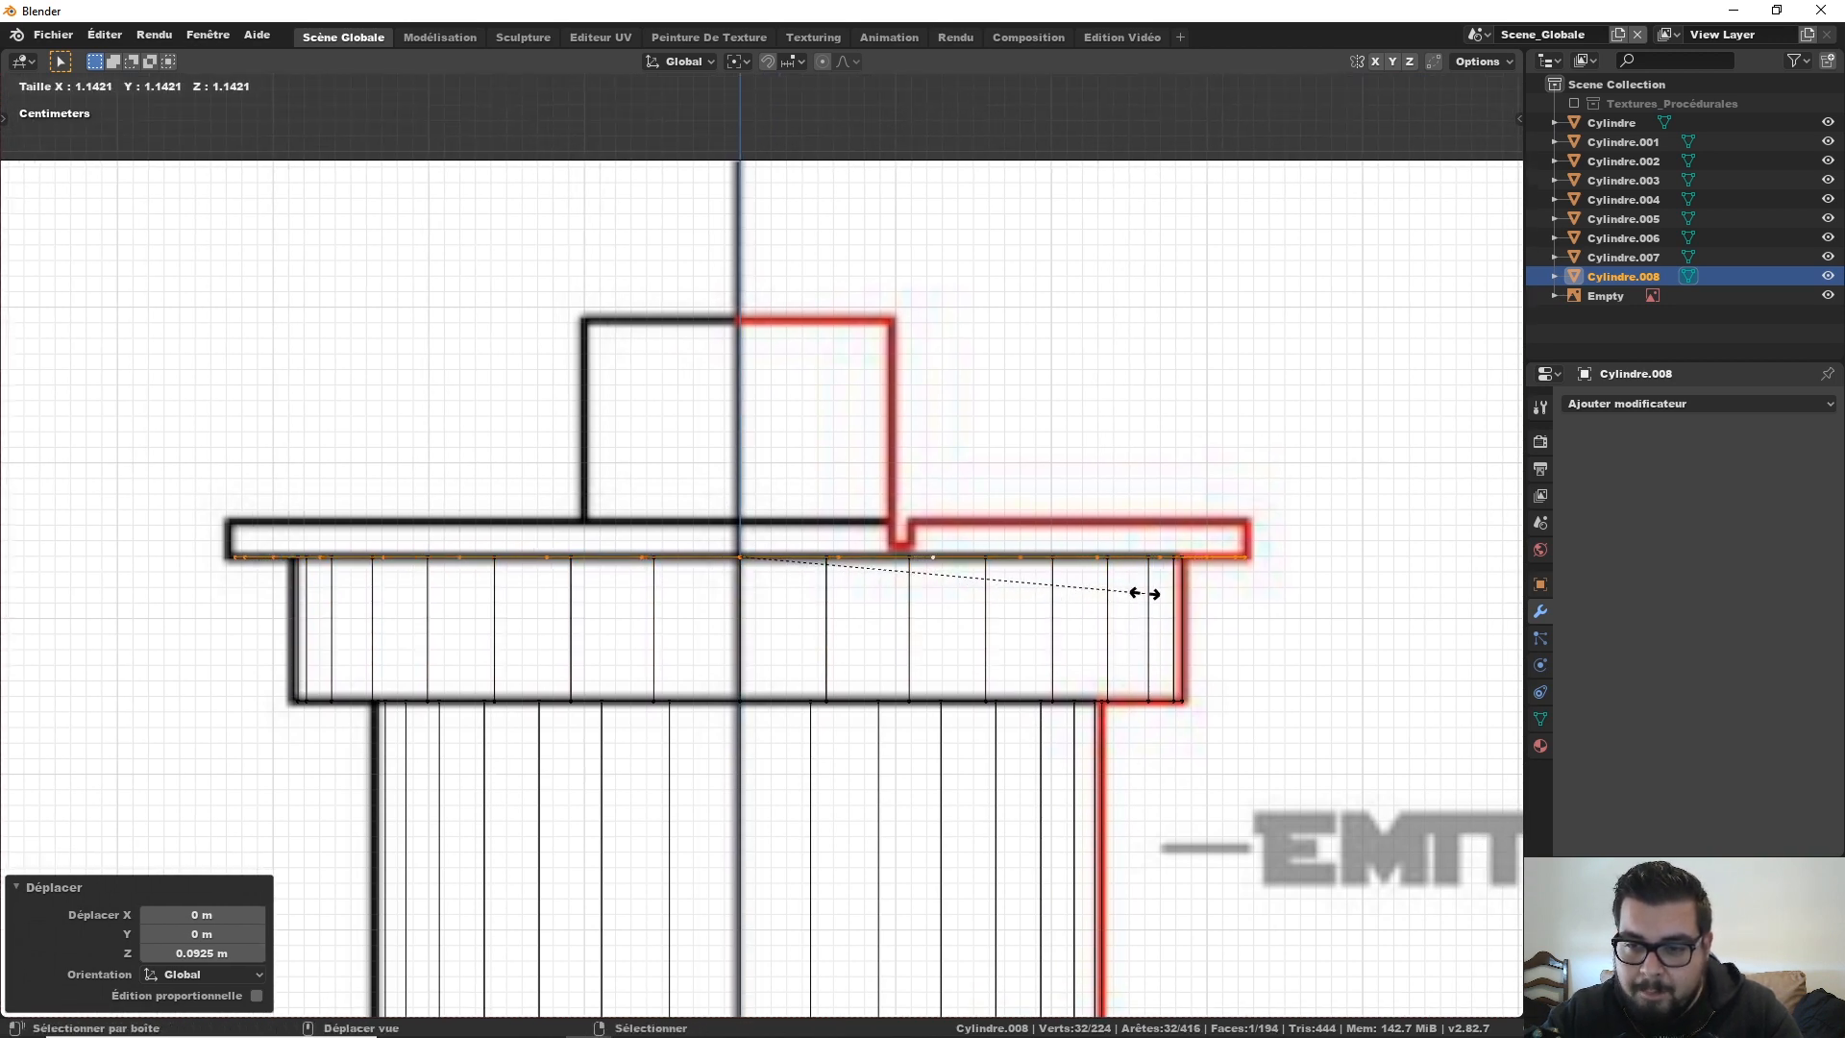
pyautogui.click(1153, 591)
pyautogui.press('e')
pyautogui.press('z')
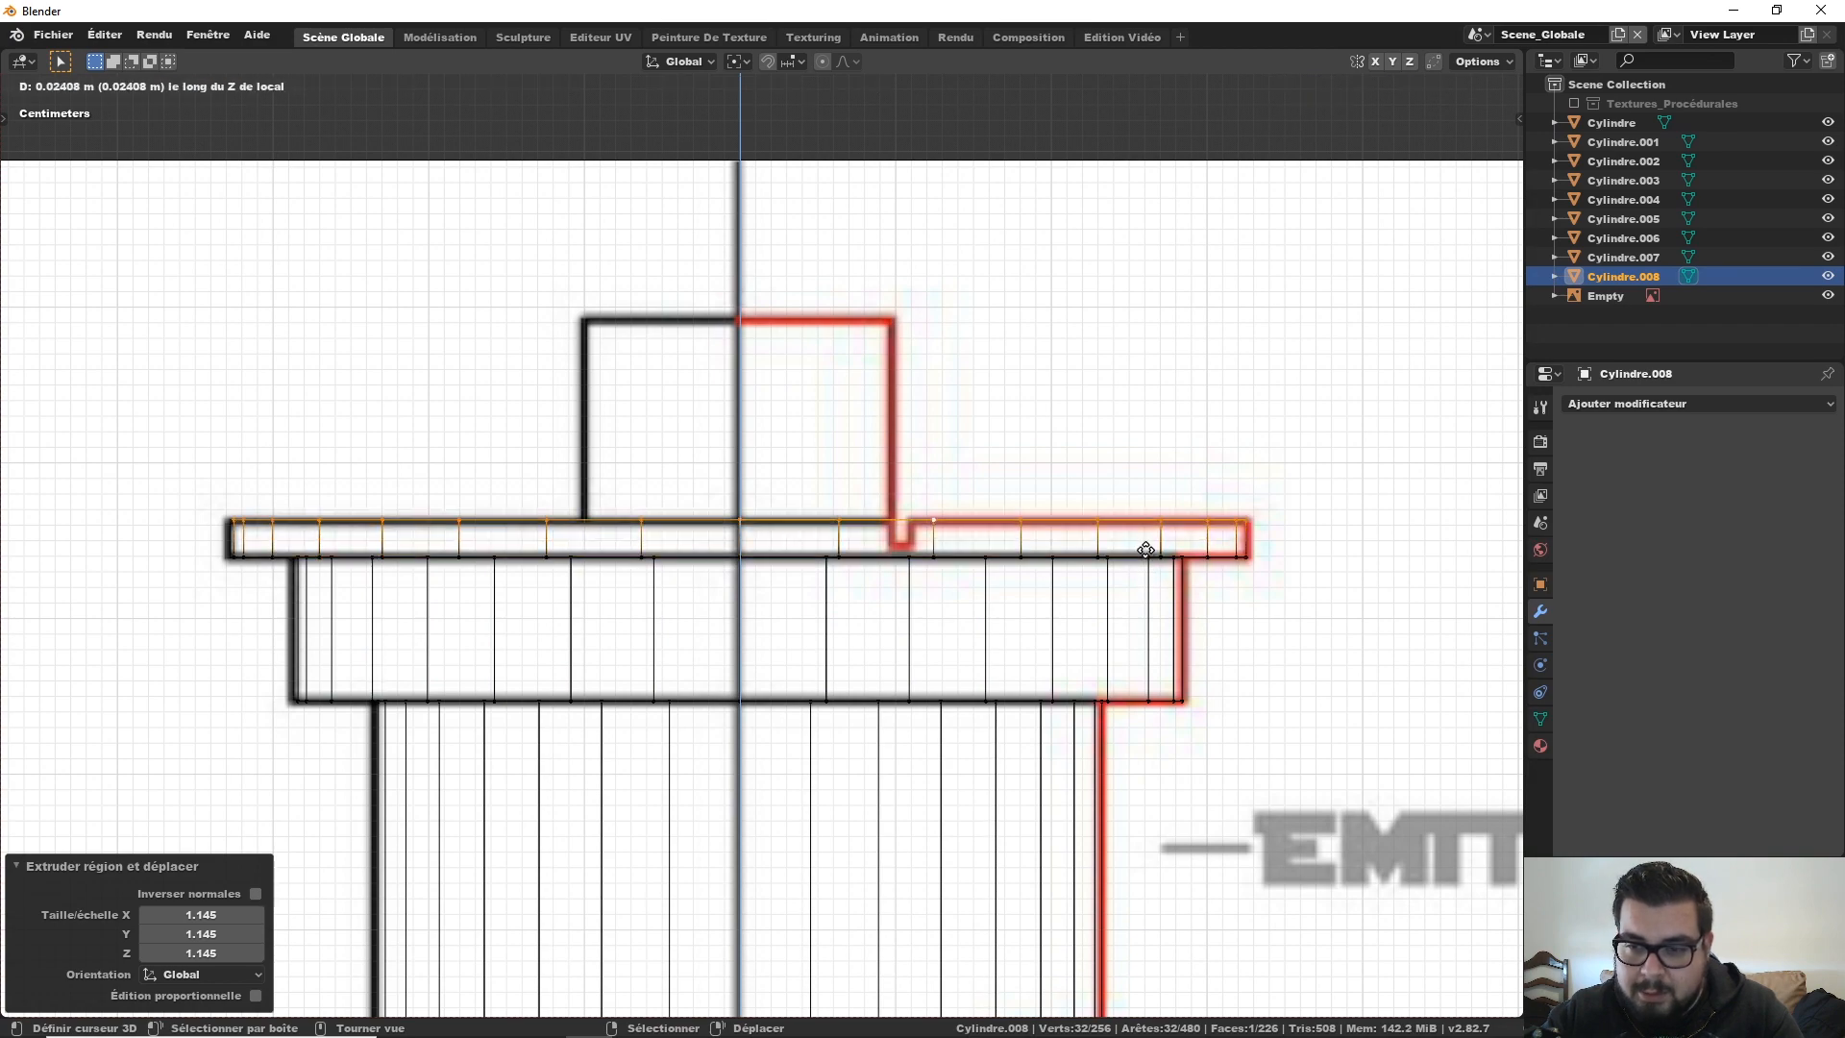
pyautogui.click(1143, 559)
pyautogui.press('Tab')
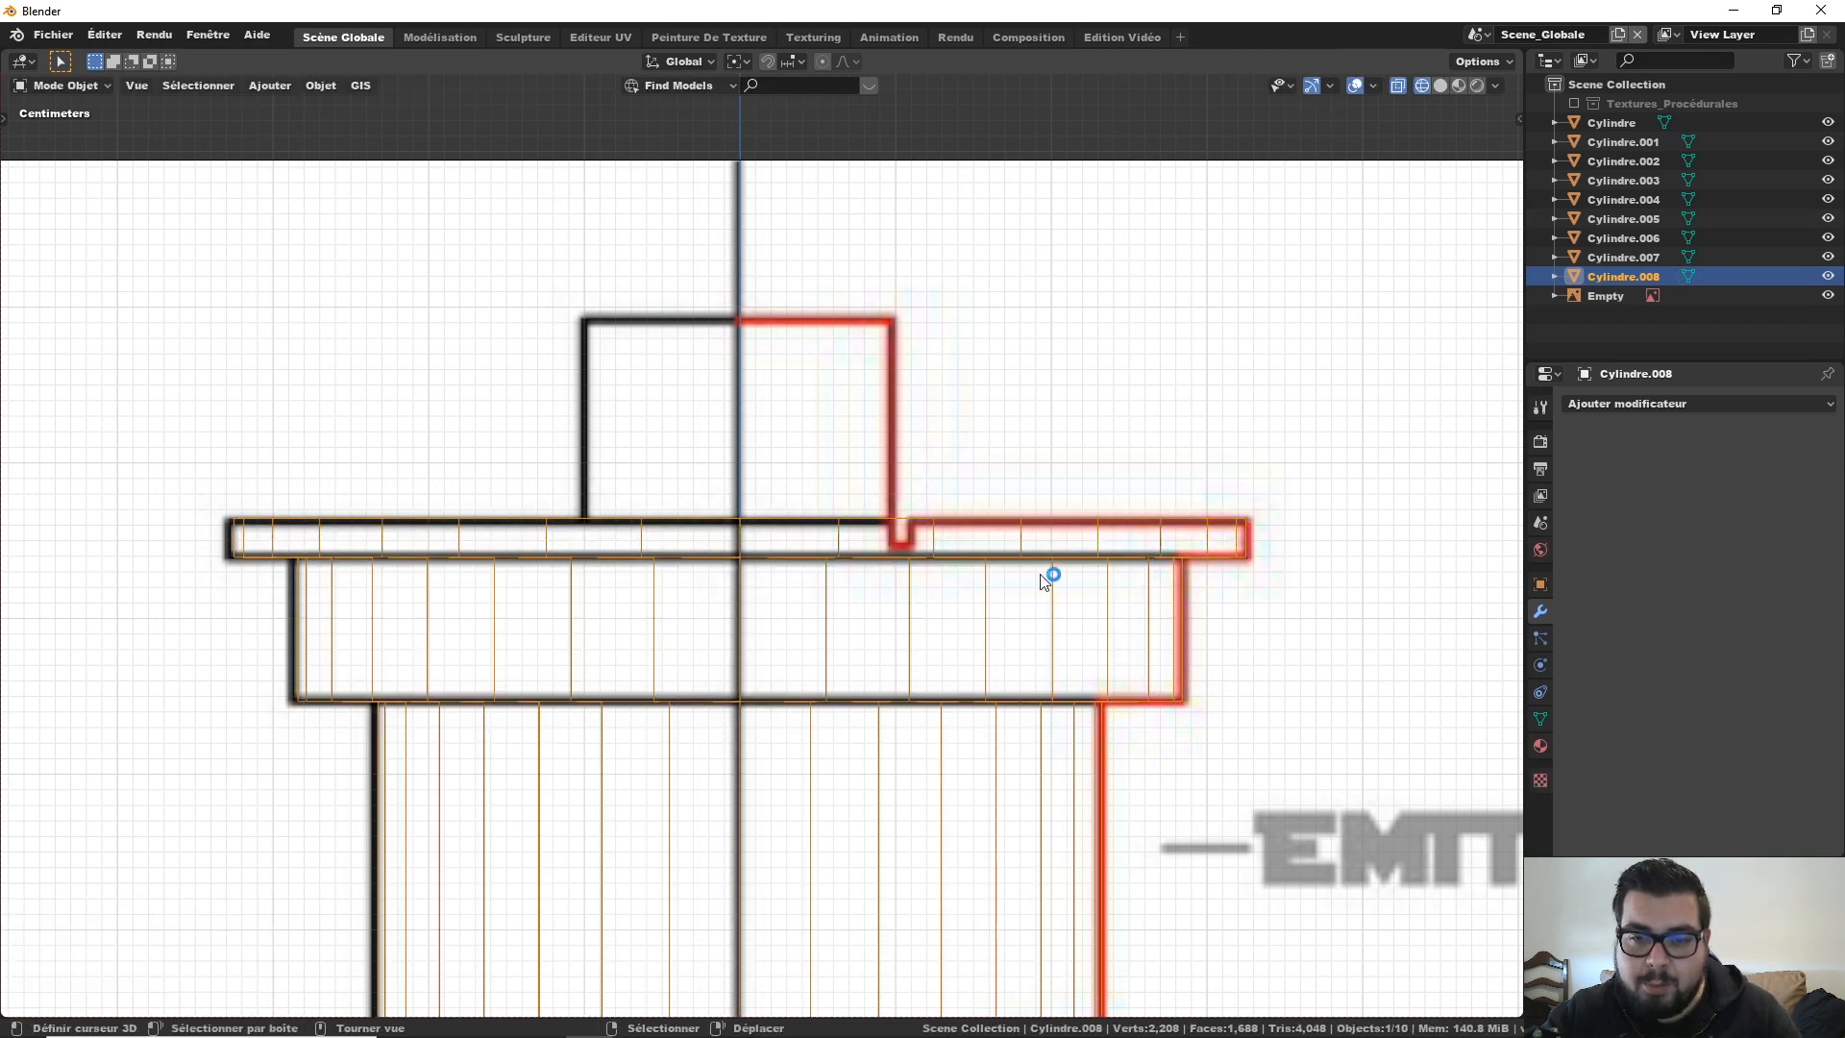
# Step: Deselect everything, add a mesh cylinder and move it about 2.33 m up along Z to the small block topping the emitter matrix
pyautogui.scroll(-2, 809, 453)
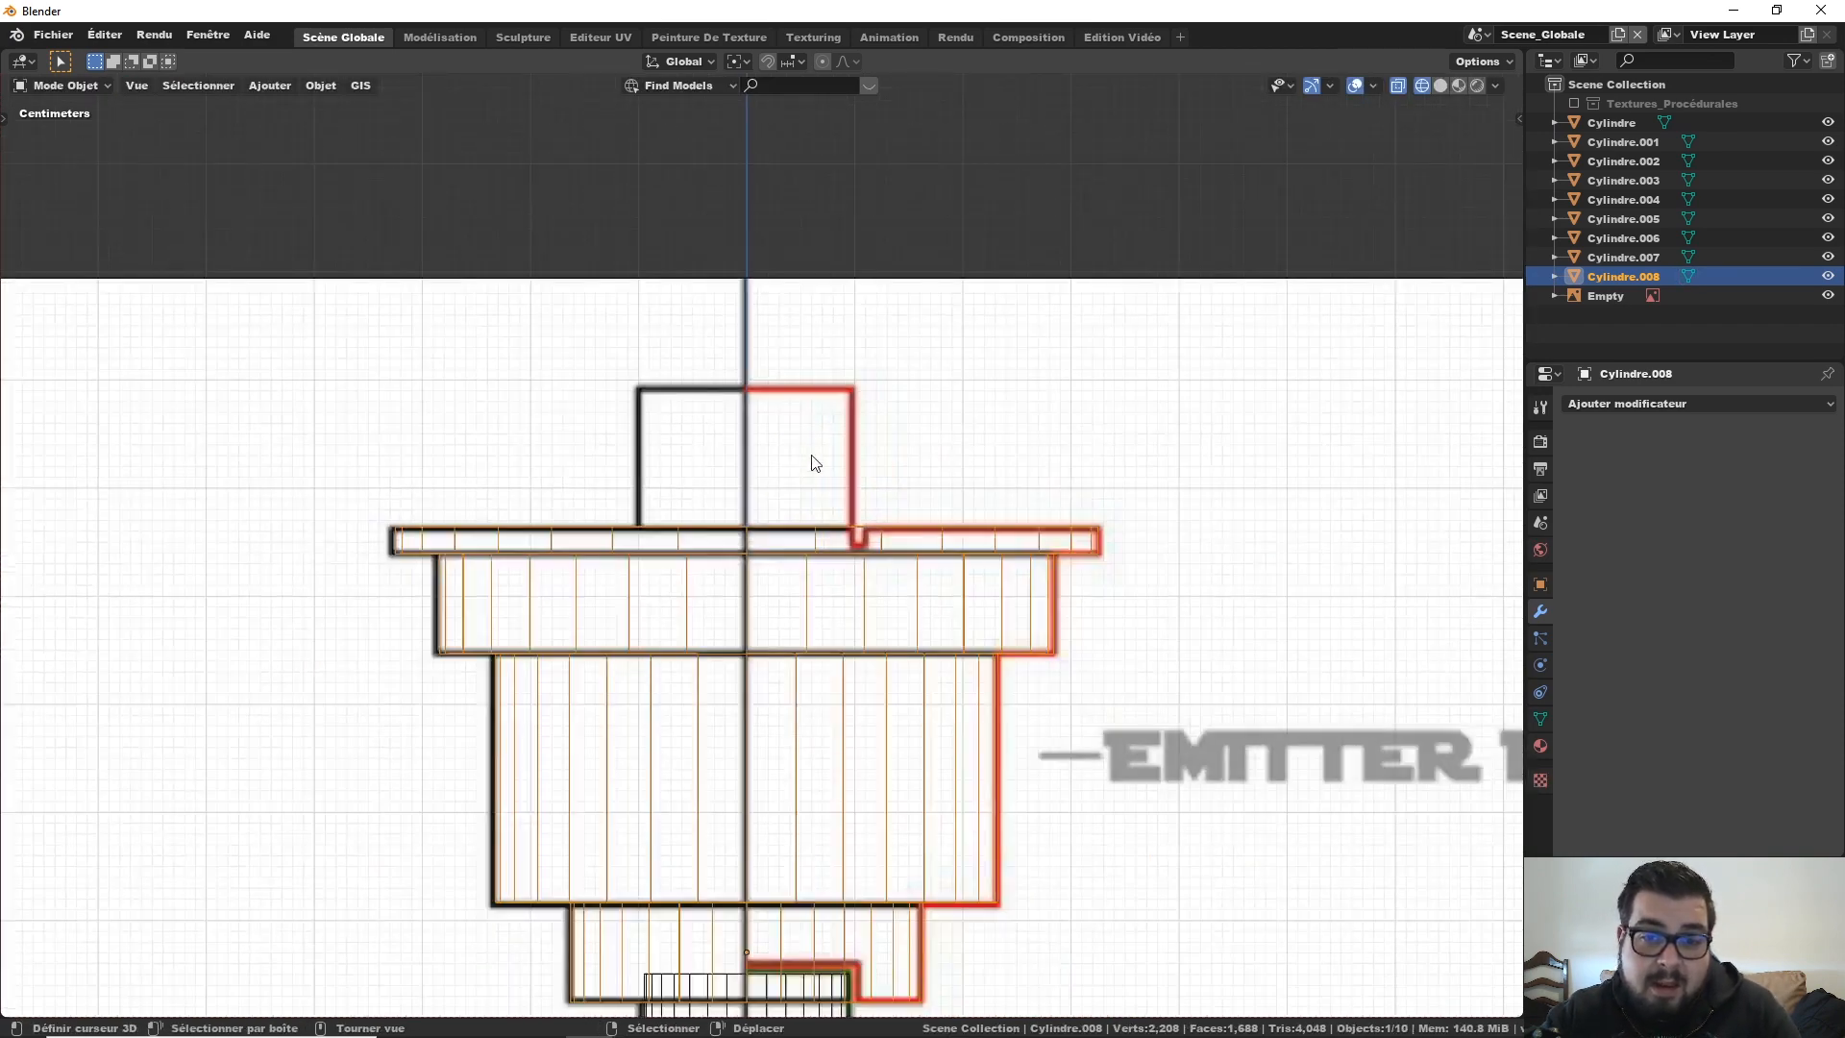
pyautogui.hotkey('alt', 'a')
pyautogui.scroll(-5, 816, 365)
pyautogui.hotkey('shift', 'a')
pyautogui.moveTo(807, 629)
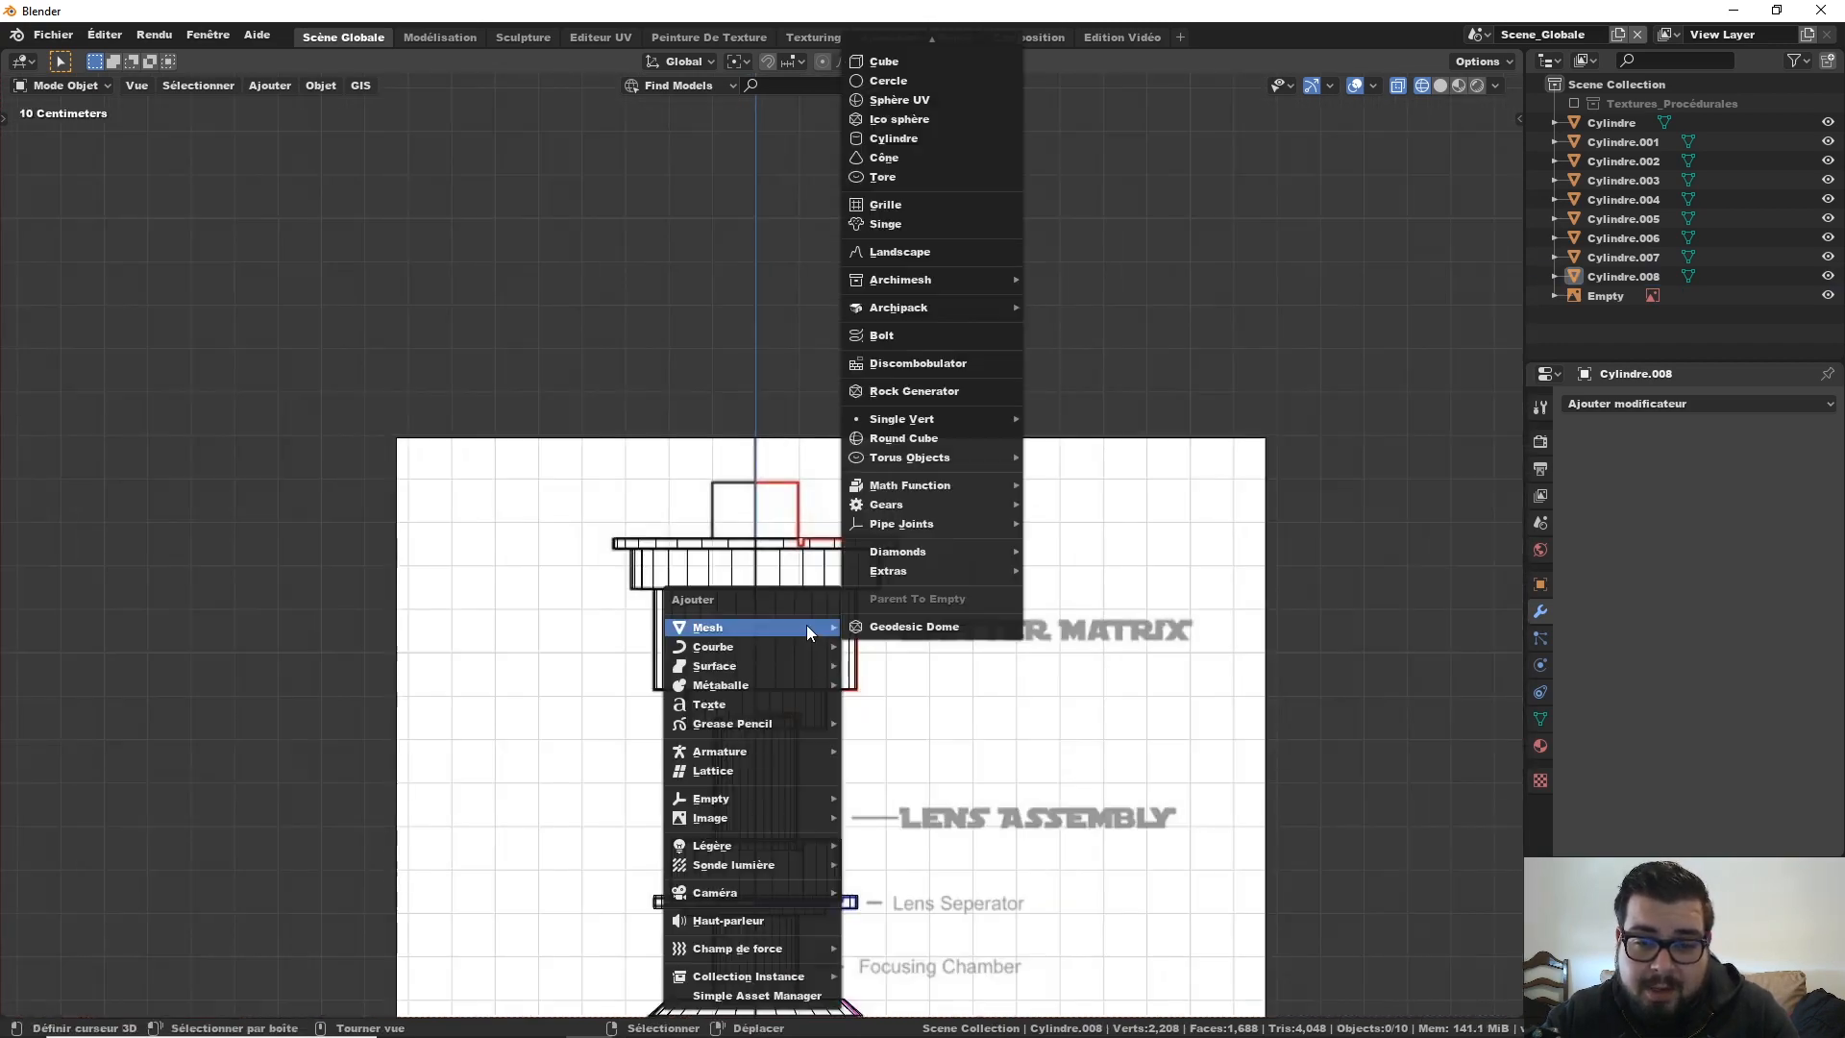
pyautogui.click(917, 138)
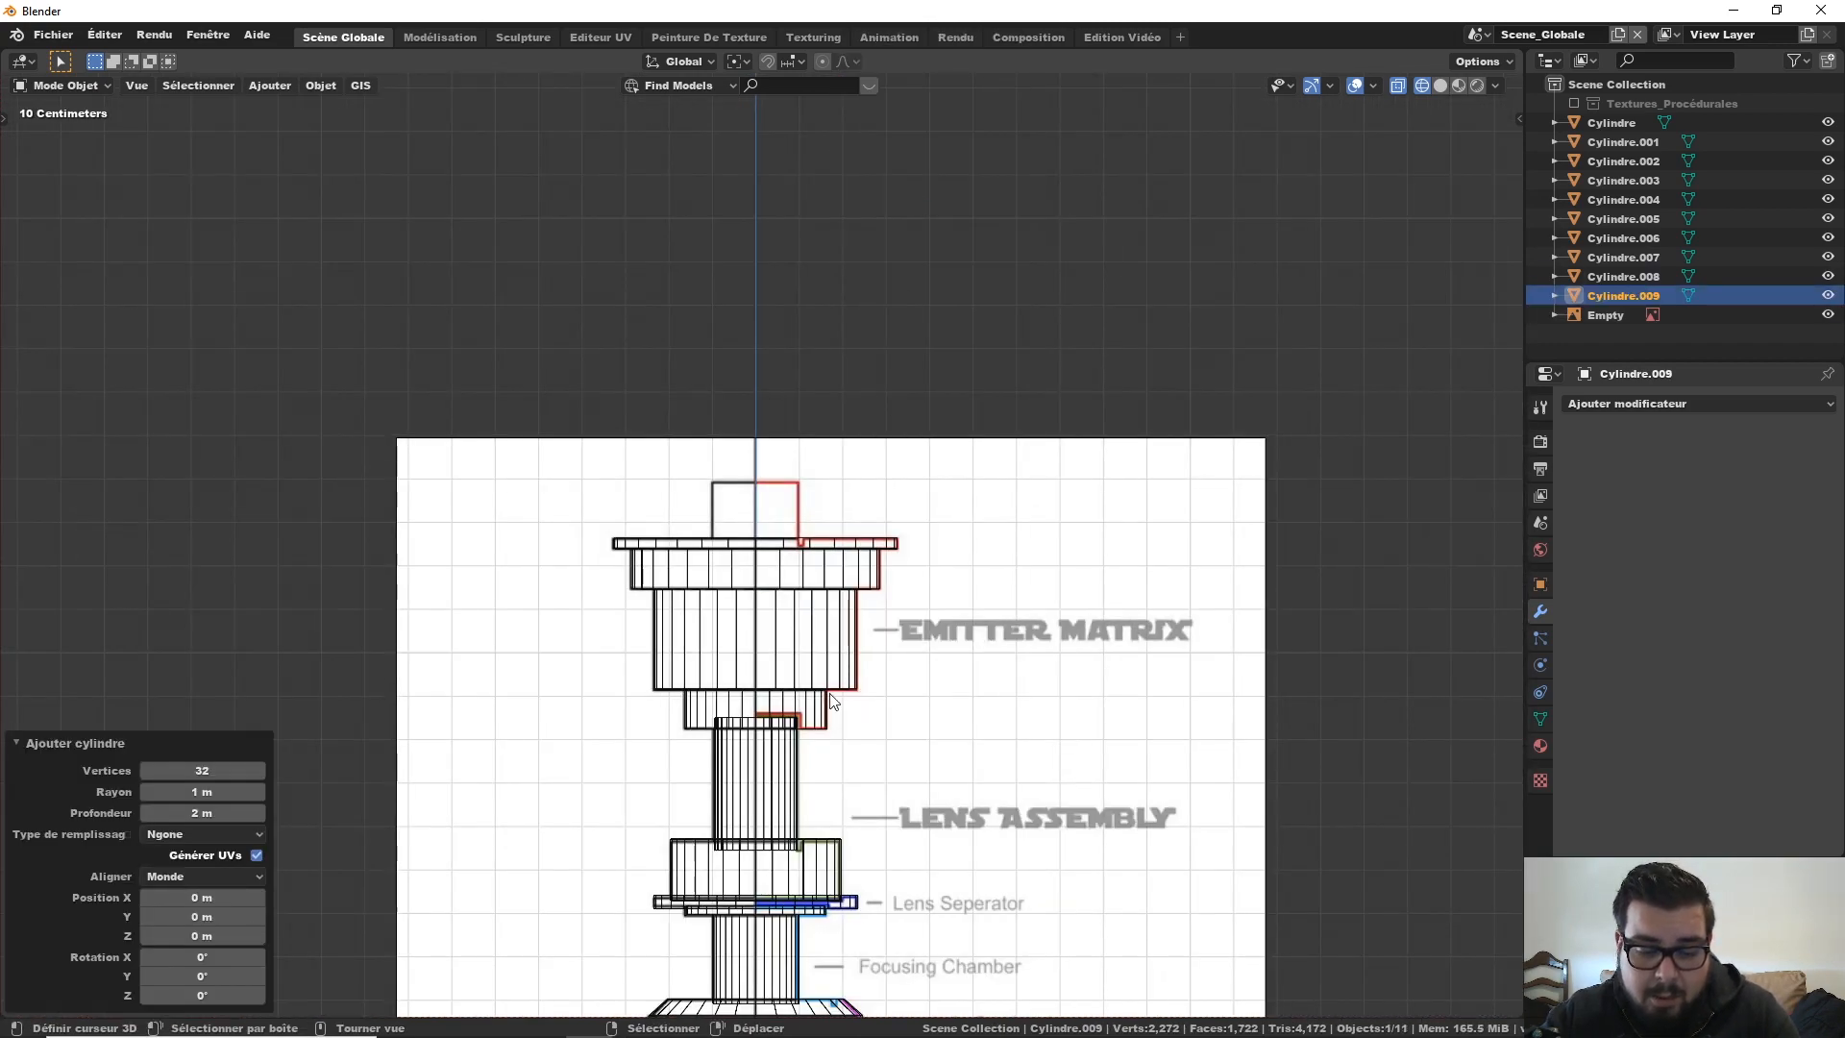
pyautogui.press('g')
pyautogui.press('z')
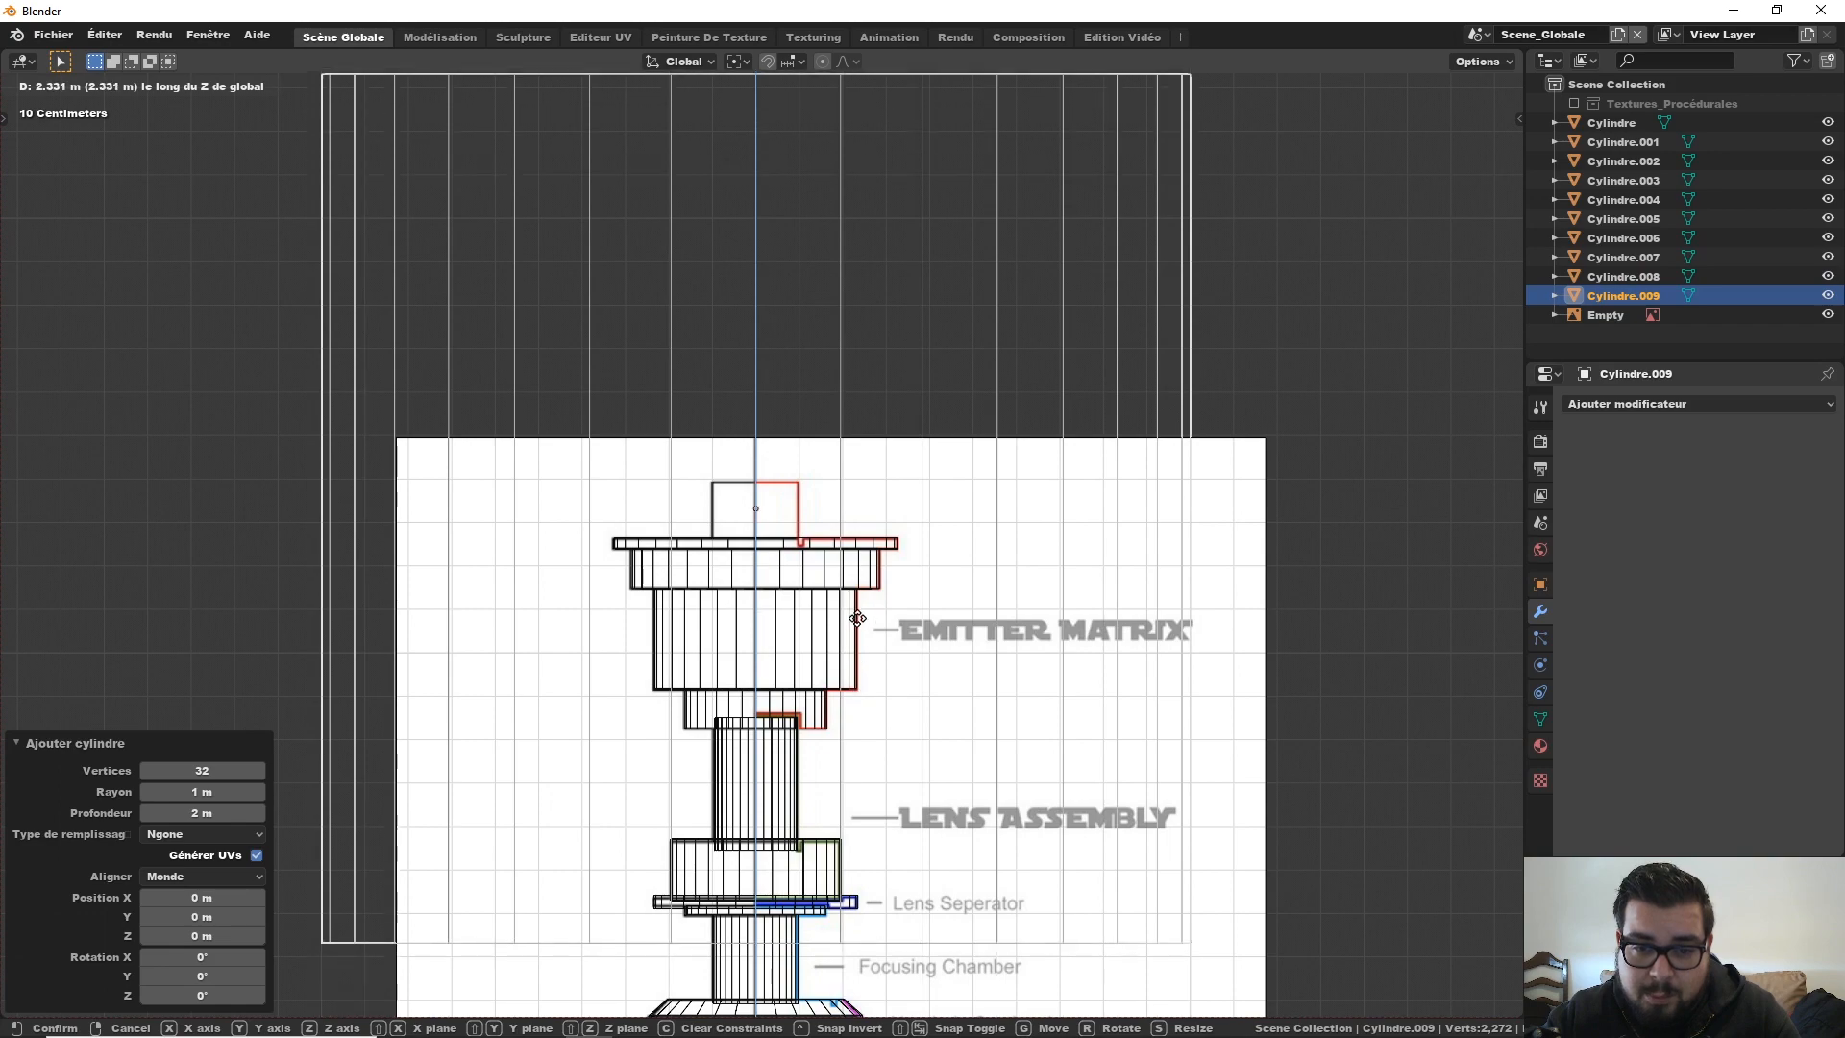
pyautogui.click(857, 618)
# Step: Scale the new cylinder to about 0.098 to match the top block's width, and scale it to about 0.769 along Z
pyautogui.press('s')
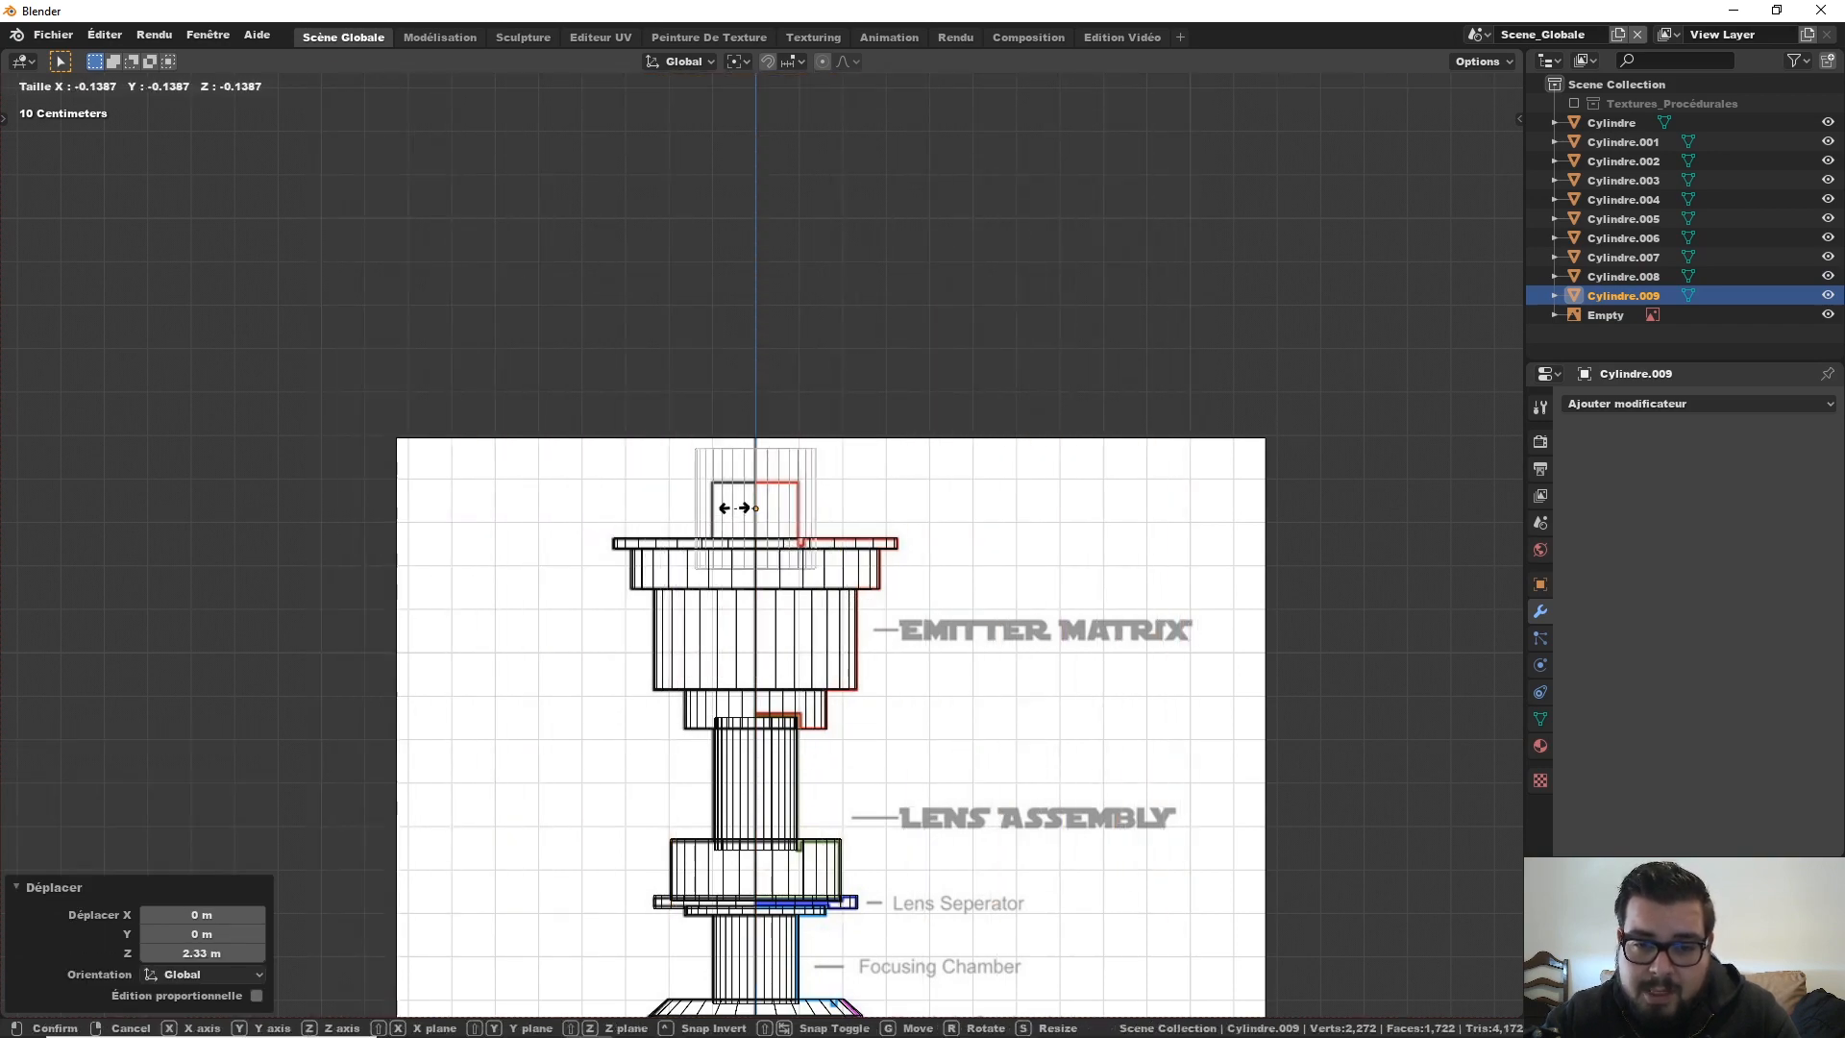
pyautogui.click(803, 536)
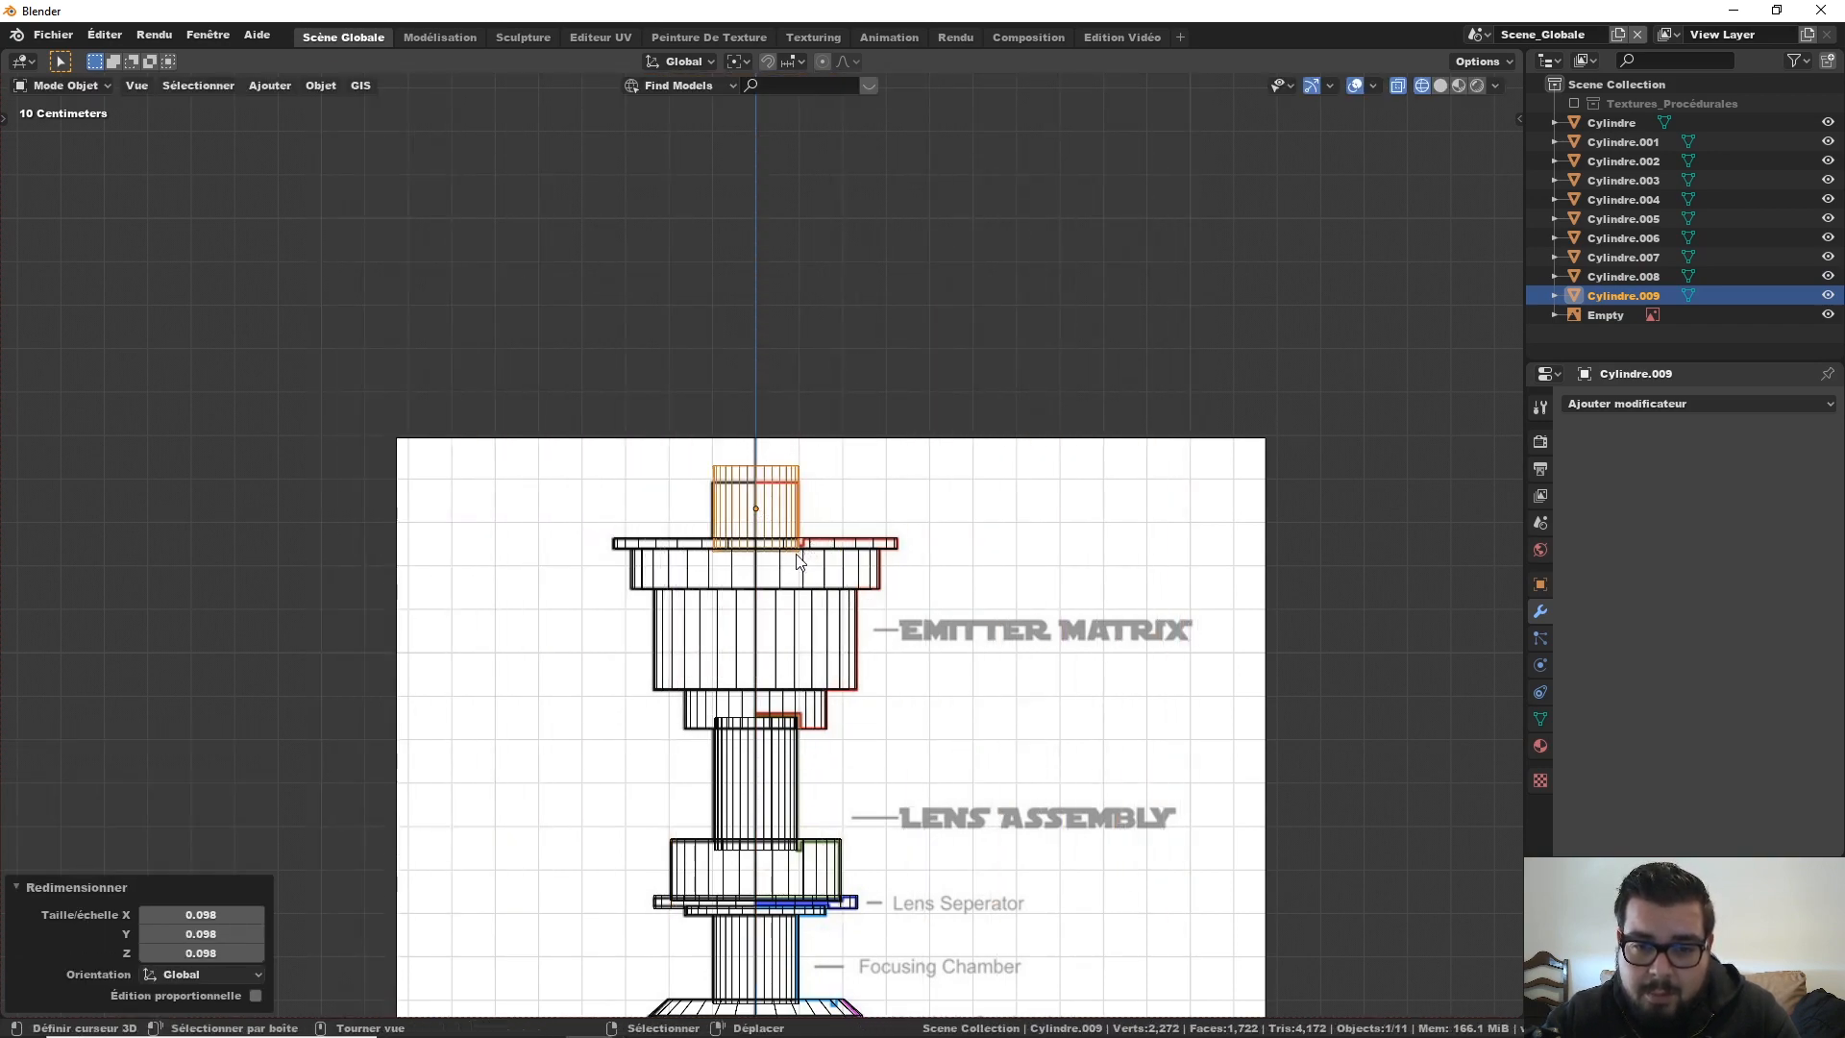
pyautogui.scroll(5, 794, 587)
pyautogui.scroll(3, 811, 660)
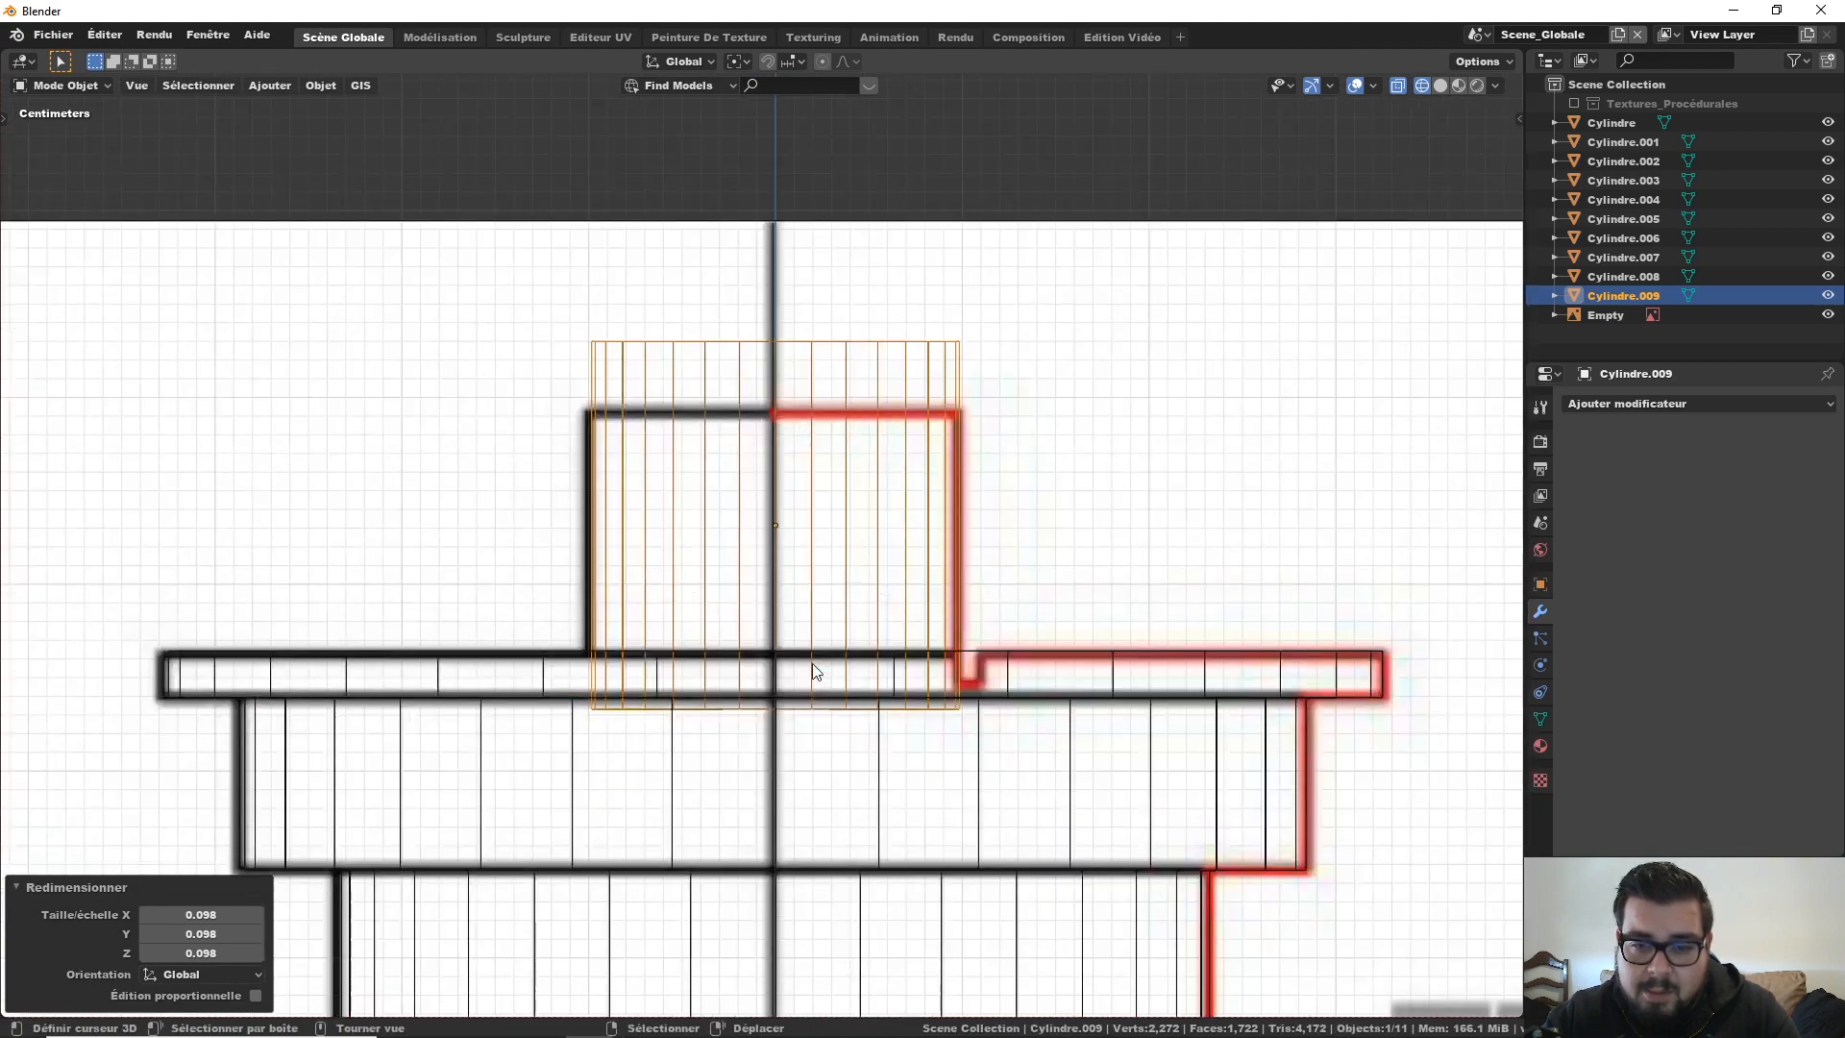
pyautogui.press('s')
pyautogui.press('z')
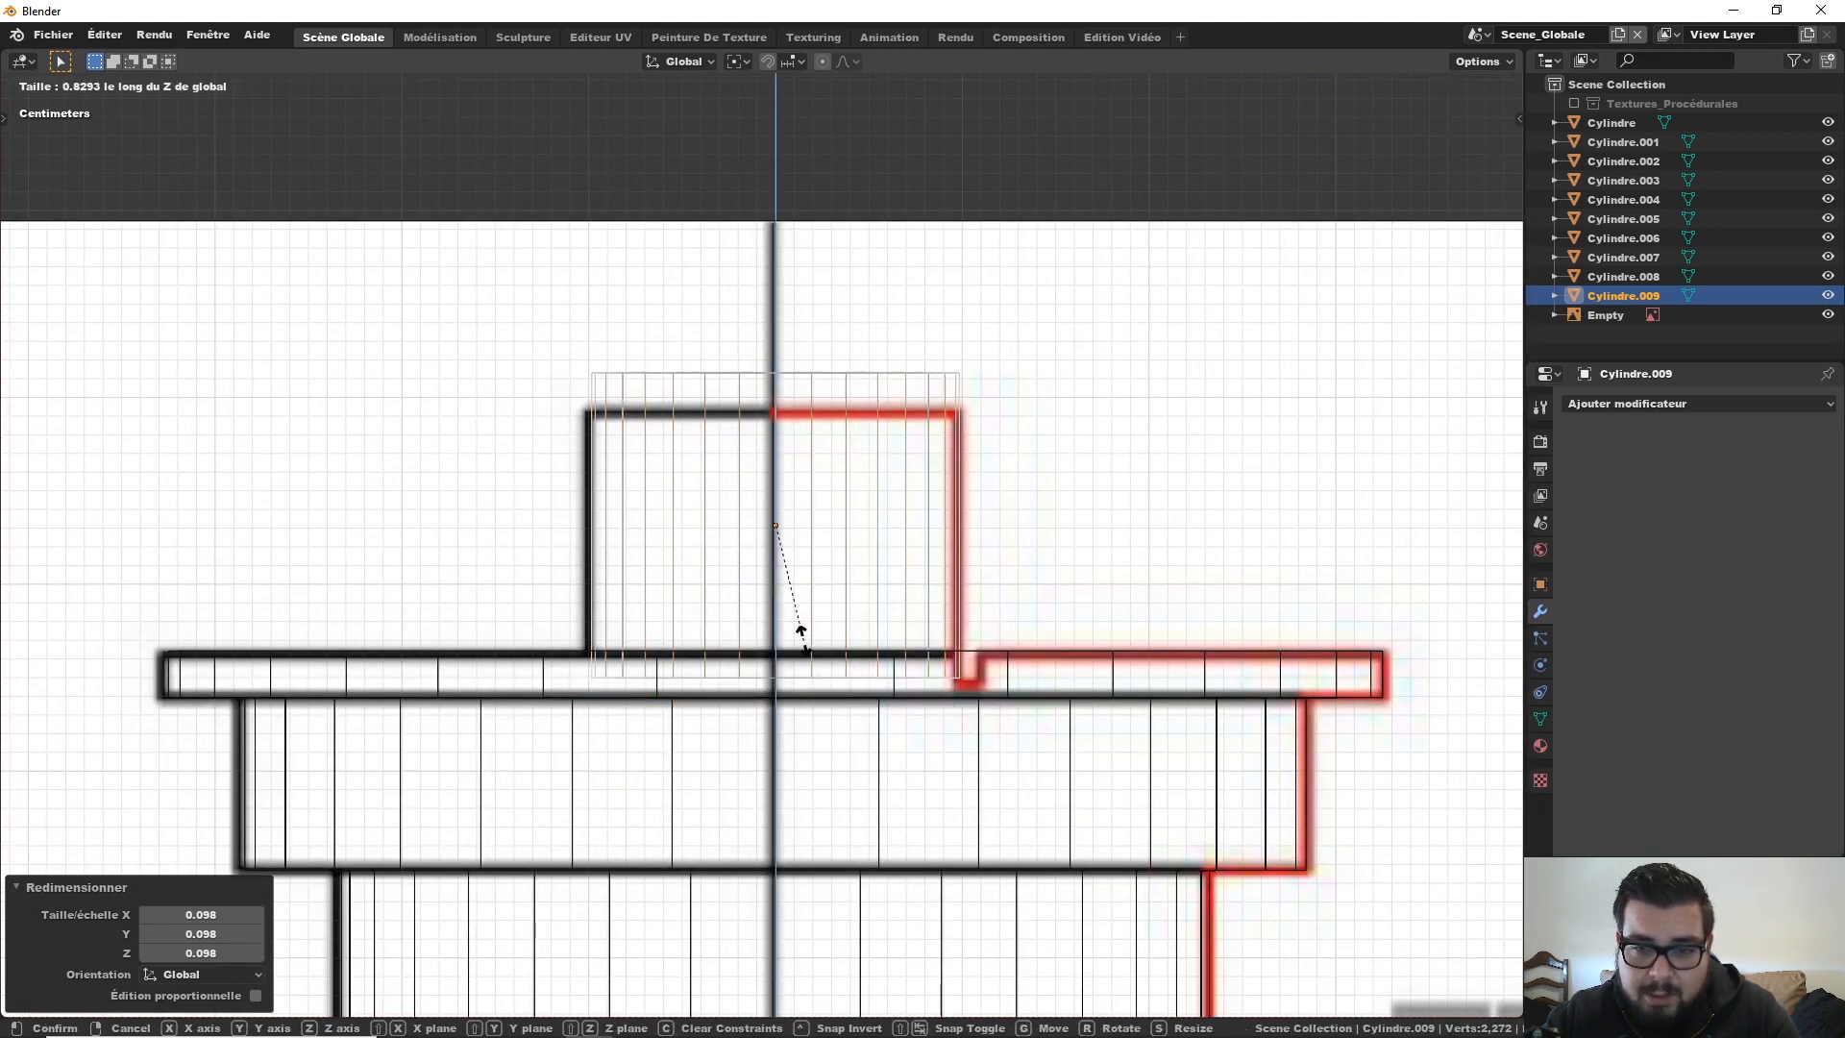
pyautogui.click(793, 634)
# Step: Fit the cylinder vertically to the top block by lowering it about 0.0076 m, scaling Z to 0.979, lowering it another 0.0014 m, and deselect it
pyautogui.press('g')
pyautogui.press('z')
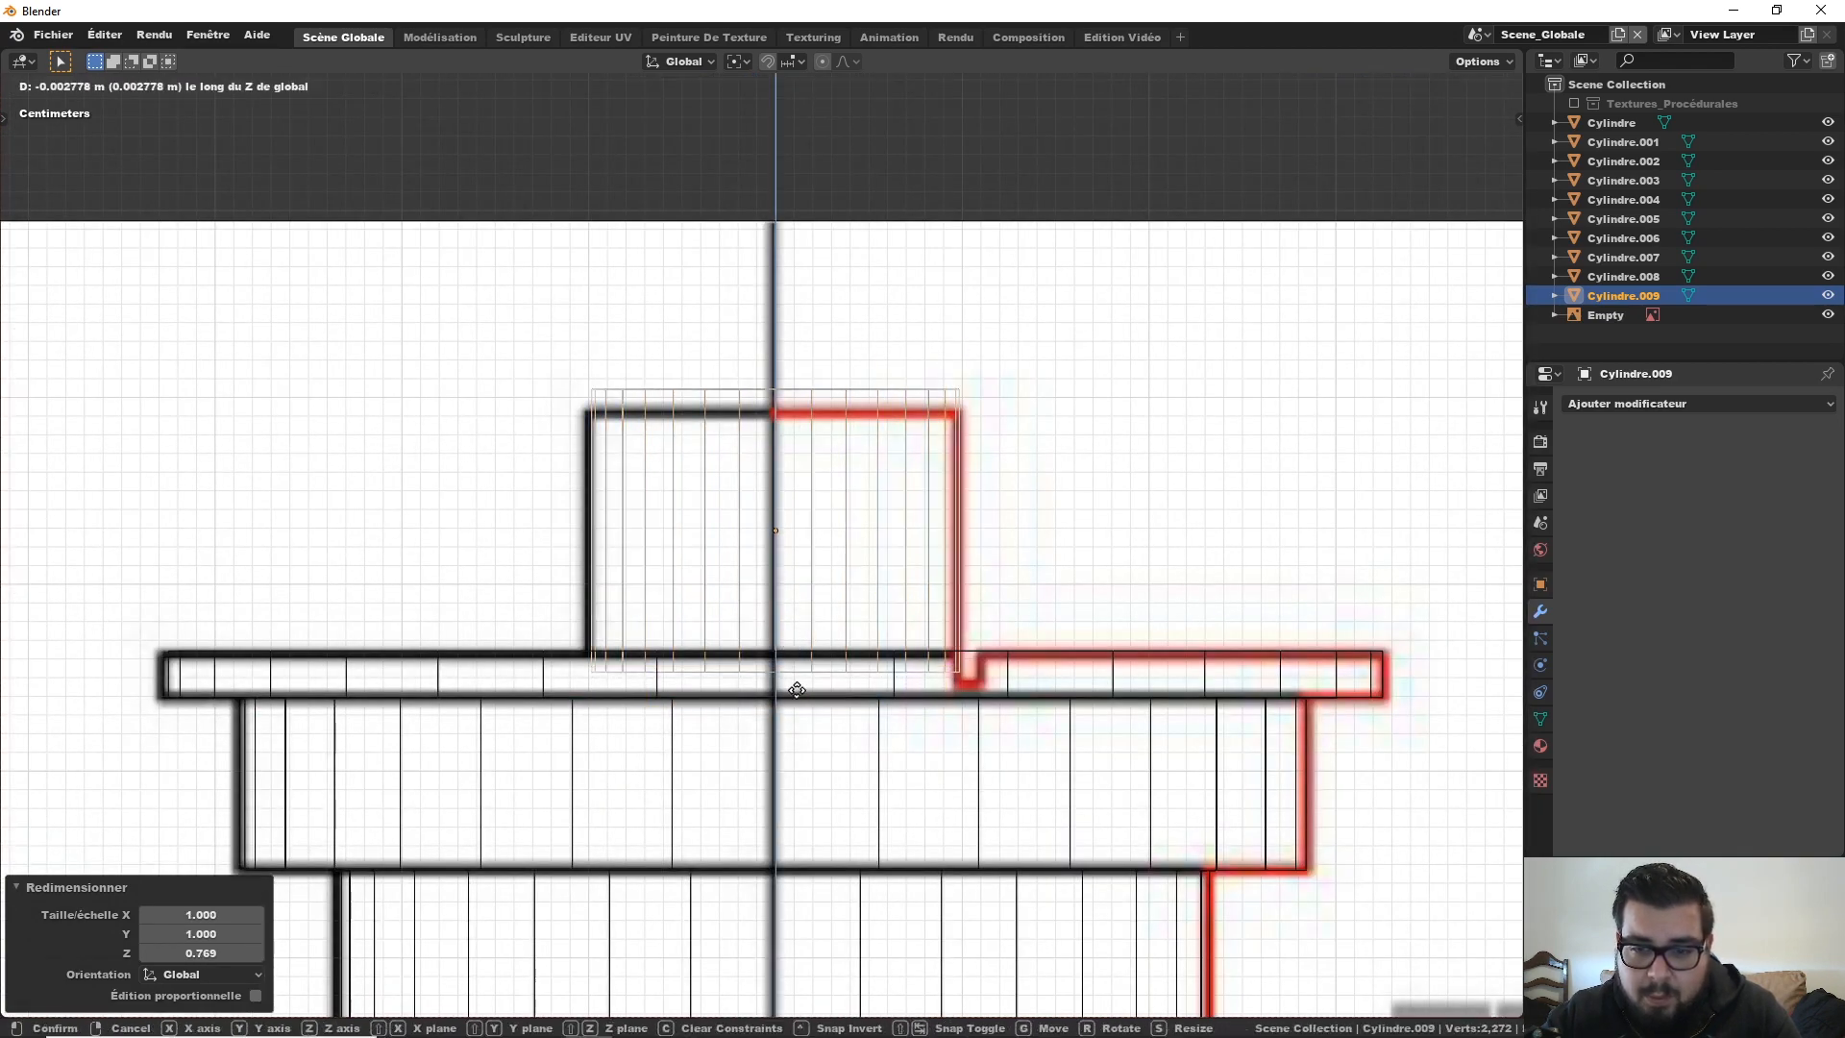
pyautogui.click(805, 778)
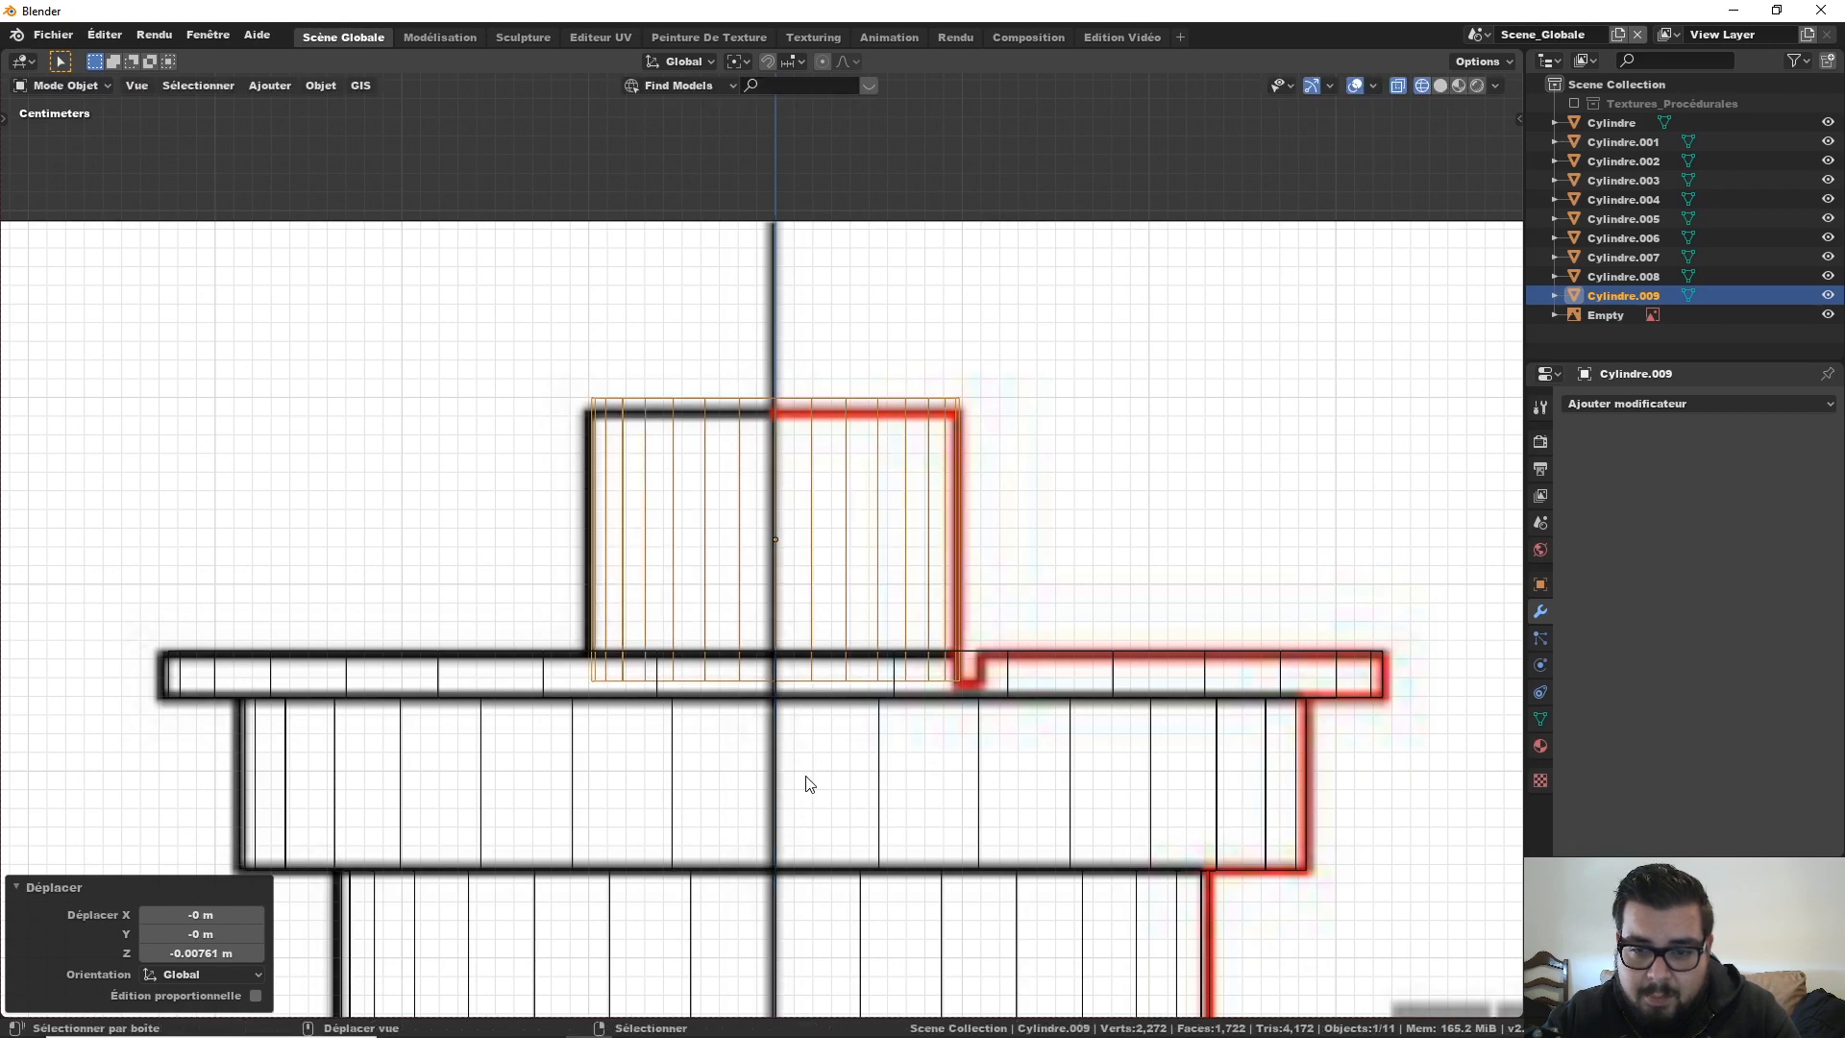
pyautogui.press('s')
pyautogui.press('z')
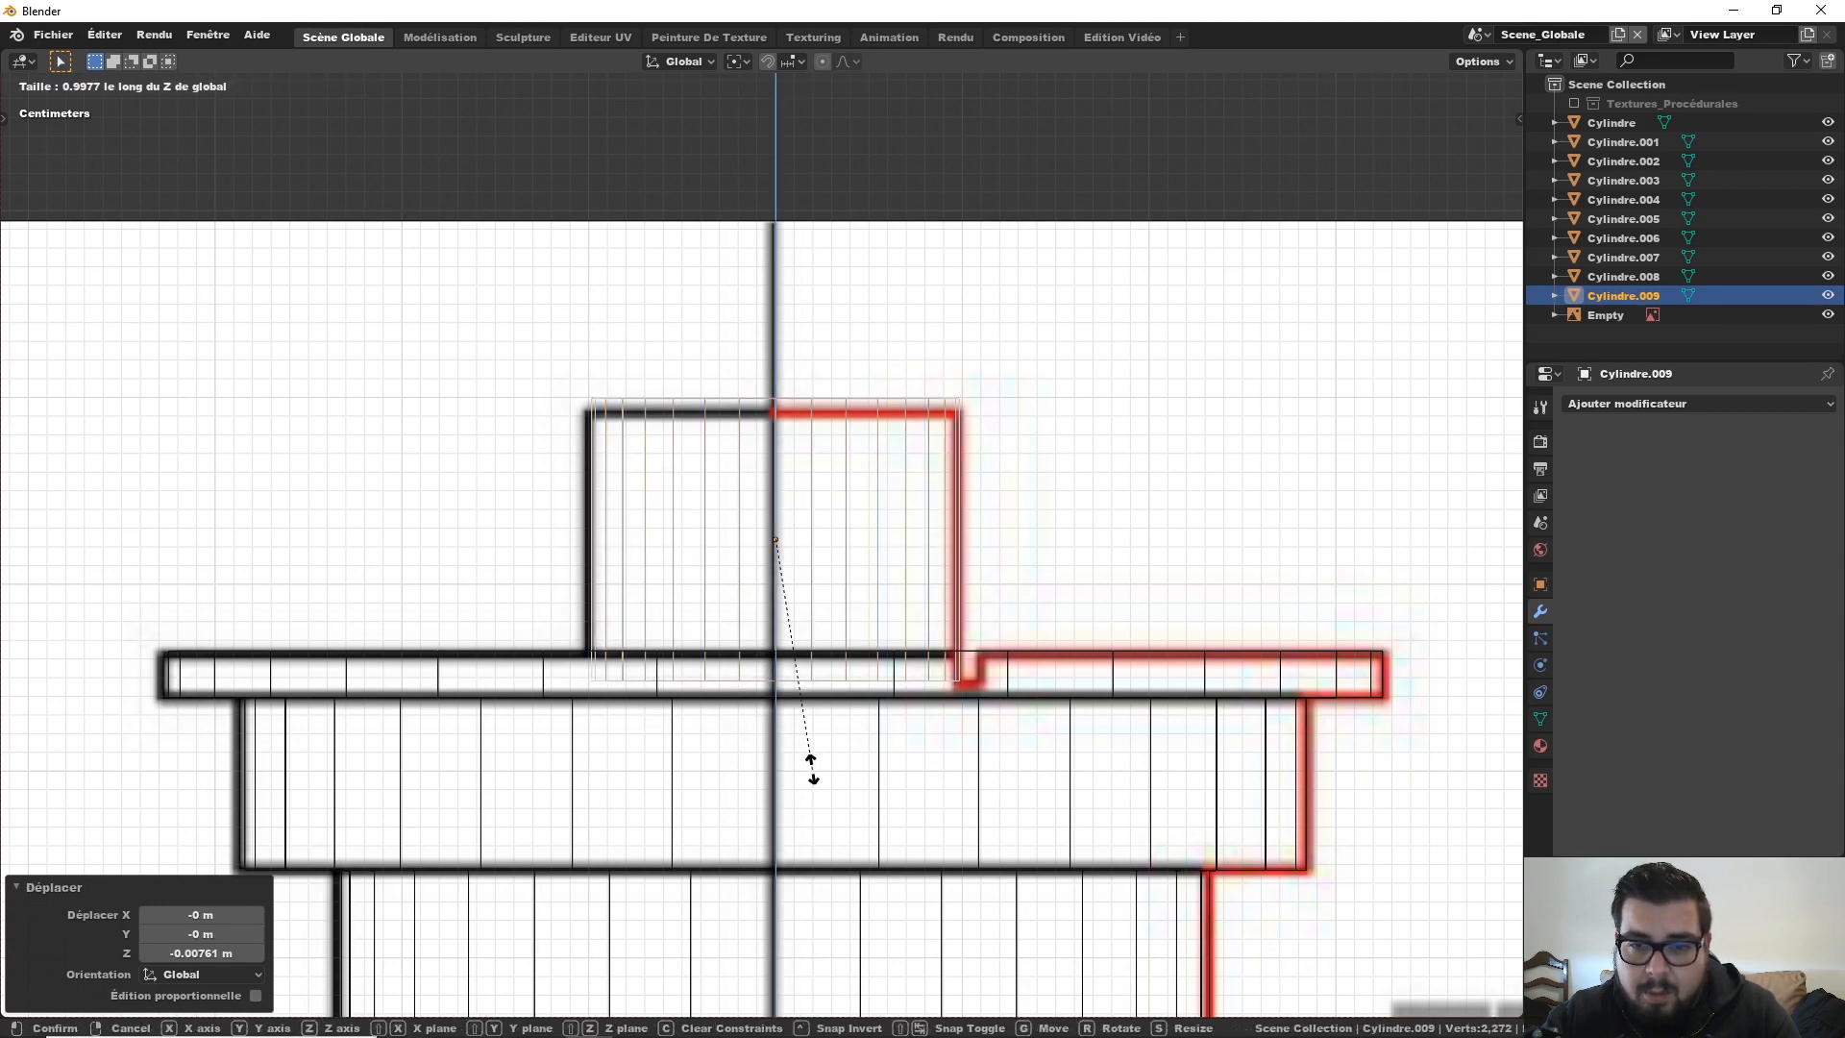
pyautogui.click(777, 730)
pyautogui.press('g')
pyautogui.press('z')
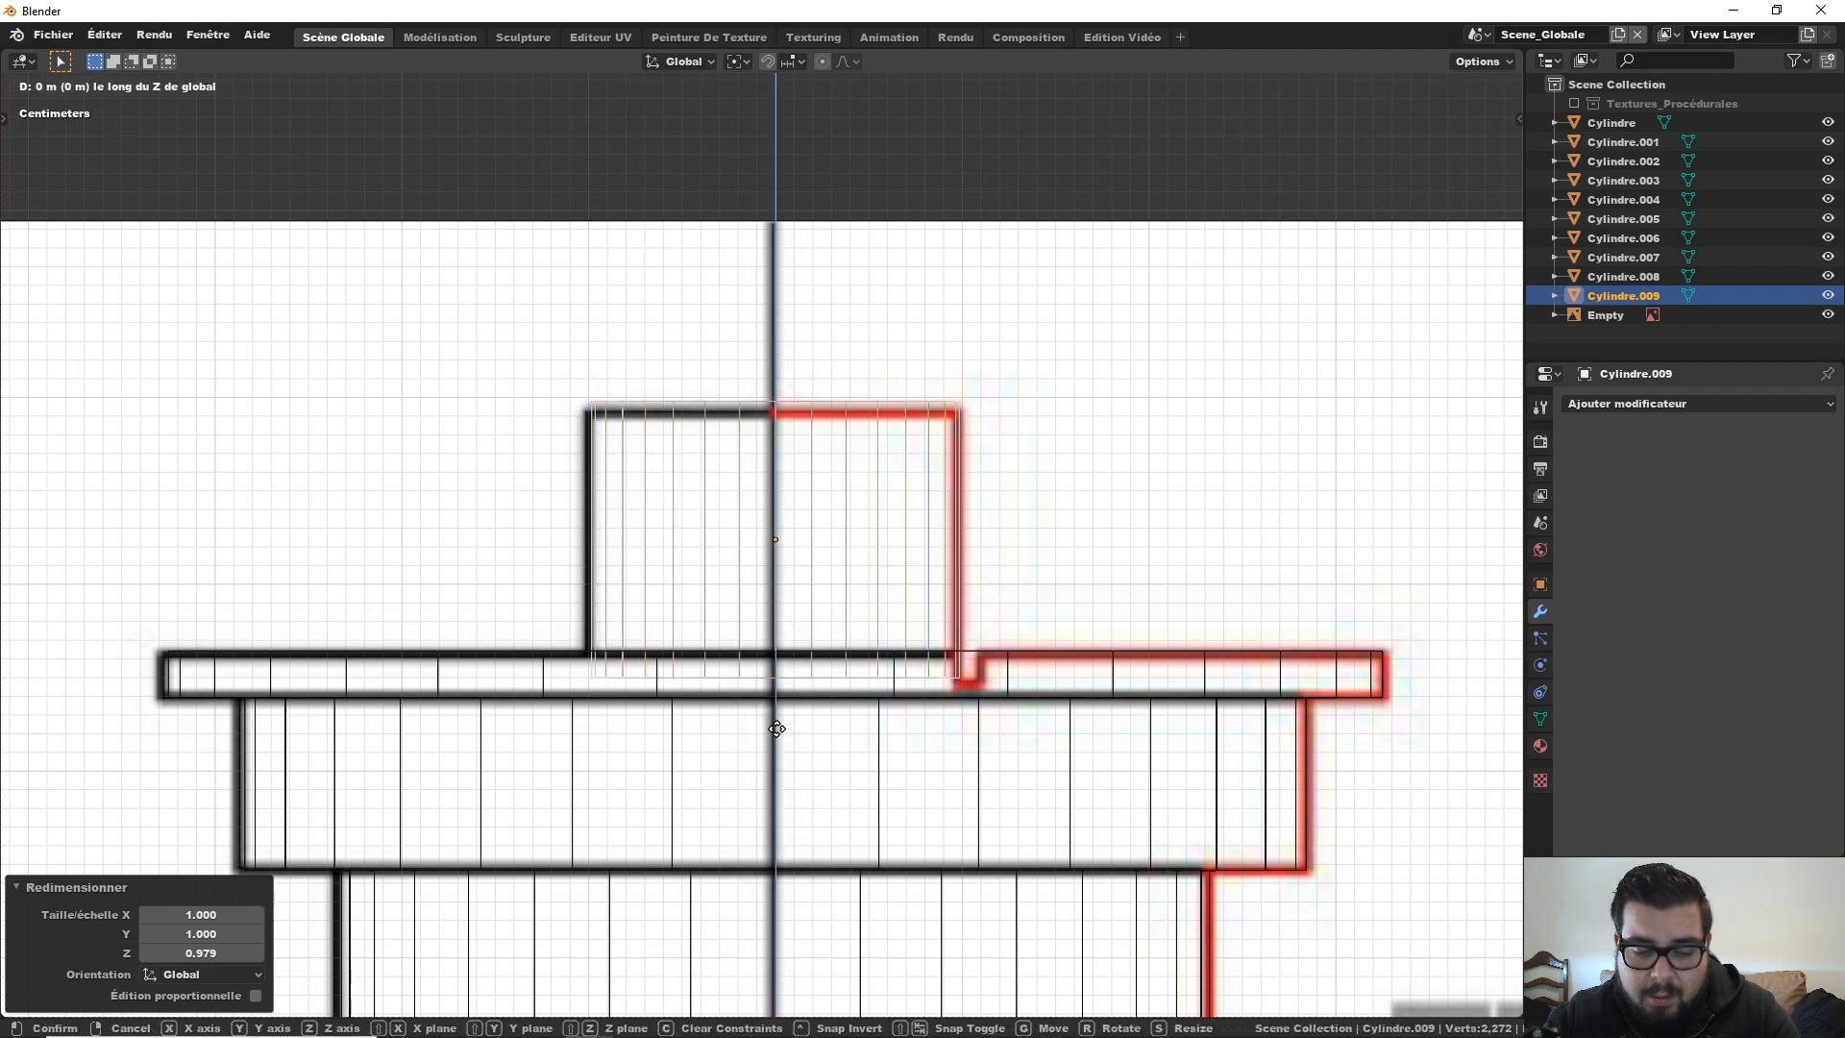
pyautogui.click(773, 753)
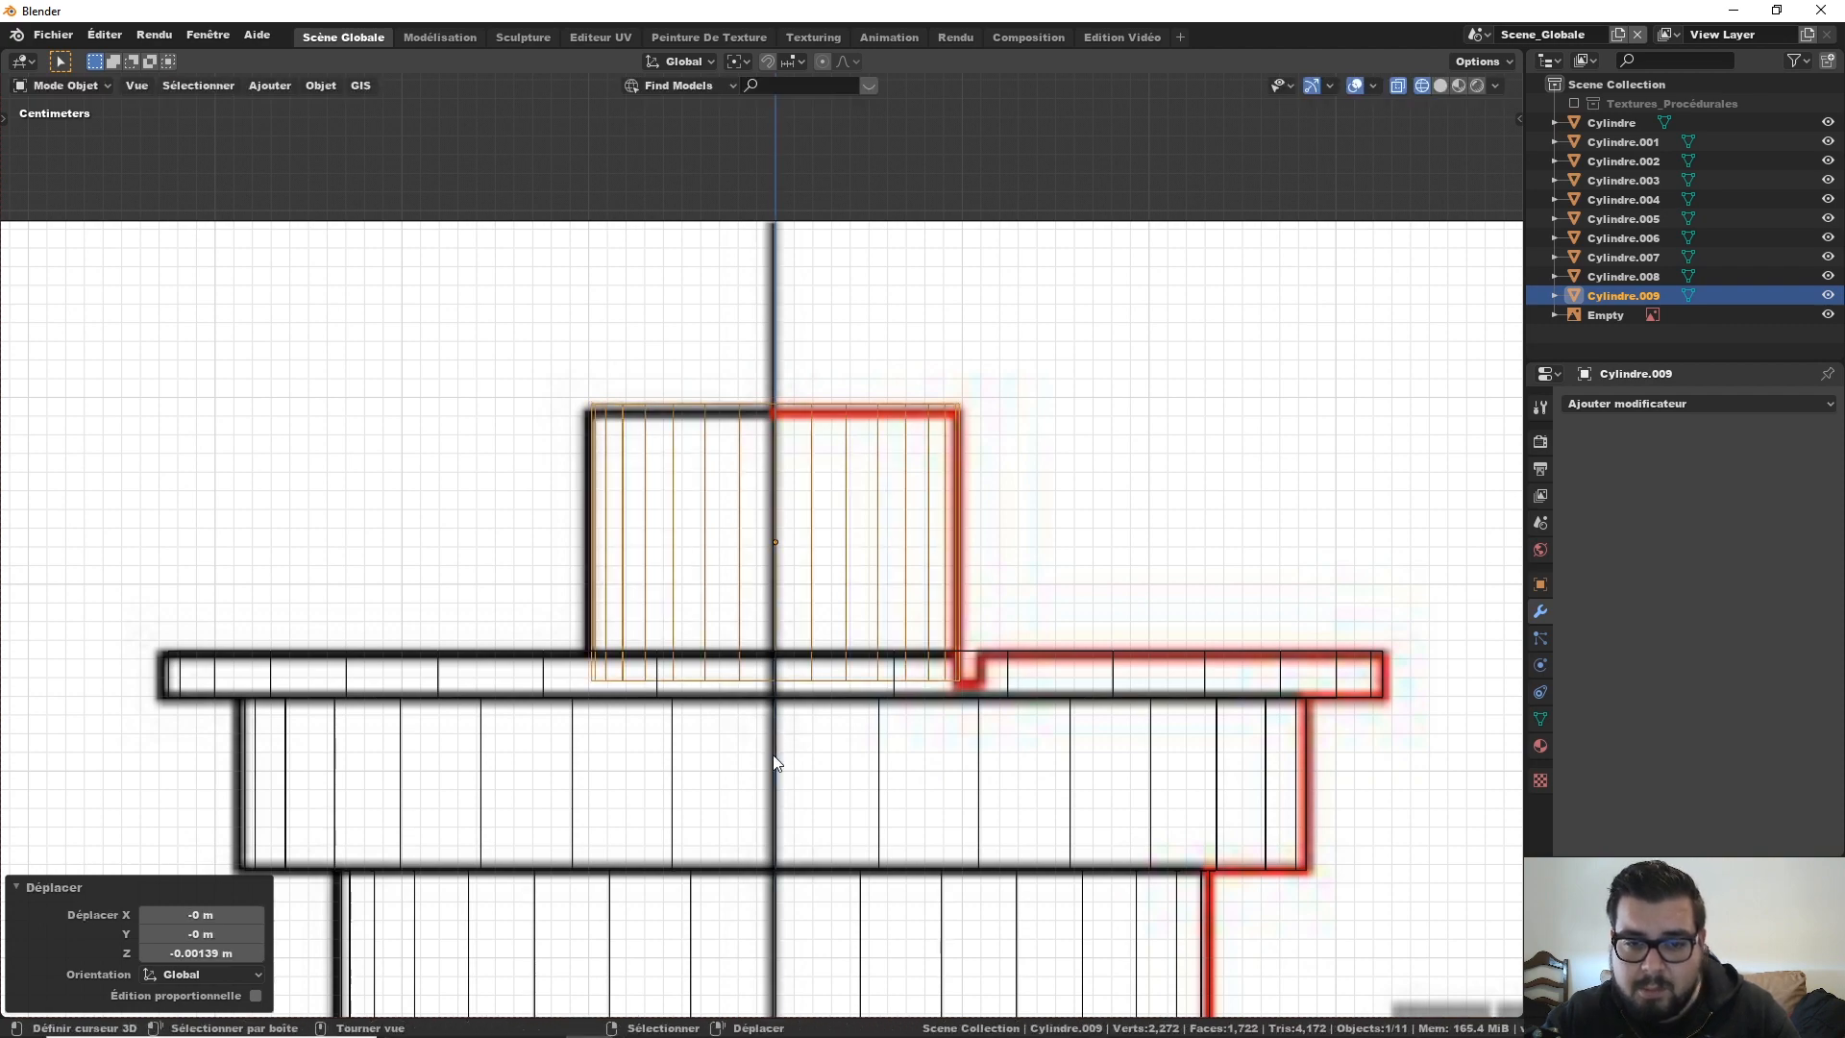
pyautogui.press('a')
pyautogui.click(771, 633)
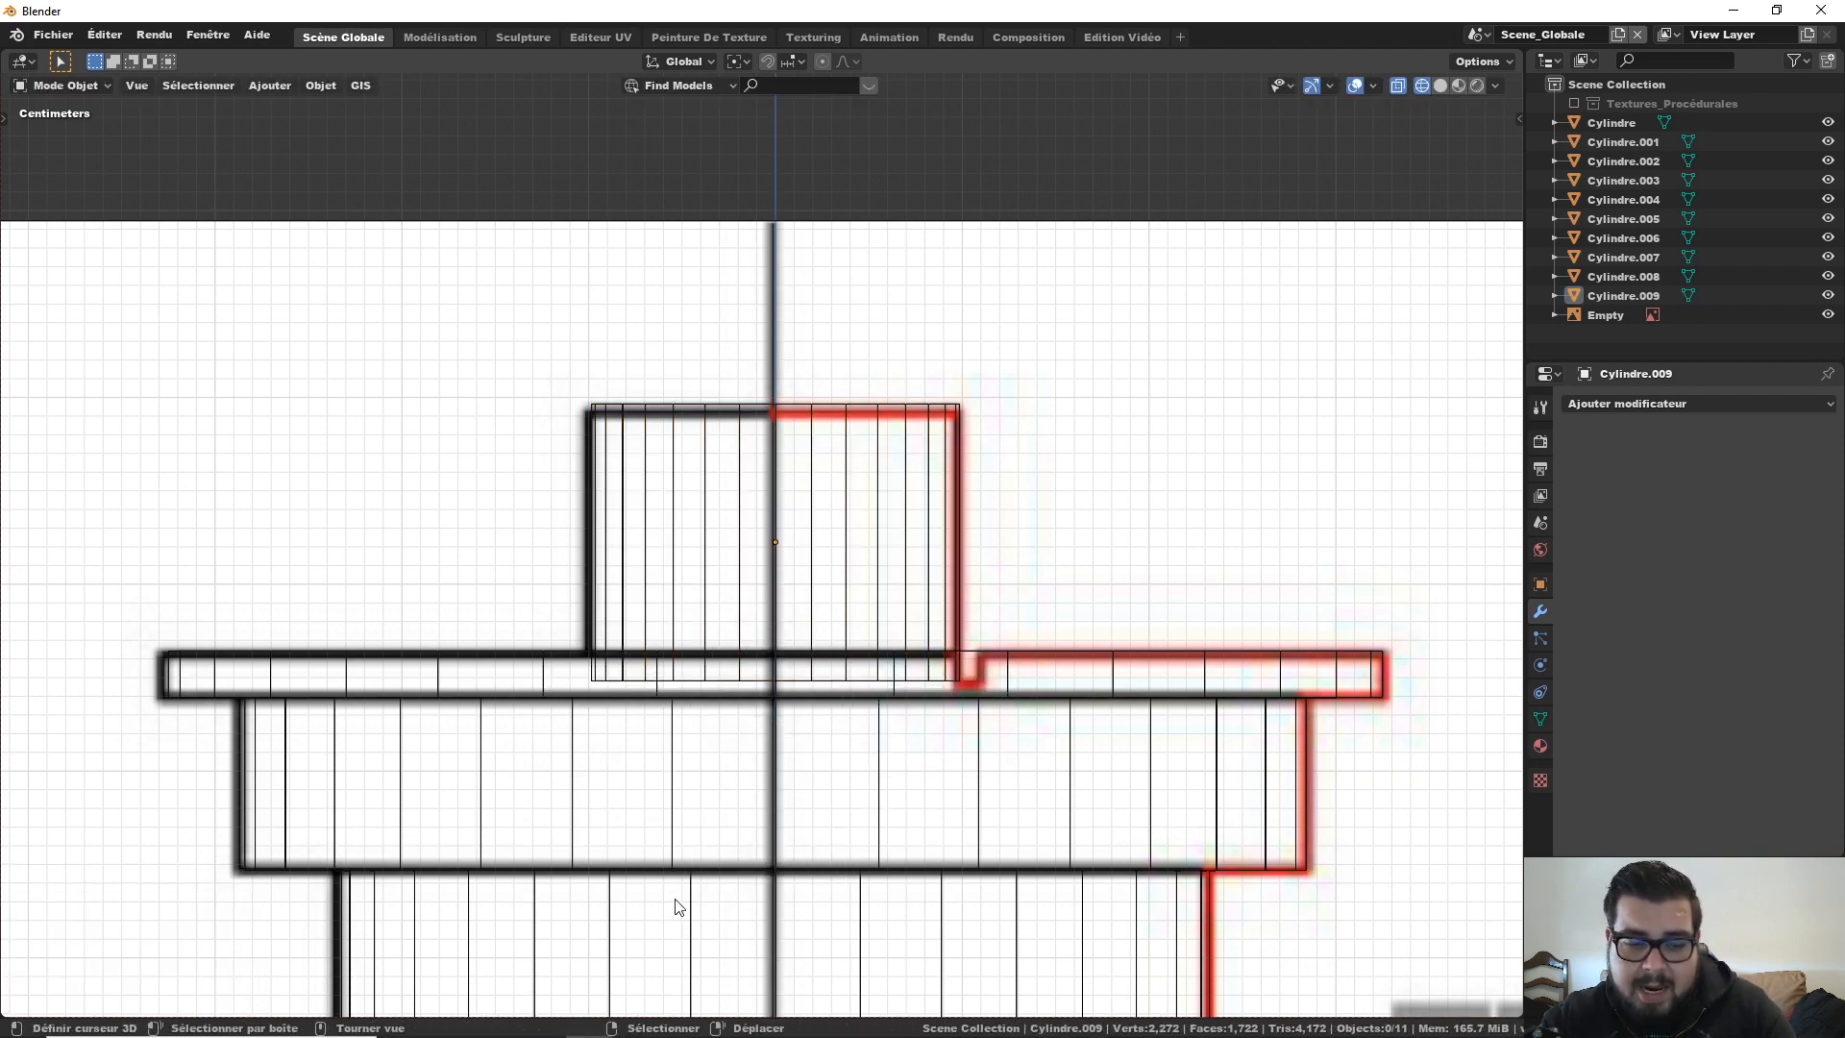
# Step: Select all objects and switch to solid shading to view the whole hilt in perspective
pyautogui.scroll(-8, 675, 906)
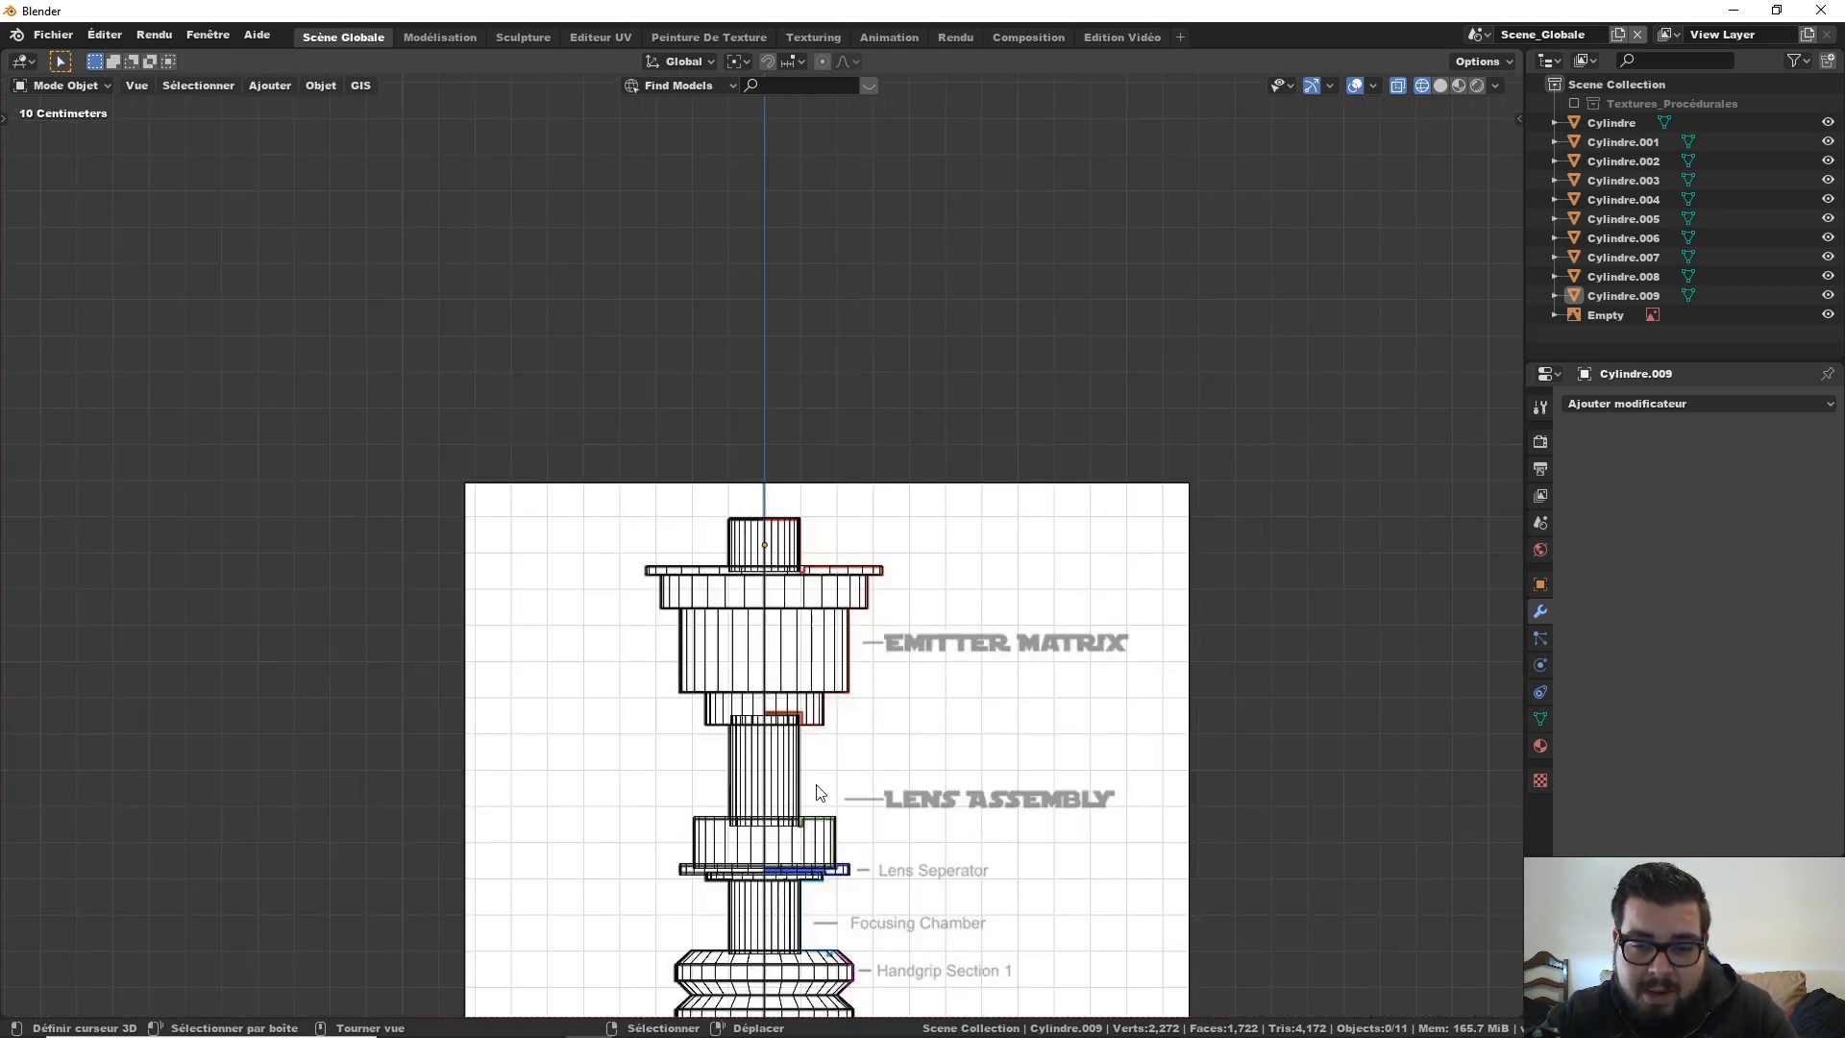
pyautogui.press('a')
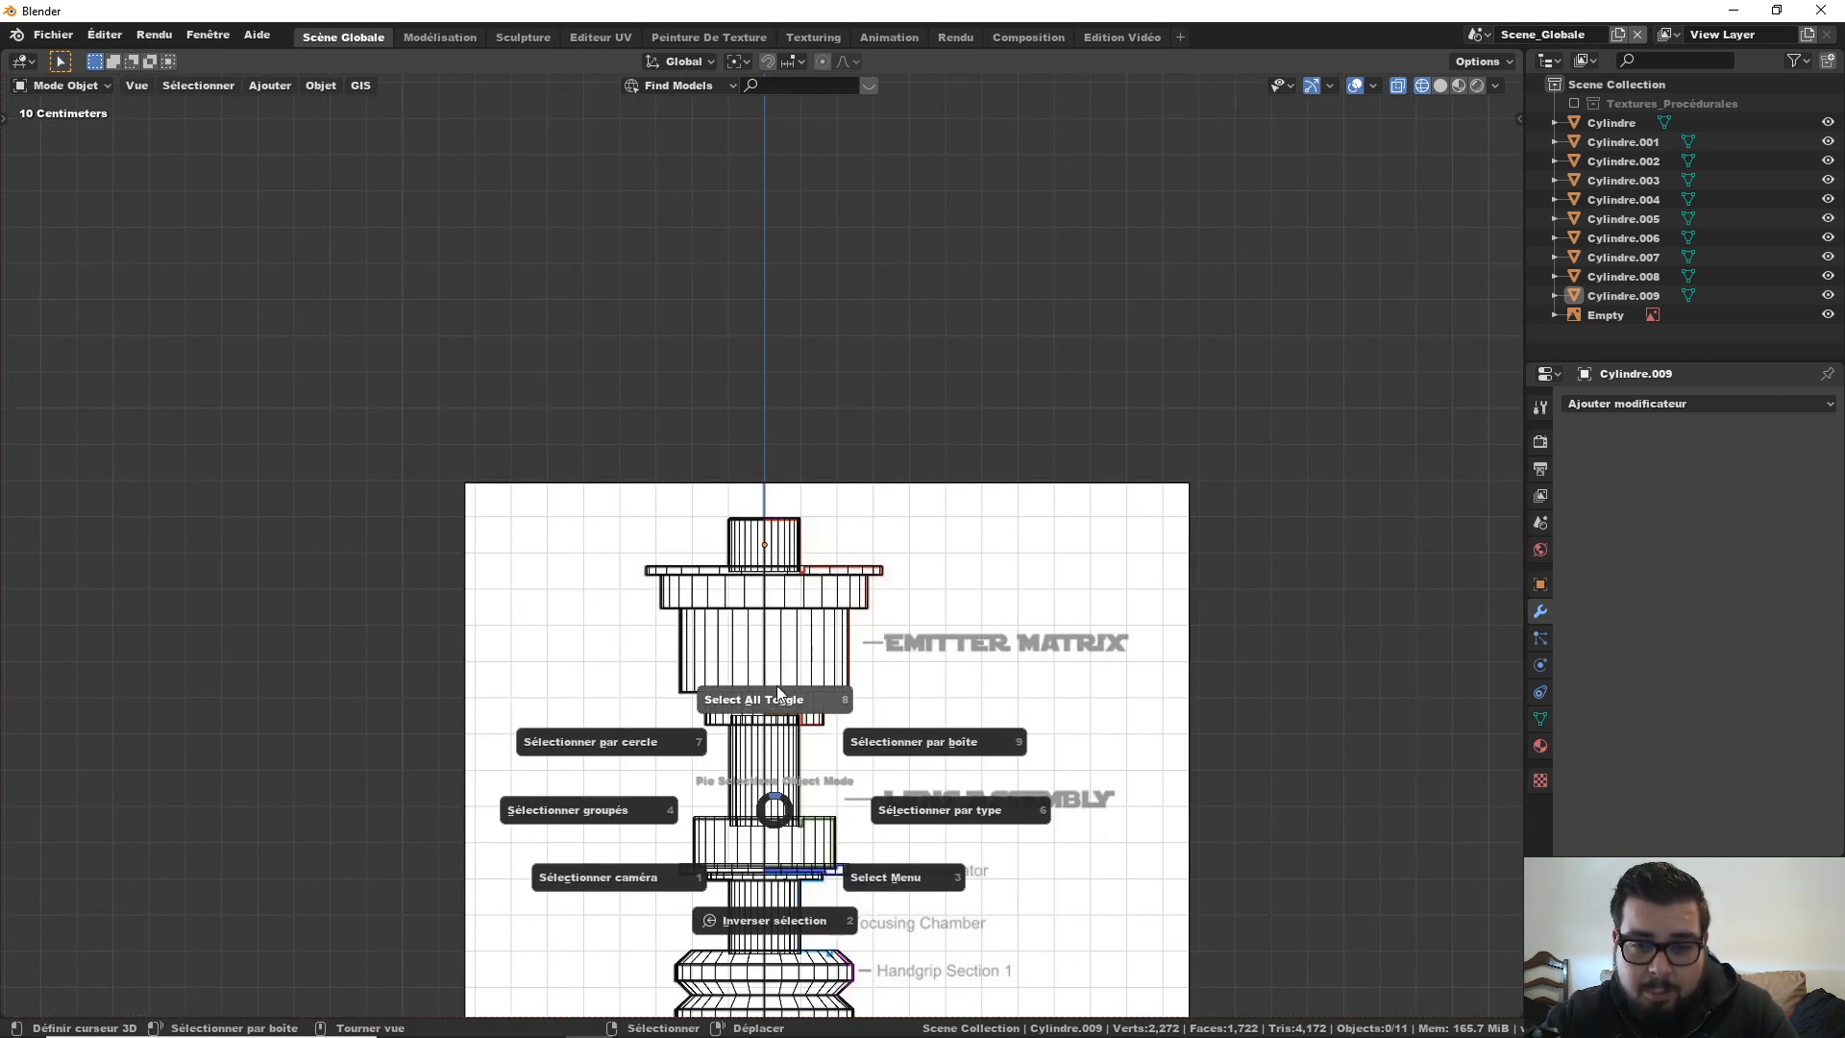
pyautogui.click(781, 701)
pyautogui.scroll(-1, 766, 774)
pyautogui.scroll(-1, 764, 771)
pyautogui.moveTo(764, 771); pyautogui.dragTo(730, 609, button='middle')
pyautogui.press('z')
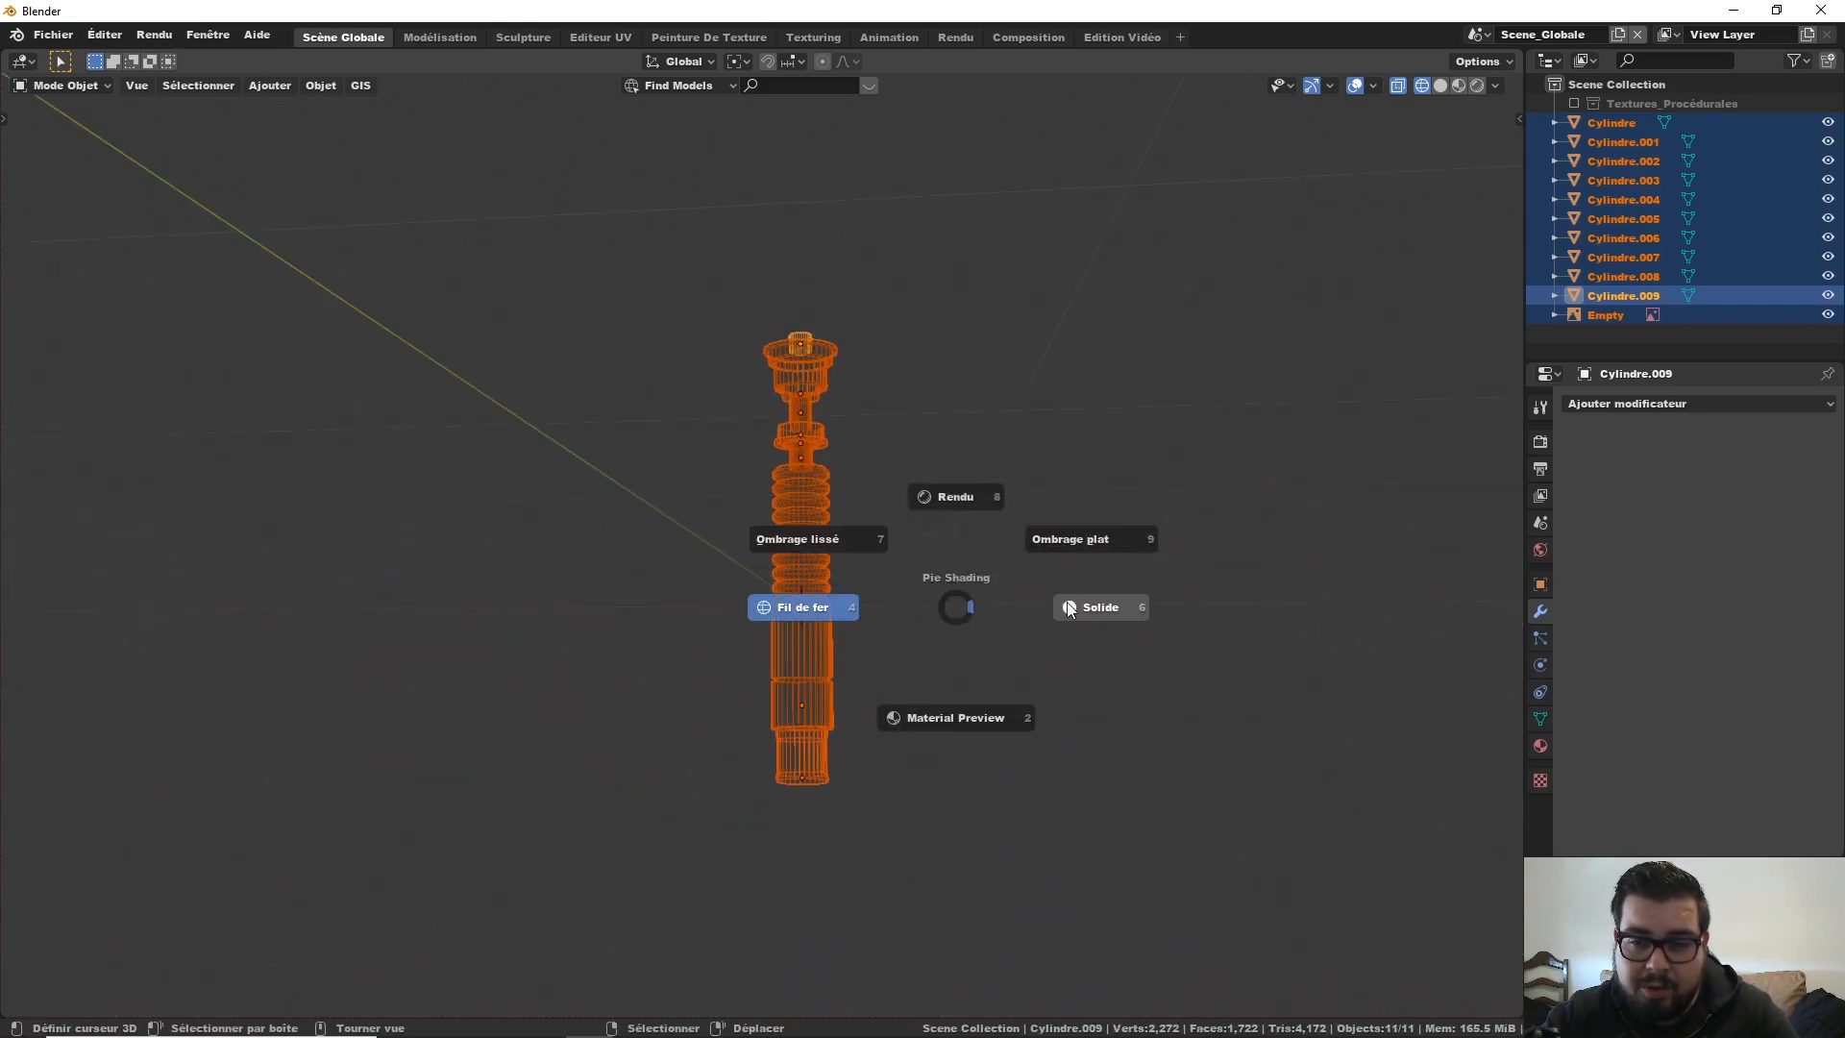
pyautogui.click(1093, 606)
pyautogui.moveTo(844, 603); pyautogui.dragTo(1047, 638, button='middle')
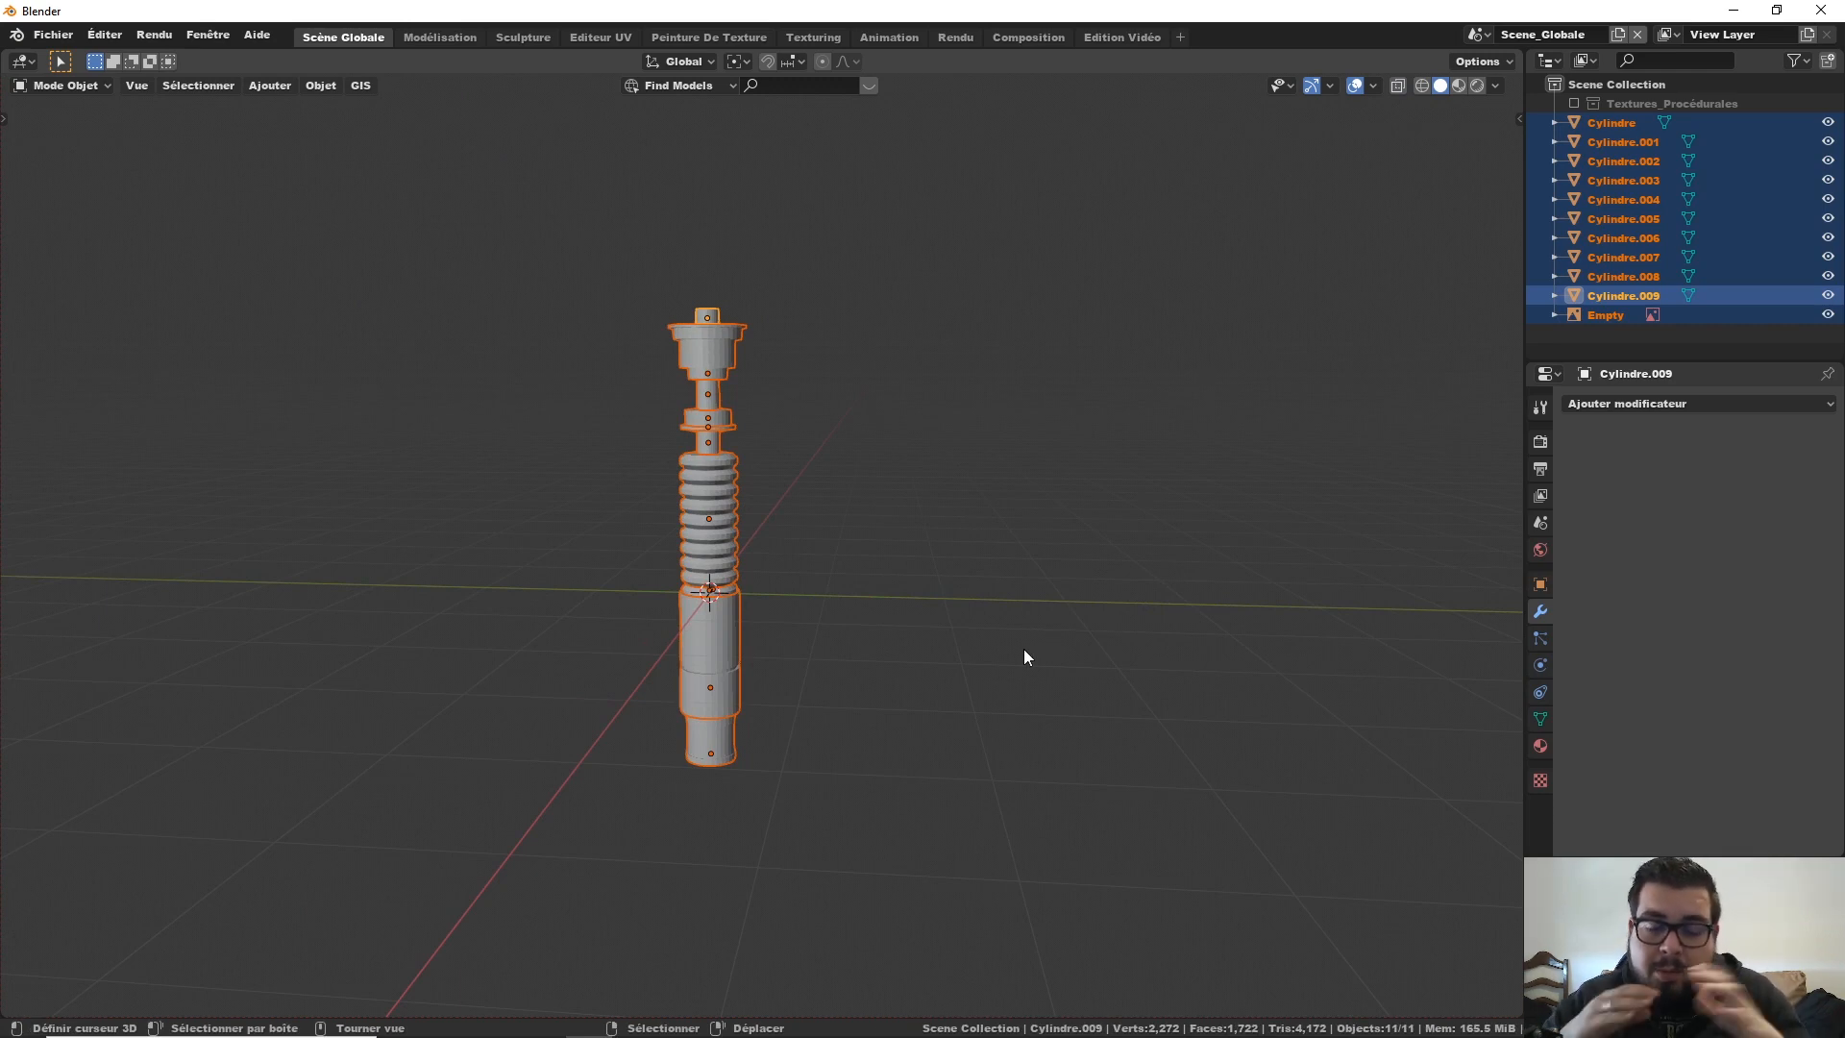
# Step: Examine the emitter matrix and lens assembly up close and from the front, comparing solid and wireframe shading against the blueprint
pyautogui.press('KP_1')
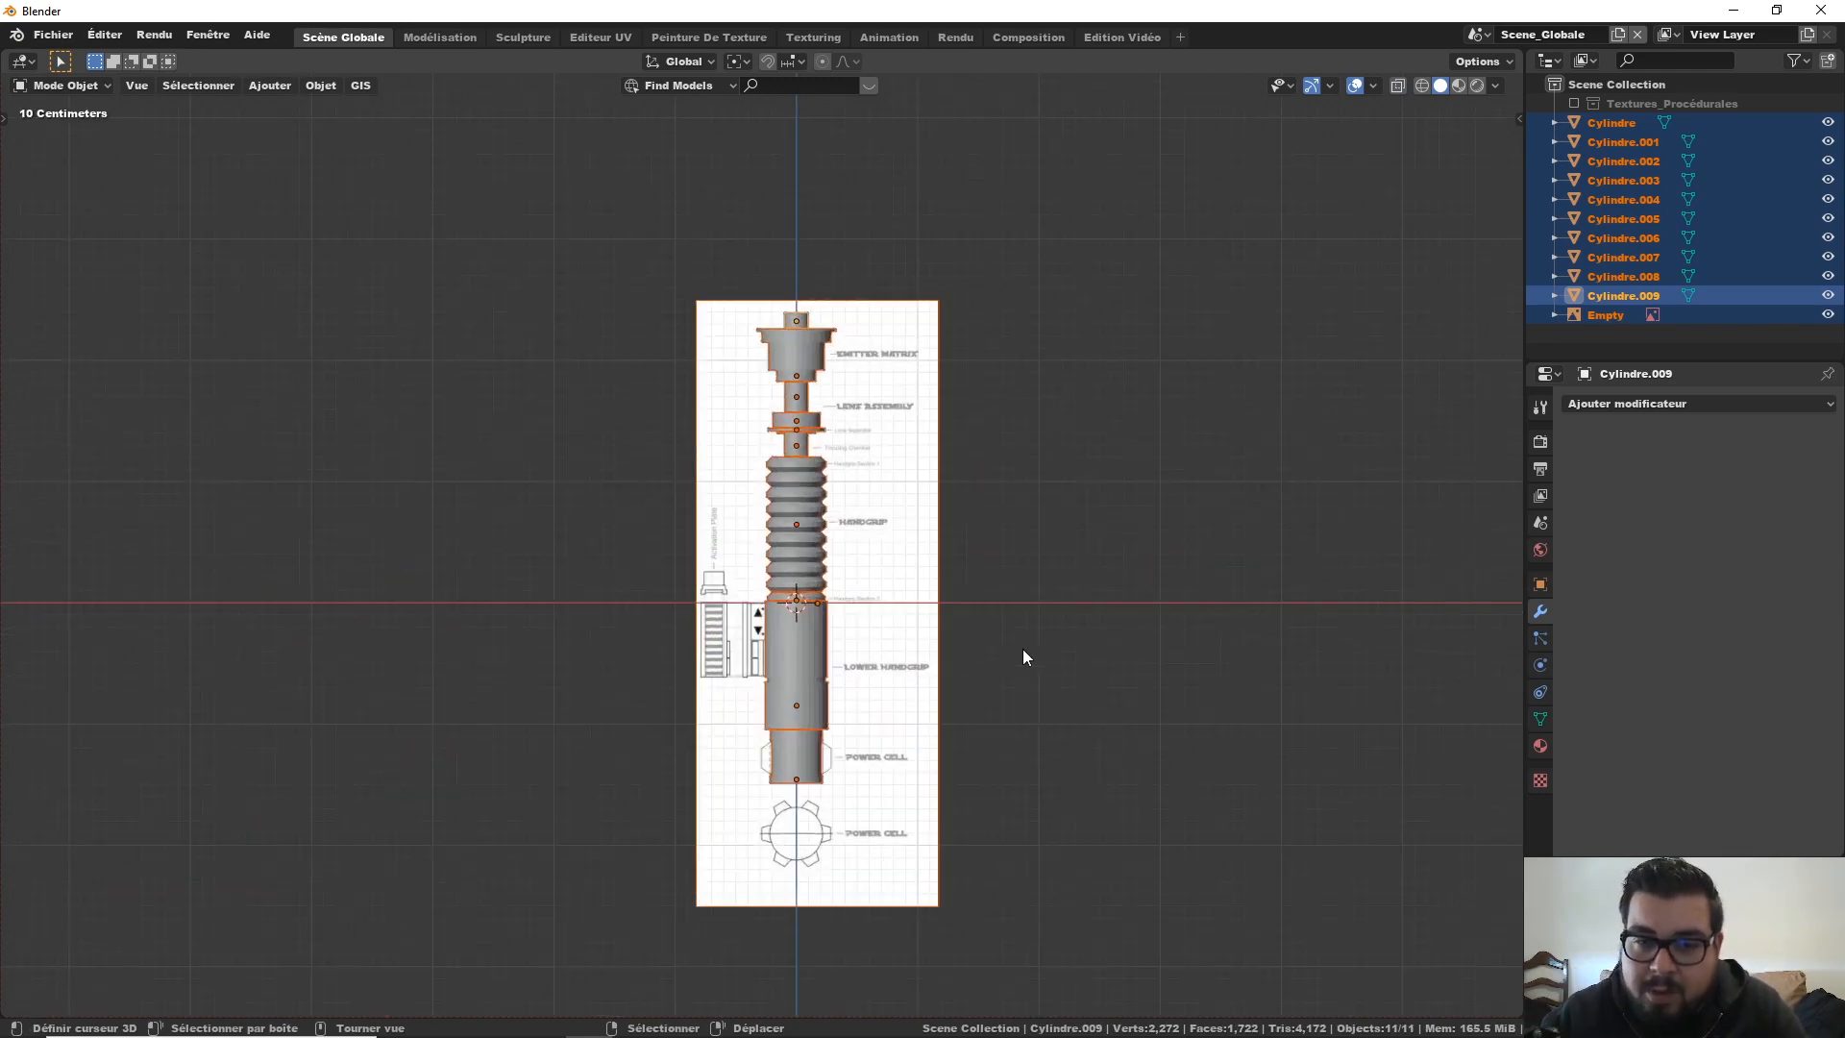
pyautogui.scroll(1, 881, 633)
pyautogui.scroll(3, 879, 628)
pyautogui.moveTo(946, 312); pyautogui.dragTo(917, 389, button='middle')
pyautogui.keyDown('shift'); pyautogui.moveTo(917, 388); pyautogui.dragTo(876, 635, button='middle'); pyautogui.keyUp('shift')
pyautogui.scroll(5, 876, 634)
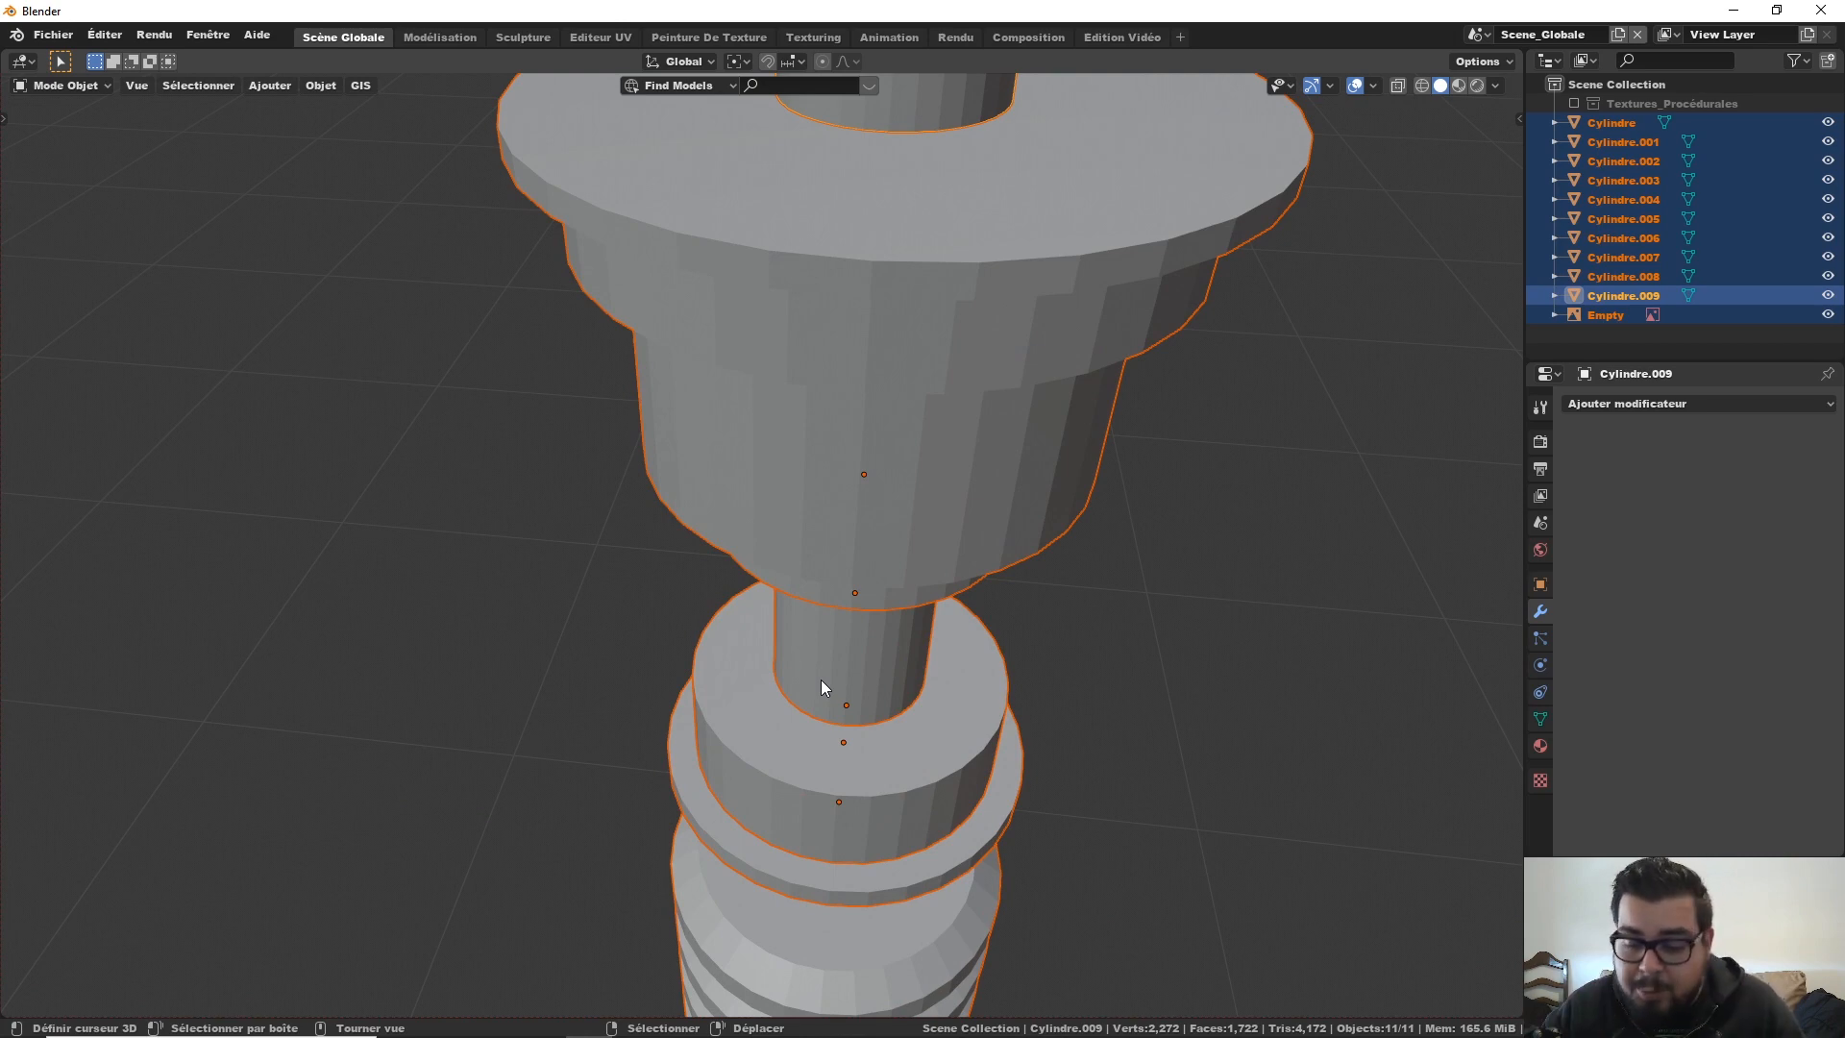
pyautogui.press('KP_1')
pyautogui.press('z')
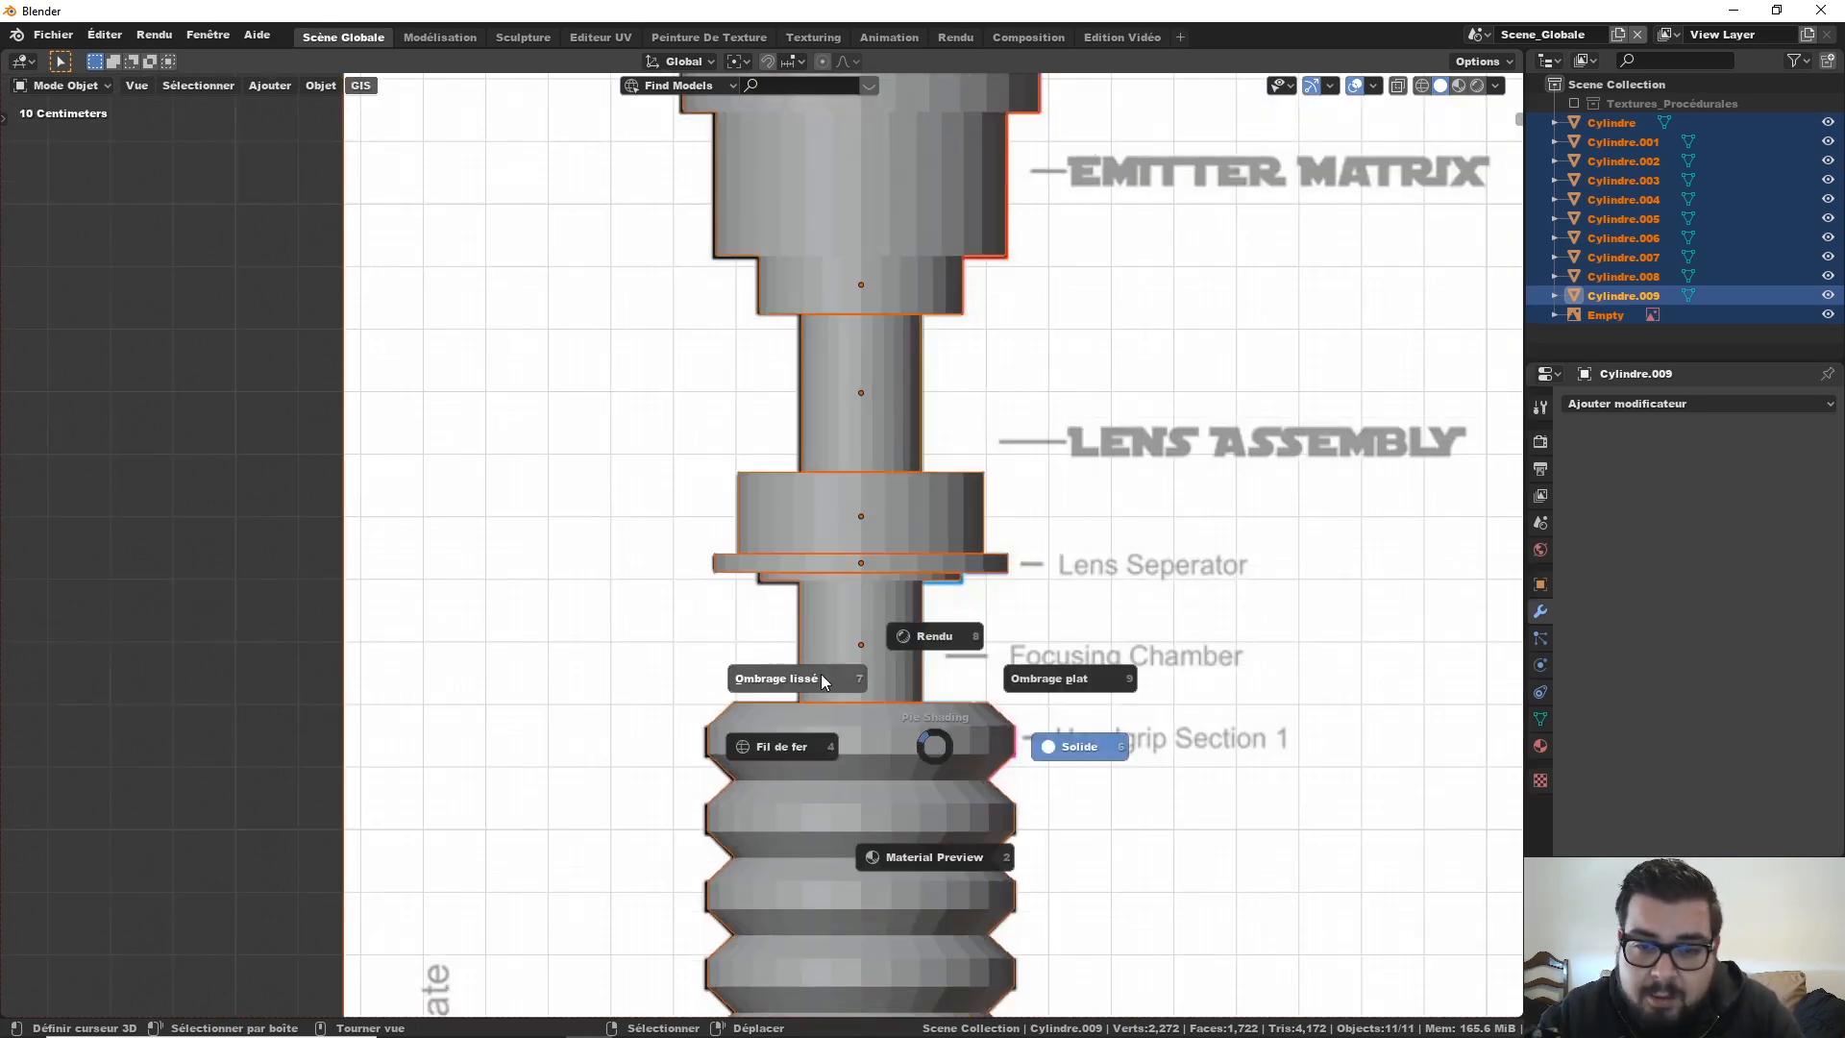
pyautogui.click(803, 751)
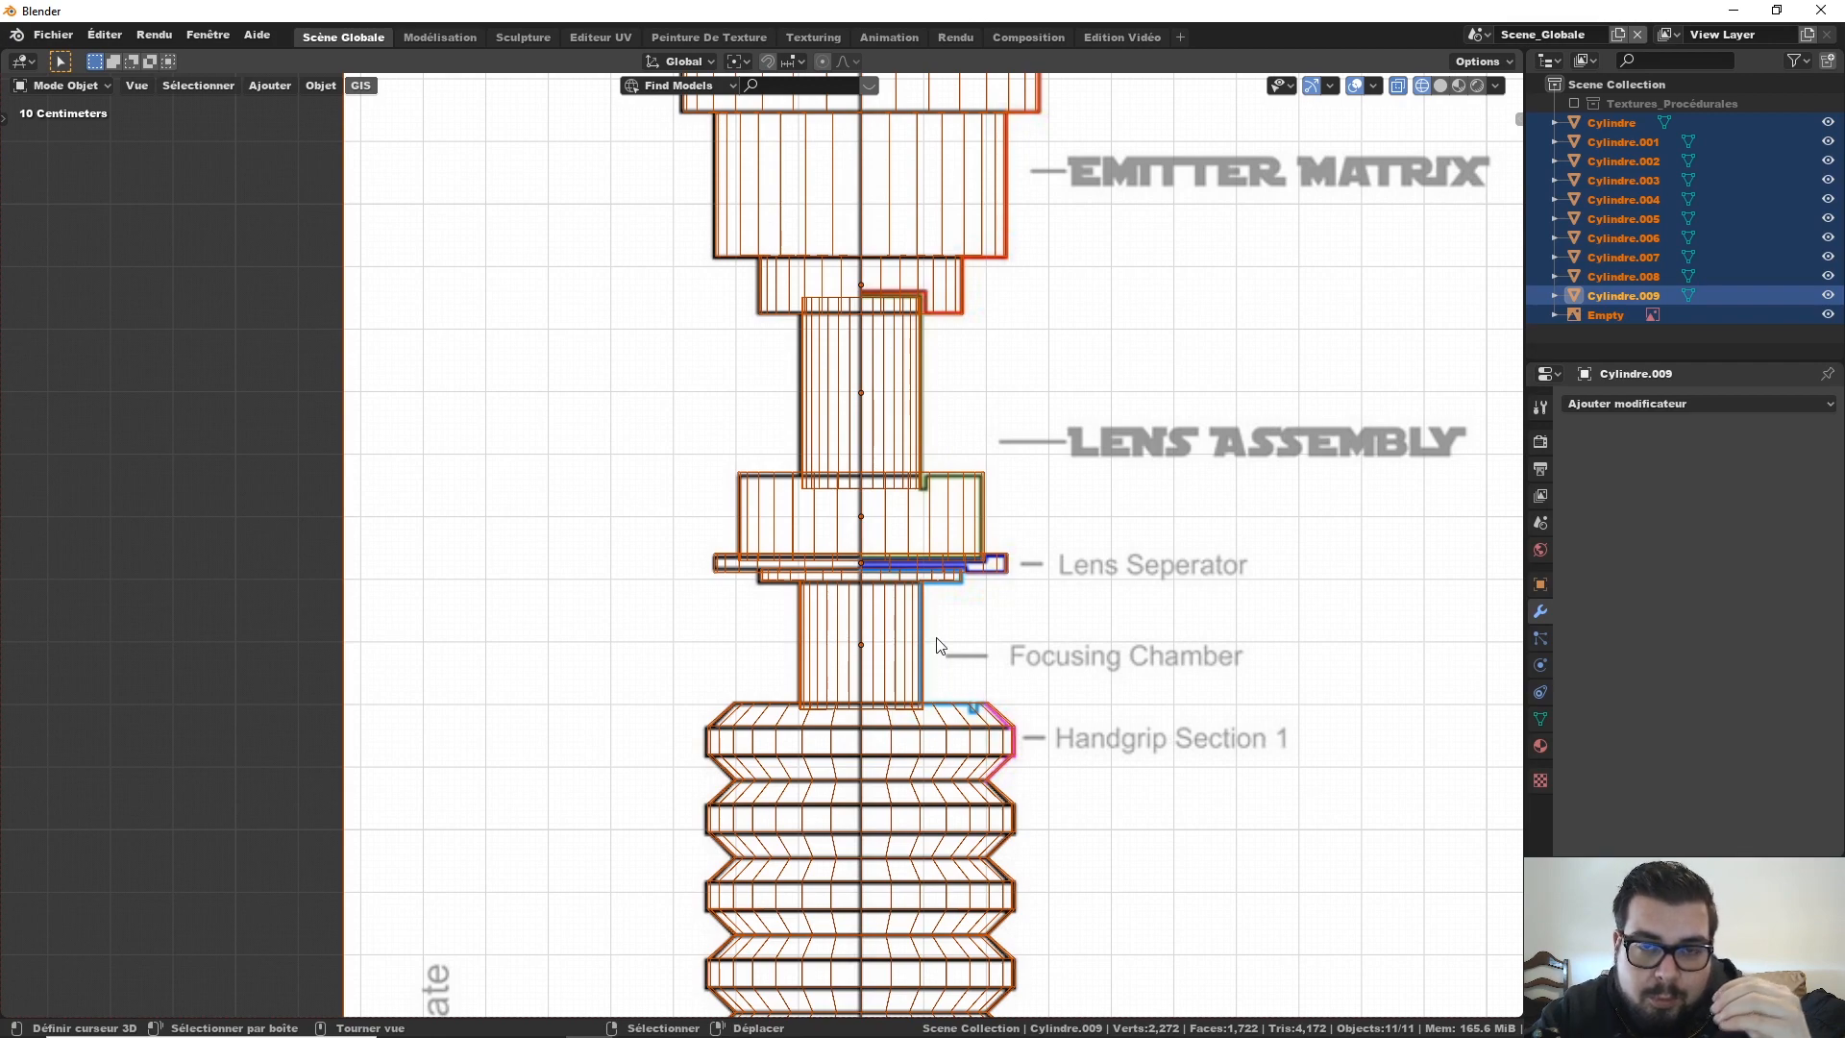
pyautogui.press('z')
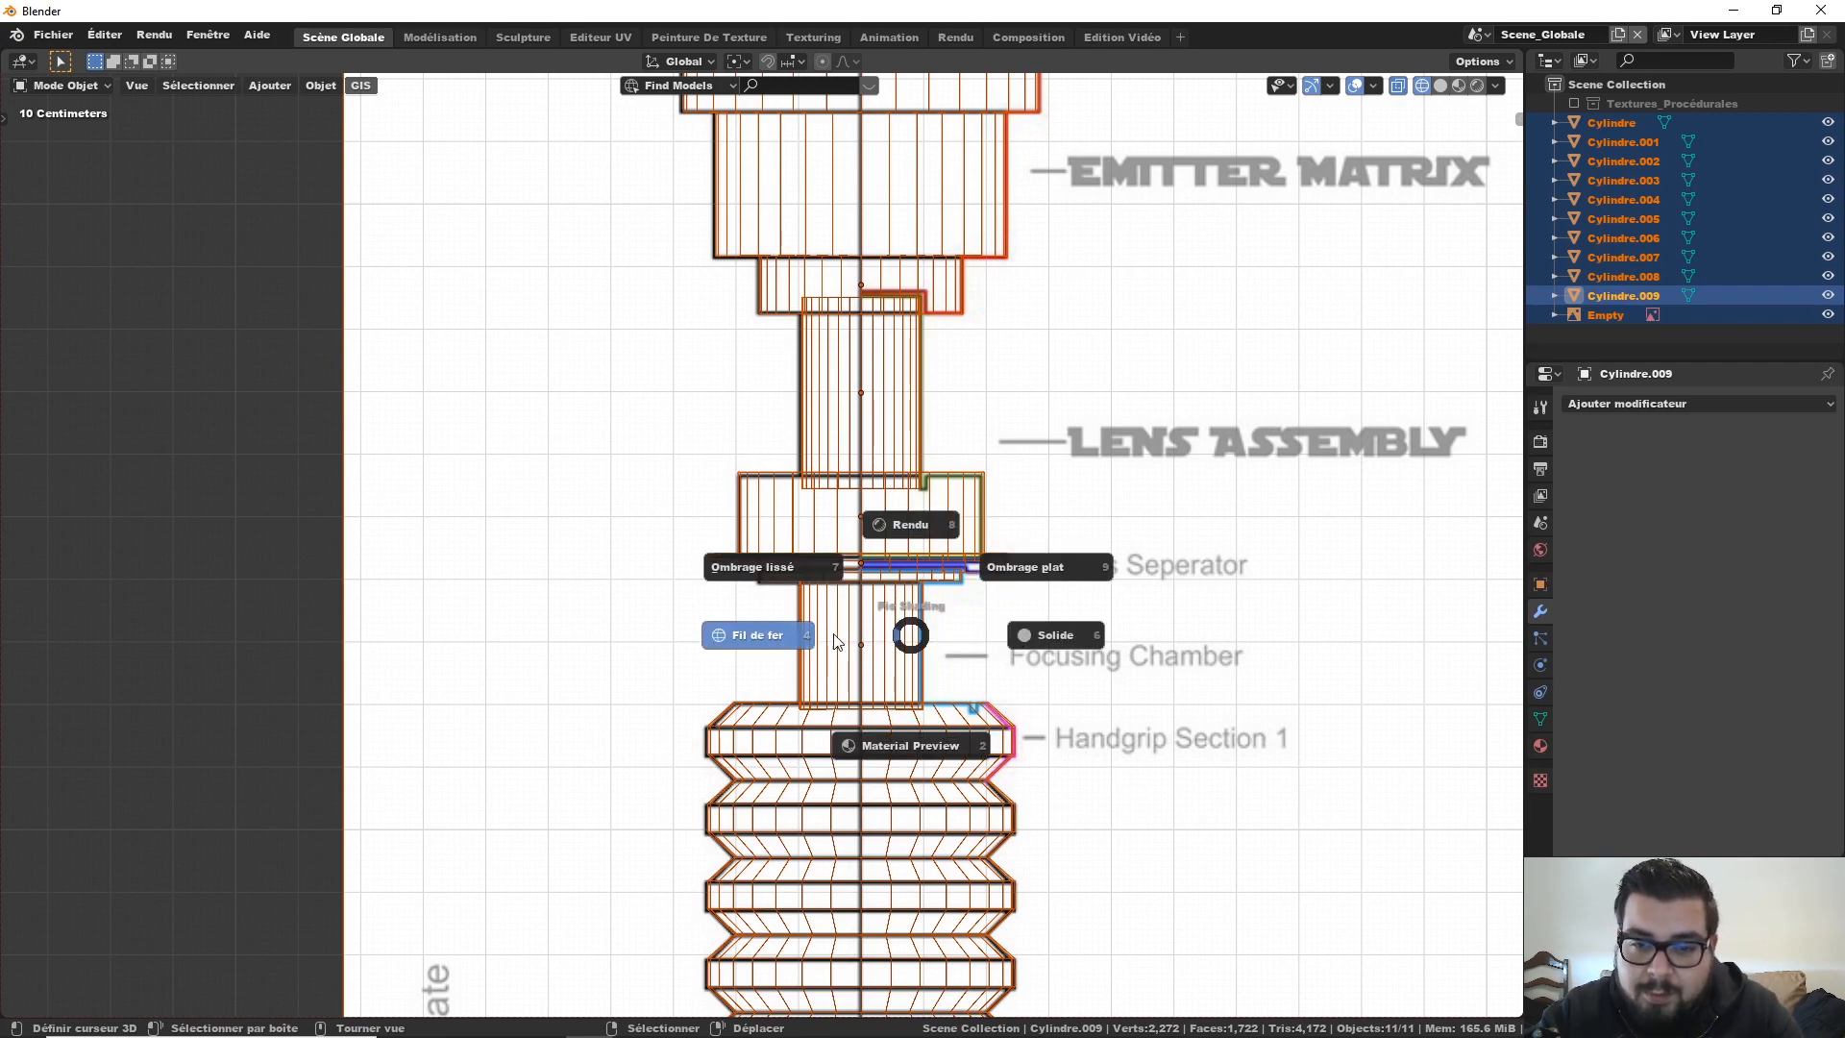
pyautogui.click(1254, 745)
# Step: Deselect all objects and return the front view to wireframe shading
pyautogui.scroll(-4, 1225, 730)
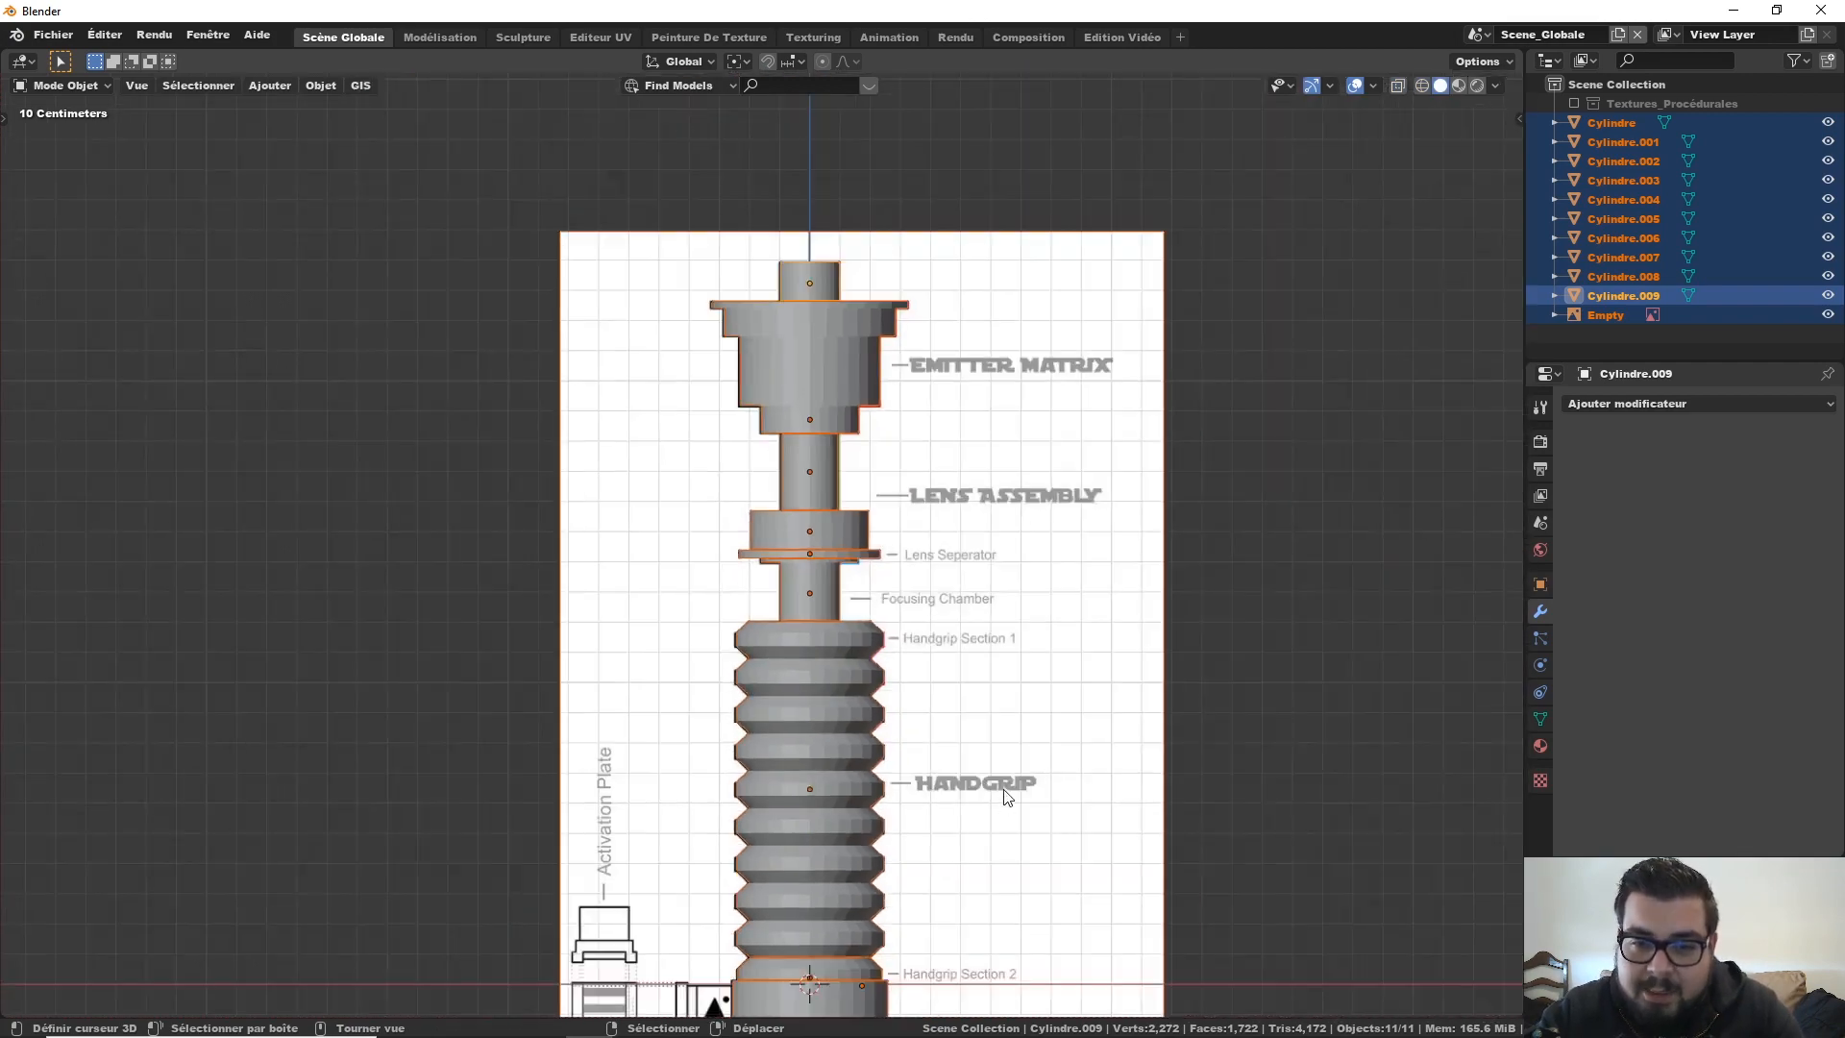
pyautogui.press('a')
pyautogui.click(990, 677)
pyautogui.press('z')
pyautogui.click(828, 677)
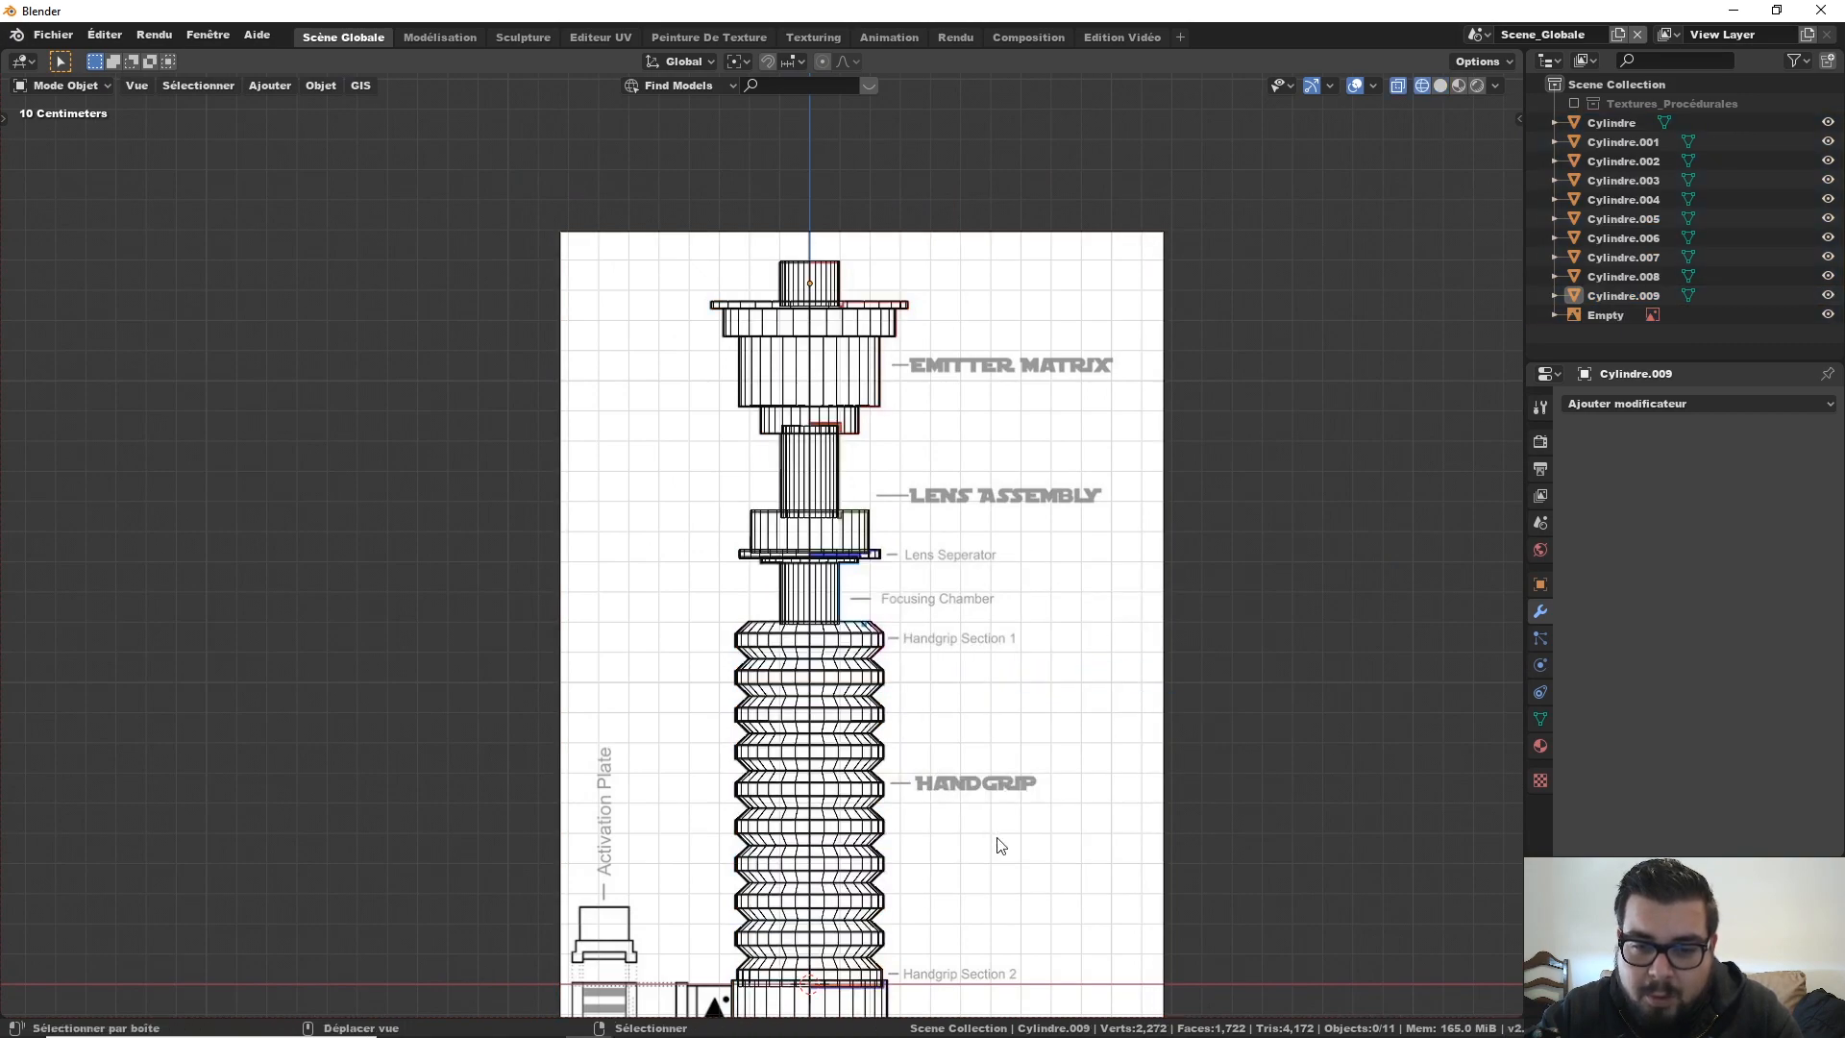
# Step: Select the power cell cylinder at the lower end of the hilt
pyautogui.keyDown('shift'); pyautogui.moveTo(1001, 846); pyautogui.dragTo(1027, 429, button='middle'); pyautogui.keyUp('shift')
pyautogui.keyDown('shift'); pyautogui.moveTo(996, 669); pyautogui.dragTo(1064, 369, button='middle'); pyautogui.keyUp('shift')
pyautogui.scroll(5, 1063, 385)
pyautogui.keyDown('shift'); pyautogui.moveTo(1190, 641); pyautogui.dragTo(977, 367, button='middle'); pyautogui.keyUp('shift')
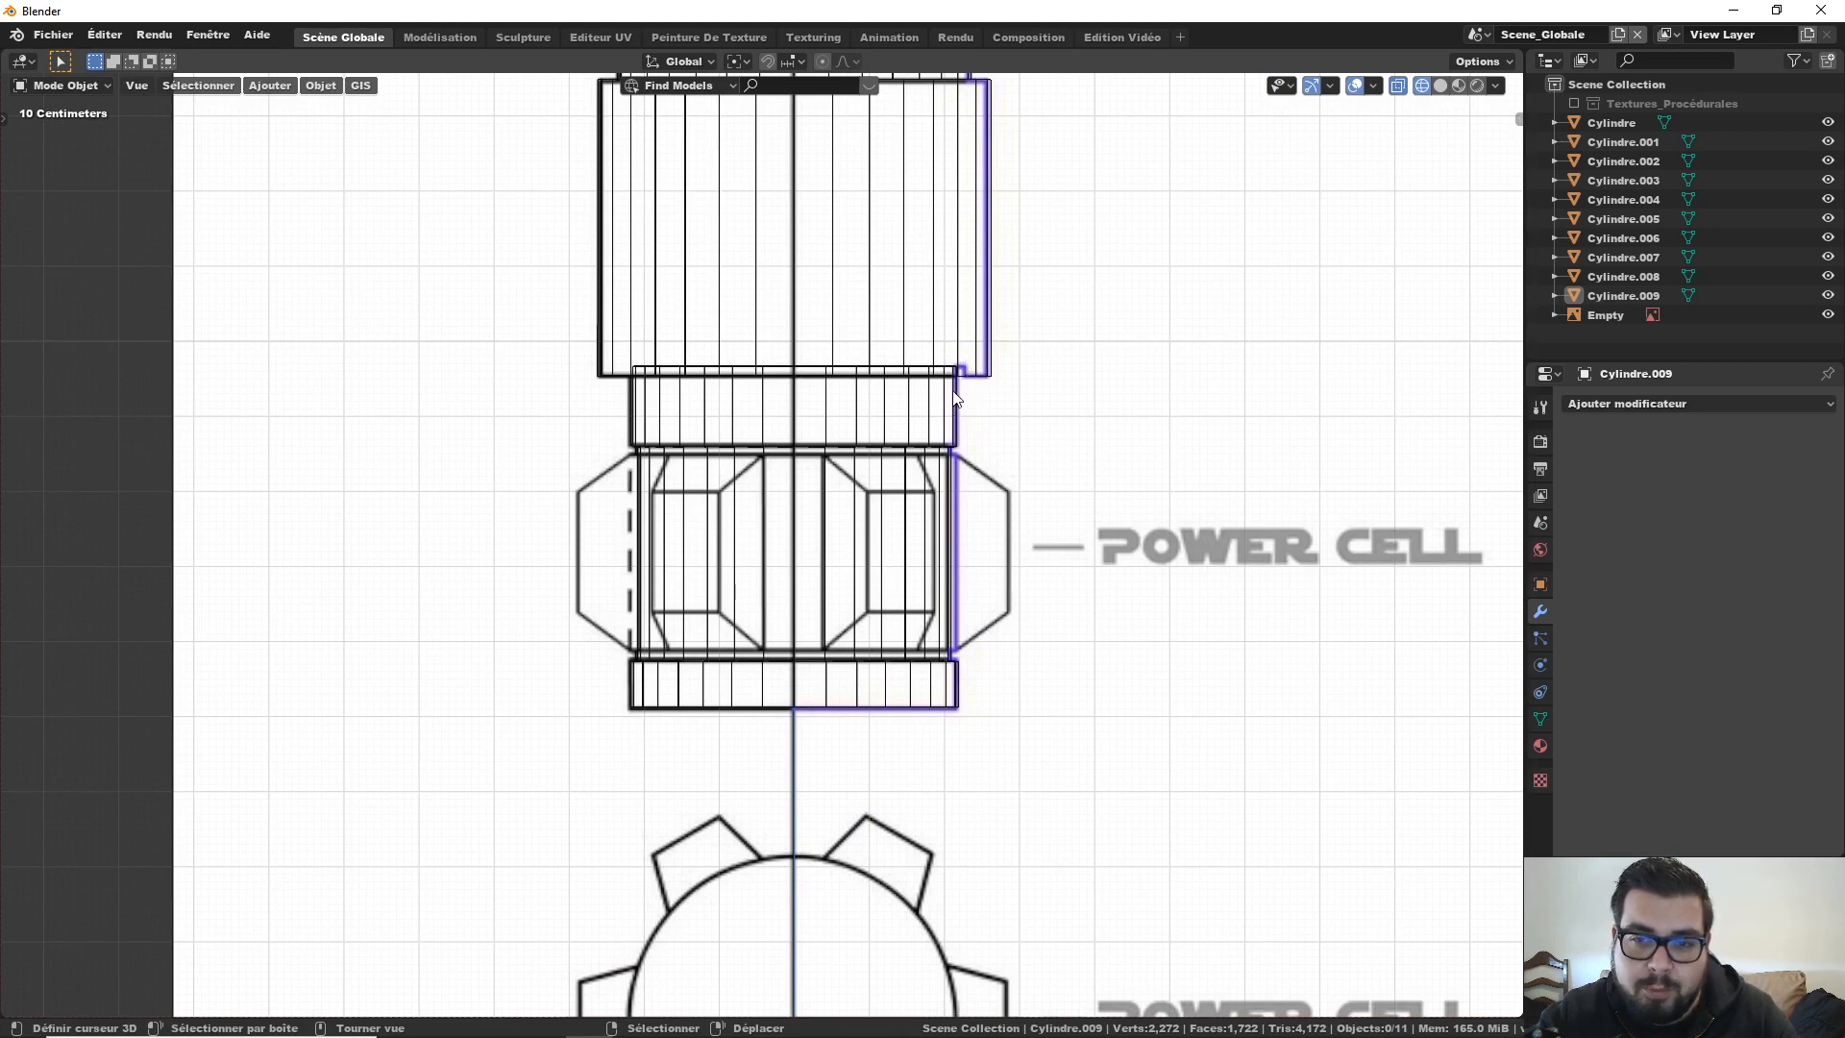
pyautogui.click(949, 394)
pyautogui.click(955, 396)
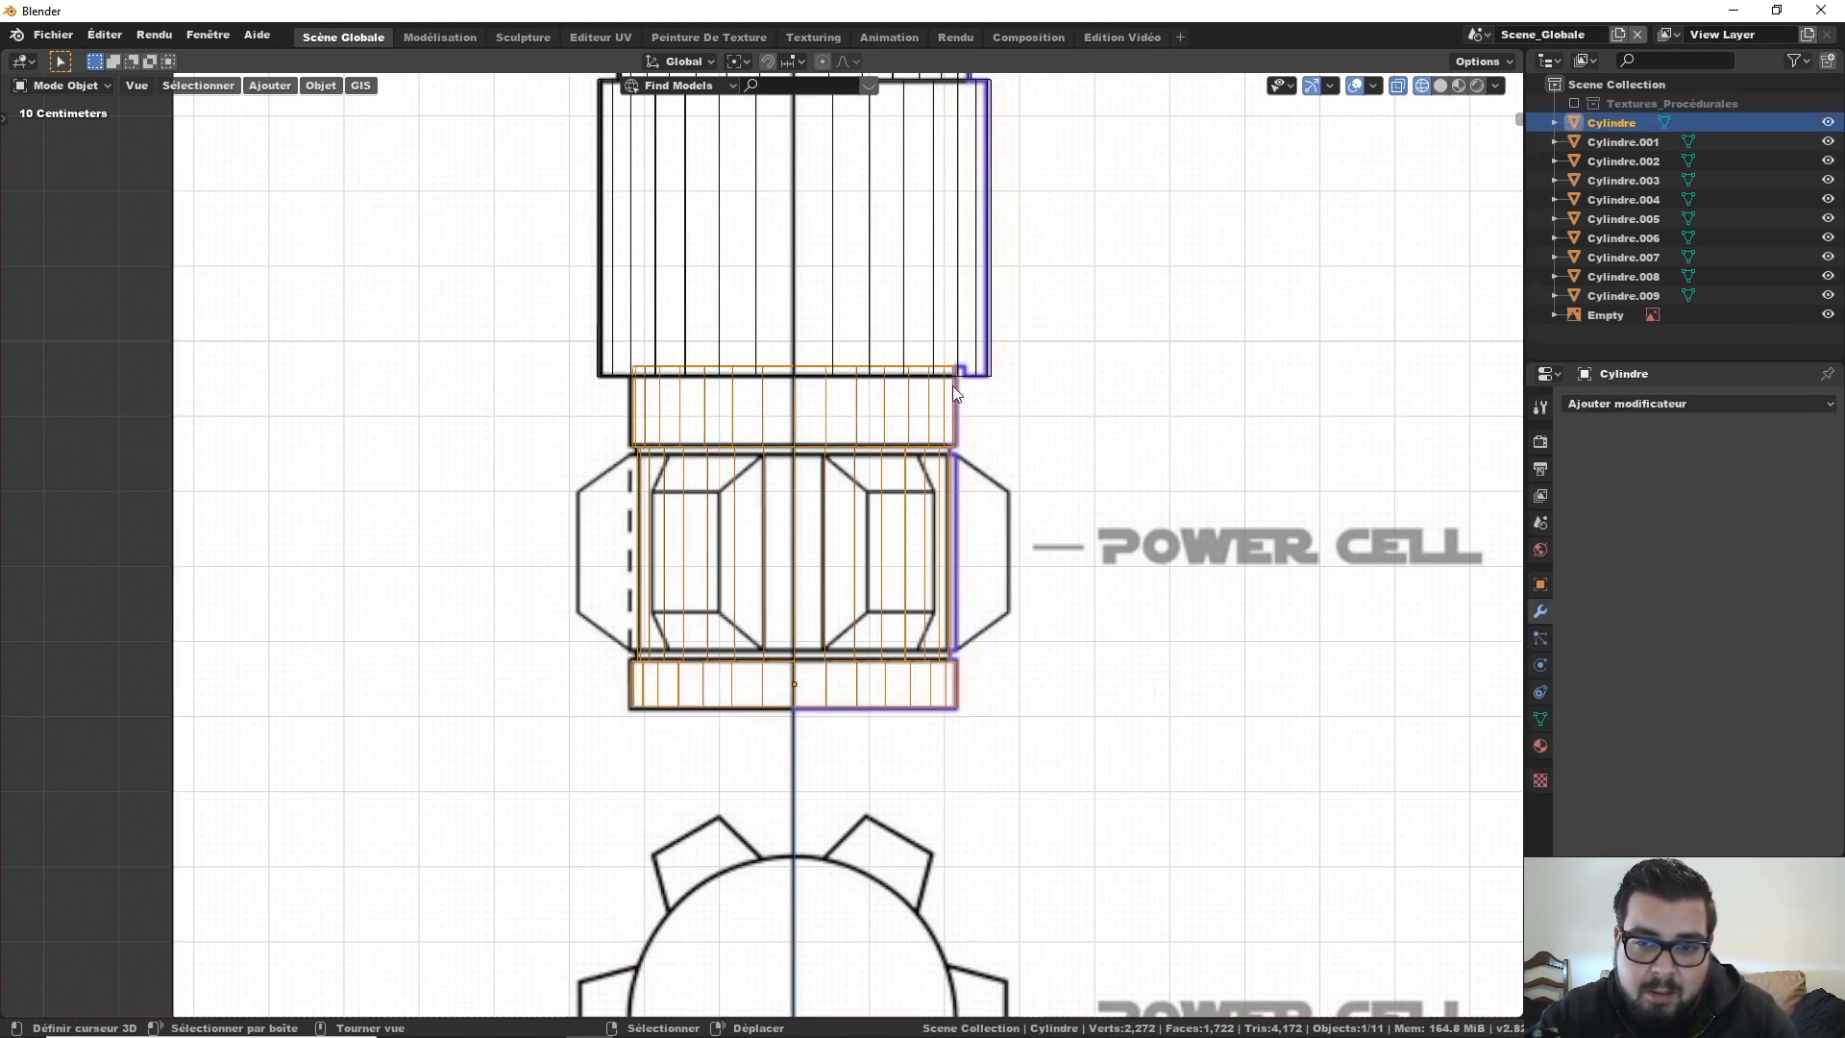
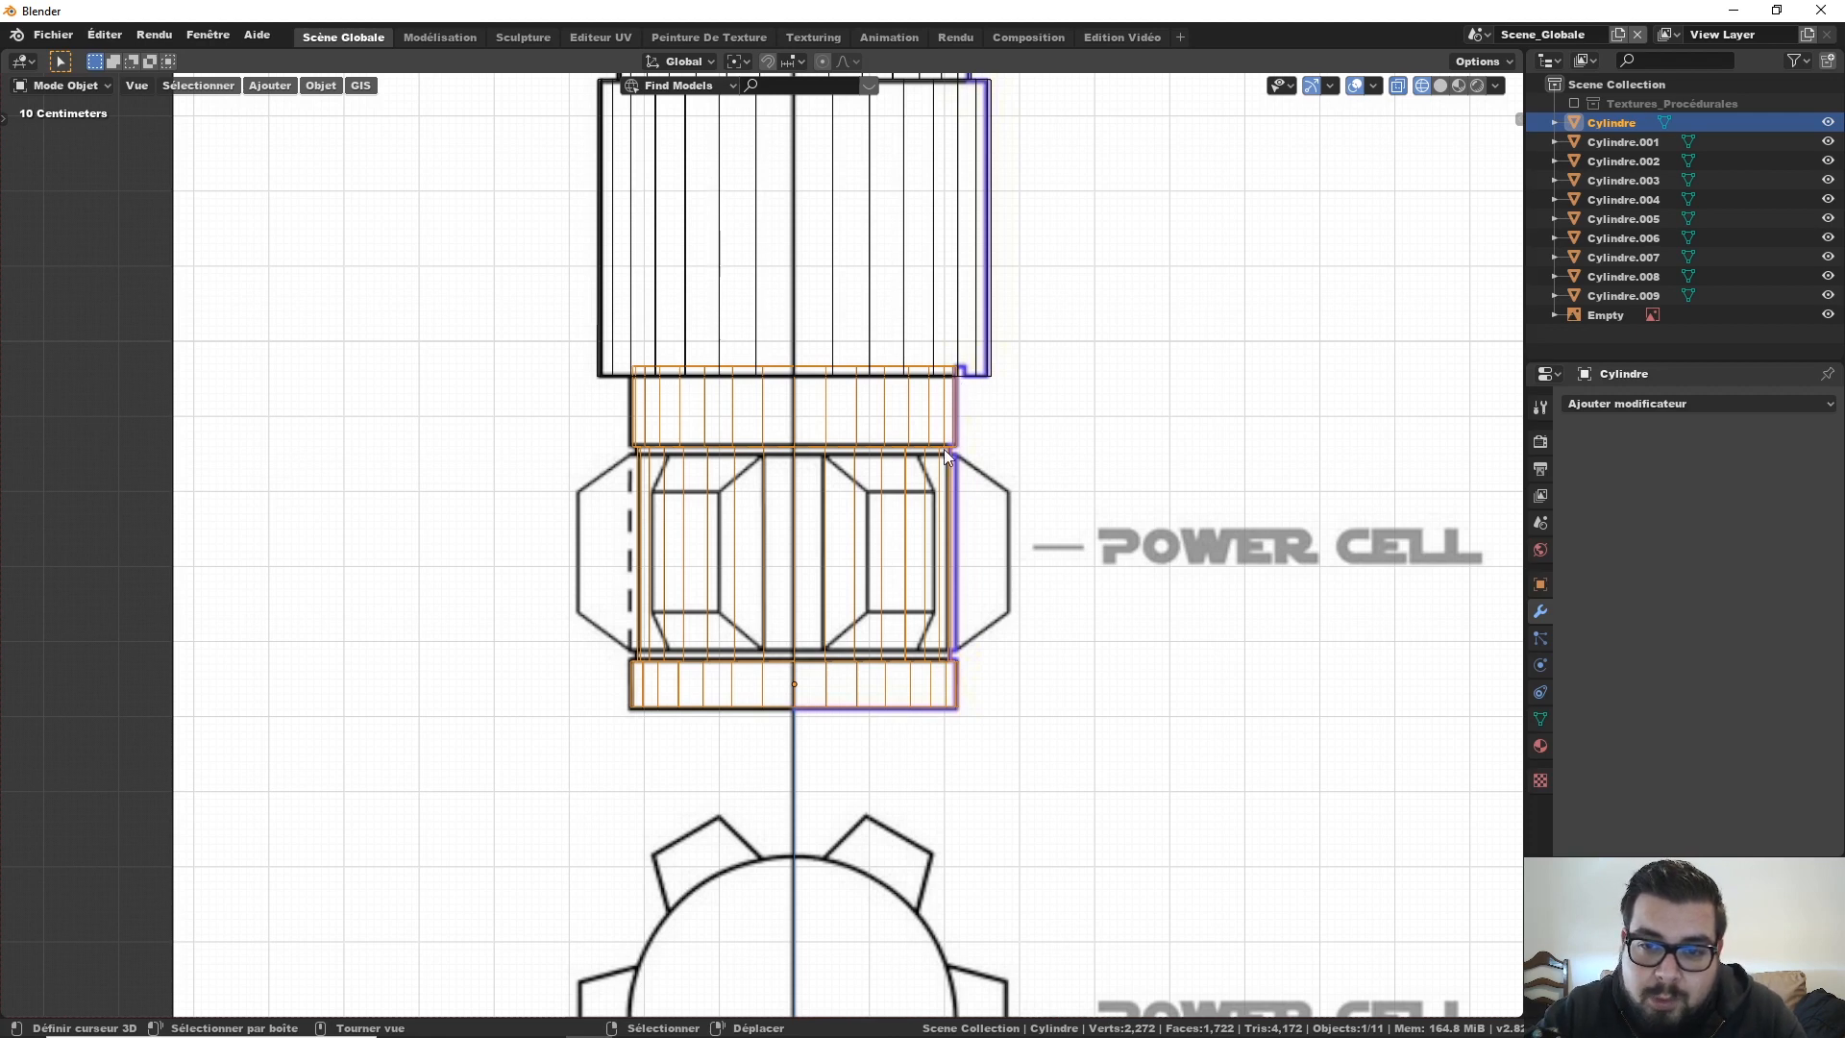
# Step: Duplicate the power cell cylinder in place and scale the copy by 1.02 on X and Y only
pyautogui.hotkey('shift', 'd')
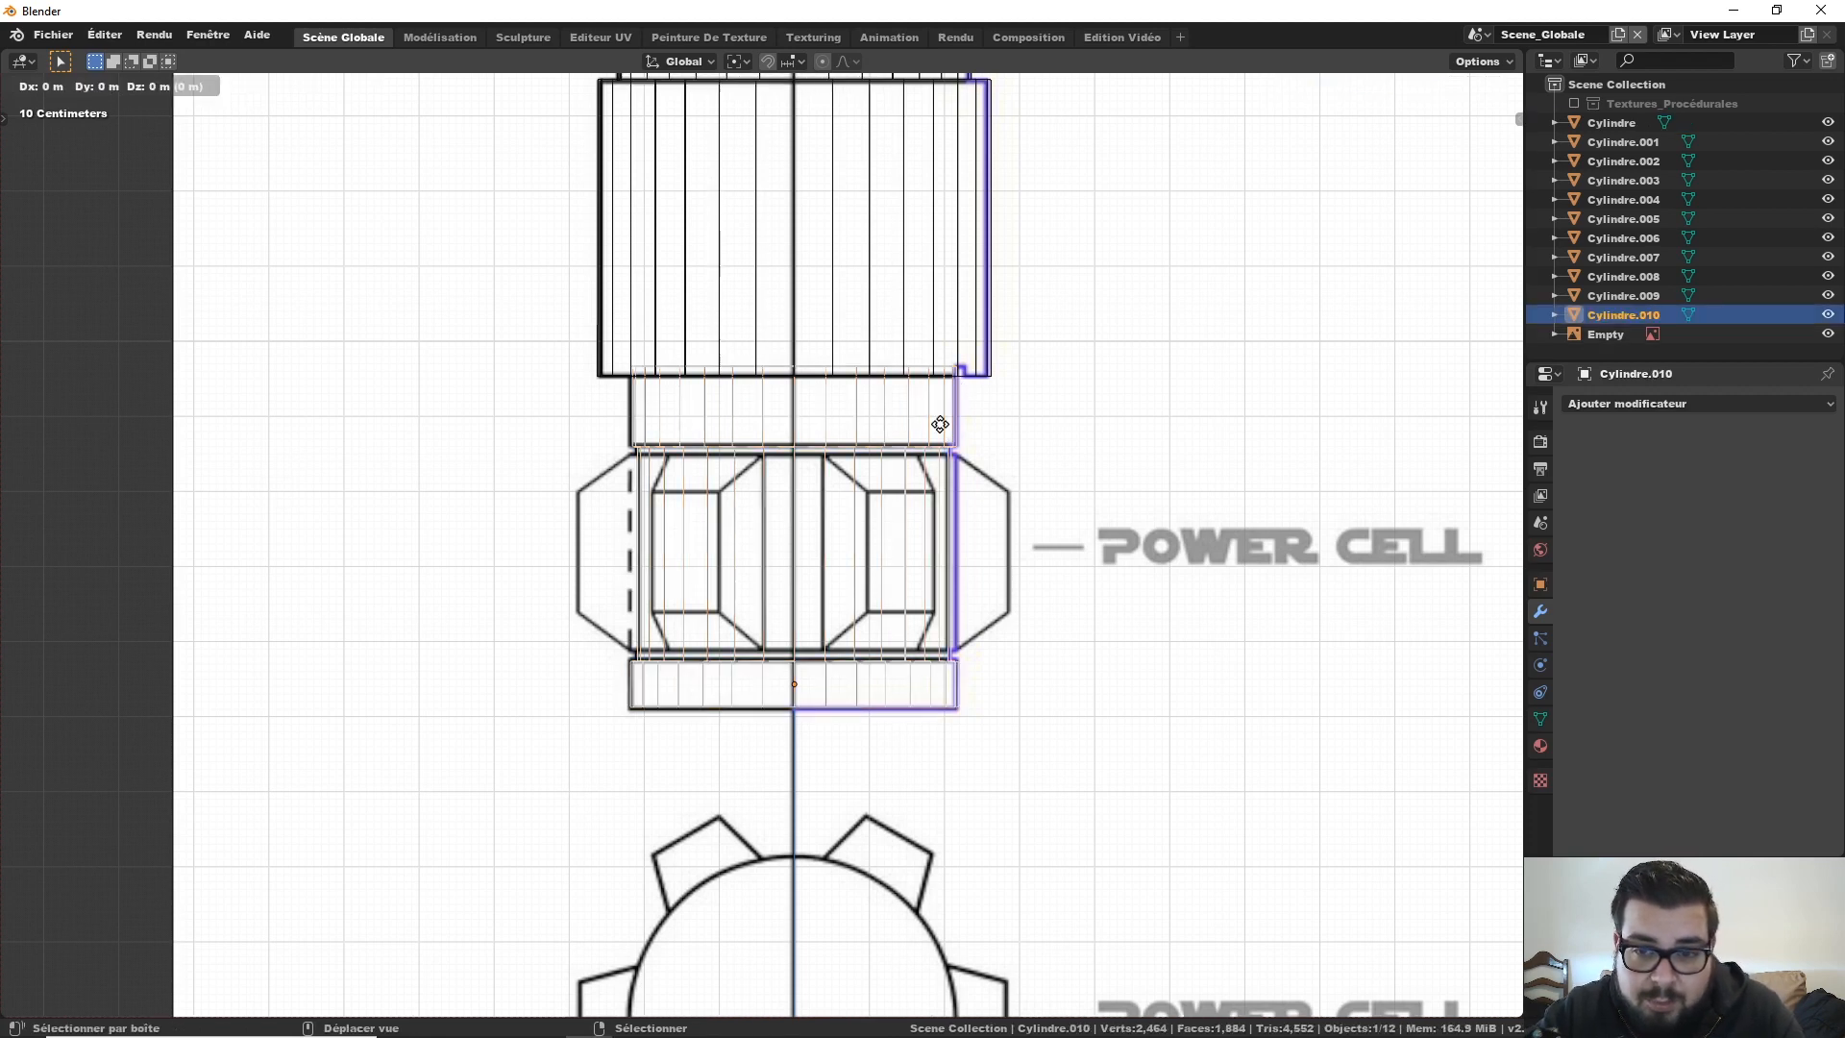
pyautogui.rightClick(940, 423)
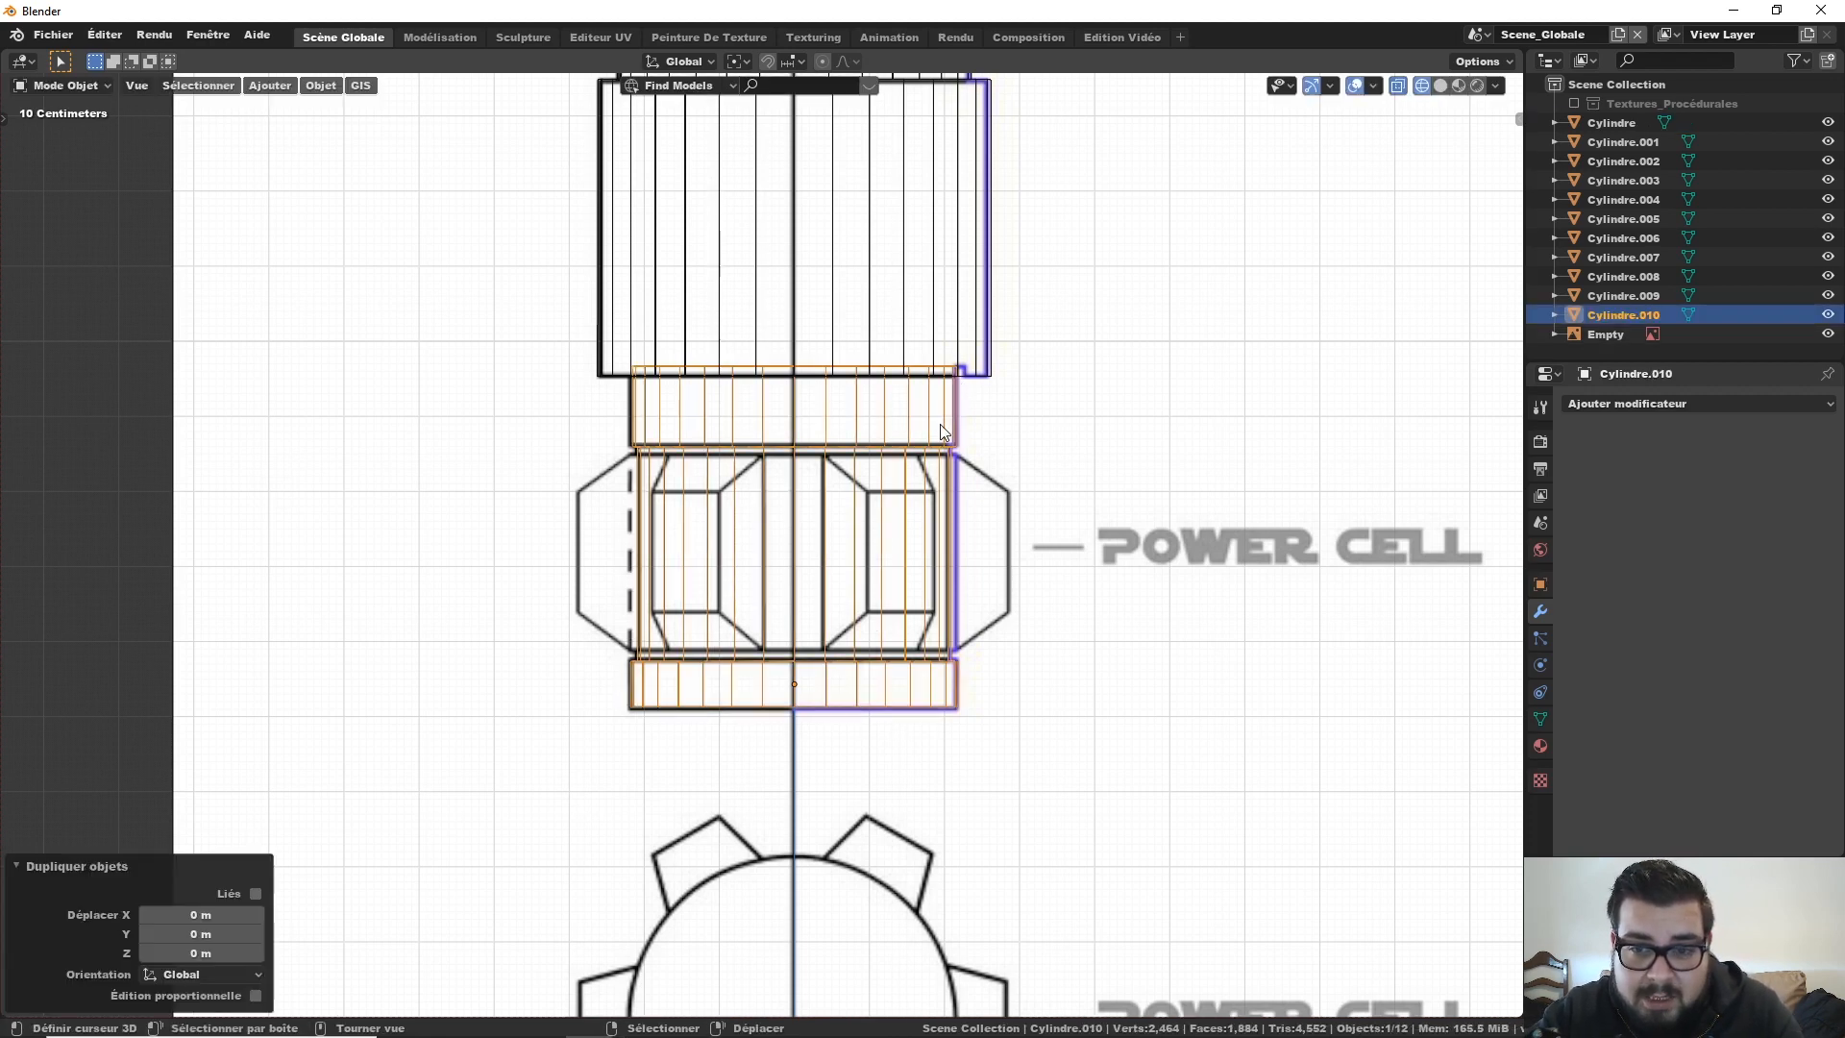
pyautogui.press('s')
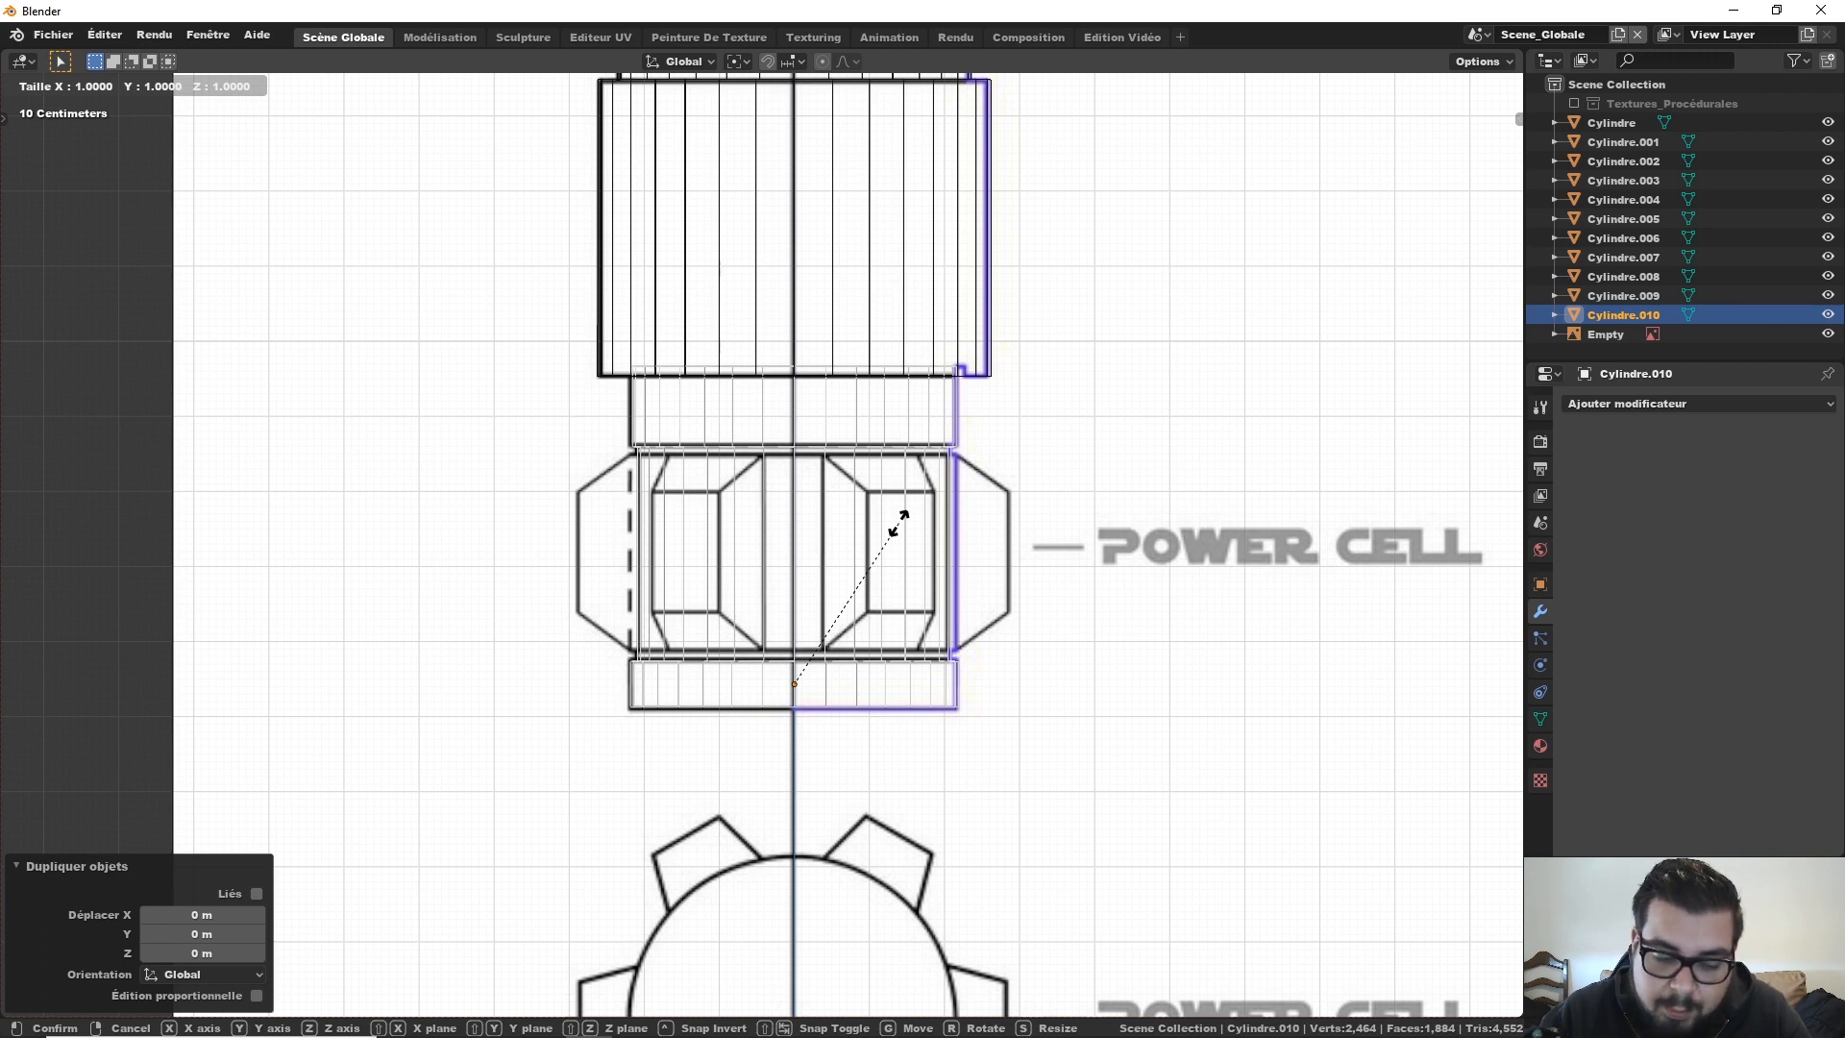
pyautogui.hotkey('shift', 'z')
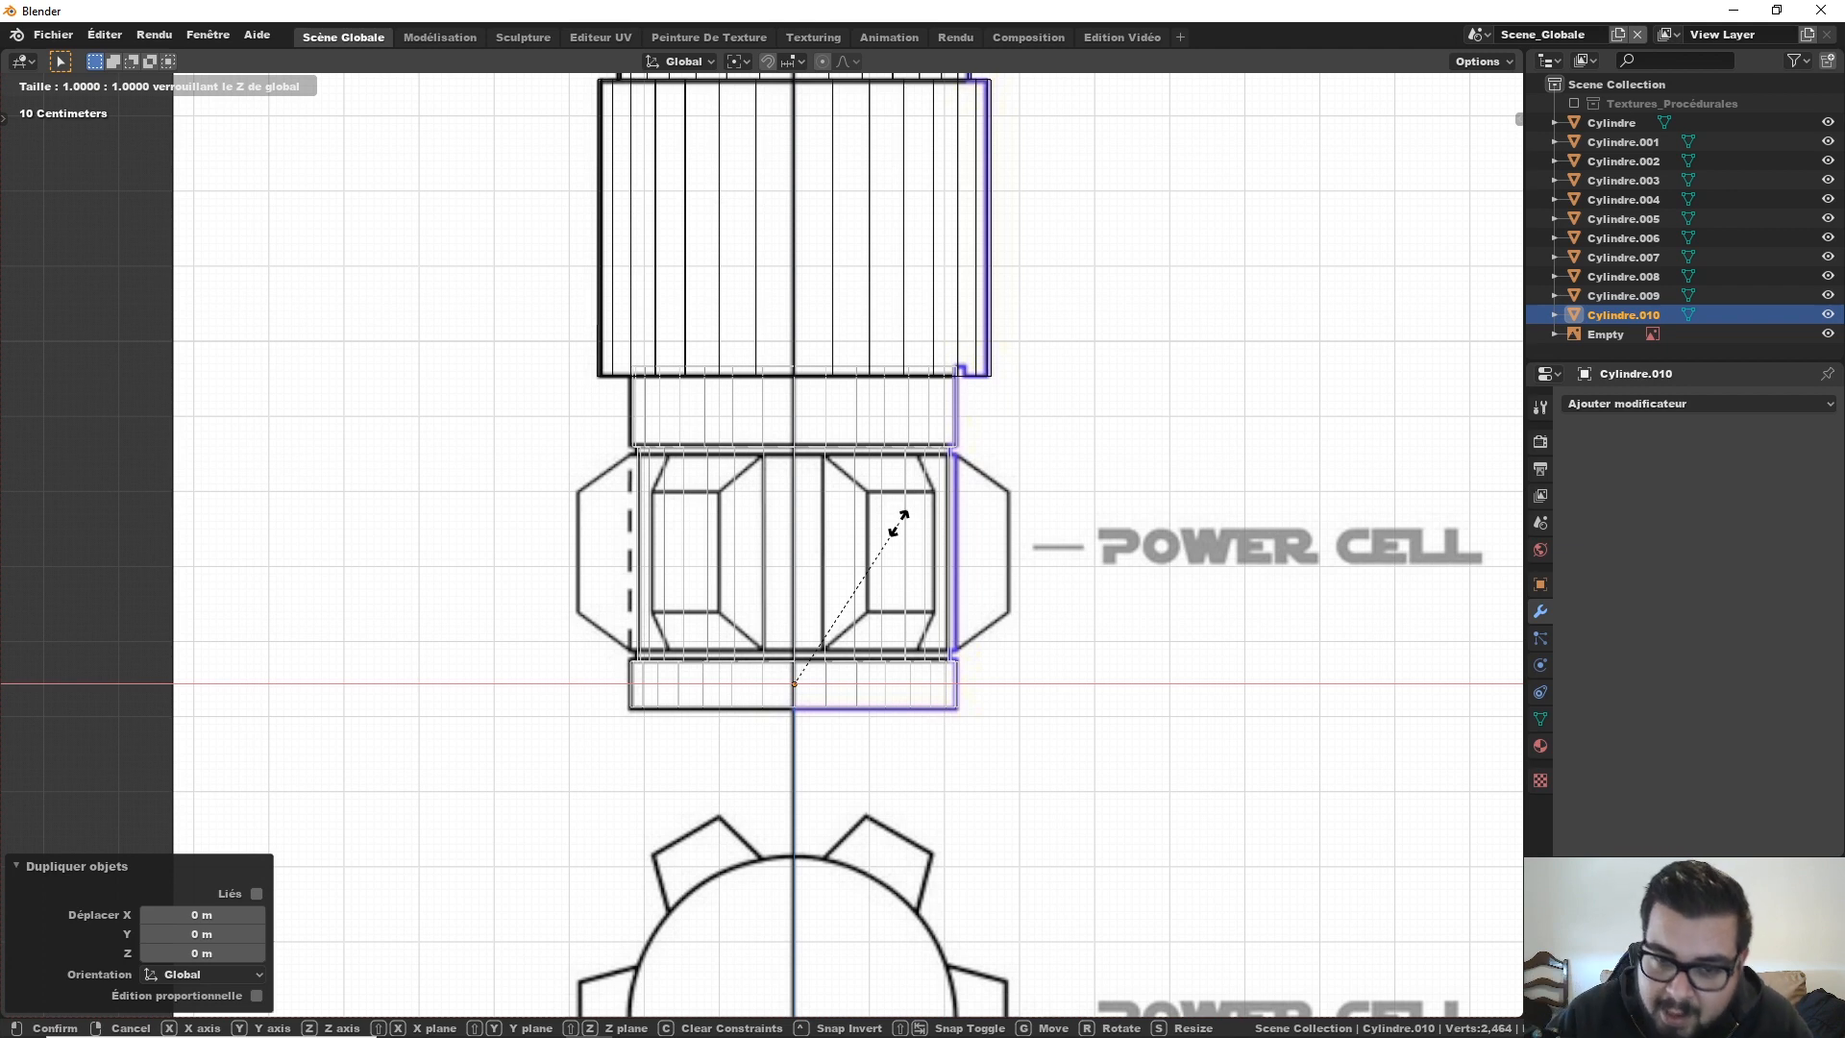
pyautogui.write('1.02')
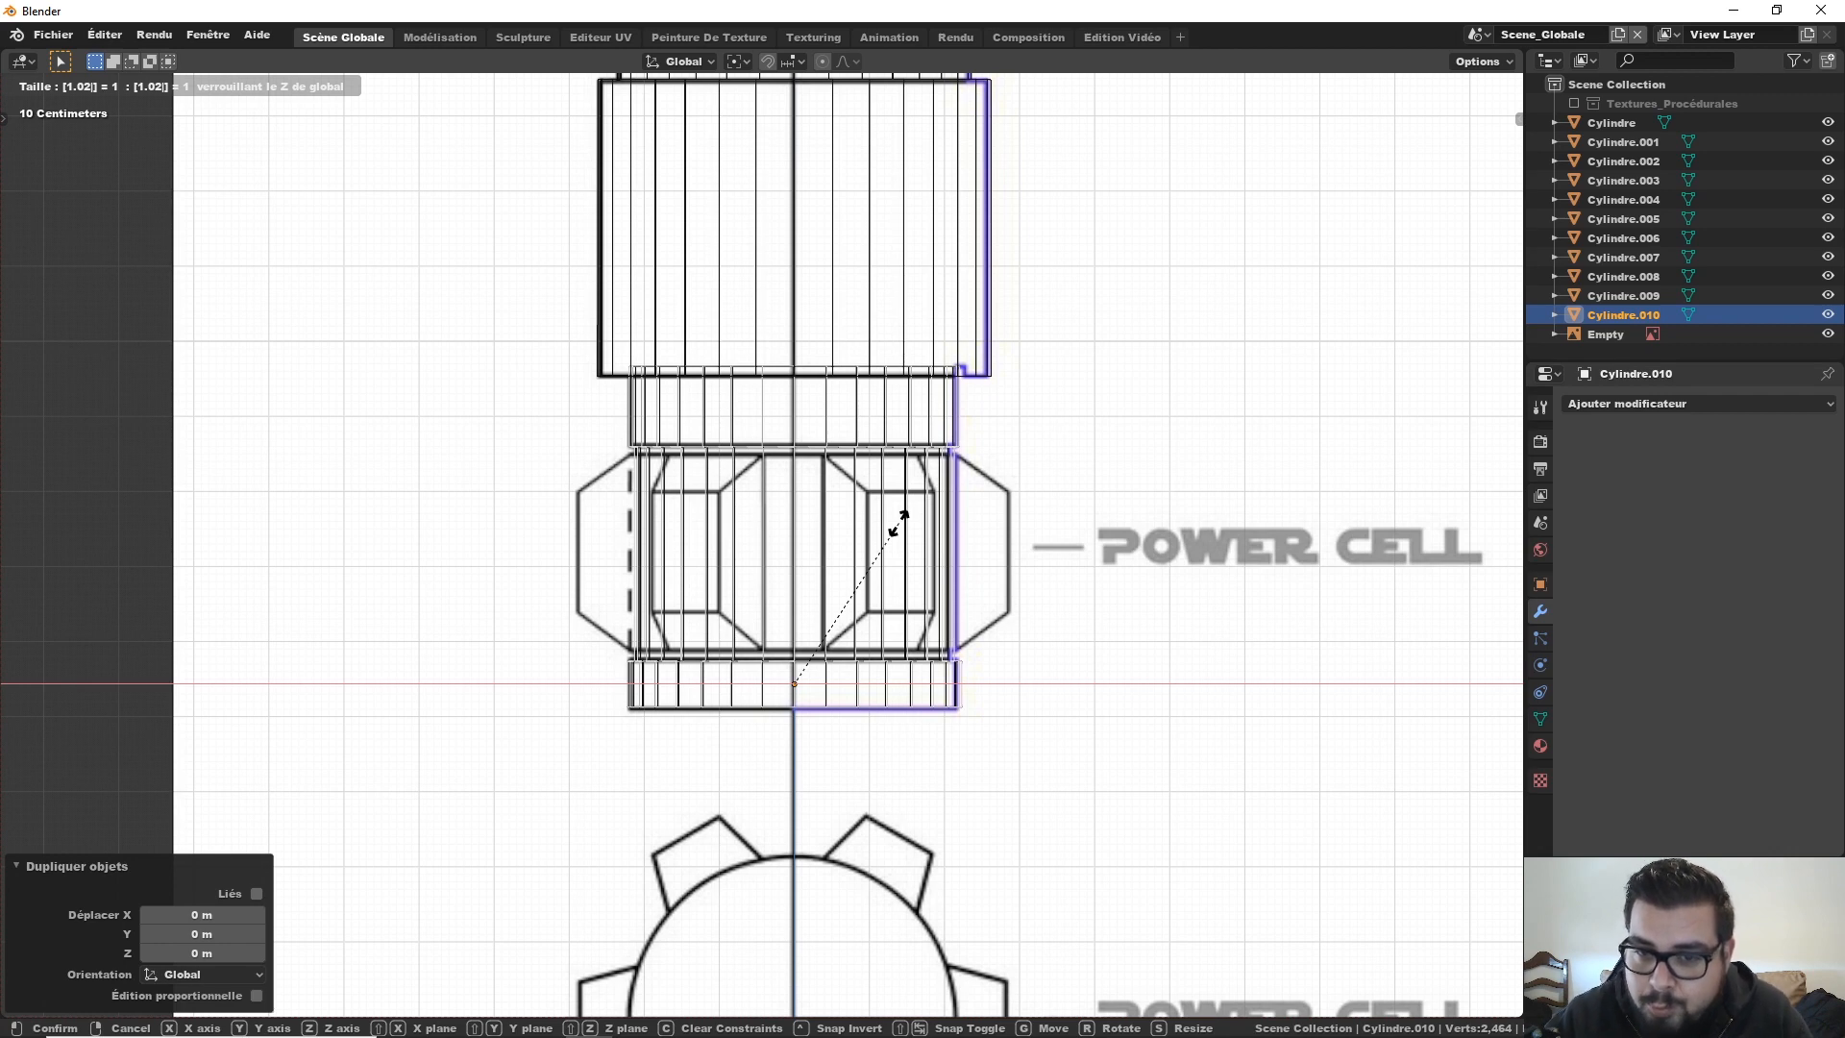
pyautogui.press('Return')
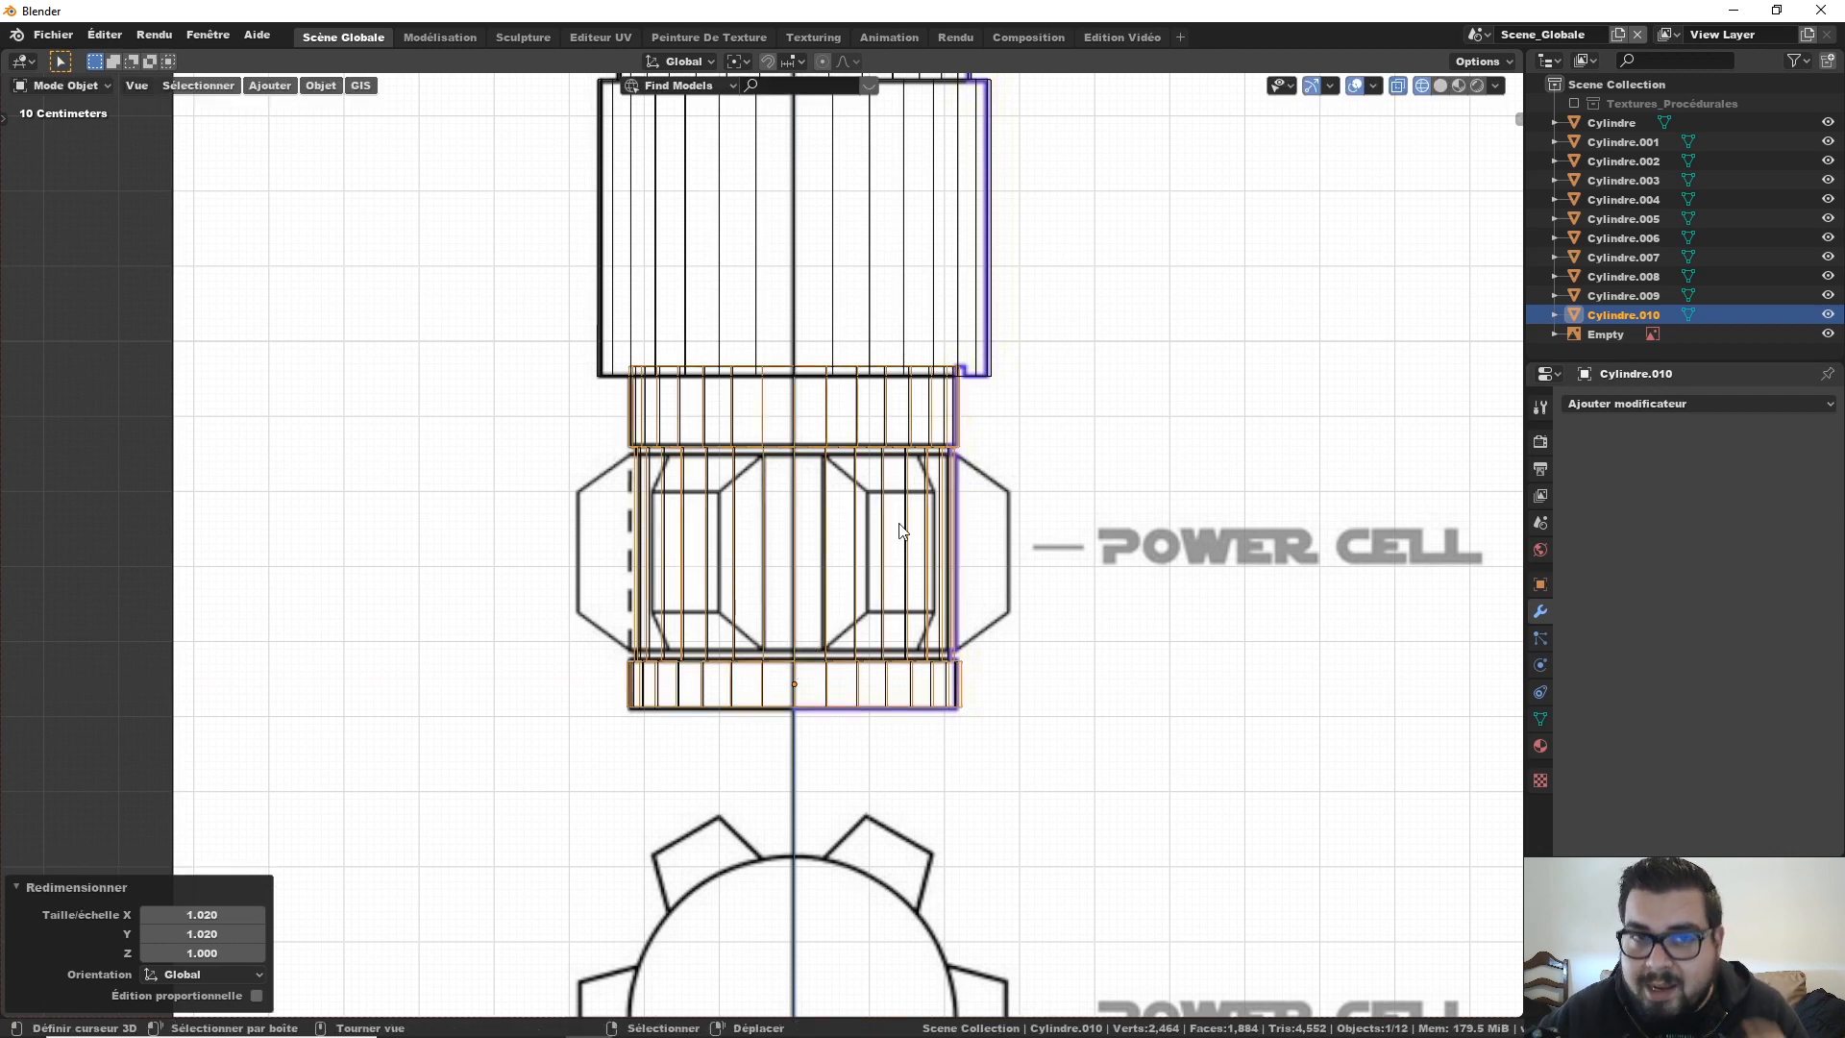
# Step: Subtract the enlarged power cell copy from the lower handgrip with Bool Tool's Auto Boolean Difference and inspect the cut in solid shading
pyautogui.keyDown('shift'); pyautogui.moveTo(989, 366); pyautogui.dragTo(961, 470, button='middle'); pyautogui.keyUp('shift')
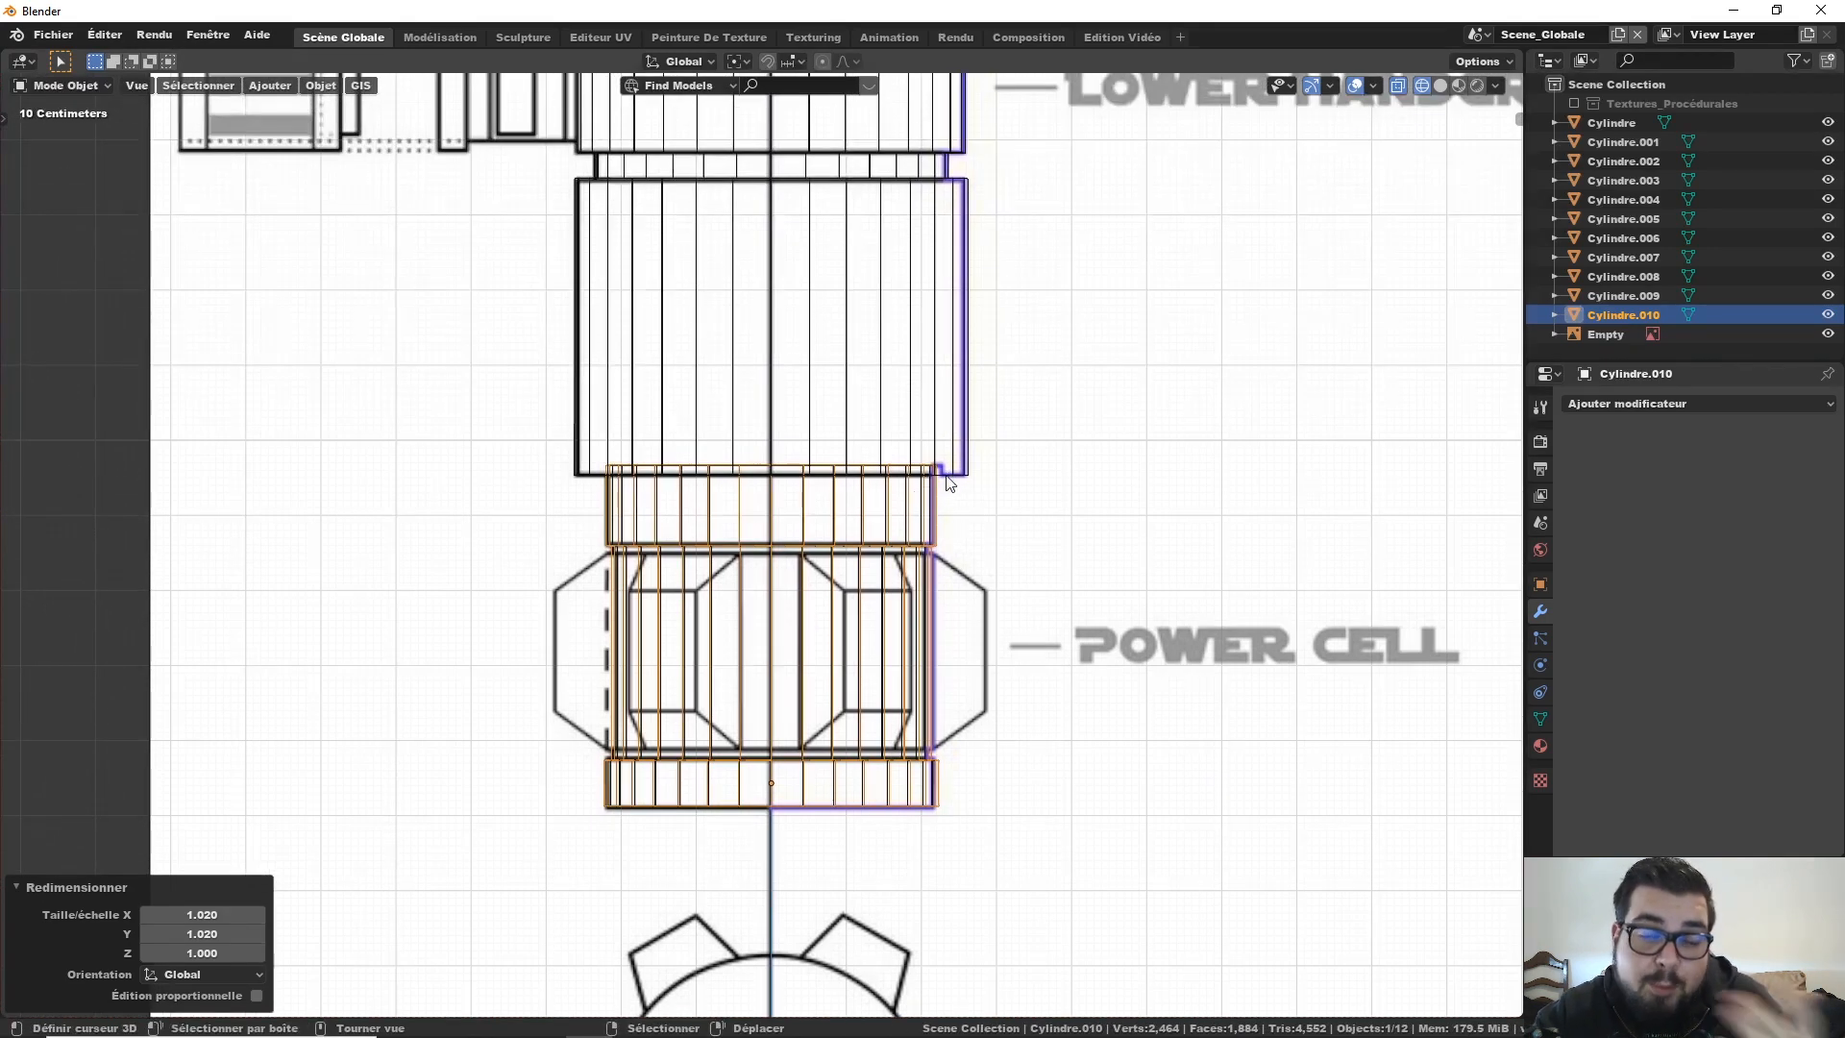
pyautogui.keyDown('shift'); pyautogui.click(970, 365); pyautogui.keyUp('shift')
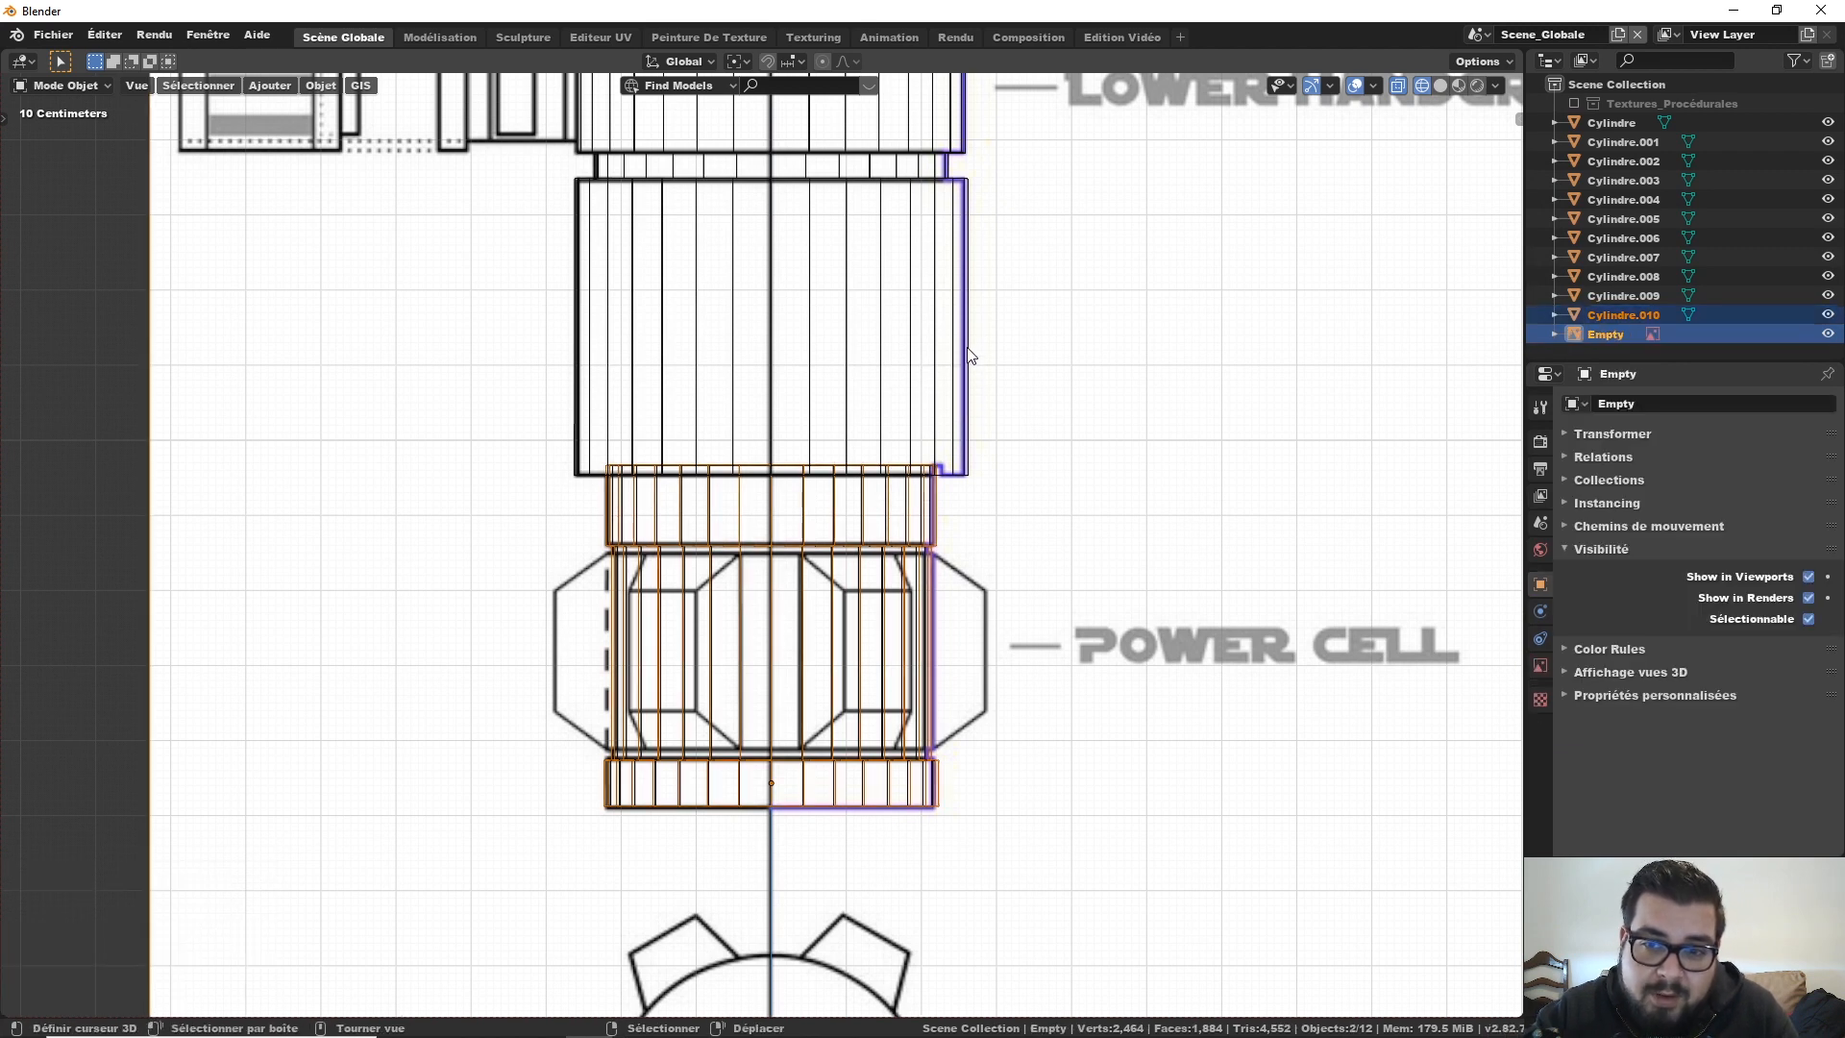
pyautogui.keyDown('shift'); pyautogui.click(969, 369); pyautogui.keyUp('shift')
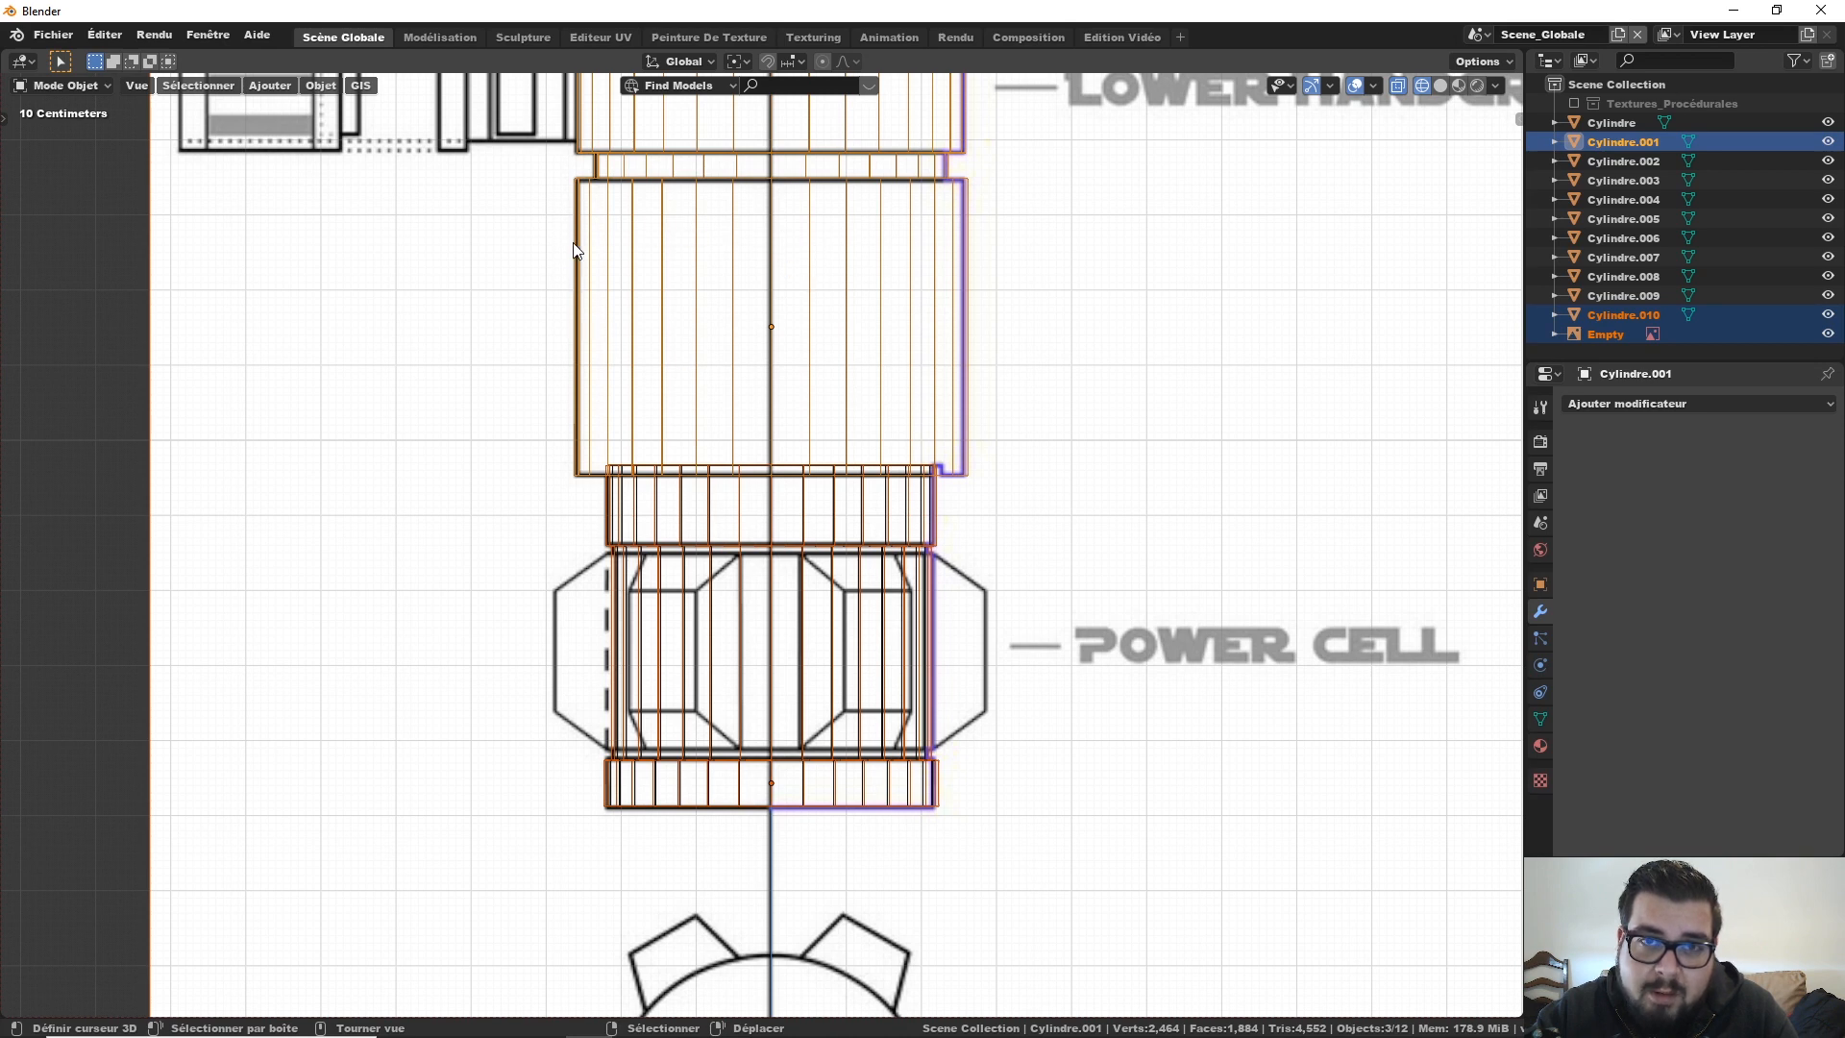
pyautogui.click(321, 85)
pyautogui.moveTo(457, 682)
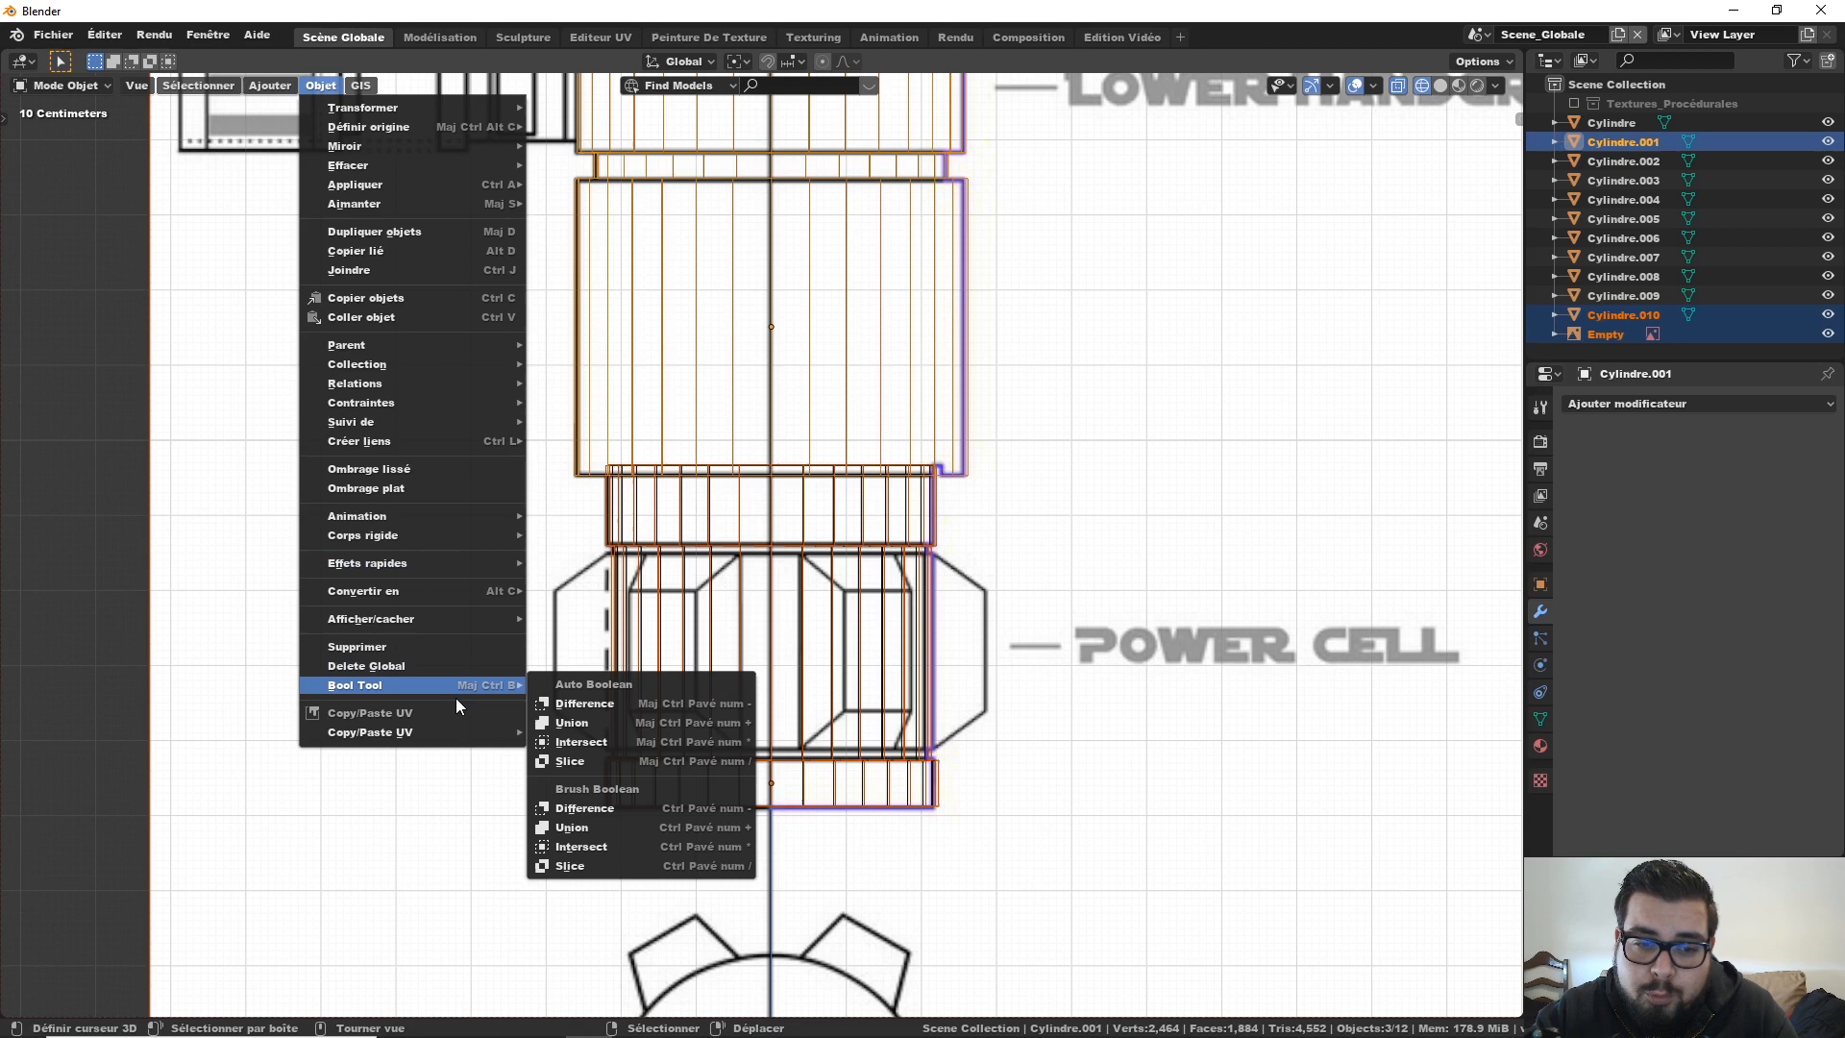
pyautogui.click(602, 703)
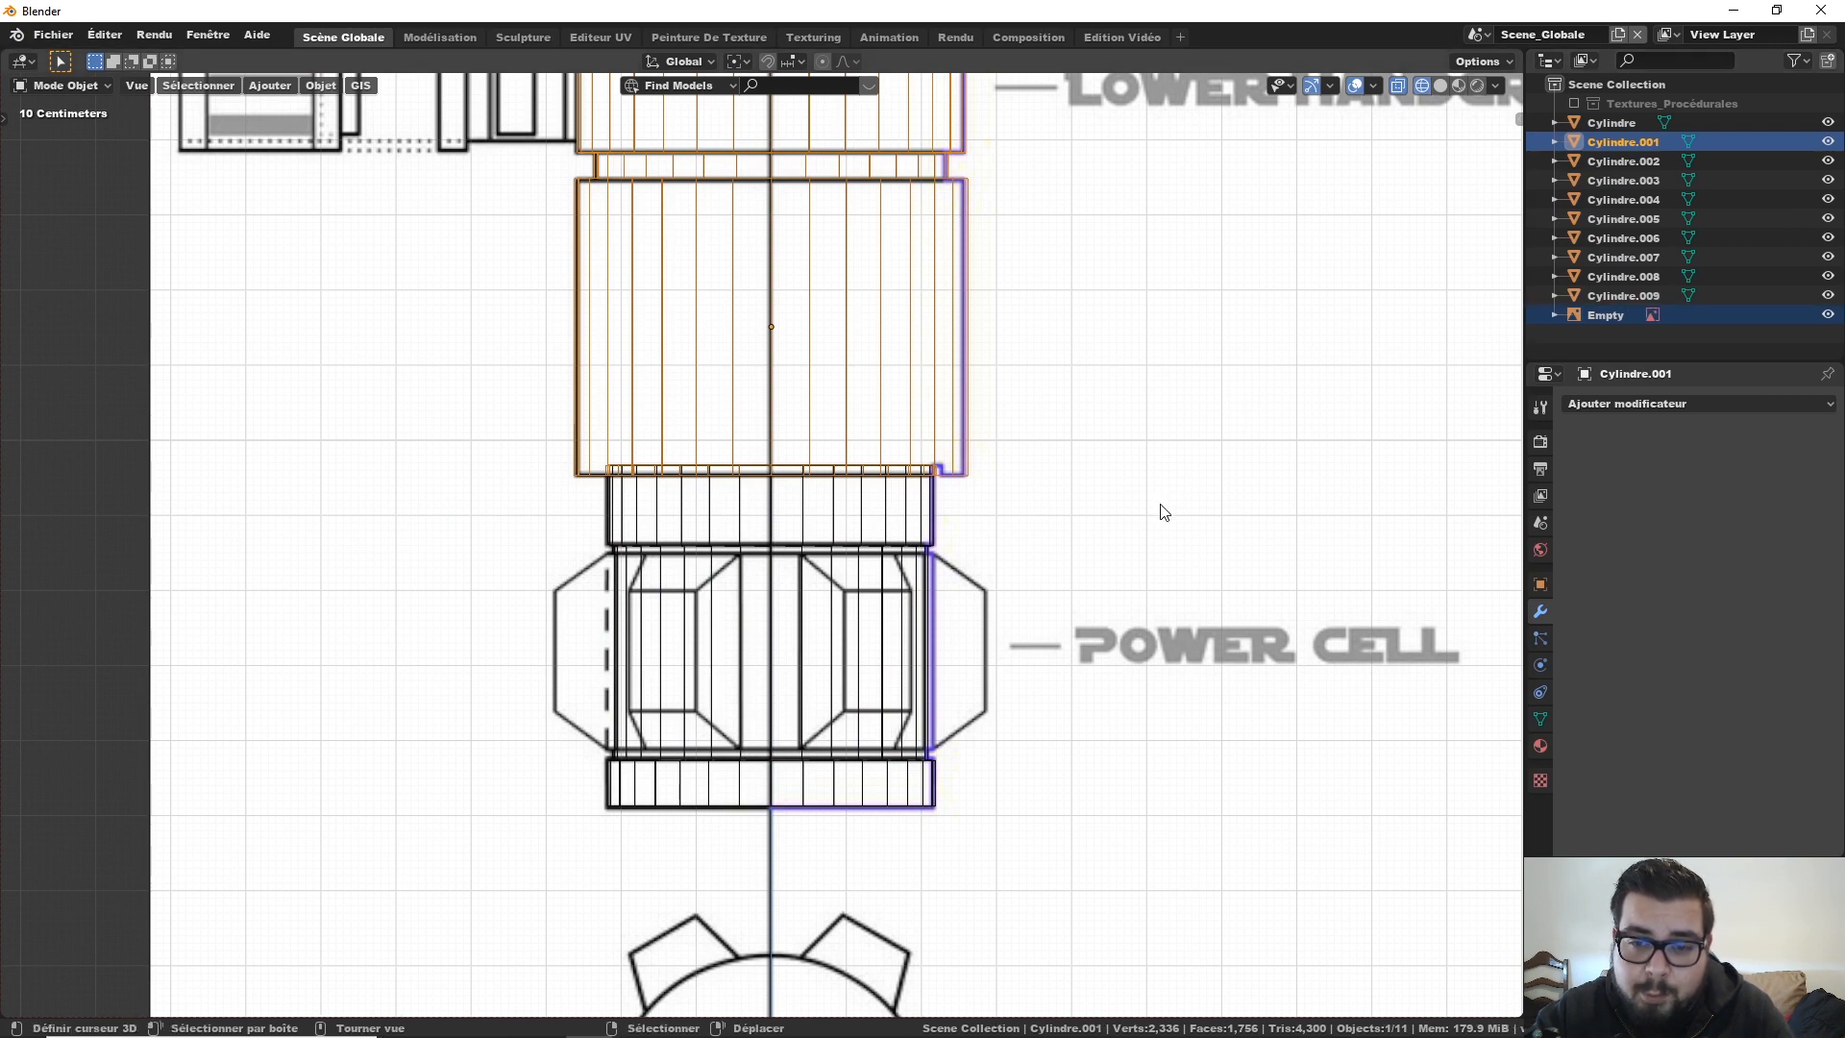
pyautogui.moveTo(1158, 512)
pyautogui.mouseDown(button='middle')
pyautogui.moveTo(982, 517)
pyautogui.moveTo(1020, 413)
pyautogui.moveTo(1074, 382)
pyautogui.moveTo(1058, 442)
pyautogui.moveTo(774, 323)
pyautogui.mouseUp(button='middle')
pyautogui.hotkey('shift', 'z')
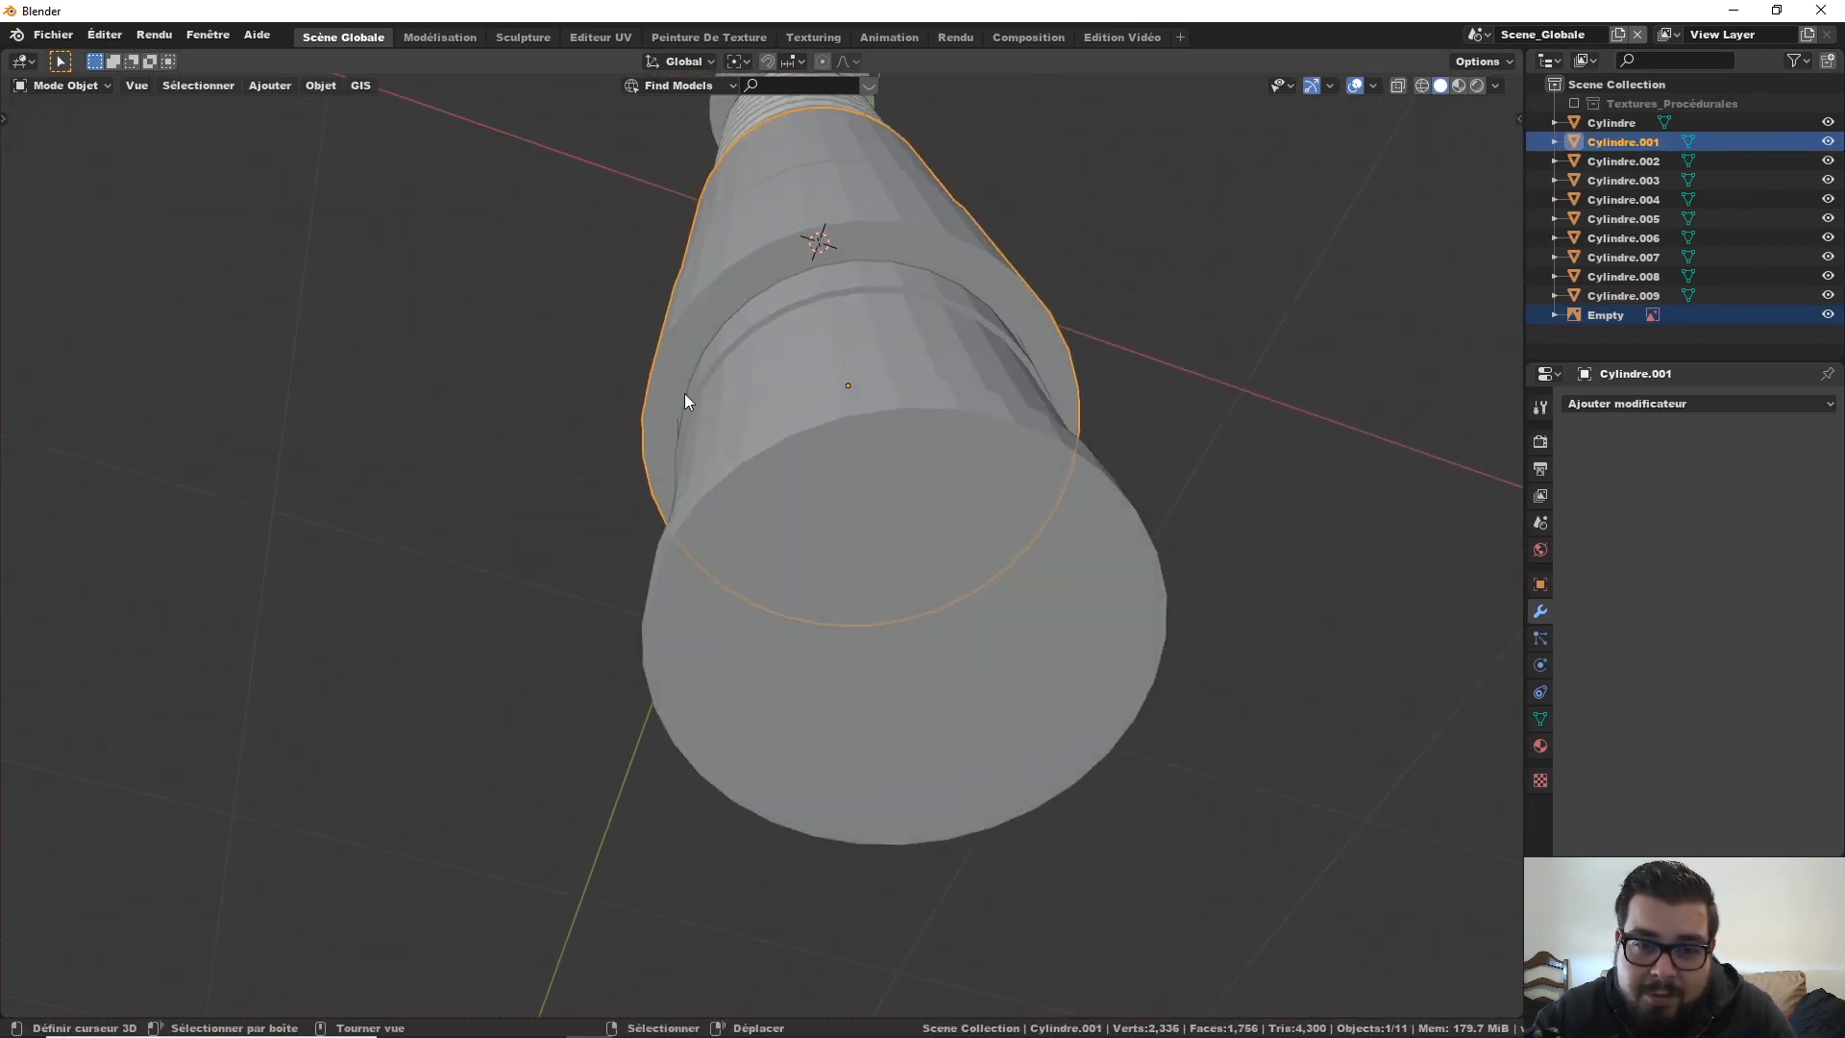
pyautogui.moveTo(684, 394); pyautogui.dragTo(866, 287, button='middle')
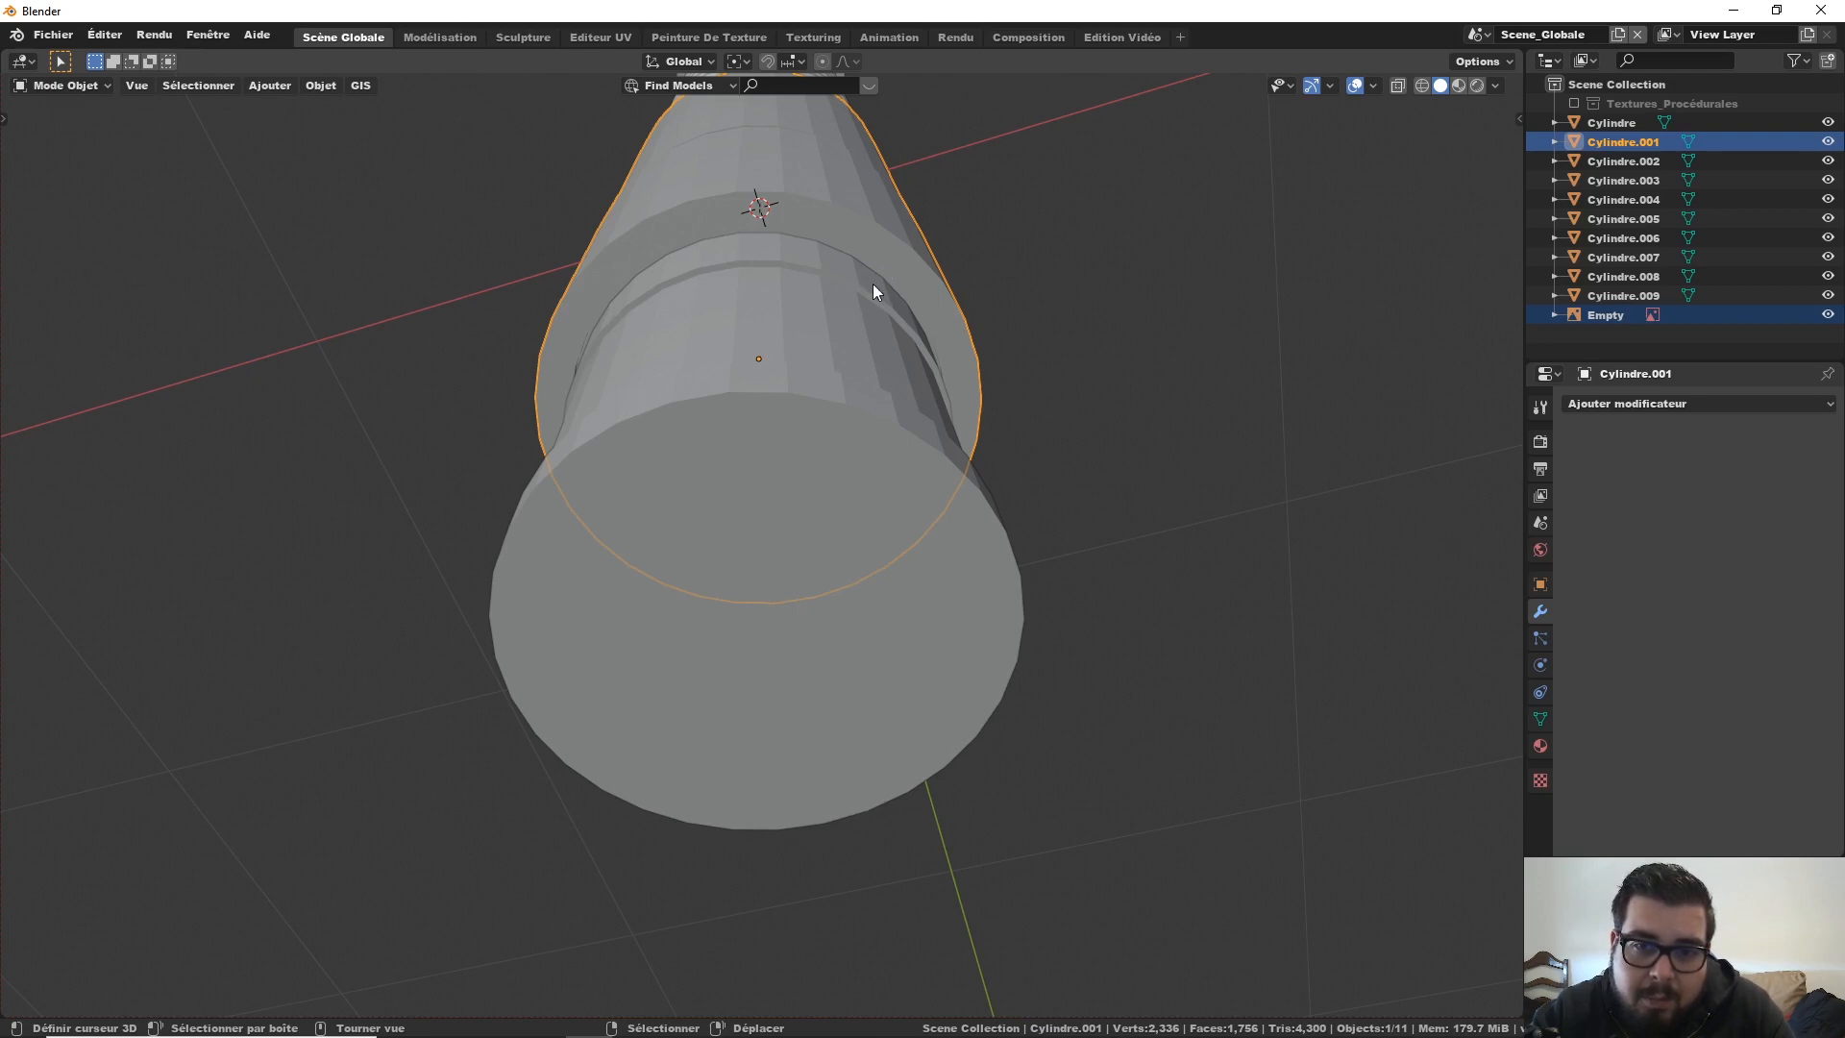
# Step: In front wireframe view, duplicate the Handgrip Section 2 cylinder in place and scale the copy by 1.02 on X and Y only
pyautogui.press('KP_1')
pyautogui.press('z')
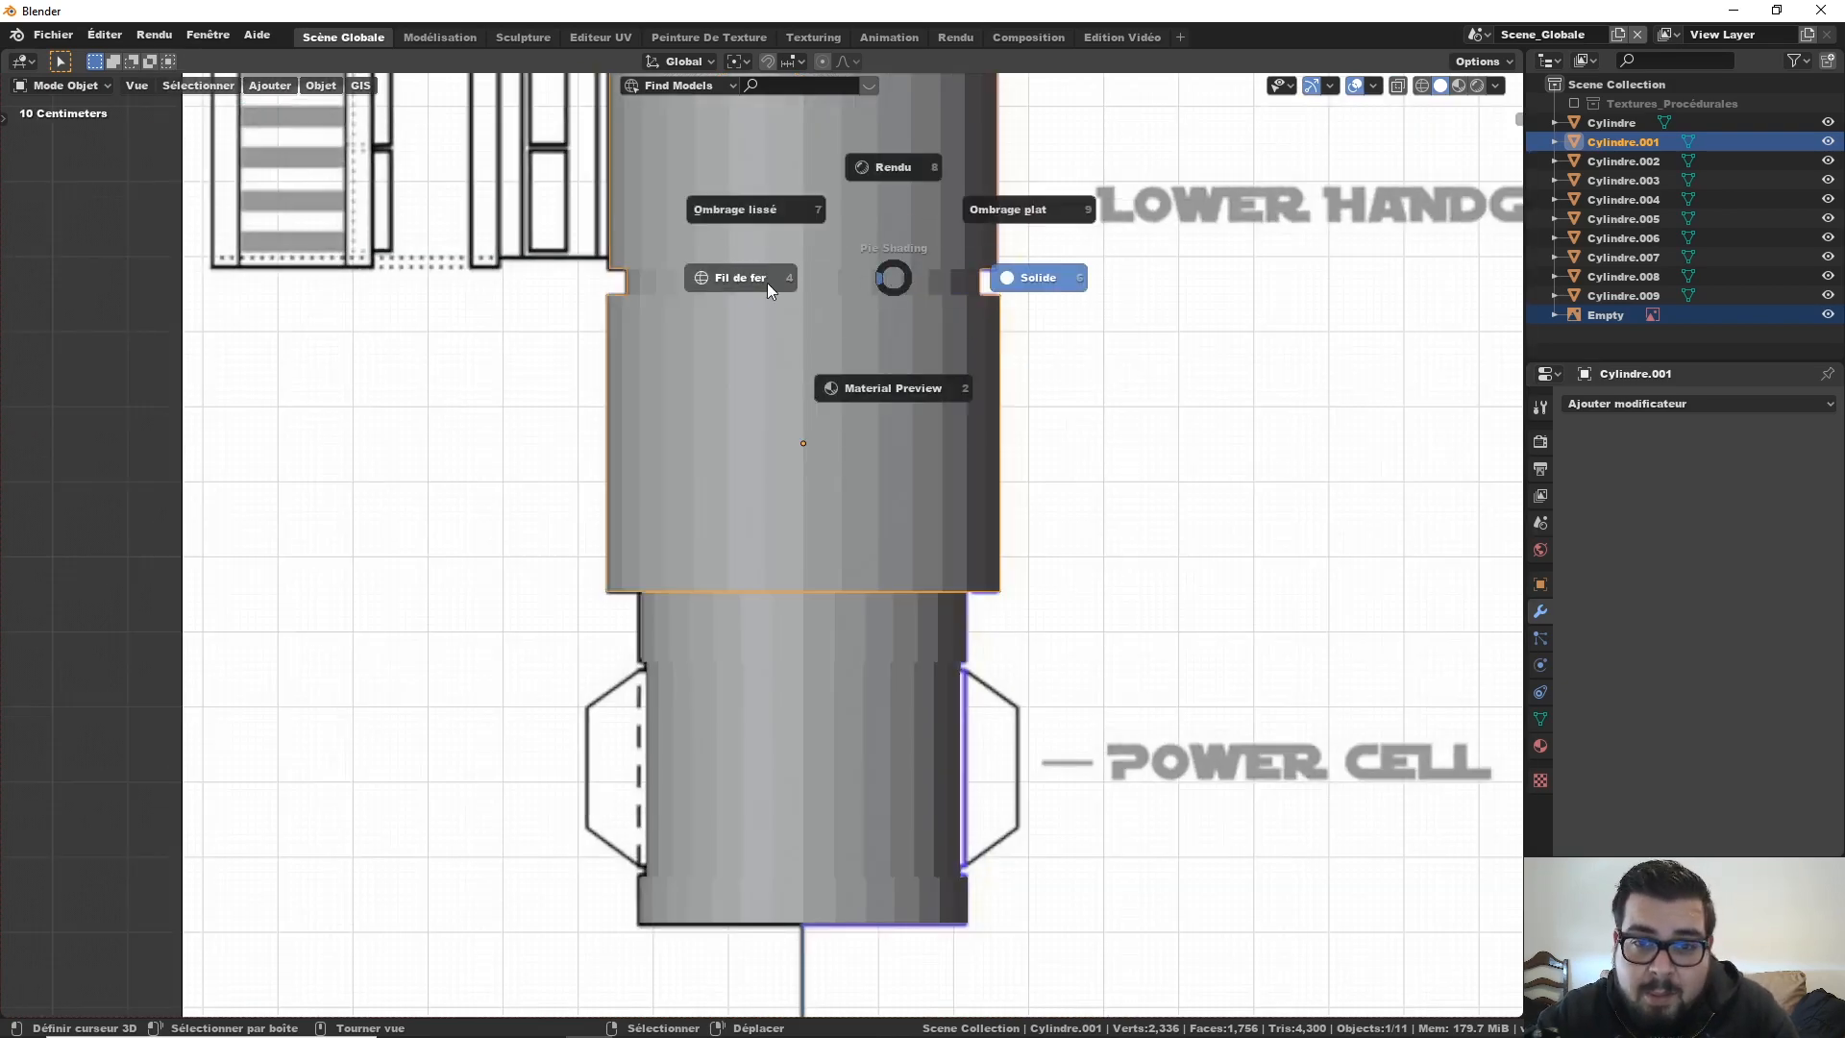
pyautogui.click(767, 278)
pyautogui.scroll(-4, 881, 272)
pyautogui.scroll(5, 913, 414)
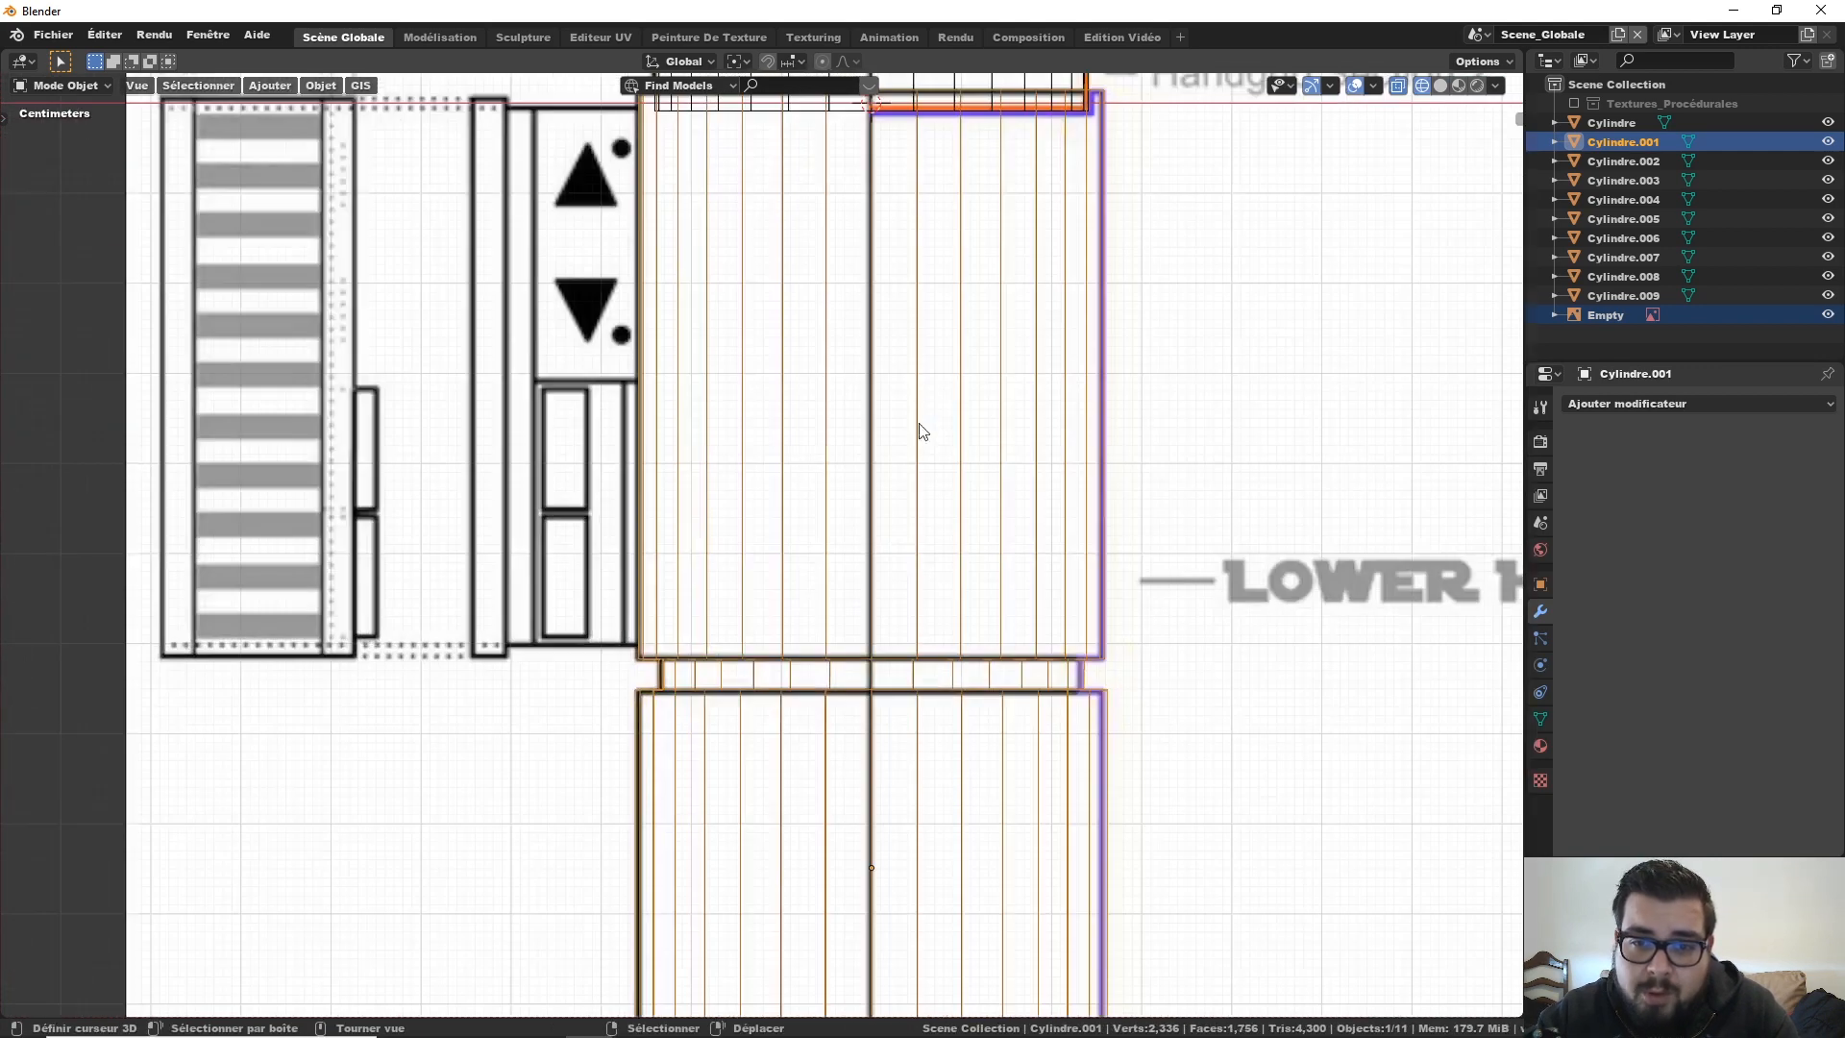
pyautogui.keyDown('shift'); pyautogui.moveTo(1034, 150); pyautogui.dragTo(981, 522, button='middle'); pyautogui.keyUp('shift')
pyautogui.keyDown('shift'); pyautogui.moveTo(1035, 439); pyautogui.dragTo(938, 390, button='middle'); pyautogui.keyUp('shift')
pyautogui.click(937, 389)
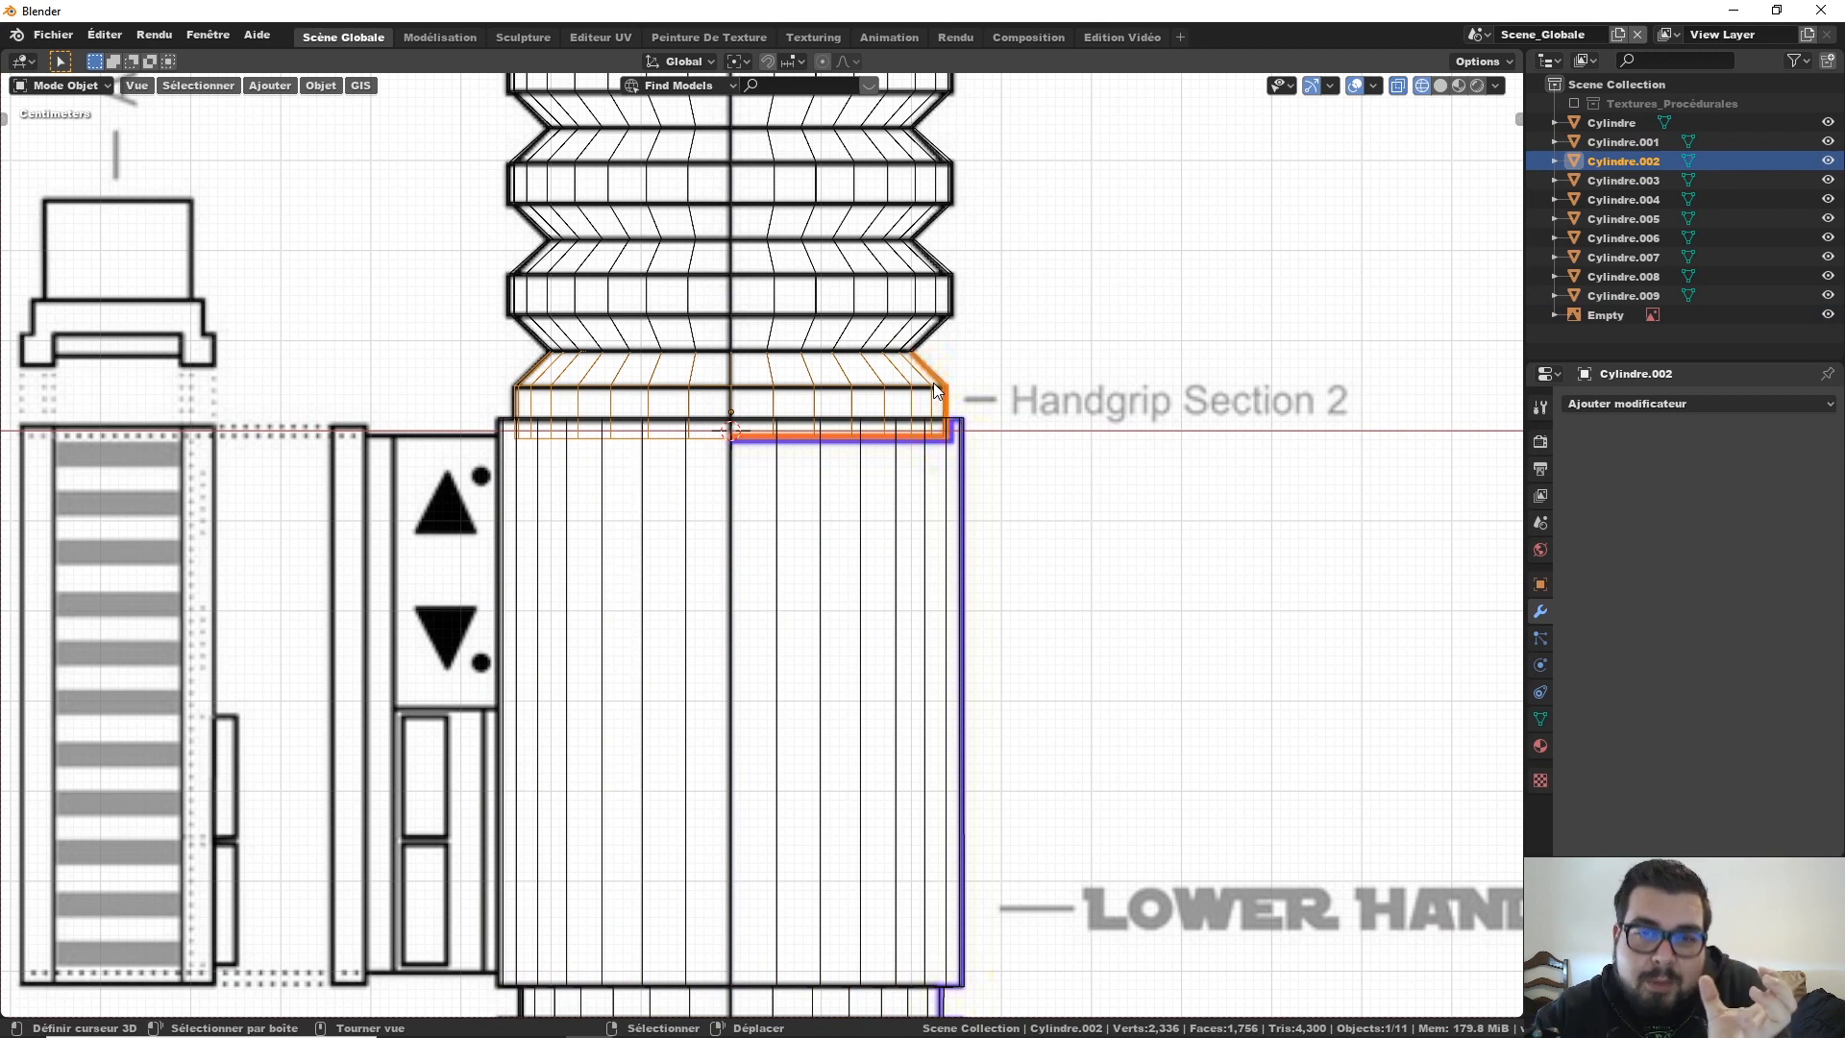
pyautogui.hotkey('shift', 'd')
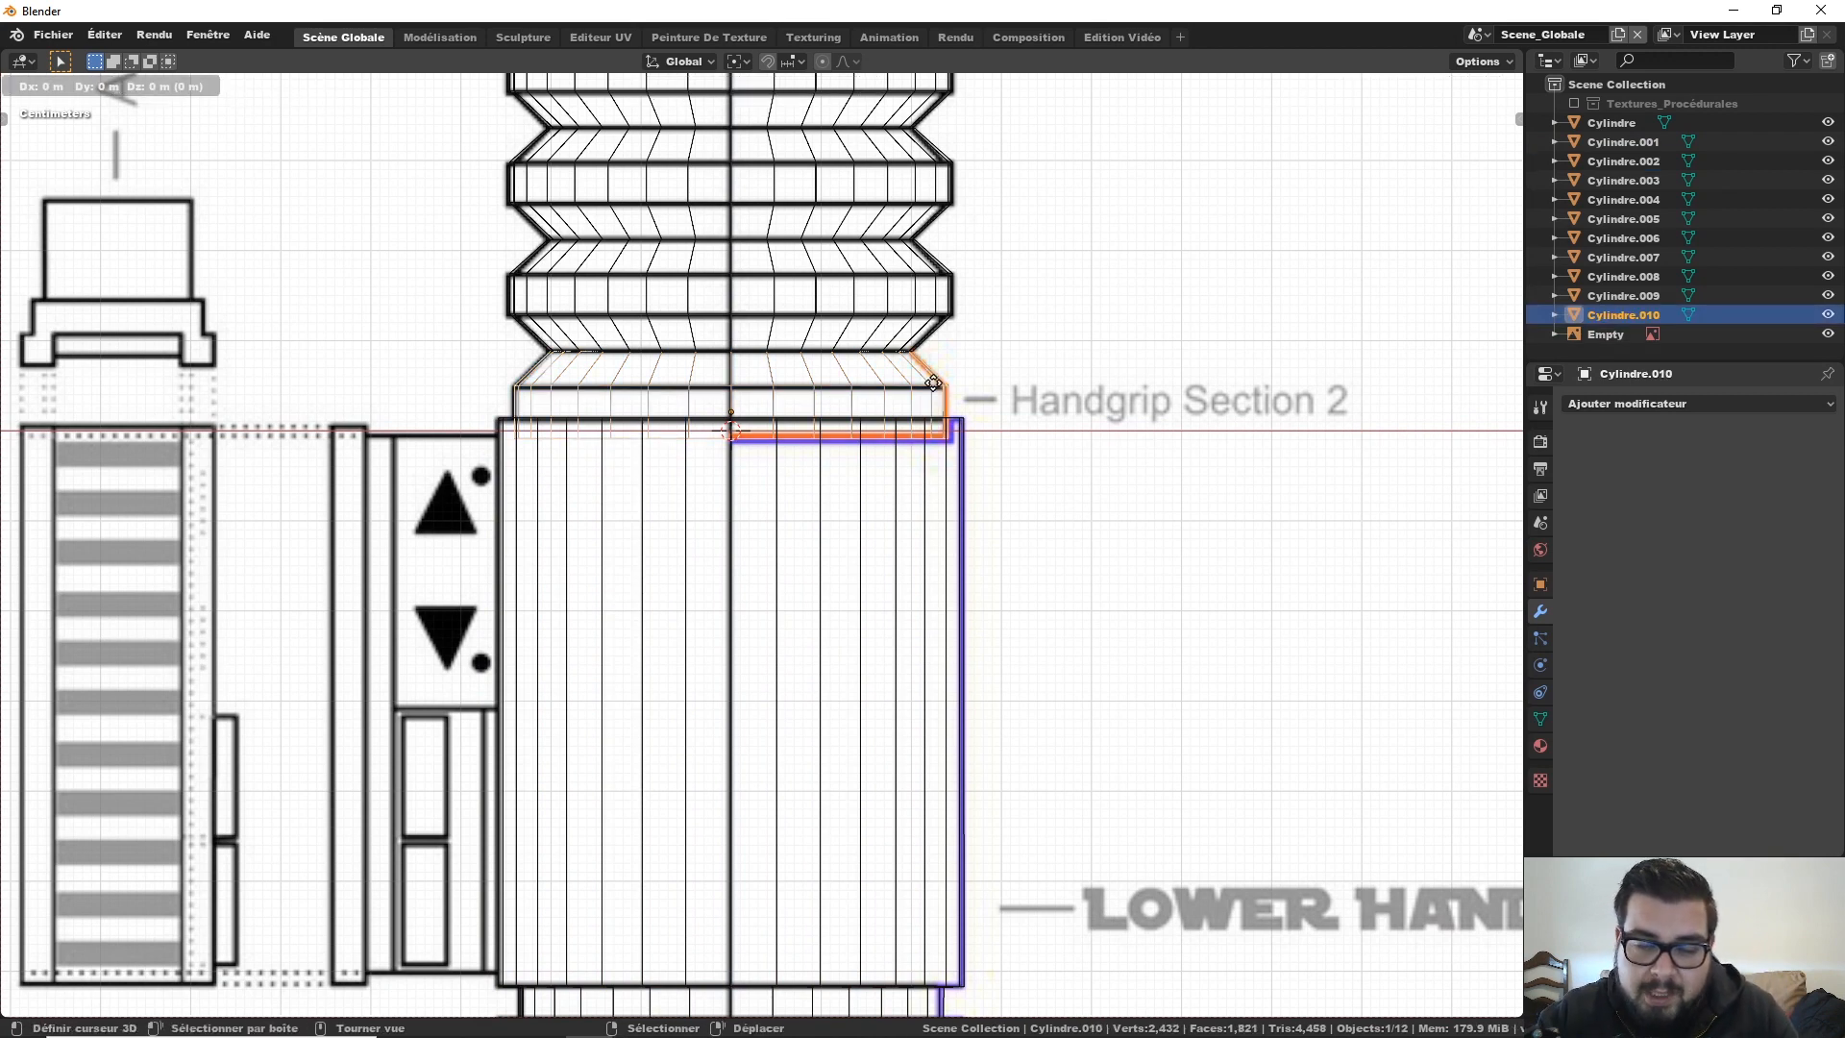
pyautogui.press('Escape')
pyautogui.press('s')
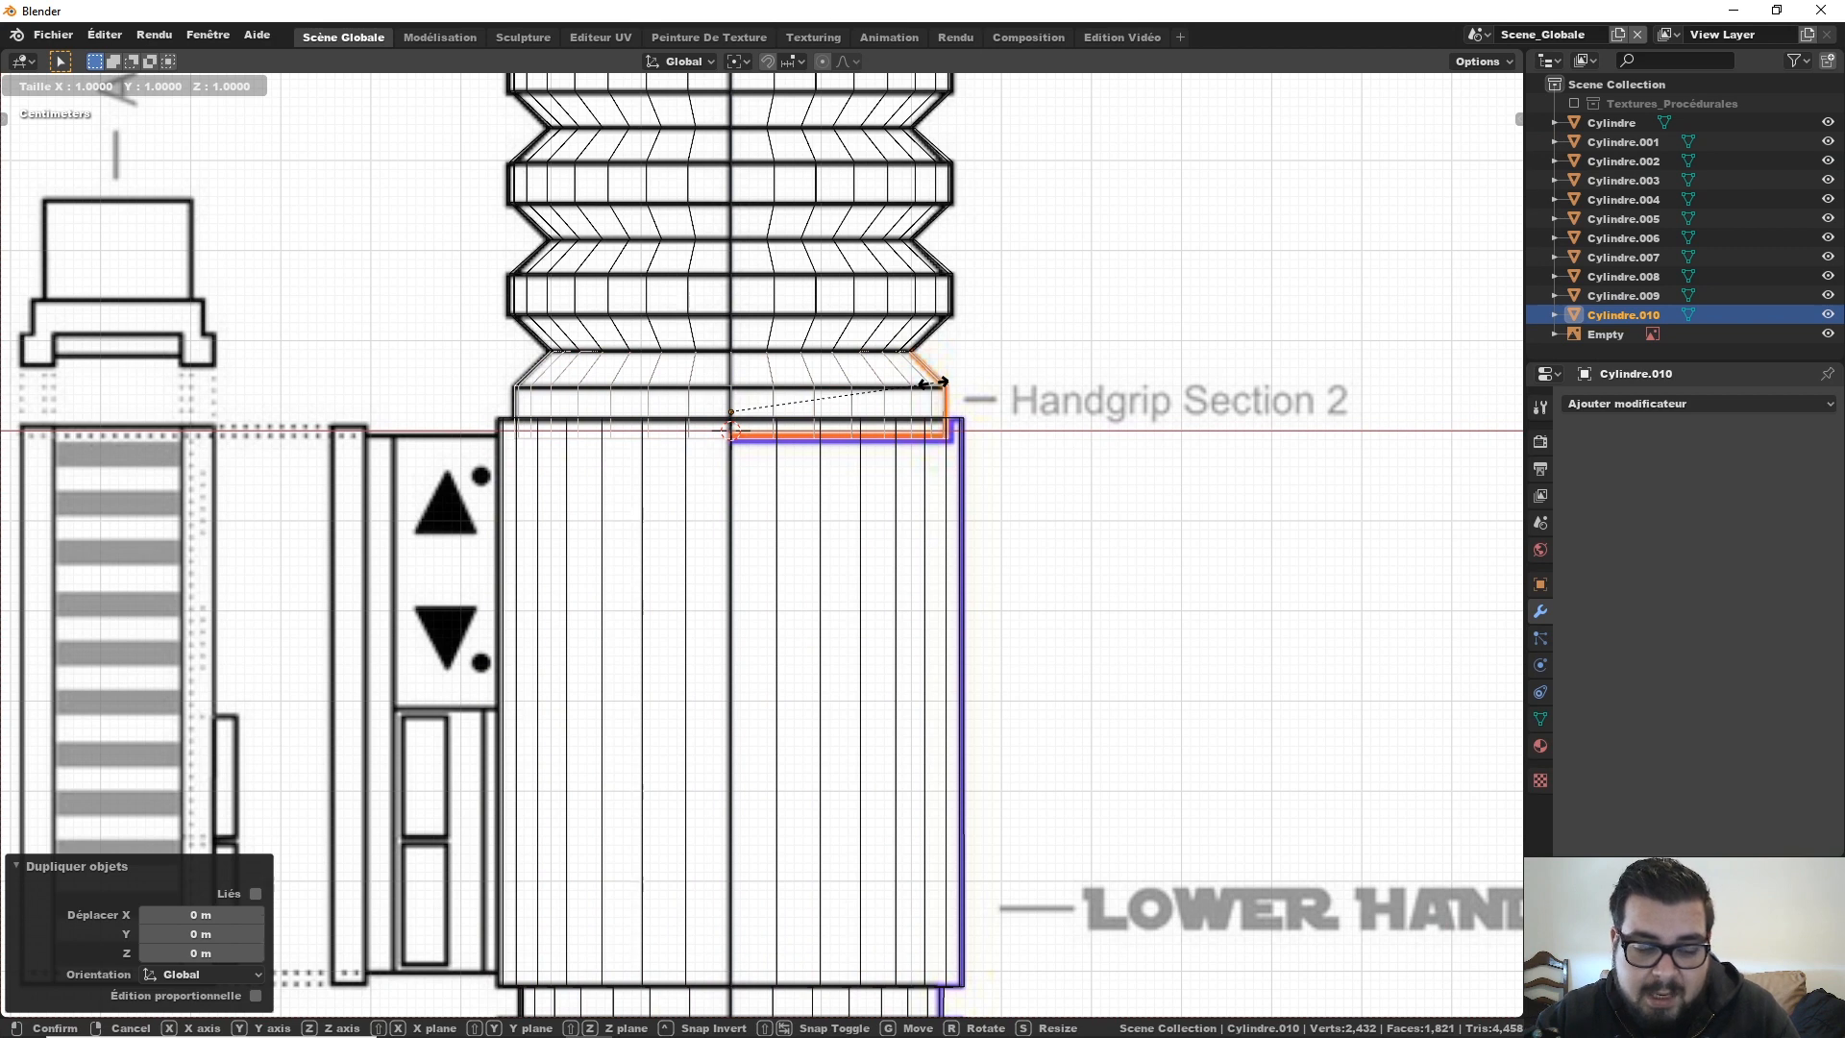
pyautogui.hotkey('shift', 'z')
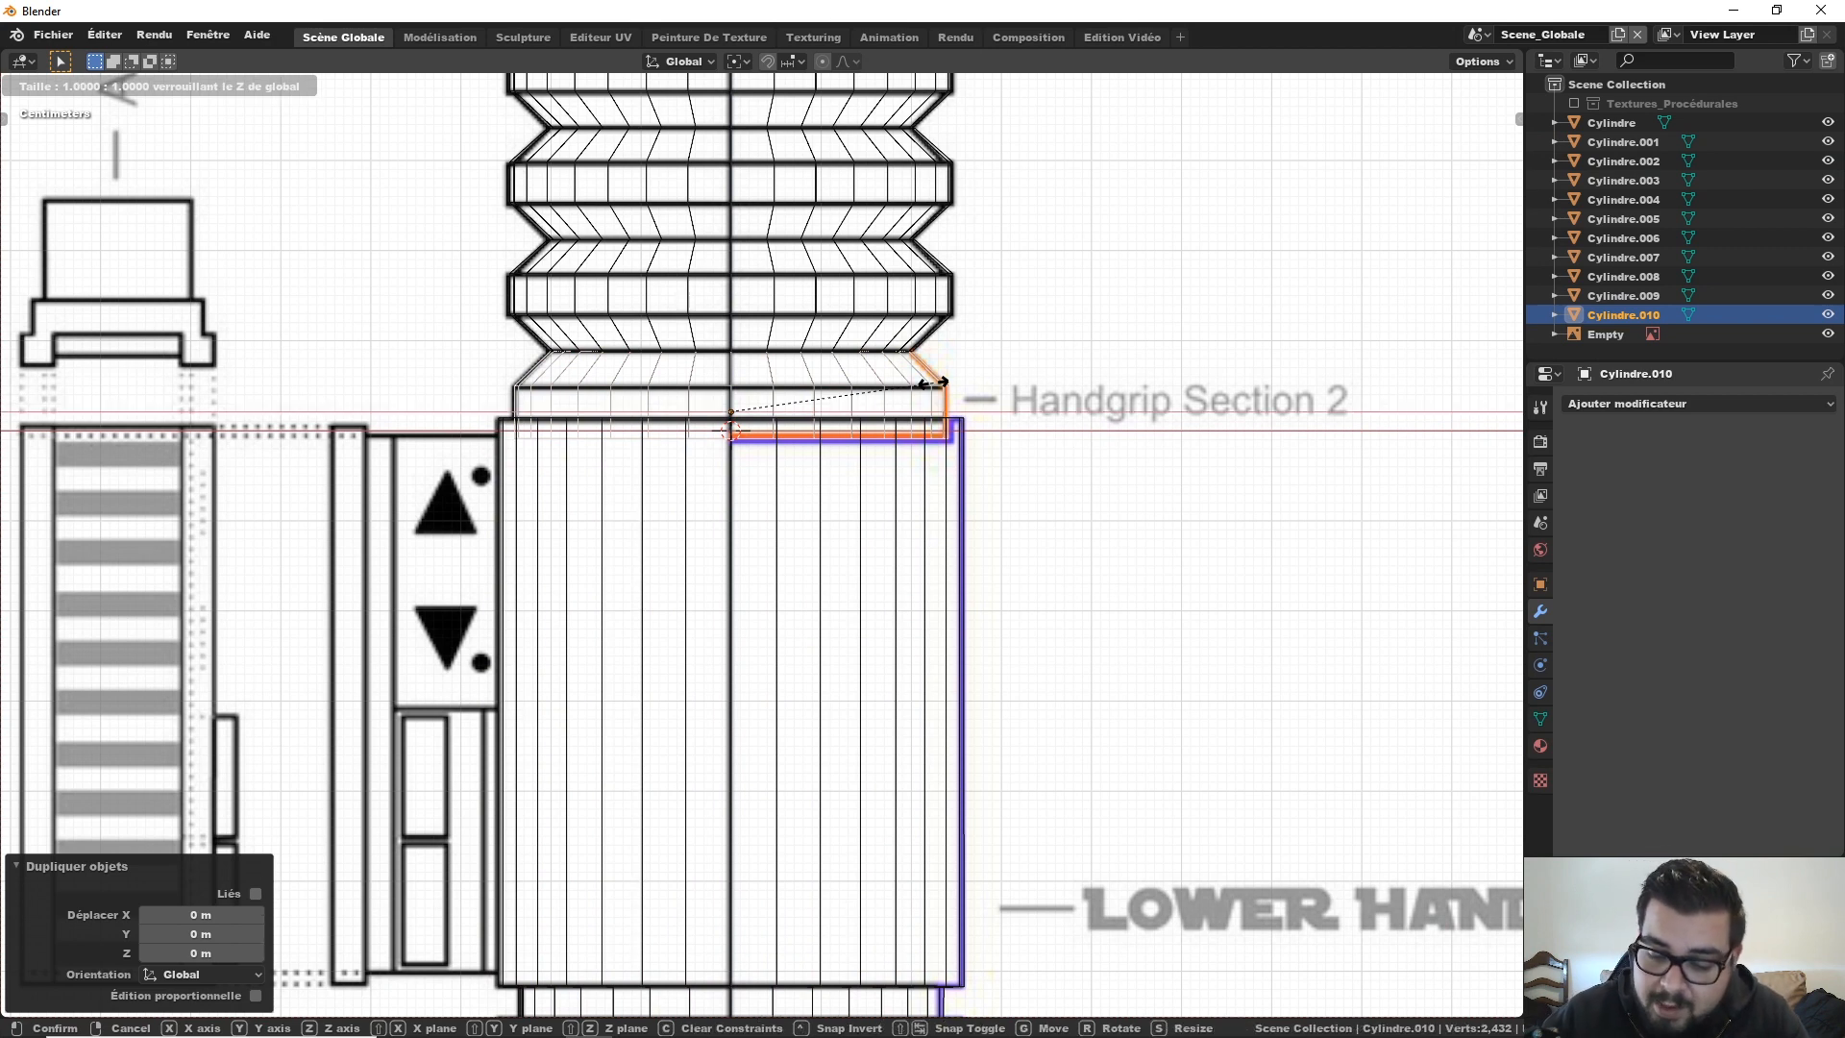
pyautogui.write('1.02')
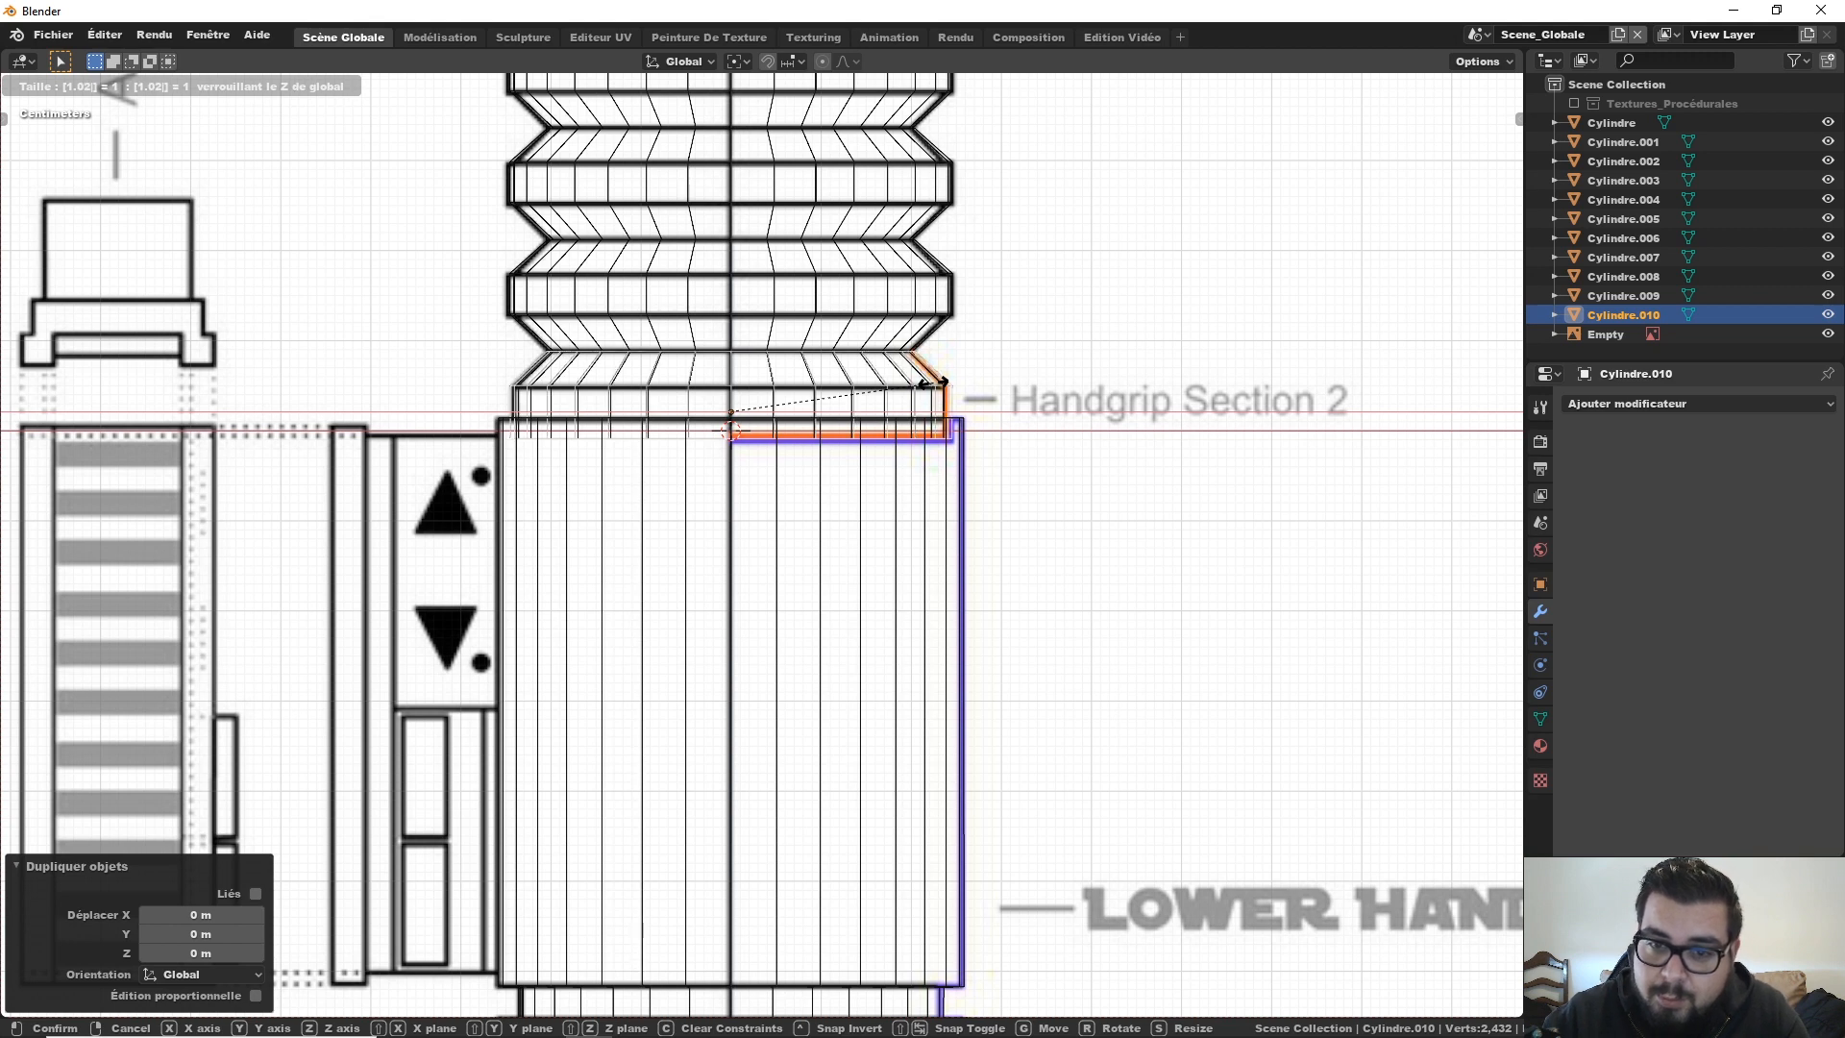
pyautogui.press('Return')
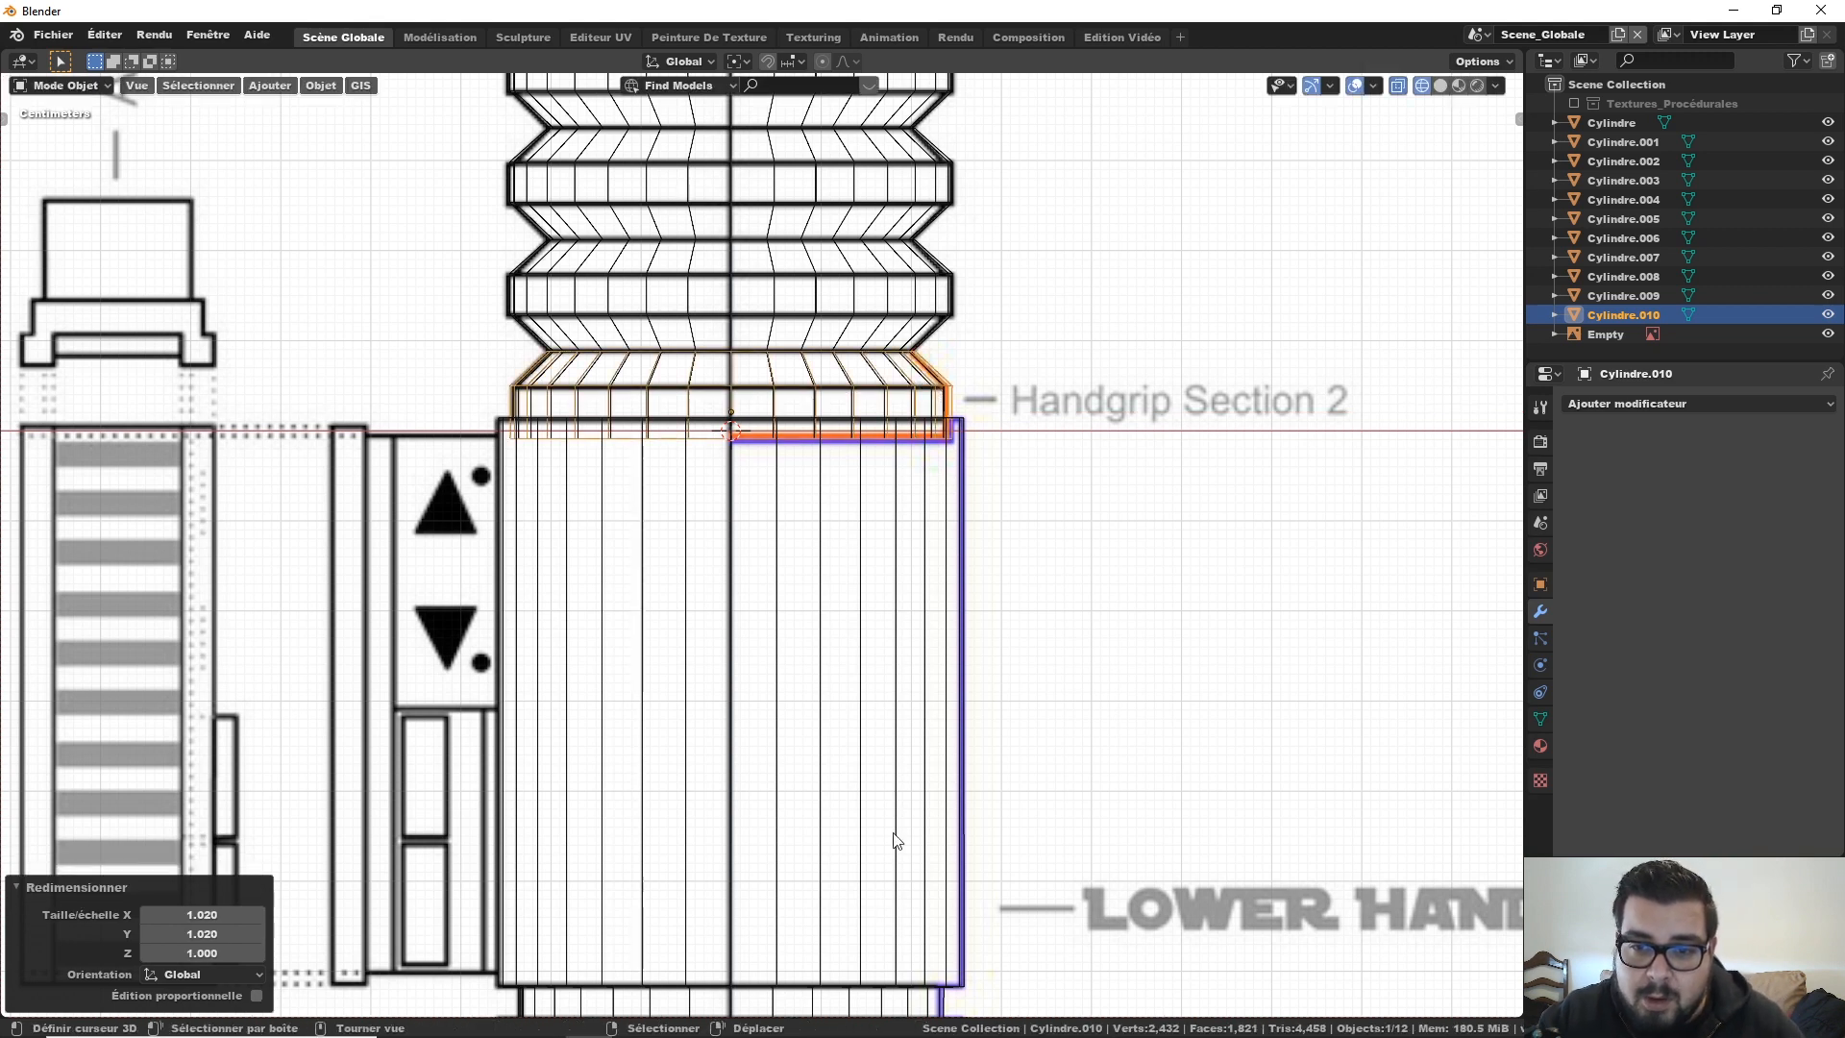
# Step: Subtract the enlarged Handgrip Section 2 copy from the lower handgrip with Auto Boolean Difference, inspect the cut, and deselect everything
pyautogui.keyDown('shift'); pyautogui.rightClick(964, 474); pyautogui.keyUp('shift')
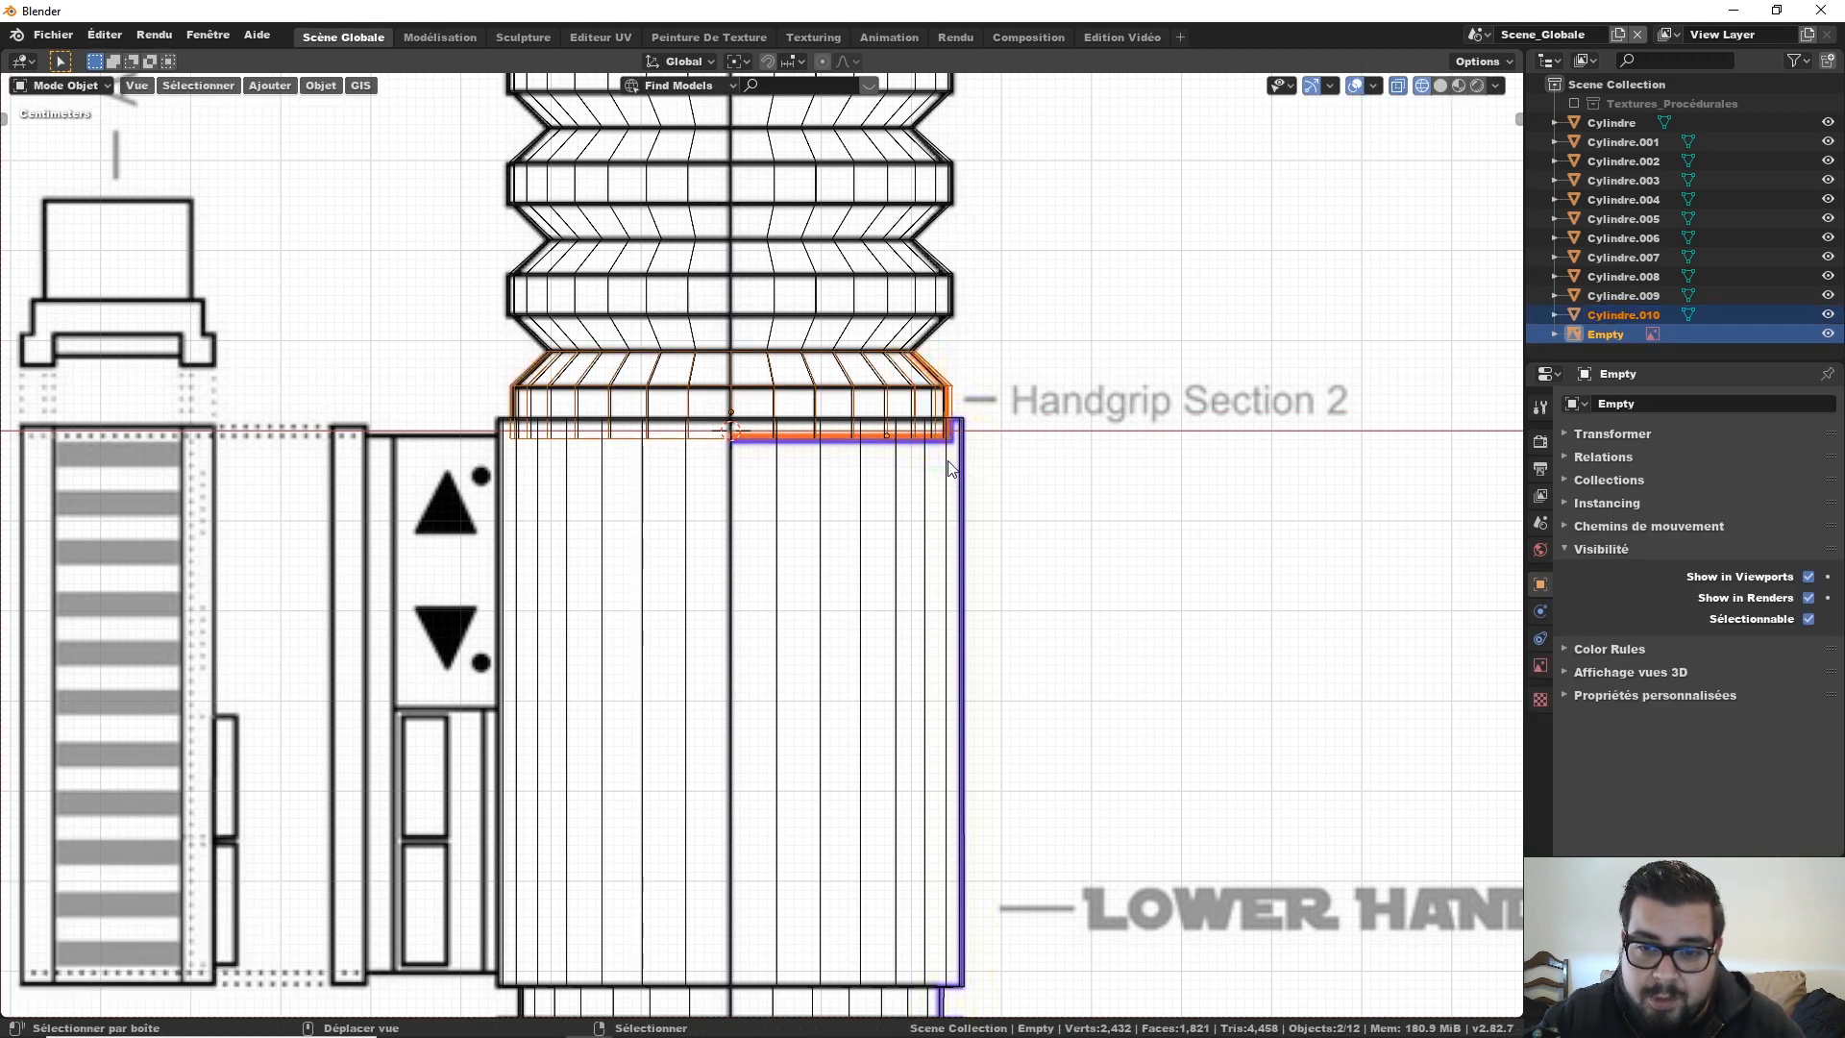
pyautogui.keyDown('shift'); pyautogui.rightClick(948, 462); pyautogui.keyUp('shift')
pyautogui.click(321, 86)
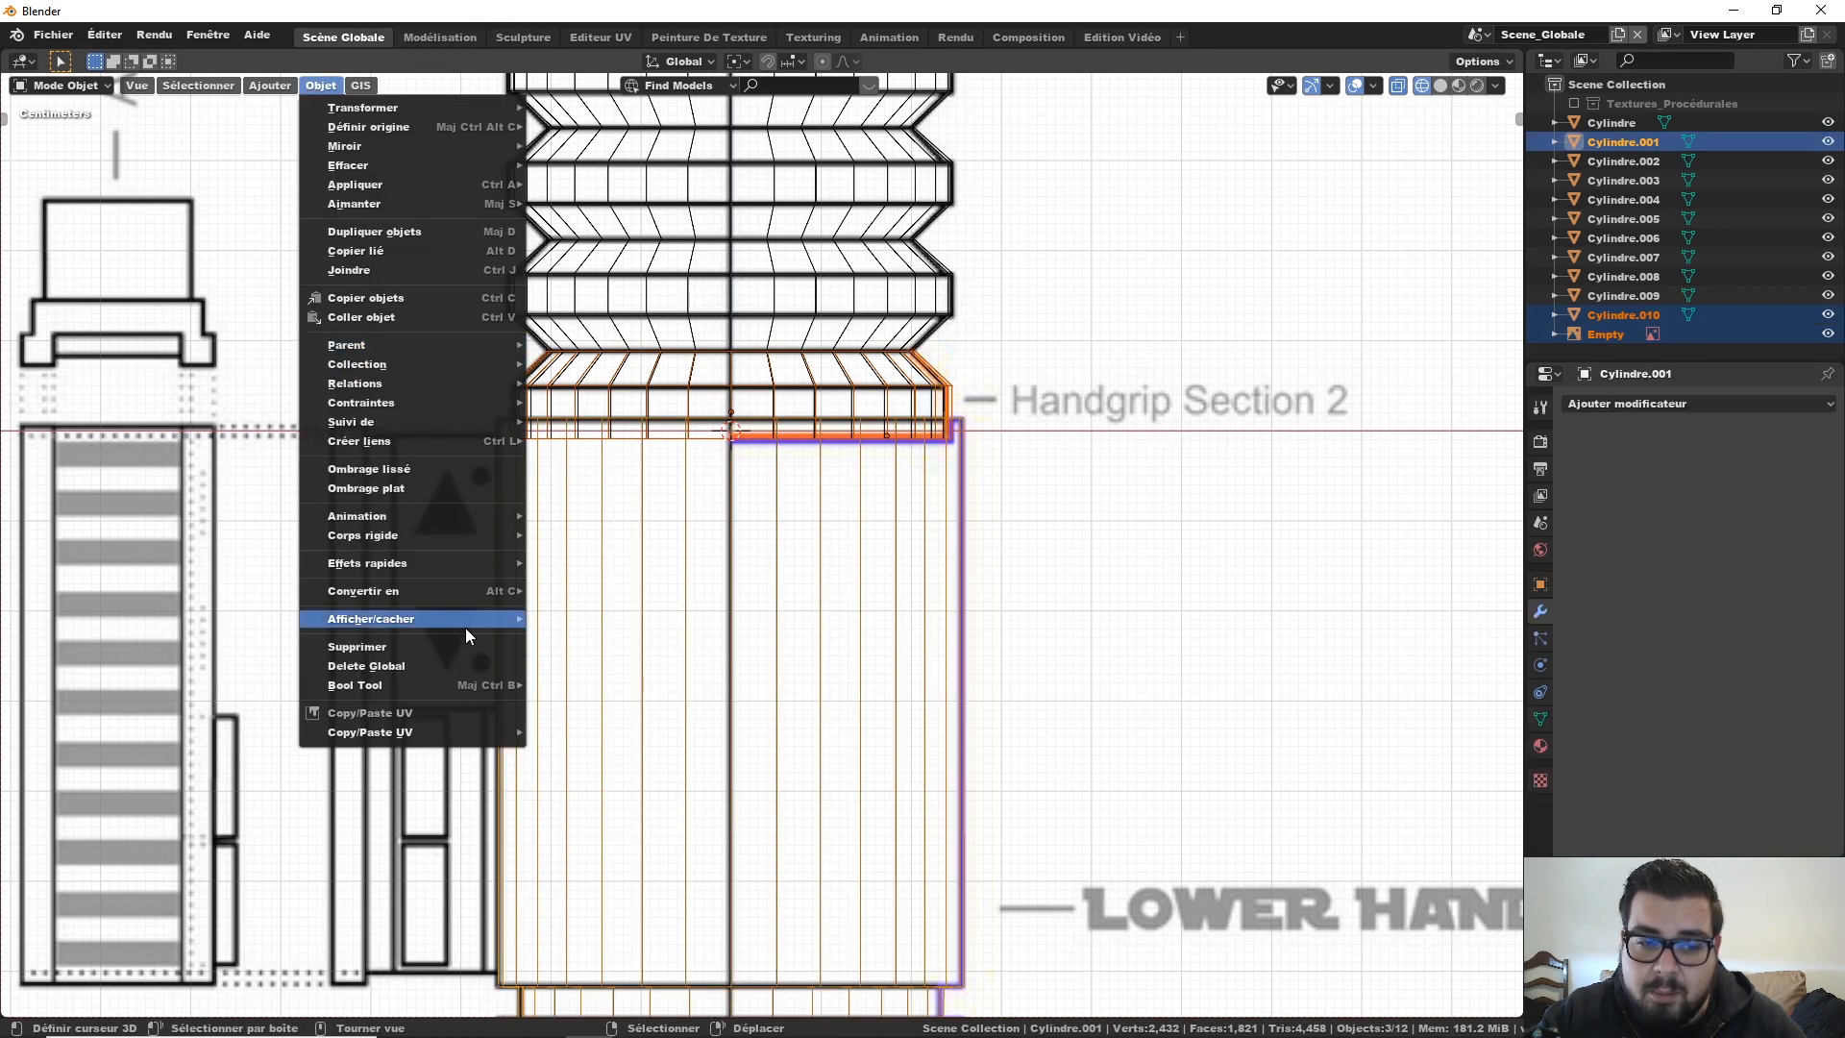
pyautogui.moveTo(509, 690)
pyautogui.click(610, 703)
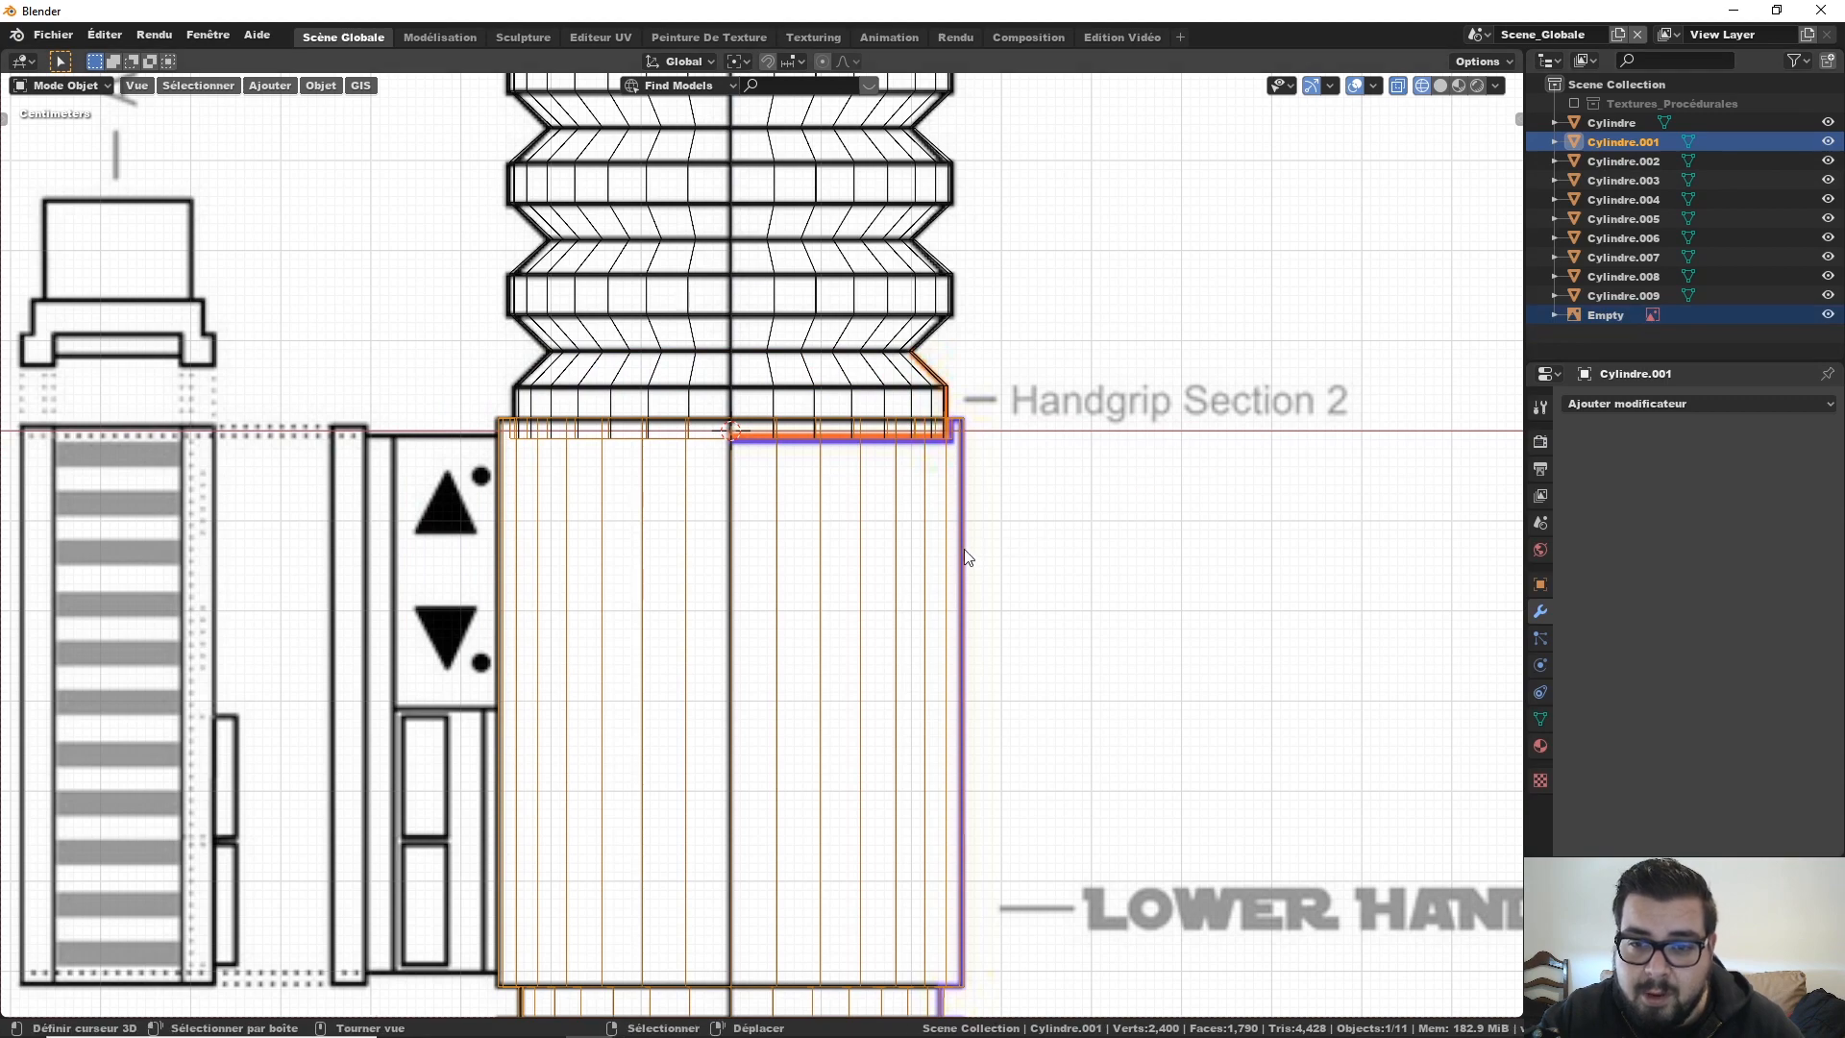
pyautogui.hotkey('shift', 'z')
pyautogui.moveTo(981, 528)
pyautogui.mouseDown(button='middle')
pyautogui.moveTo(1005, 411)
pyautogui.moveTo(1013, 669)
pyautogui.mouseUp(button='middle')
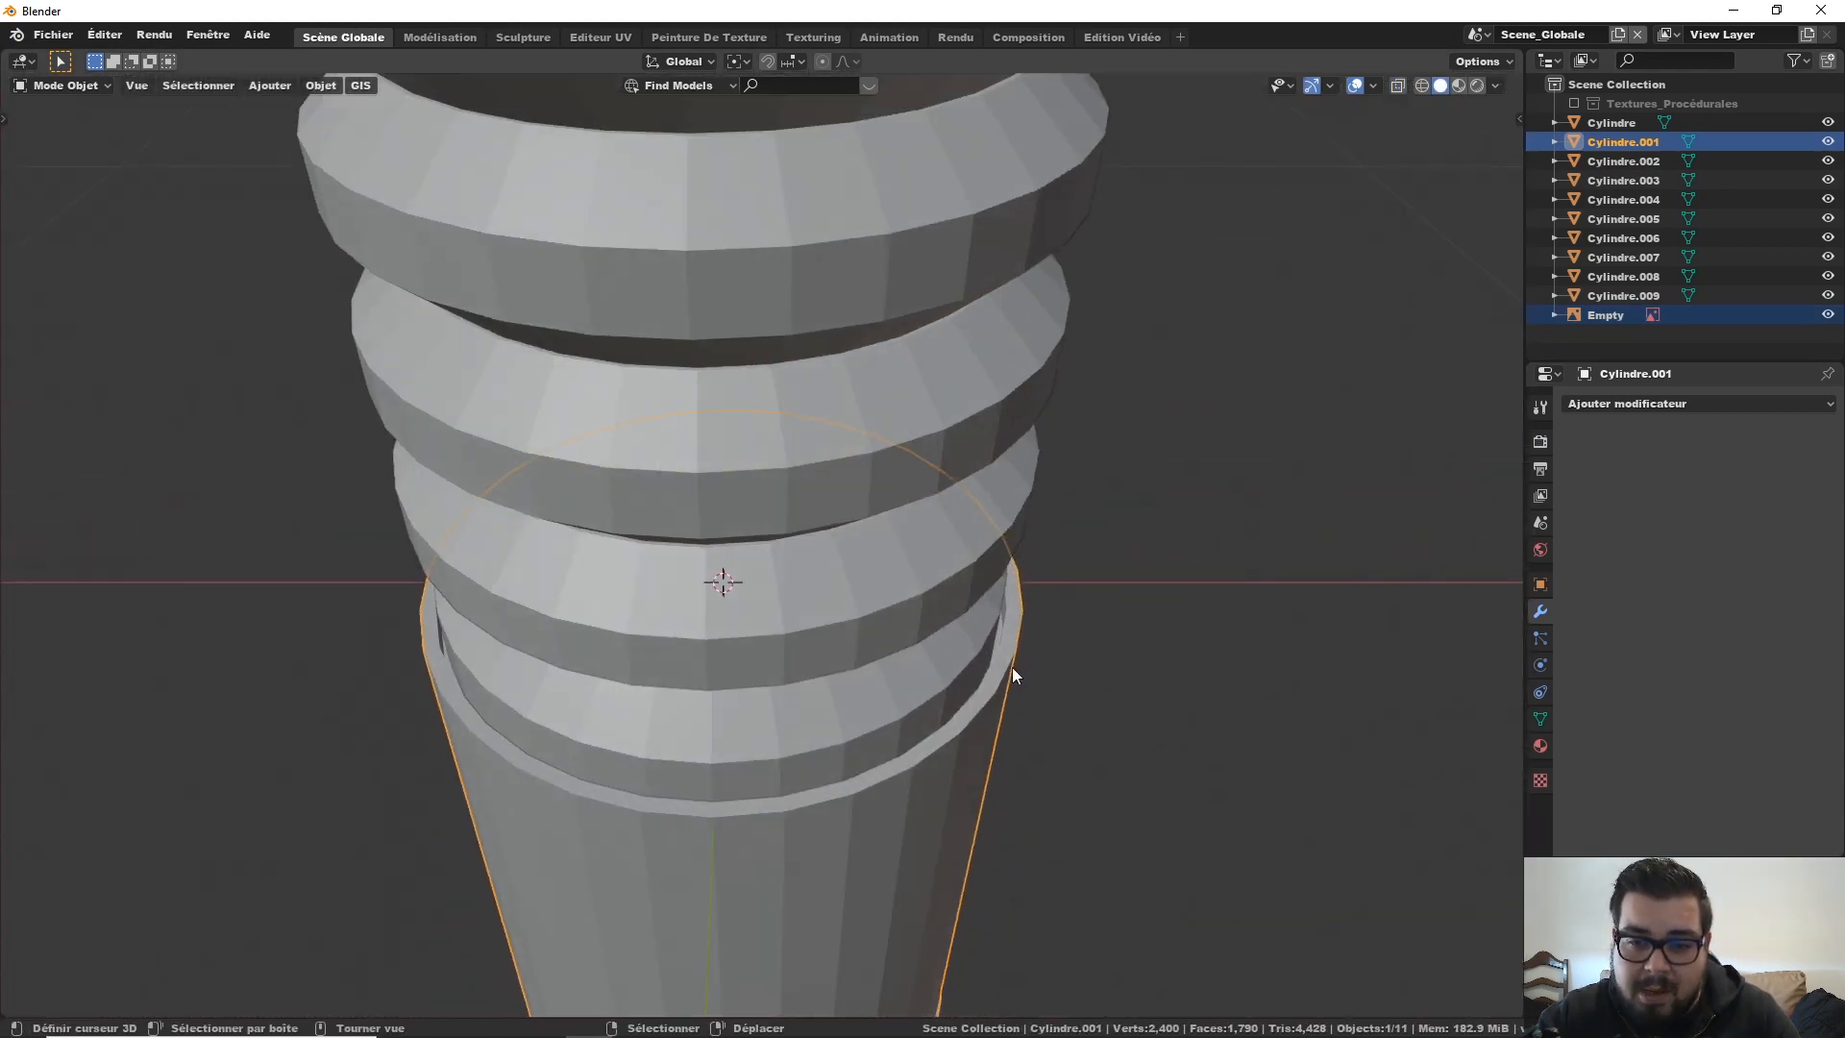
pyautogui.moveTo(459, 693); pyautogui.dragTo(666, 376, button='middle')
pyautogui.hotkey('alt', 'a')
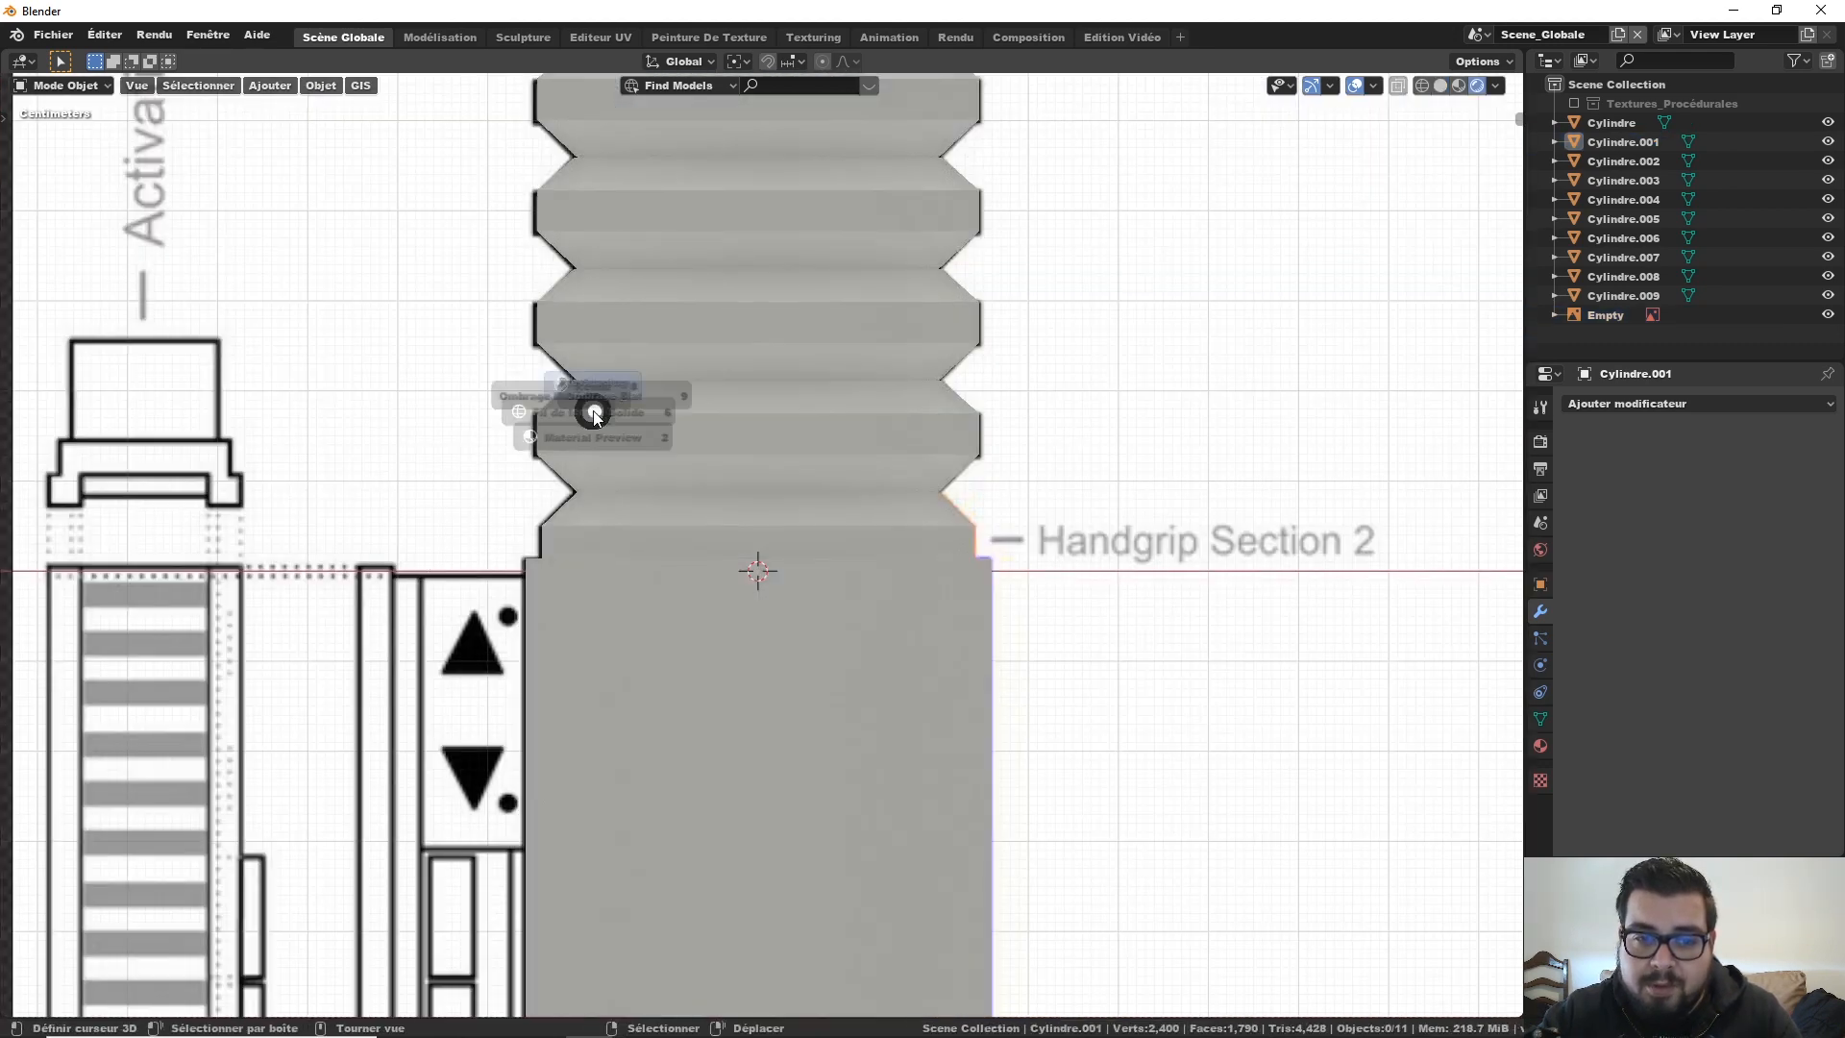
# Step: In wireframe, duplicate the focusing chamber cylinder in place and scale the copy by 1.02 on X and Y only
pyautogui.press('z')
pyautogui.click(488, 414)
pyautogui.scroll(-3, 799, 373)
pyautogui.keyDown('shift'); pyautogui.moveTo(806, 258); pyautogui.dragTo(814, 578, button='middle'); pyautogui.keyUp('shift')
pyautogui.keyDown('shift'); pyautogui.moveTo(824, 298); pyautogui.dragTo(836, 471, button='middle'); pyautogui.keyUp('shift')
pyautogui.scroll(3, 850, 404)
pyautogui.keyDown('shift'); pyautogui.moveTo(884, 290); pyautogui.dragTo(860, 382, button='middle'); pyautogui.keyUp('shift')
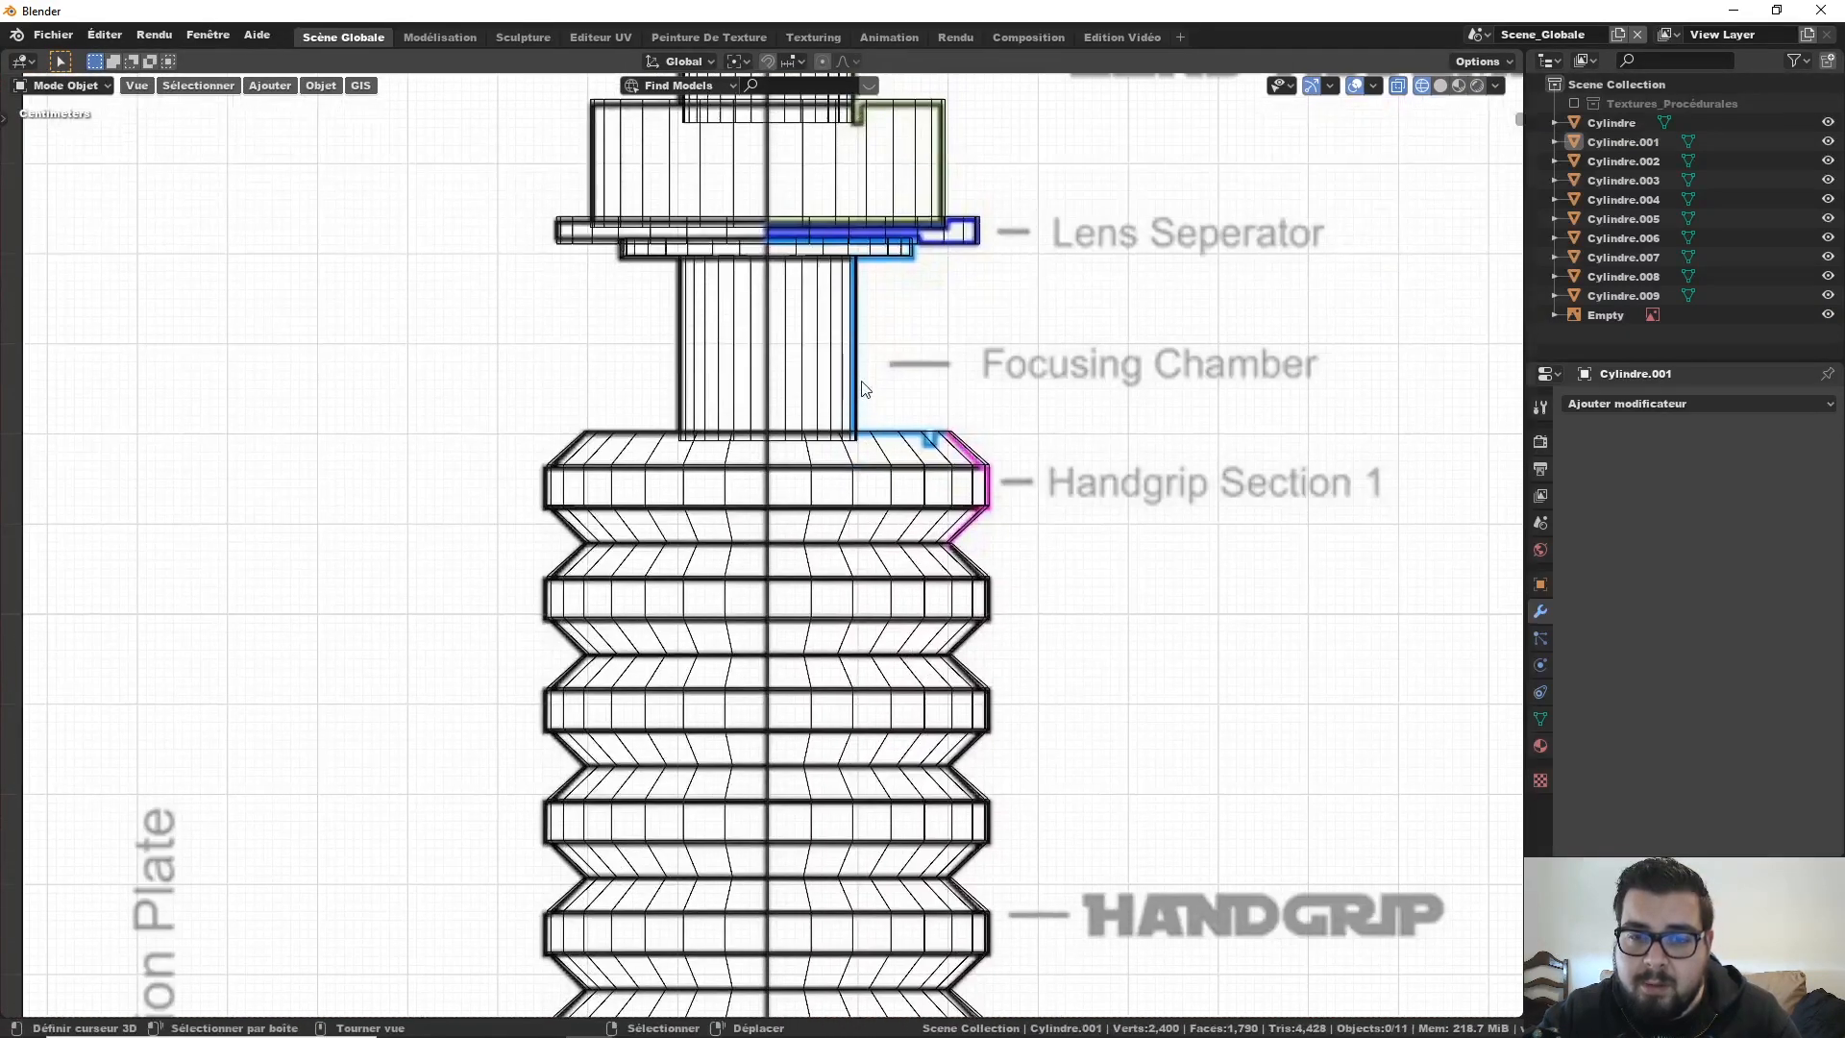
pyautogui.click(852, 321)
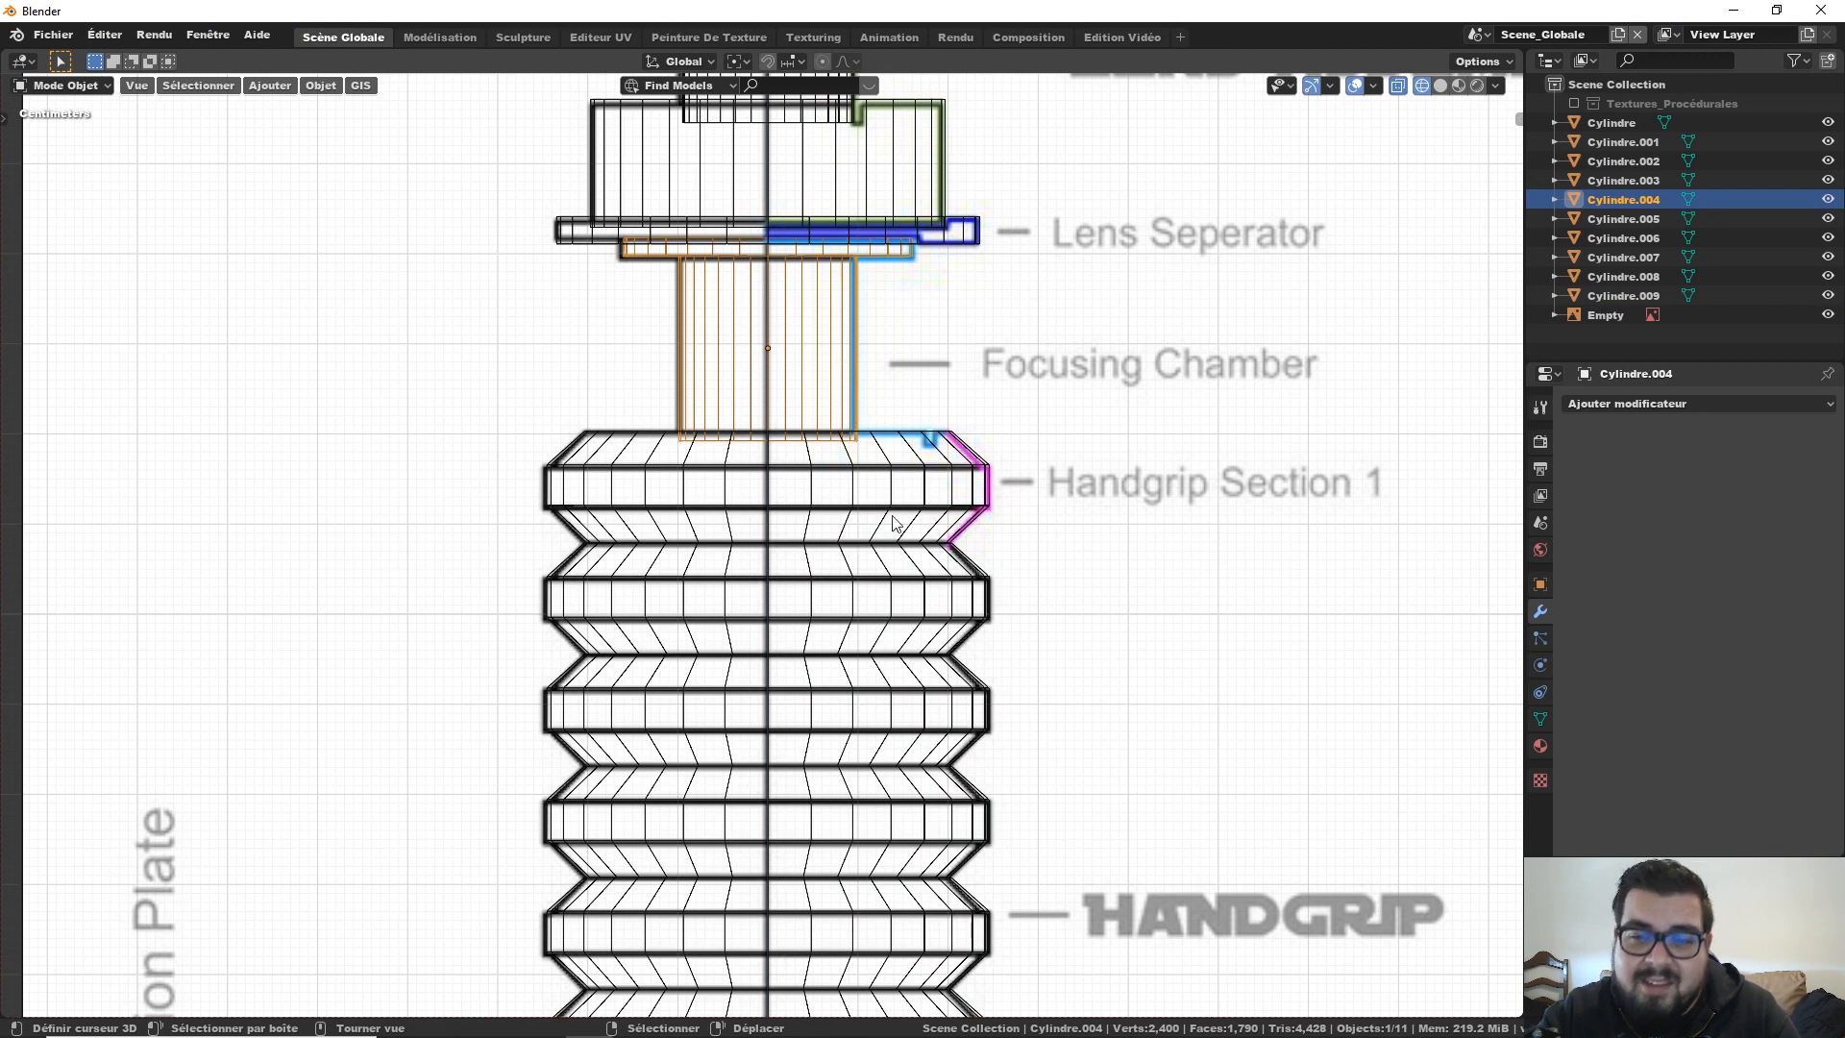
pyautogui.hotkey('shift', 'd')
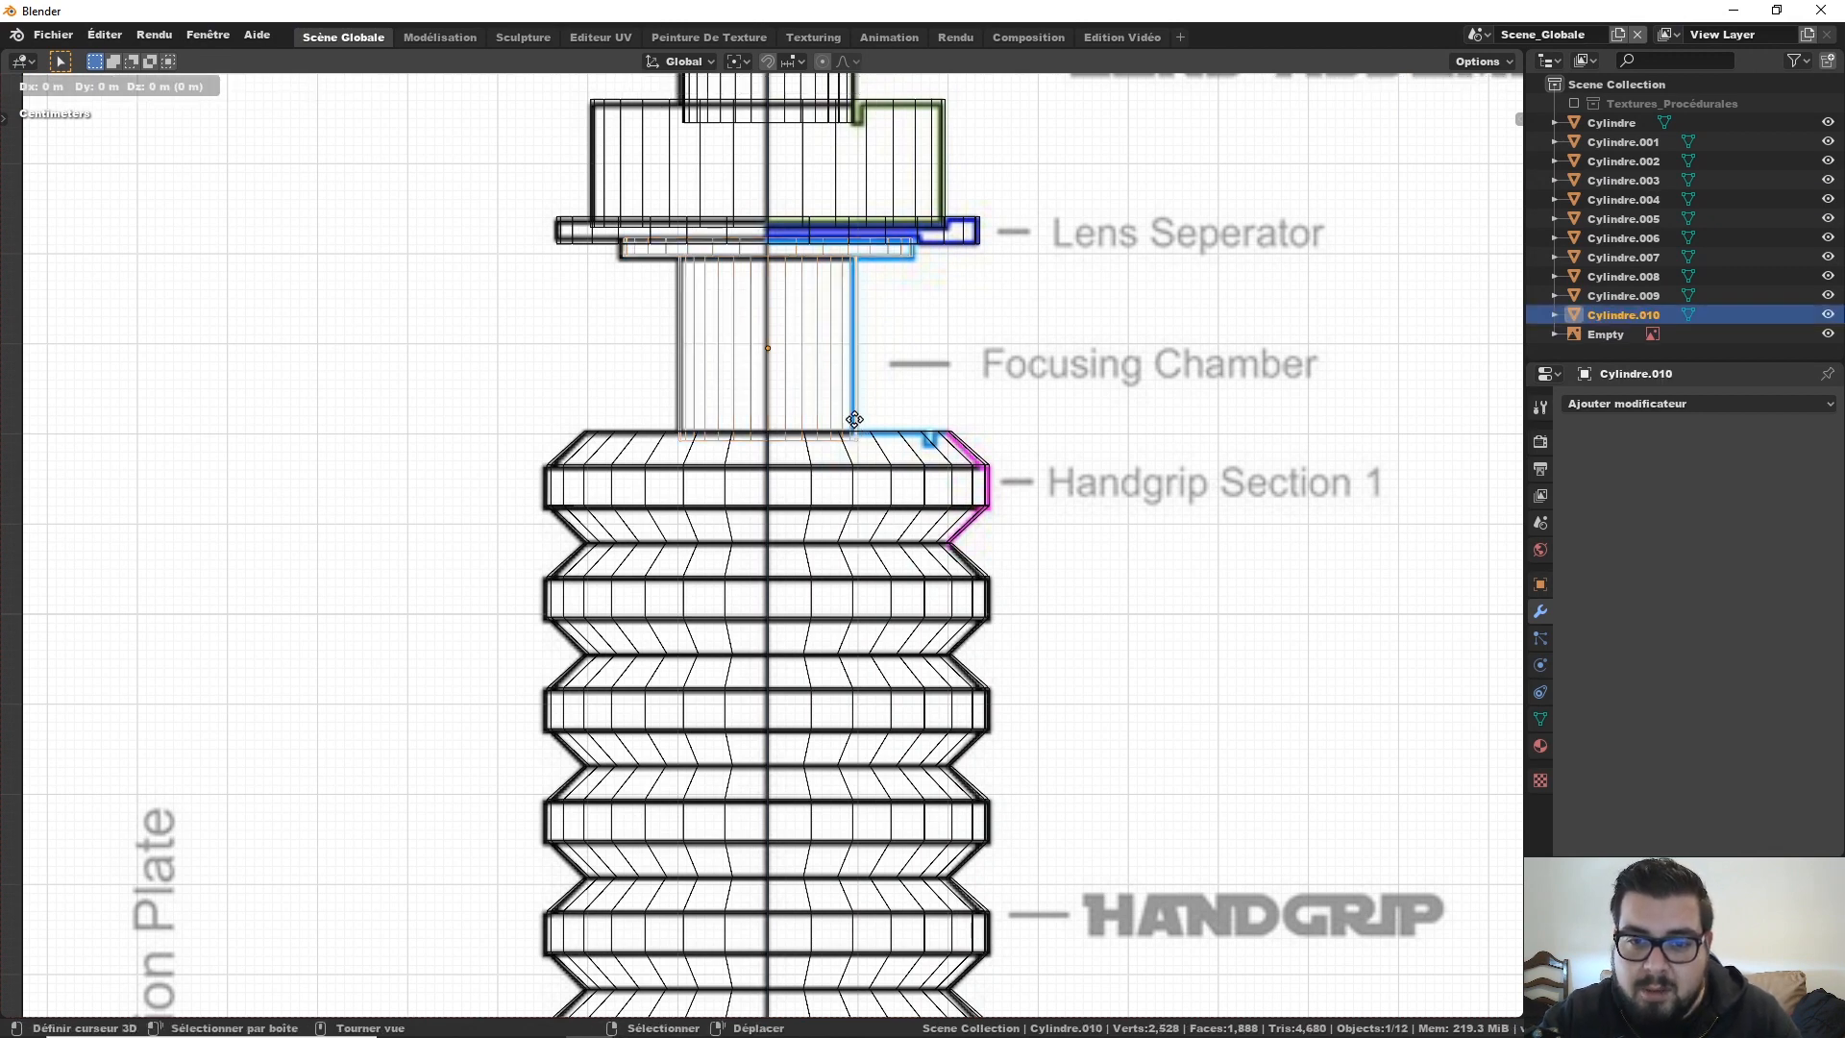
pyautogui.rightClick(856, 426)
pyautogui.press('s')
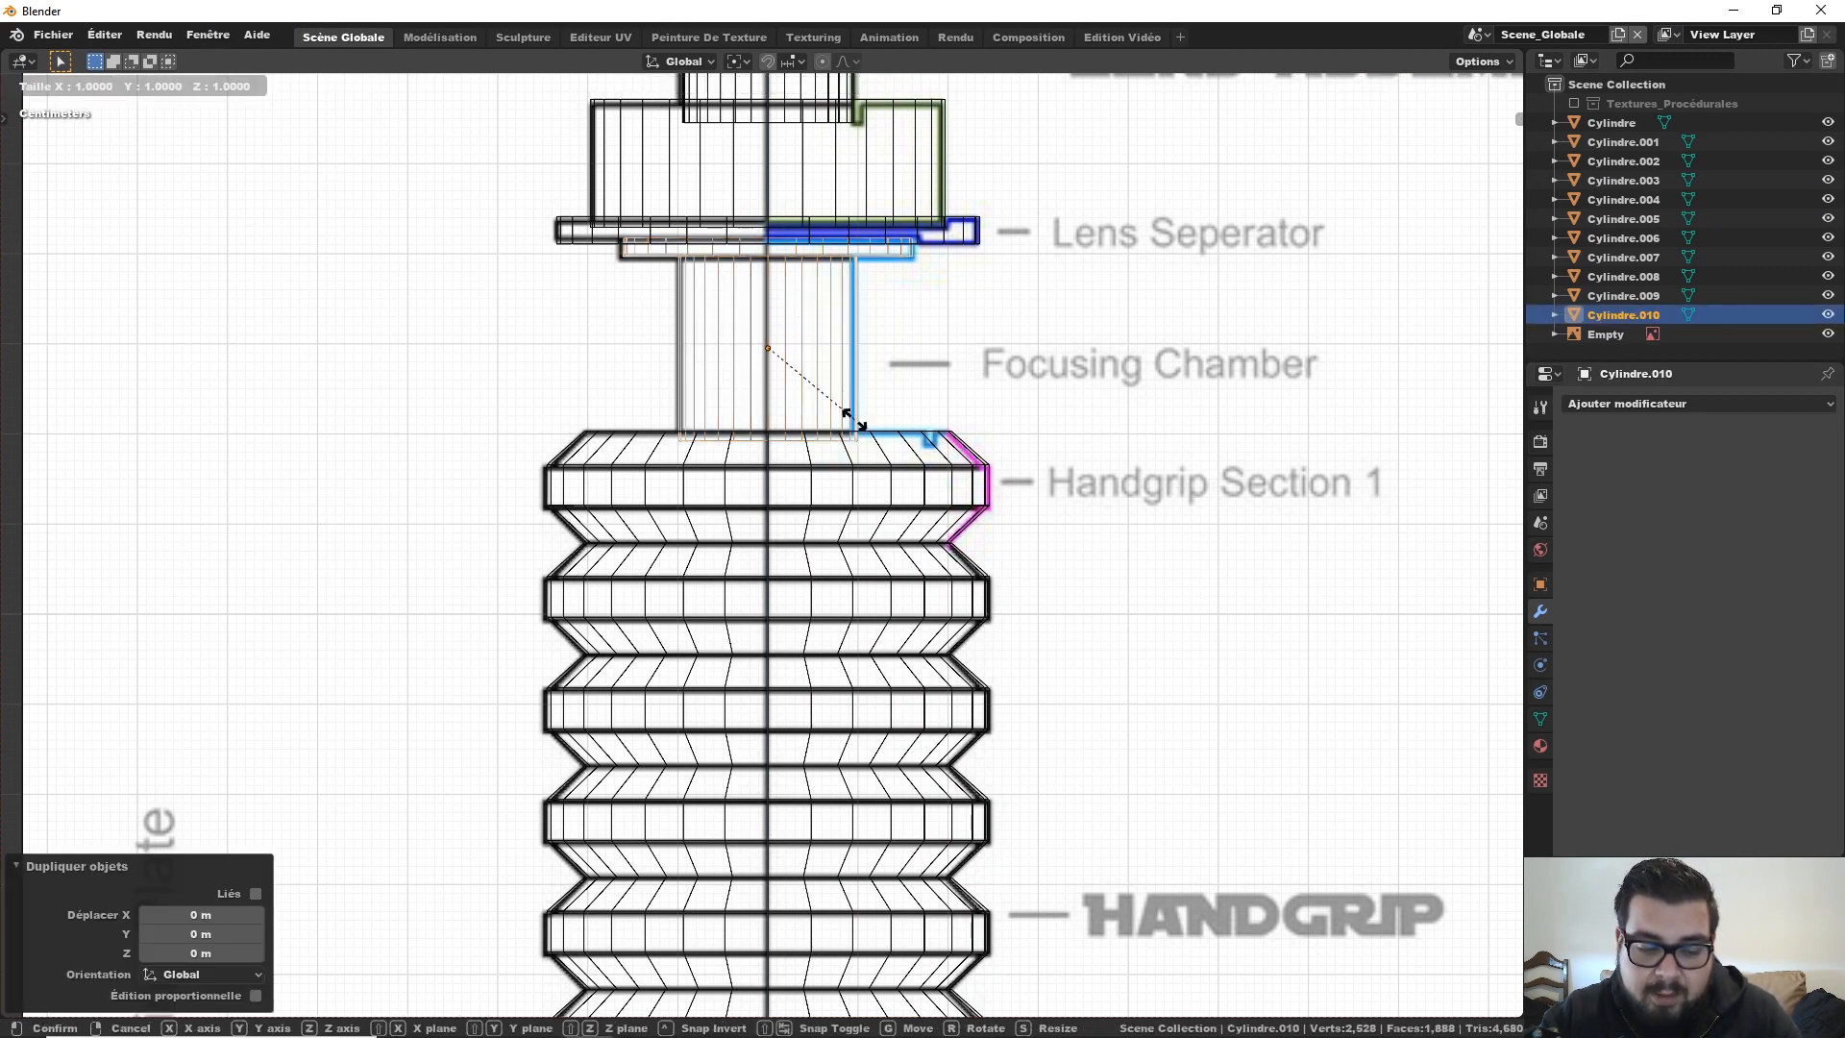
pyautogui.hotkey('shift', 'z')
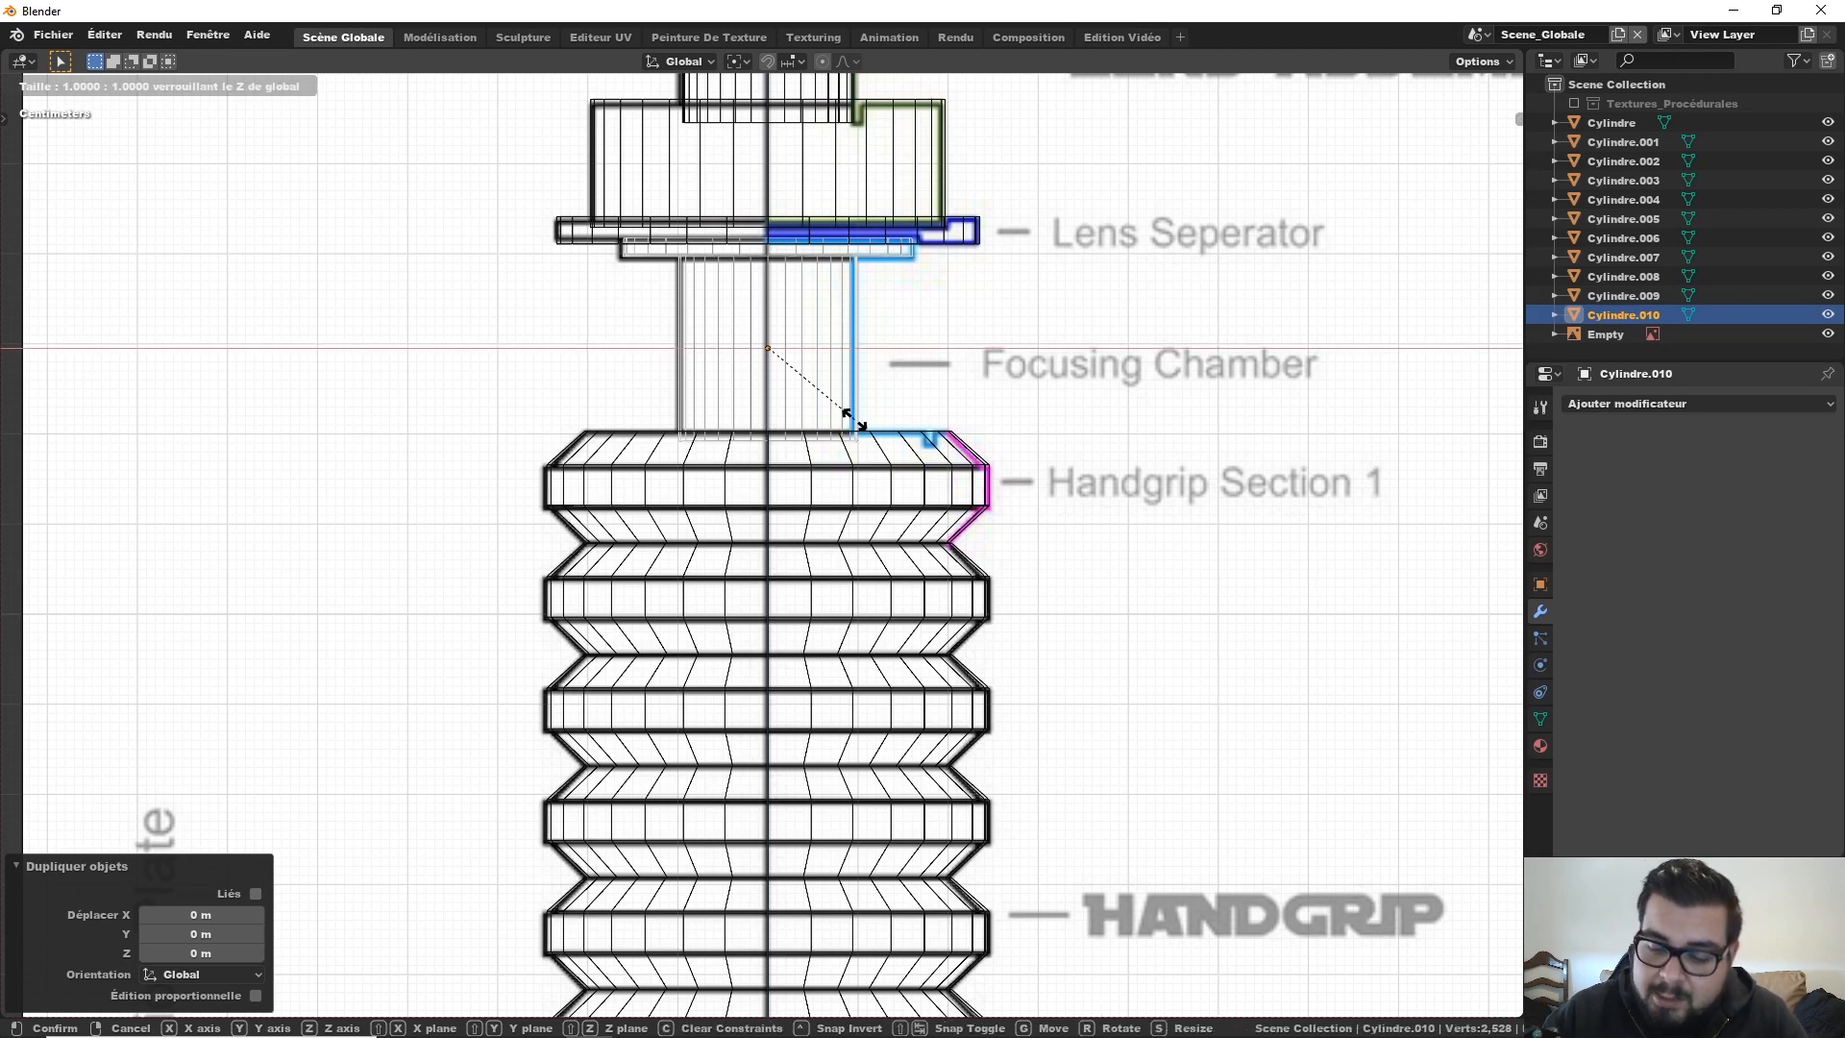
pyautogui.write('1.02')
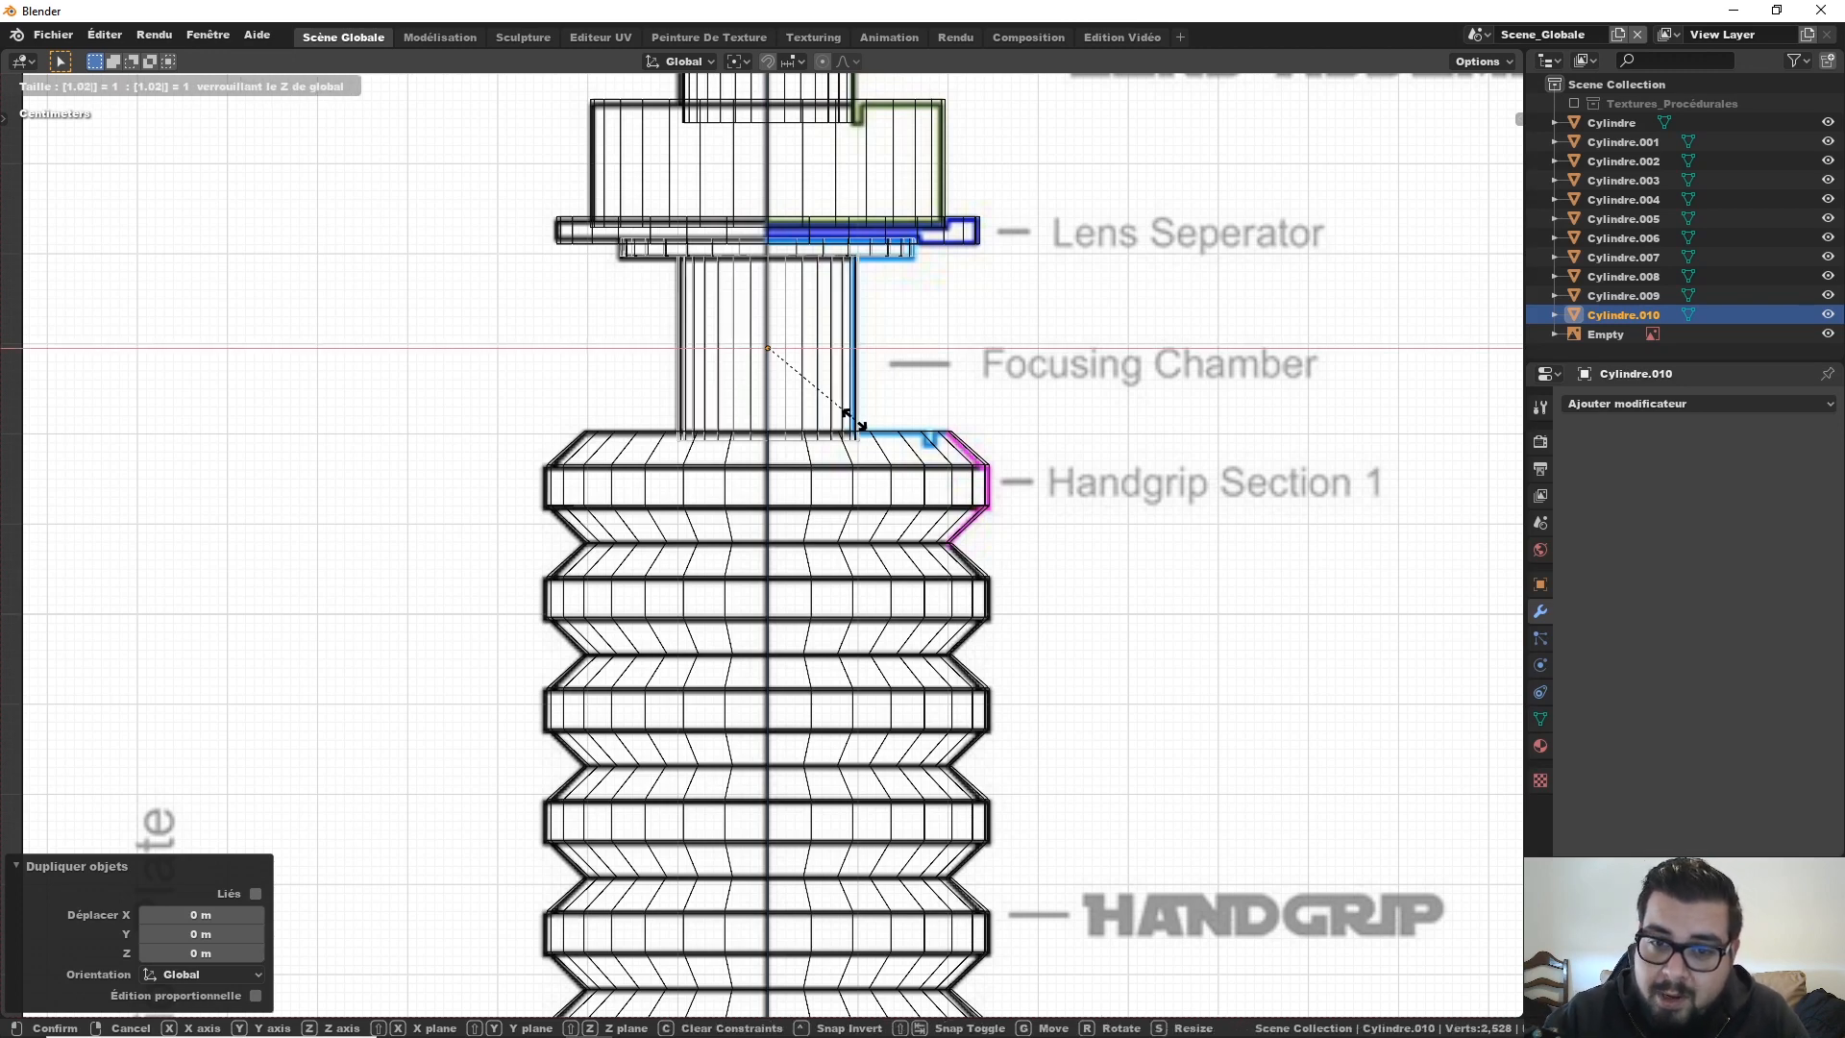
pyautogui.press('Return')
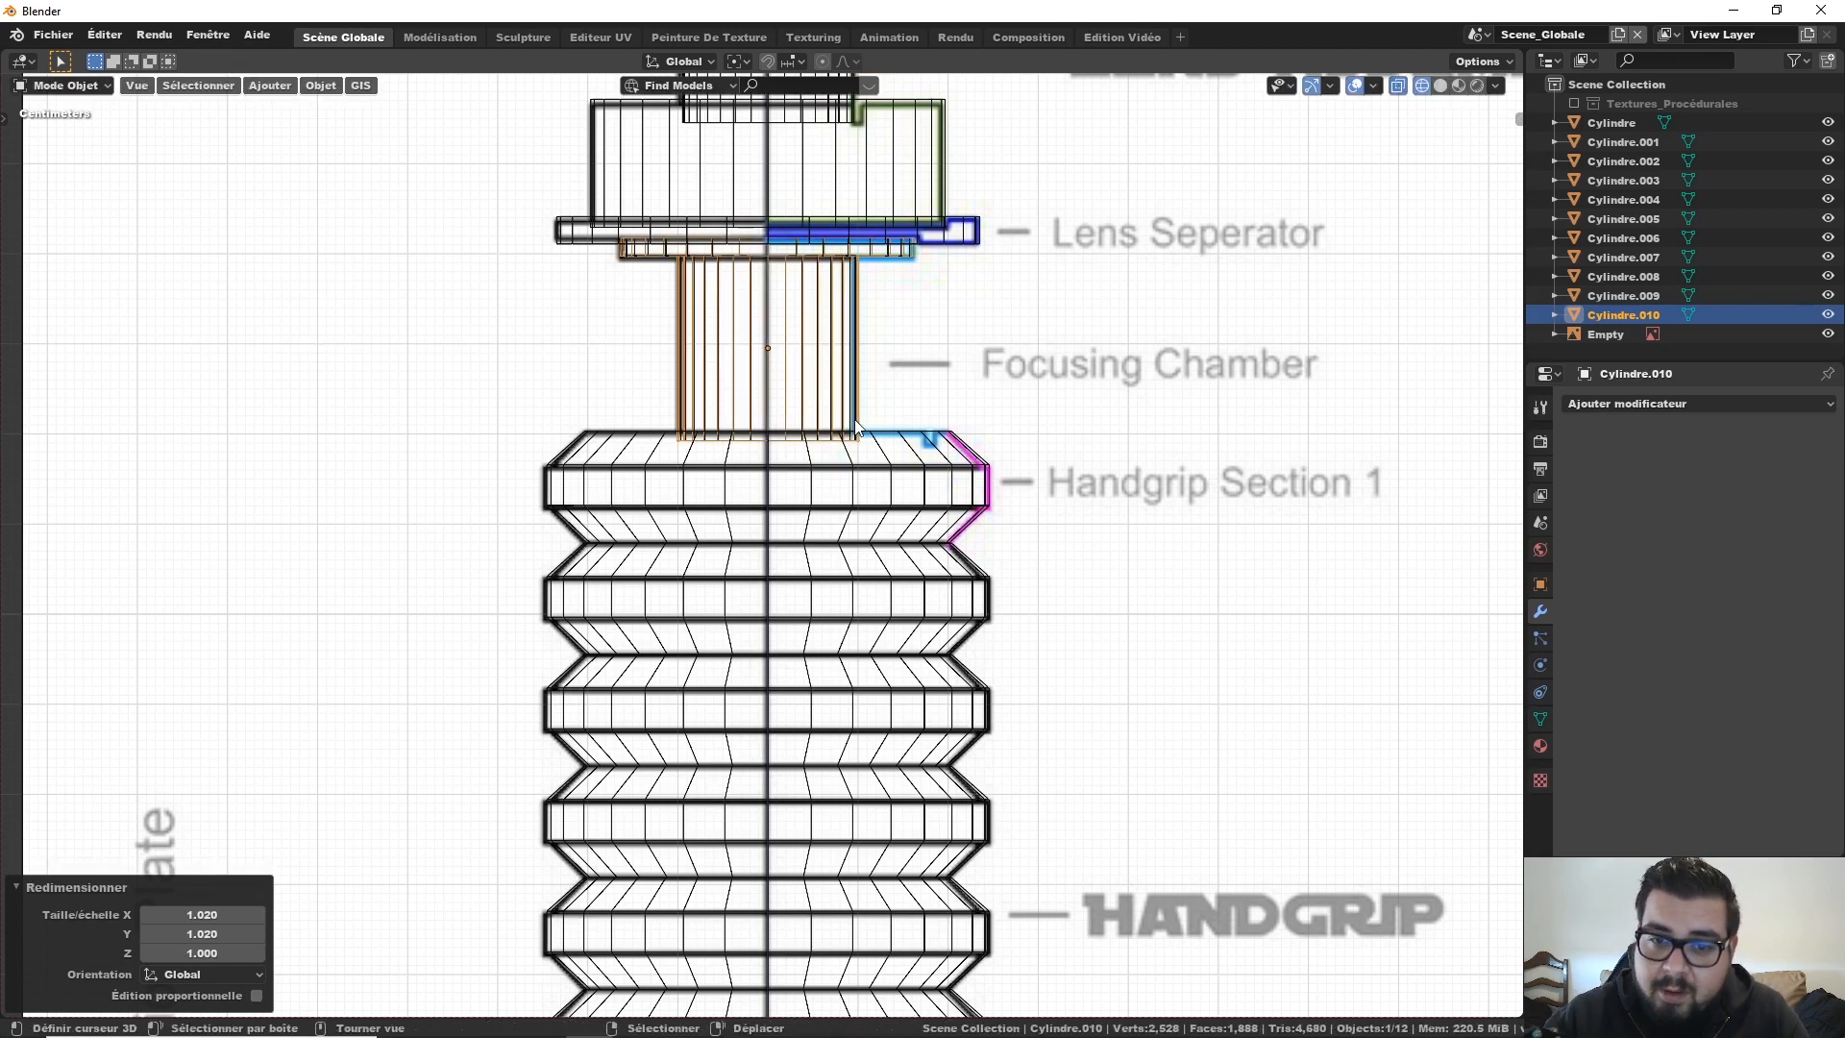
# Step: Subtract the enlarged focusing chamber copy from the ribbed Handgrip Section 1 body with Auto Boolean Difference and inspect the cut in solid shading
pyautogui.keyDown('shift'); pyautogui.click(908, 444); pyautogui.keyUp('shift')
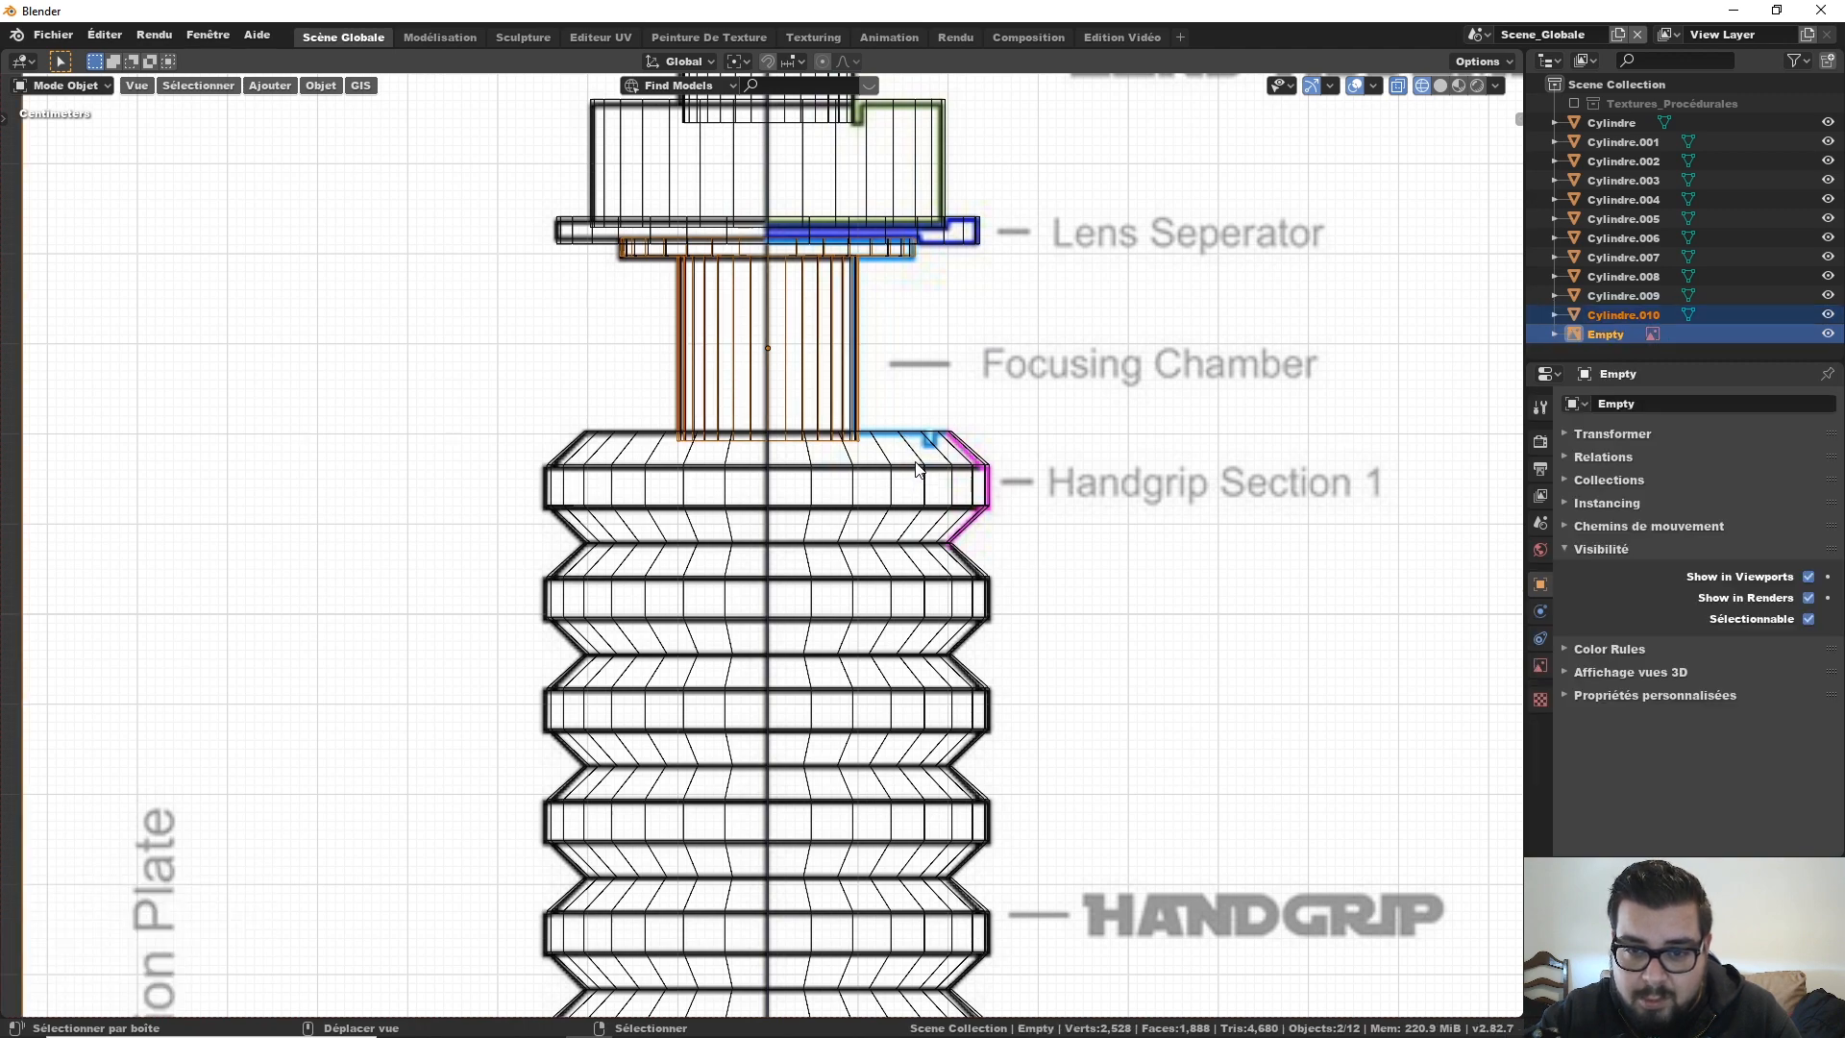
pyautogui.keyDown('shift'); pyautogui.click(917, 469); pyautogui.keyUp('shift')
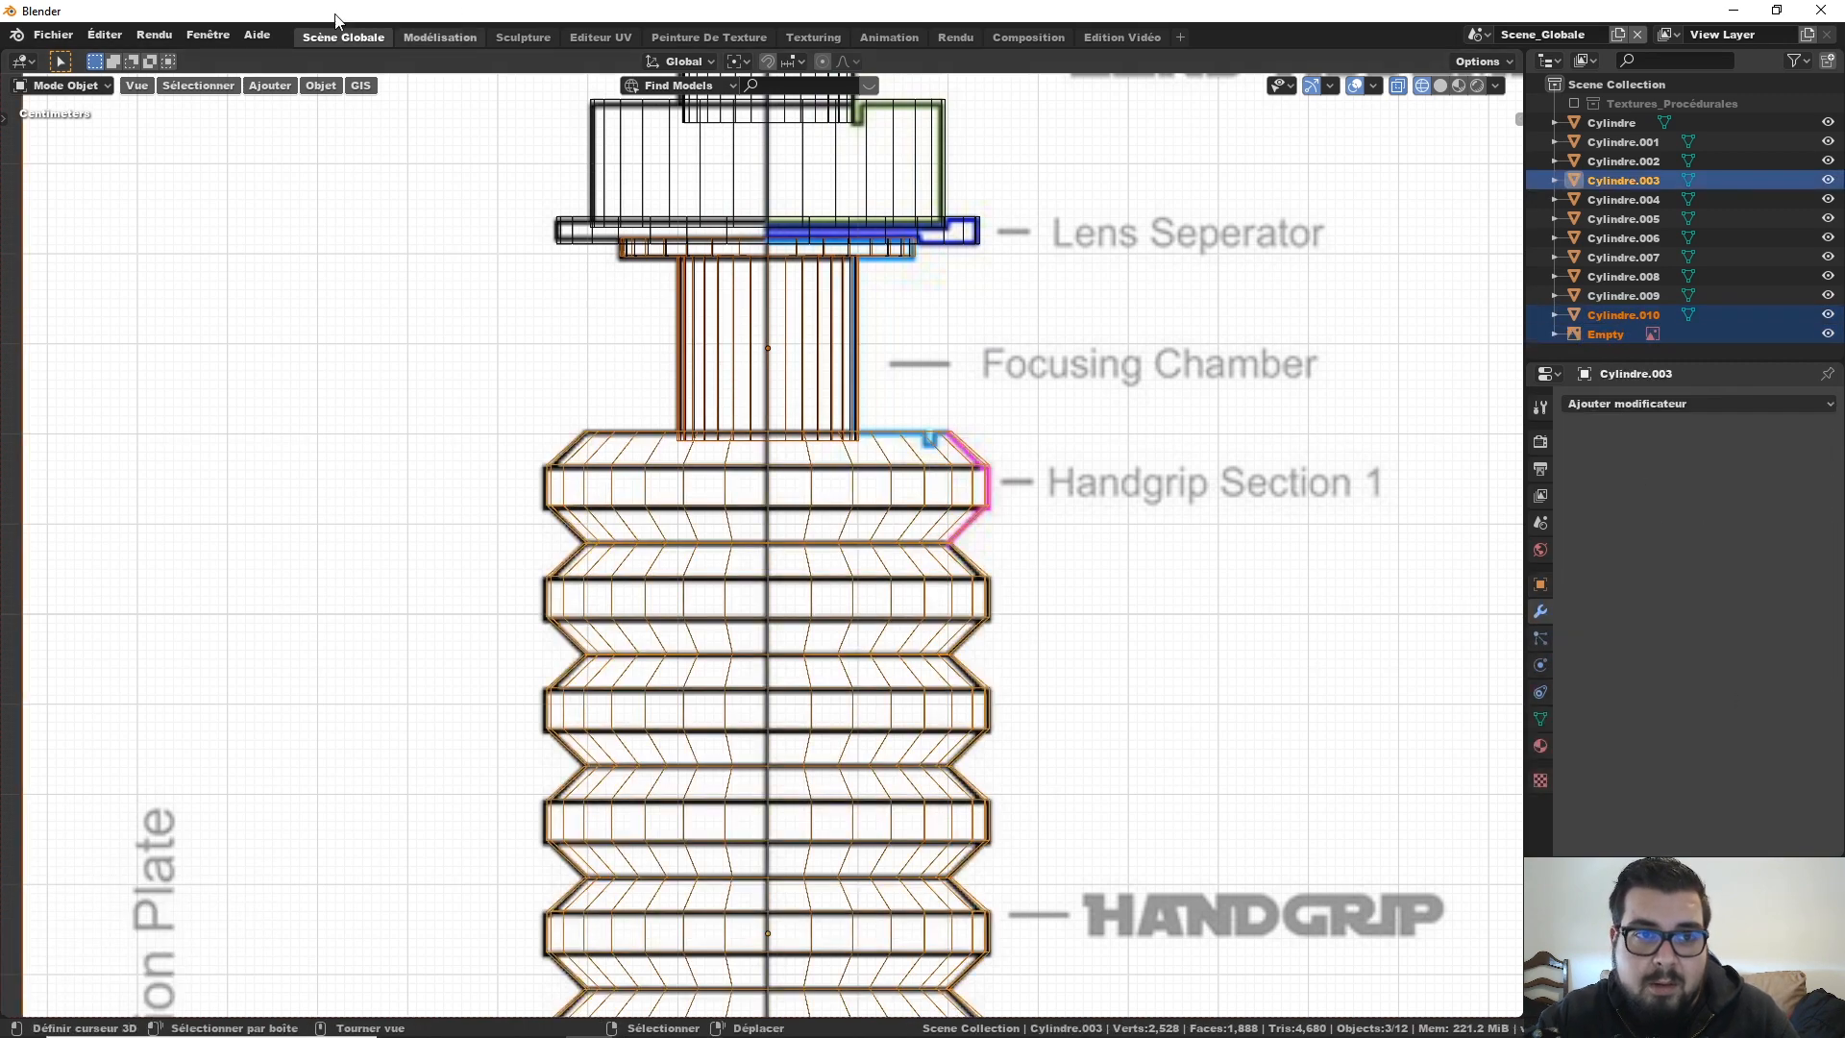
pyautogui.click(321, 85)
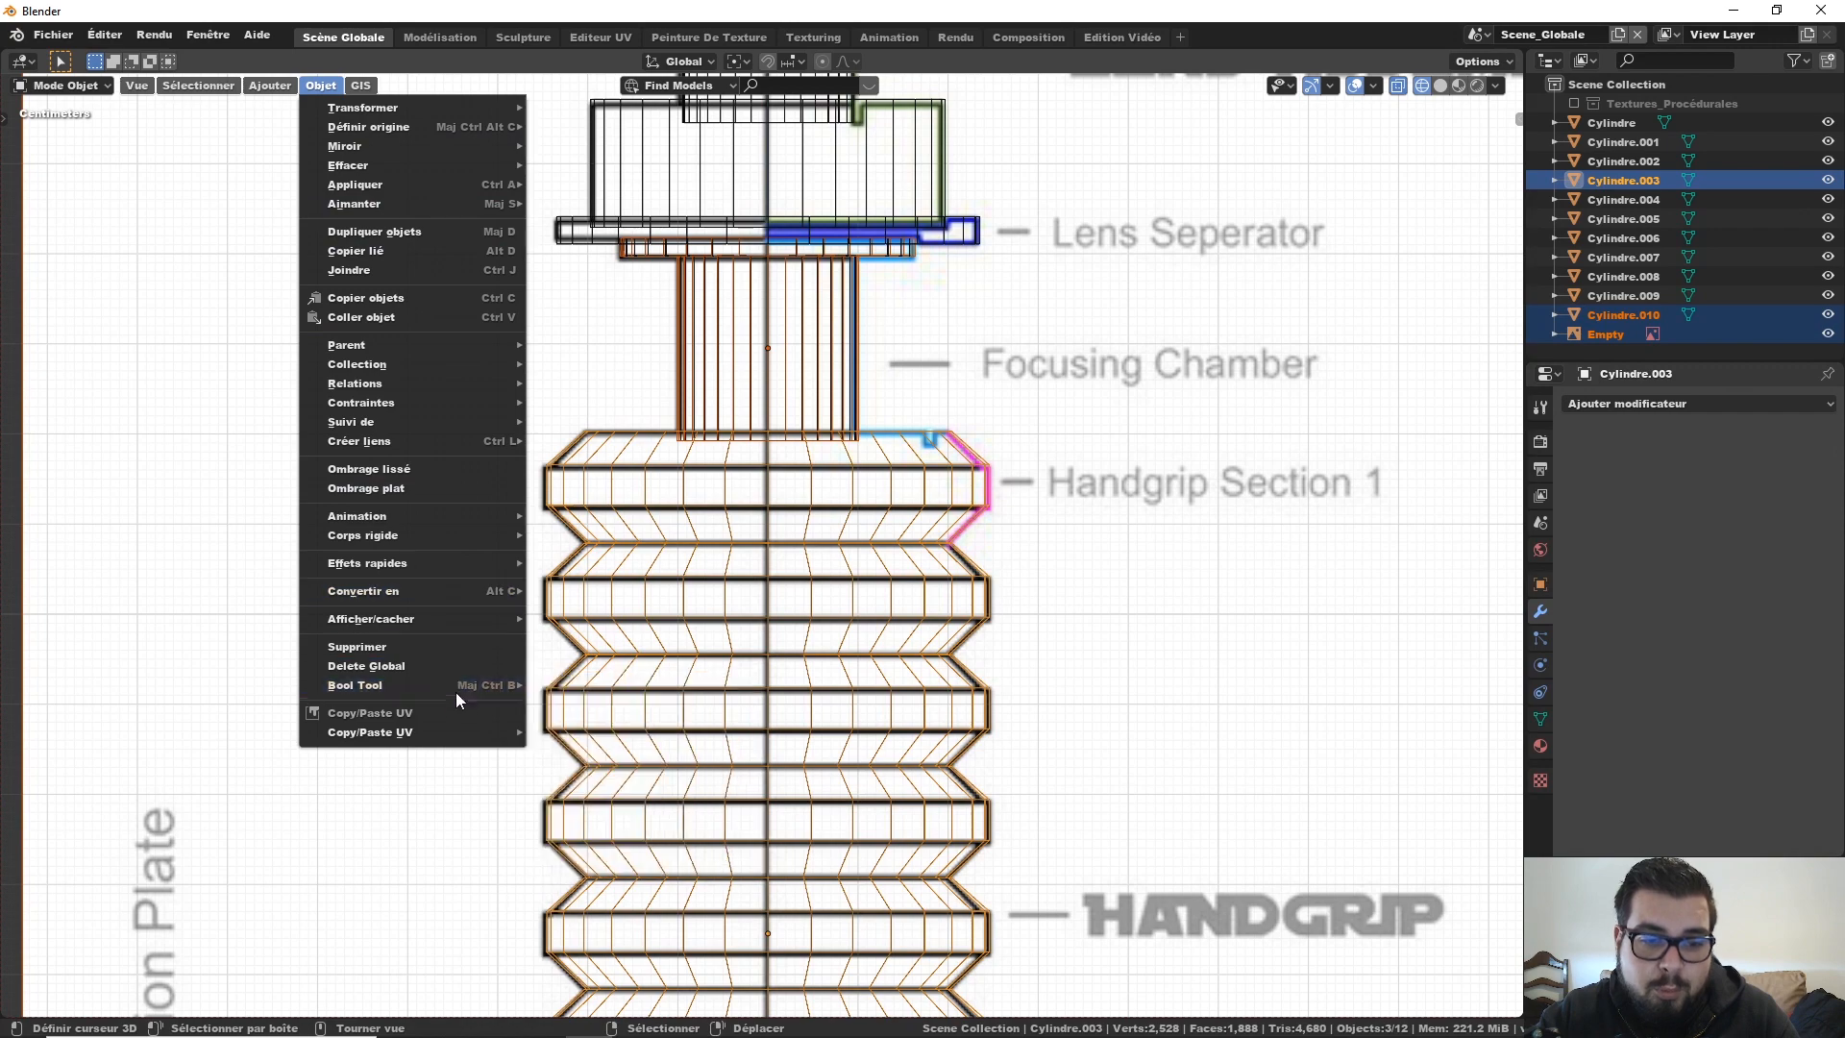
pyautogui.moveTo(456, 686)
pyautogui.click(577, 707)
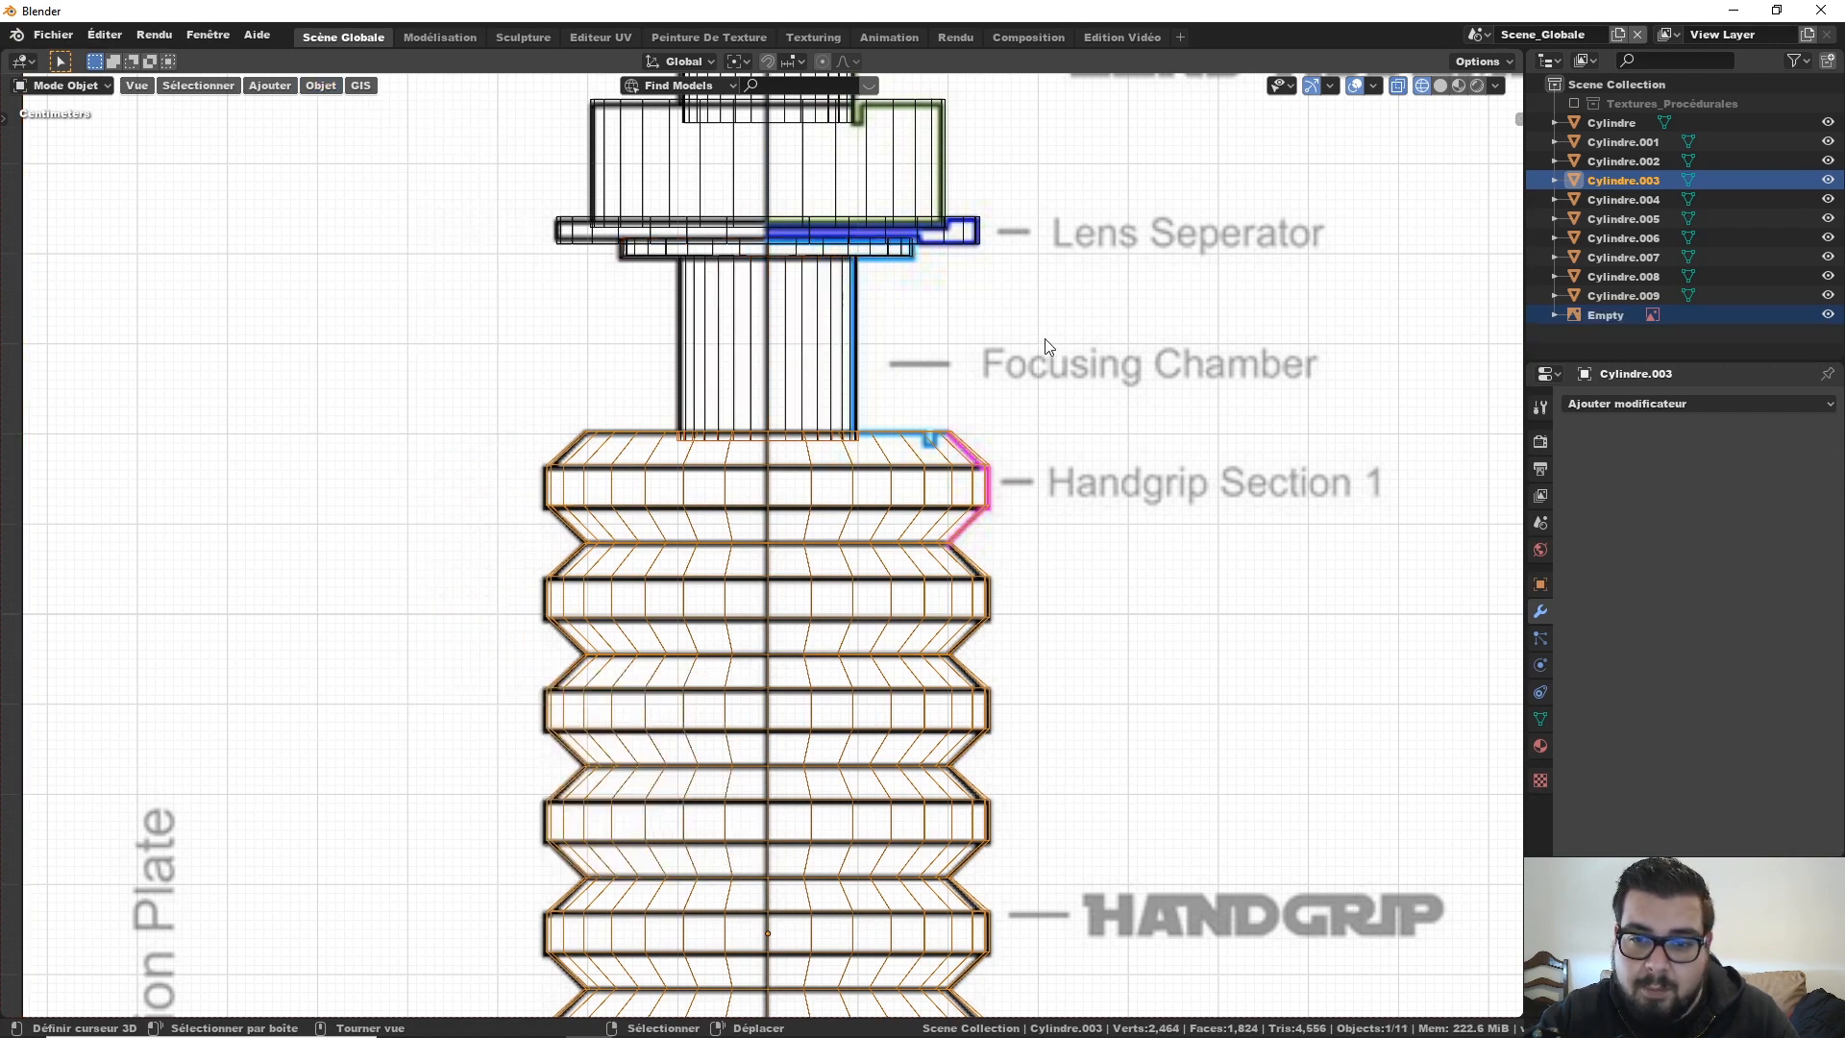
pyautogui.moveTo(1033, 362); pyautogui.dragTo(1029, 406, button='middle')
pyautogui.hotkey('shift', 'z')
pyautogui.scroll(2, 1035, 451)
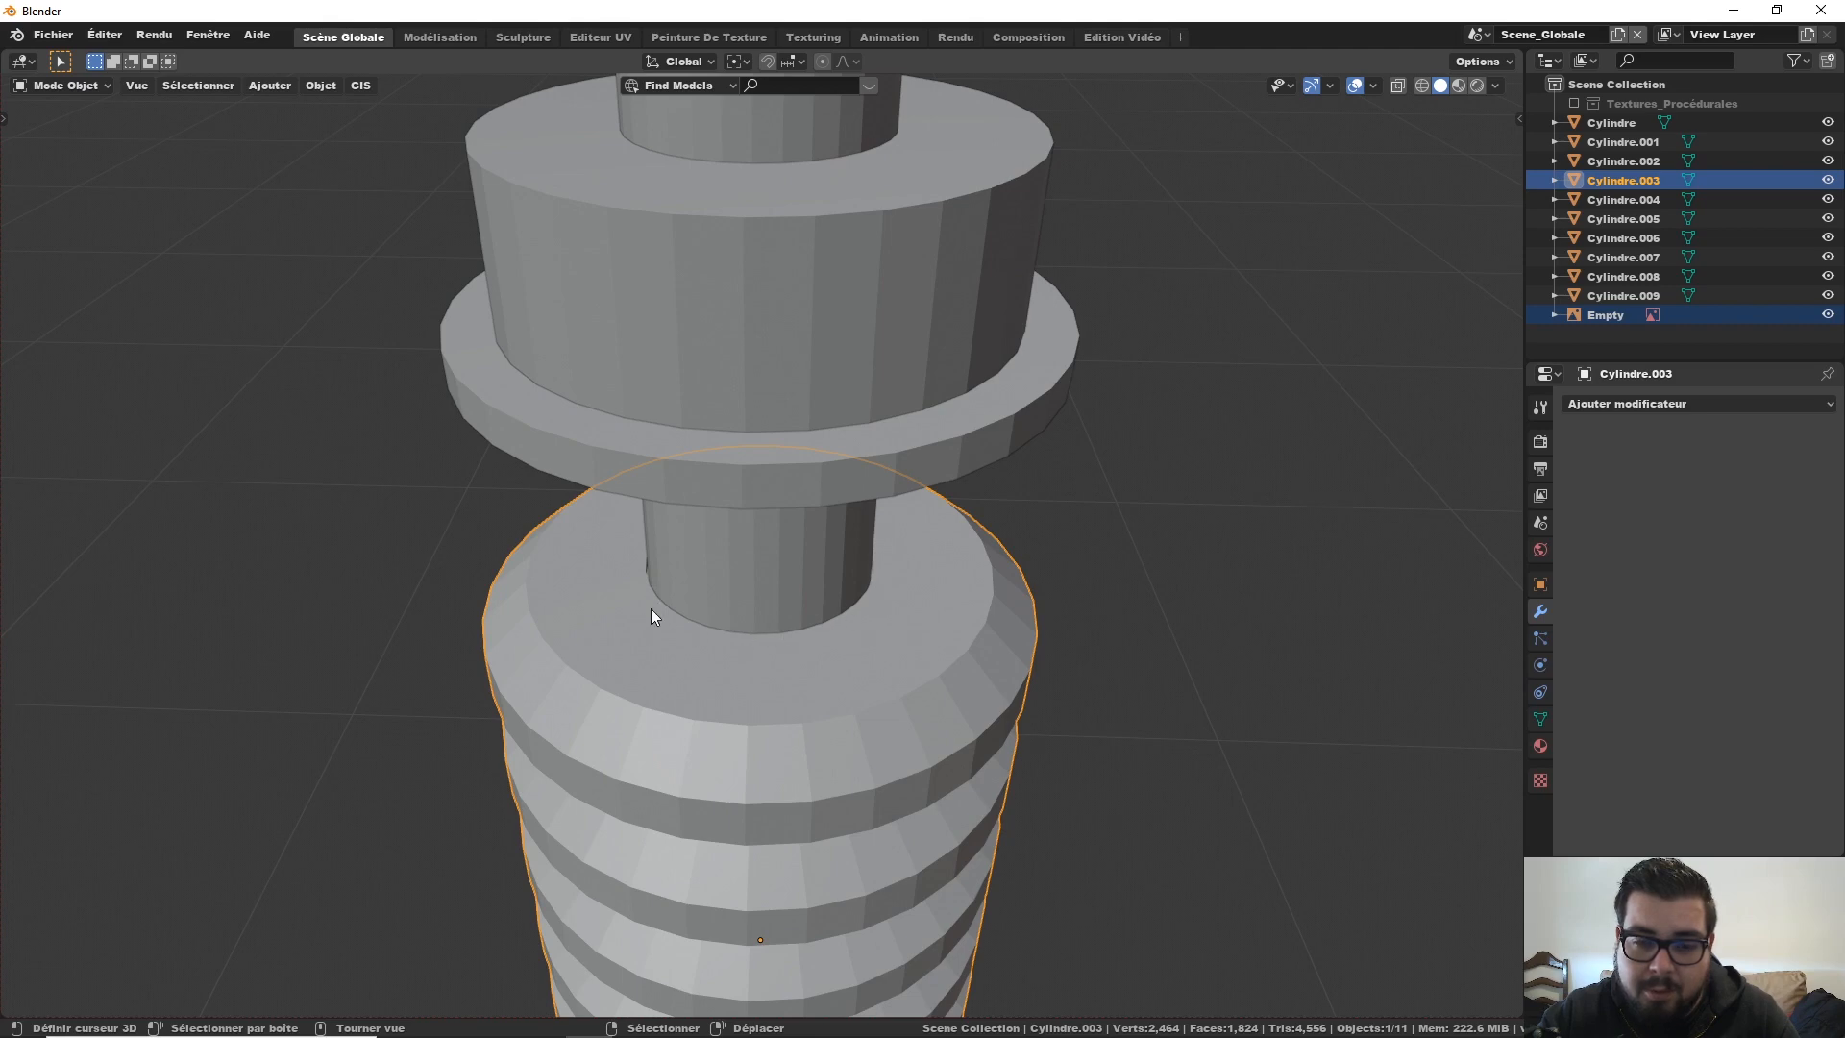
# Step: In front wireframe view, duplicate the flanged focusing chamber cylinder in place and scale the copy by 1.02 on X and Y only
pyautogui.hotkey('shift', 'z')
pyautogui.press('KP_1')
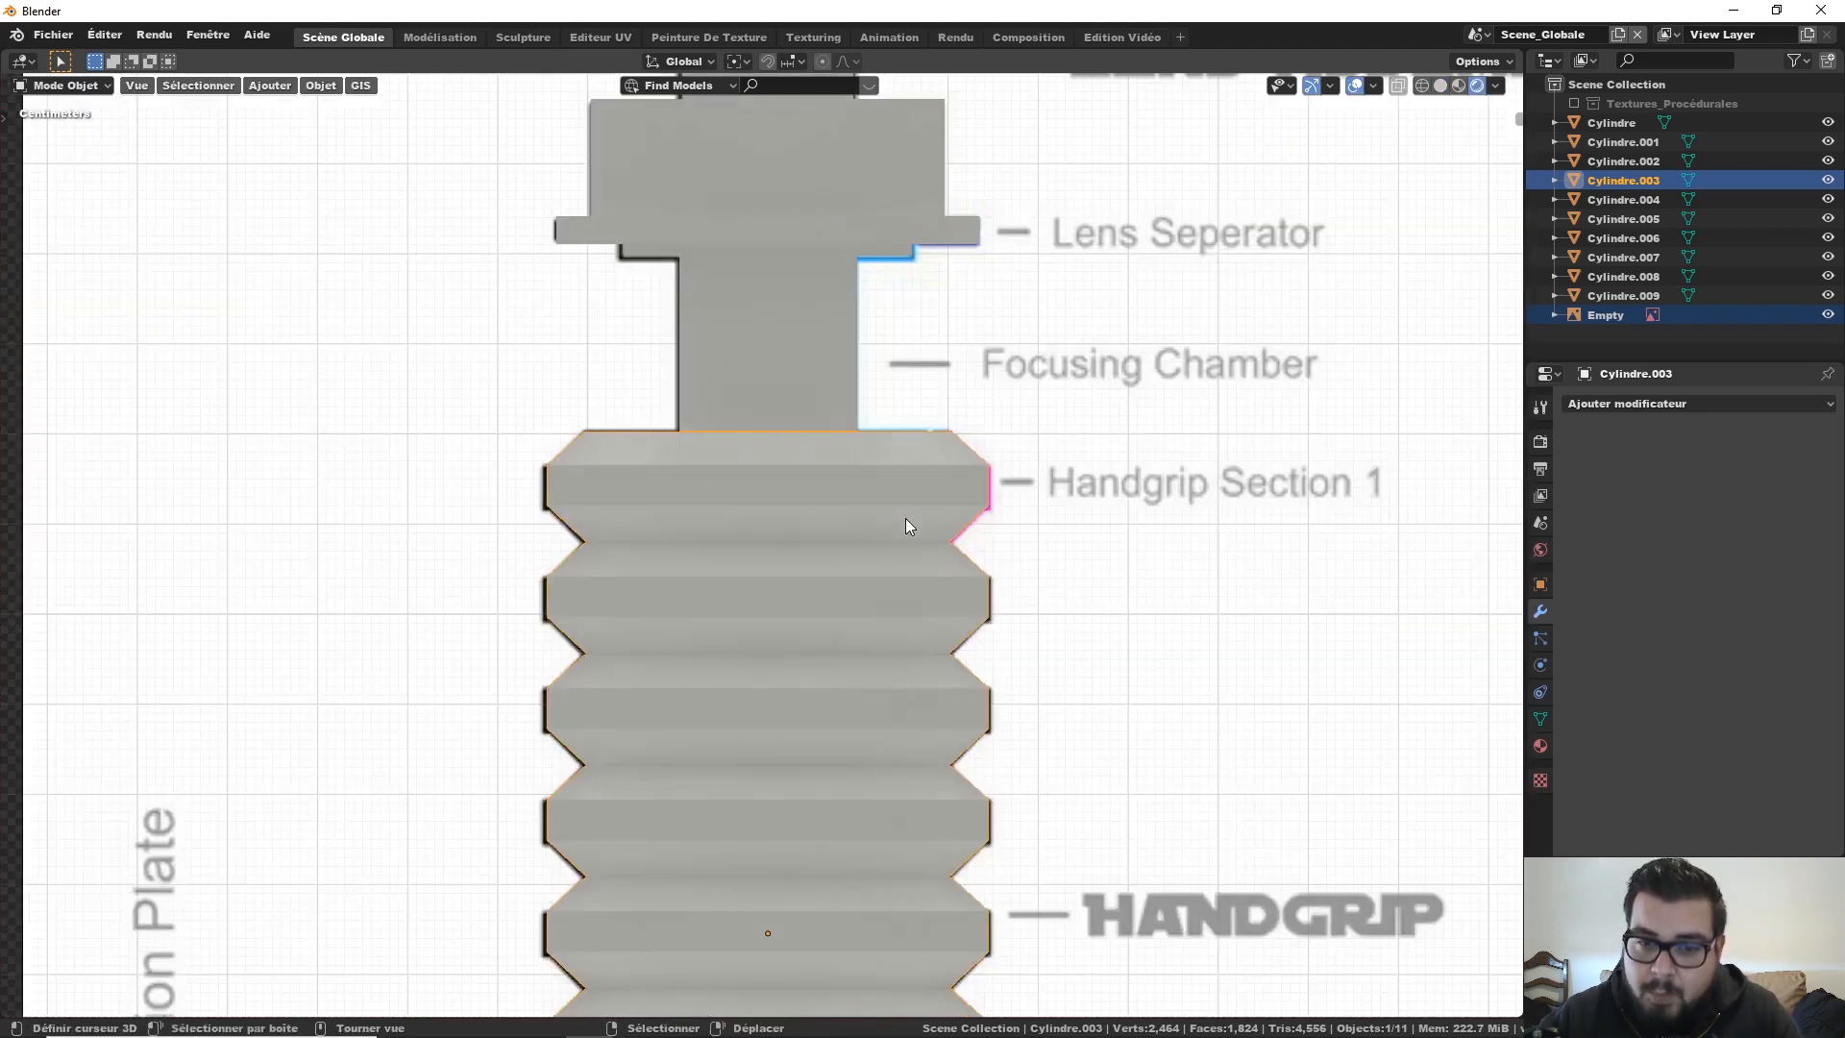
pyautogui.keyDown('shift'); pyautogui.moveTo(861, 372); pyautogui.dragTo(858, 517, button='middle'); pyautogui.keyUp('shift')
pyautogui.press('z')
pyautogui.click(764, 538)
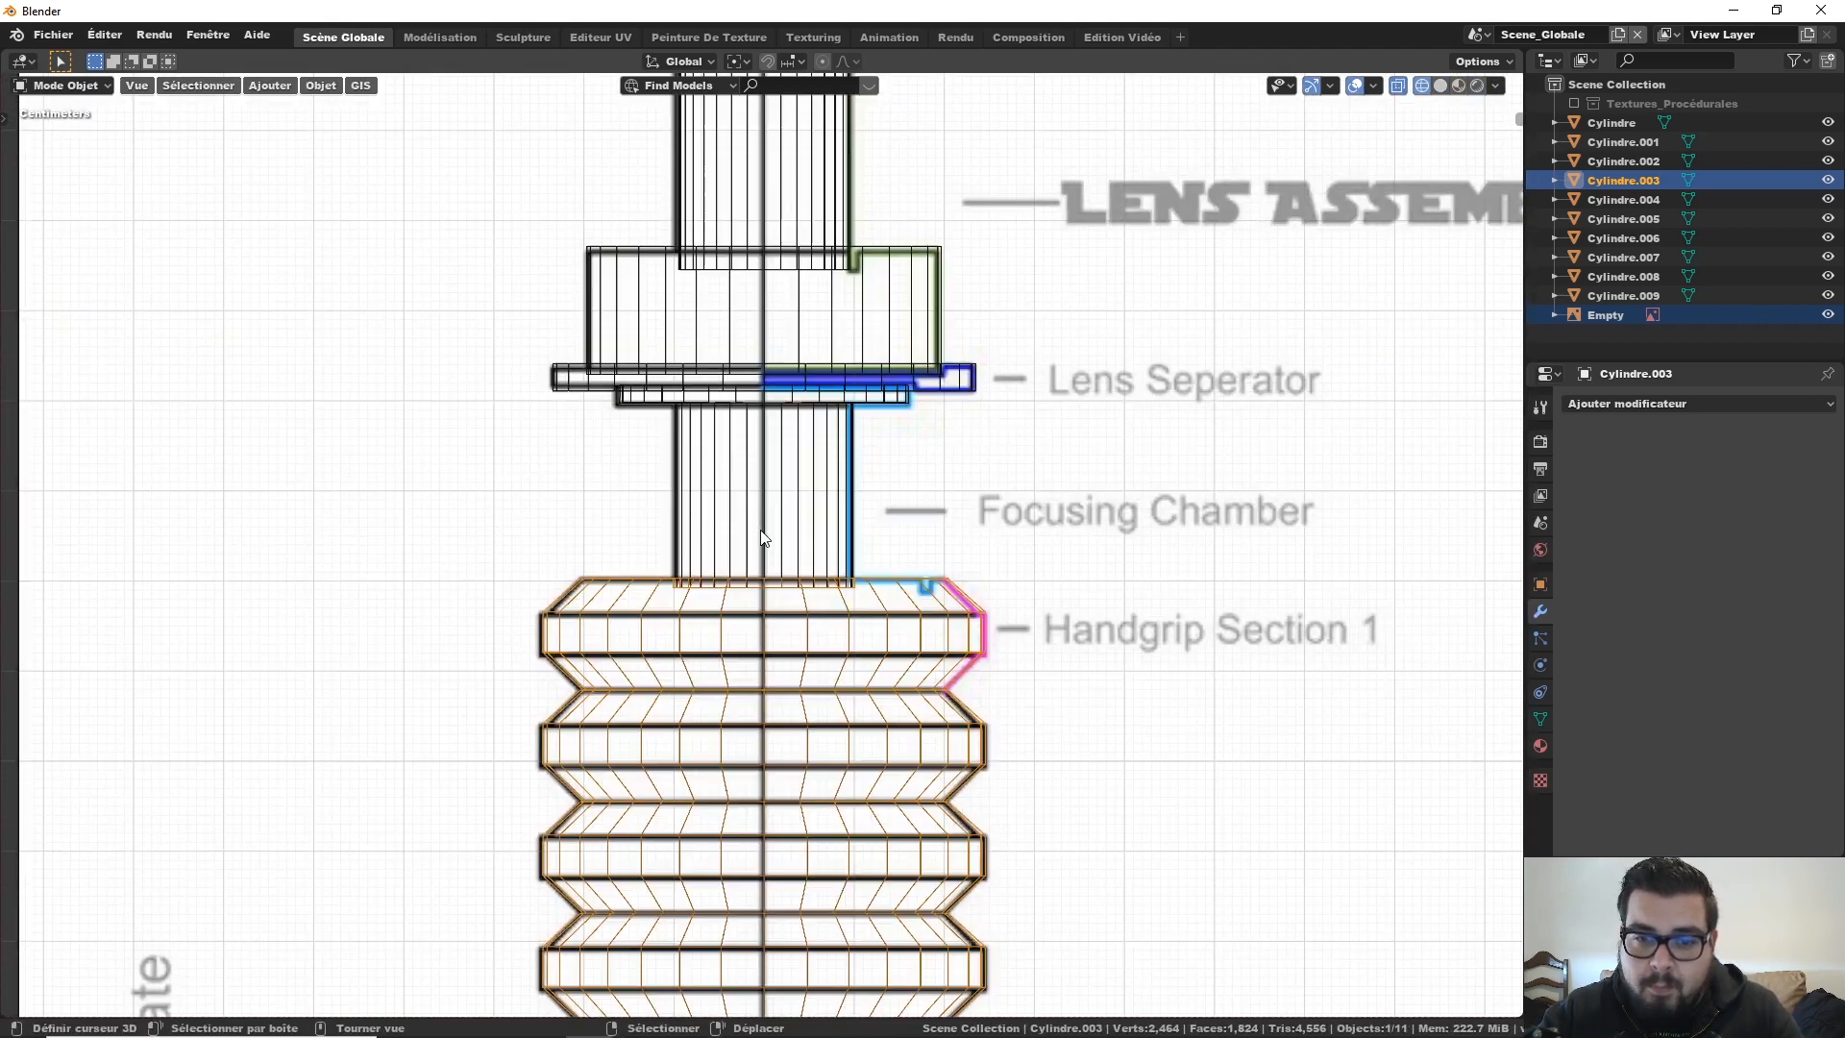
pyautogui.keyDown('shift'); pyautogui.moveTo(934, 372); pyautogui.dragTo(919, 464, button='middle'); pyautogui.keyUp('shift')
pyautogui.scroll(1, 909, 484)
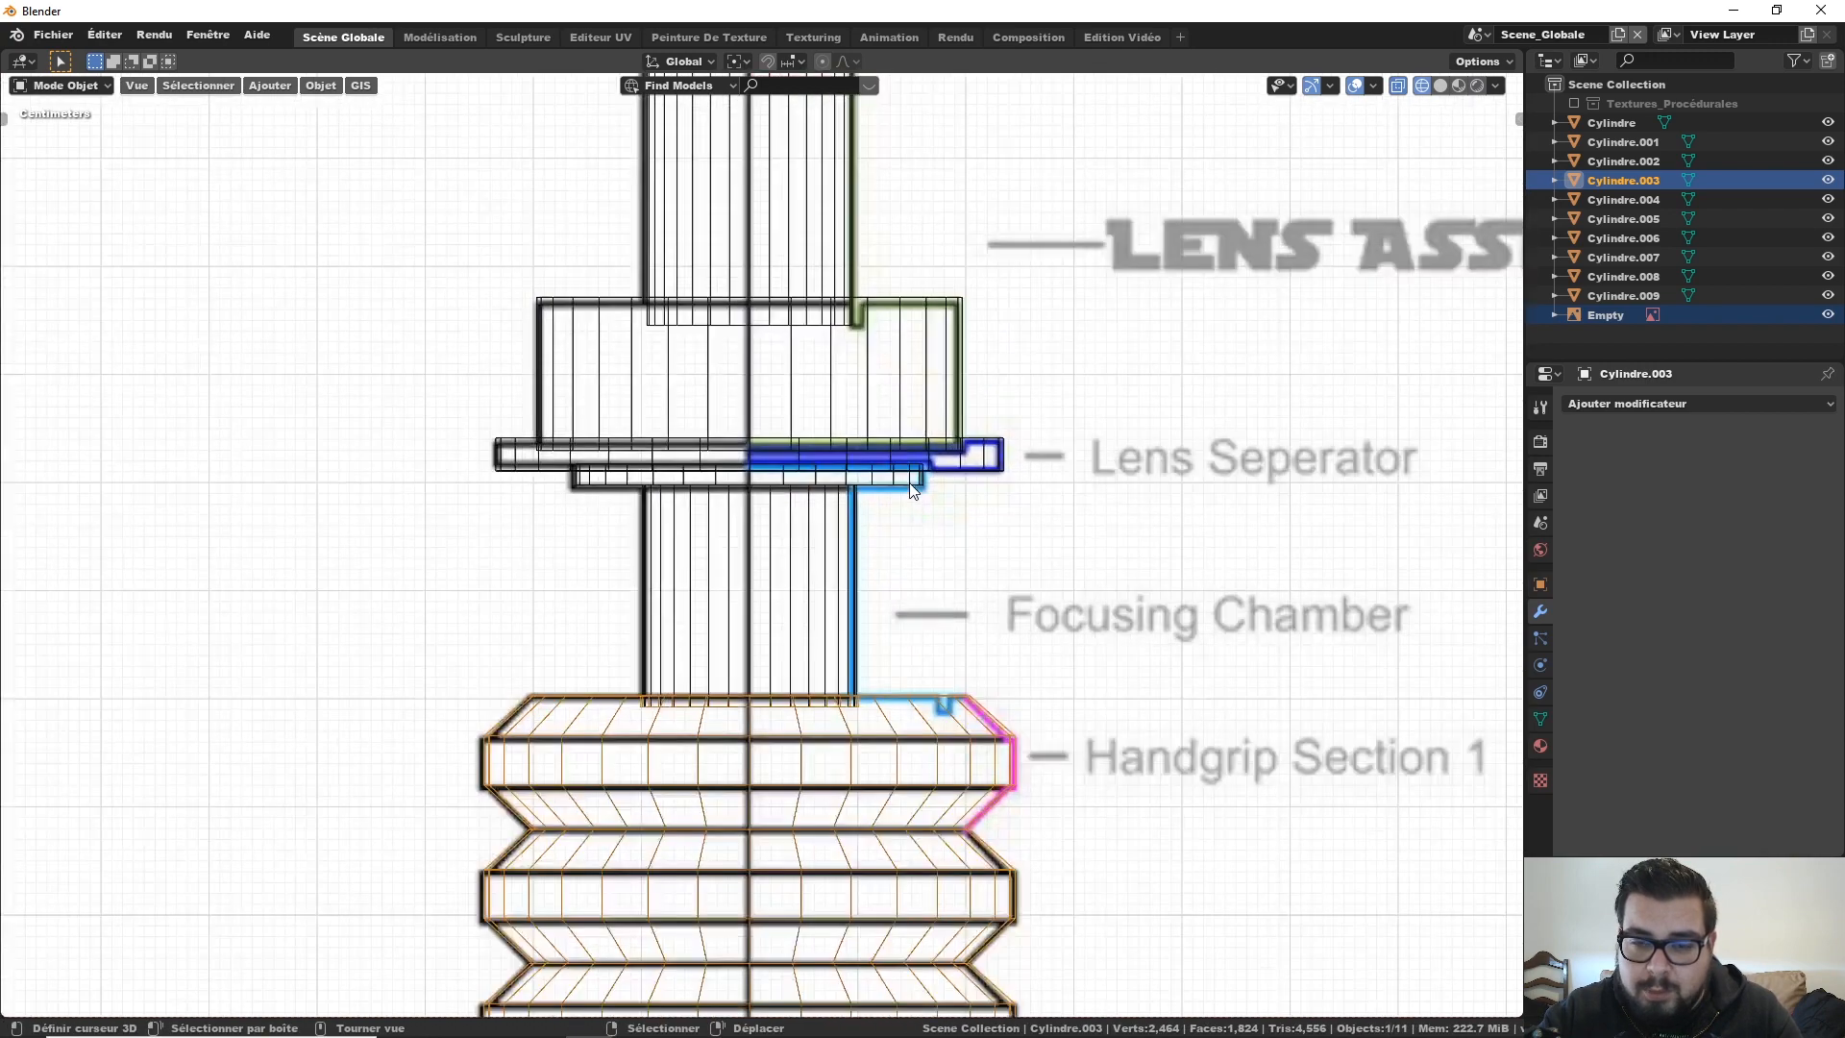
pyautogui.scroll(2, 951, 476)
pyautogui.click(988, 452)
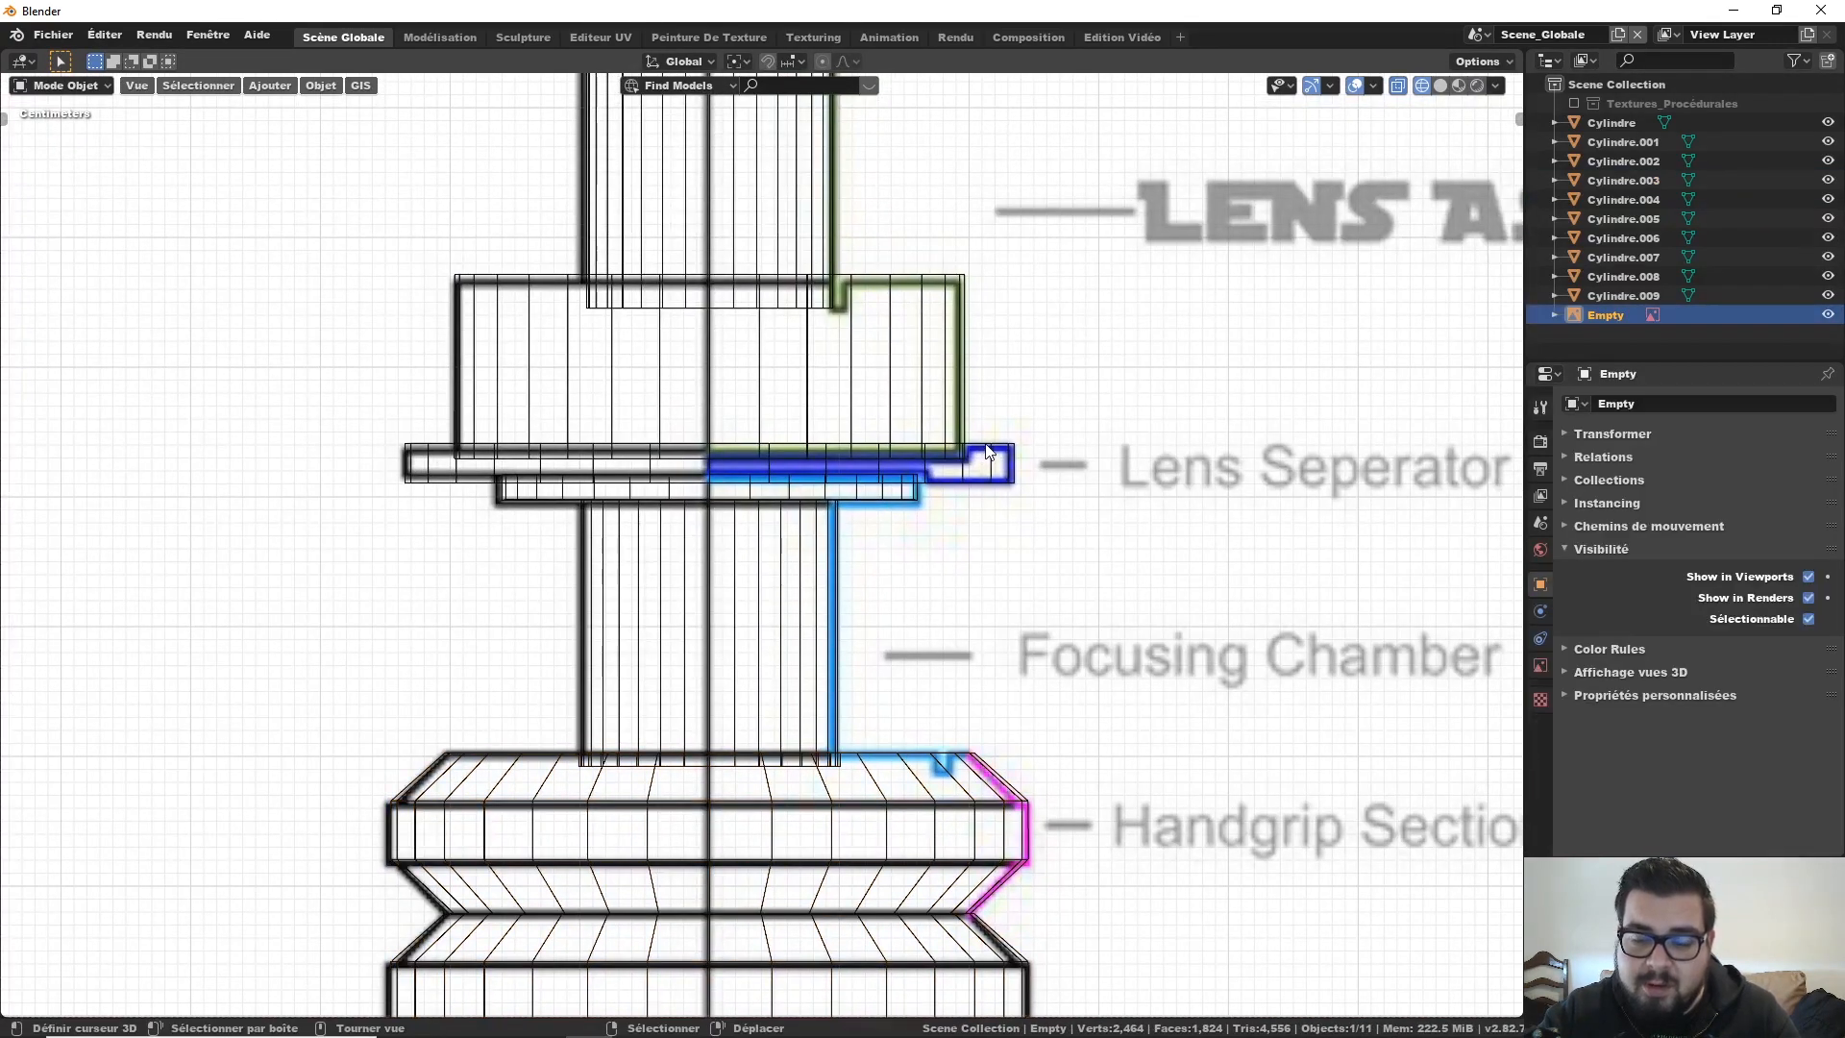
pyautogui.click(989, 452)
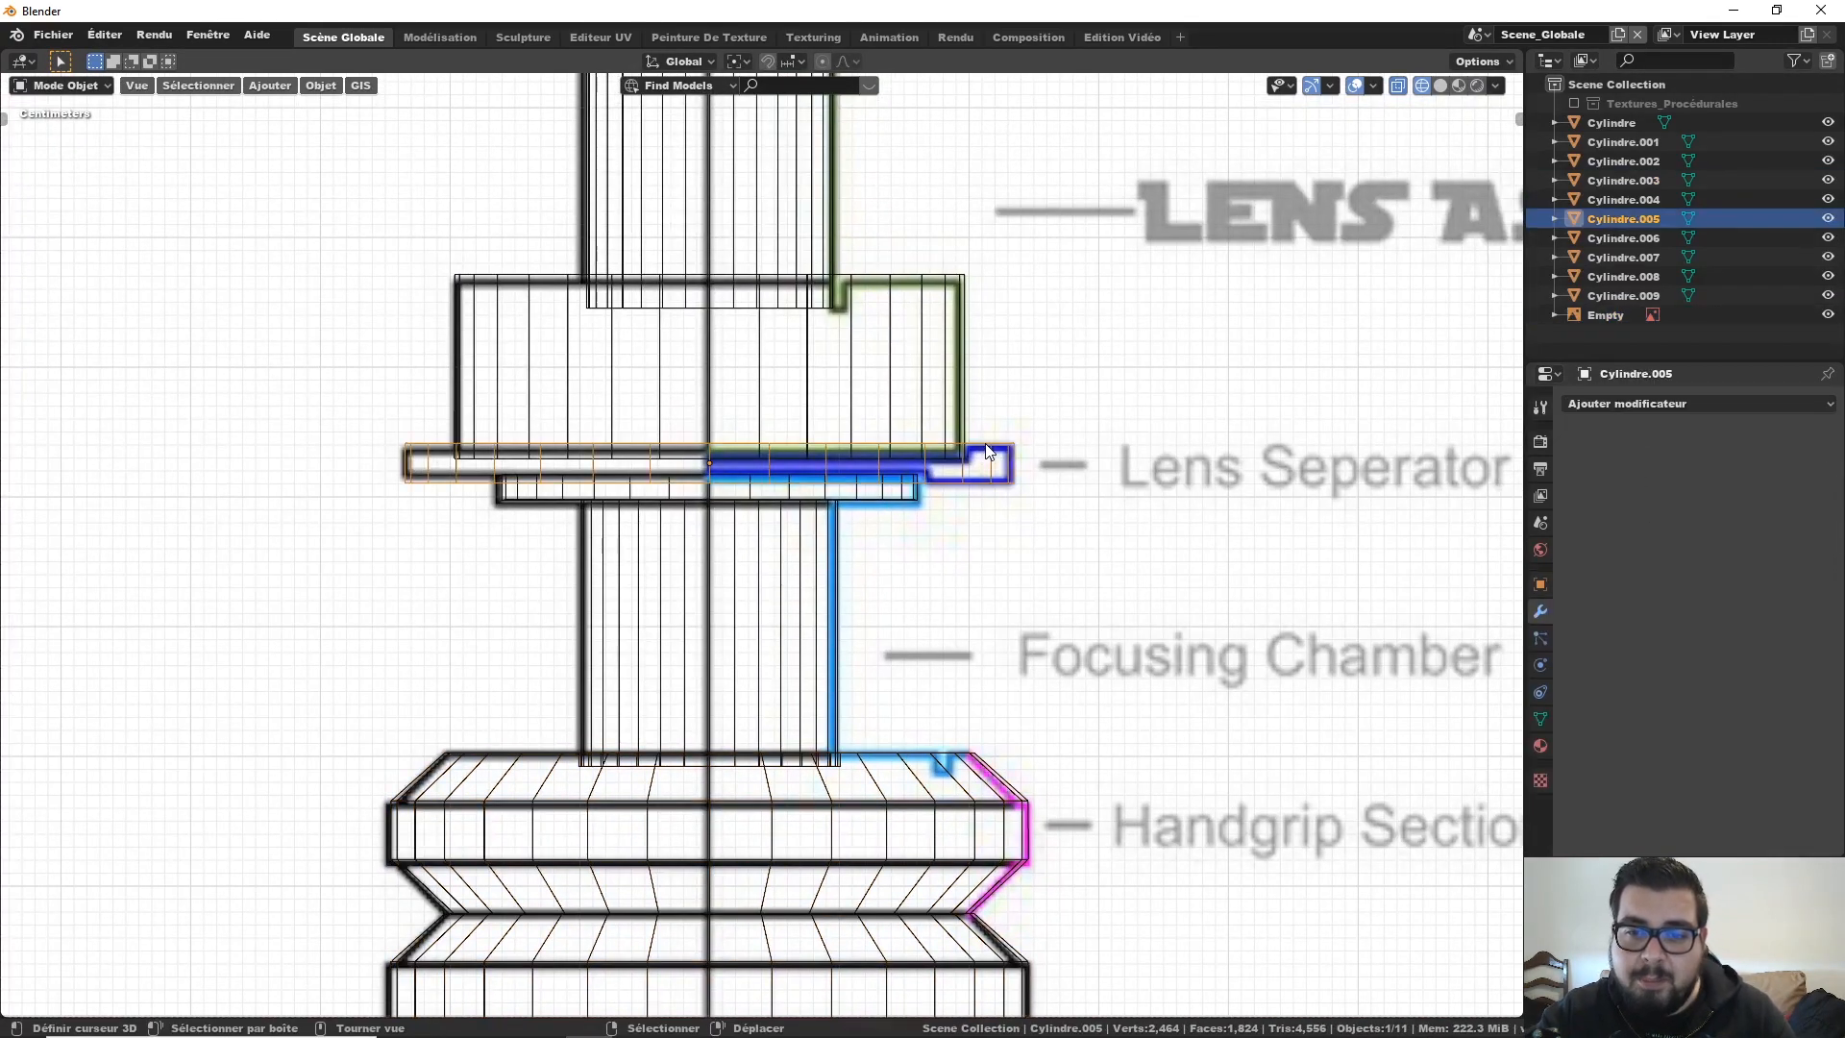
pyautogui.click(919, 494)
pyautogui.click(903, 494)
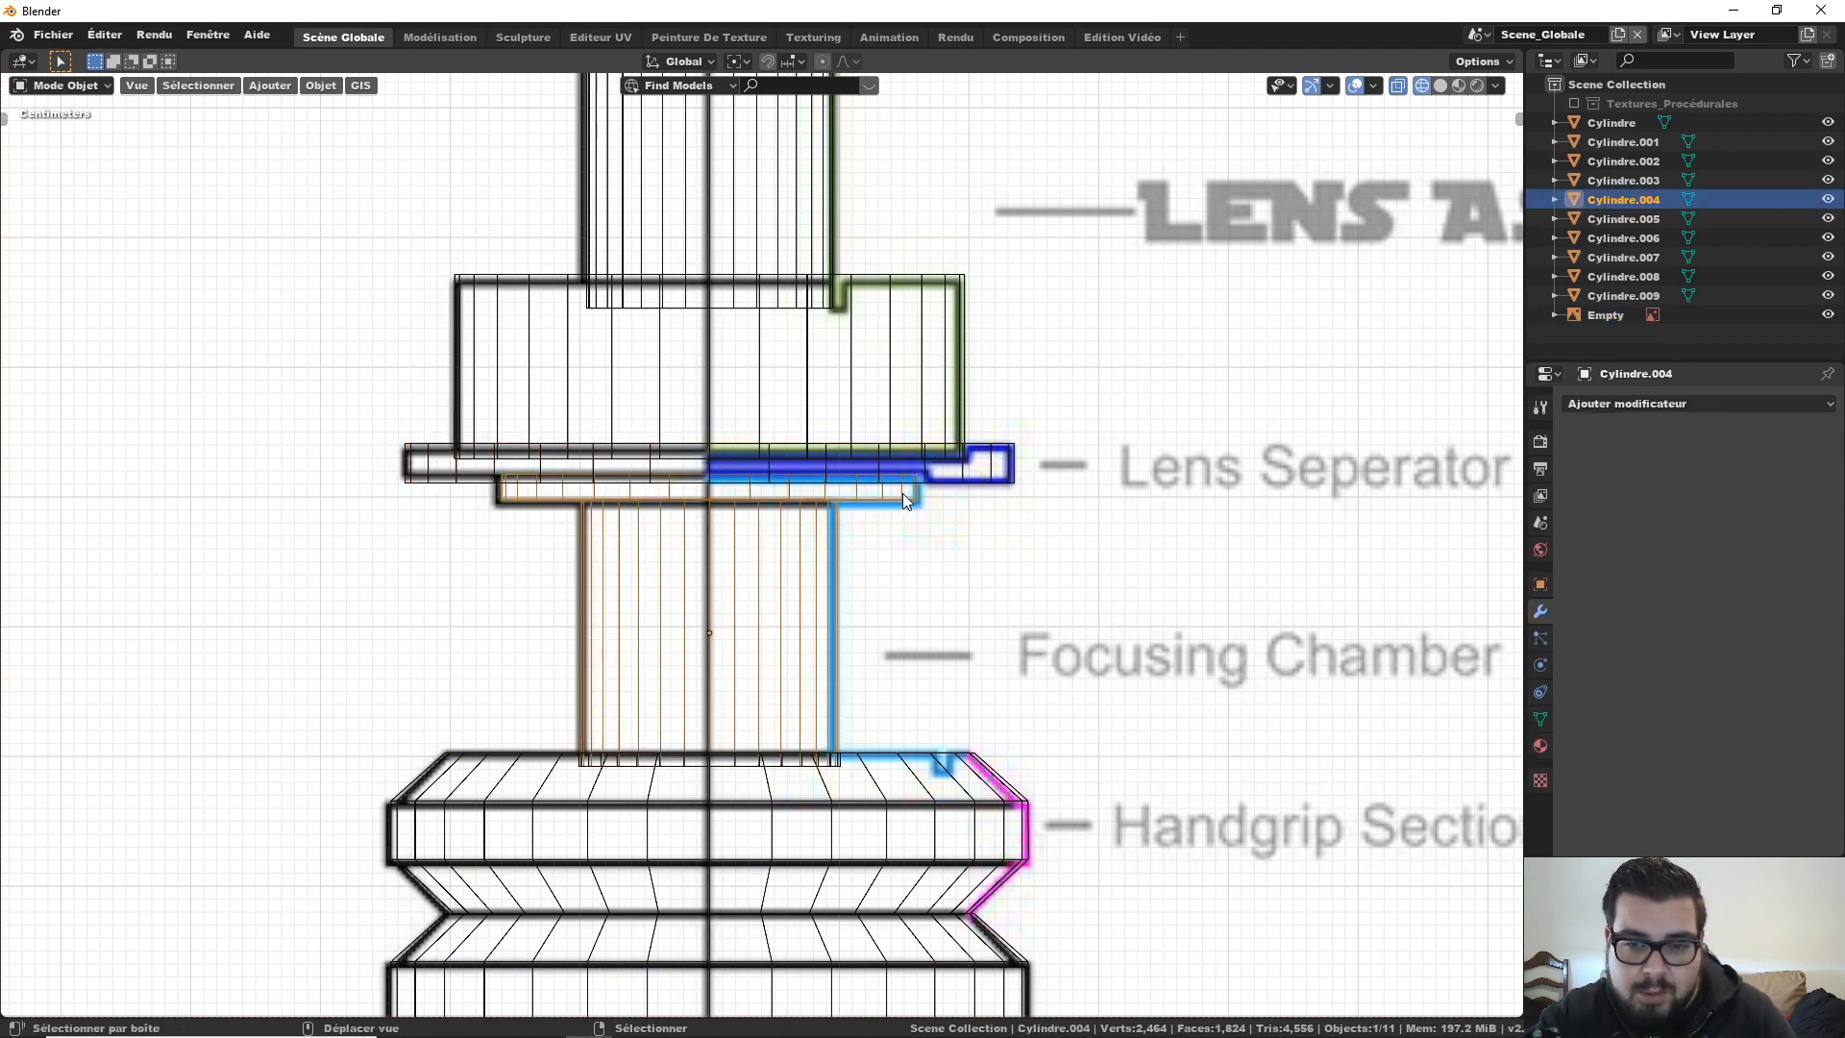
pyautogui.hotkey('shift', 'd')
pyautogui.press('Escape')
pyautogui.press('s')
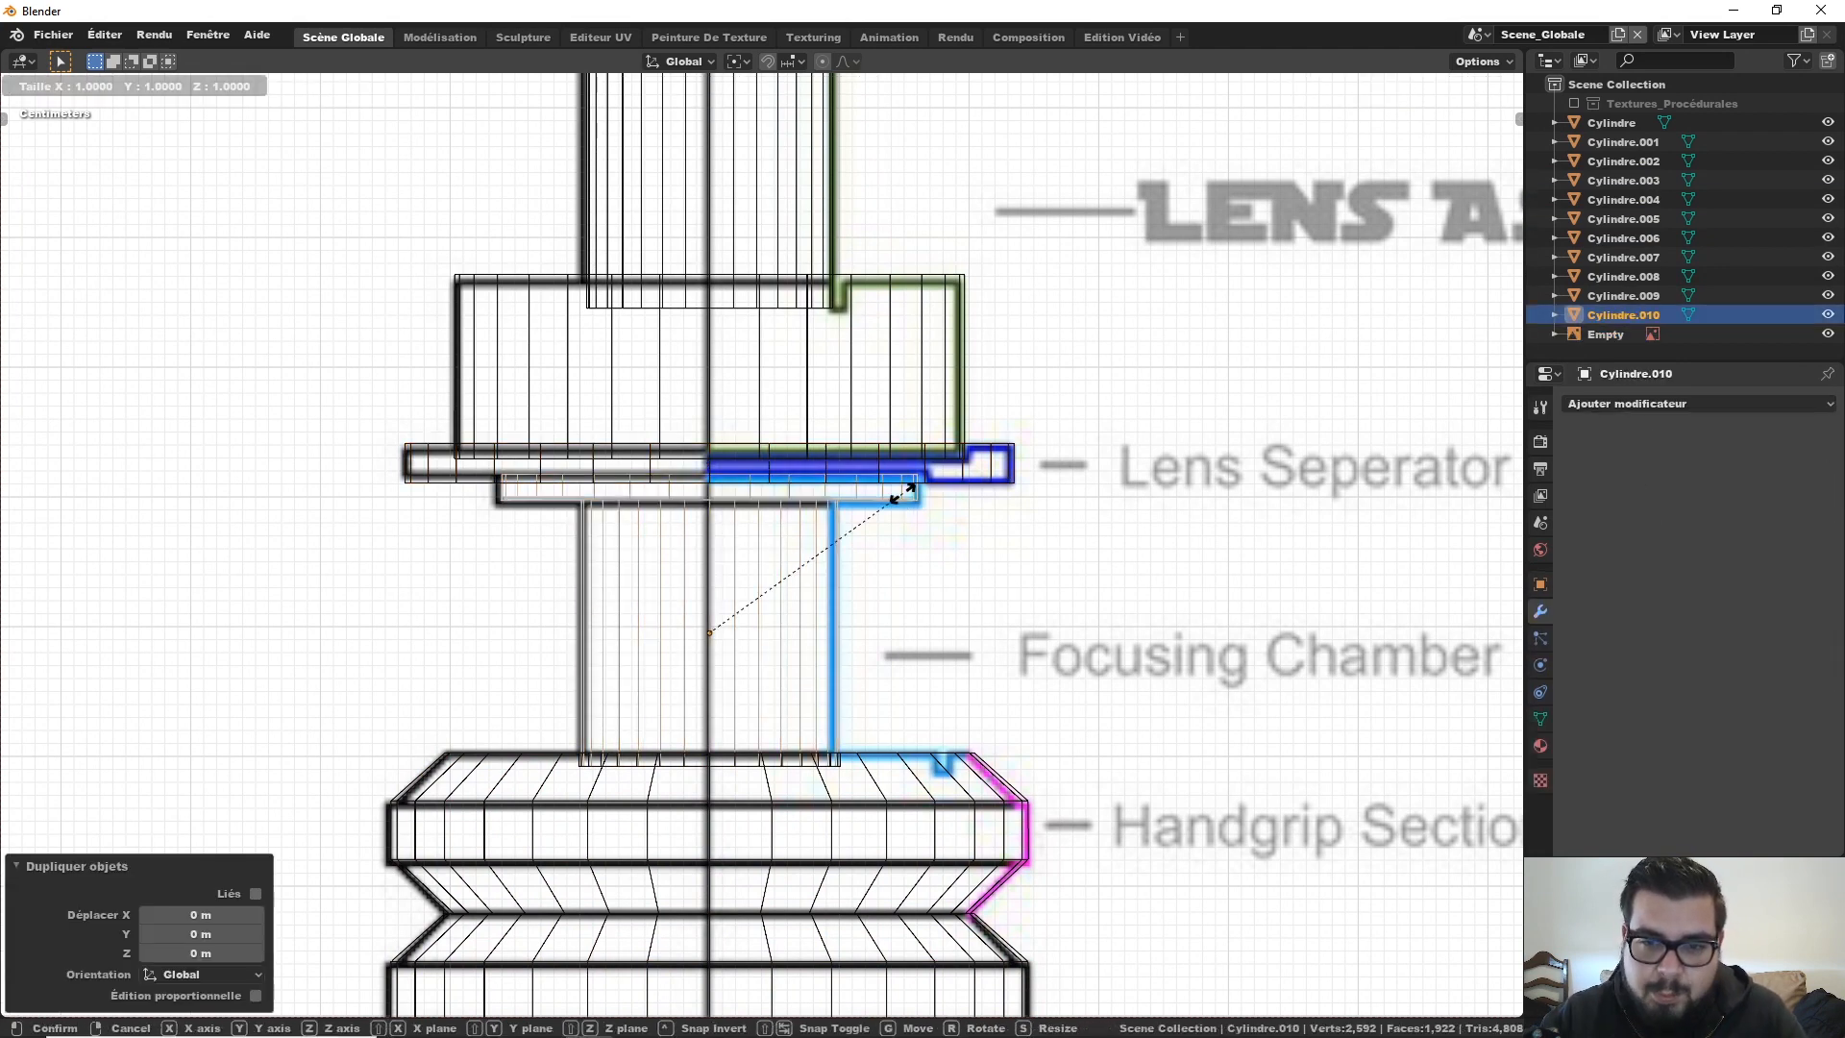
pyautogui.hotkey('shift', 'z')
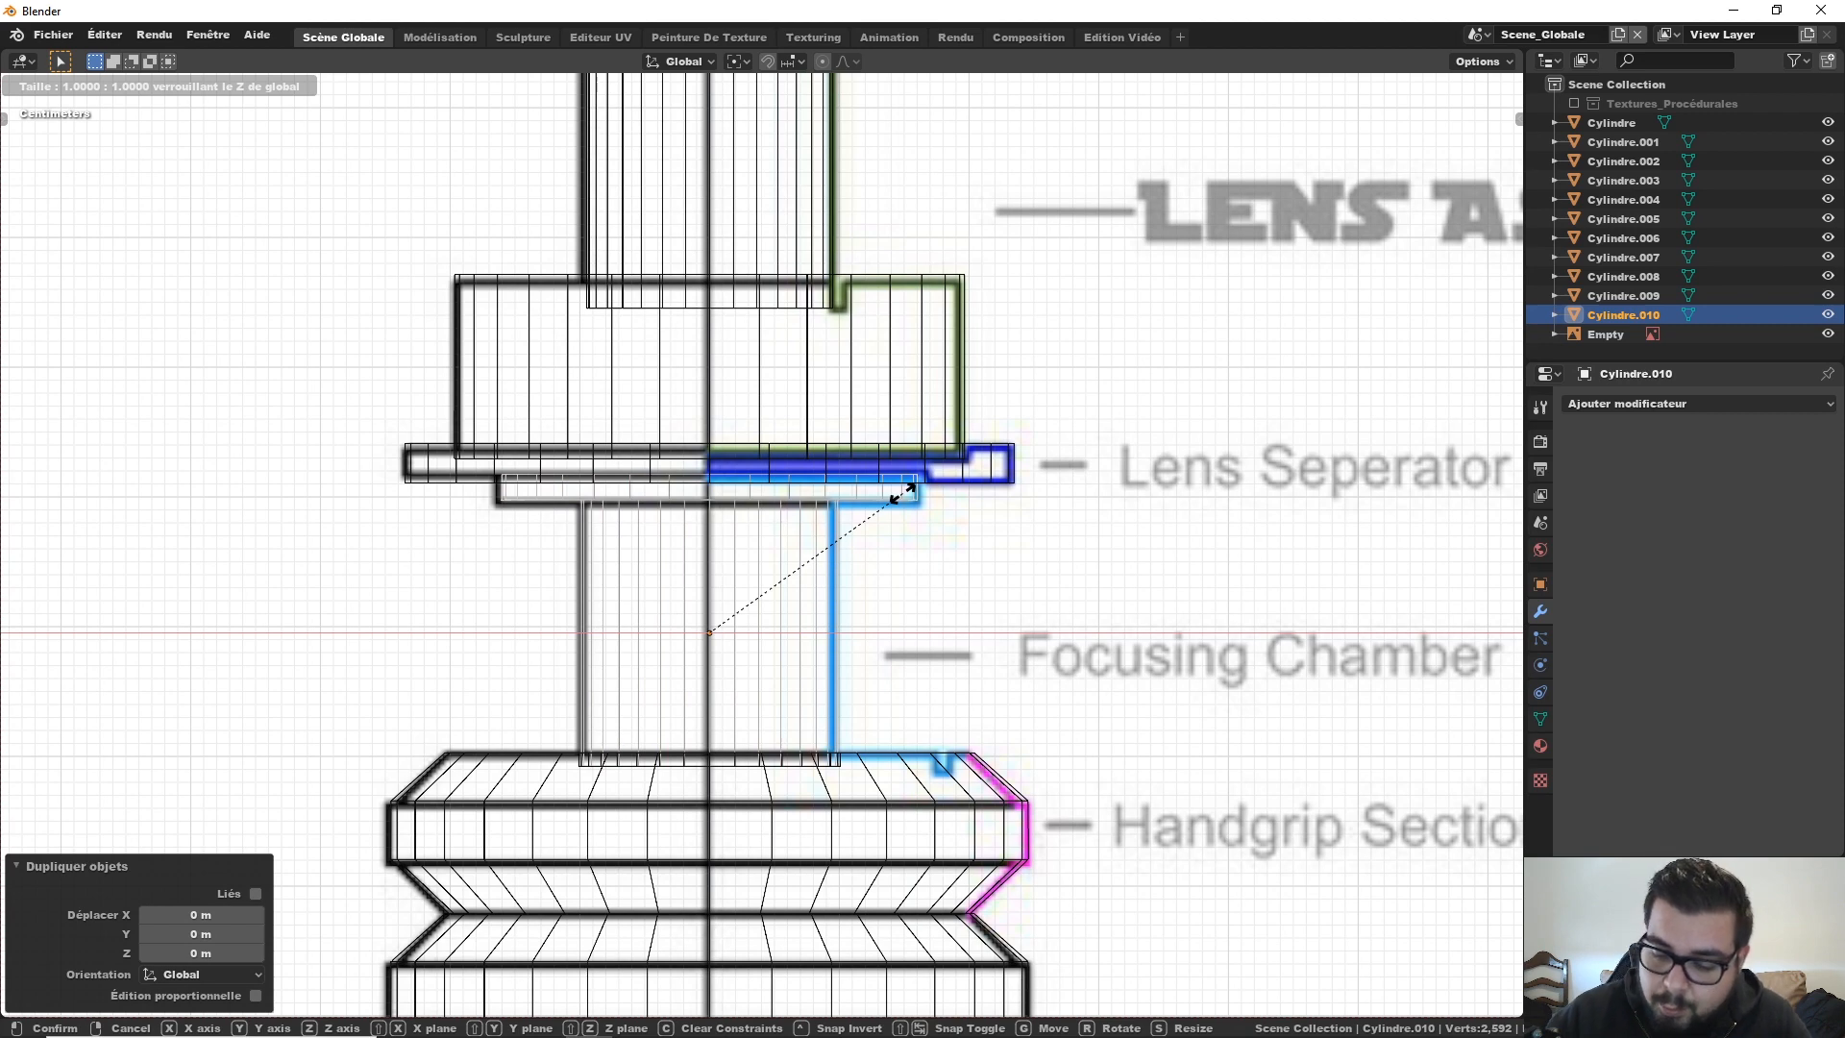
pyautogui.write('1.02')
pyautogui.press('Return')
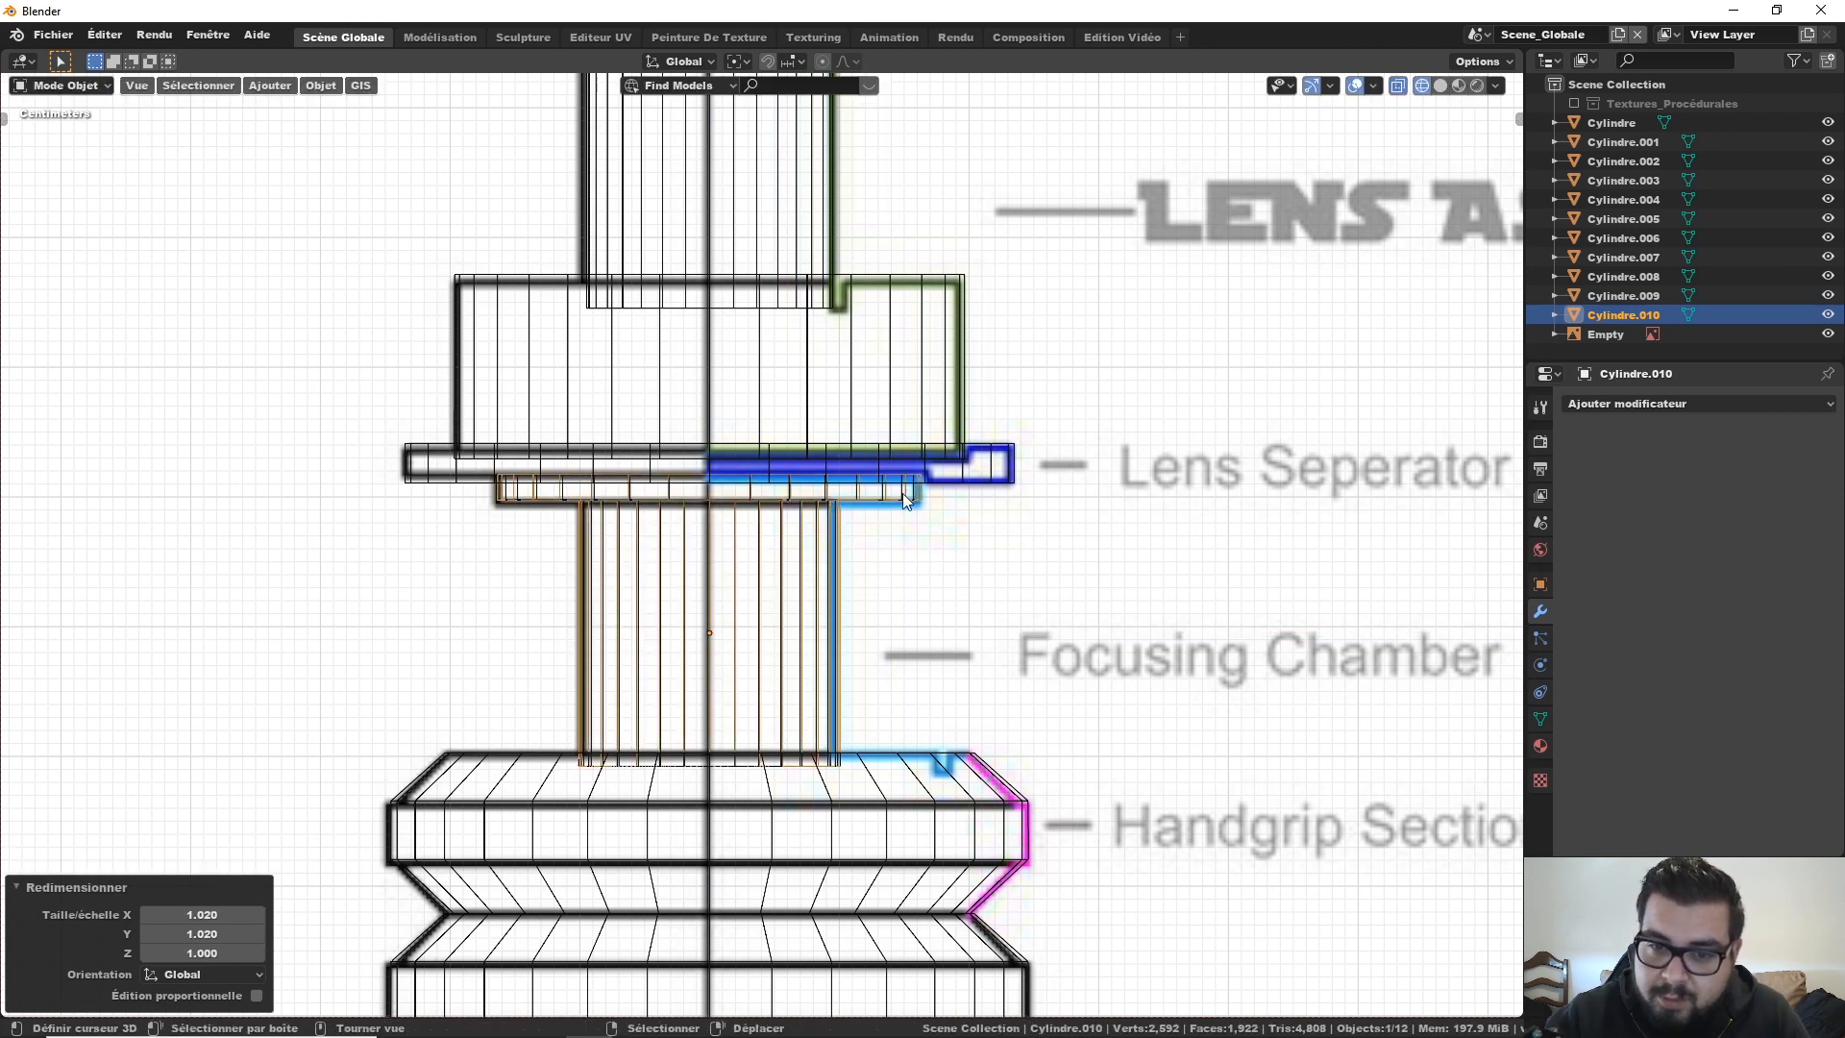
# Step: Subtract the enlarged focusing chamber copy from the lens separator disc with Auto Boolean Difference and inspect its underside in solid shading
pyautogui.keyDown('shift'); pyautogui.click(991, 454); pyautogui.keyUp('shift')
pyautogui.keyDown('shift'); pyautogui.click(988, 452); pyautogui.keyUp('shift')
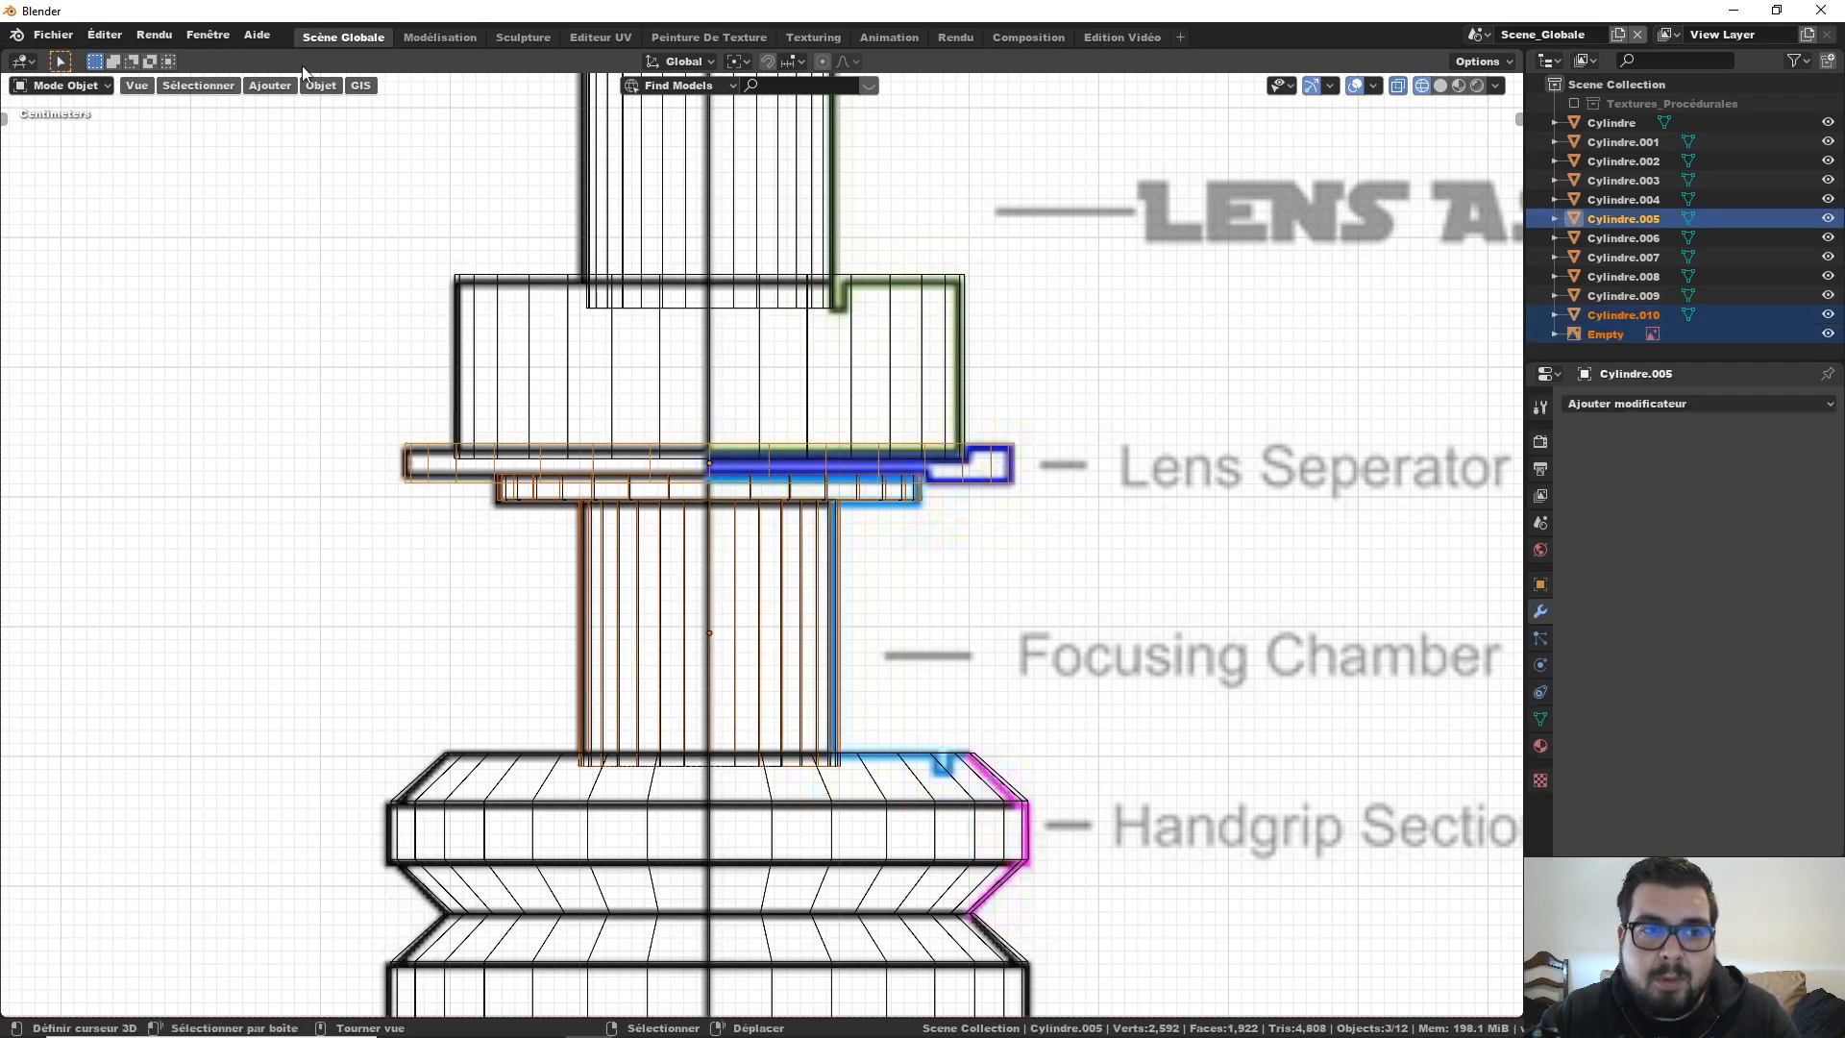
pyautogui.click(317, 86)
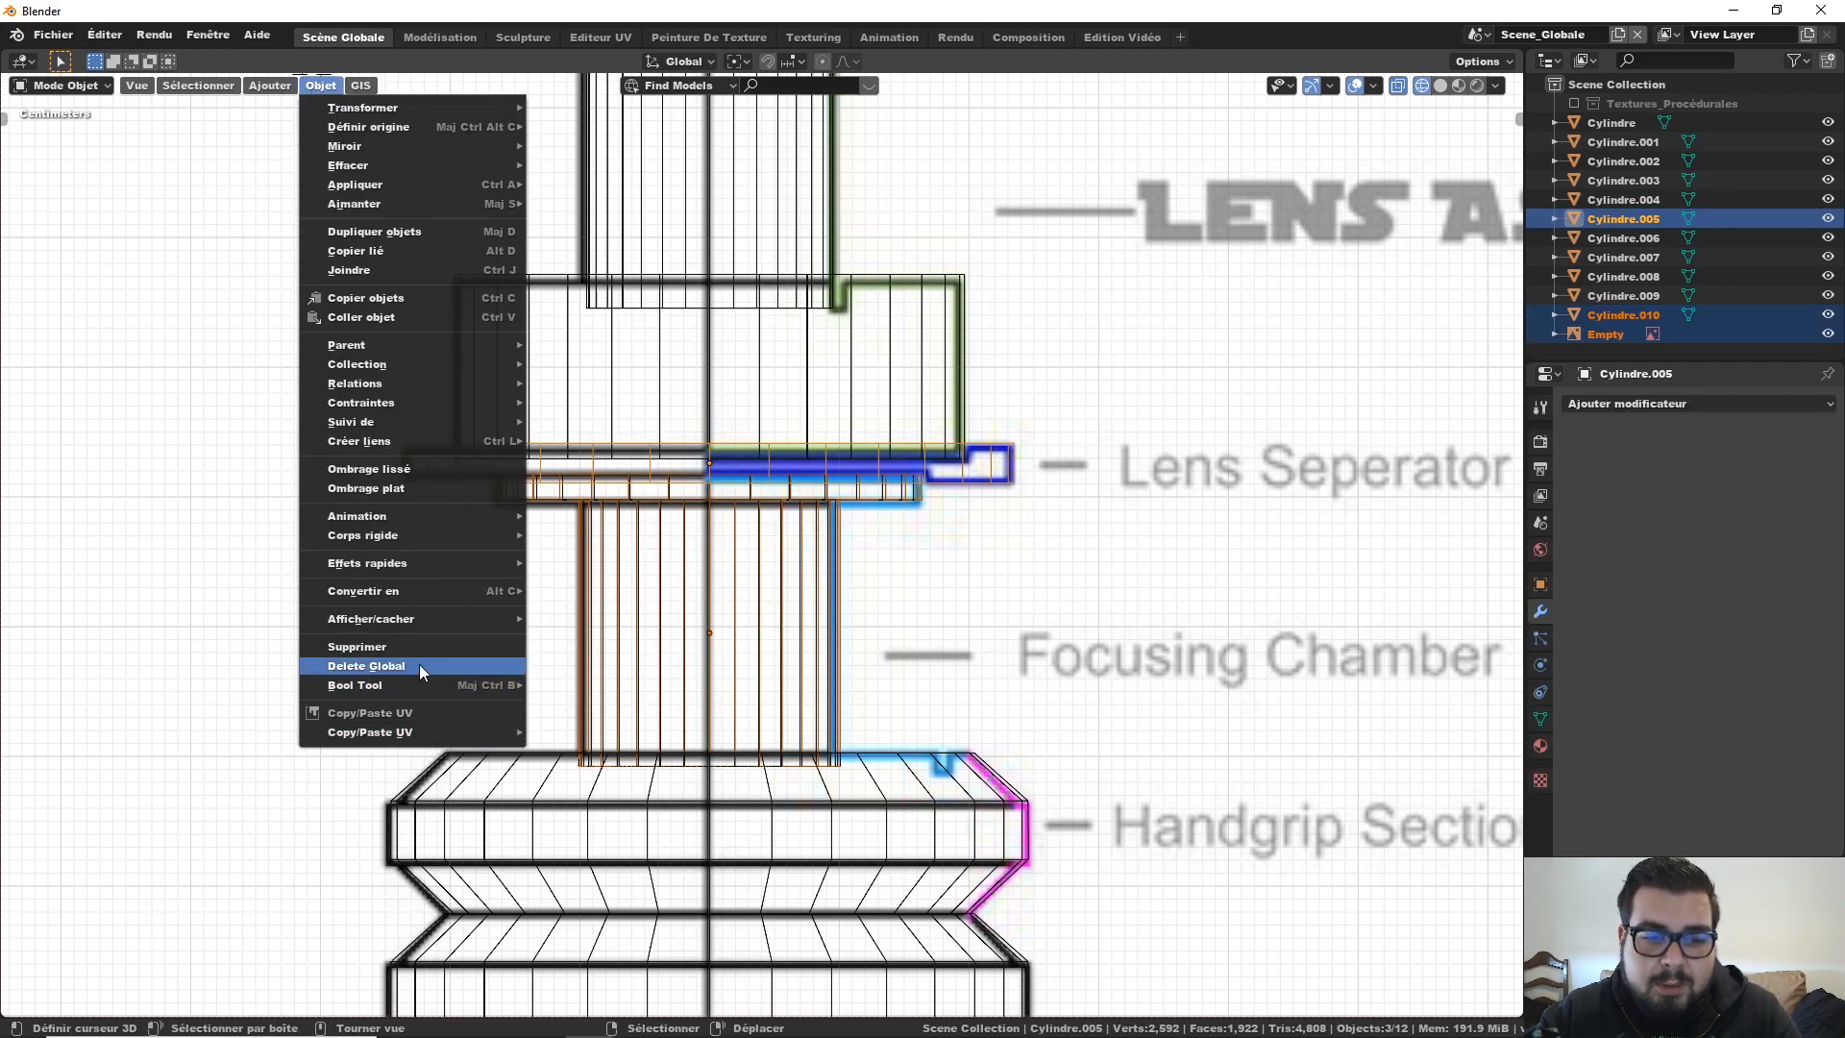
pyautogui.moveTo(481, 684)
pyautogui.click(626, 704)
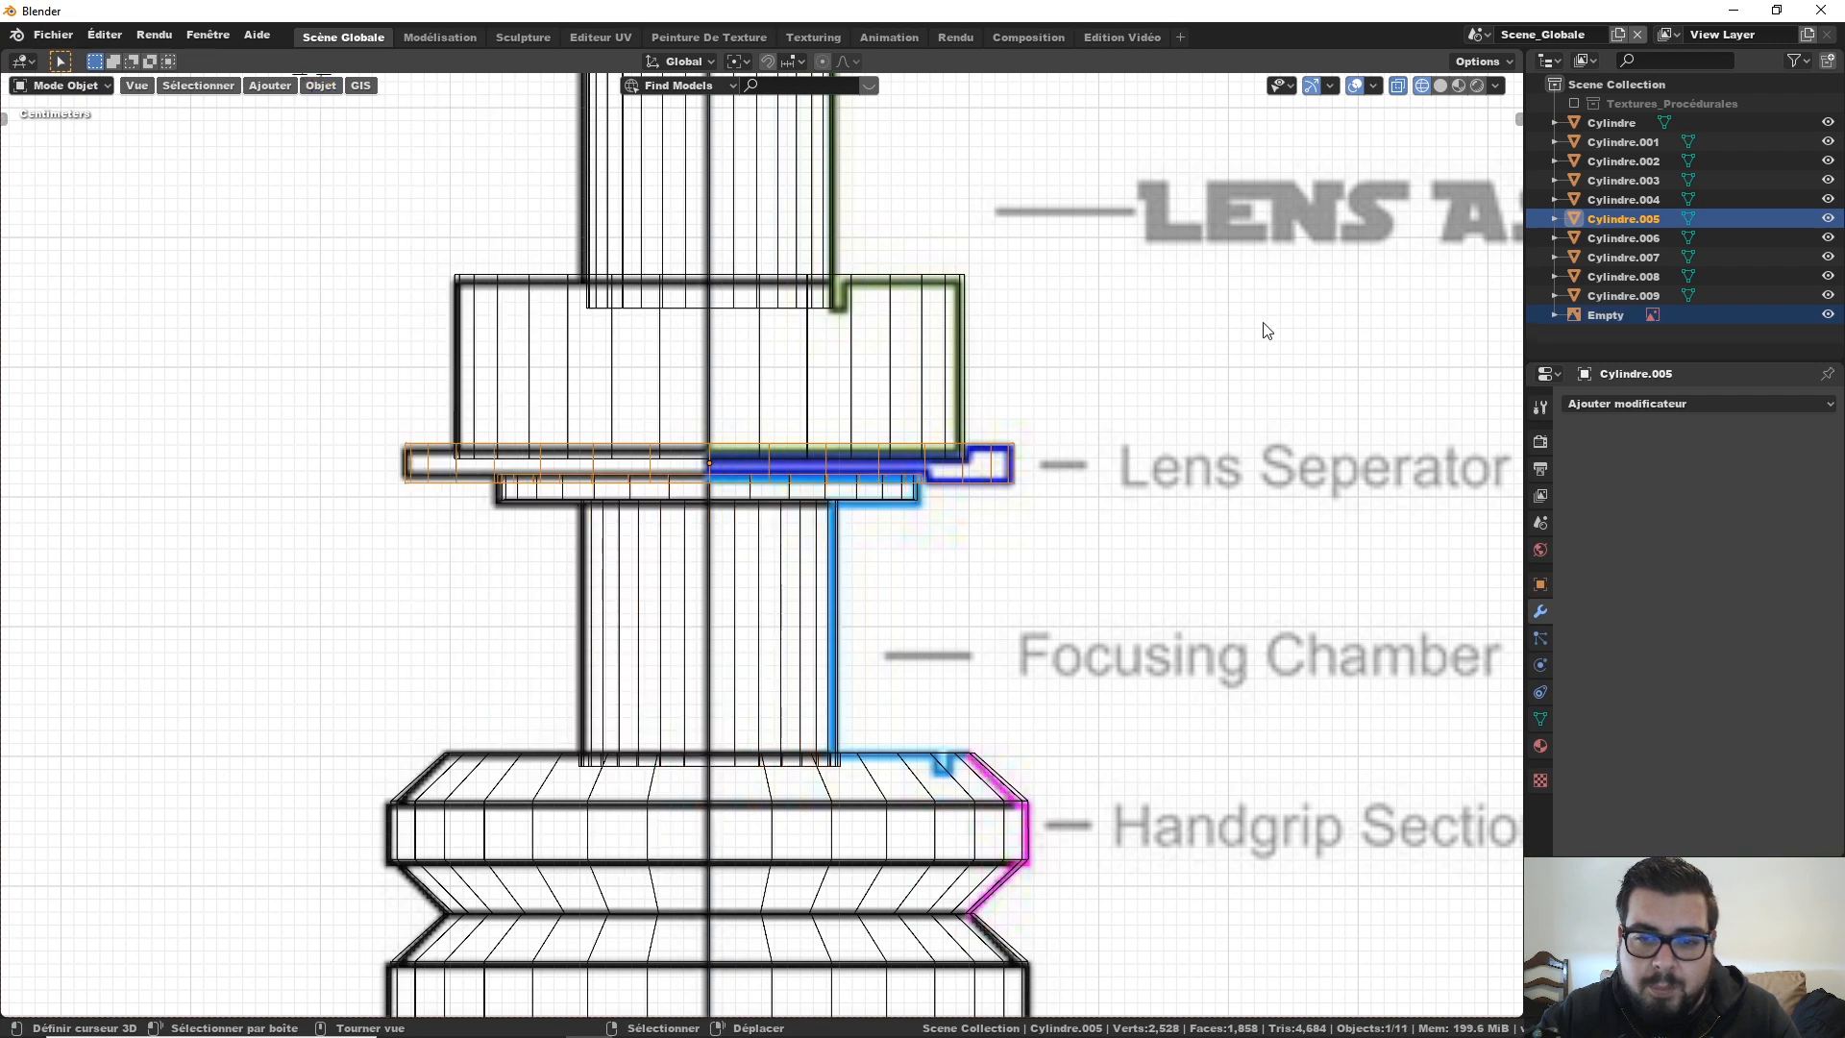
pyautogui.hotkey('shift', 'z')
pyautogui.moveTo(1138, 479); pyautogui.dragTo(1151, 378, button='middle')
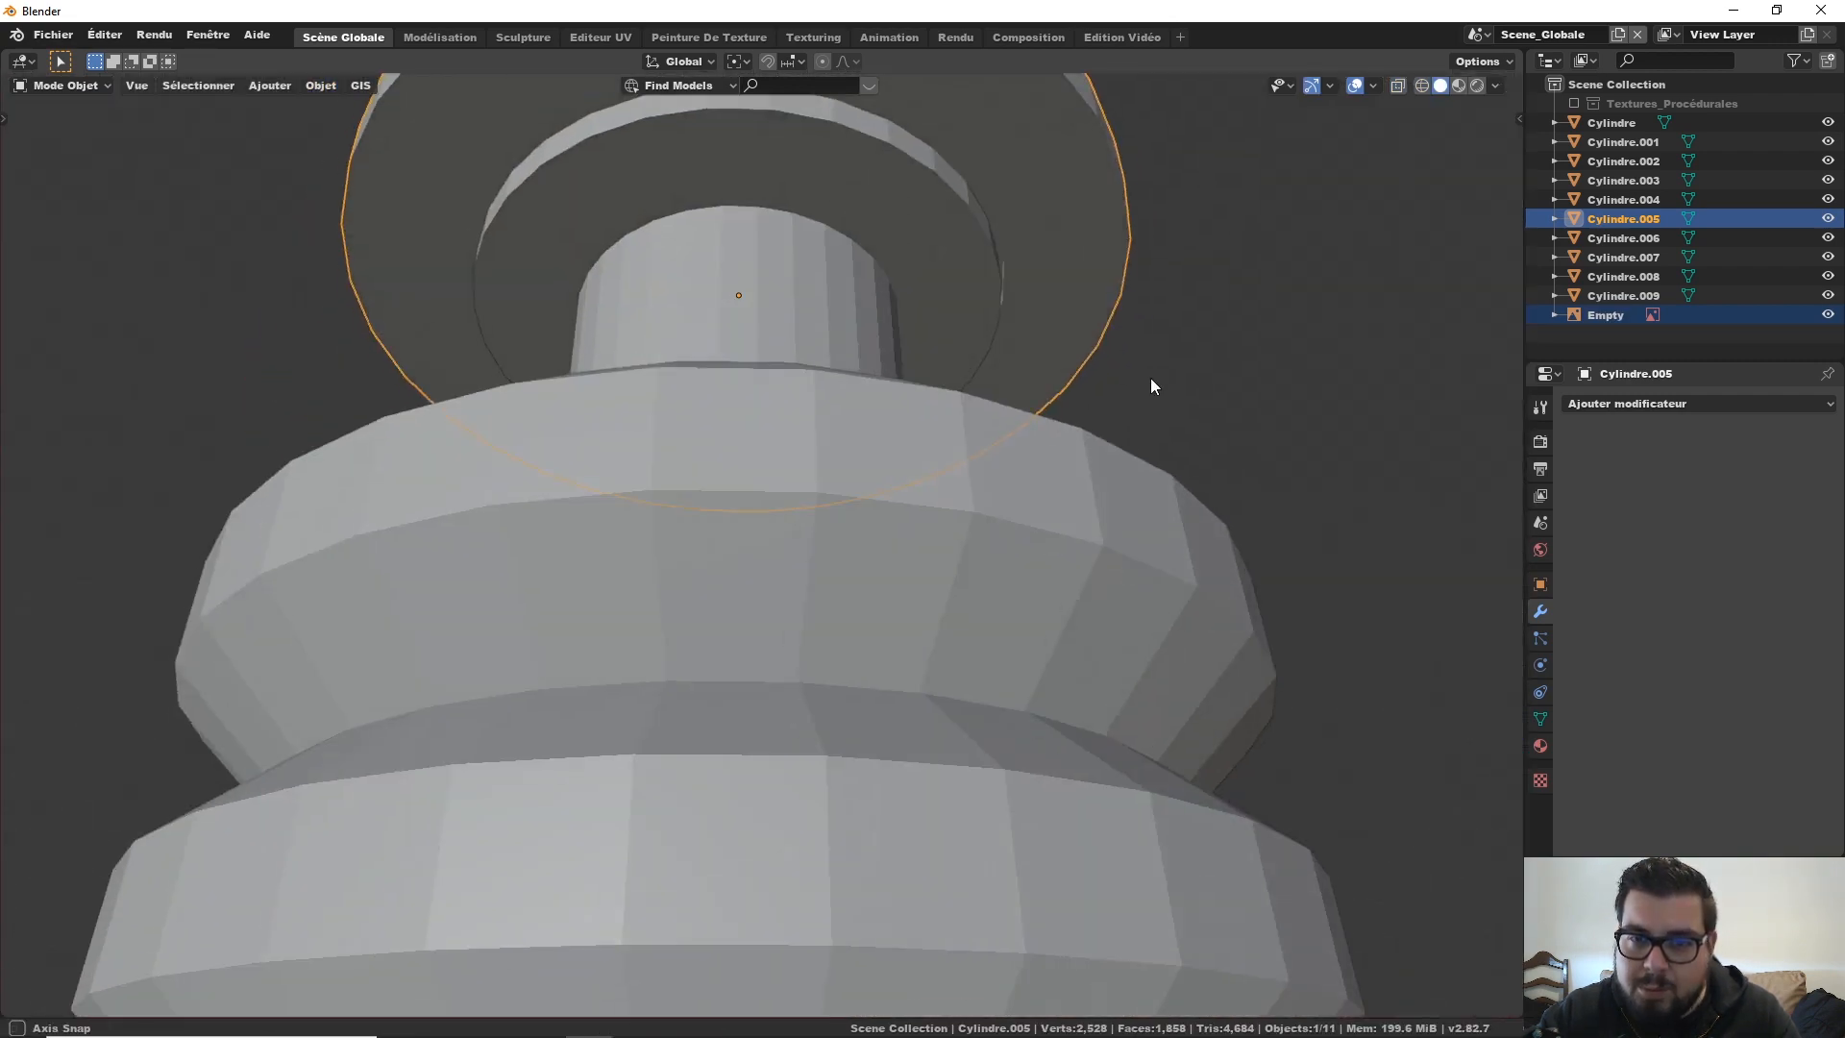
# Step: In front wireframe view, duplicate the wide cylinder above the lens separator in place and scale the copy by 1.02 on X and Y only
pyautogui.press('KP_1')
pyautogui.keyDown('shift'); pyautogui.scroll(1, 1054, 416); pyautogui.keyUp('shift')
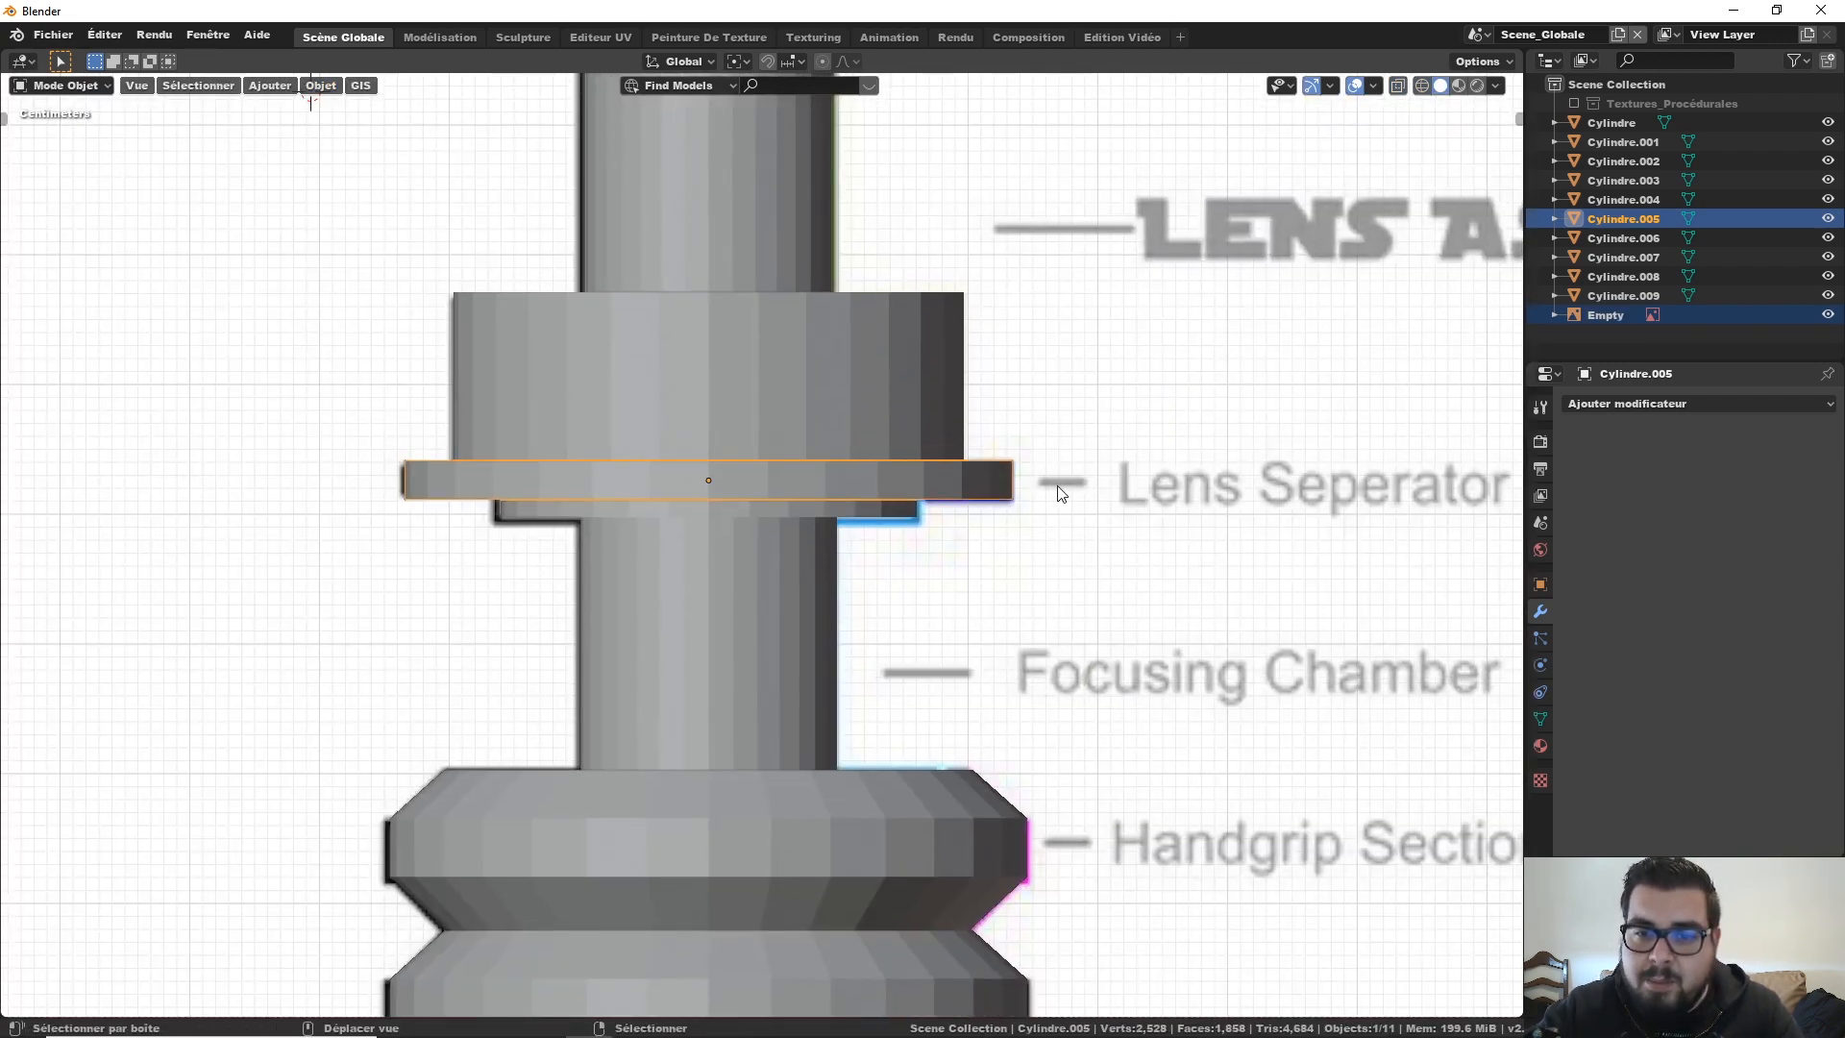
pyautogui.press('z')
pyautogui.click(963, 510)
pyautogui.click(897, 394)
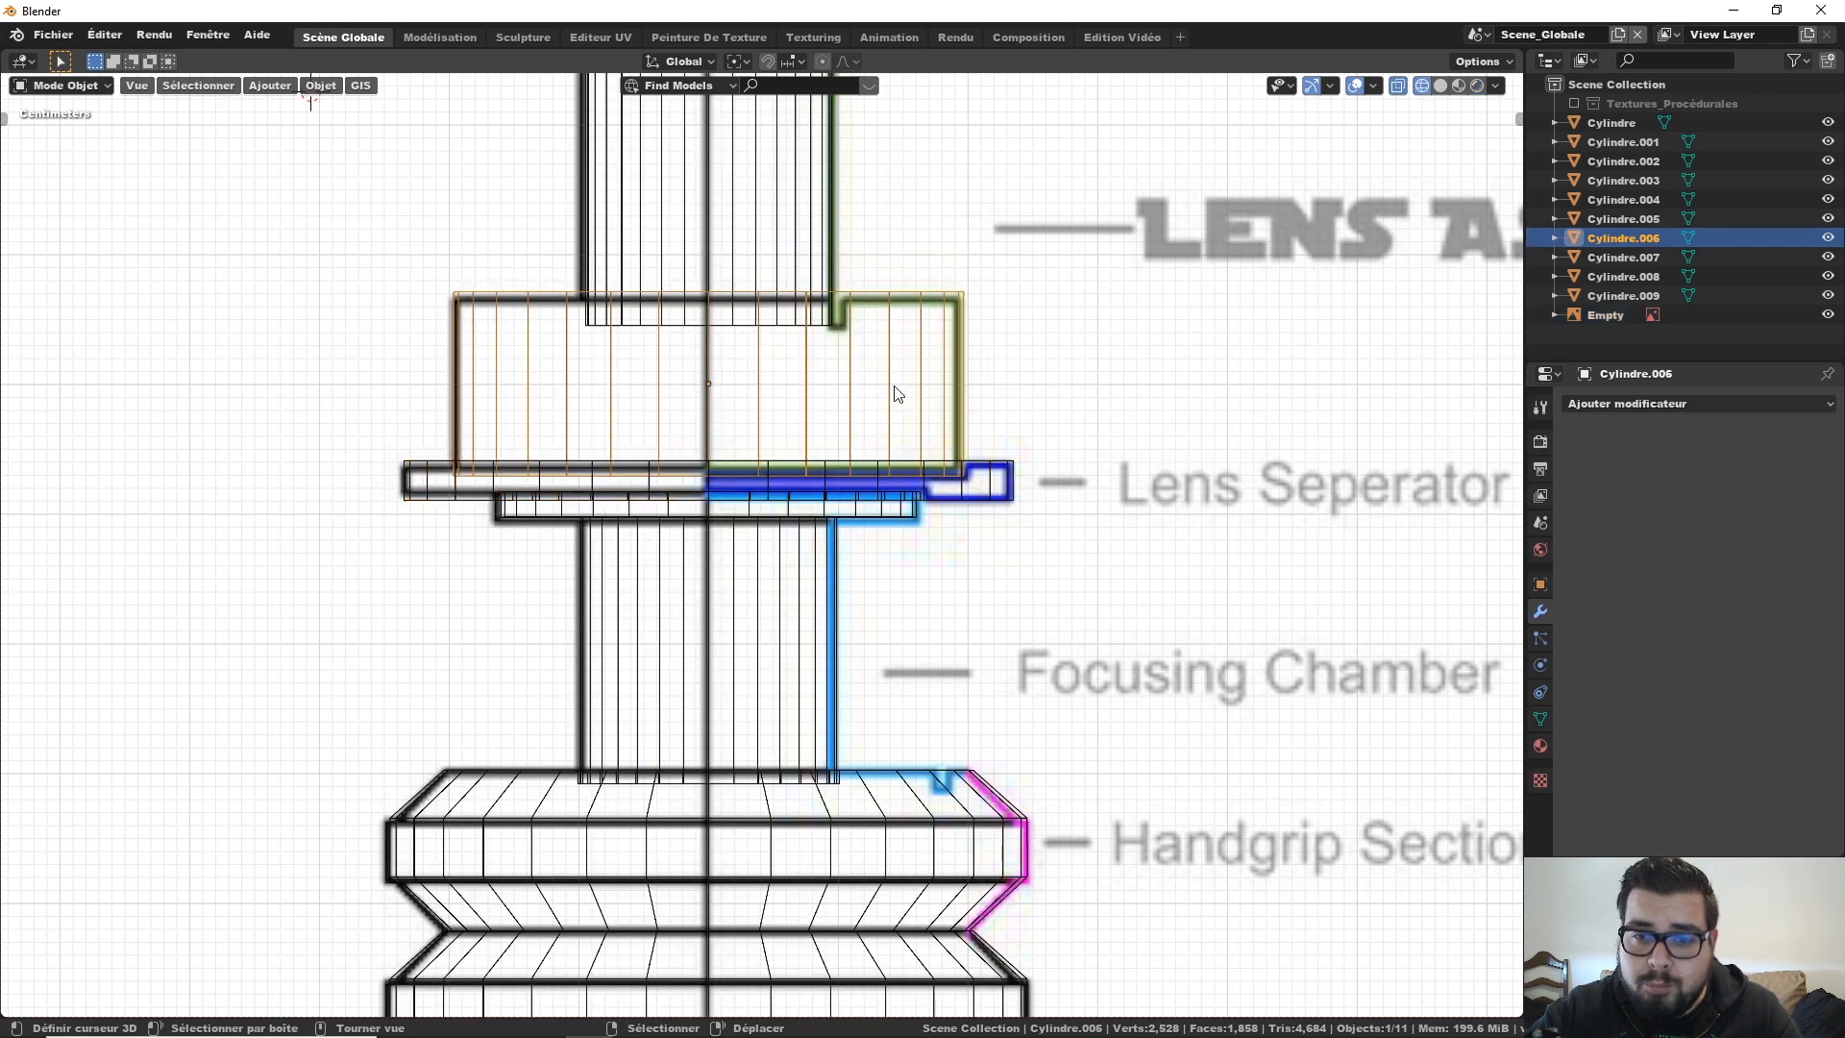
pyautogui.click(960, 341)
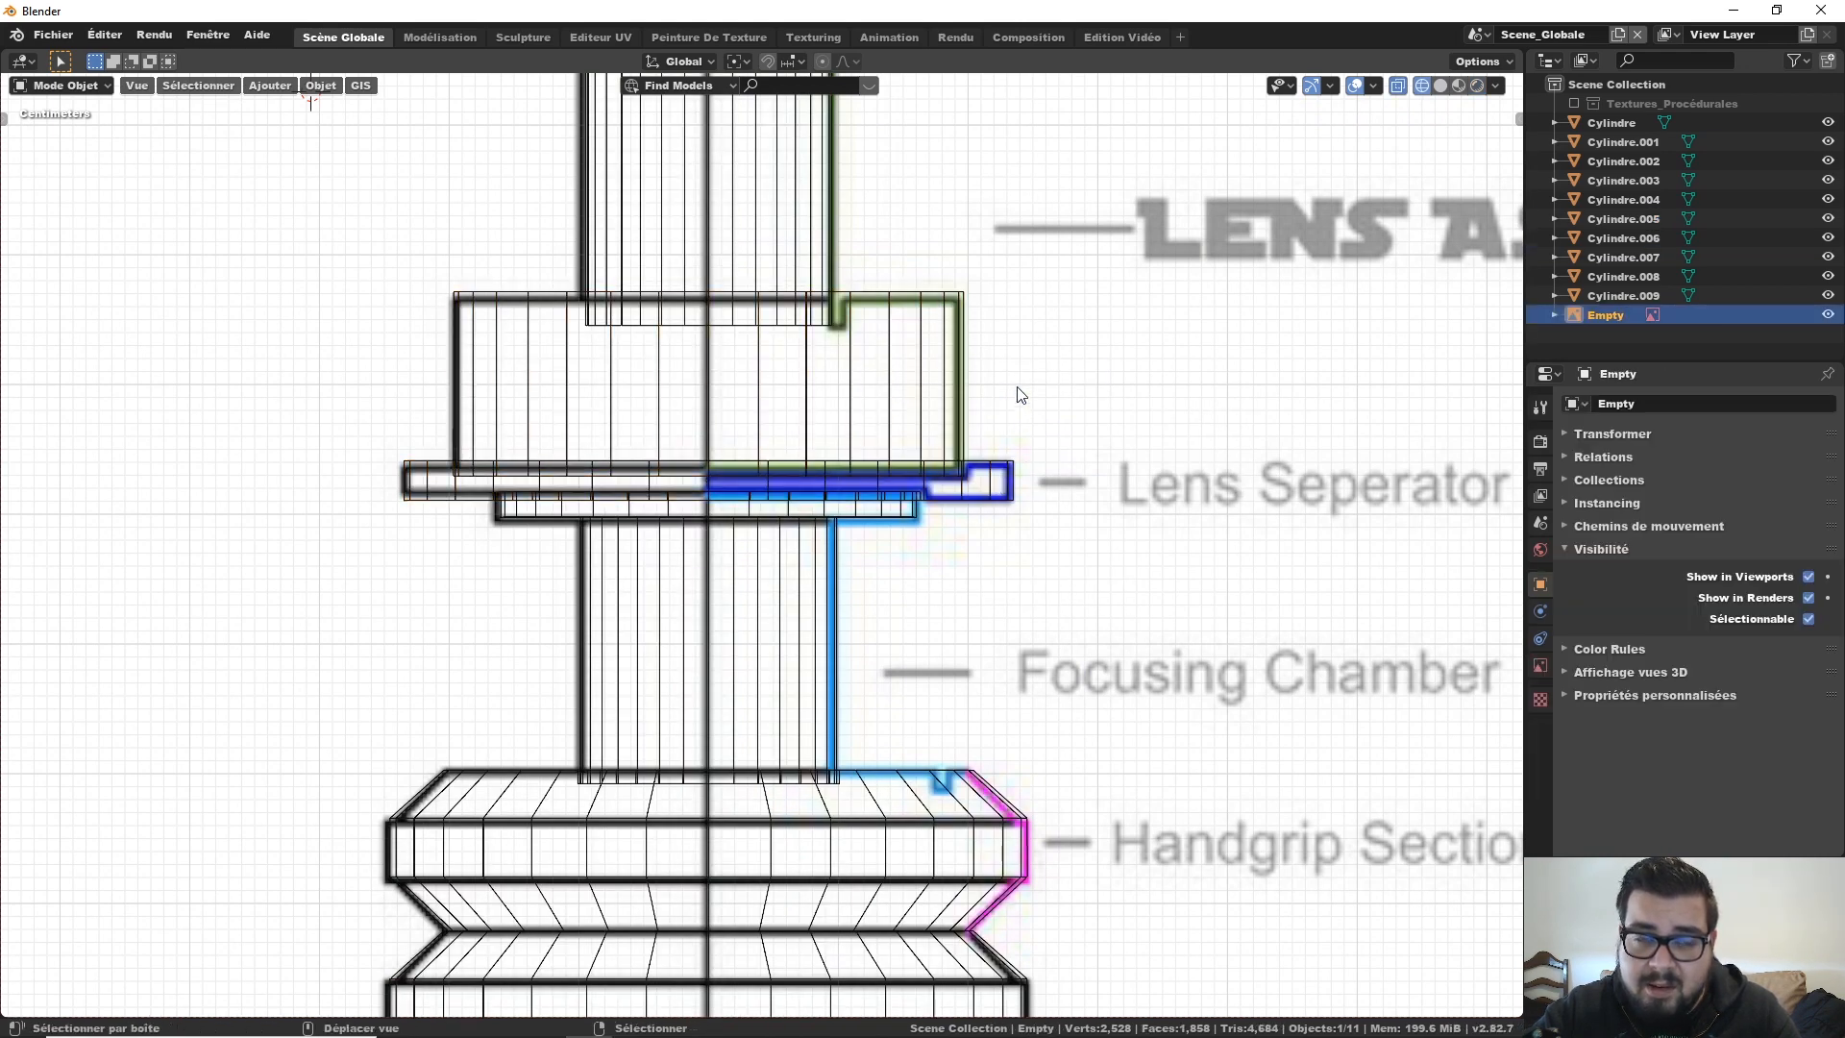
pyautogui.keyDown('shift'); pyautogui.moveTo(1021, 394); pyautogui.dragTo(996, 440, button='middle'); pyautogui.keyUp('shift')
pyautogui.click(954, 384)
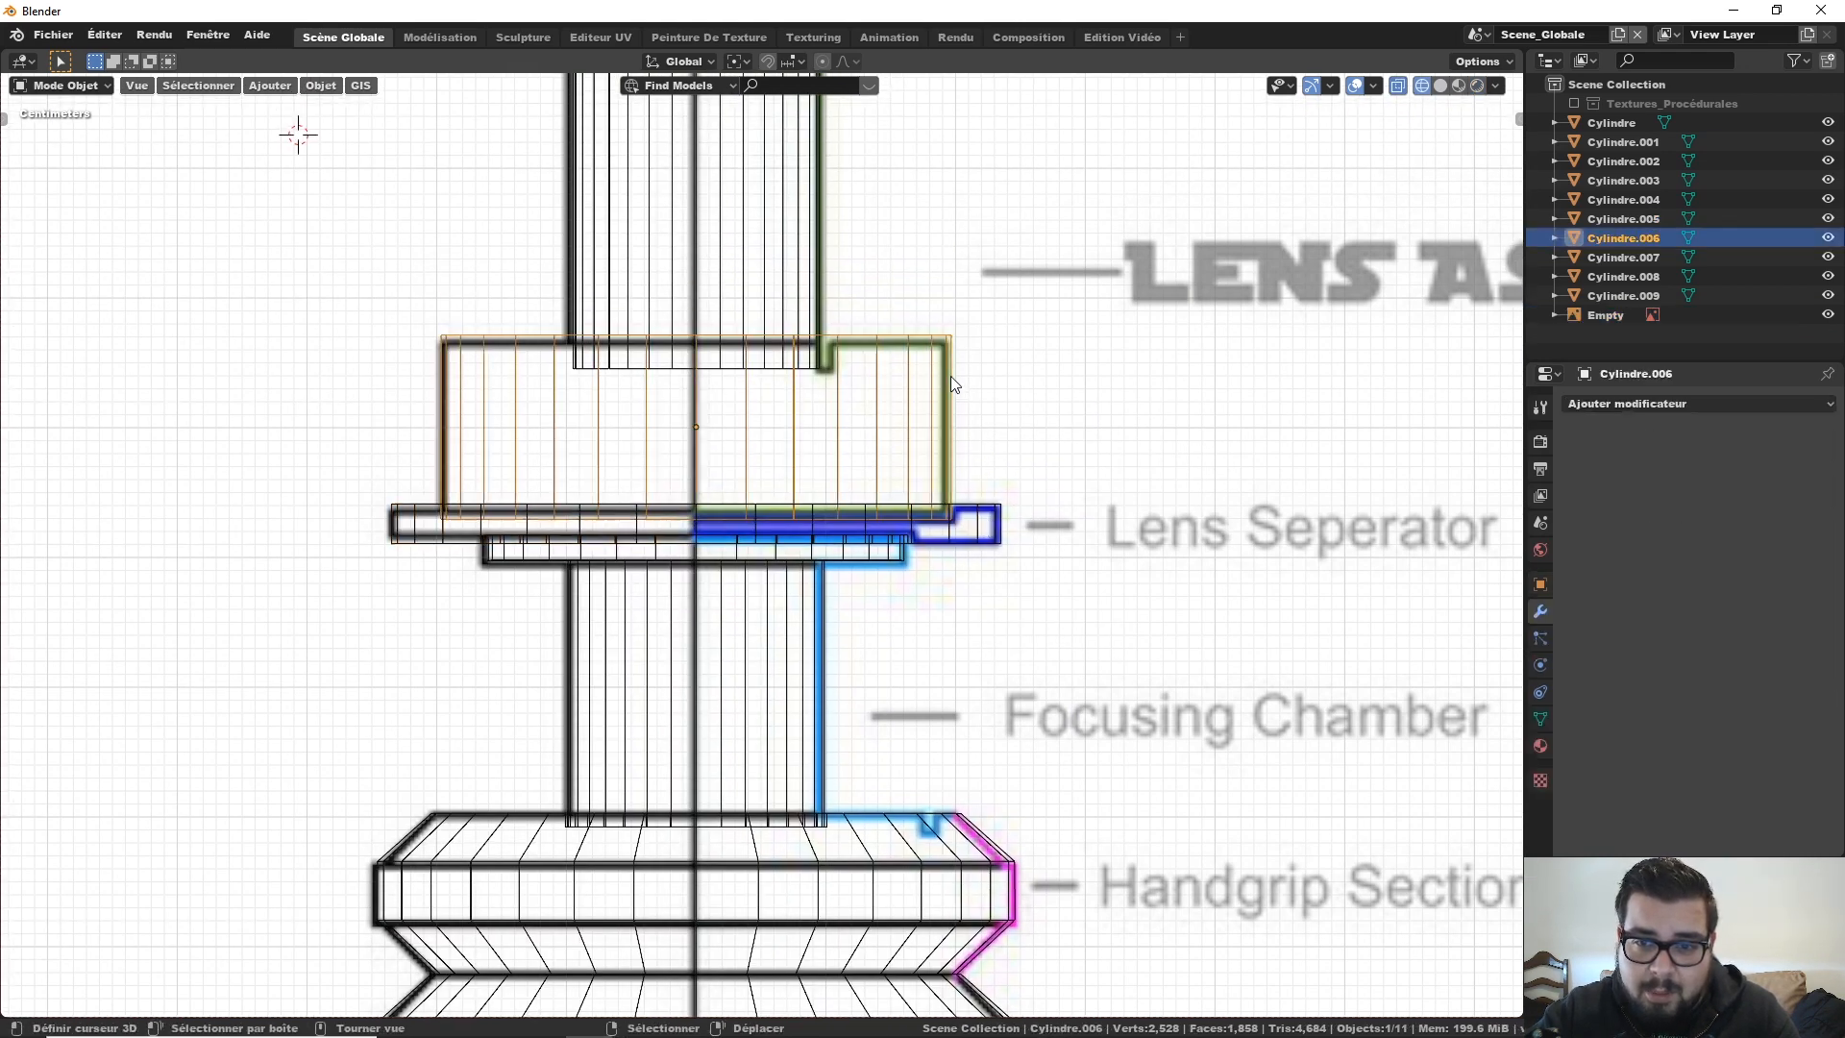
pyautogui.hotkey('shift', 'd')
pyautogui.press('Escape')
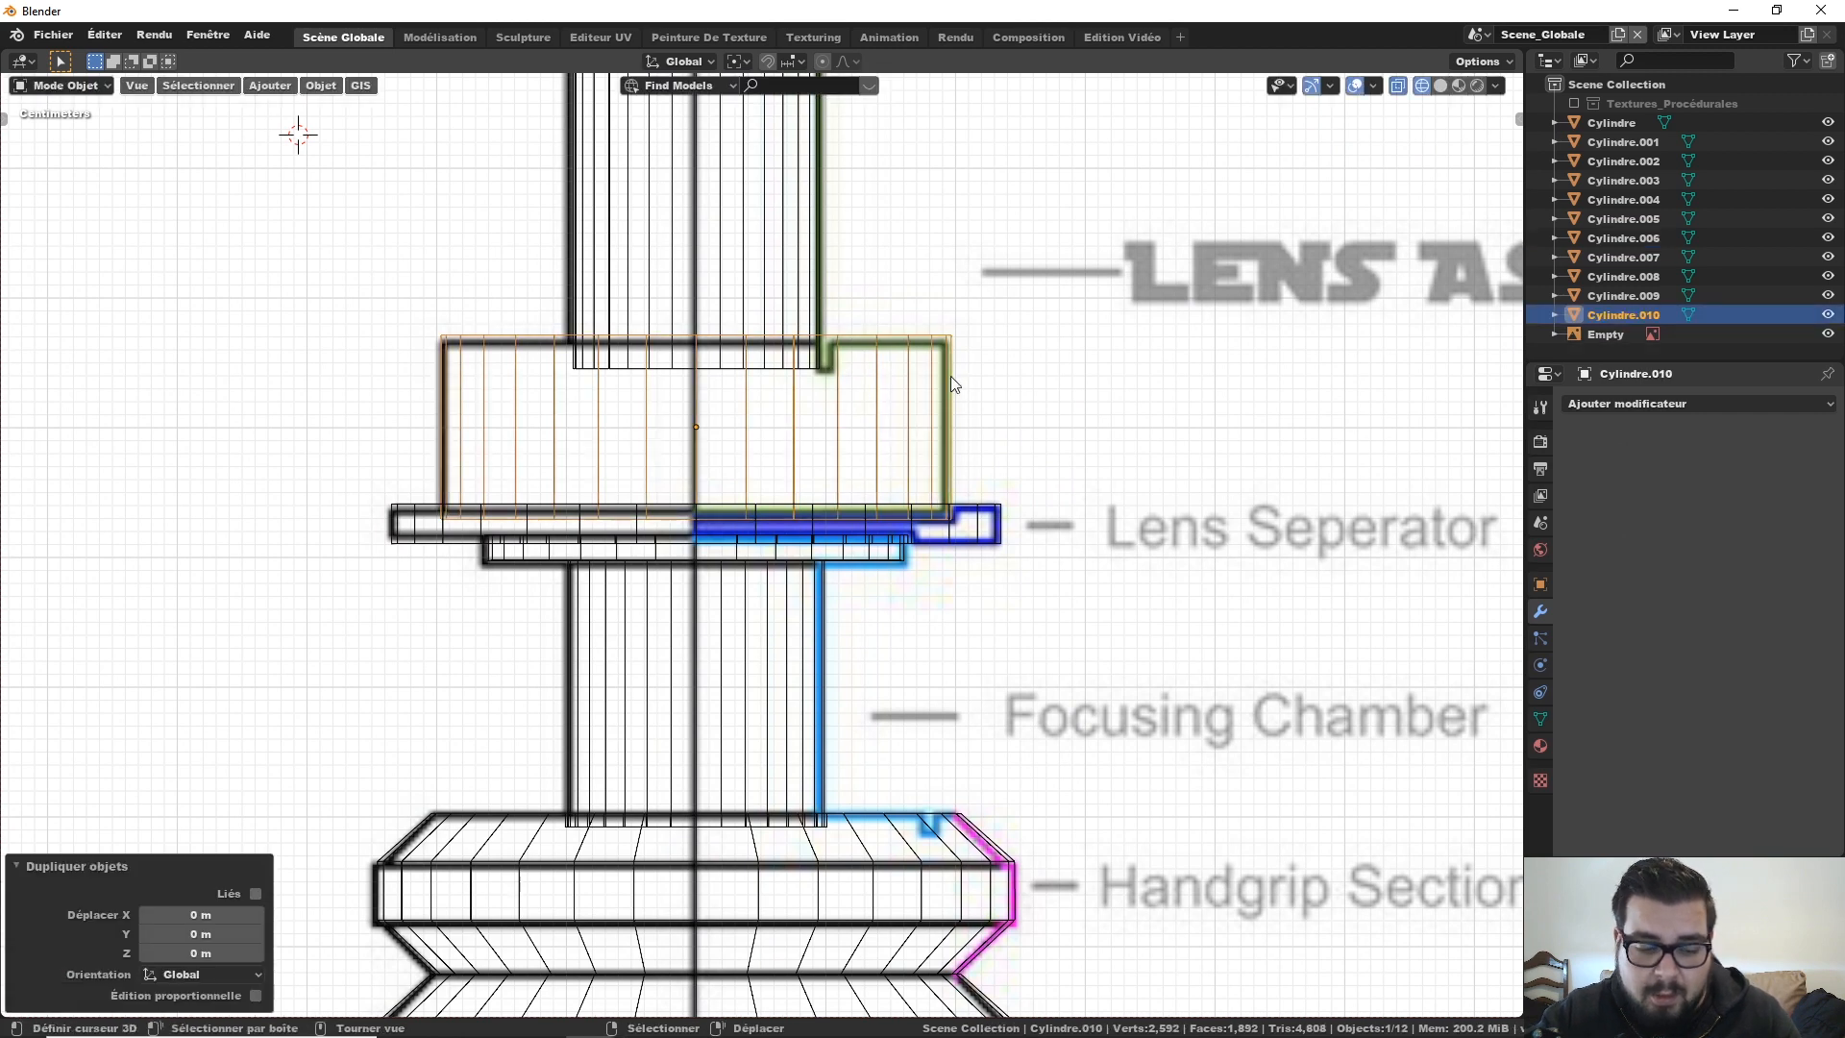
pyautogui.press('s')
pyautogui.hotkey('shift', 'z')
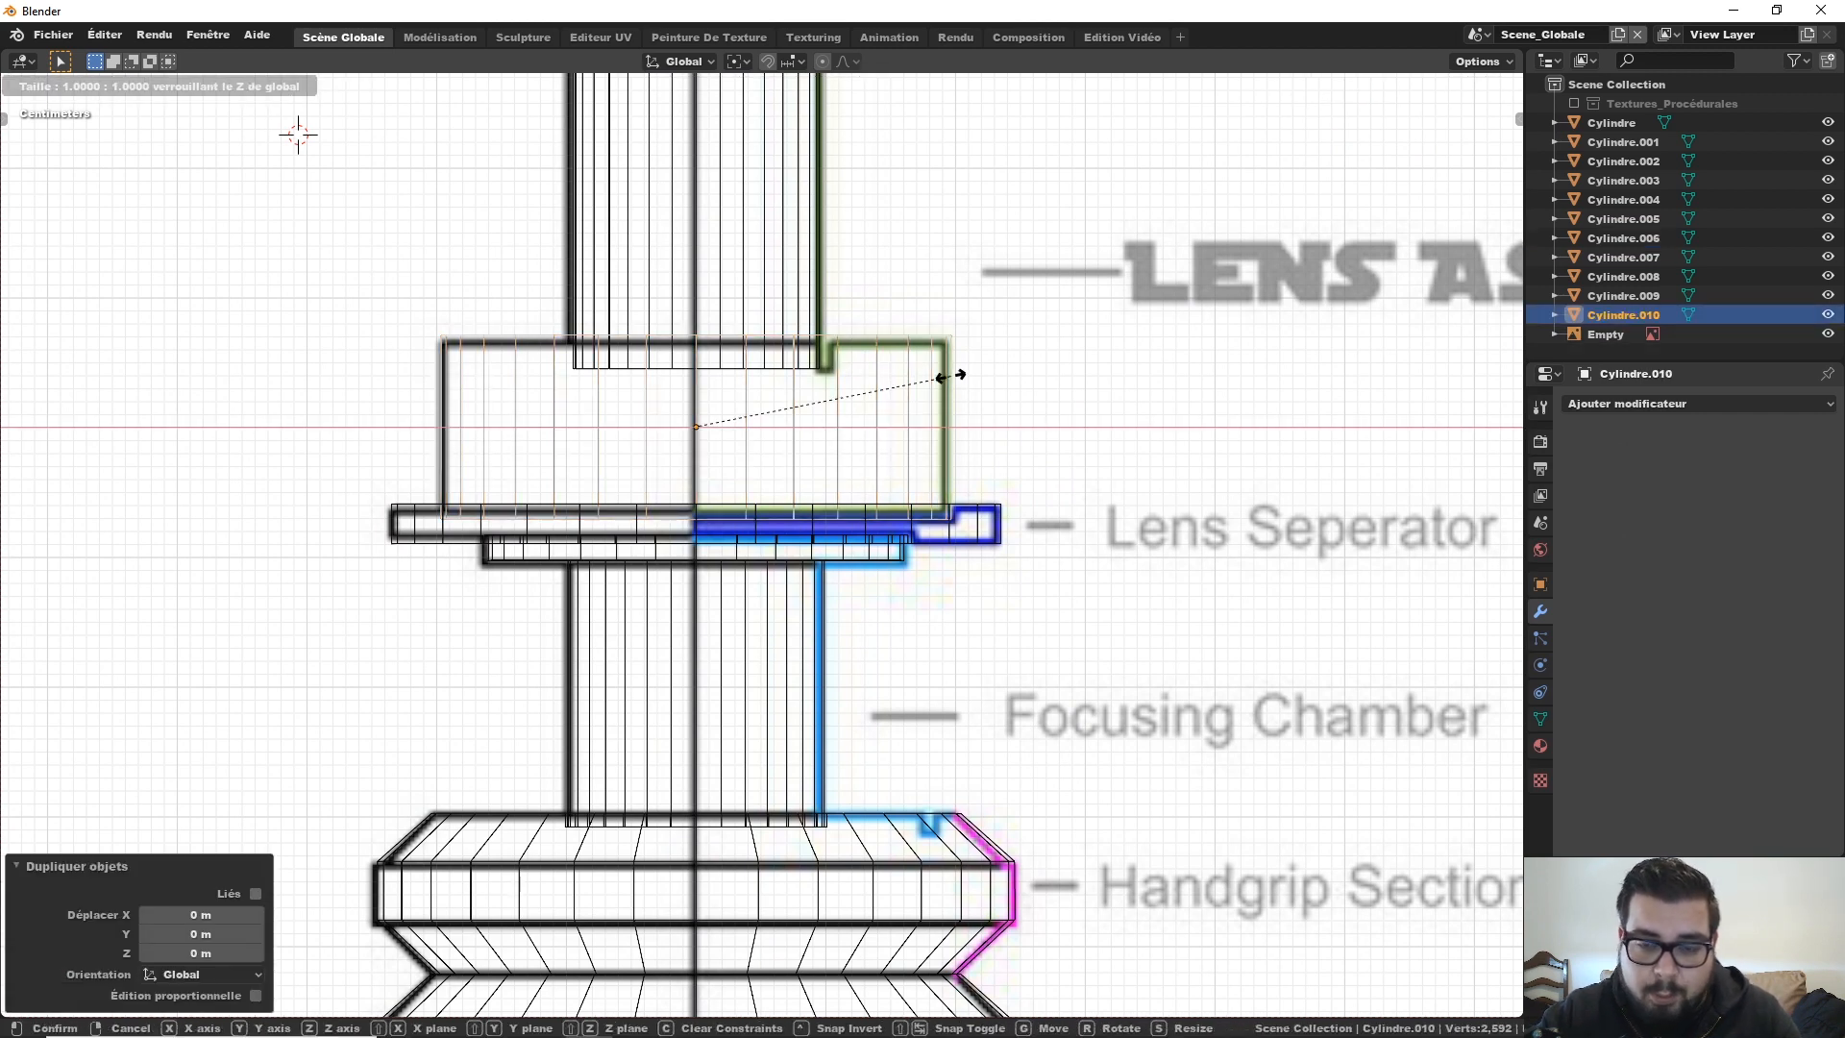
pyautogui.write('1.02')
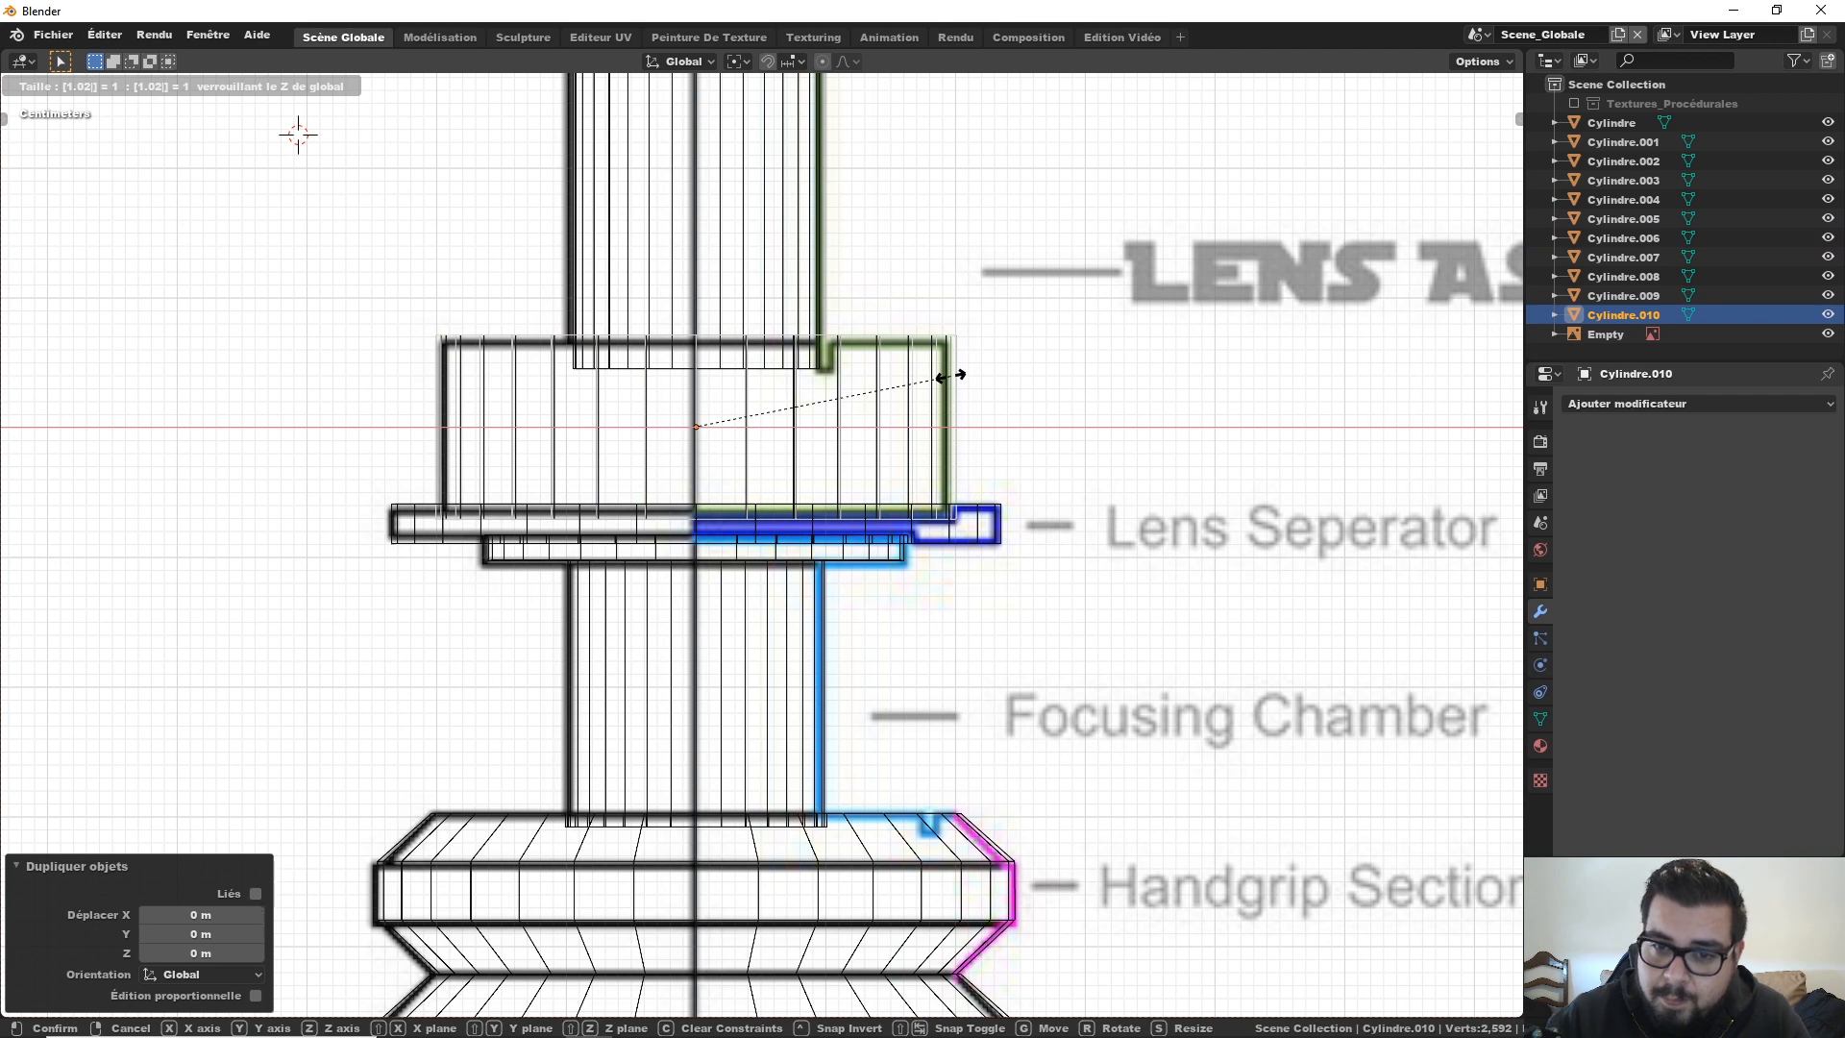
pyautogui.press('Return')
# Step: Subtract the enlarged wide cylinder copy from the lens separator with Auto Boolean Difference and inspect the recess in shaded view
pyautogui.keyDown('shift'); pyautogui.click(985, 522); pyautogui.keyUp('shift')
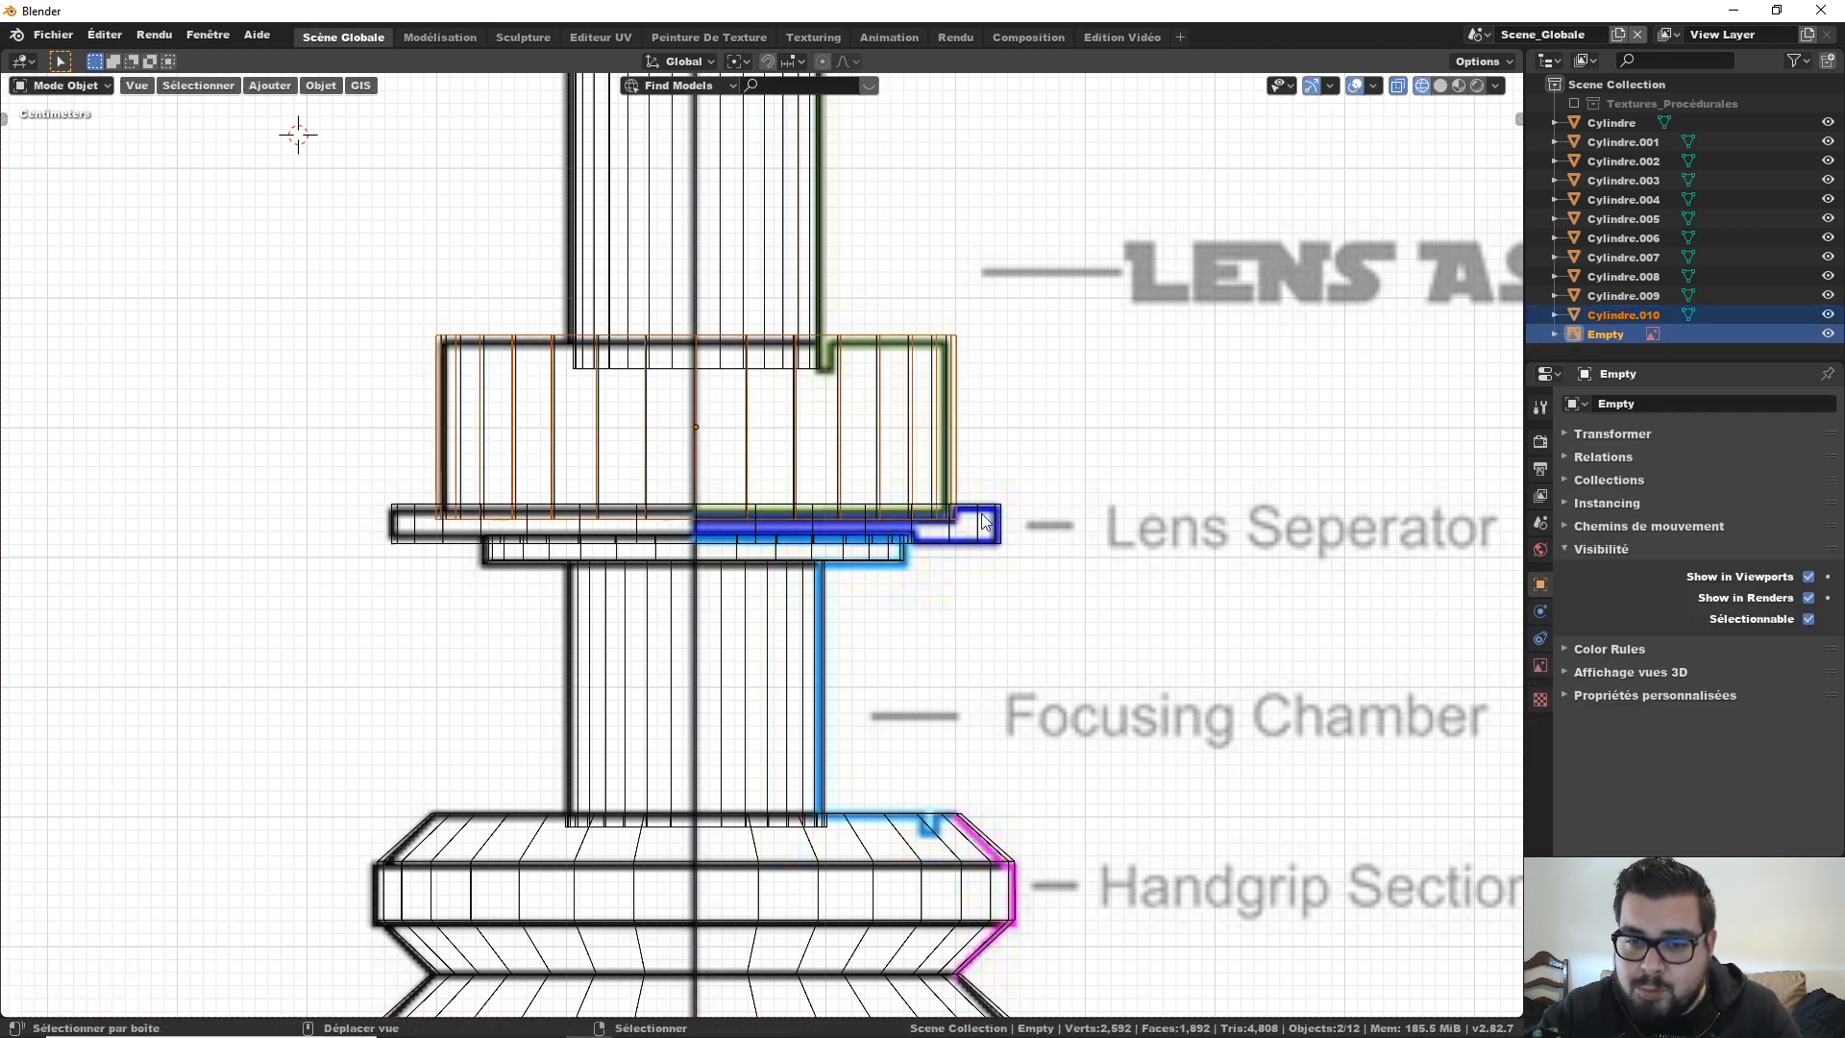
pyautogui.keyDown('shift'); pyautogui.click(976, 526); pyautogui.keyUp('shift')
pyautogui.keyDown('shift'); pyautogui.click(974, 528); pyautogui.keyUp('shift')
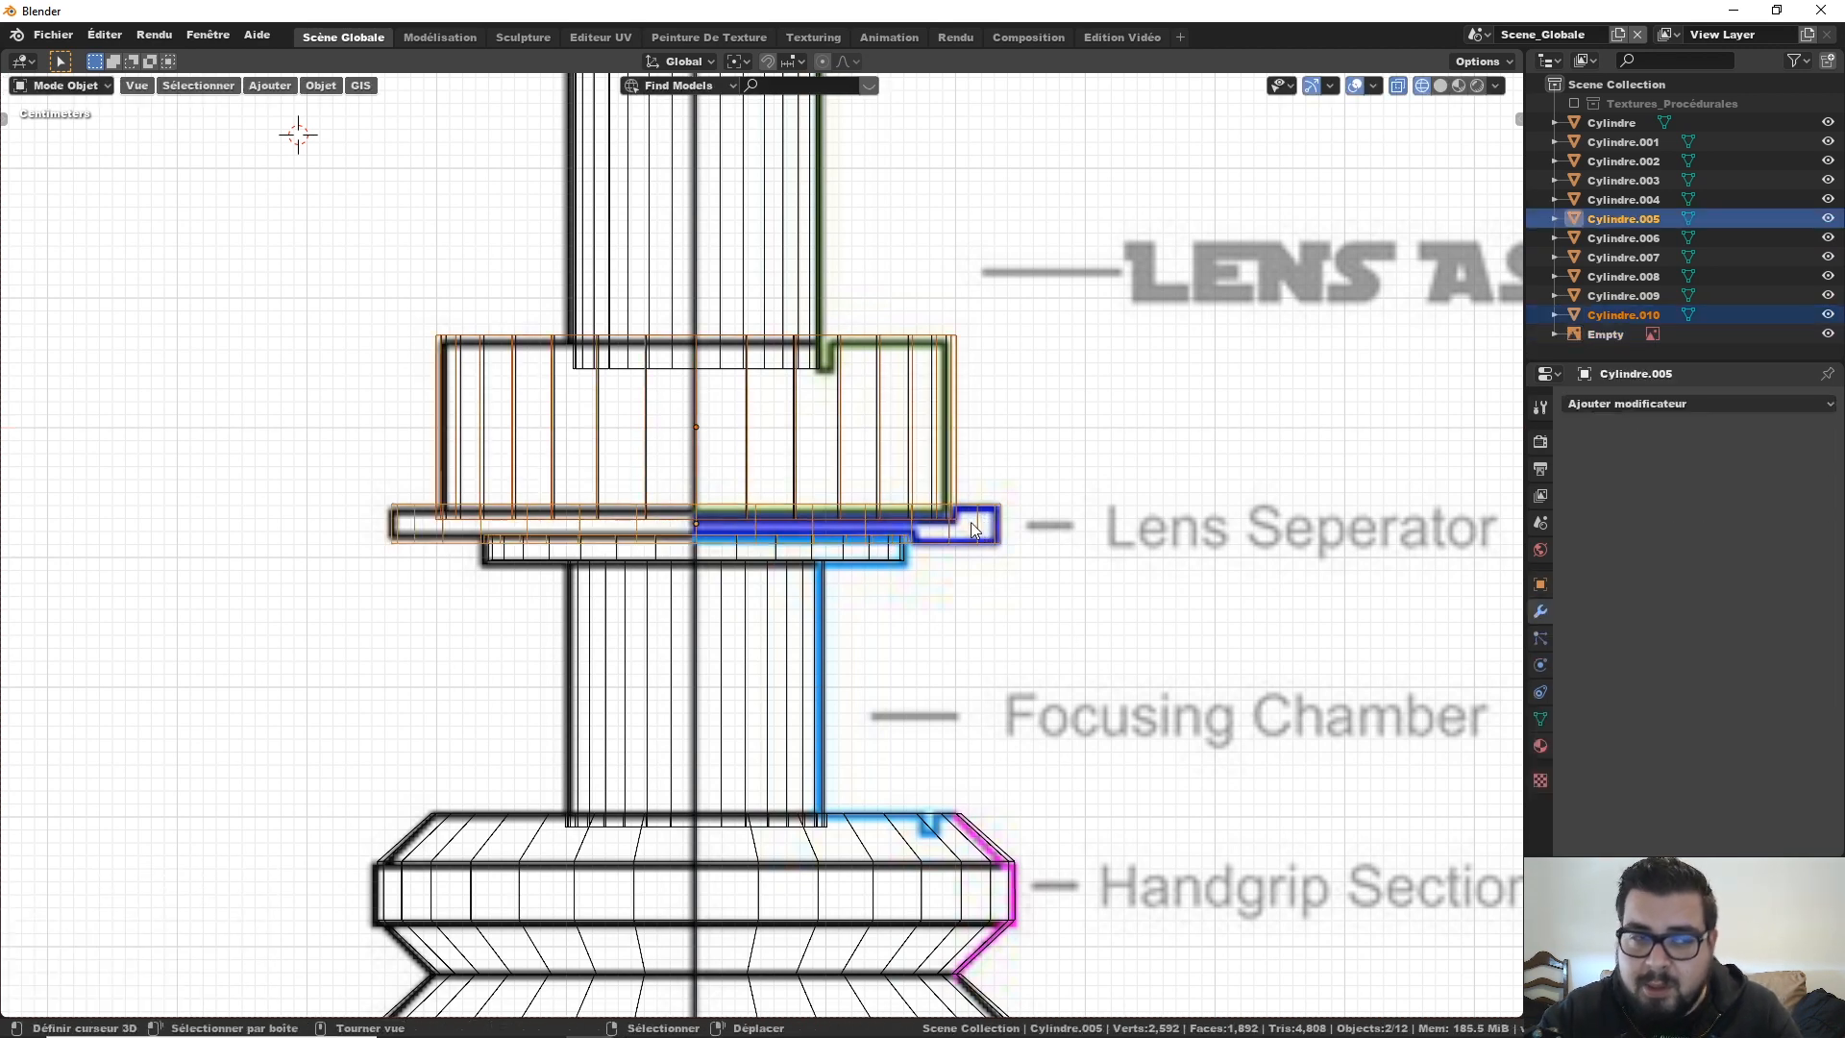
pyautogui.click(319, 87)
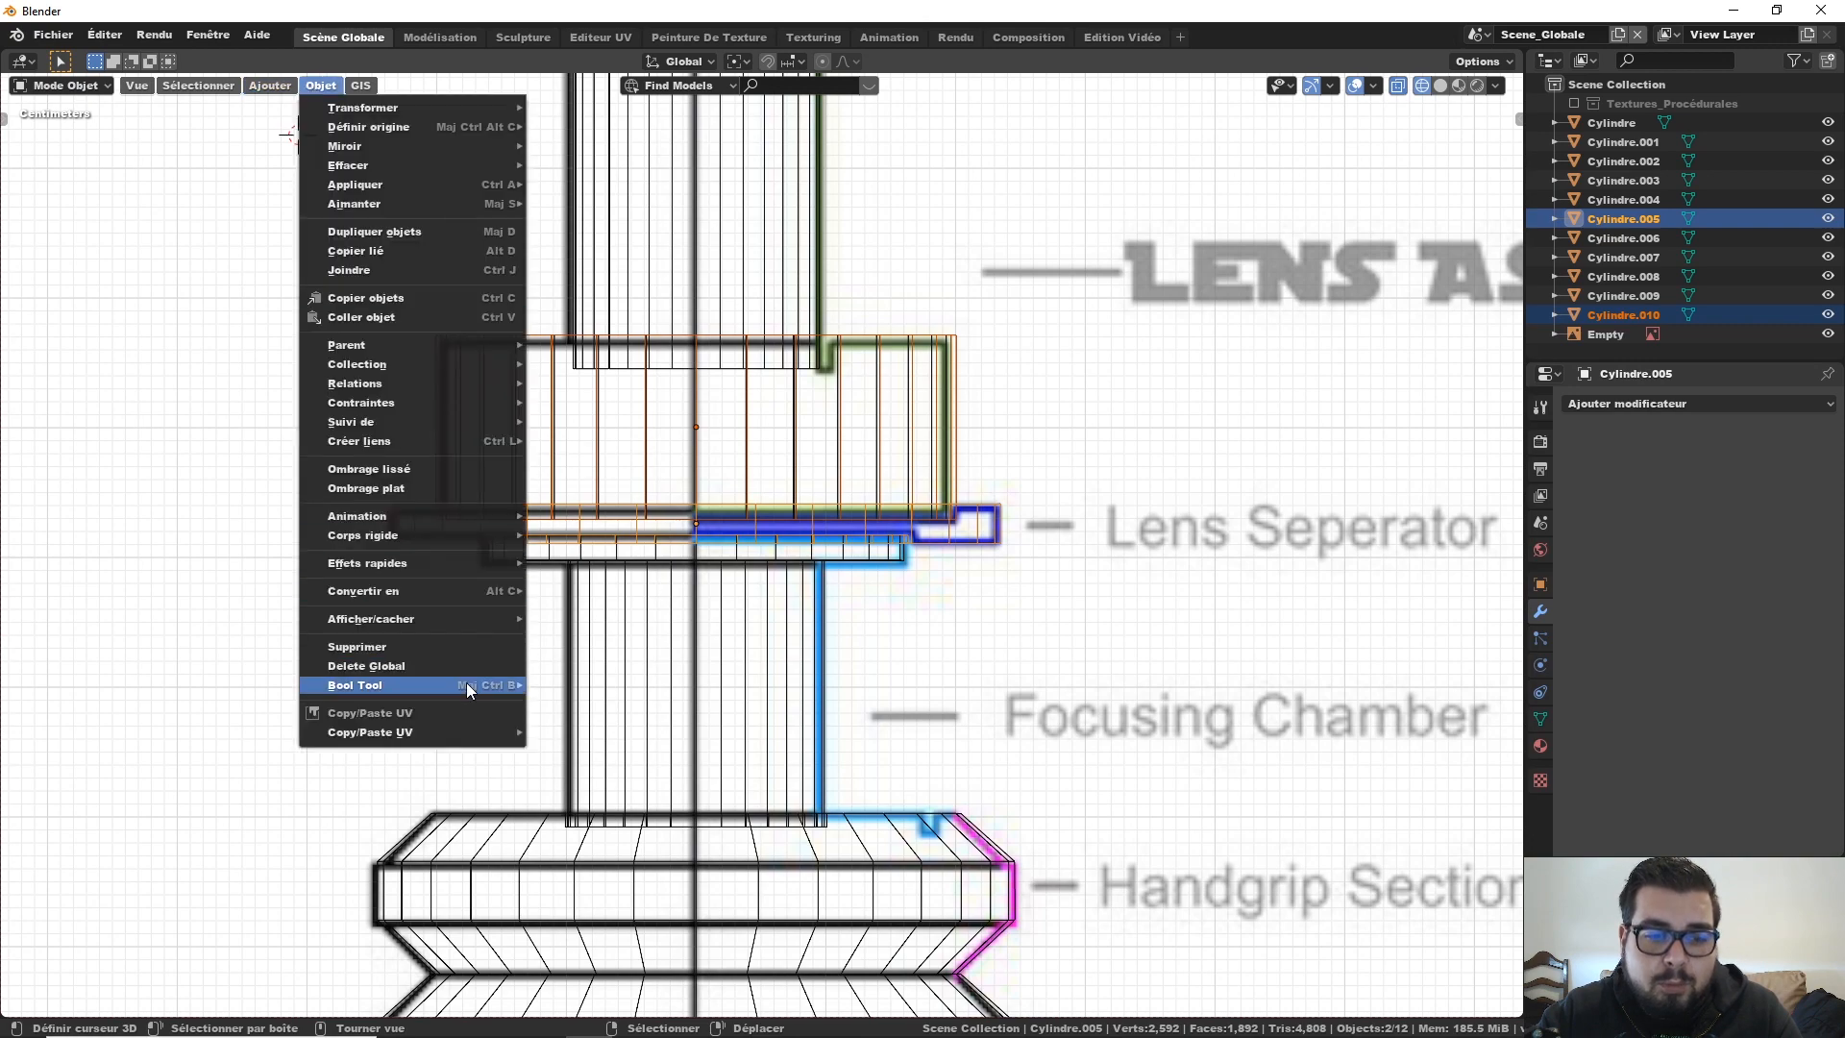
pyautogui.moveTo(469, 685)
pyautogui.click(555, 704)
pyautogui.keyDown('shift'); pyautogui.moveTo(1001, 432); pyautogui.dragTo(980, 609, button='middle'); pyautogui.keyUp('shift')
pyautogui.hotkey('shift', 'z')
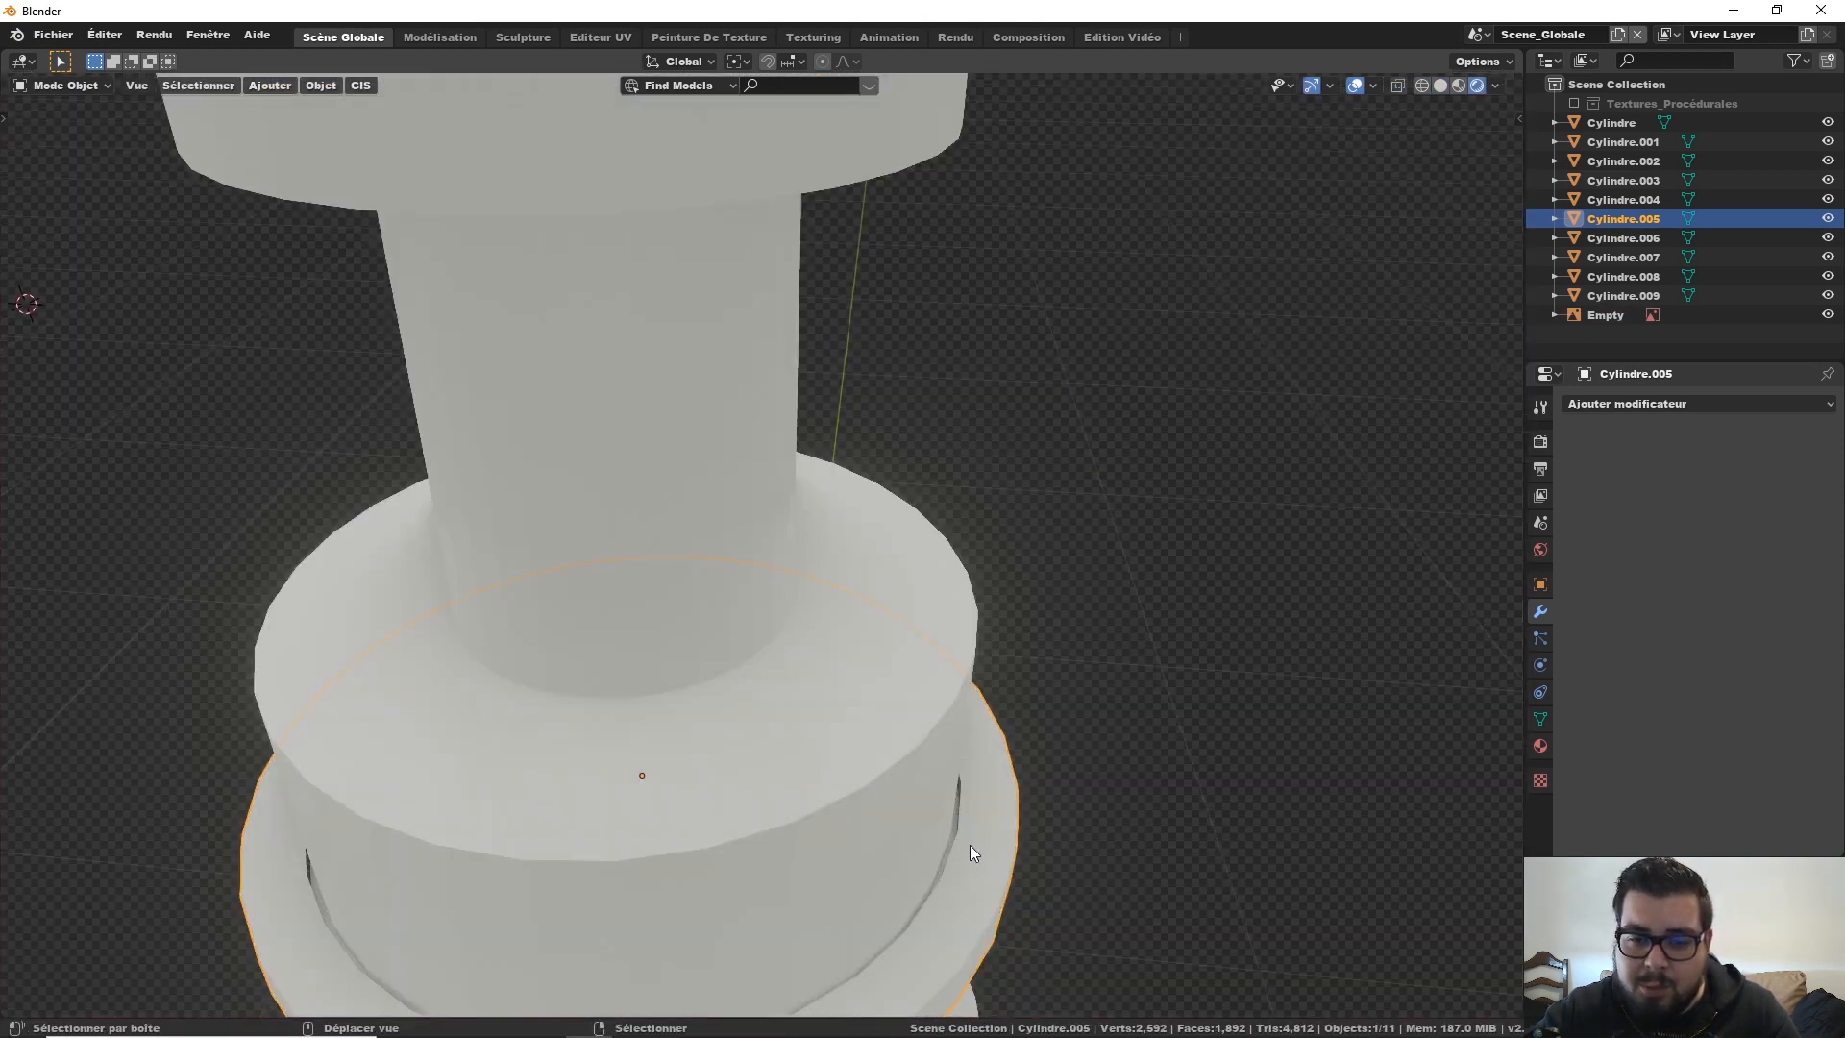
pyautogui.moveTo(971, 845); pyautogui.dragTo(1000, 778, button='middle')
# Step: In front wireframe view, duplicate the narrow lens assembly cylinder in place and scale the copy by 1.02 on X and Y only
pyautogui.press('KP_1')
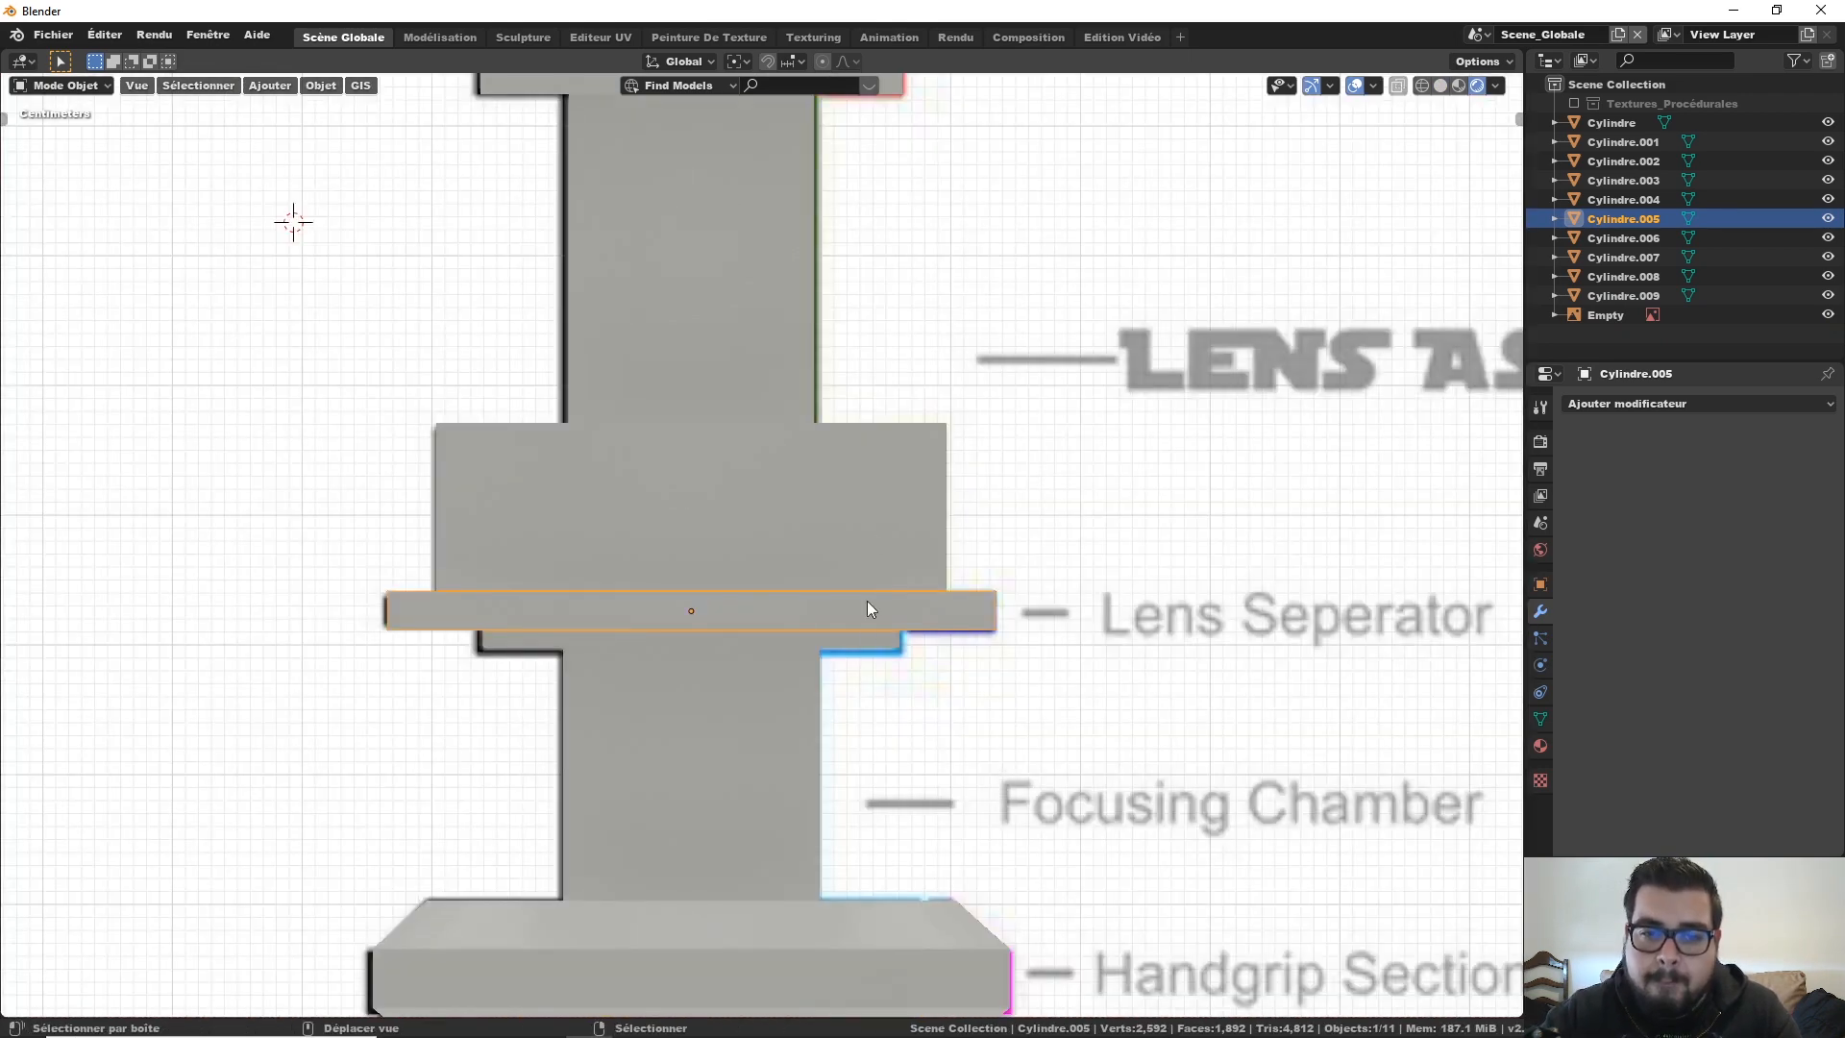
pyautogui.keyDown('shift'); pyautogui.scroll(2, 837, 596); pyautogui.keyUp('shift')
pyautogui.click(803, 507)
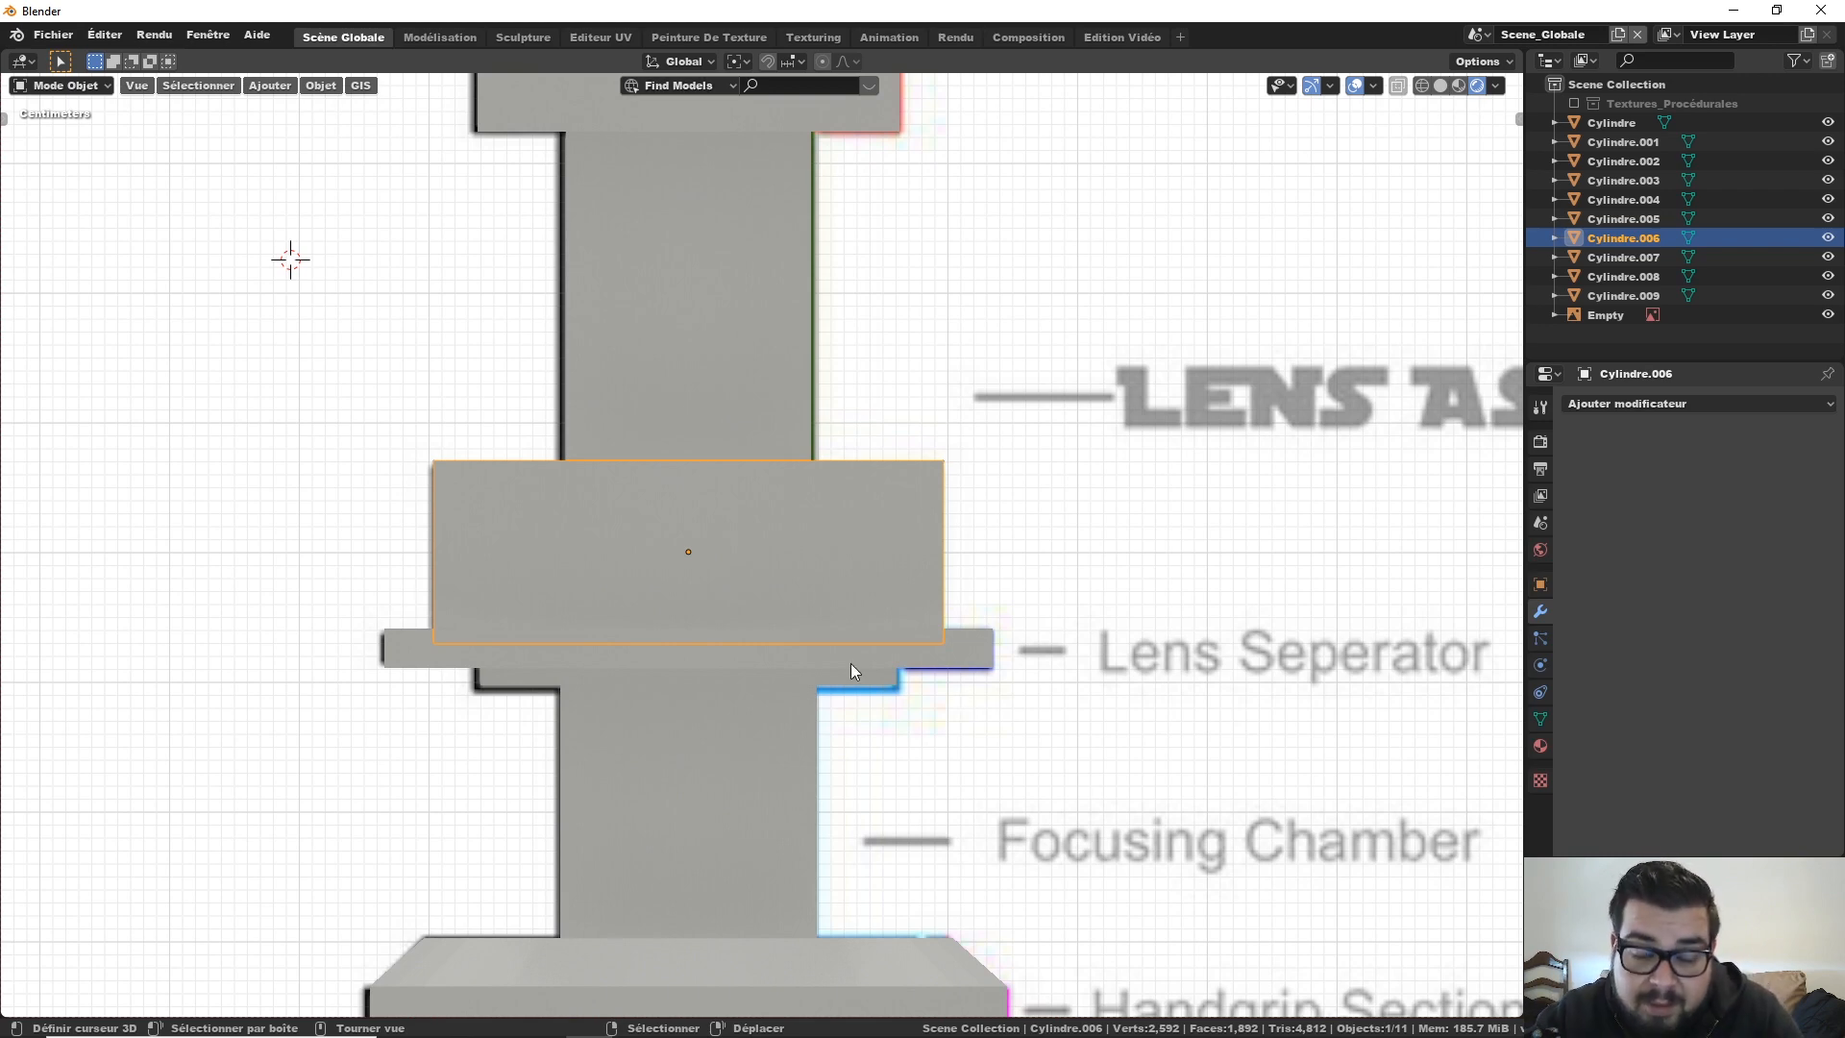
pyautogui.keyDown('shift'); pyautogui.moveTo(999, 392); pyautogui.dragTo(999, 463, button='middle'); pyautogui.keyUp('shift')
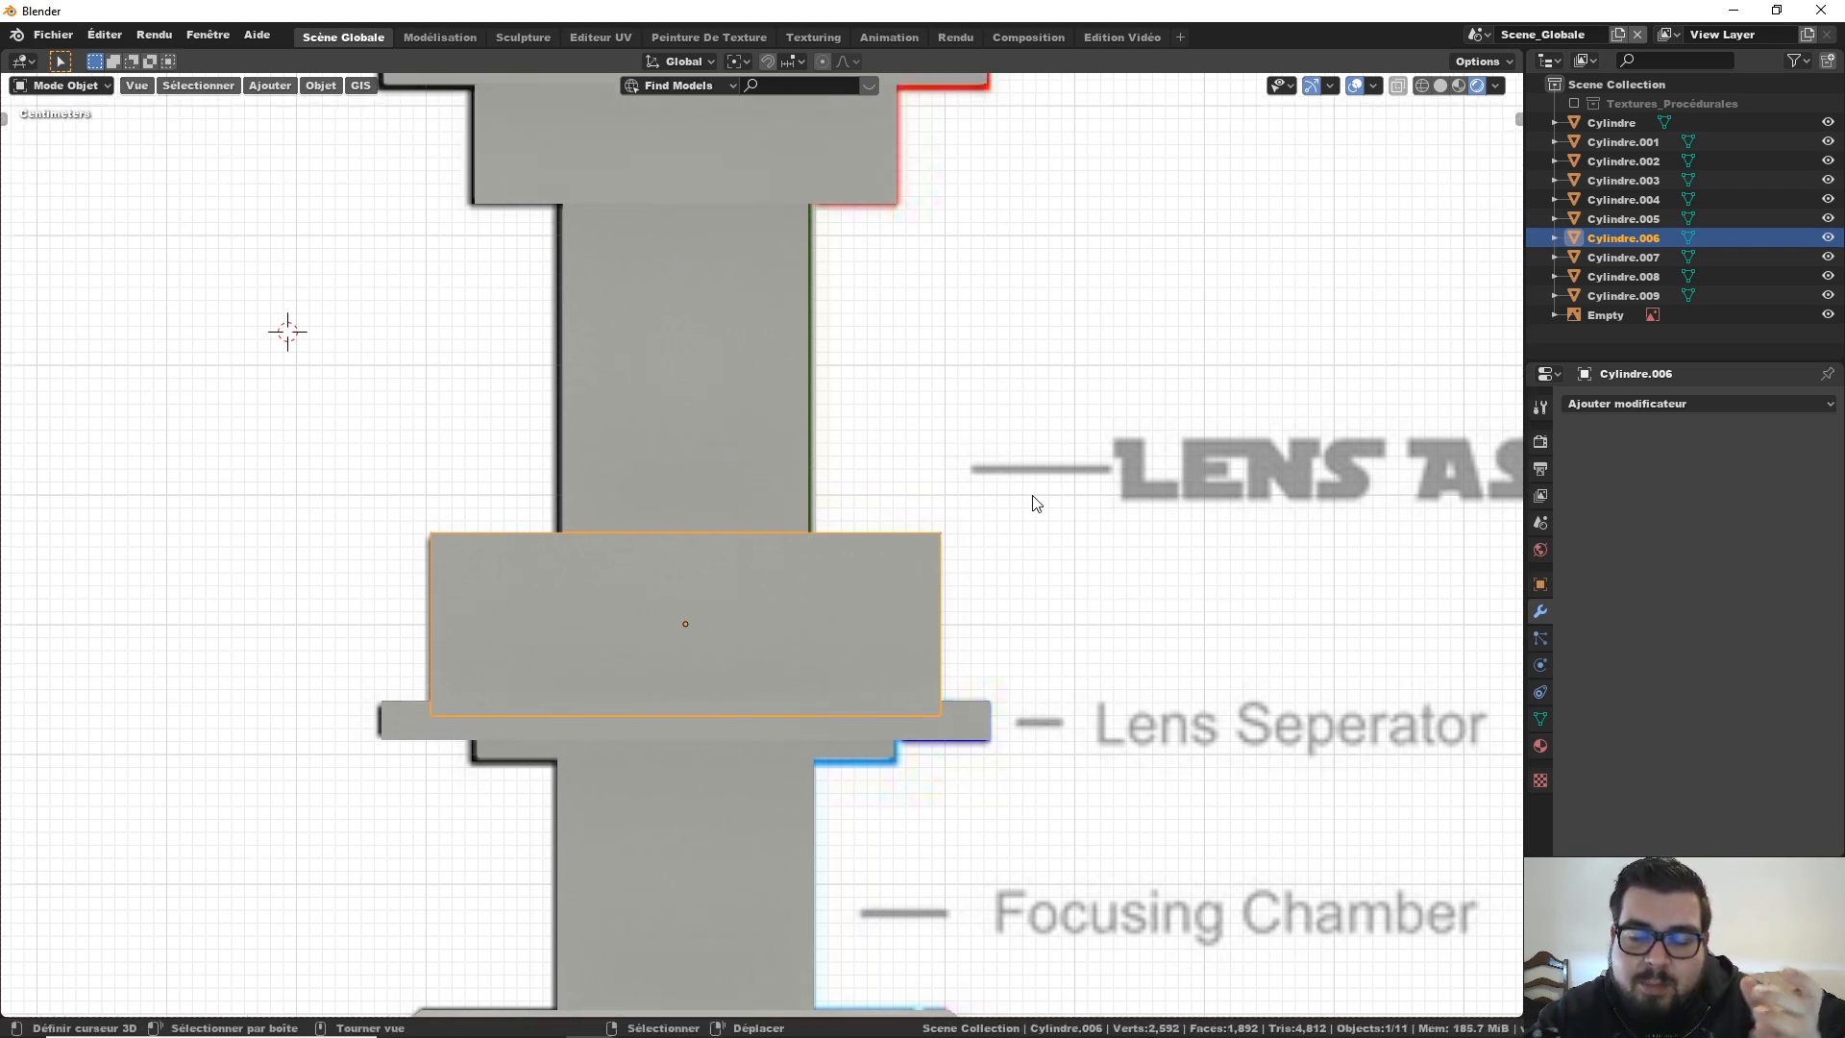
pyautogui.press('z')
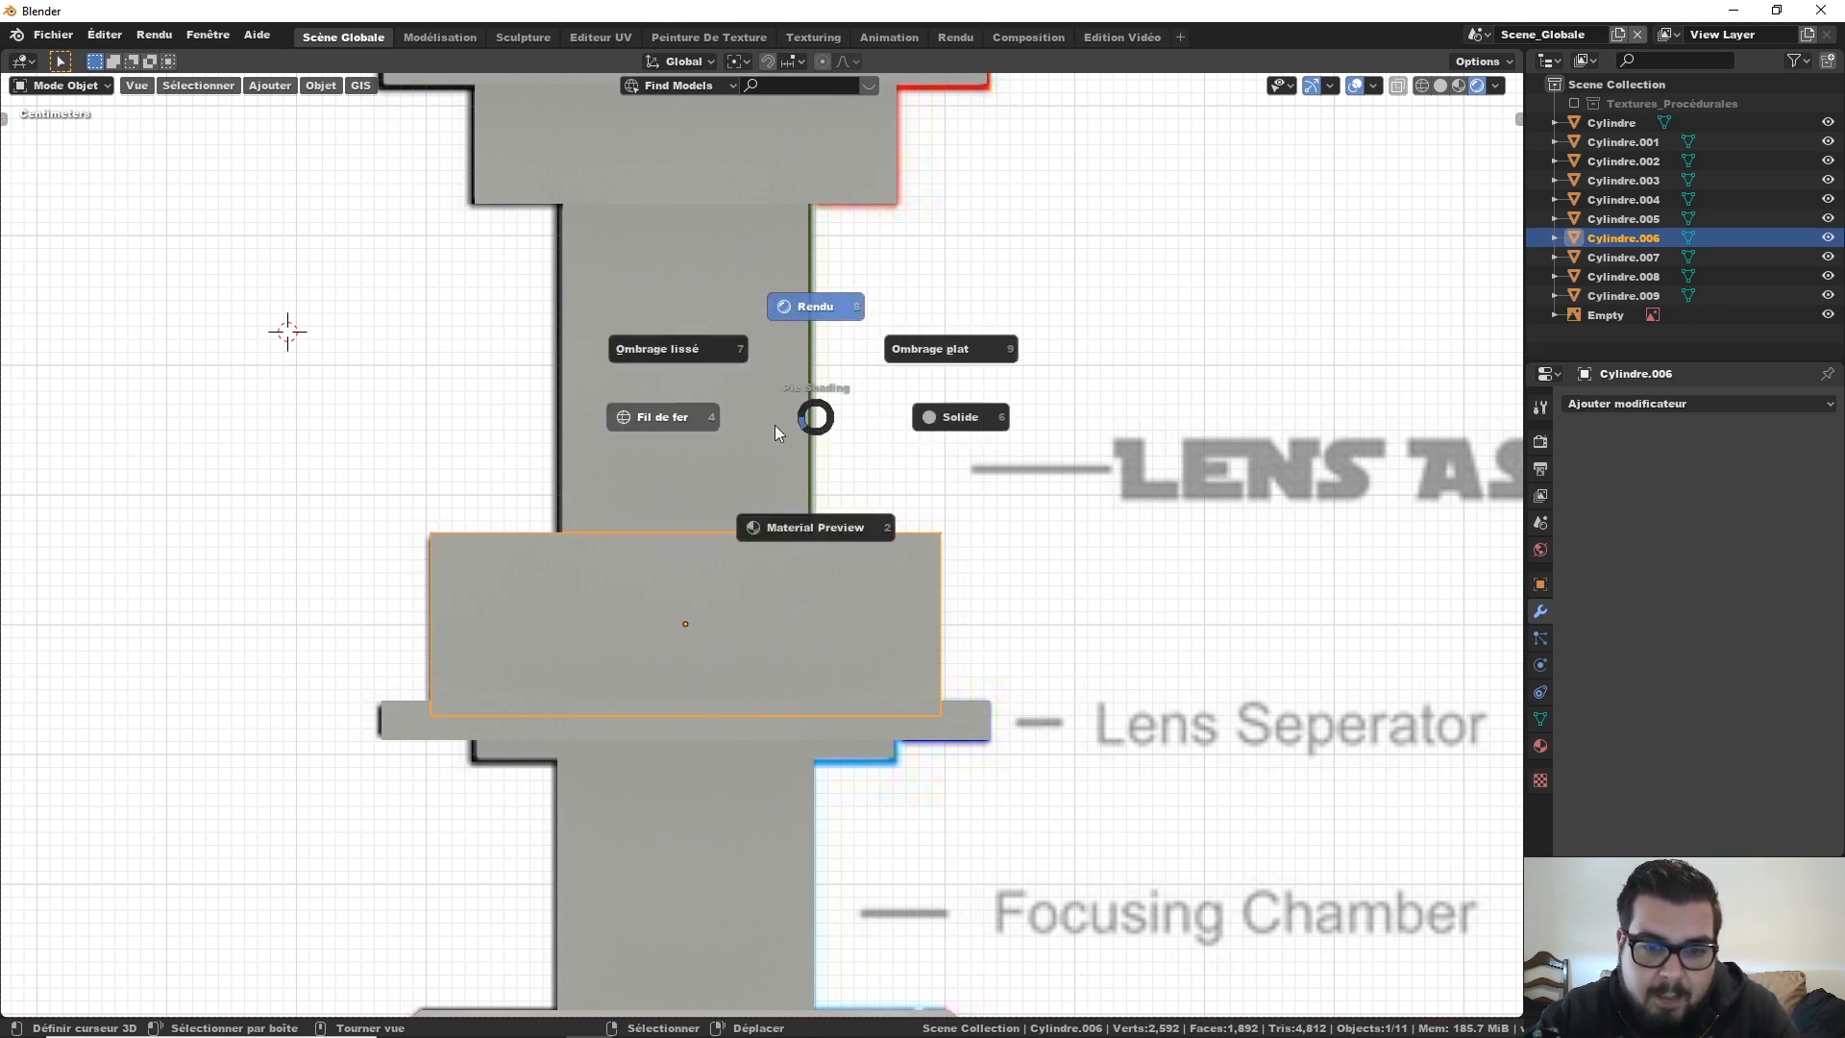
pyautogui.click(774, 425)
pyautogui.click(802, 396)
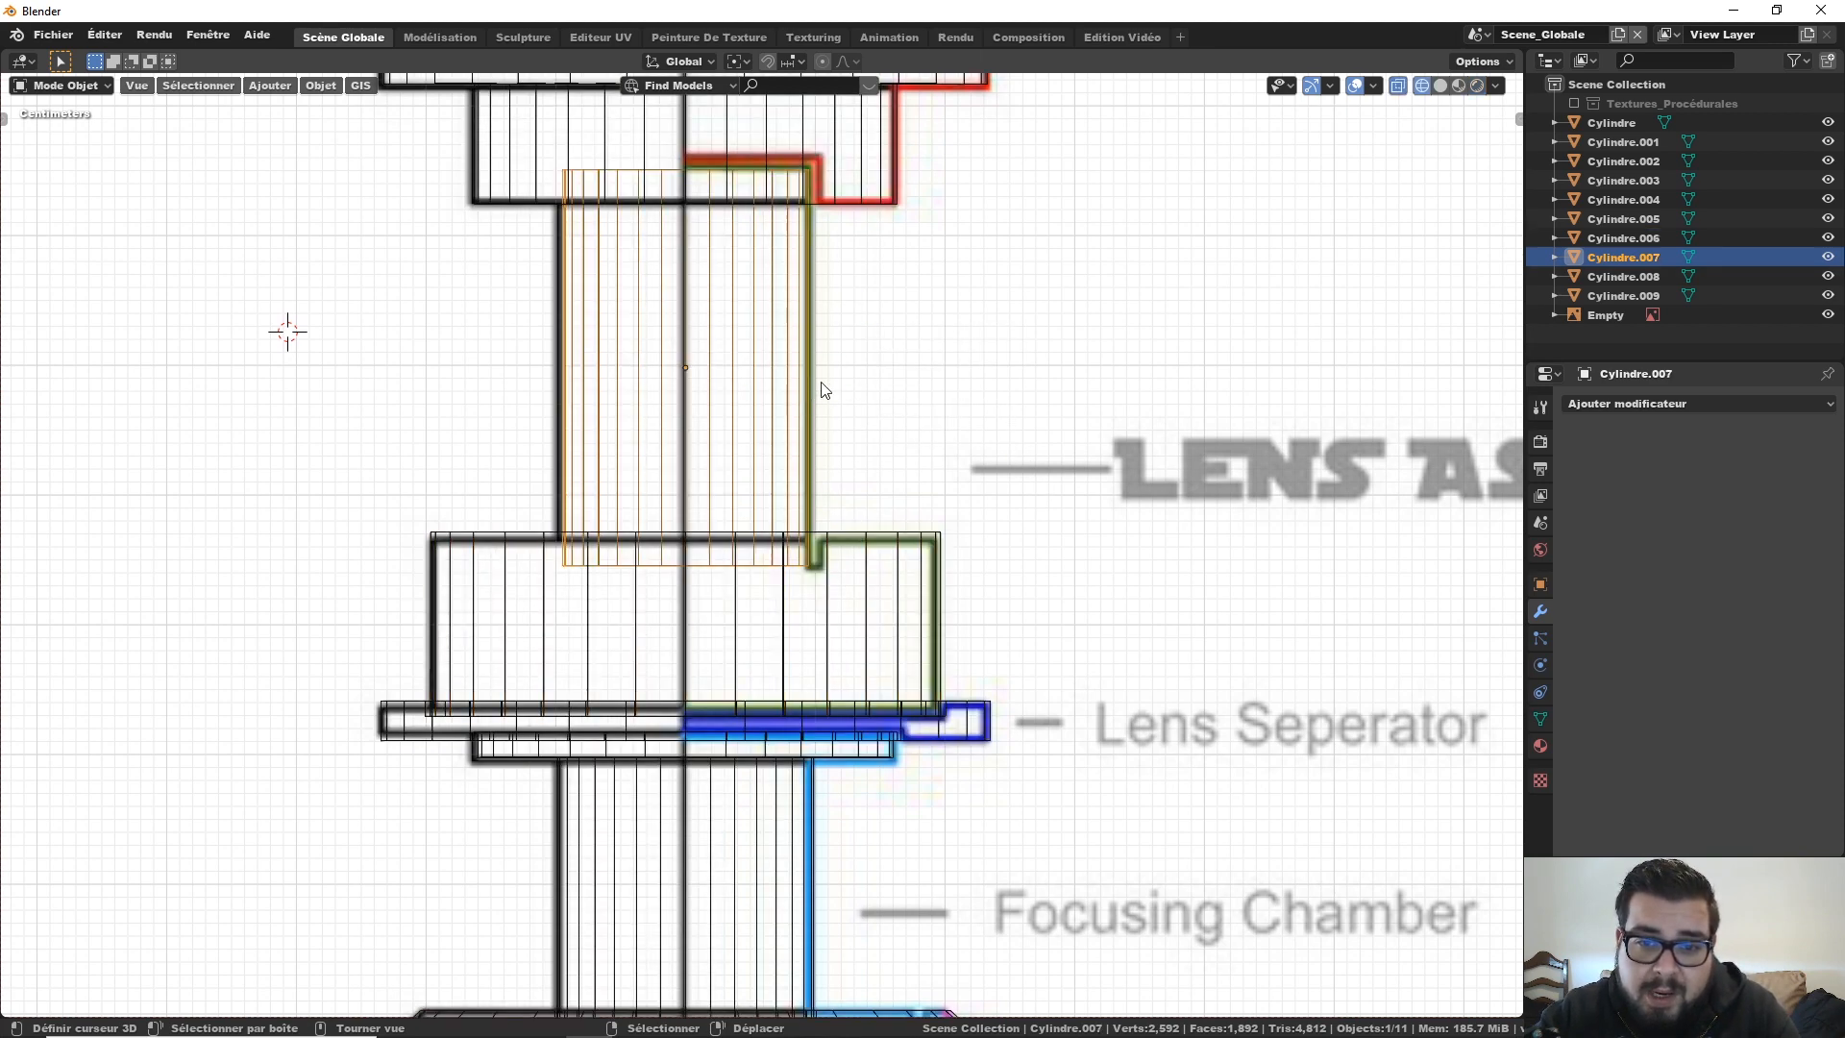
pyautogui.keyDown('shift'); pyautogui.moveTo(824, 395); pyautogui.dragTo(829, 436, button='middle'); pyautogui.keyUp('shift')
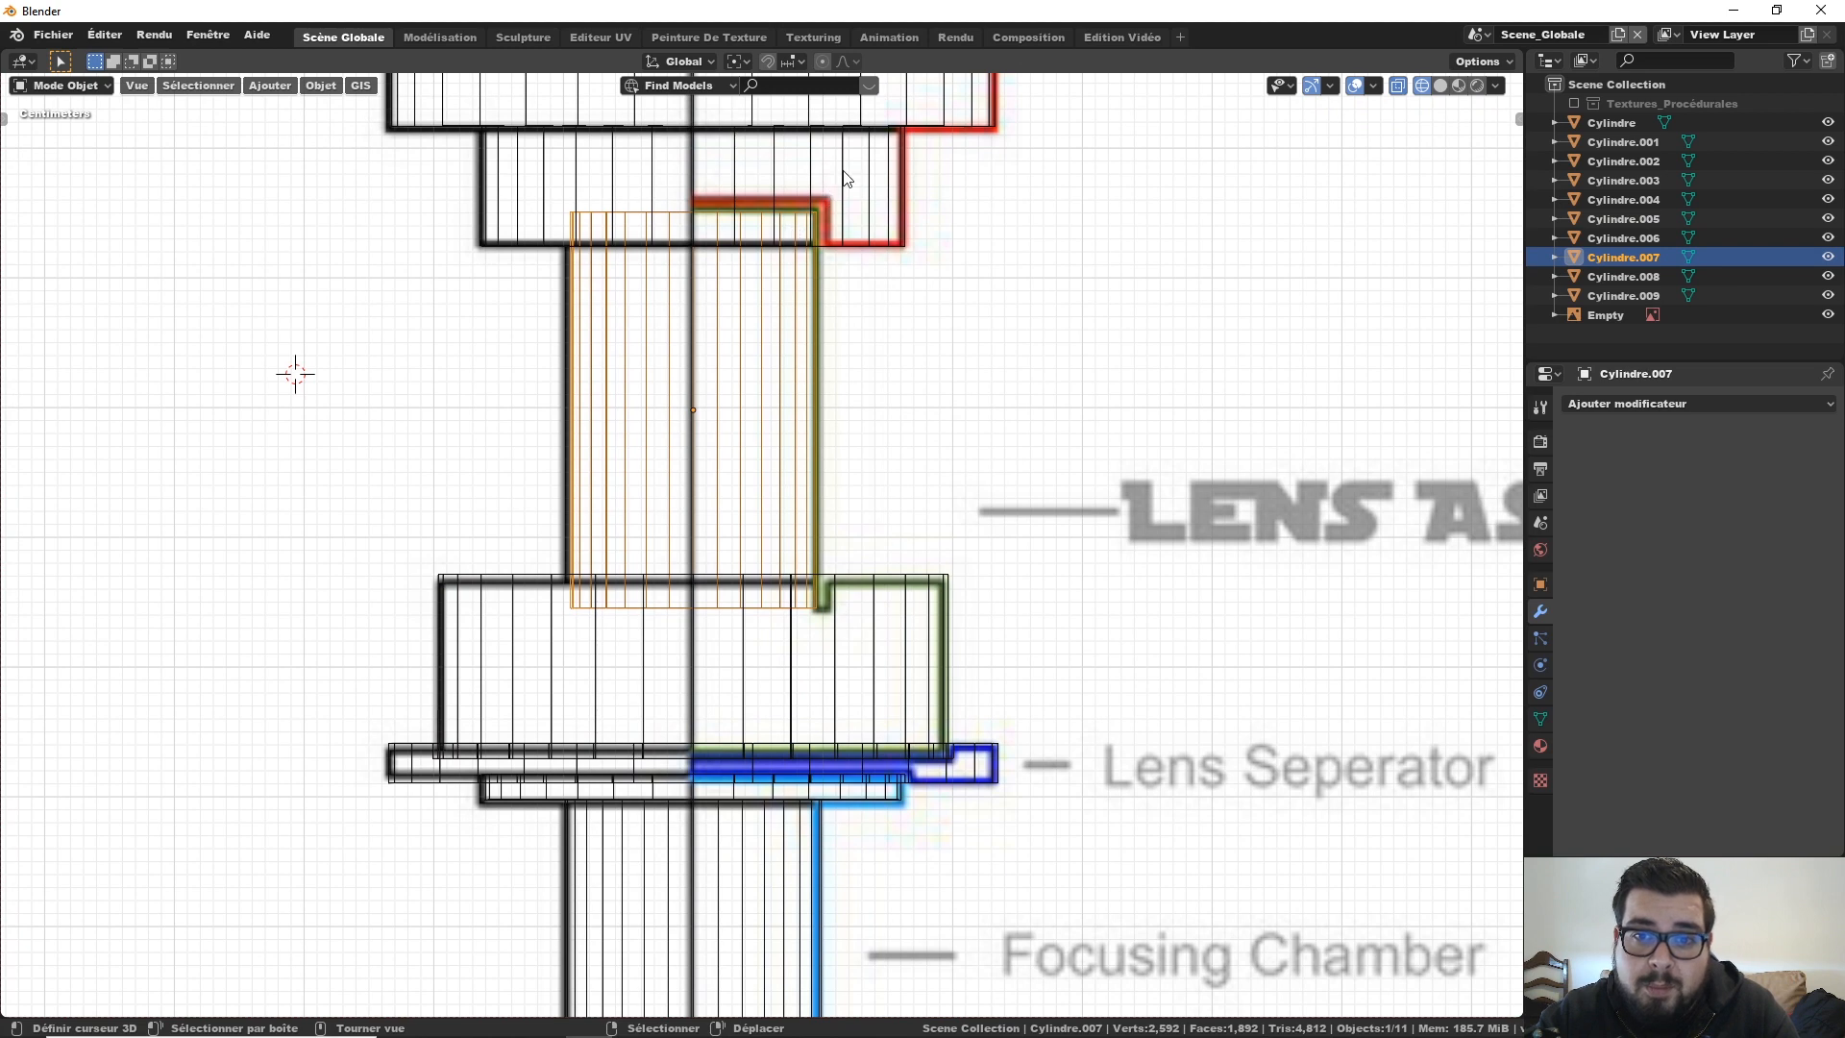
pyautogui.keyDown('shift'); pyautogui.moveTo(906, 474); pyautogui.dragTo(914, 493, button='middle'); pyautogui.keyUp('shift')
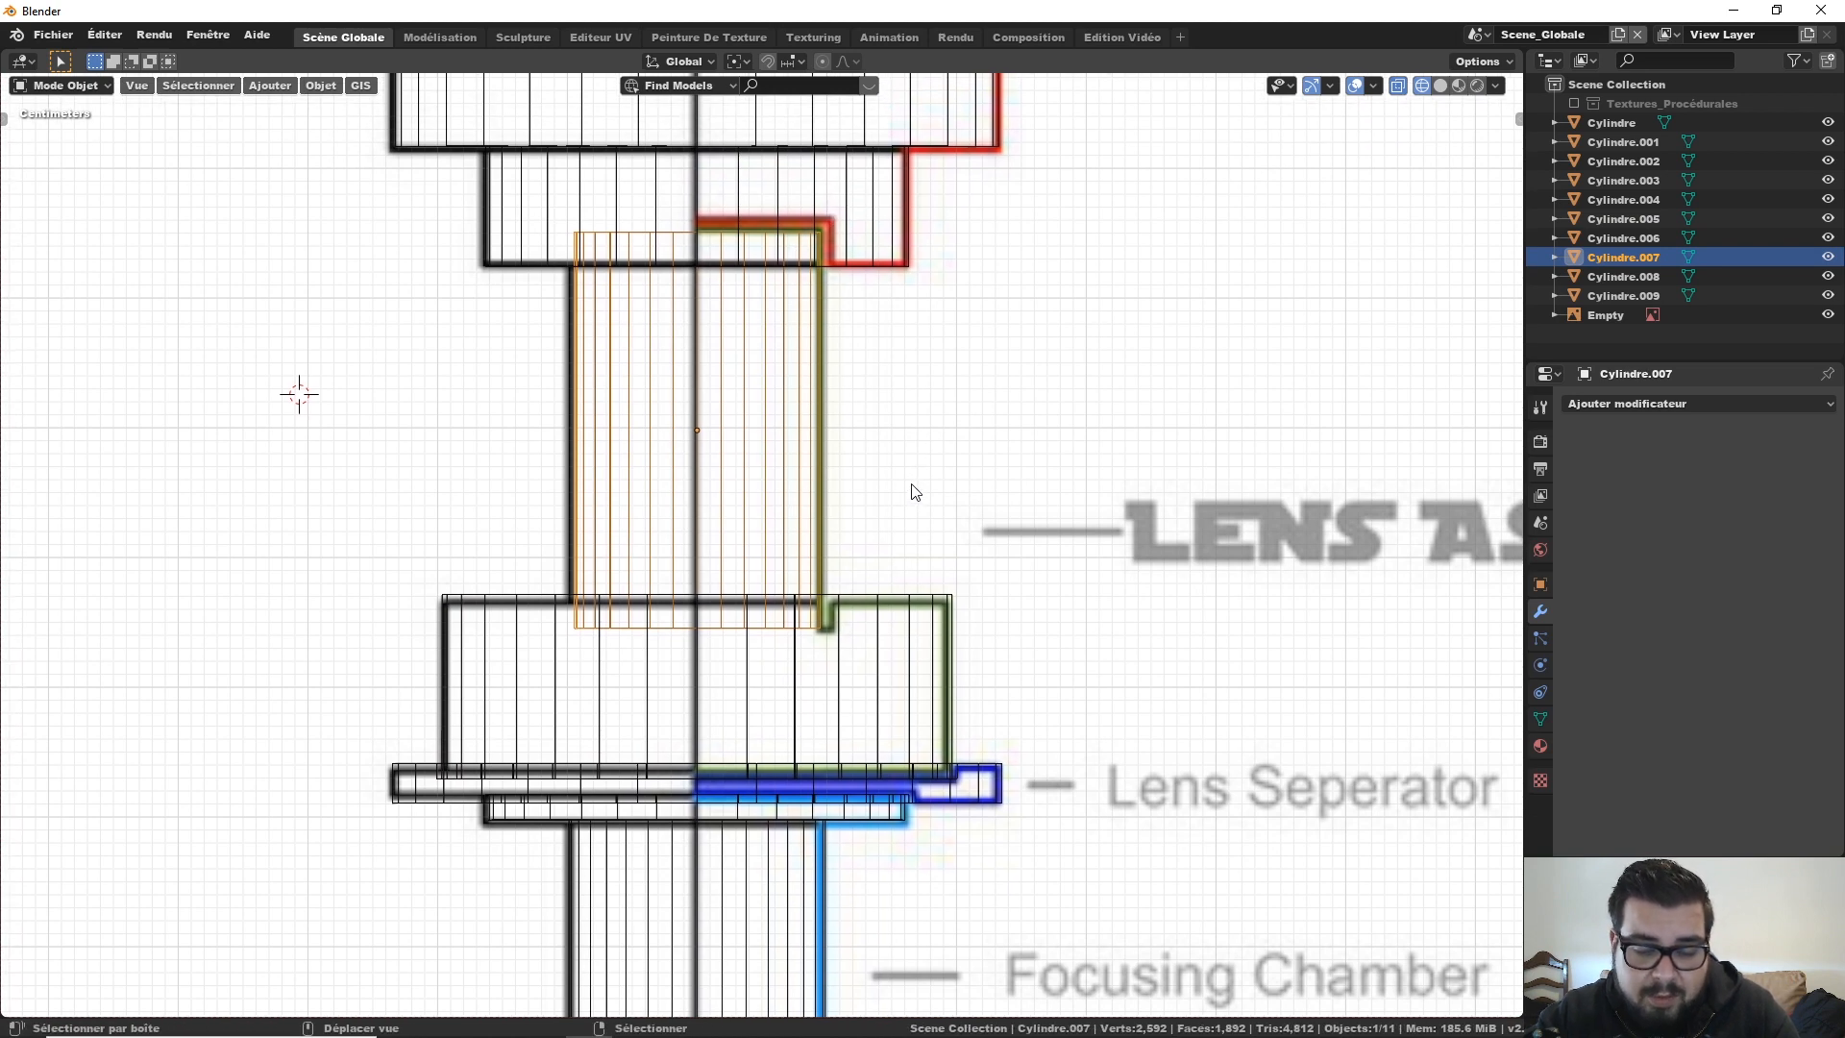
pyautogui.hotkey('shift', 'd')
pyautogui.rightClick(911, 484)
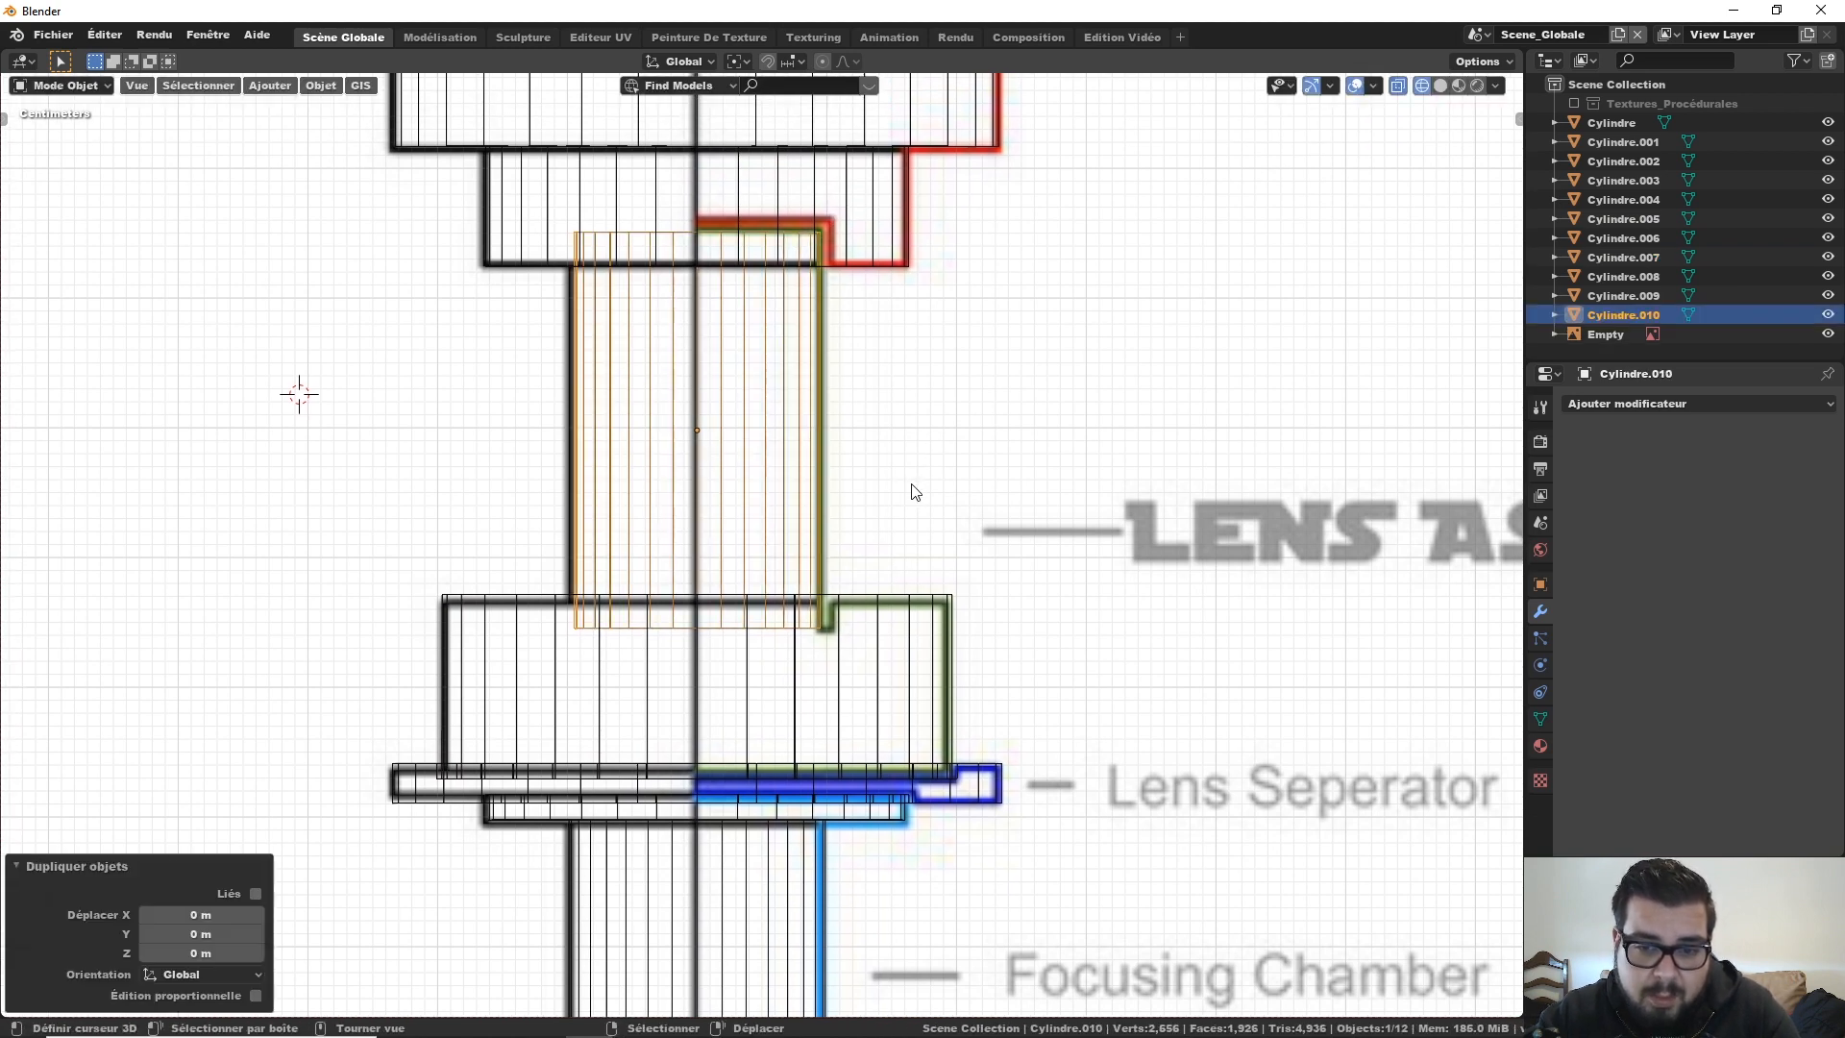
pyautogui.press('s')
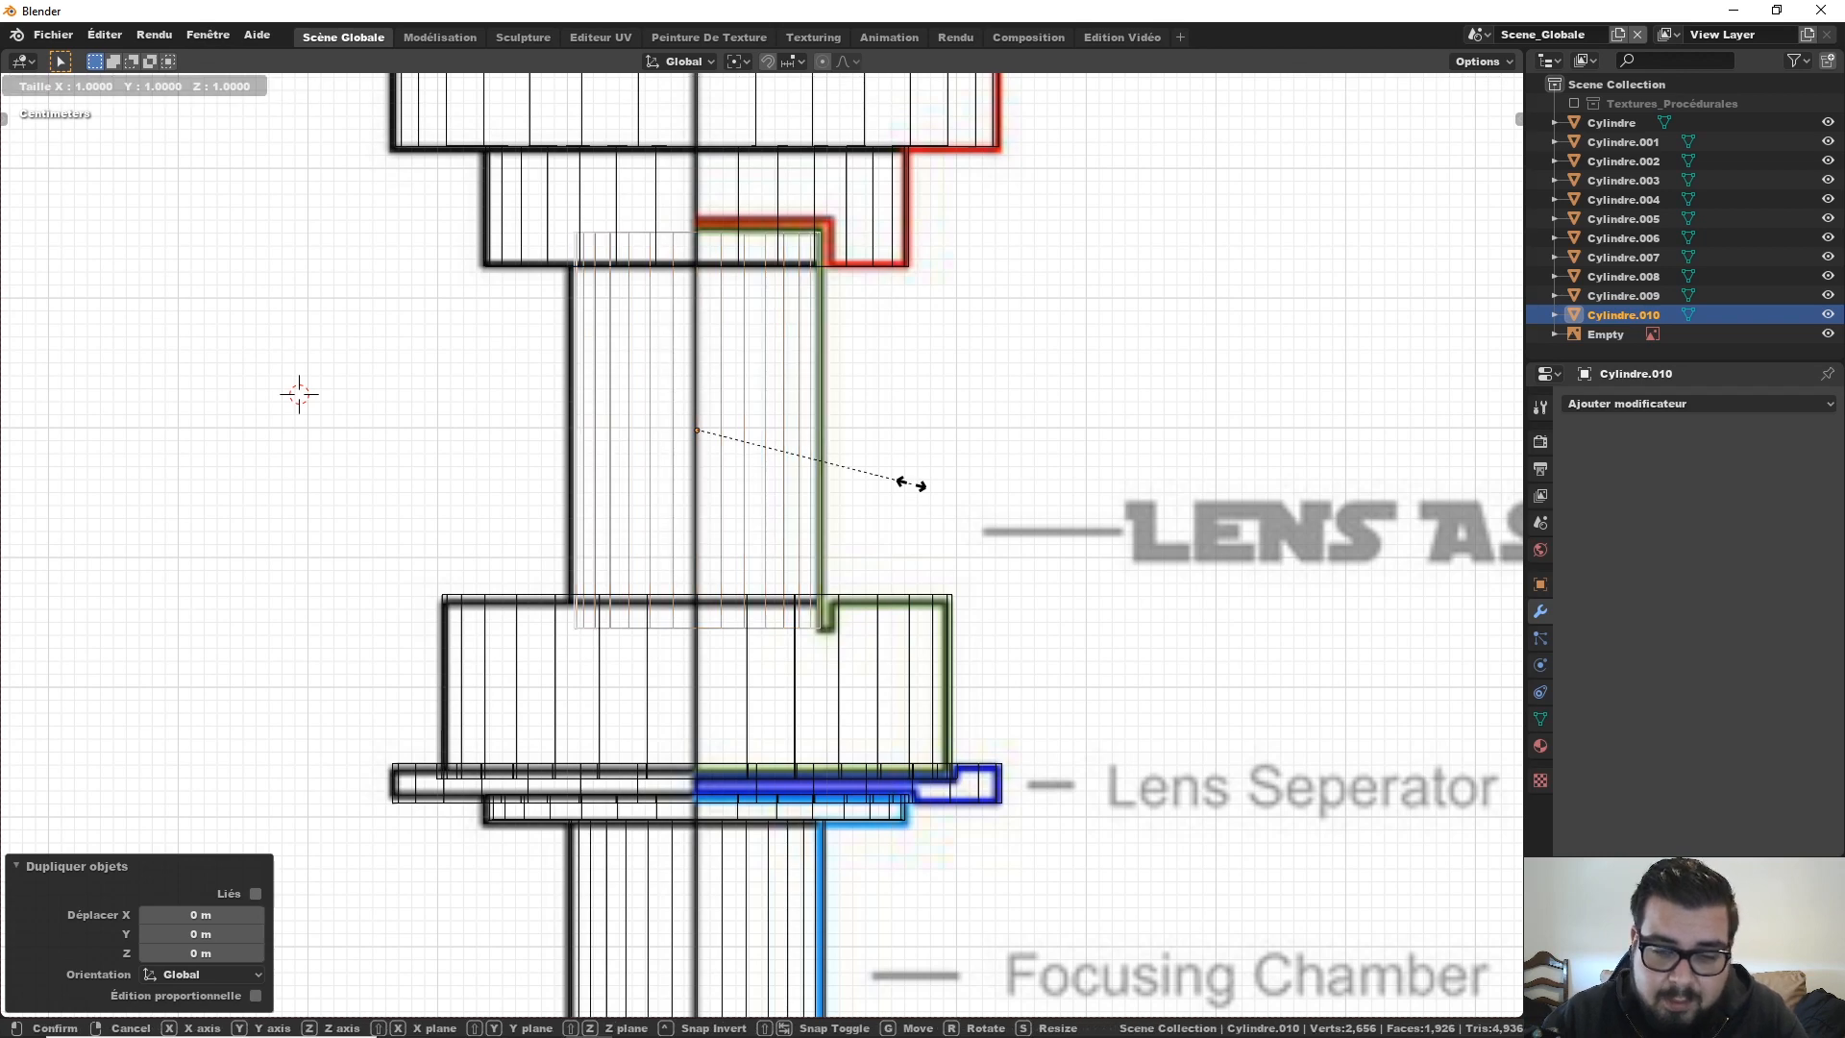
pyautogui.hotkey('shift', 'z')
pyautogui.write('1.02')
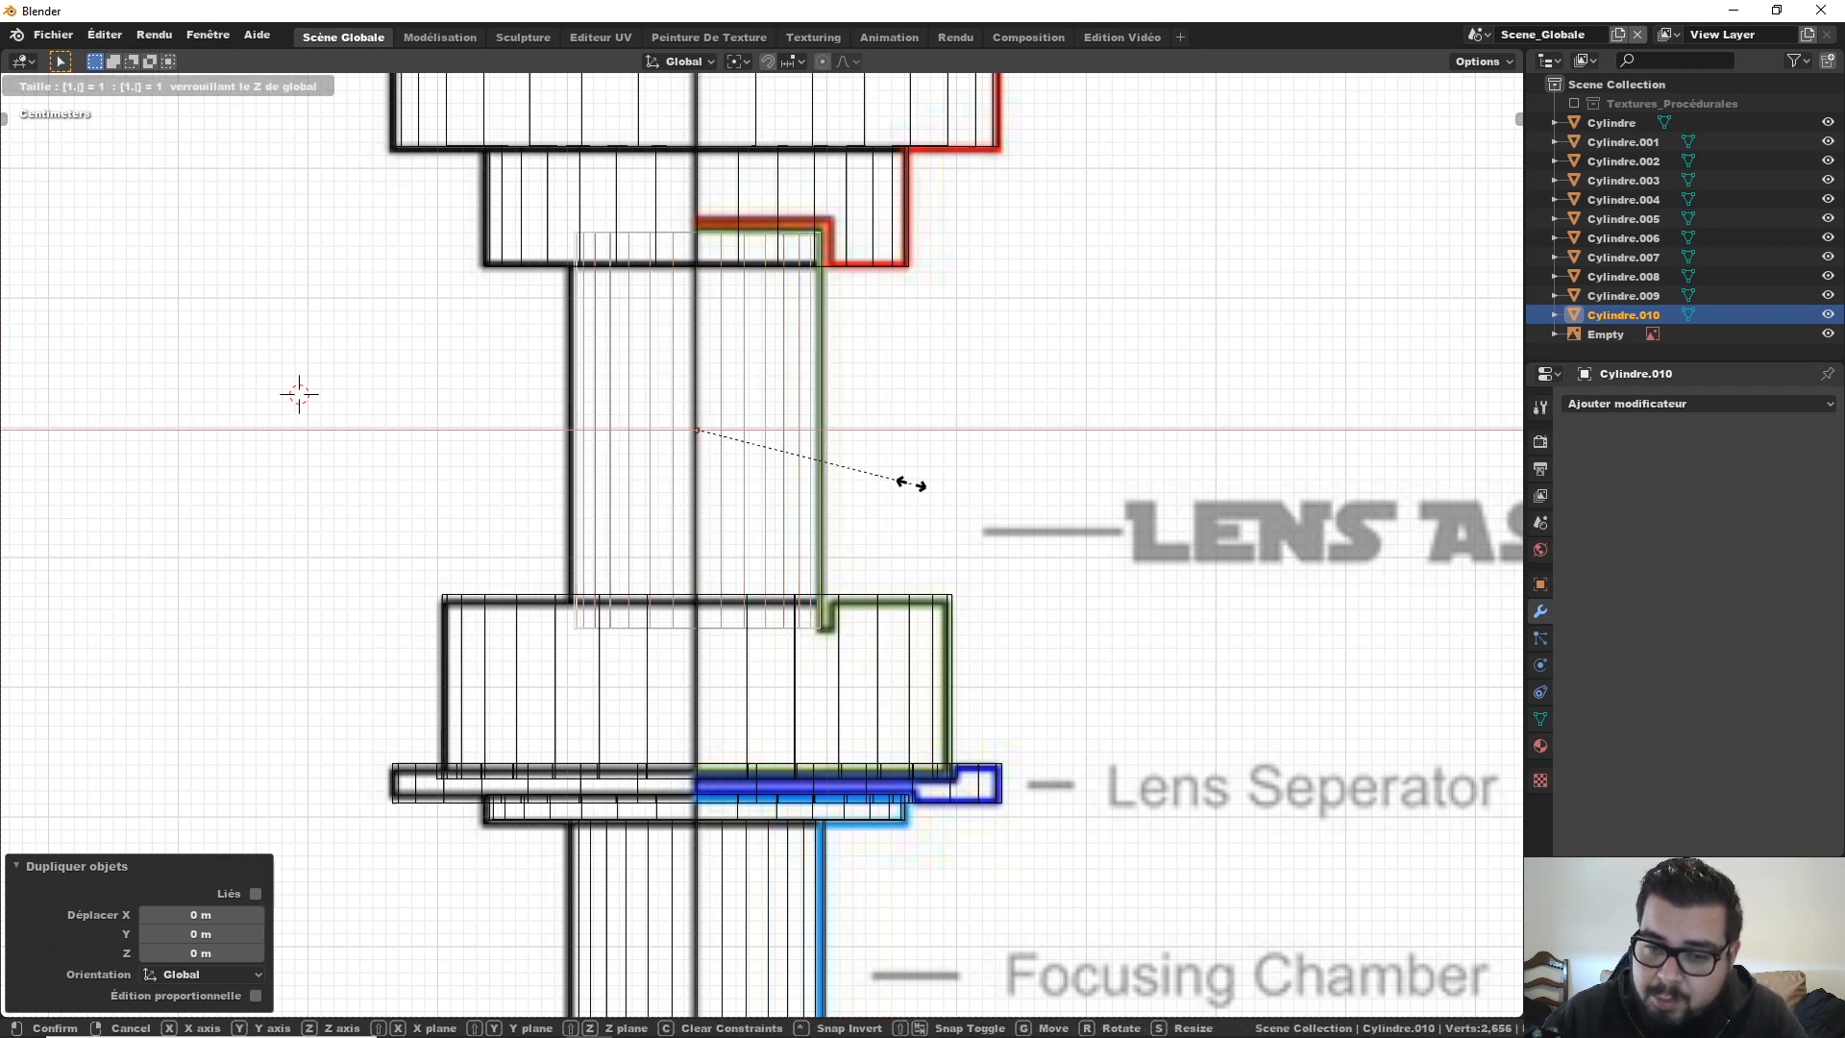
pyautogui.press('Return')
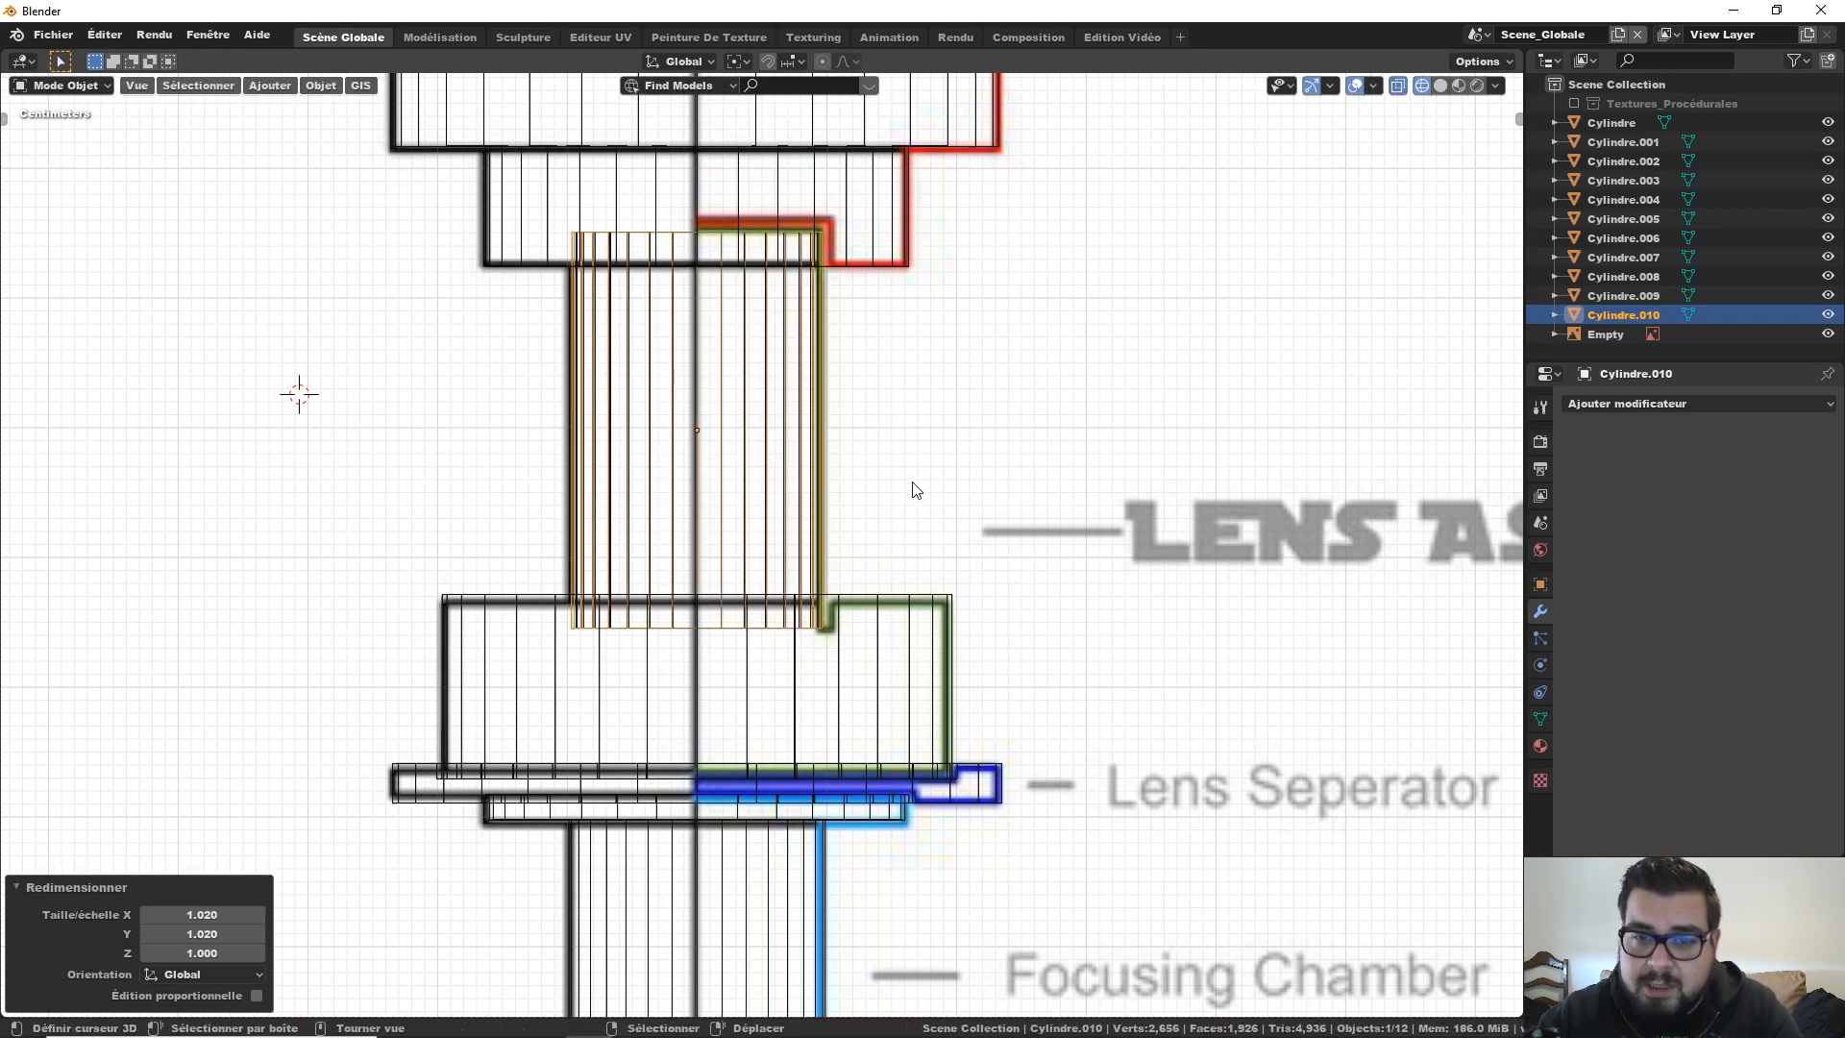
# Step: Subtract the enlarged narrow cylinder copy from the wide cylinder above the lens separator with Auto Boolean Difference and inspect the recess in shaded view
pyautogui.keyDown('shift'); pyautogui.click(900, 602); pyautogui.keyUp('shift')
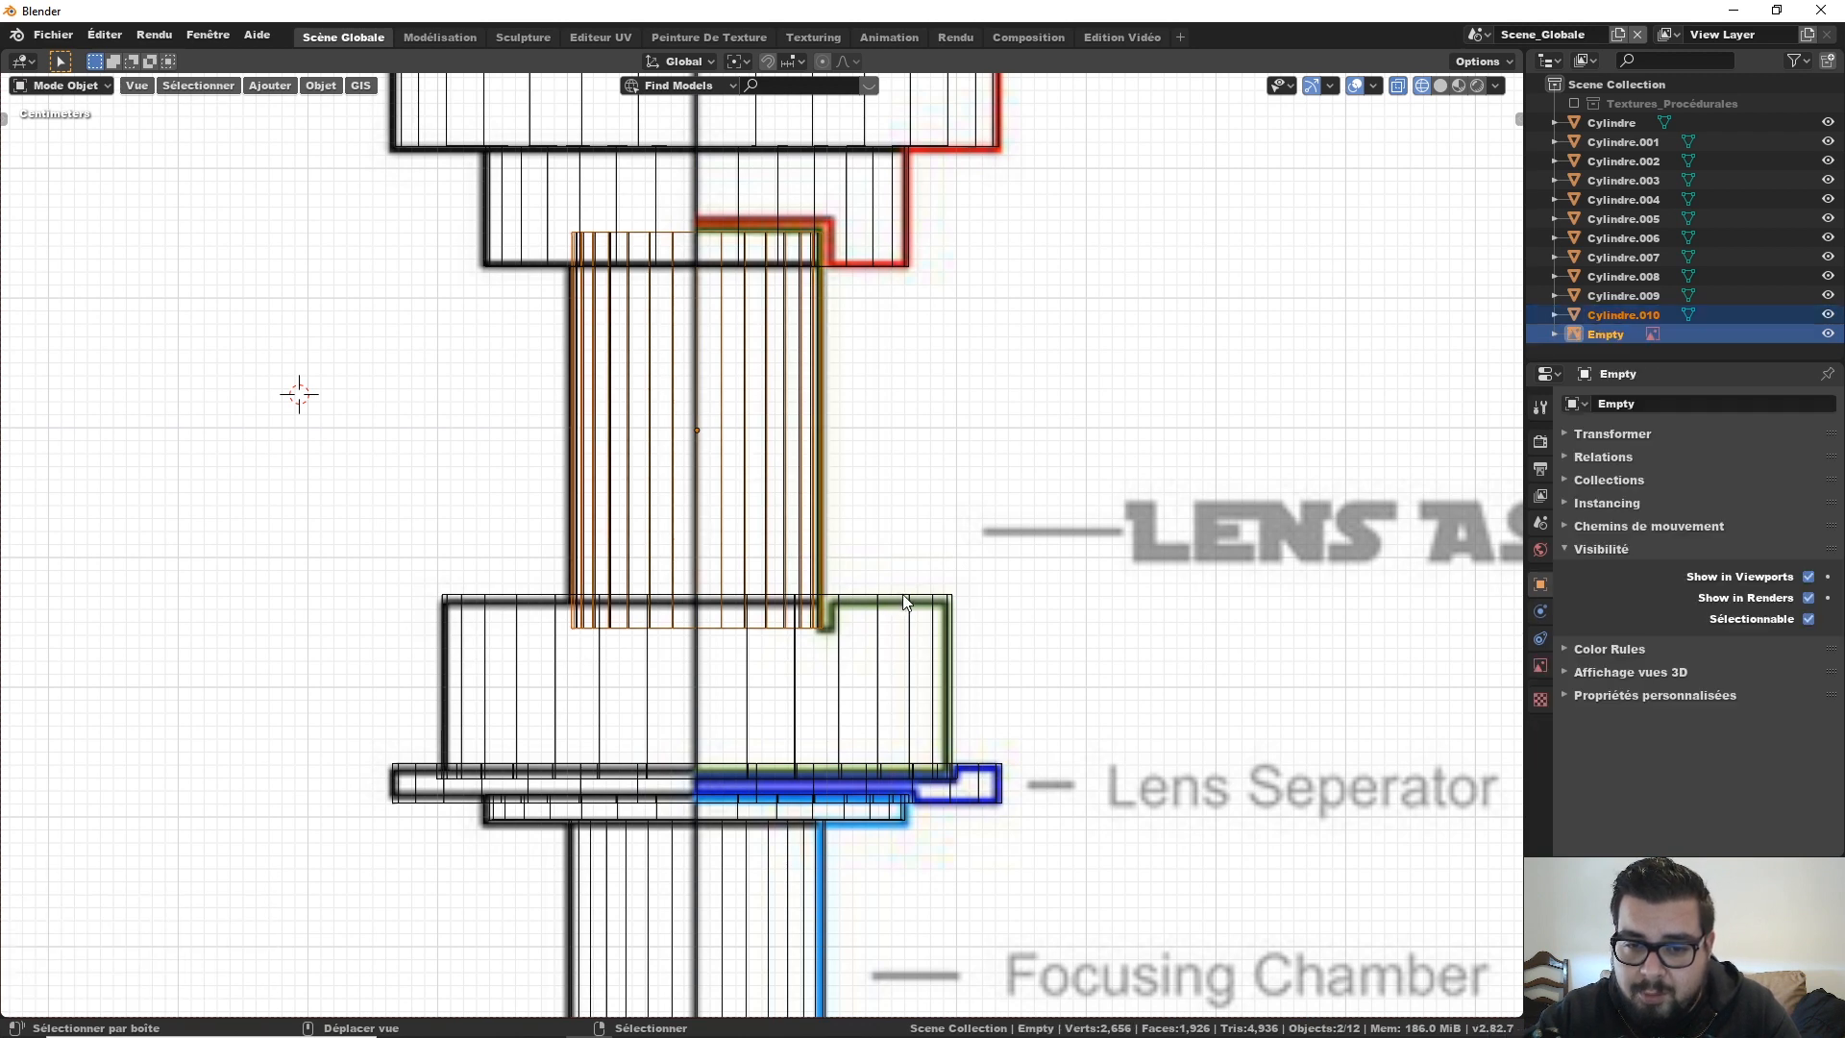
pyautogui.keyDown('shift'); pyautogui.click(903, 596); pyautogui.keyUp('shift')
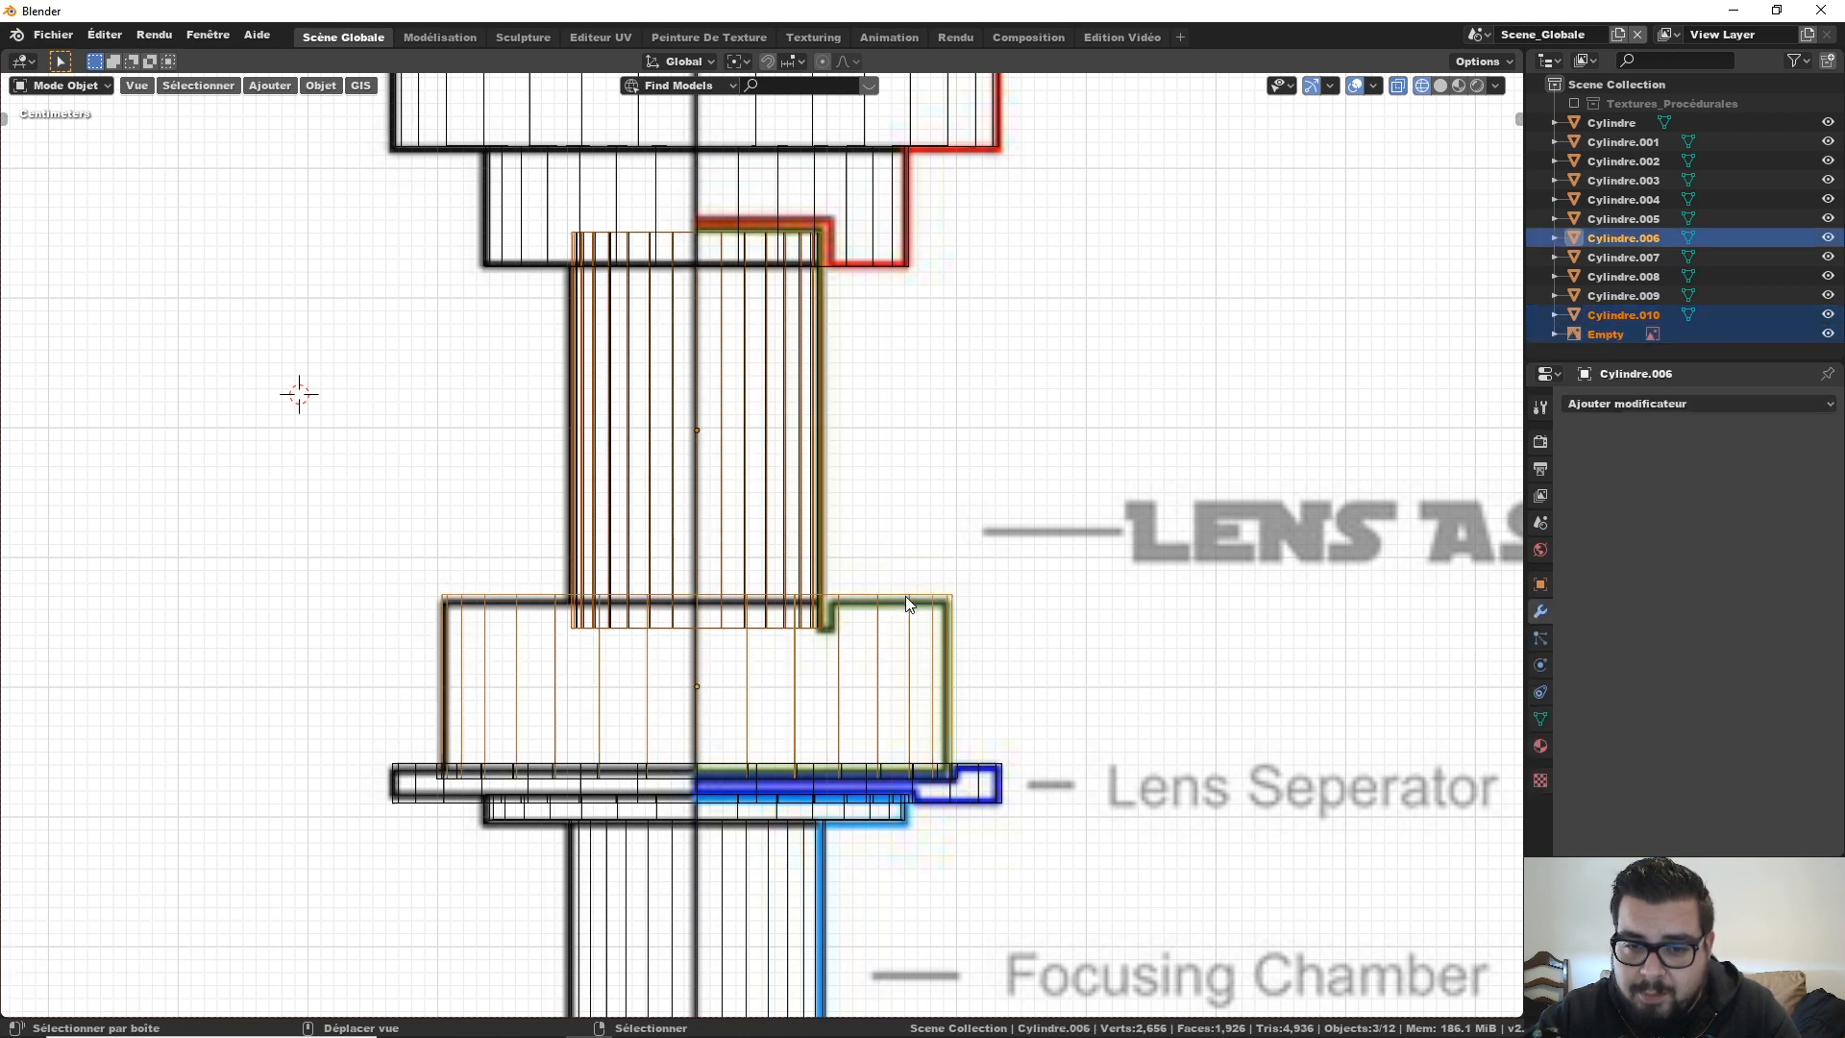
pyautogui.click(318, 88)
pyautogui.moveTo(426, 687)
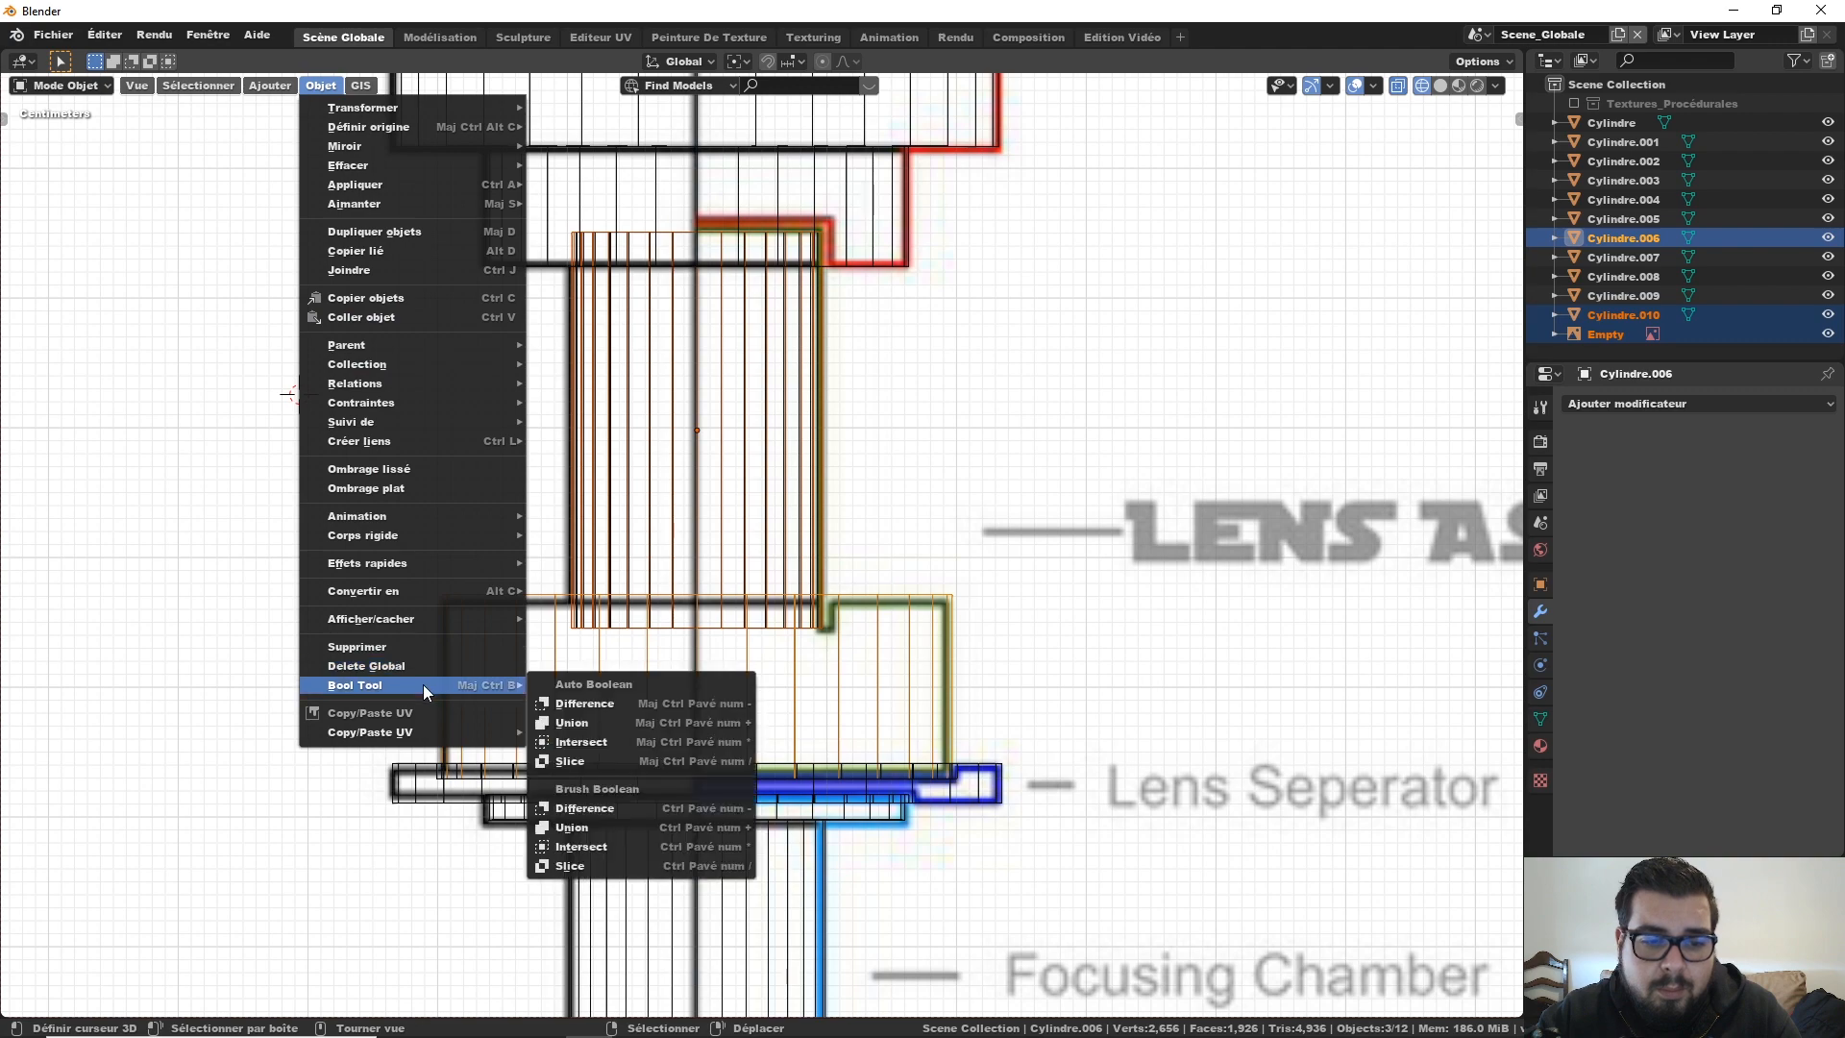
pyautogui.click(613, 703)
pyautogui.hotkey('shift', 'z')
pyautogui.moveTo(1055, 278)
pyautogui.keyDown('shift'); pyautogui.mouseDown(button='middle')
pyautogui.moveTo(1043, 338)
pyautogui.moveTo(926, 410)
pyautogui.mouseUp(button='middle'); pyautogui.keyUp('shift')
pyautogui.scroll(2, 926, 423)
pyautogui.press('z')
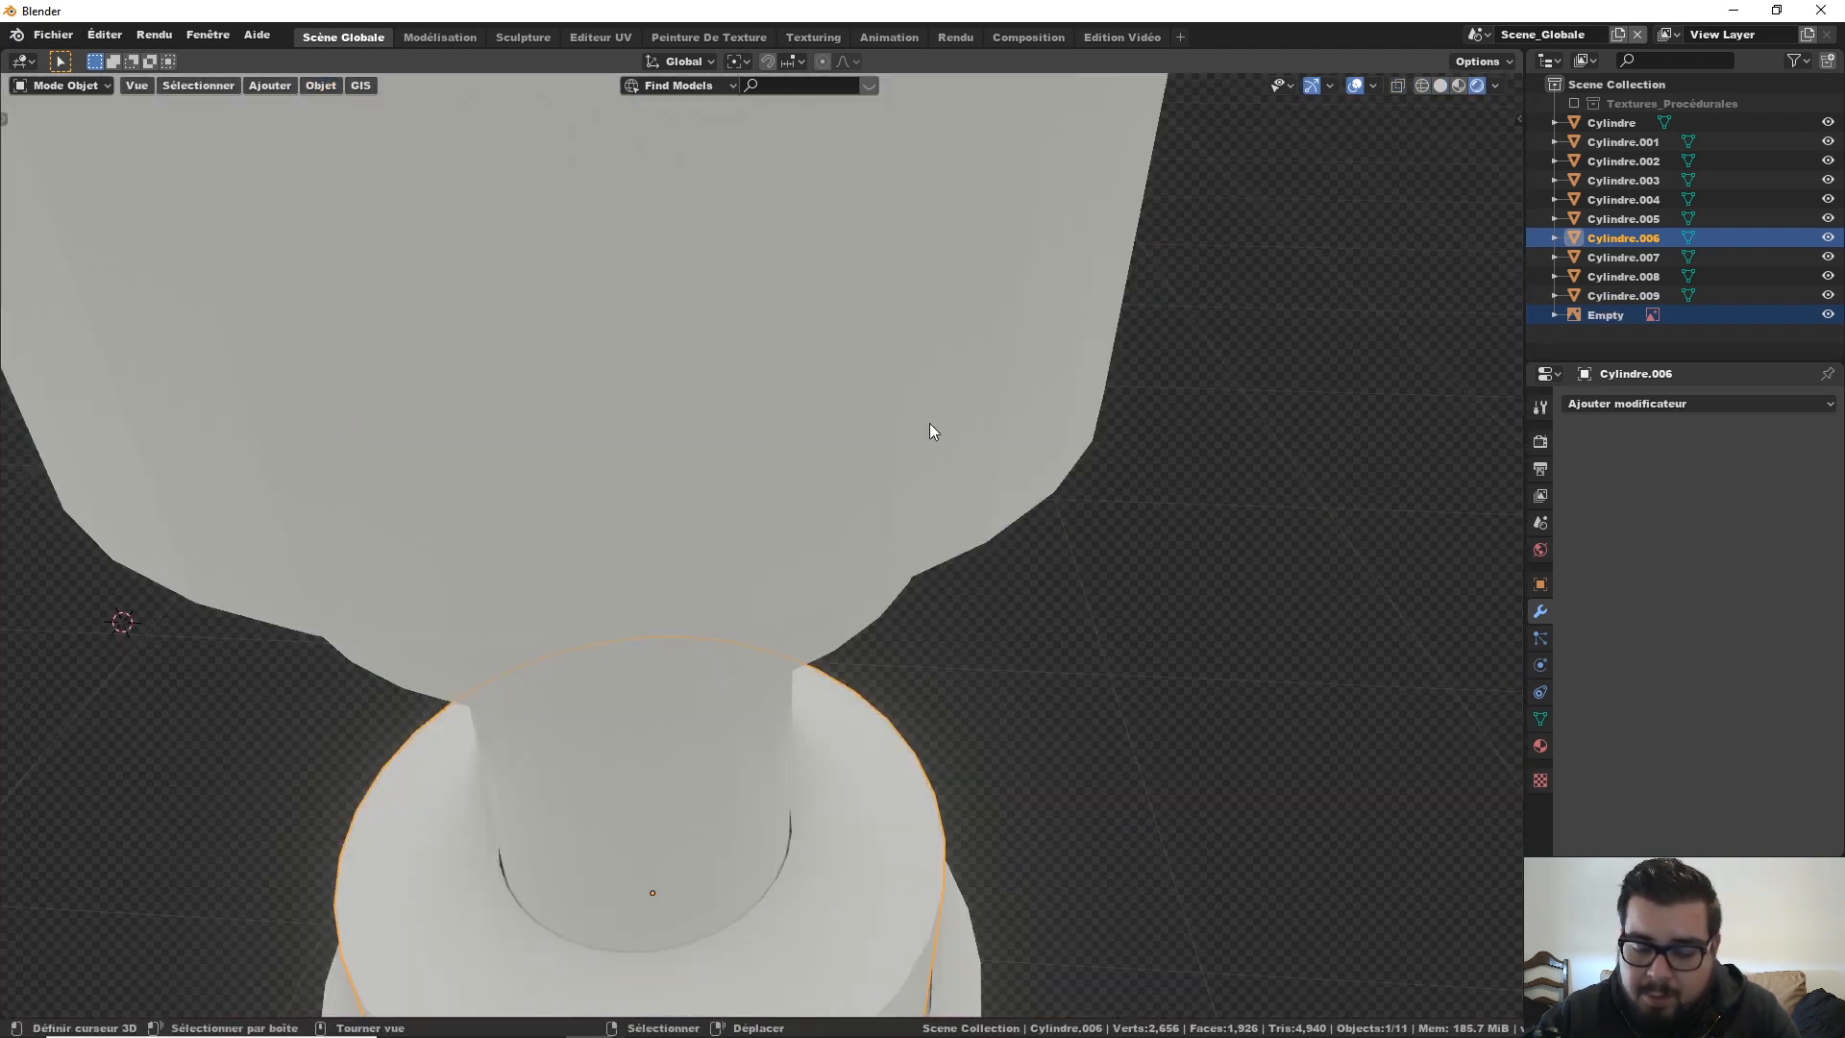
# Step: In front wireframe view, make another in-place duplicate of the narrow lens assembly cylinder and scale it by 1.02 on X and Y only
pyautogui.press('KP_1')
pyautogui.keyDown('shift'); pyautogui.moveTo(816, 350); pyautogui.dragTo(811, 484, button='middle'); pyautogui.keyUp('shift')
pyautogui.press('z')
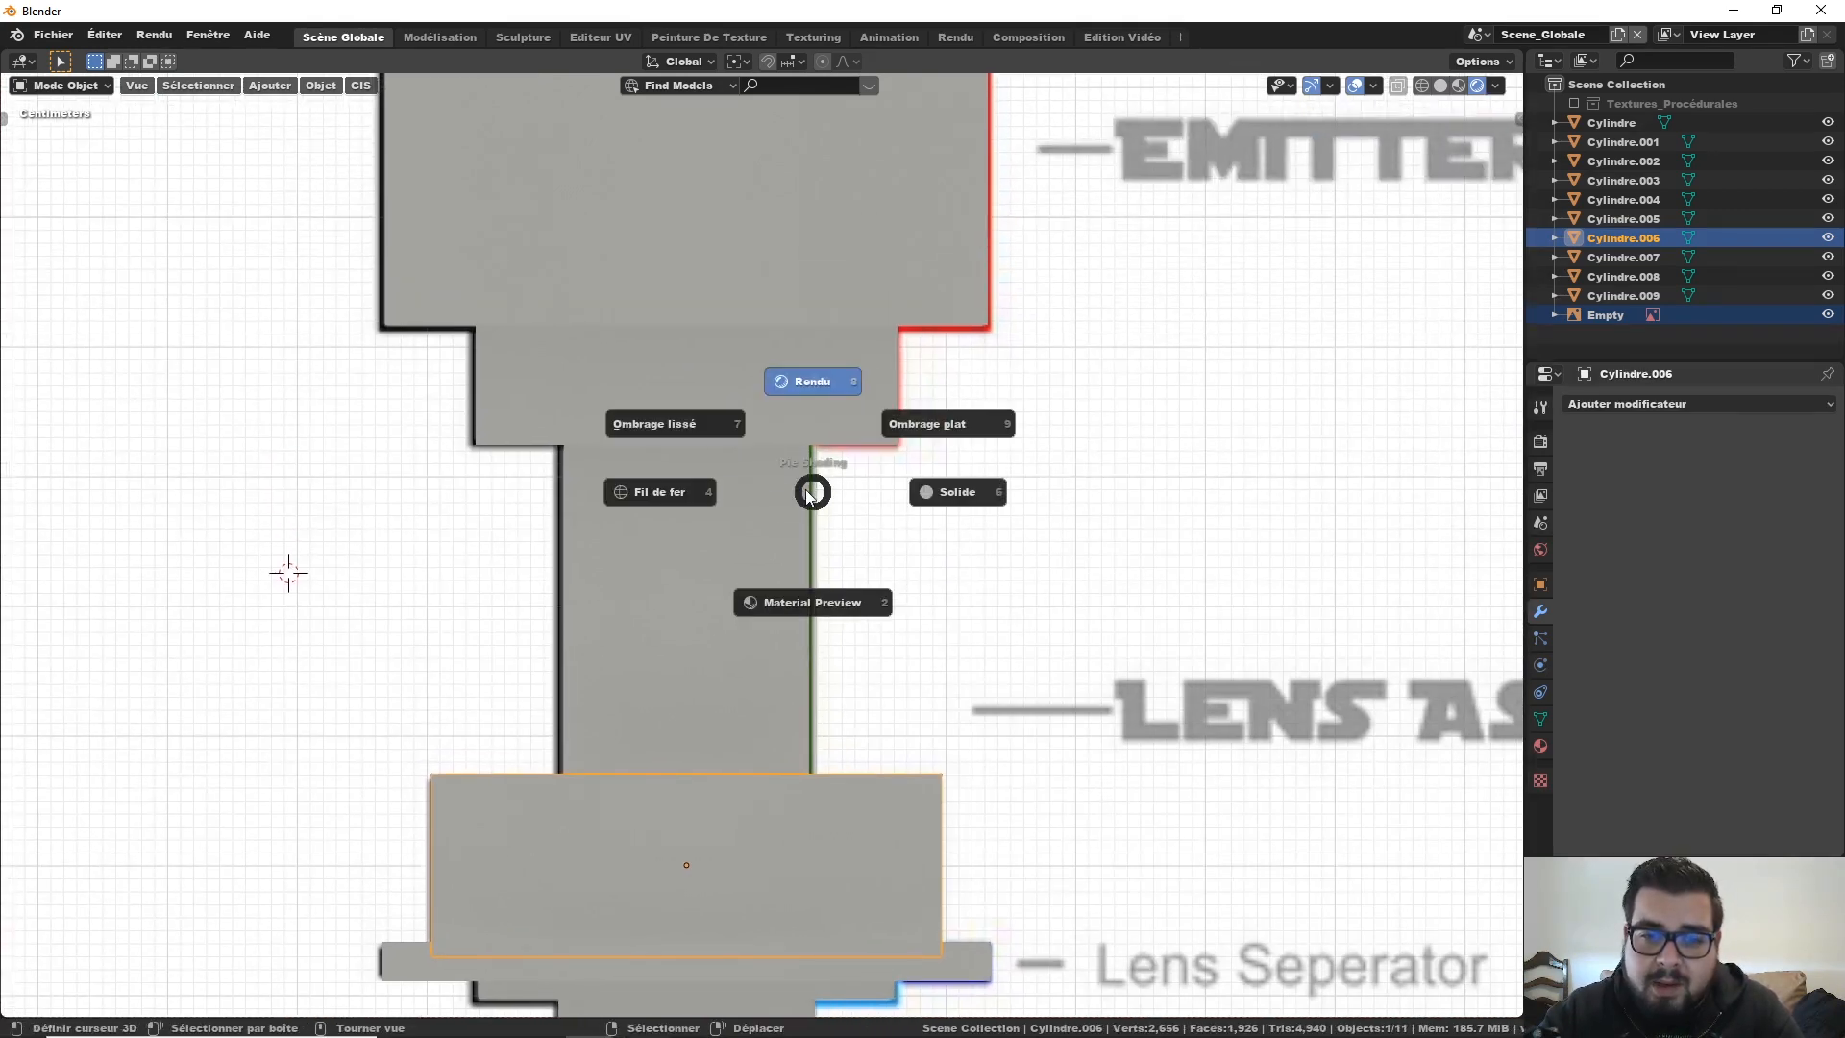
pyautogui.click(597, 481)
pyautogui.click(861, 448)
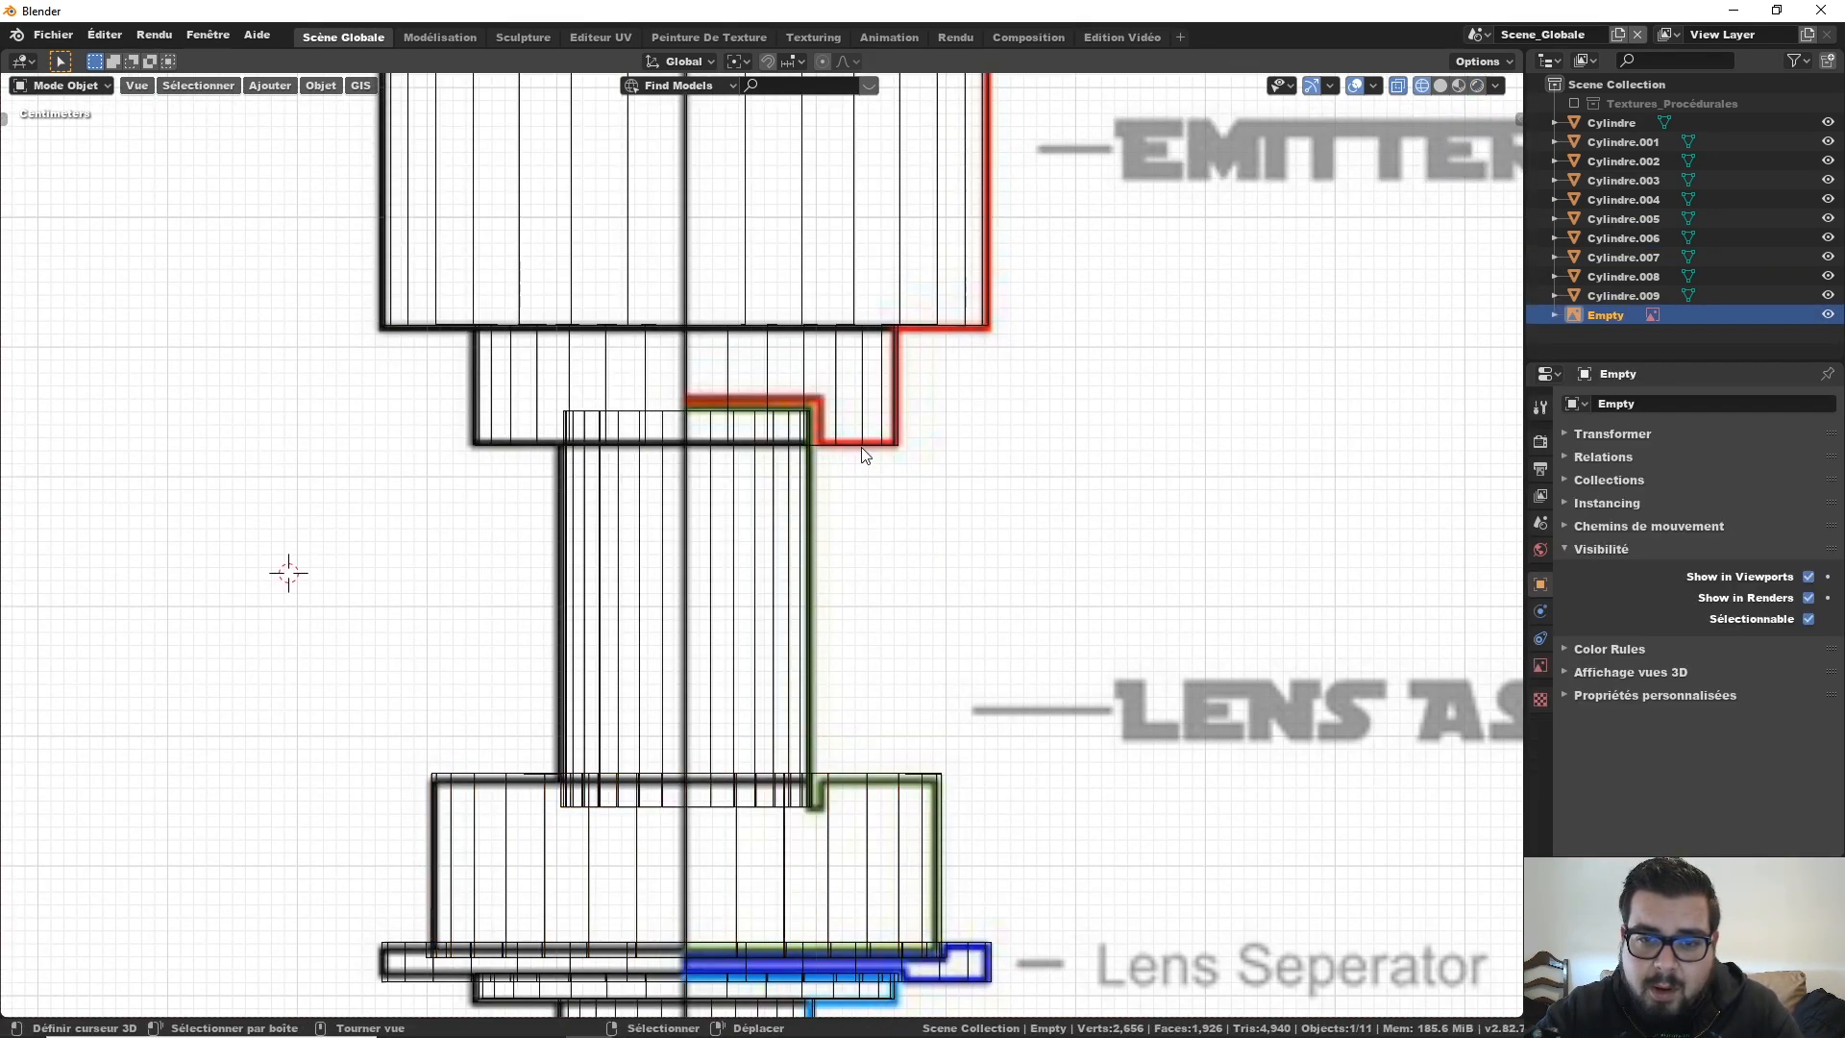
pyautogui.click(860, 460)
pyautogui.click(812, 492)
pyautogui.click(803, 490)
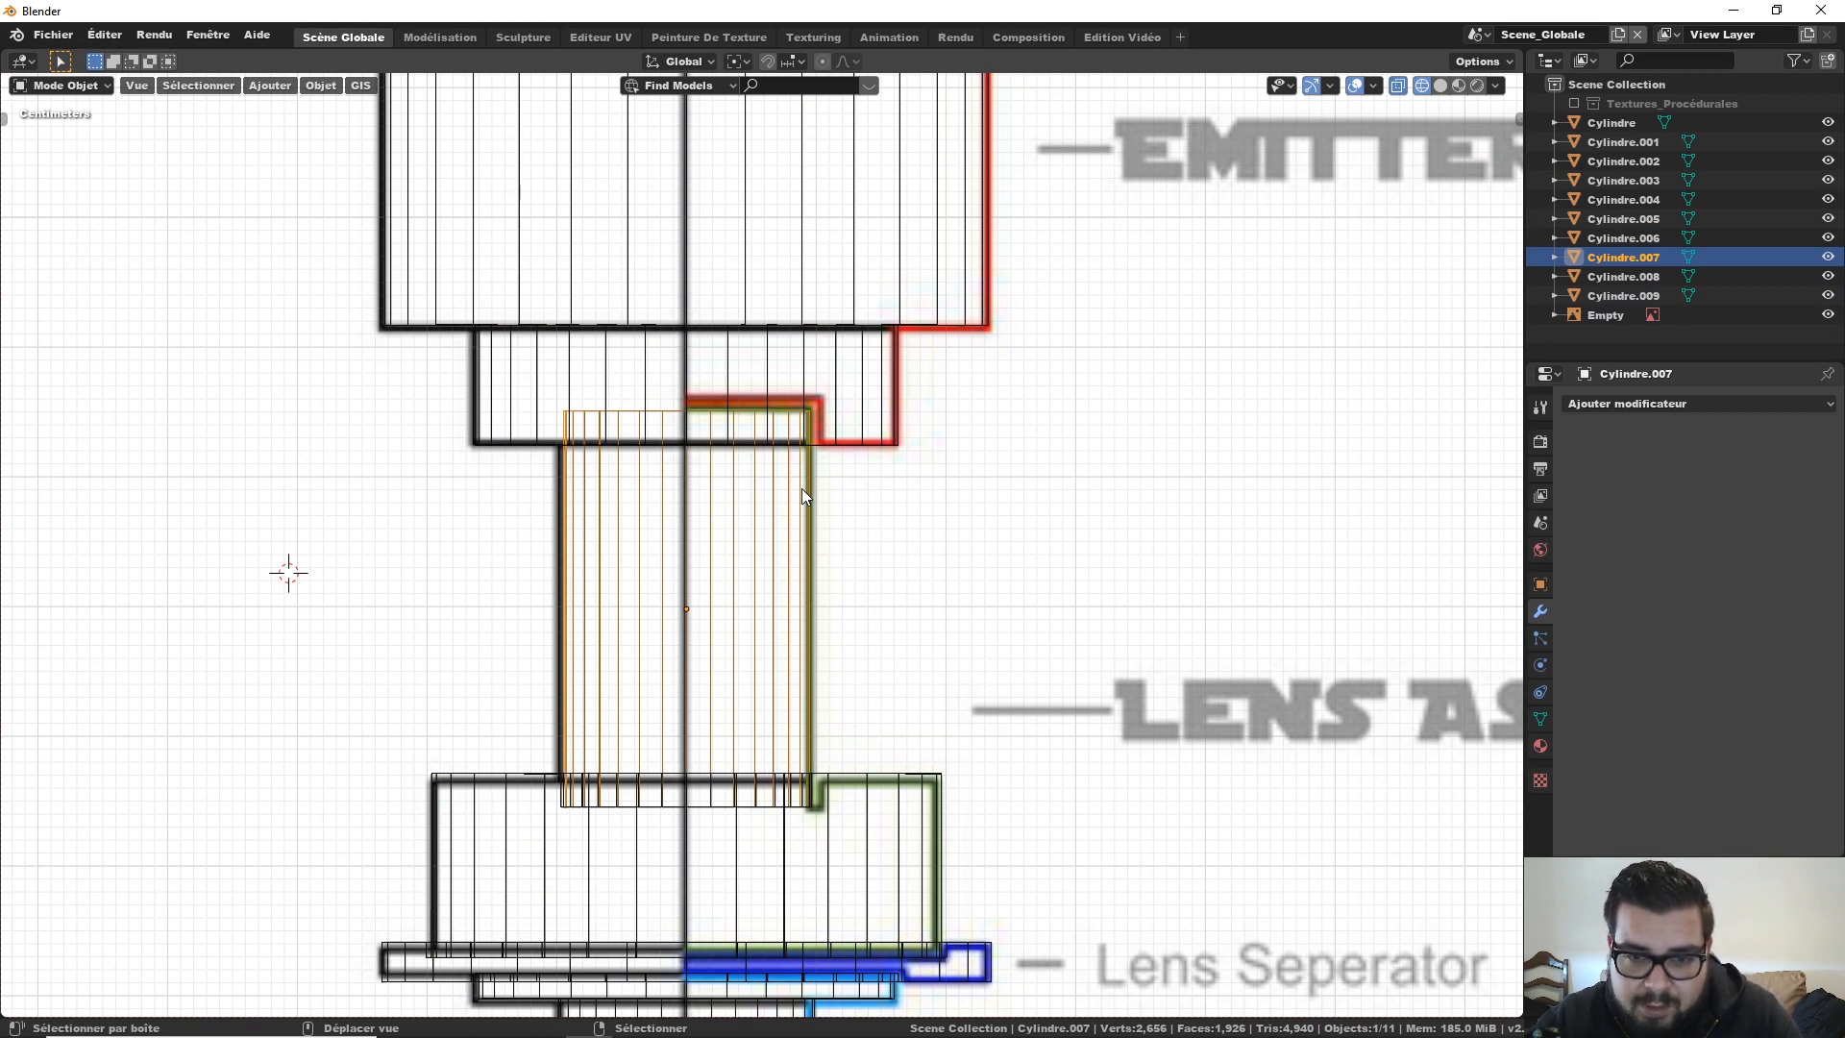
pyautogui.hotkey('shift', 'd')
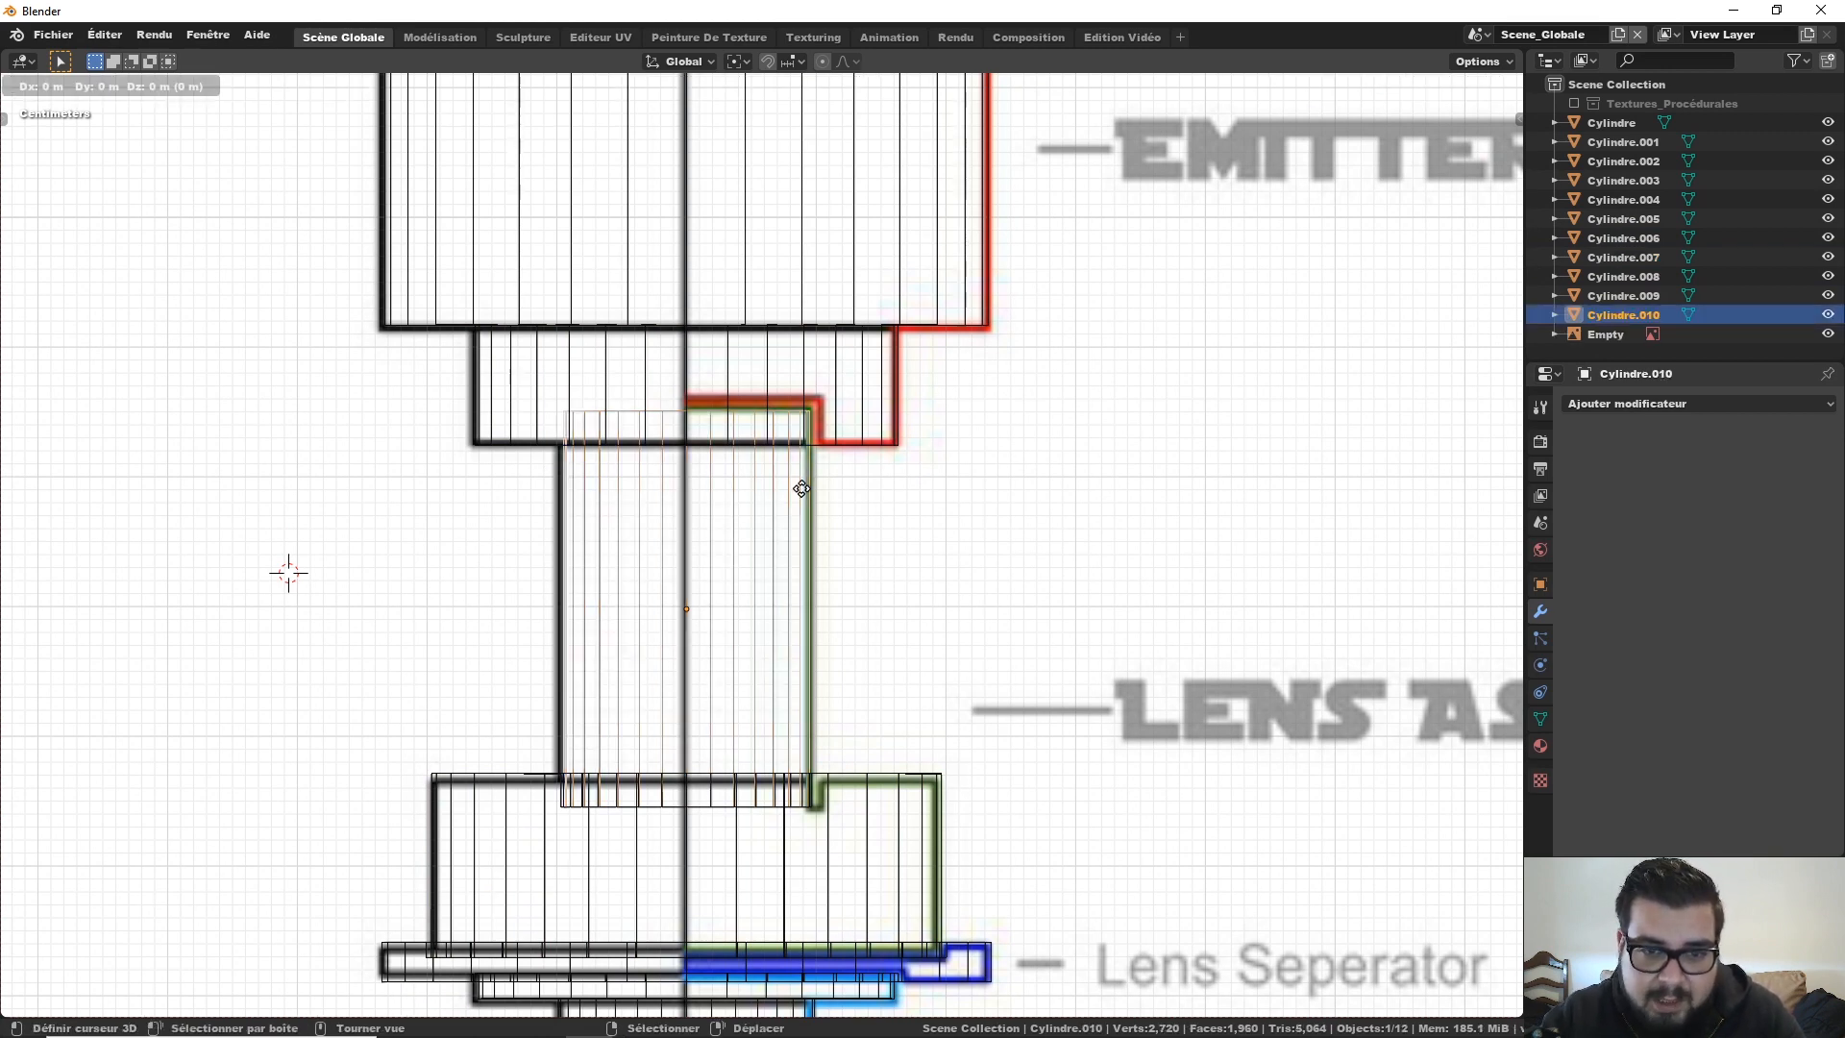
pyautogui.rightClick(801, 488)
pyautogui.press('s')
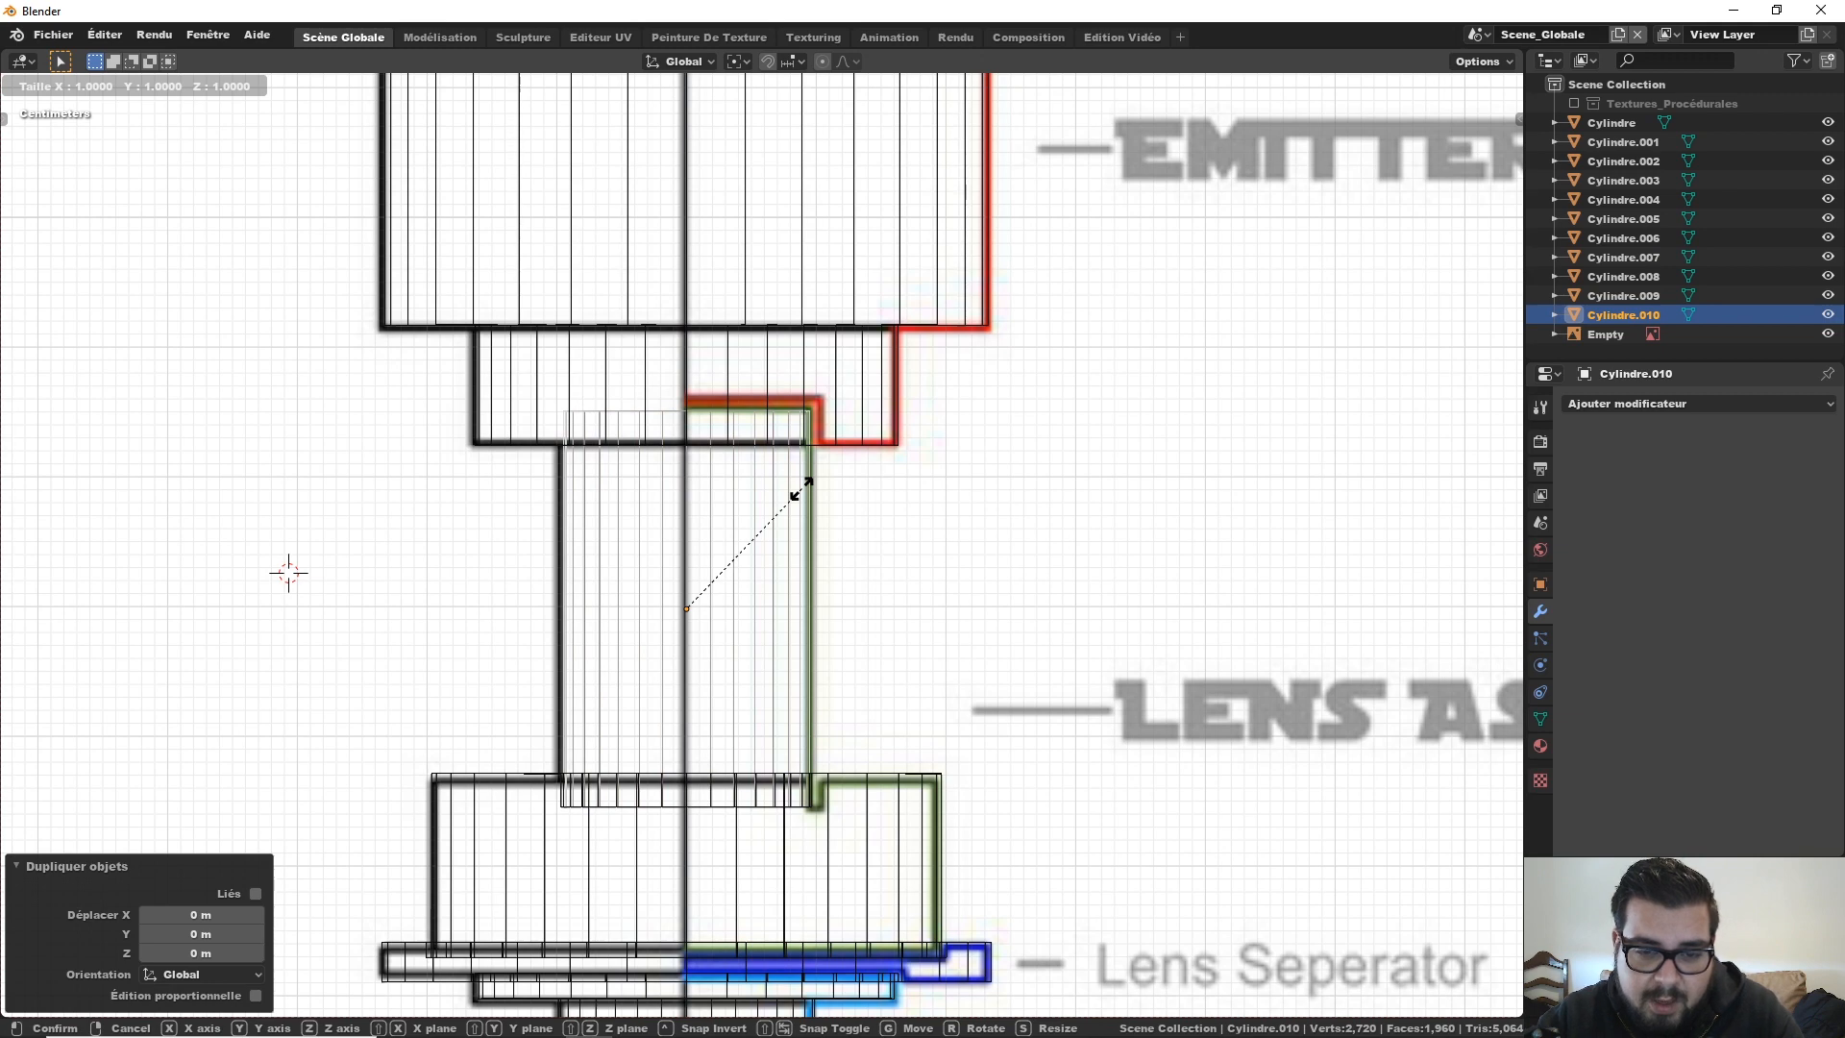
pyautogui.hotkey('shift', 'z')
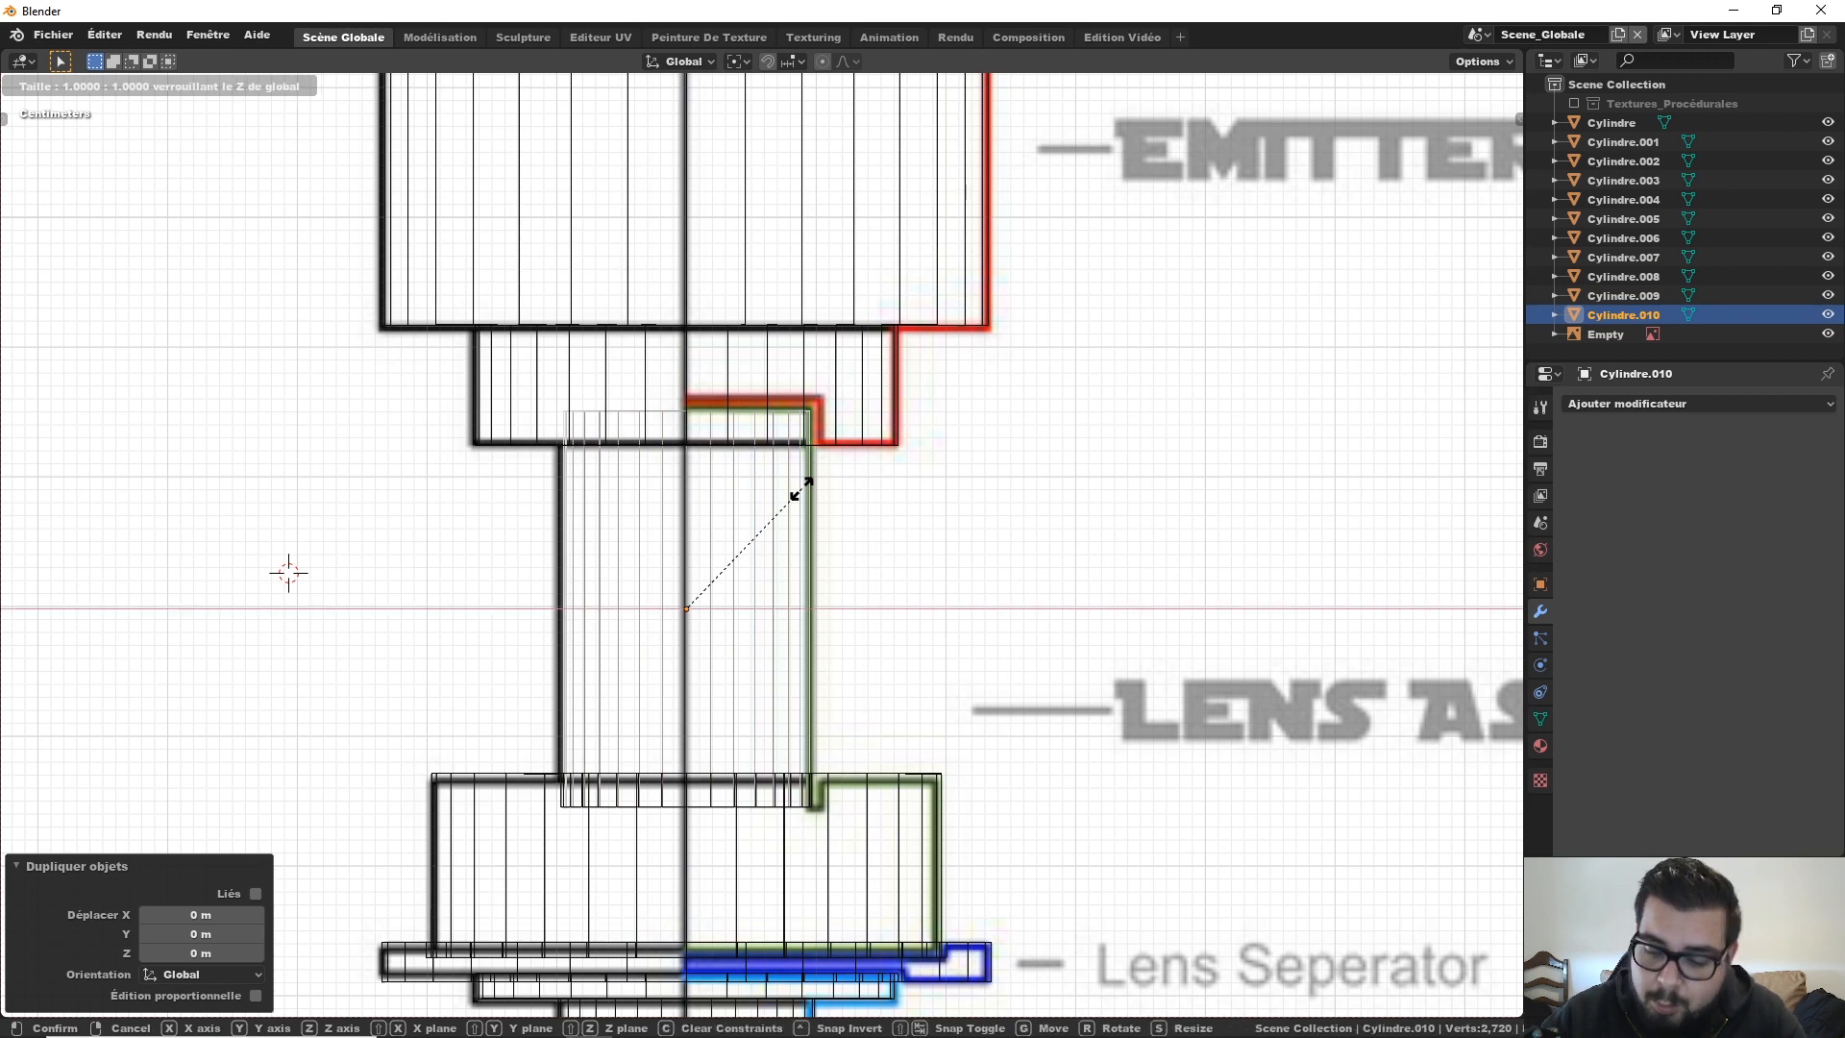
pyautogui.write('1.02')
pyautogui.press('Return')
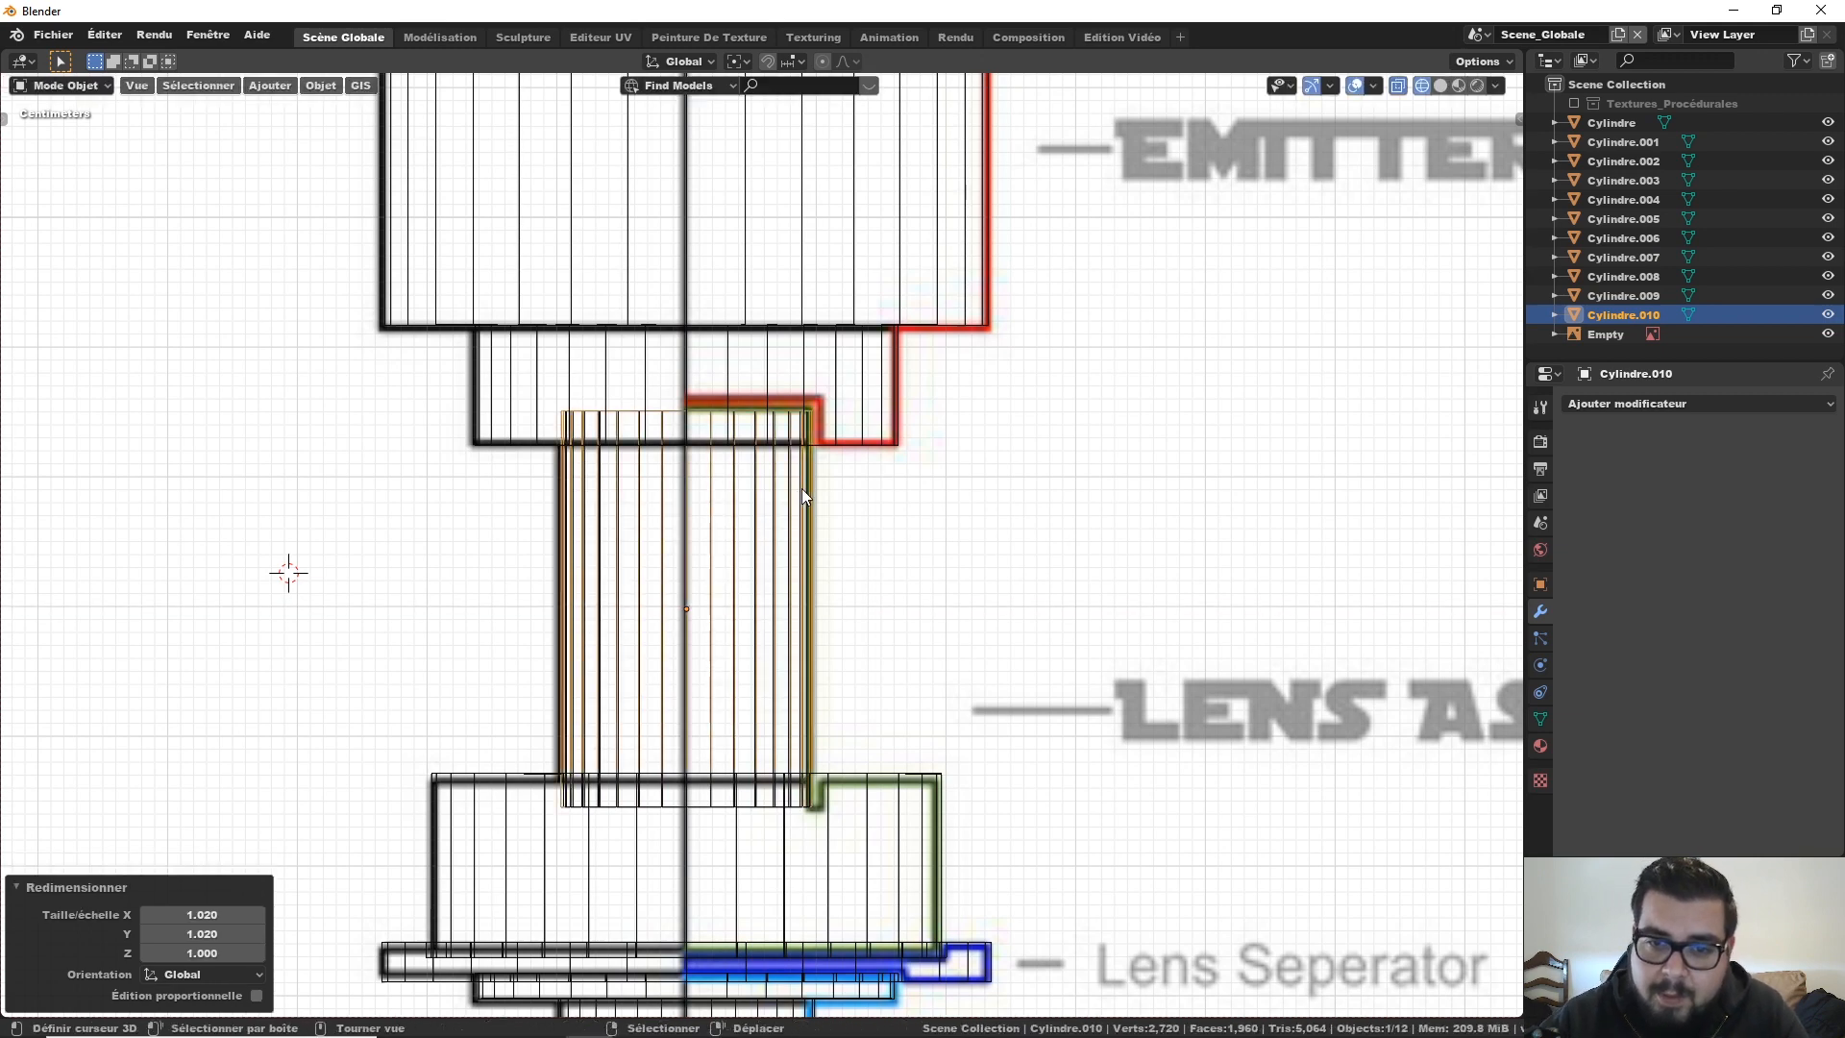
# Step: Subtract the enlarged lens assembly copy from the stepped emitter matrix body with Auto Boolean Difference and inspect its underside
pyautogui.keyDown('shift'); pyautogui.click(863, 326); pyautogui.keyUp('shift')
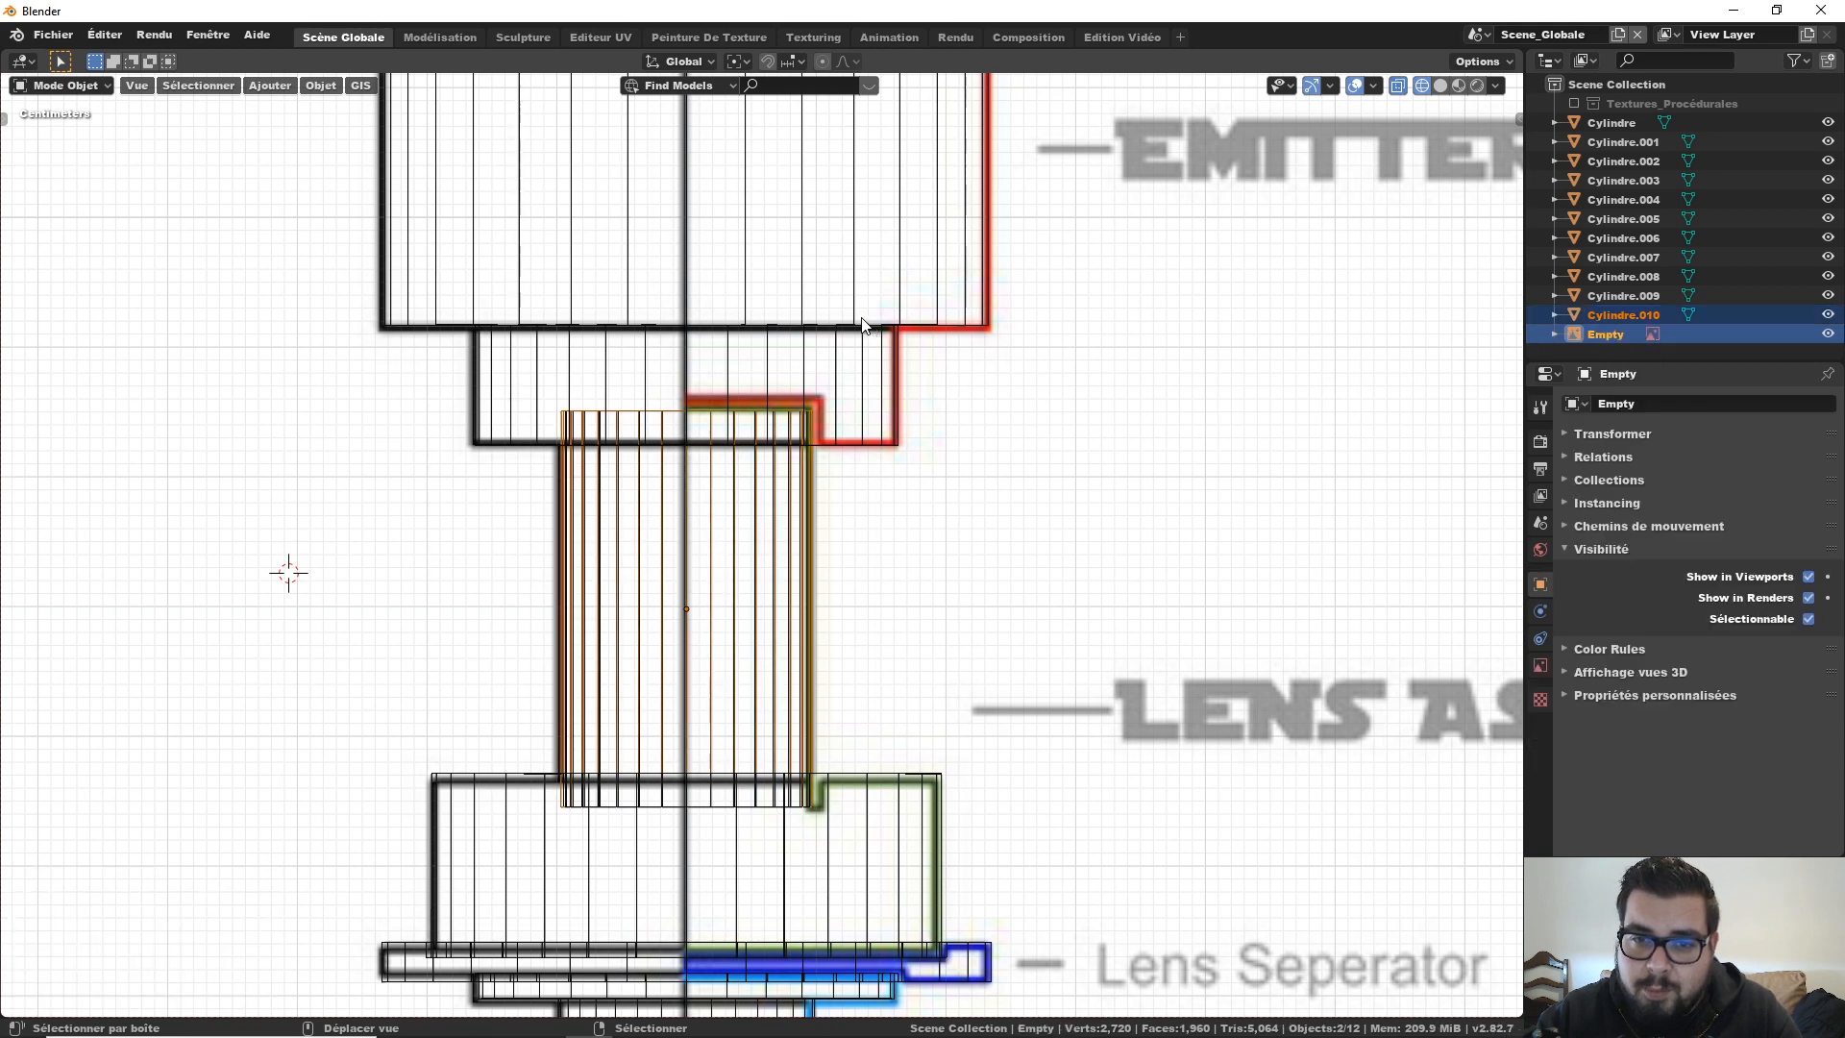
pyautogui.keyDown('shift'); pyautogui.click(863, 326); pyautogui.keyUp('shift')
pyautogui.keyDown('shift'); pyautogui.click(845, 297); pyautogui.keyUp('shift')
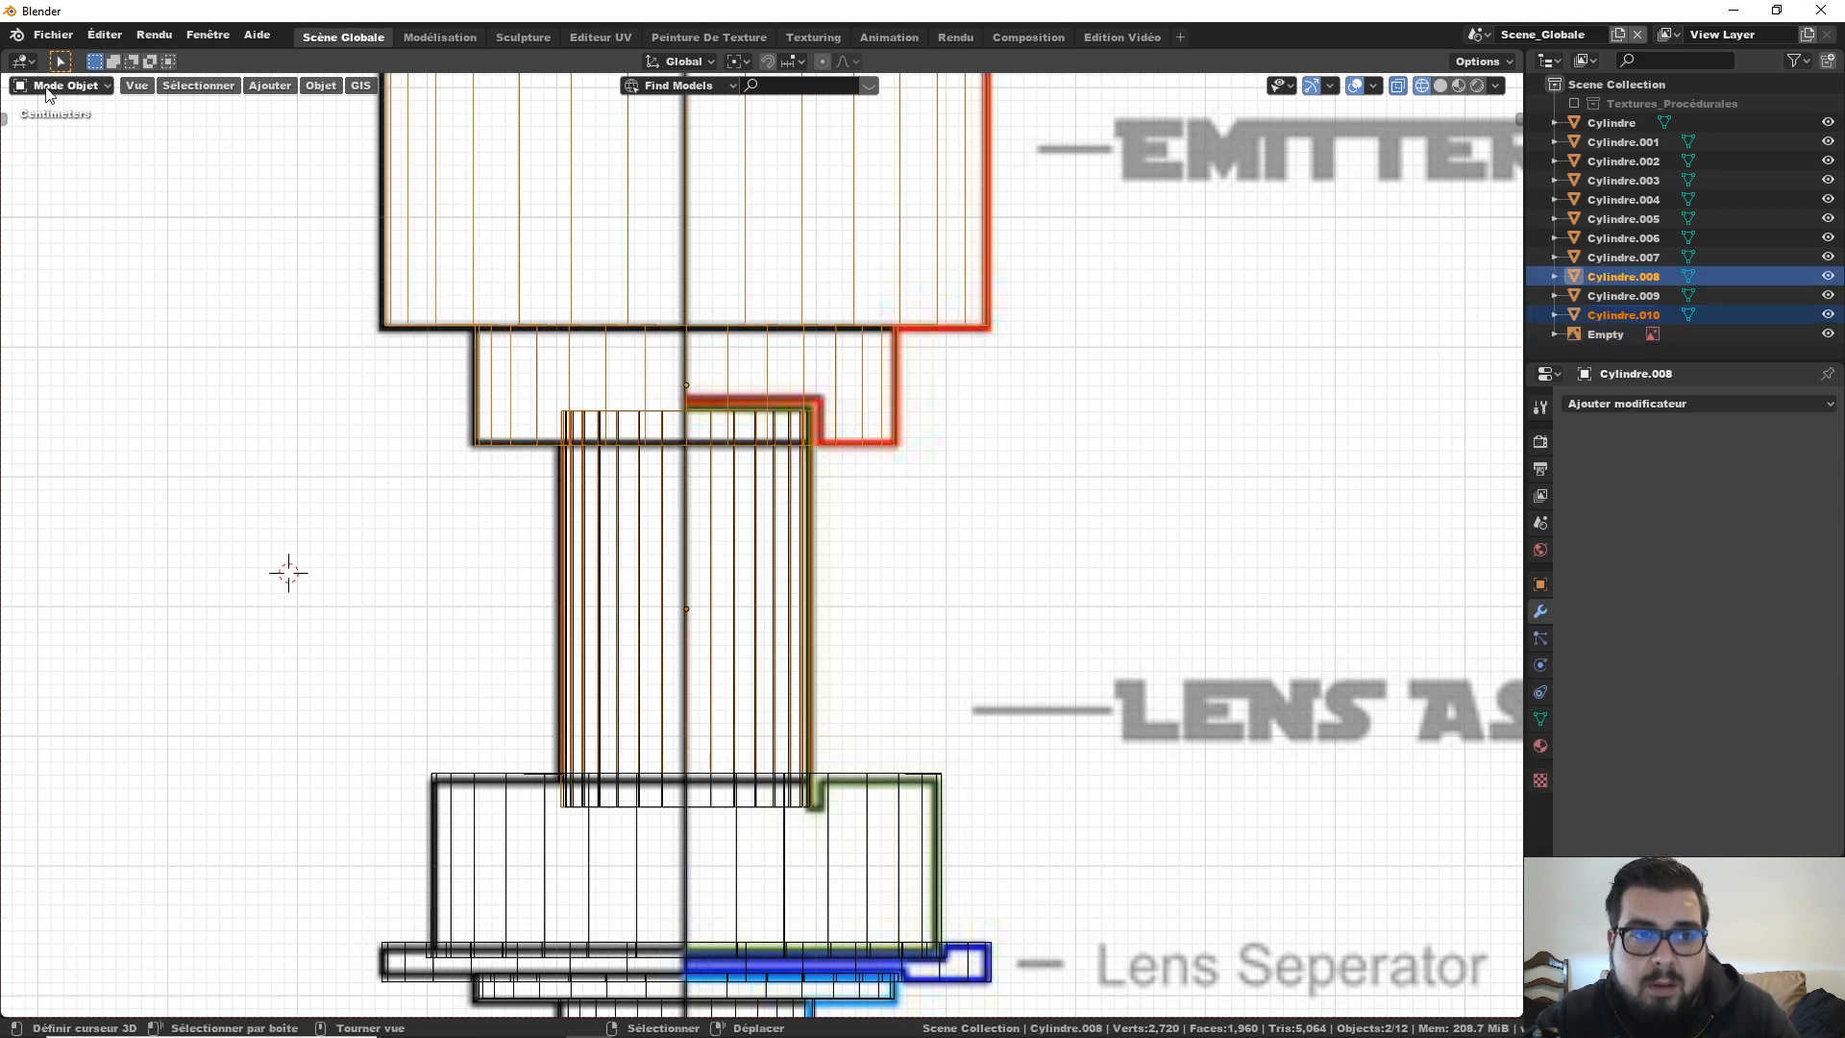
pyautogui.click(321, 85)
pyautogui.moveTo(394, 685)
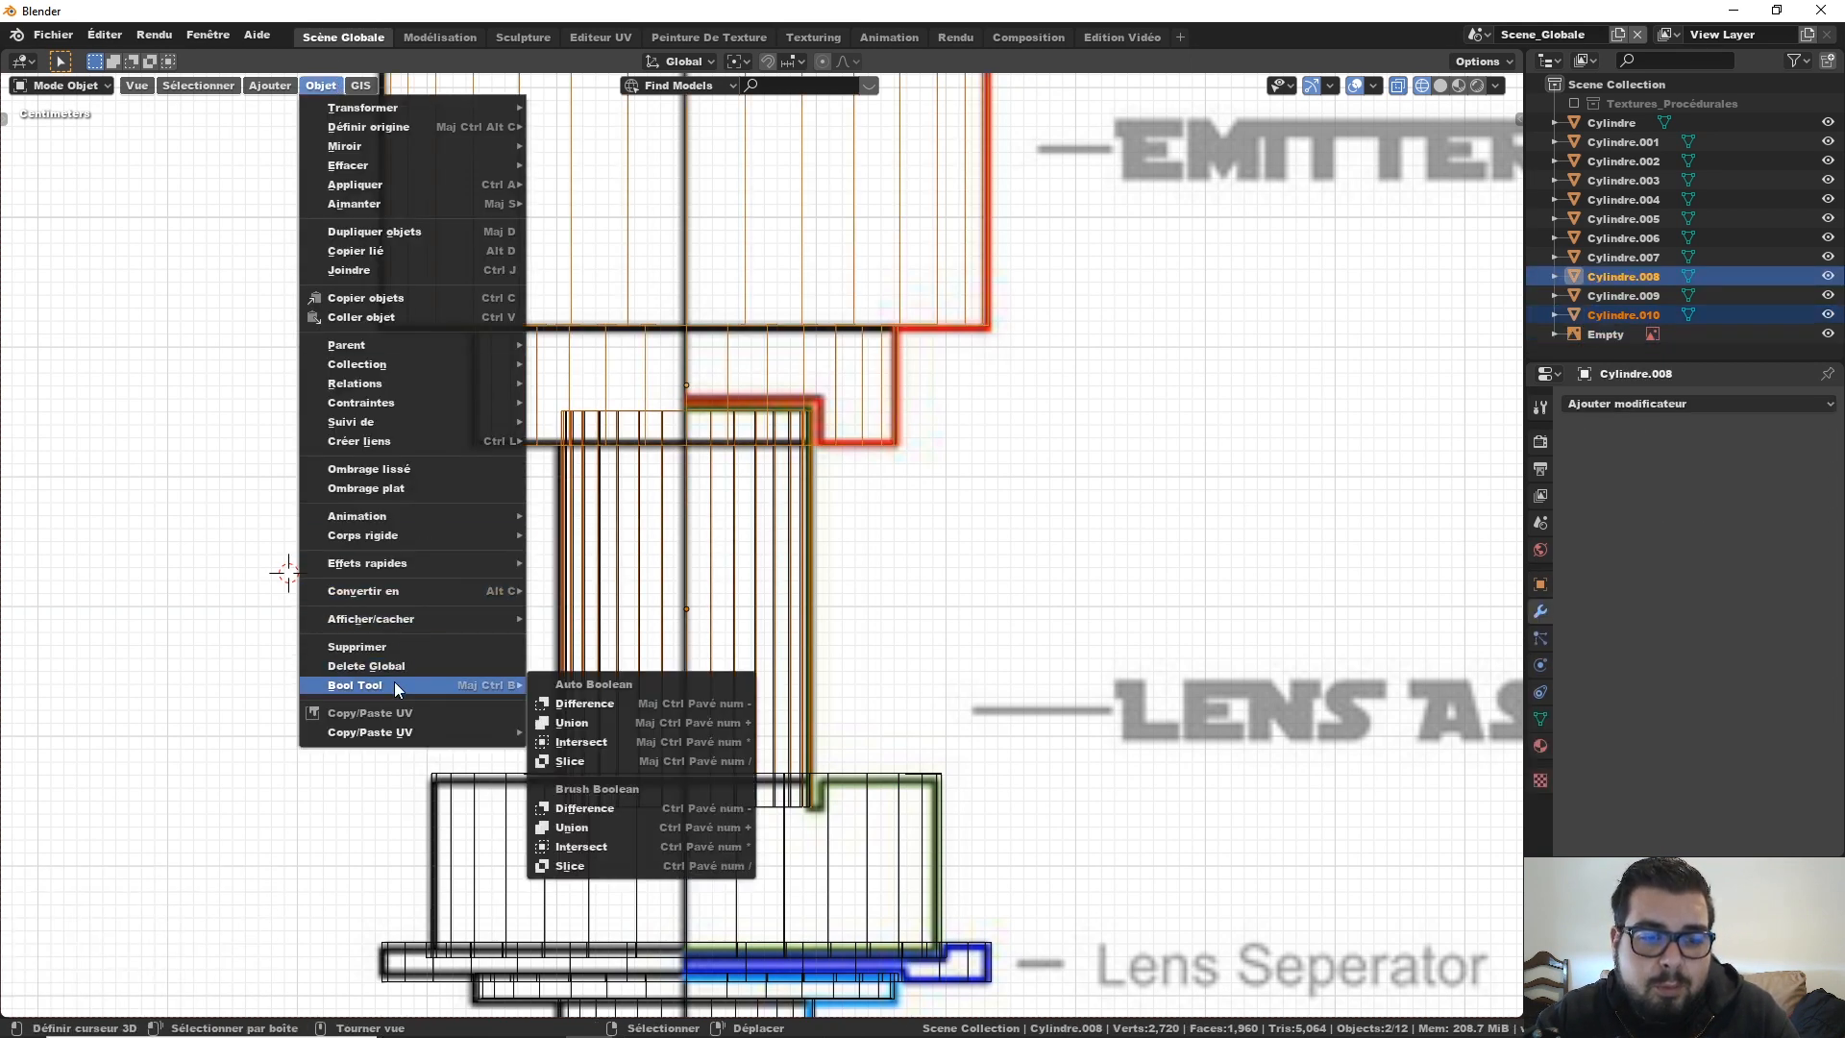
pyautogui.click(585, 703)
pyautogui.hotkey('shift', 'z')
pyautogui.moveTo(637, 711)
pyautogui.mouseDown(button='middle')
pyautogui.moveTo(880, 477)
pyautogui.moveTo(898, 173)
pyautogui.moveTo(886, 309)
pyautogui.mouseUp(button='middle')
pyautogui.press('z')
pyautogui.press('z')
pyautogui.scroll(-3, 888, 303)
# Step: In front wireframe view, duplicate the small cylinder on top of the emitter matrix in place and scale the copy by 1.02 on X and Y only
pyautogui.press('z')
pyautogui.click(781, 304)
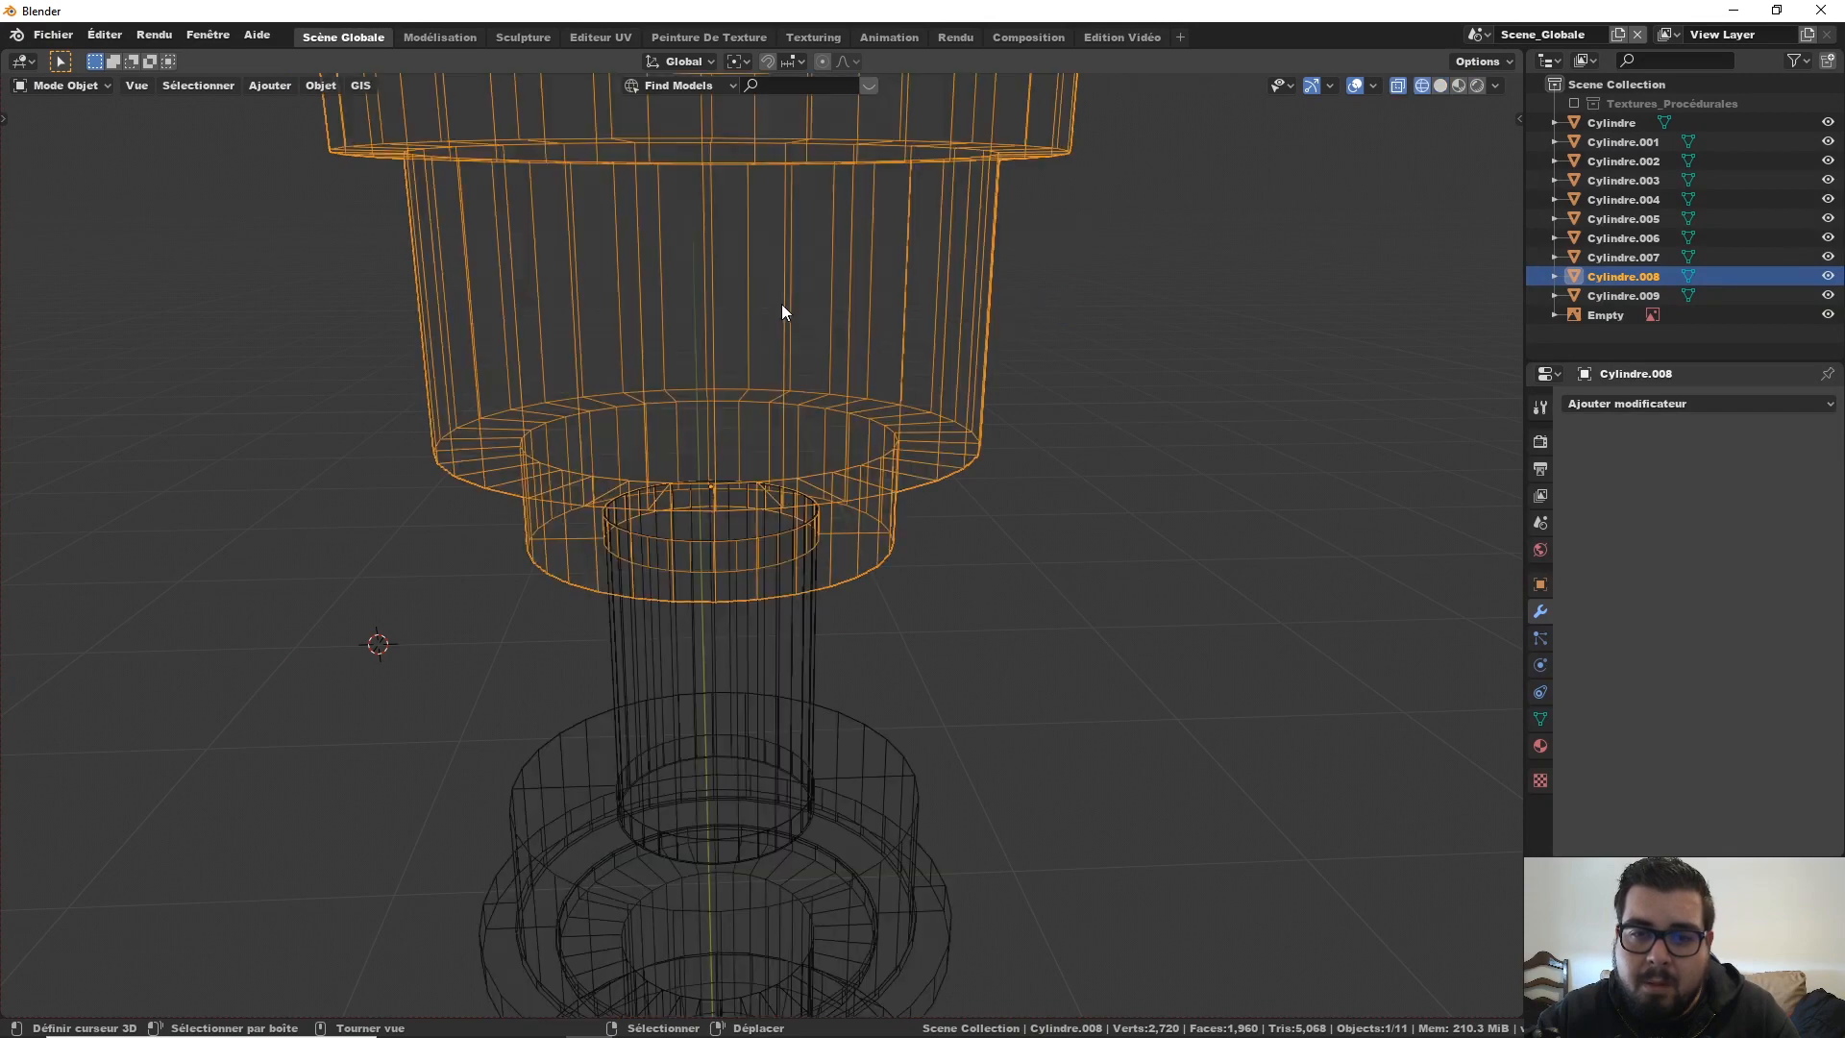
pyautogui.press('KP_1')
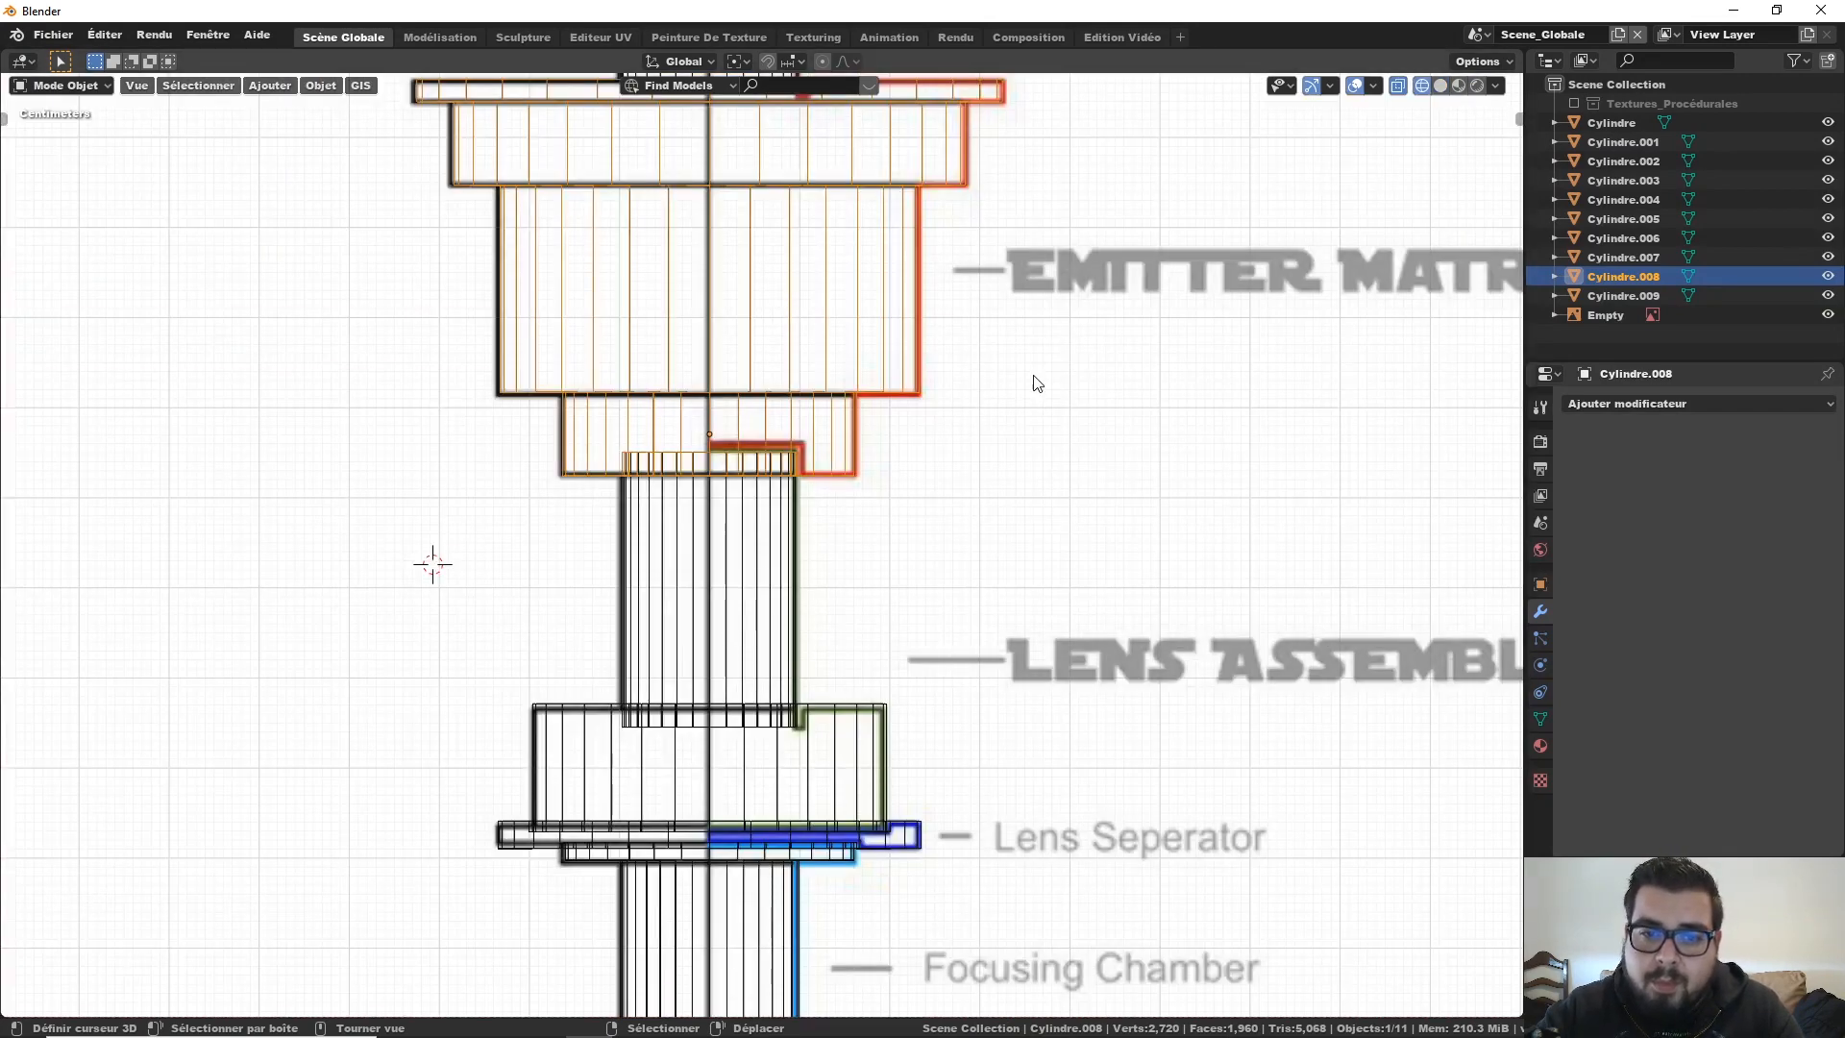
pyautogui.scroll(-2, 1035, 377)
pyautogui.keyDown('shift'); pyautogui.moveTo(880, 287); pyautogui.dragTo(882, 486, button='middle'); pyautogui.keyUp('shift')
pyautogui.scroll(3, 883, 476)
pyautogui.keyDown('shift'); pyautogui.moveTo(871, 417); pyautogui.dragTo(874, 523, button='middle'); pyautogui.keyUp('shift')
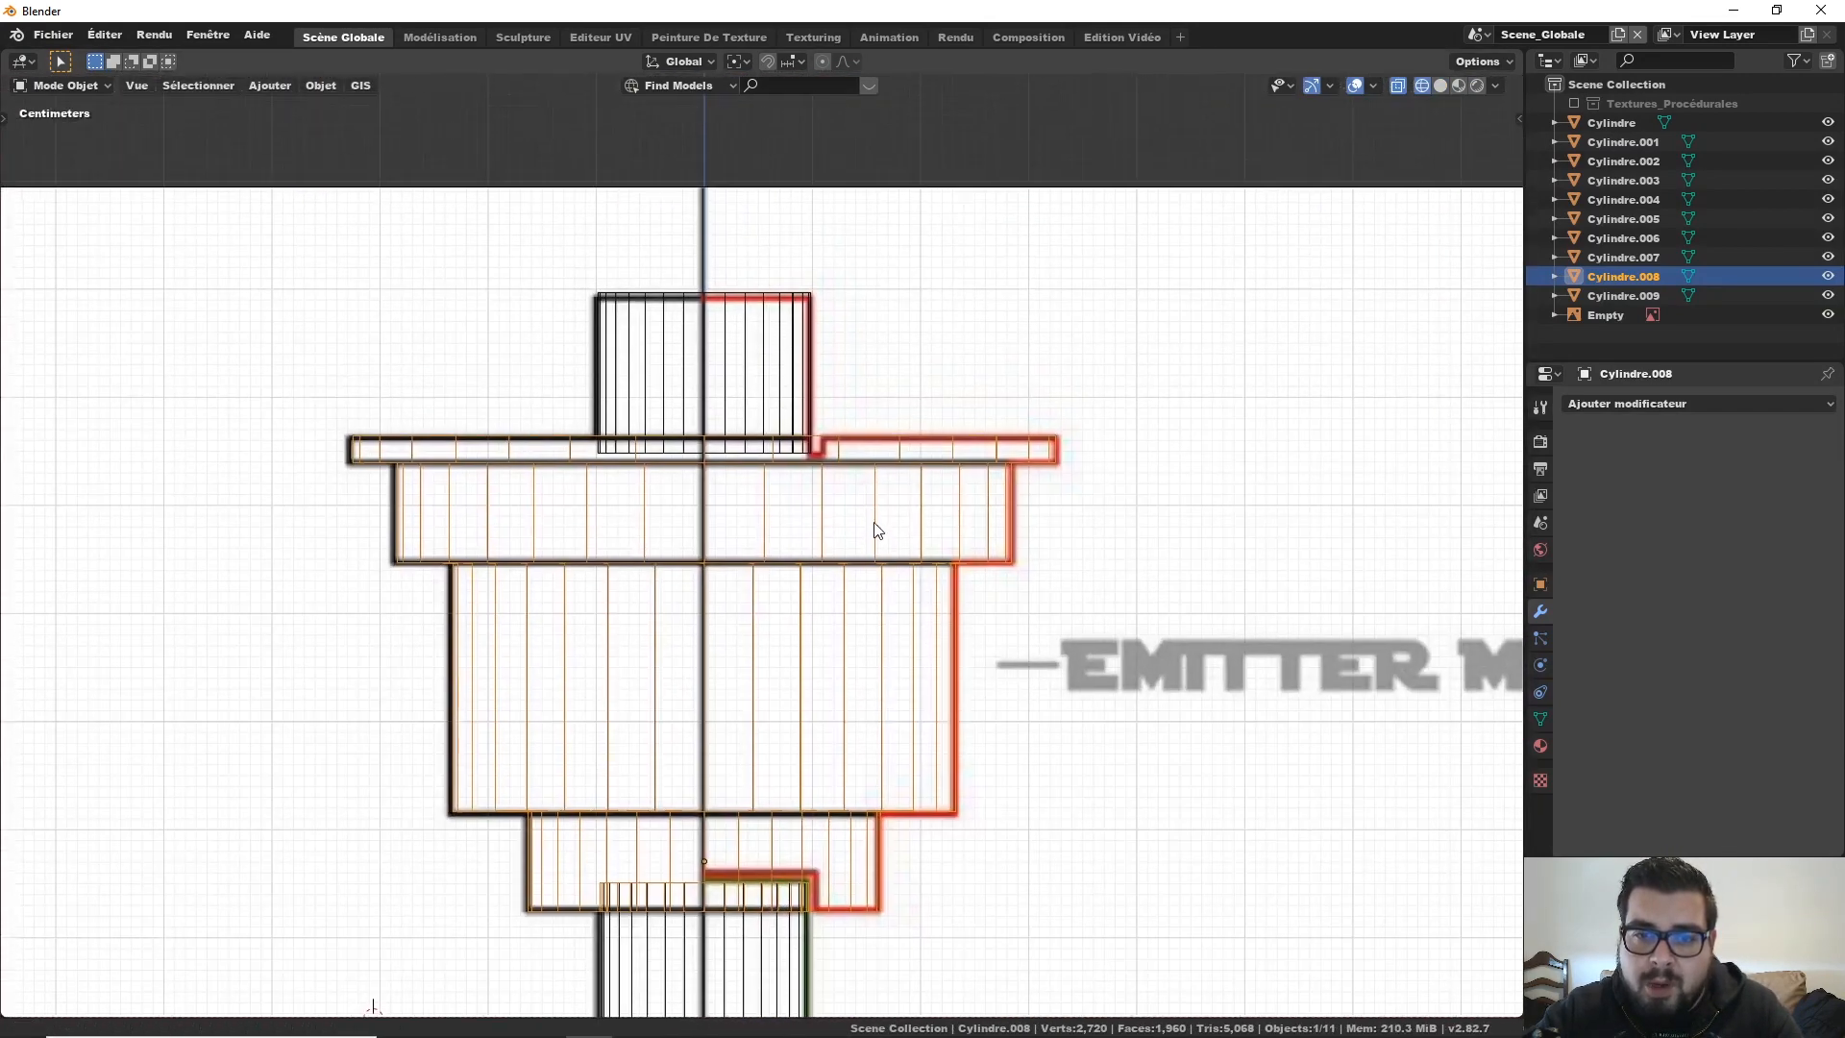
pyautogui.click(818, 332)
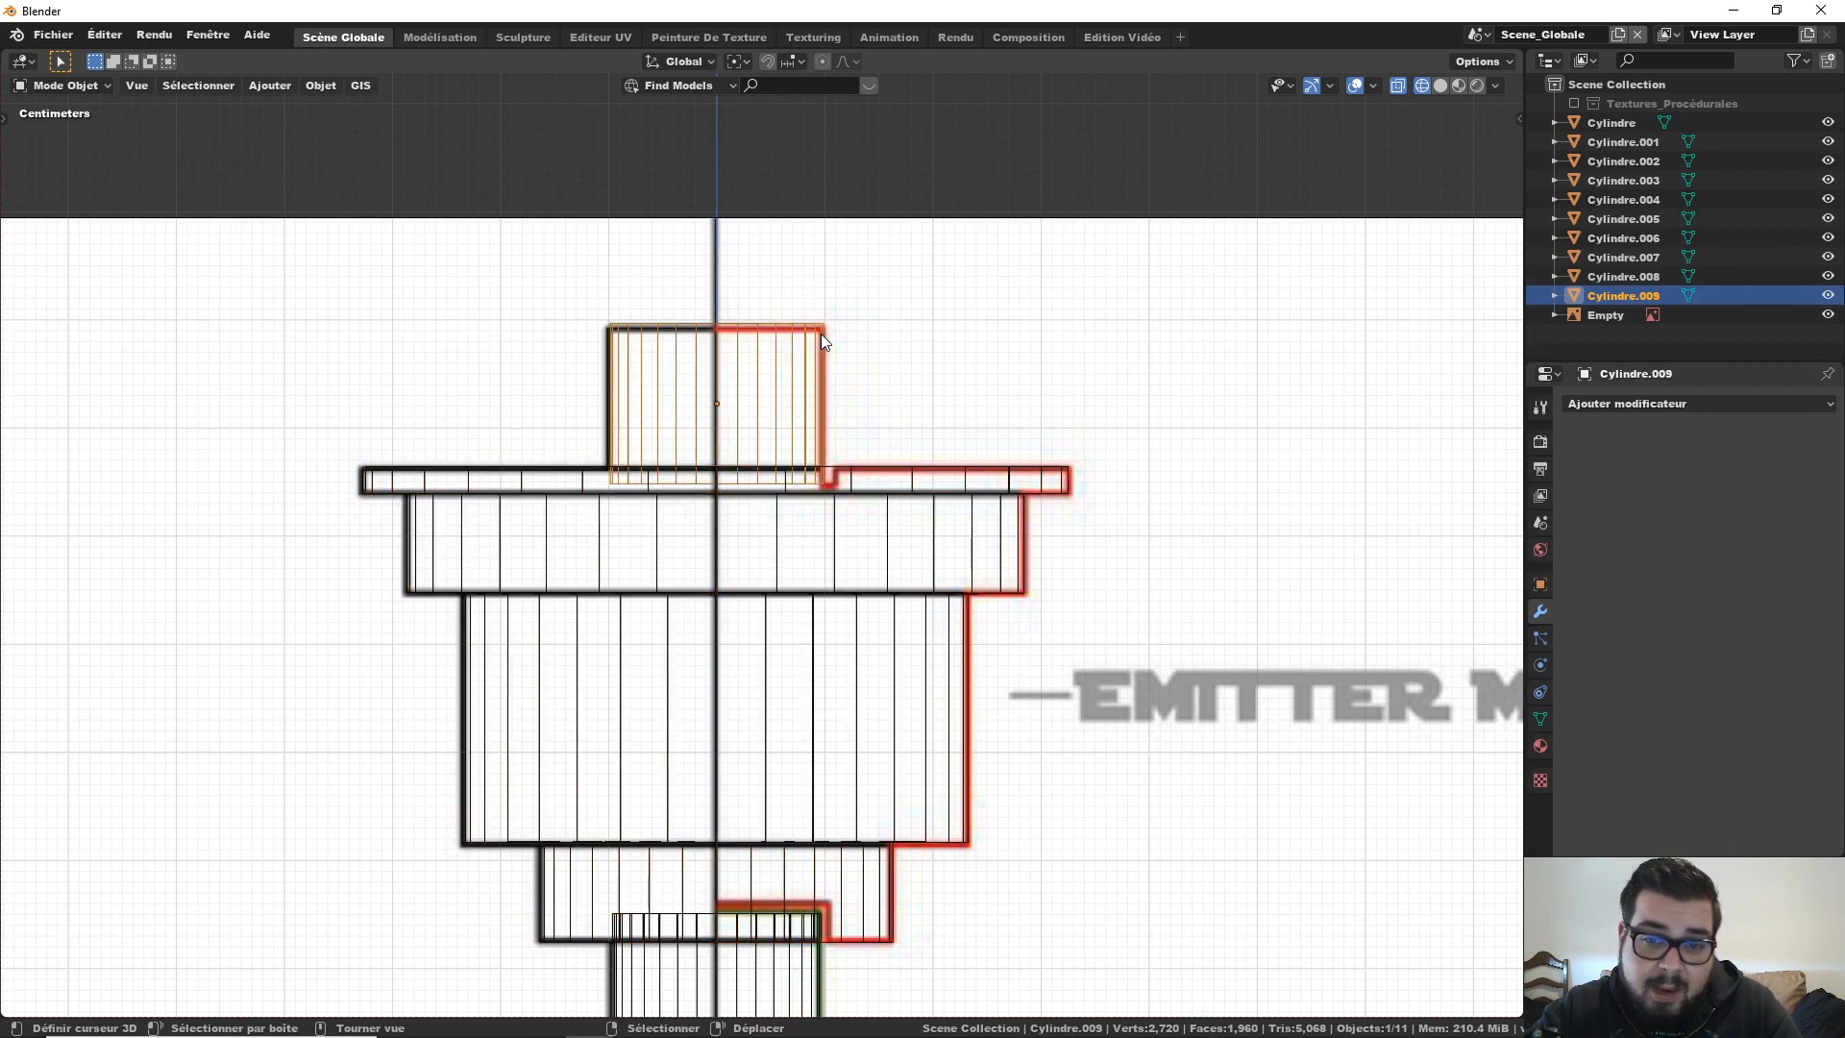
pyautogui.hotkey('shift', 'd')
pyautogui.press('Escape')
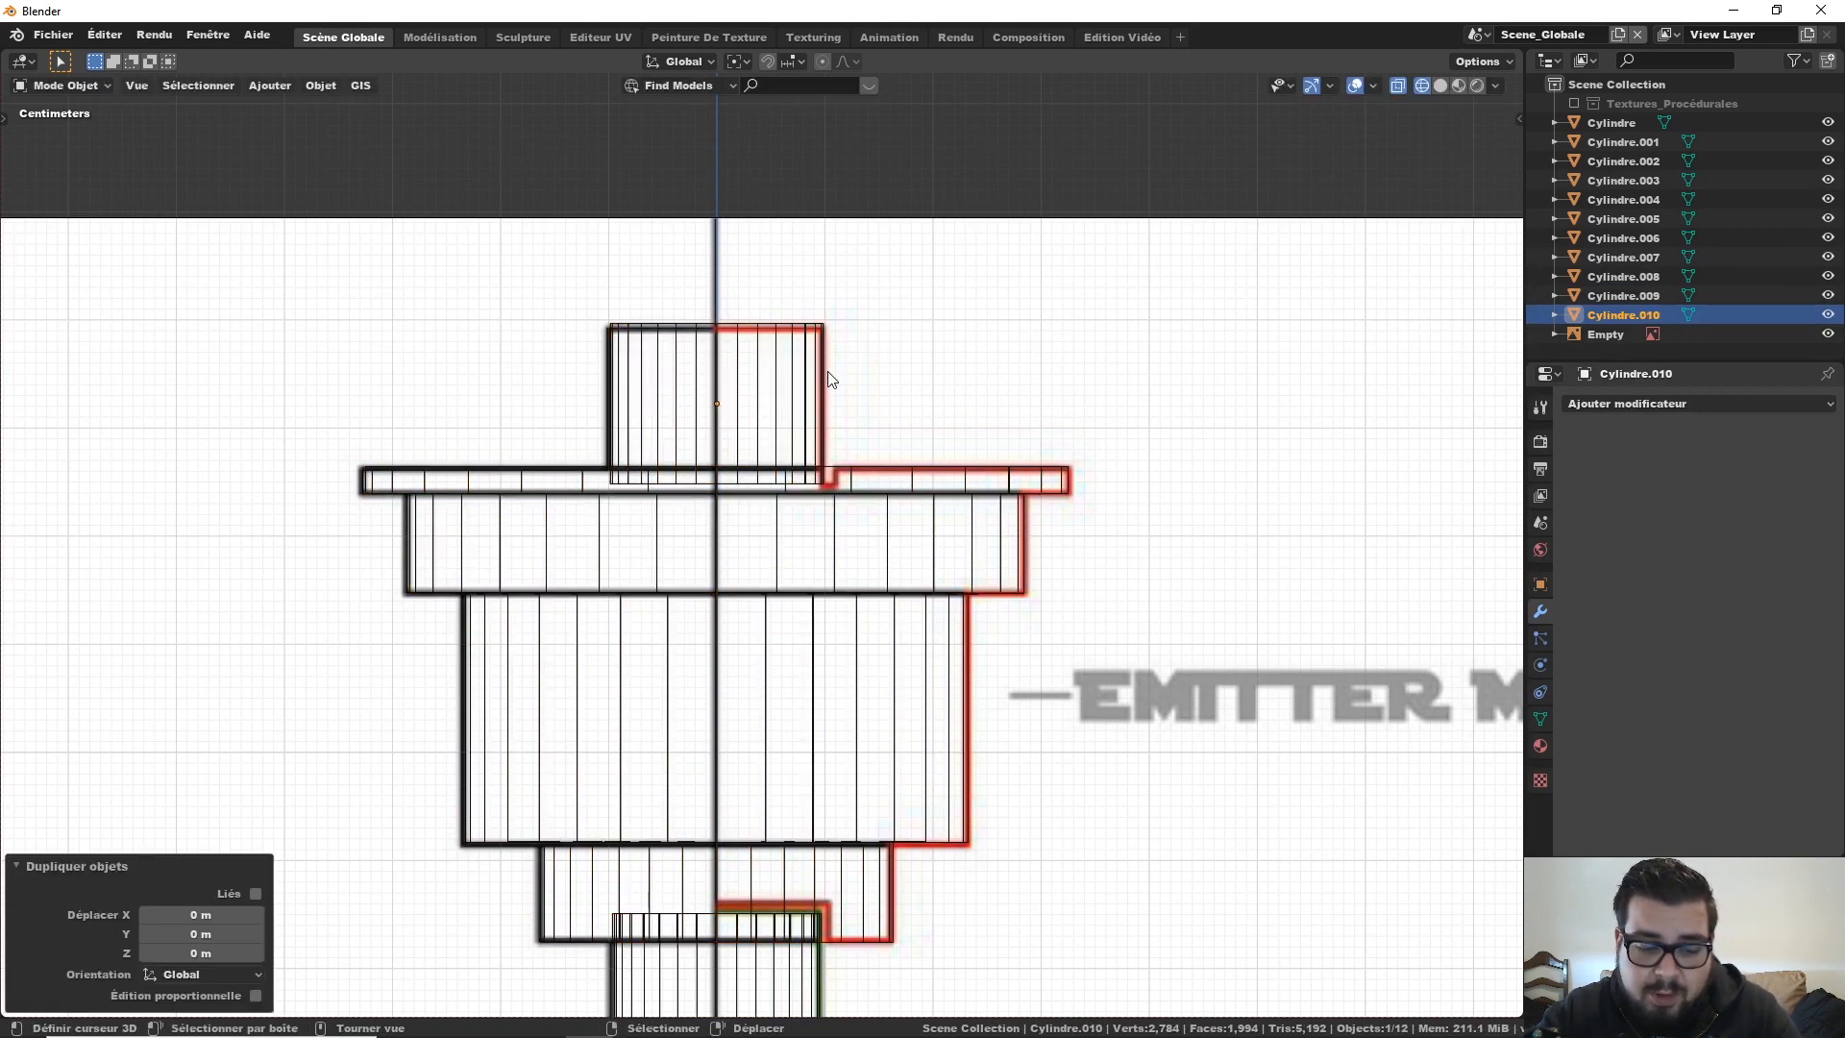
pyautogui.press('s')
pyautogui.hotkey('shift', 'z')
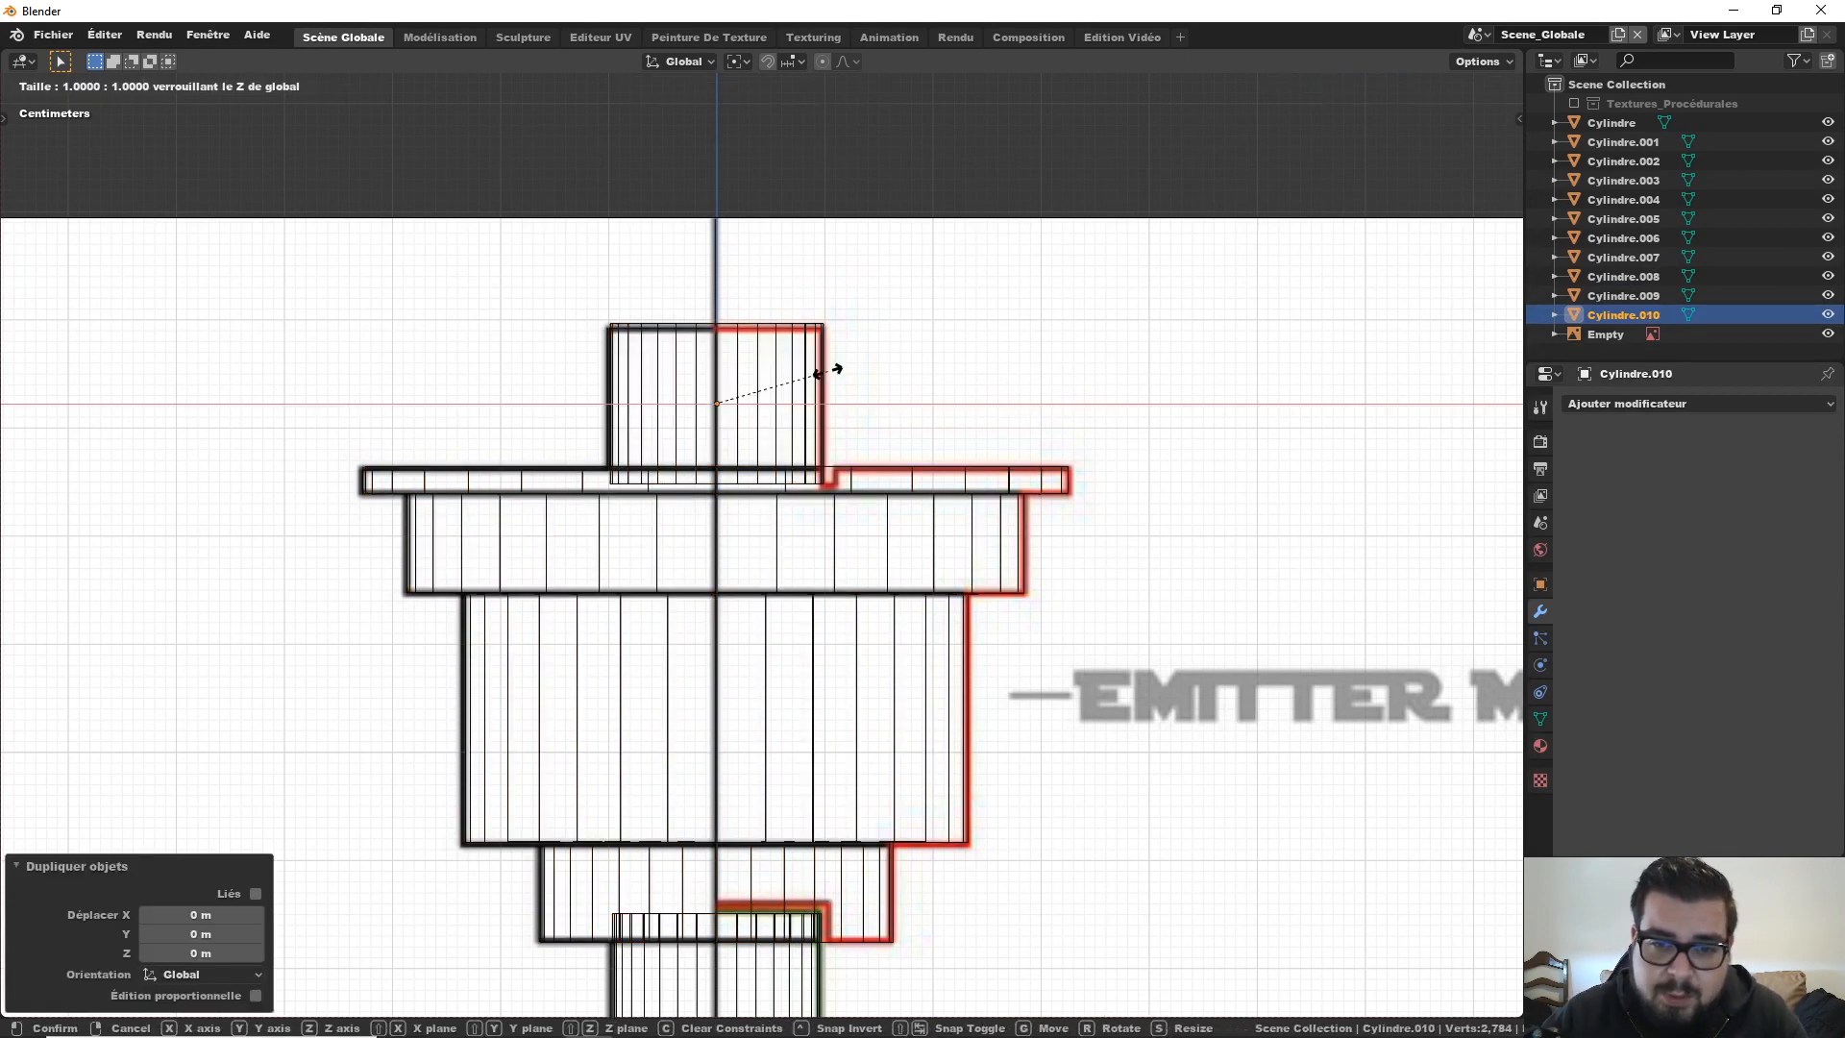
pyautogui.write('1.02')
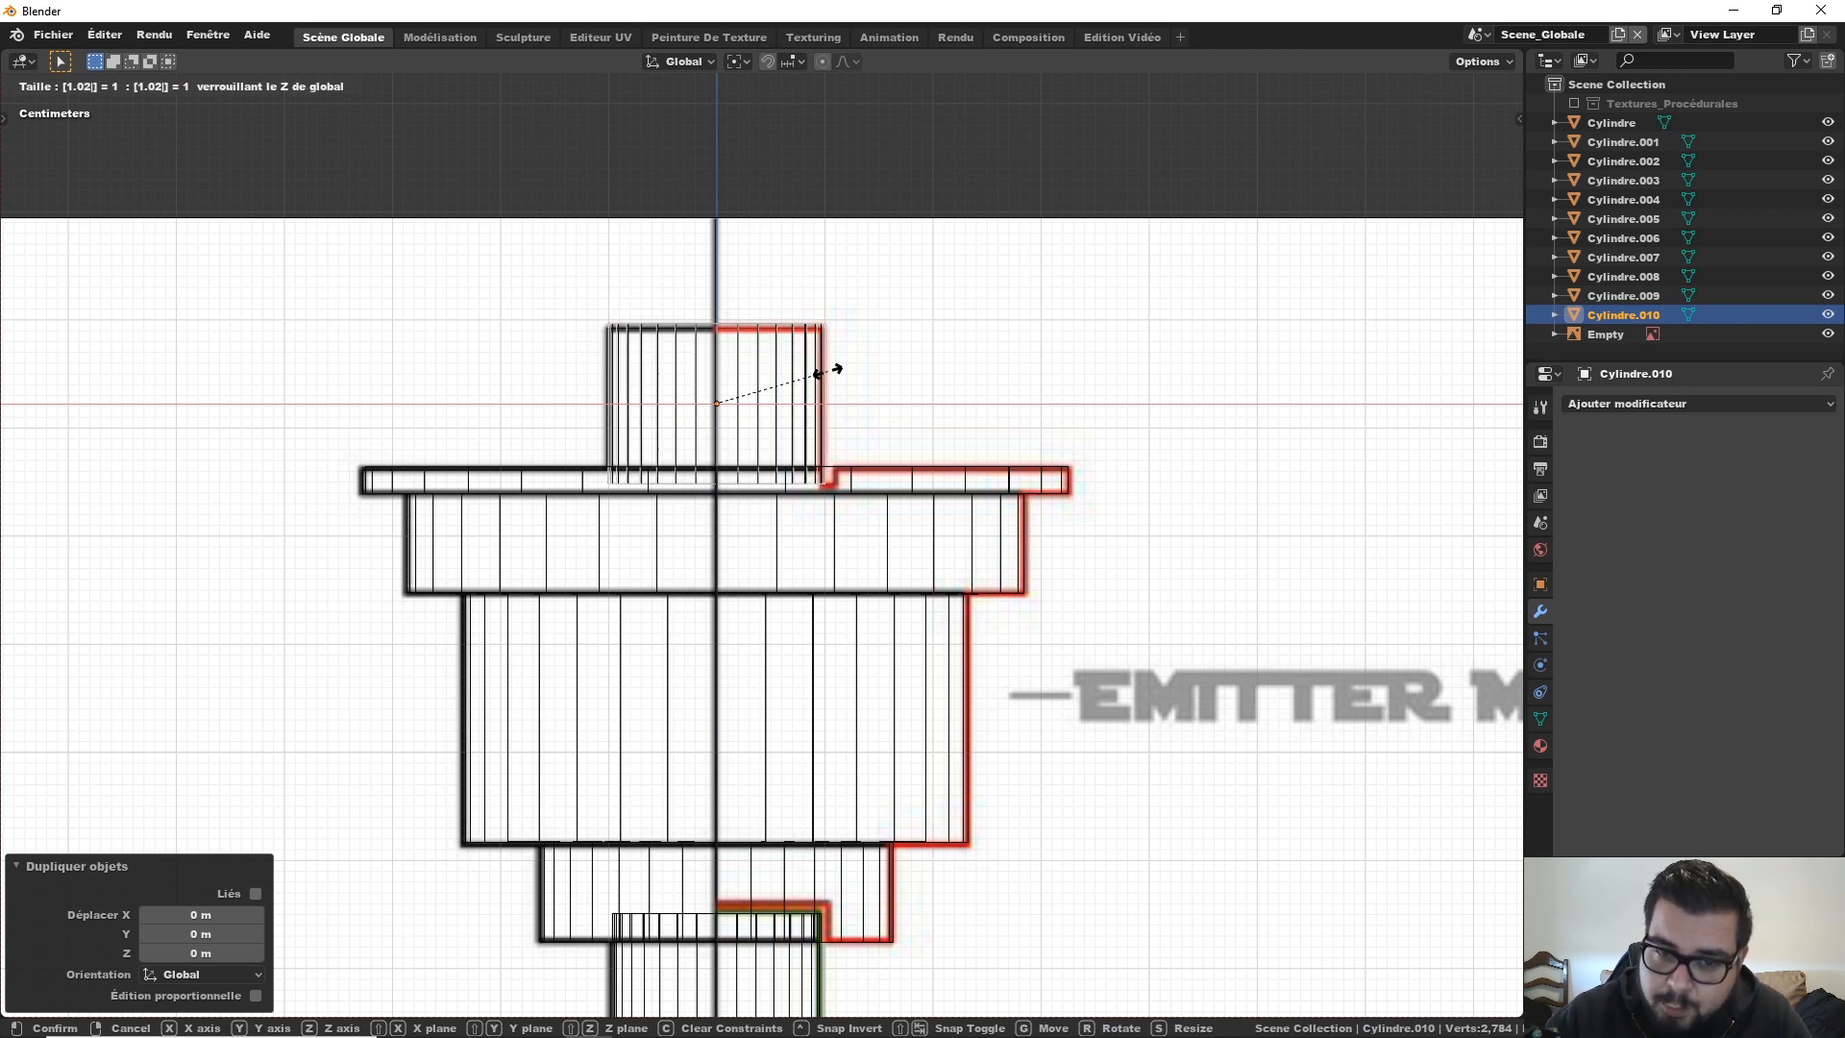
pyautogui.press('Return')
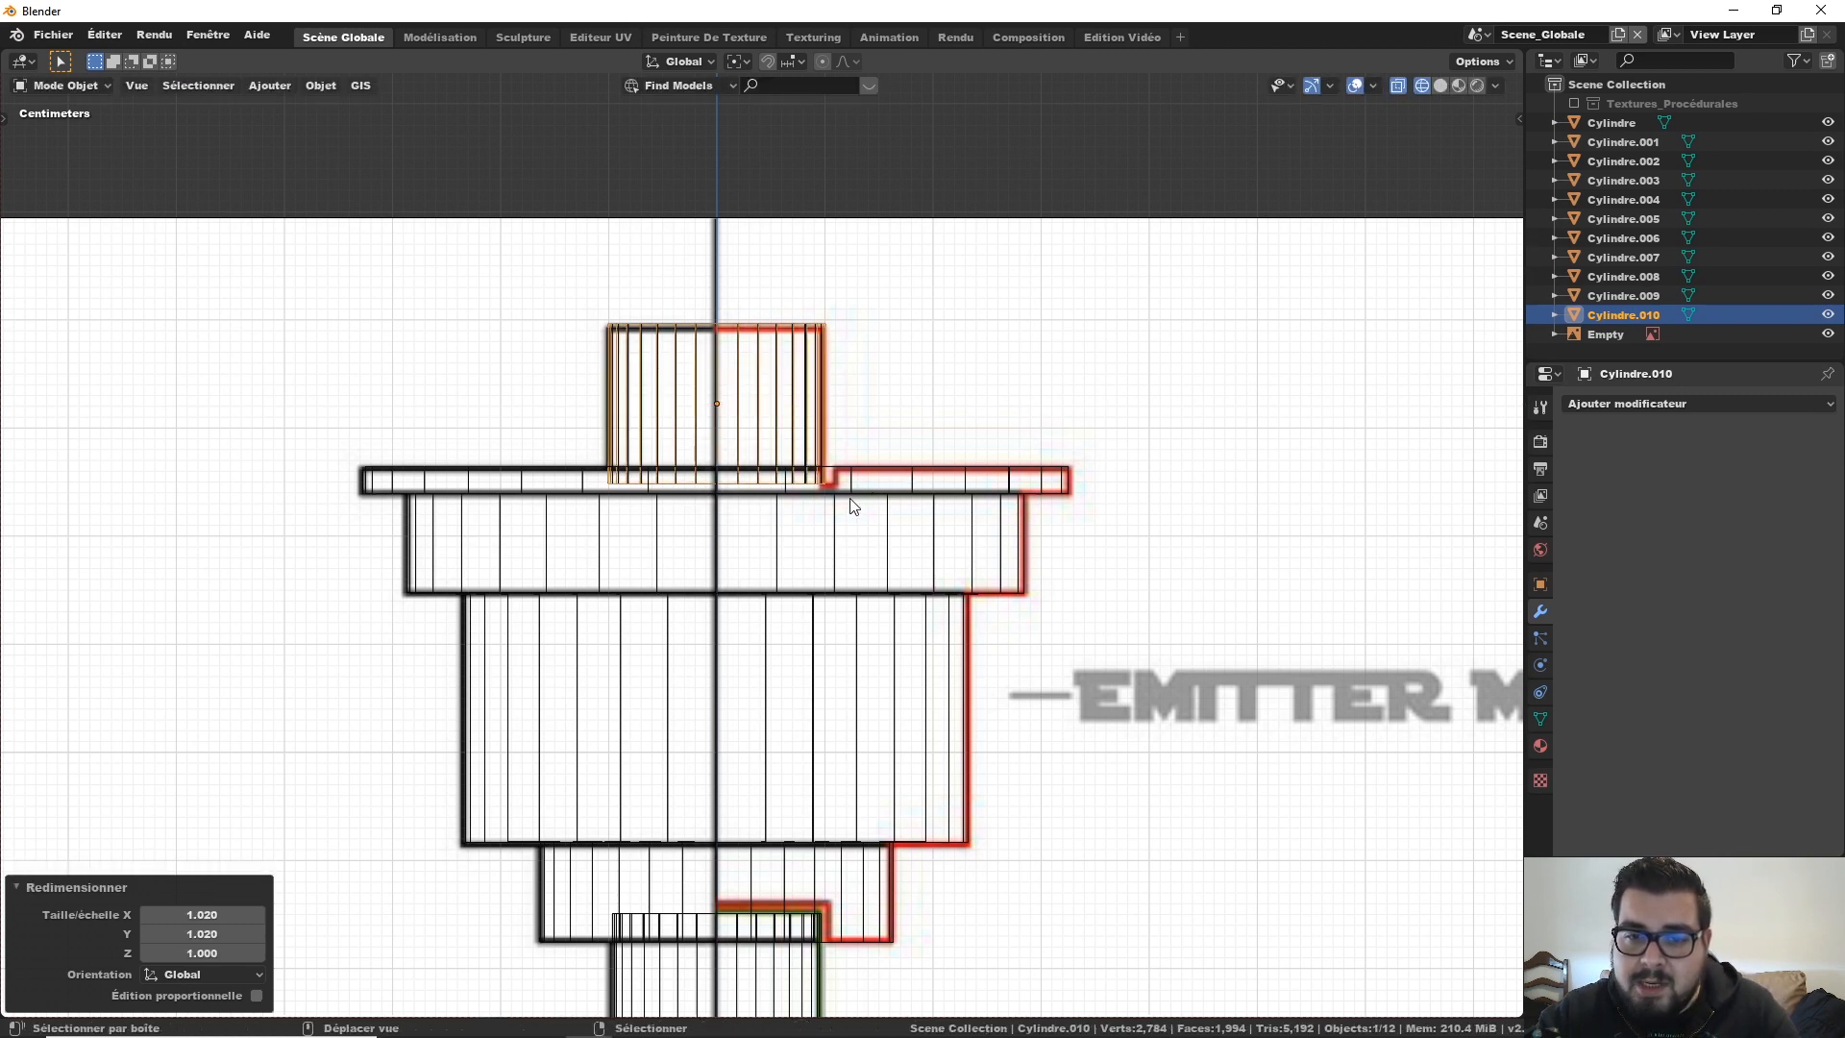
# Step: Subtract the enlarged top cylinder copy from the stepped emitter matrix body with Auto Boolean Difference
pyautogui.keyDown('shift'); pyautogui.click(834, 551); pyautogui.keyUp('shift')
pyautogui.keyDown('shift'); pyautogui.click(836, 555); pyautogui.keyUp('shift')
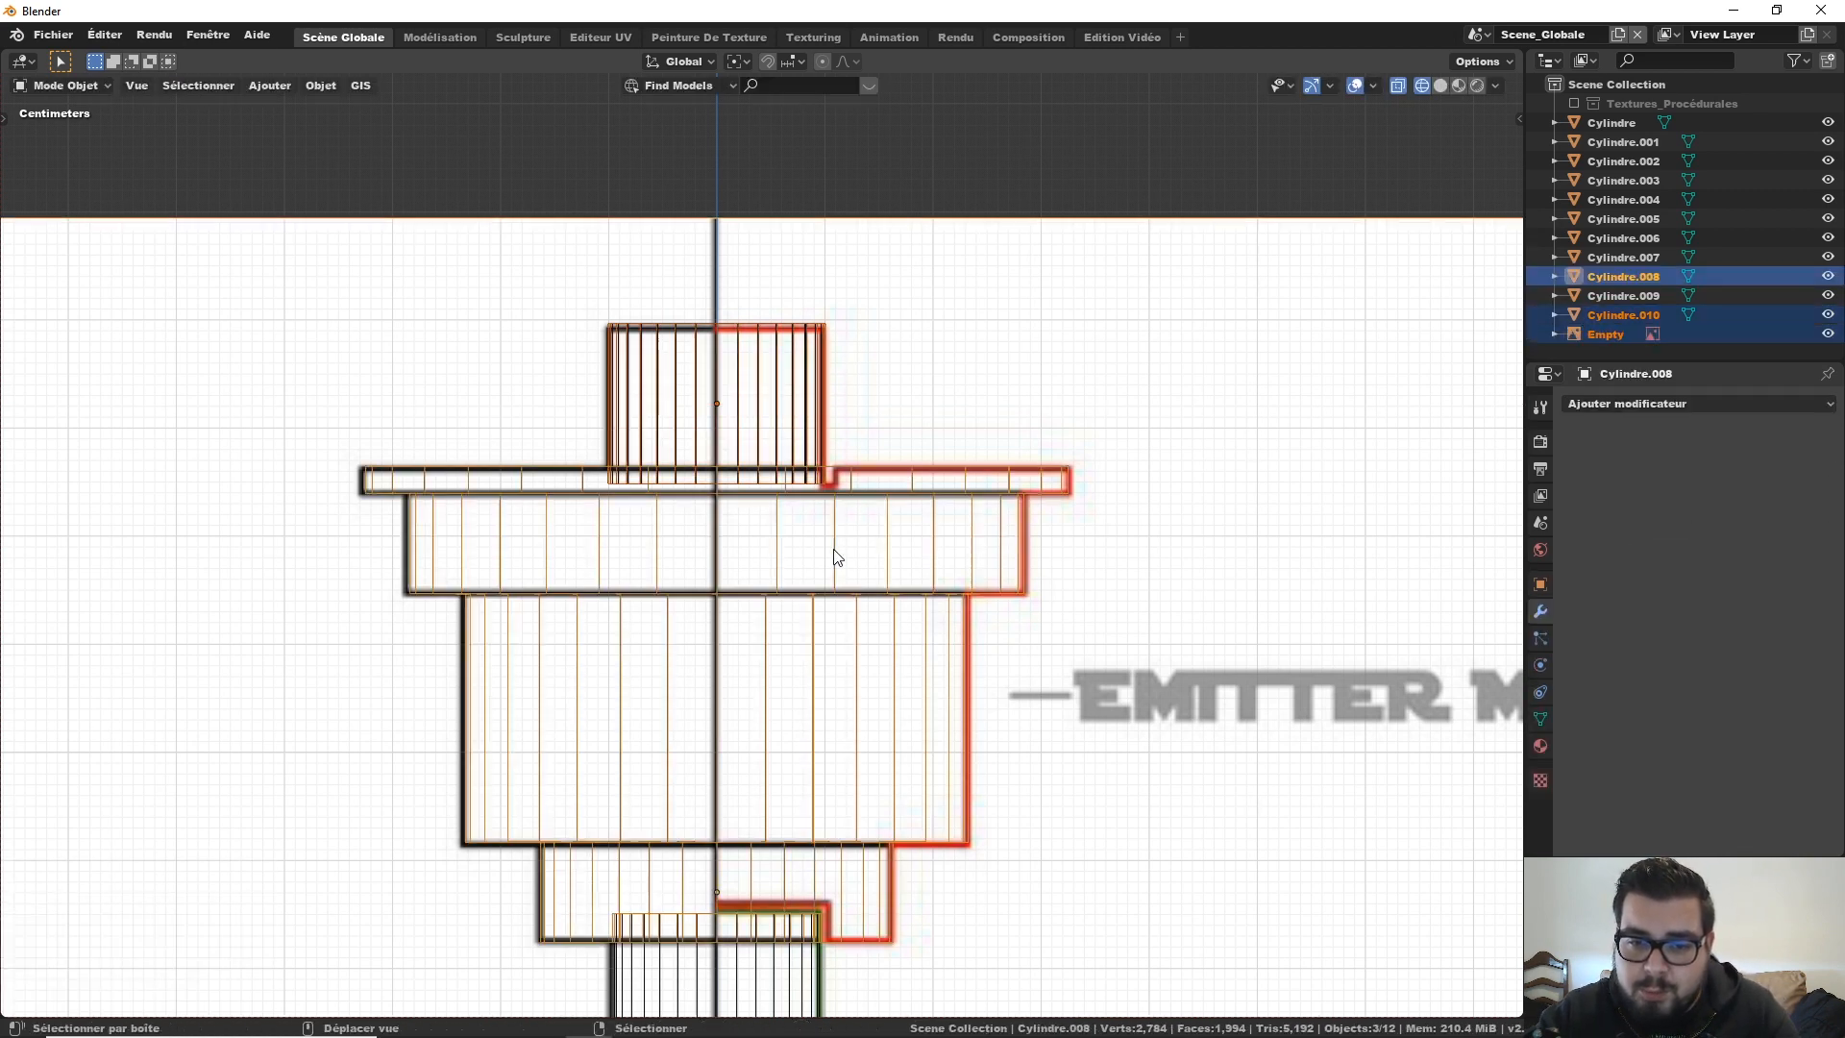
pyautogui.click(321, 86)
pyautogui.moveTo(436, 682)
pyautogui.click(586, 703)
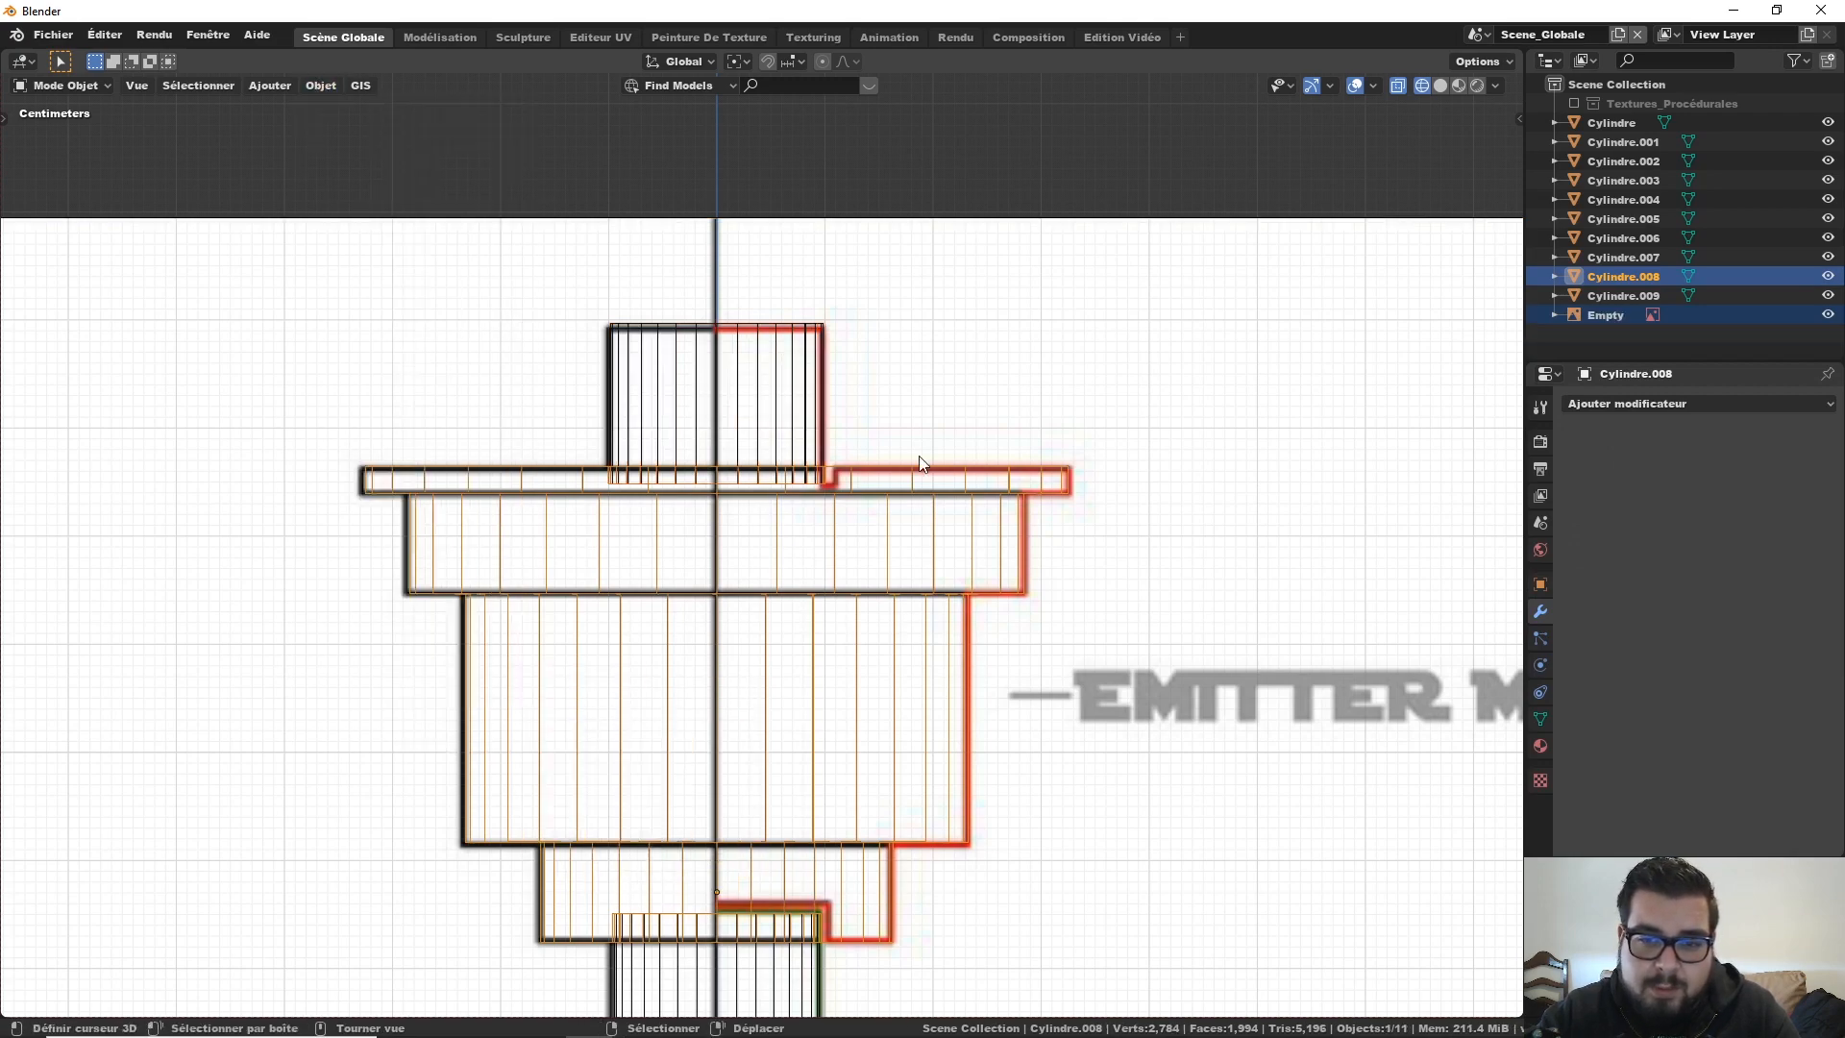
# Step: Inspect the recess cut into the top of the emitter matrix in solid view, returning to the front wireframe view
pyautogui.hotkey('shift', 'z')
pyautogui.moveTo(932, 438)
pyautogui.mouseDown(button='middle')
pyautogui.moveTo(819, 611)
pyautogui.moveTo(856, 647)
pyautogui.moveTo(939, 625)
pyautogui.moveTo(885, 632)
pyautogui.moveTo(874, 561)
pyautogui.mouseUp(button='middle')
pyautogui.press('z')
pyautogui.hotkey('shift', 'z')
pyautogui.press('z')
pyautogui.click(713, 626)
pyautogui.press('KP_1')
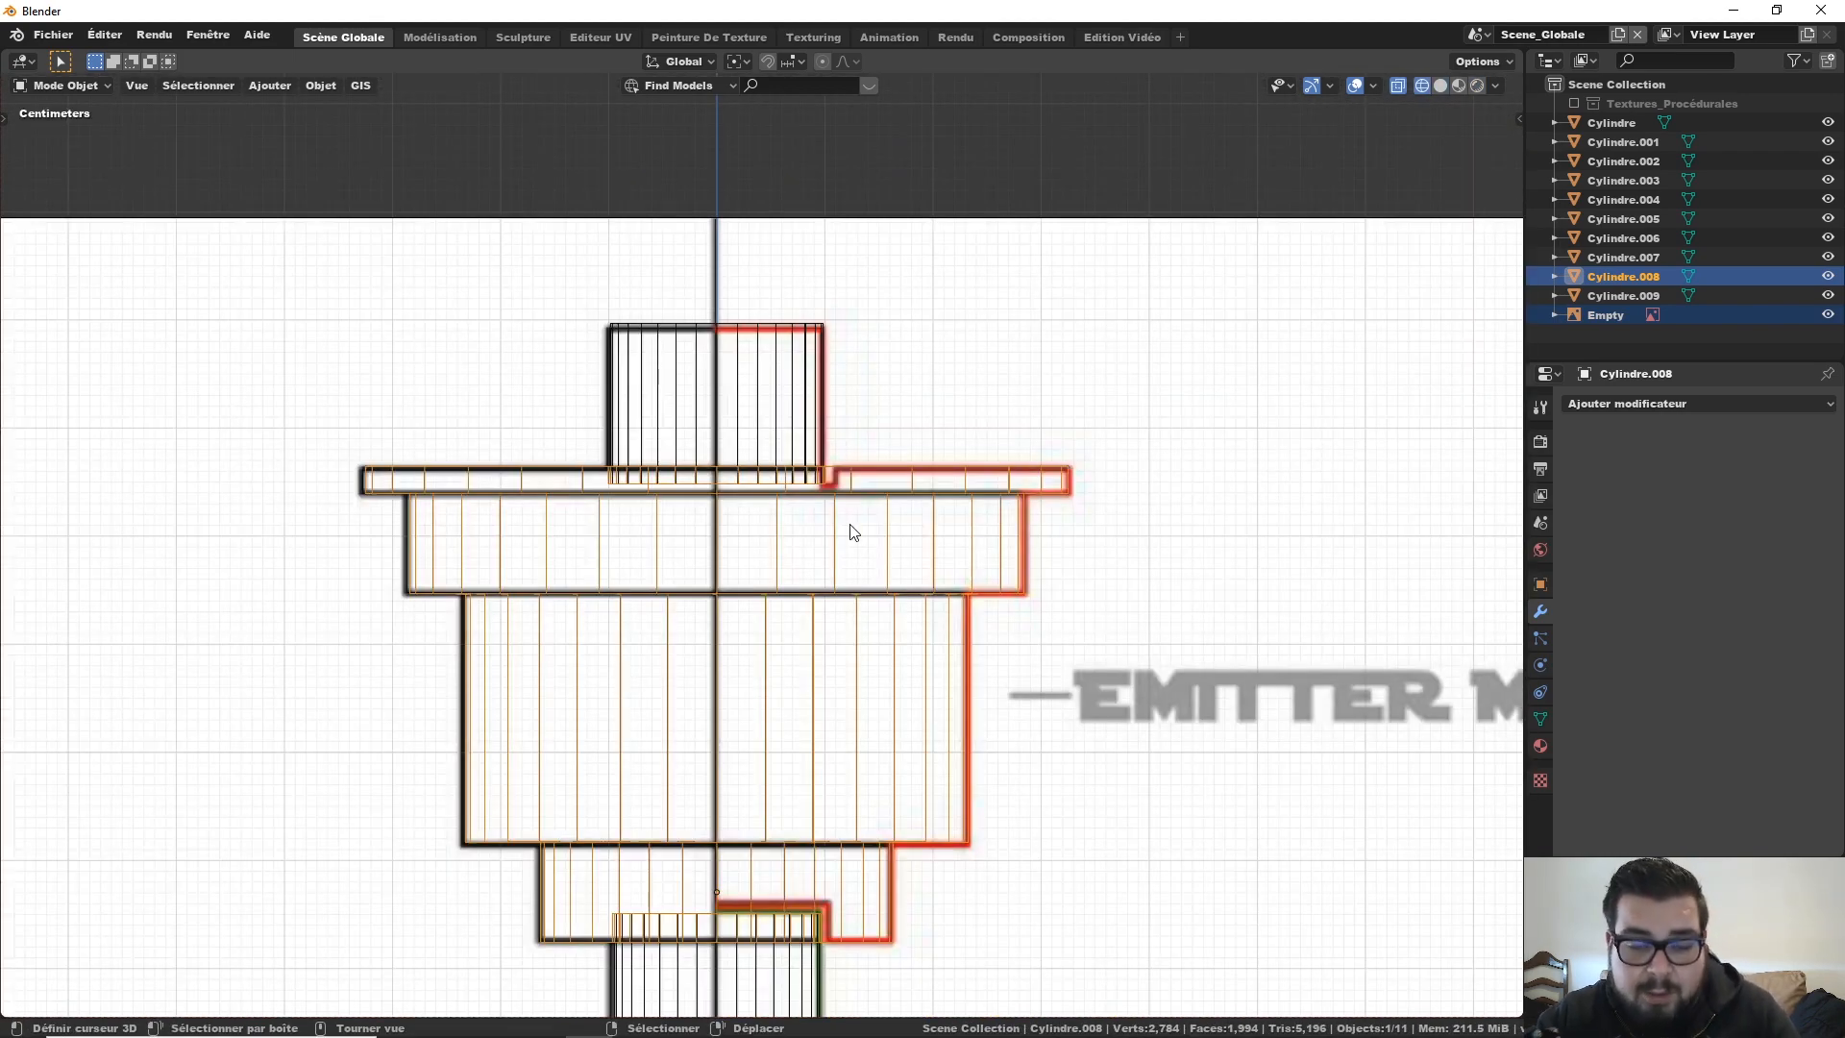
# Step: In solid front view, select the power cell cylinder at the bottom of the hilt
pyautogui.scroll(-7, 789, 417)
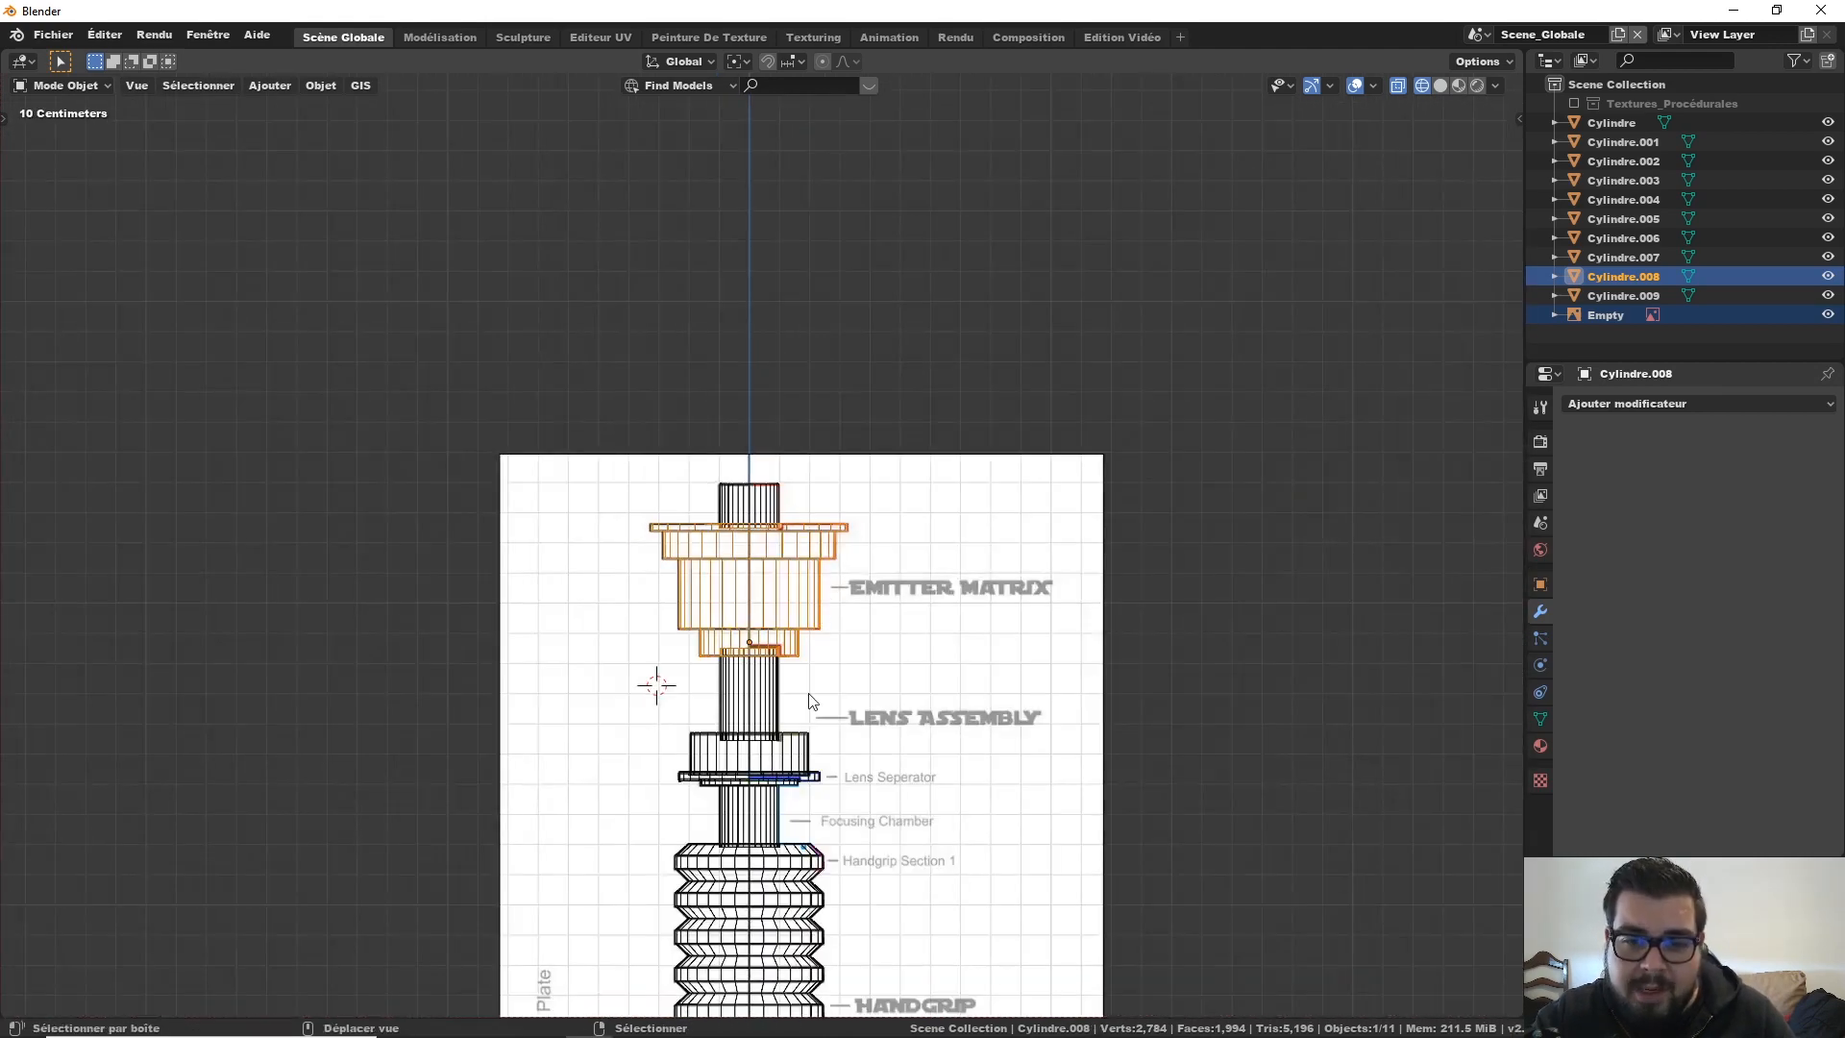
pyautogui.keyDown('shift'); pyautogui.moveTo(811, 692); pyautogui.dragTo(823, 287, button='middle'); pyautogui.keyUp('shift')
pyautogui.keyDown('shift'); pyautogui.moveTo(914, 631); pyautogui.dragTo(809, 396, button='middle'); pyautogui.keyUp('shift')
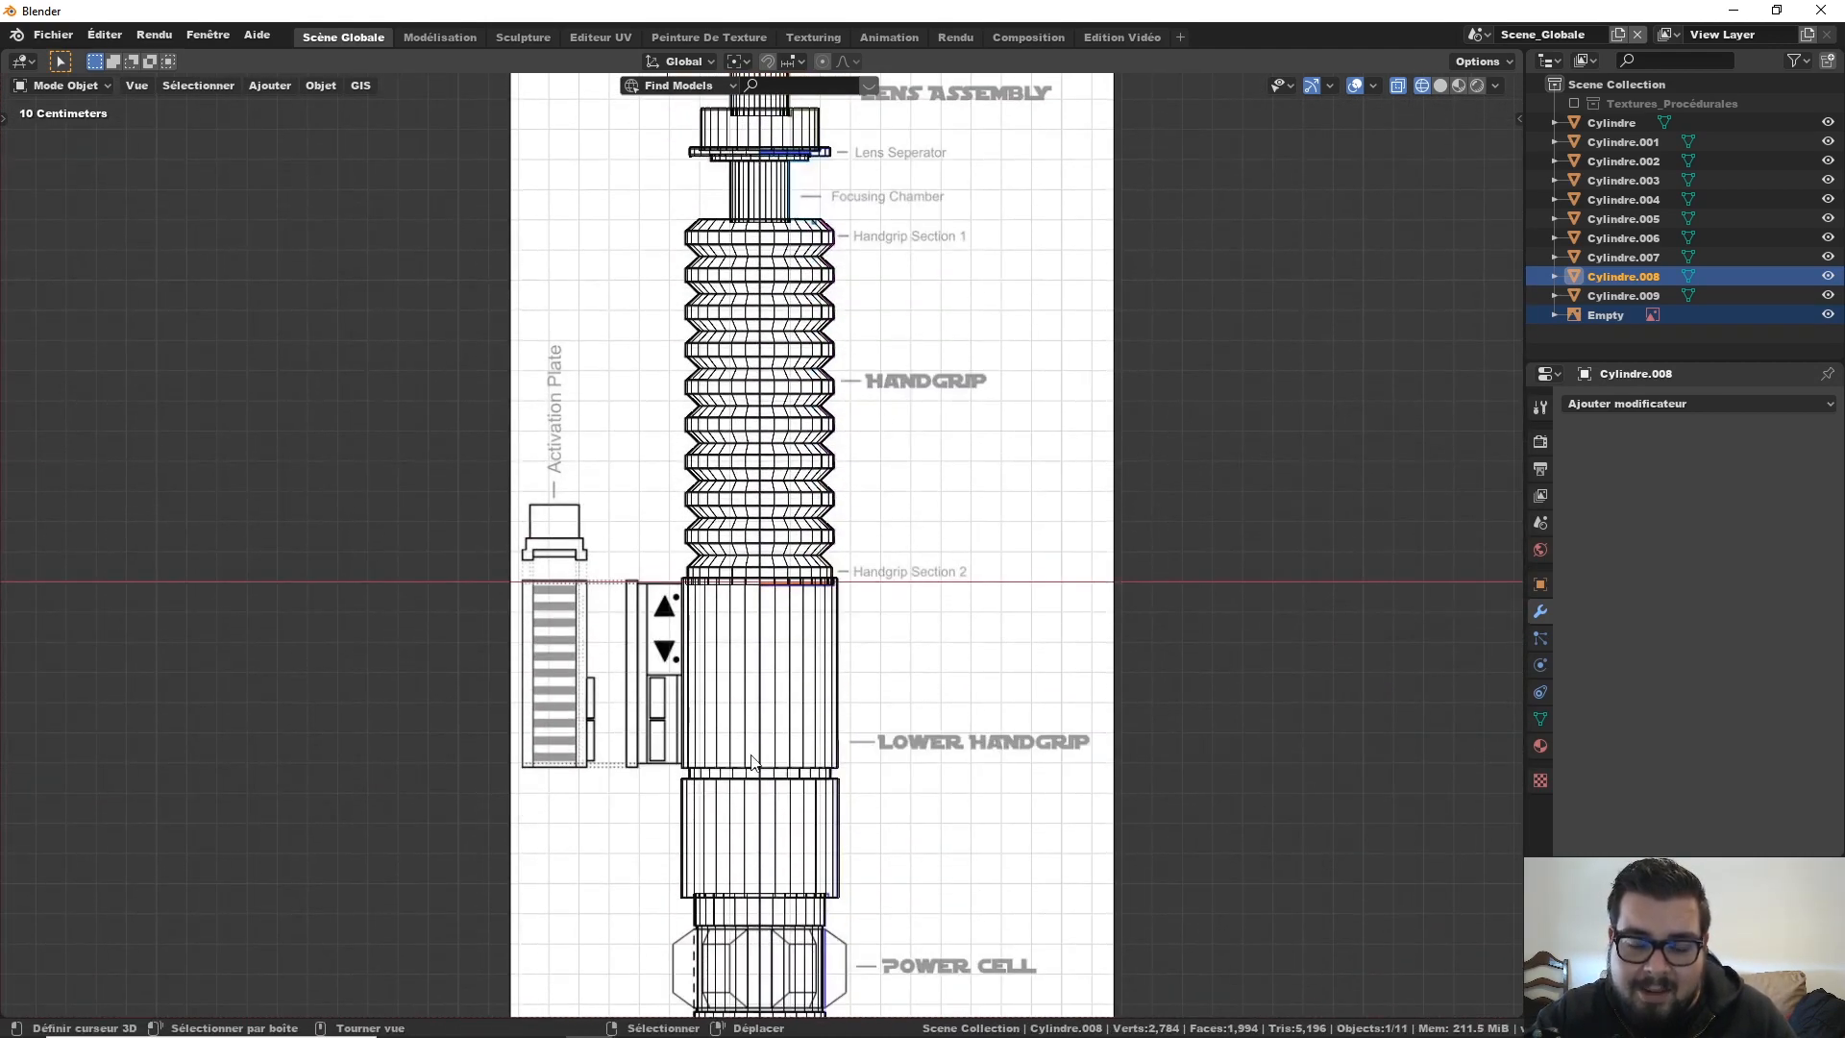
pyautogui.keyDown('shift'); pyautogui.moveTo(861, 856); pyautogui.dragTo(873, 791, button='middle'); pyautogui.keyUp('shift')
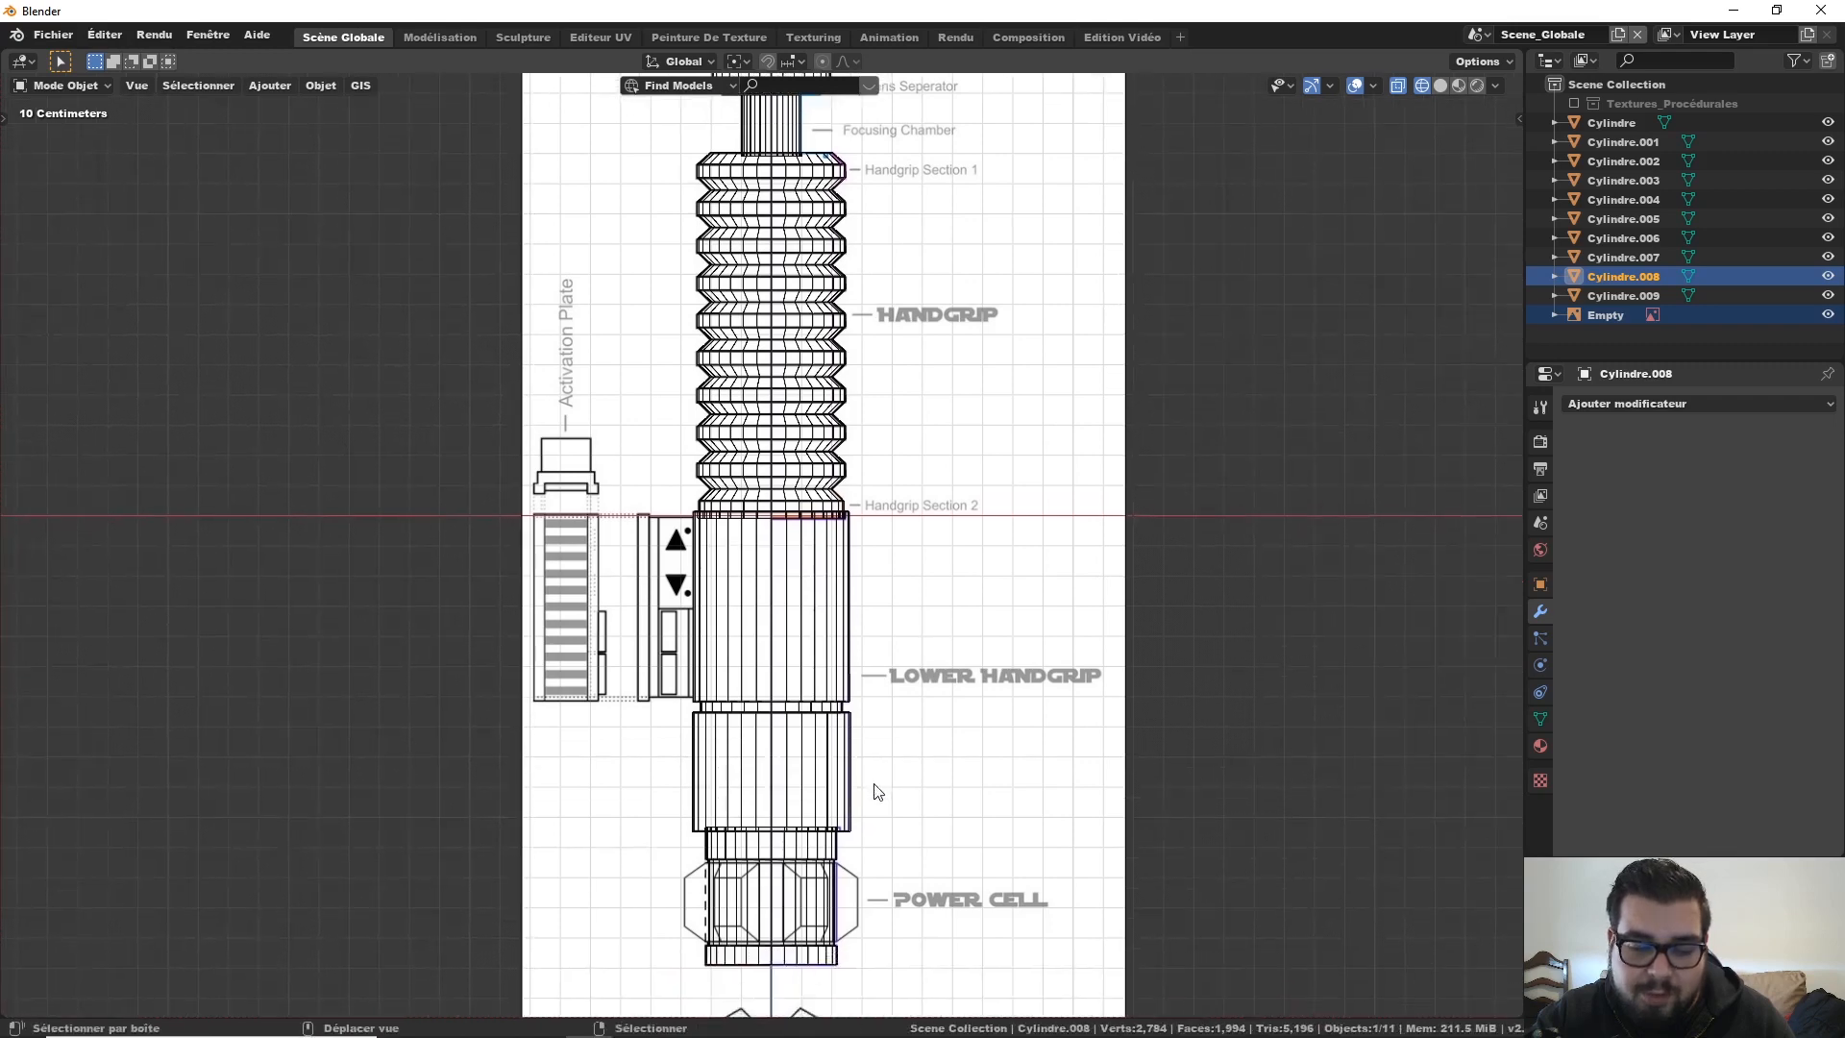
pyautogui.hotkey('shift', 'z')
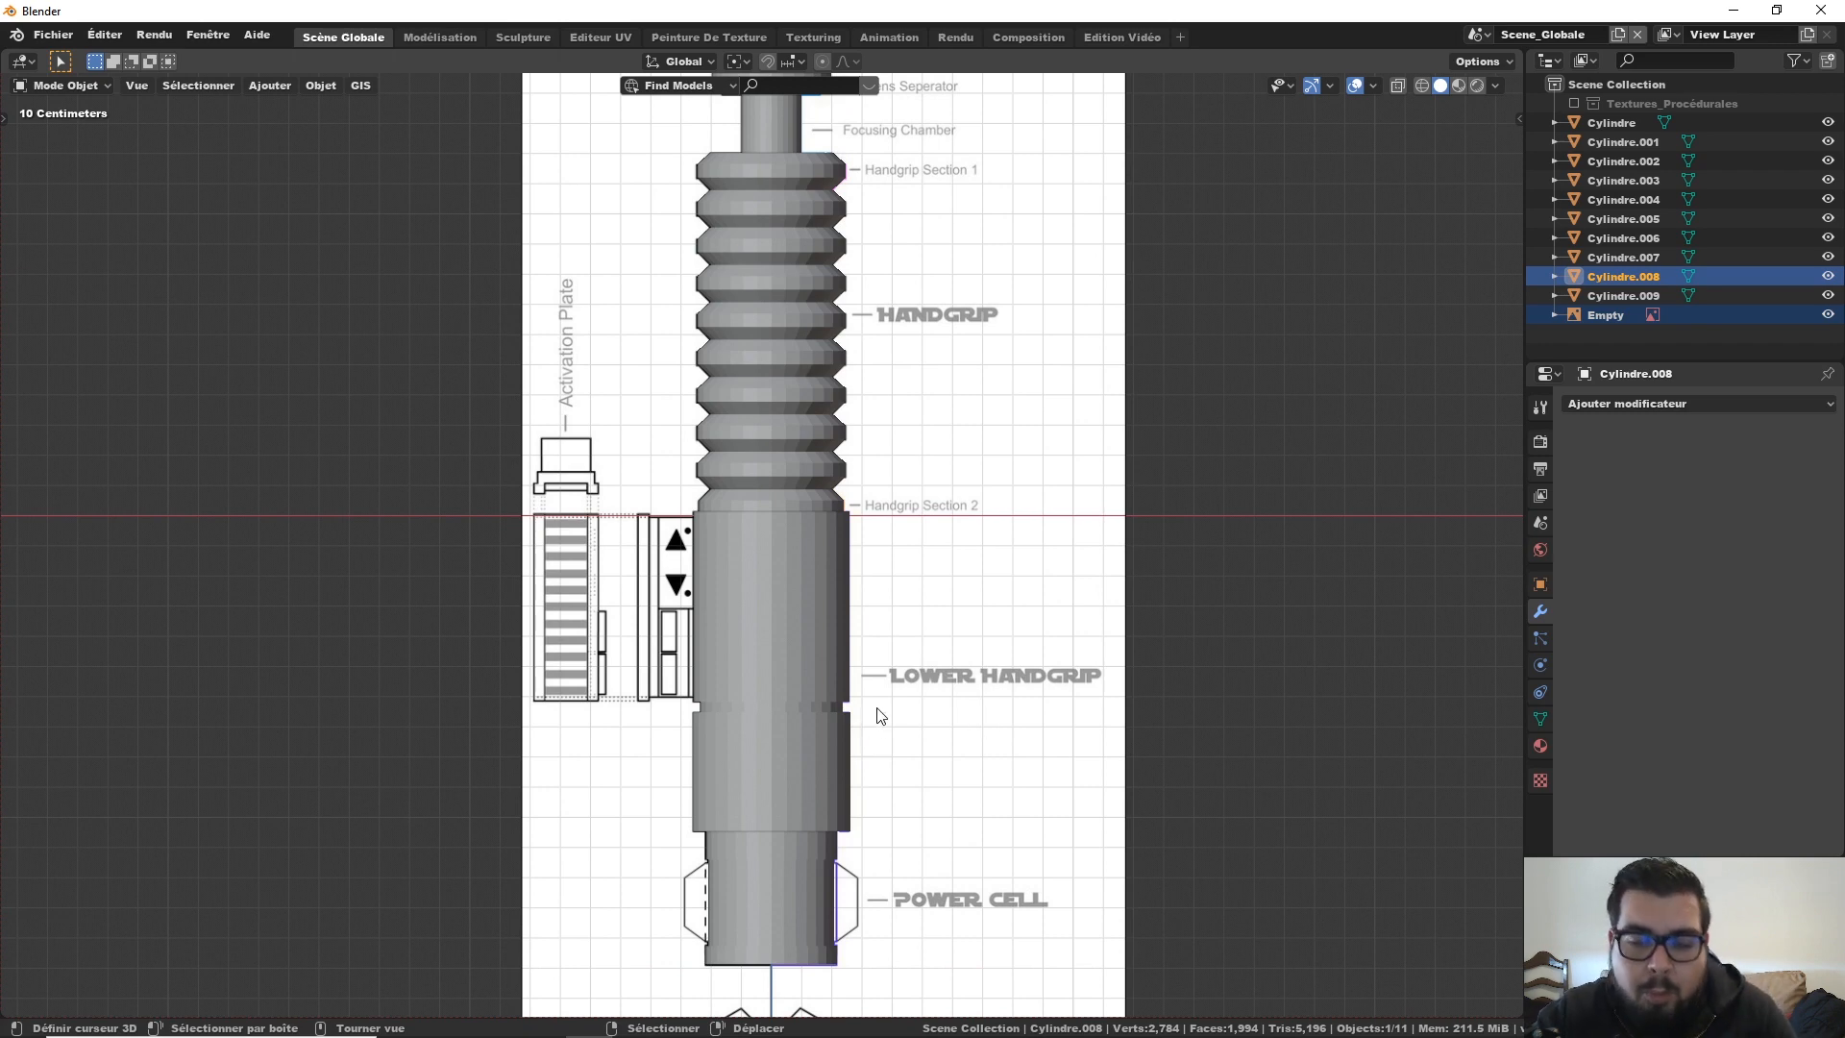
pyautogui.keyDown('shift'); pyautogui.moveTo(877, 926); pyautogui.dragTo(885, 700, button='middle'); pyautogui.keyUp('shift')
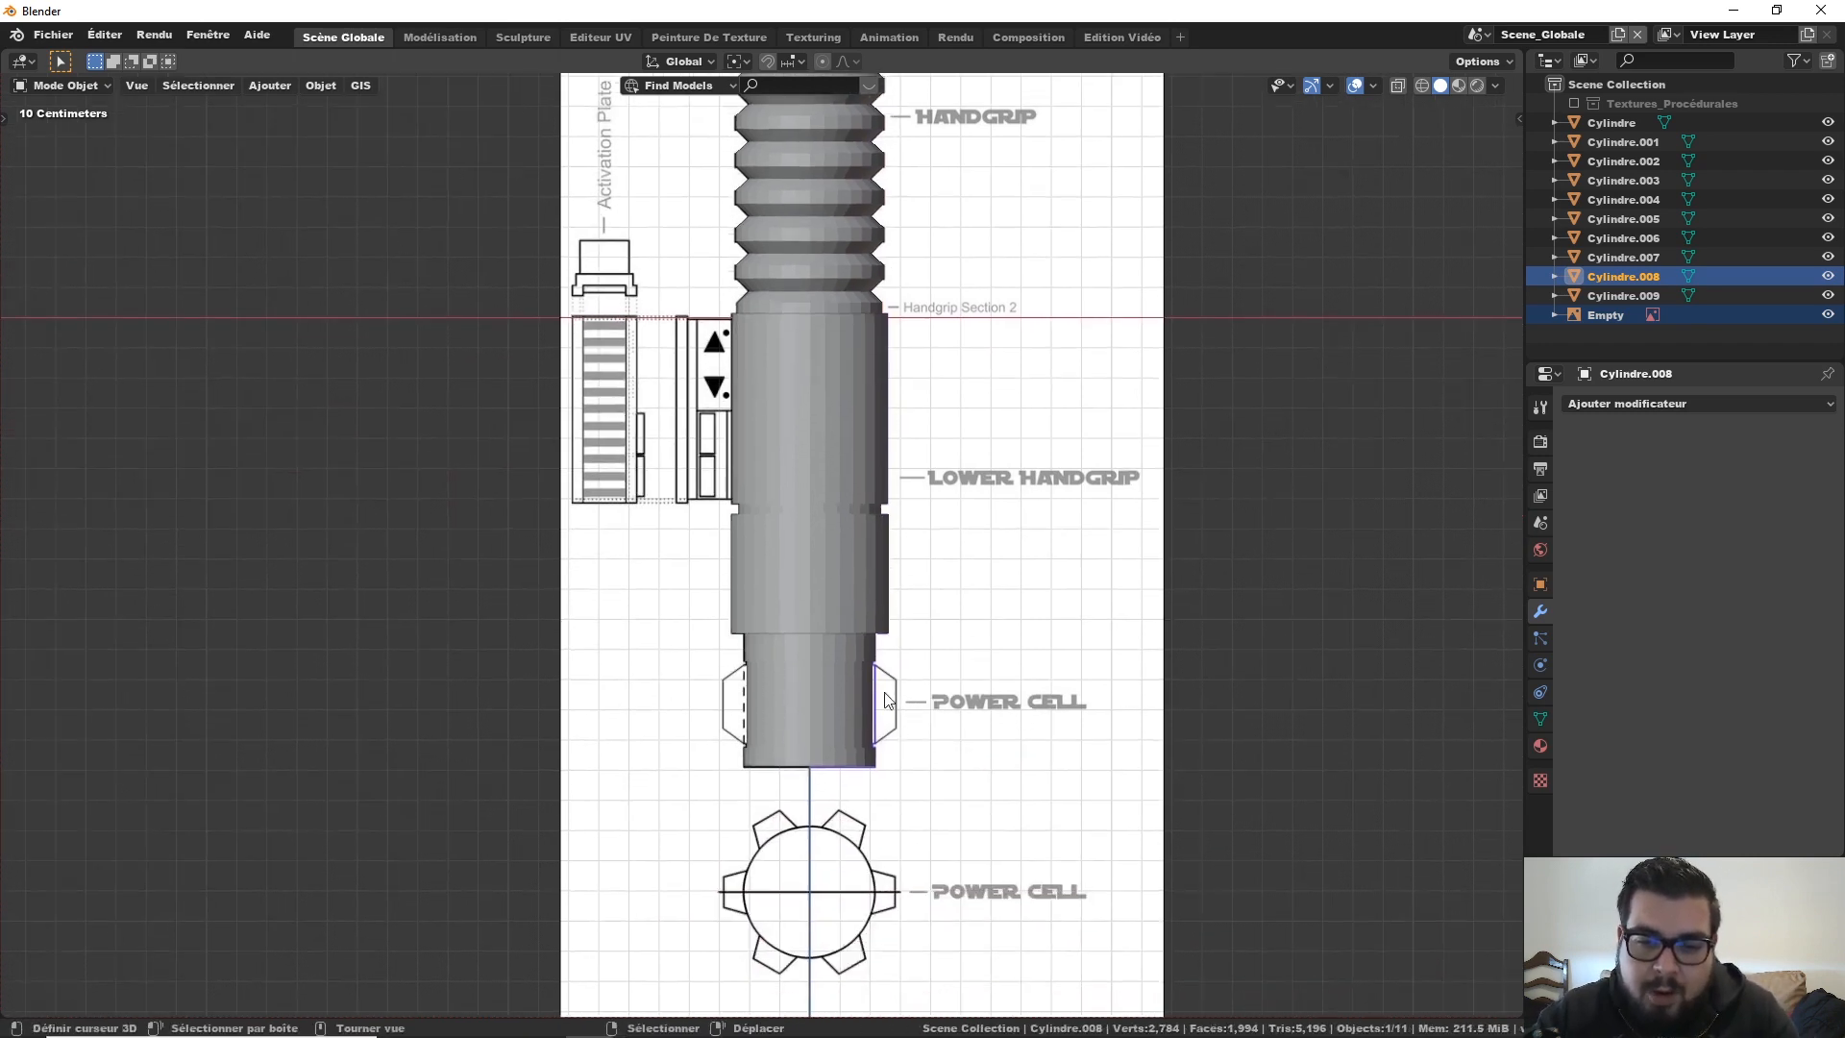
pyautogui.click(823, 684)
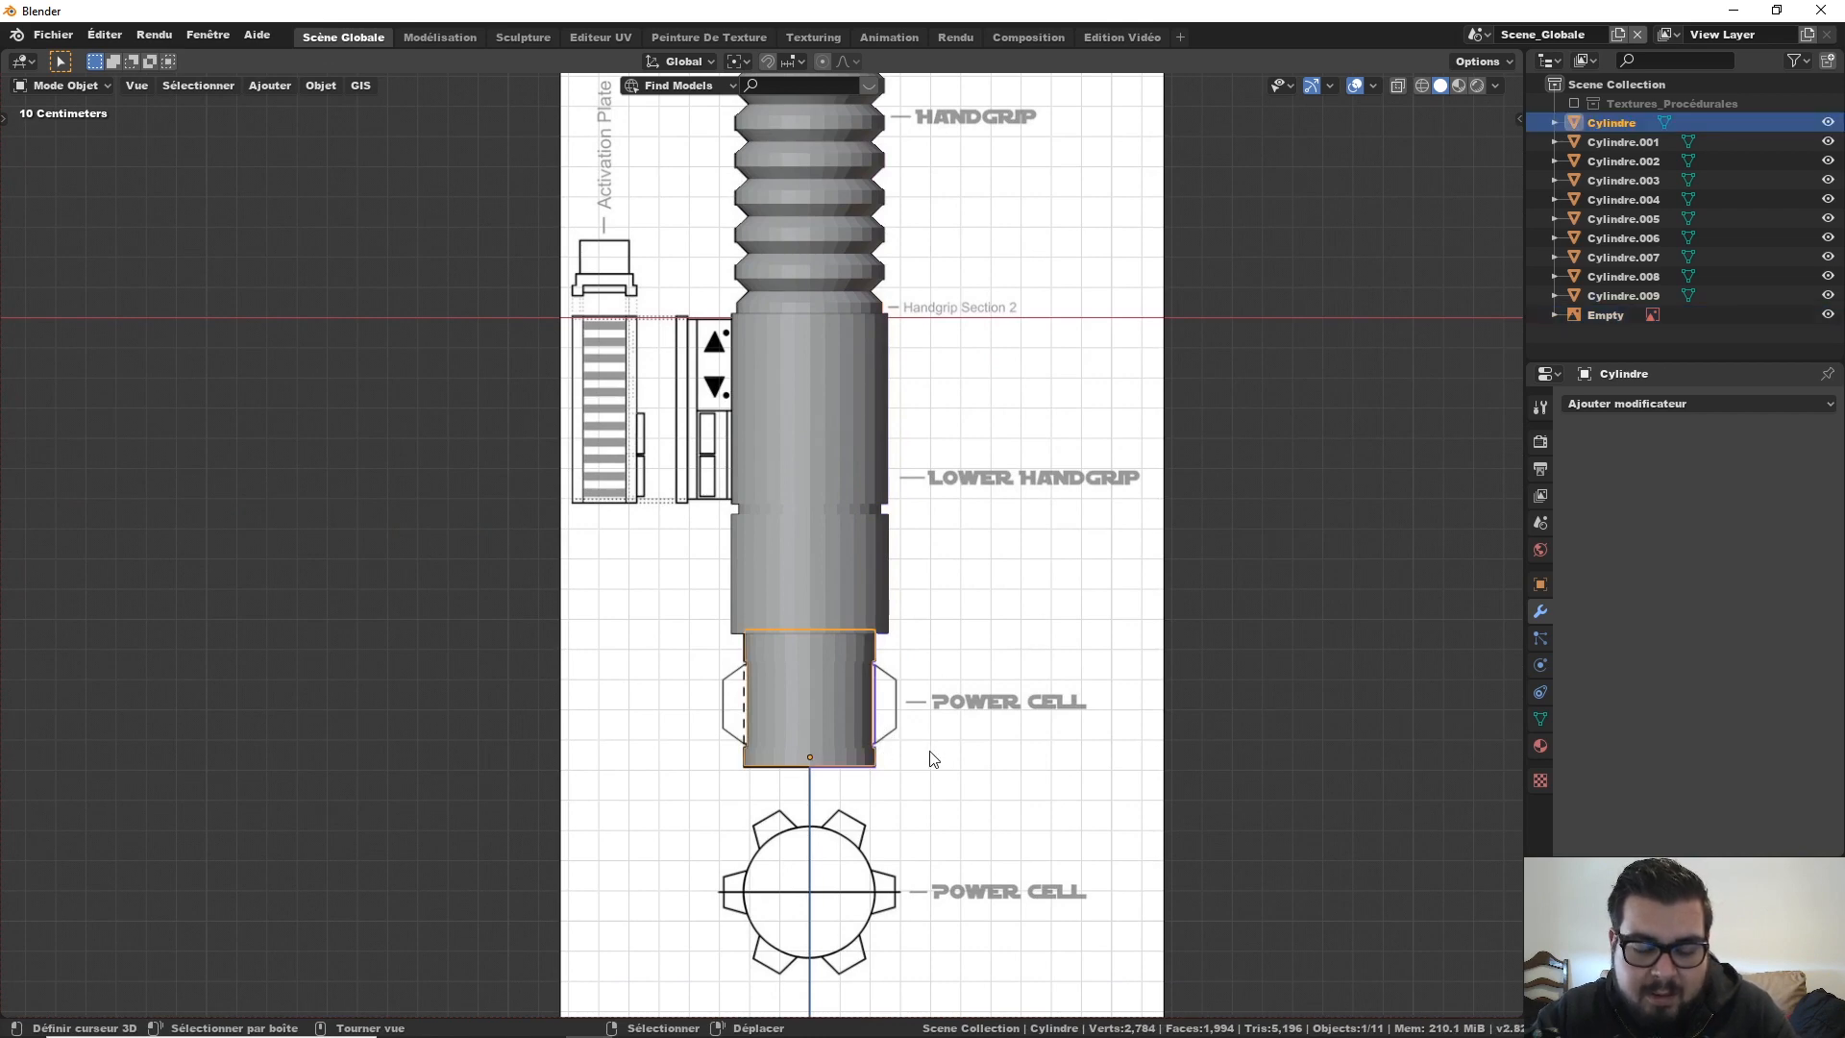
pyautogui.click(321, 86)
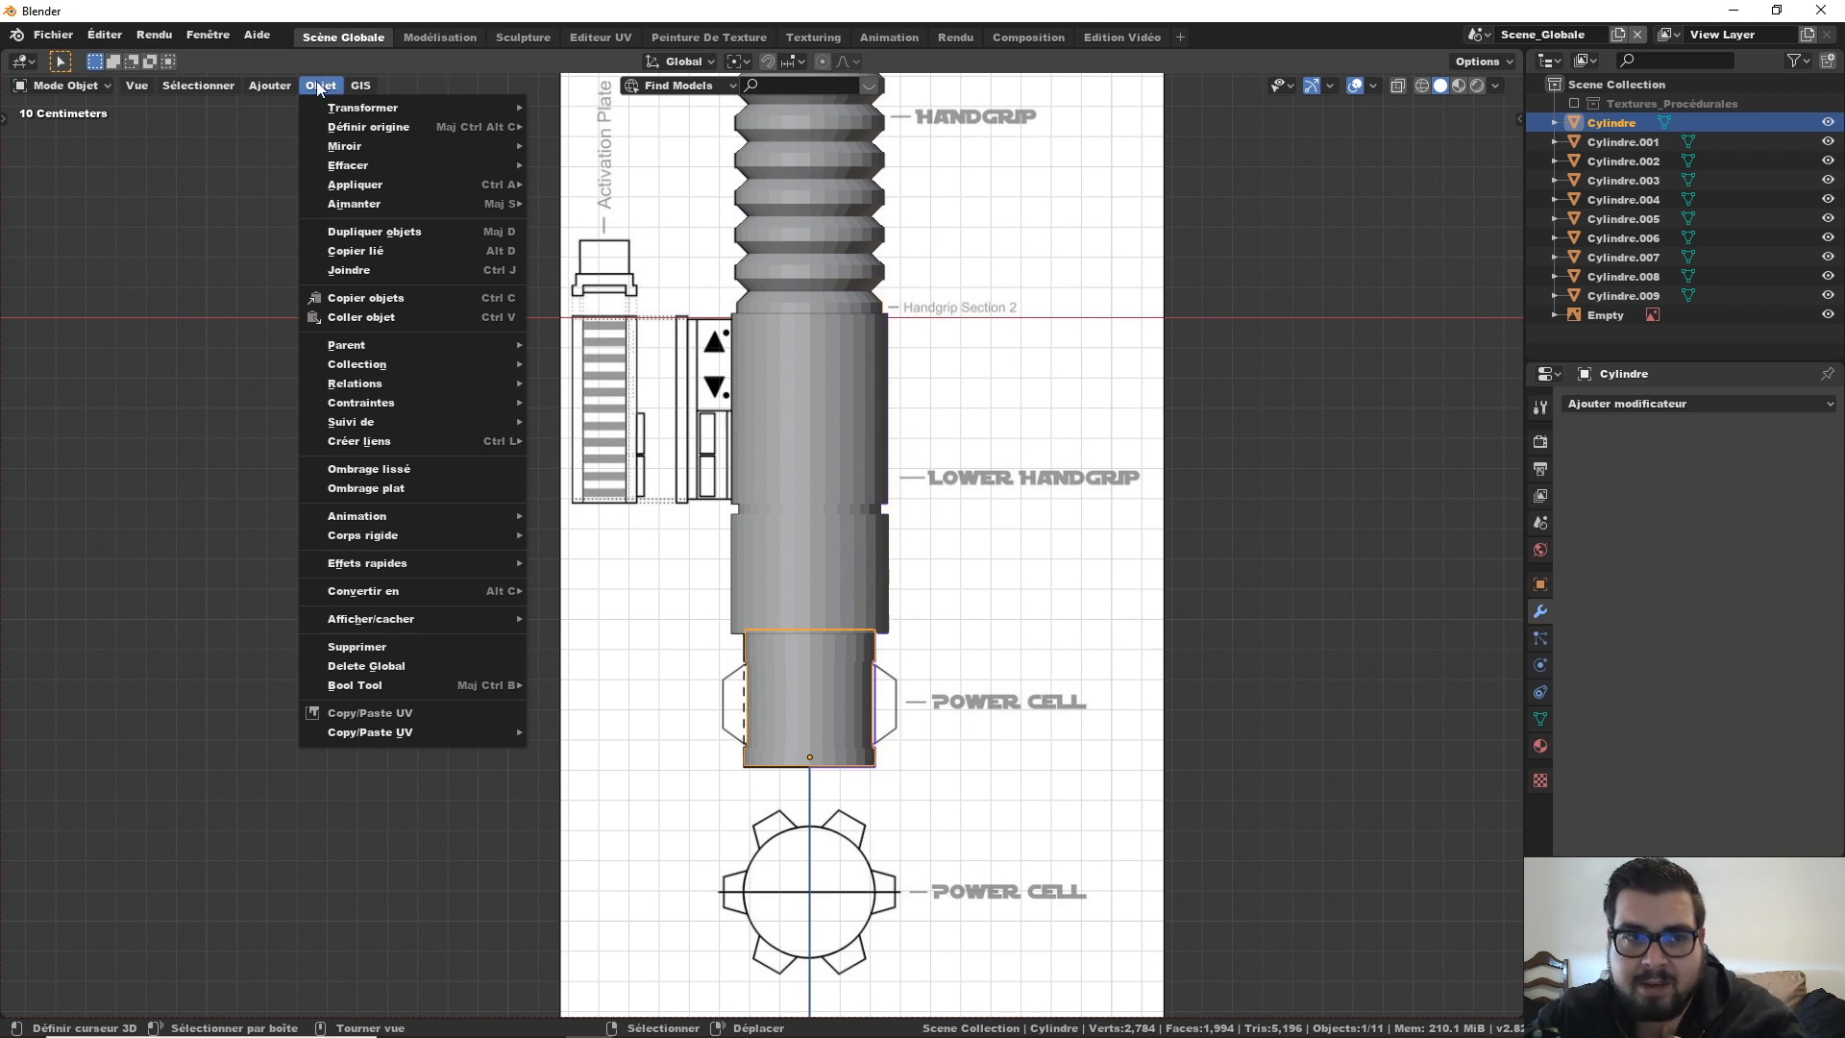
pyautogui.moveTo(363, 131)
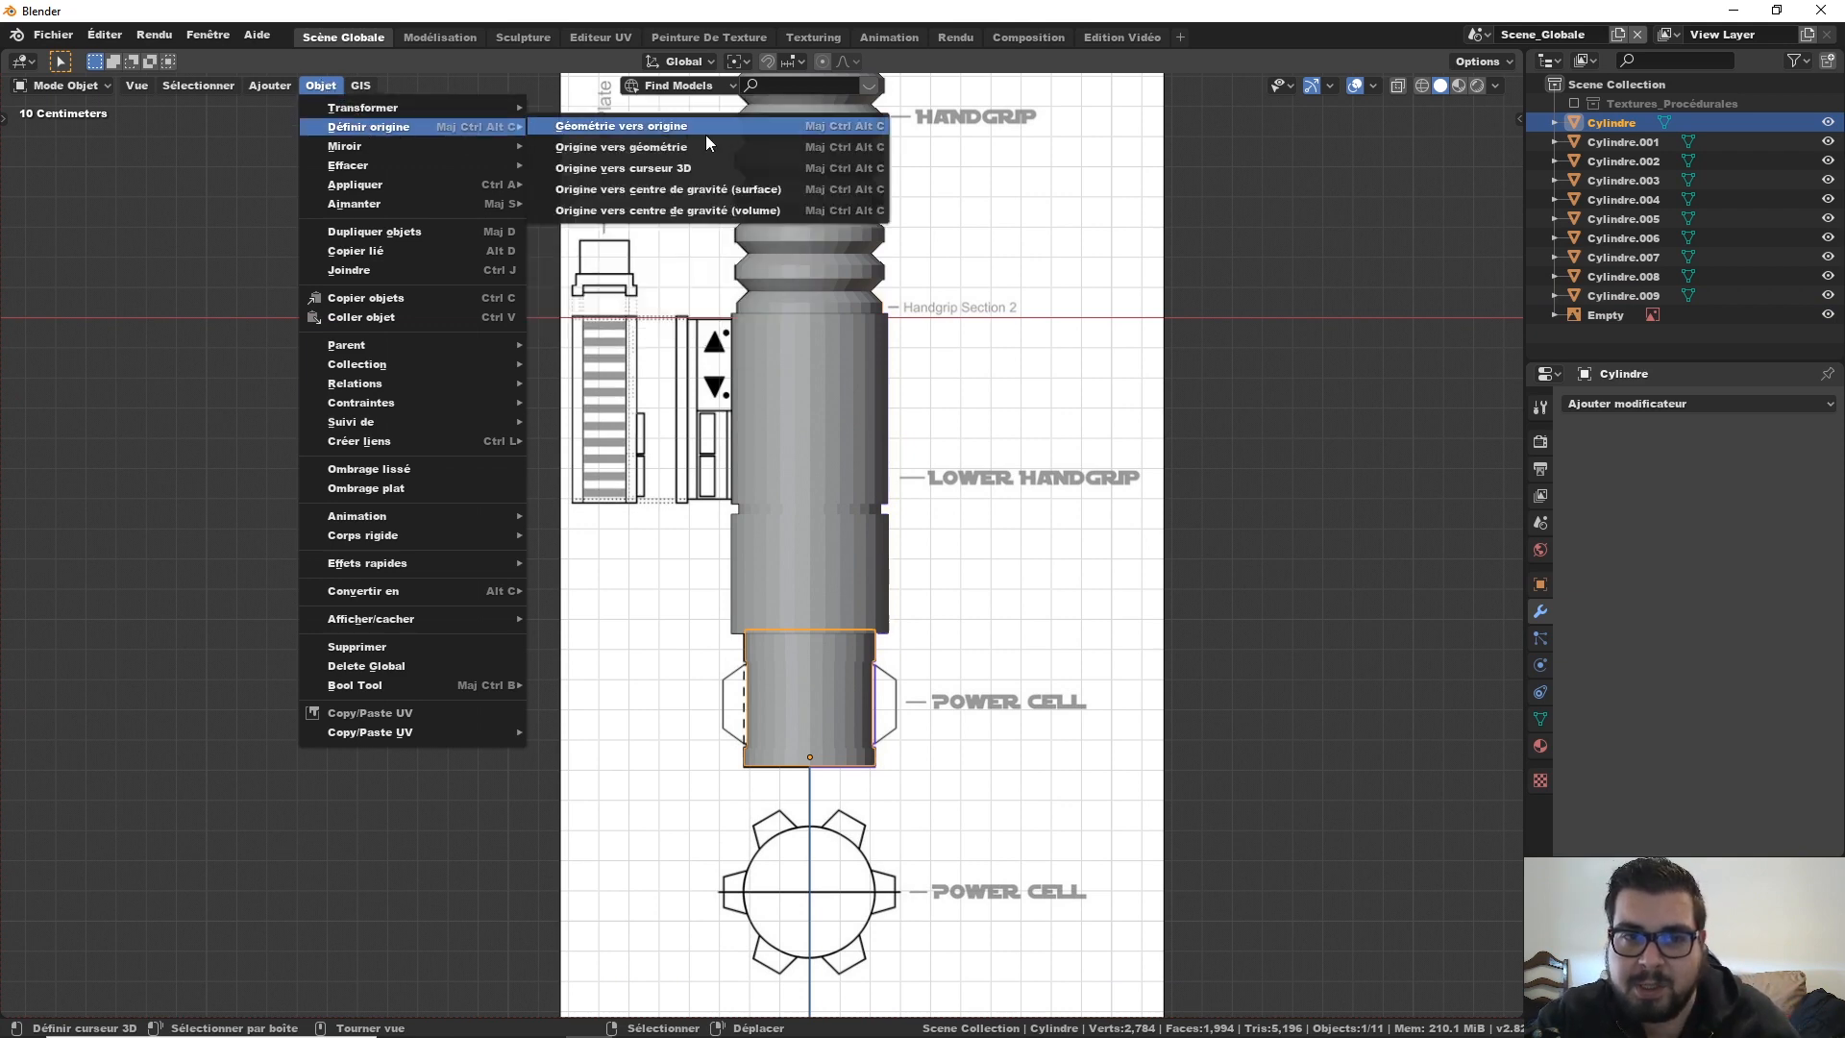
pyautogui.rightClick(665, 152)
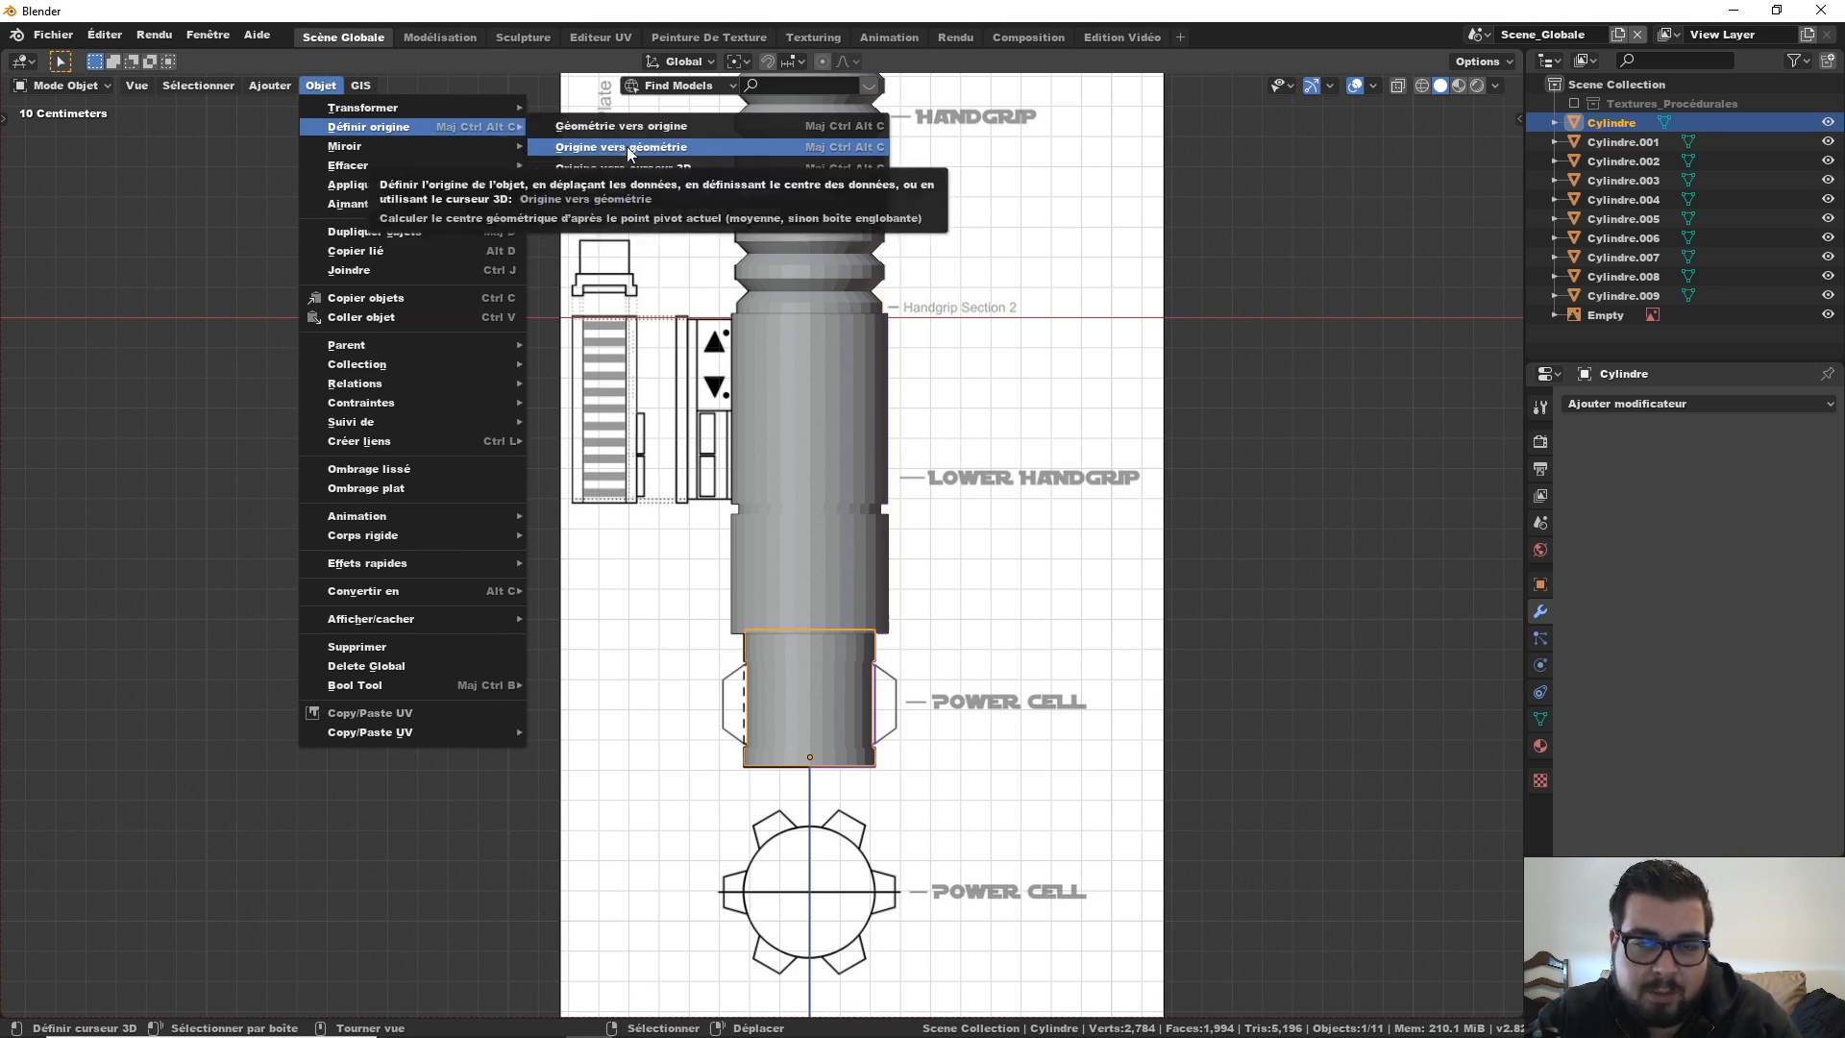
pyautogui.moveTo(423, 109)
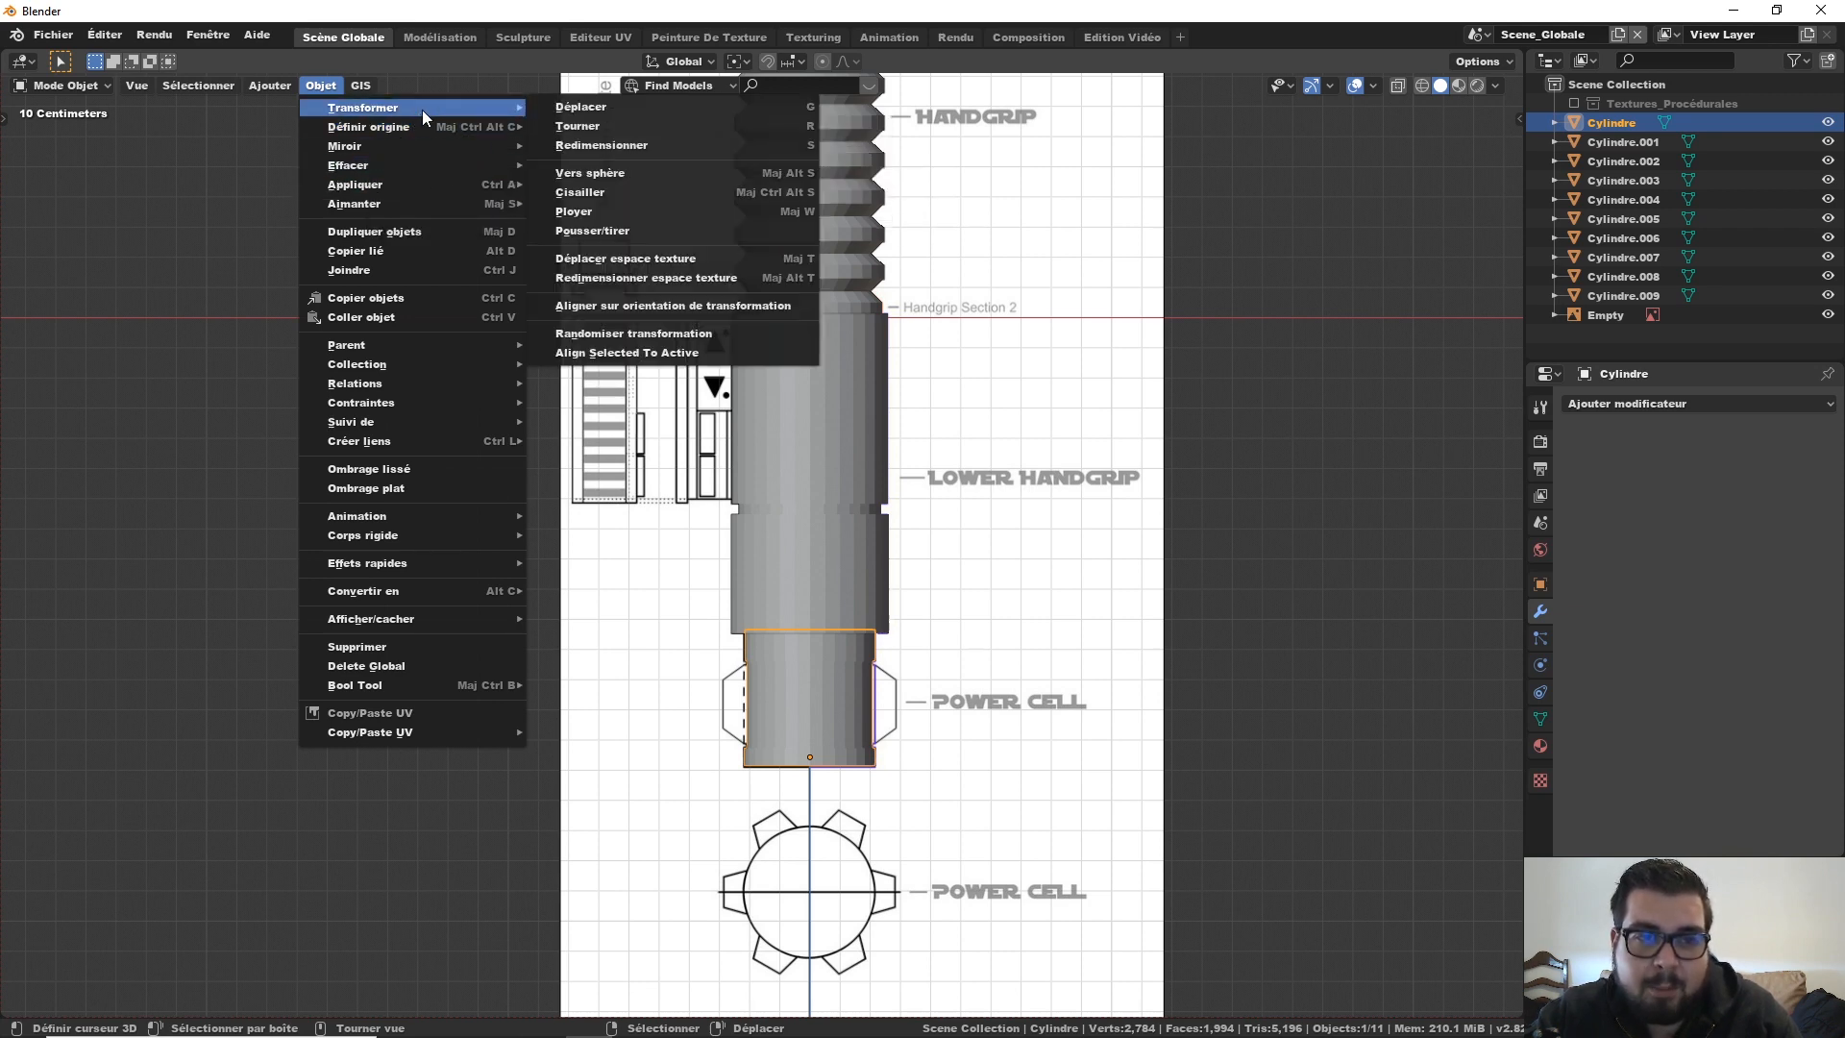
pyautogui.moveTo(380, 185)
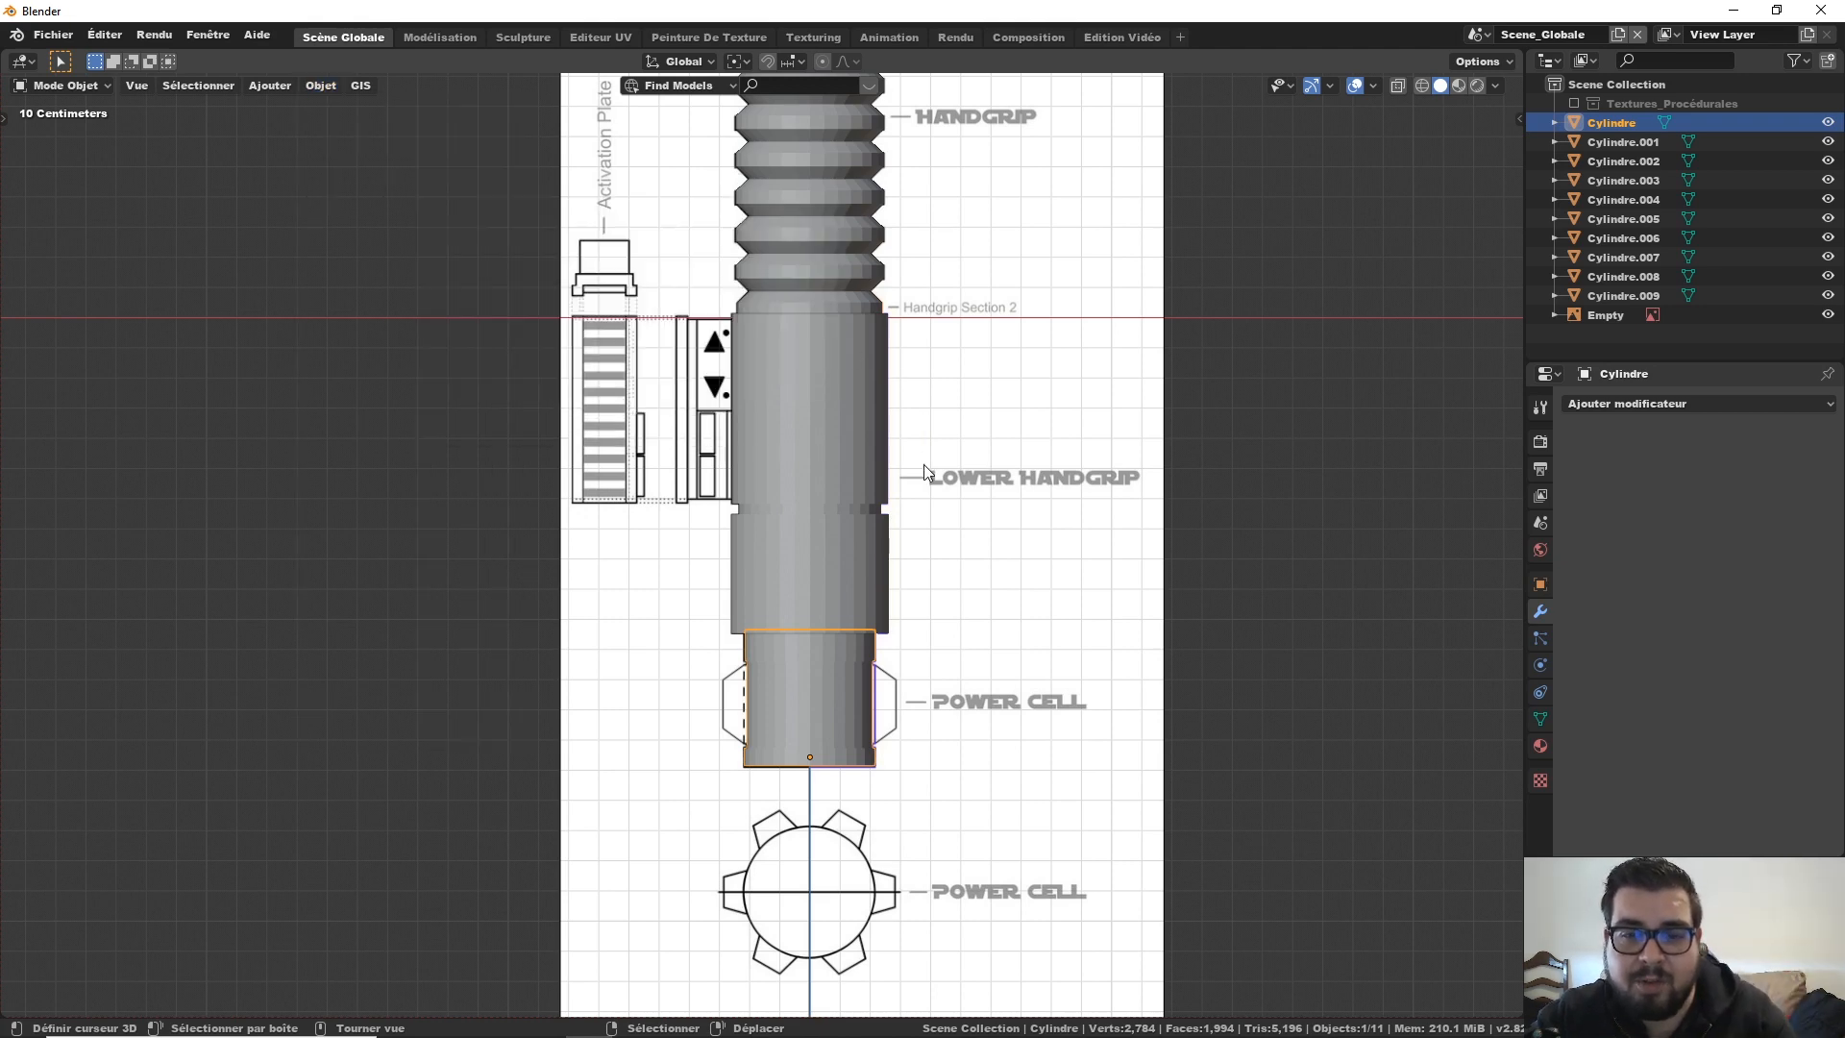
pyautogui.press('q')
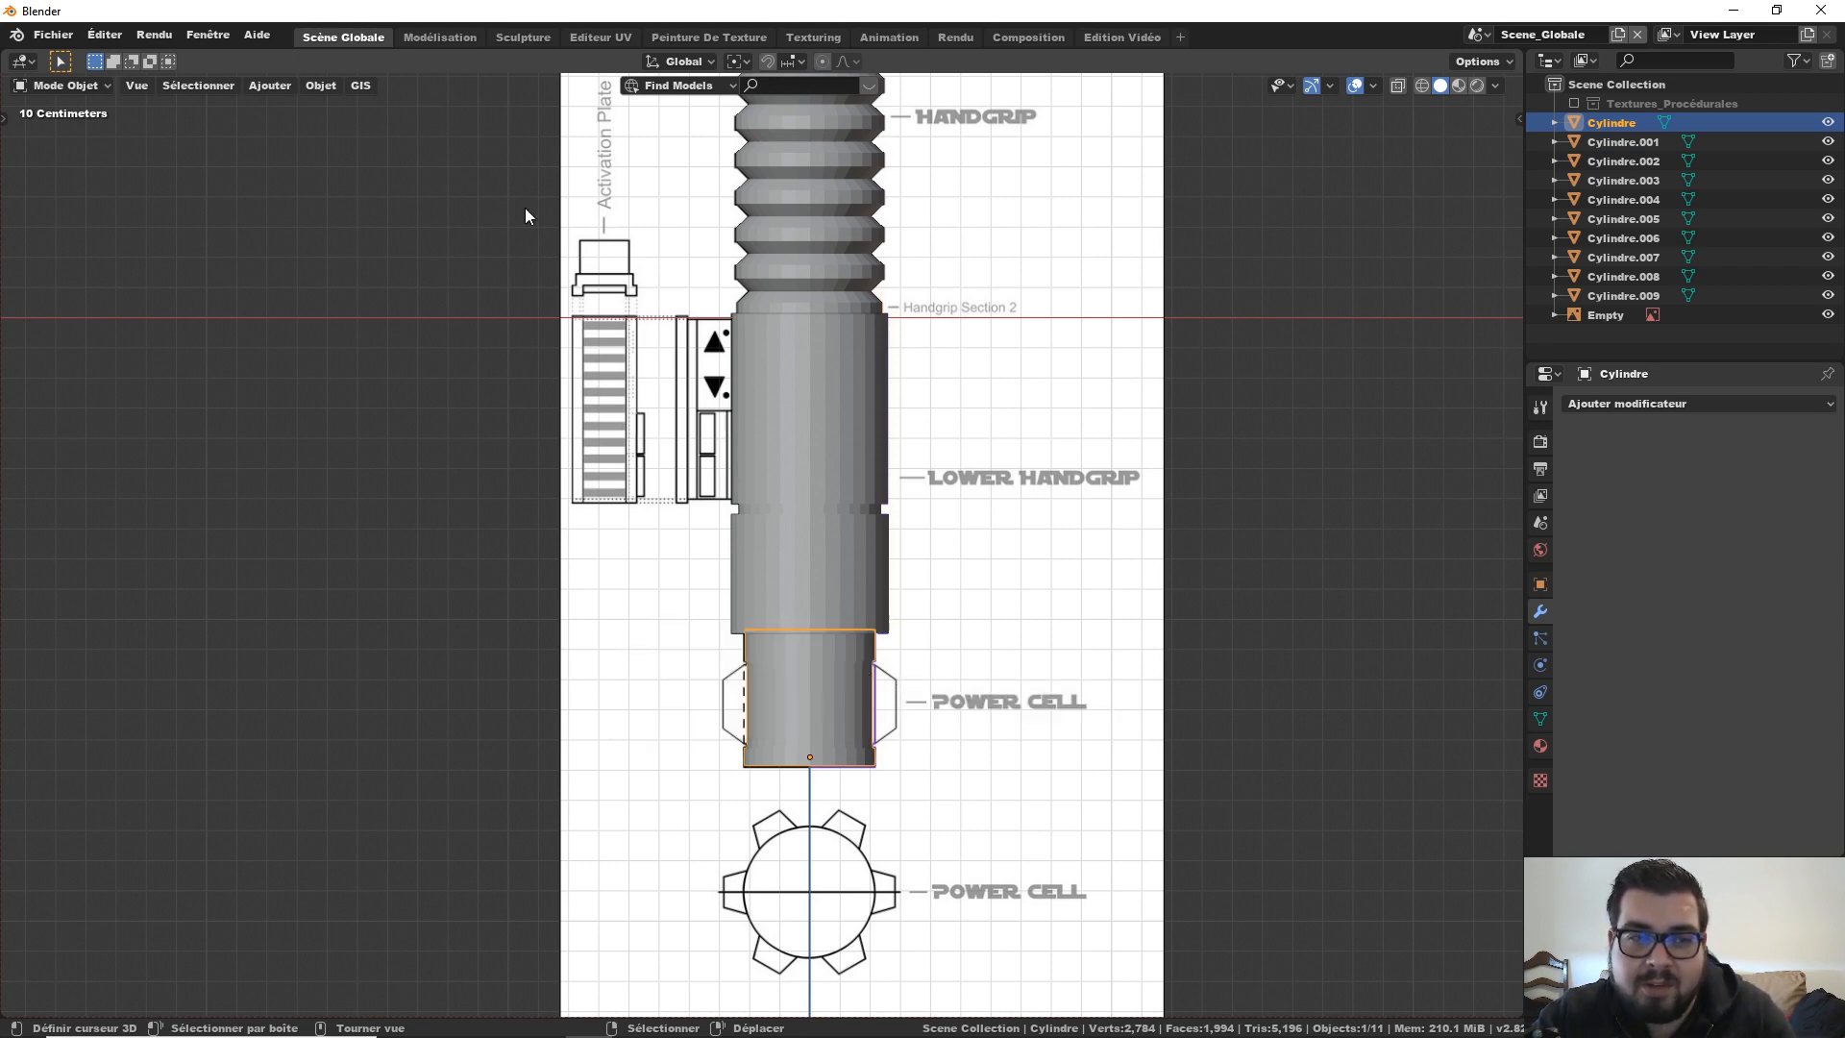
pyautogui.click(317, 85)
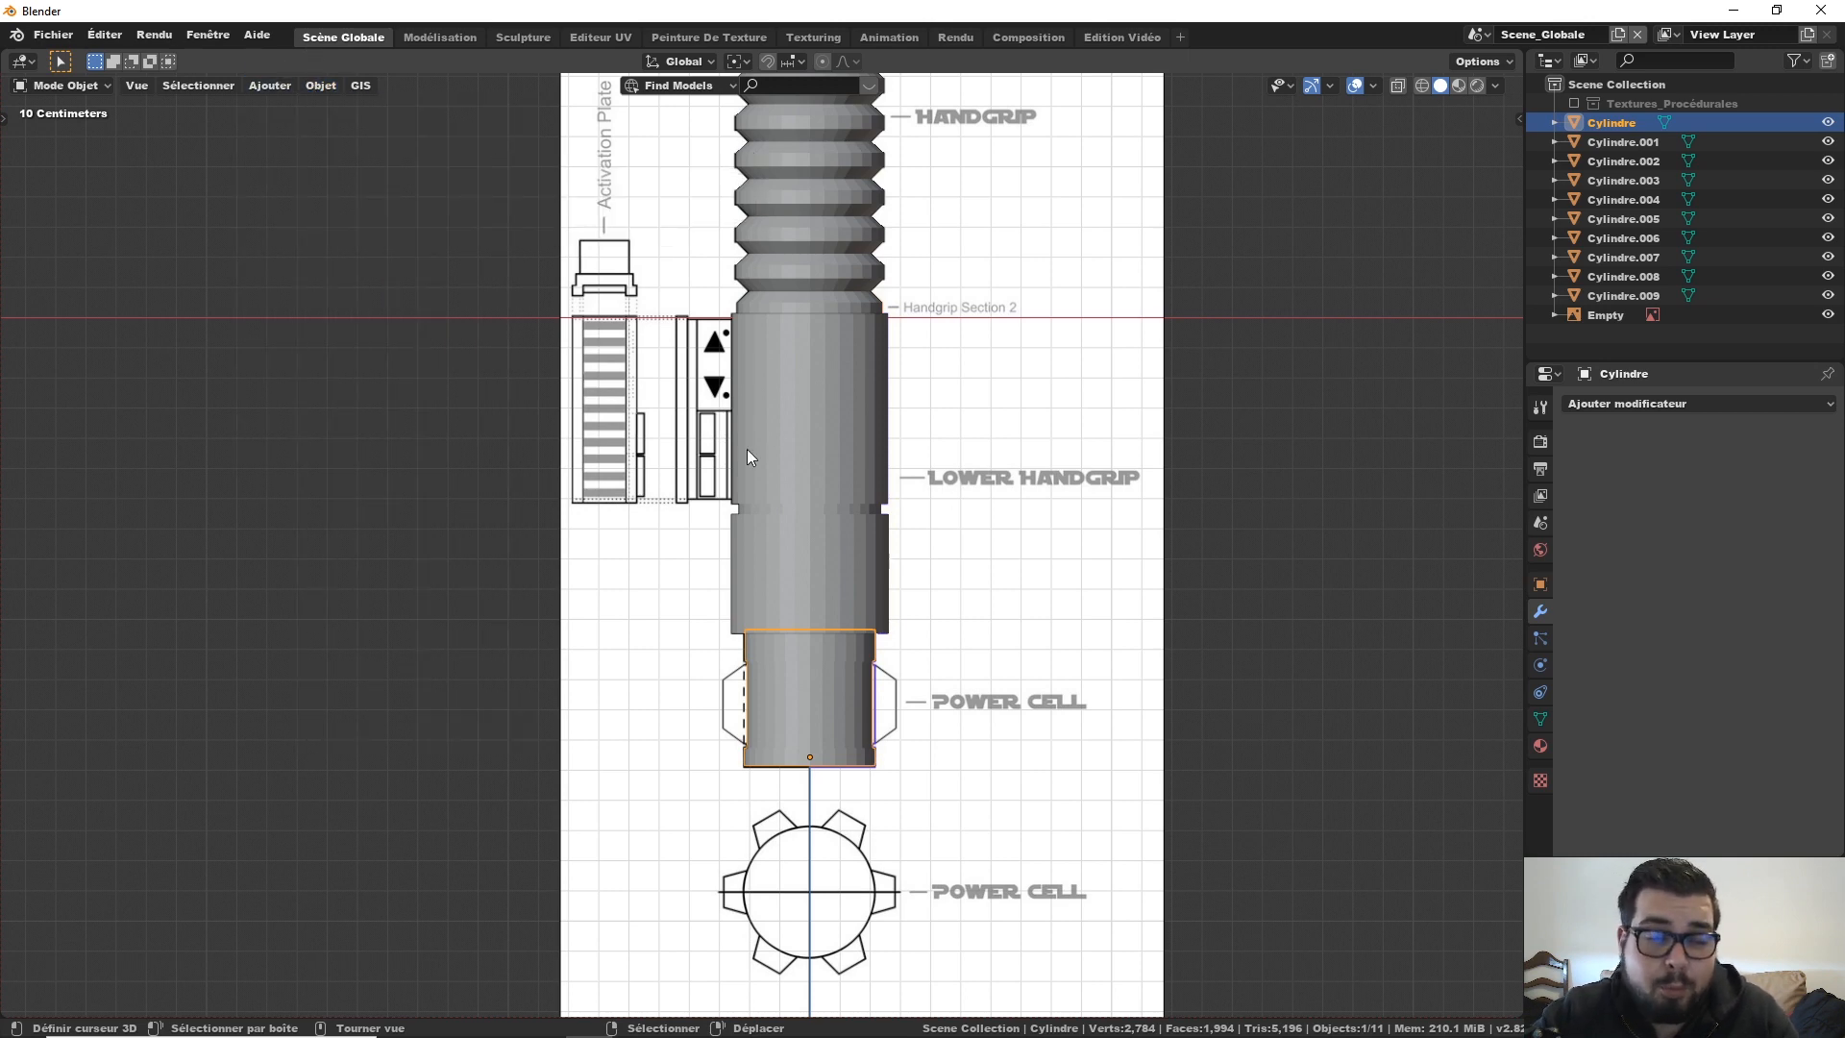
# Step: Apply all transforms to the selected power cell cylinder and set its origin to geometry
pyautogui.press('q')
pyautogui.click(766, 645)
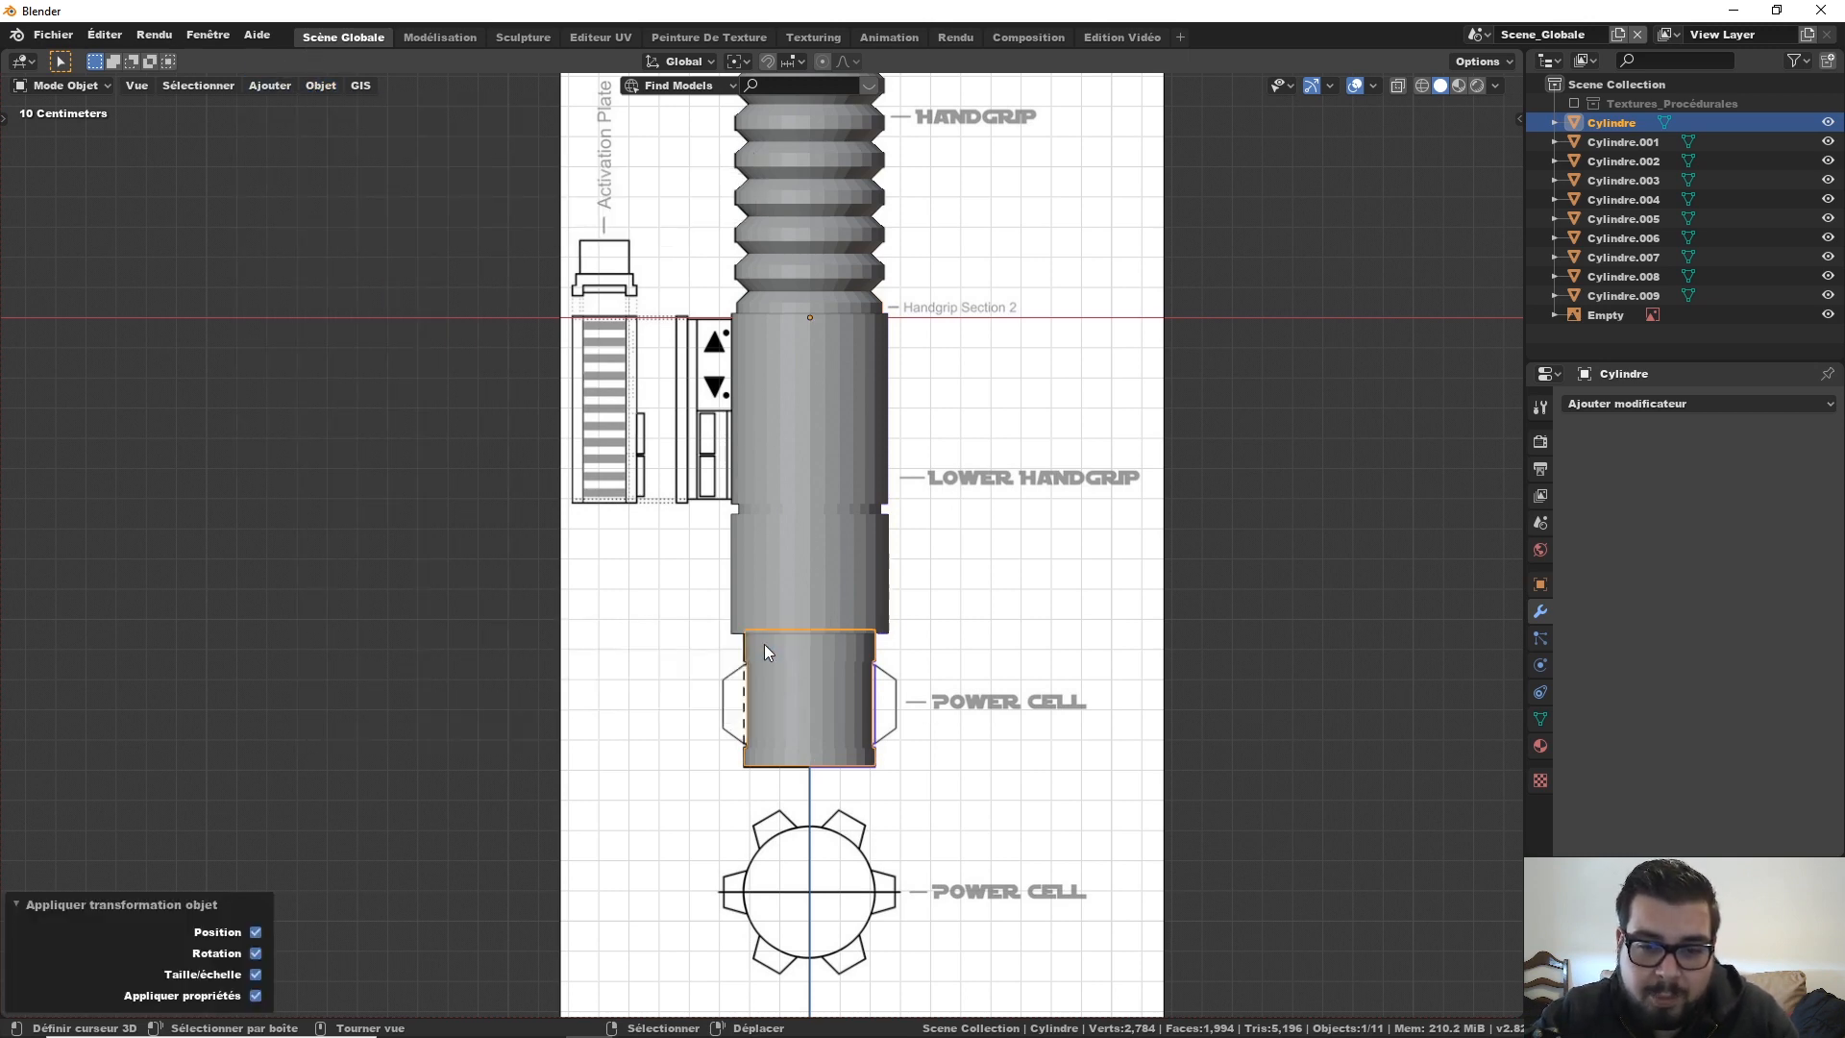
pyautogui.press('q')
pyautogui.click(738, 711)
# Step: Apply all transforms to the lower handgrip cylinder and set its origin to geometry
pyautogui.click(827, 538)
pyautogui.press('q')
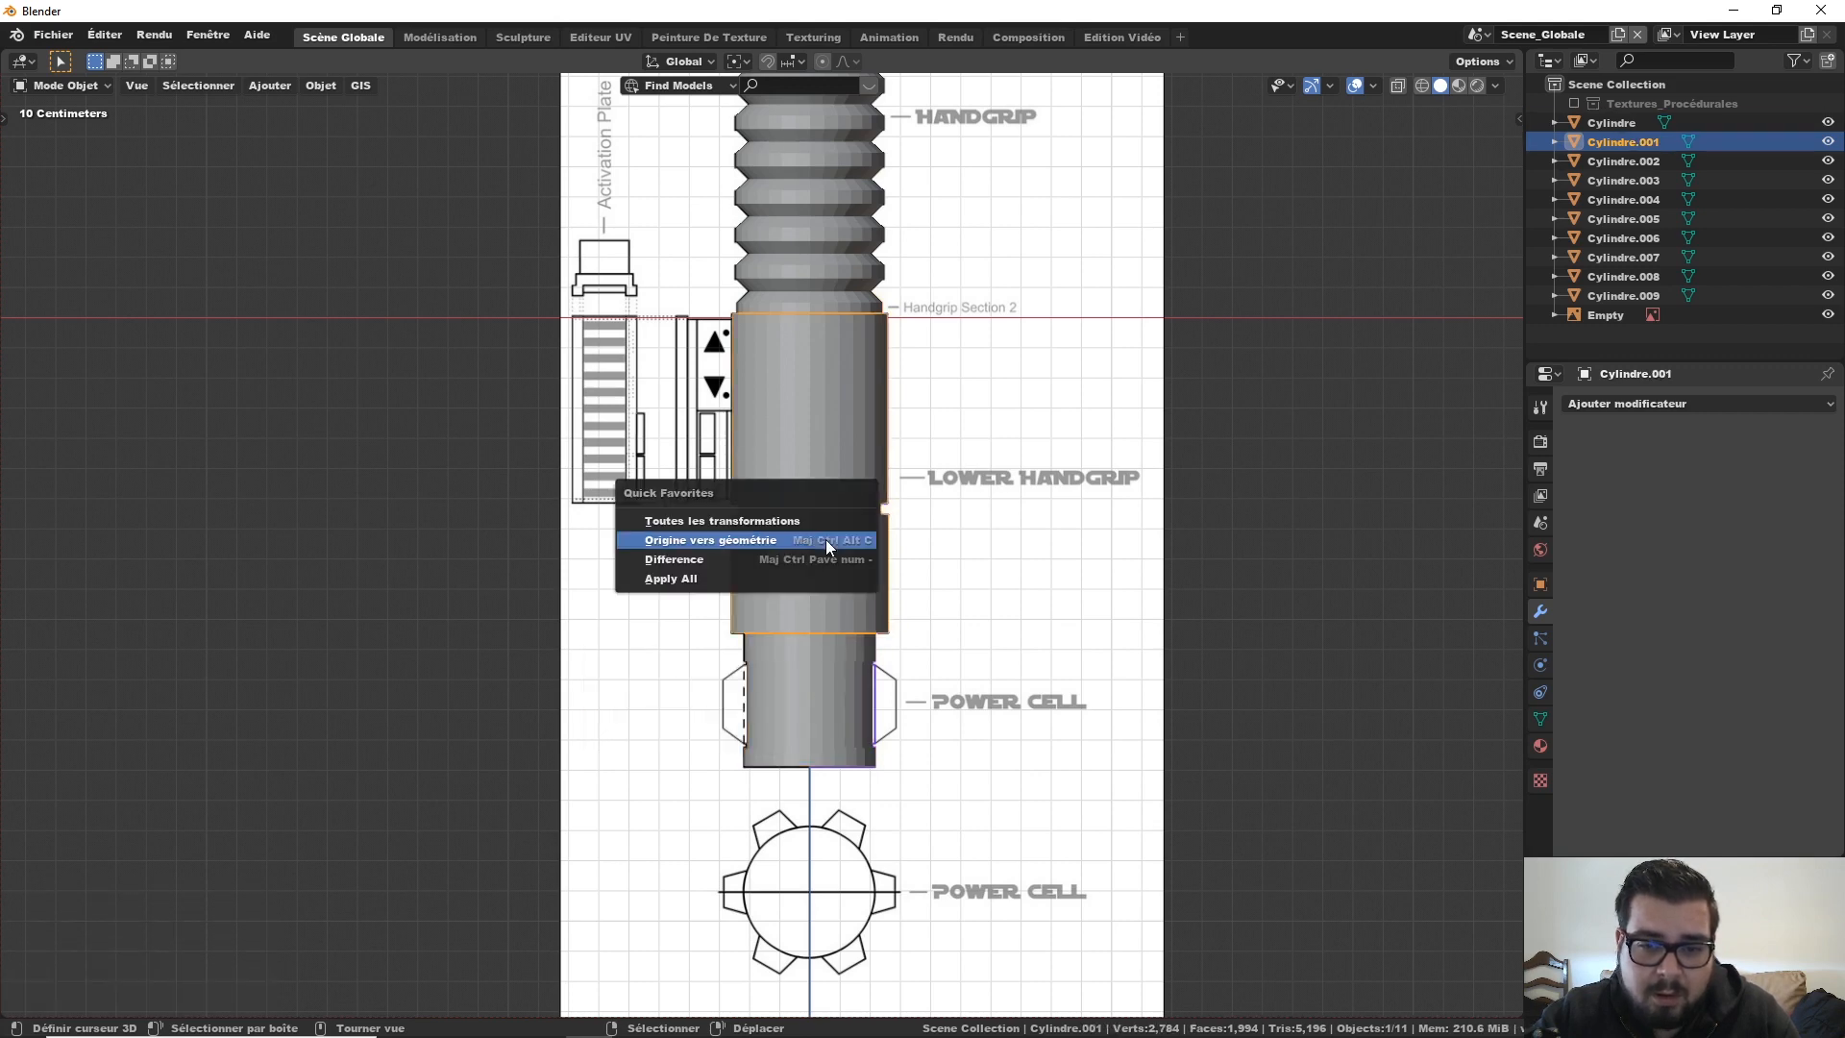
pyautogui.click(759, 525)
pyautogui.press('q')
pyautogui.click(738, 542)
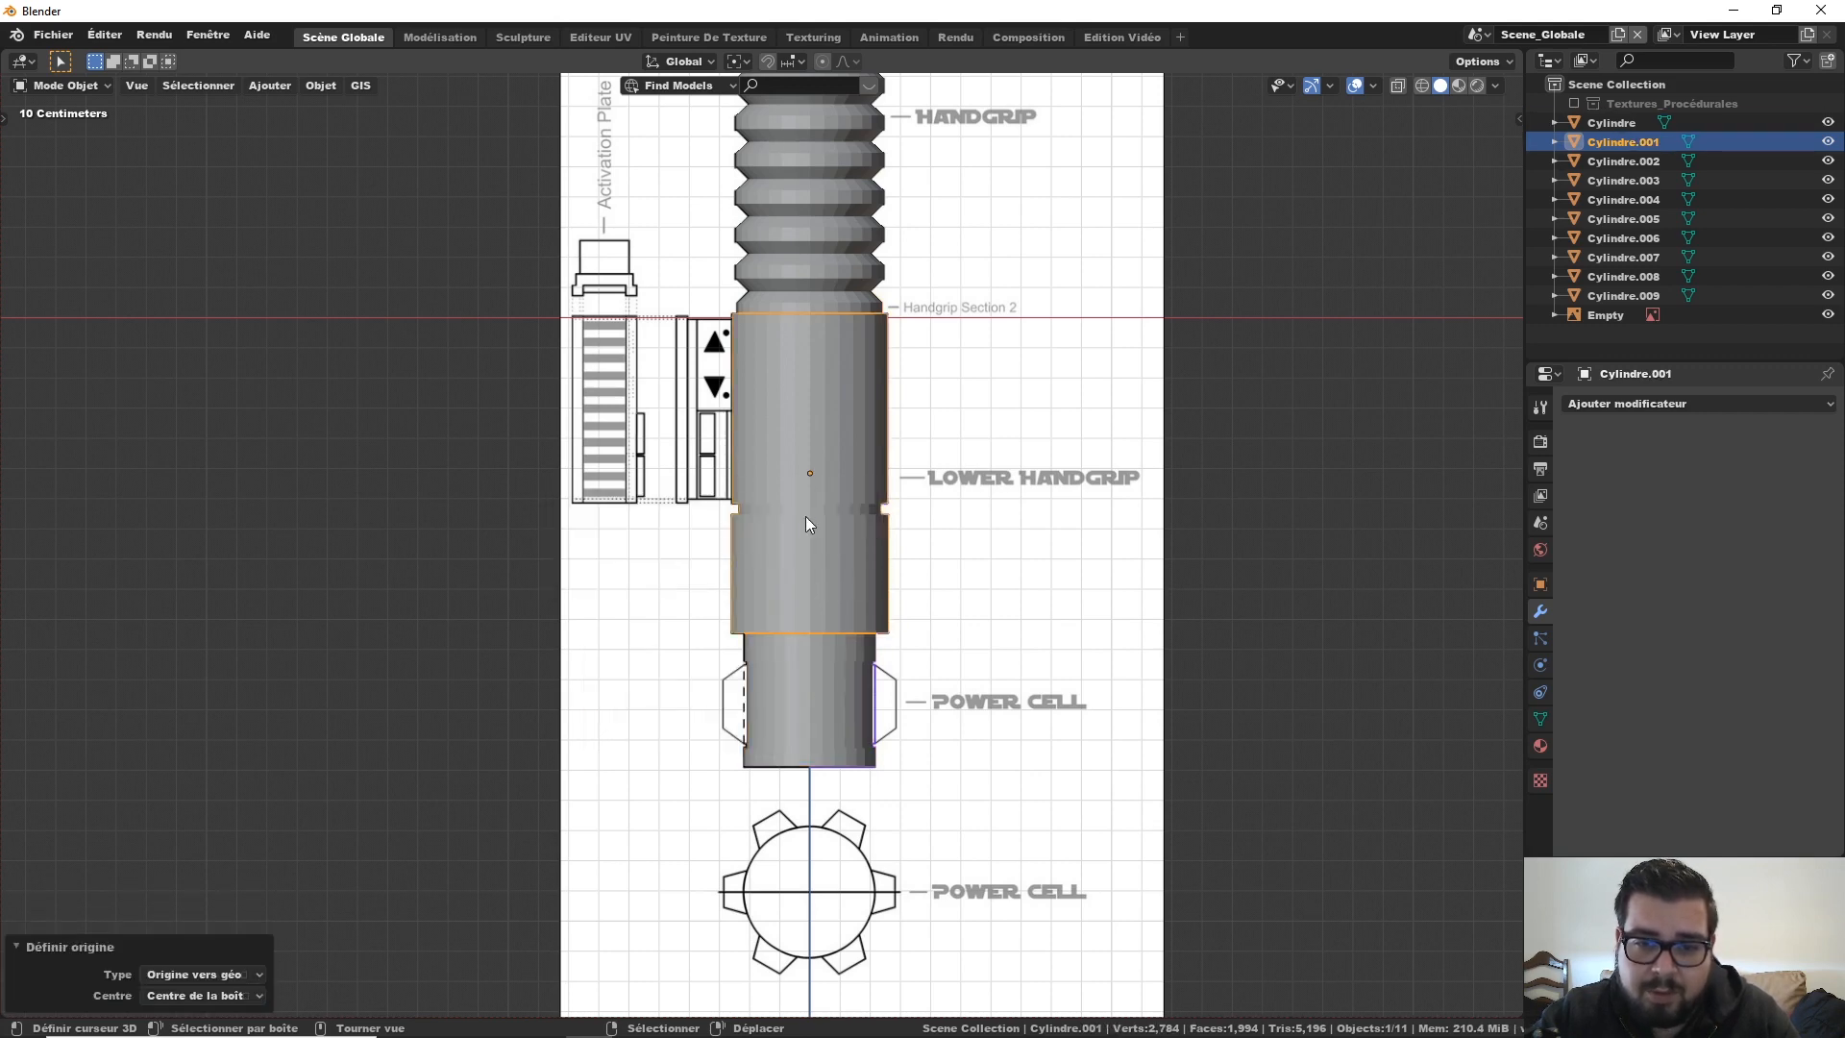
# Step: Apply all transforms to the ribbed handgrip and set its origin to geometry
pyautogui.keyDown('shift'); pyautogui.moveTo(812, 511); pyautogui.dragTo(785, 681, button='middle'); pyautogui.keyUp('shift')
pyautogui.rightClick(797, 348)
pyautogui.press('q')
pyautogui.click(760, 327)
pyautogui.press('q')
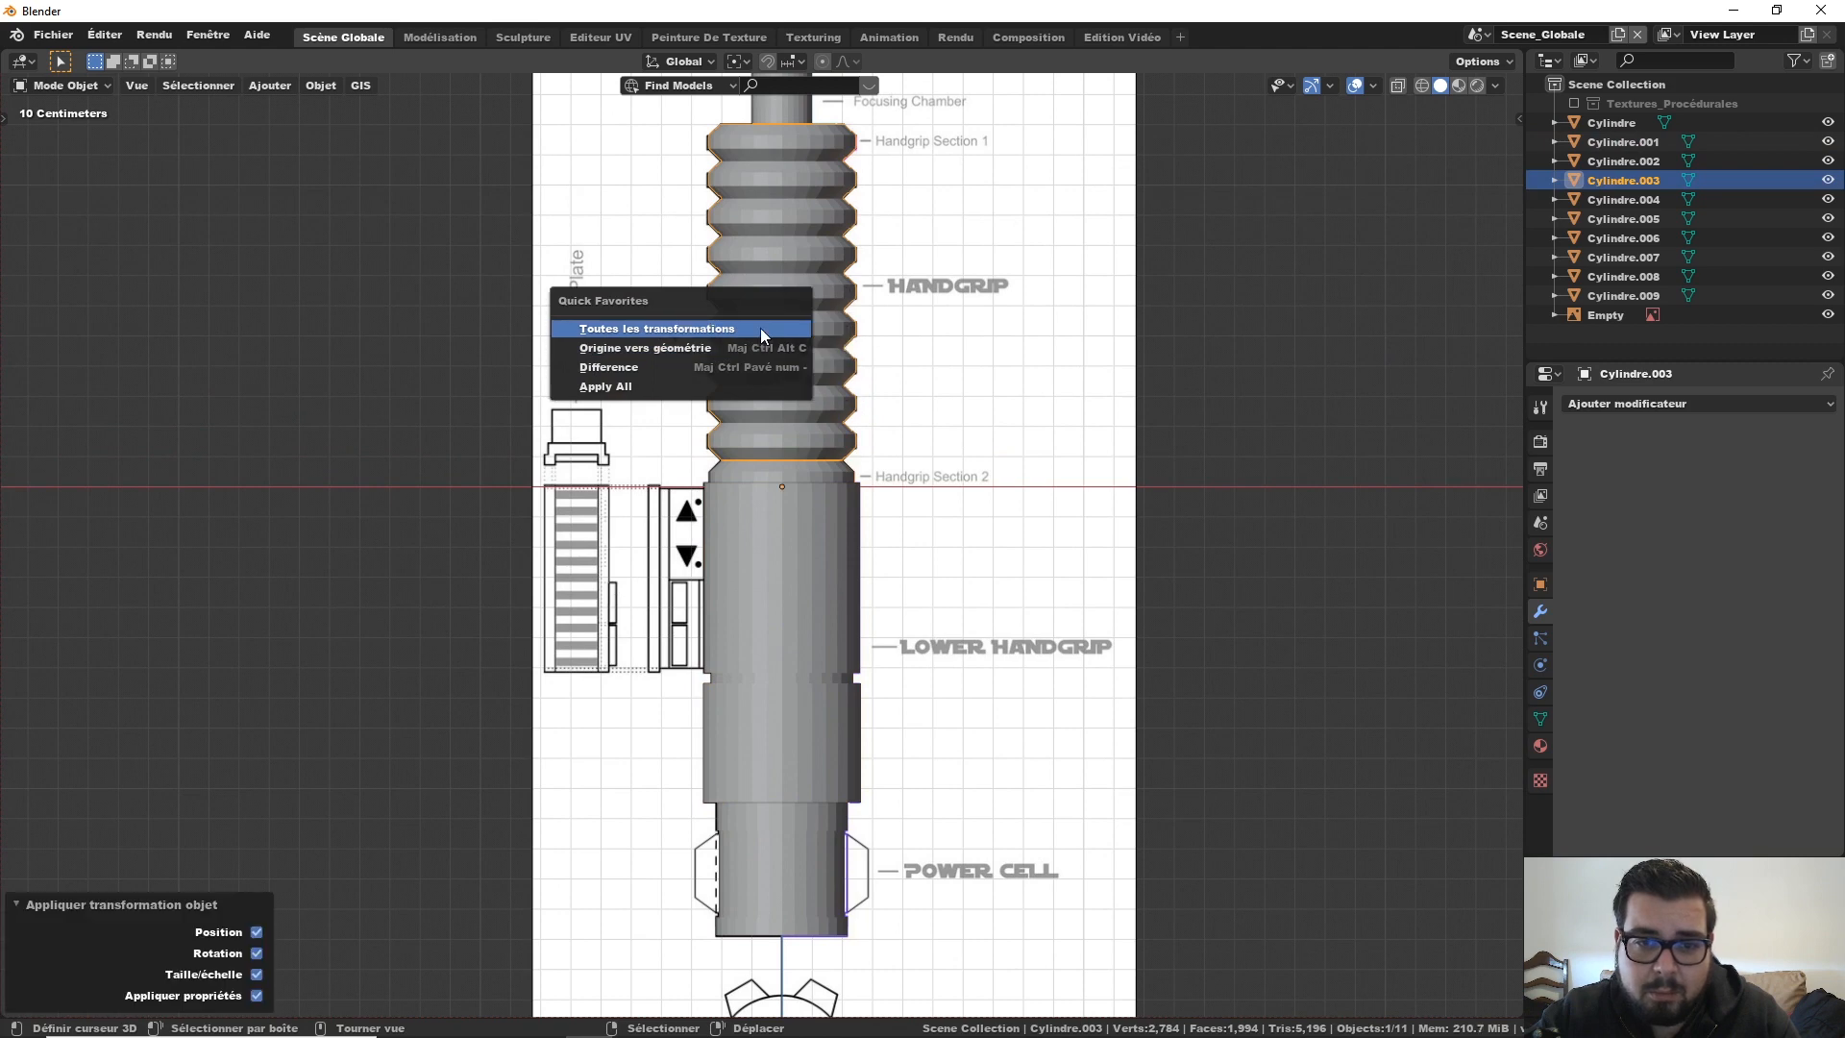
pyautogui.click(746, 344)
# Step: Apply all transforms to the focusing chamber cylinder and set its origin to geometry
pyautogui.keyDown('shift'); pyautogui.moveTo(745, 342); pyautogui.dragTo(790, 534, button='middle'); pyautogui.keyUp('shift')
pyautogui.rightClick(792, 324)
pyautogui.press('q')
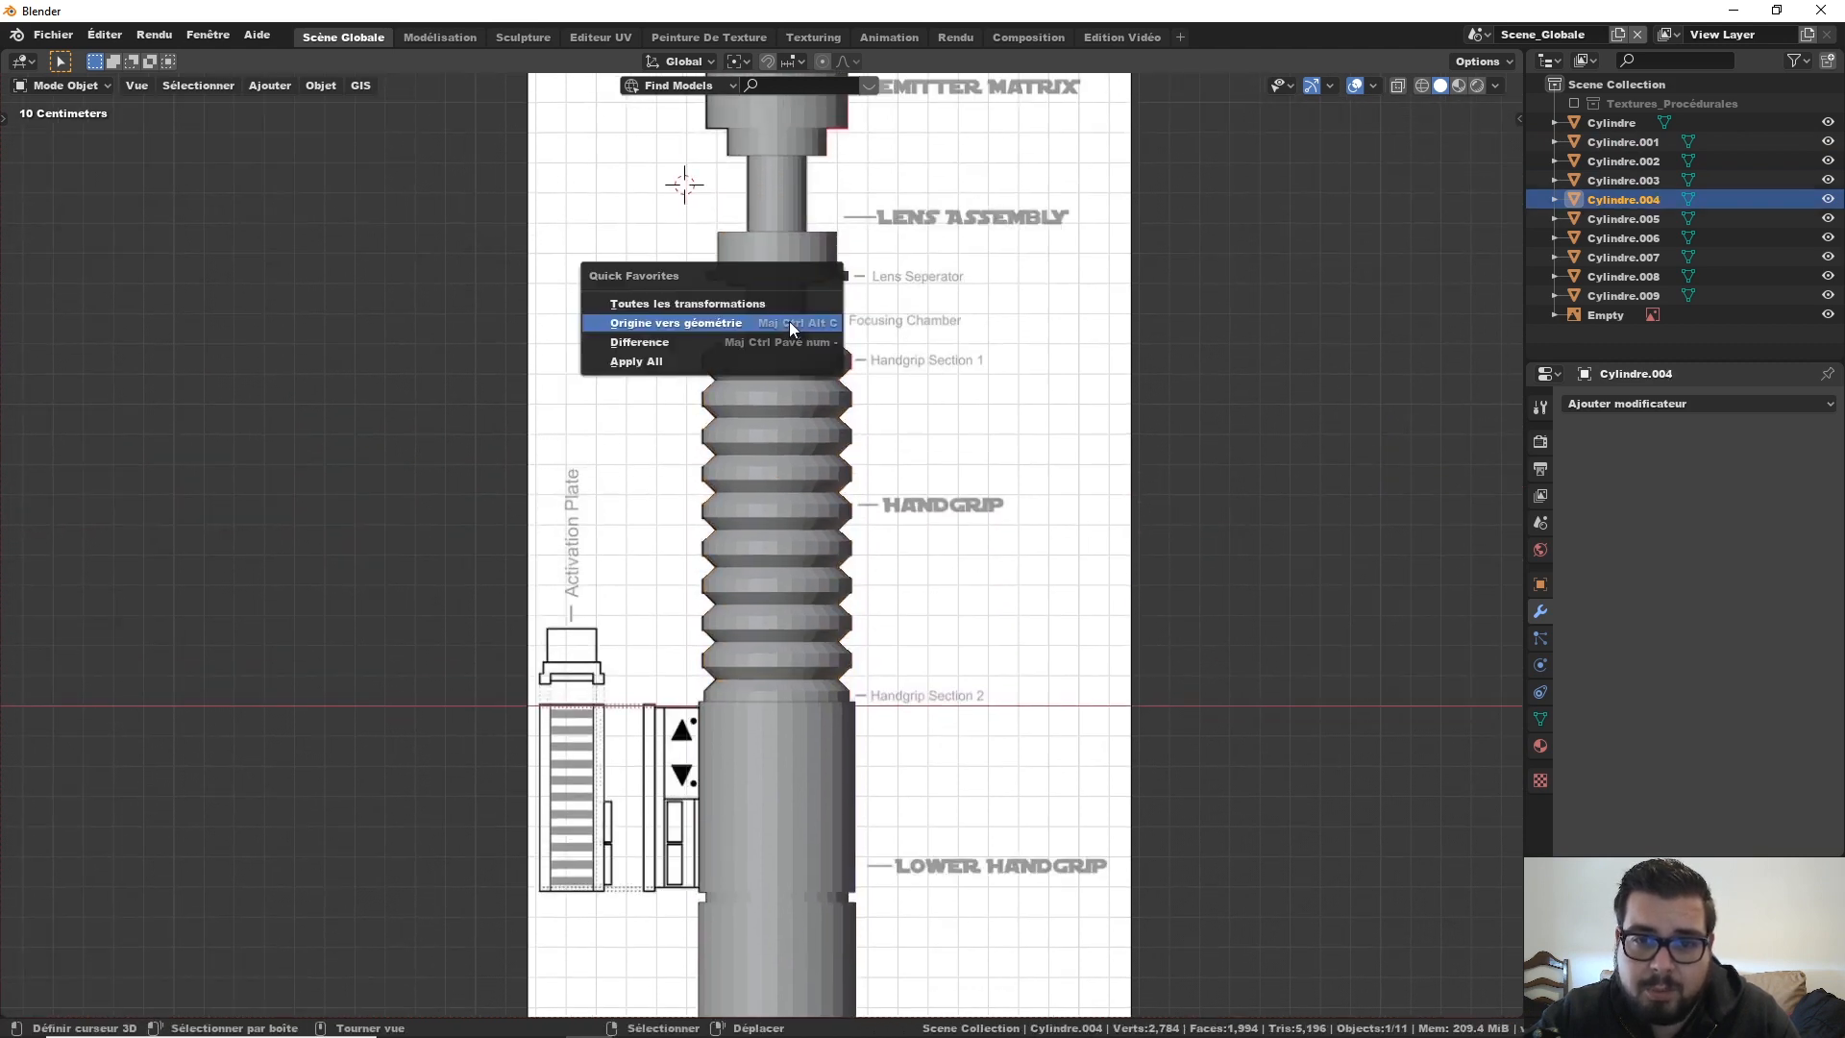
pyautogui.click(740, 306)
pyautogui.press('q')
pyautogui.click(724, 324)
# Step: Apply all transforms to the thin lens separator disc and set its origin to geometry
pyautogui.keyDown('shift'); pyautogui.moveTo(776, 311); pyautogui.dragTo(794, 419, button='middle'); pyautogui.keyUp('shift')
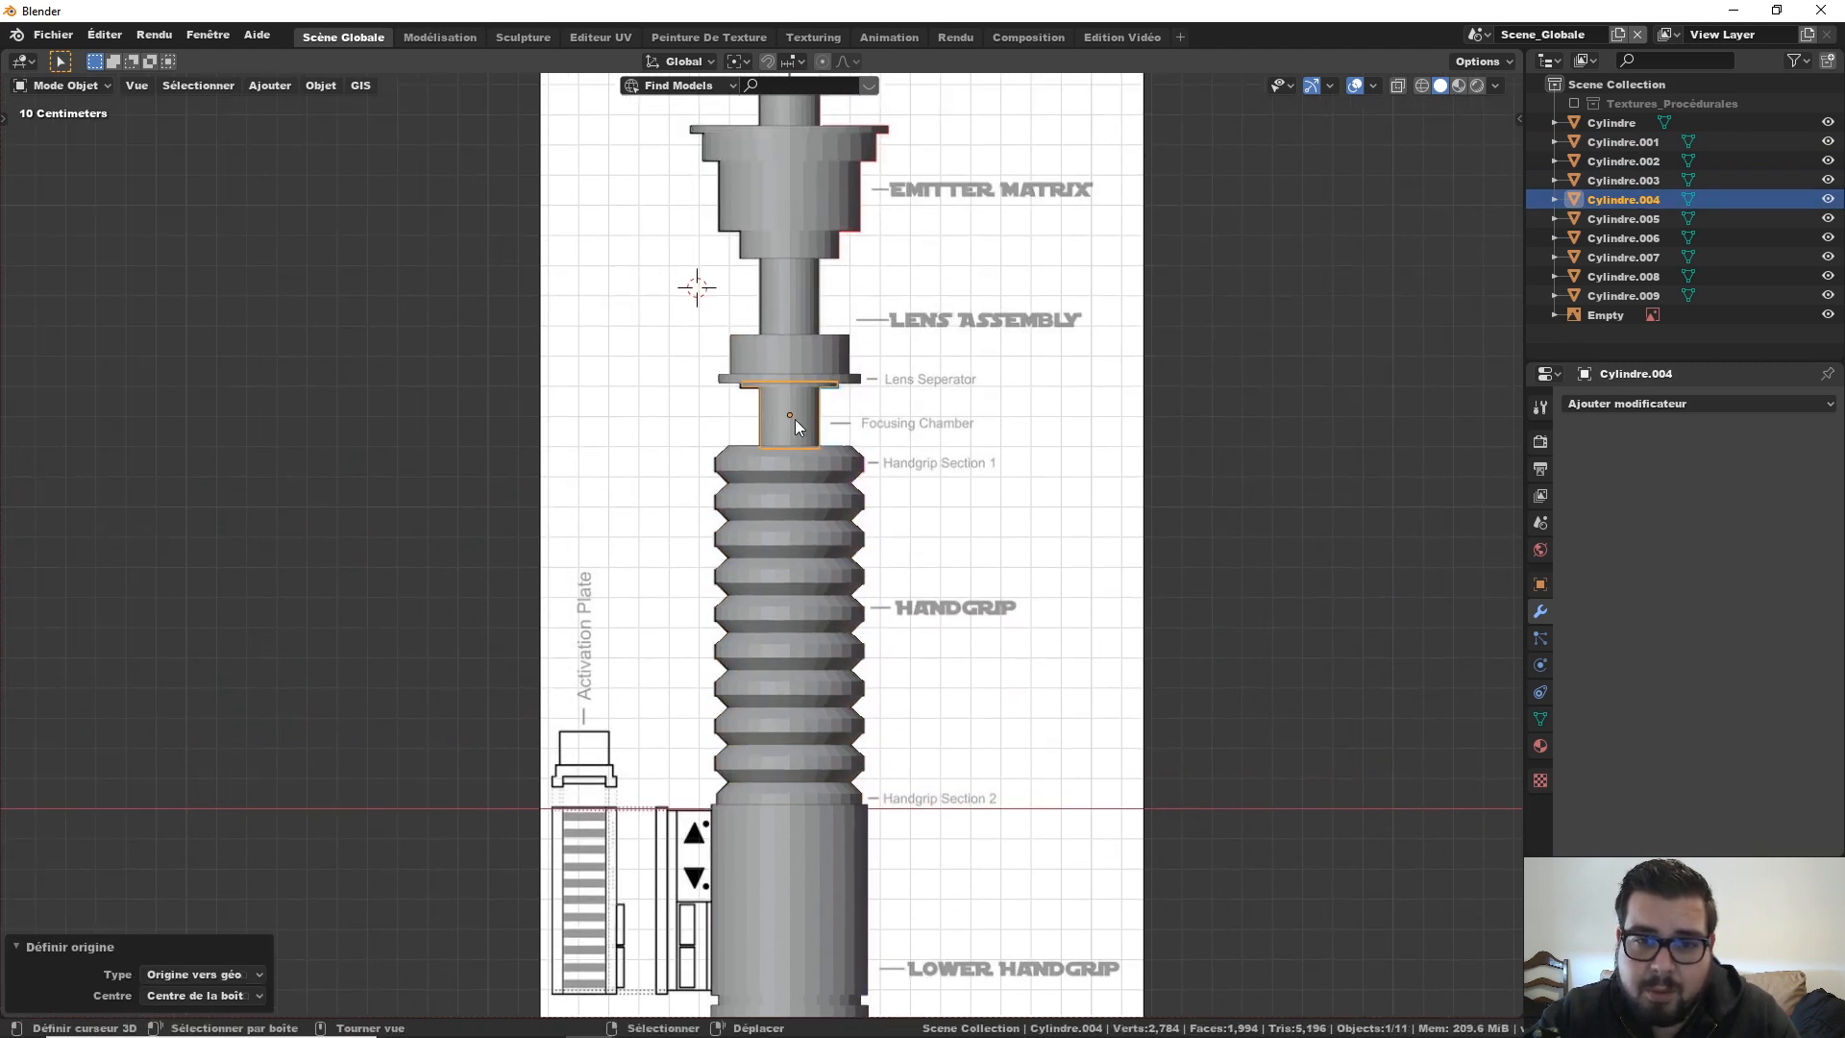
pyautogui.rightClick(734, 376)
pyautogui.press('q')
pyautogui.click(713, 361)
pyautogui.press('q')
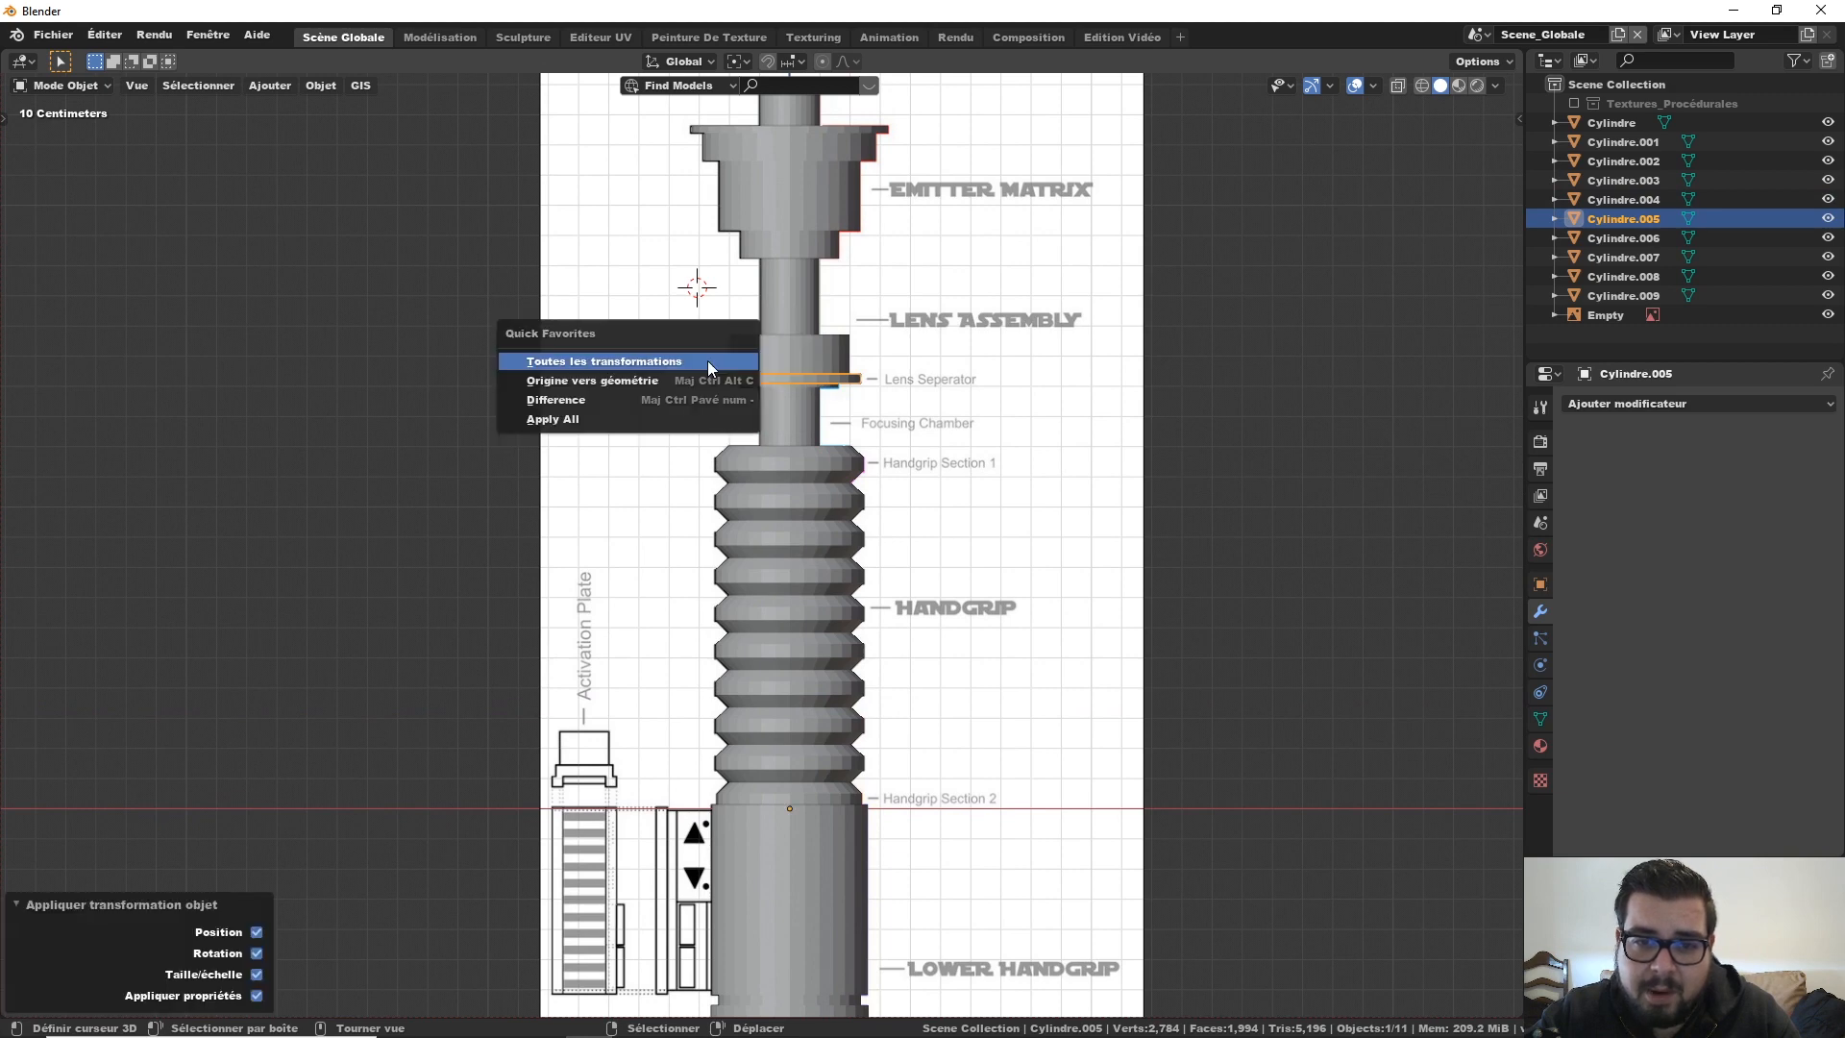
pyautogui.click(661, 383)
# Step: Apply all transforms to the wide cylinder directly above the lens separator and set its origin to geometry
pyautogui.rightClick(798, 351)
pyautogui.press('q')
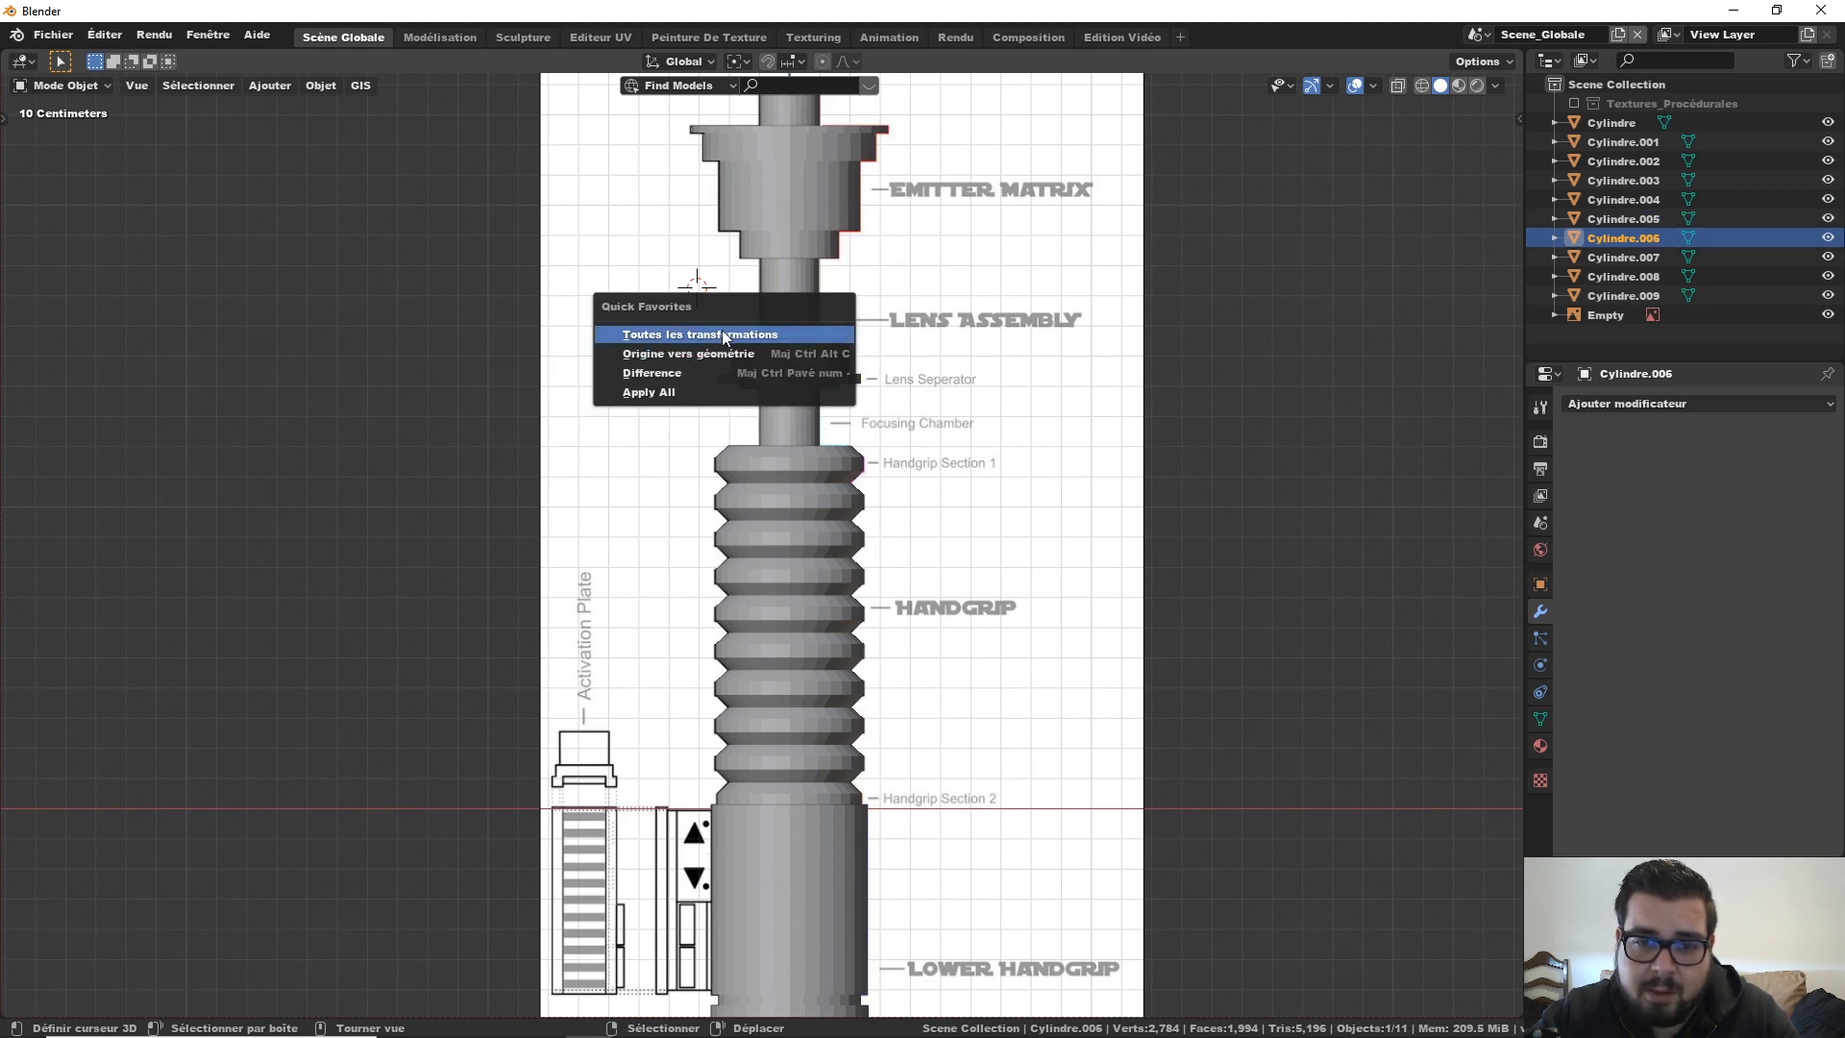
pyautogui.click(722, 330)
pyautogui.press('q')
pyautogui.click(701, 350)
# Step: Apply all transforms to the narrow lens assembly cylinder and set its origin to geometry
pyautogui.keyDown('shift'); pyautogui.moveTo(805, 321); pyautogui.dragTo(798, 439, button='middle'); pyautogui.keyUp('shift')
pyautogui.rightClick(793, 407)
pyautogui.press('q')
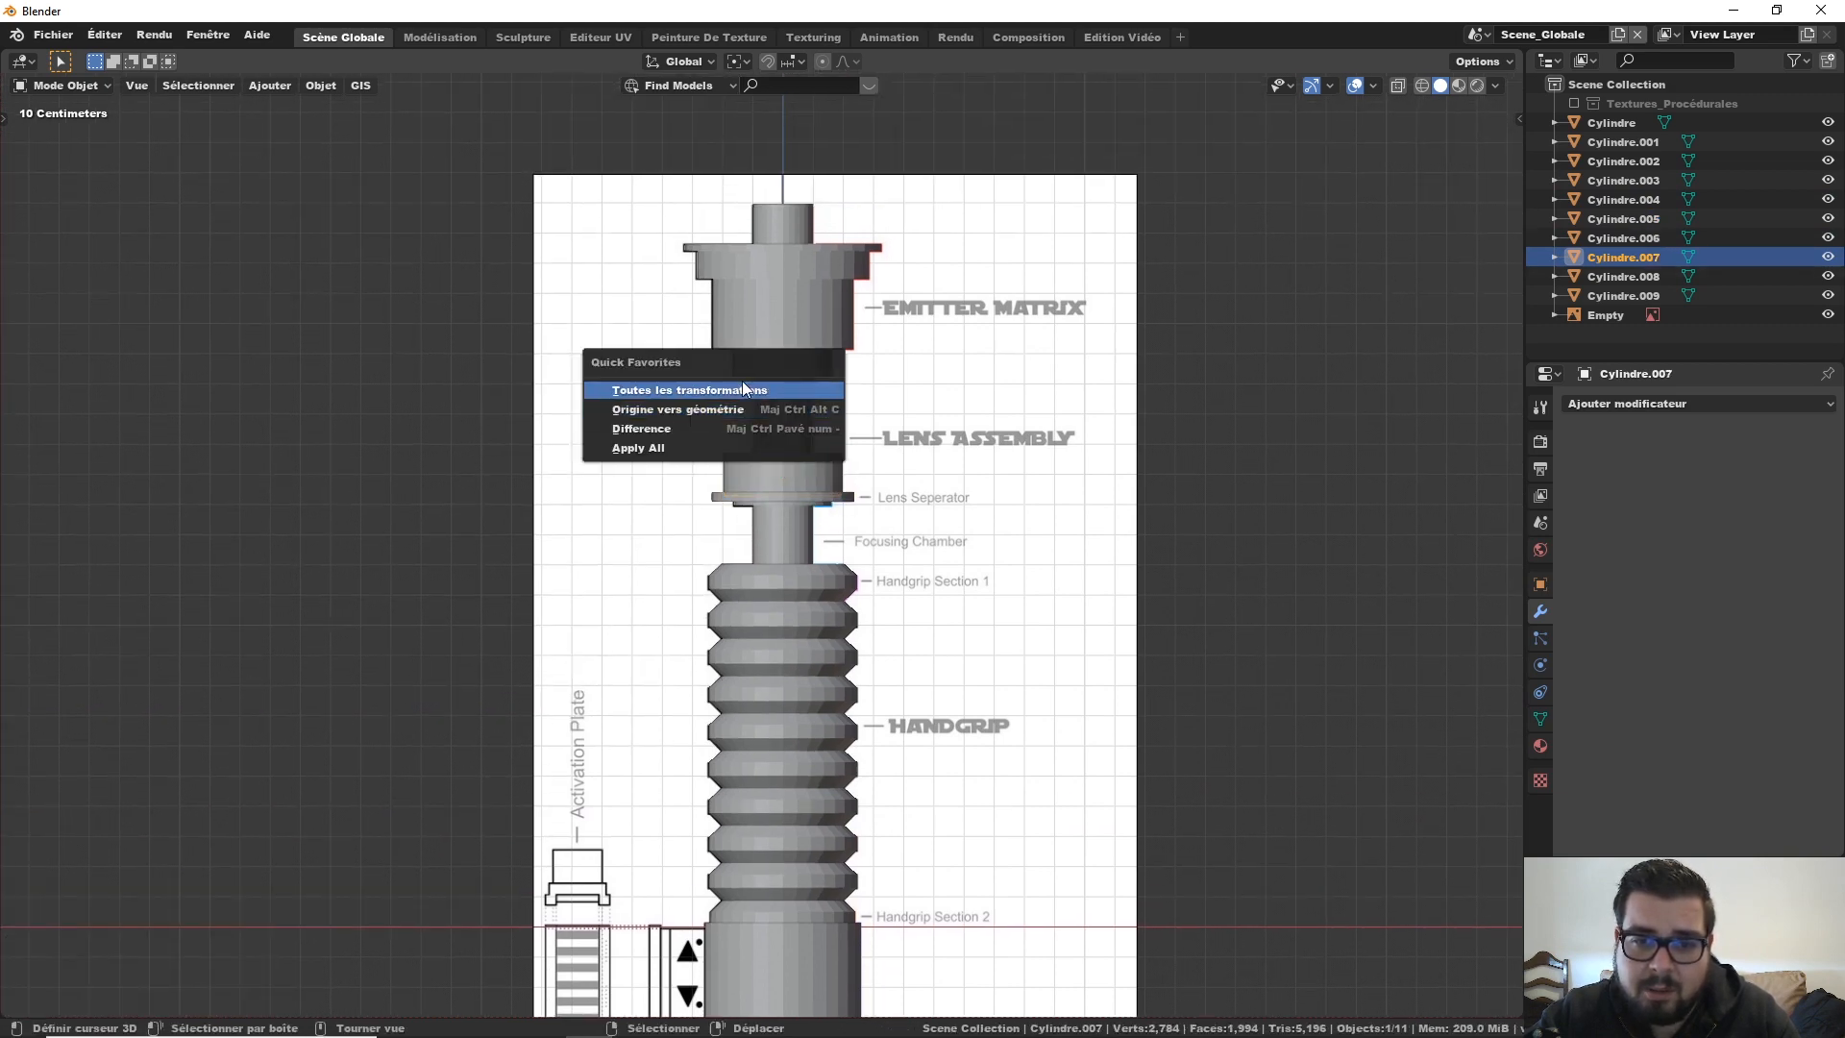
pyautogui.click(743, 388)
pyautogui.press('q')
pyautogui.click(716, 410)
# Step: Apply all transforms to the stepped emitter matrix body and set its origin to geometry
pyautogui.rightClick(765, 346)
pyautogui.press('q')
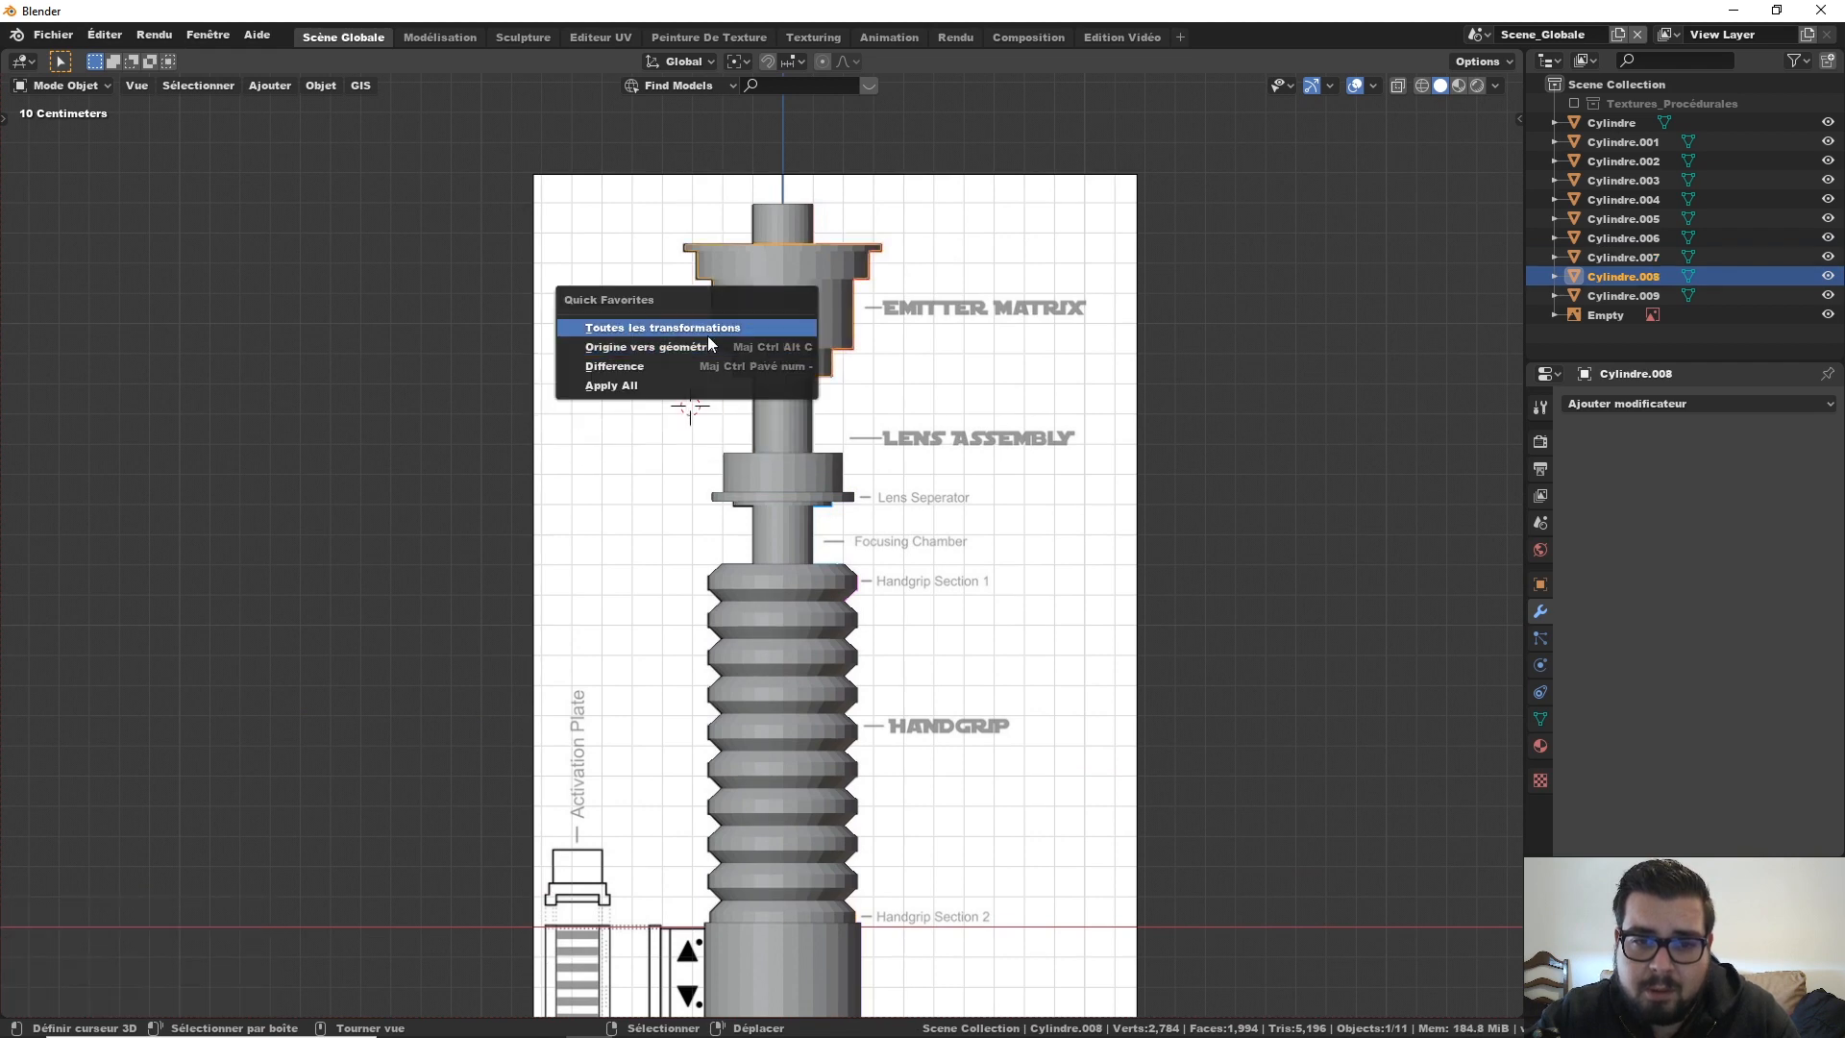
pyautogui.click(707, 329)
pyautogui.press('q')
pyautogui.click(716, 348)
# Step: Apply all transforms to the small cylinder on top of the emitter matrix, set its origin to geometry and clear the selection
pyautogui.rightClick(782, 221)
pyautogui.press('q')
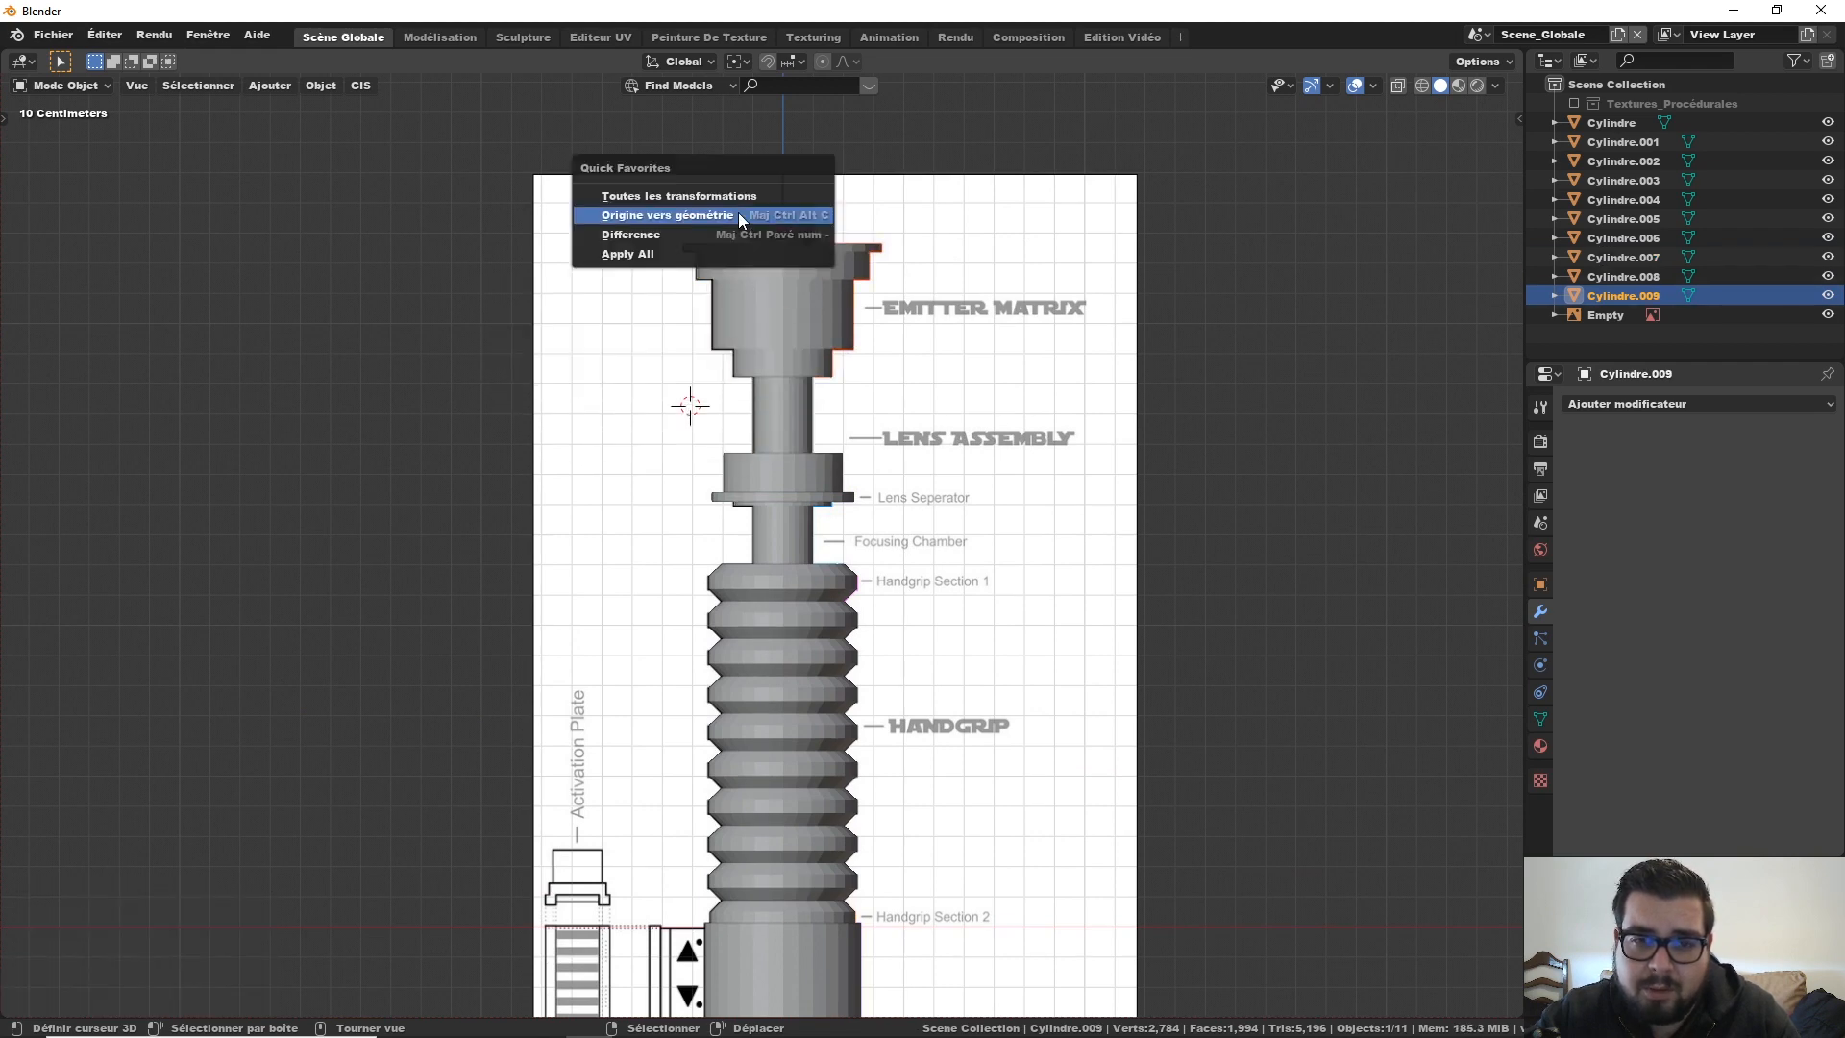
pyautogui.click(736, 195)
pyautogui.press('q')
pyautogui.click(692, 213)
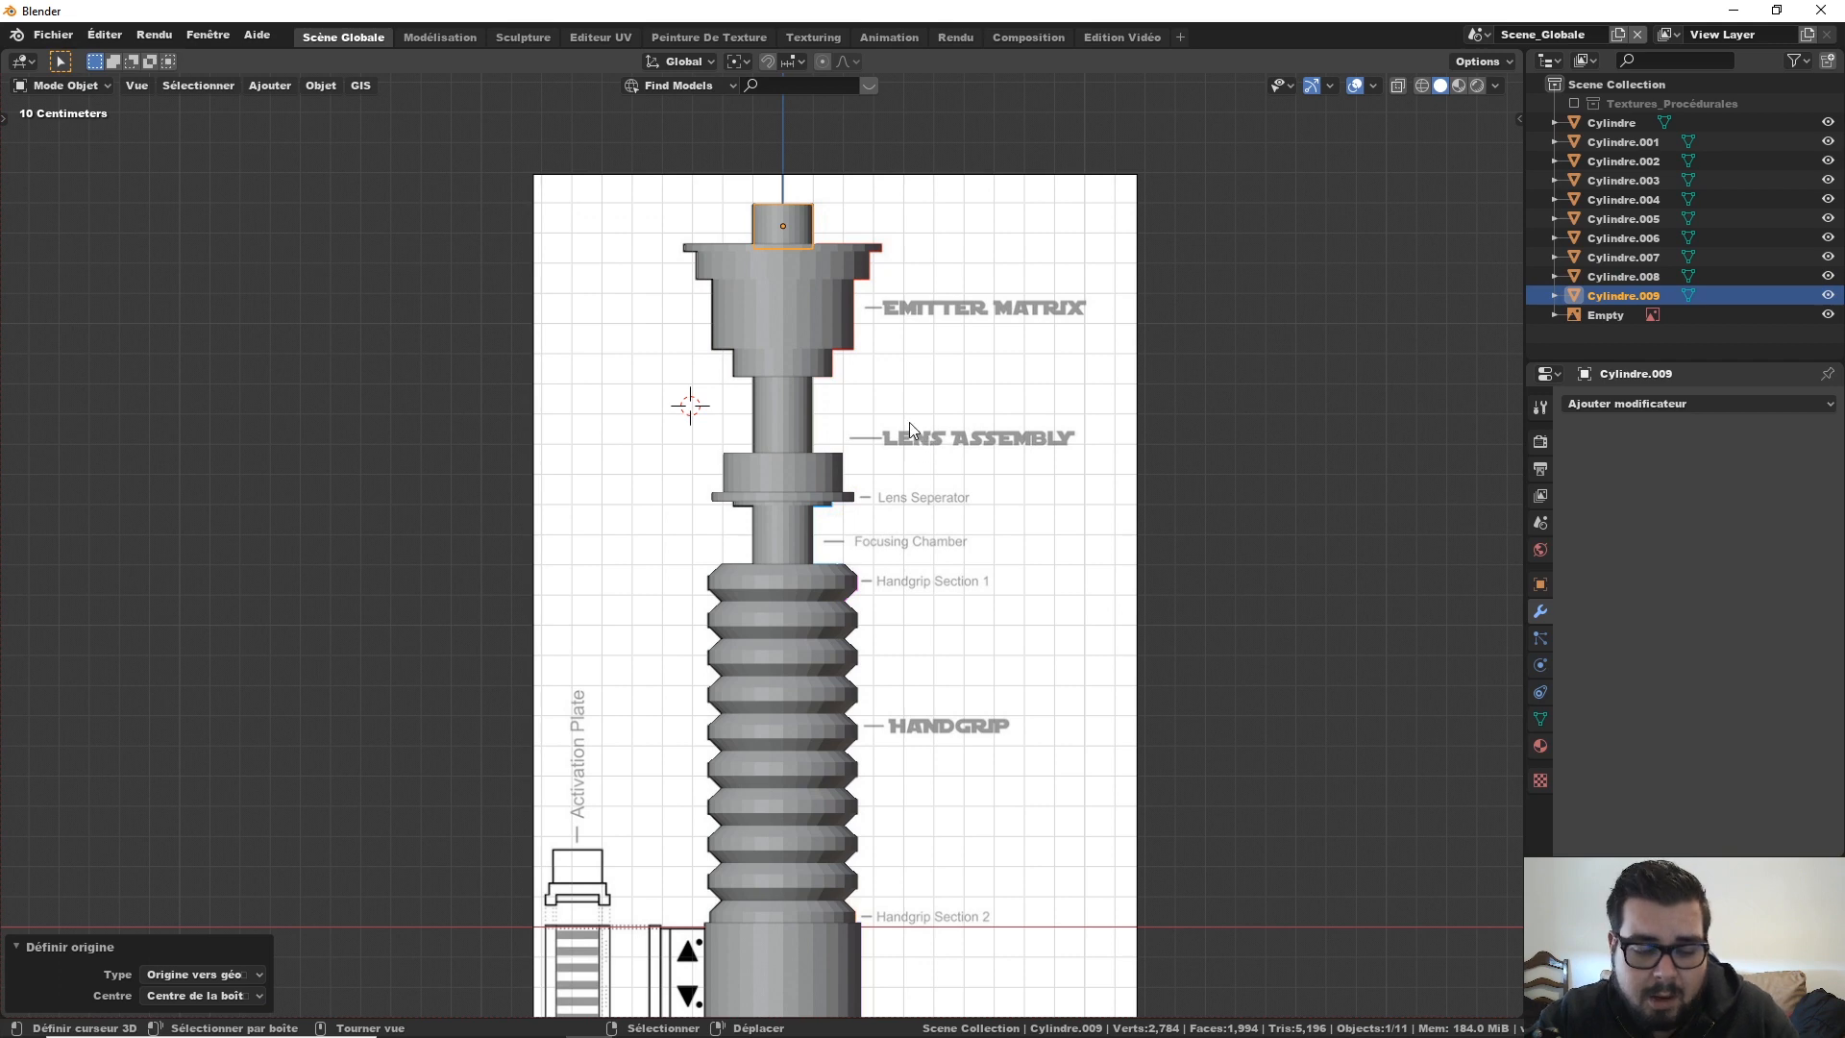
pyautogui.press('a')
pyautogui.click(894, 269)
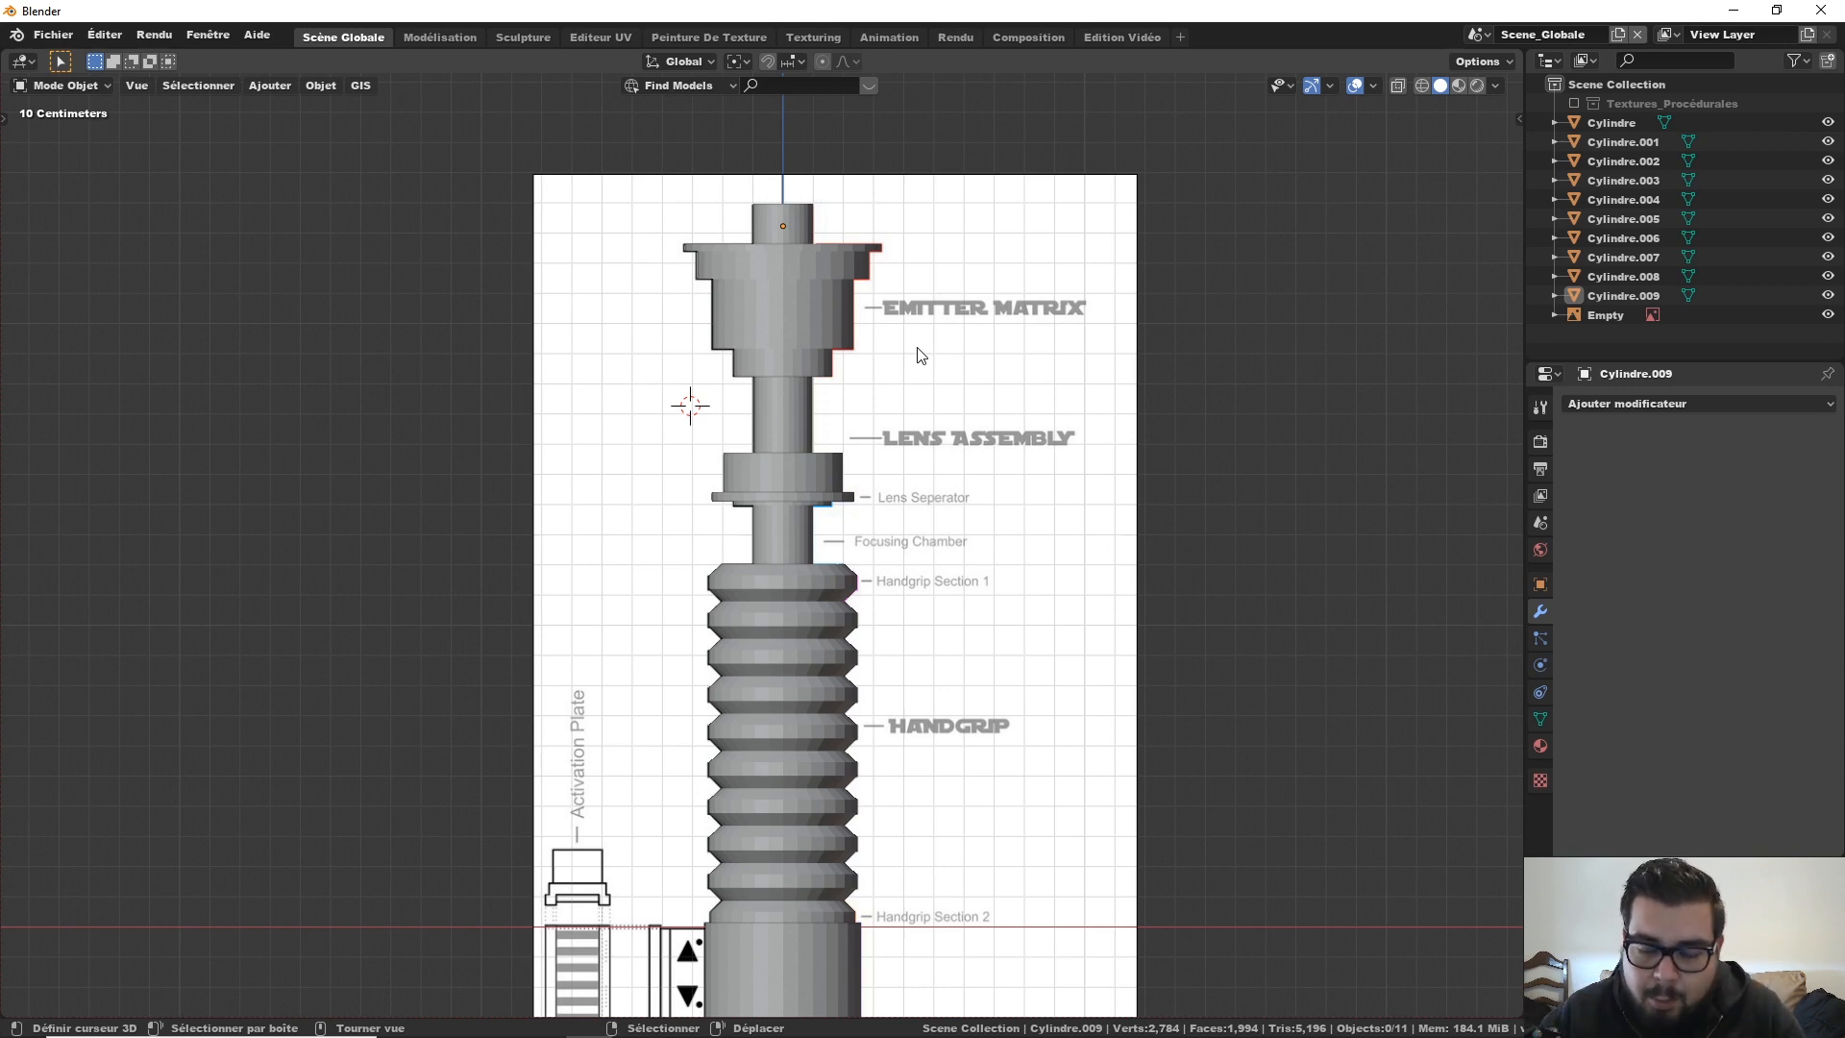
# Step: Edit the lowest hilt cylinder's edges and add its bottom rim loop to the already selected top loop
pyautogui.moveTo(845, 271); pyautogui.dragTo(917, 577, button='middle')
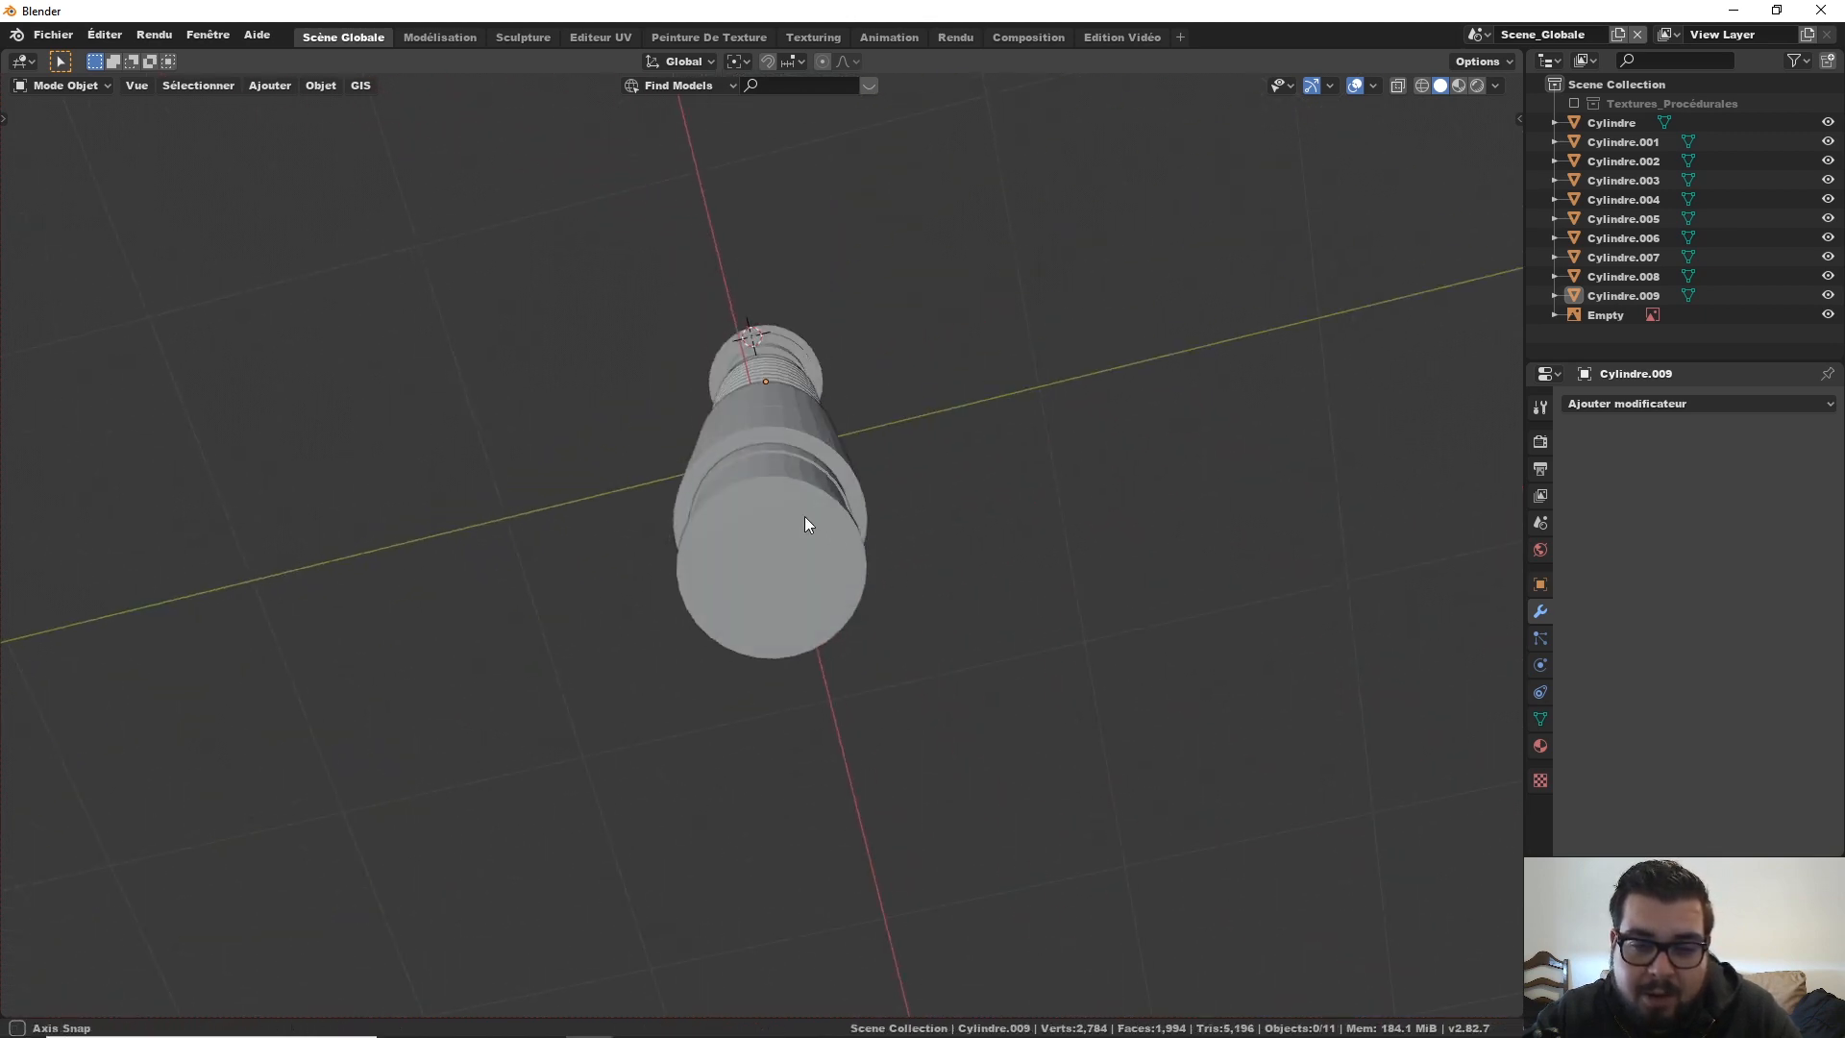
pyautogui.moveTo(807, 519); pyautogui.dragTo(827, 620, button='middle')
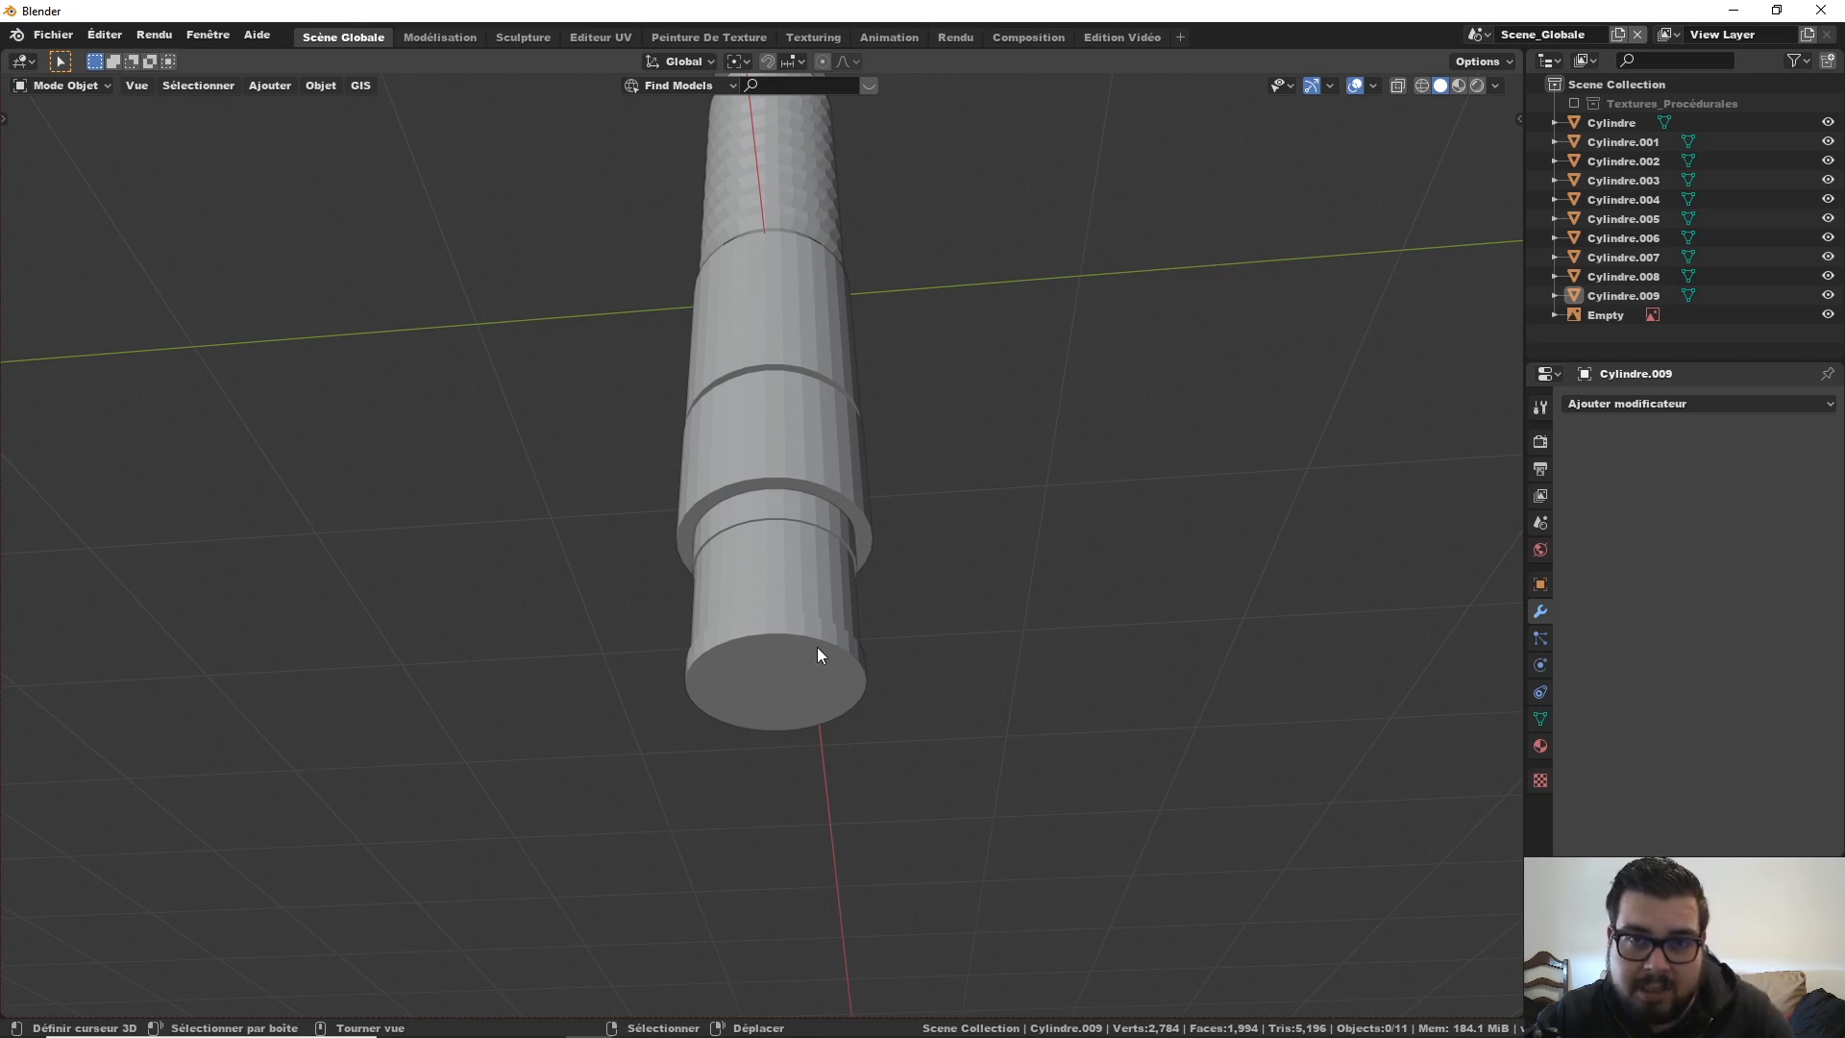
pyautogui.scroll(5, 811, 637)
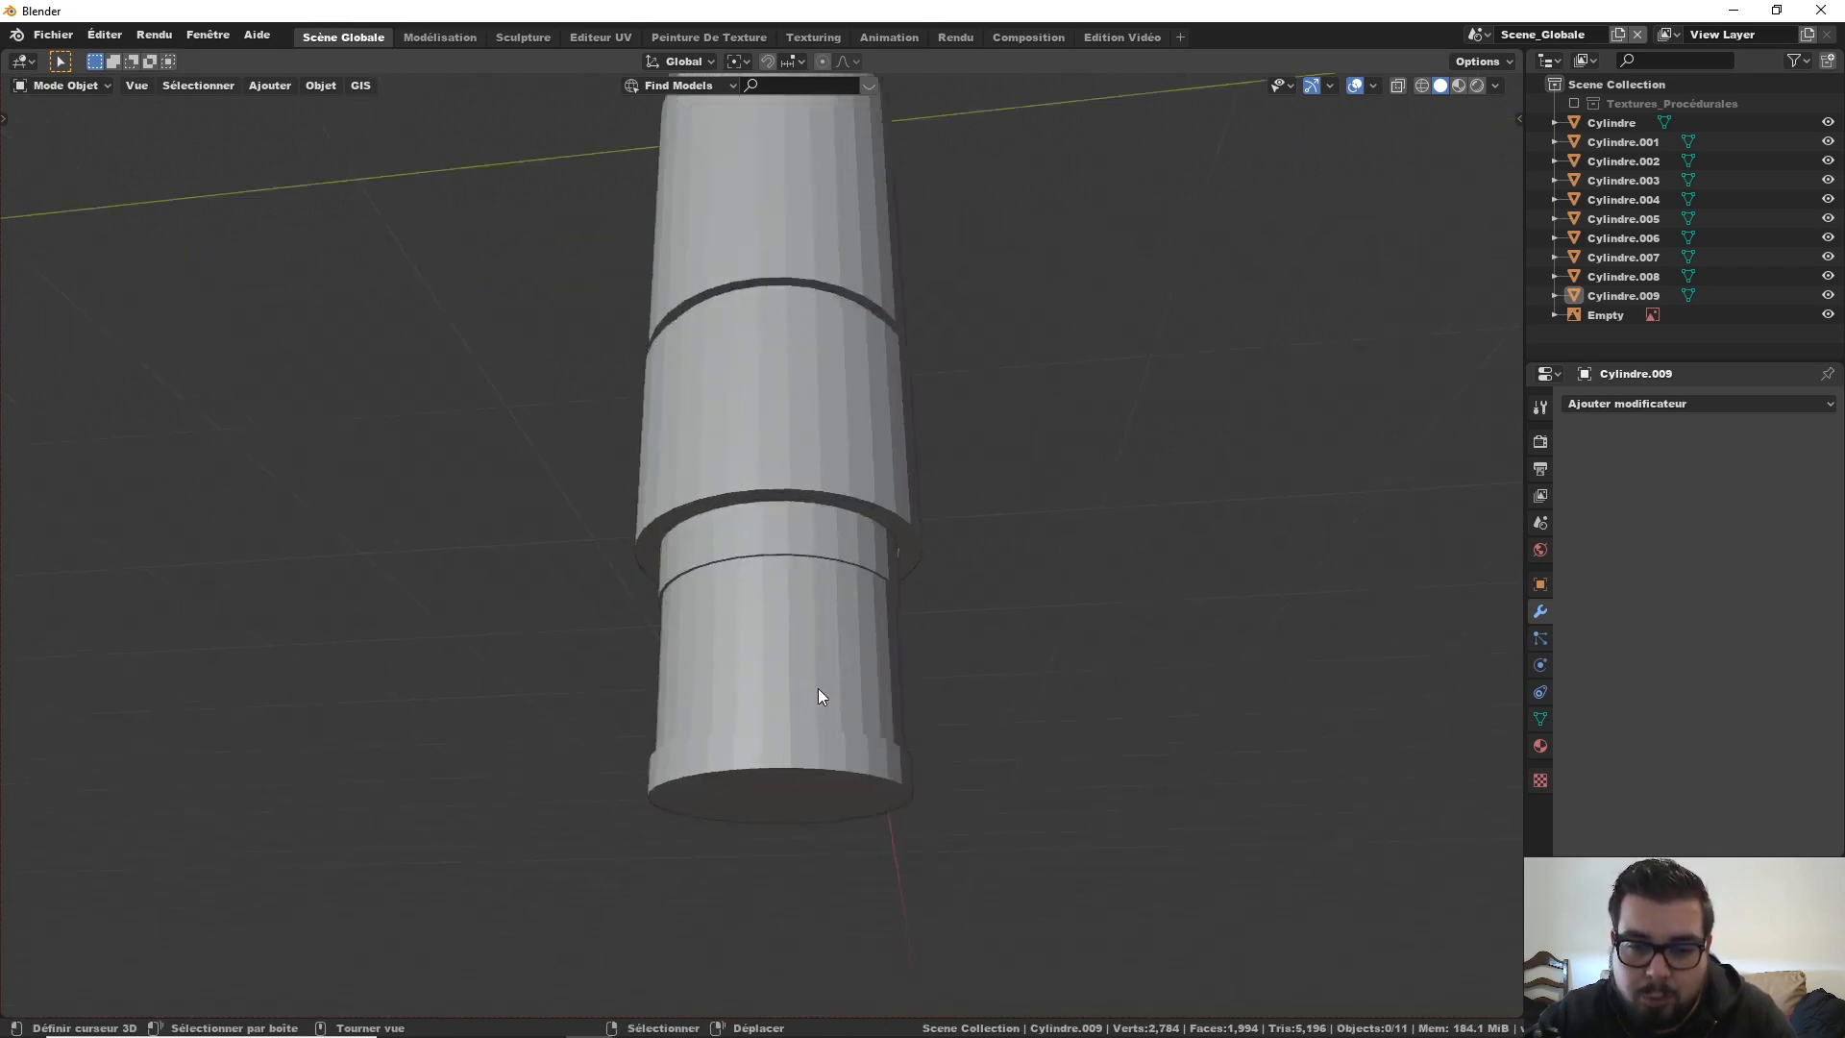
pyautogui.click(822, 556)
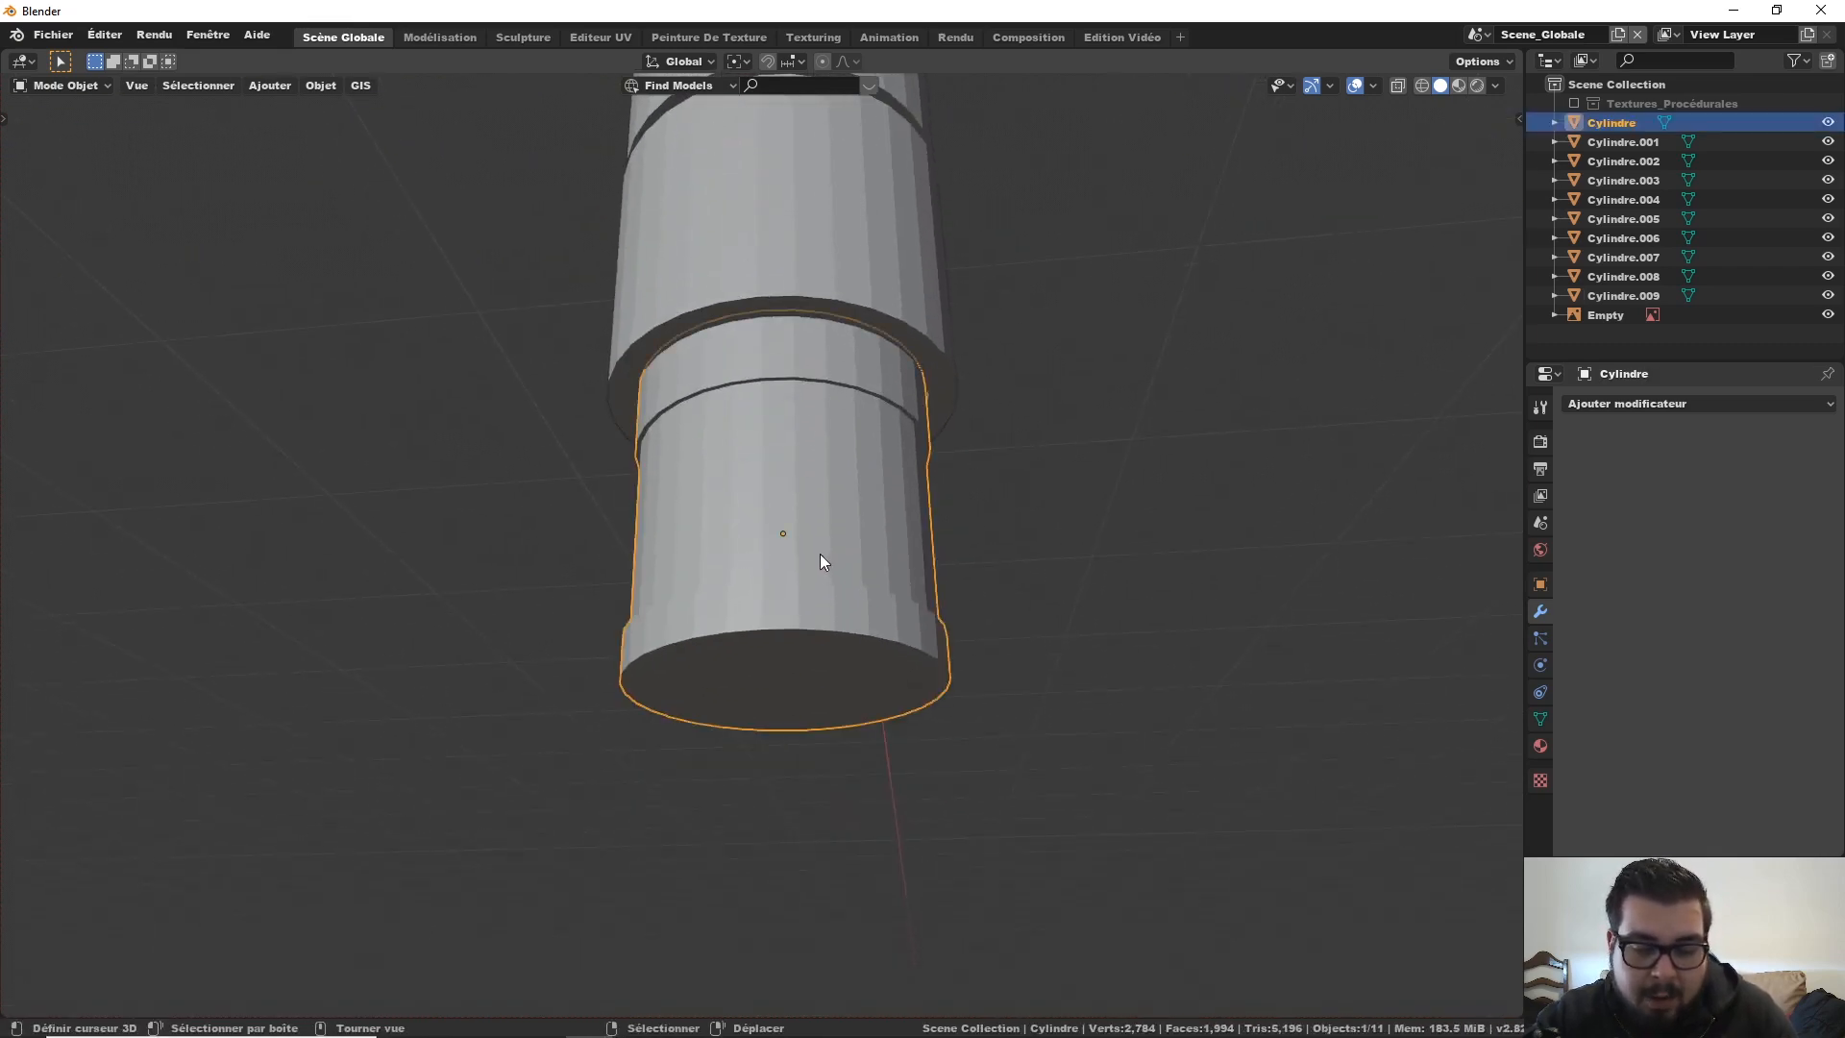
pyautogui.press('Tab')
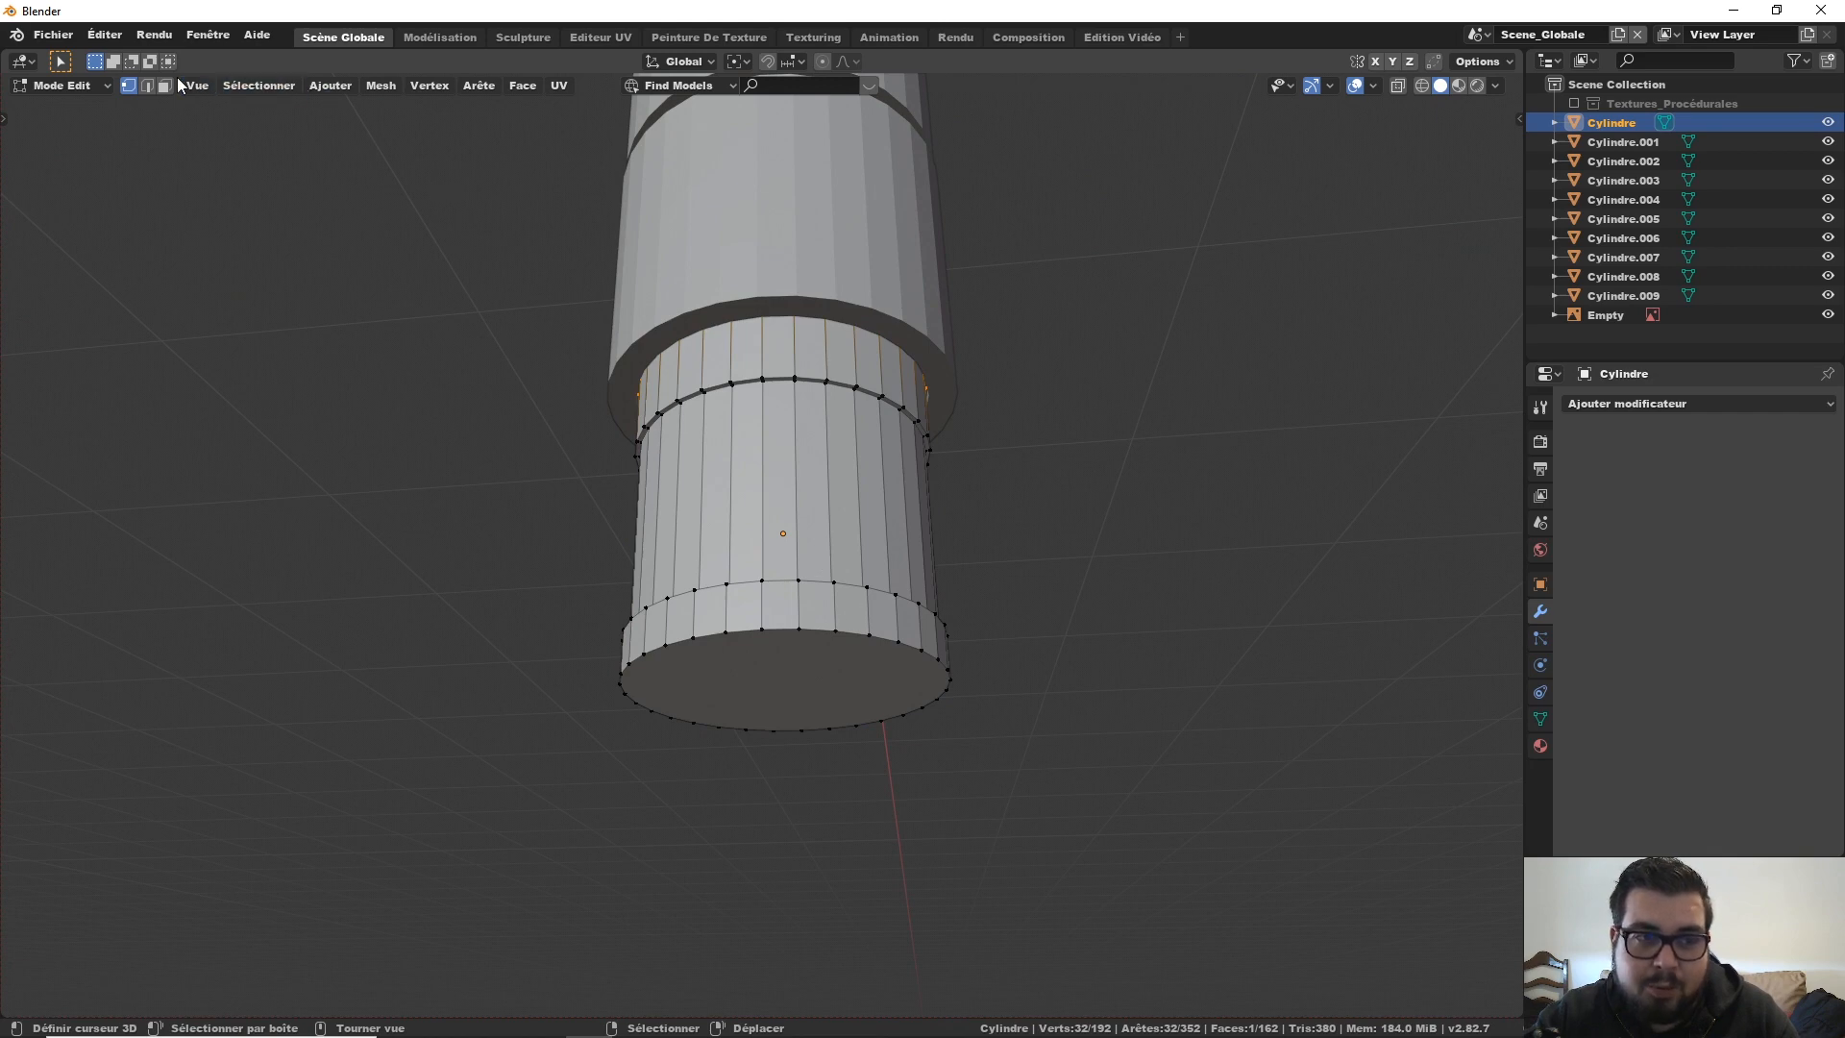
pyautogui.click(153, 86)
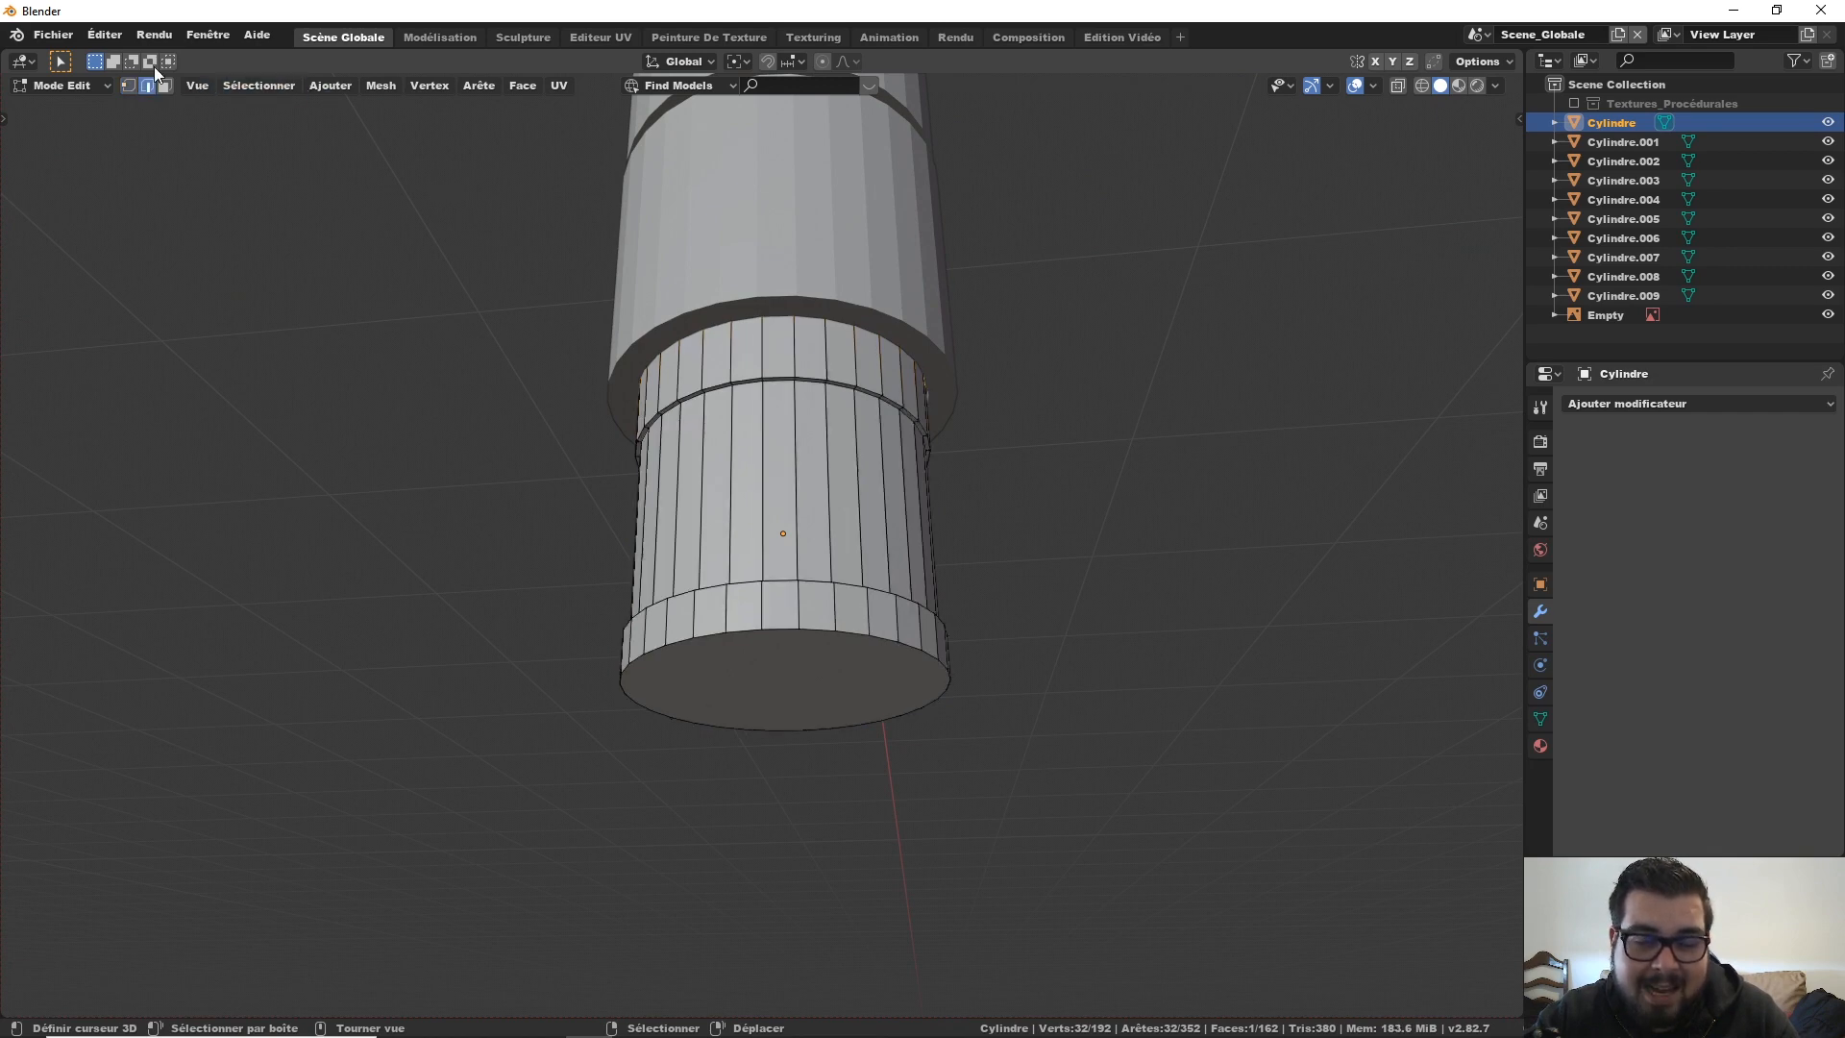
pyautogui.keyDown('alt'); pyautogui.keyDown('shift'); pyautogui.click(790, 630); pyautogui.keyUp('shift'); pyautogui.keyUp('alt')
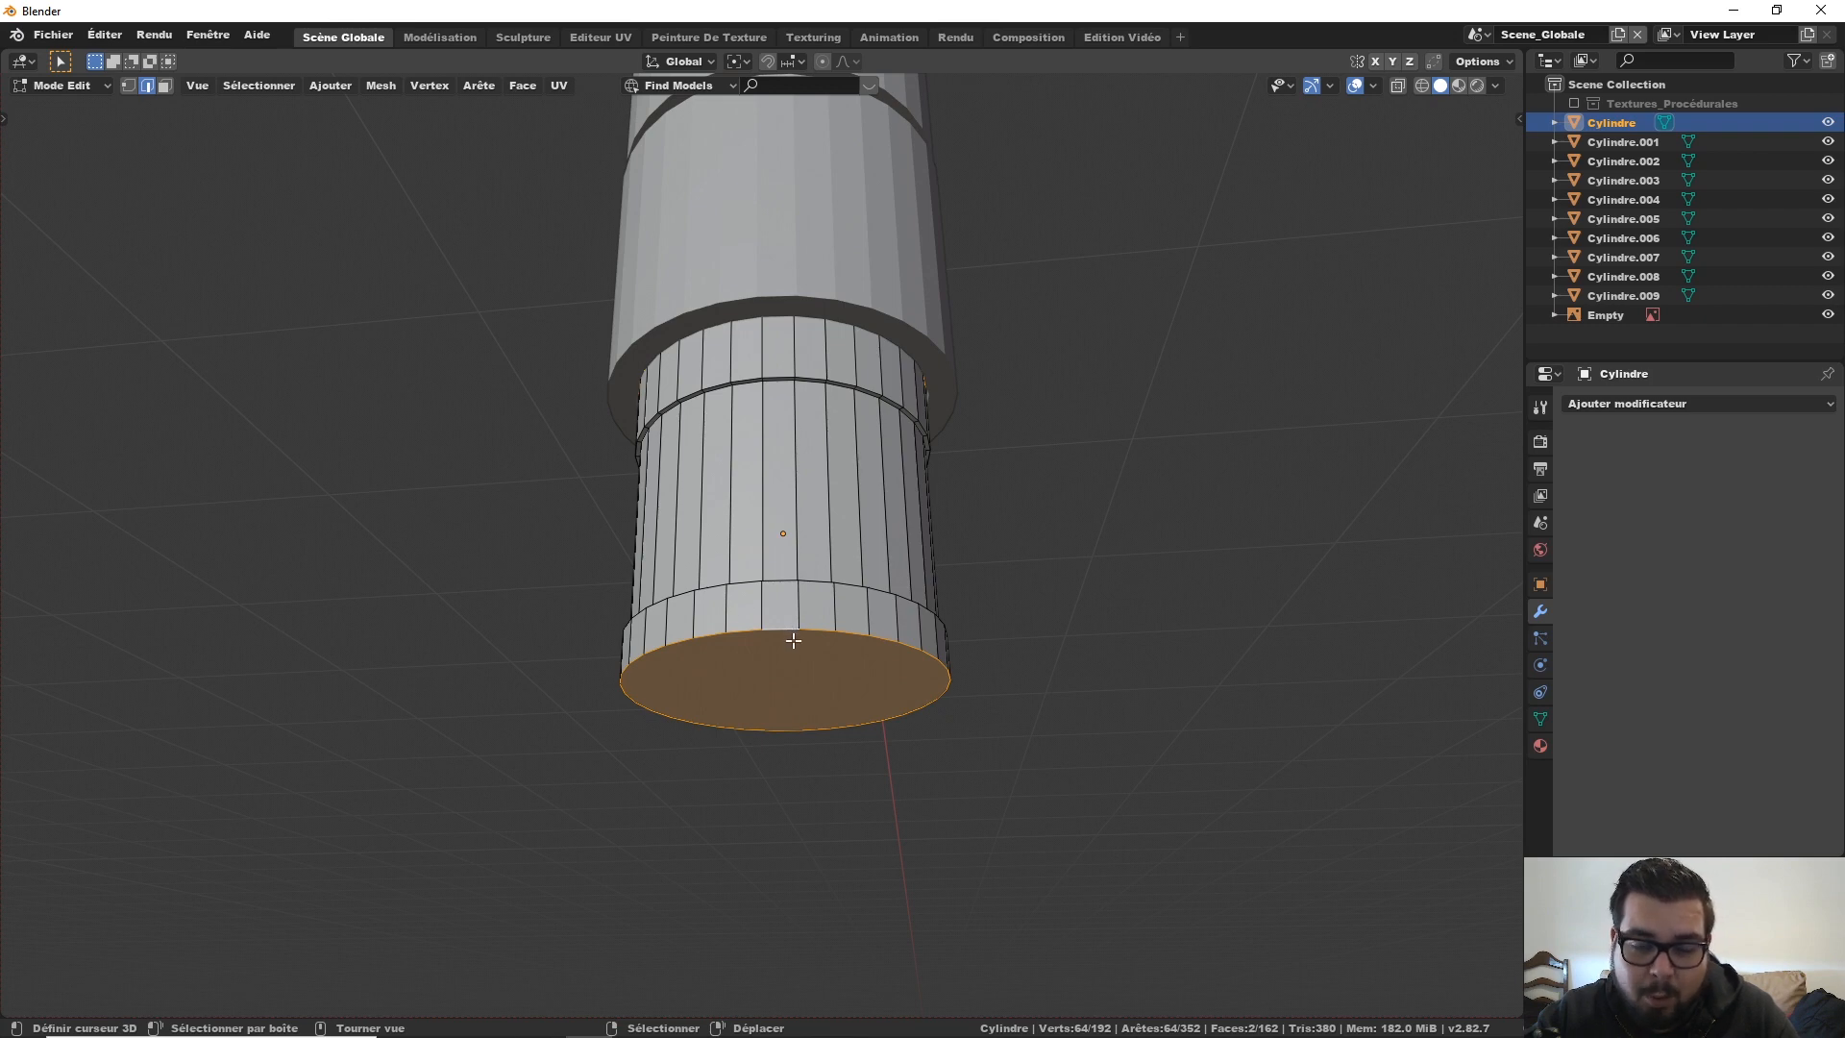
# Step: Bevel the cylinder's two selected end loops by 0.025 m with 3 segments and return to object mode
pyautogui.hotkey('ctrl', 'b')
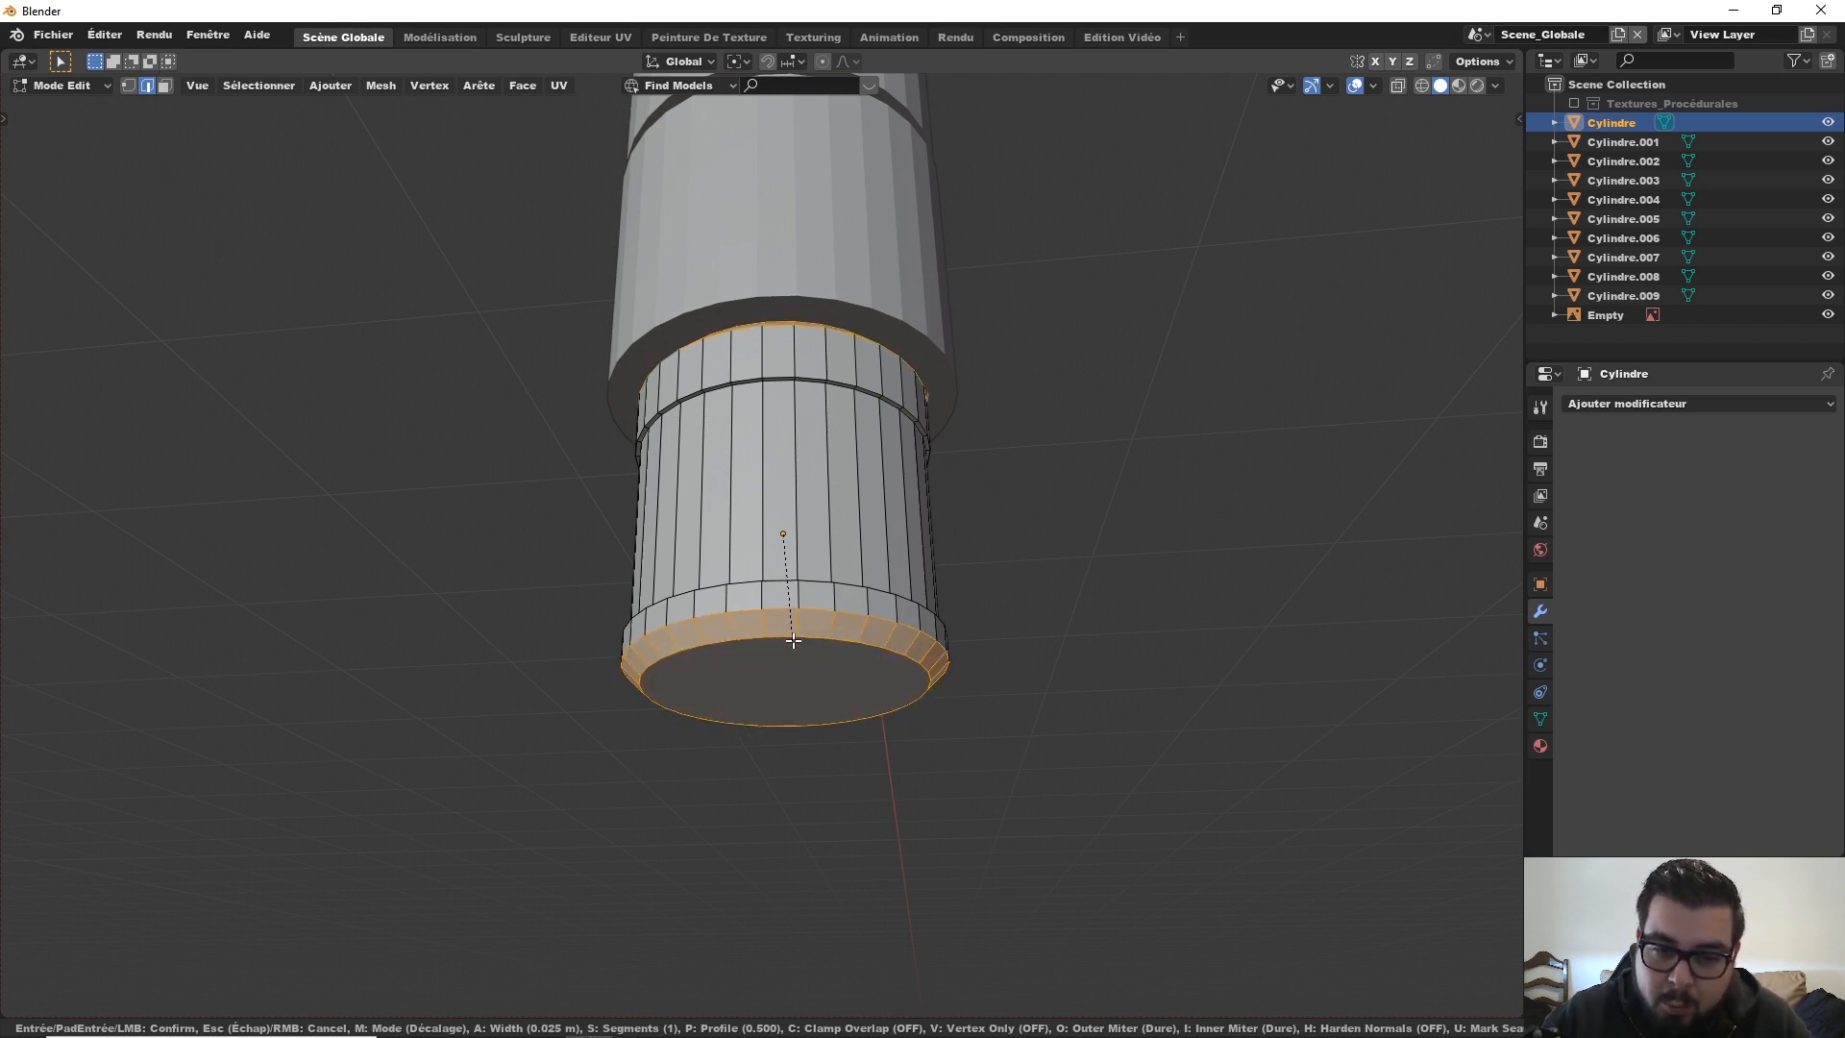
pyautogui.scroll(2, 794, 641)
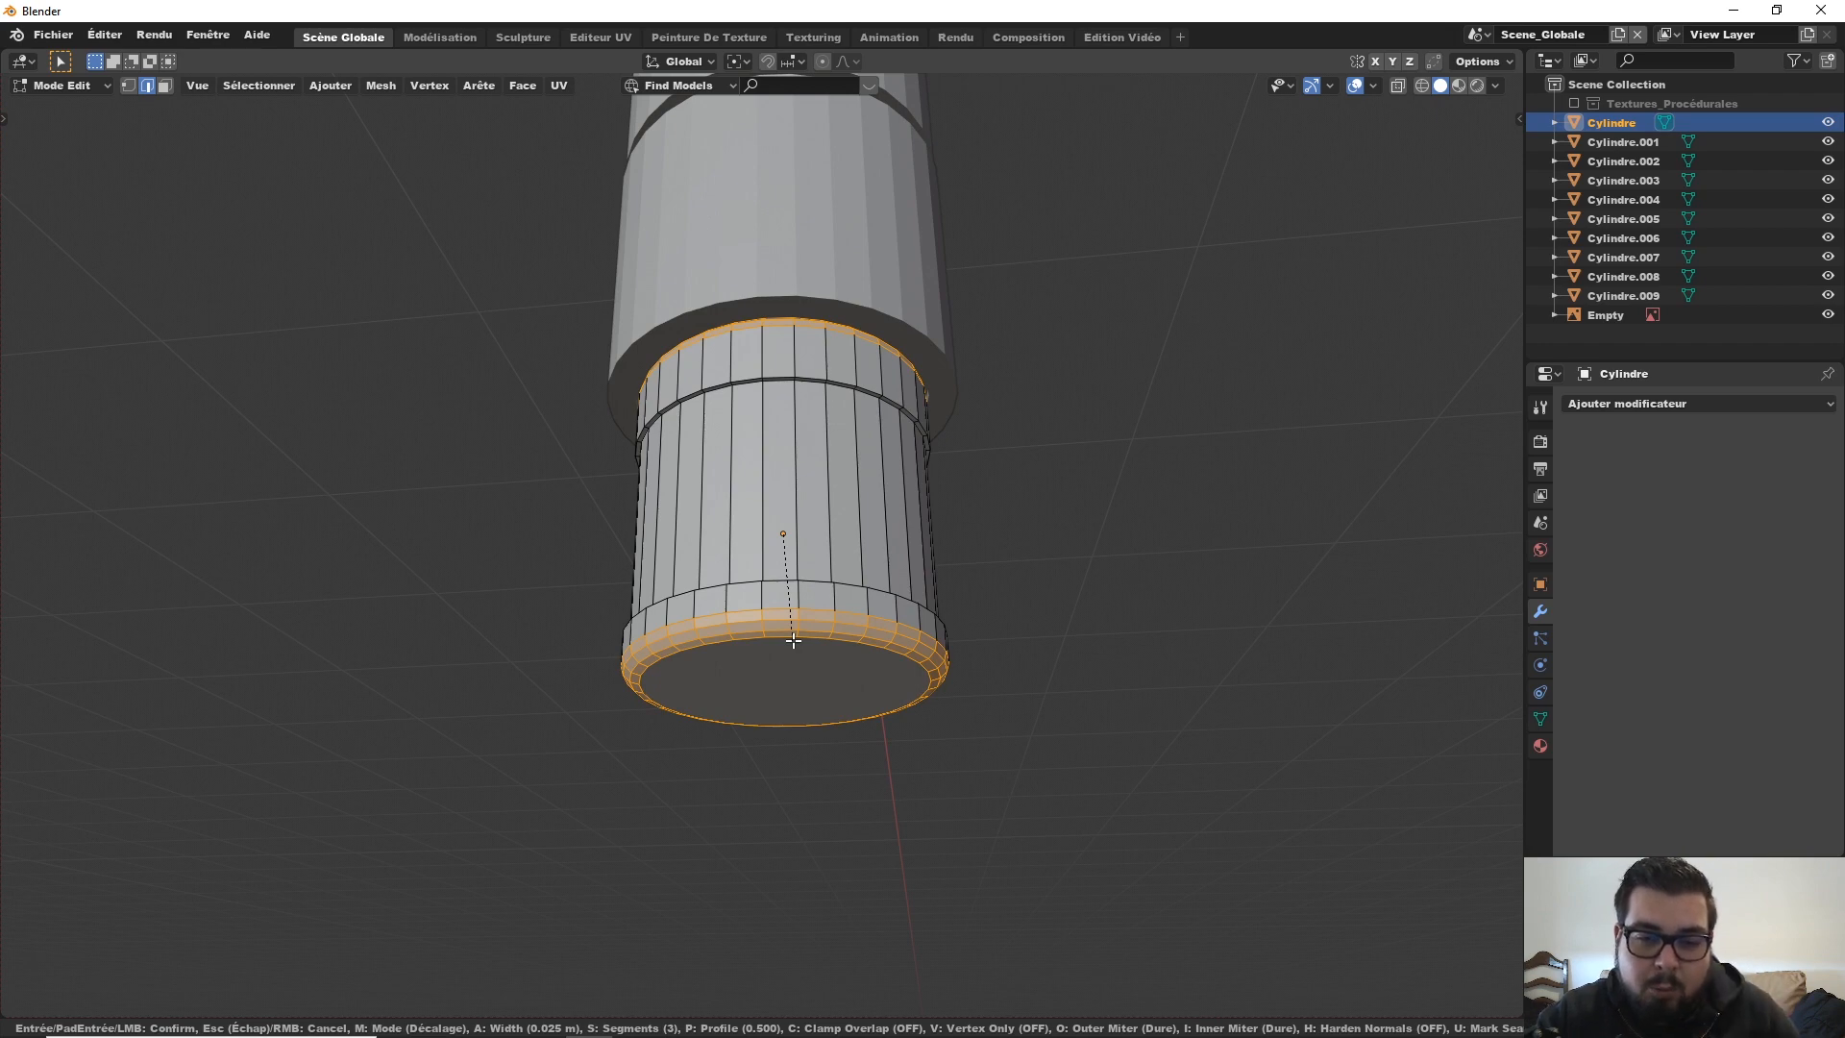
pyautogui.scroll(-2, 794, 641)
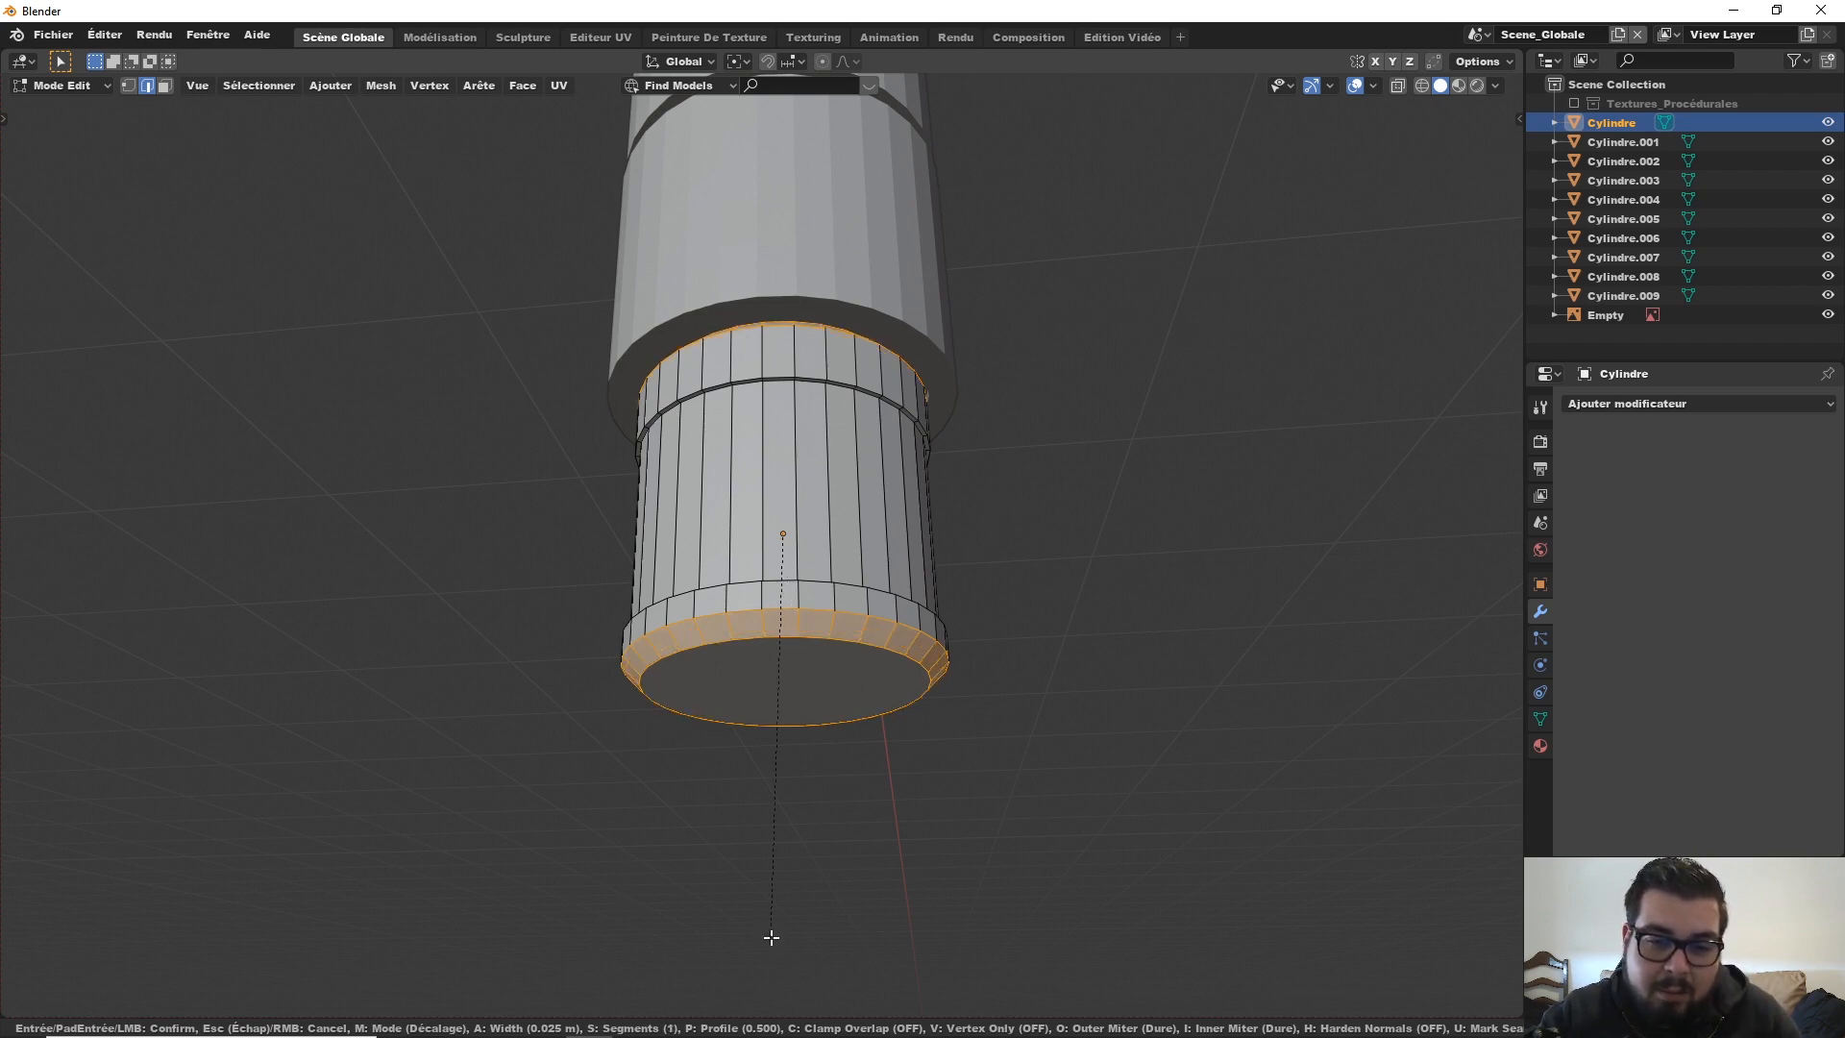
pyautogui.scroll(3, 772, 937)
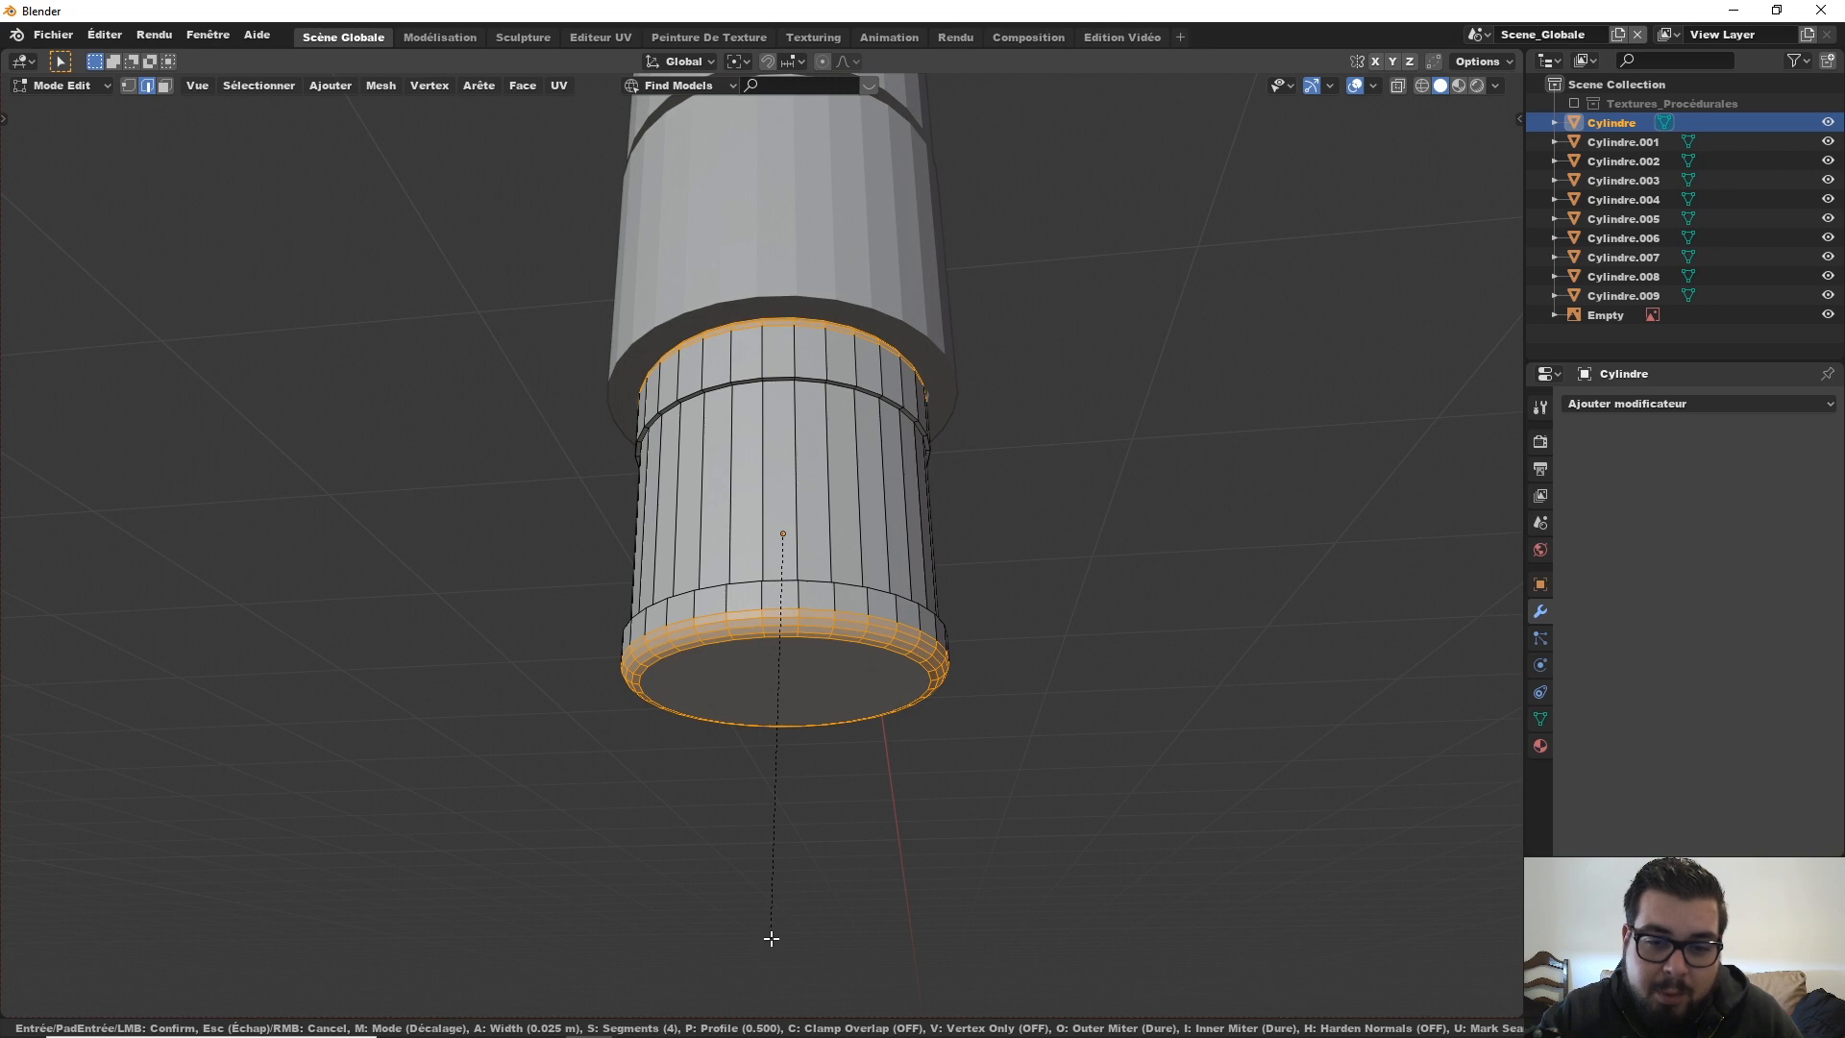
pyautogui.scroll(-1, 772, 938)
pyautogui.scroll(1, 771, 938)
pyautogui.click(772, 937)
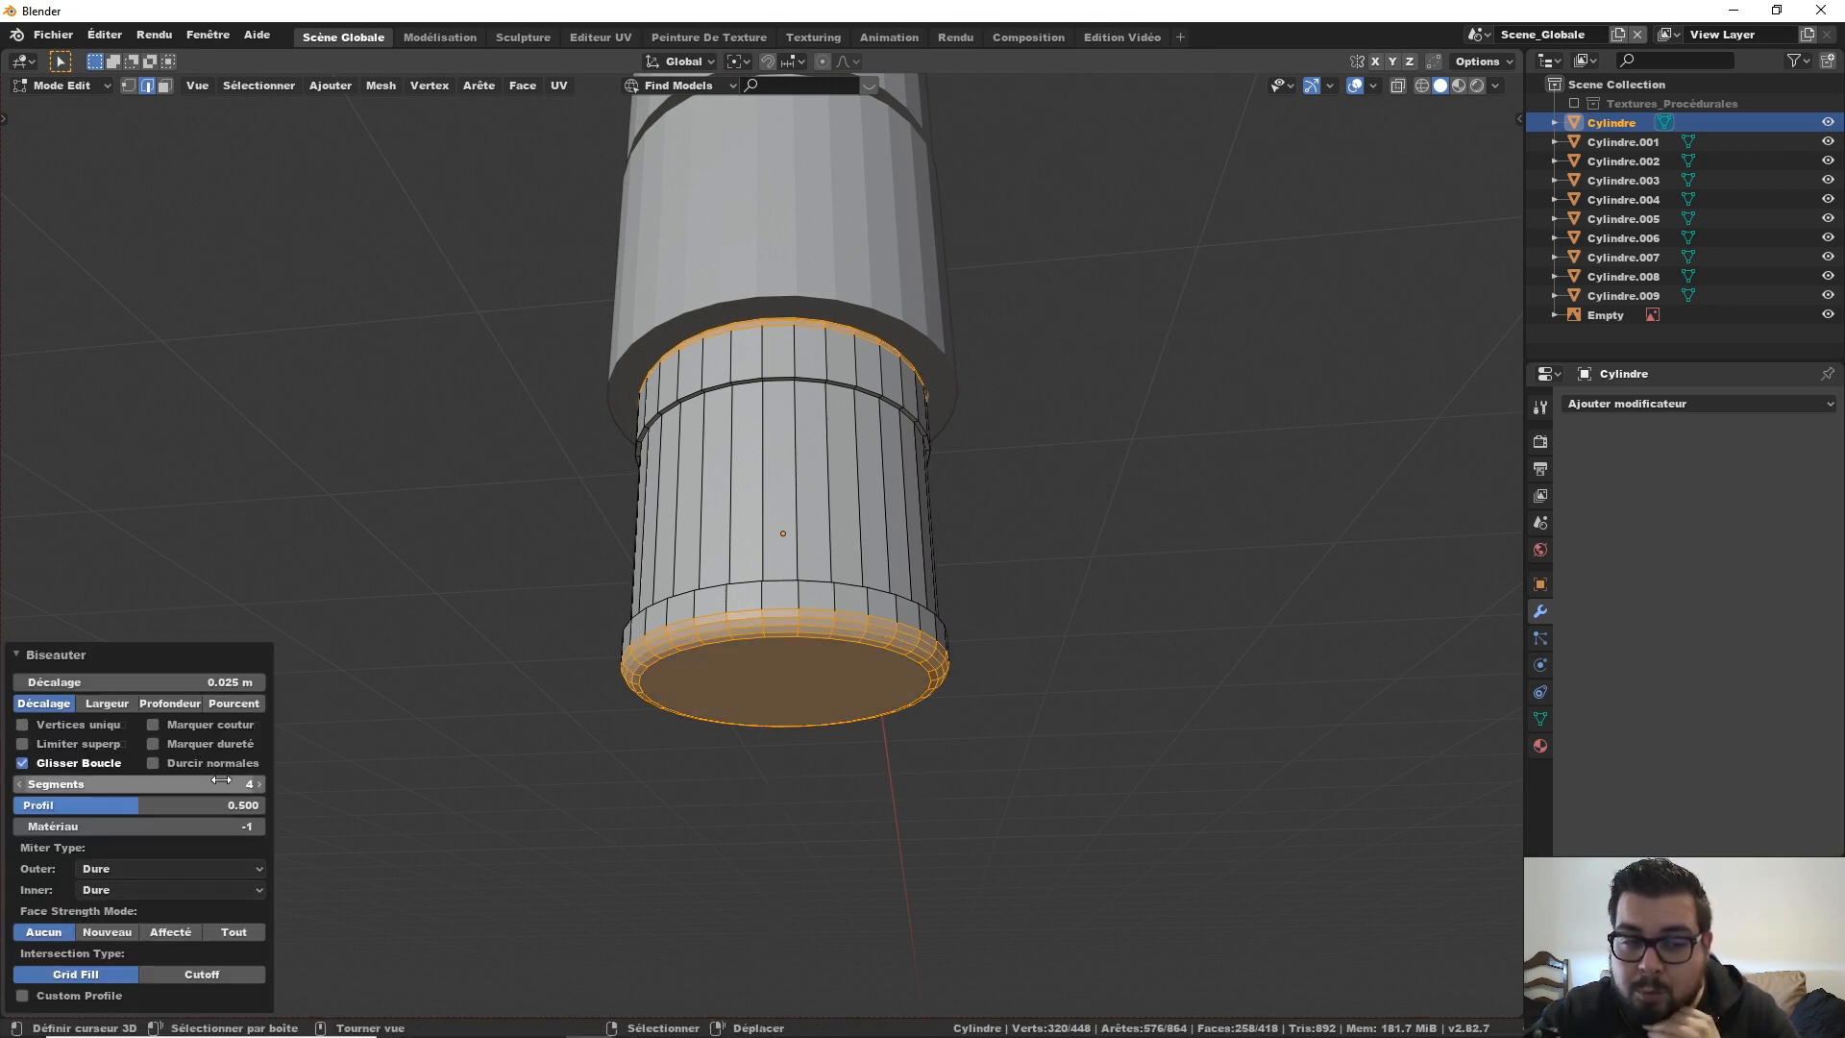
pyautogui.click(21, 784)
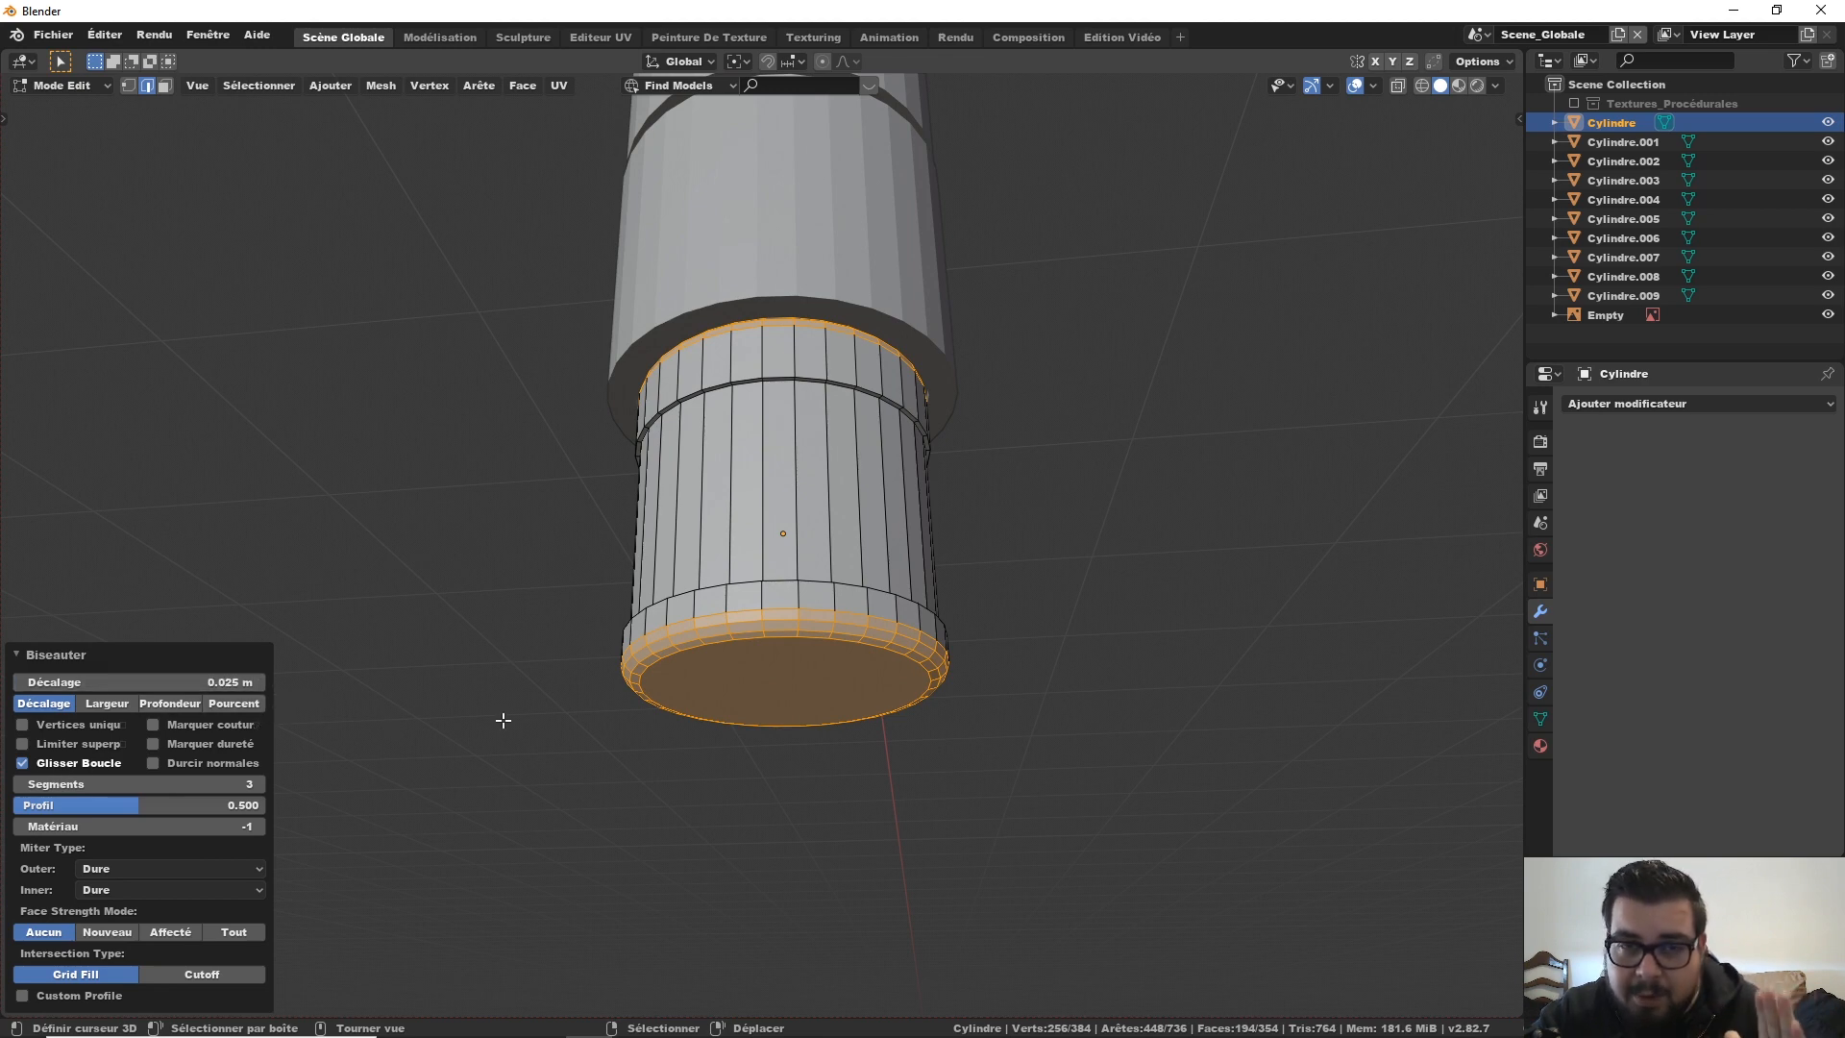
pyautogui.press('Tab')
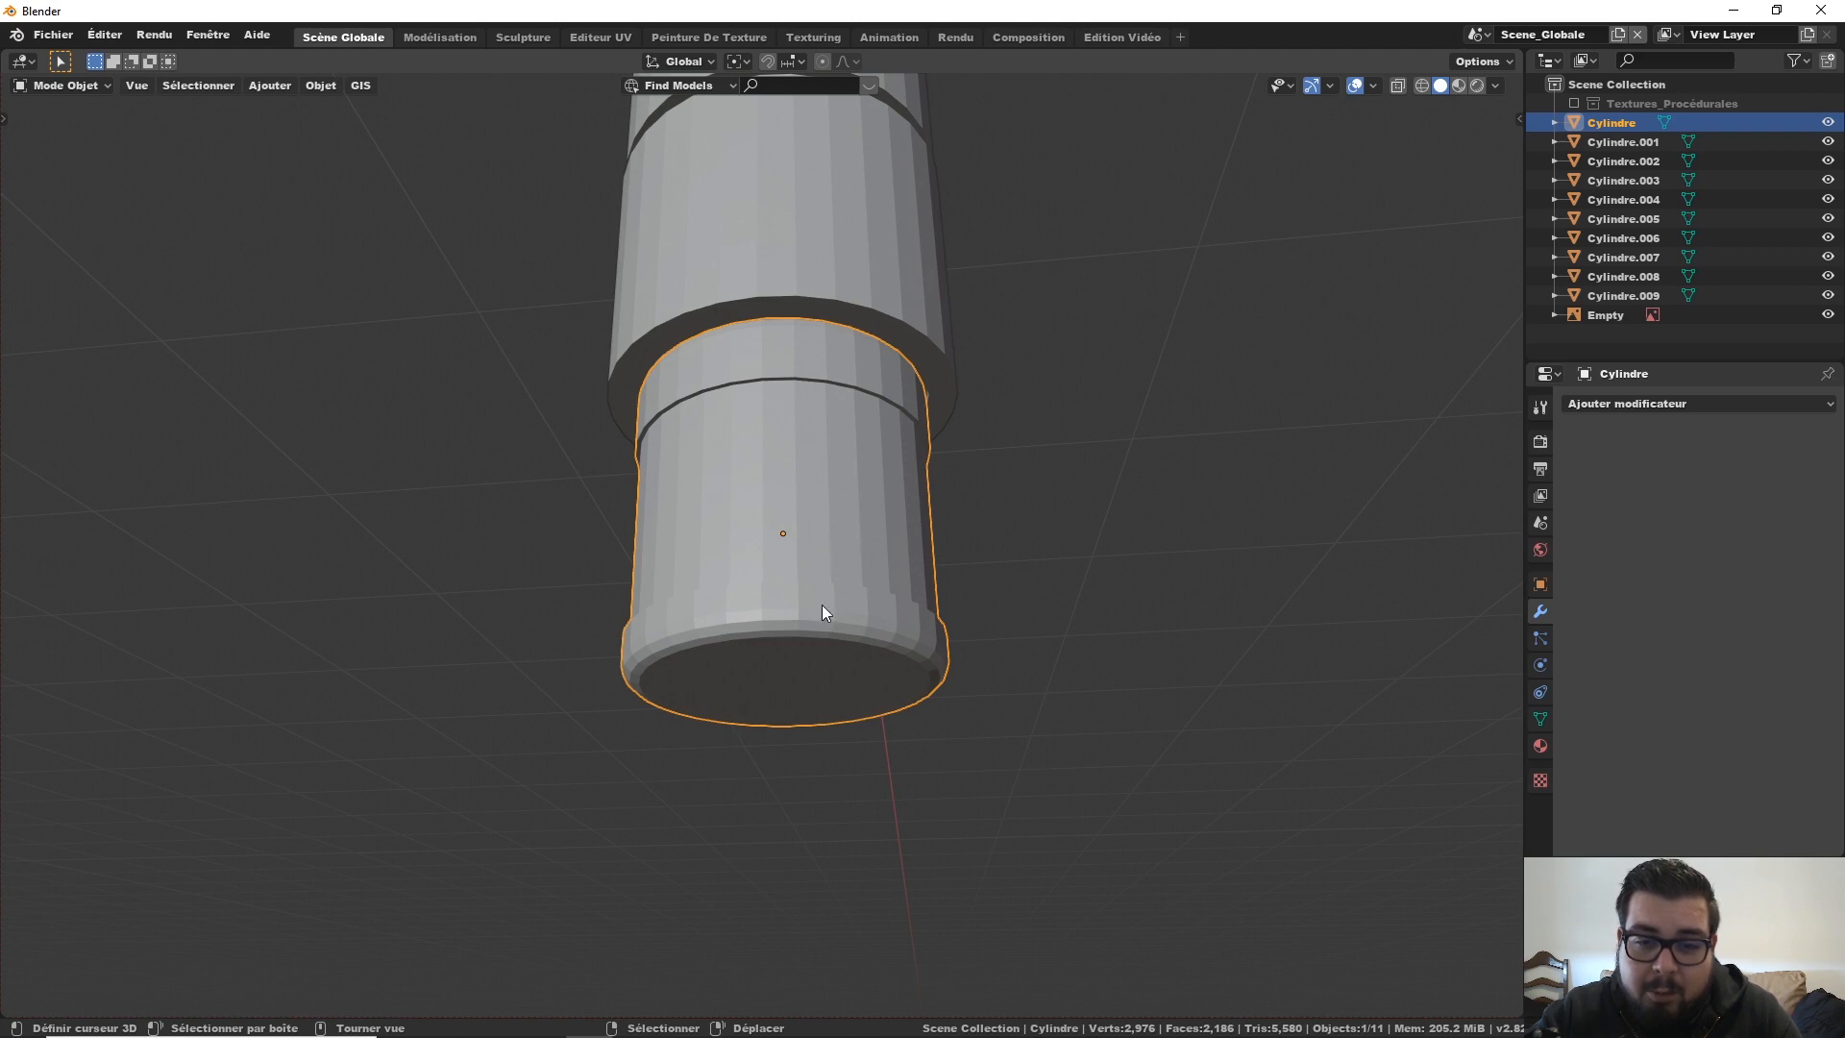
# Step: Try smooth shading on the bevelled lowest cylinder, then set it back to flat shading
pyautogui.moveTo(823, 606); pyautogui.dragTo(910, 526, button='middle')
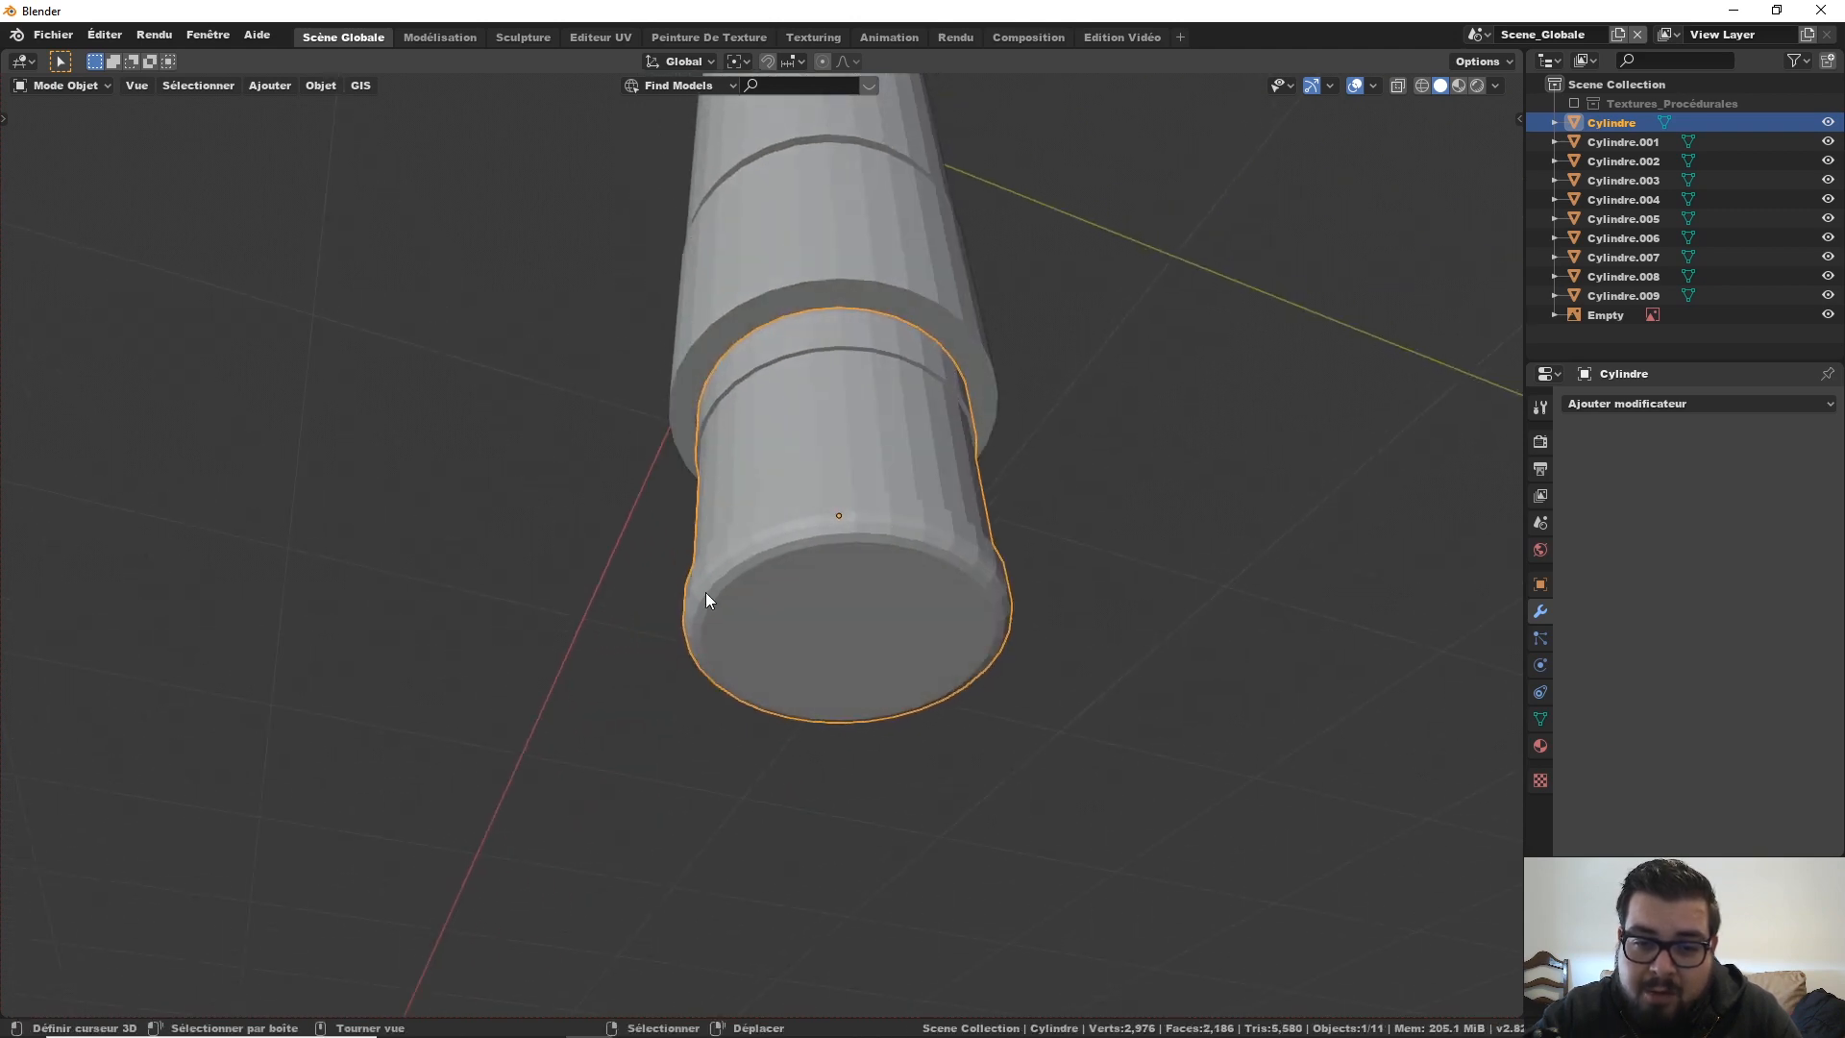
pyautogui.rightClick(871, 594)
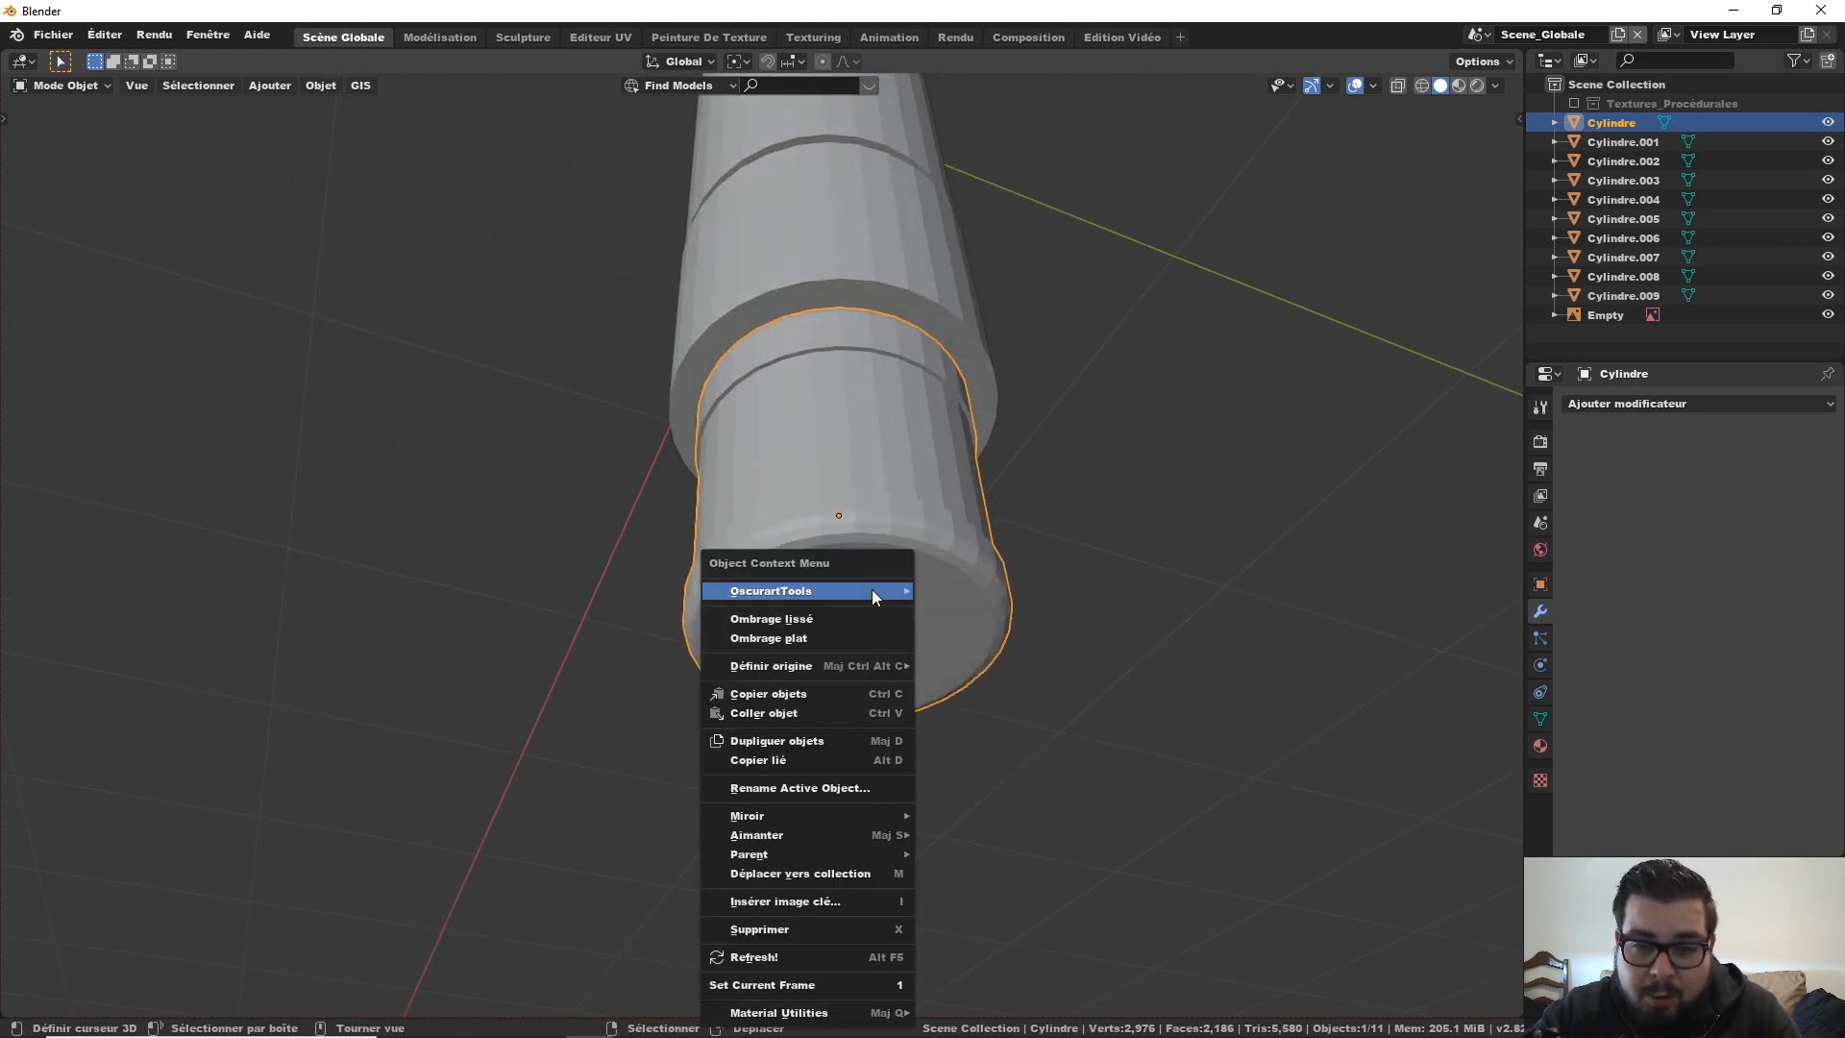
pyautogui.click(811, 617)
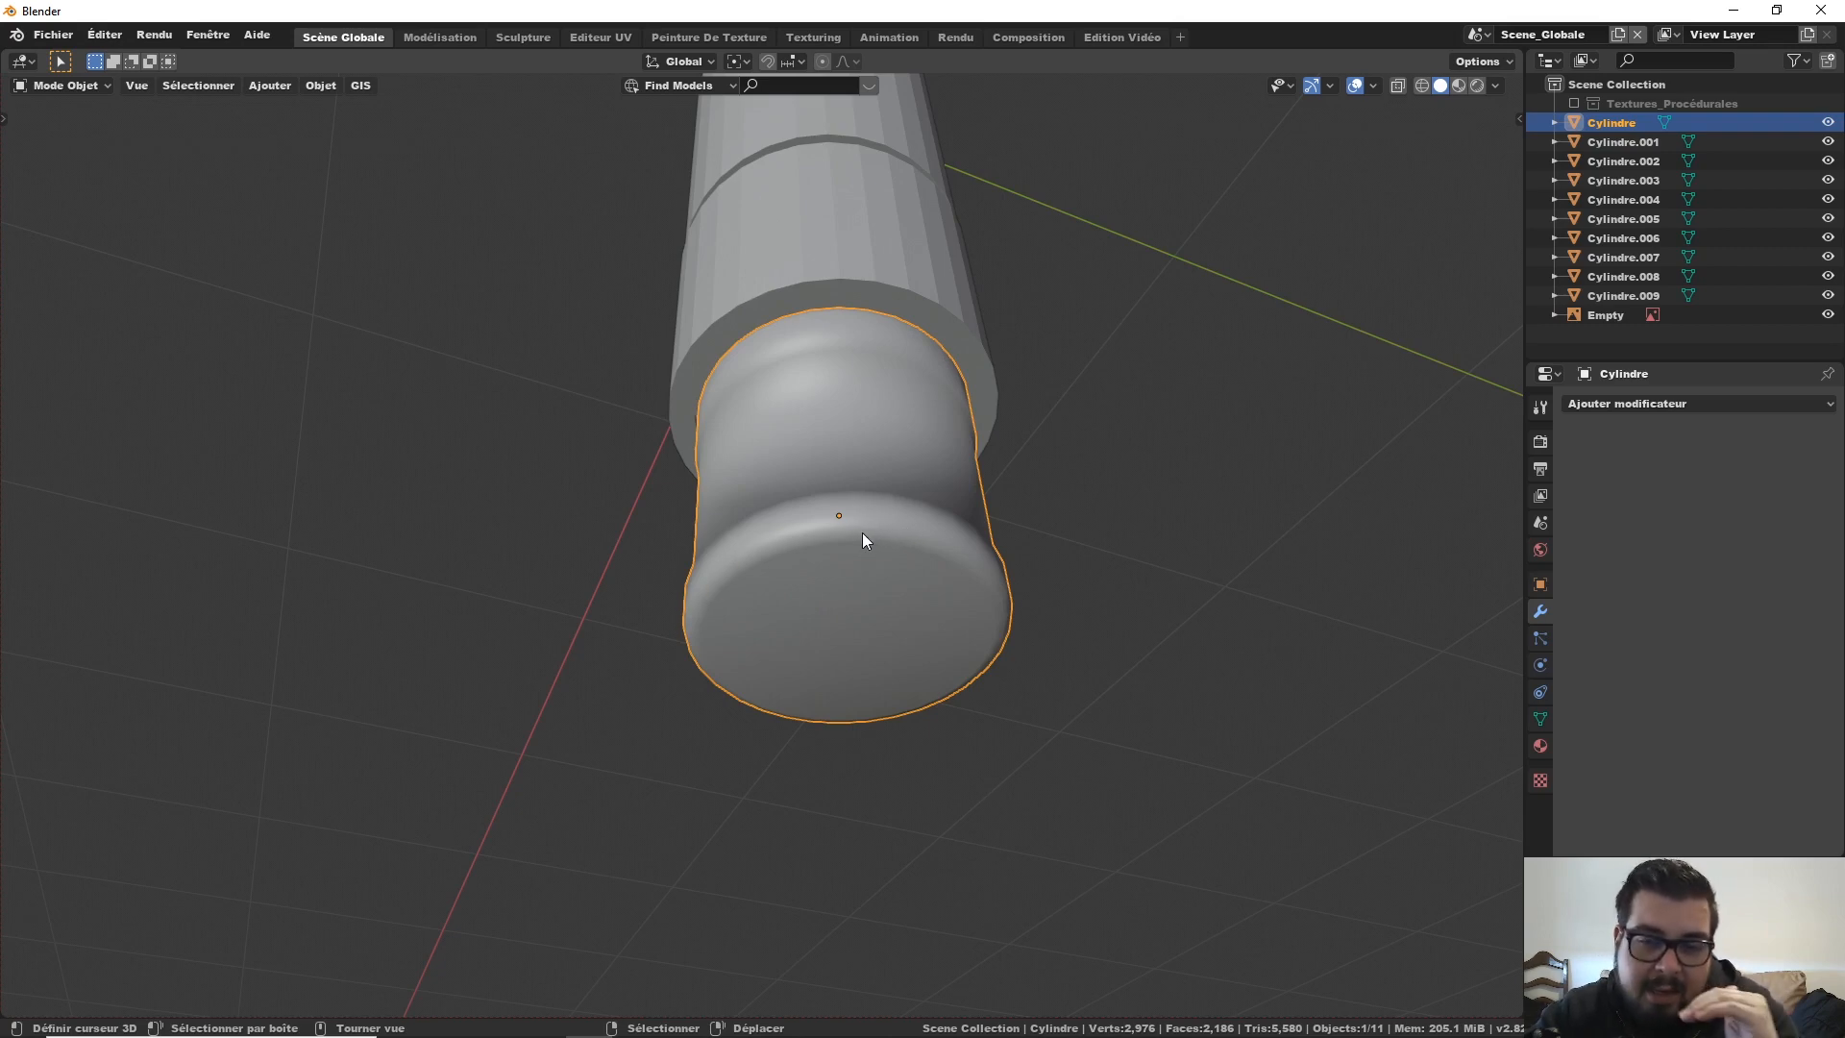
pyautogui.press('Tab')
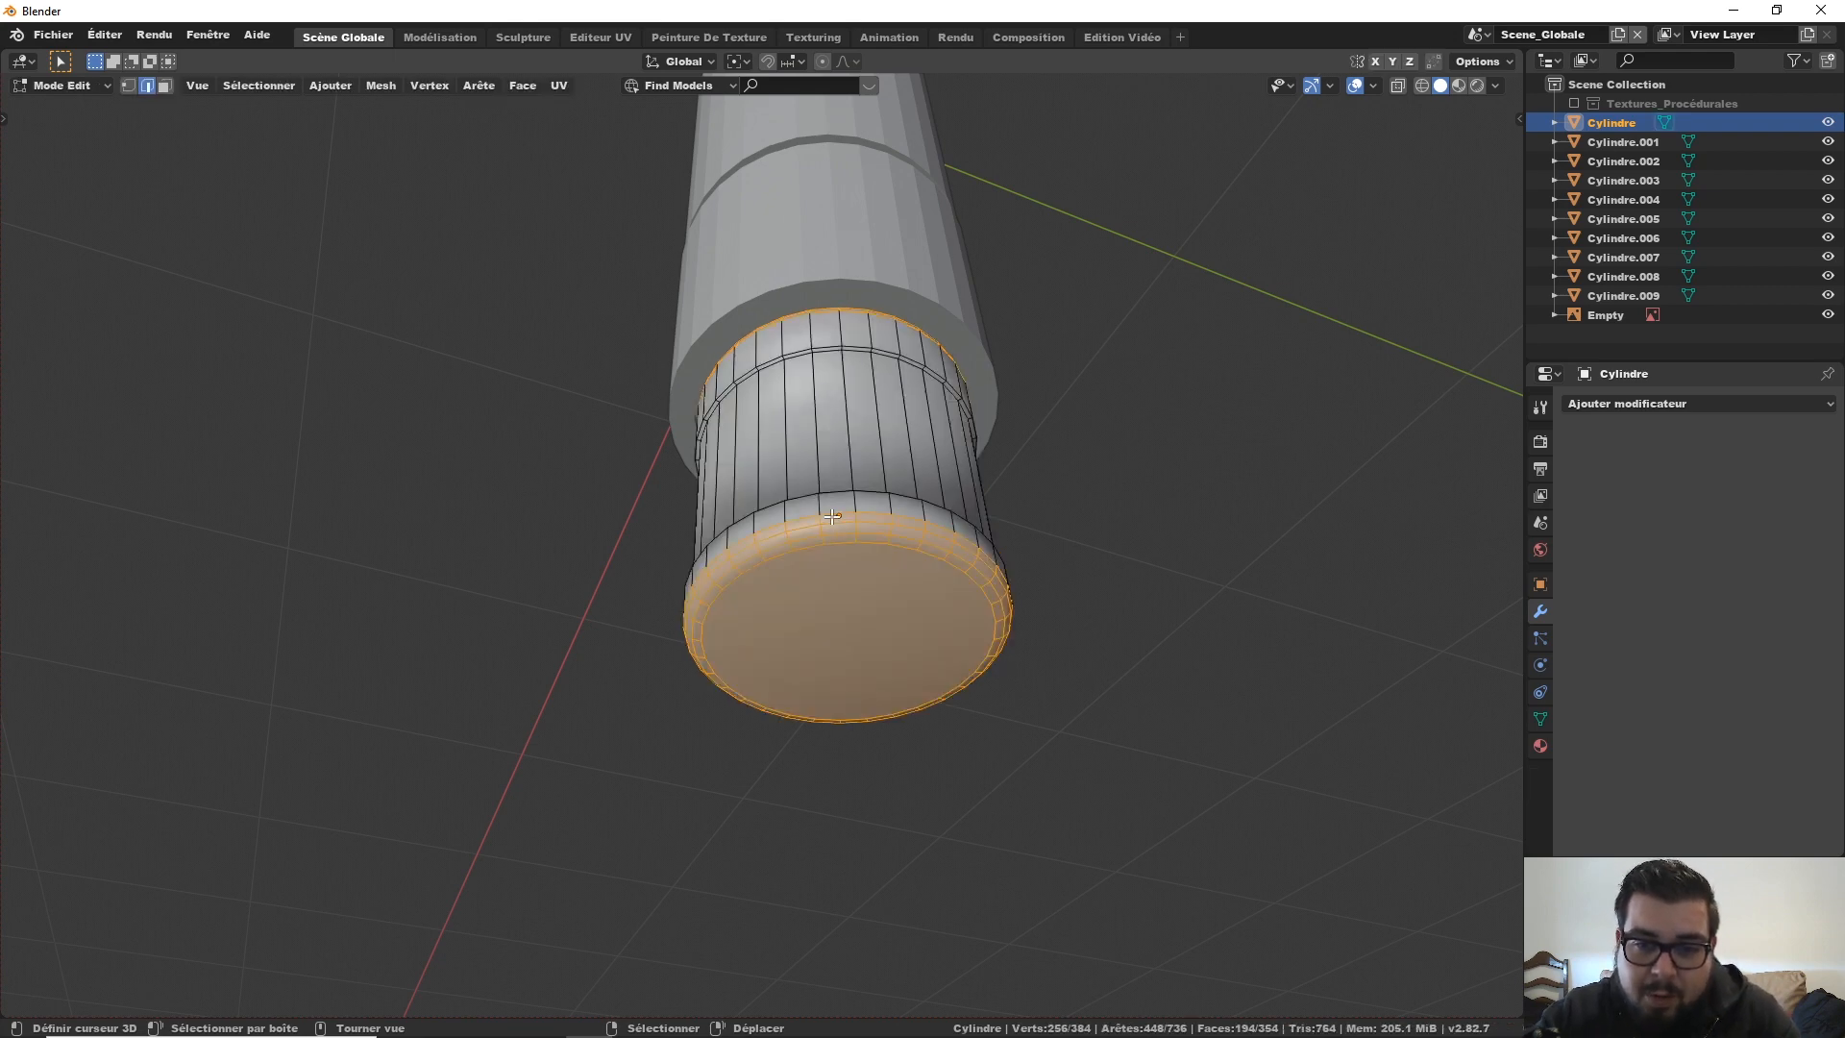
pyautogui.press('Tab')
pyautogui.rightClick(816, 492)
pyautogui.click(764, 511)
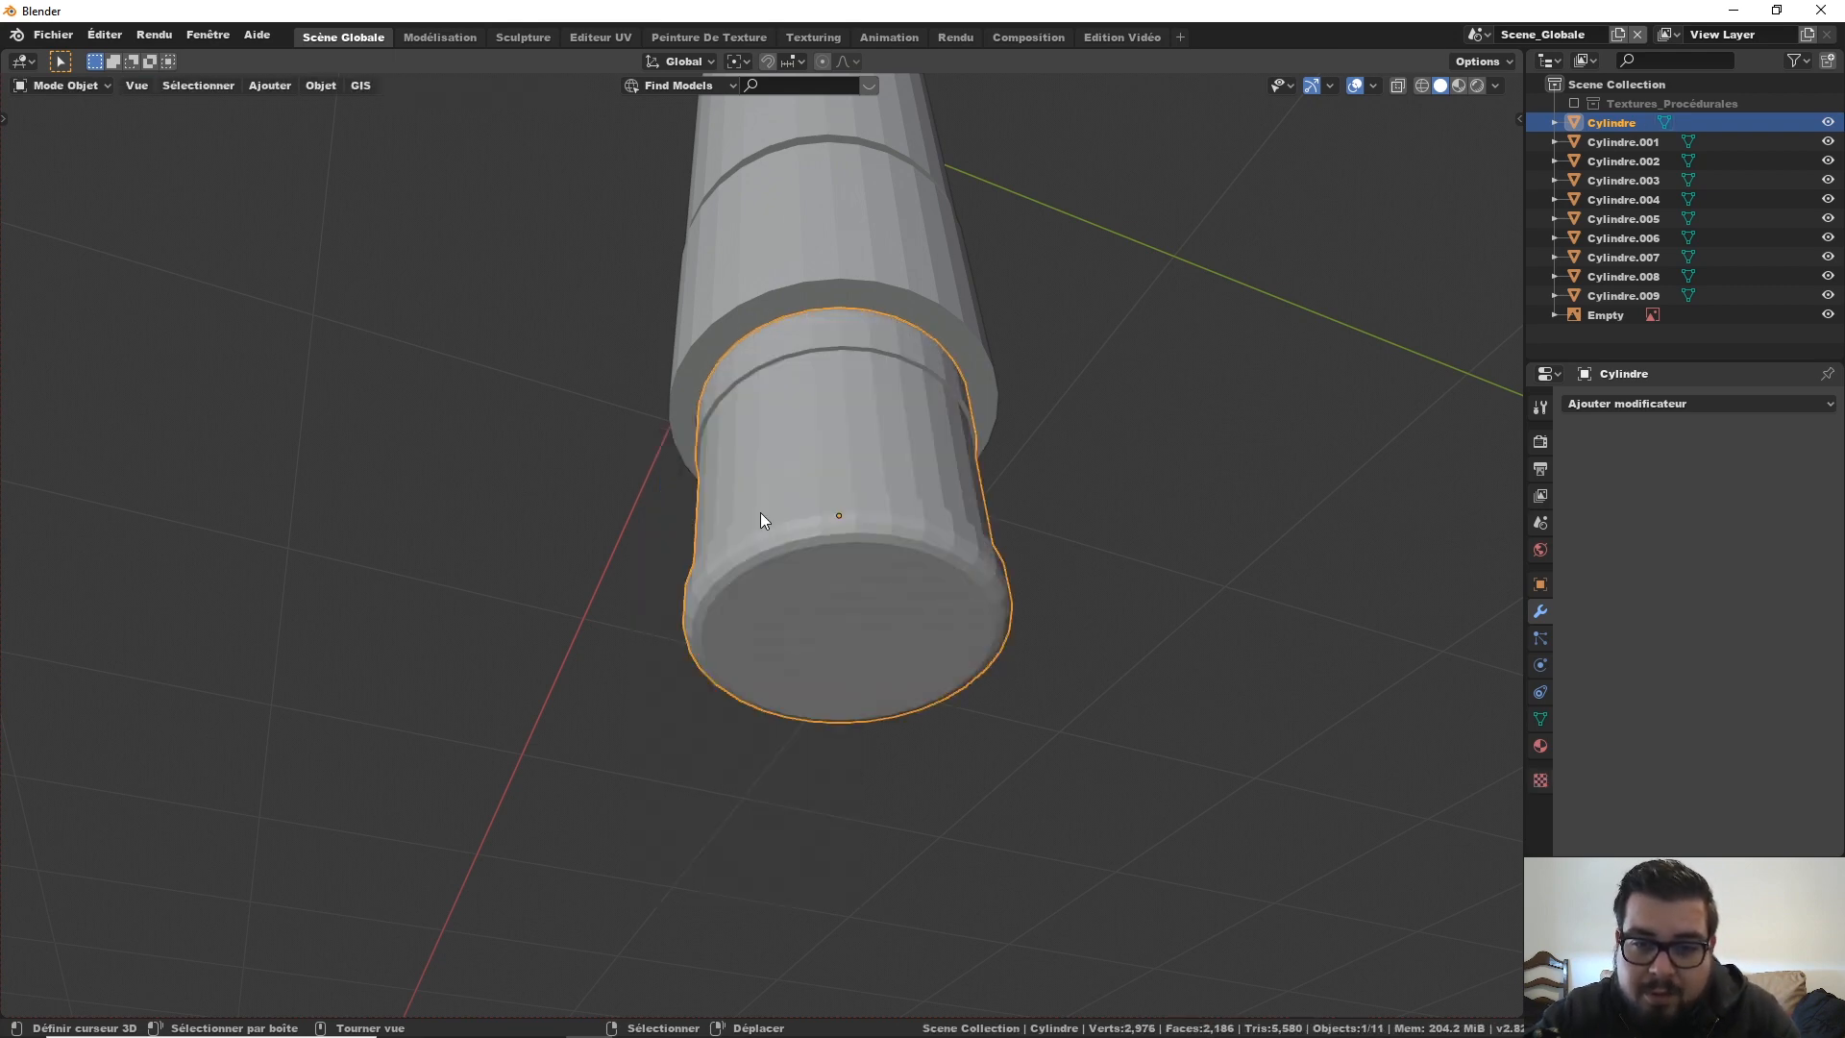
# Step: Bevel the outer edge loop on the upper side of the cylinder's bottom collar by 0.0015 m with 3 segments
pyautogui.moveTo(791, 491); pyautogui.dragTo(910, 694, button='middle')
pyautogui.scroll(3, 861, 577)
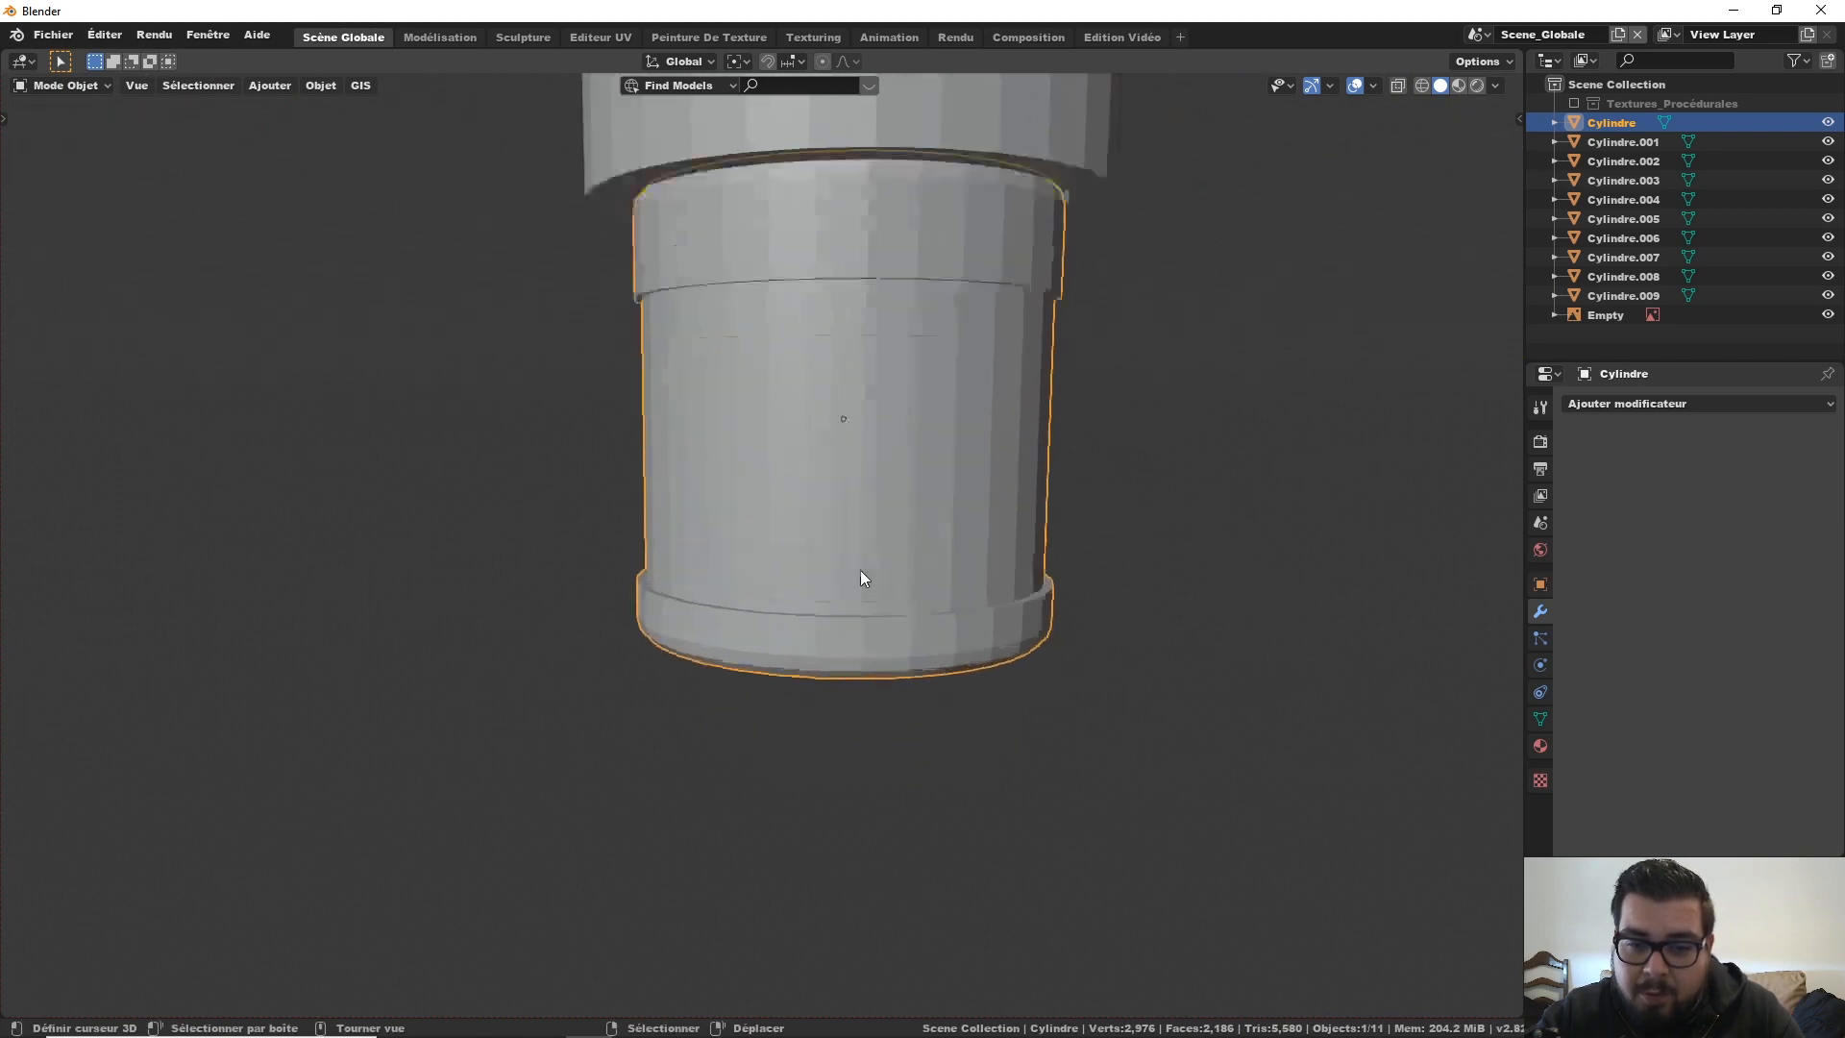
pyautogui.scroll(2, 861, 578)
pyautogui.moveTo(861, 578); pyautogui.dragTo(732, 696, button='middle')
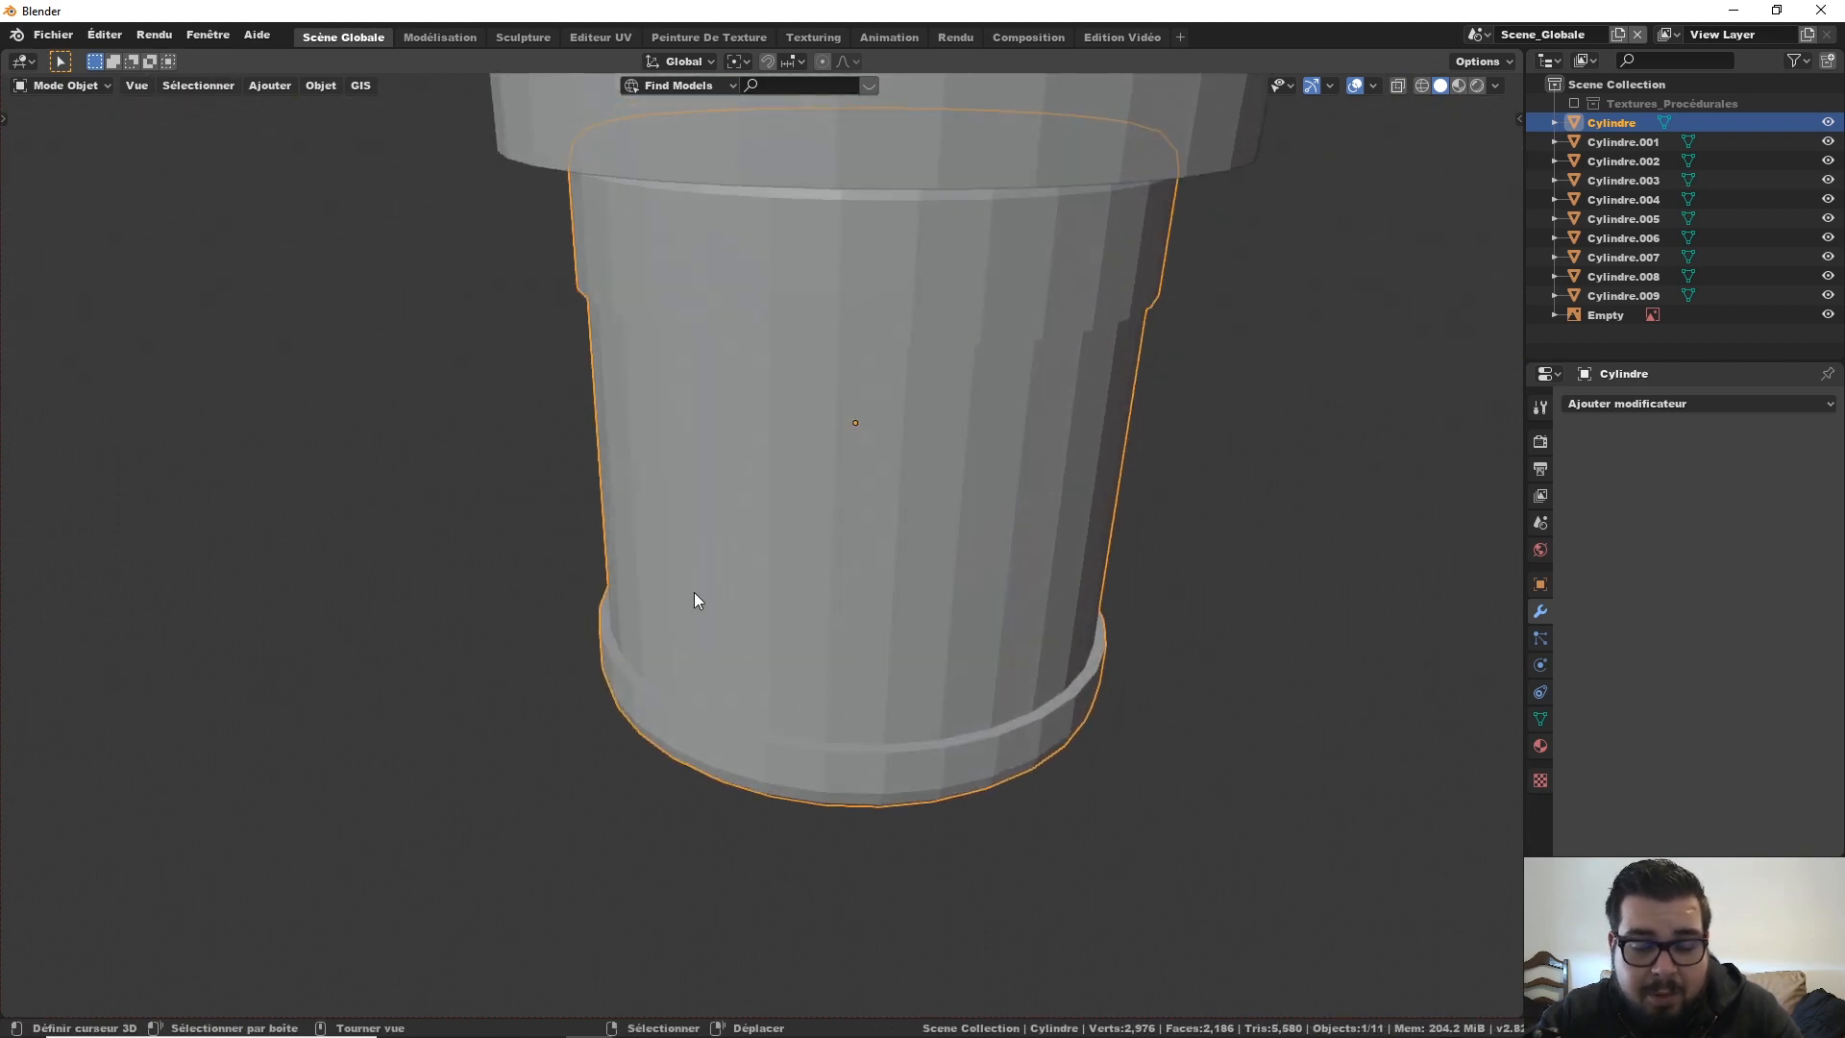
pyautogui.press('Tab')
pyautogui.hotkey('alt', 'a')
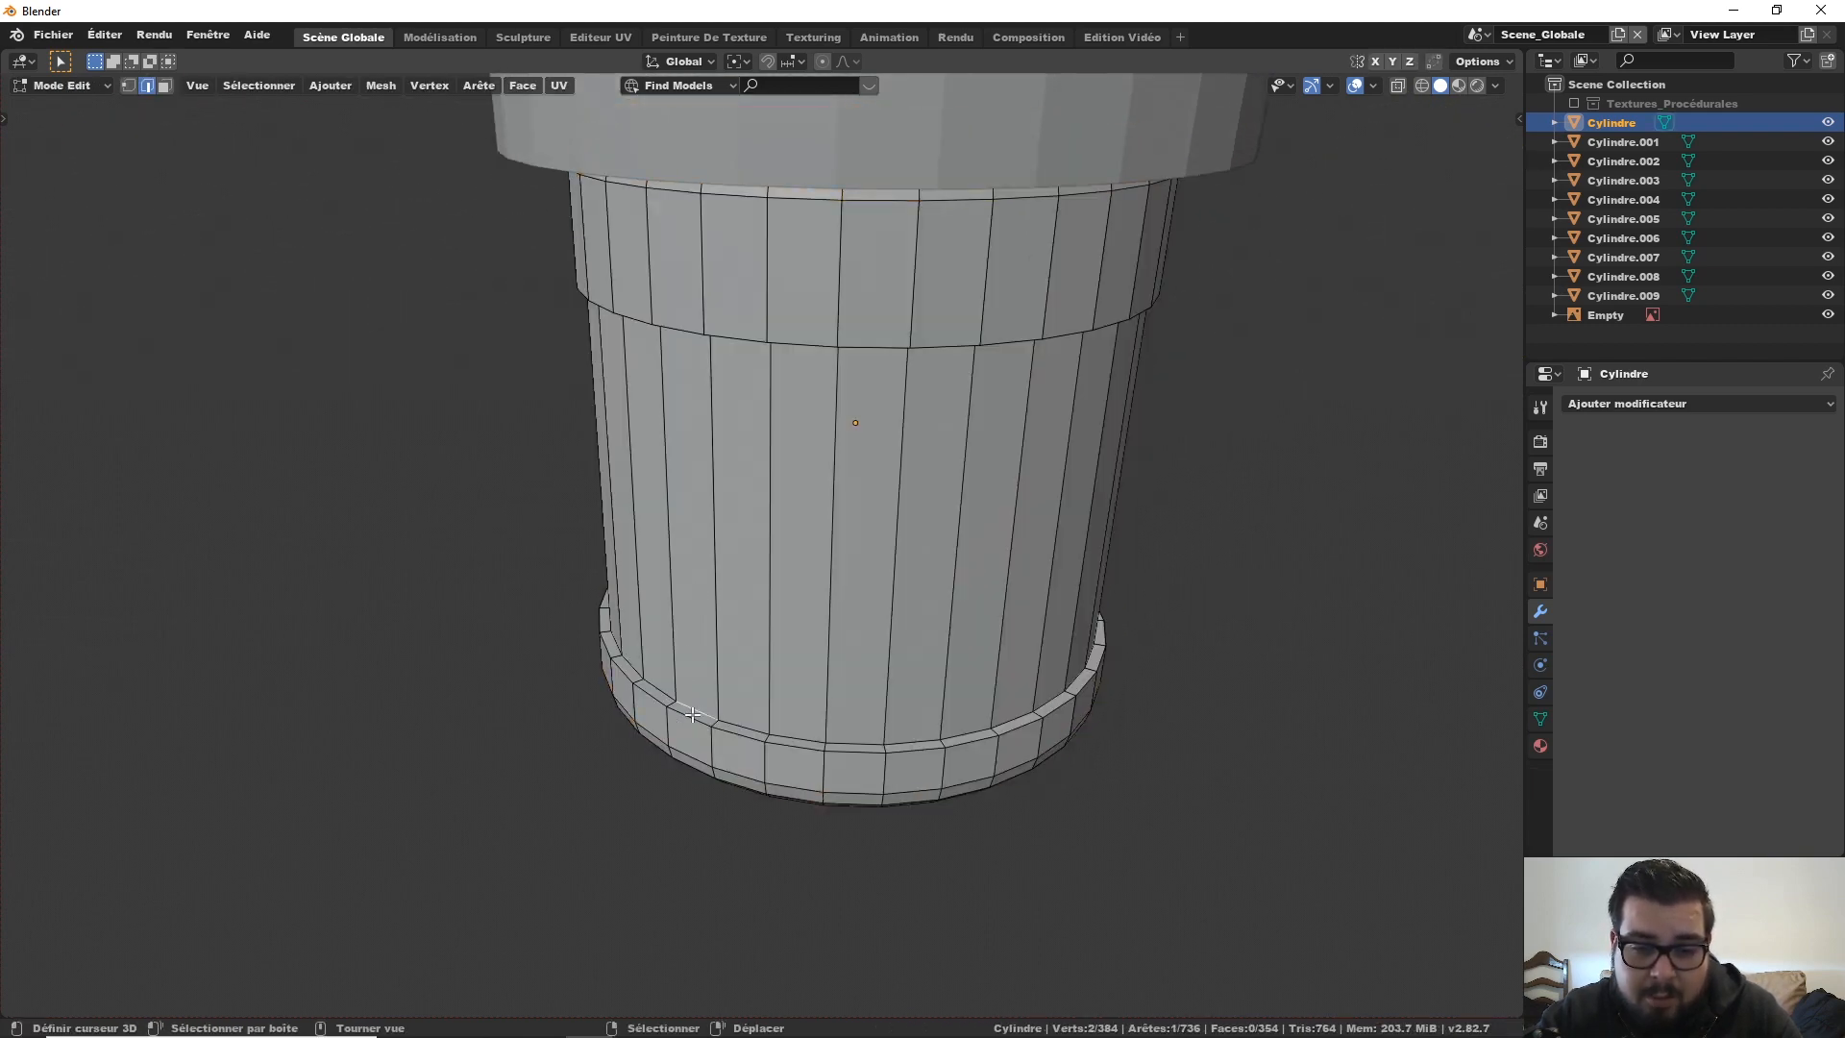
pyautogui.keyDown('alt'); pyautogui.click(706, 716); pyautogui.keyUp('alt')
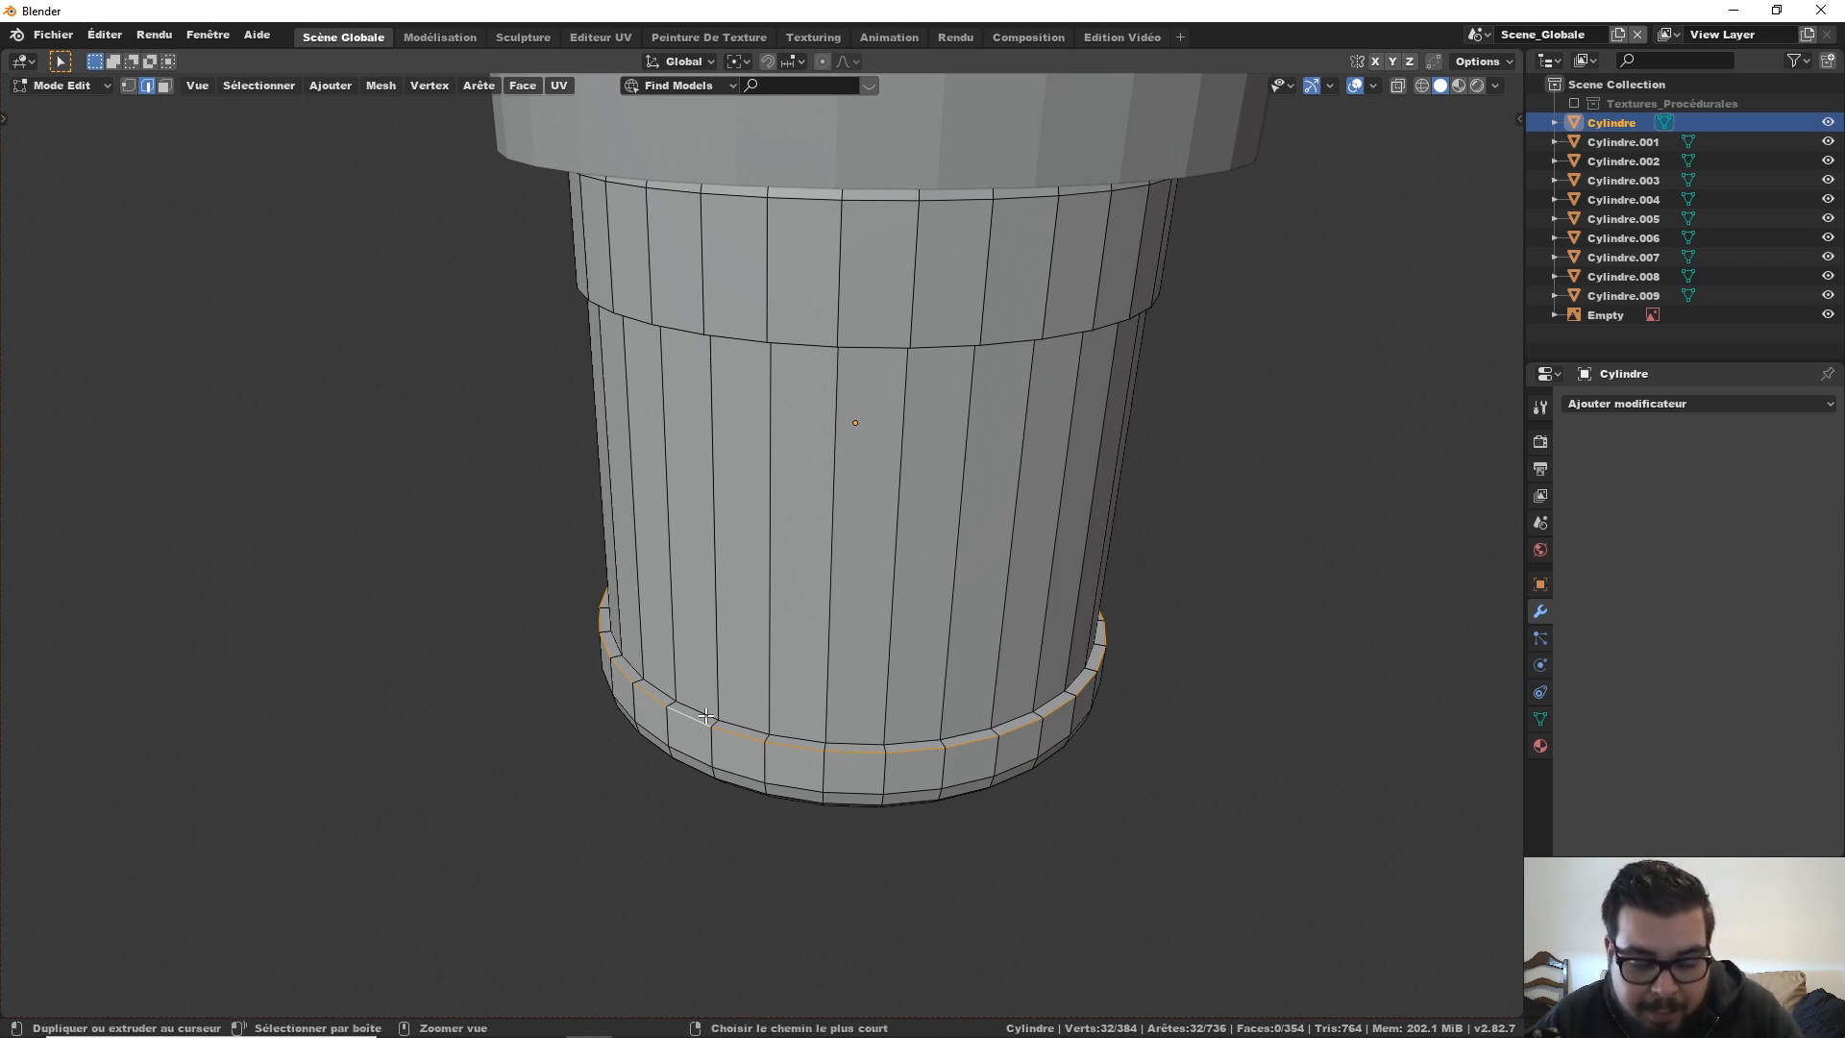
pyautogui.hotkey('ctrl', 'b')
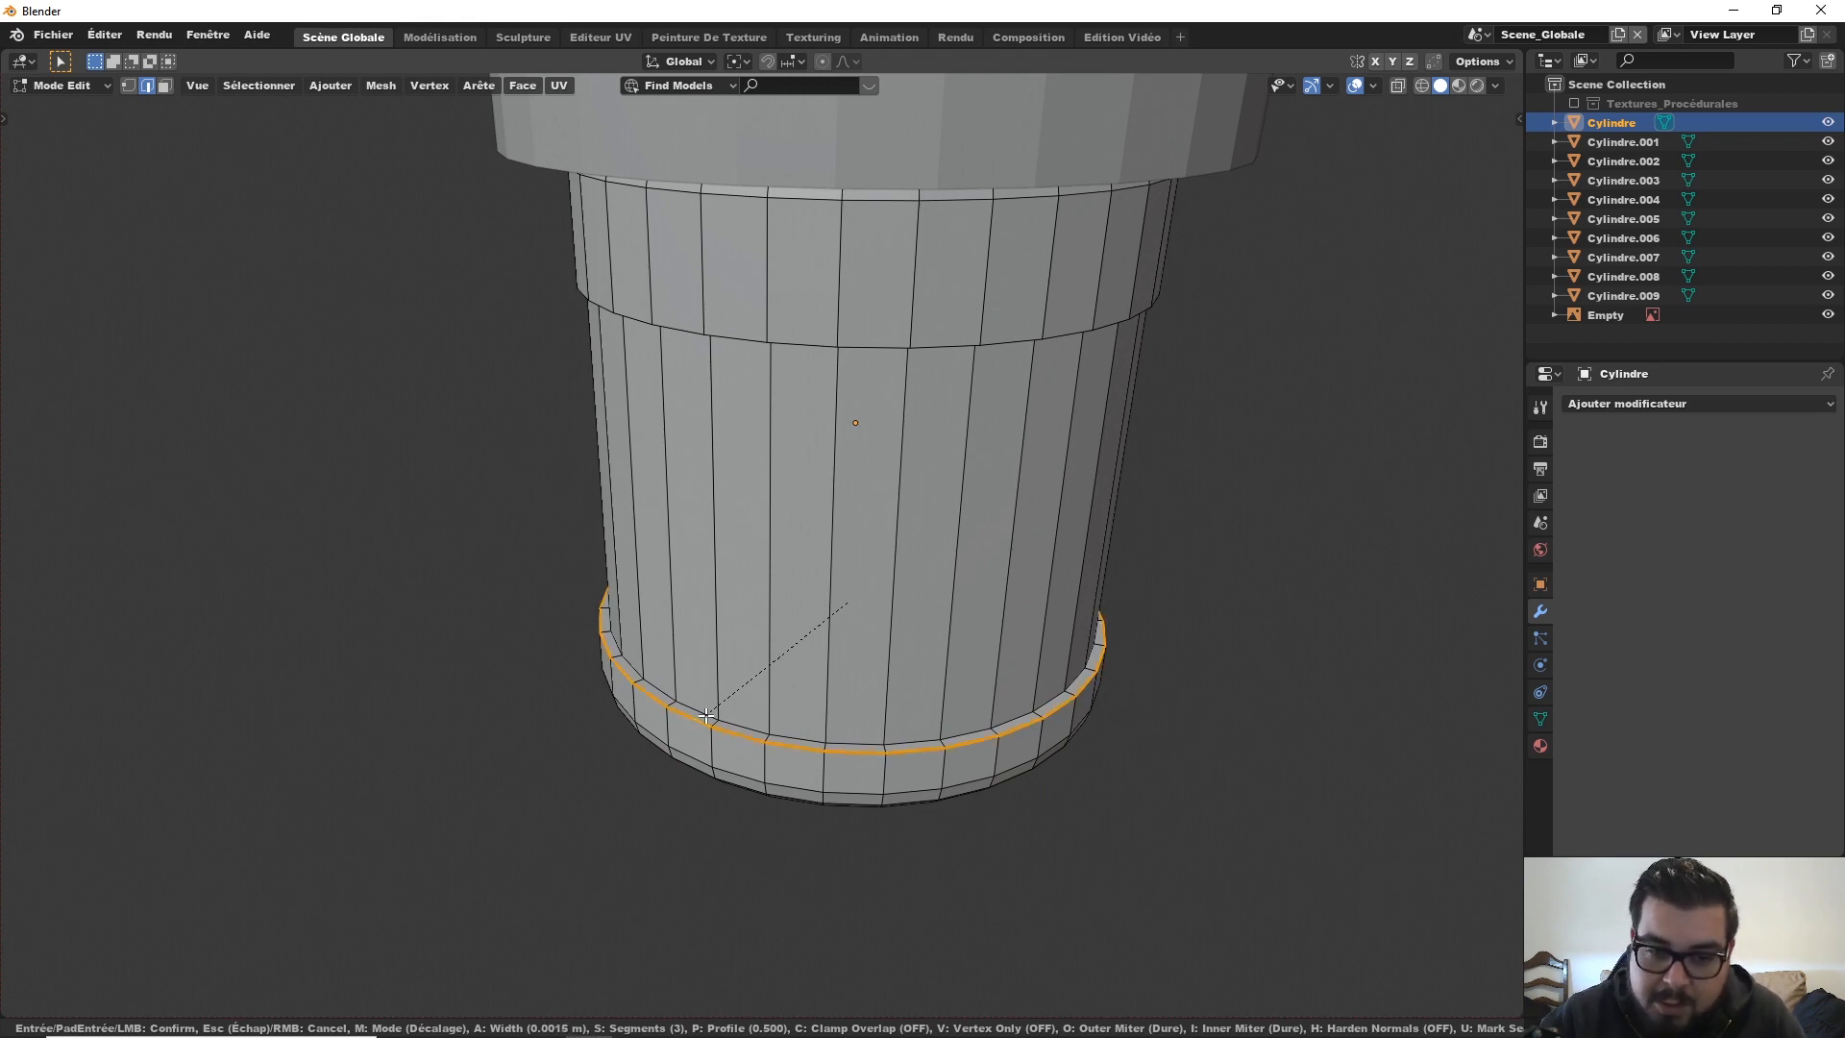
pyautogui.click(706, 716)
pyautogui.scroll(8, 706, 716)
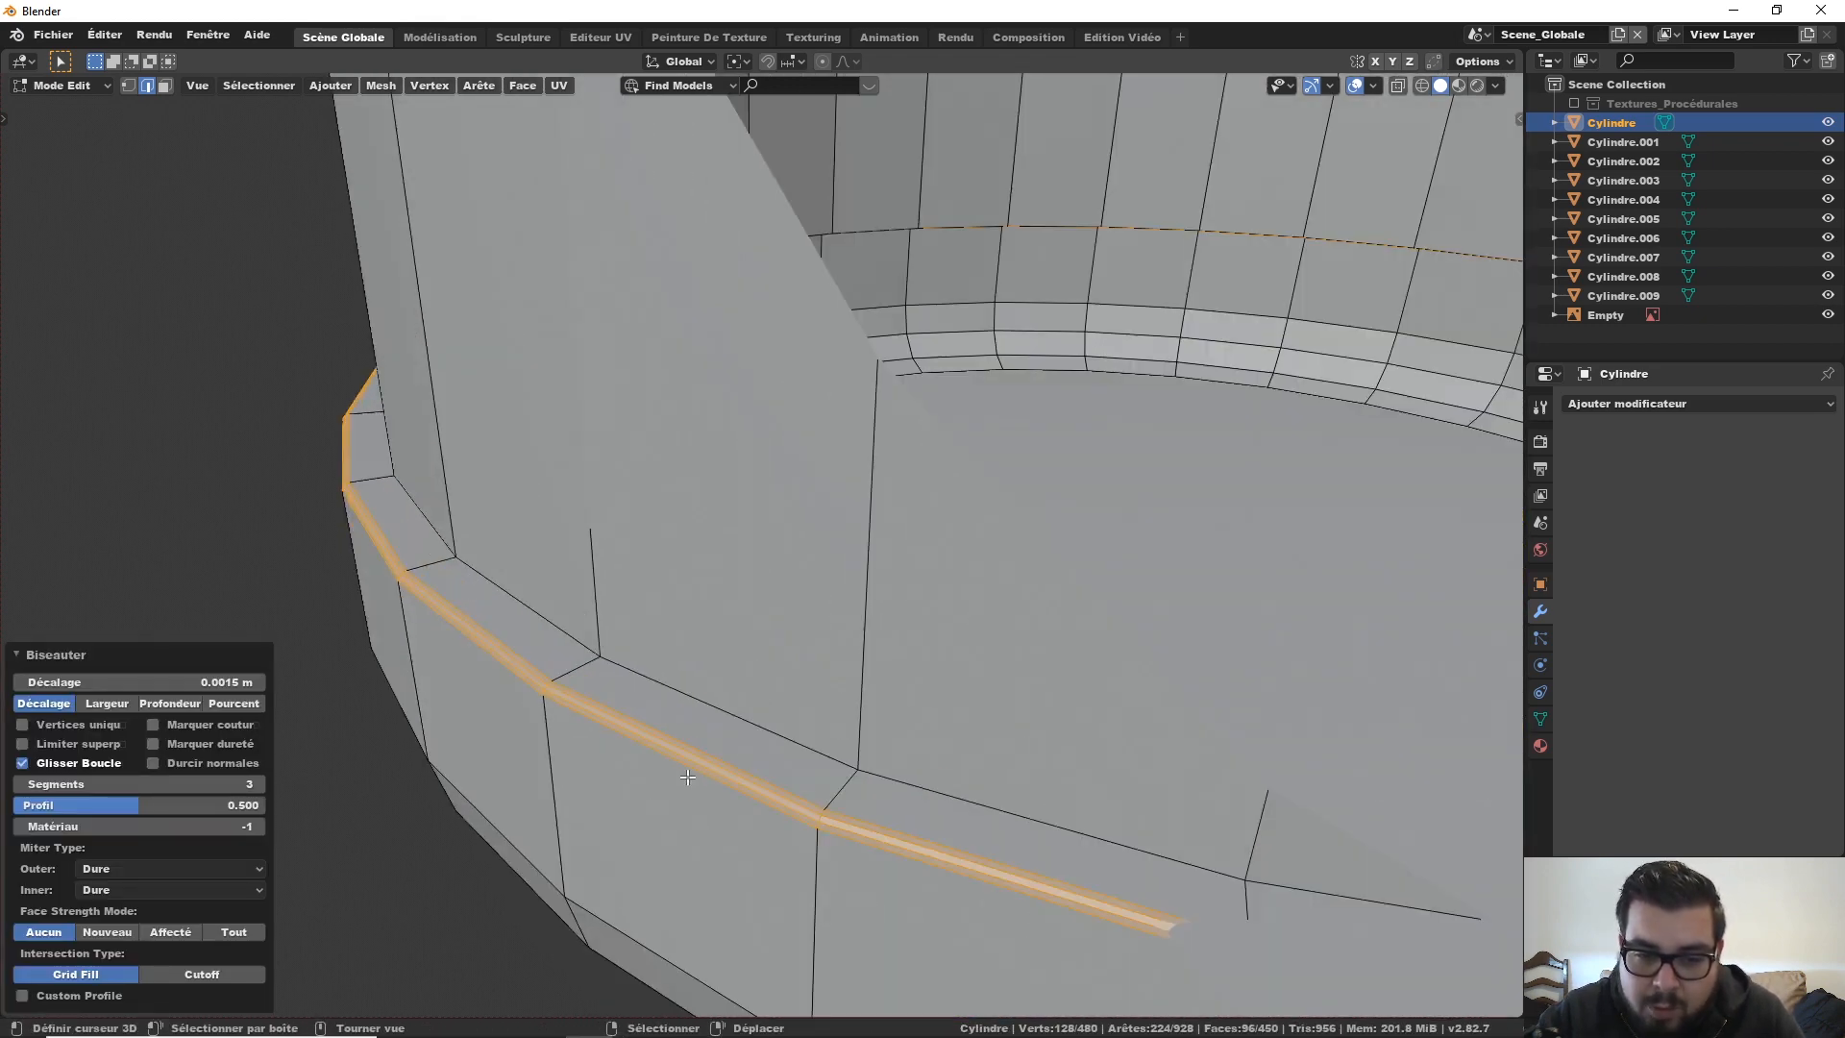
pyautogui.press('Tab')
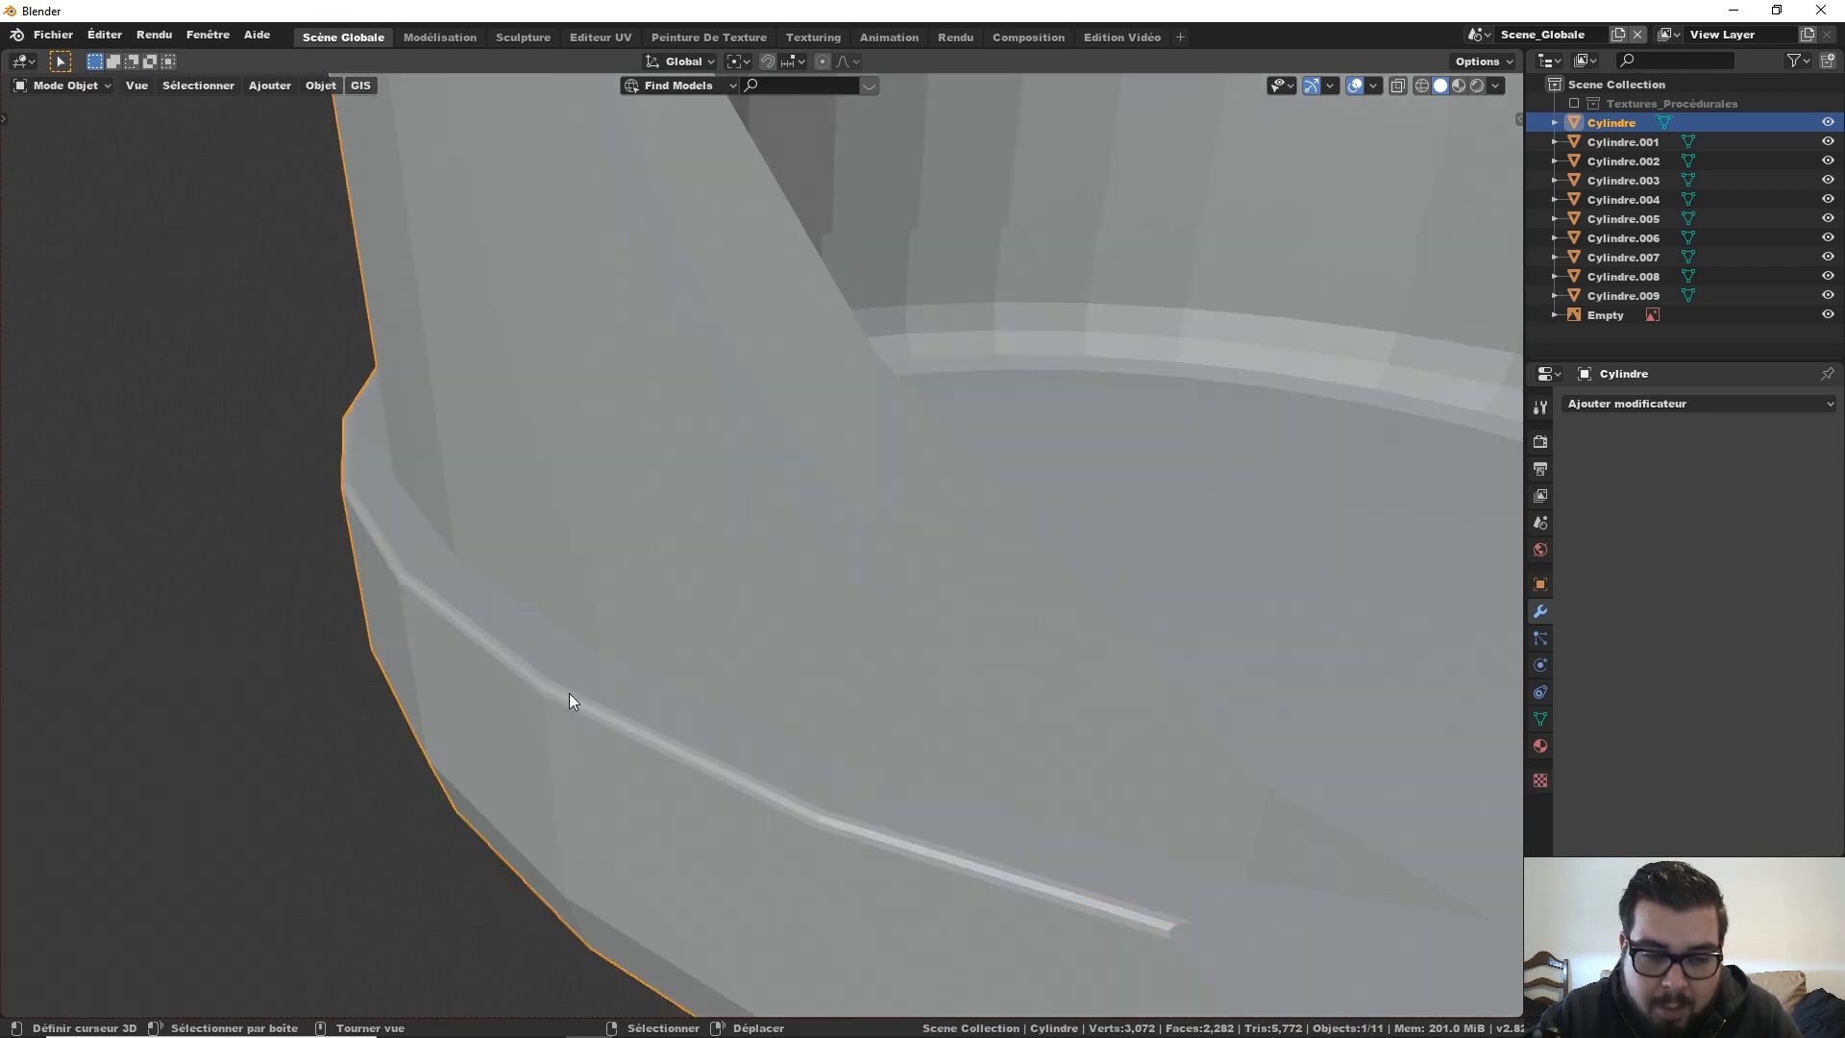
# Step: Bevel the inner edge loop where the bottom collar meets the cylinder wall by 0.0015 m with 3 segments, then clear the selection
pyautogui.moveTo(550, 663); pyautogui.dragTo(659, 631, button='middle')
pyautogui.press('Tab')
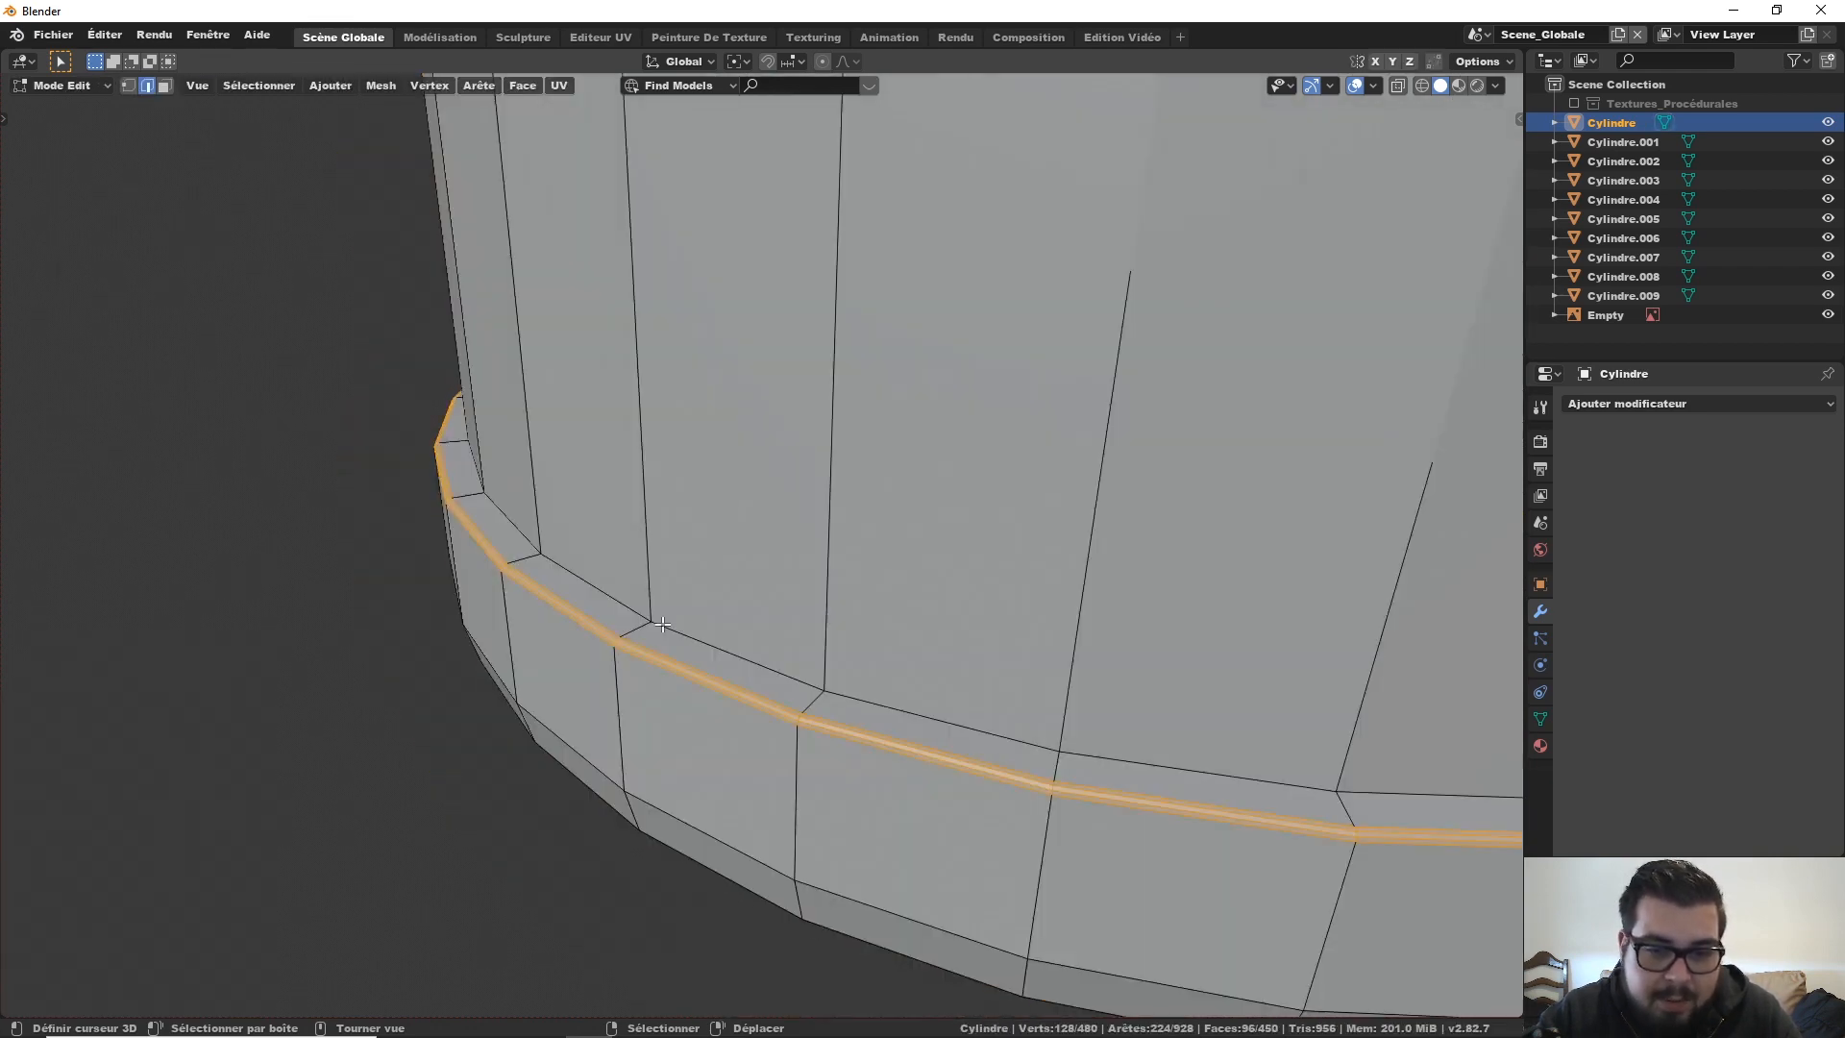
pyautogui.click(669, 630)
pyautogui.keyDown('alt'); pyautogui.click(688, 634); pyautogui.keyUp('alt')
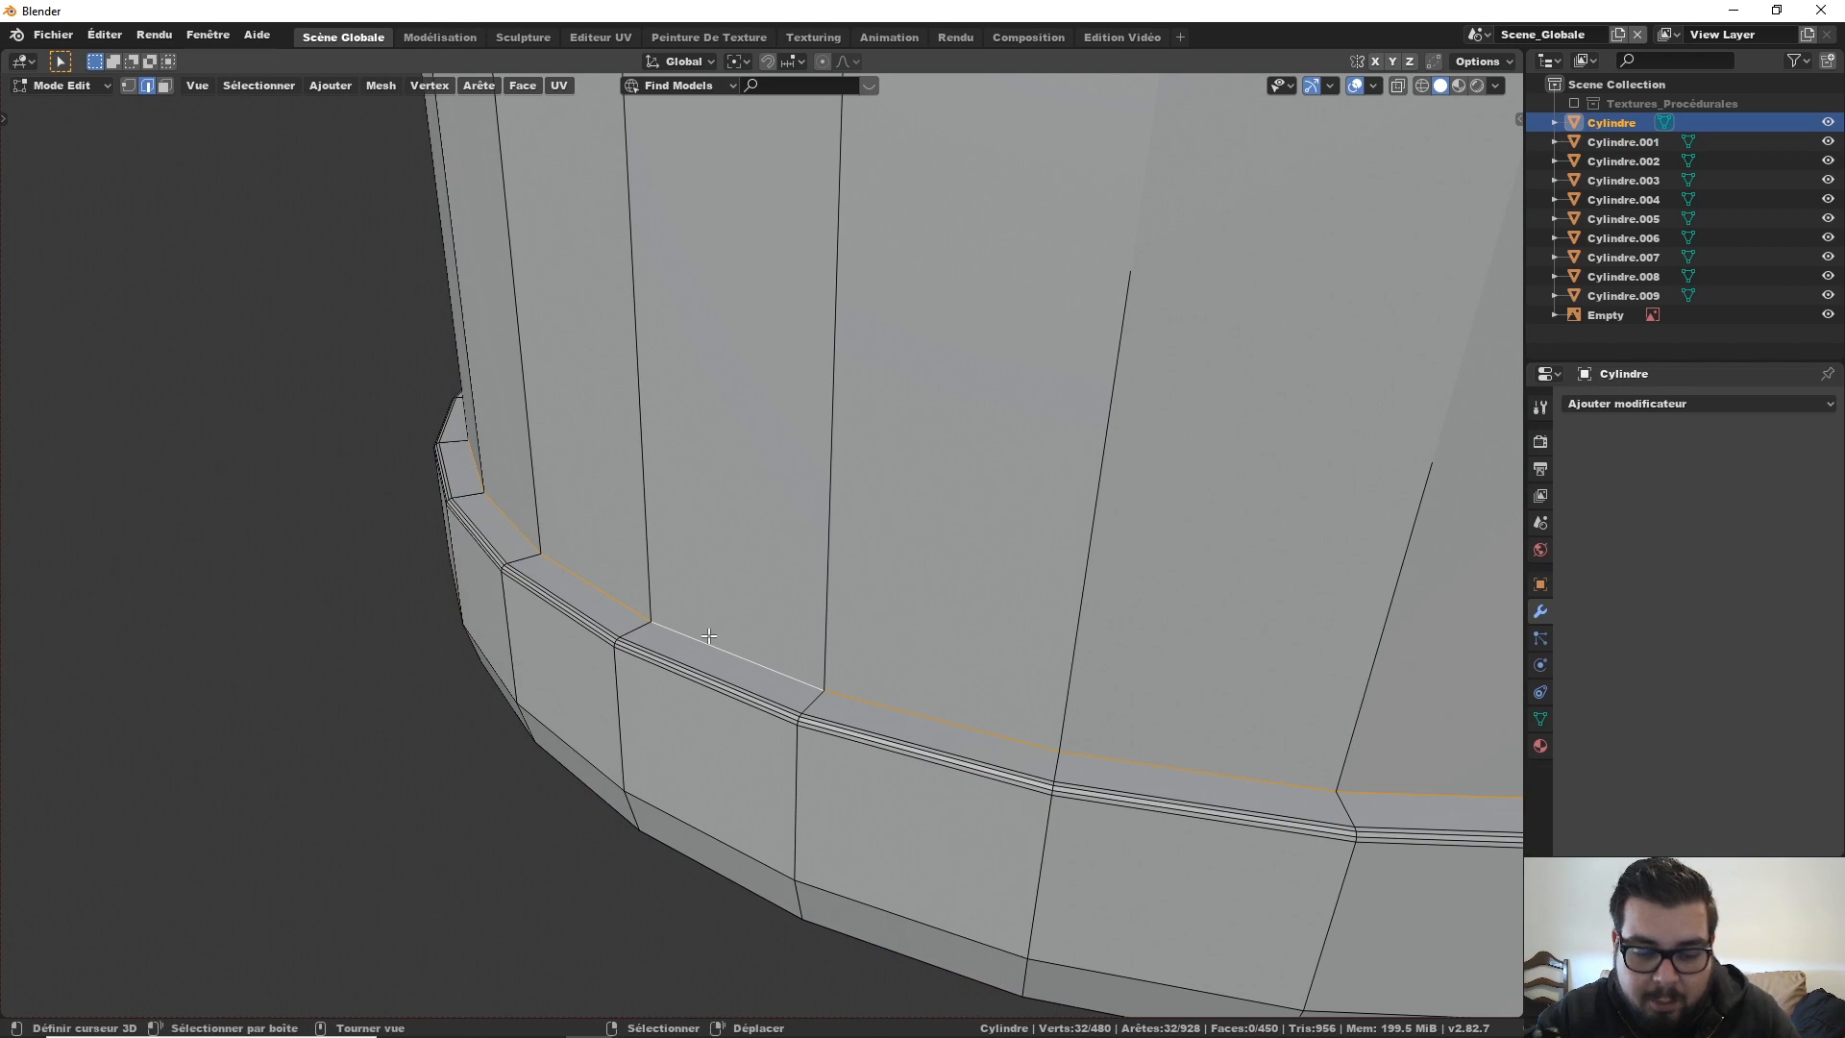
pyautogui.hotkey('ctrl', 'b')
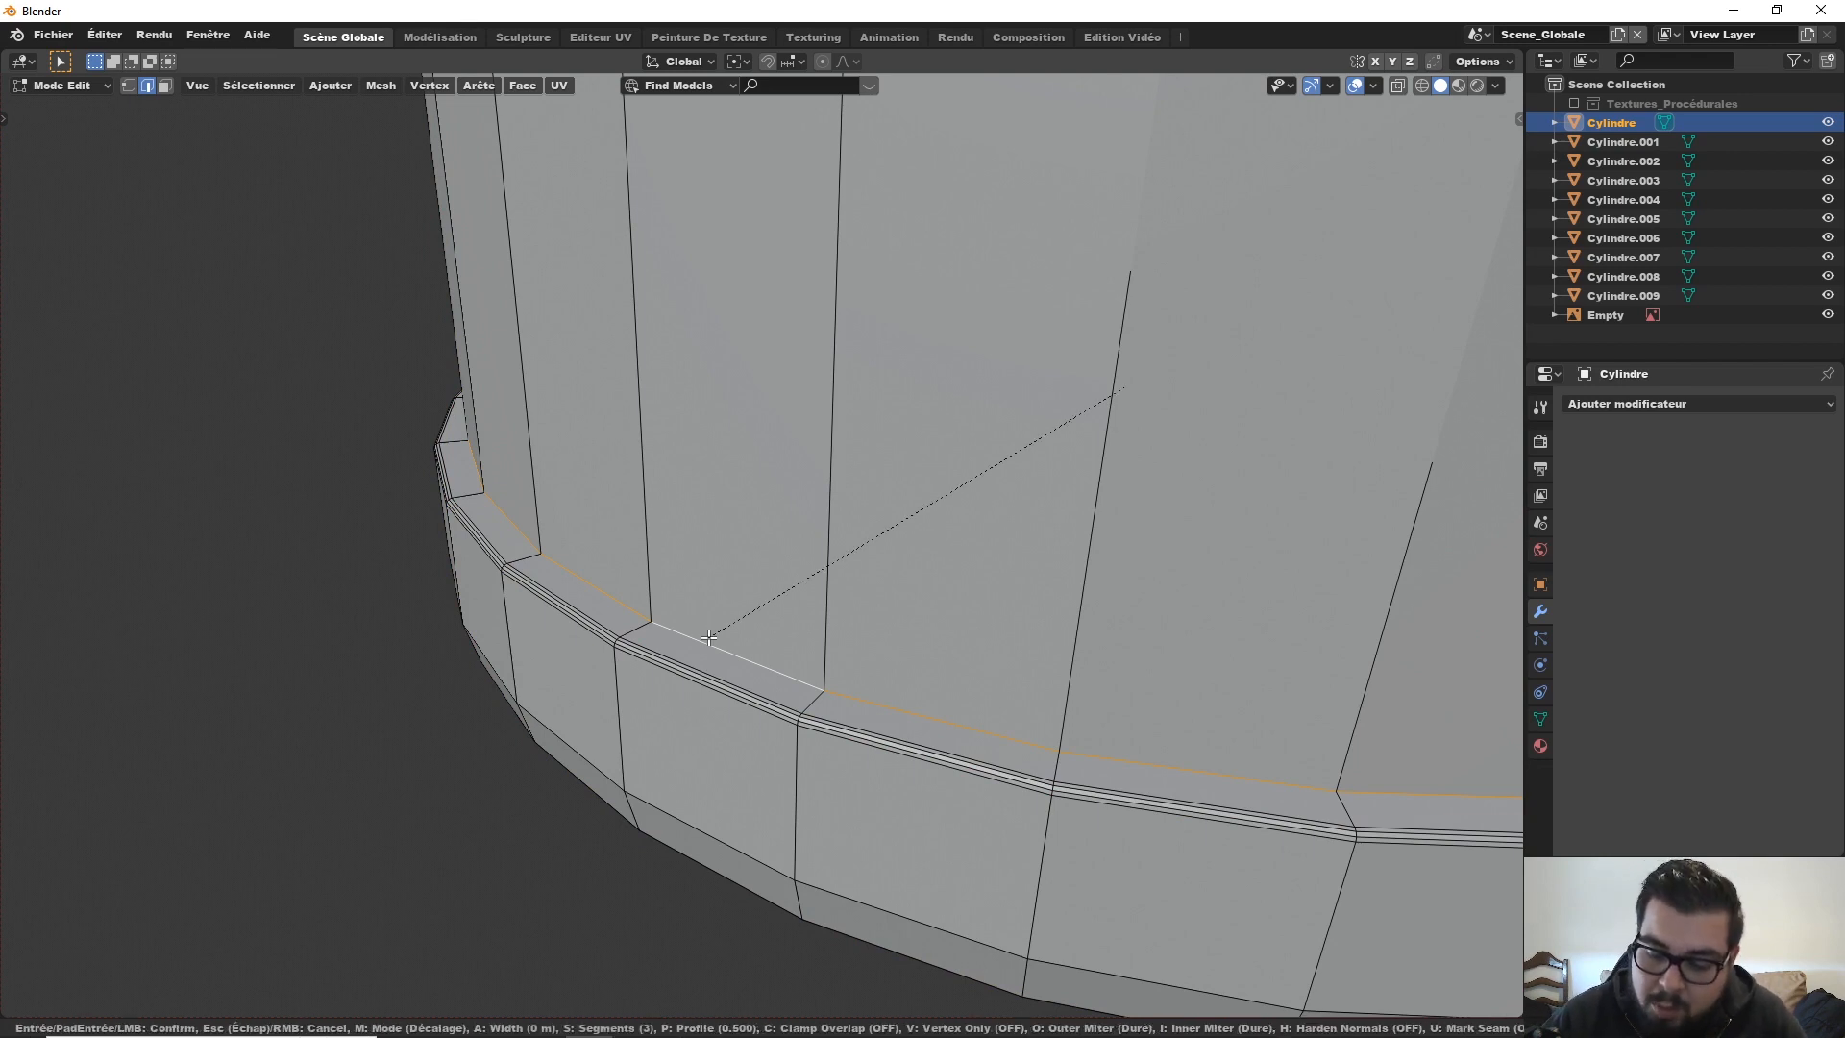
pyautogui.click(708, 637)
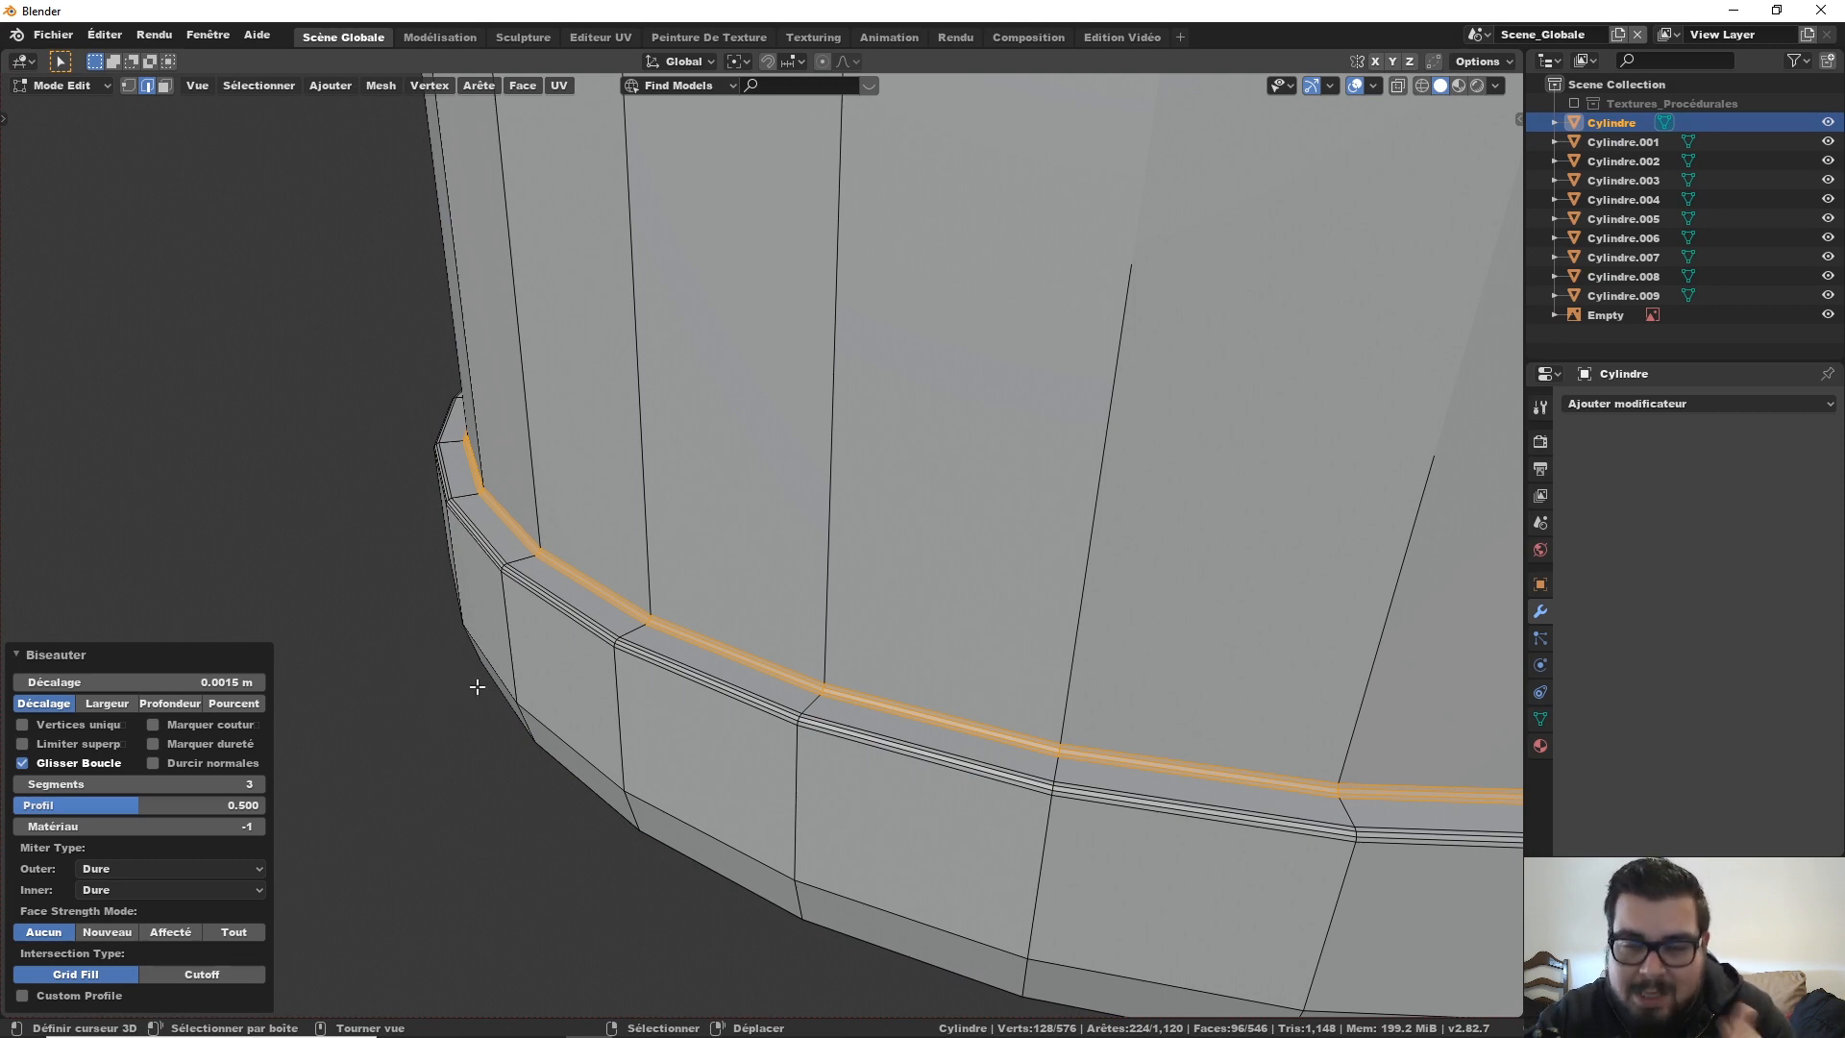
pyautogui.press('a')
pyautogui.click(809, 567)
# Step: Bevel the inner edge loop where the cylinder's upper collar meets the wall by 0.0015 m with 3 segments
pyautogui.scroll(-5, 817, 548)
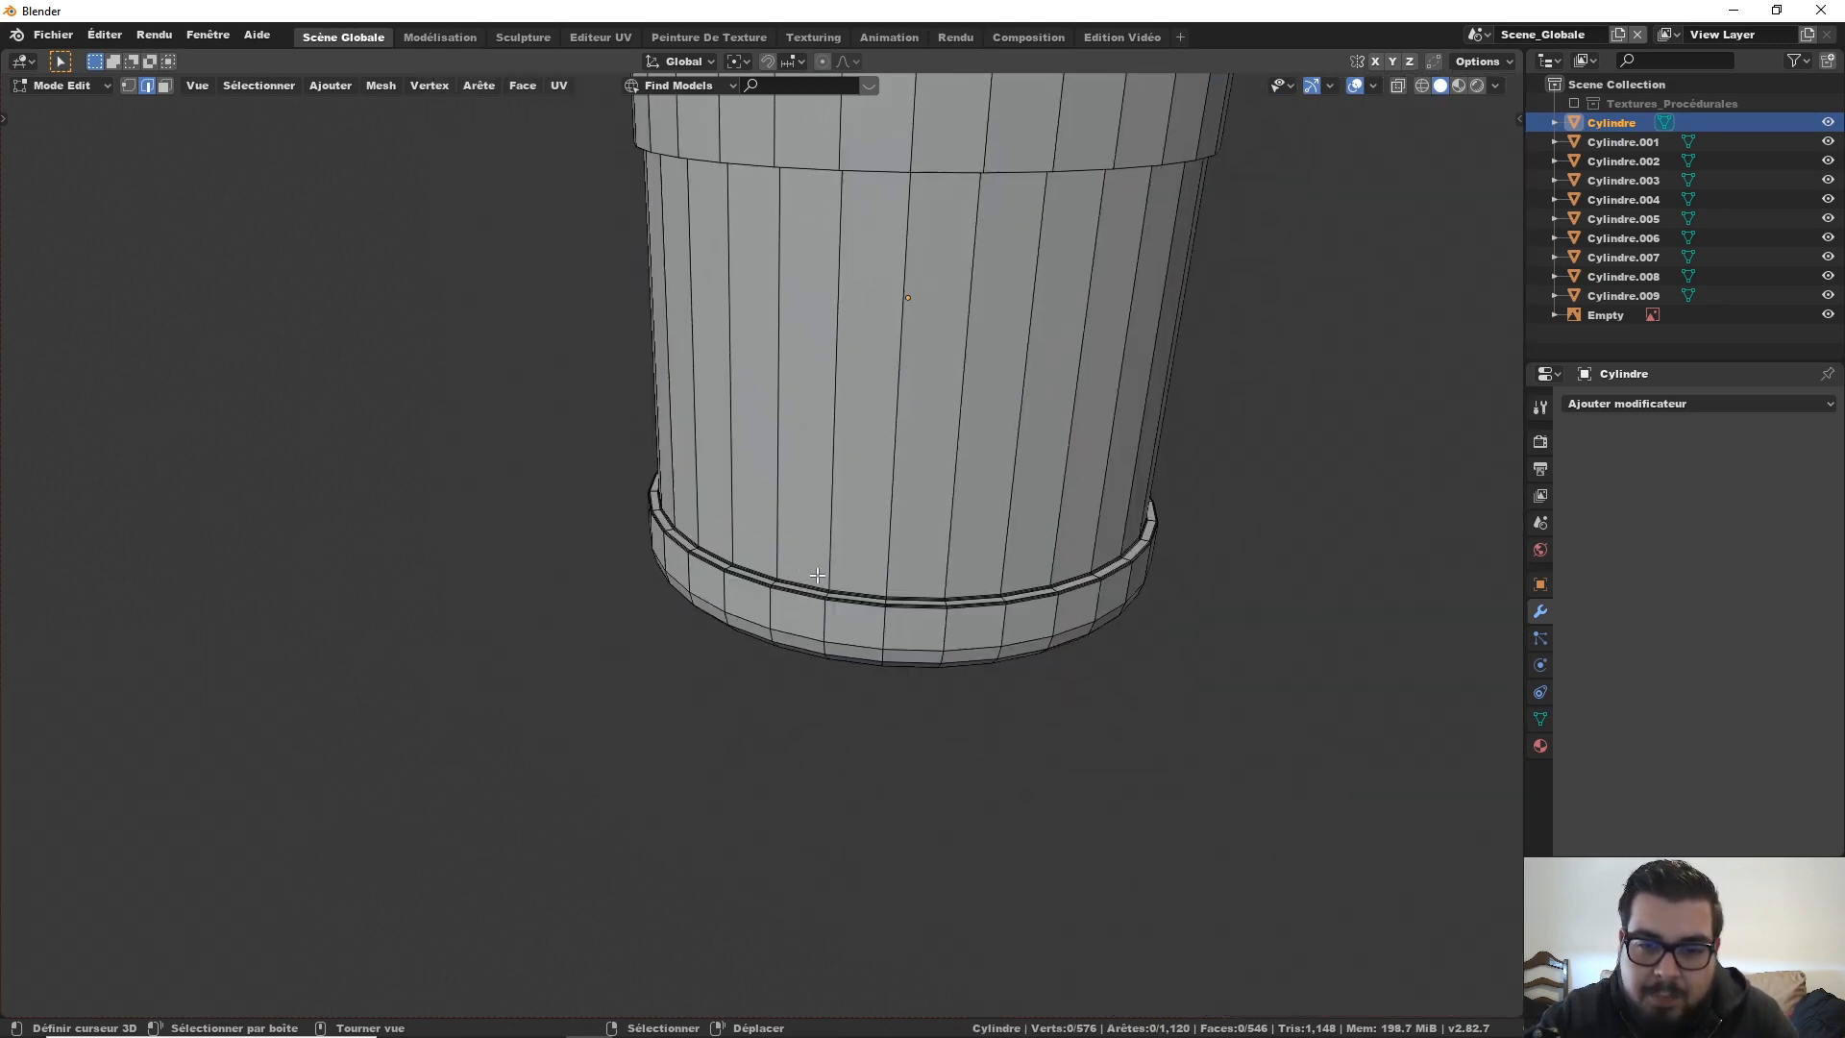
pyautogui.scroll(6, 826, 532)
pyautogui.scroll(8, 826, 532)
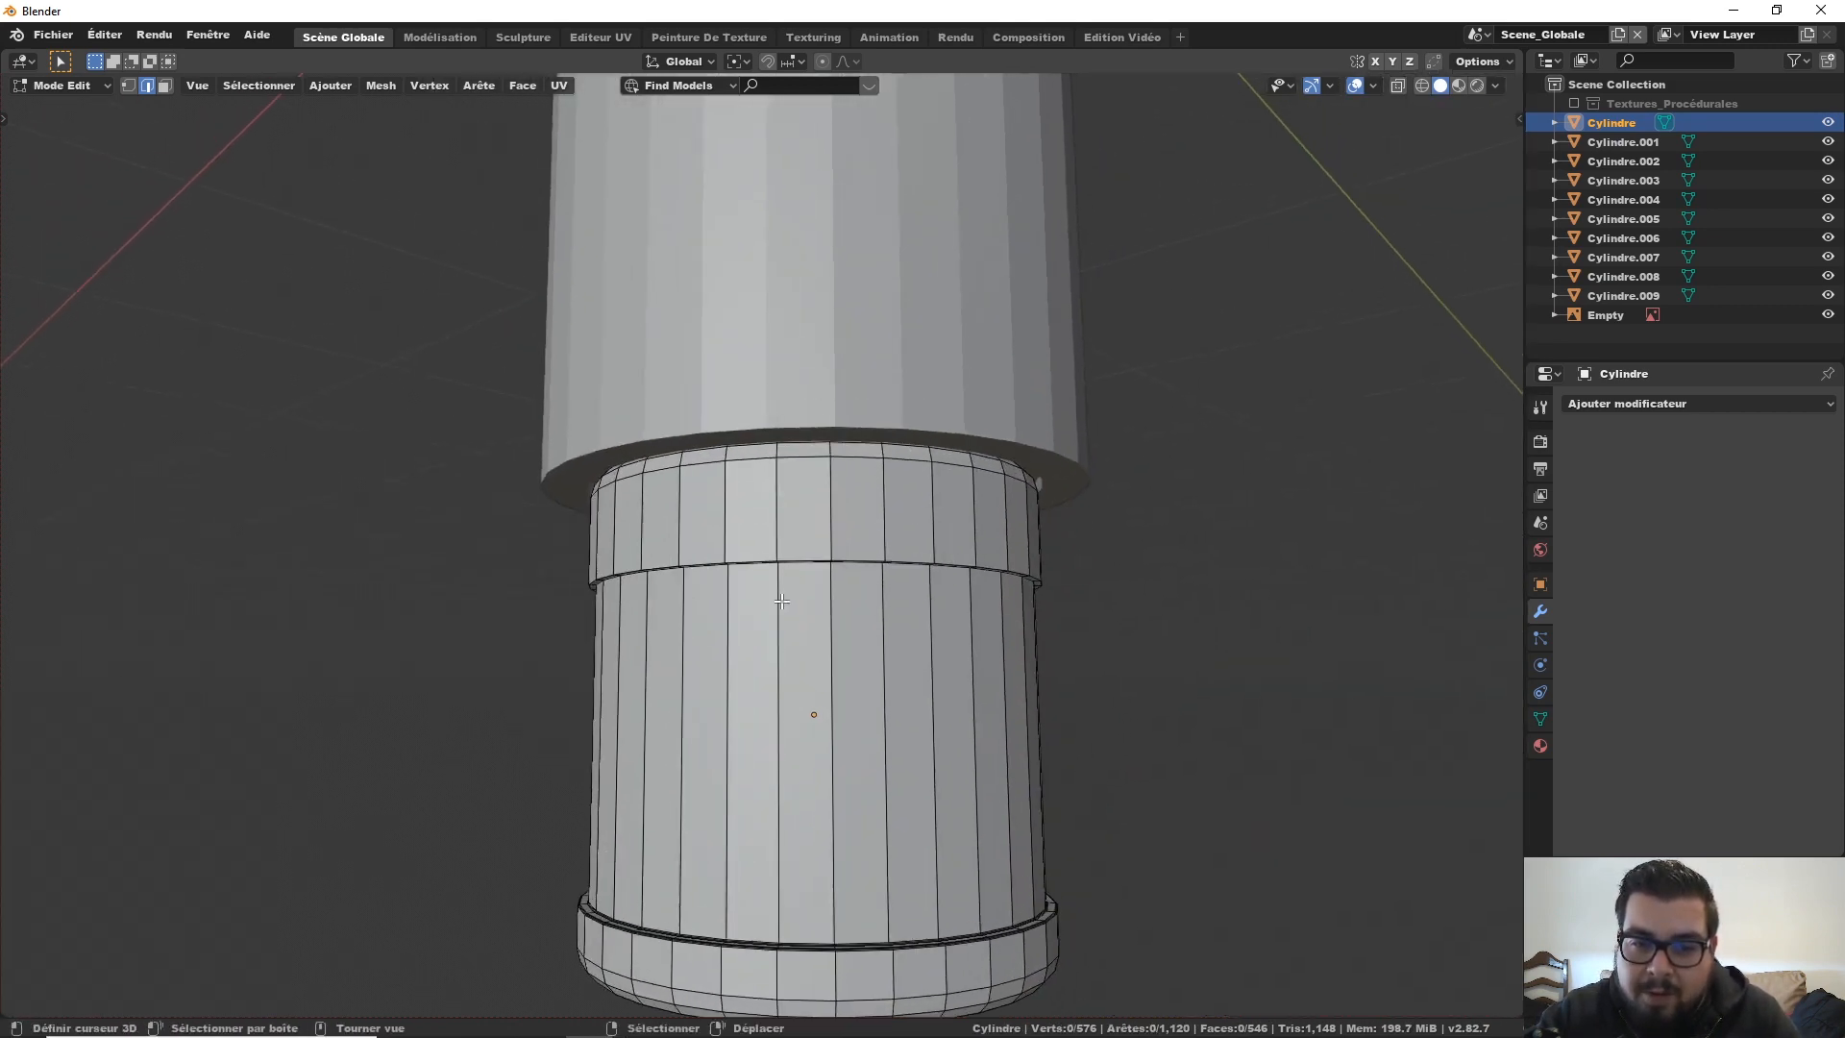
pyautogui.scroll(-4, 827, 448)
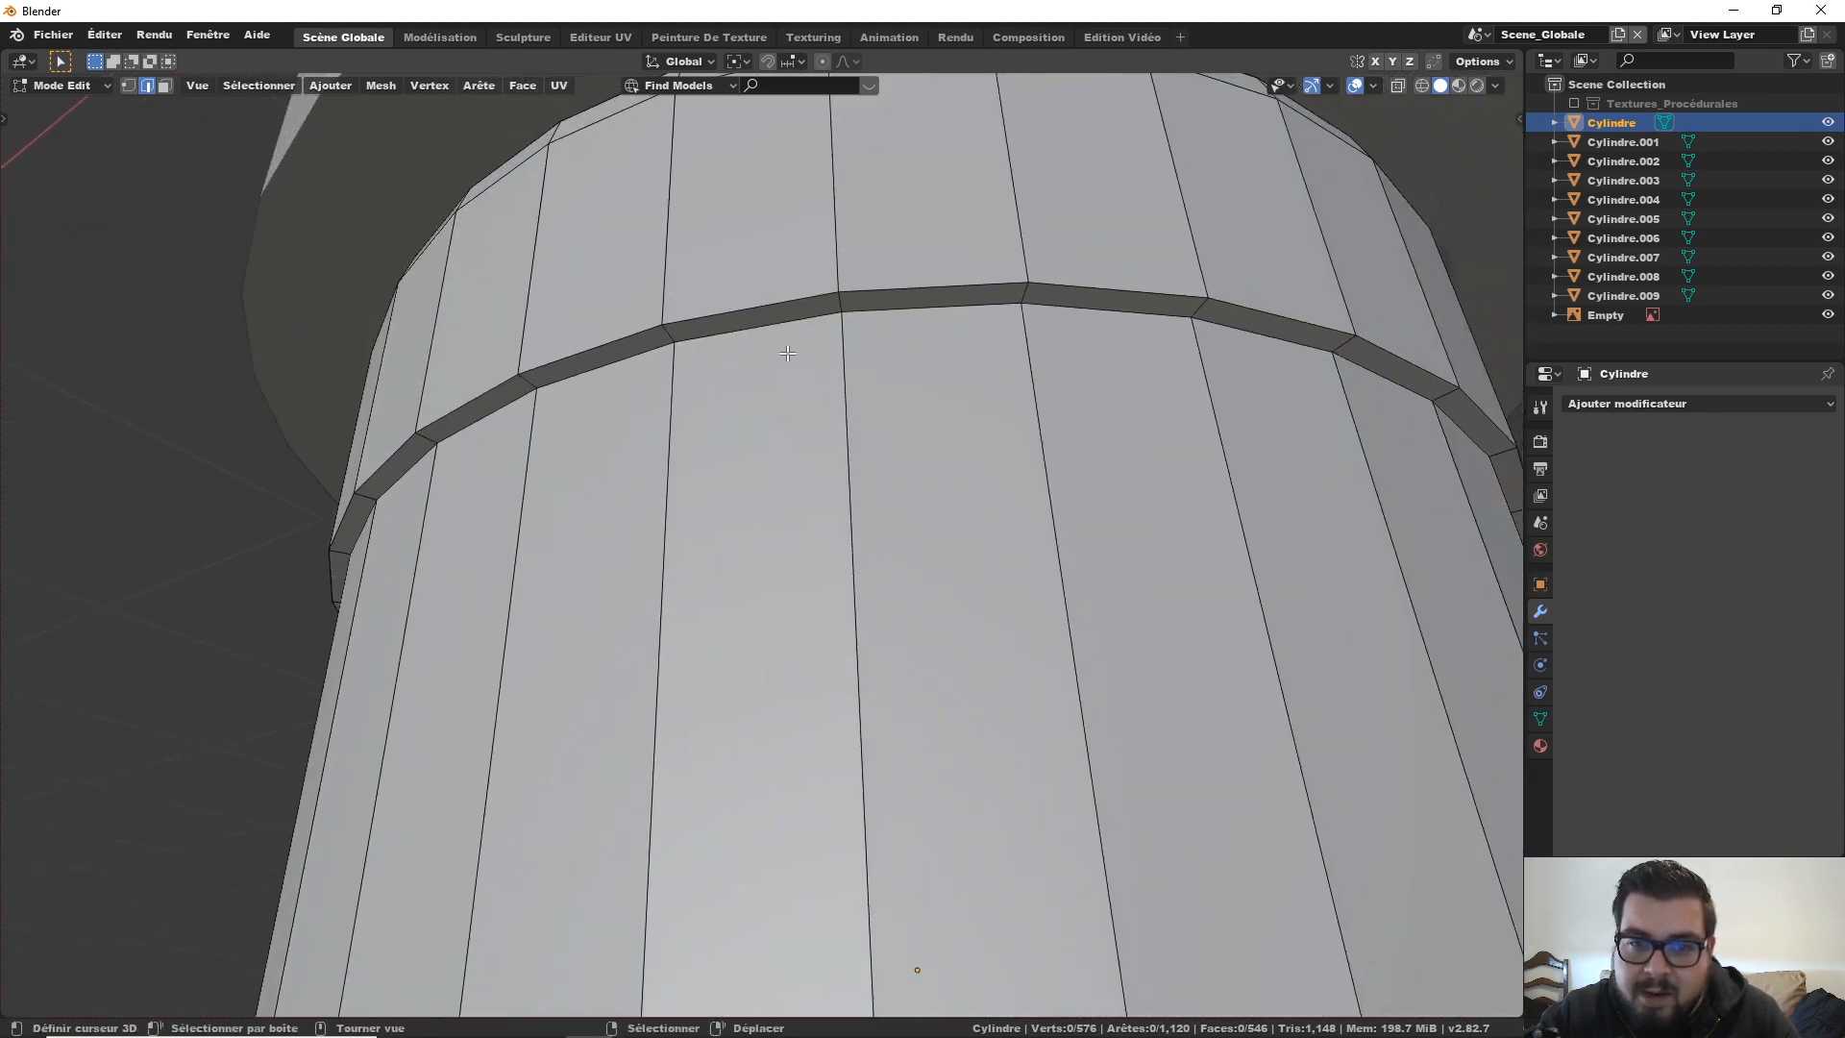
pyautogui.keyDown('alt'); pyautogui.click(776, 323); pyautogui.keyUp('alt')
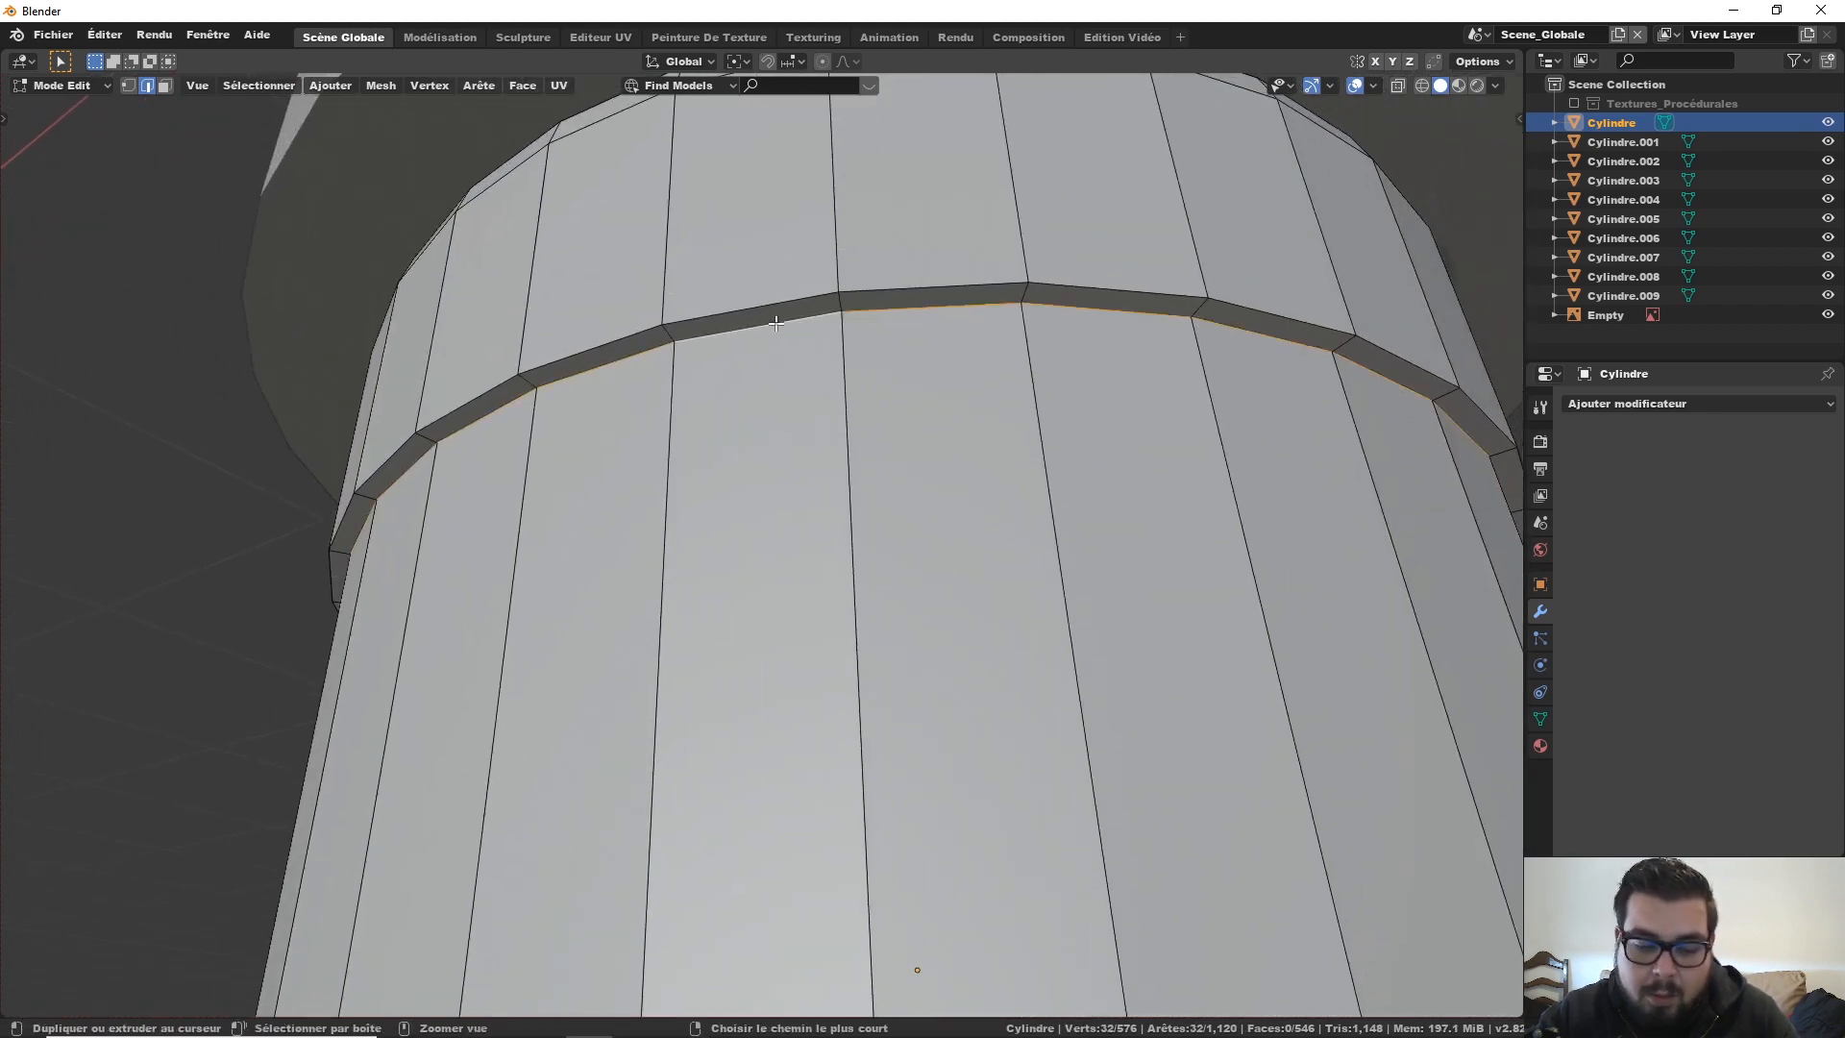
pyautogui.hotkey('ctrl', 'b')
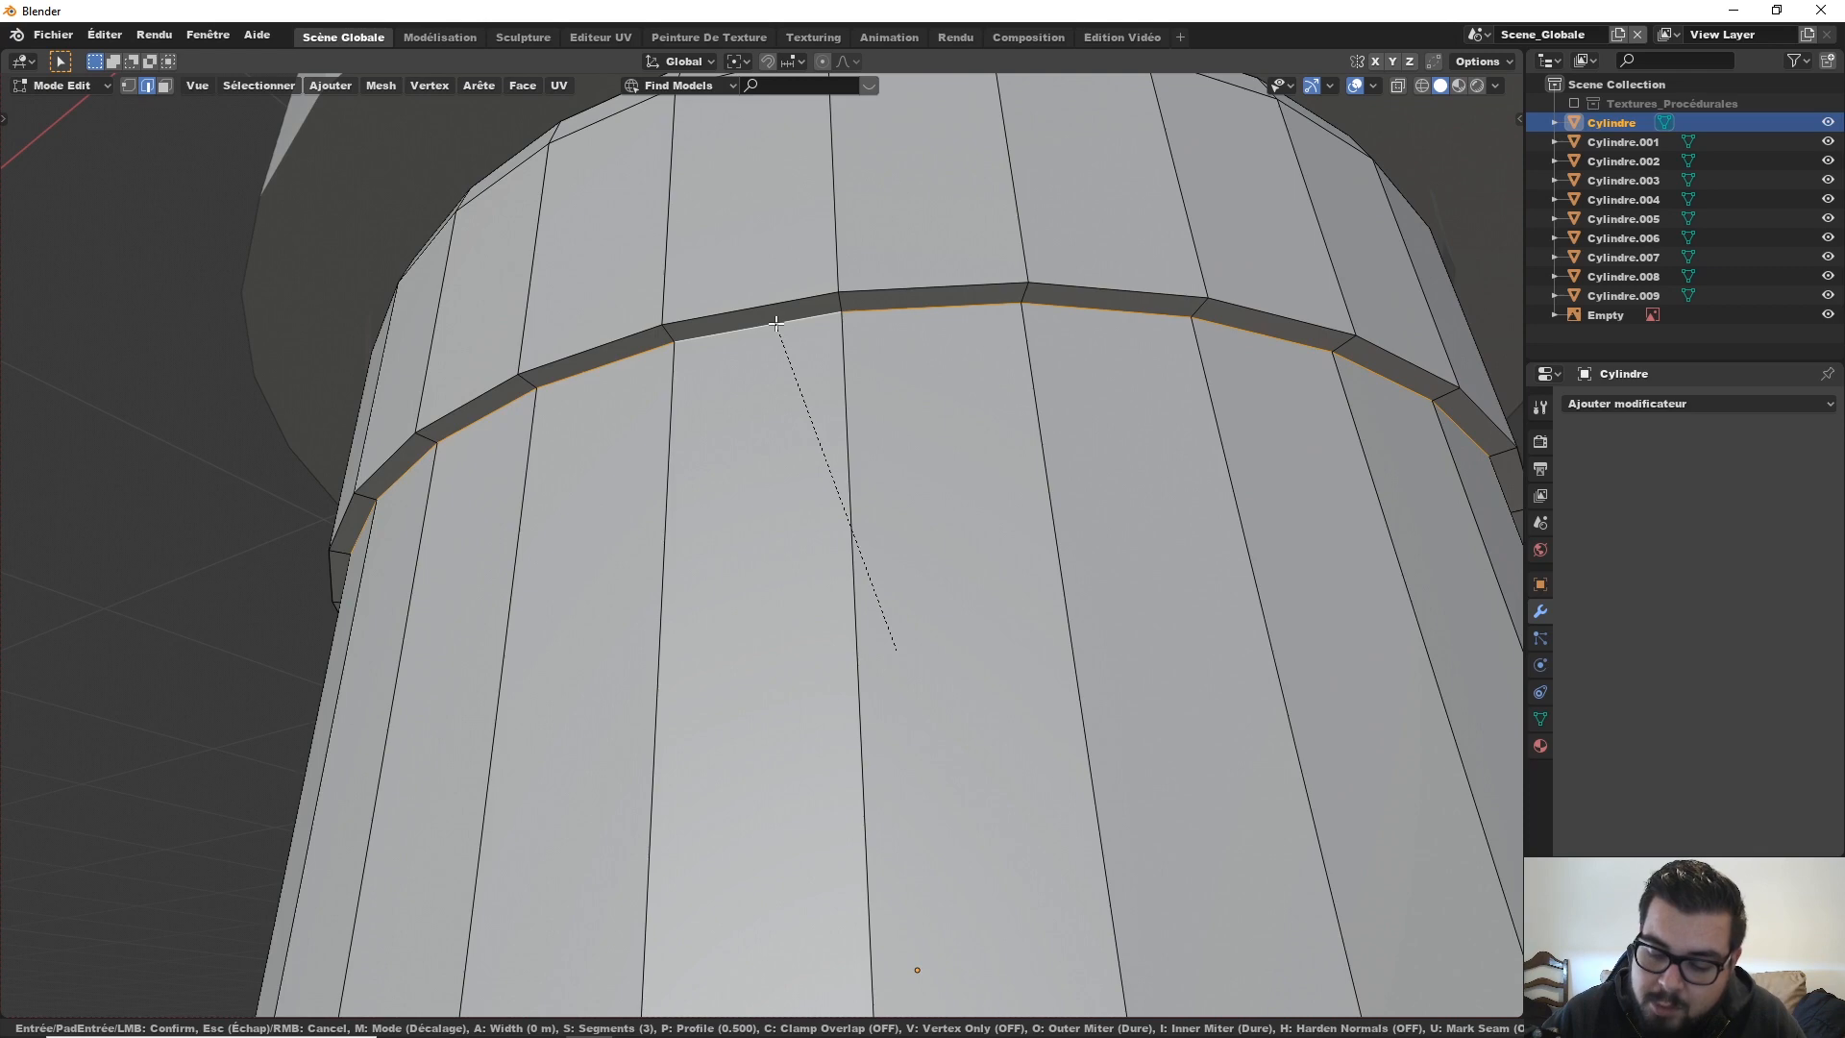
pyautogui.click(777, 323)
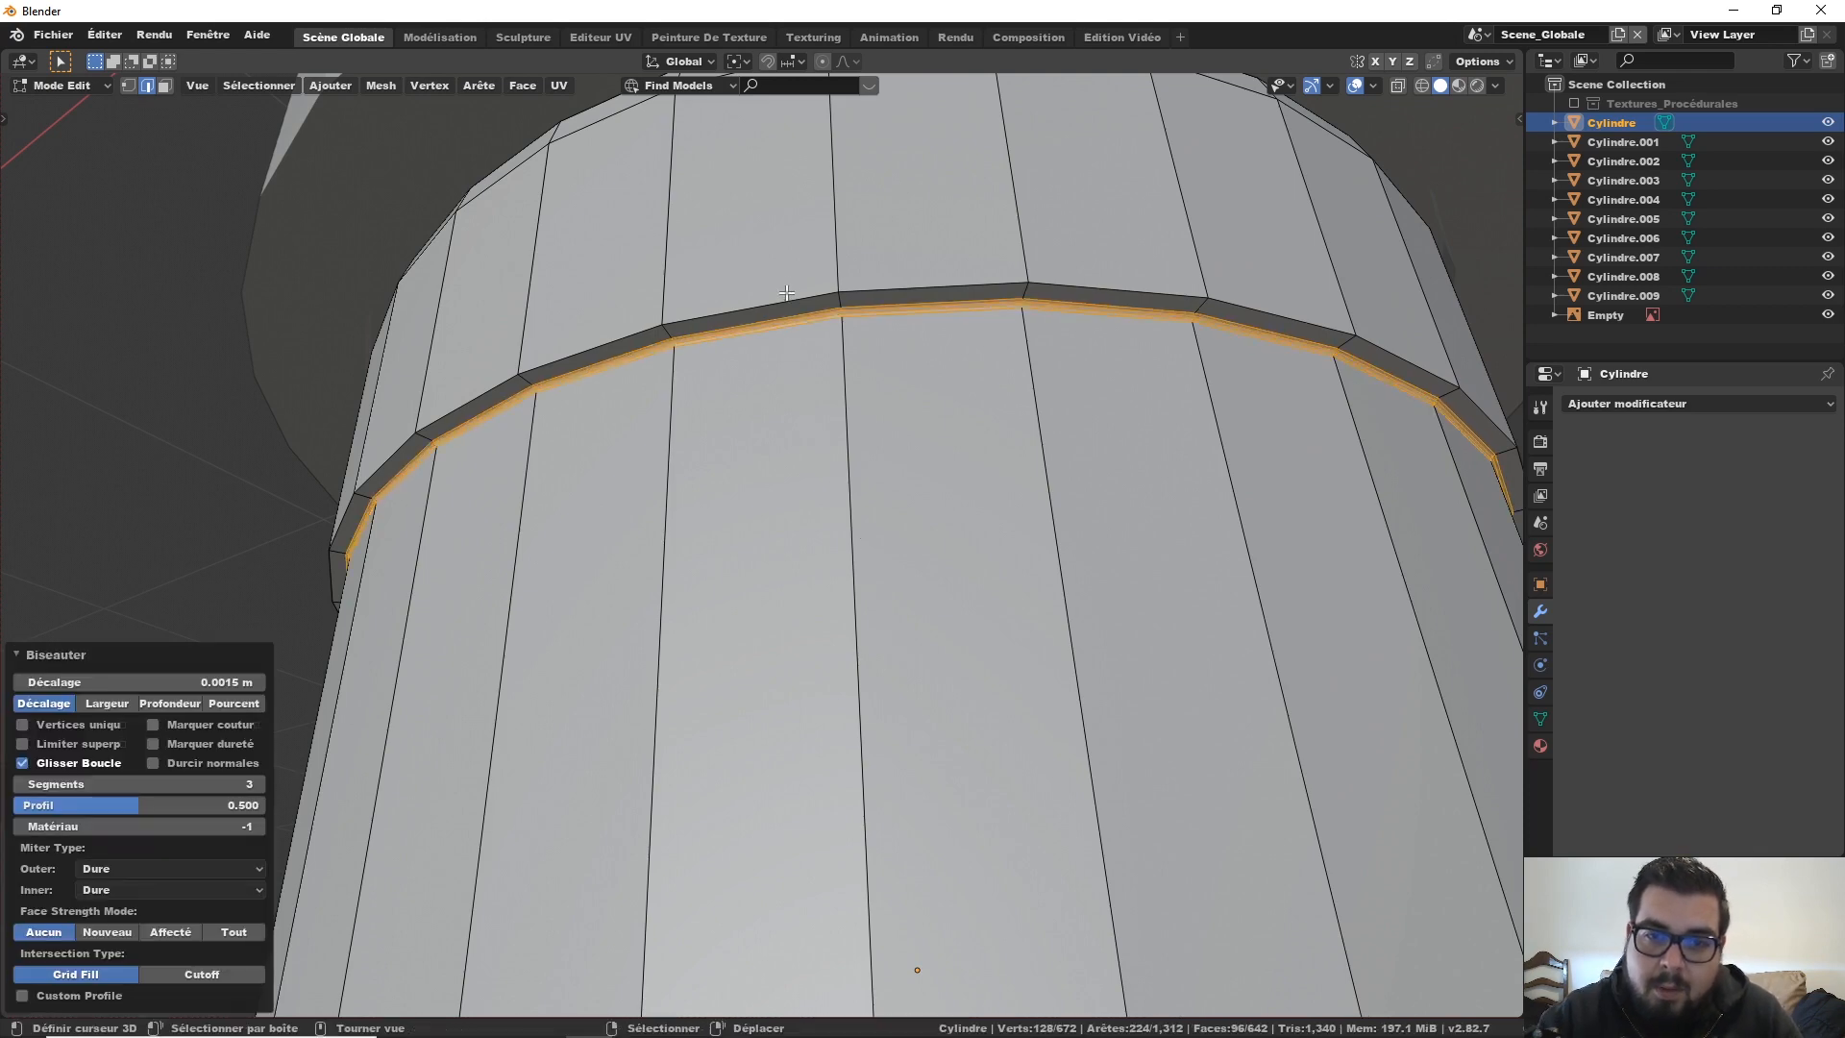
# Step: Clear the selection and bevel the outer edge loop on the underside of the upper collar with 3 segments
pyautogui.hotkey('alt', 'a')
pyautogui.keyDown('alt'); pyautogui.click(774, 310); pyautogui.keyUp('alt')
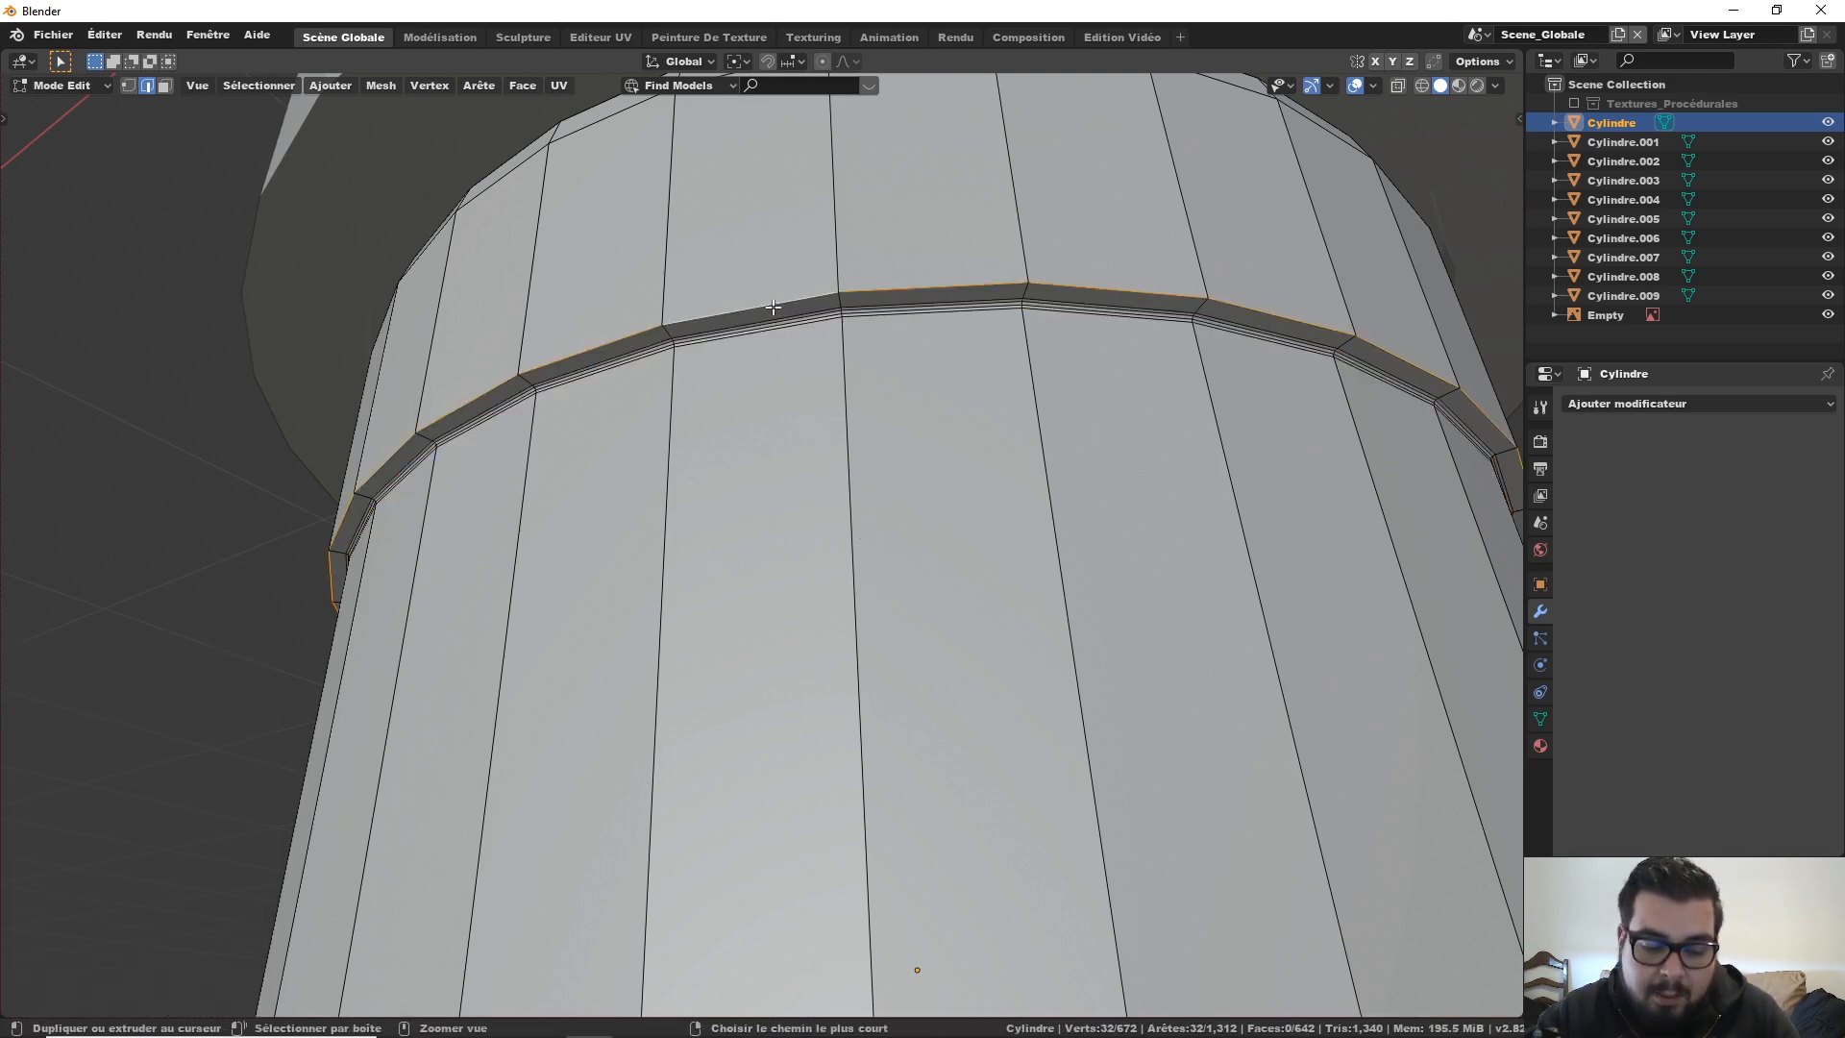
pyautogui.hotkey('ctrl', 'b')
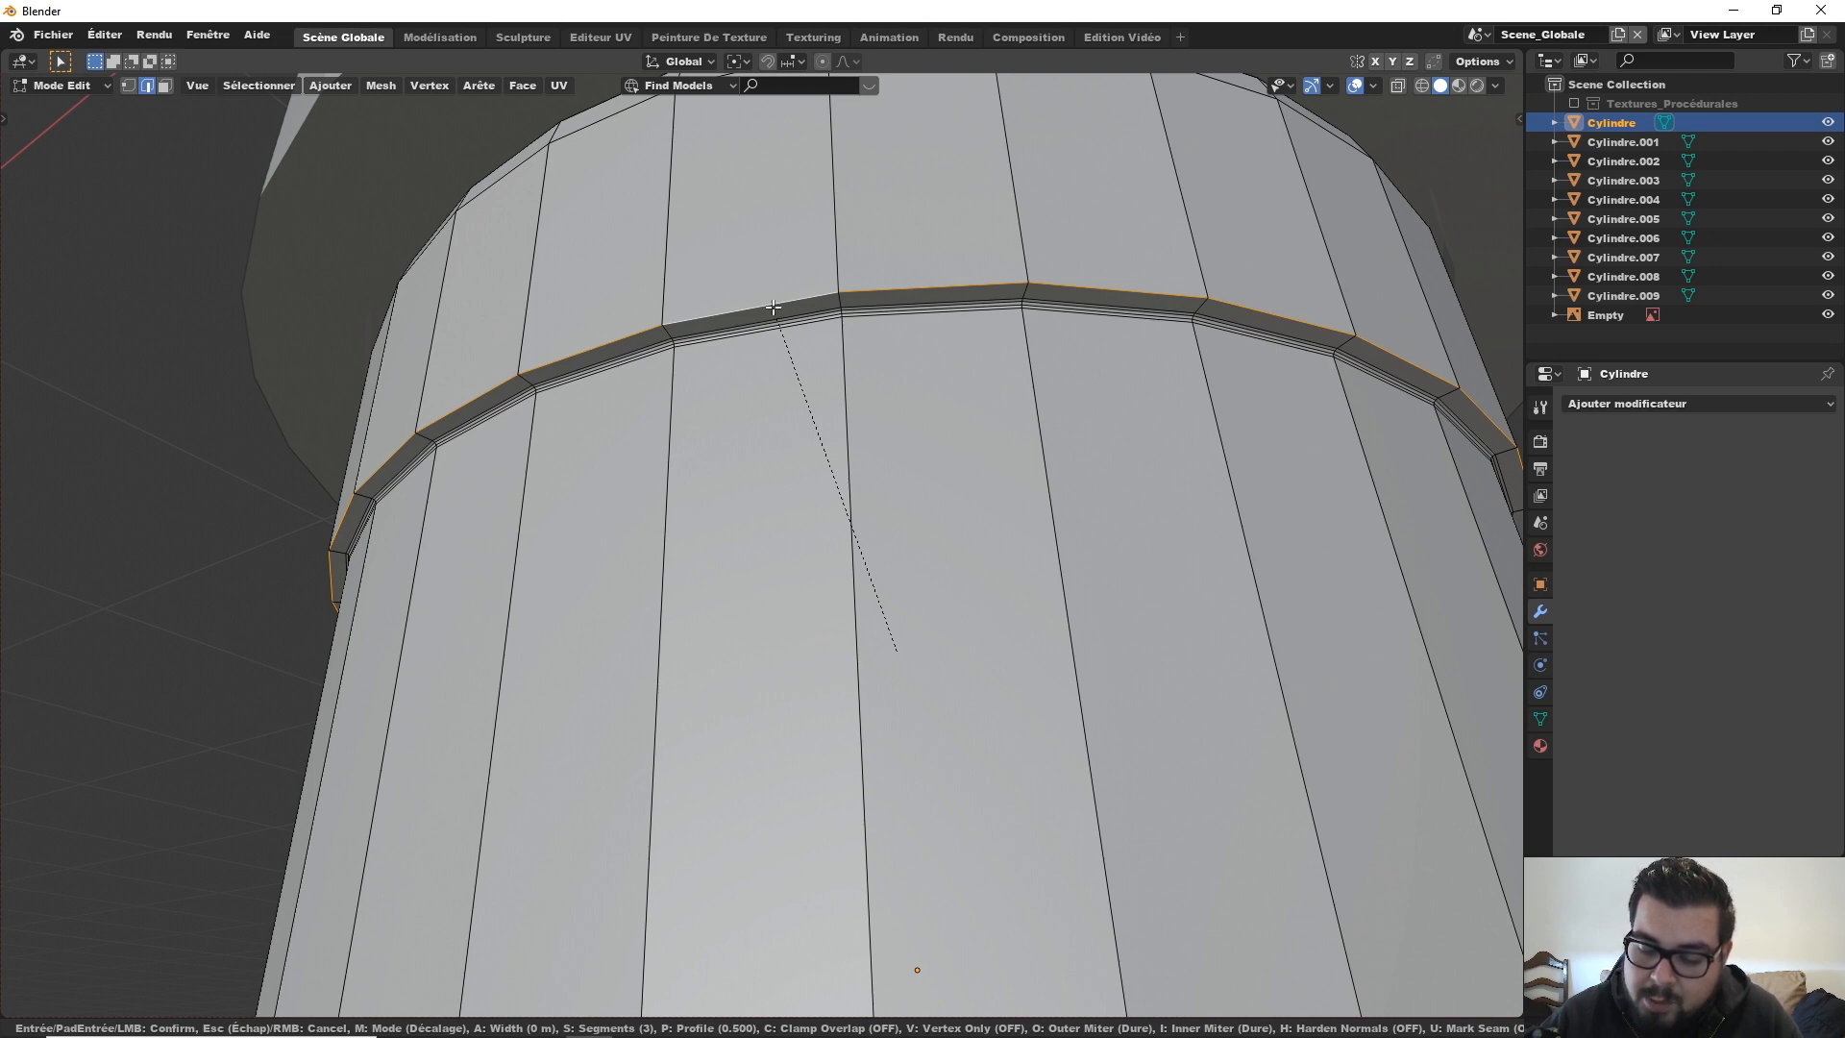
pyautogui.click(773, 306)
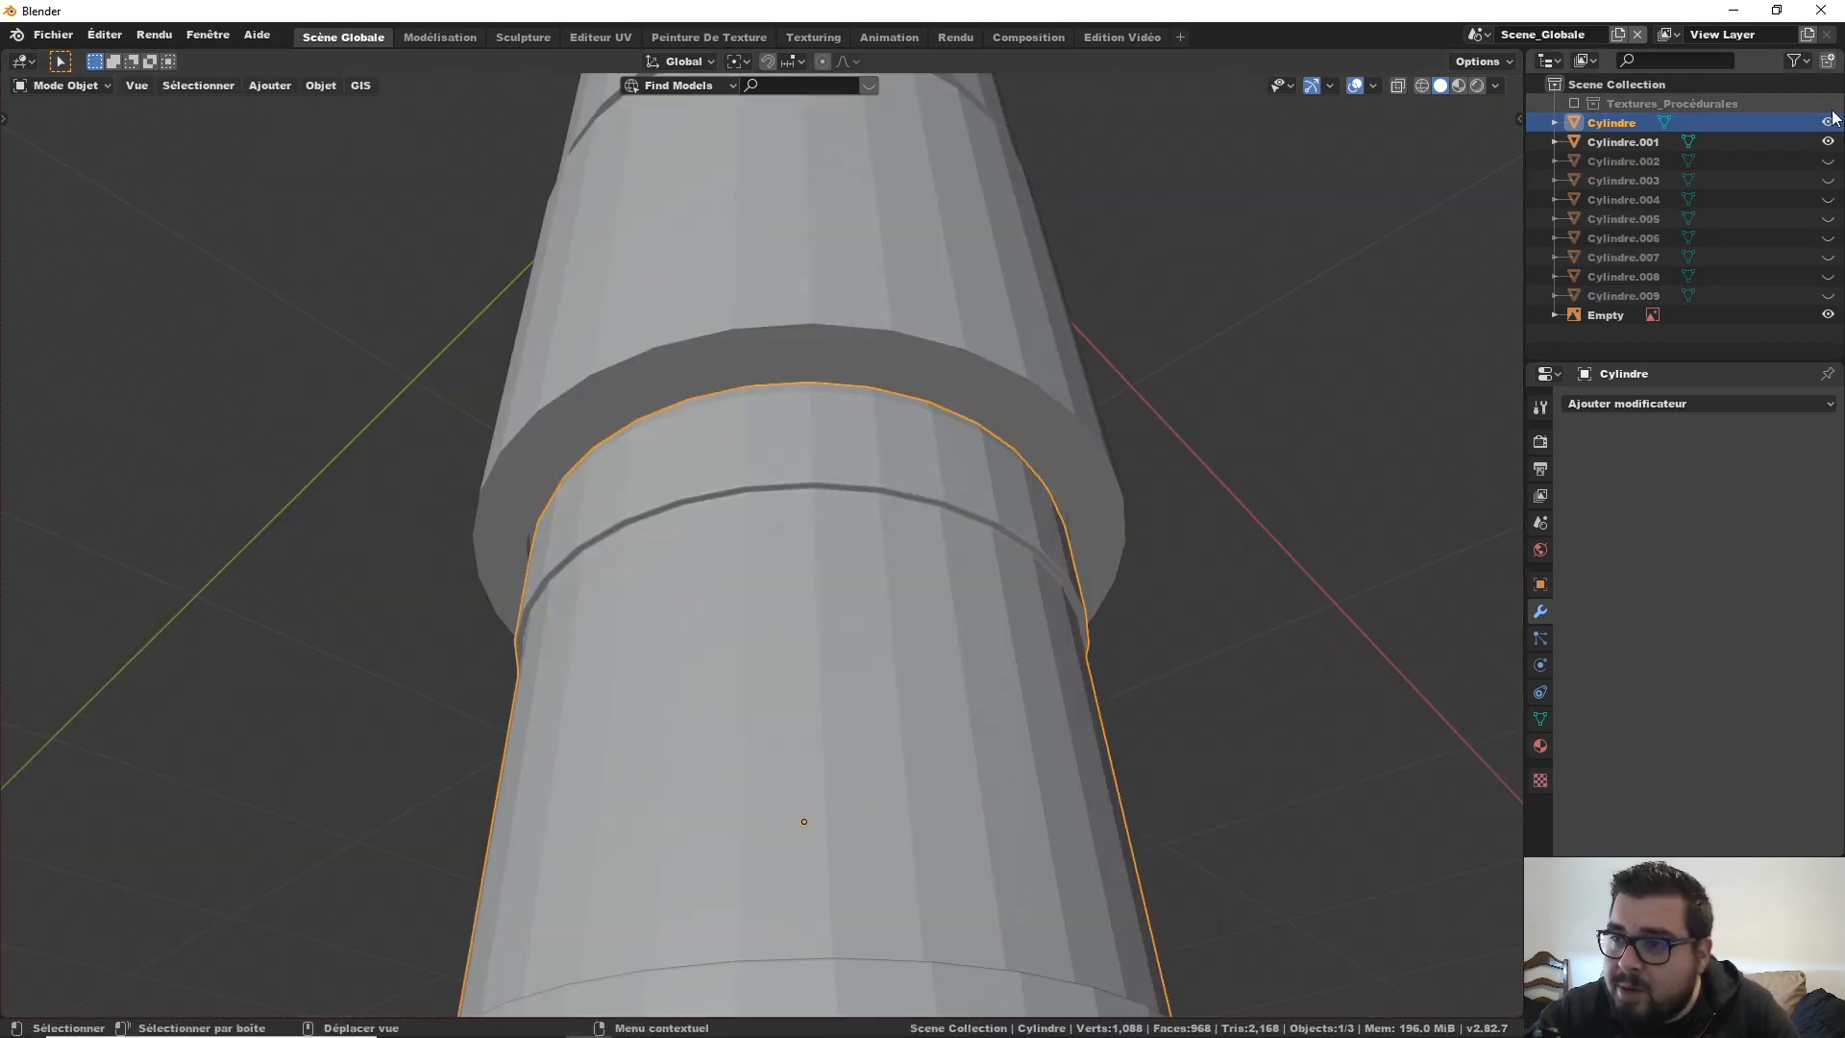
# Step: Hide the lowest cylinder and open the next one, Cylindre.001, for mesh editing
pyautogui.click(1829, 121)
pyautogui.click(913, 406)
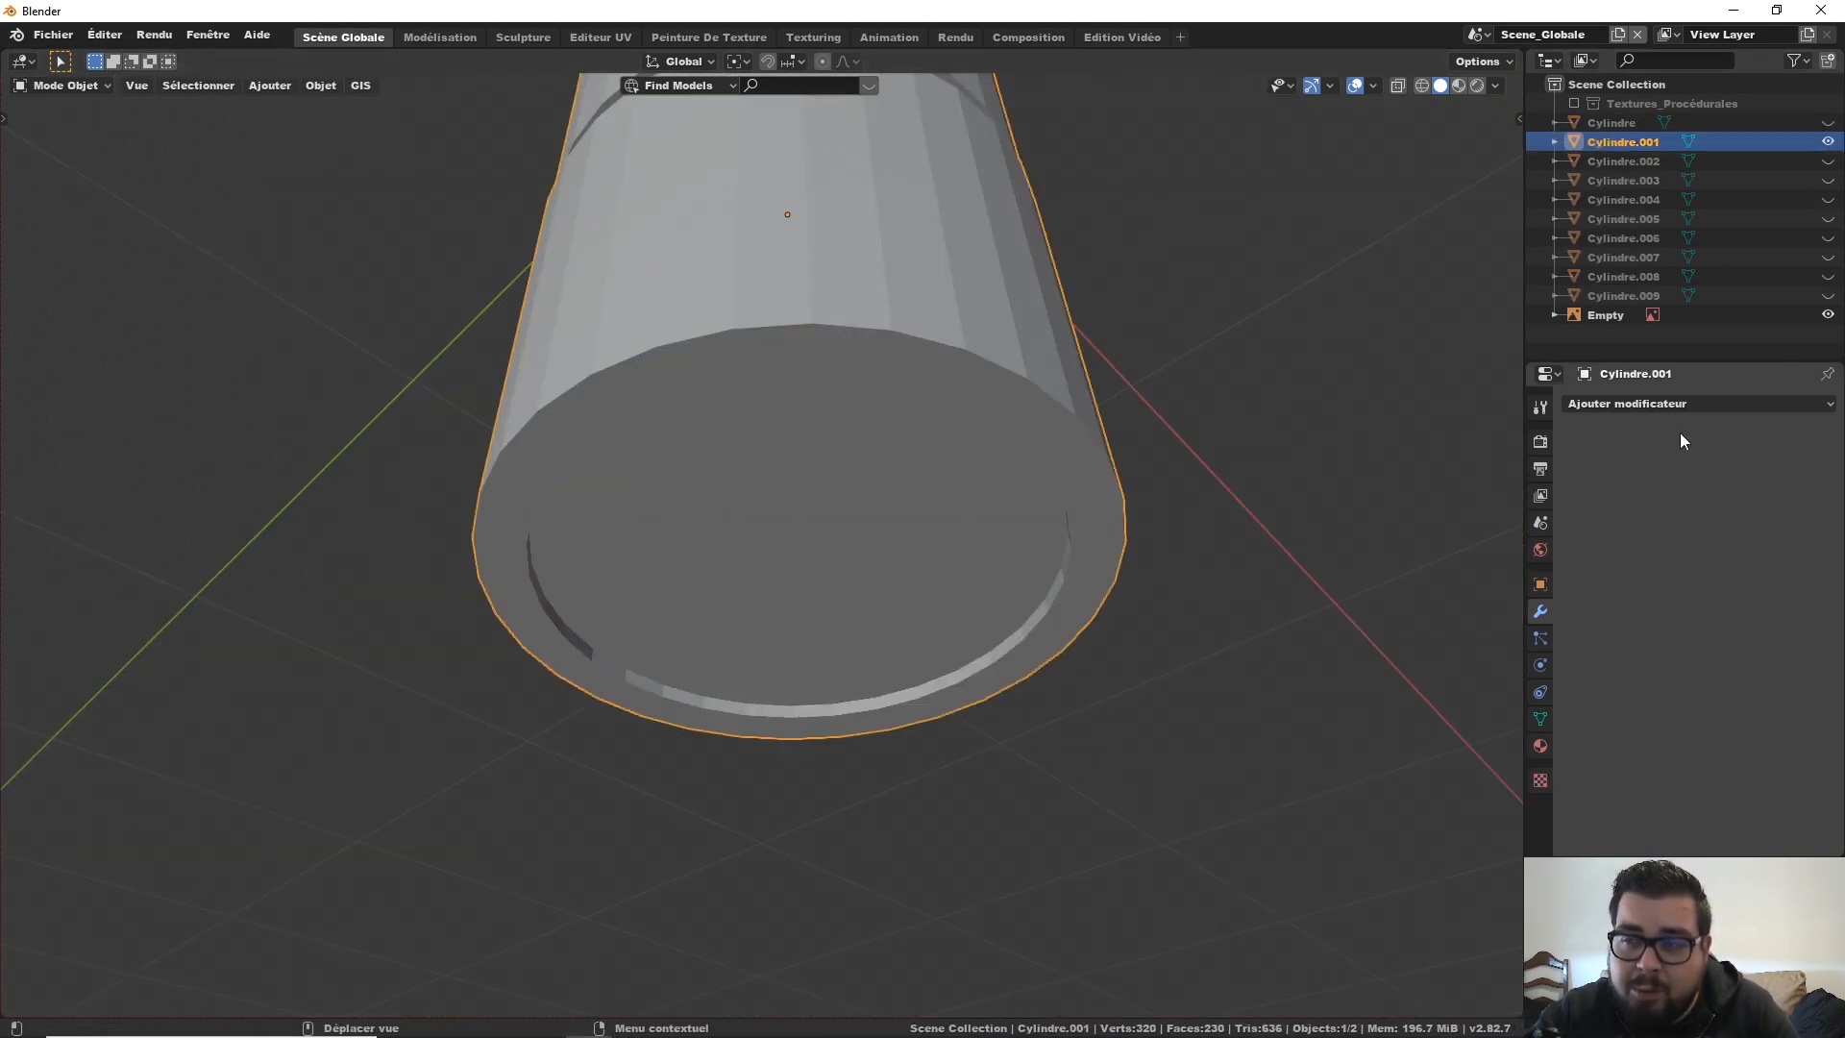
pyautogui.press('Tab')
# Step: Complete the edge selection around Cylindre.001's lower outer rim and bevel it by 0.0015 m with 3 segments
pyautogui.keyDown('alt'); pyautogui.keyDown('shift'); pyautogui.click(882, 441); pyautogui.keyUp('shift'); pyautogui.keyUp('alt')
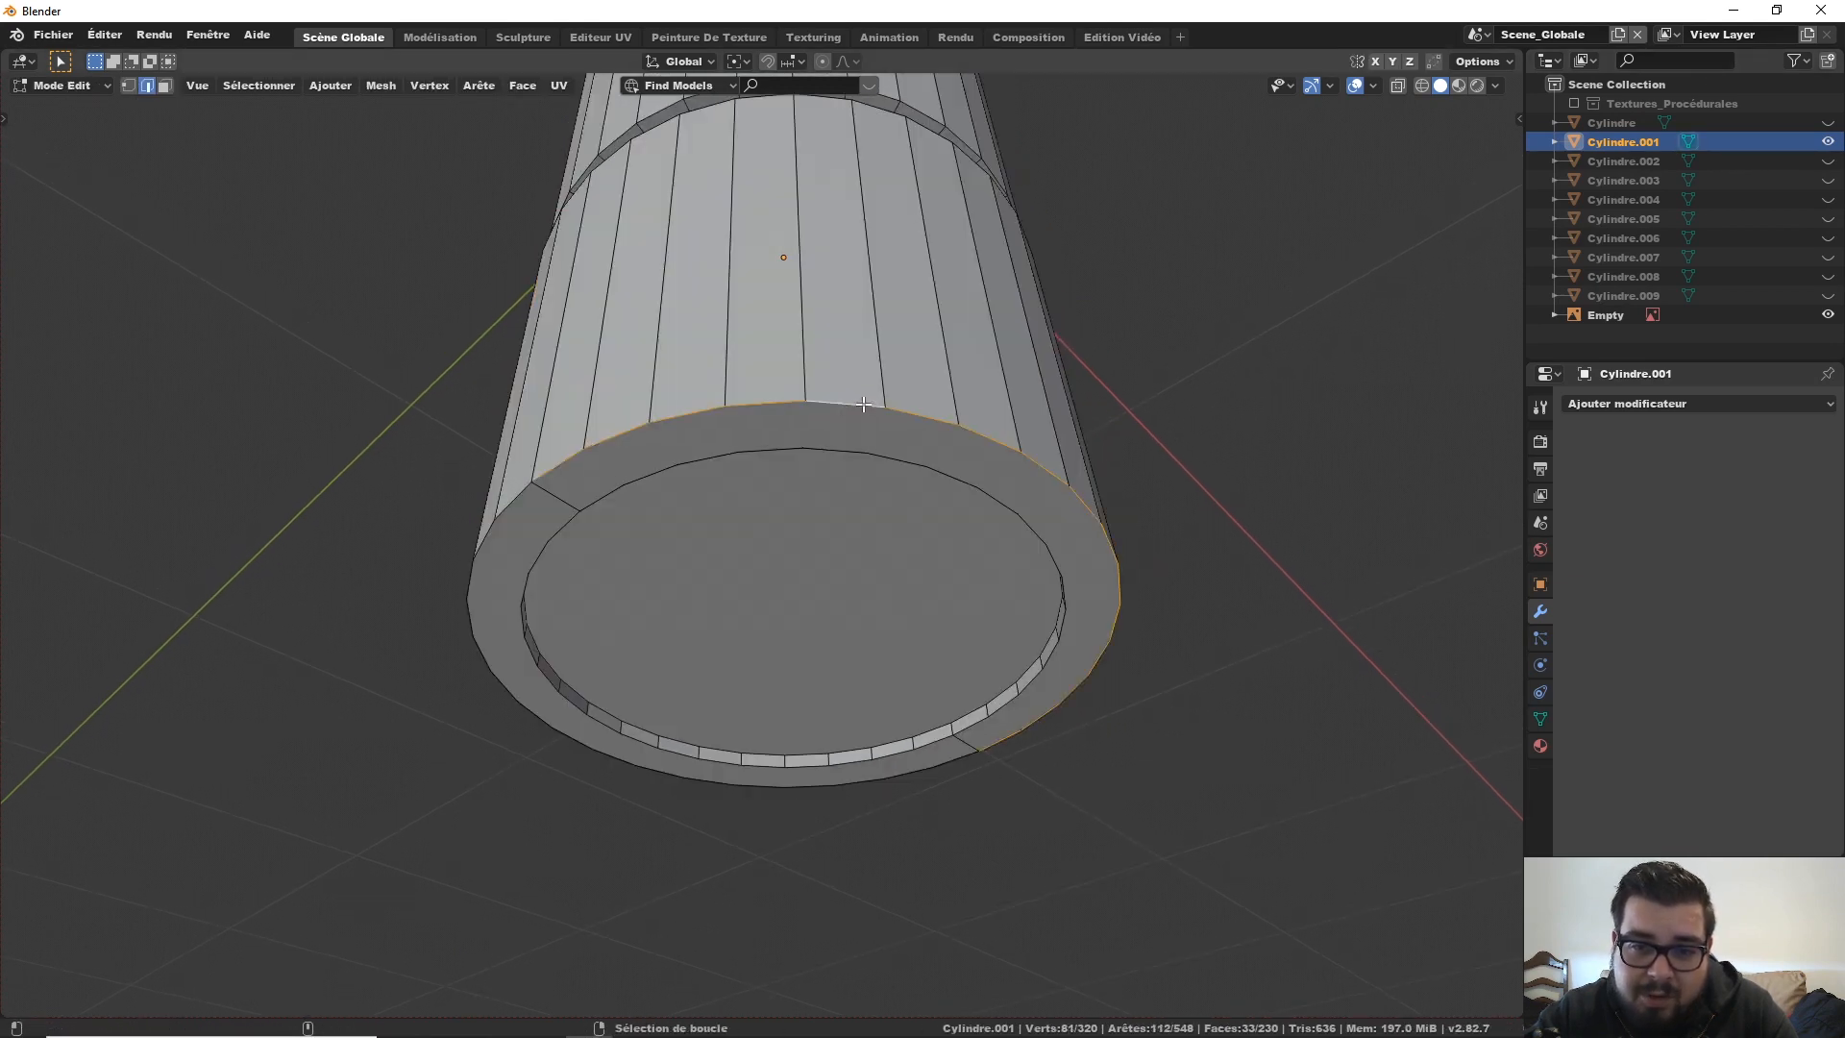
pyautogui.moveTo(882, 442); pyautogui.dragTo(917, 386, button='middle')
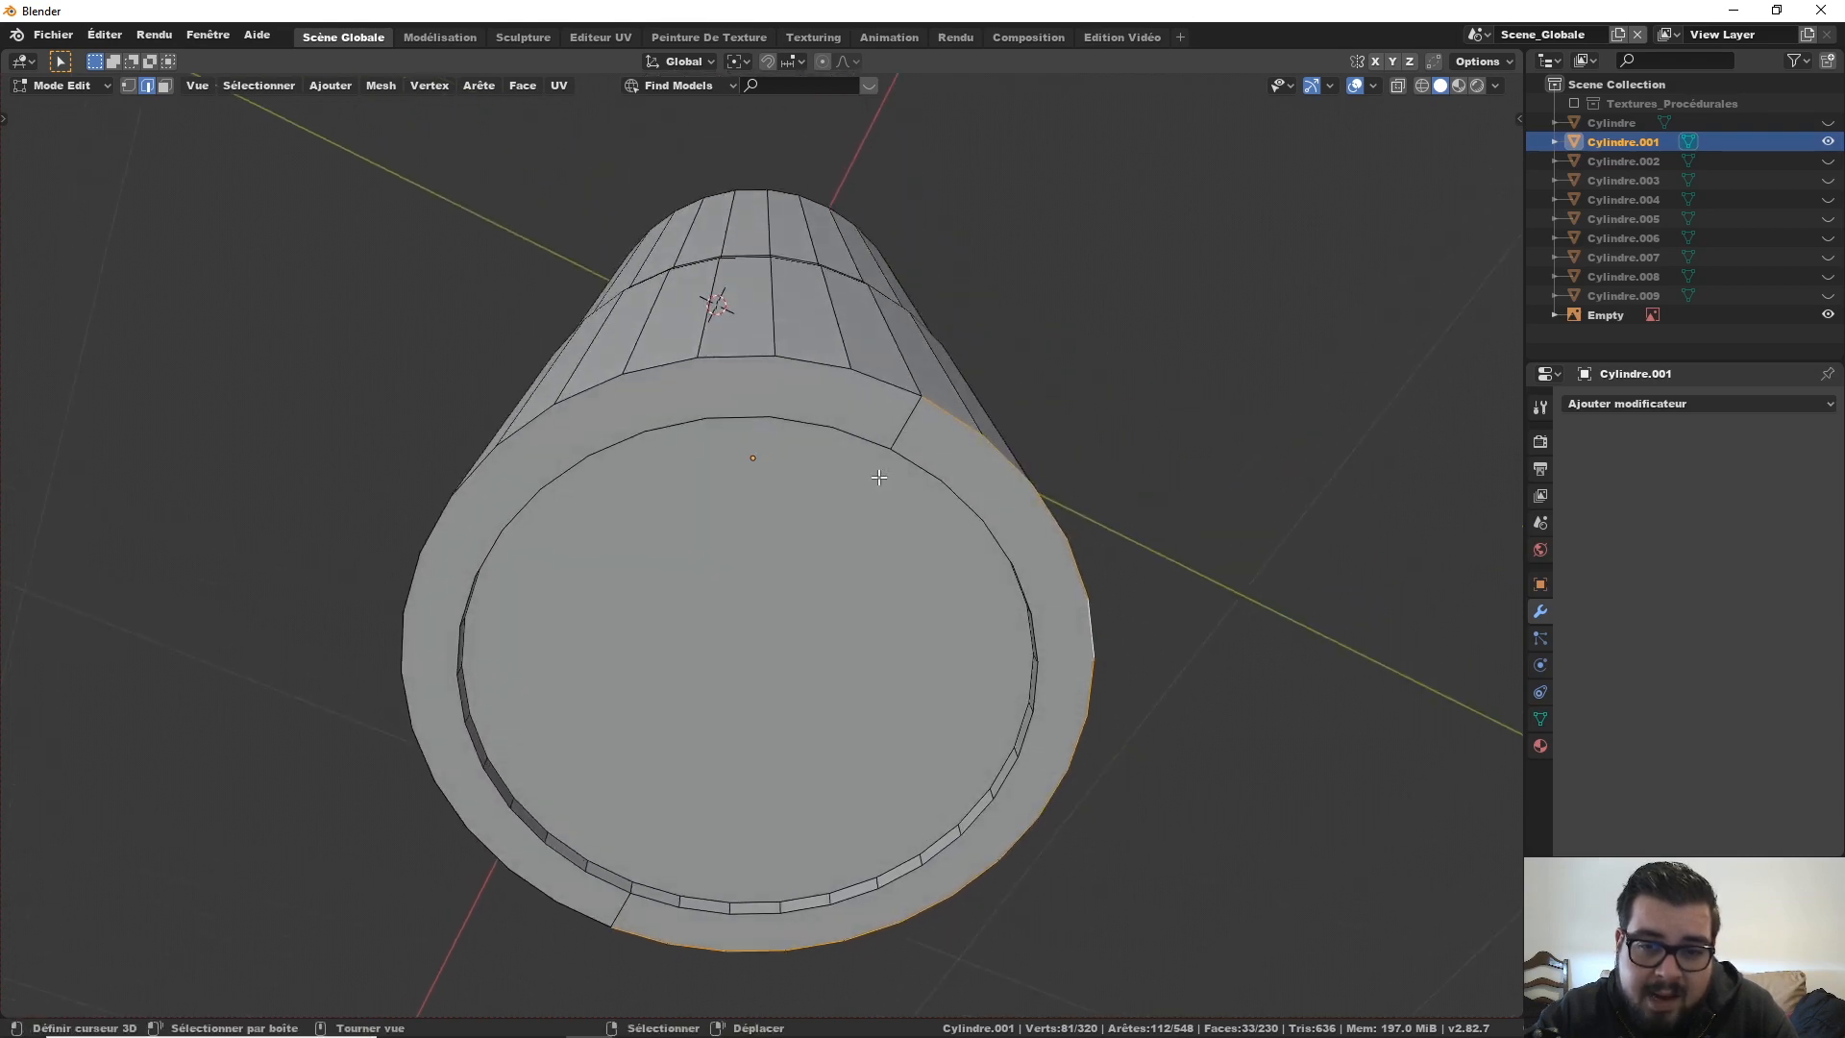
pyautogui.keyDown('alt'); pyautogui.keyDown('shift'); pyautogui.click(892, 382); pyautogui.keyUp('shift'); pyautogui.keyUp('alt')
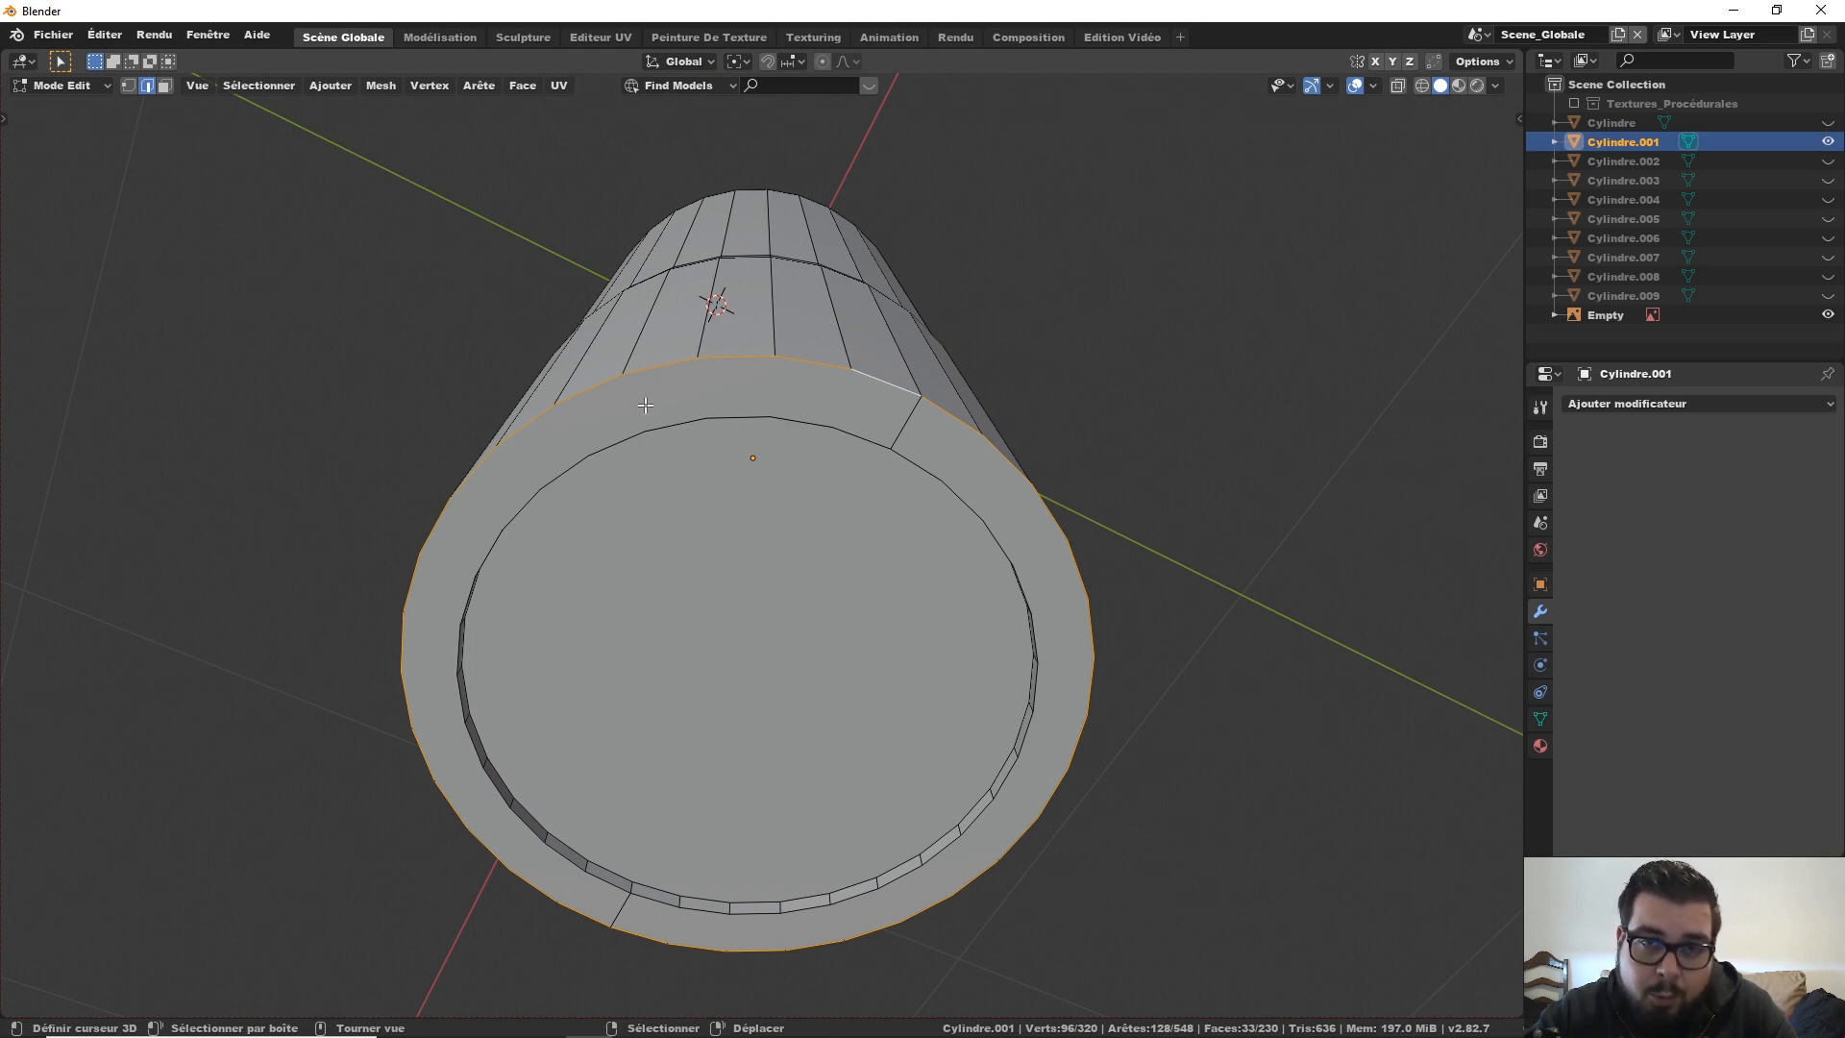
pyautogui.moveTo(765, 462)
pyautogui.keyDown('alt'); pyautogui.mouseDown(button='middle')
pyautogui.moveTo(879, 320)
pyautogui.moveTo(750, 540)
pyautogui.moveTo(589, 522)
pyautogui.moveTo(747, 492)
pyautogui.mouseUp(button='middle'); pyautogui.keyUp('alt')
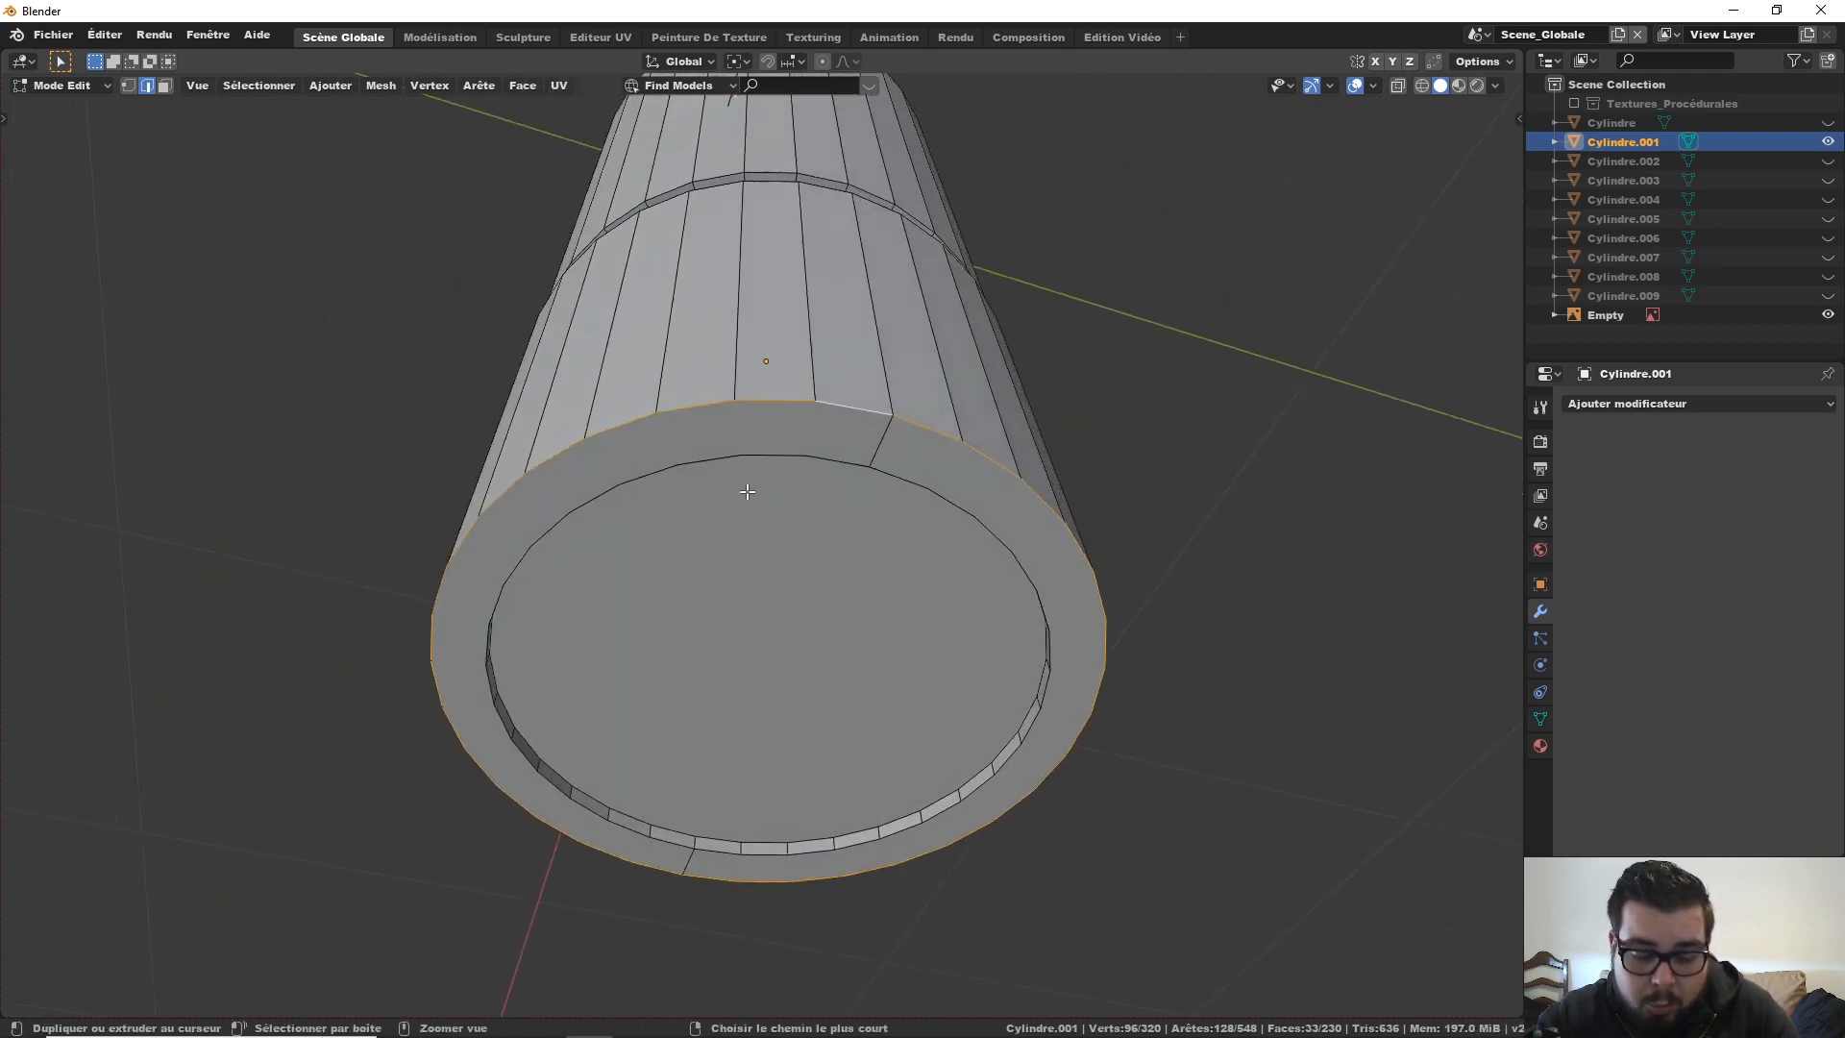
pyautogui.hotkey('ctrl', 'b')
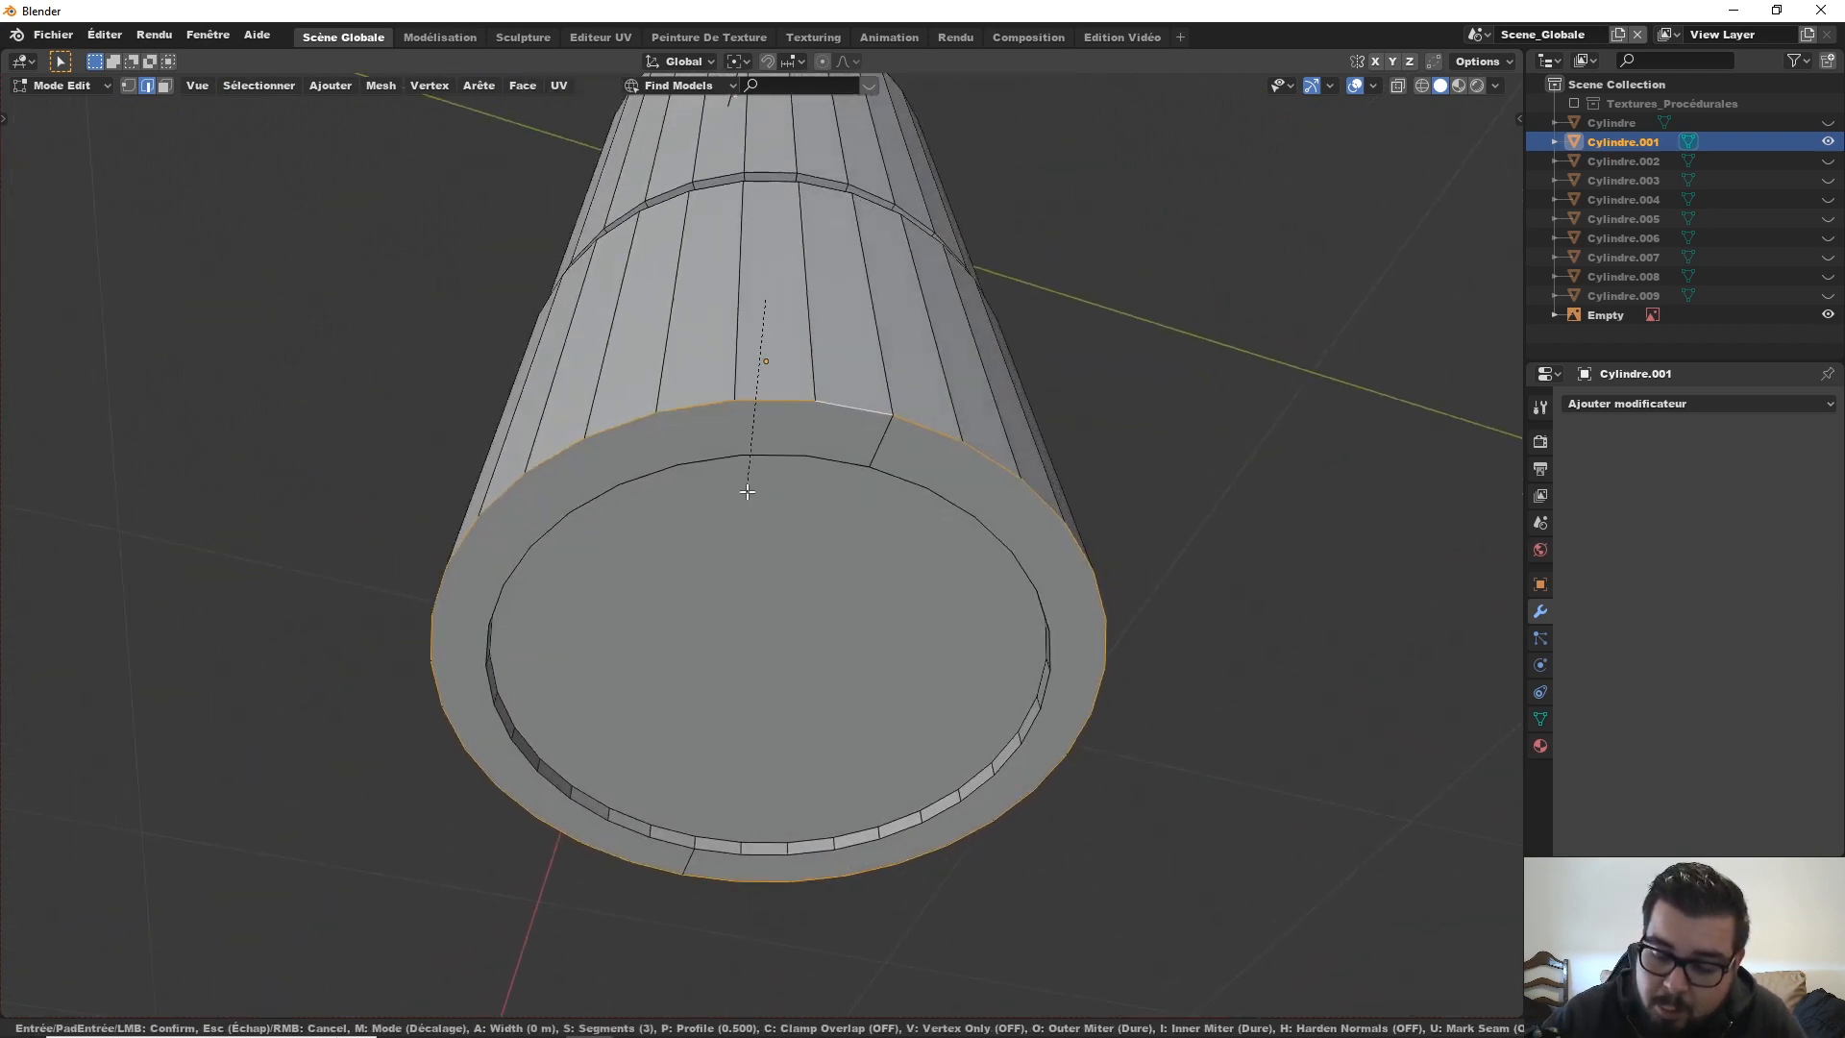
pyautogui.click(747, 492)
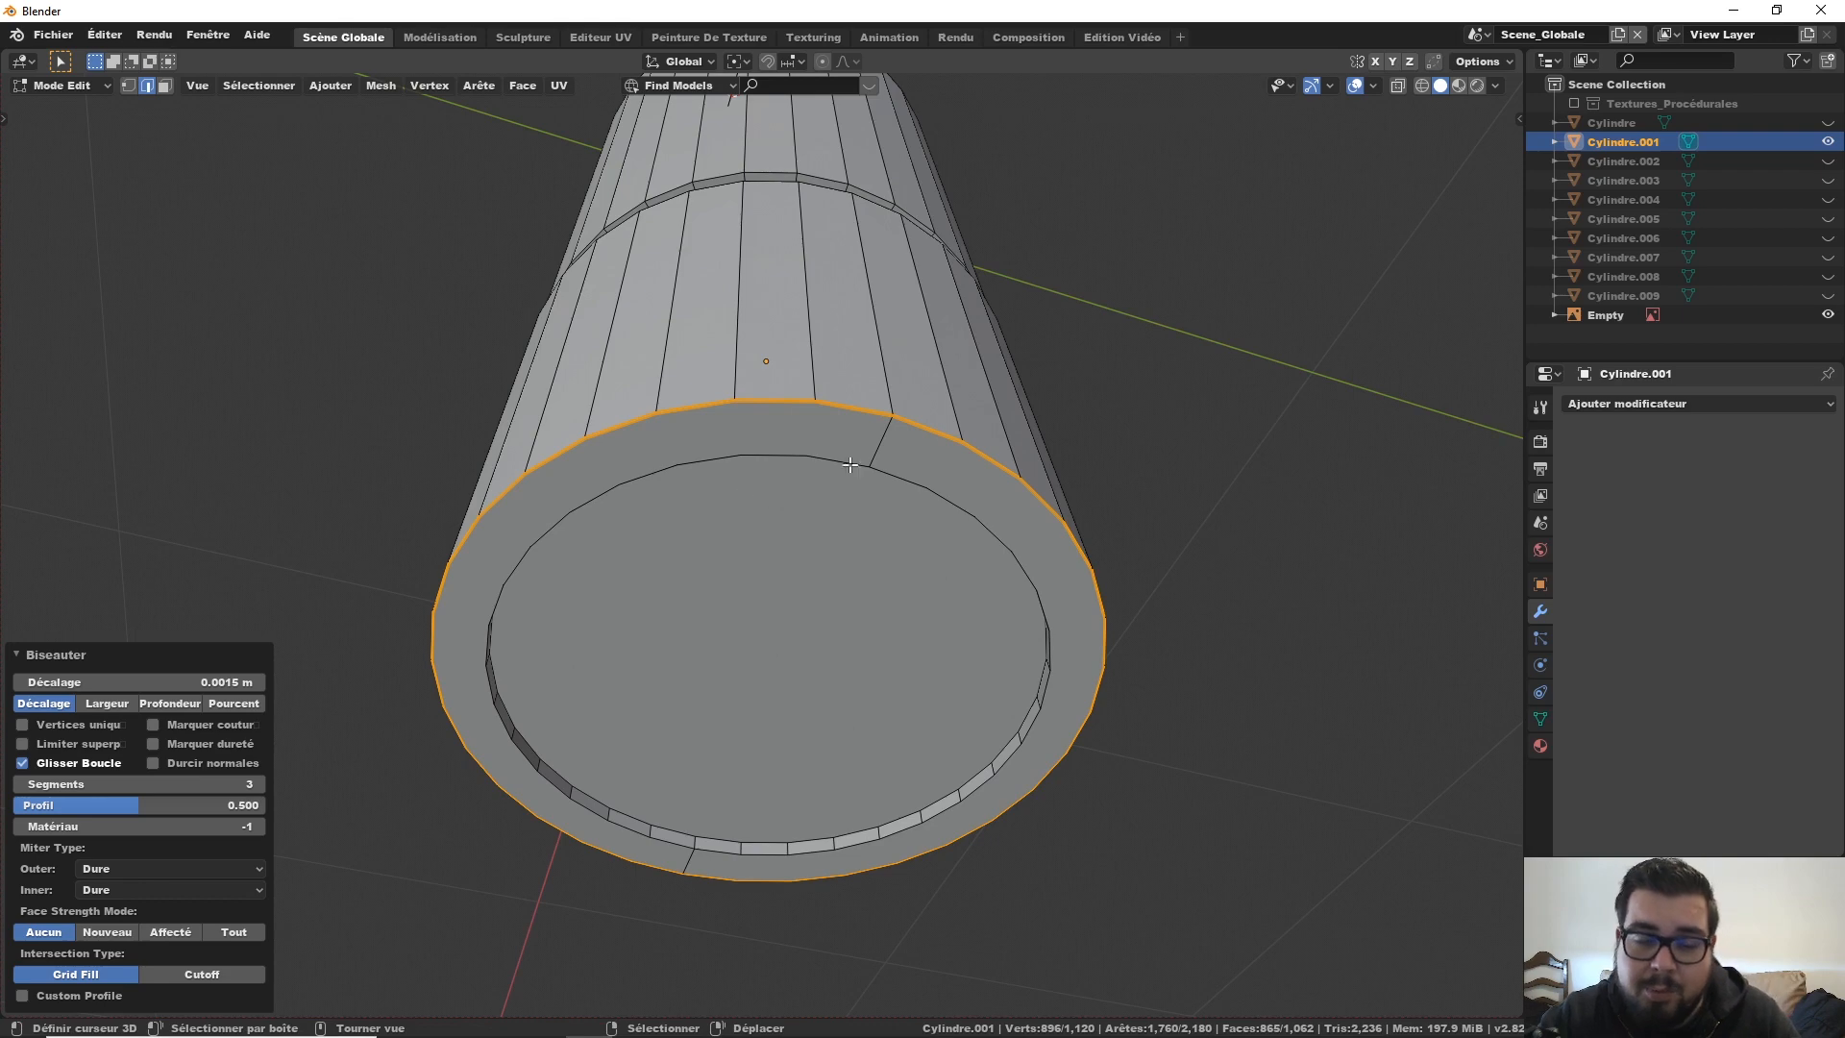
pyautogui.scroll(2, 899, 620)
pyautogui.scroll(-1, 899, 623)
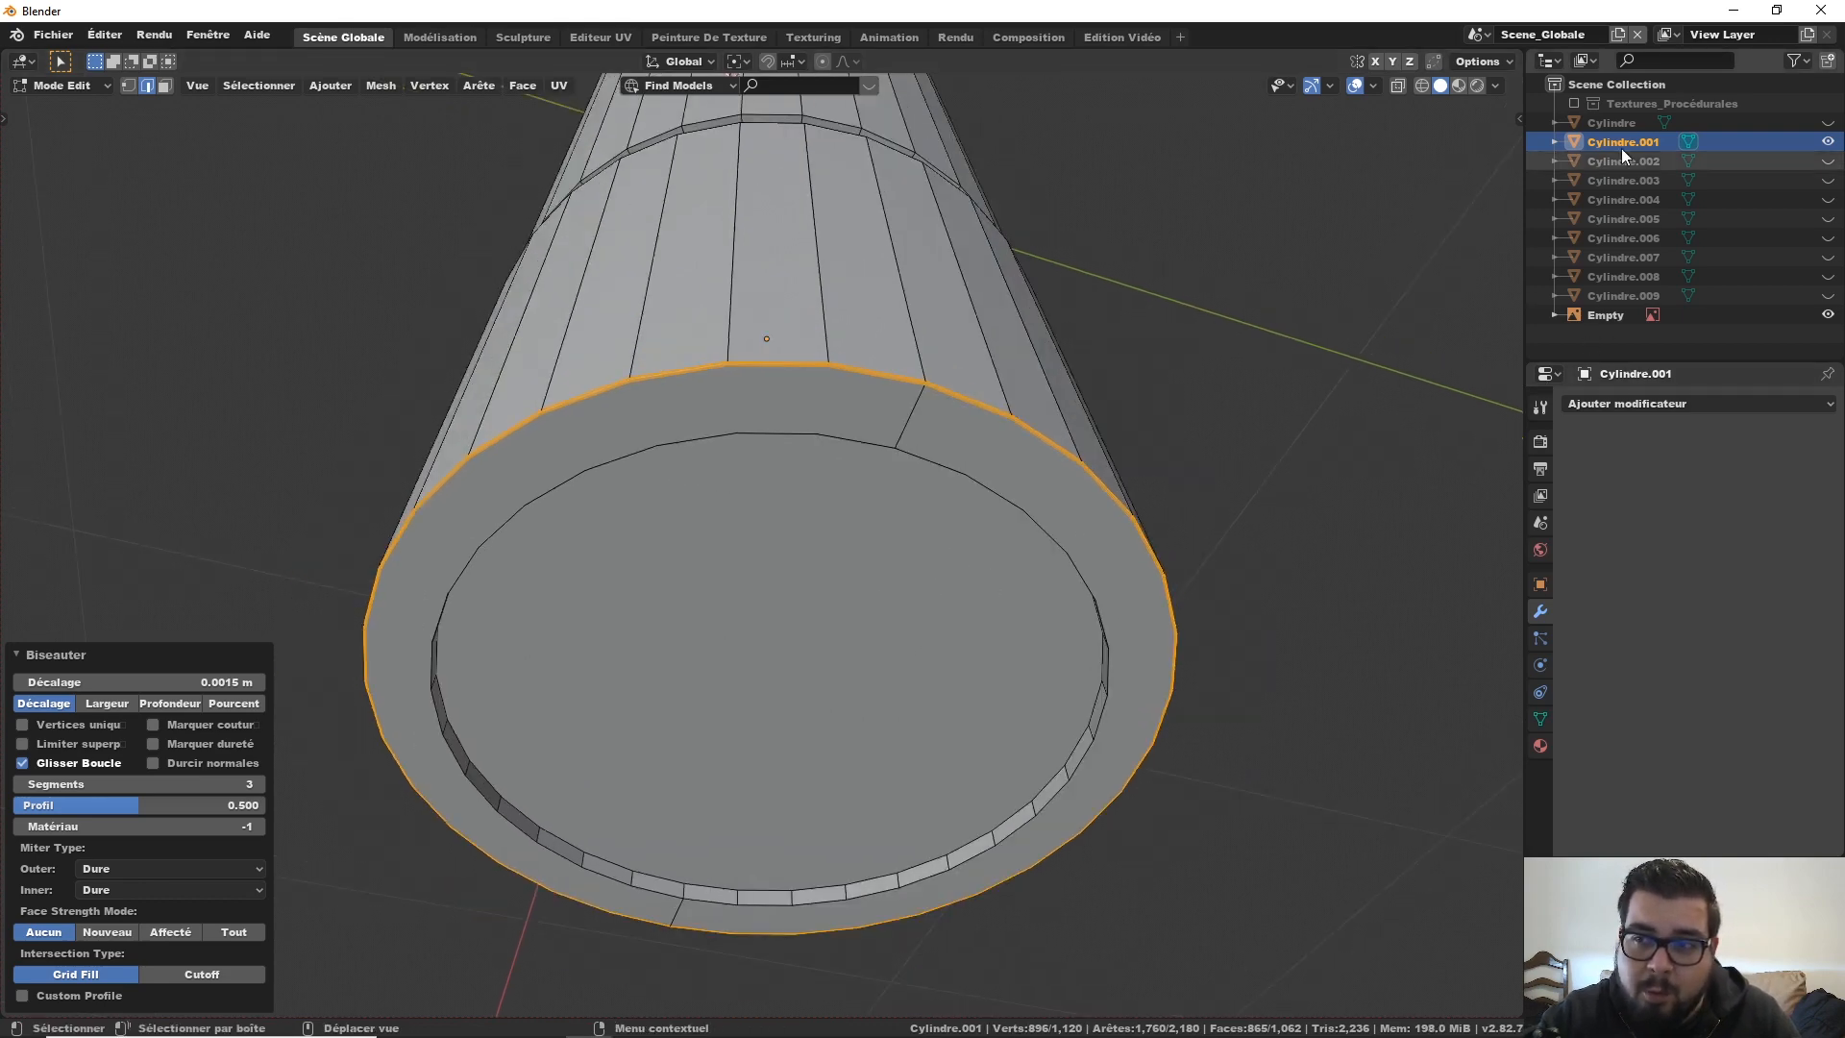
# Step: Show the lowest cylinder to check how it fits inside Cylindre.001's lower rim, then hide it again
pyautogui.click(1723, 130)
pyautogui.click(1828, 122)
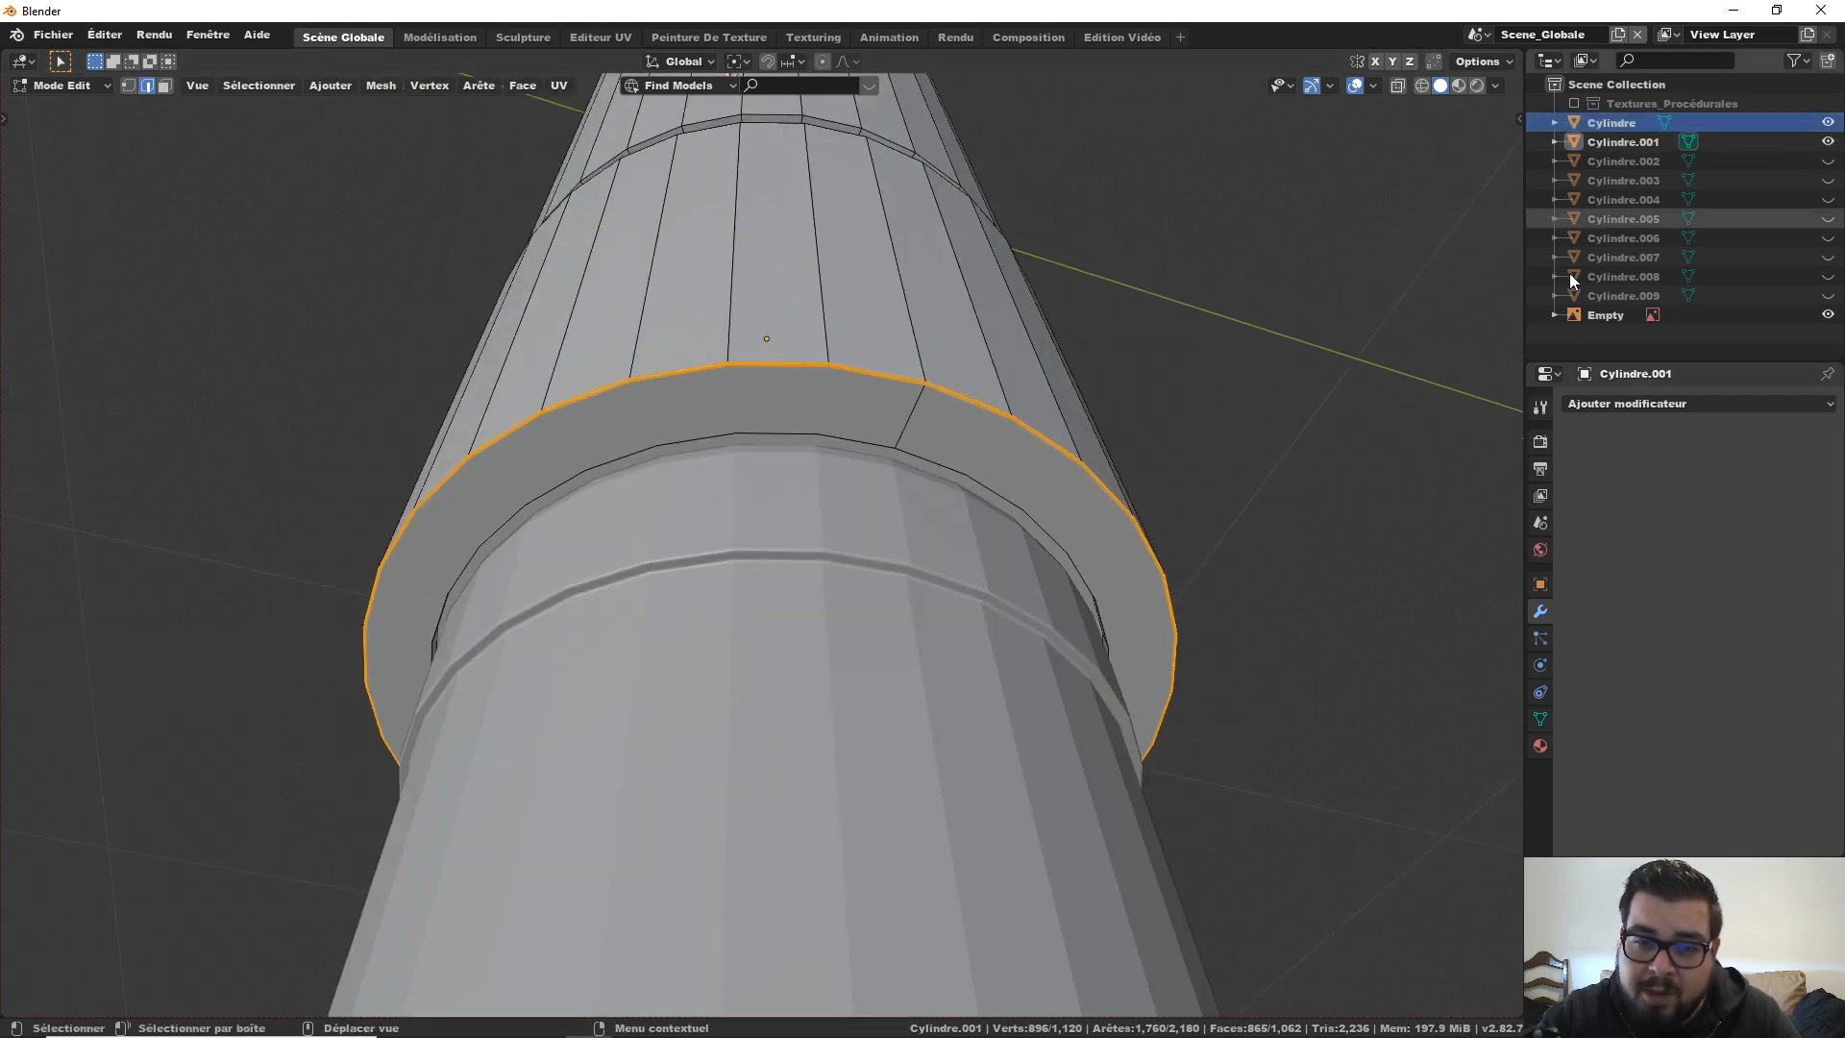
pyautogui.scroll(-3, 801, 784)
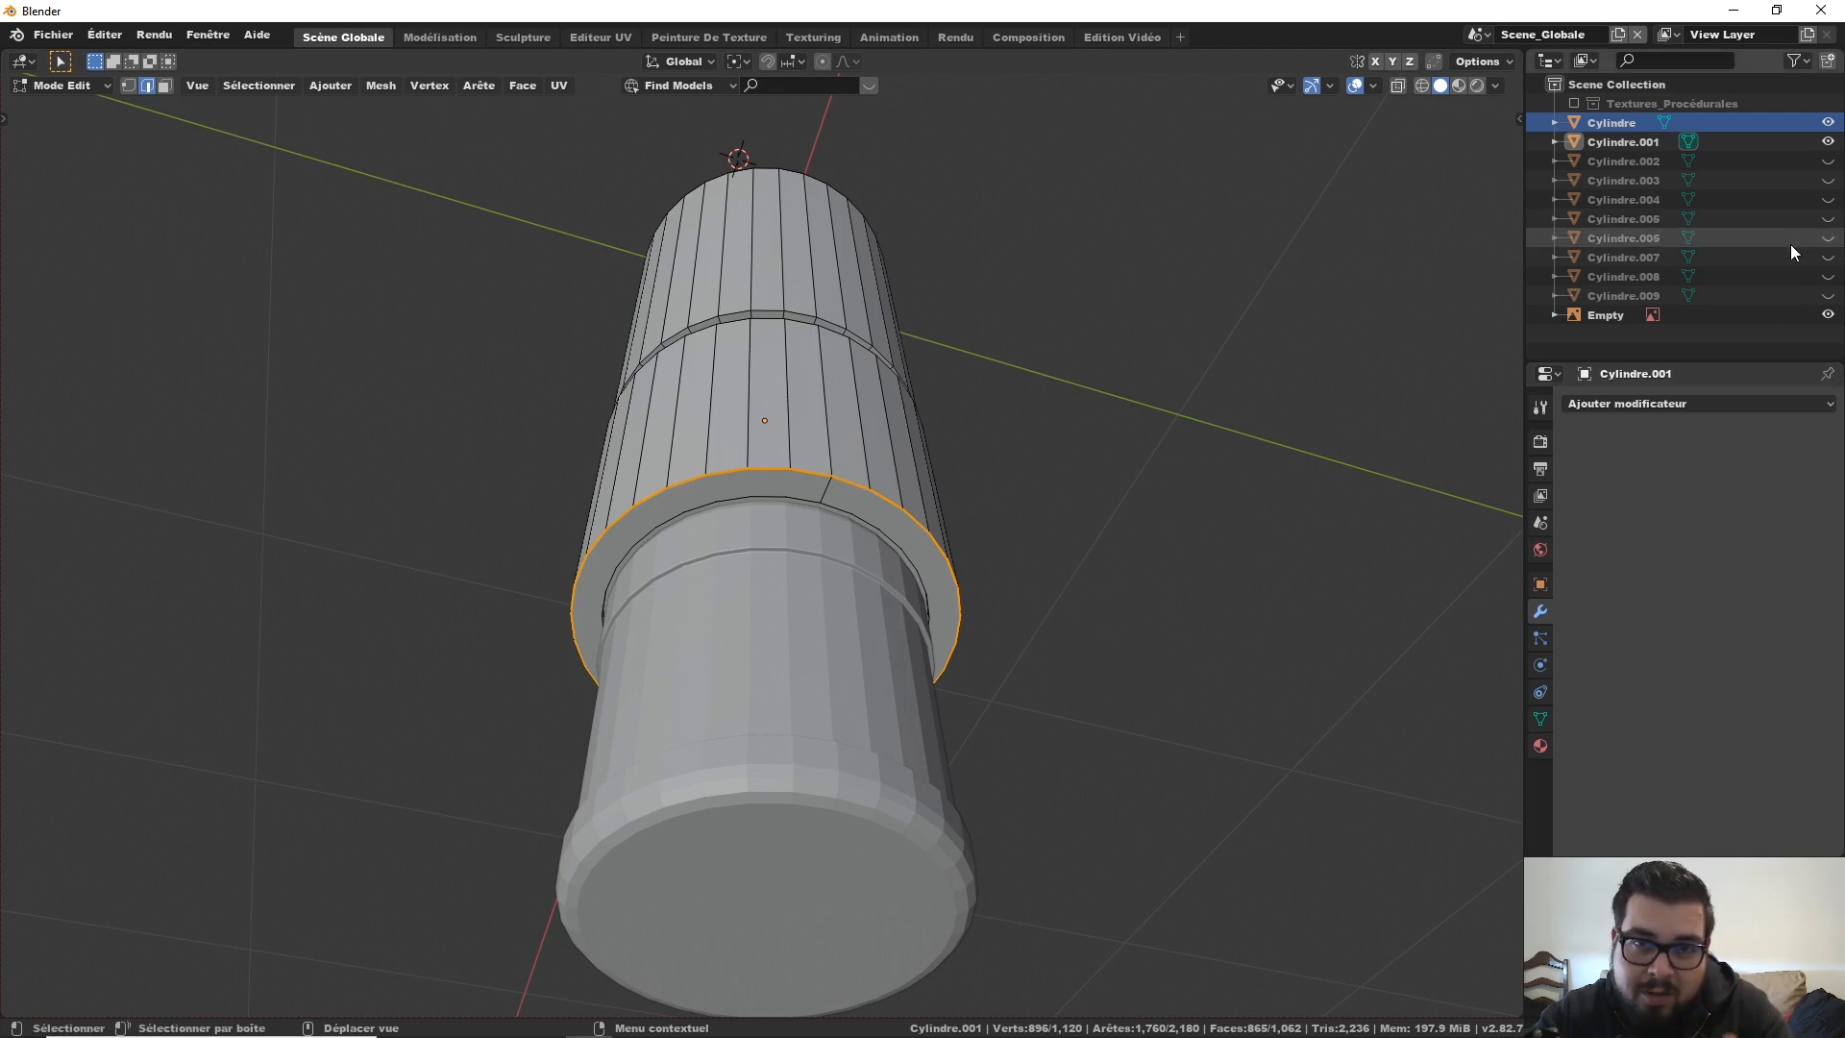
pyautogui.click(1828, 123)
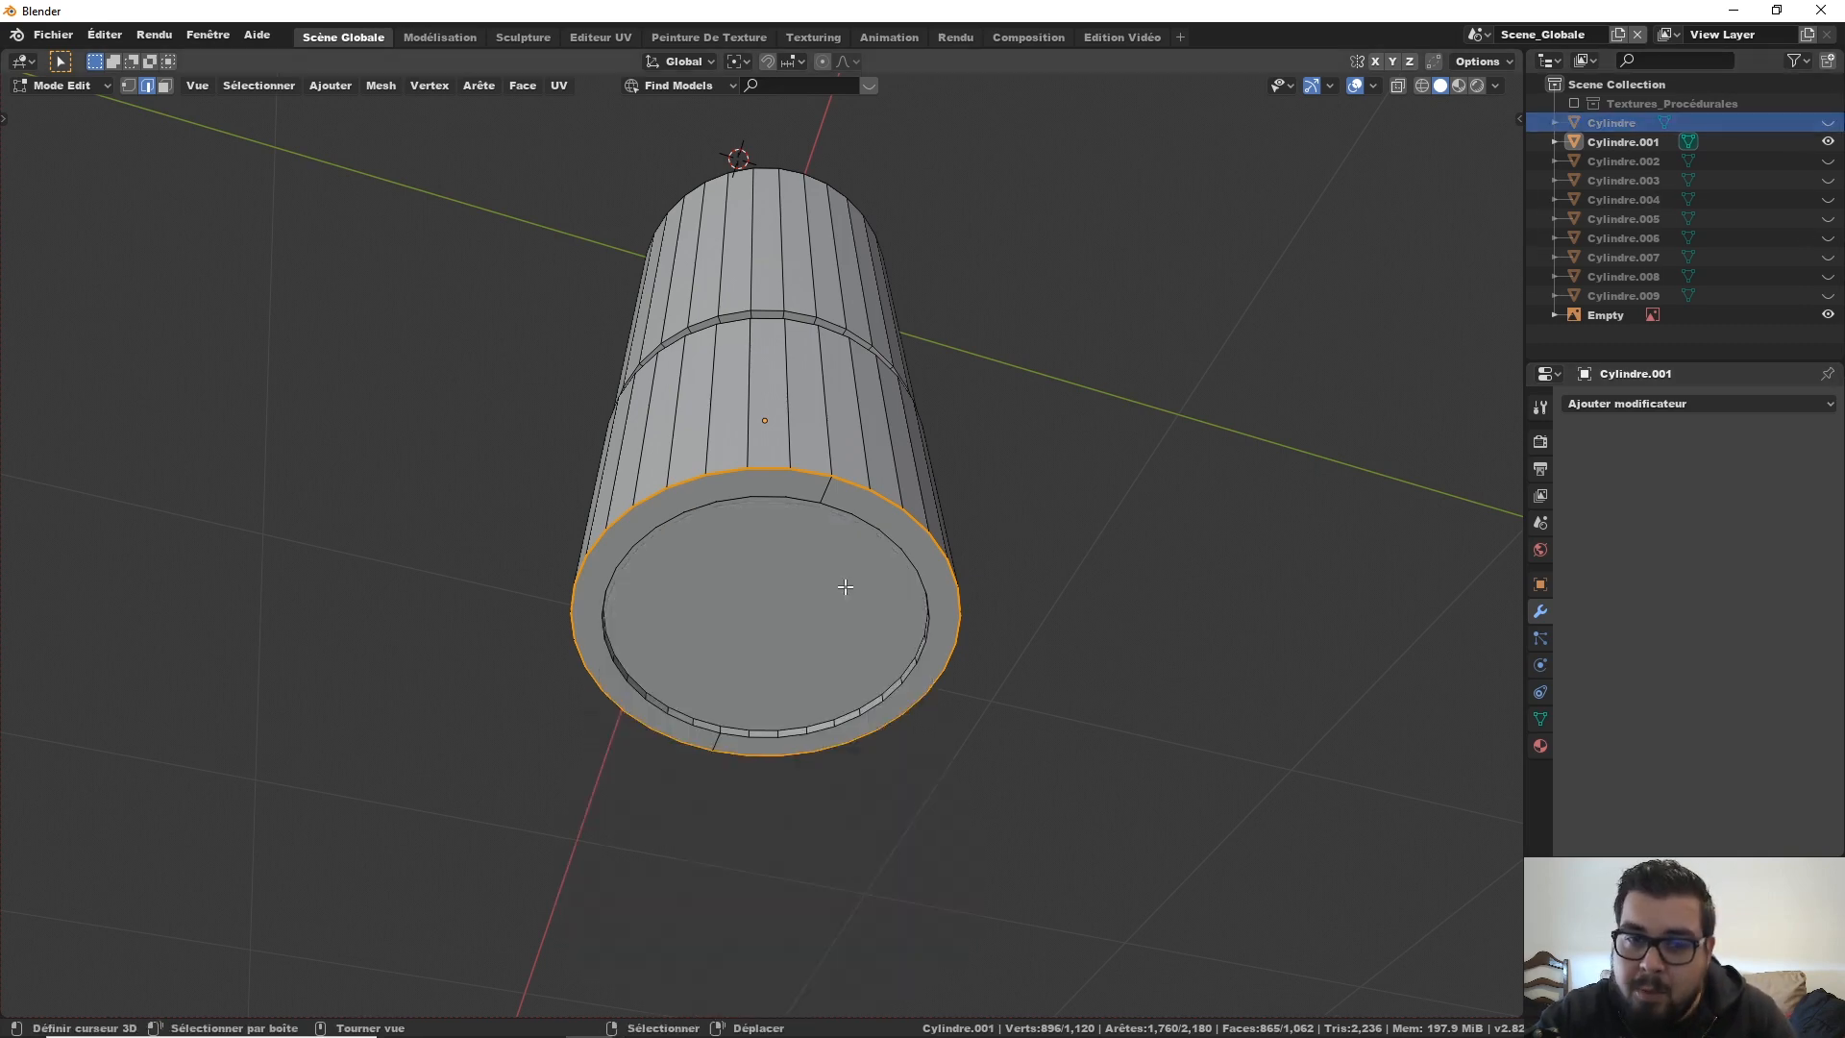
# Step: Select the inner rim edge loop around the recess in Cylindre.001's bottom face
pyautogui.scroll(3, 848, 584)
pyautogui.moveTo(848, 584); pyautogui.dragTo(910, 486, button='middle')
pyautogui.rightClick(896, 439)
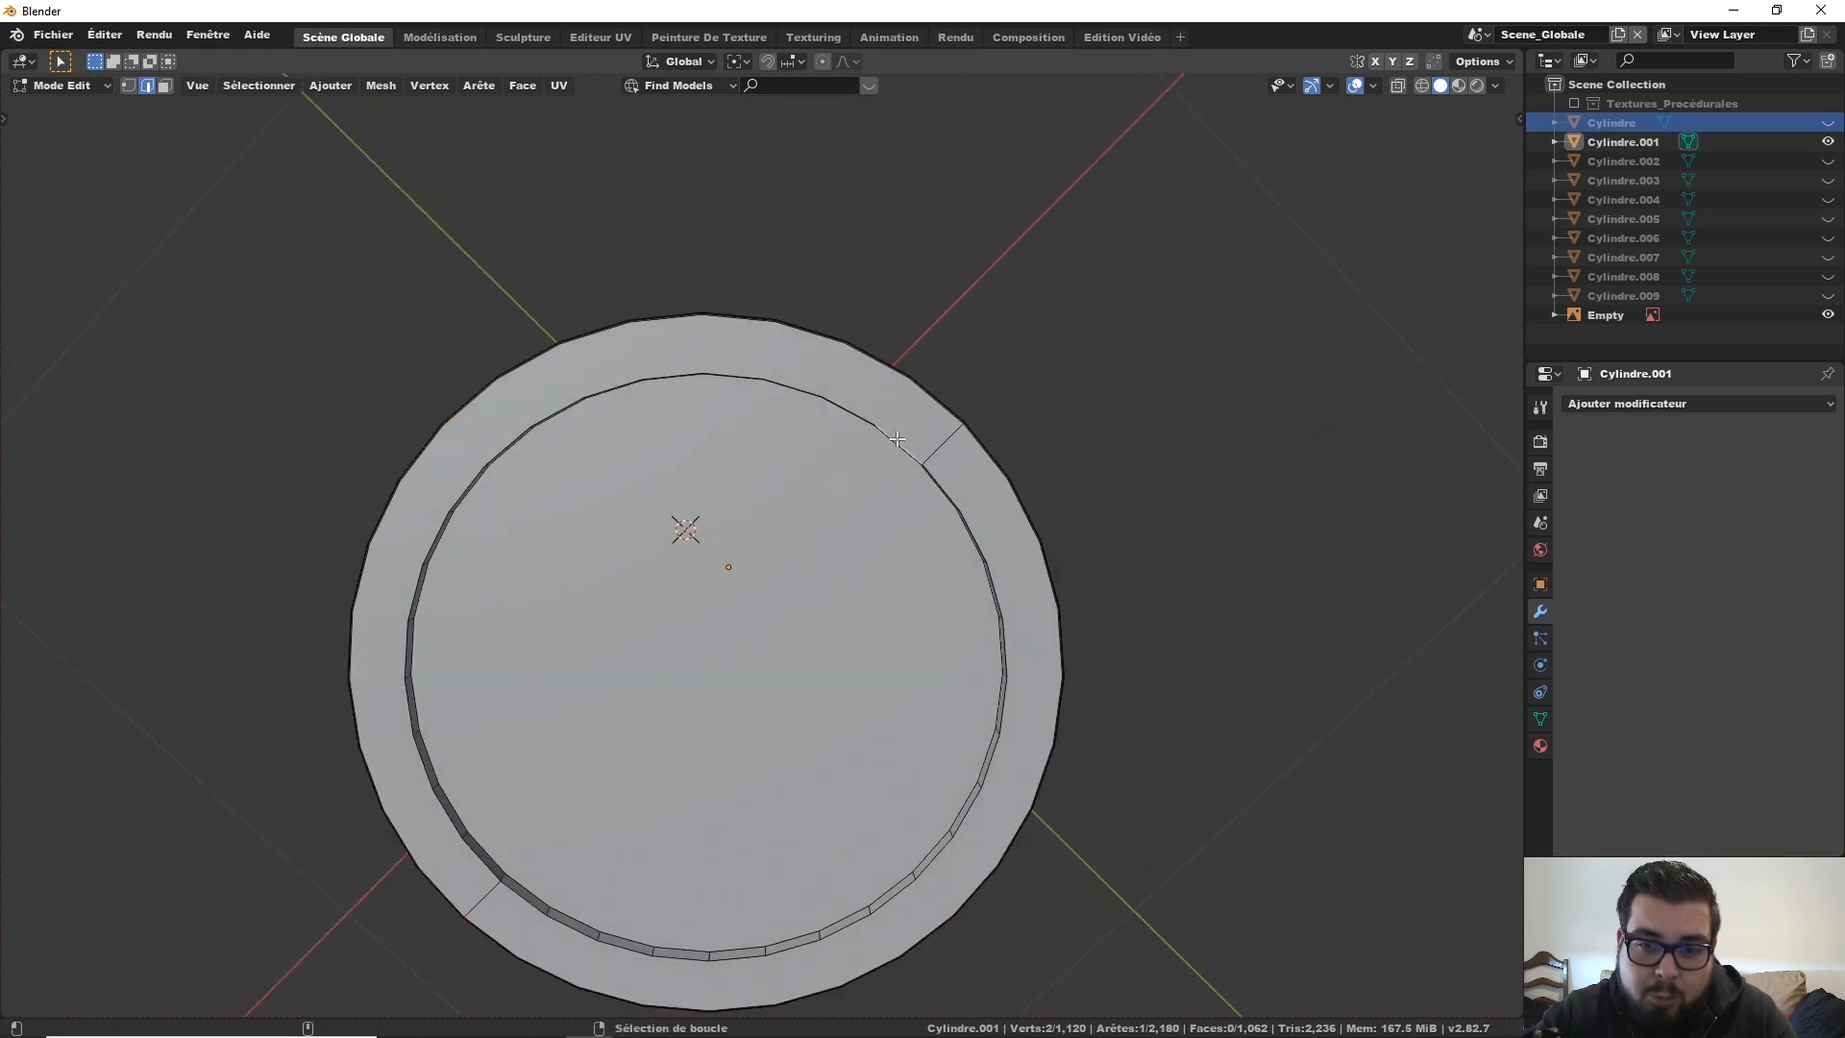
pyautogui.keyDown('alt'); pyautogui.rightClick(910, 449); pyautogui.keyUp('alt')
pyautogui.keyDown('alt'); pyautogui.keyDown('shift'); pyautogui.rightClick(960, 491); pyautogui.keyUp('shift'); pyautogui.keyUp('alt')
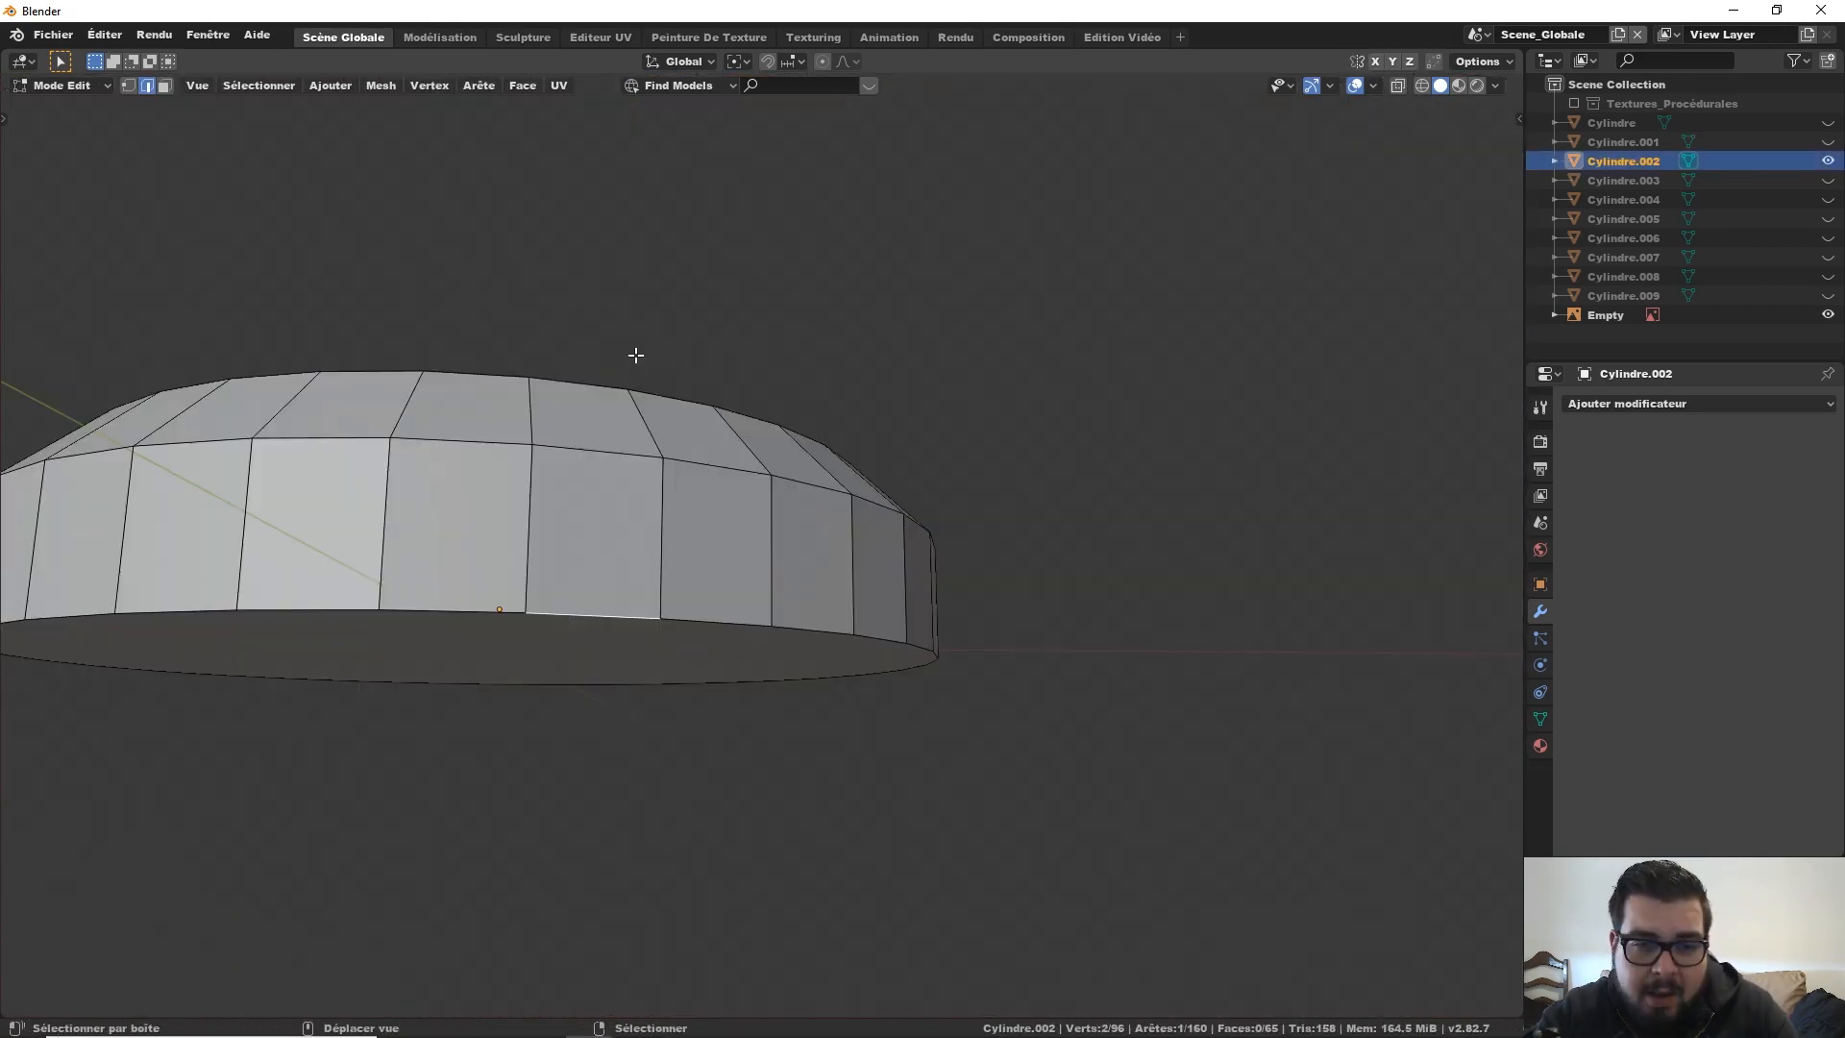
# Step: Bevel the edge loop where Cylindre.002's sloped face meets its wall by 0.075 m with 3 segments and return to object mode
pyautogui.moveTo(635, 356); pyautogui.dragTo(632, 370, button='middle')
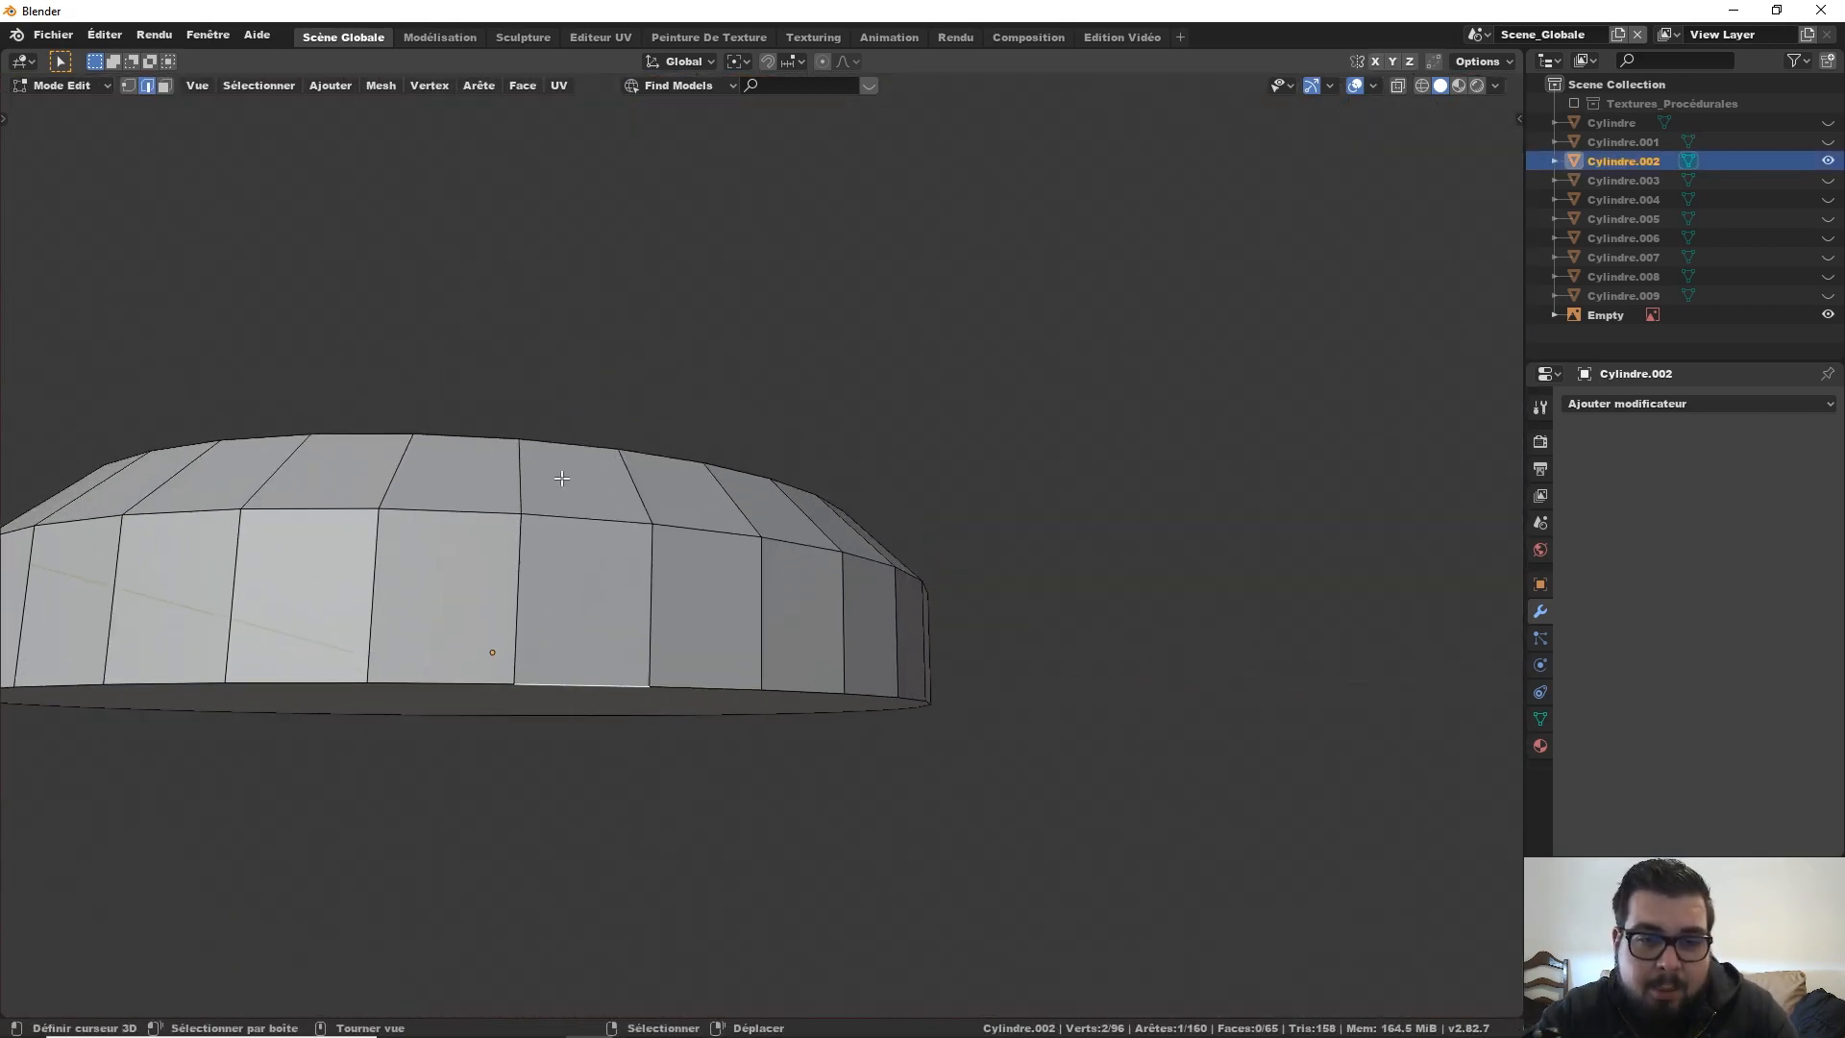
pyautogui.rightClick(458, 506)
pyautogui.keyDown('alt'); pyautogui.keyDown('shift'); pyautogui.rightClick(454, 507); pyautogui.keyUp('shift'); pyautogui.keyUp('alt')
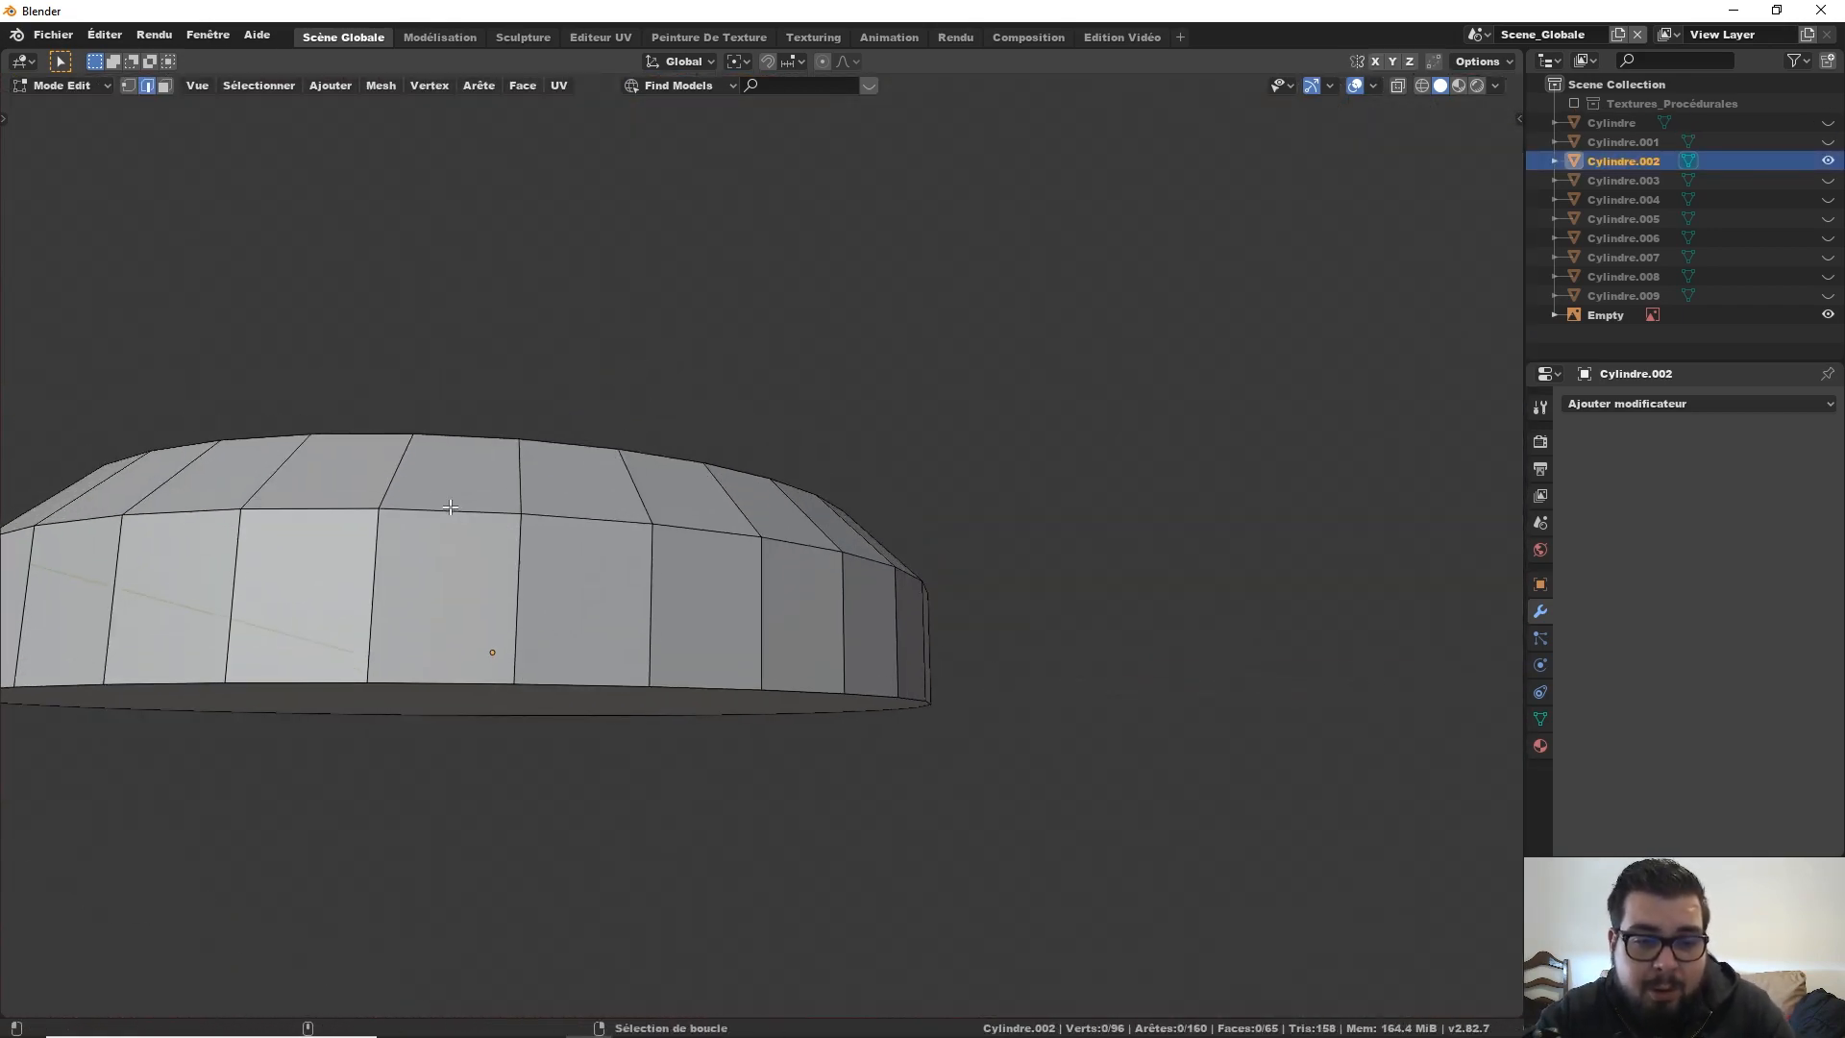
pyautogui.keyDown('alt'); pyautogui.rightClick(451, 507); pyautogui.keyUp('alt')
pyautogui.hotkey('ctrl', 'b')
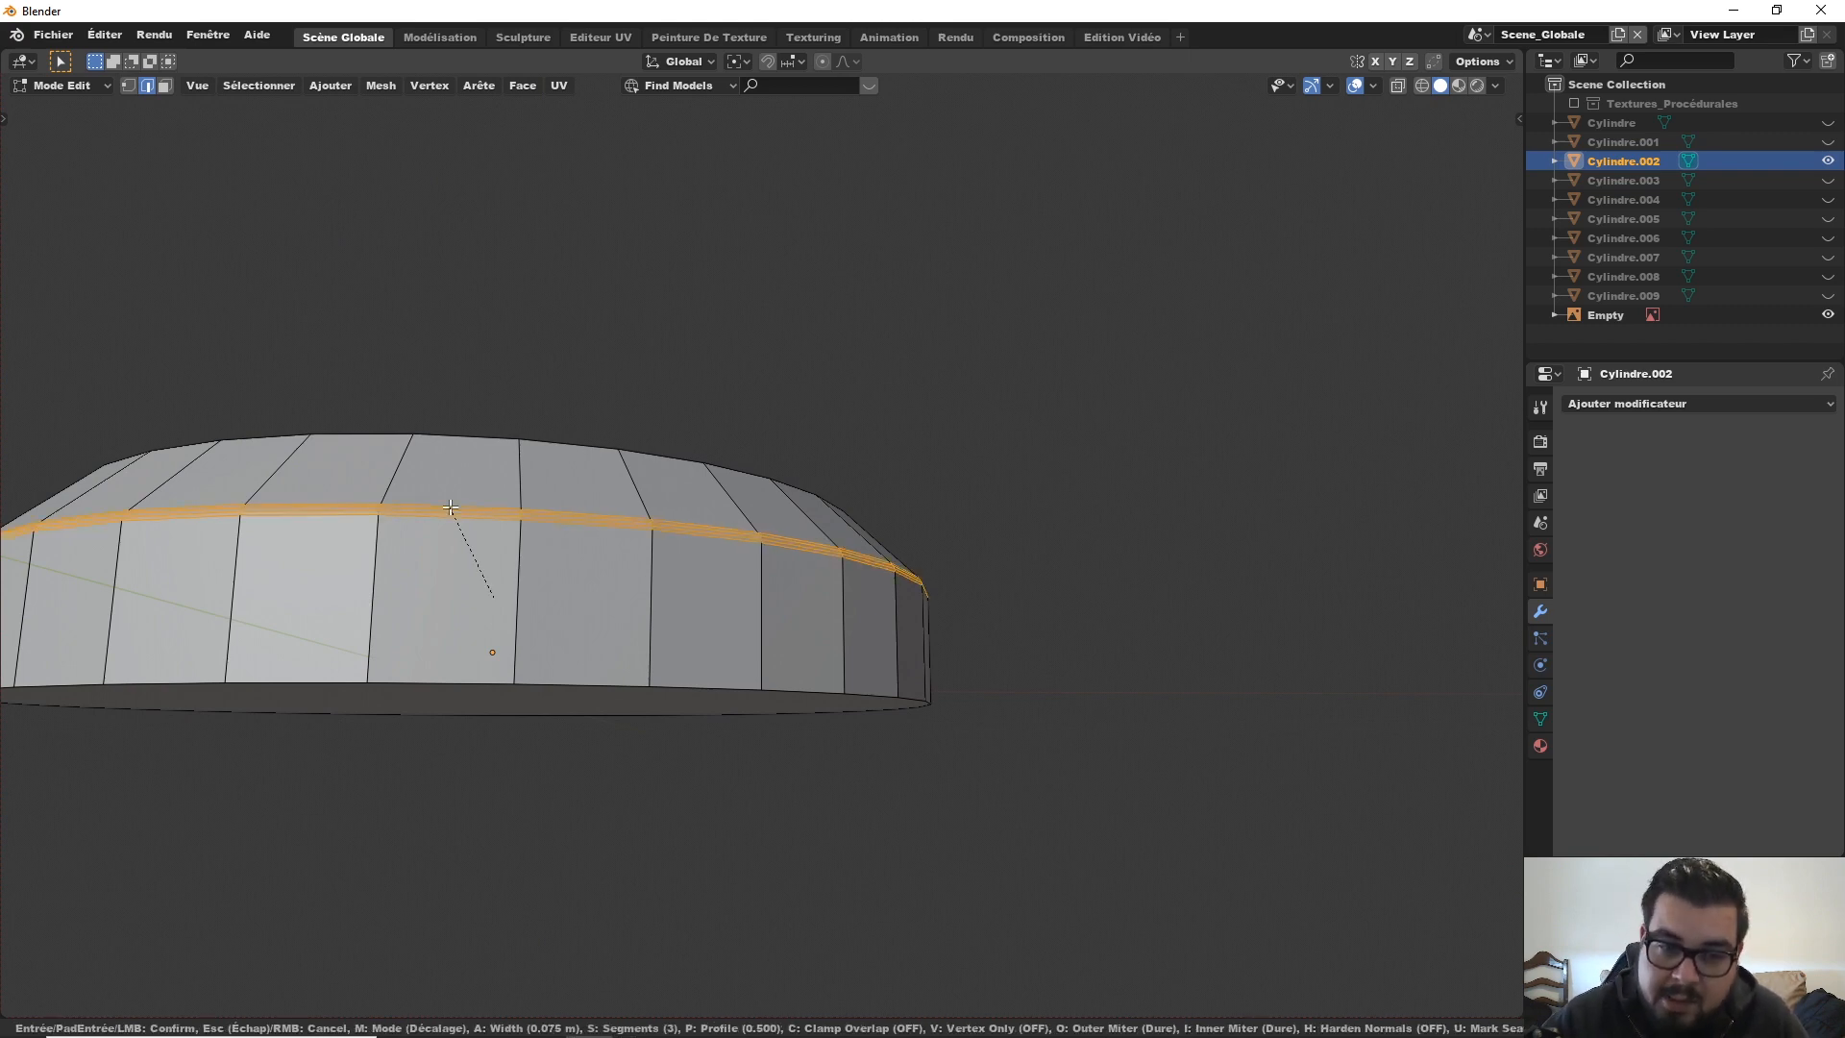
pyautogui.click(451, 508)
pyautogui.press('Tab')
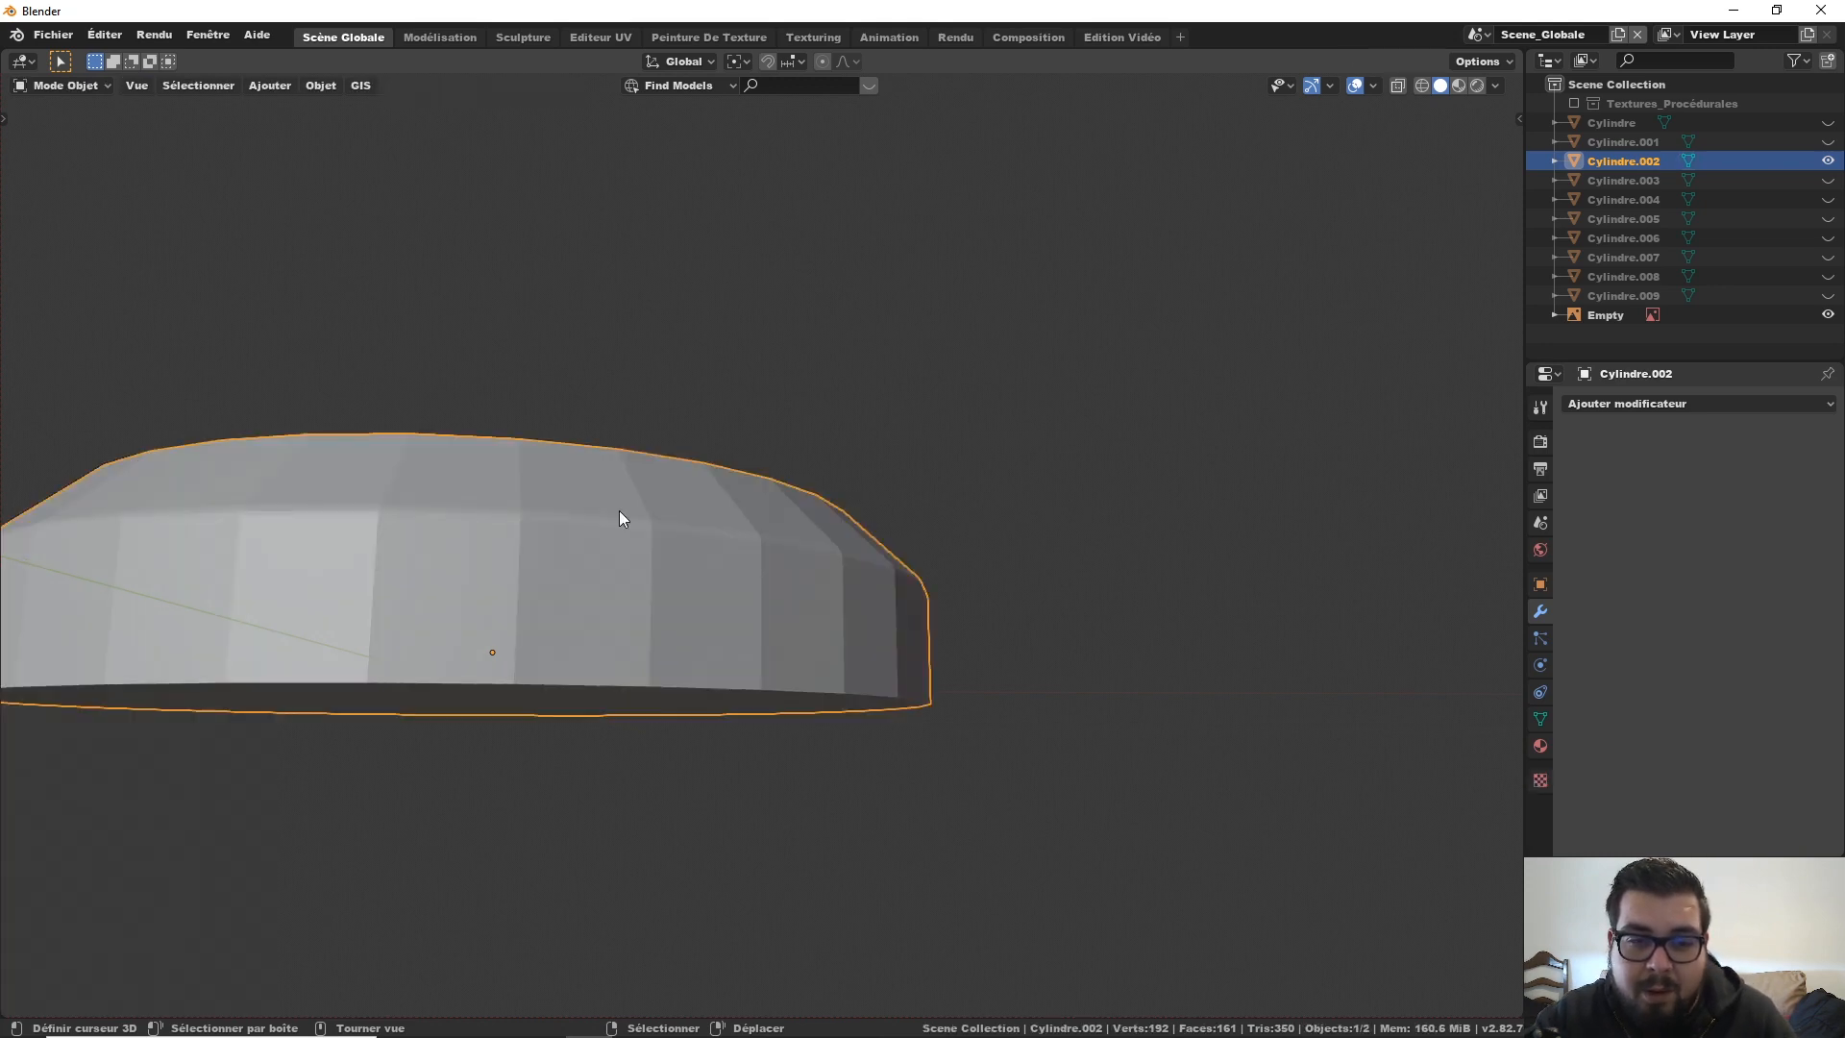
pyautogui.moveTo(619, 510); pyautogui.dragTo(411, 565, button='middle')
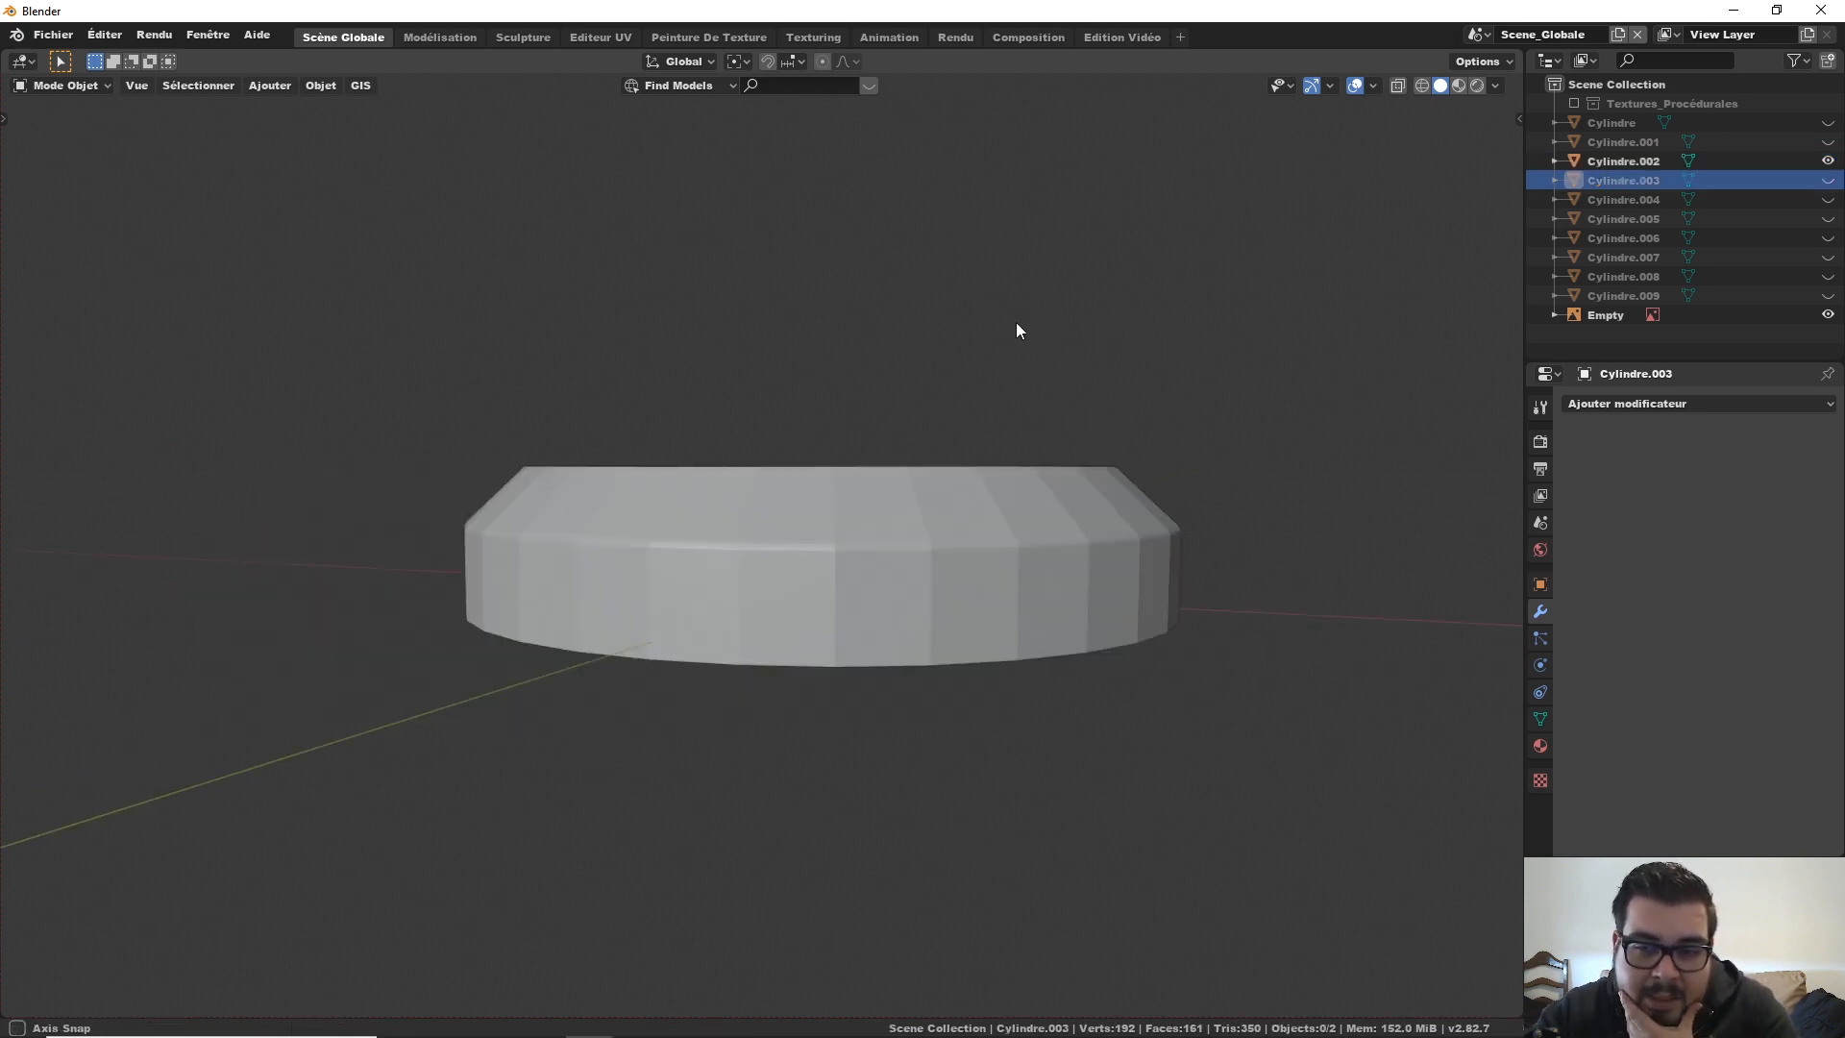
# Step: Show the ribbed cylinder Cylindre.003, hide Cylindre.002, and open the ribbed cylinder for mesh editing
pyautogui.moveTo(1017, 330); pyautogui.dragTo(1015, 432, button='middle')
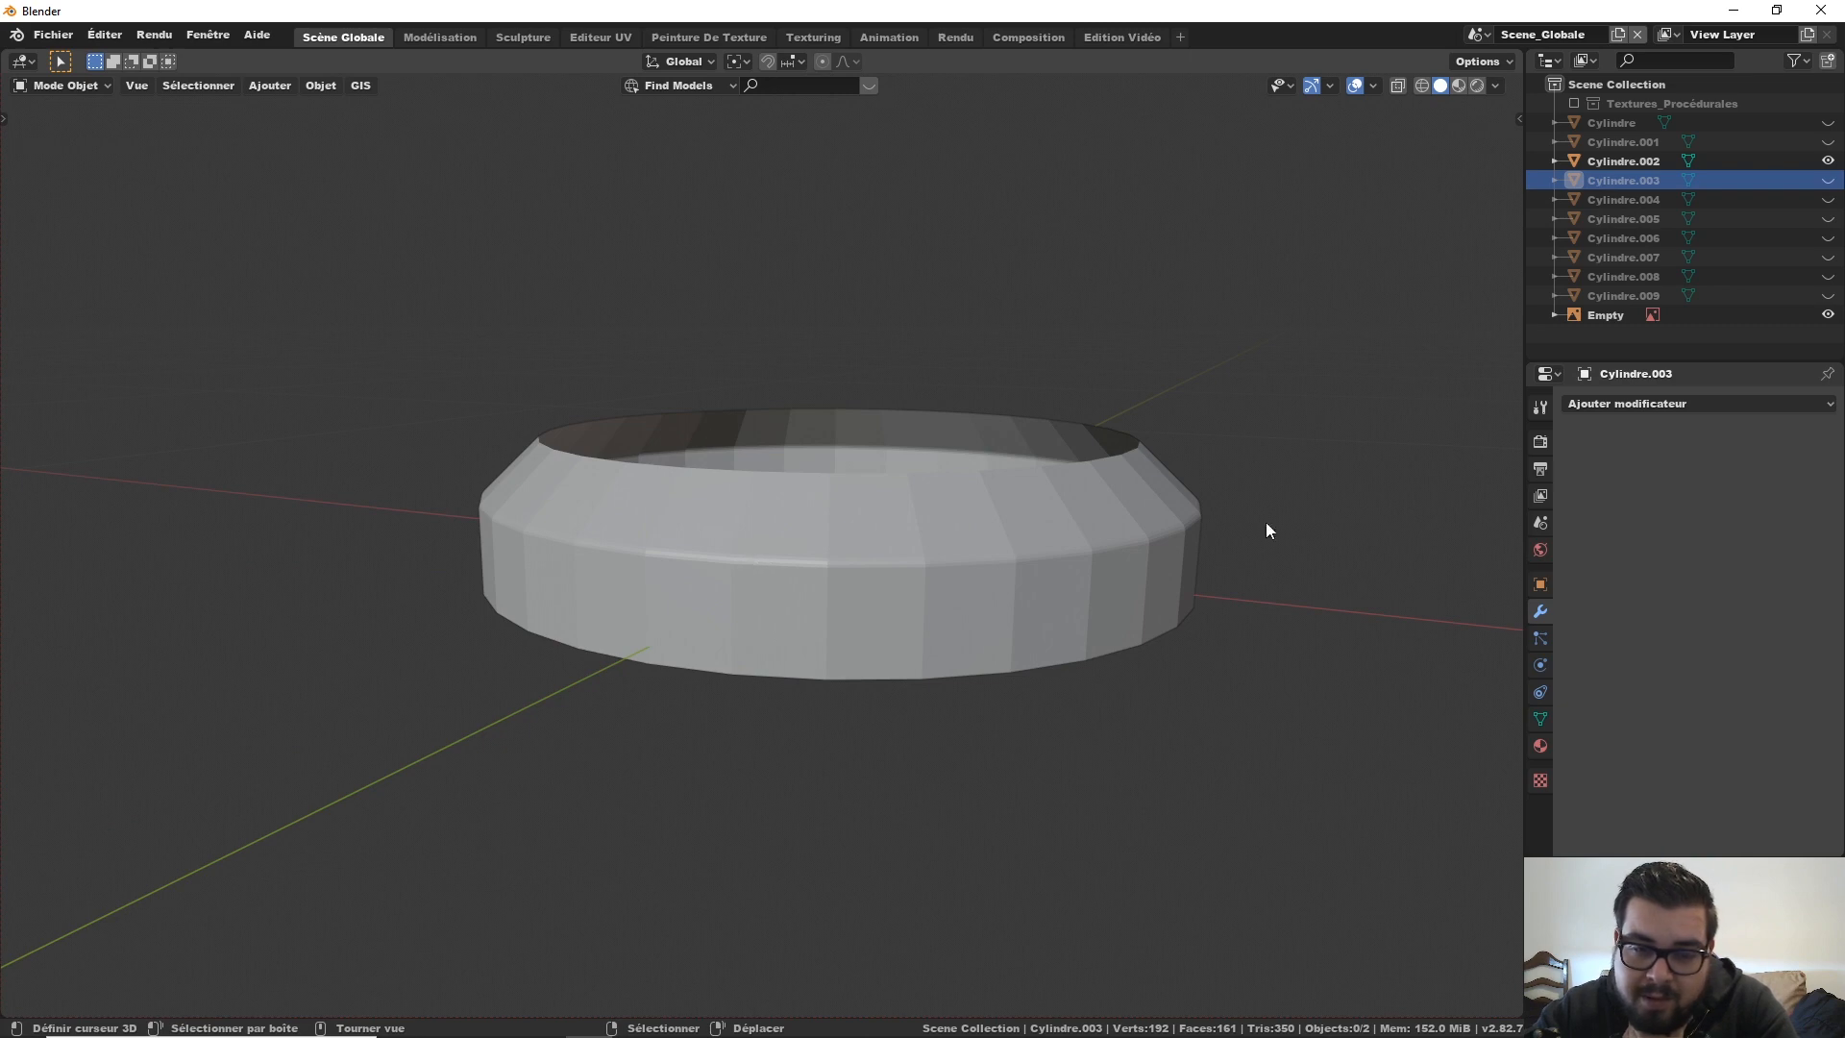
pyautogui.click(1830, 180)
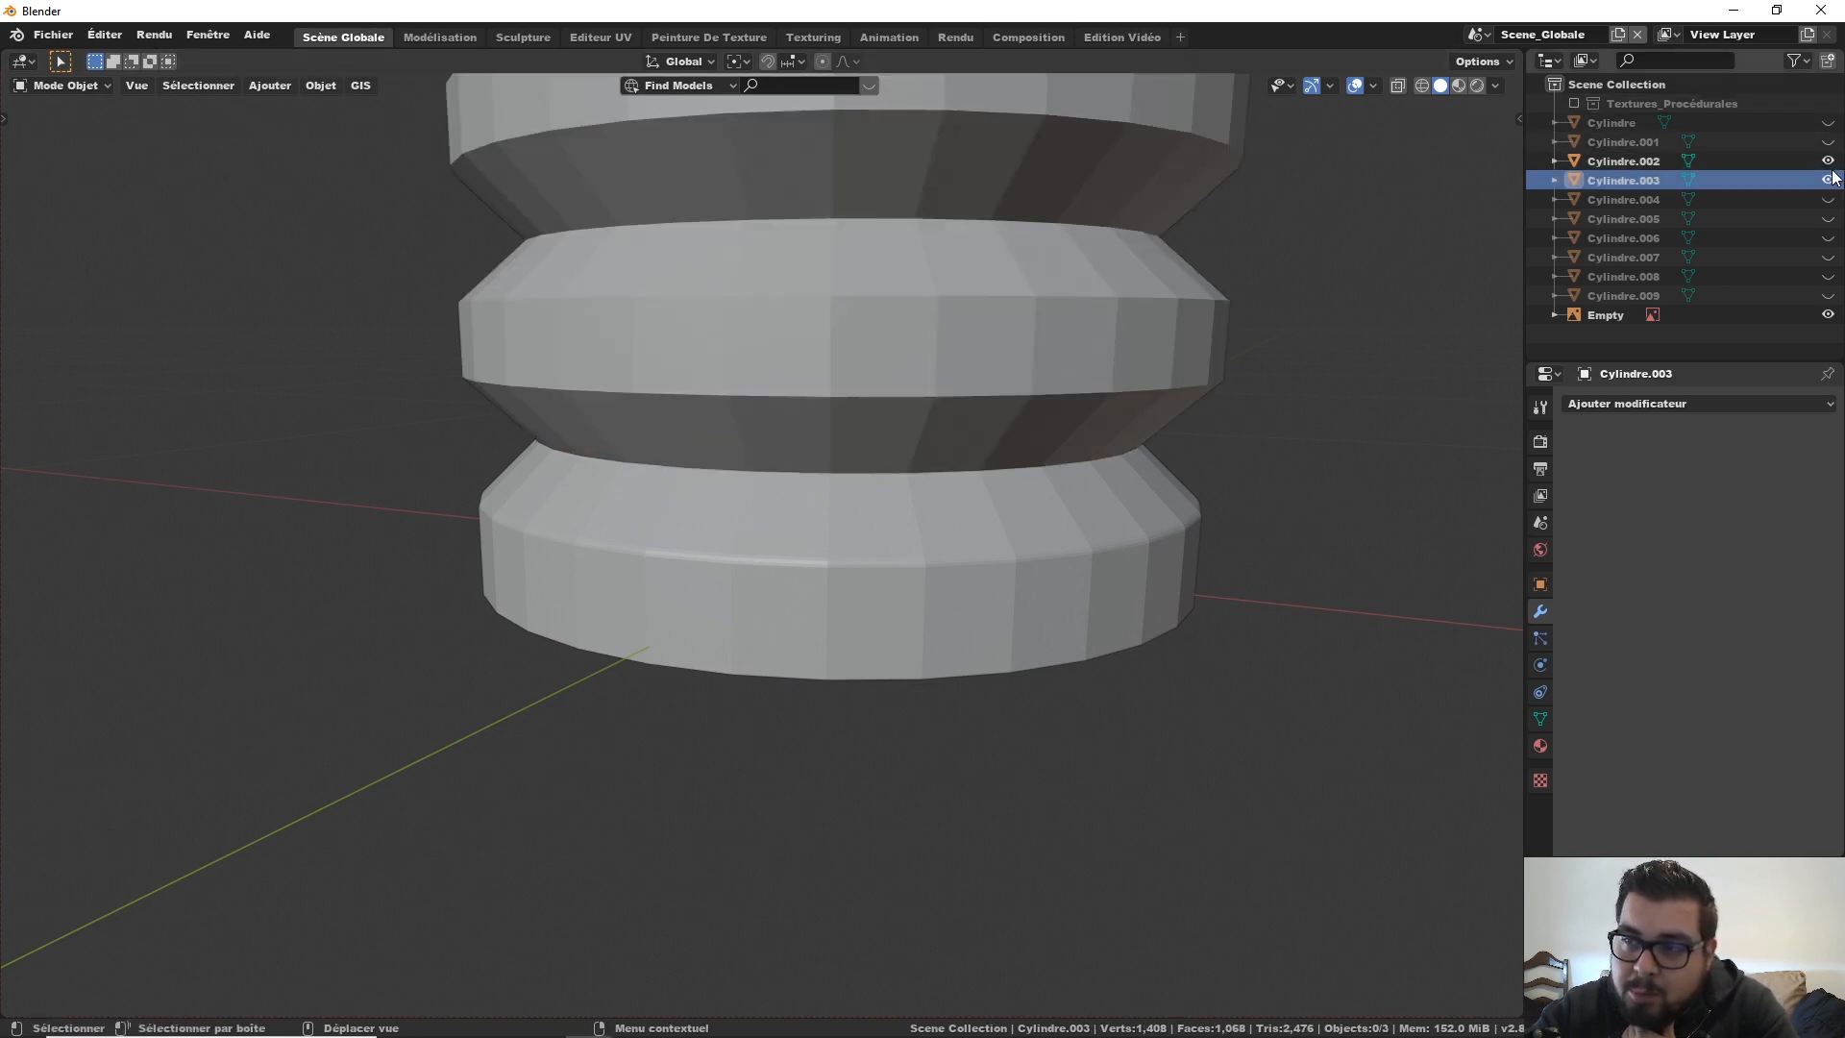
pyautogui.click(1829, 161)
pyautogui.scroll(-3, 1030, 248)
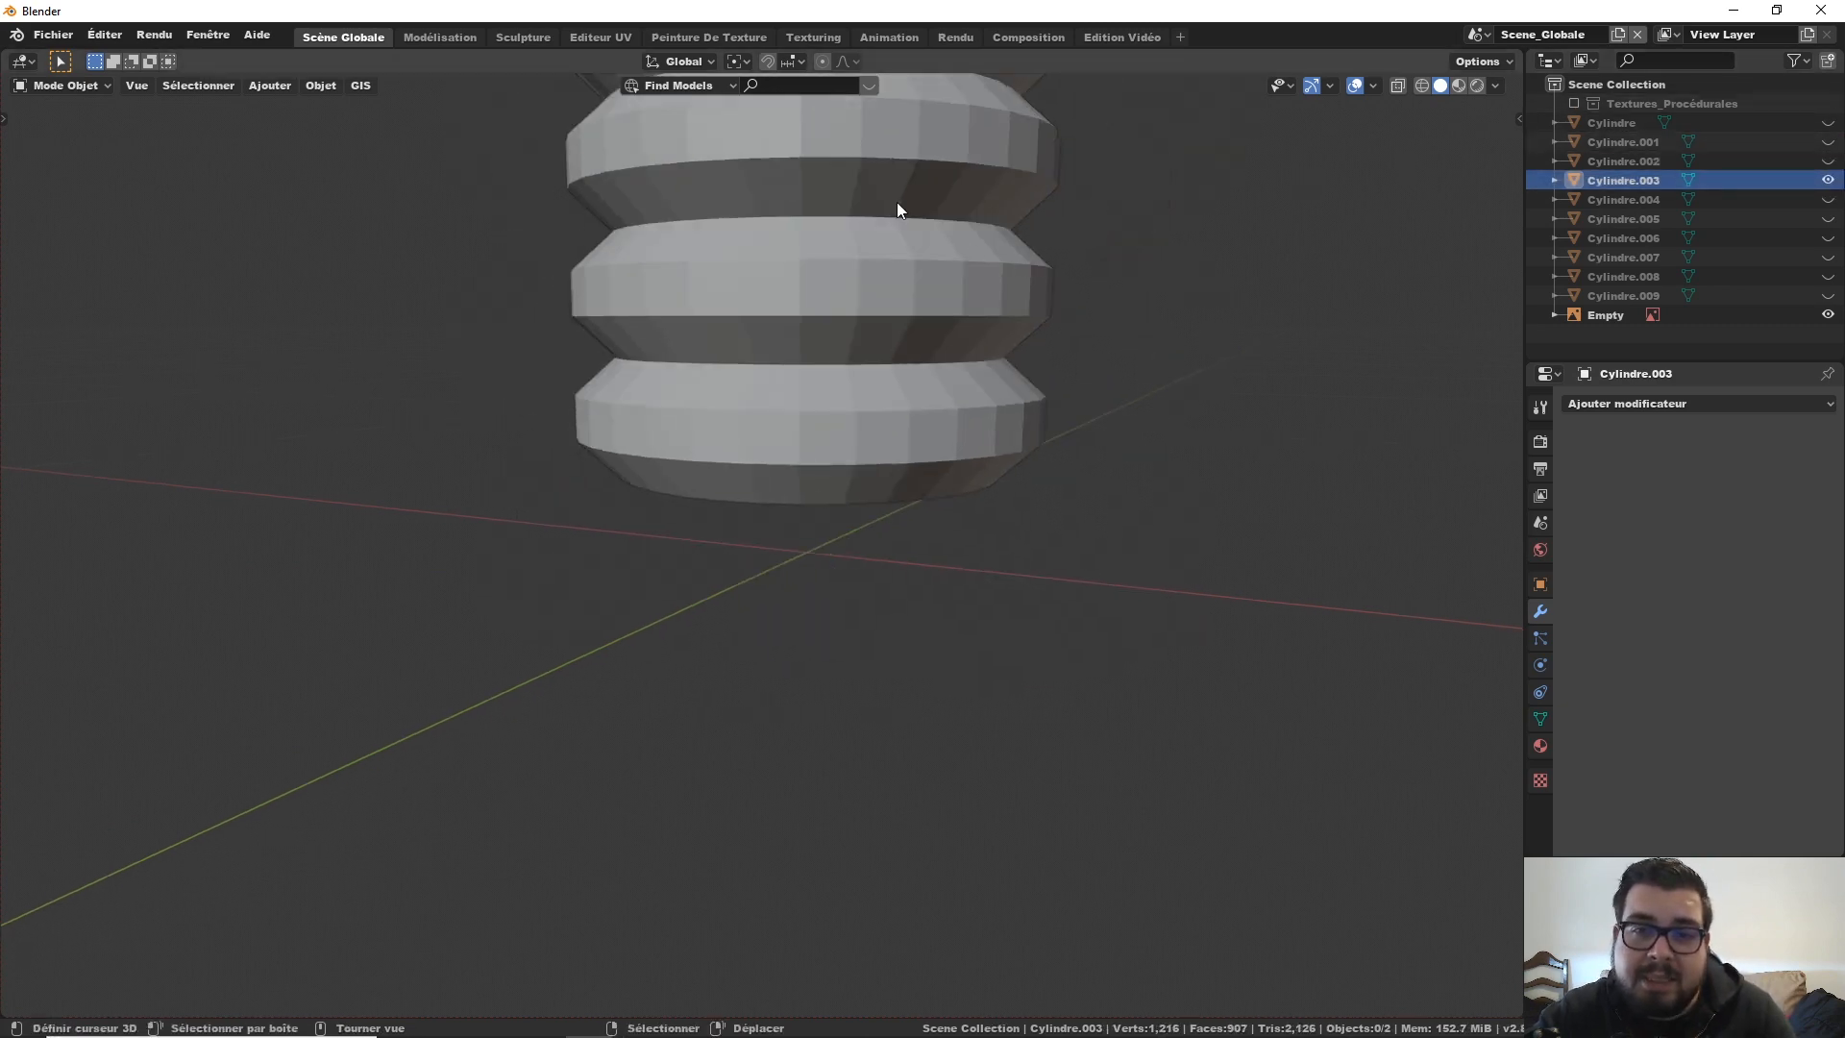
pyautogui.keyDown('shift'); pyautogui.moveTo(897, 202); pyautogui.dragTo(930, 489, button='middle'); pyautogui.keyUp('shift')
pyautogui.scroll(-2, 944, 402)
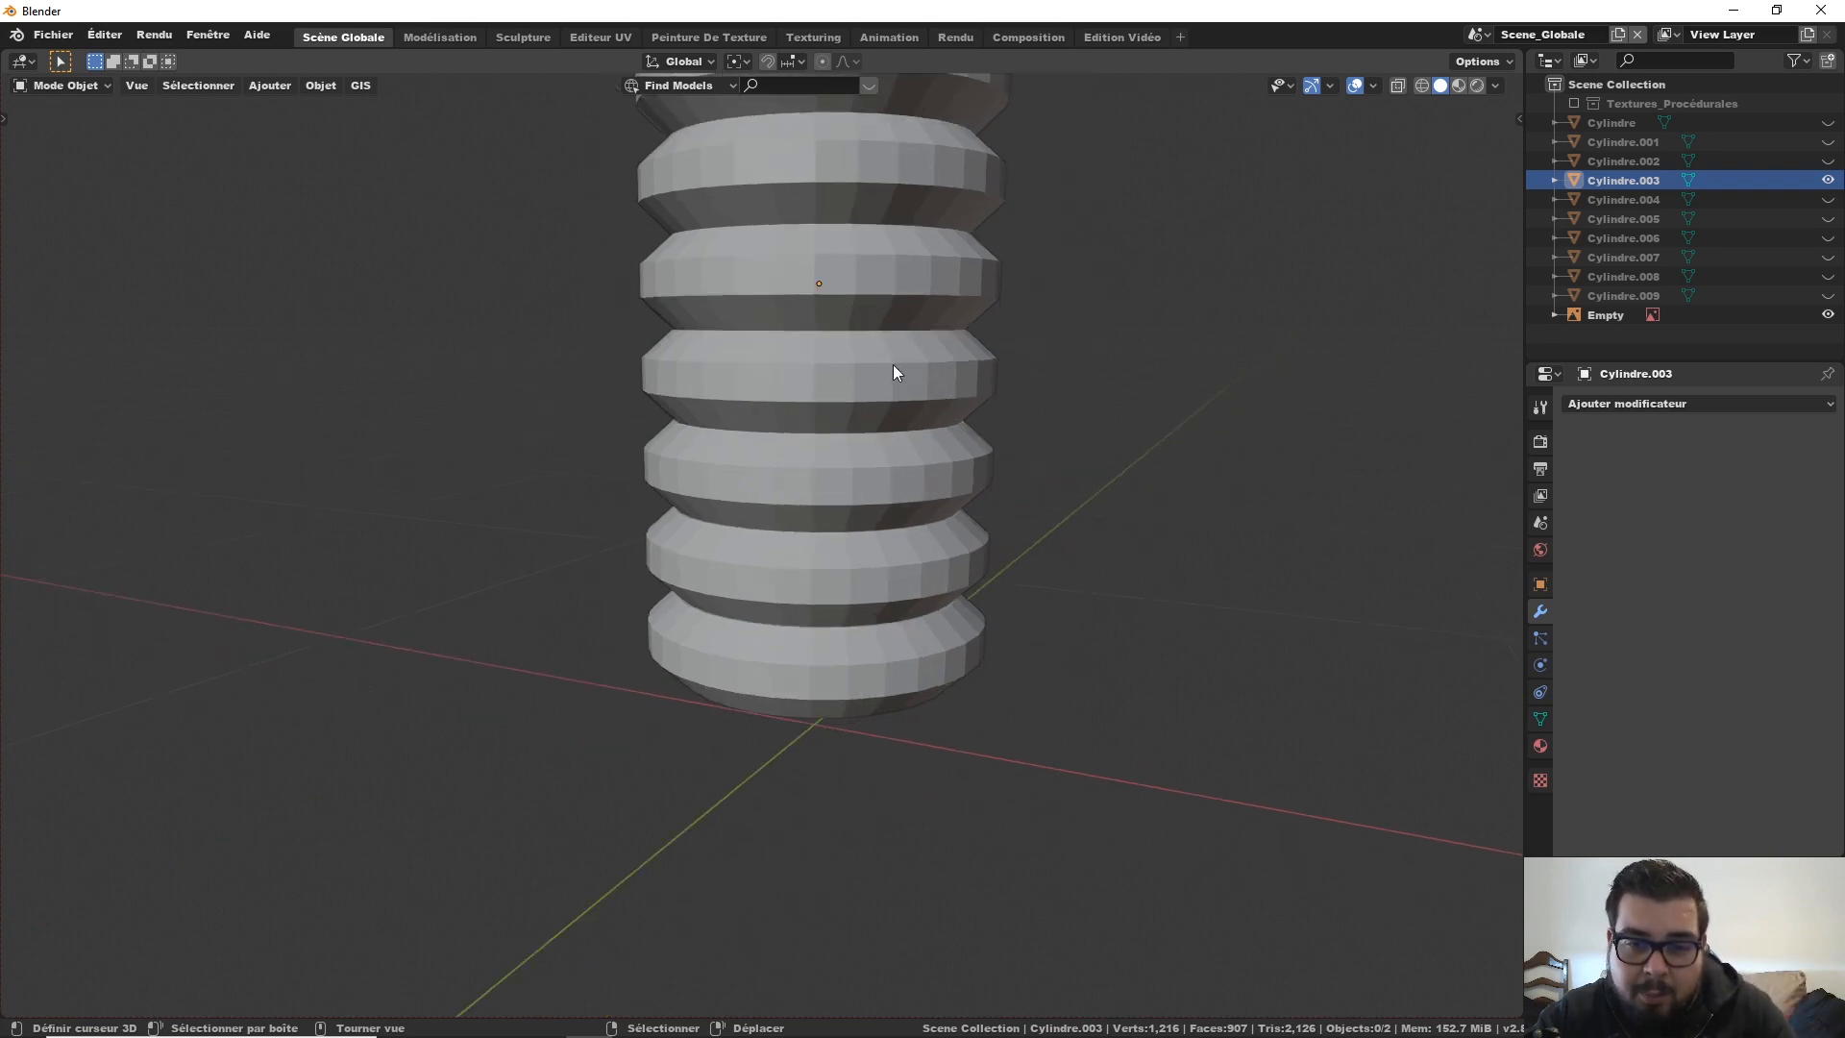
pyautogui.rightClick(894, 366)
pyautogui.keyDown('shift'); pyautogui.moveTo(881, 272); pyautogui.dragTo(876, 452, button='middle'); pyautogui.keyUp('shift')
pyautogui.scroll(-1, 878, 452)
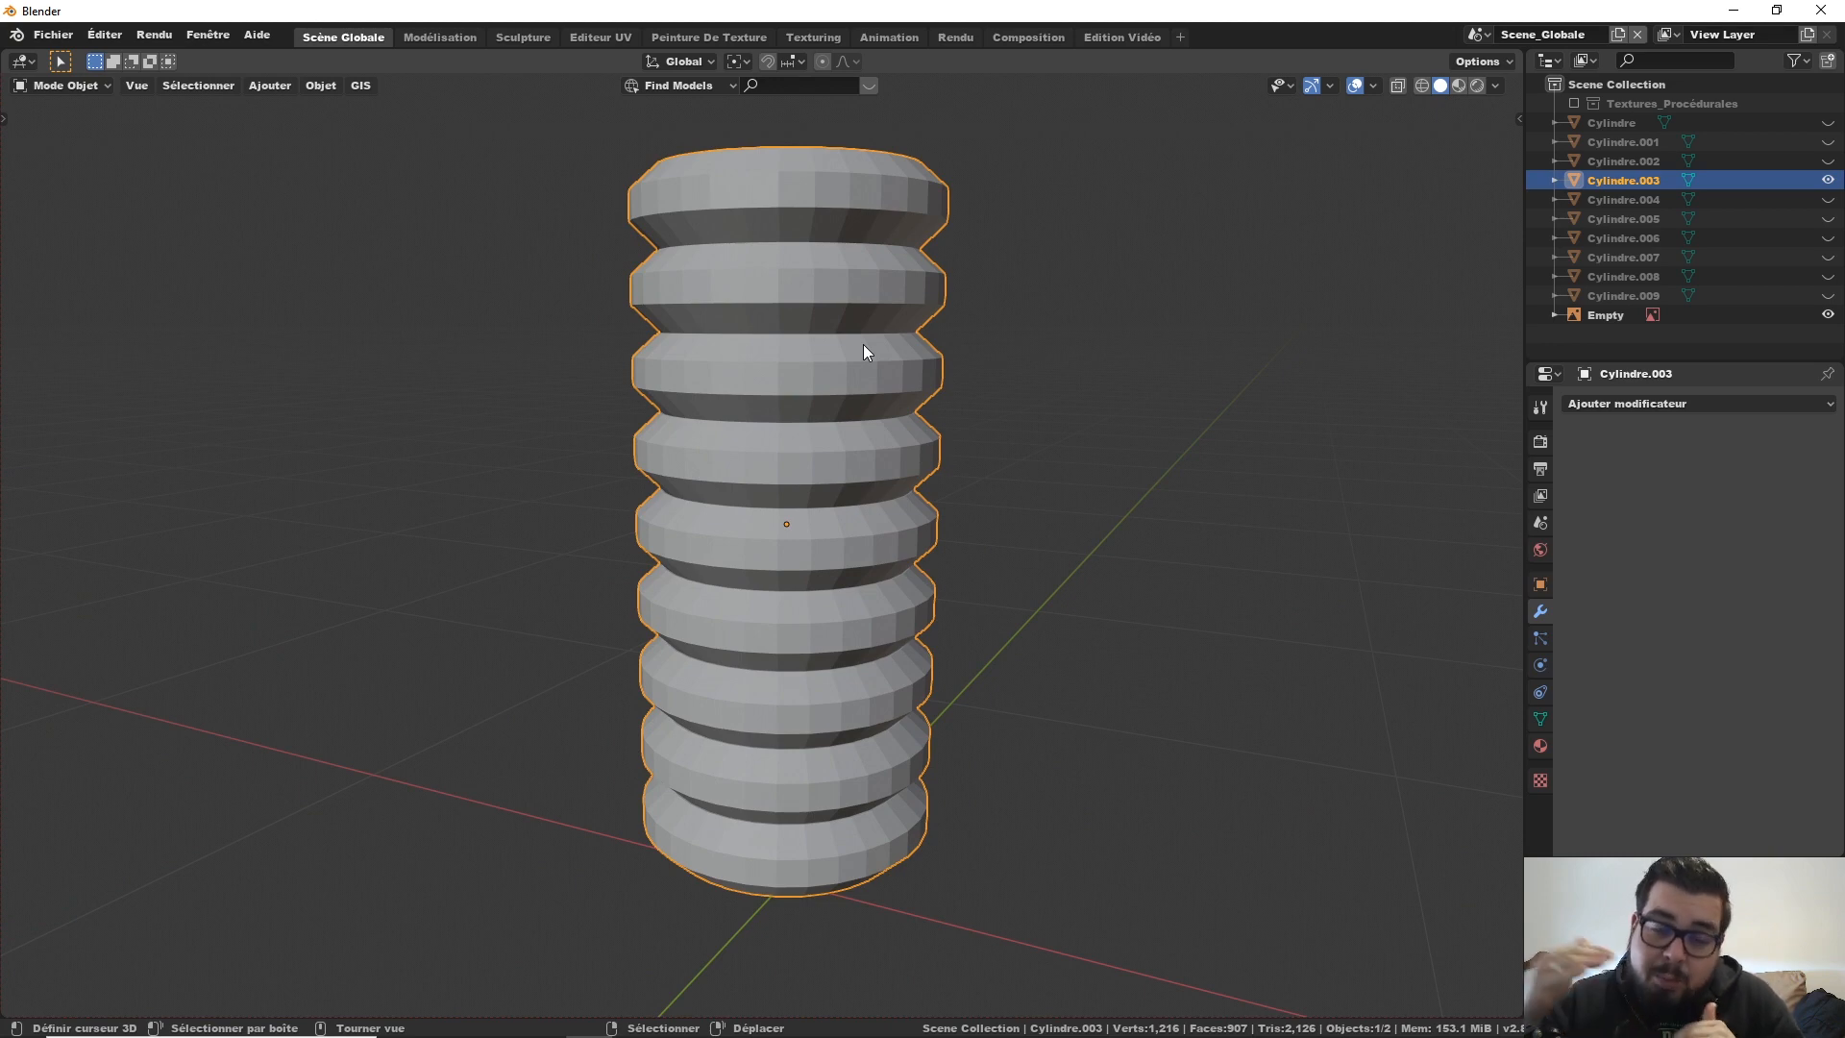
pyautogui.press('Tab')
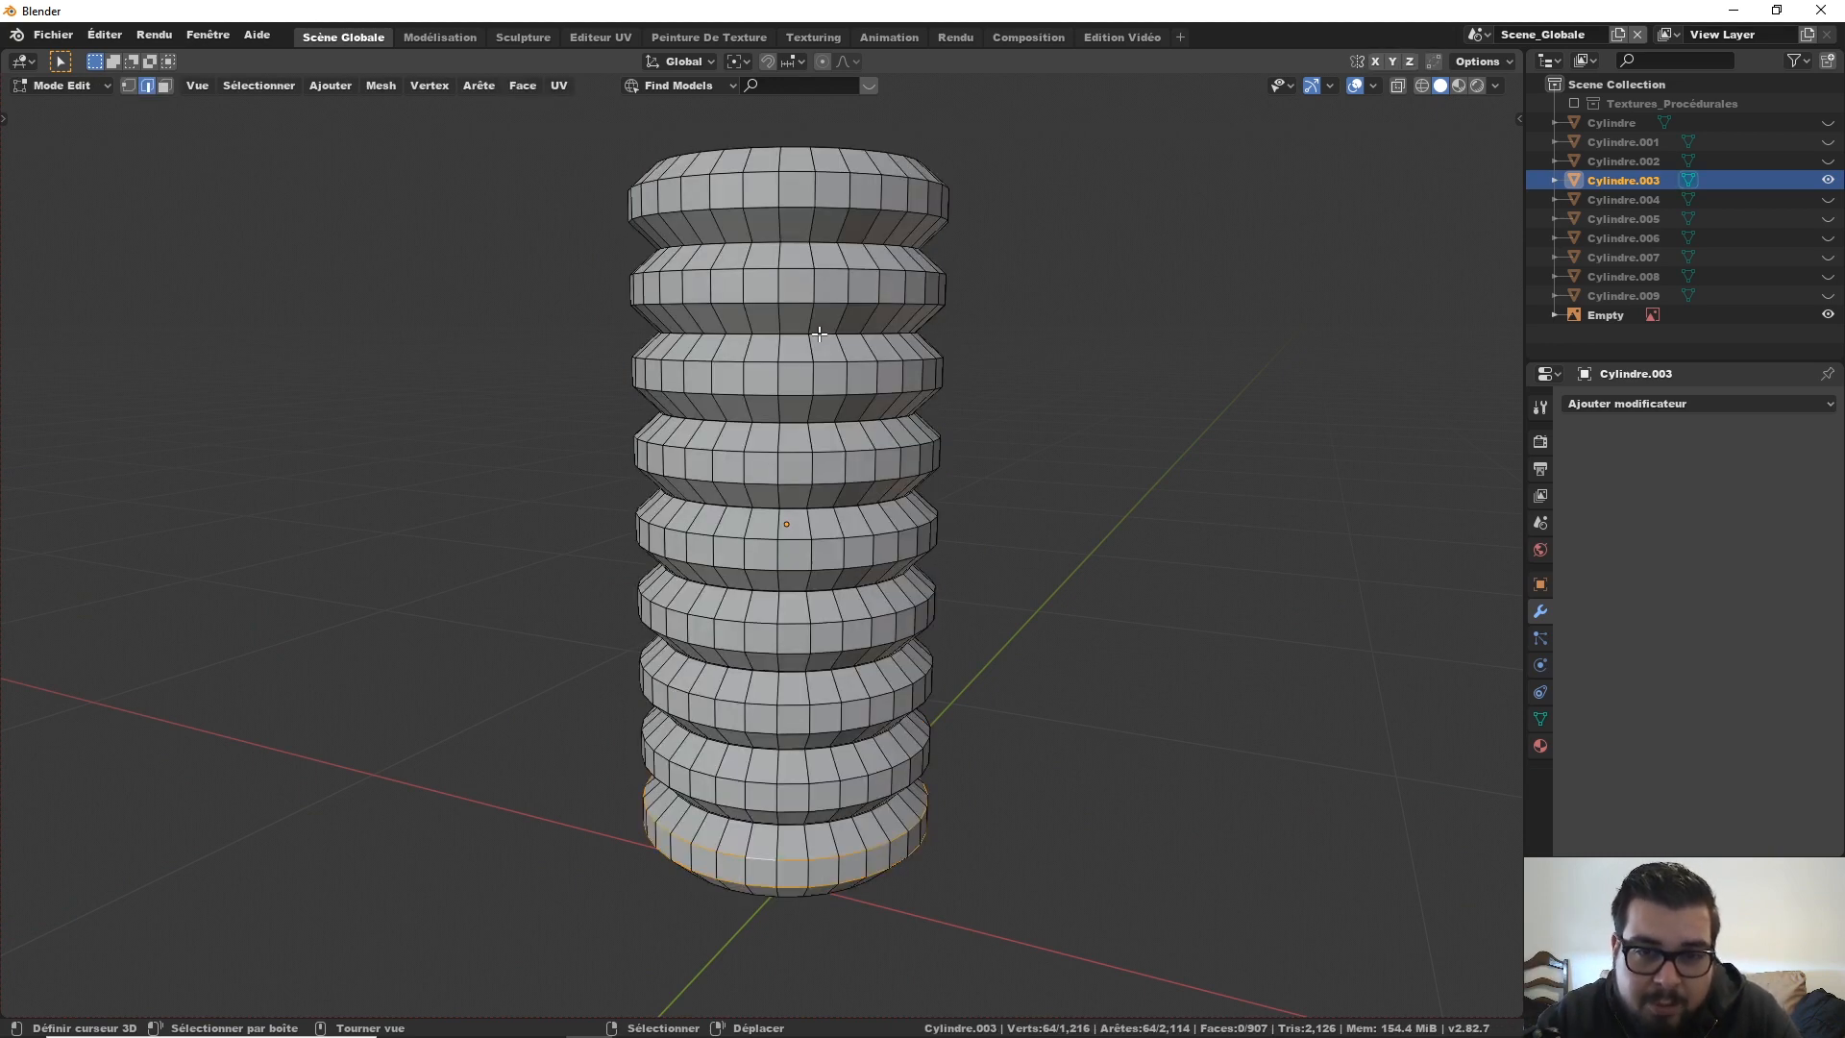
# Step: Delete the ribbed cylinder's bottom end face and the first internal cap face behind it
pyautogui.press('a')
pyautogui.click(784, 205)
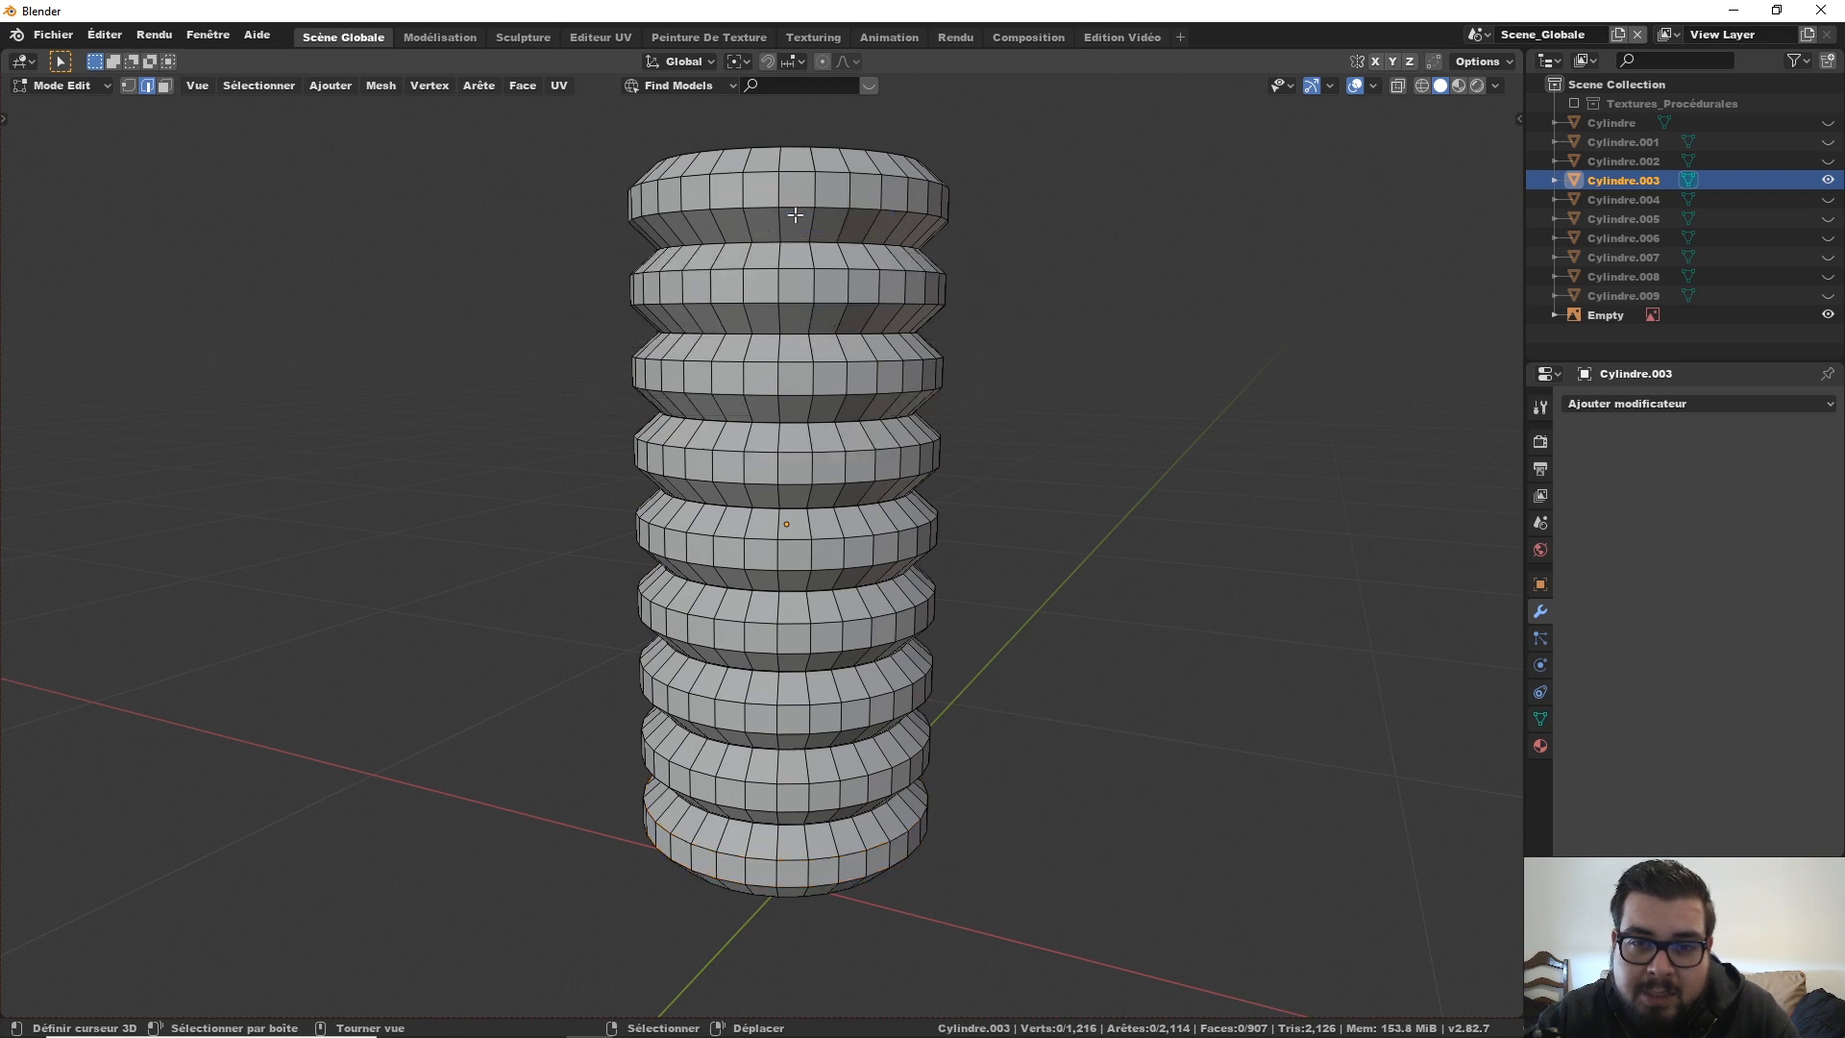
pyautogui.press('a')
pyautogui.click(846, 115)
pyautogui.press('3')
pyautogui.moveTo(846, 125); pyautogui.dragTo(775, 536, button='middle')
pyautogui.click(776, 537)
pyautogui.press('x')
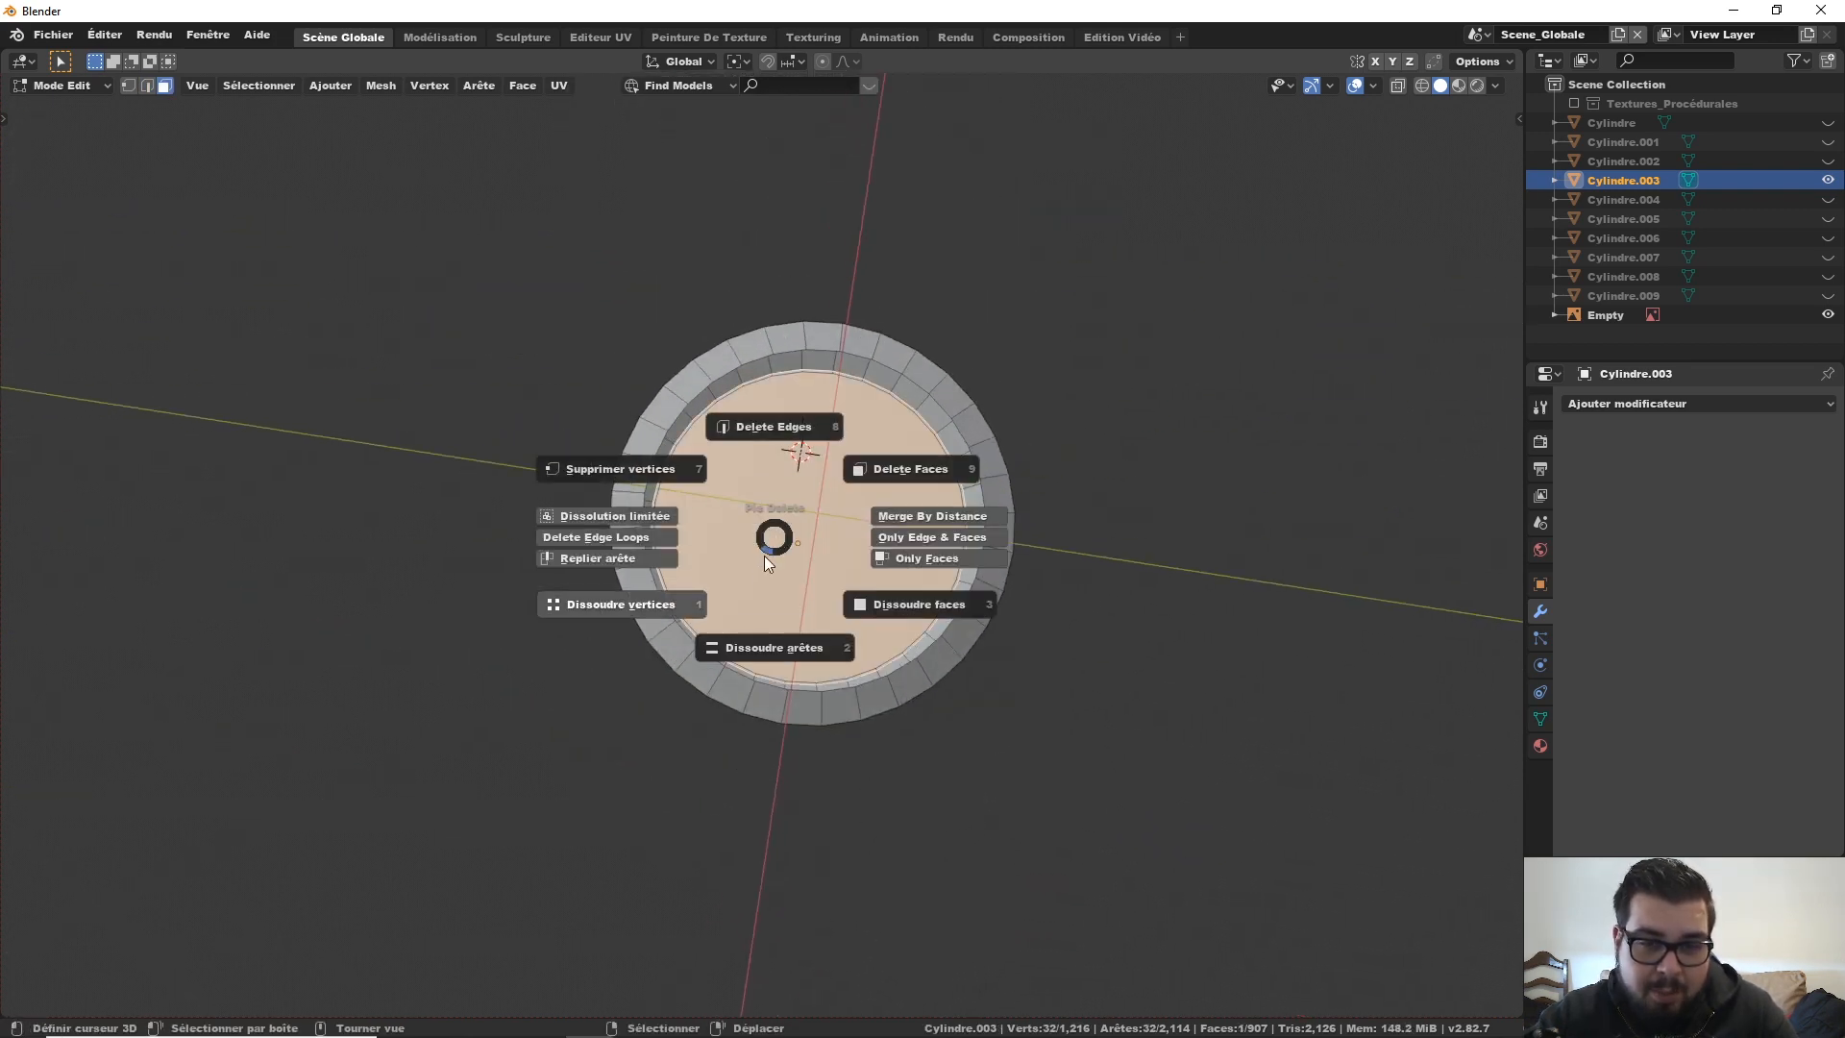
pyautogui.click(845, 481)
pyautogui.press('x')
pyautogui.click(852, 477)
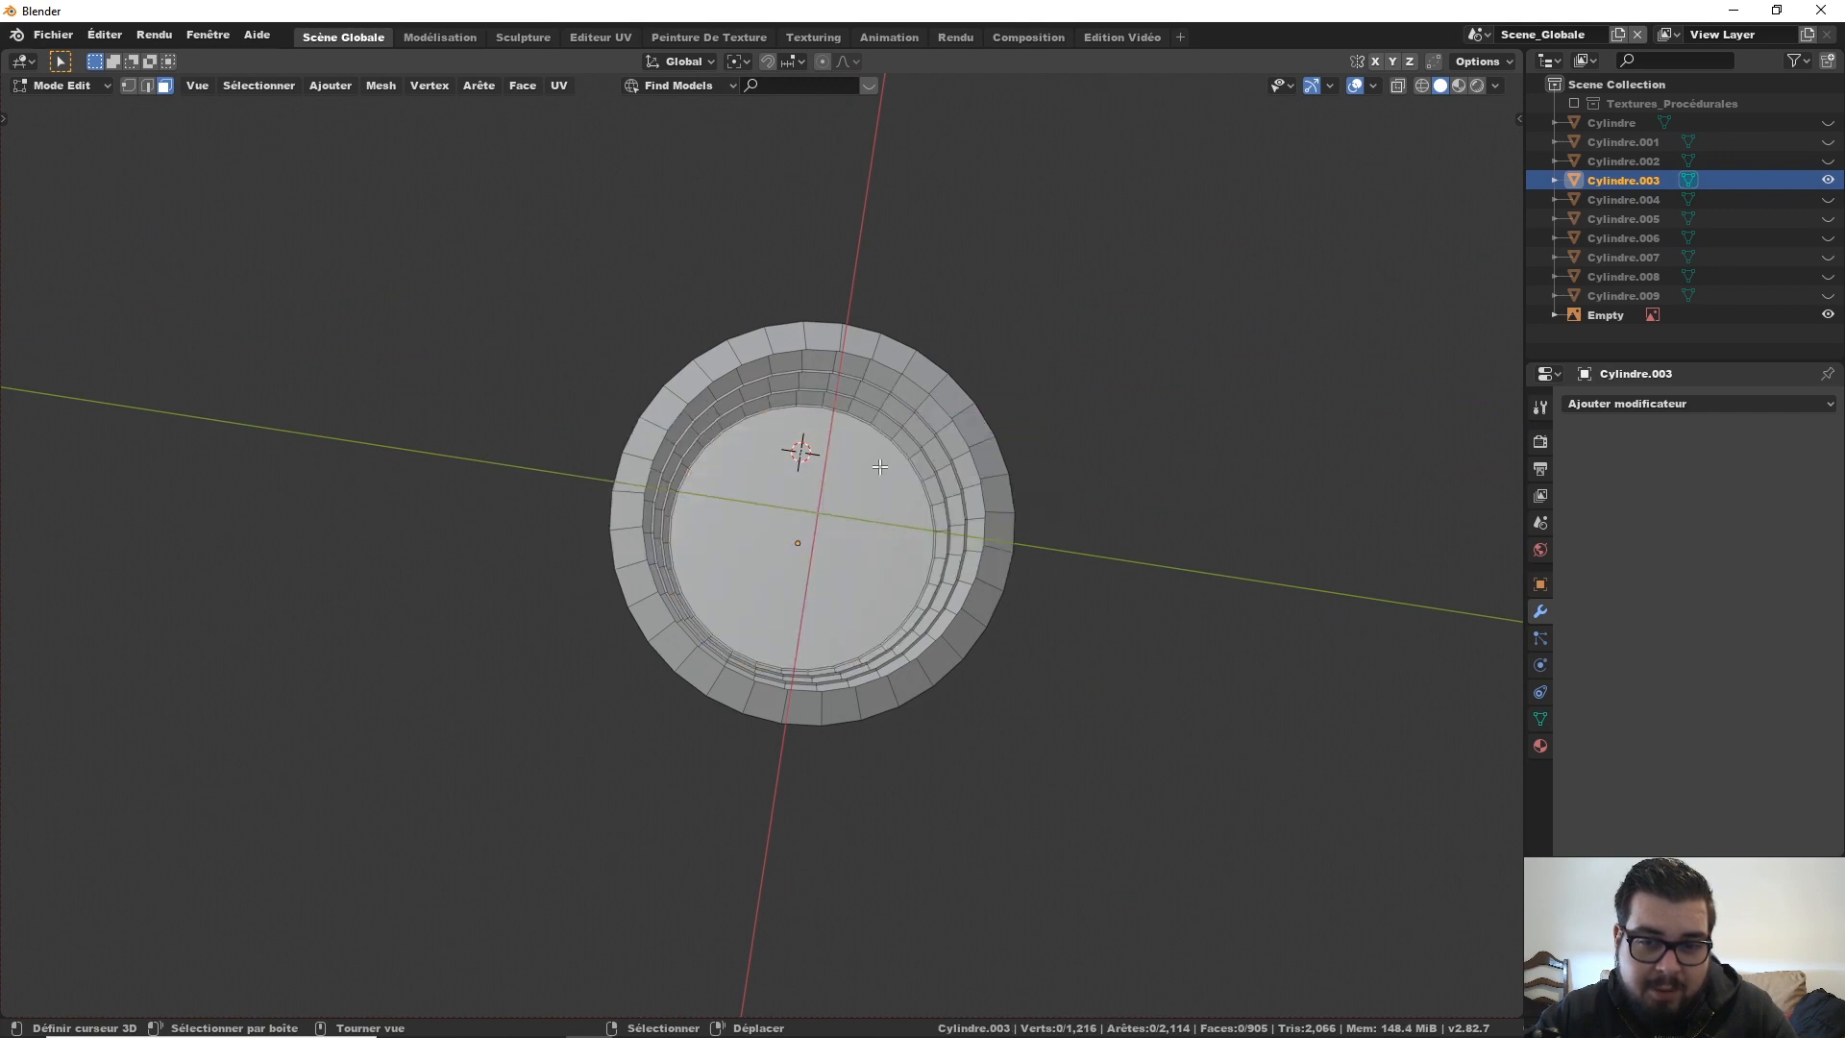
# Step: Delete the remaining internal cap faces one after another to hollow out the inside of the ribbed cylinder
pyautogui.click(849, 494)
pyautogui.press('x')
pyautogui.click(1037, 392)
pyautogui.hotkey('ctrl', 'z')
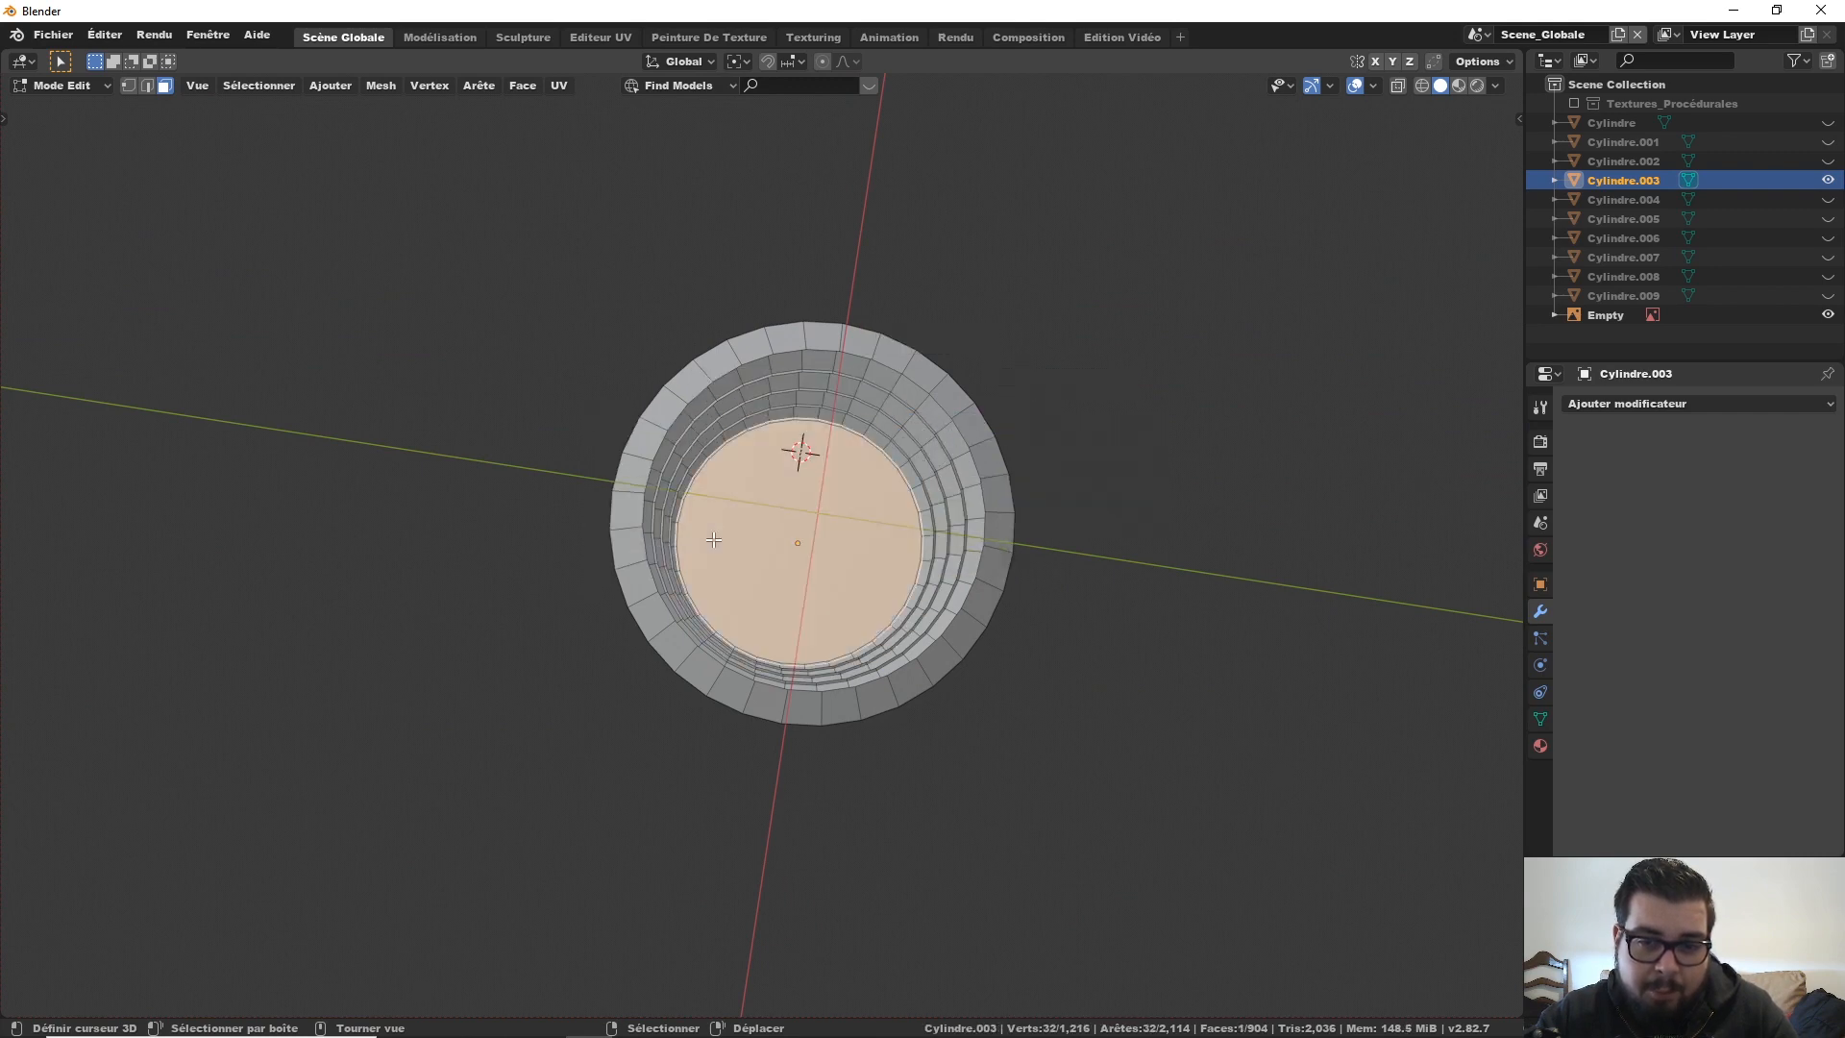
pyautogui.press('x')
pyautogui.press('Escape')
pyautogui.press('x')
pyautogui.click(812, 492)
pyautogui.press('x')
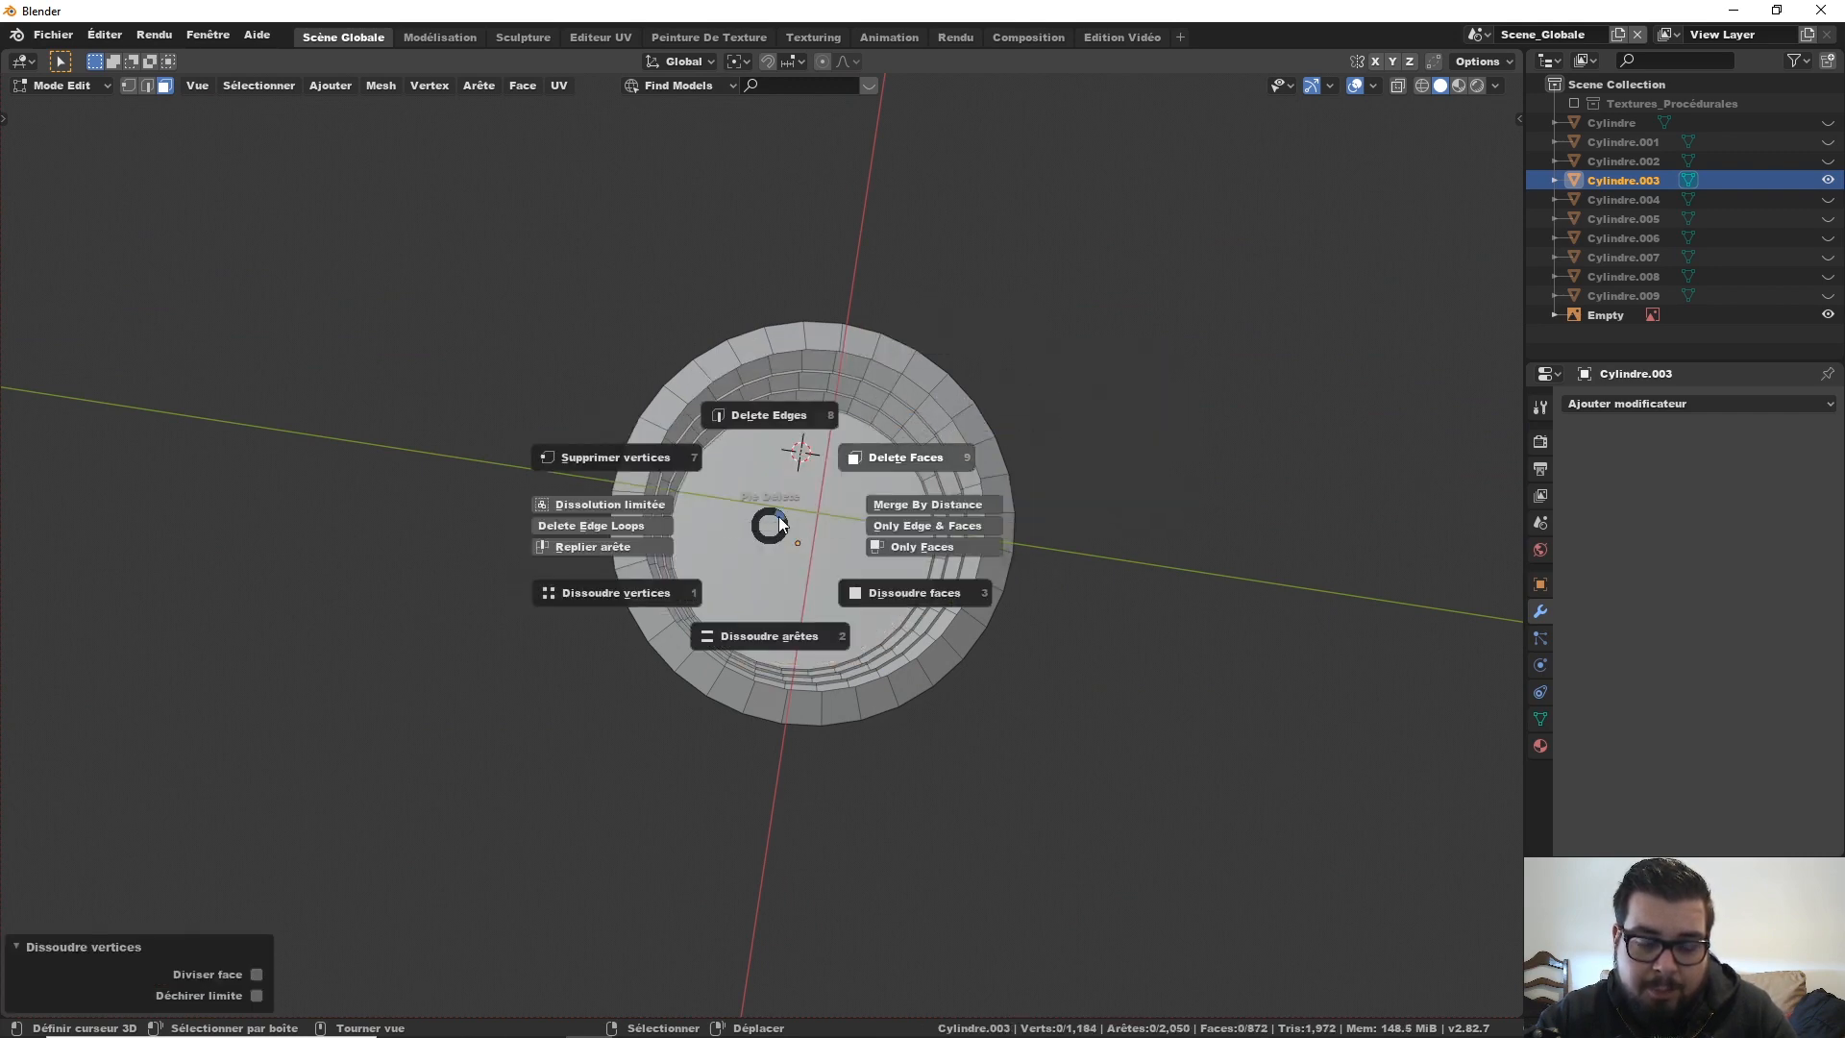
pyautogui.press('Escape')
pyautogui.click(771, 532)
pyautogui.press('x')
pyautogui.click(876, 448)
pyautogui.rightClick(808, 510)
pyautogui.press('x')
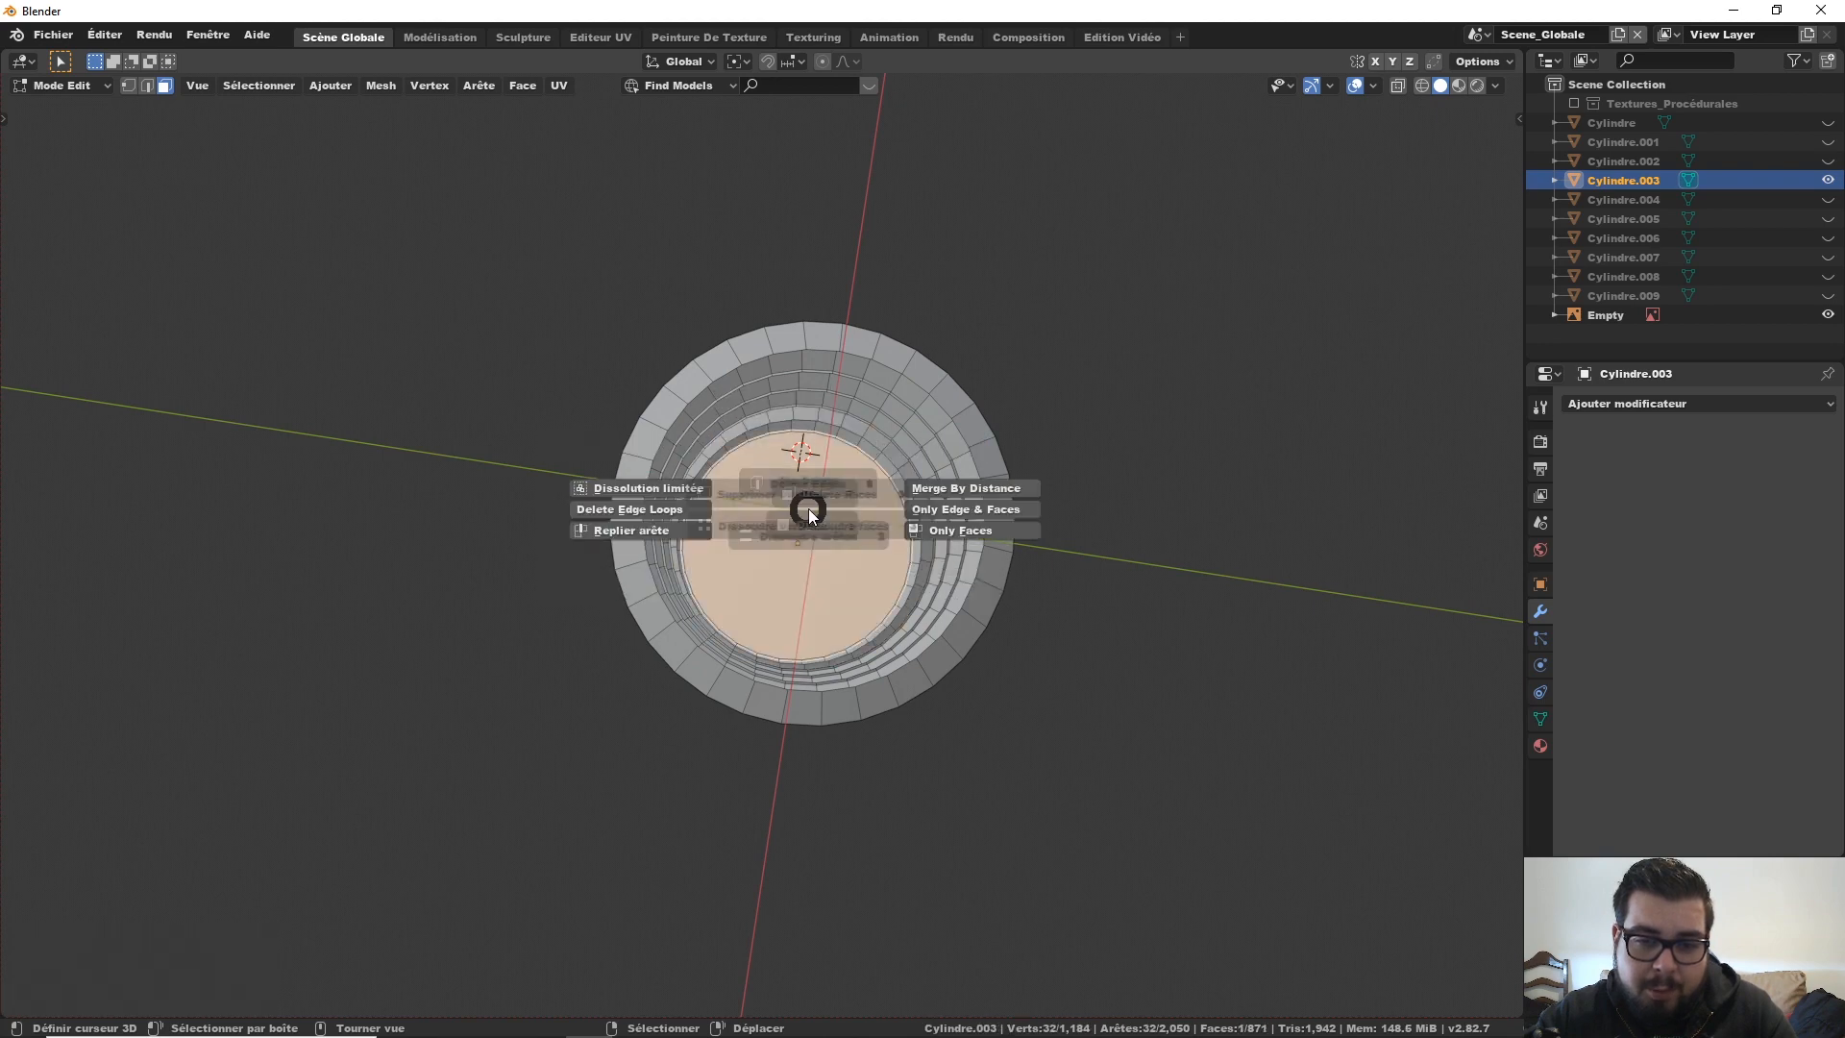
pyautogui.click(927, 460)
pyautogui.rightClick(783, 511)
pyautogui.press('x')
pyautogui.click(868, 454)
pyautogui.press('x')
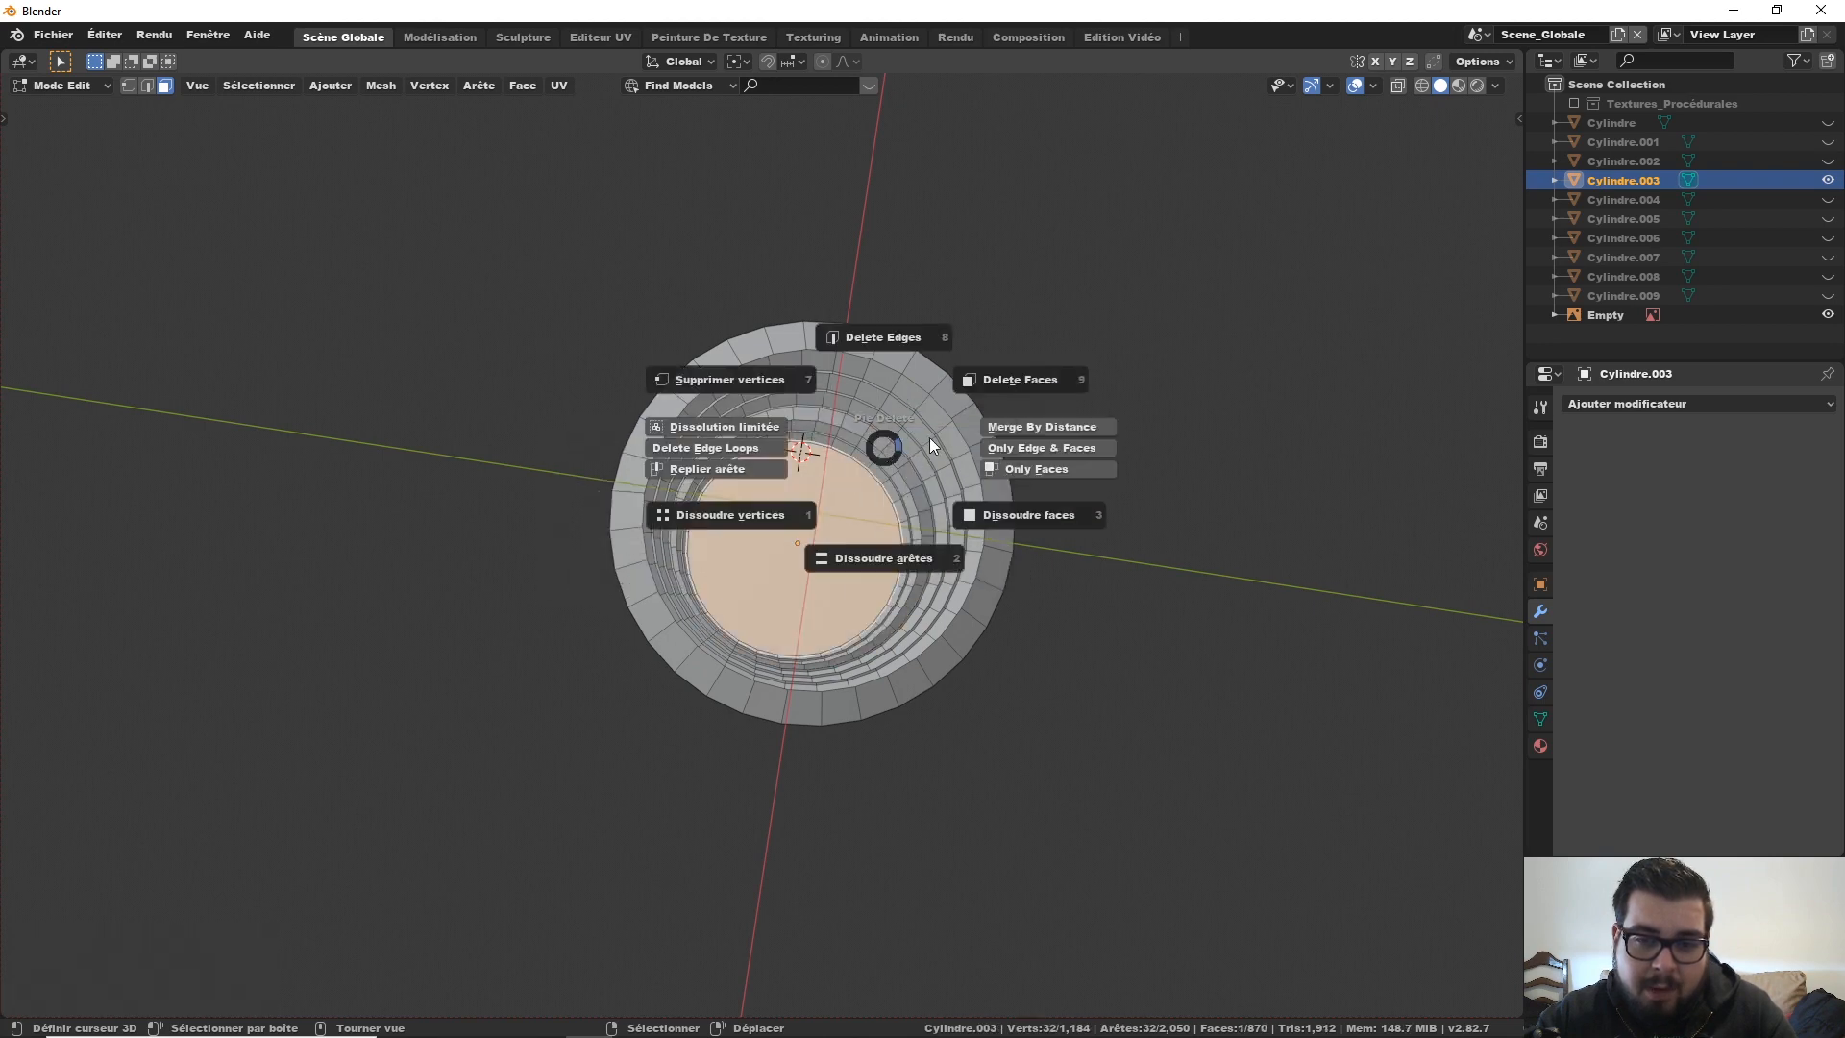
pyautogui.click(1005, 388)
pyautogui.rightClick(759, 520)
pyautogui.press('x')
pyautogui.click(862, 466)
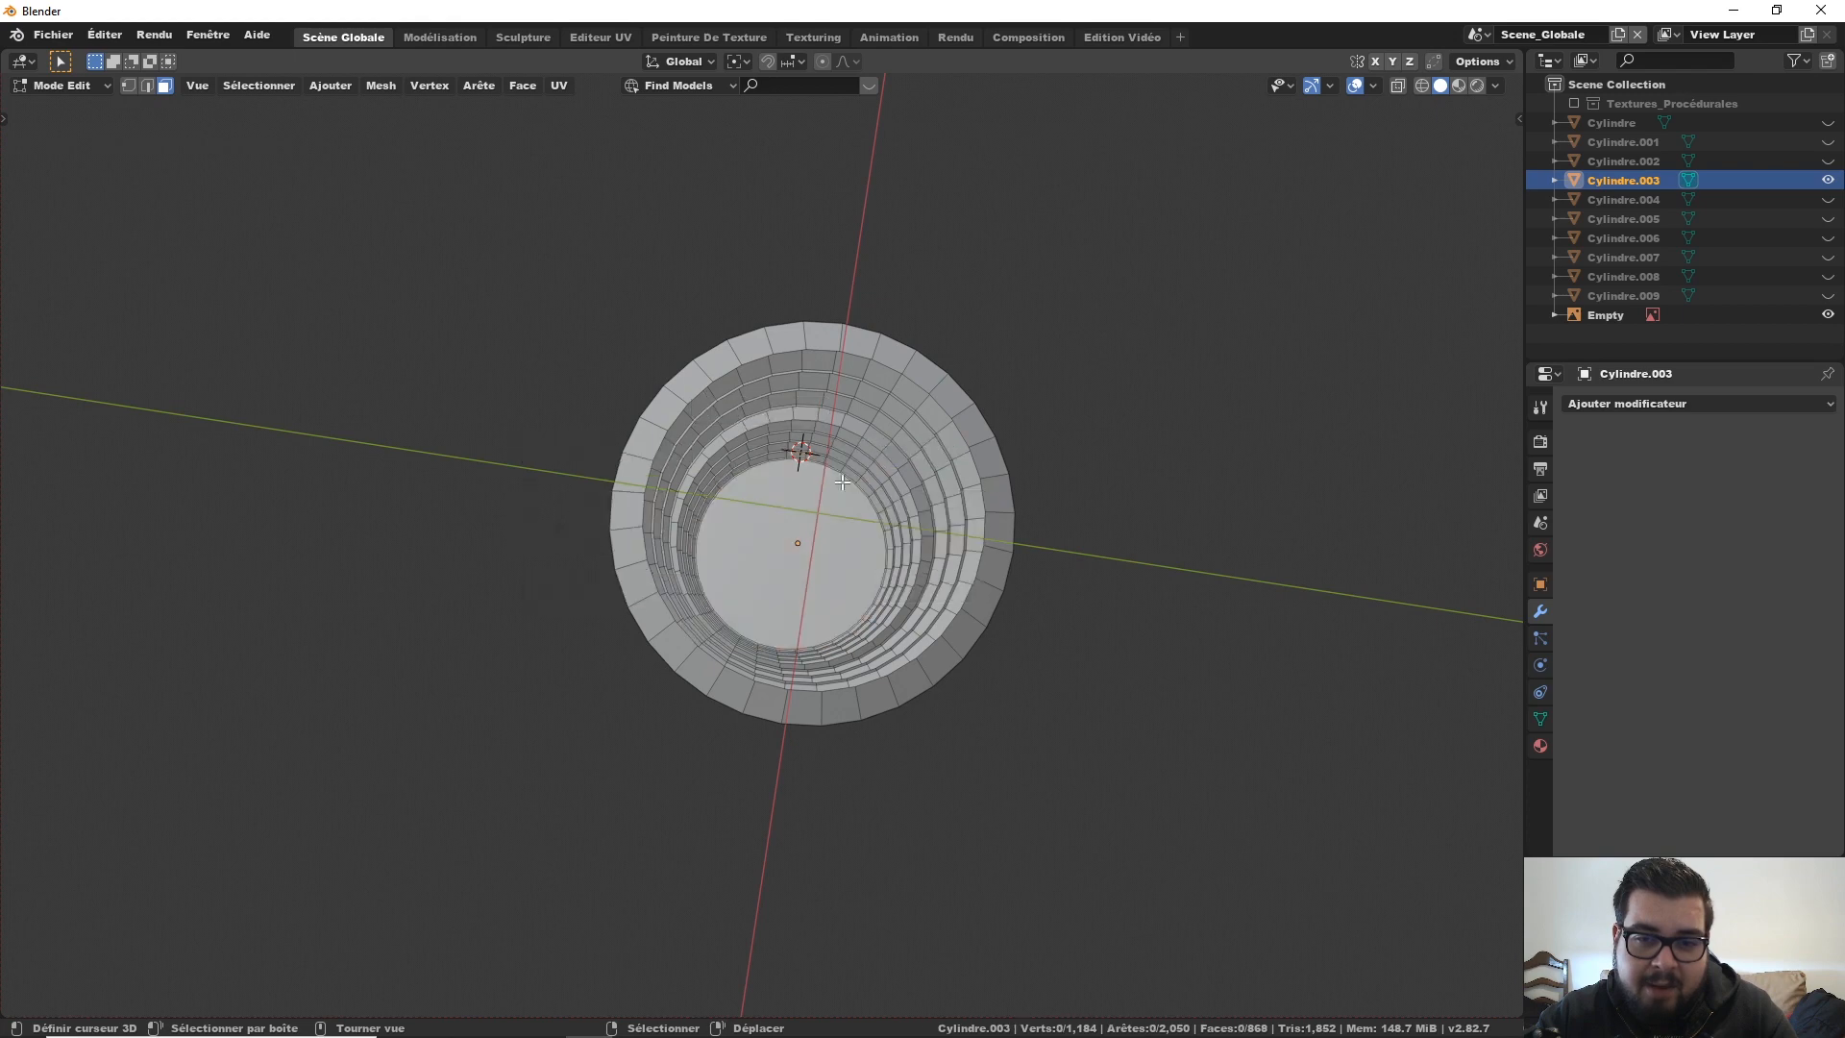
pyautogui.rightClick(790, 502)
pyautogui.press('x')
pyautogui.click(904, 476)
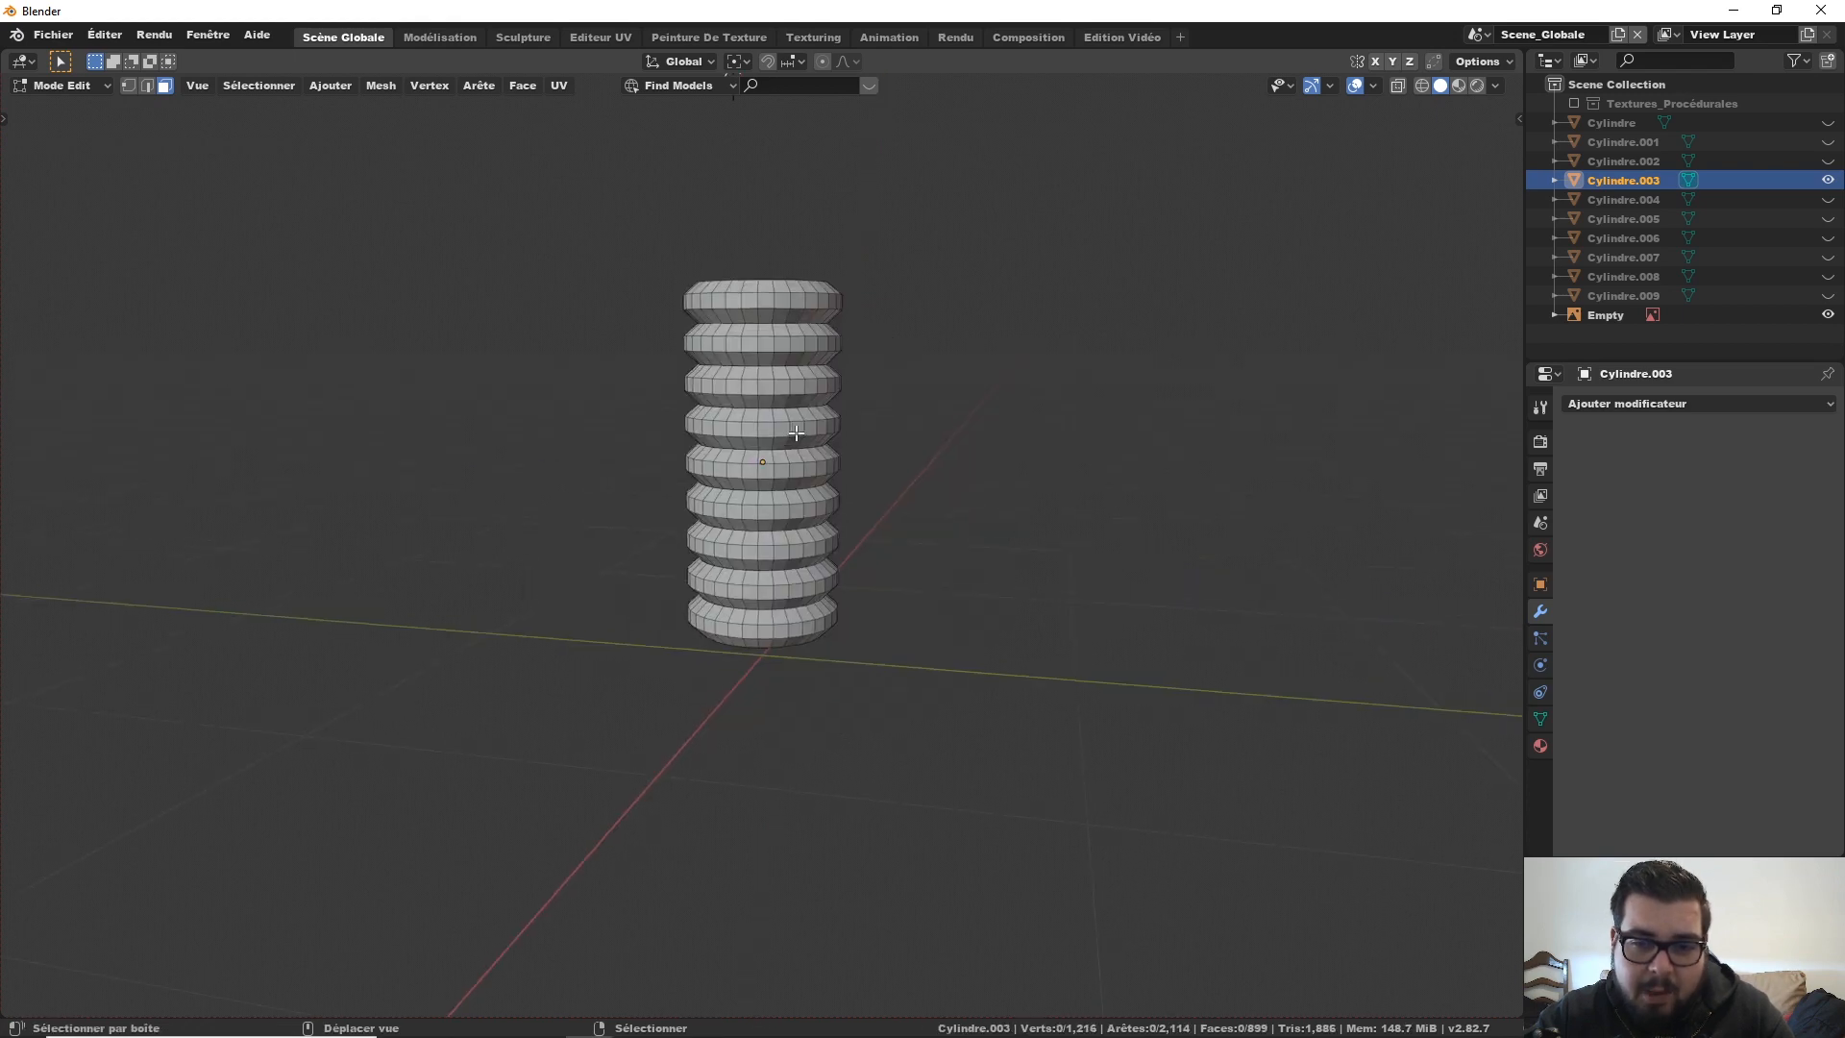
# Step: Select the whole ribbed cylinder mesh and merge its duplicate vertices by distance at 0.01 m
pyautogui.moveTo(749, 500); pyautogui.dragTo(778, 576, button='middle')
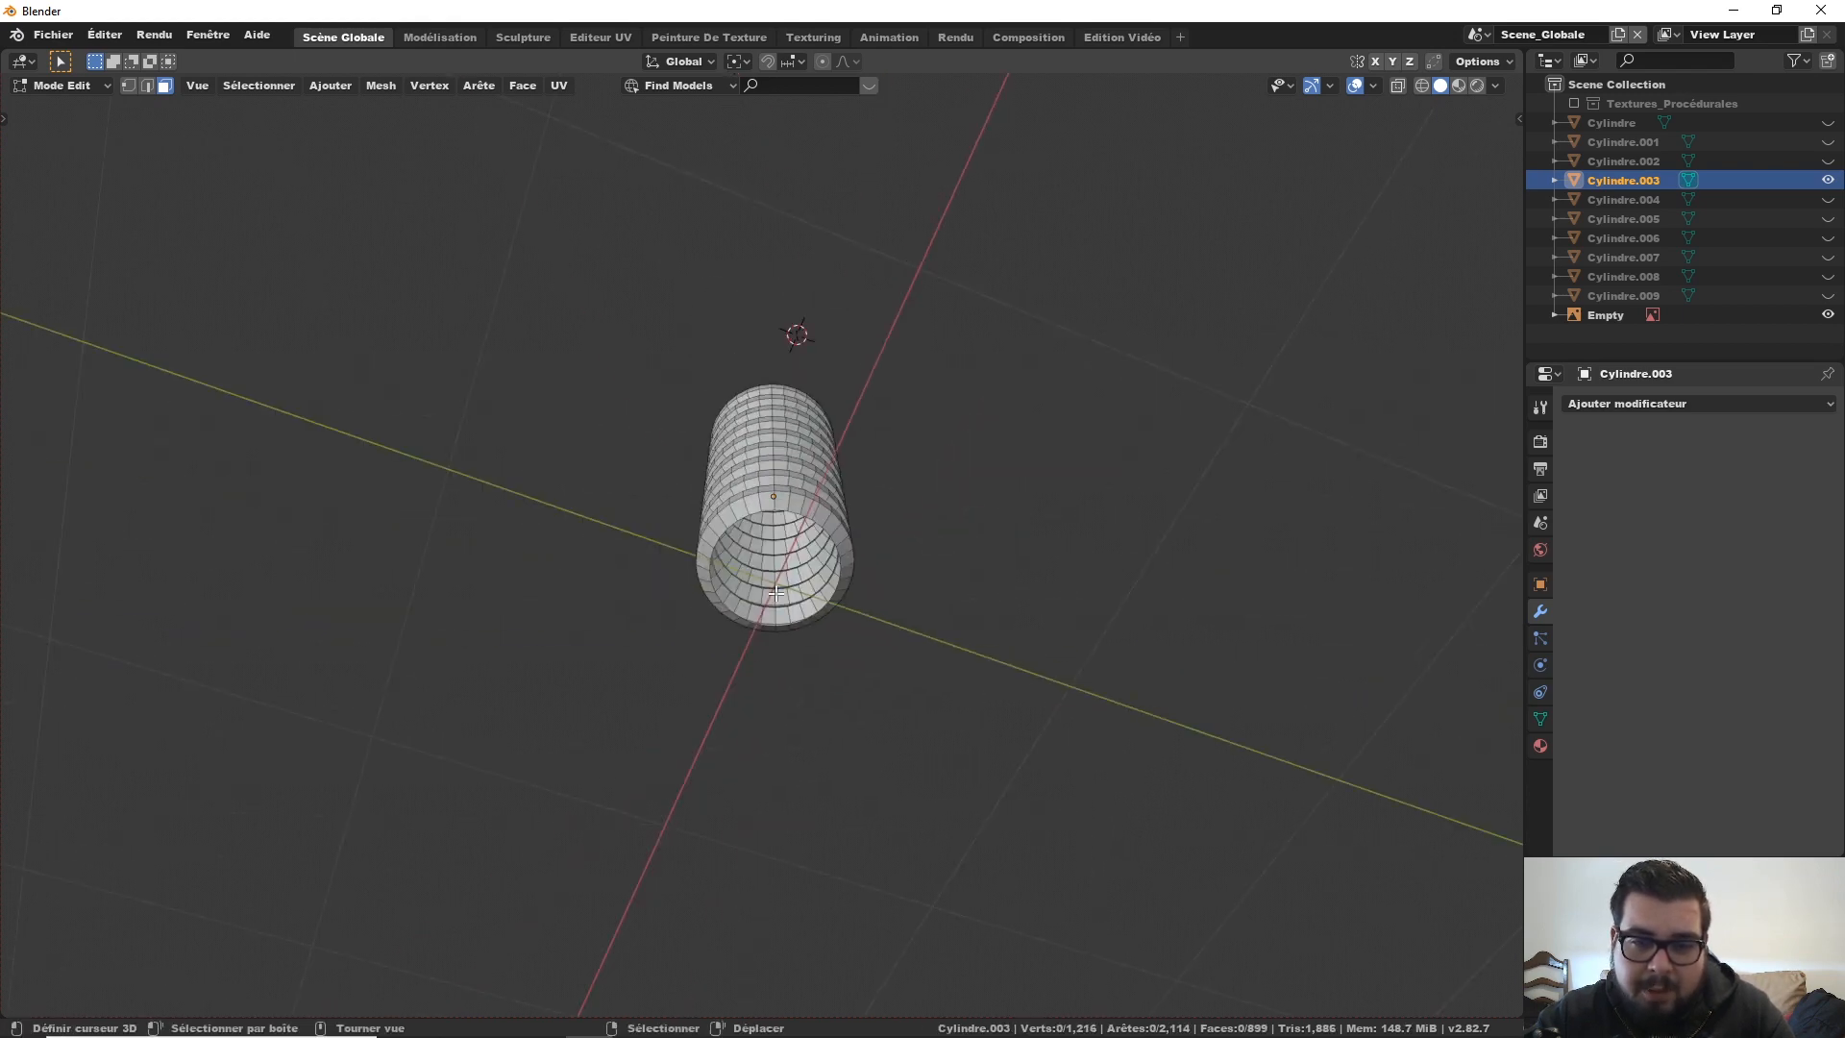
pyautogui.scroll(3, 778, 599)
pyautogui.press('a')
pyautogui.click(807, 491)
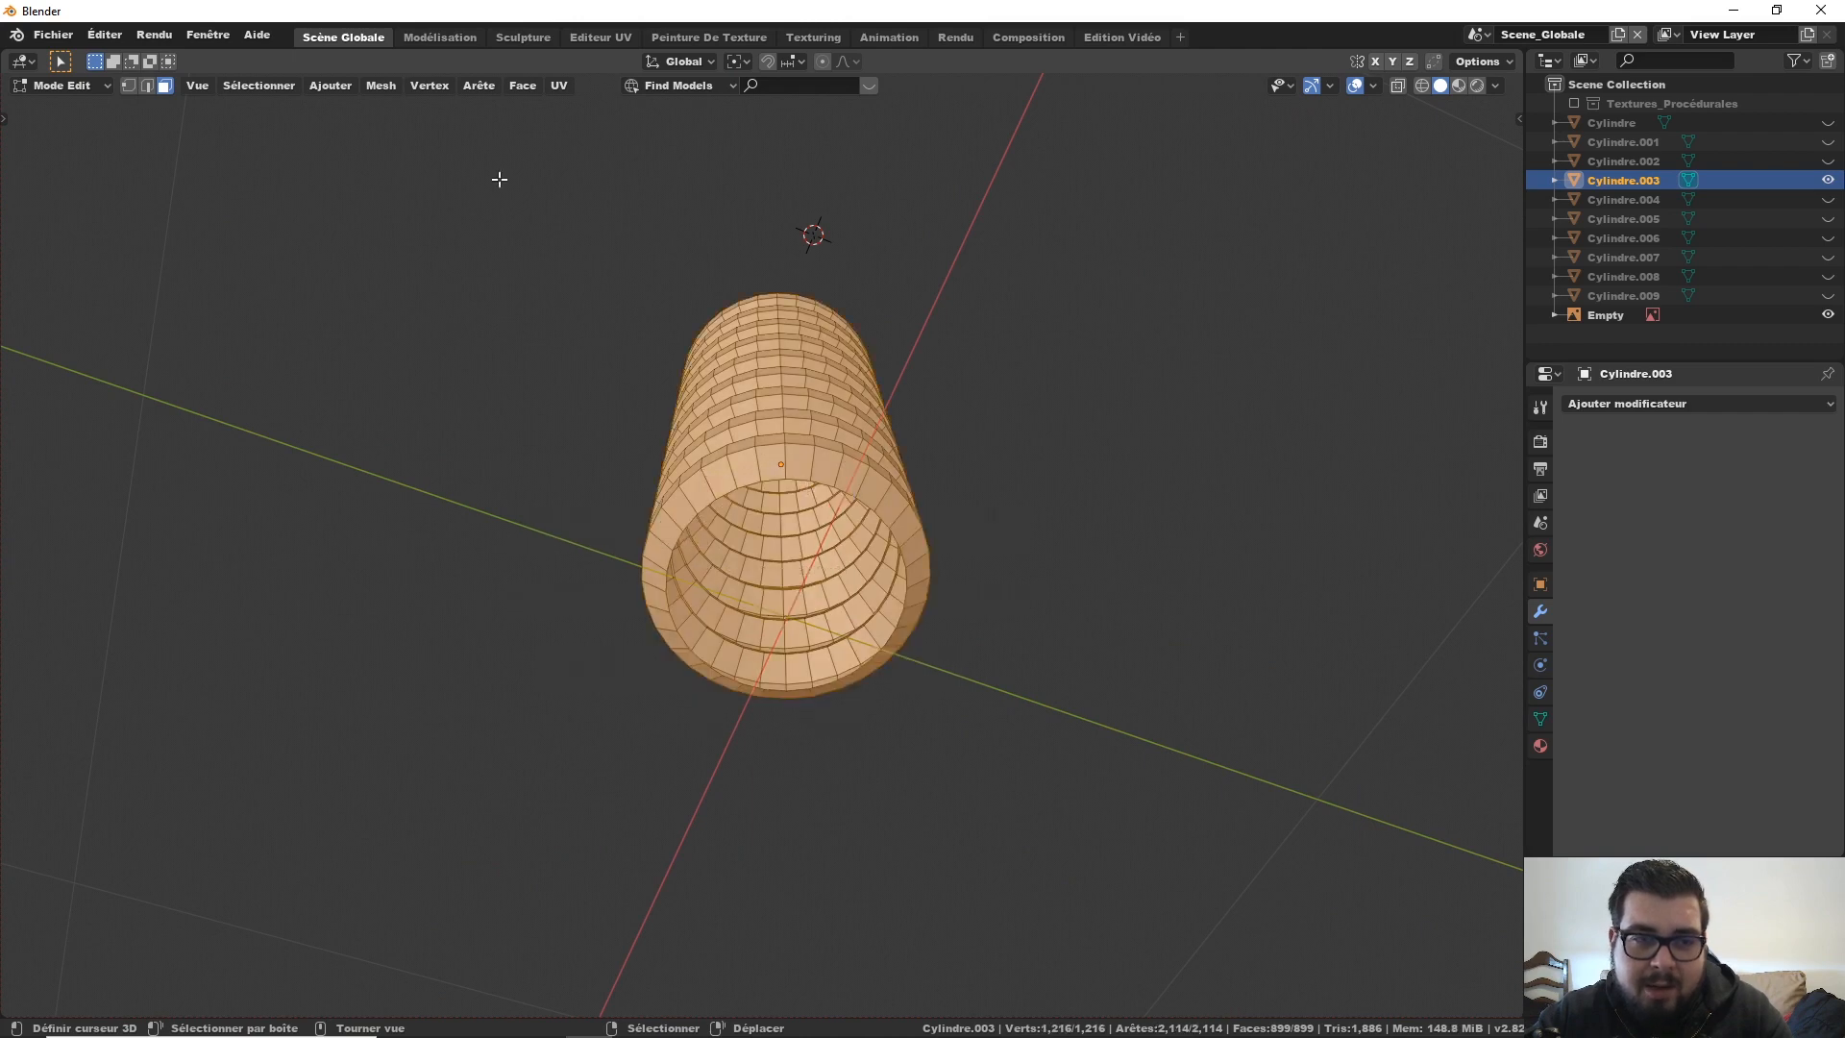
pyautogui.click(430, 86)
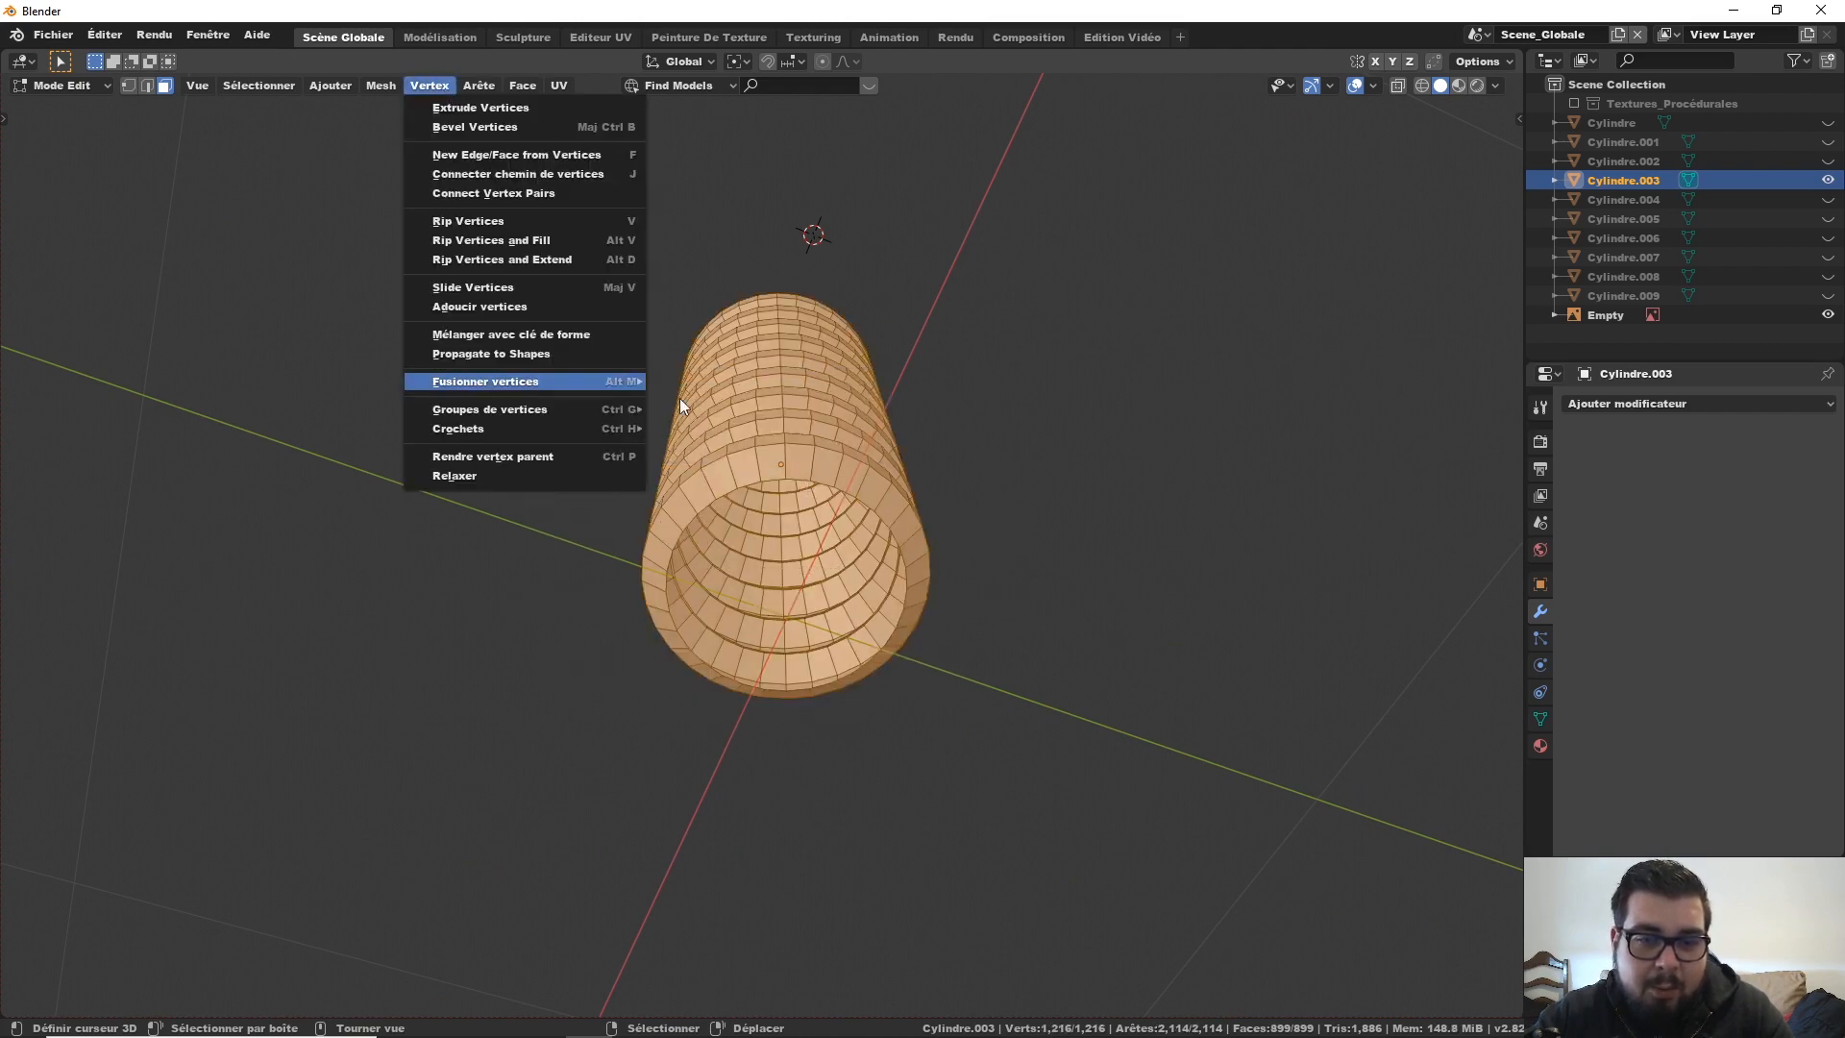
pyautogui.moveTo(598, 385)
pyautogui.click(742, 448)
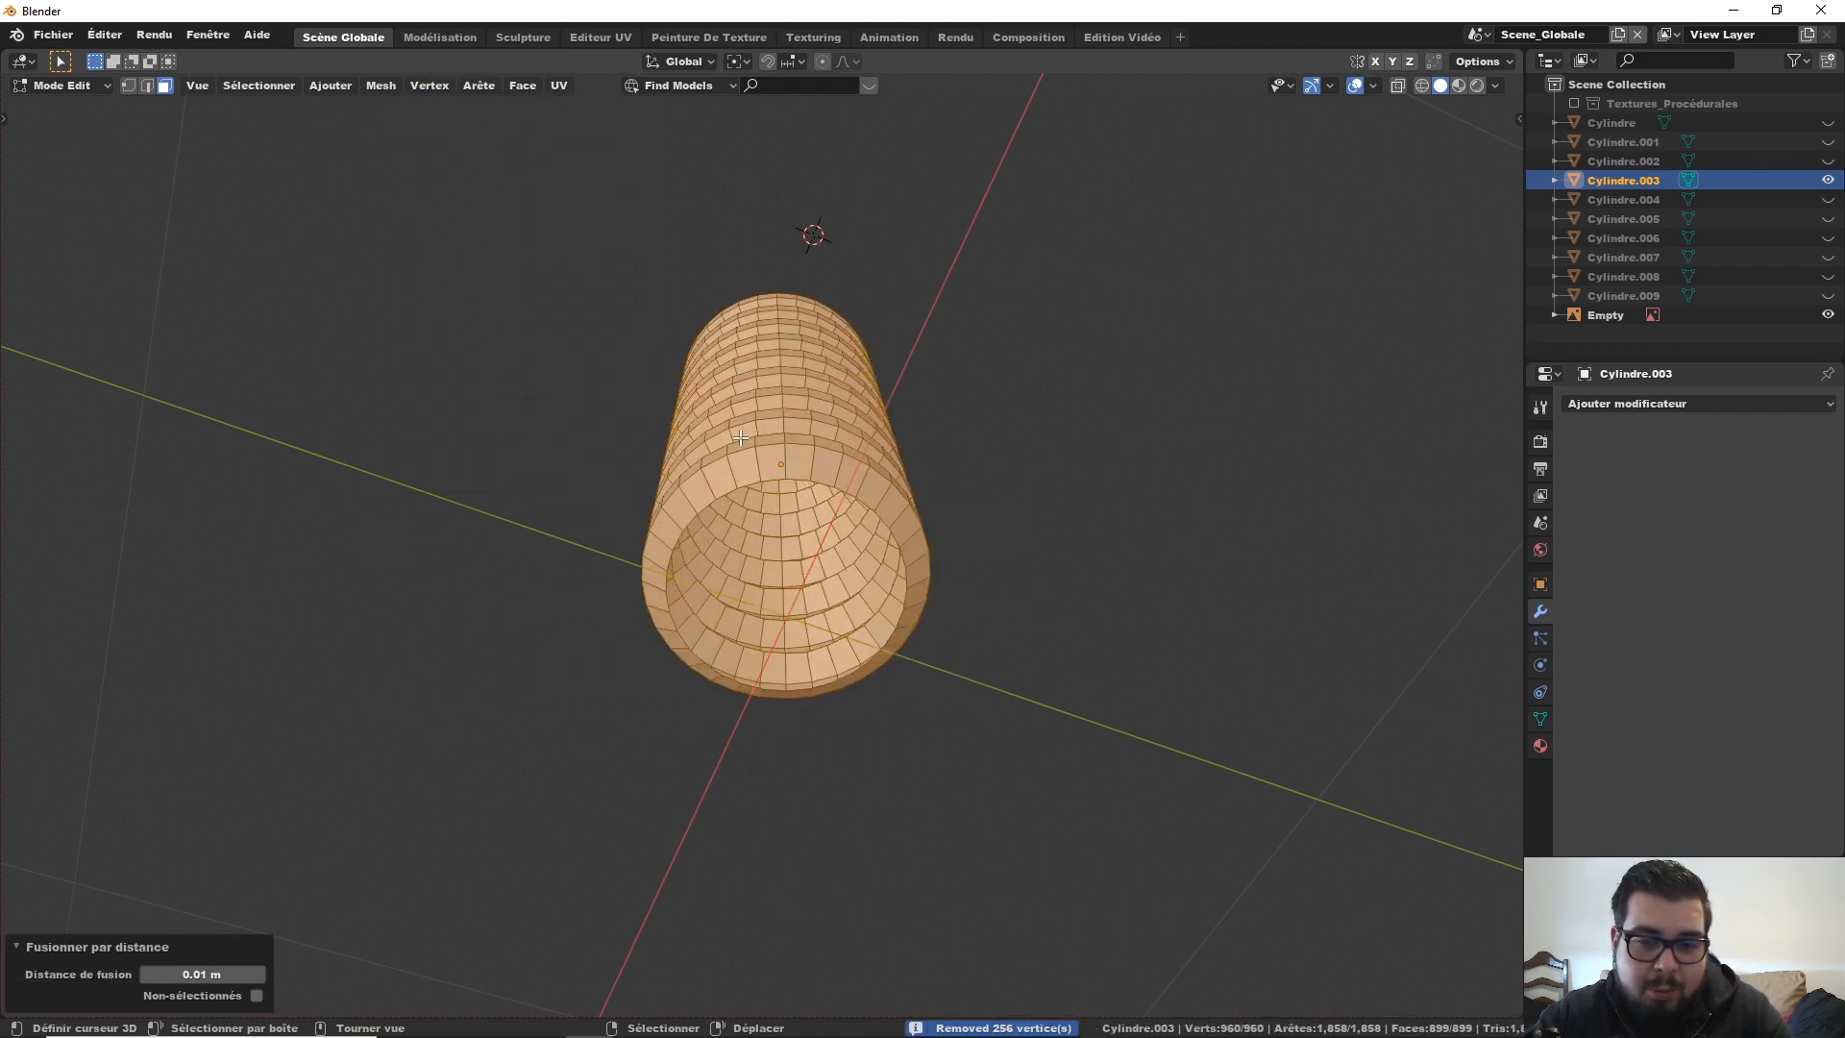
pyautogui.moveTo(846, 541); pyautogui.dragTo(790, 396, button='middle')
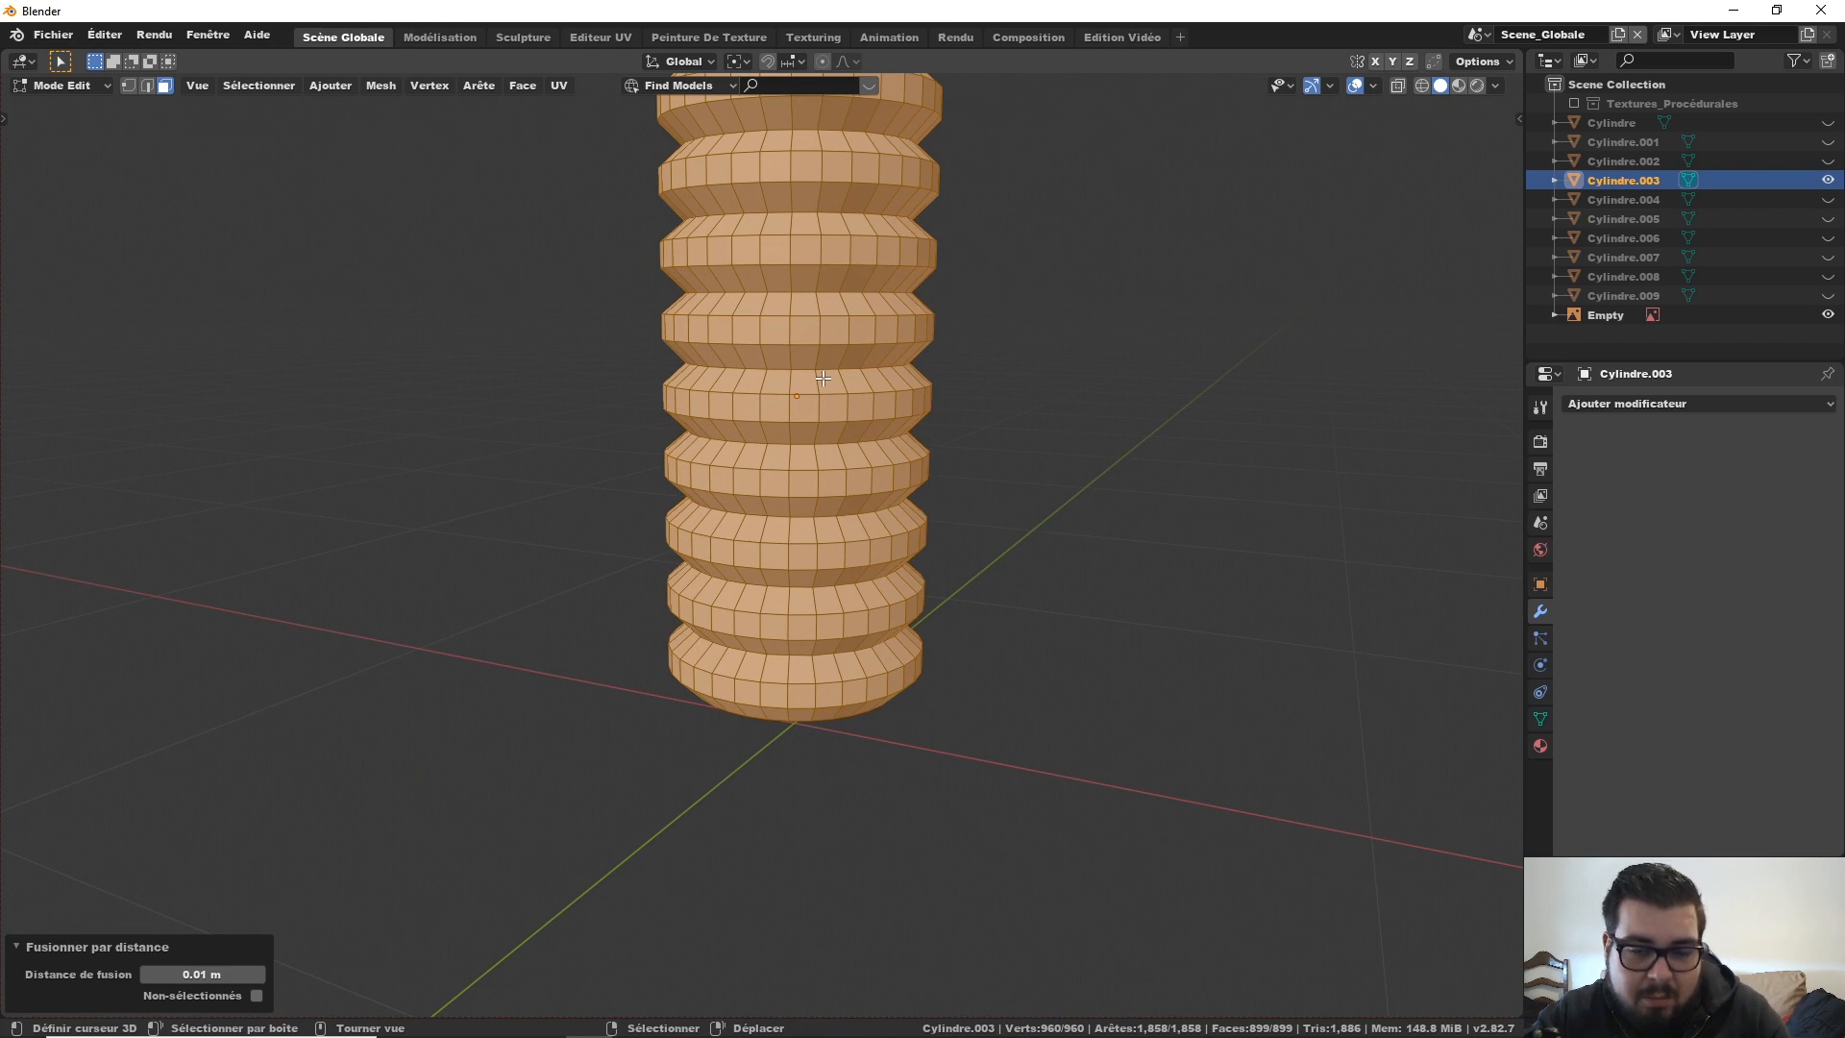
# Step: Bevel the lower outer edge loop of the lowest rib by 0.0075 m with 3 segments
pyautogui.moveTo(903, 500); pyautogui.dragTo(544, 192, button='middle')
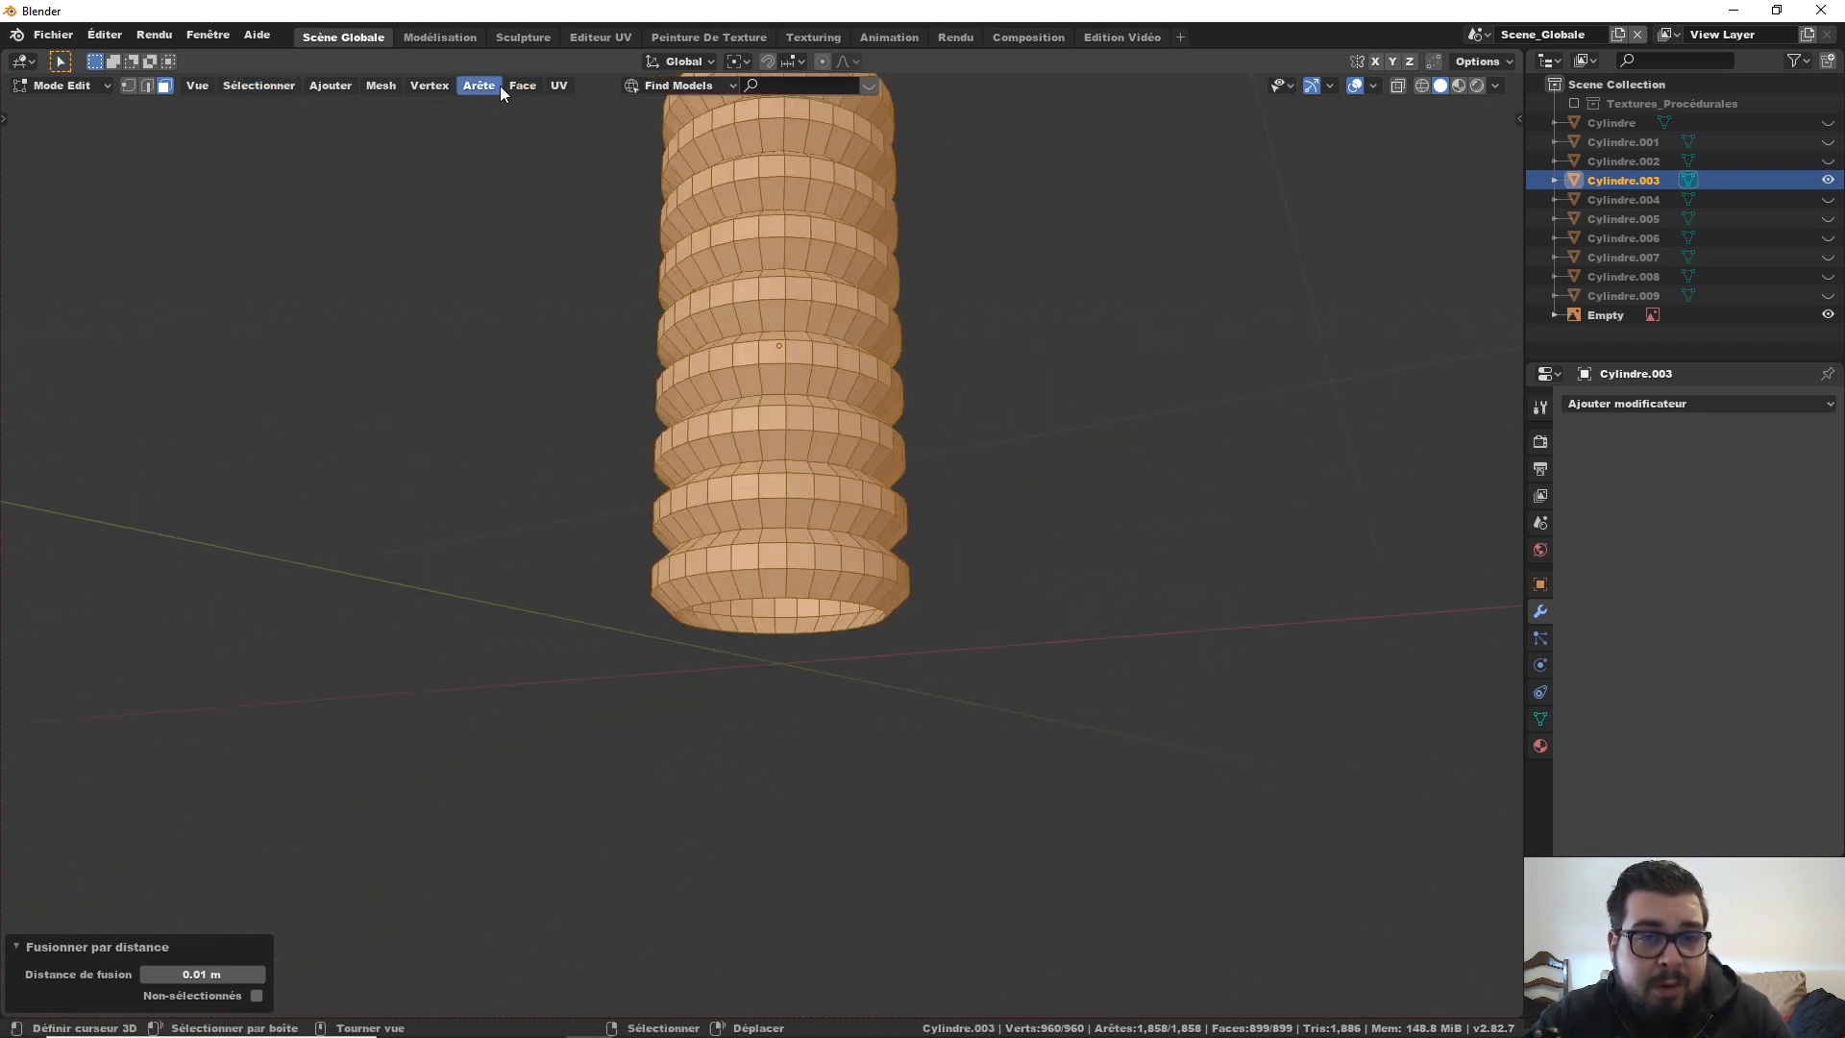
pyautogui.click(429, 86)
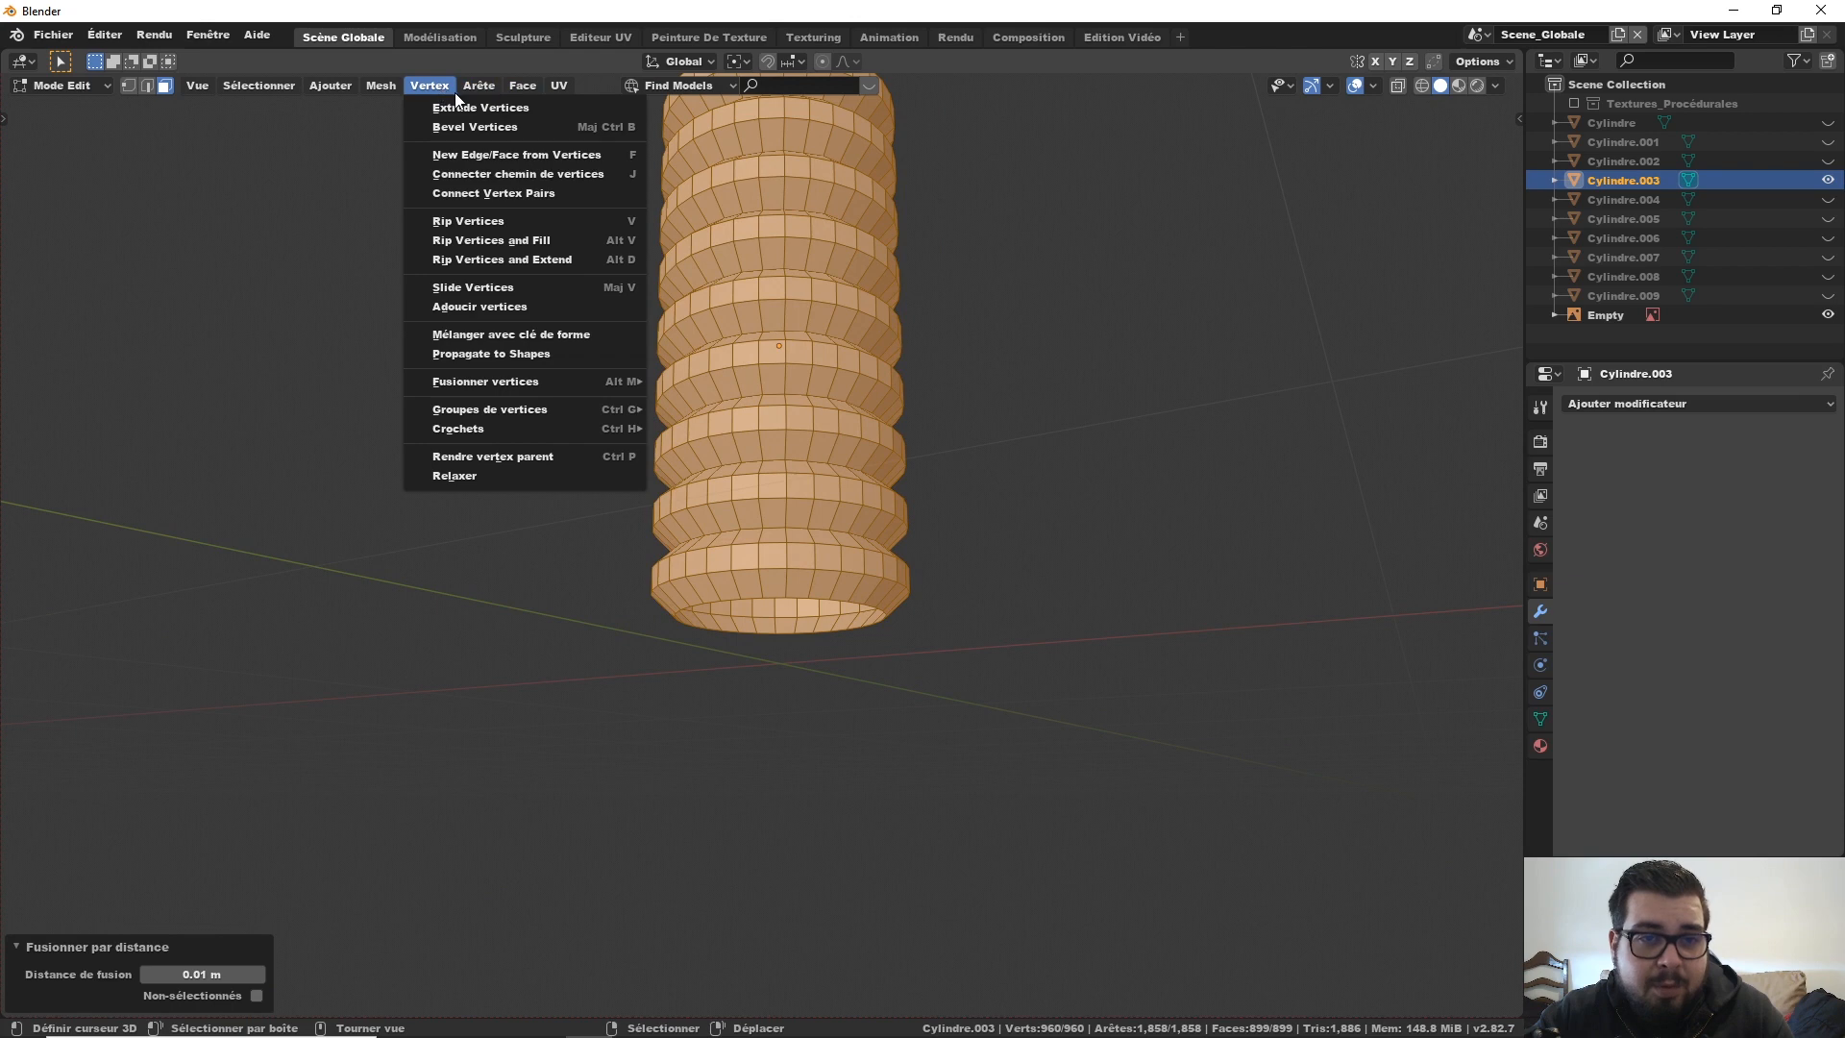
pyautogui.click(146, 86)
pyautogui.scroll(2, 786, 597)
pyautogui.hotkey('alt', 'a')
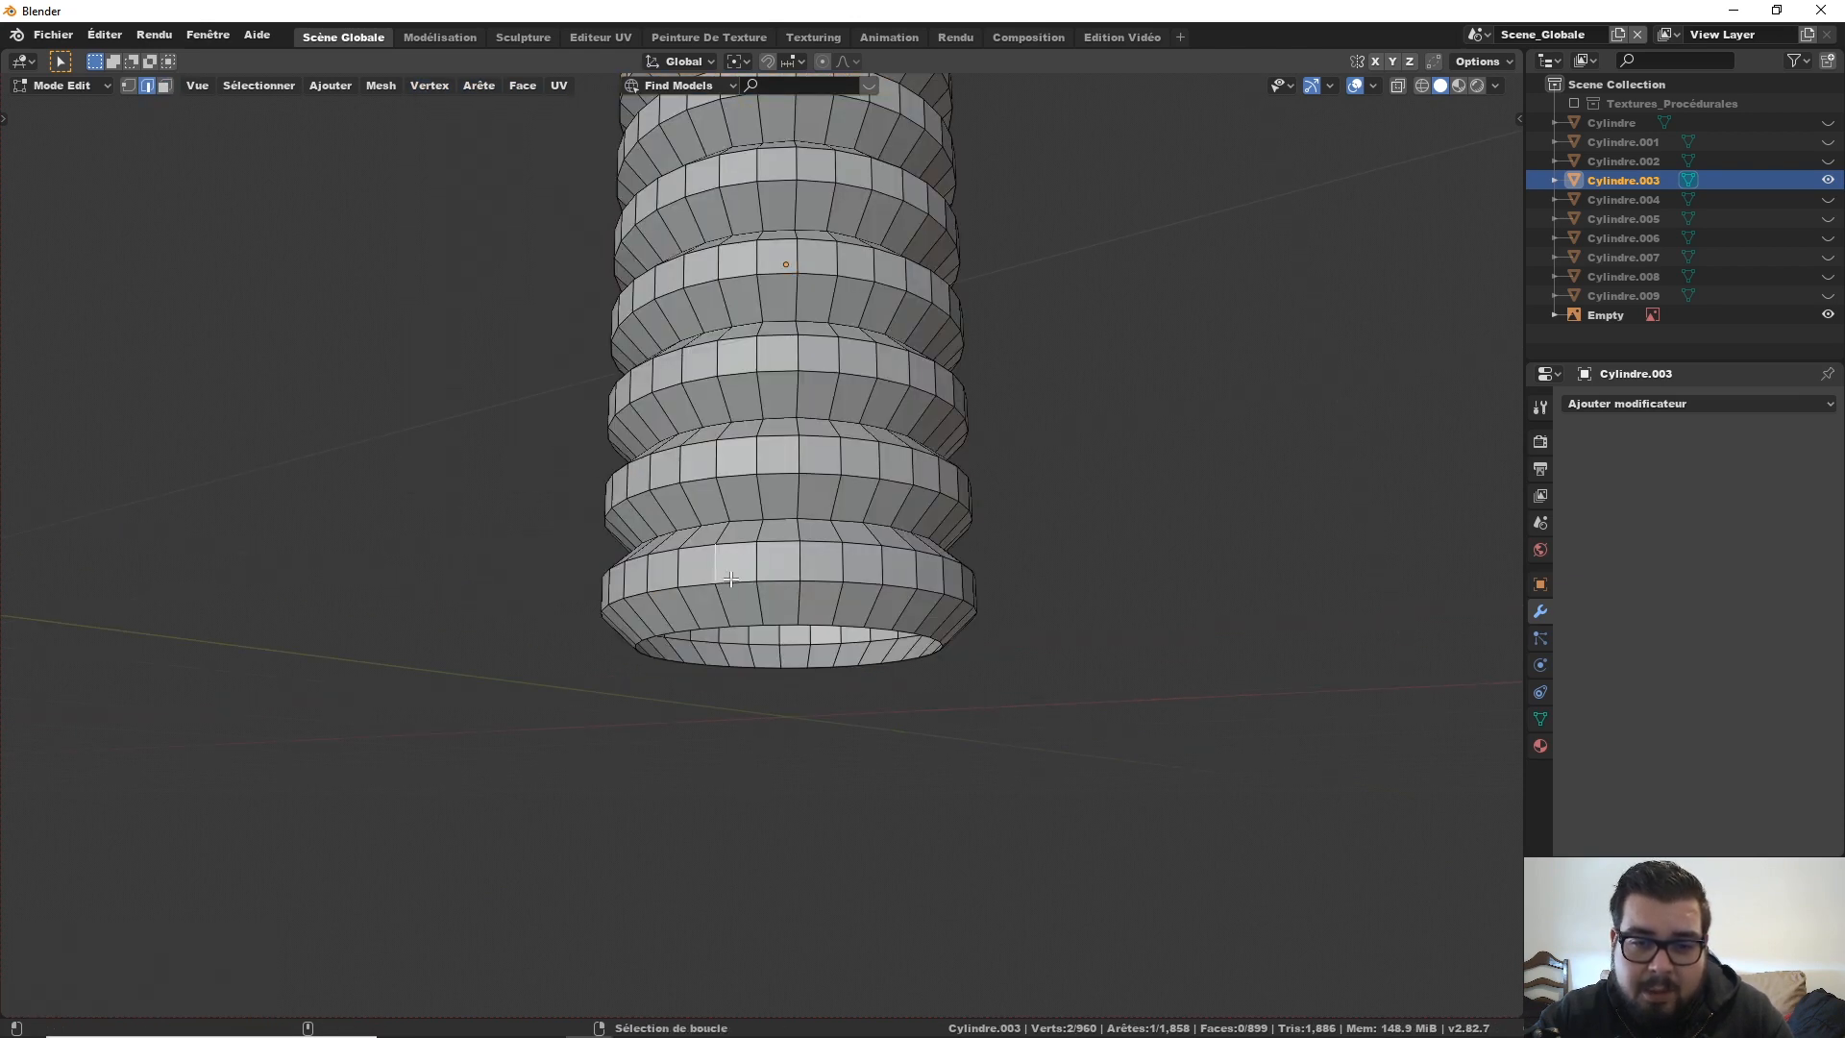
pyautogui.keyDown('alt'); pyautogui.click(719, 581); pyautogui.keyUp('alt')
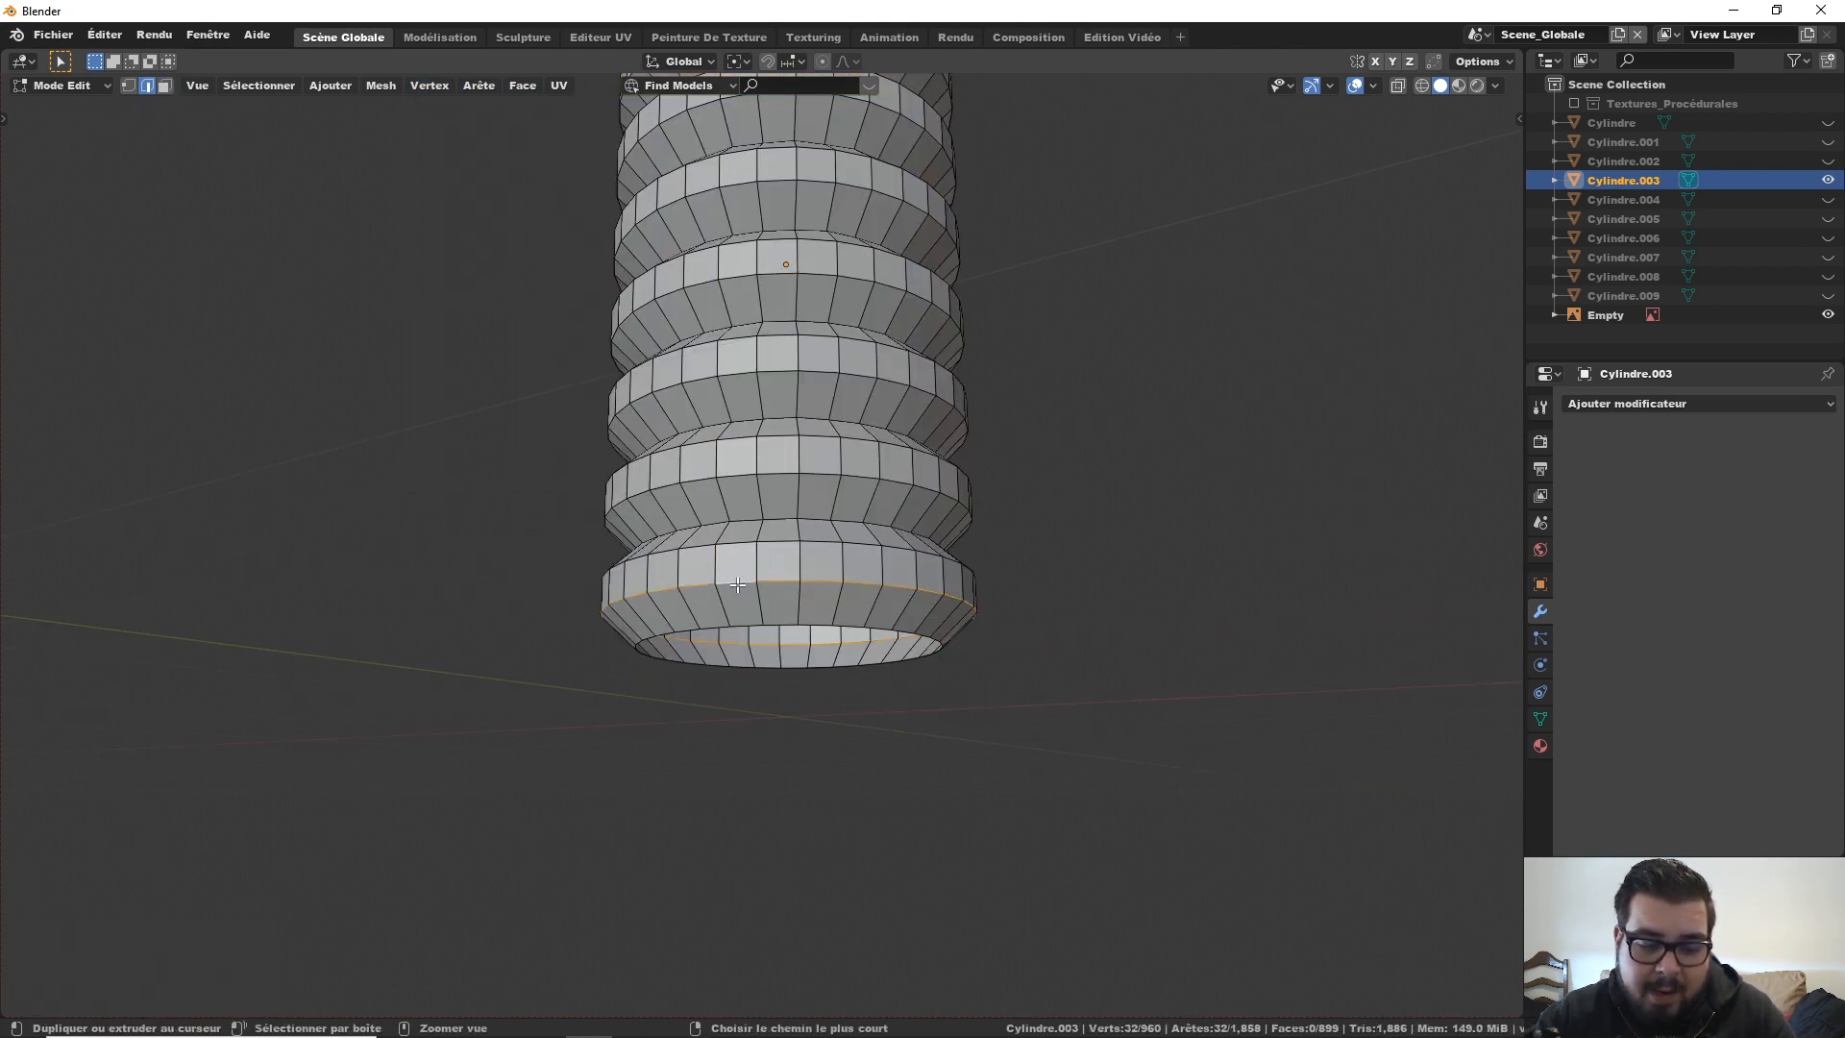
pyautogui.hotkey('ctrl', 'b')
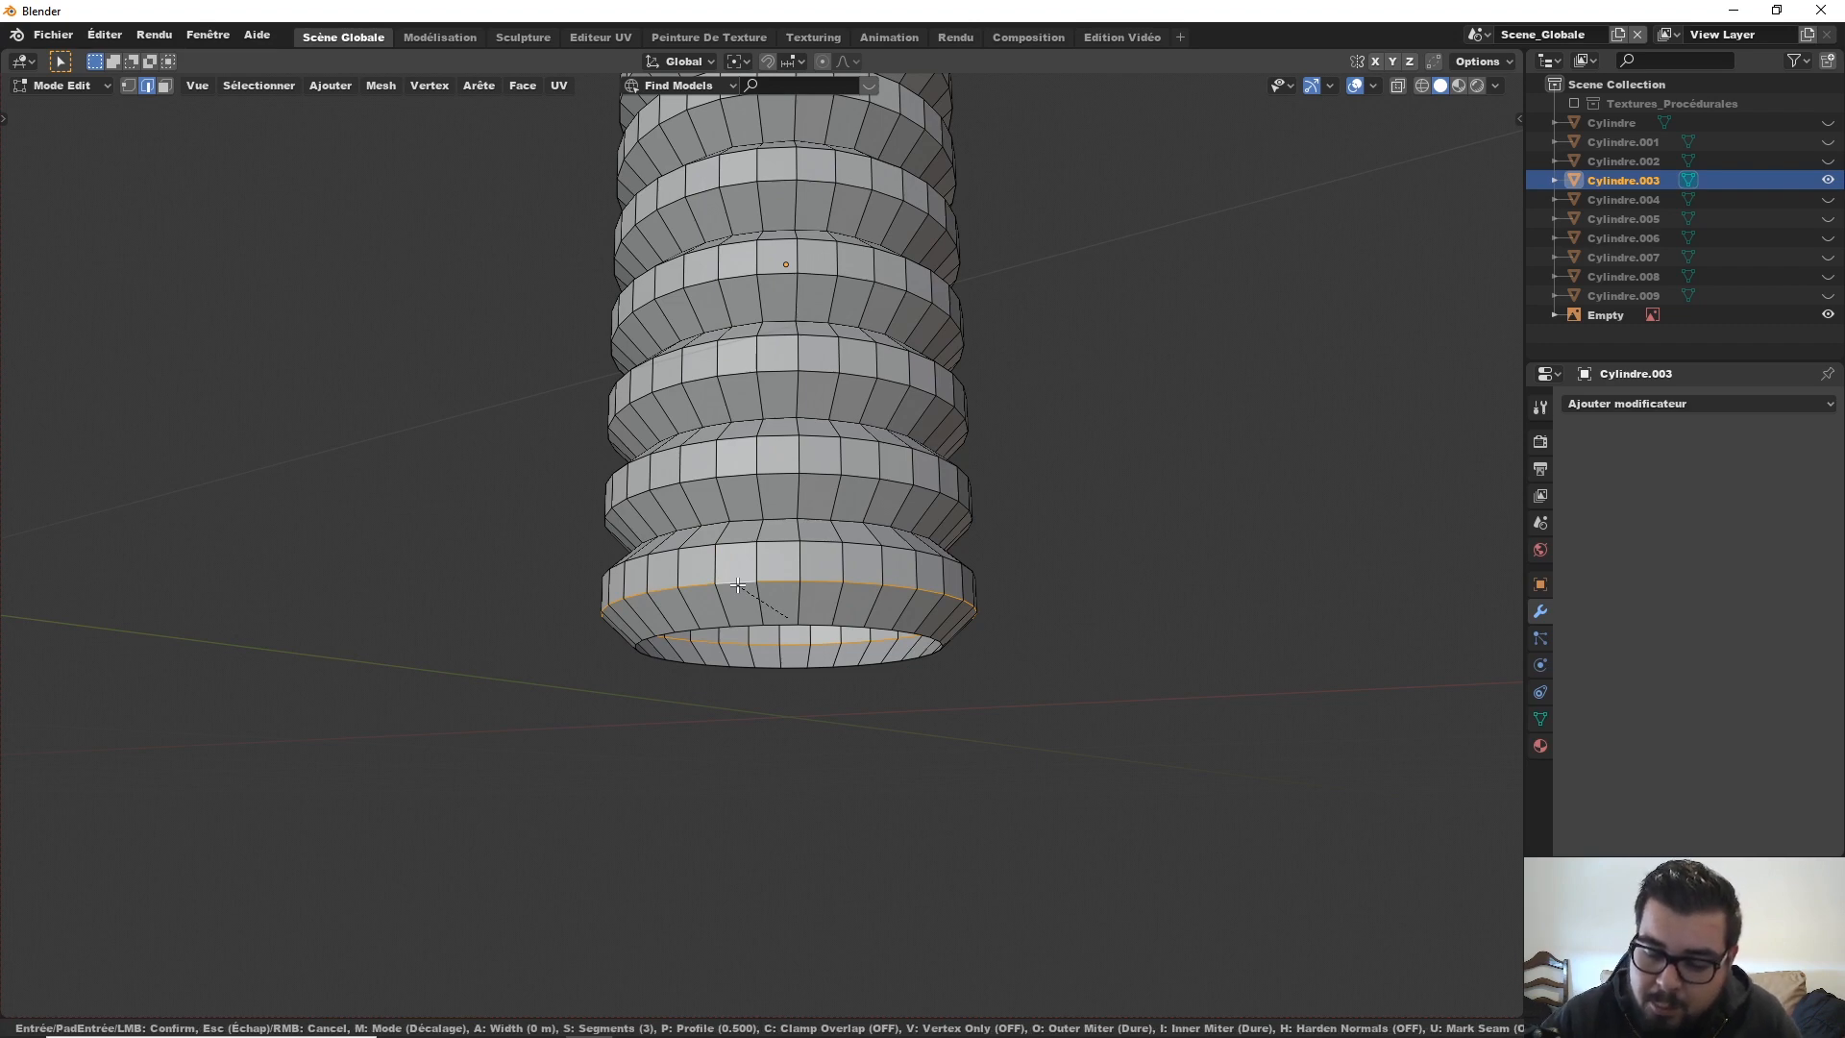
pyautogui.click(737, 586)
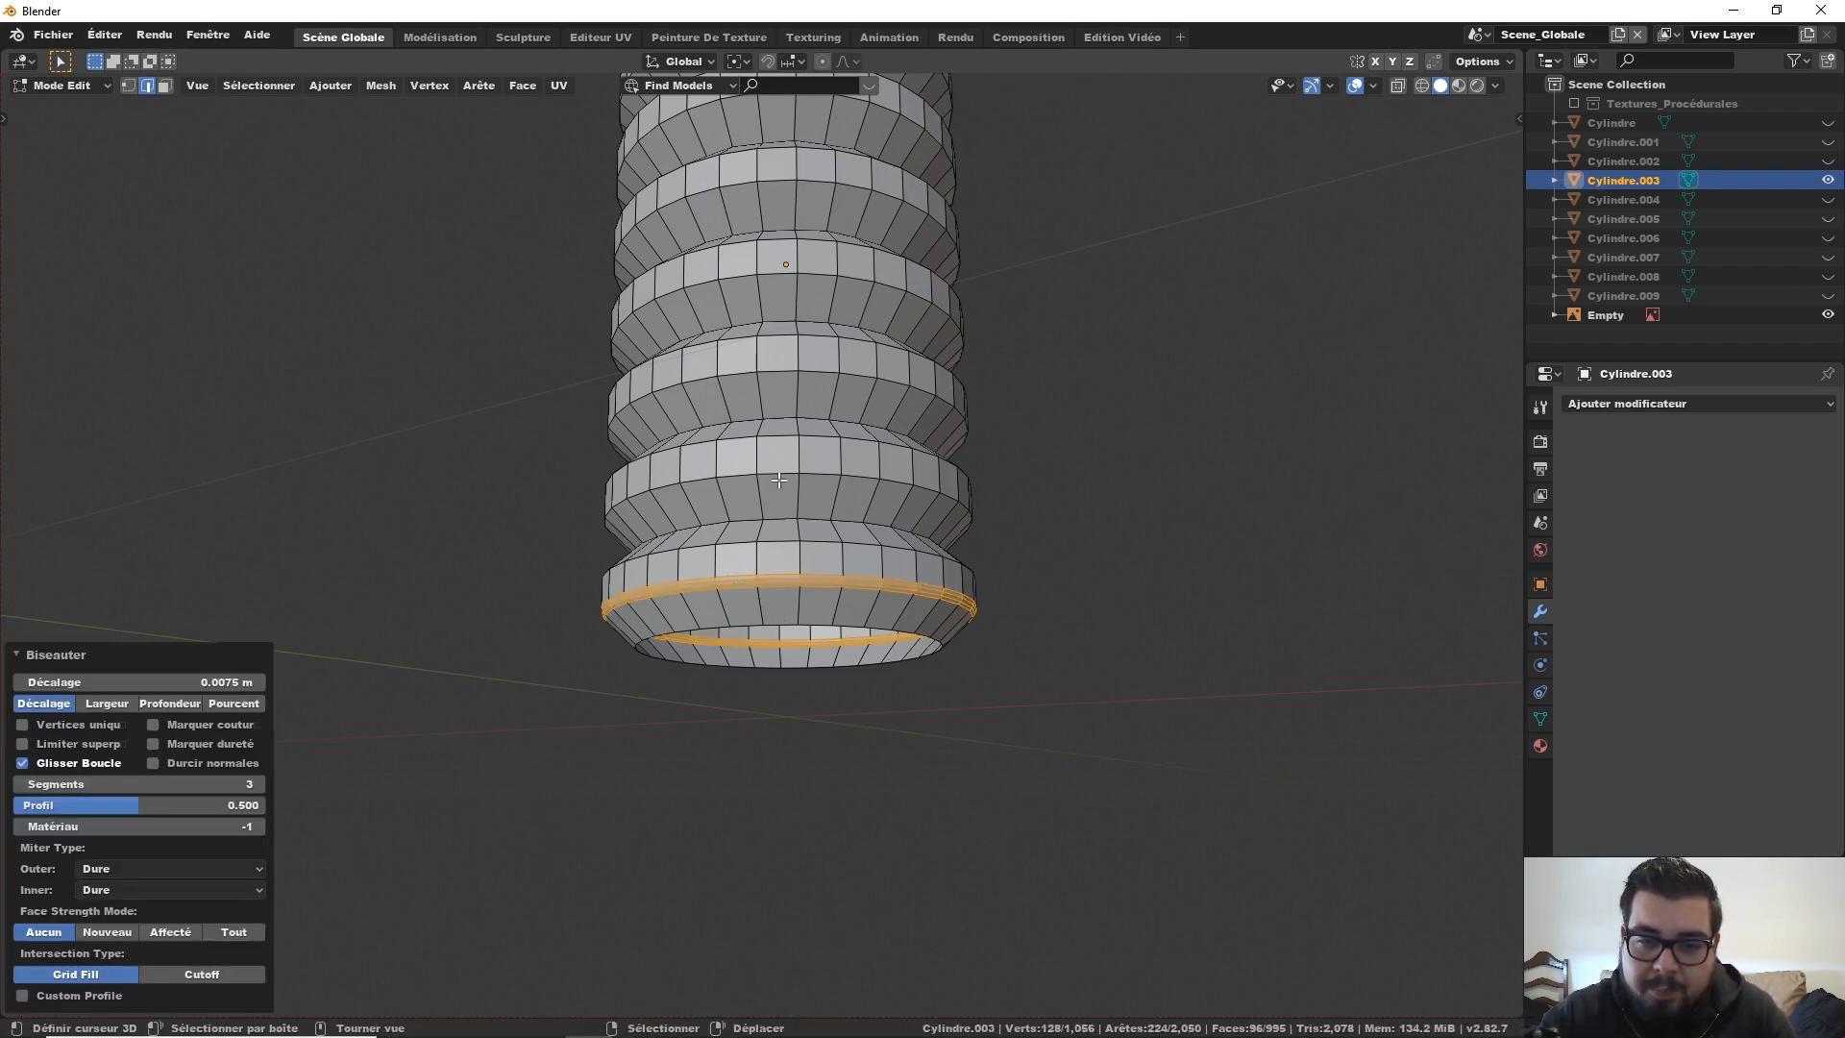
# Step: Bevel the upper outer edge loop of the lowest rib by 0.0075 m with 3 segments
pyautogui.rightClick(787, 542)
pyautogui.keyDown('alt'); pyautogui.rightClick(785, 543); pyautogui.keyUp('alt')
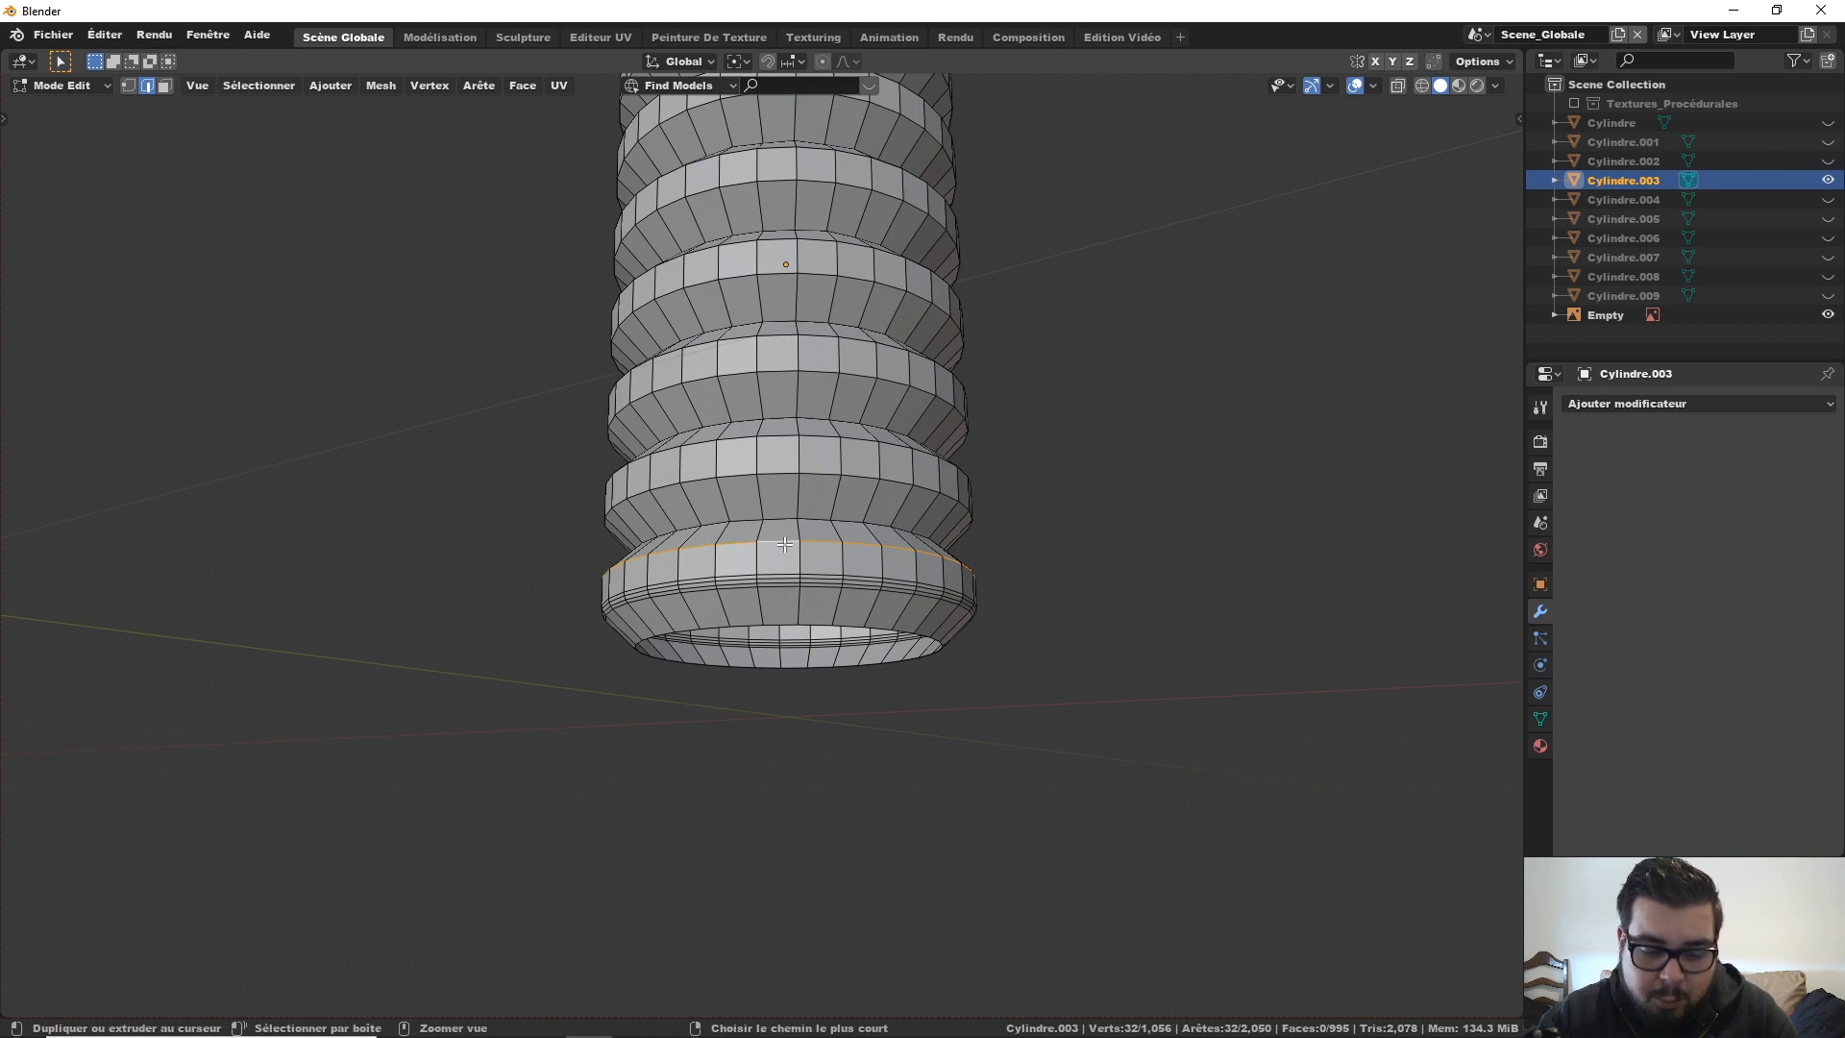
pyautogui.hotkey('ctrl', 'b')
pyautogui.click(785, 544)
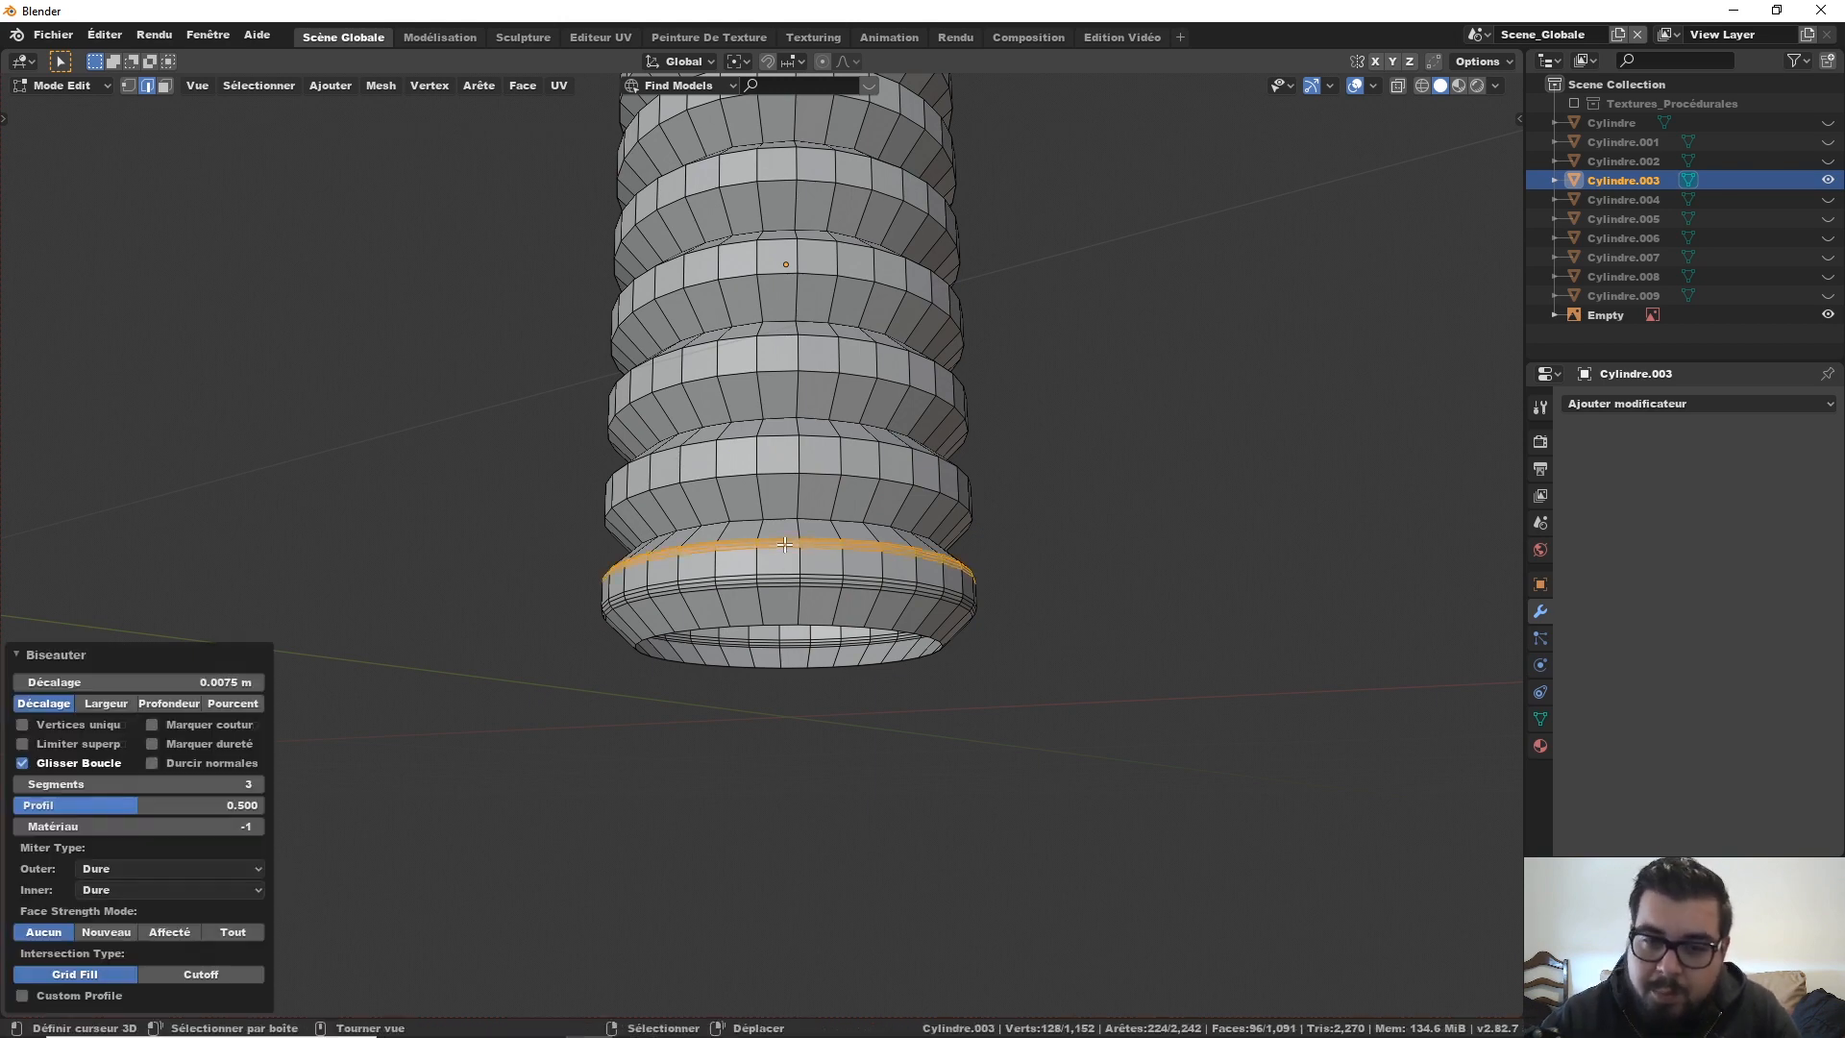
# Step: Bevel the groove edge loop between the two lowest ribs by 0.0015 m with 3 segments
pyautogui.scroll(3, 729, 586)
pyautogui.keyDown('alt'); pyautogui.click(798, 493); pyautogui.keyUp('alt')
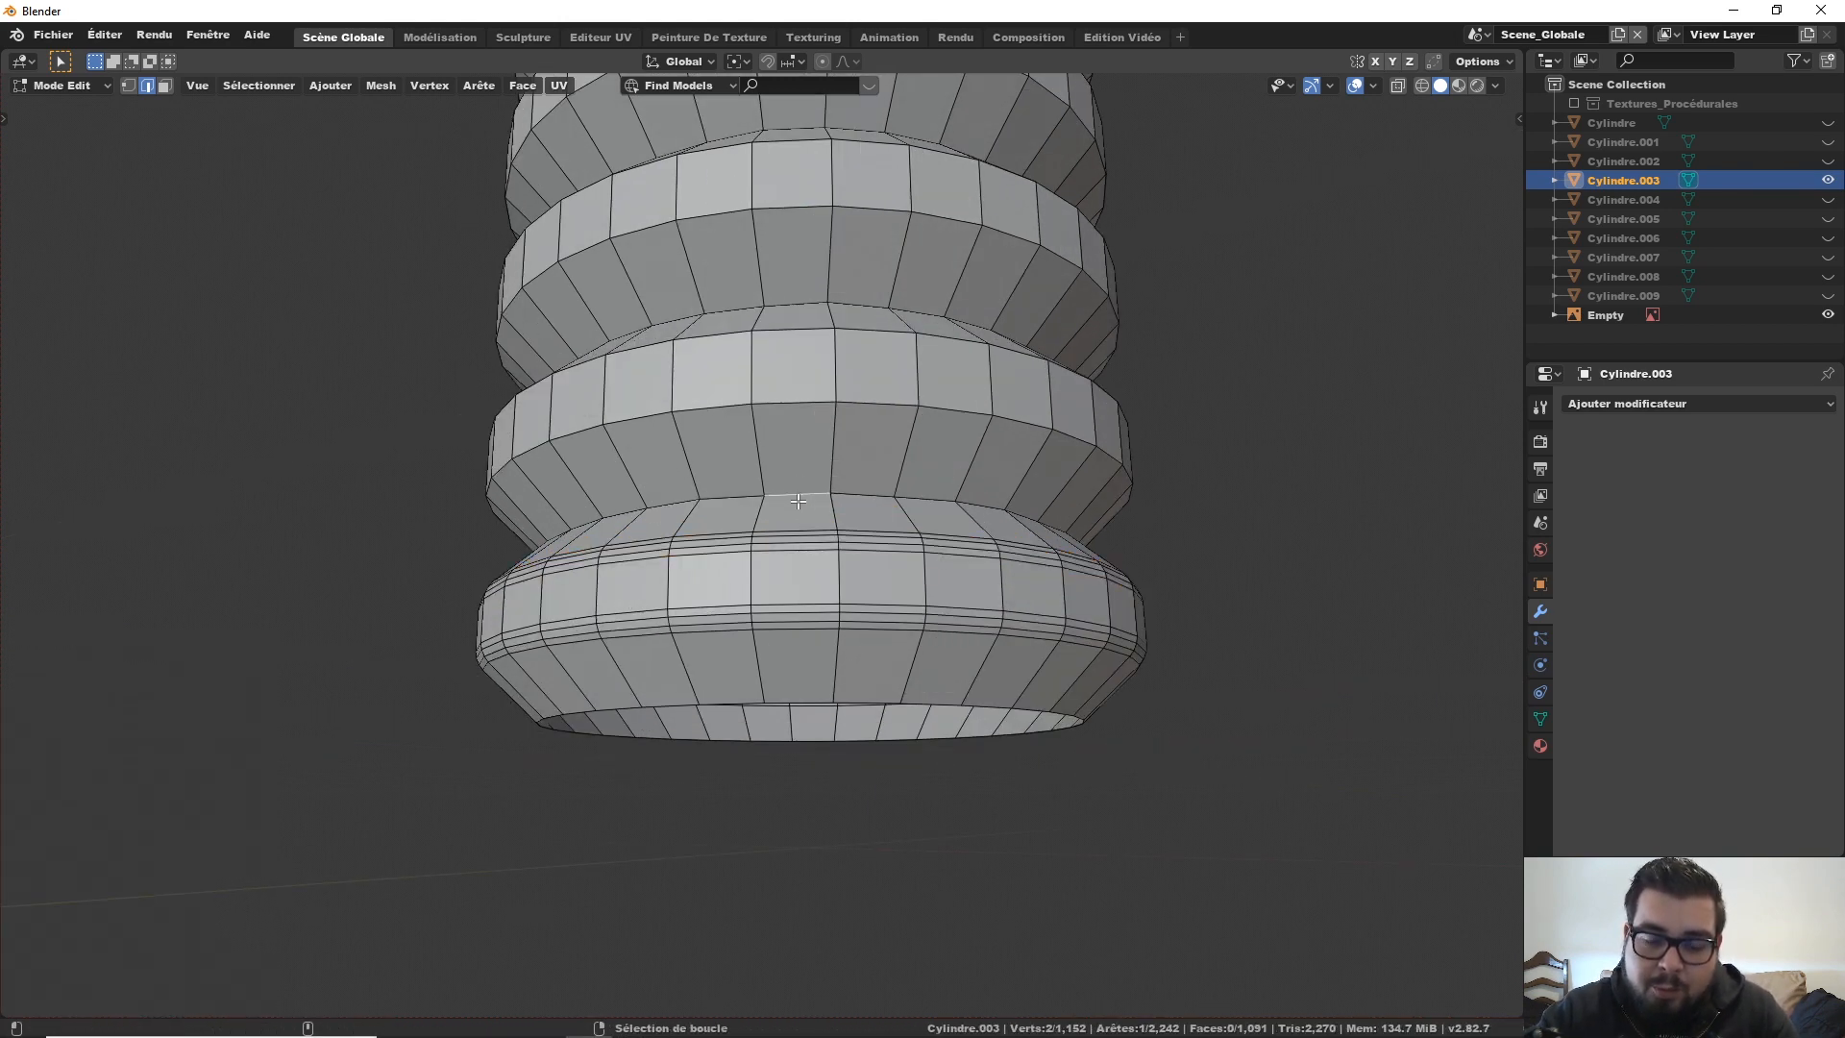
pyautogui.hotkey('ctrl', 'b')
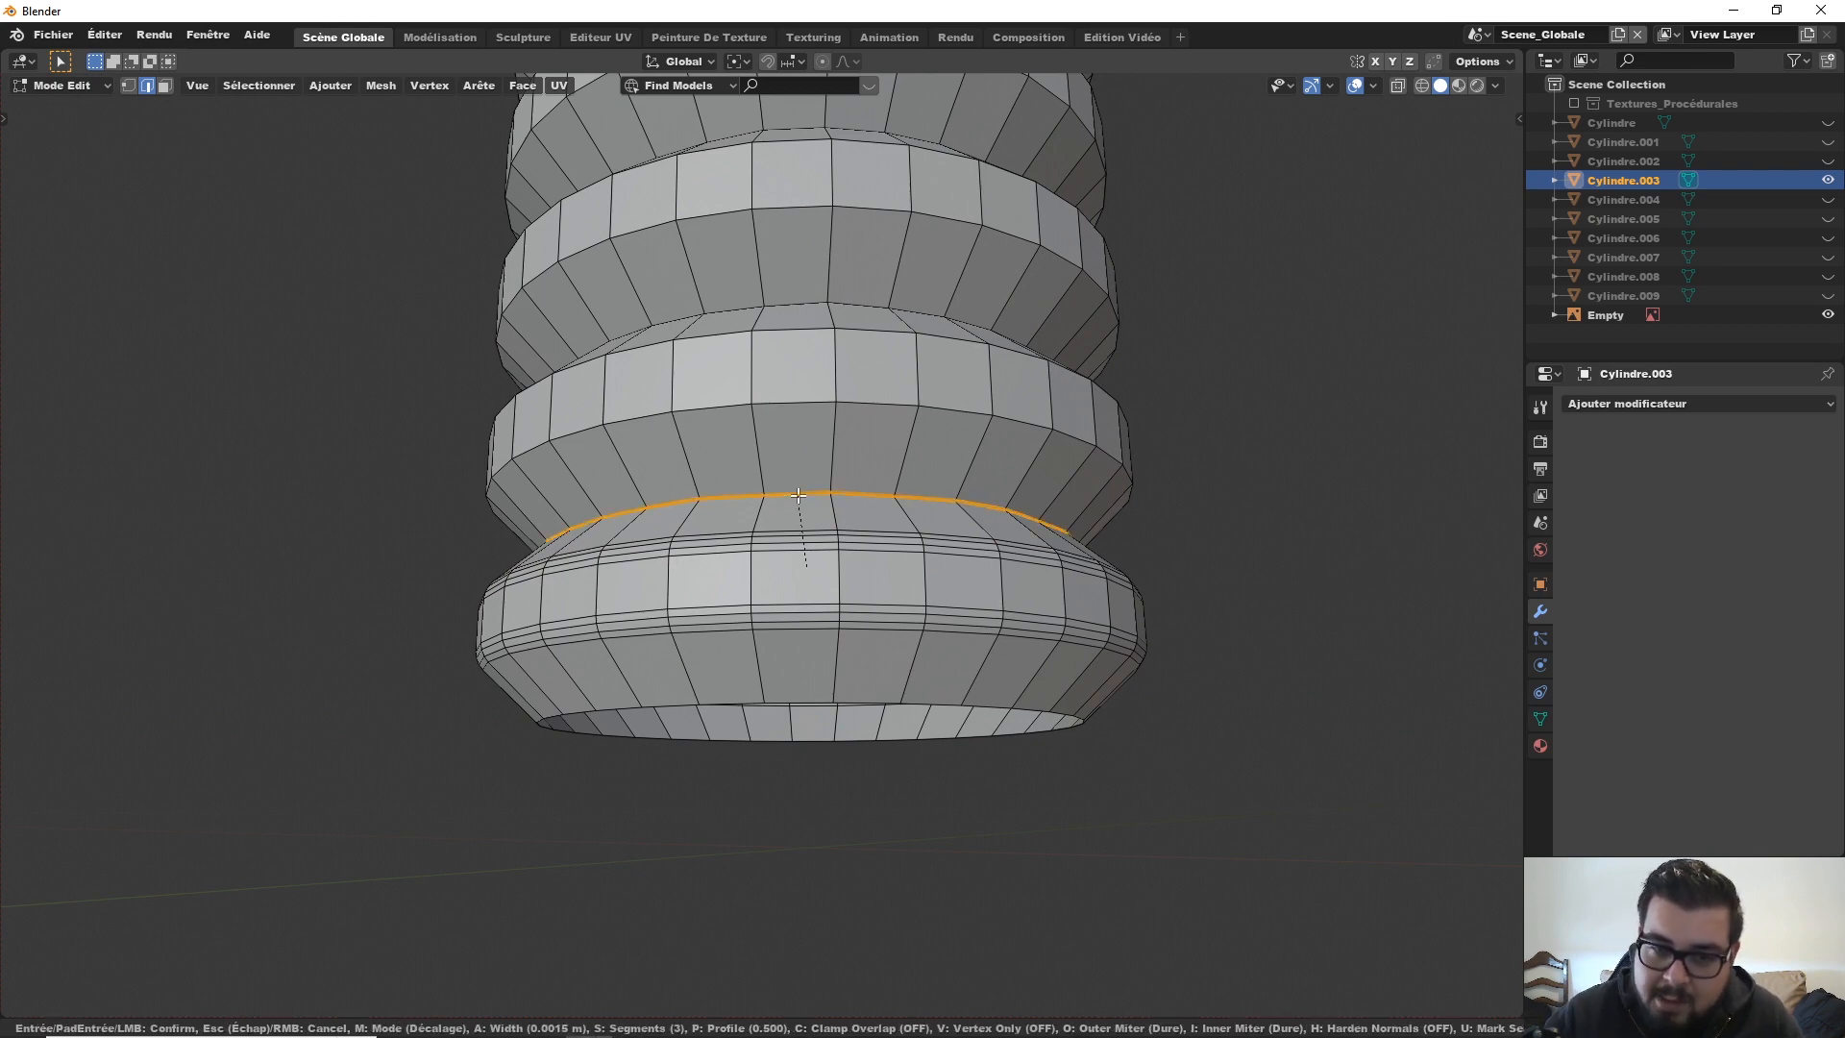
pyautogui.click(799, 495)
# Step: Bevel the edge loops of the remaining ribs up to the top one with 3 segments, using 0.0075 m on the outer edges
pyautogui.keyDown('alt'); pyautogui.click(785, 400); pyautogui.keyUp('alt')
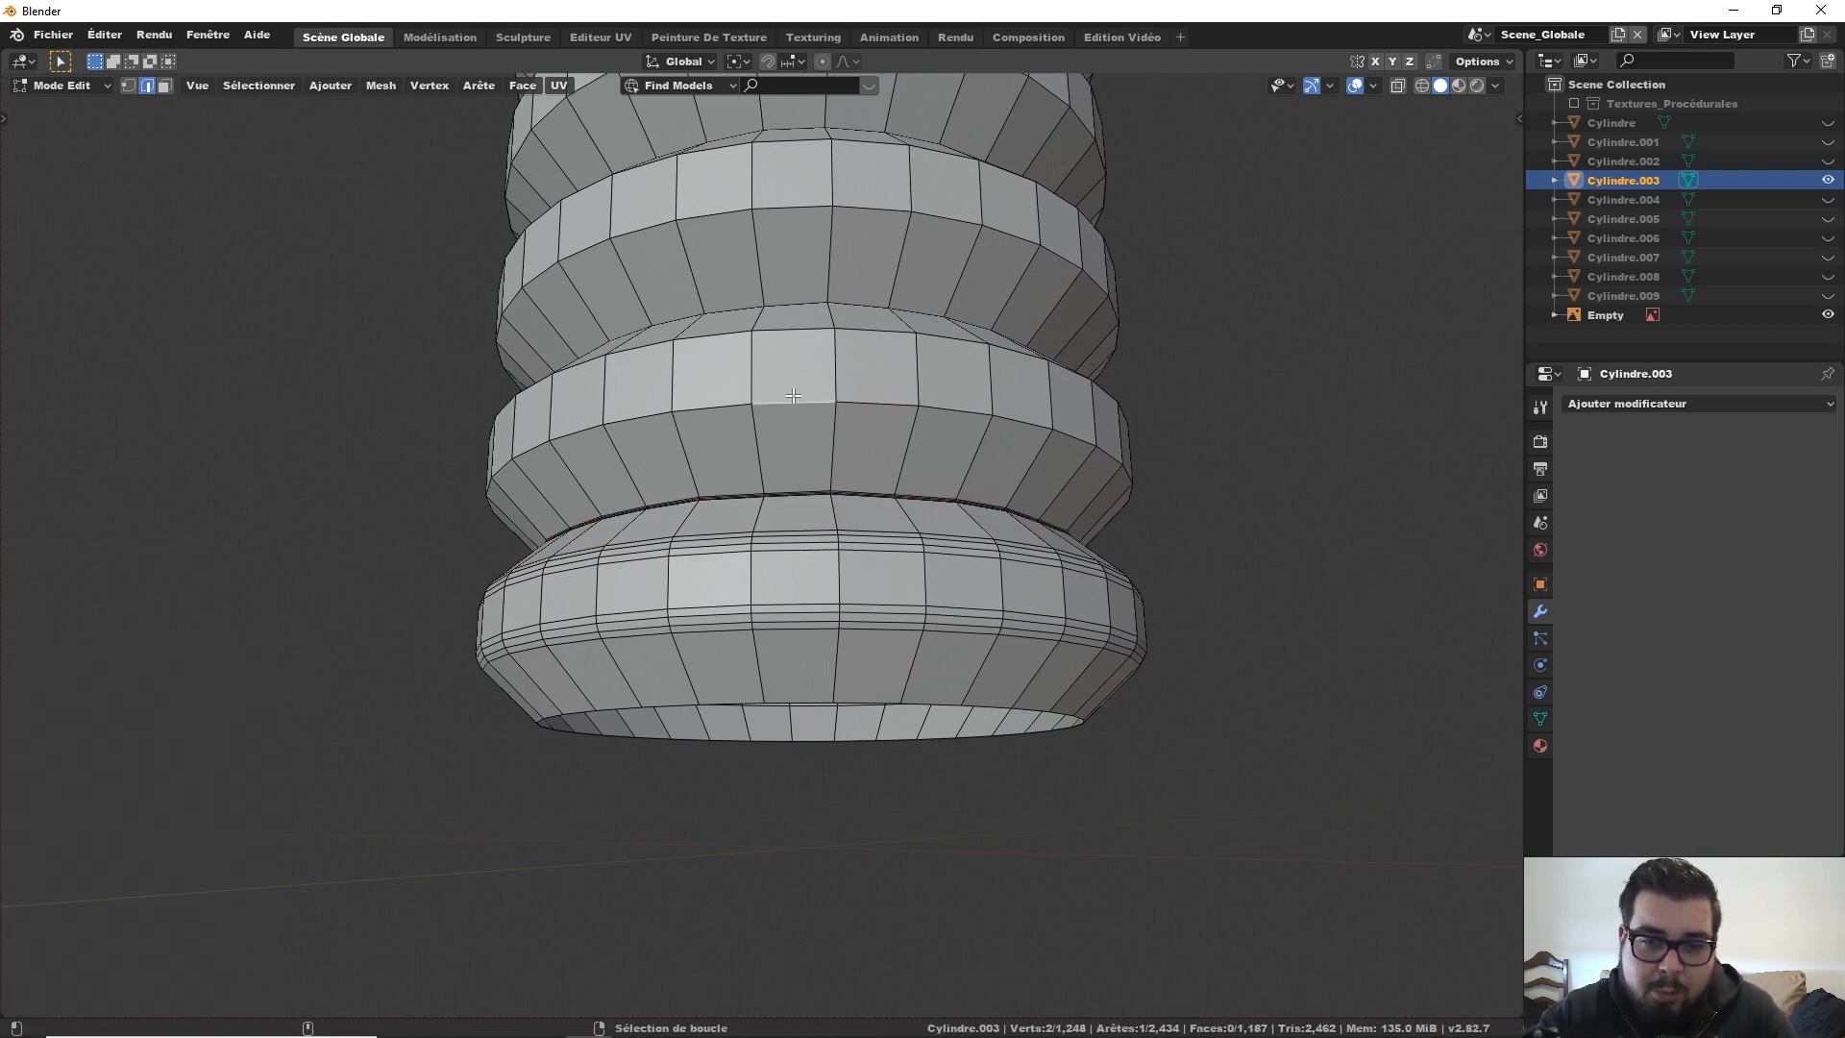
pyautogui.hotkey('ctrl', 'b')
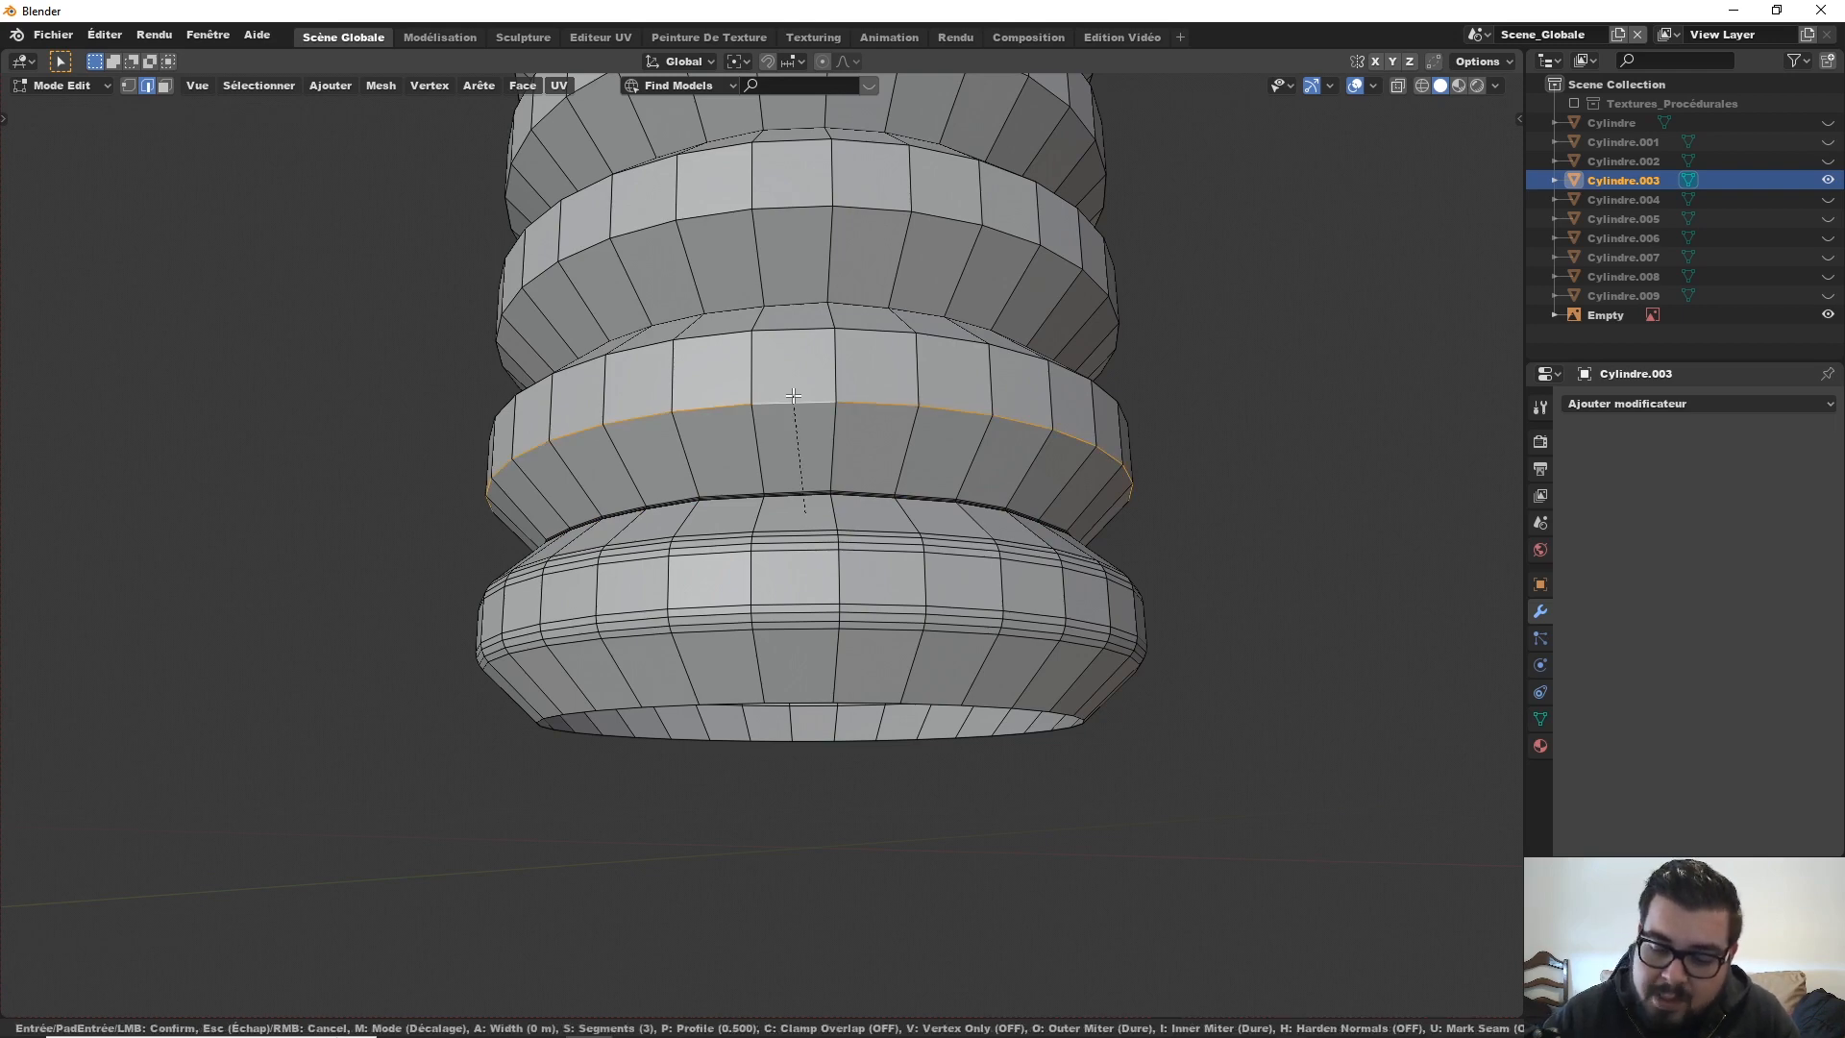
pyautogui.write('0.07')
pyautogui.press('Return')
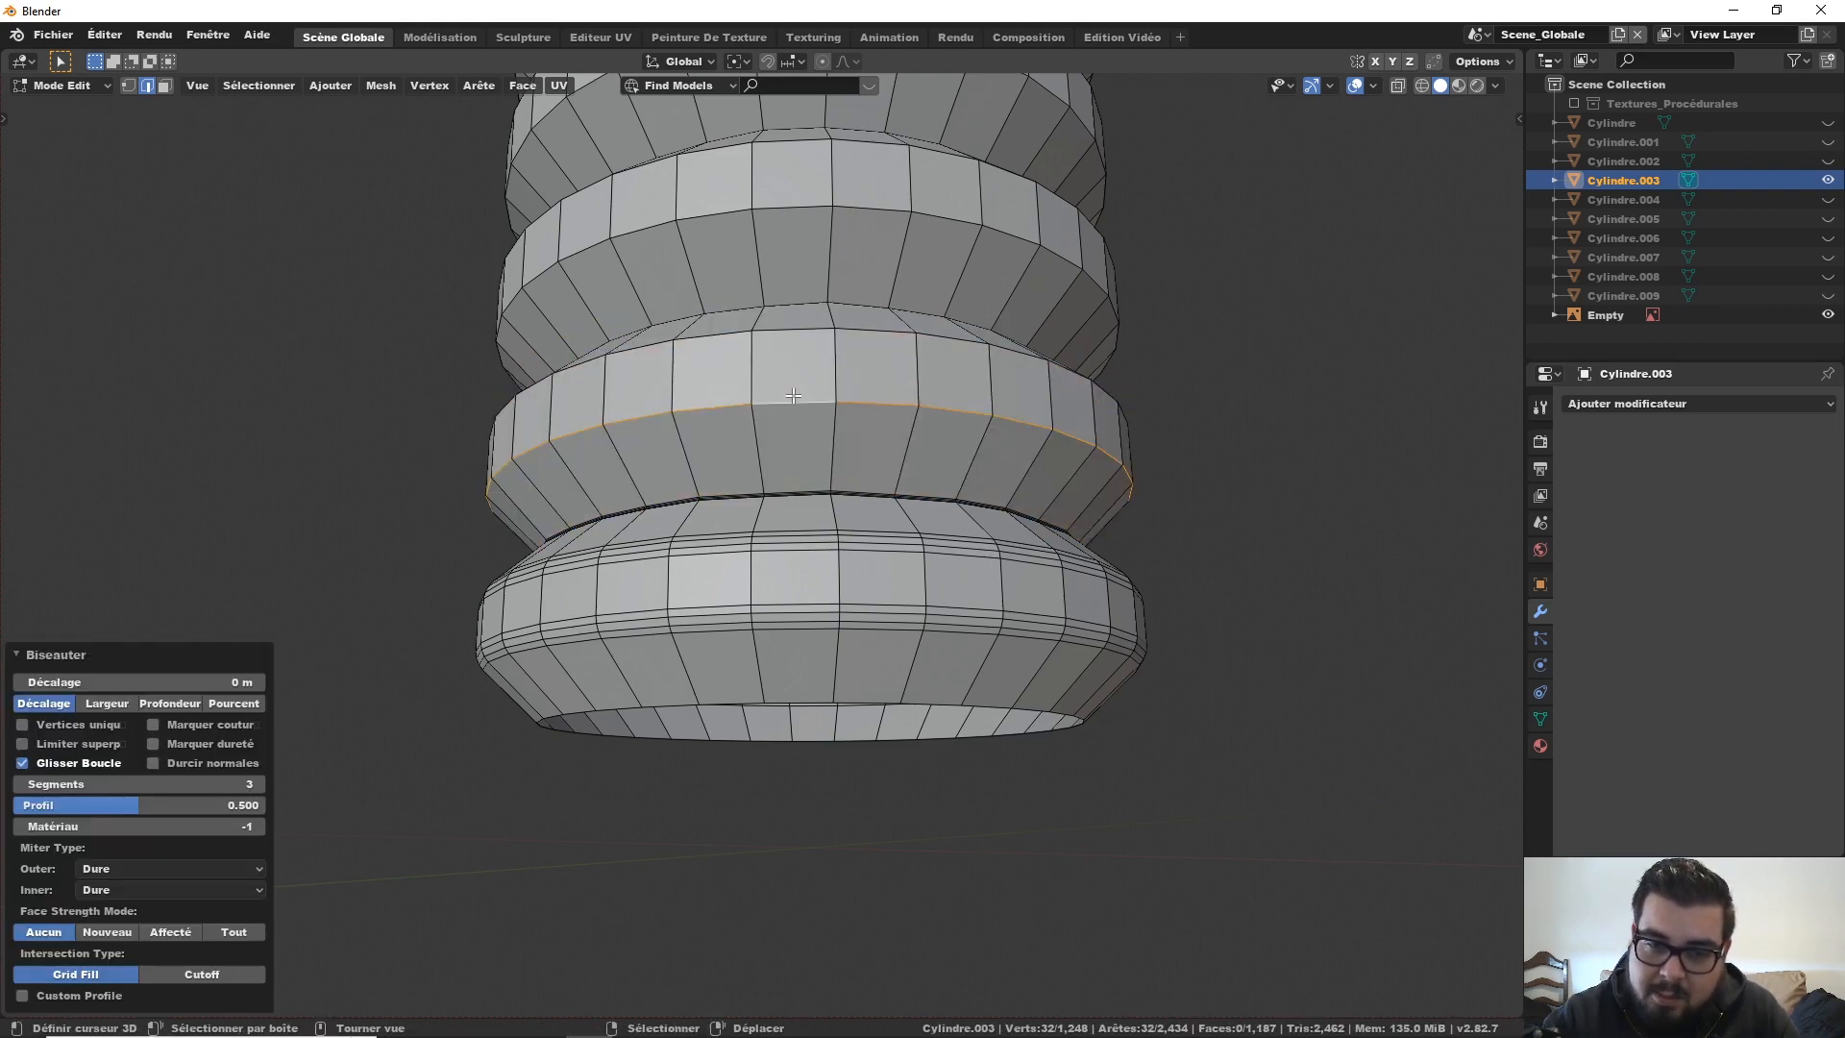
pyautogui.scroll(-2, 794, 396)
pyautogui.keyDown('alt'); pyautogui.click(660, 351); pyautogui.keyUp('alt')
pyautogui.hotkey('ctrl', 'b')
pyautogui.write('0.0075')
pyautogui.press('Return')
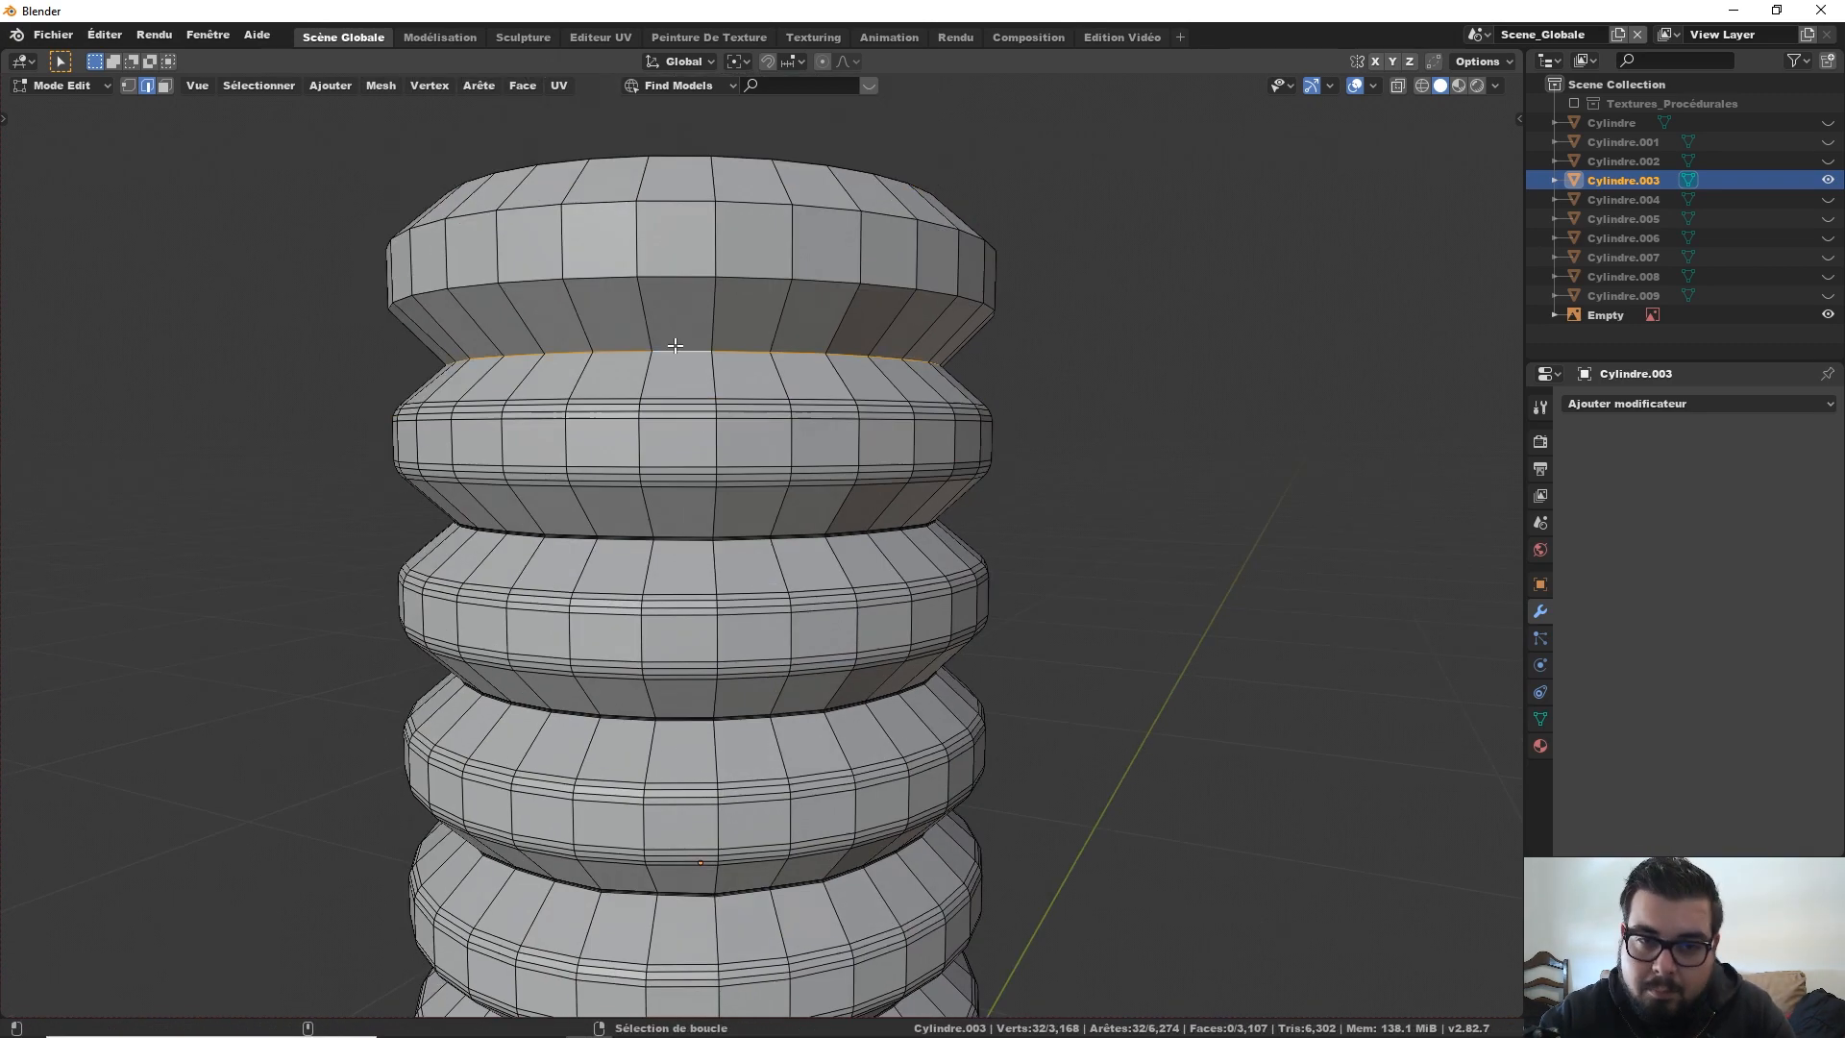
pyautogui.hotkey('ctrl', 'b')
pyautogui.write('0.0075')
pyautogui.press('Return')
# Step: Bevel the upper rim edge loop of the round recess in the top face by 0.0015 m with 3 segments
pyautogui.moveTo(661, 289); pyautogui.dragTo(565, 242, button='middle')
pyautogui.scroll(3, 663, 409)
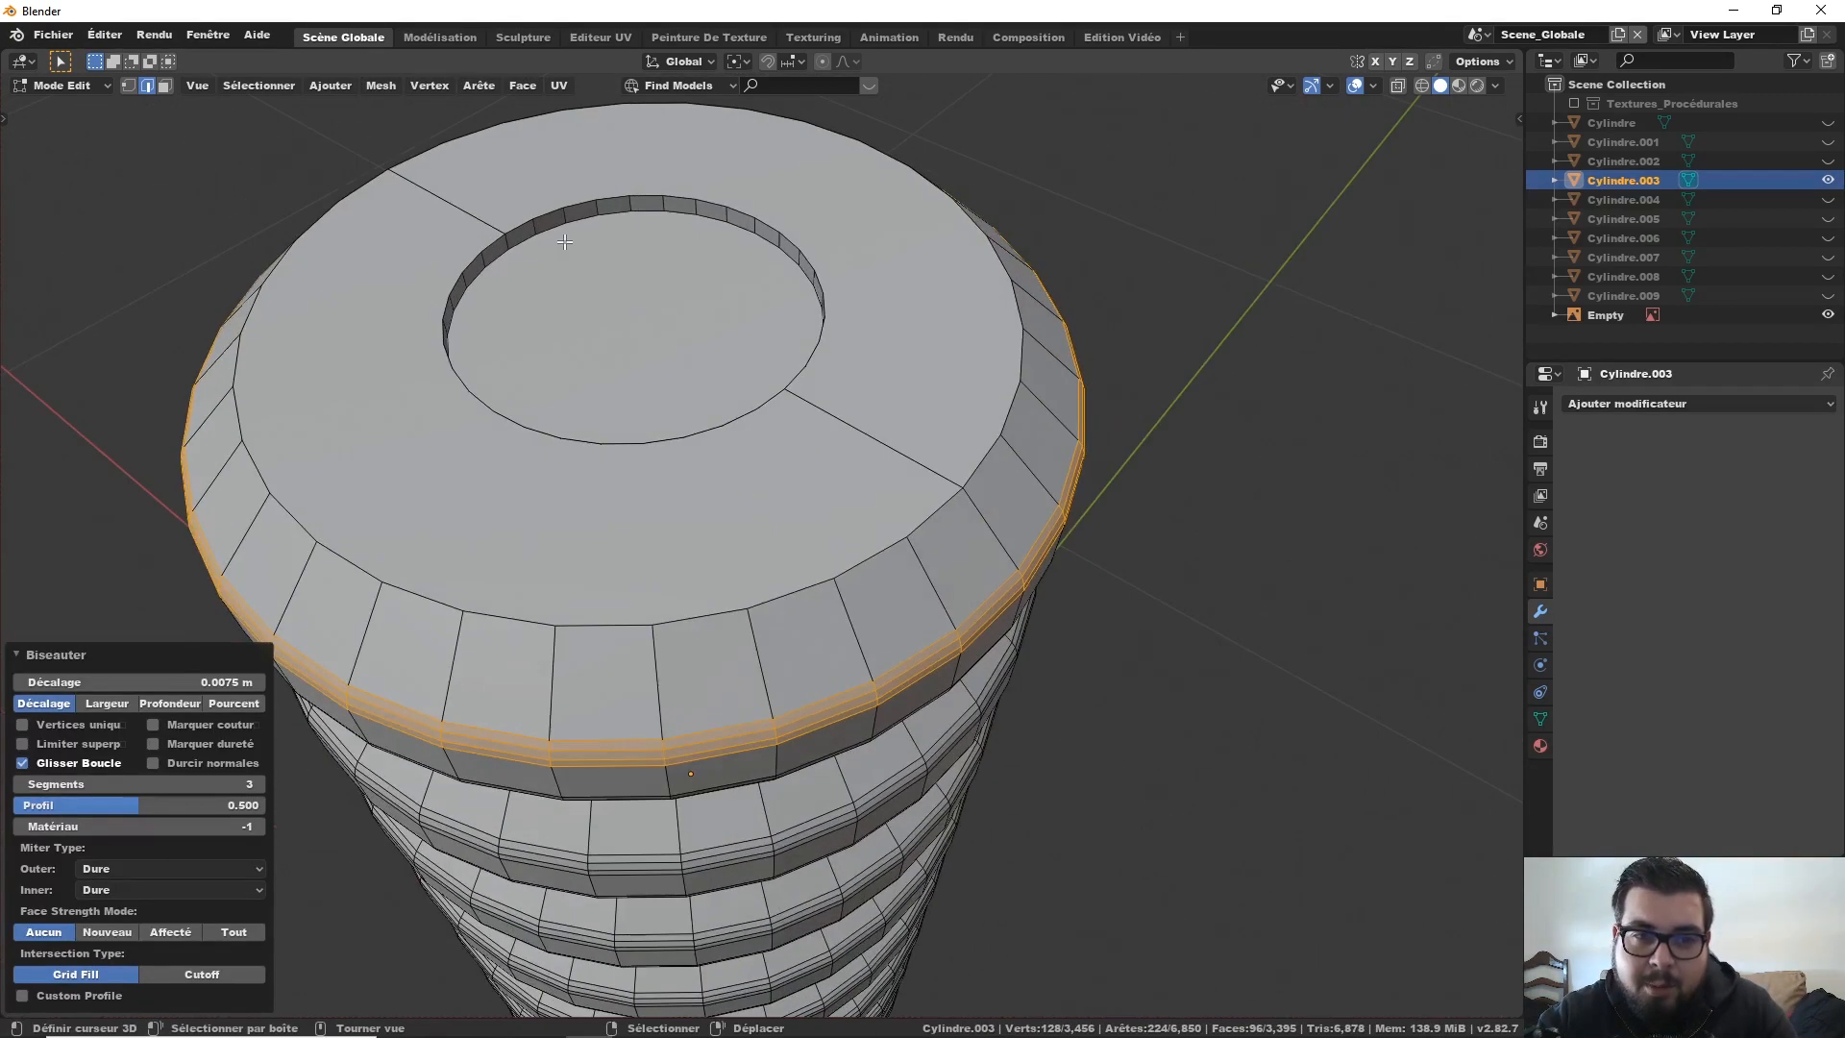
pyautogui.hotkey('alt', 'a')
pyautogui.keyDown('alt'); pyautogui.click(548, 209); pyautogui.keyUp('alt')
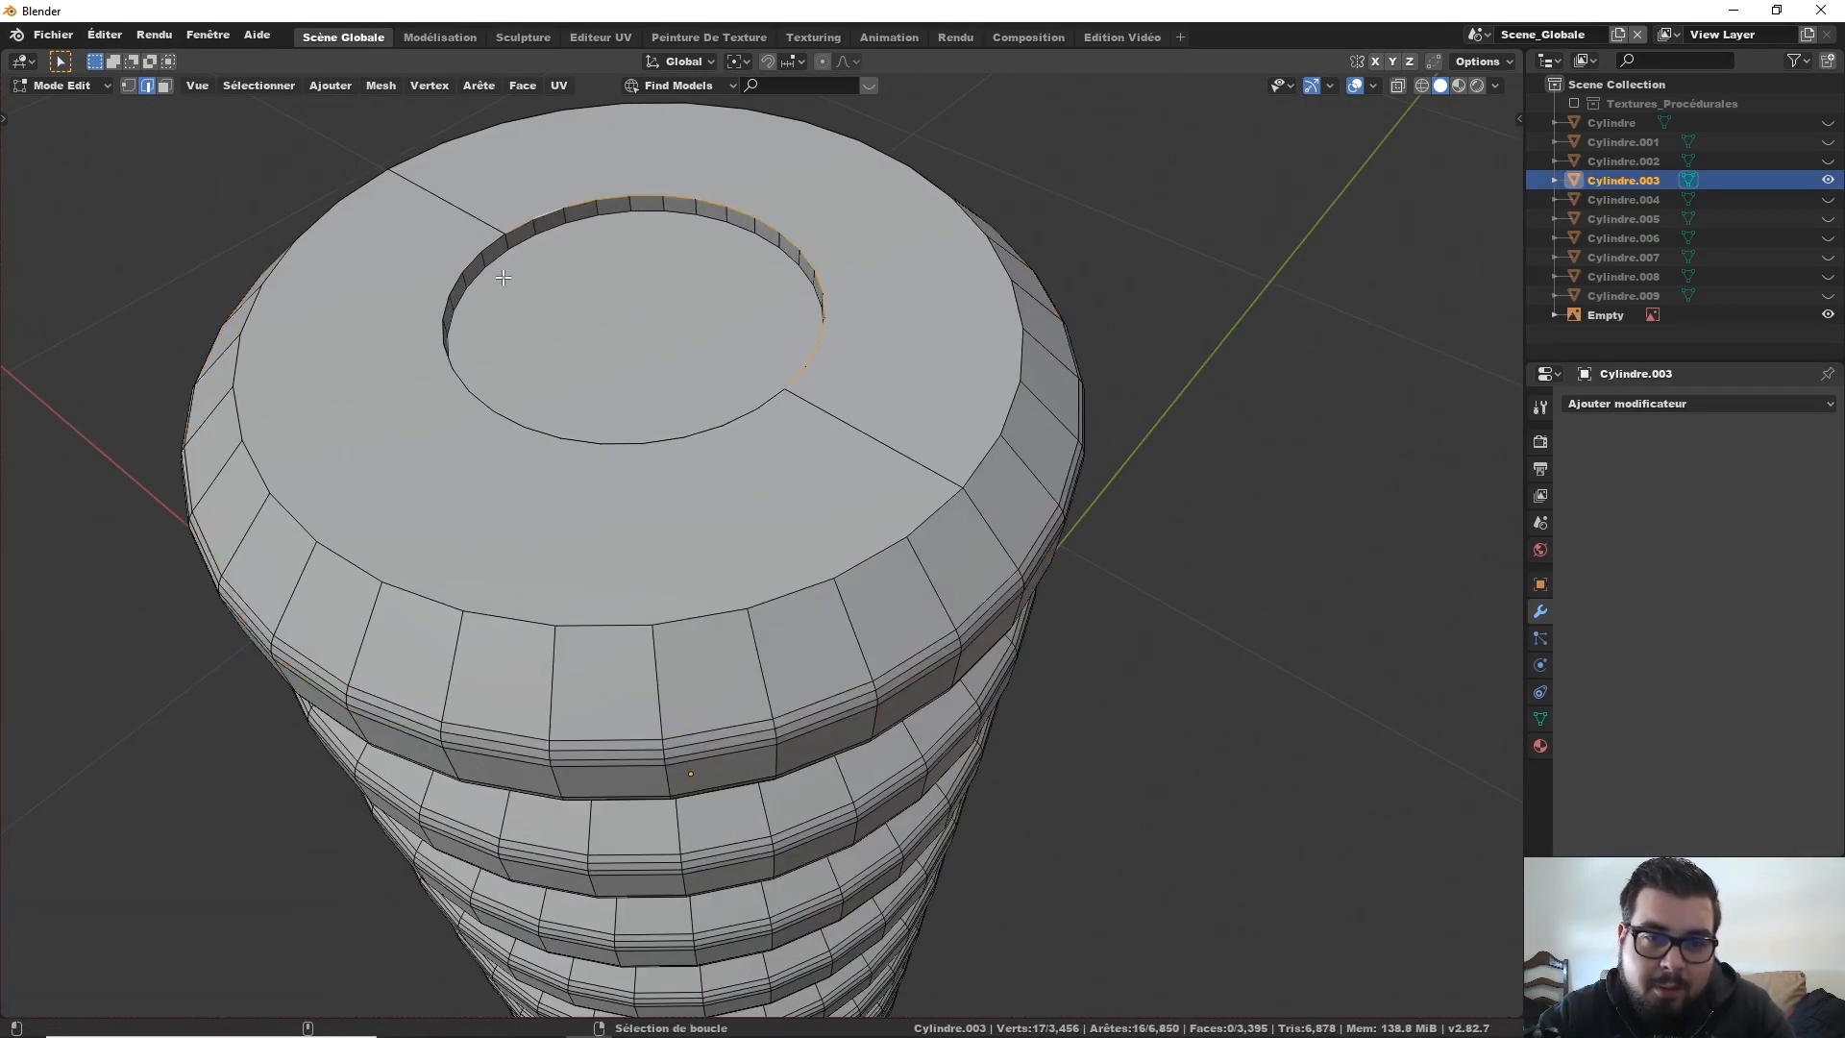
pyautogui.hotkey('ctrl', 'b')
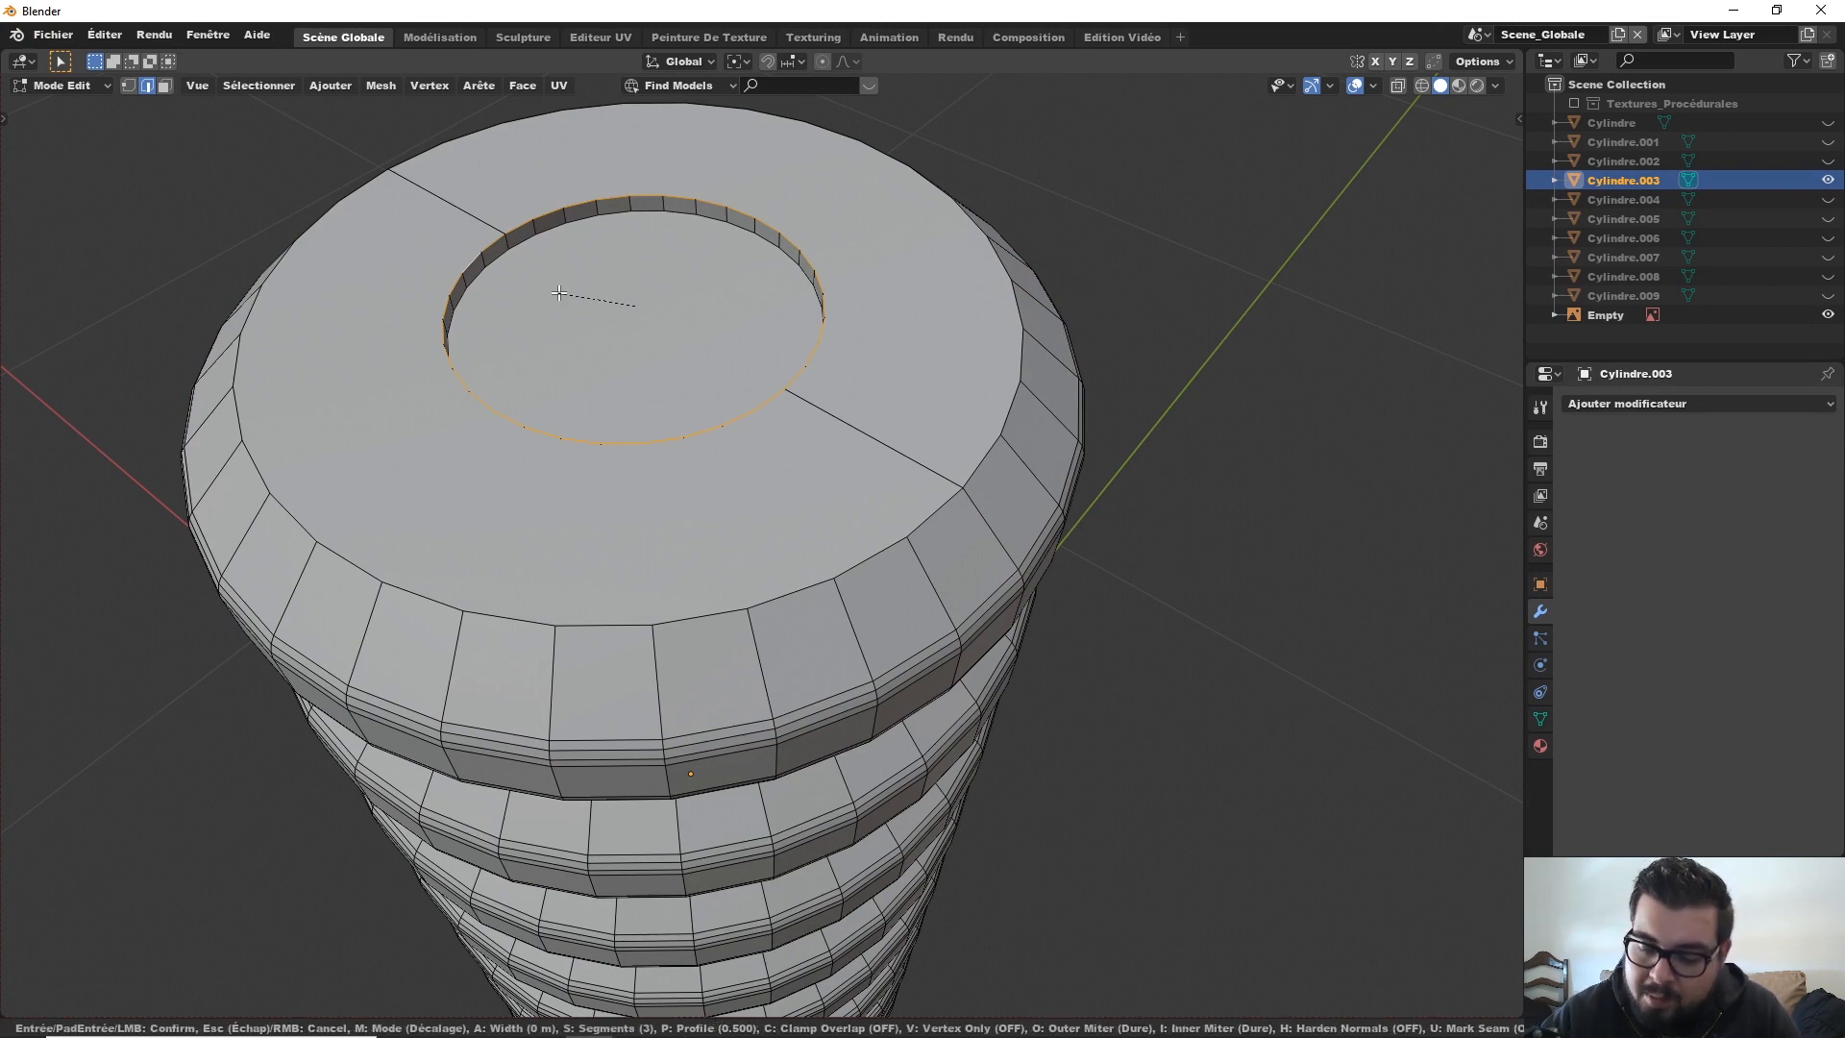
pyautogui.click(559, 292)
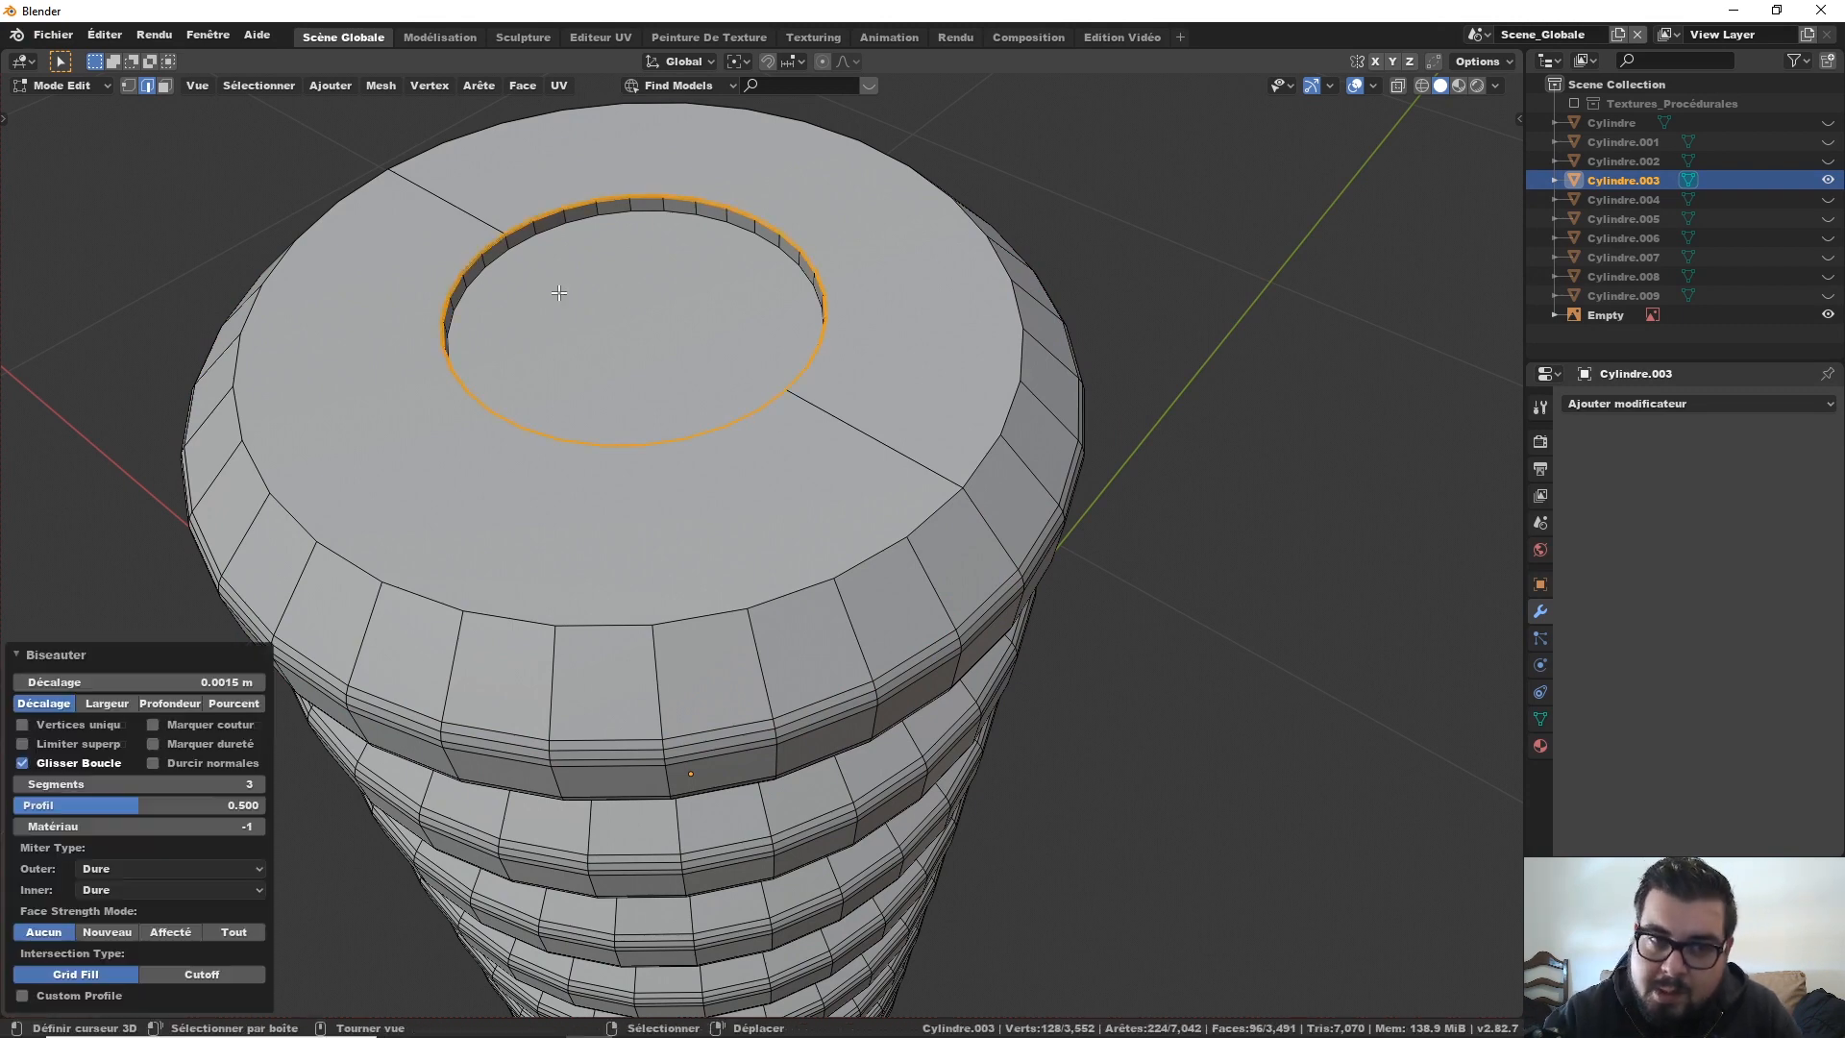
# Step: Bevel the edge loop around the recess floor with 3 segments and return to object mode
pyautogui.hotkey('alt', 'a')
pyautogui.keyDown('alt'); pyautogui.rightClick(527, 242); pyautogui.keyUp('alt')
pyautogui.hotkey('ctrl', 'b')
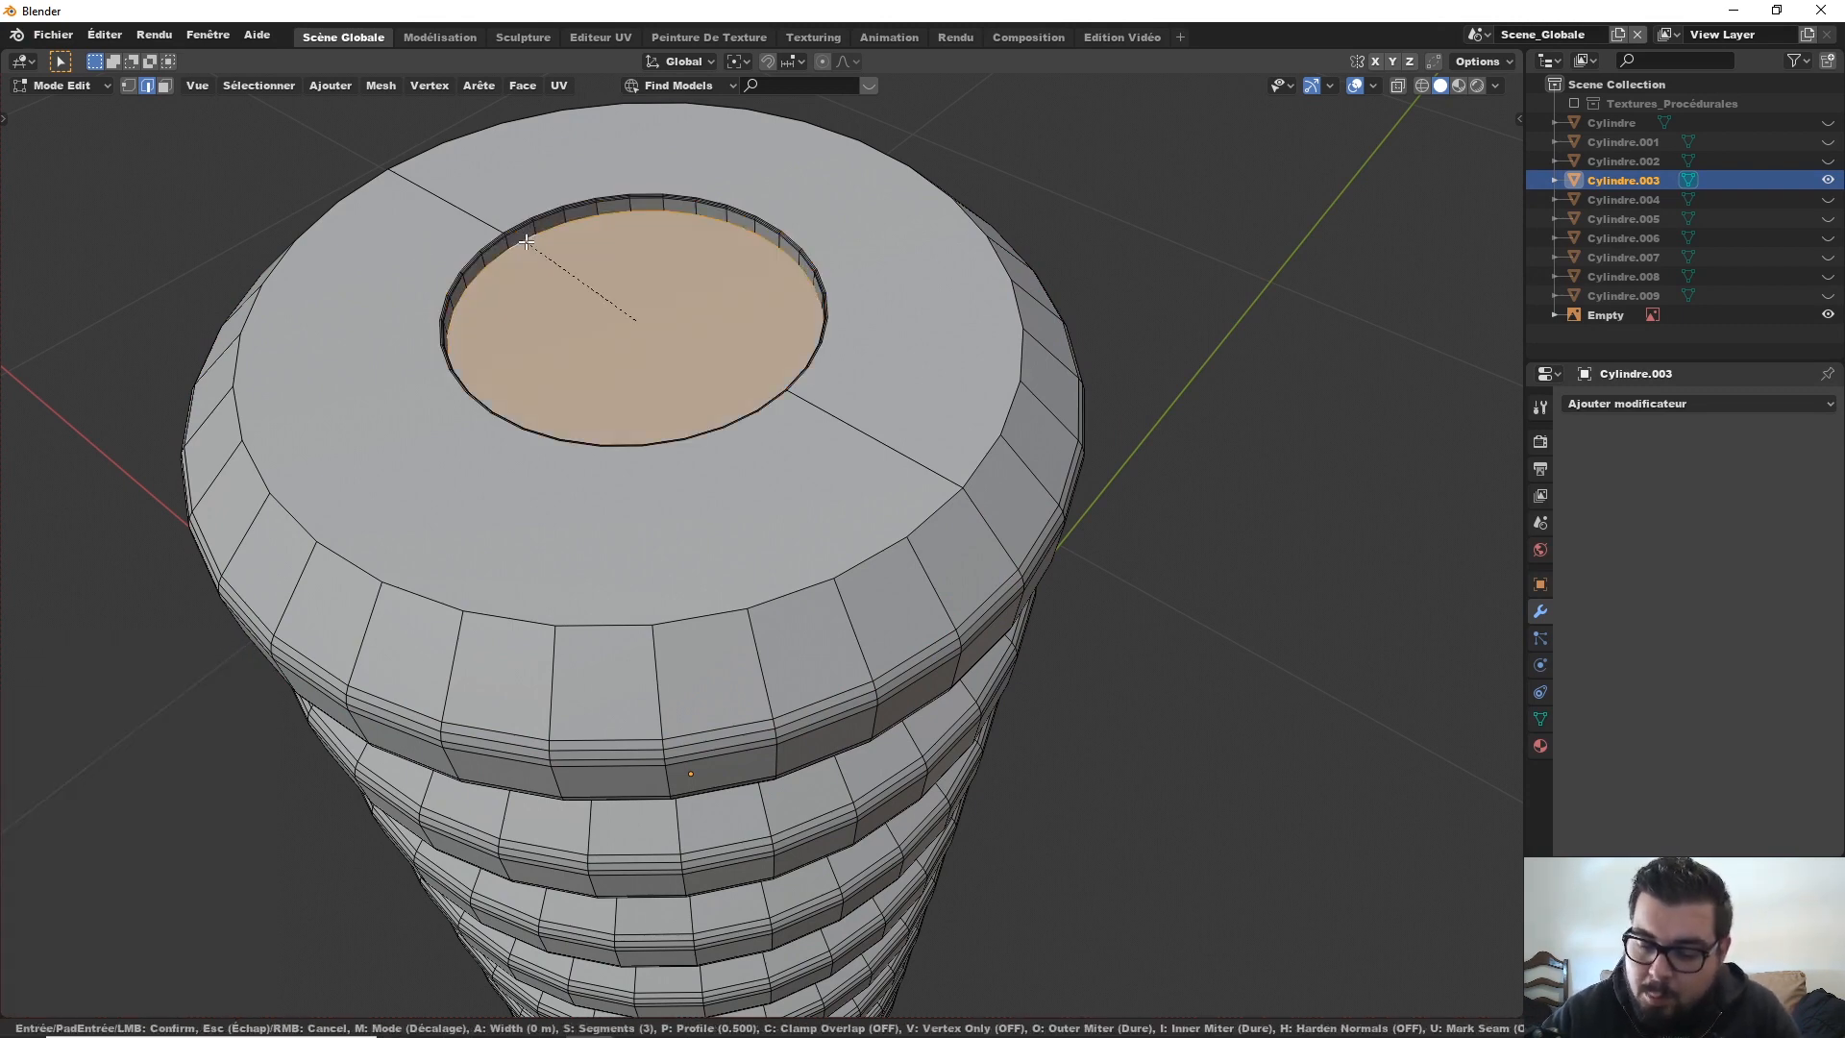
pyautogui.click(527, 242)
pyautogui.press('Tab')
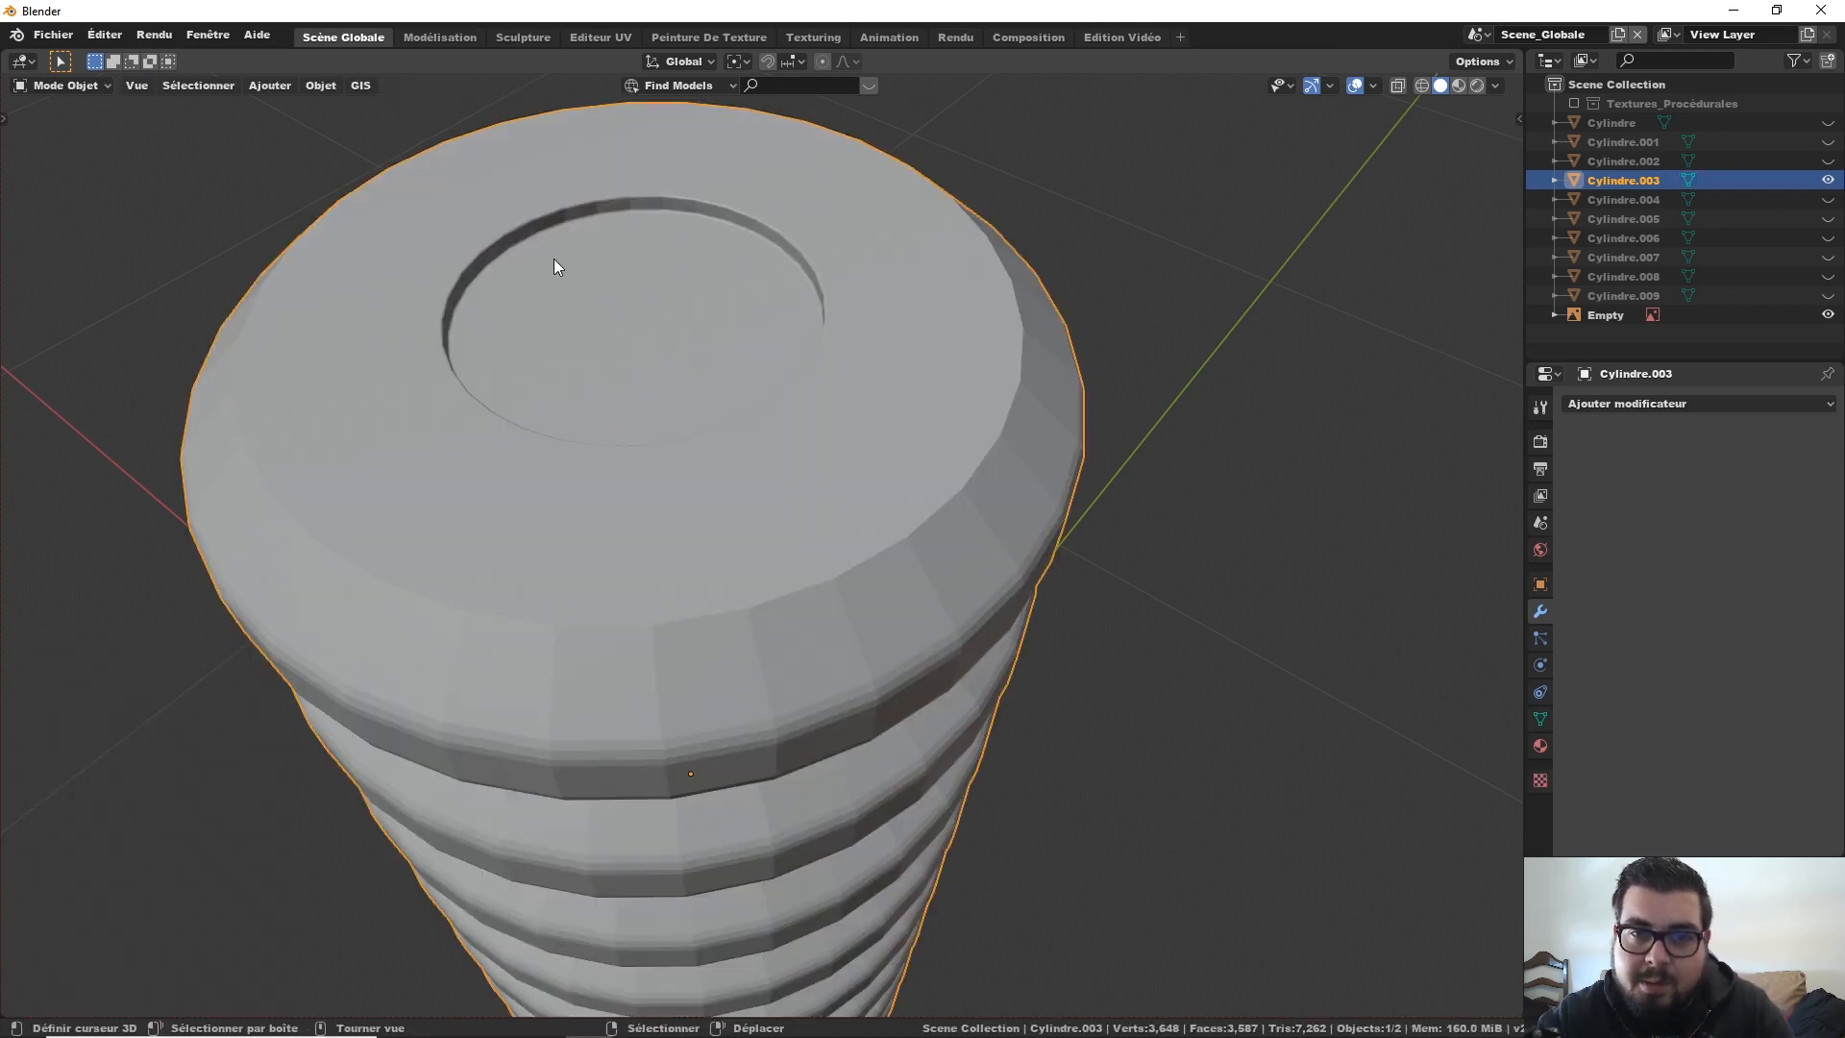
# Step: Shade the ribbed grip Cylindre.003 smooth
pyautogui.scroll(-2, 554, 257)
pyautogui.moveTo(554, 451); pyautogui.dragTo(706, 320, button='middle')
pyautogui.scroll(-1, 706, 320)
pyautogui.scroll(-1, 706, 320)
pyautogui.moveTo(716, 495); pyautogui.dragTo(775, 356, button='middle')
pyautogui.press('w')
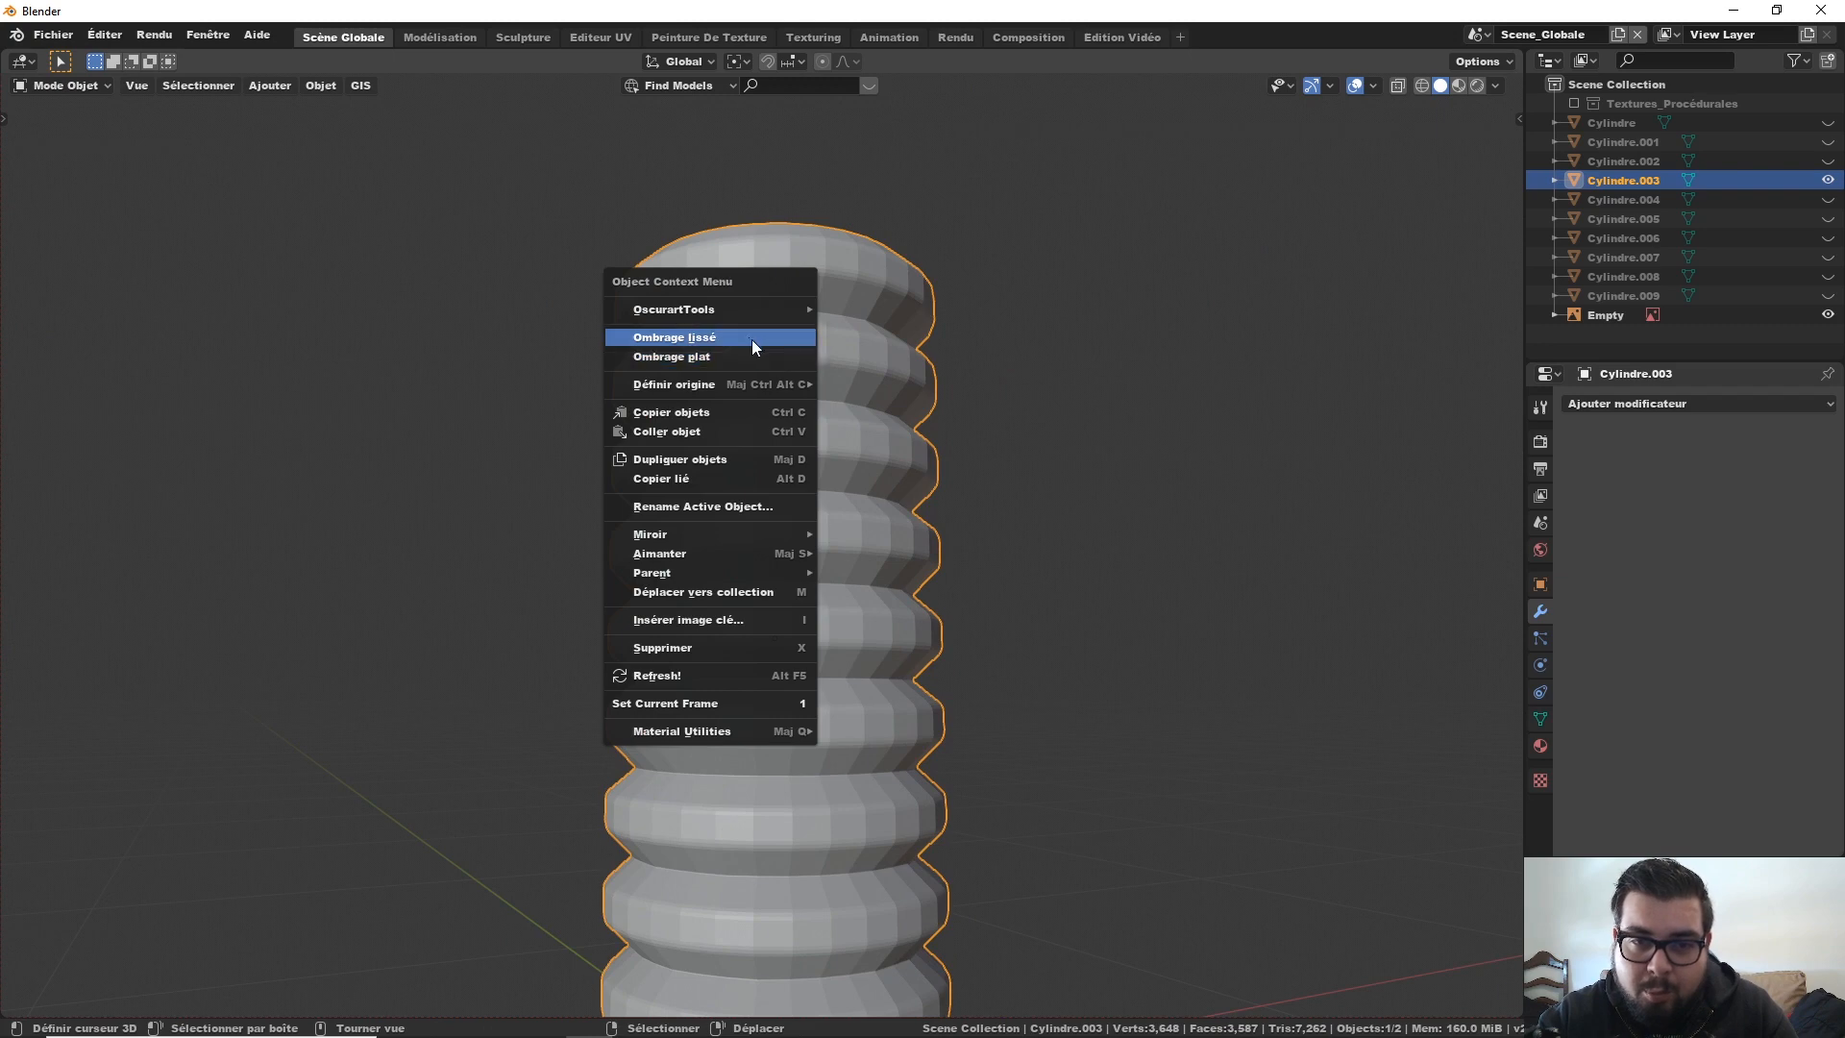
pyautogui.click(749, 335)
pyautogui.moveTo(846, 409)
pyautogui.mouseDown(button='middle')
pyautogui.moveTo(867, 491)
pyautogui.moveTo(946, 451)
pyautogui.mouseUp(button='middle')
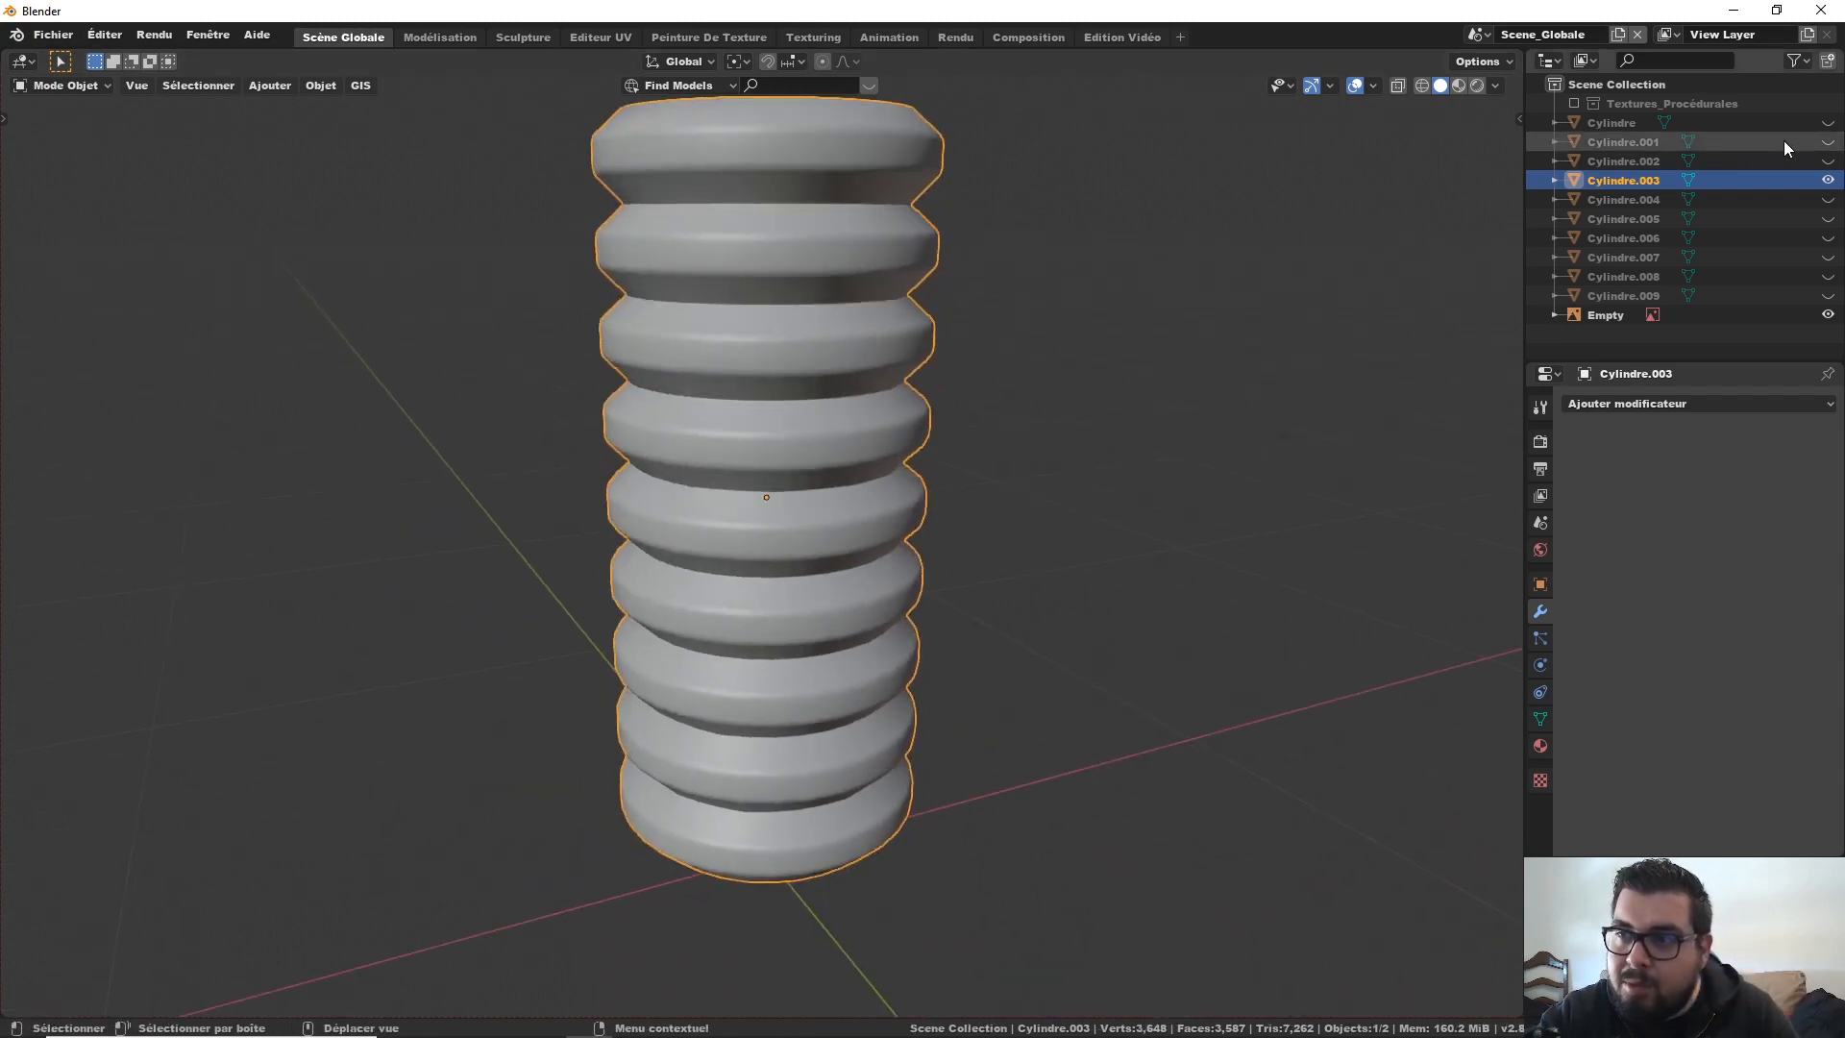
# Step: Hide Cylindre.003, then show and select Cylindre.004 and frame it in the view
pyautogui.click(1827, 181)
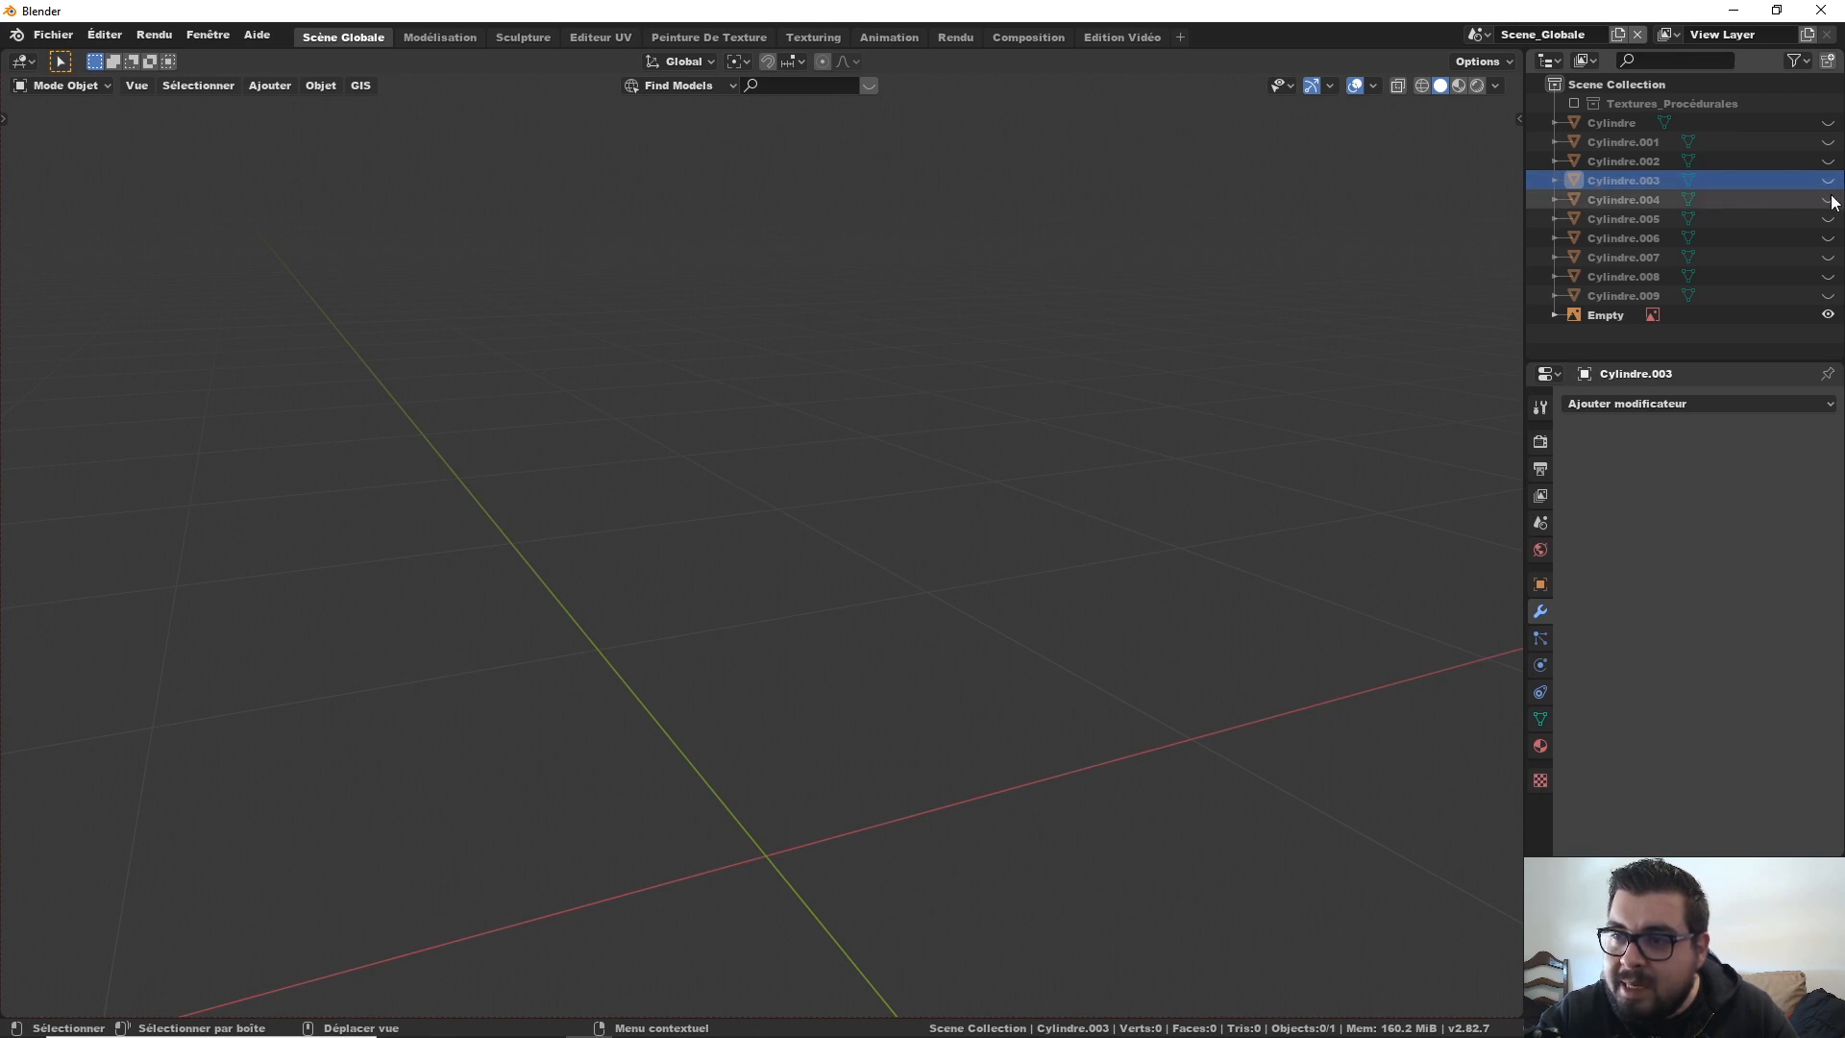
pyautogui.click(1828, 199)
pyautogui.click(1664, 199)
pyautogui.press('KP_Decimal')
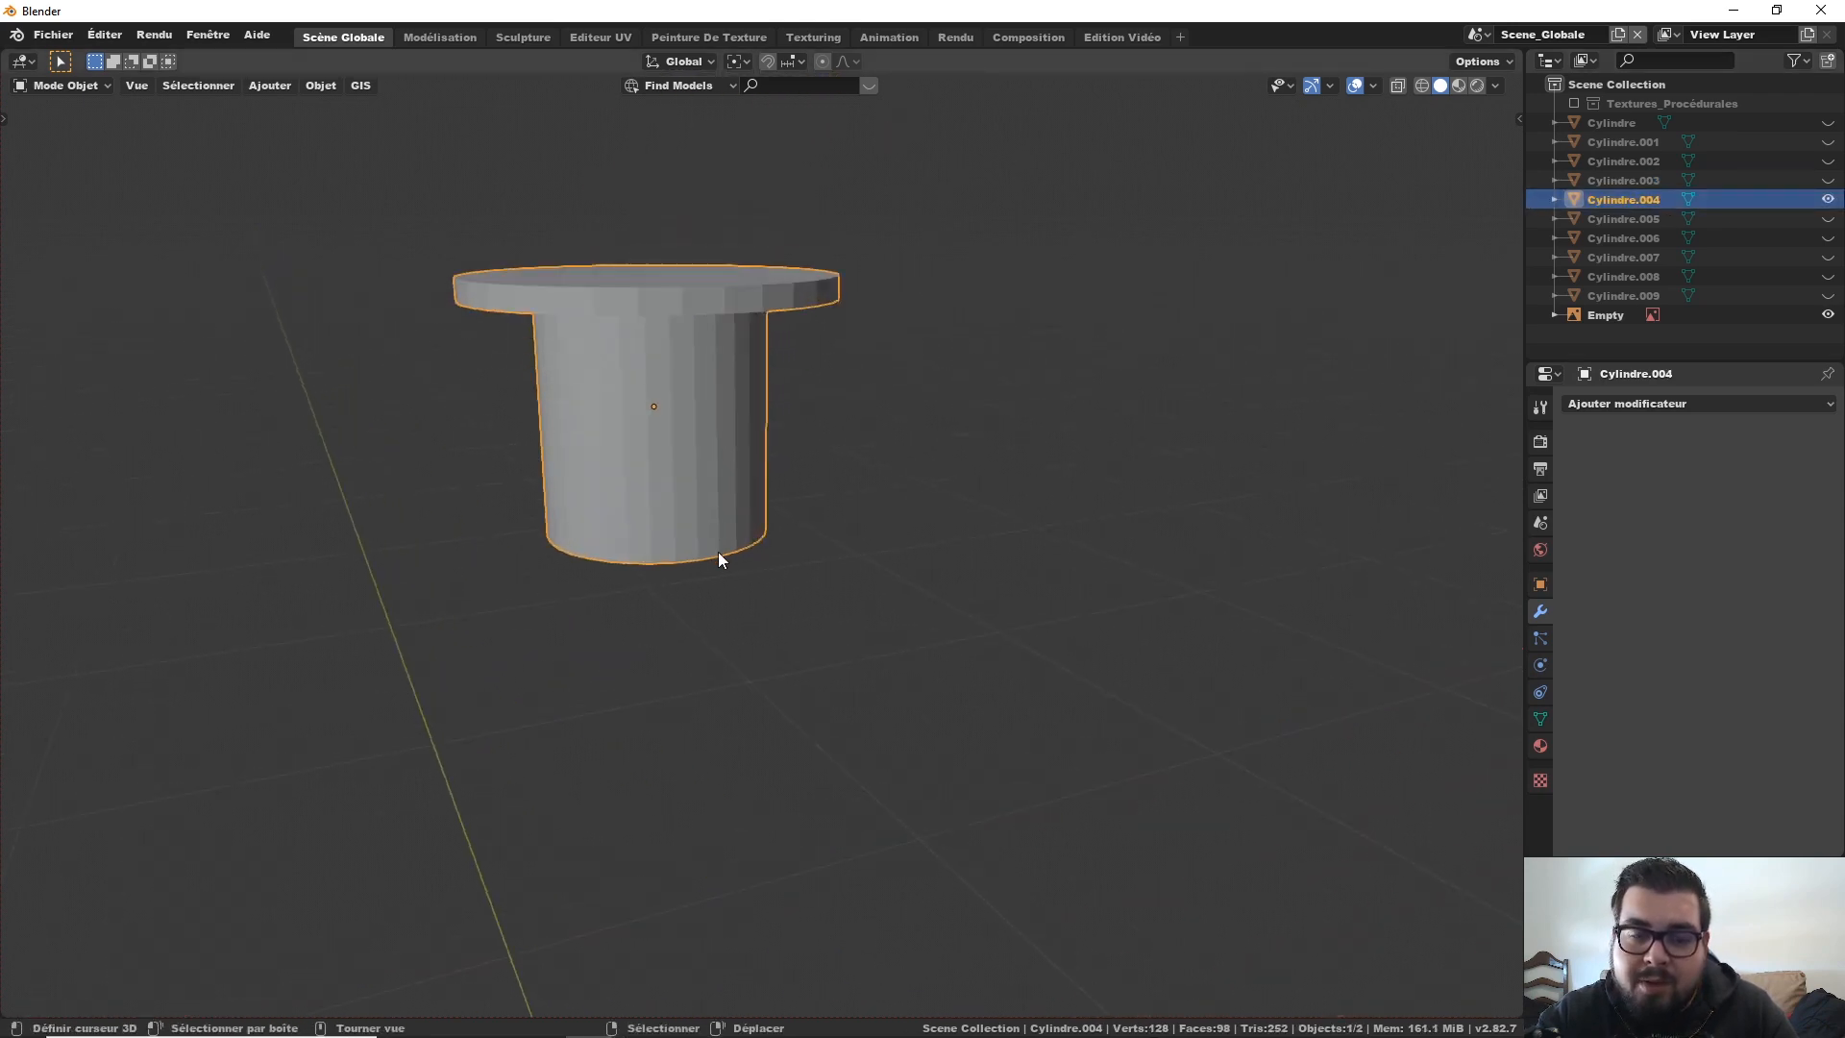
# Step: Bevel the bottom edge loop of Cylindre.004's stem by 0.0025 m with 3 segments
pyautogui.press('Tab')
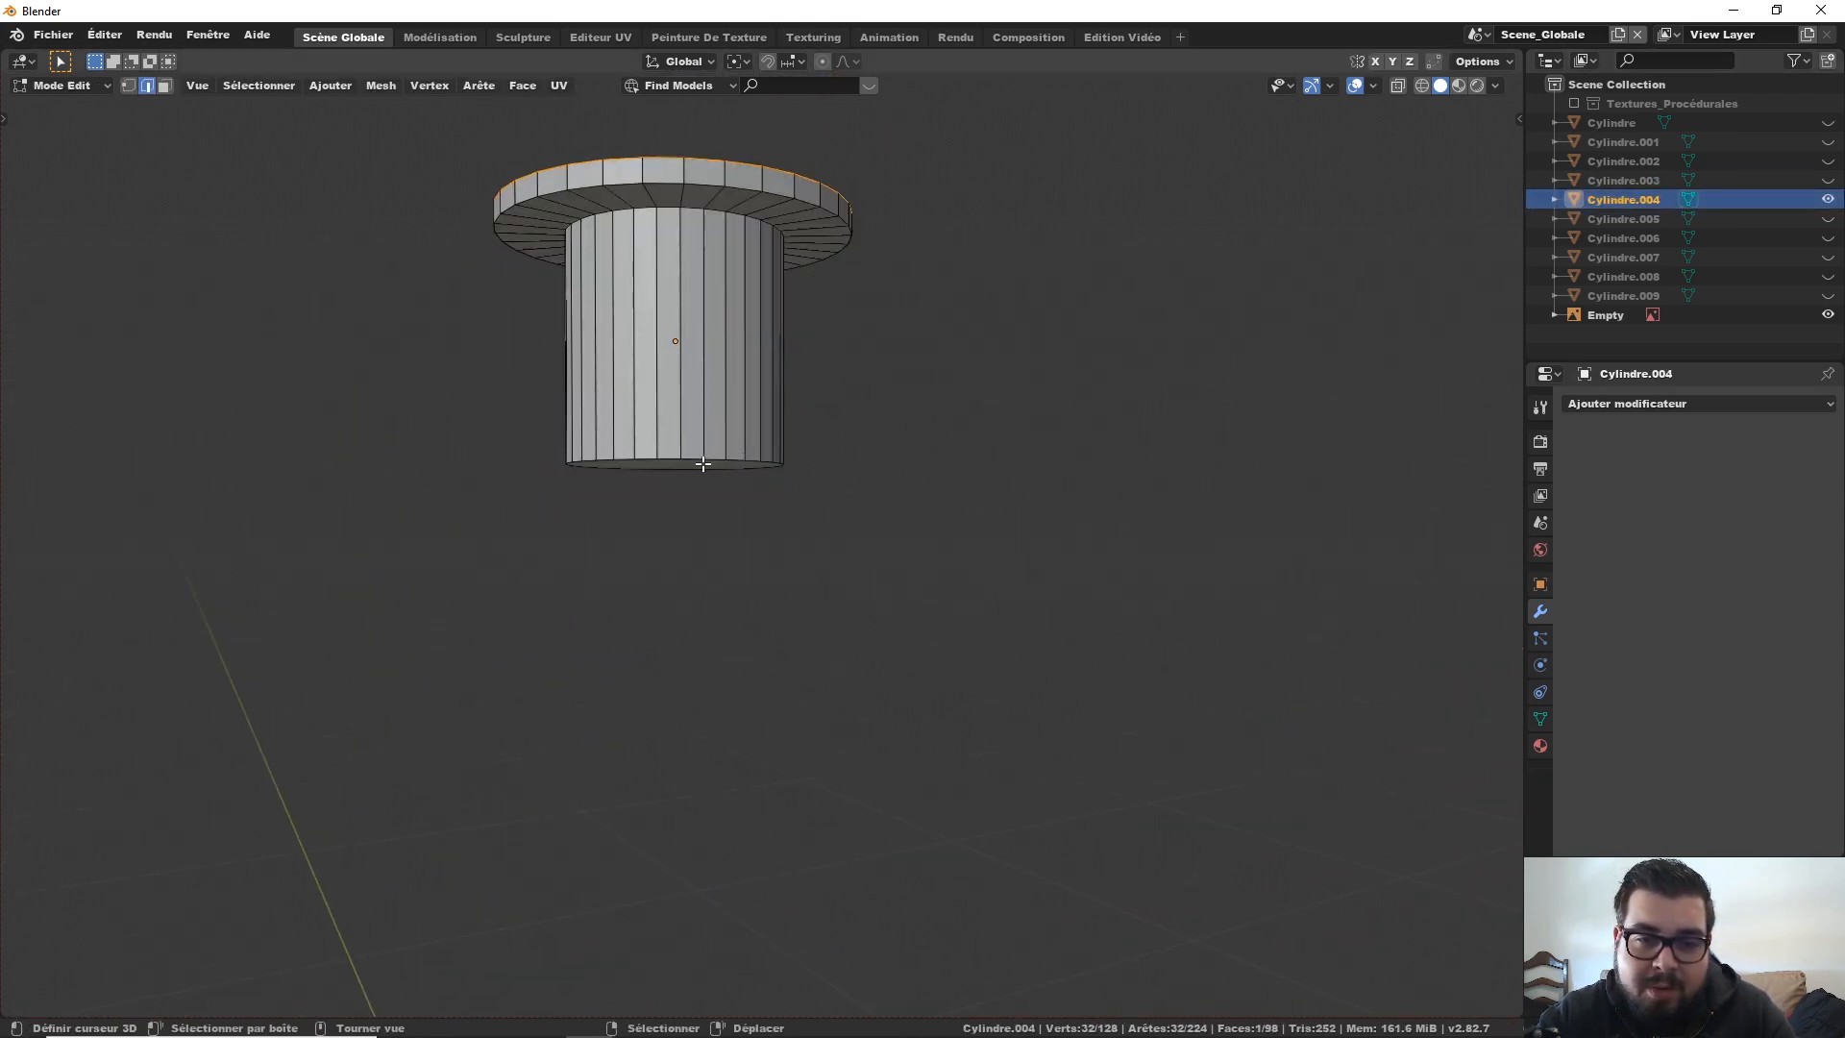
pyautogui.click(697, 462)
pyautogui.keyDown('alt'); pyautogui.click(697, 462); pyautogui.keyUp('alt')
pyautogui.hotkey('ctrl', 'b')
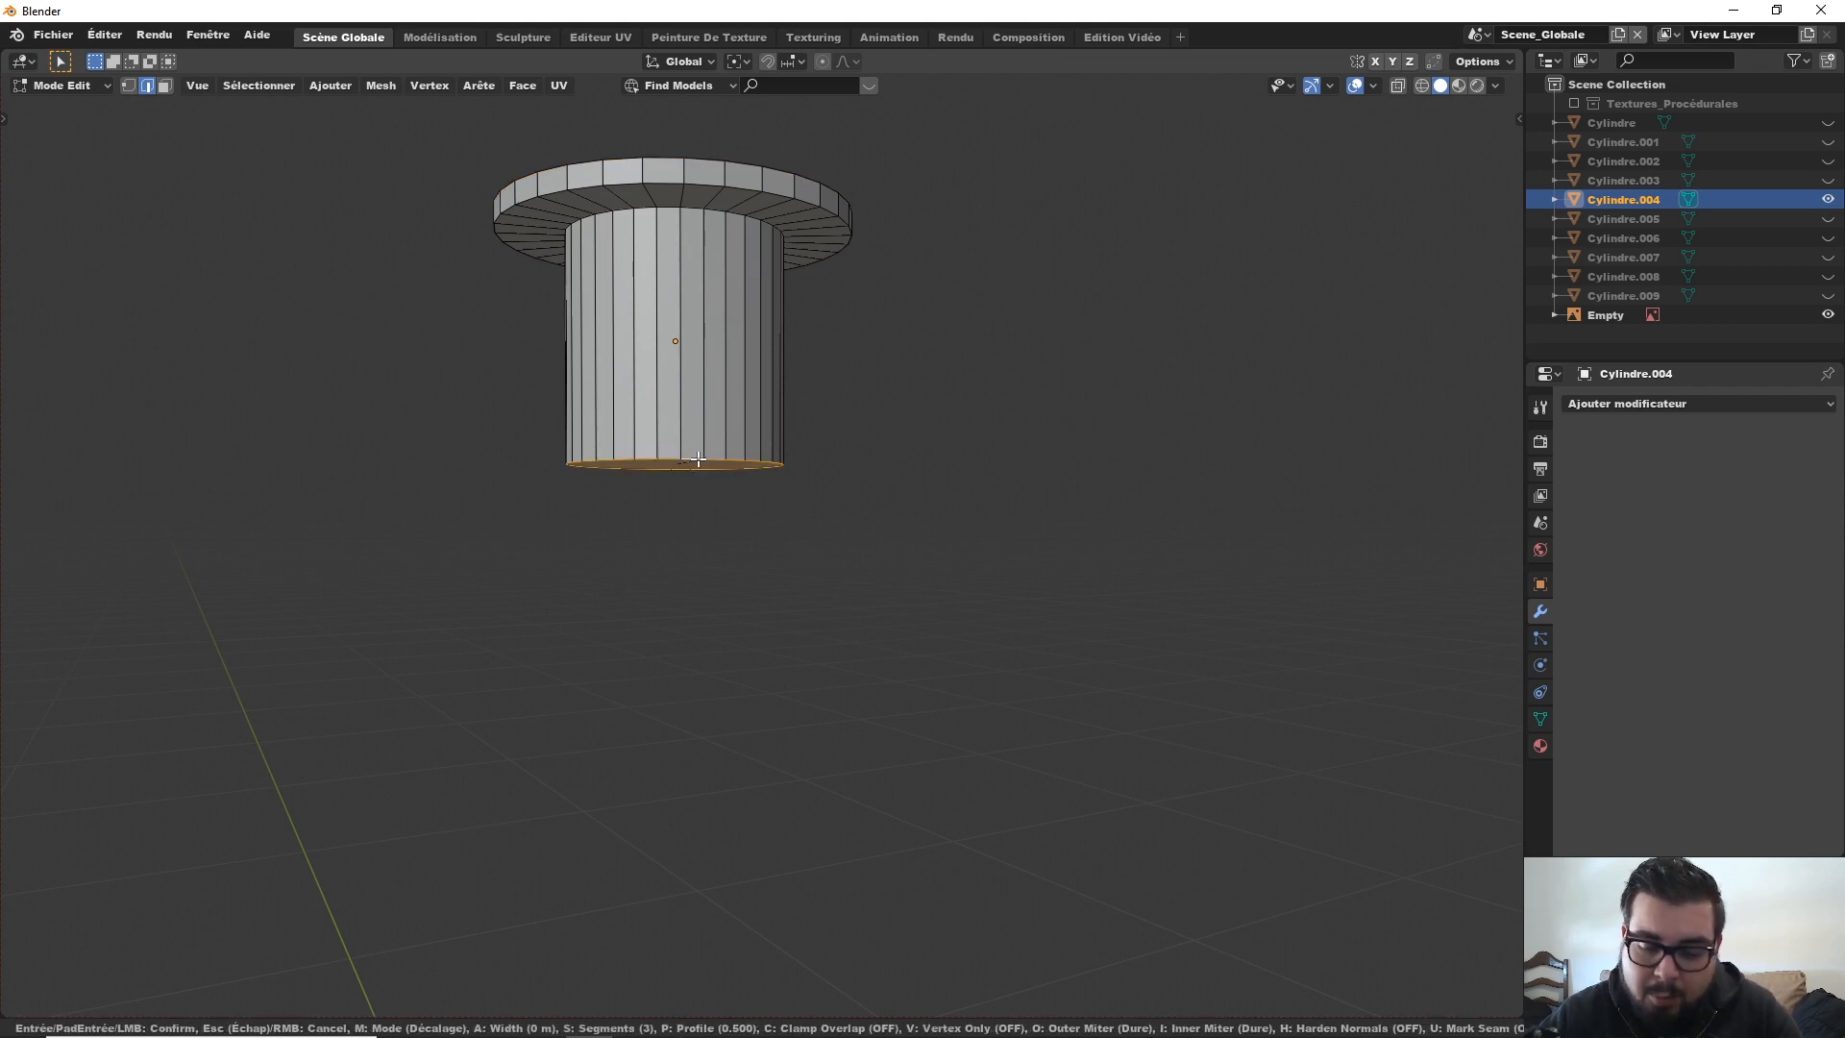
pyautogui.click(698, 460)
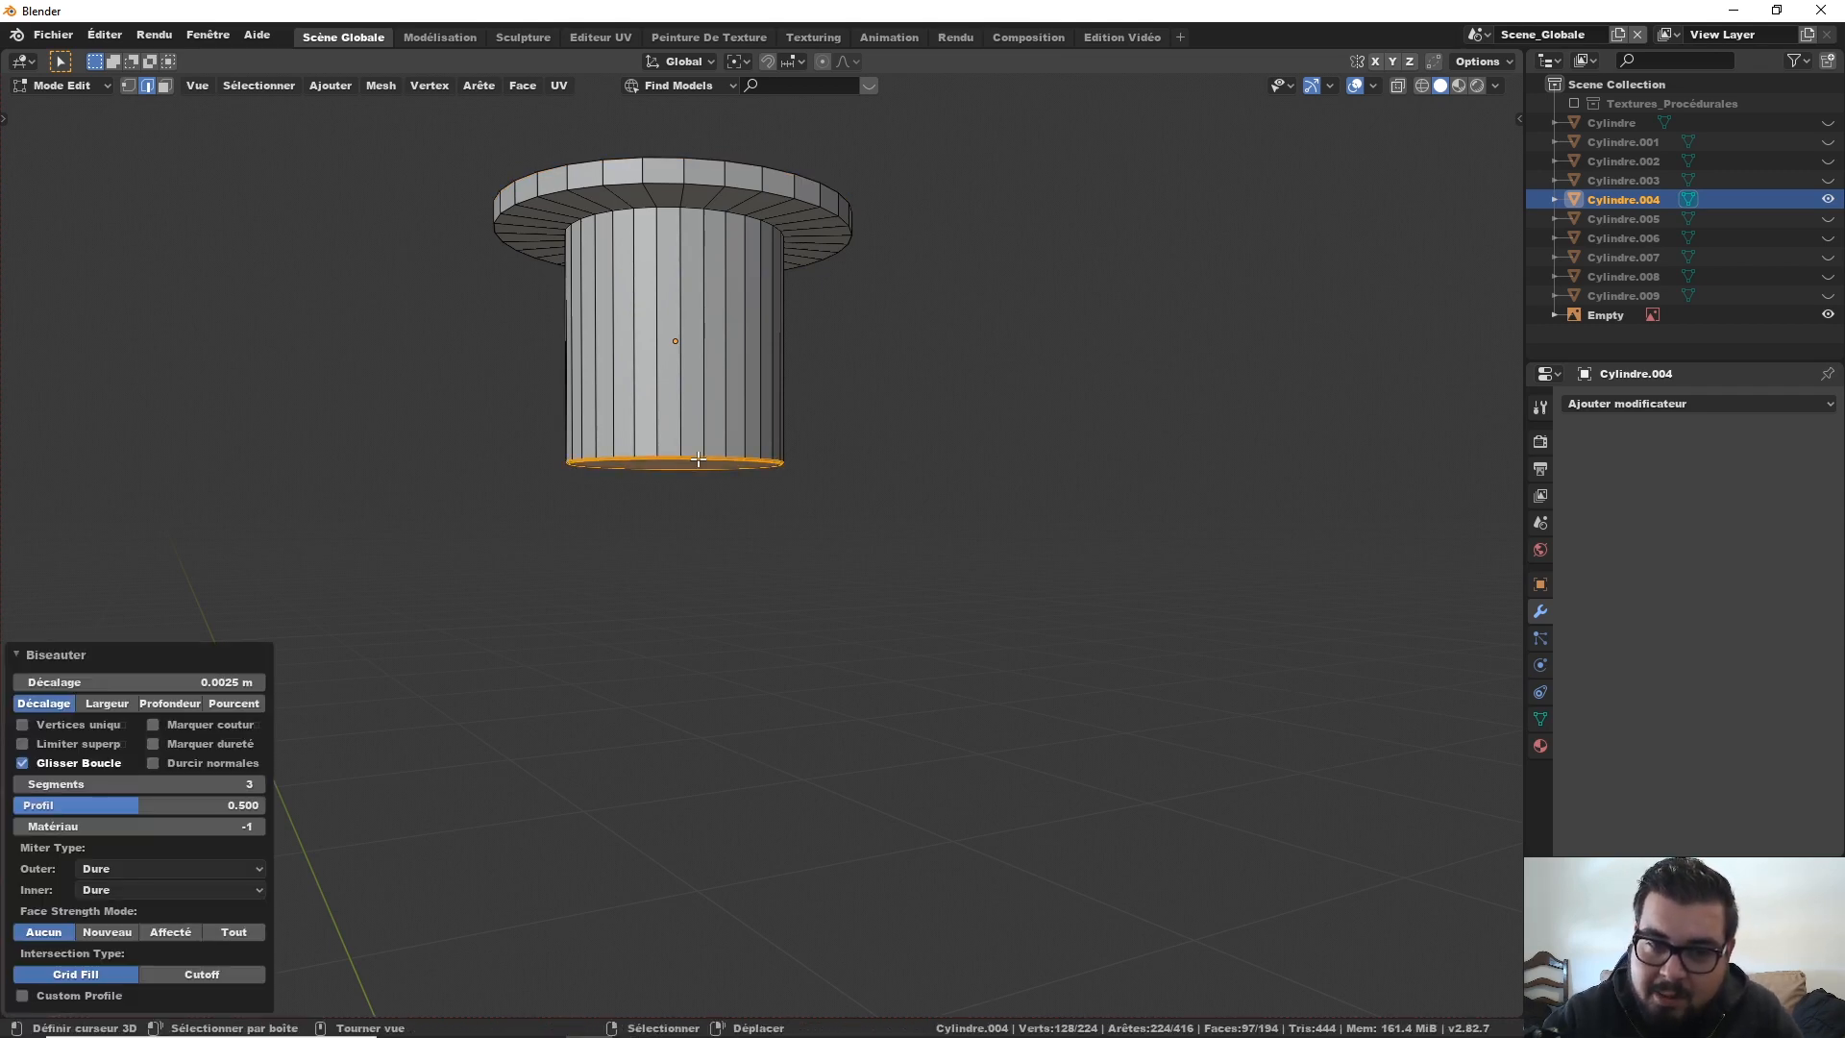
pyautogui.moveTo(683, 368); pyautogui.dragTo(673, 403, button='middle')
pyautogui.scroll(4, 663, 480)
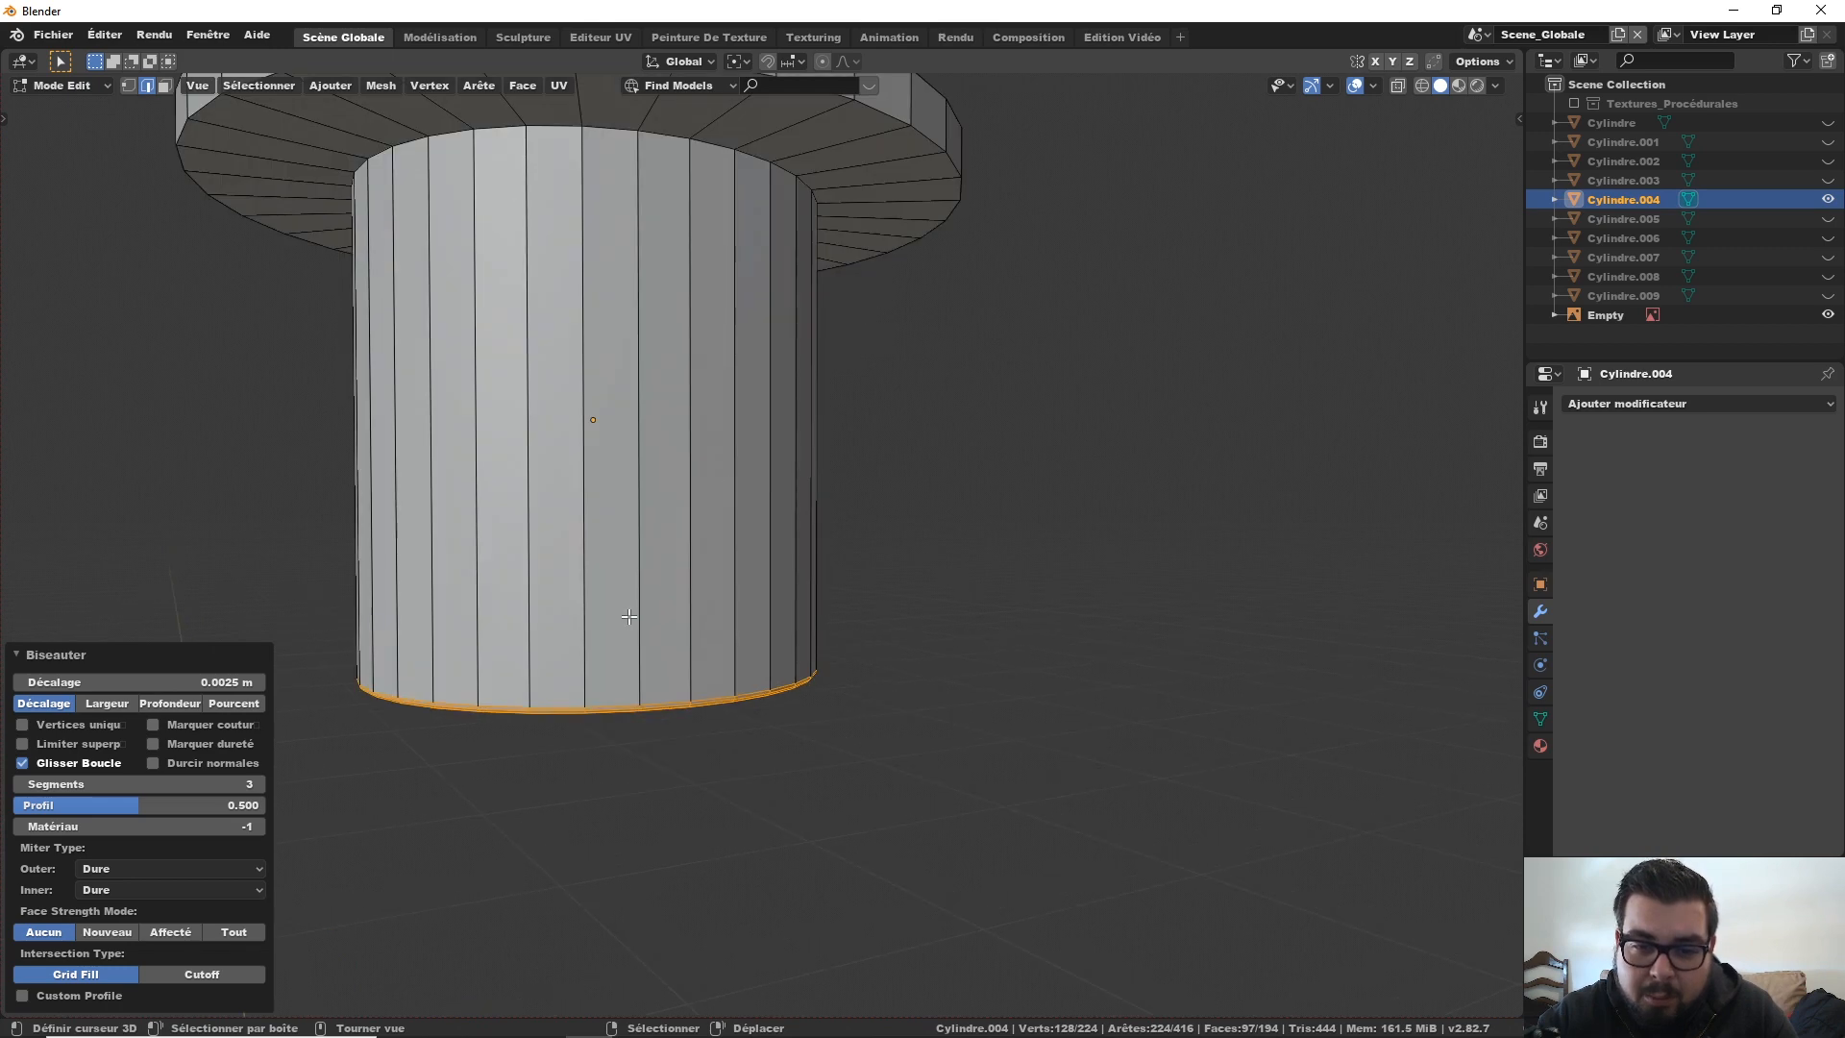
pyautogui.press('Tab')
pyautogui.moveTo(672, 466); pyautogui.dragTo(661, 463, button='middle')
# Step: Bevel the edge loop where the stem meets the flange by 0.0015 m with 3 segments and select the flange's lower outer edge loop
pyautogui.press('Tab')
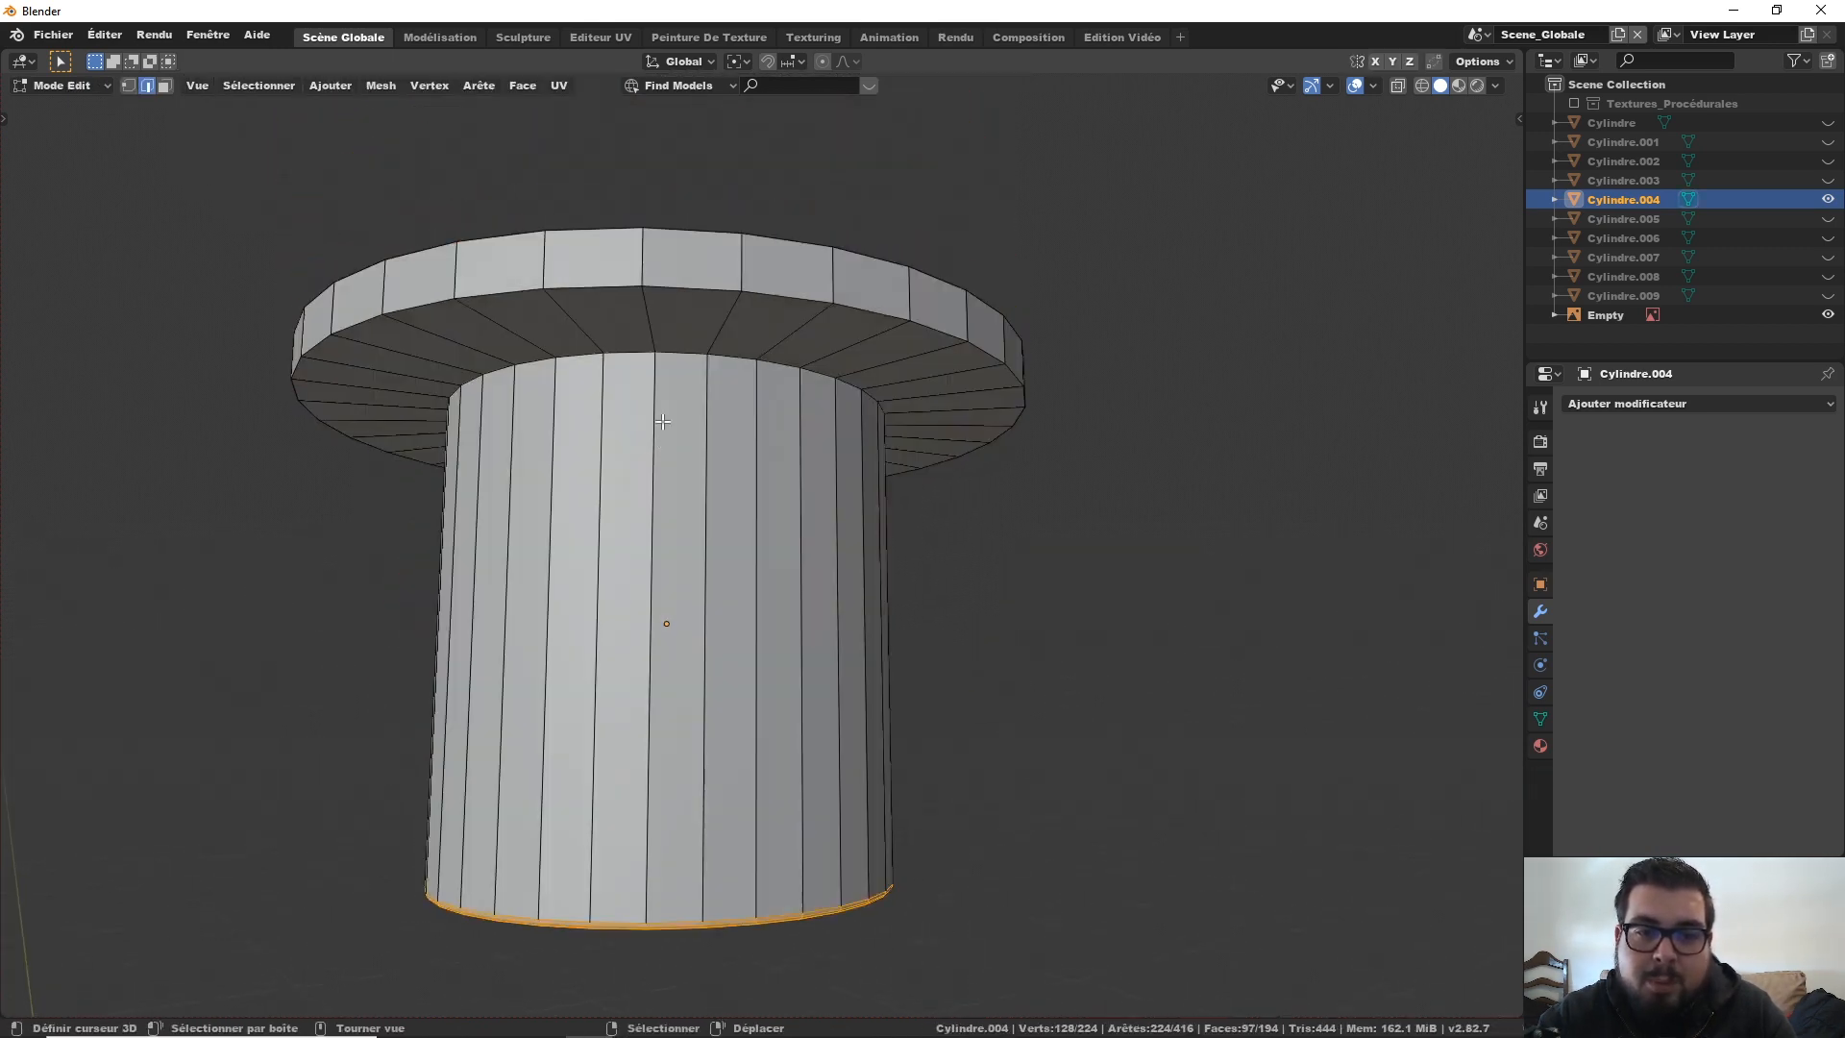
pyautogui.click(676, 348)
pyautogui.keyDown('alt'); pyautogui.click(675, 350); pyautogui.keyUp('alt')
pyautogui.hotkey('ctrl', 'b')
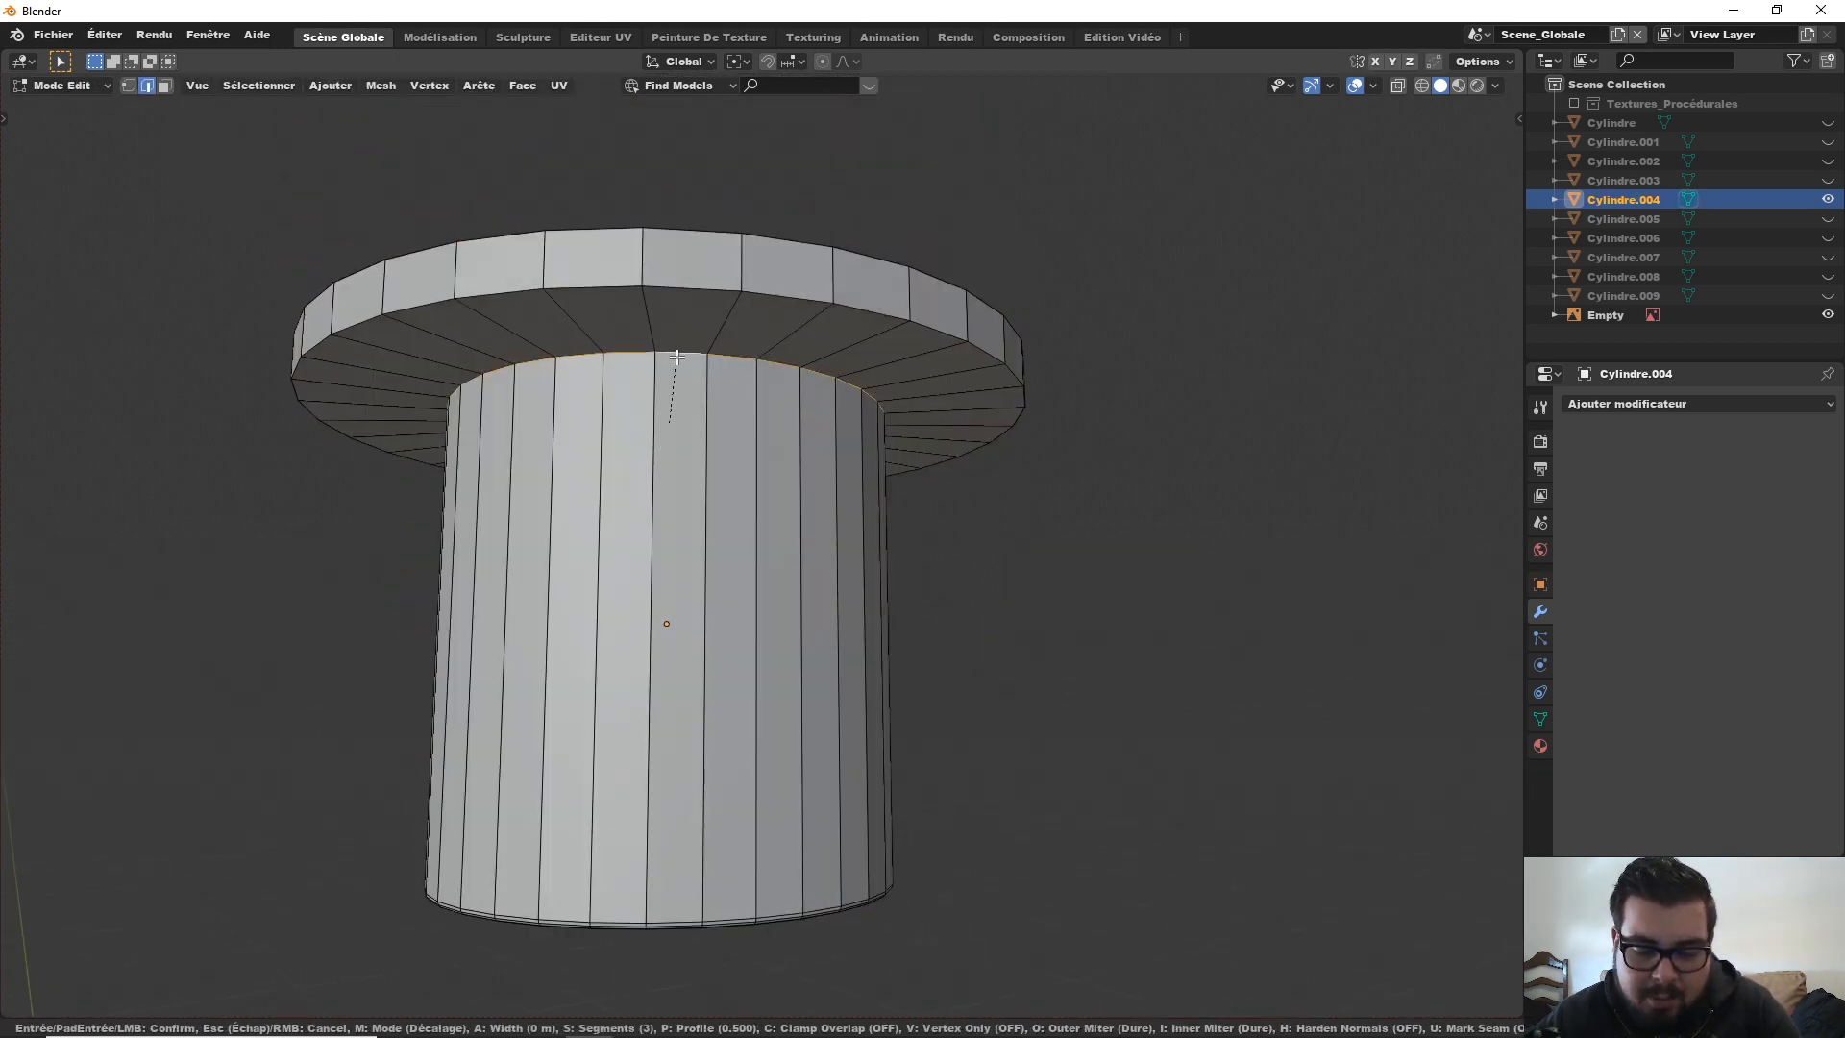
pyautogui.click(678, 357)
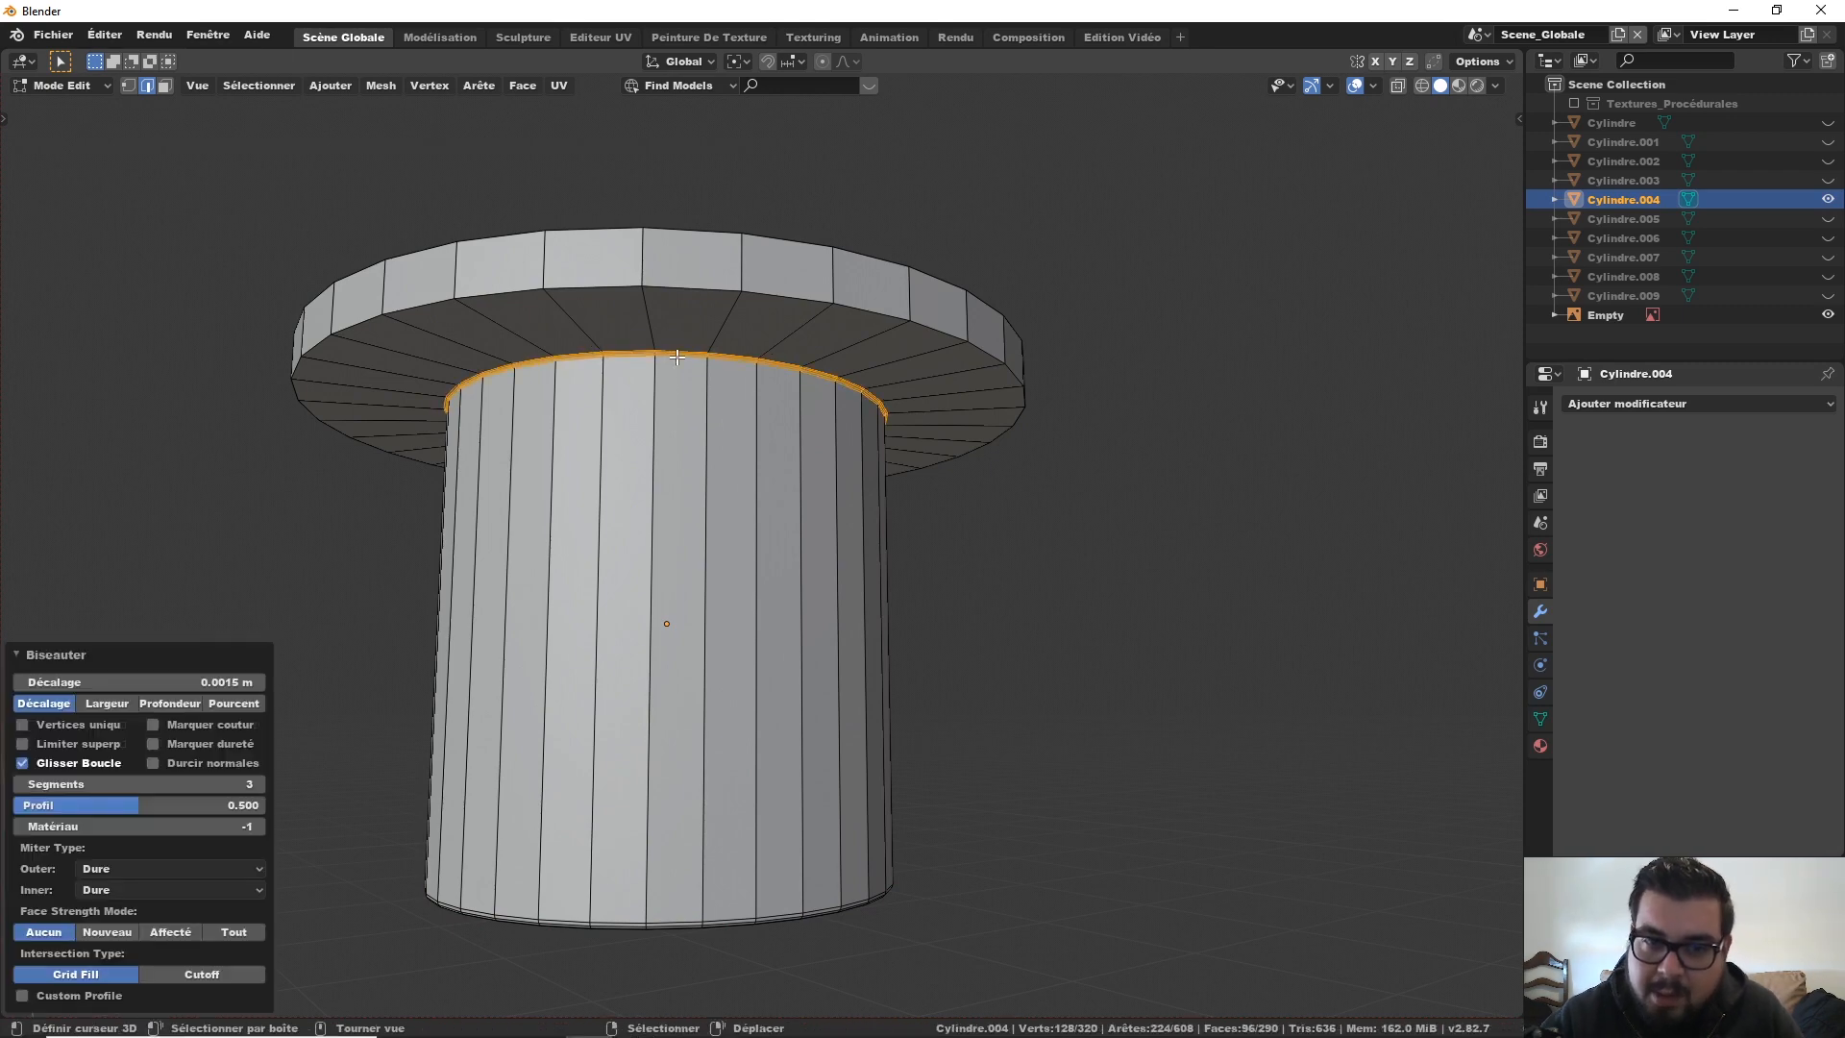
pyautogui.click(685, 284)
pyautogui.keyDown('alt'); pyautogui.click(686, 284); pyautogui.keyUp('alt')
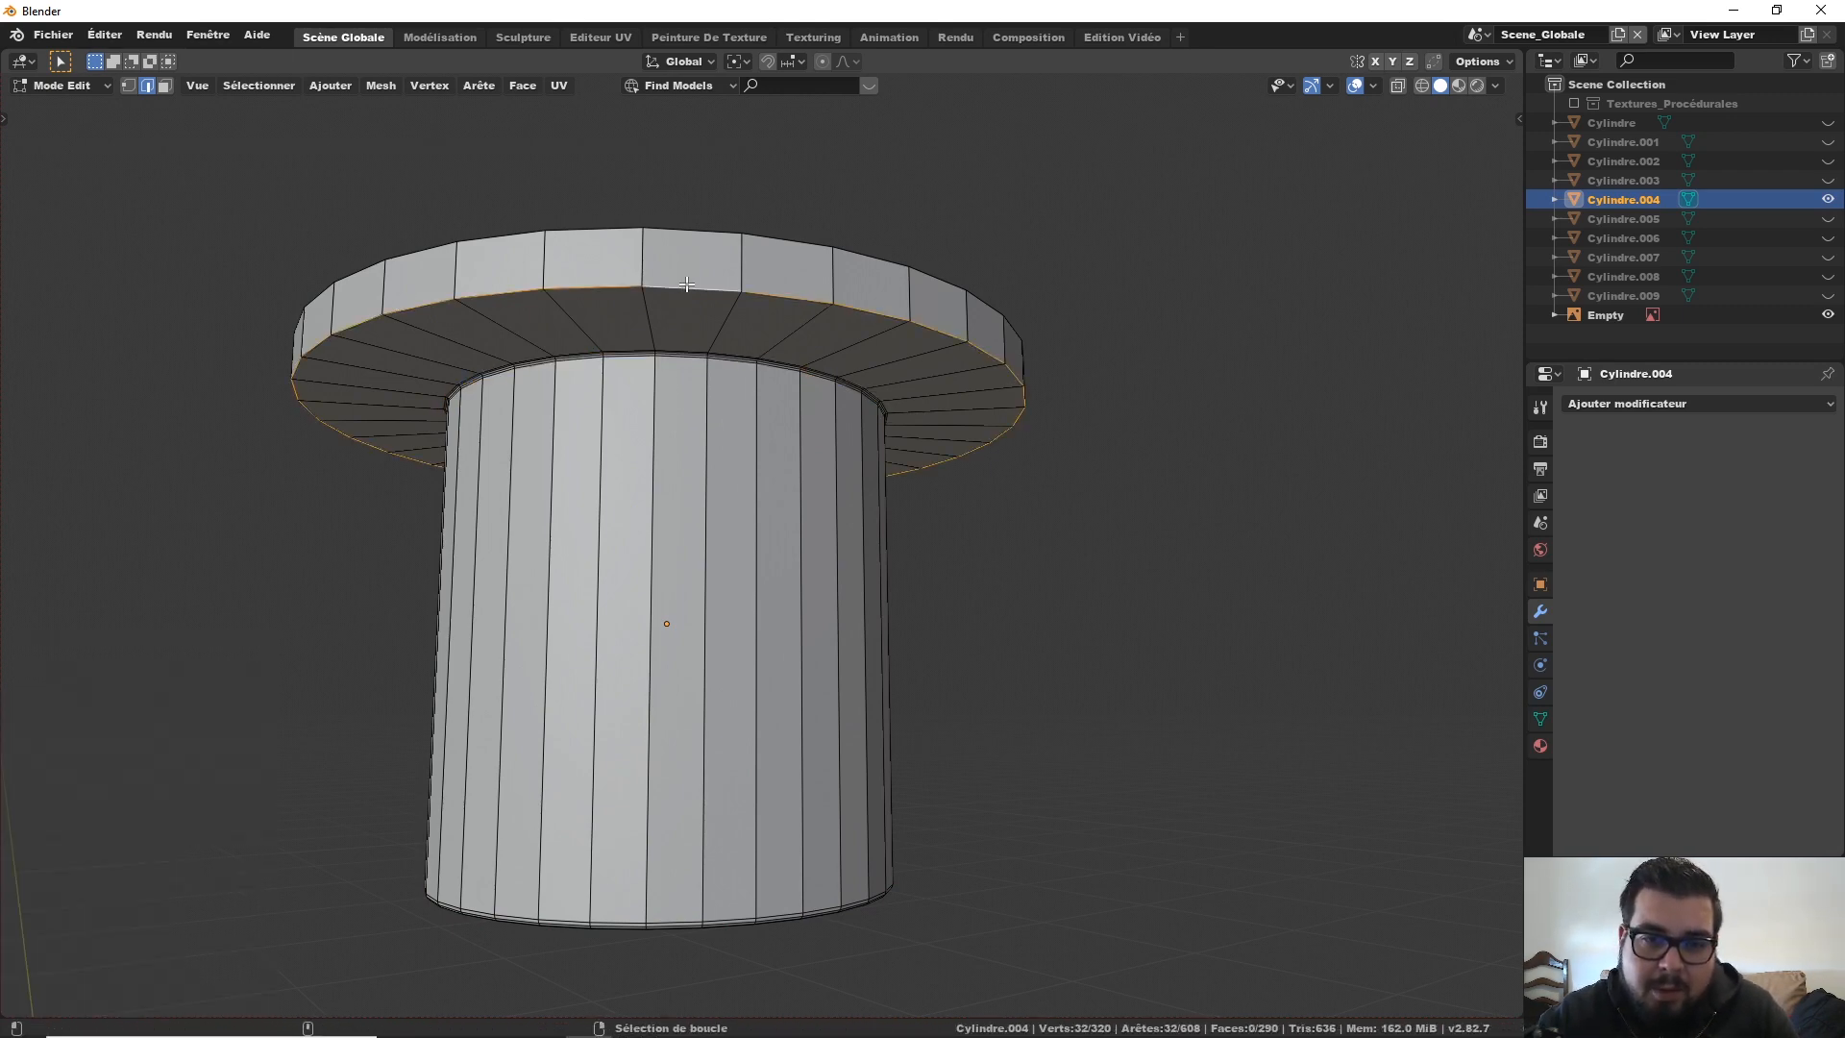
# Step: Try to bevel the flange's lower outer edge loop by 0.025 m with 3 segments
pyautogui.hotkey('ctrl', 'b')
pyautogui.write('15')
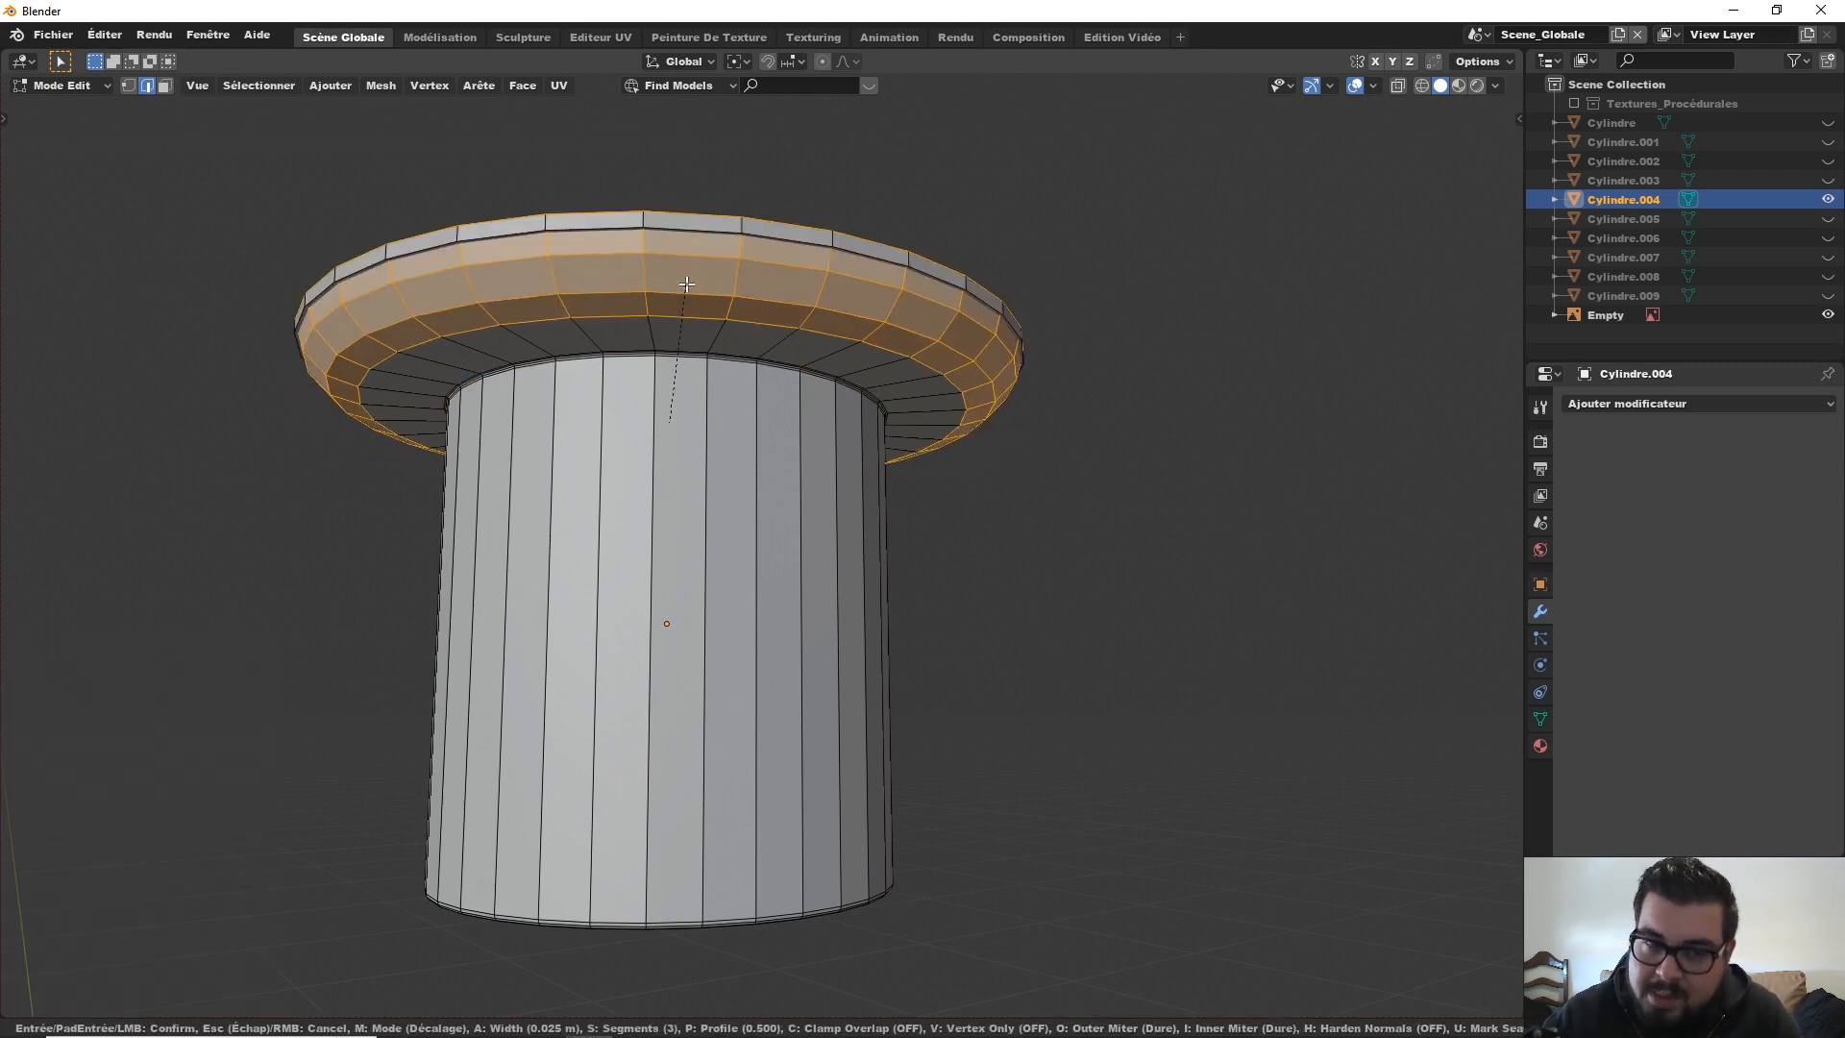
pyautogui.press('Return')
pyautogui.hotkey('ctrl', 'z')
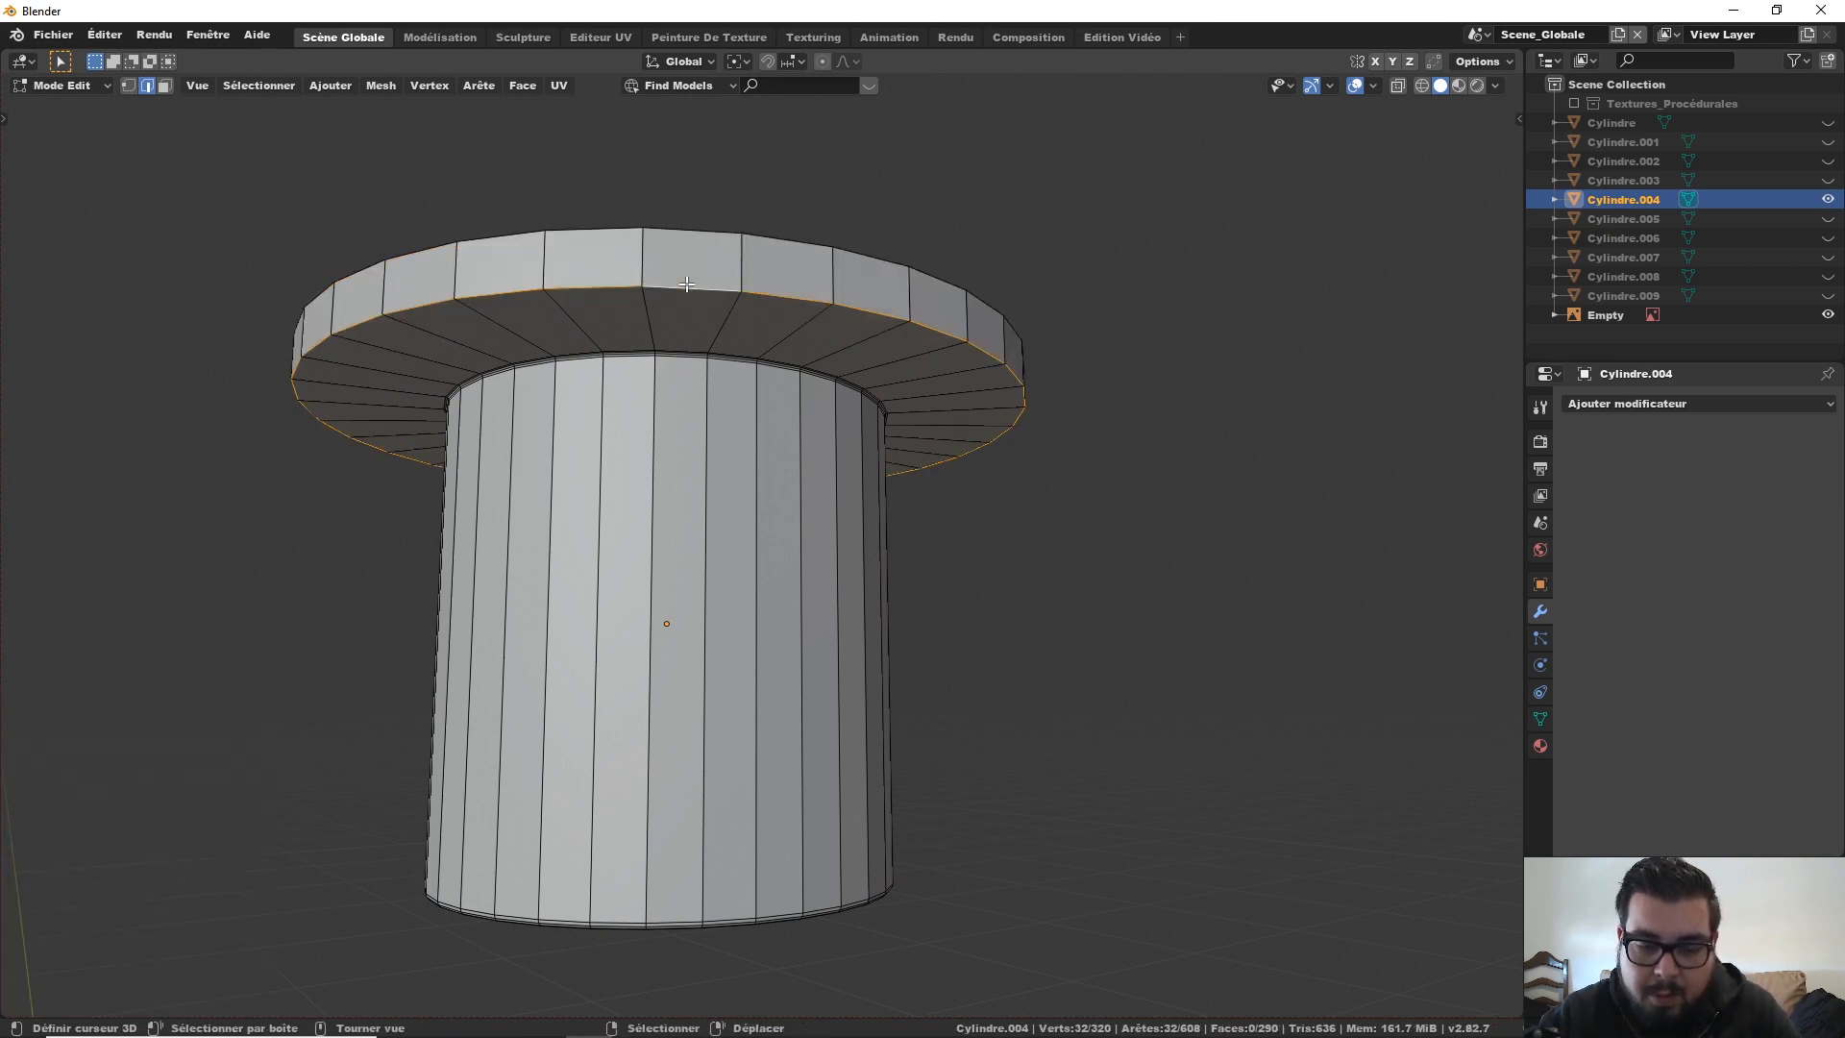
# Step: Bevel the flange's selected lower outer edge loop by 0.0025 m with 3 segments
pyautogui.hotkey('ctrl', 'b')
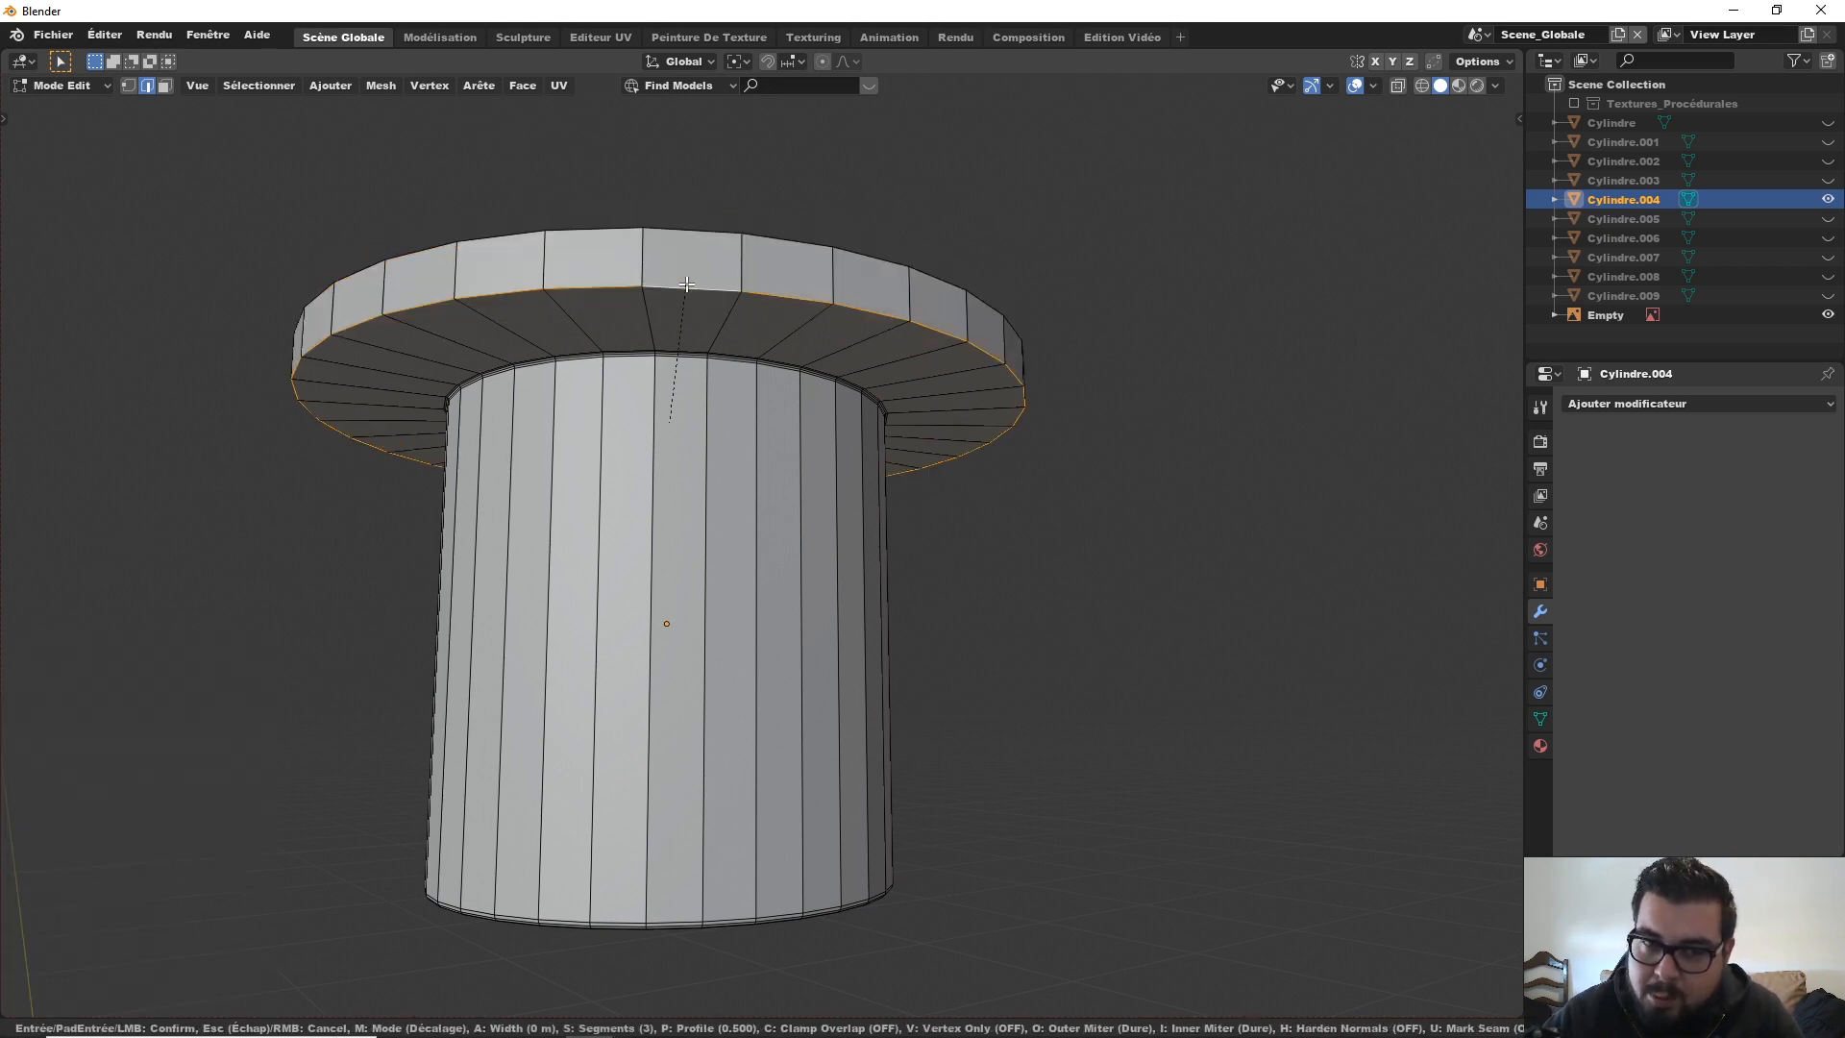
pyautogui.write('25')
pyautogui.press('Return')
# Step: Bevel the edge loop around the flange's top face by 0.0025 m with 3 segments and return to object mode
pyautogui.moveTo(723, 309); pyautogui.dragTo(749, 481, button='middle')
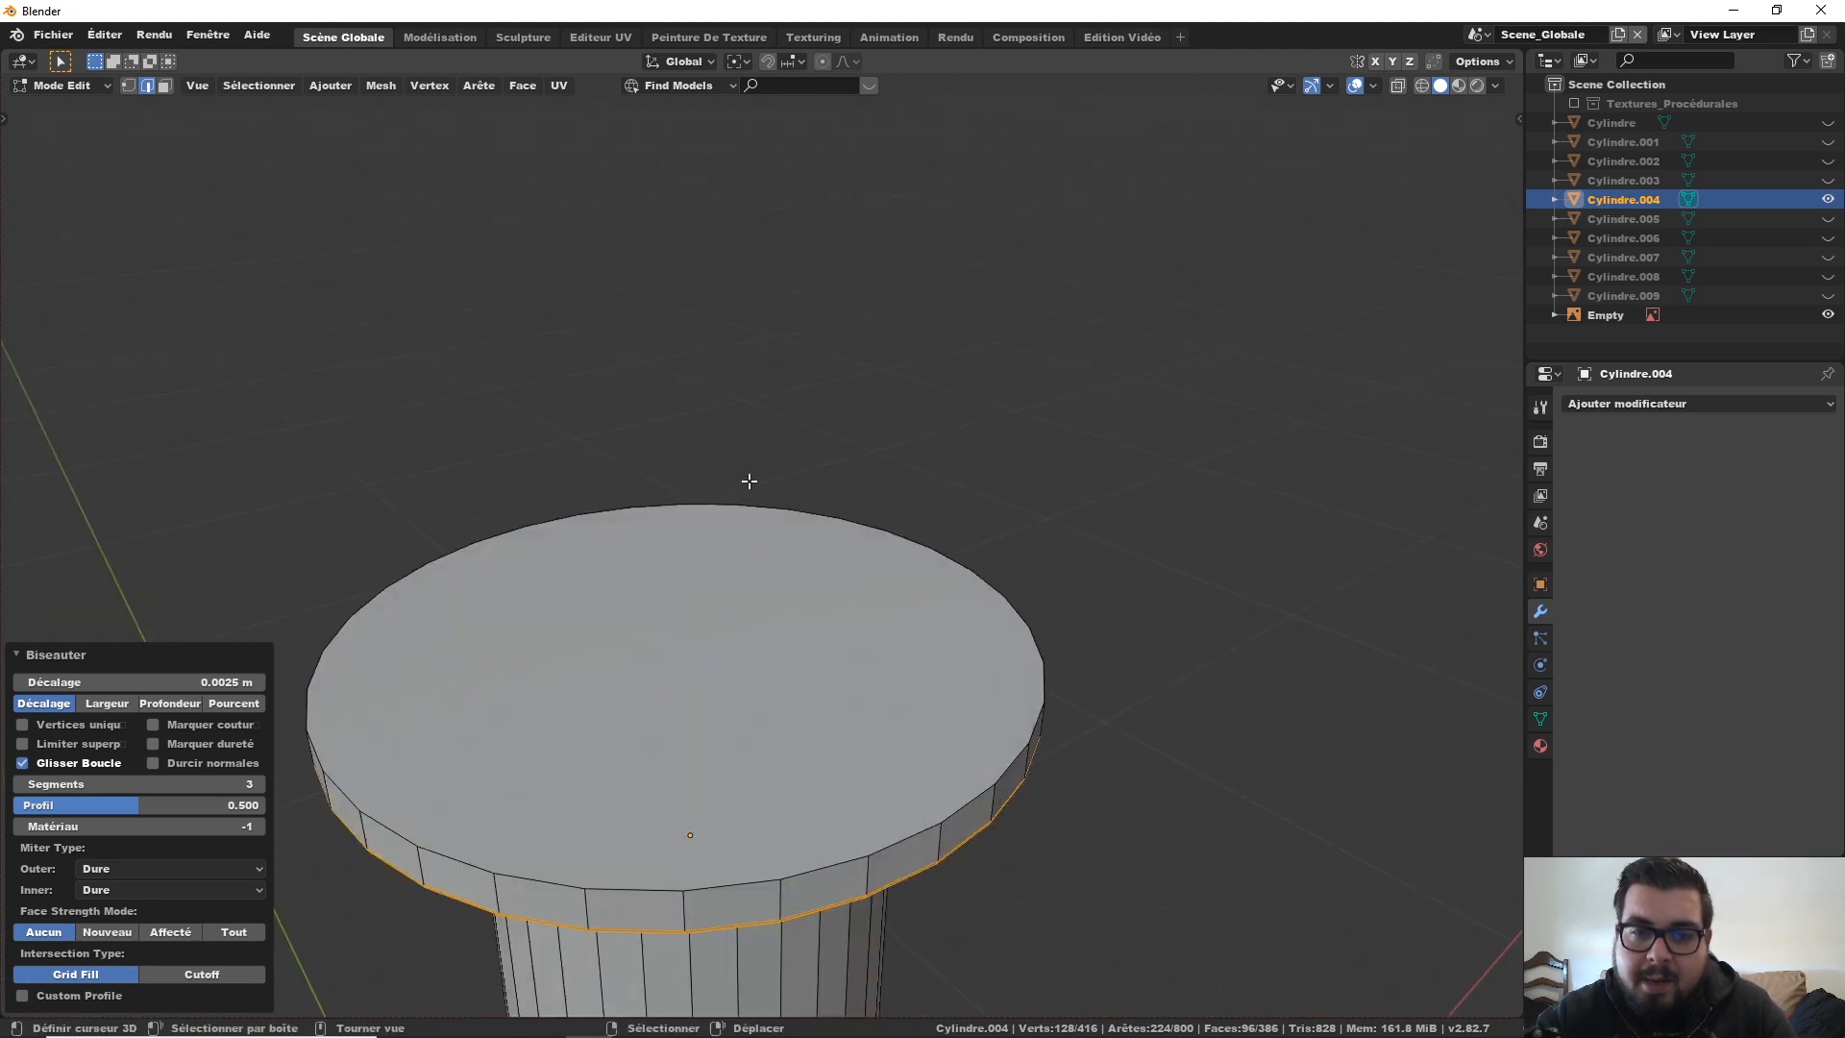
pyautogui.rightClick(735, 885)
pyautogui.keyDown('alt'); pyautogui.rightClick(734, 885); pyautogui.keyUp('alt')
pyautogui.hotkey('ctrl', 'b')
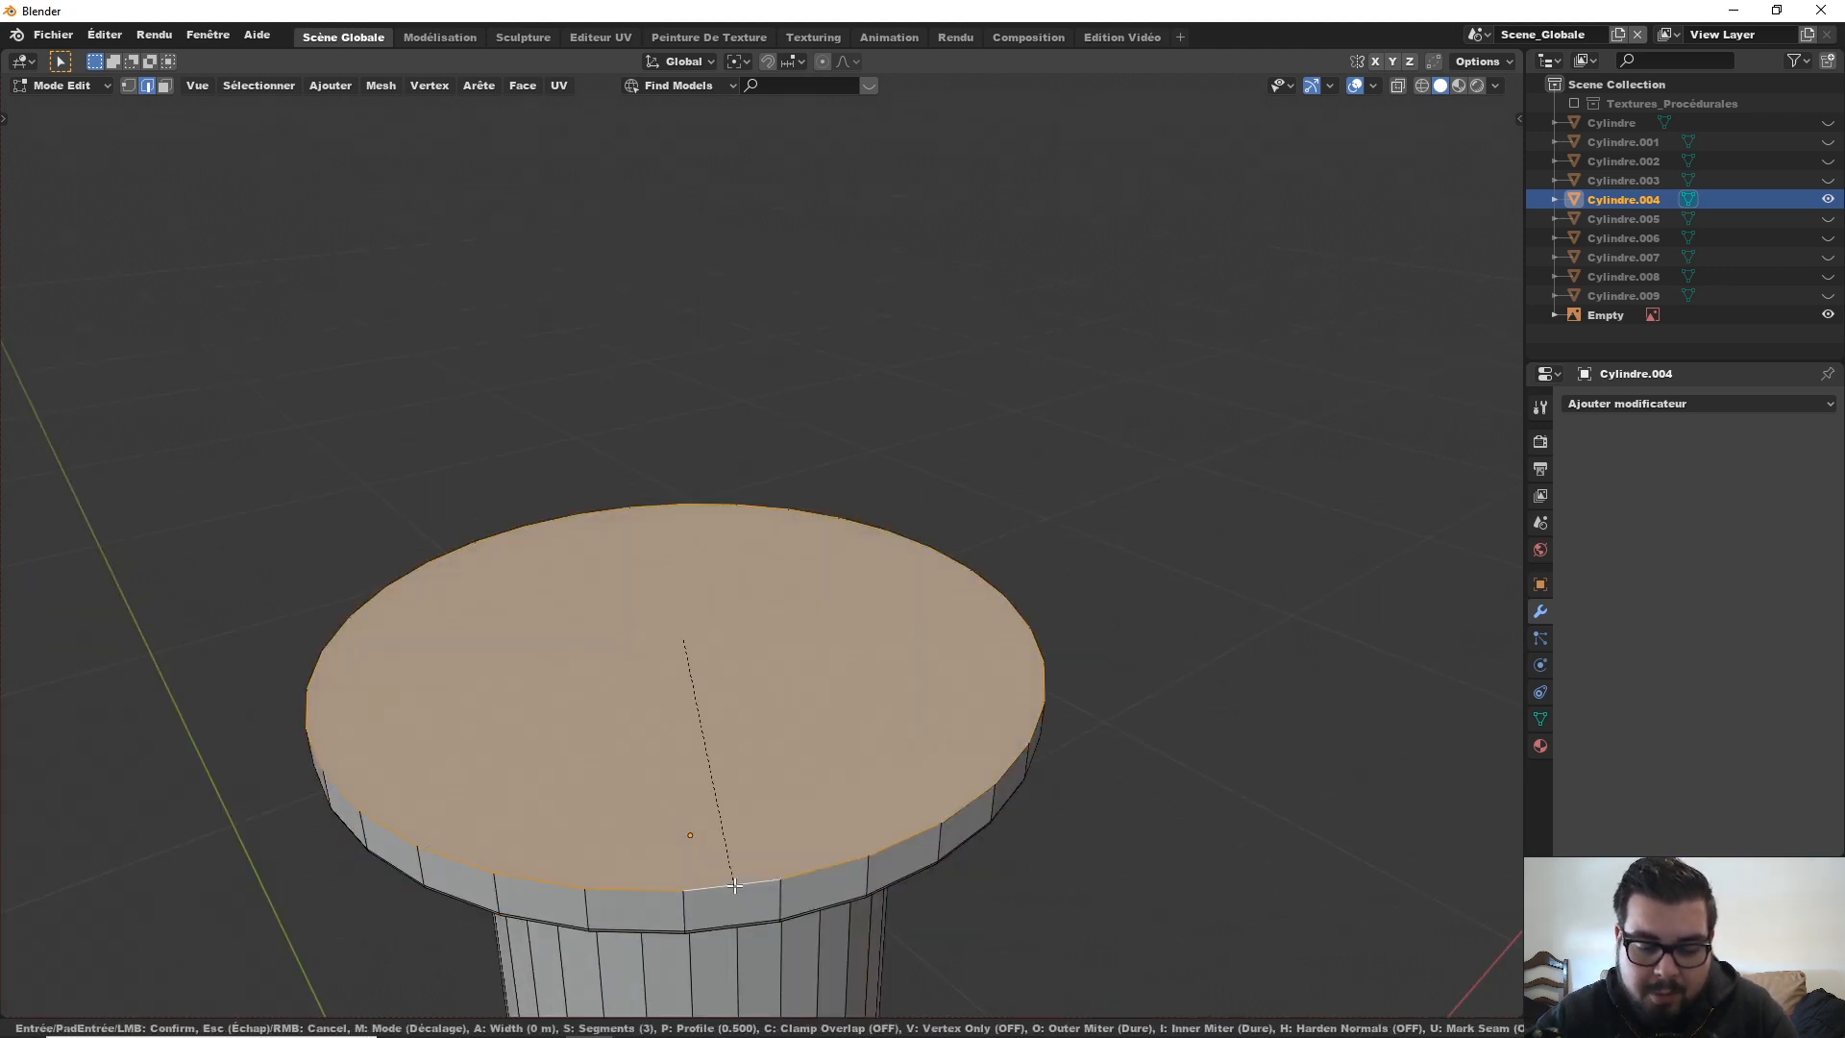
pyautogui.write('.0025')
pyautogui.press('Return')
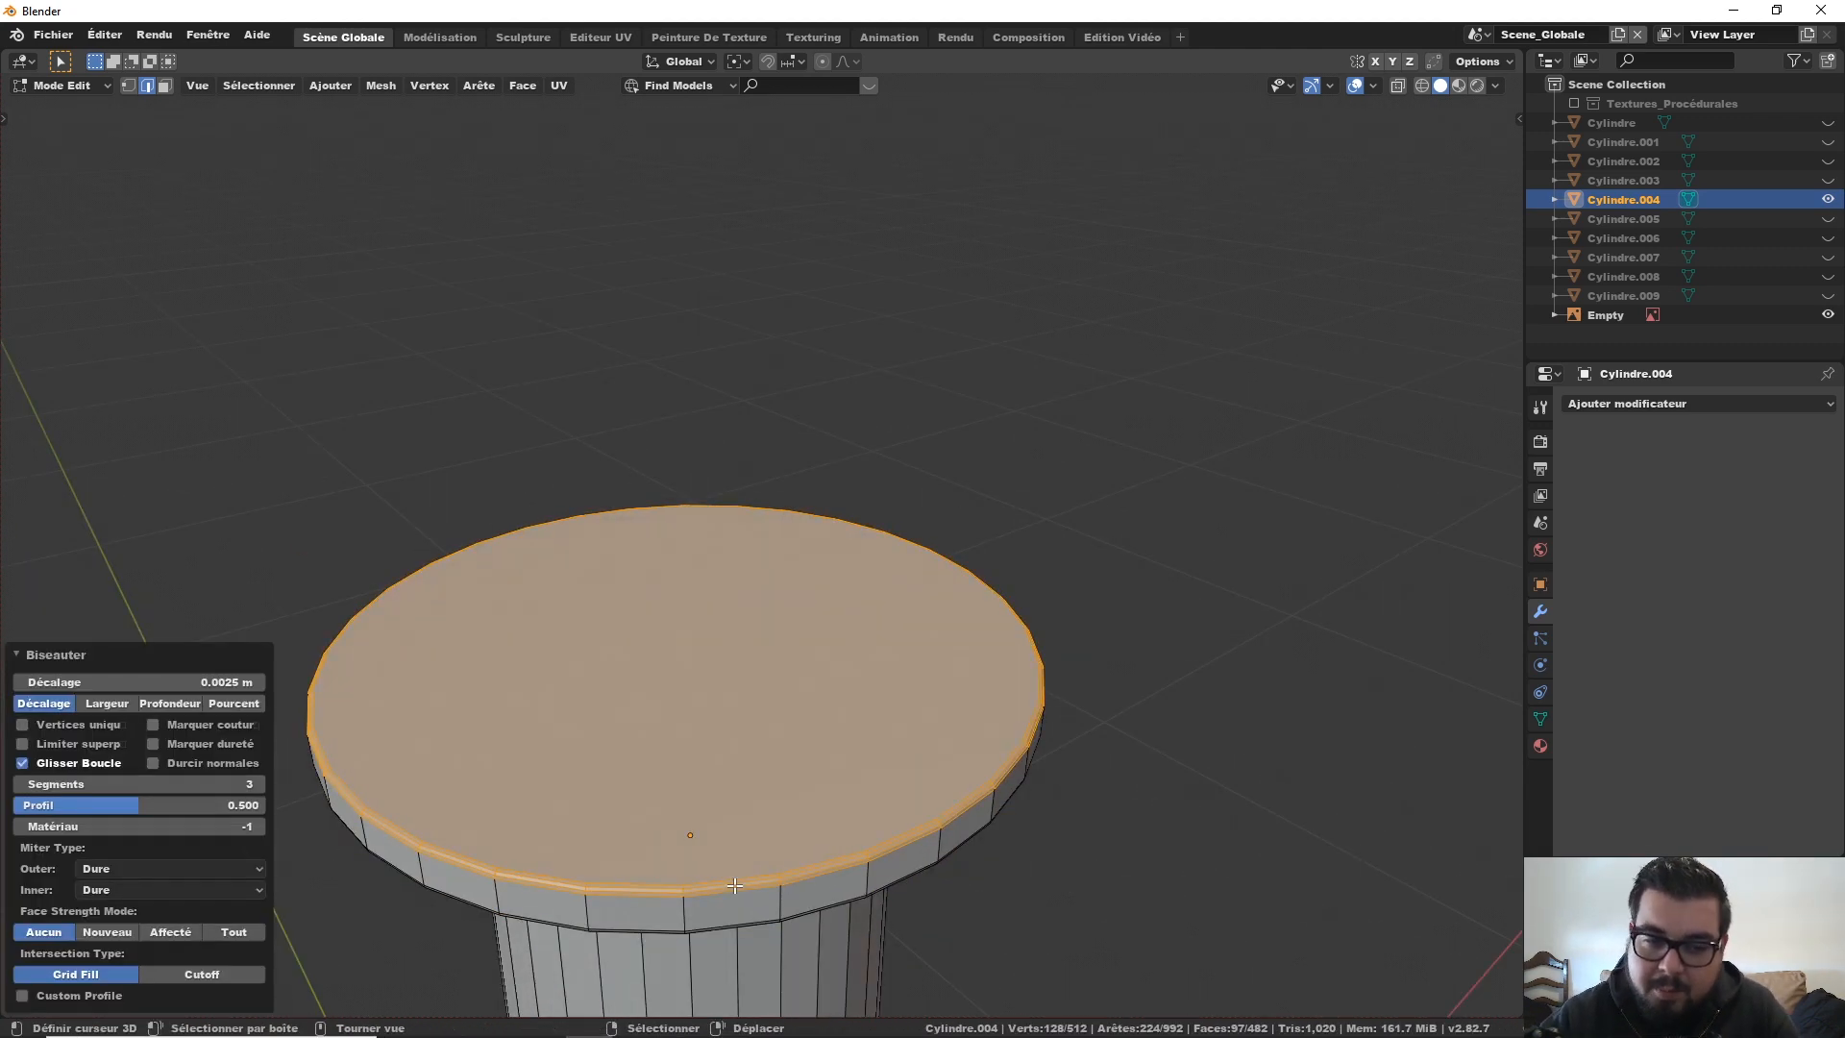
pyautogui.press('Tab')
pyautogui.scroll(-3, 740, 750)
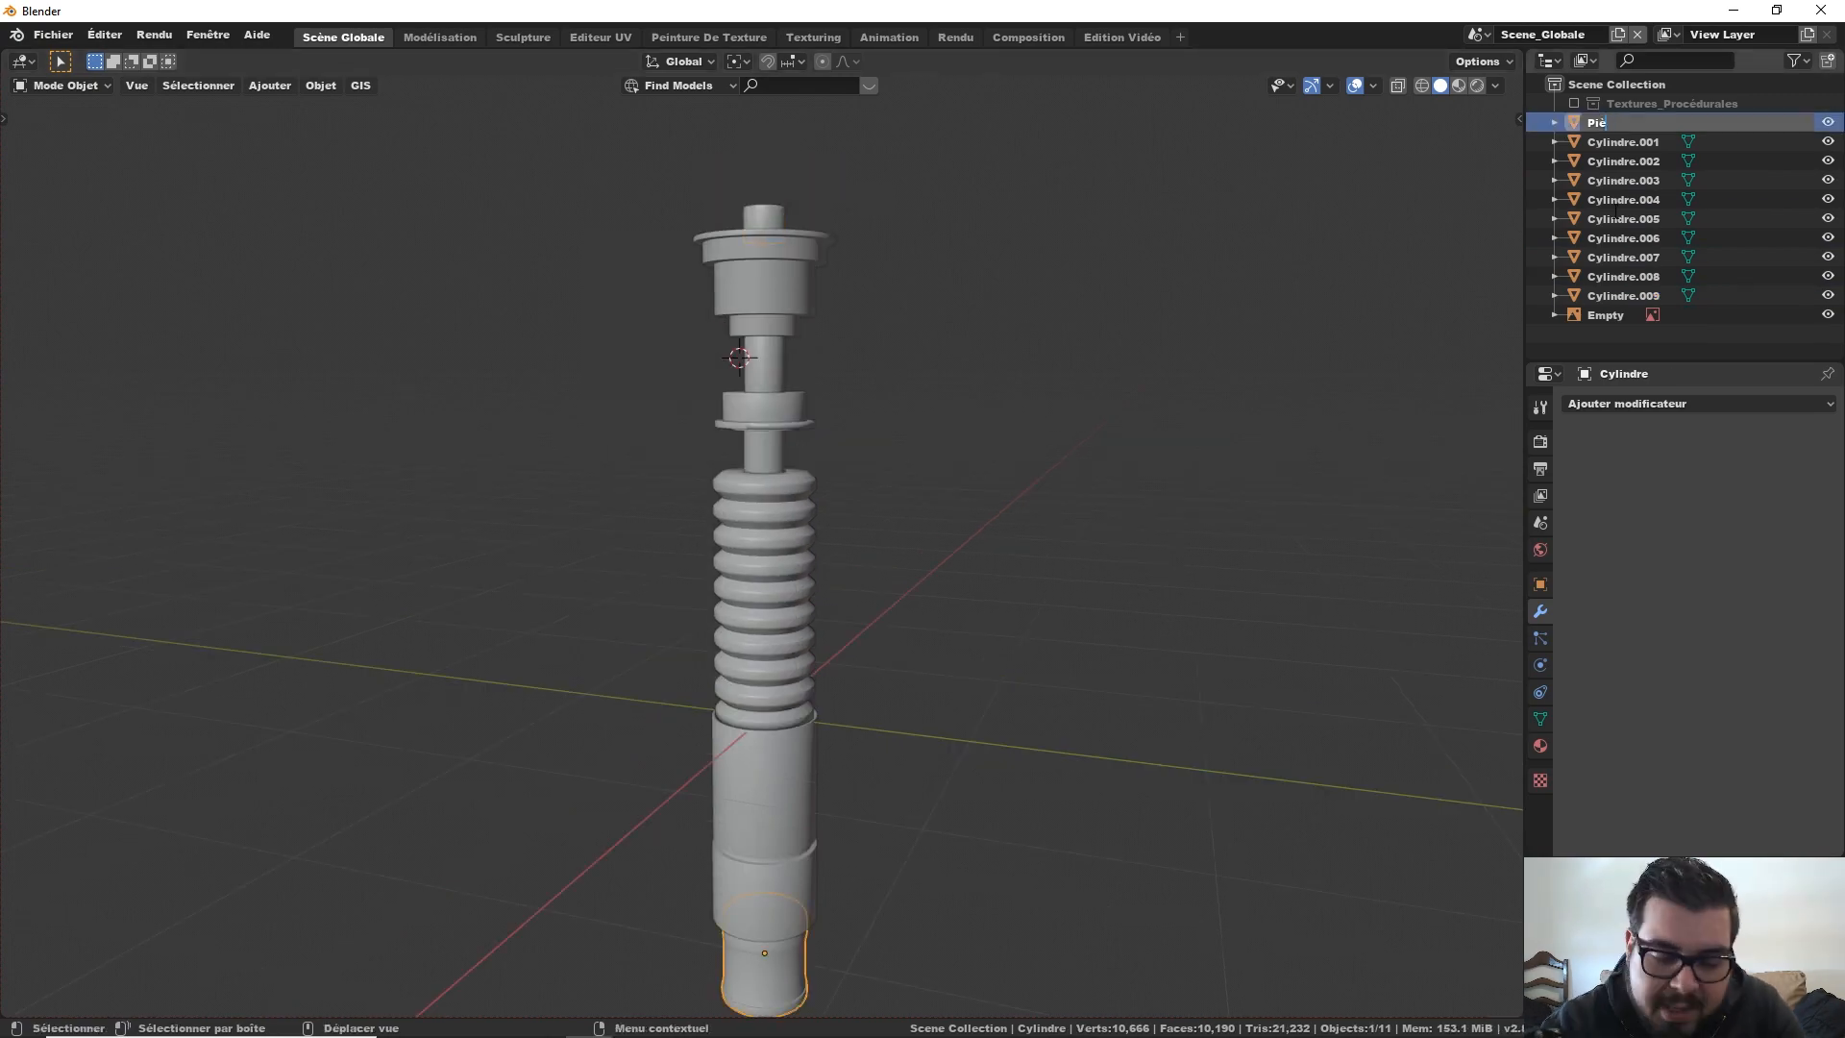
# Step: Join a copy of the hilt parts into one object in the Sabre collection and enable auto smooth at 89°
pyautogui.click(1614, 314)
pyautogui.click(1552, 240)
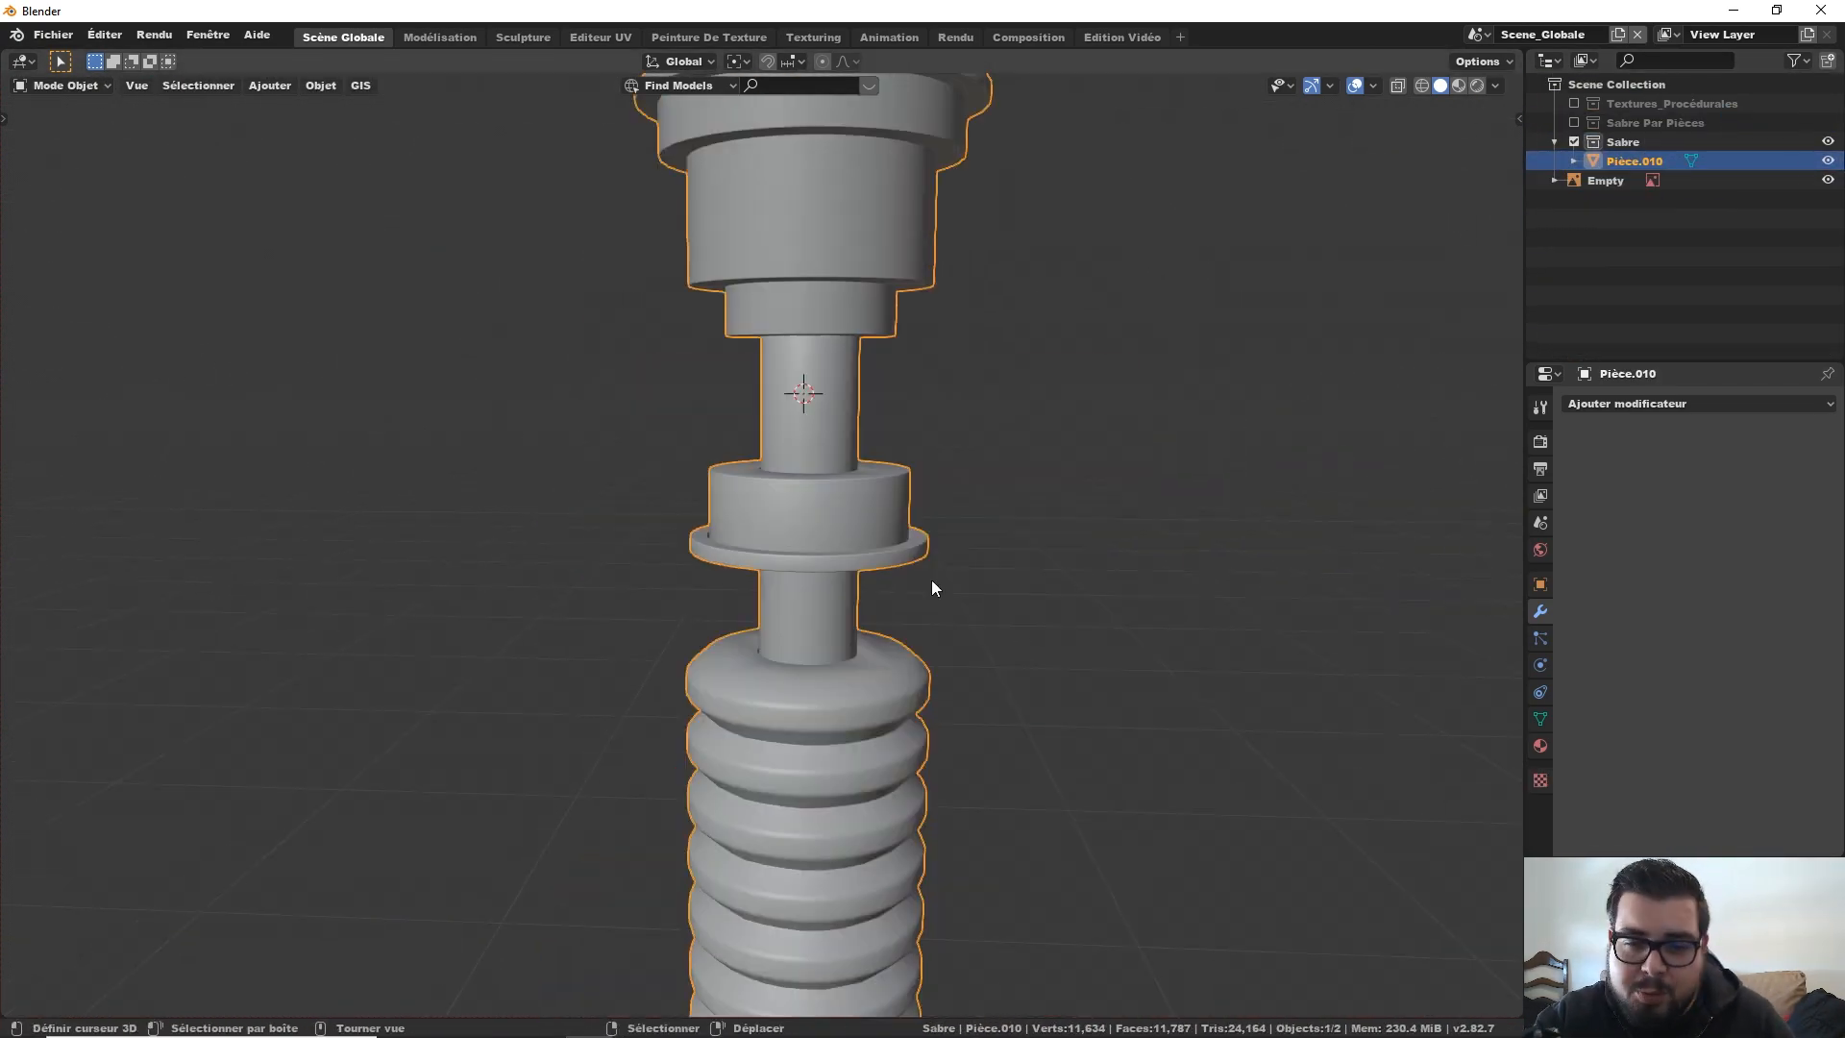
pyautogui.rightClick(966, 370)
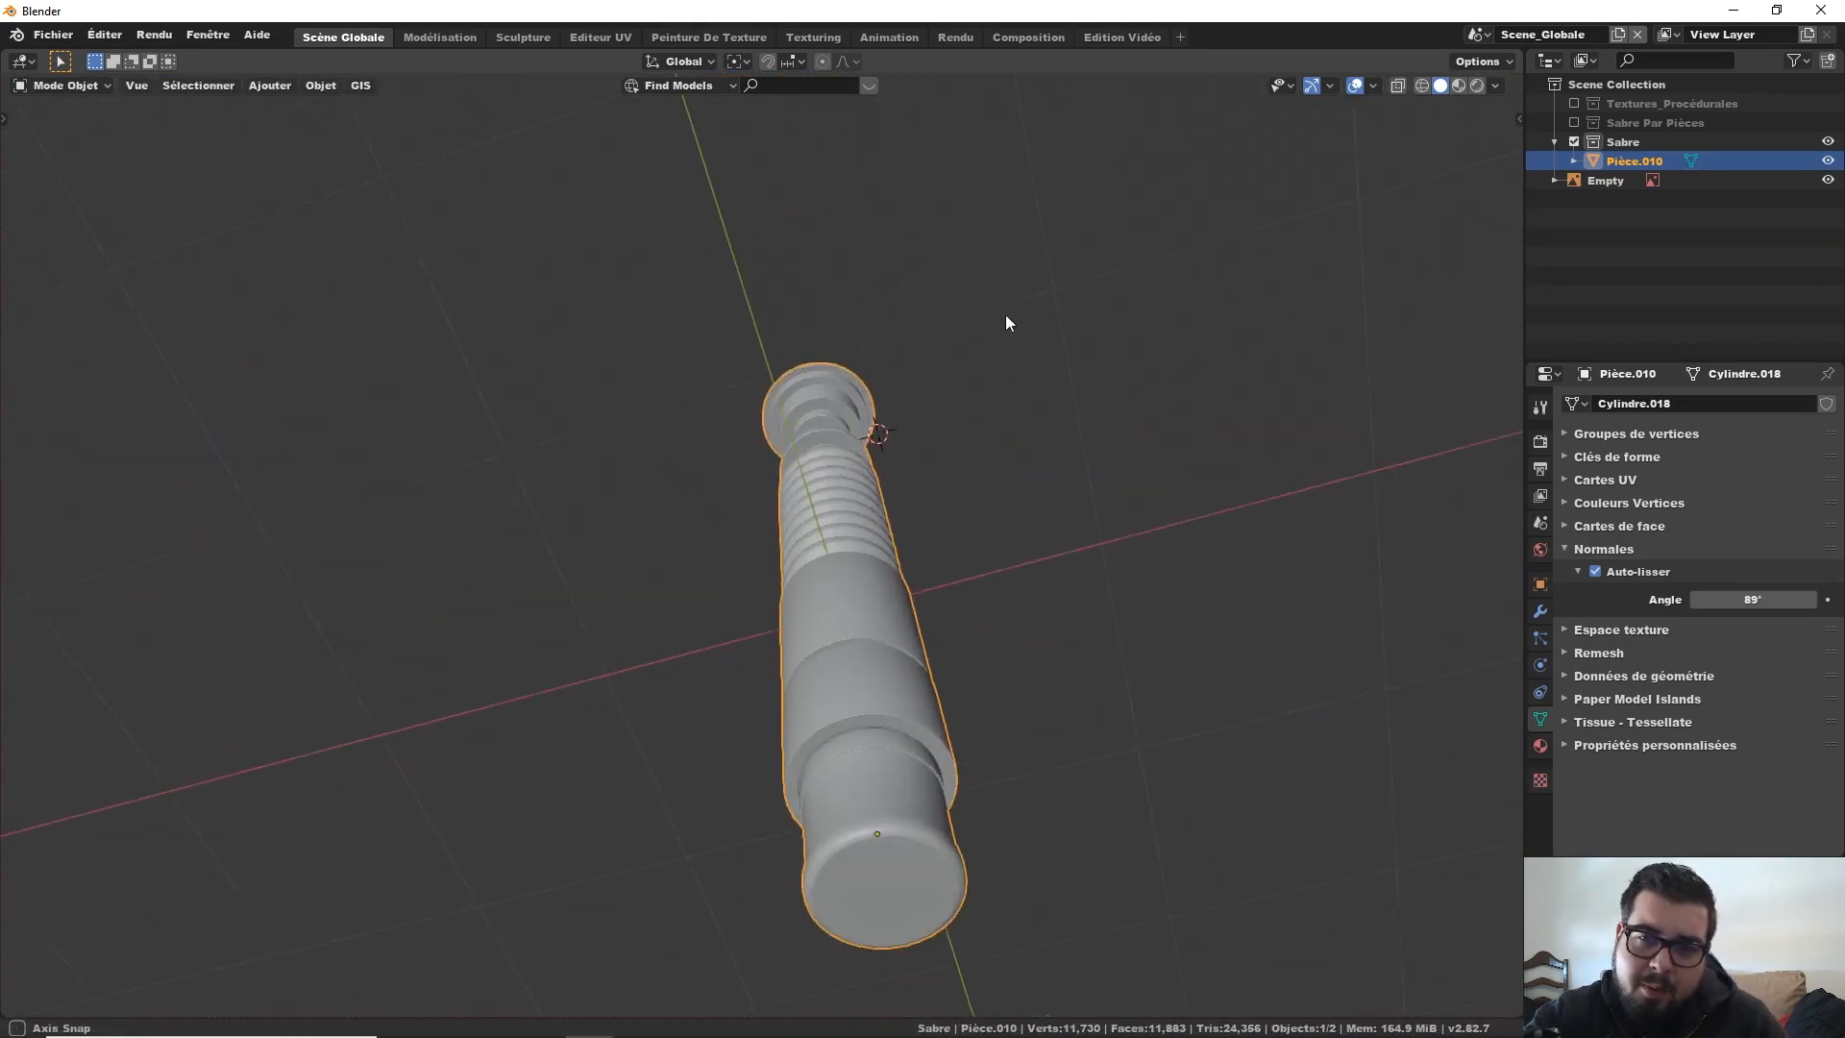
# Step: Examine the joined lightsaber hilt from below, from above and up close around the emitter and ribs
pyautogui.moveTo(1005, 314); pyautogui.dragTo(971, 388, button='middle')
pyautogui.scroll(-2, 971, 392)
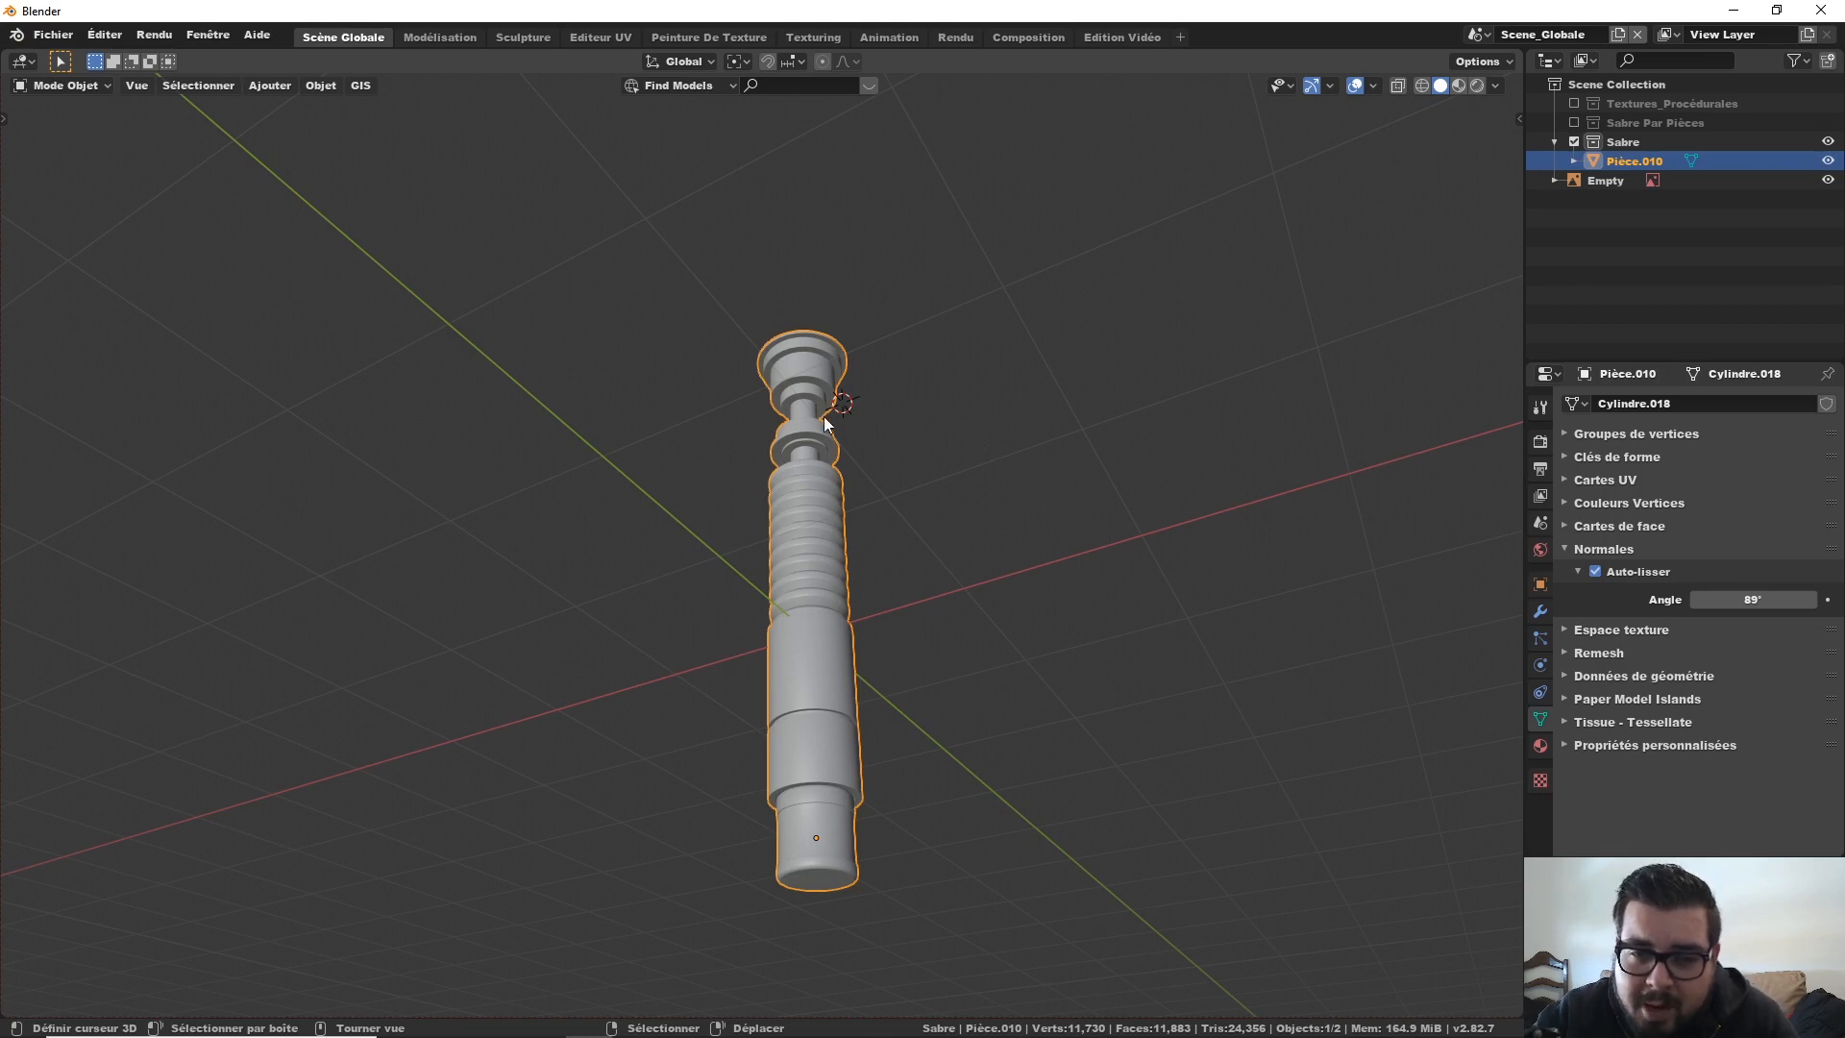
pyautogui.scroll(3, 1097, 734)
pyautogui.moveTo(1038, 729); pyautogui.dragTo(1051, 866, button='middle')
pyautogui.scroll(-3, 1015, 700)
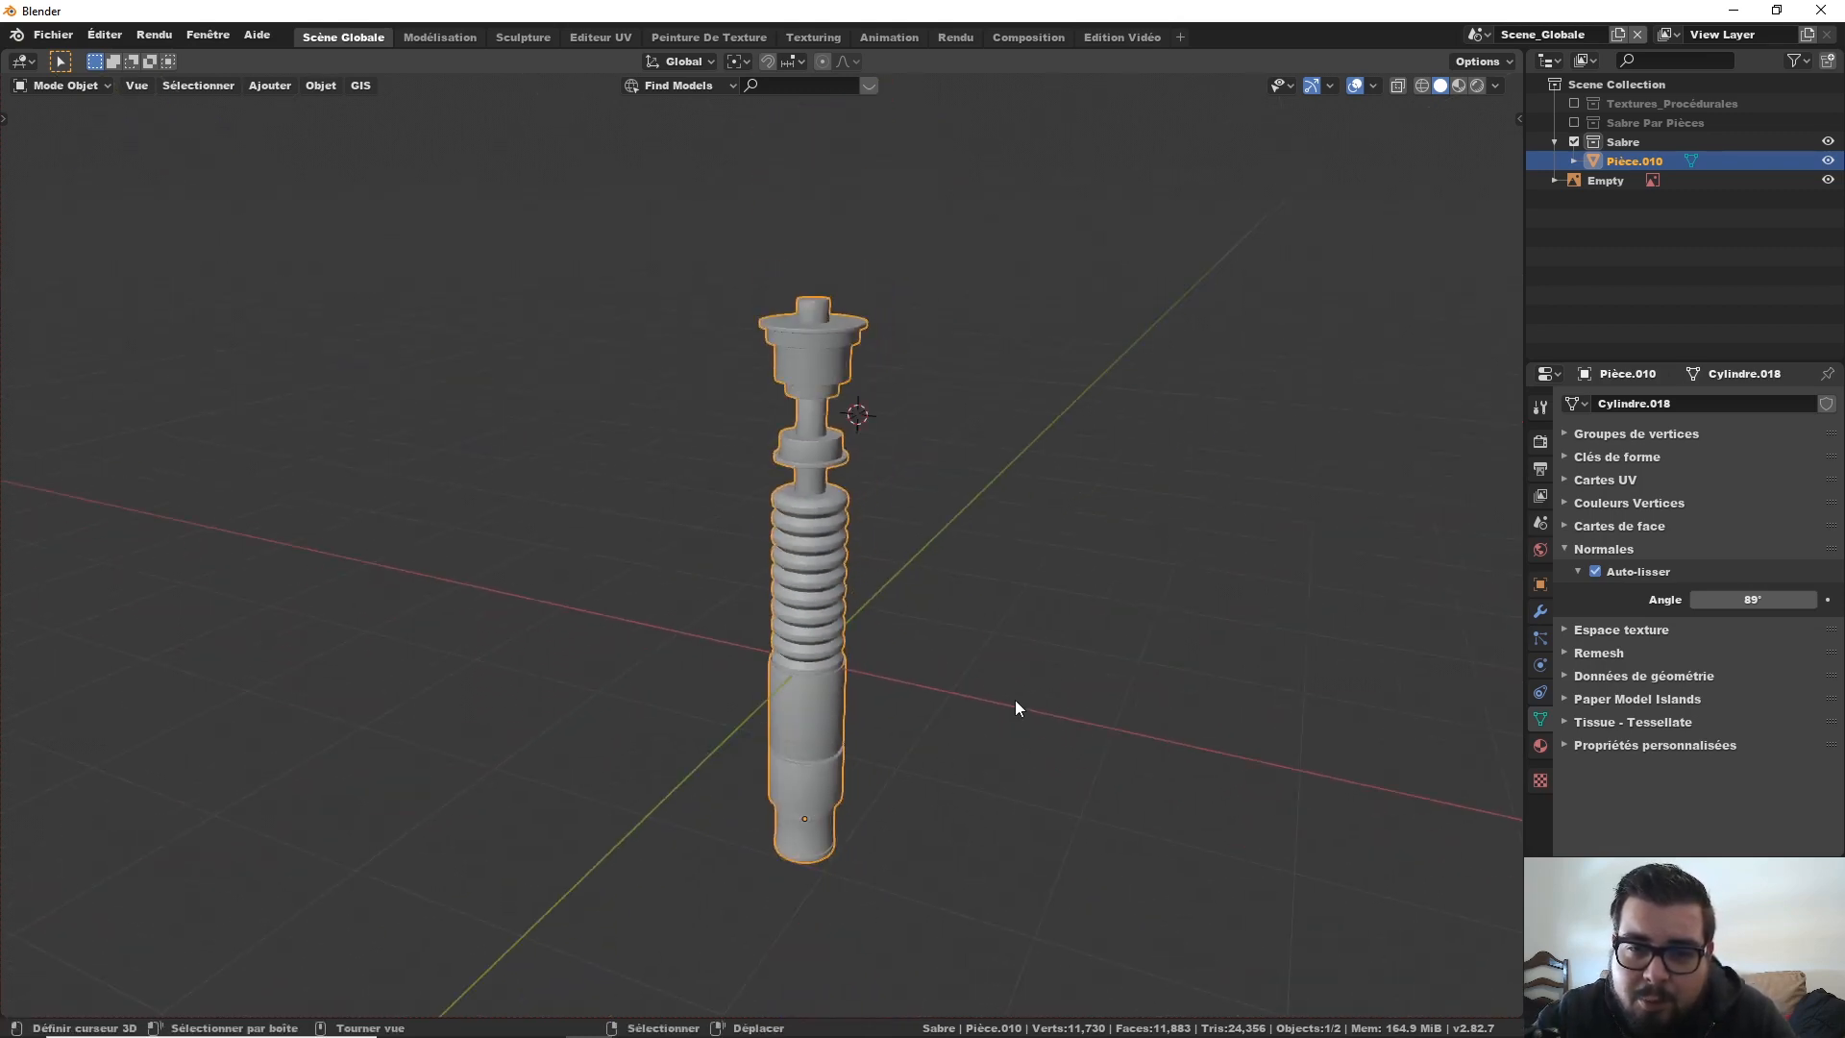
pyautogui.keyDown('shift'); pyautogui.moveTo(919, 594); pyautogui.dragTo(898, 689, button='middle'); pyautogui.keyUp('shift')
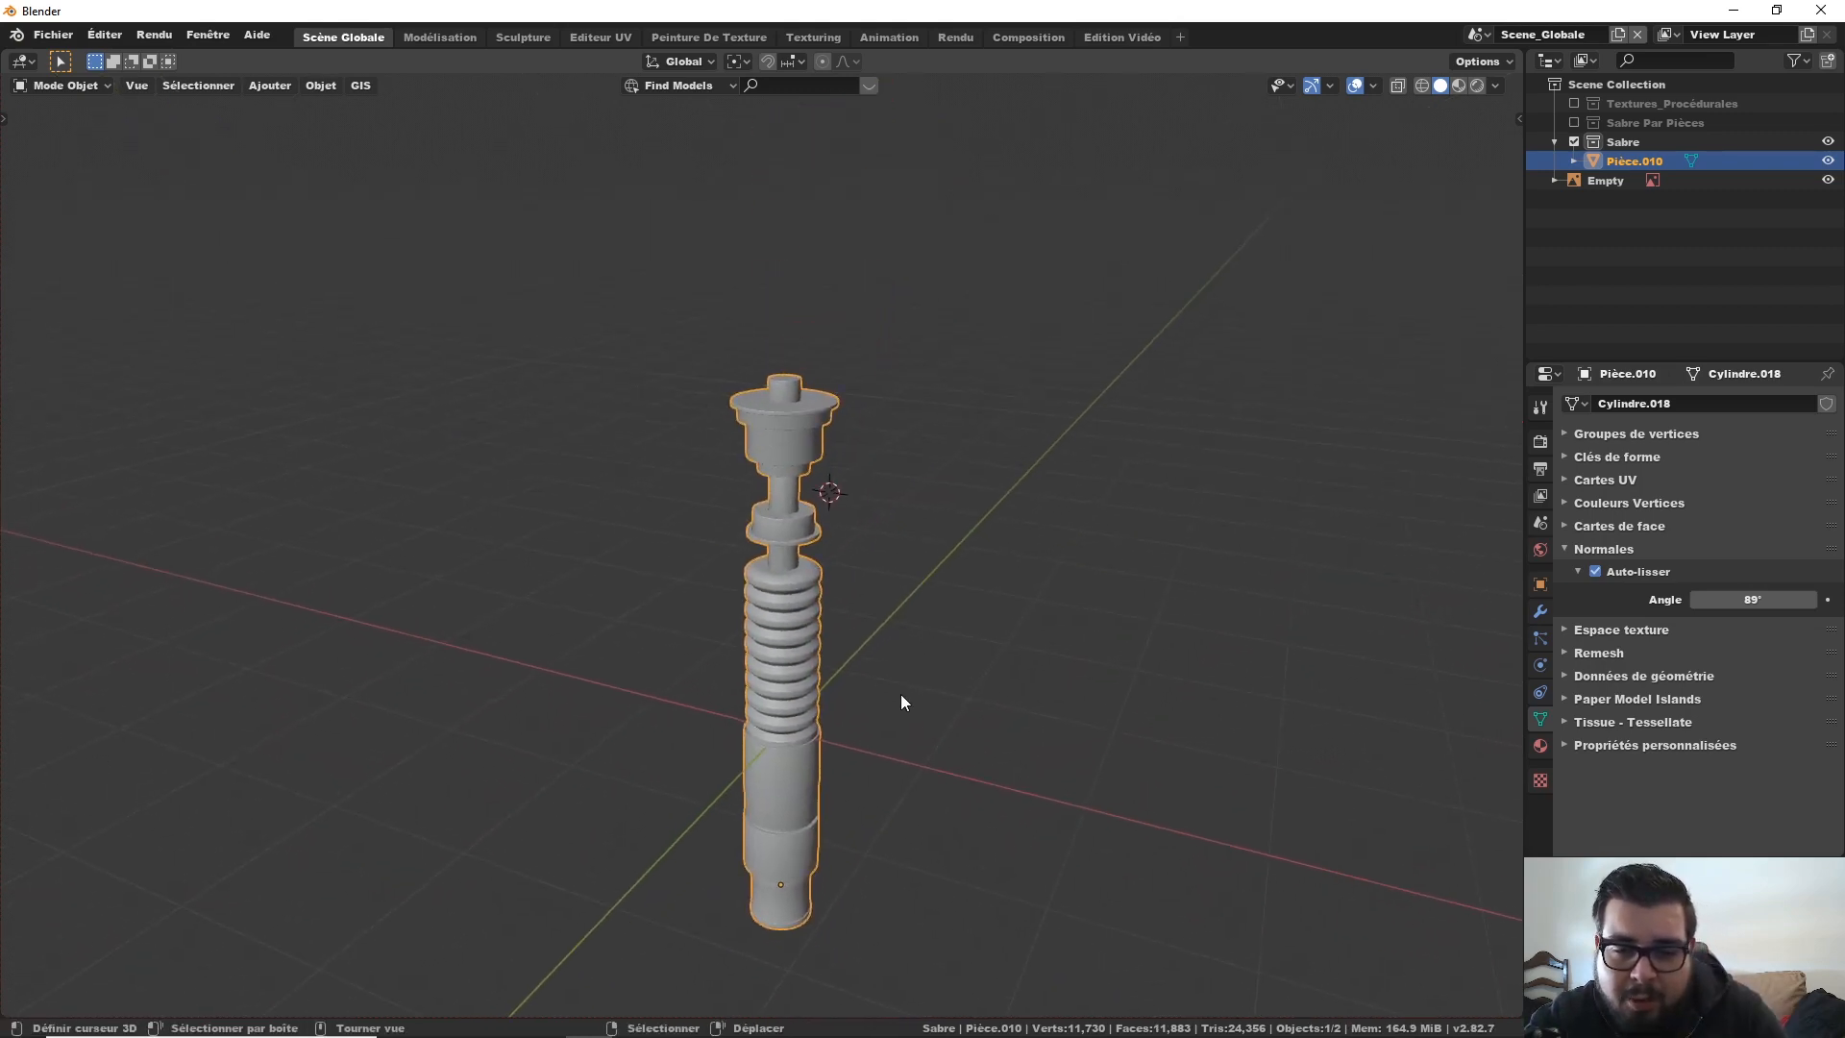
pyautogui.scroll(4, 903, 696)
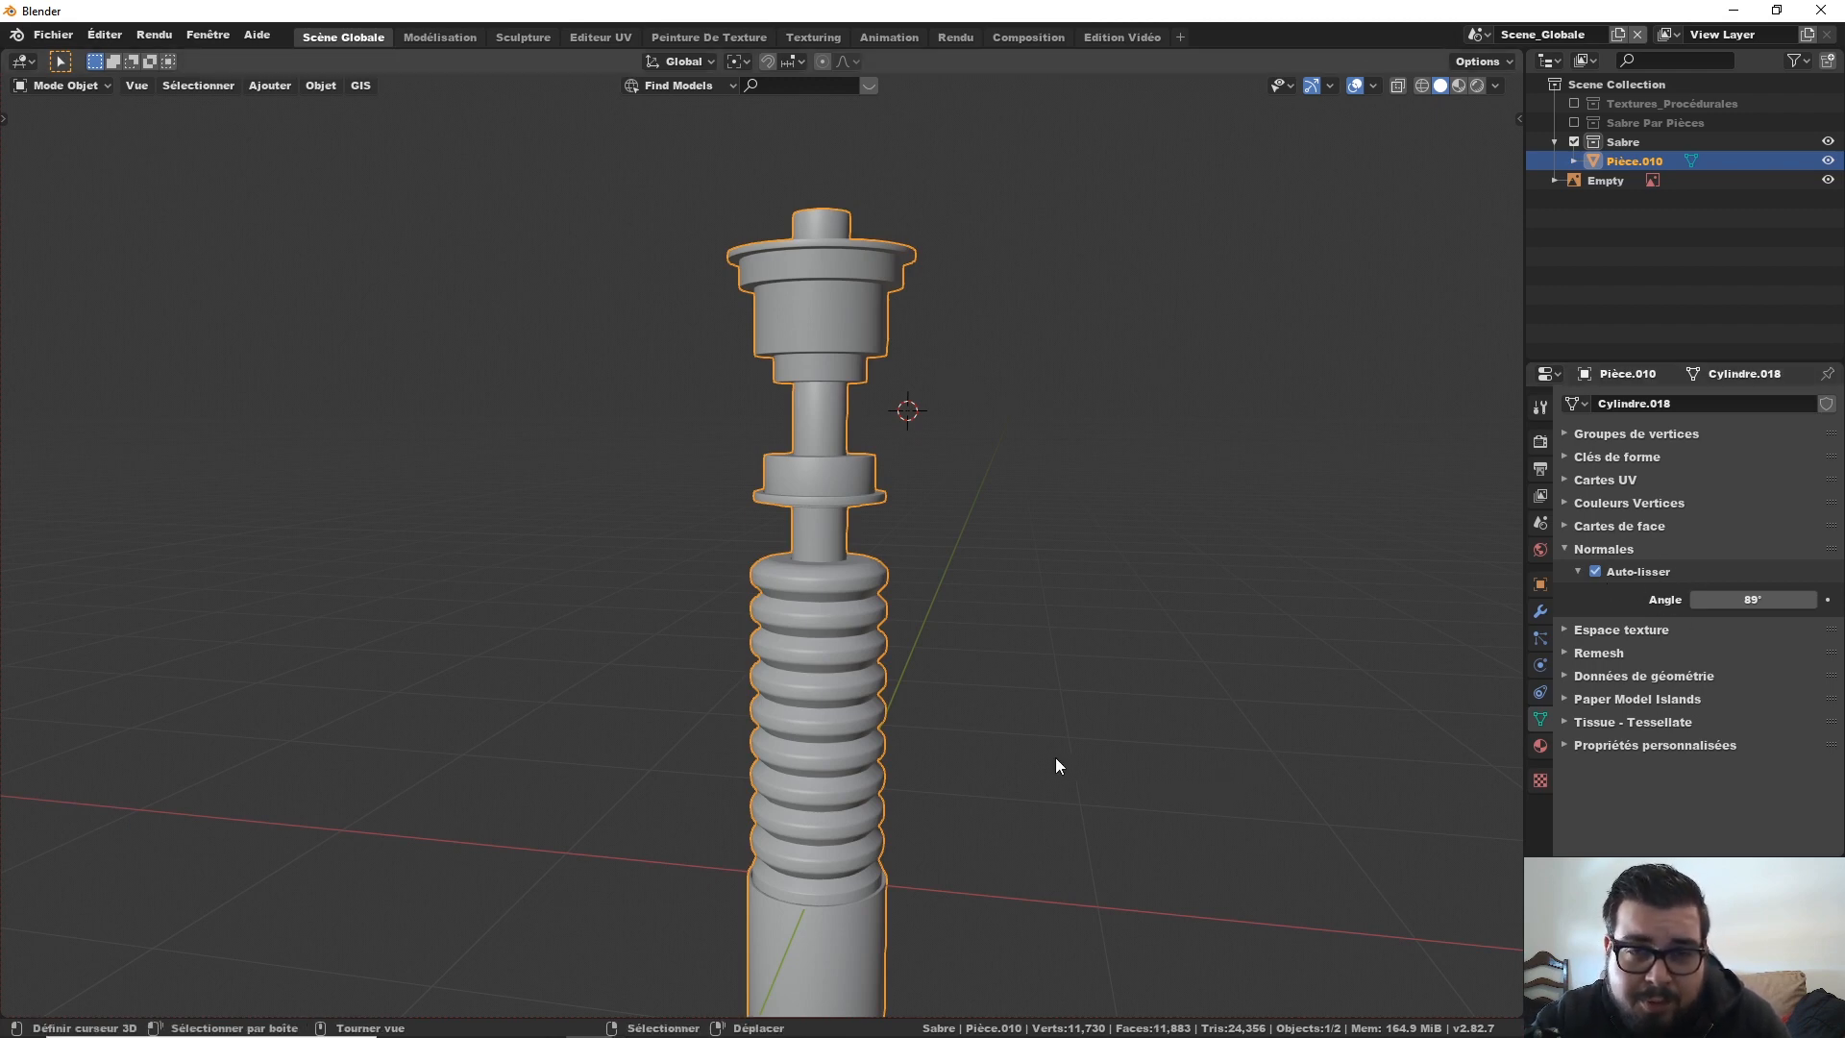
pyautogui.moveTo(1058, 766); pyautogui.dragTo(1067, 671, button='middle')
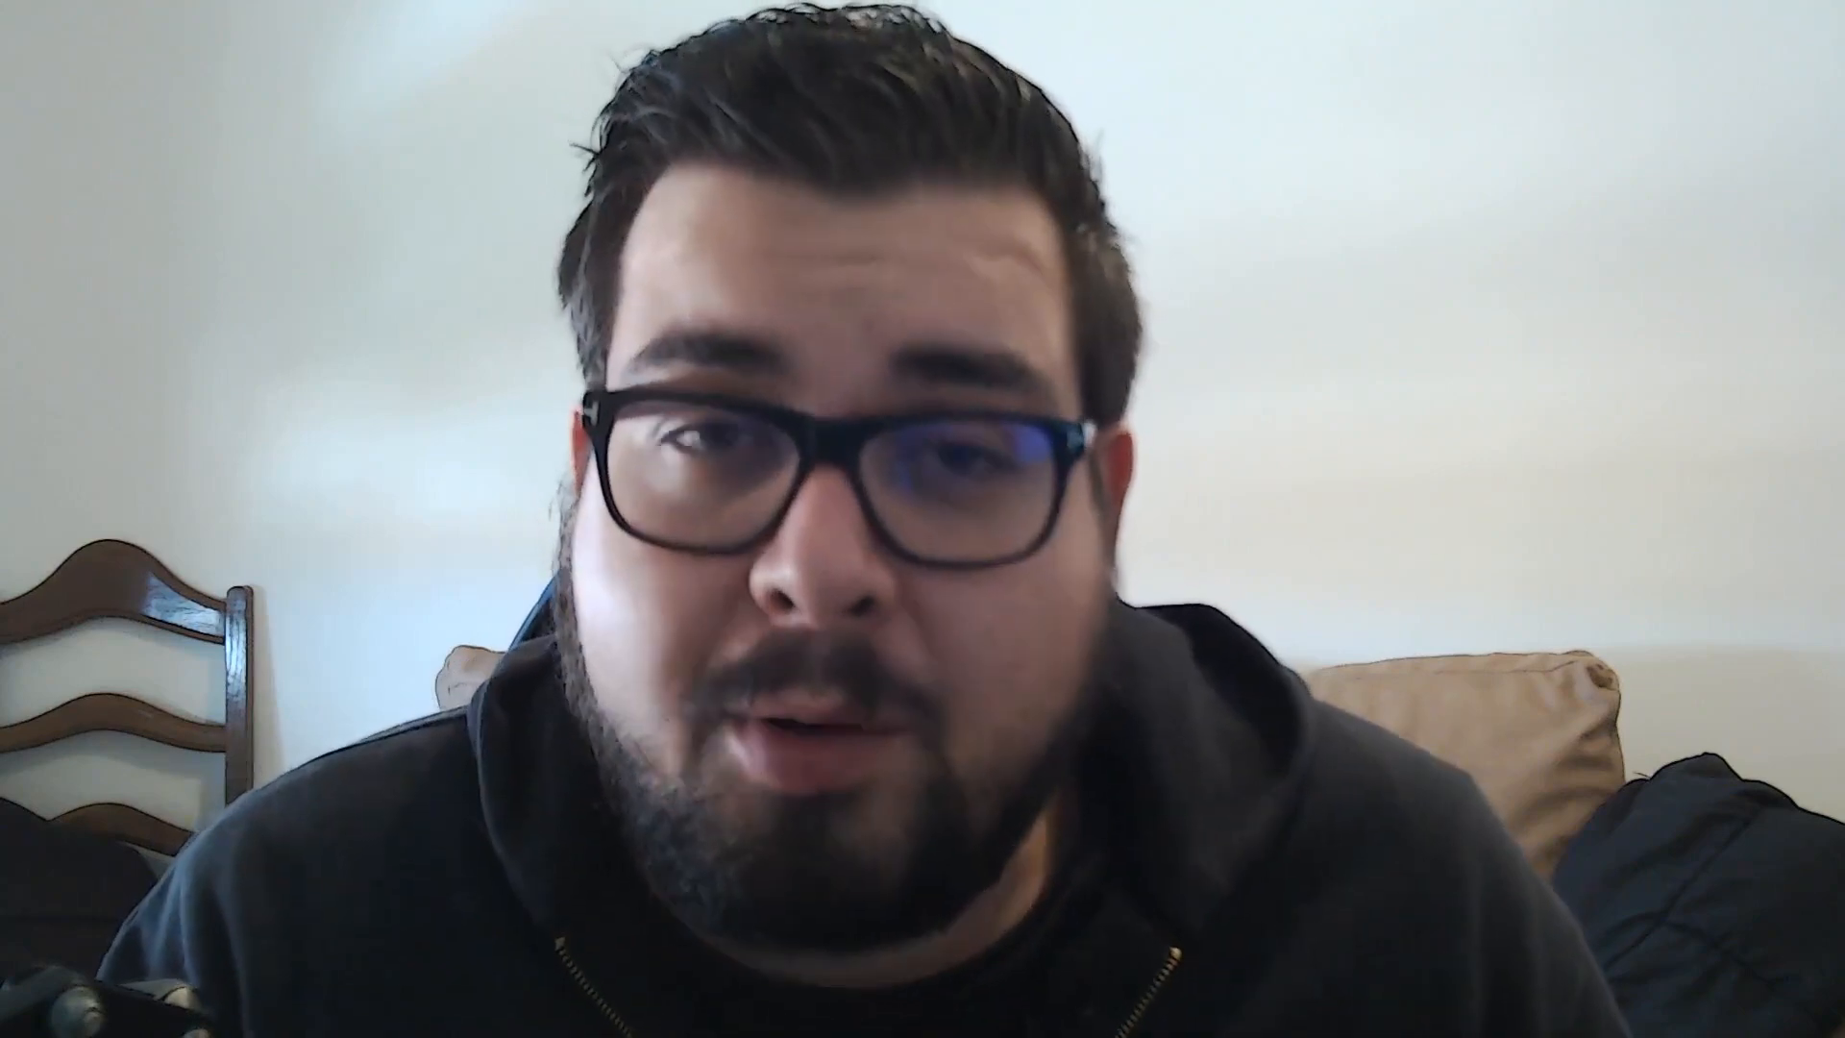